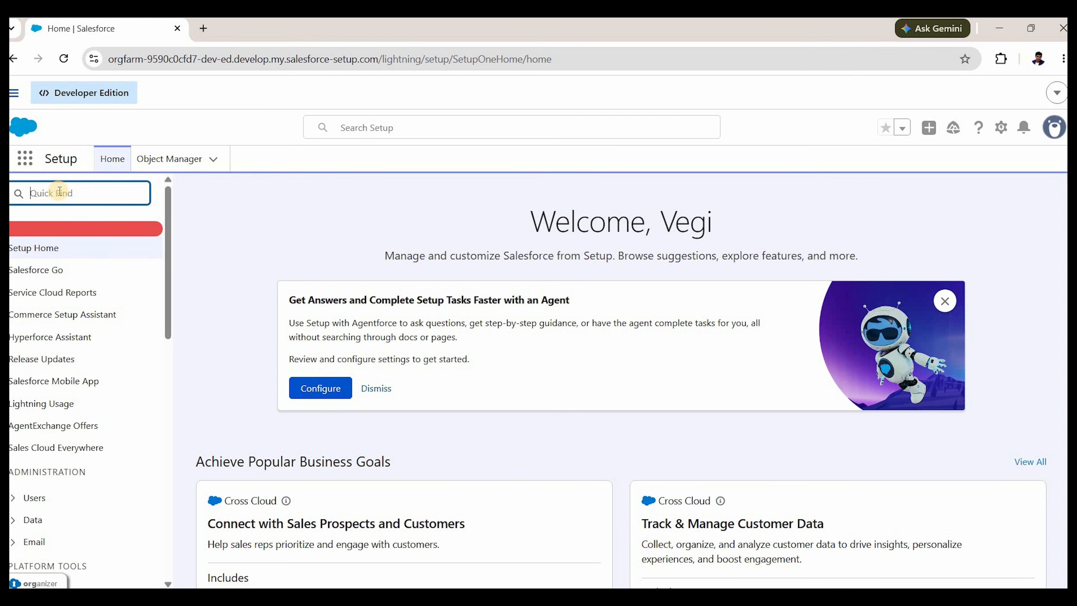
Find Flows through Quick Find with 'flow' and start a New Flow.
text(flow)
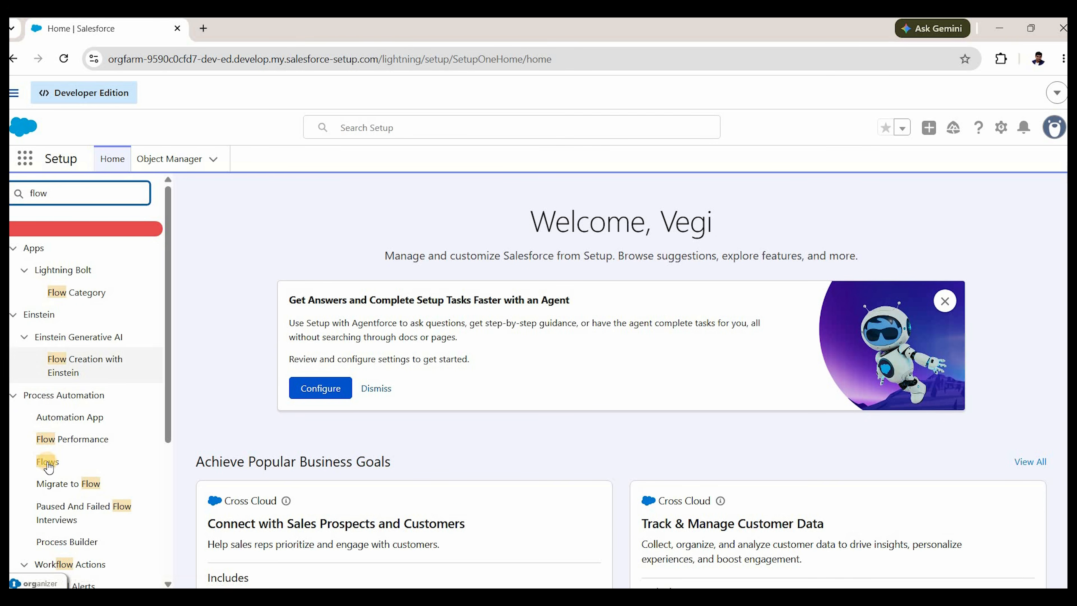
click(48, 463)
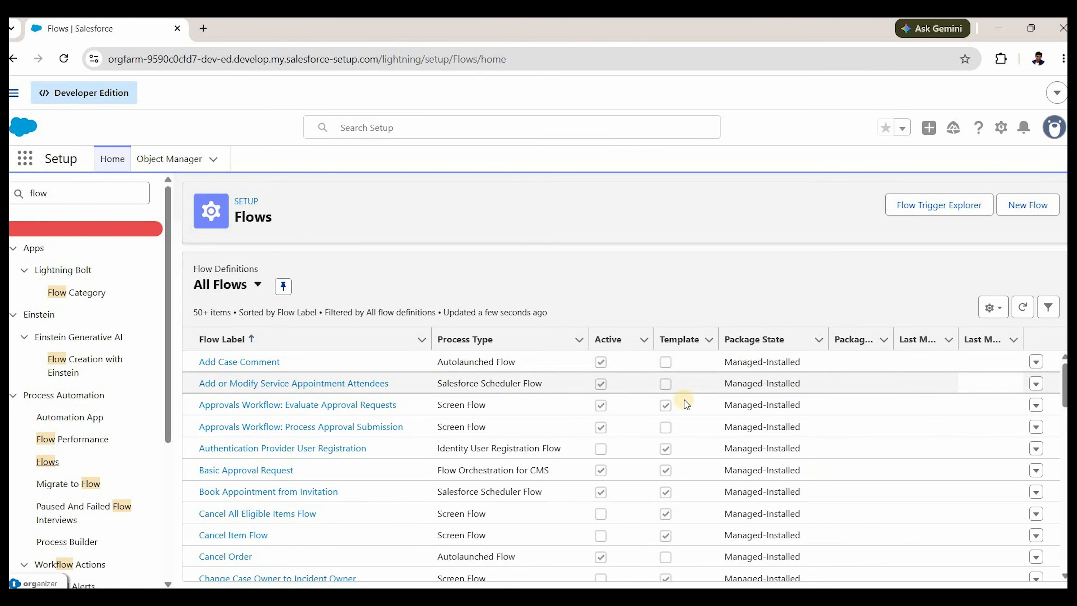
click(1020, 208)
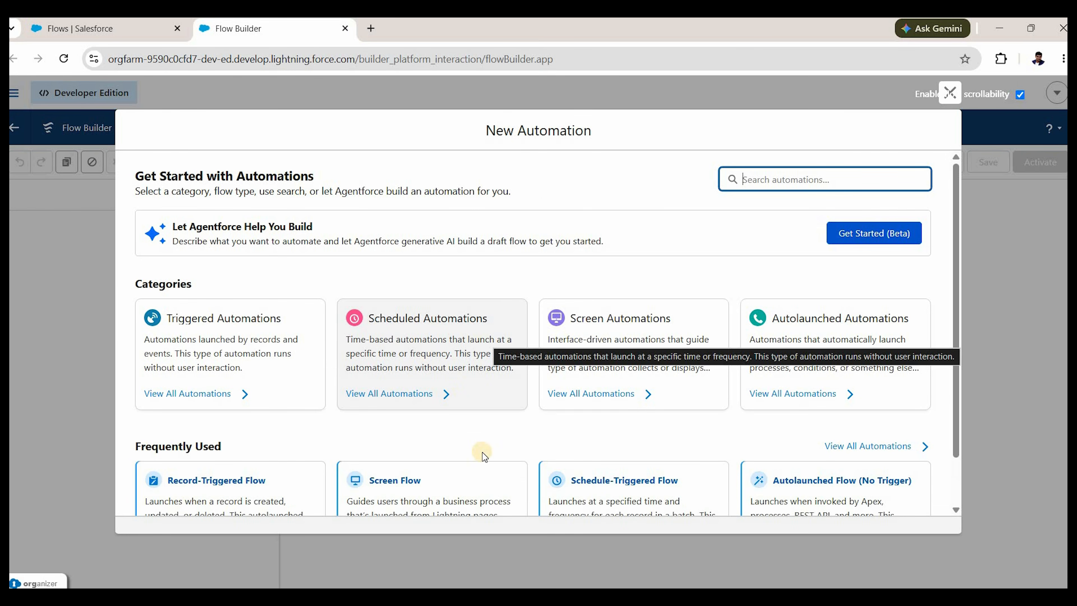
Pick the Screen Flow card under Frequently Used in the New Automation dialog.
scroll(255, 467, down, 2)
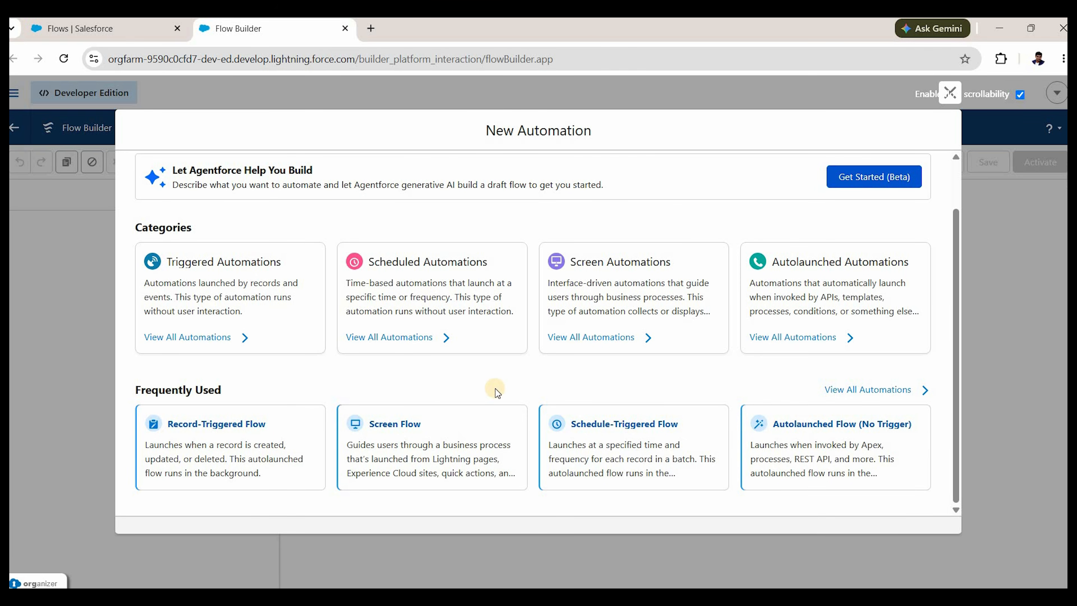
click(471, 432)
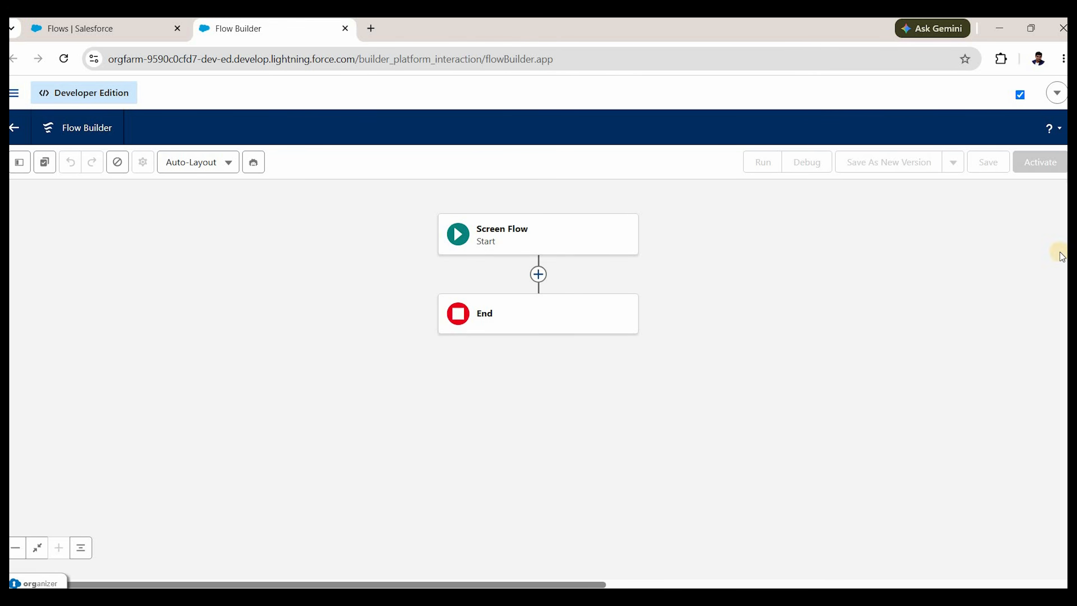
Insert a Screen element between Start and End and filter its components by 'text'.
click(539, 274)
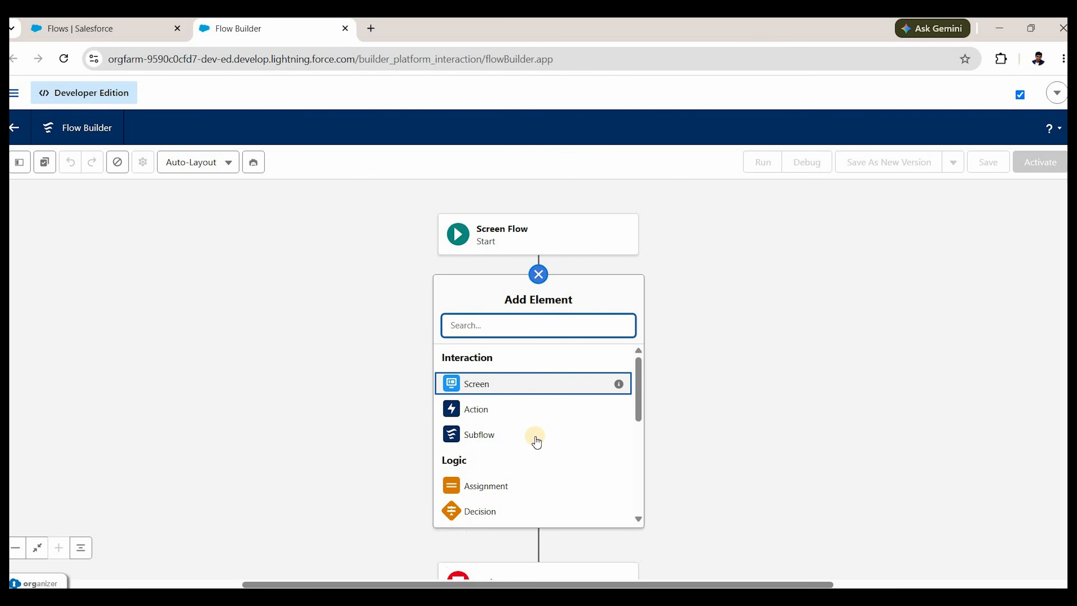
scroll(530, 441, down, 5)
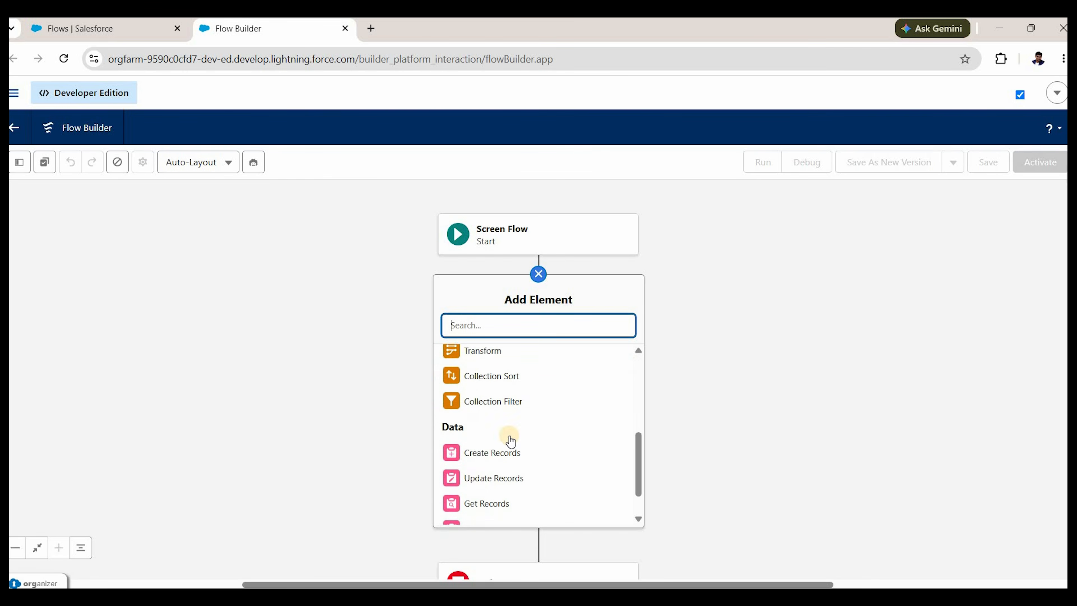
scroll(501, 396, up, 5)
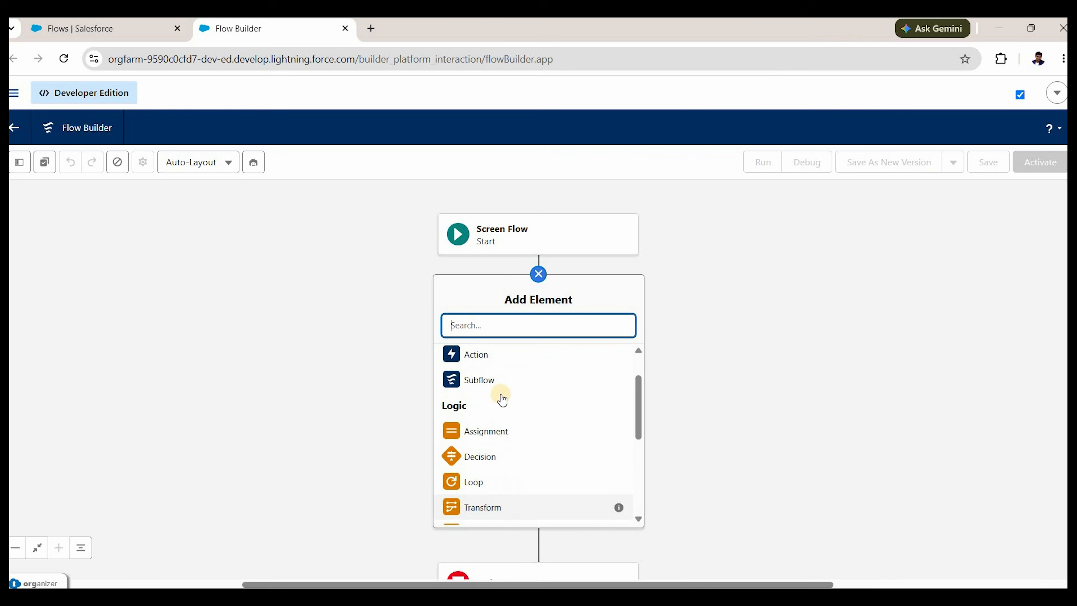
scroll(502, 390, up, 1)
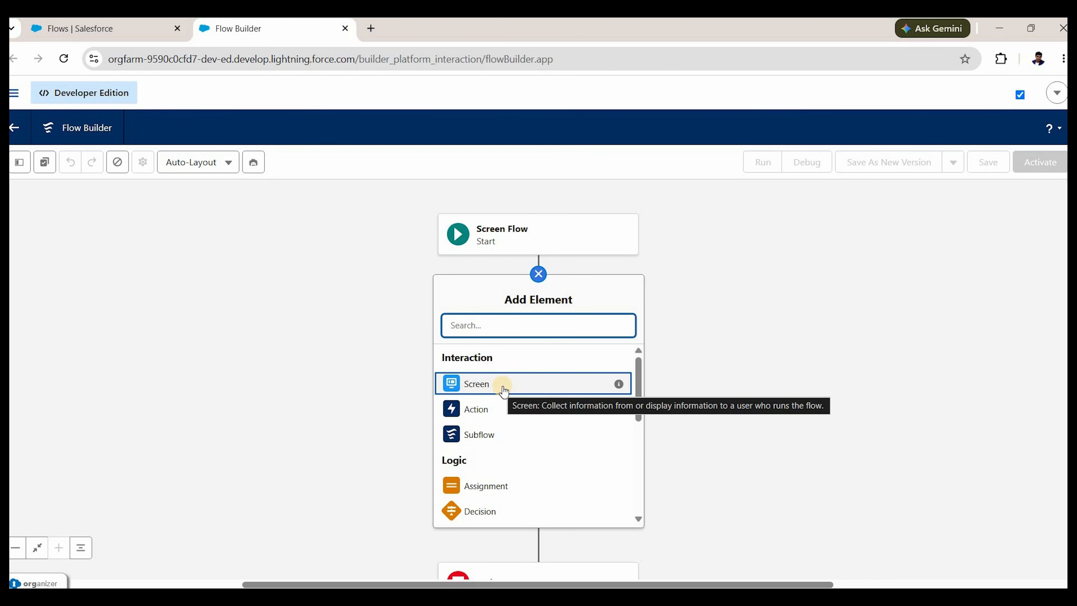
click(569, 409)
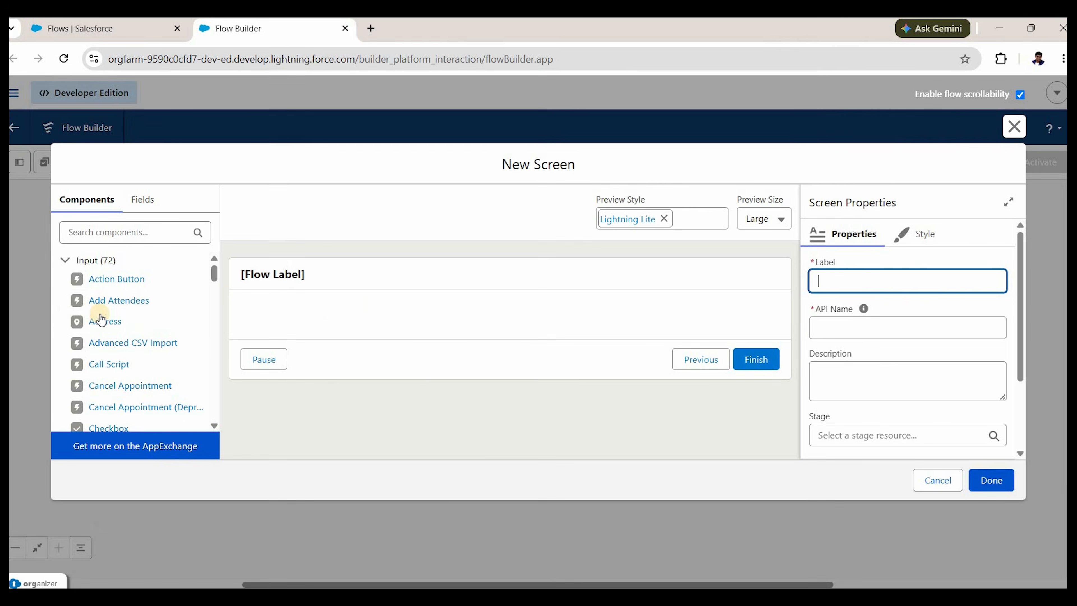
click(112, 232)
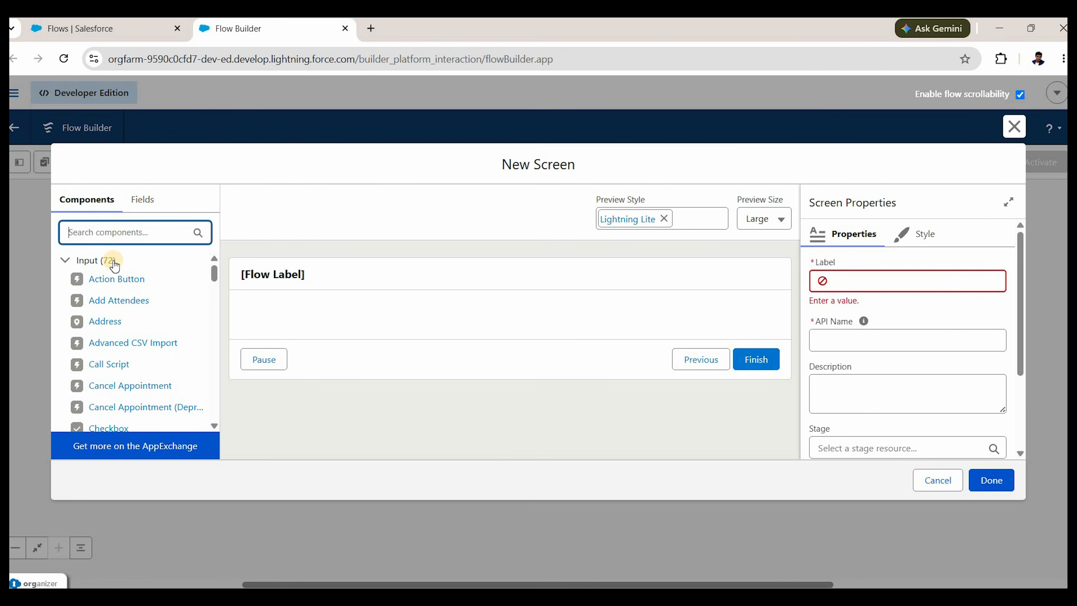
text(text)
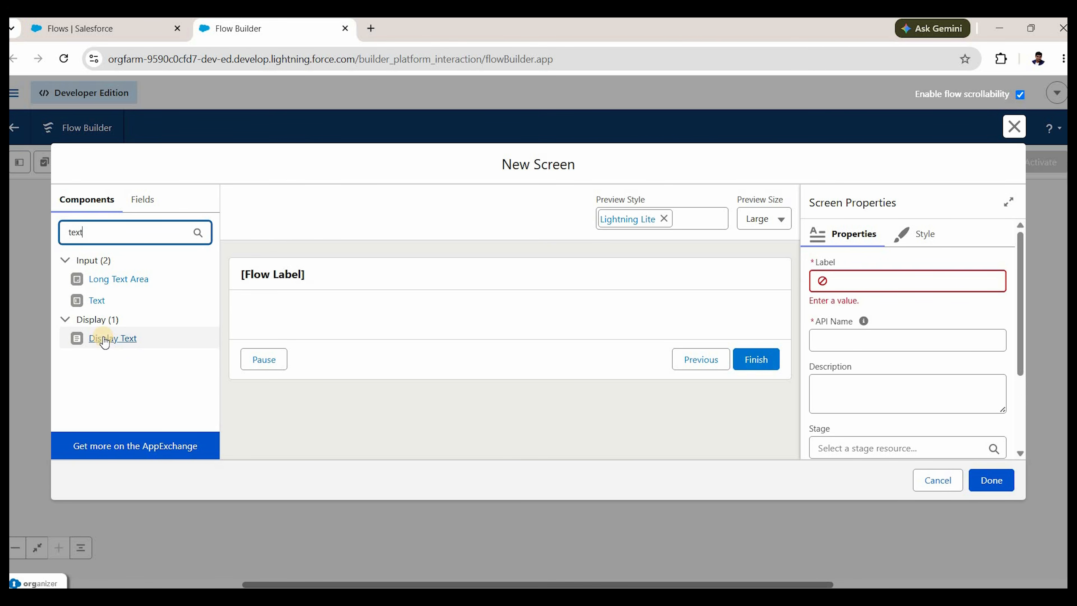
Add a Display Text component reading 'Welcome USER!!' with API name messageToUser.
drag(104, 343, 296, 323)
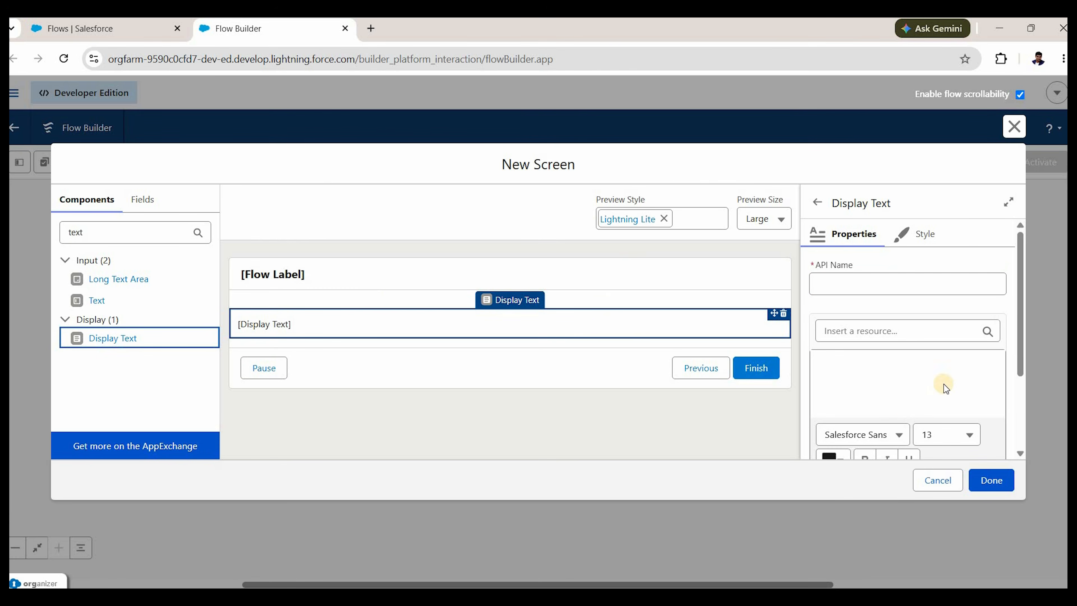
click(869, 378)
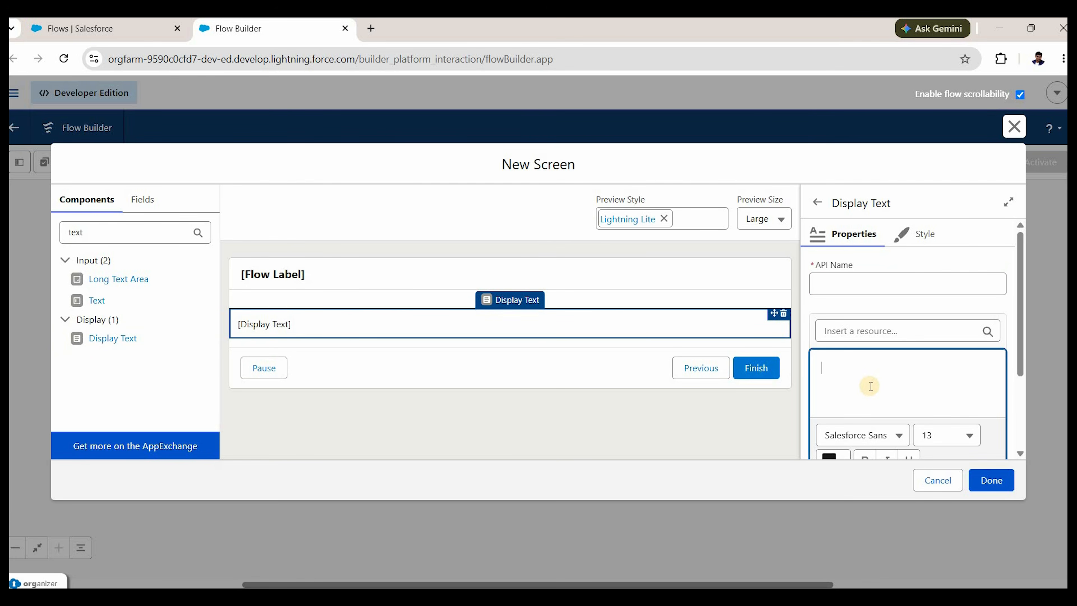
text(Welcome U)
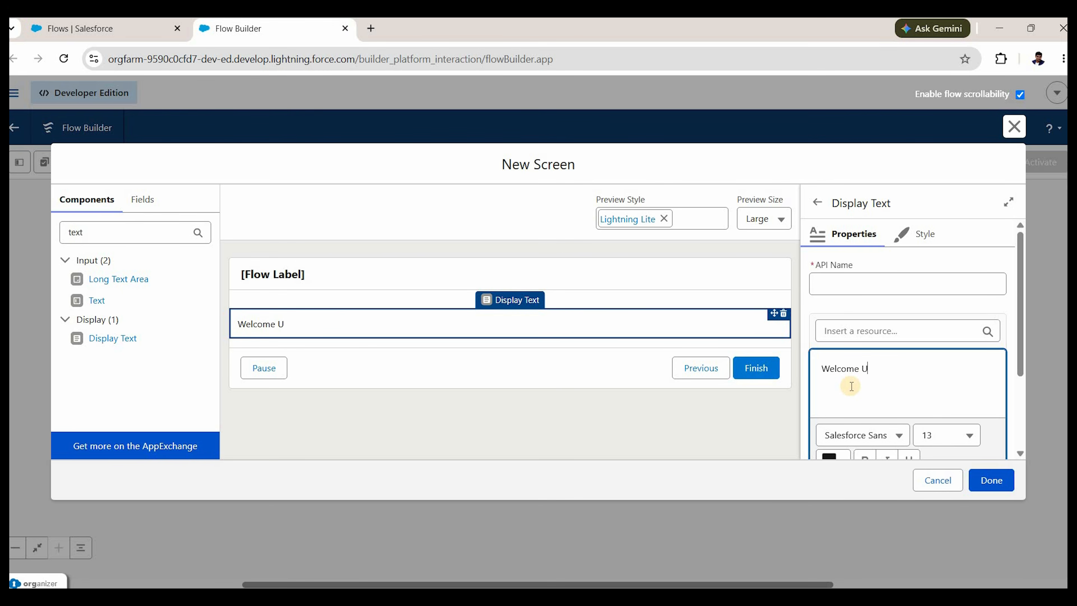
text(SER!!)
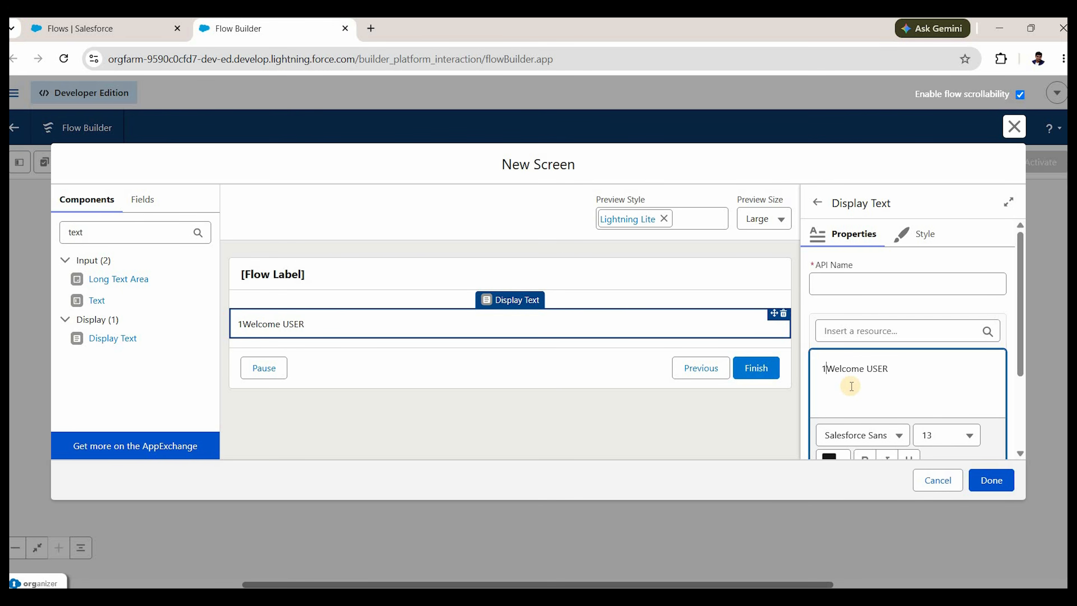
click(819, 295)
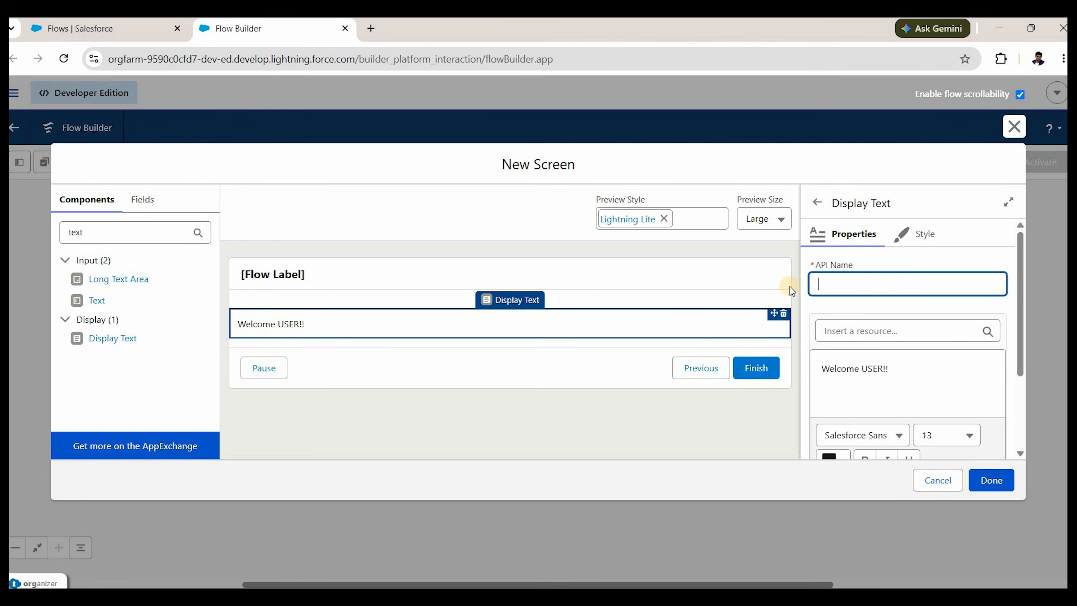
text(messageto)
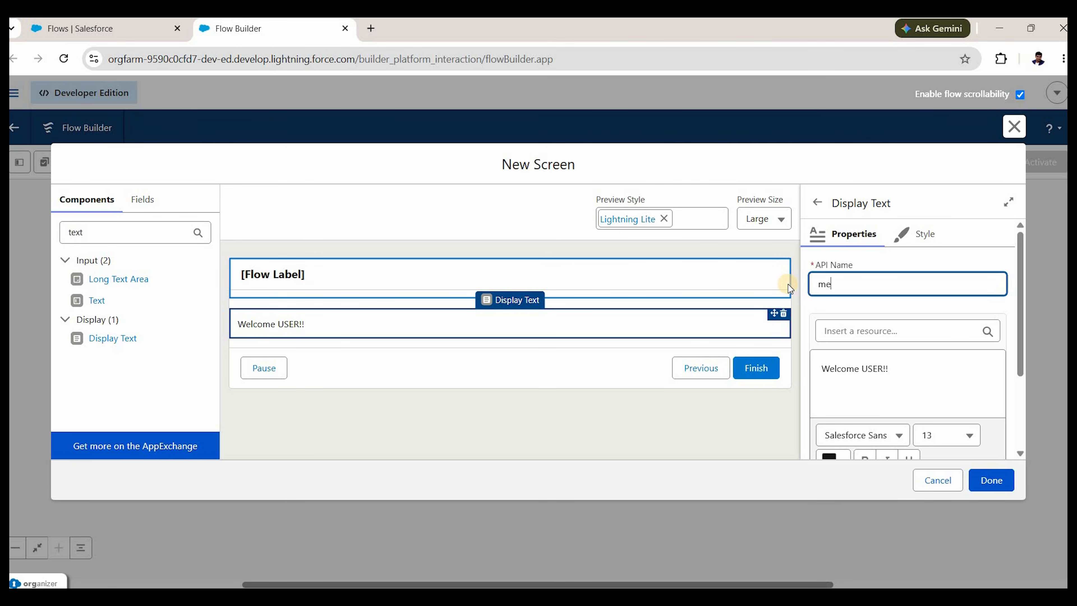
key(BackSpace)
key(BackSpace)
text(TOU)
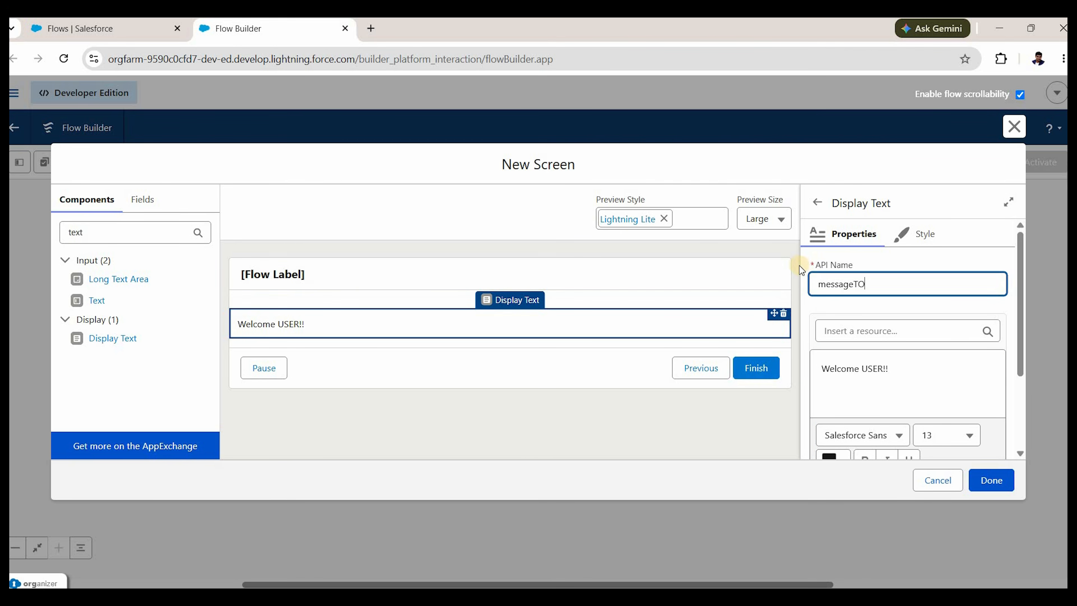
key(BackSpace)
key(BackSpace)
text(oUser)
click(425, 276)
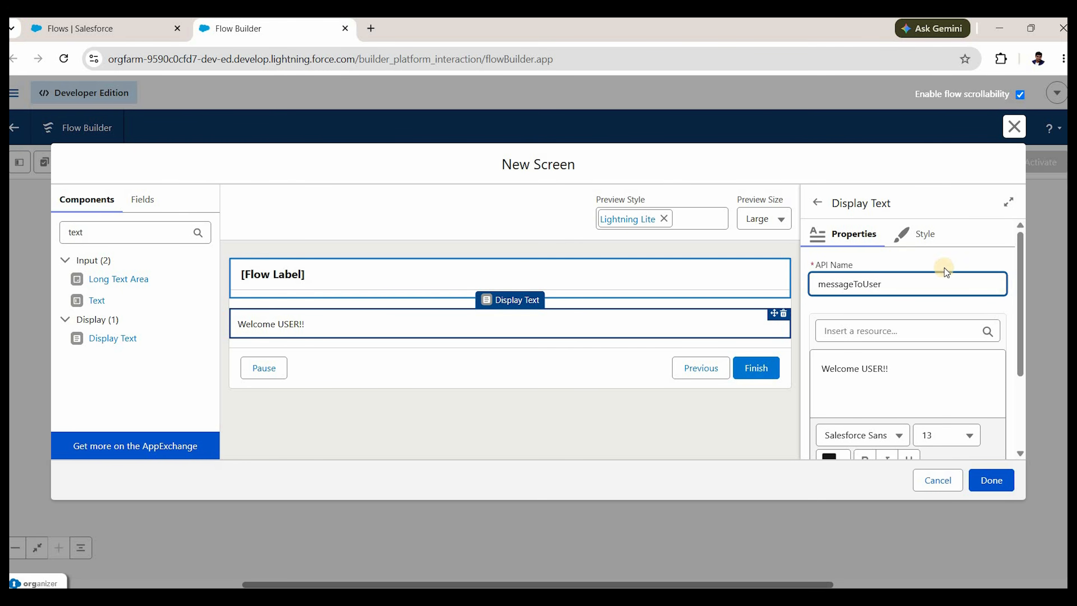
Turn off Show Header and Show Footer in the screen's header and footer settings.
click(905, 278)
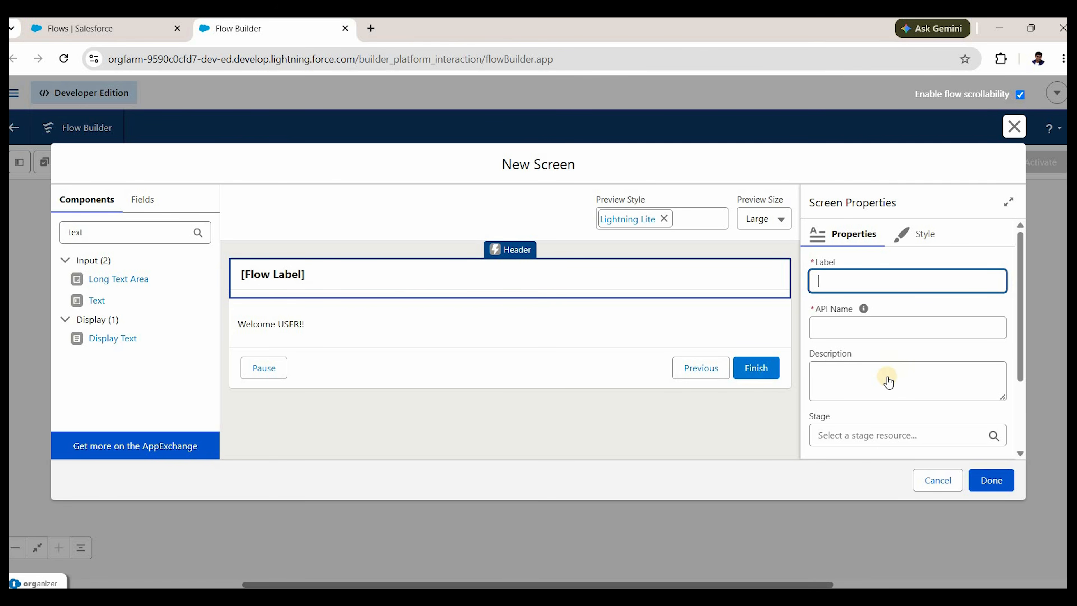
scroll(867, 372, down, 3)
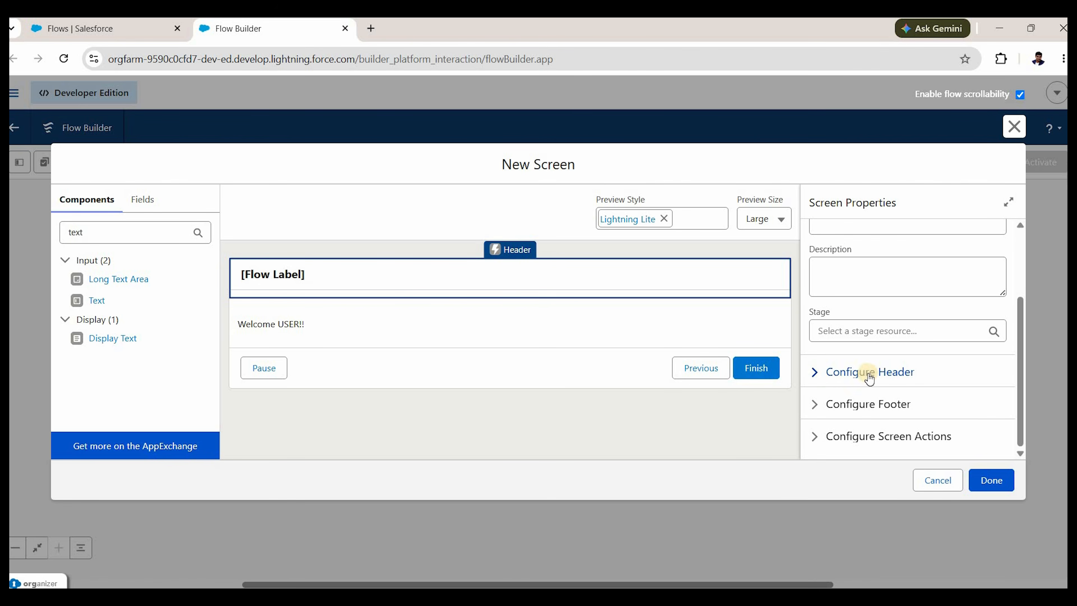
click(817, 378)
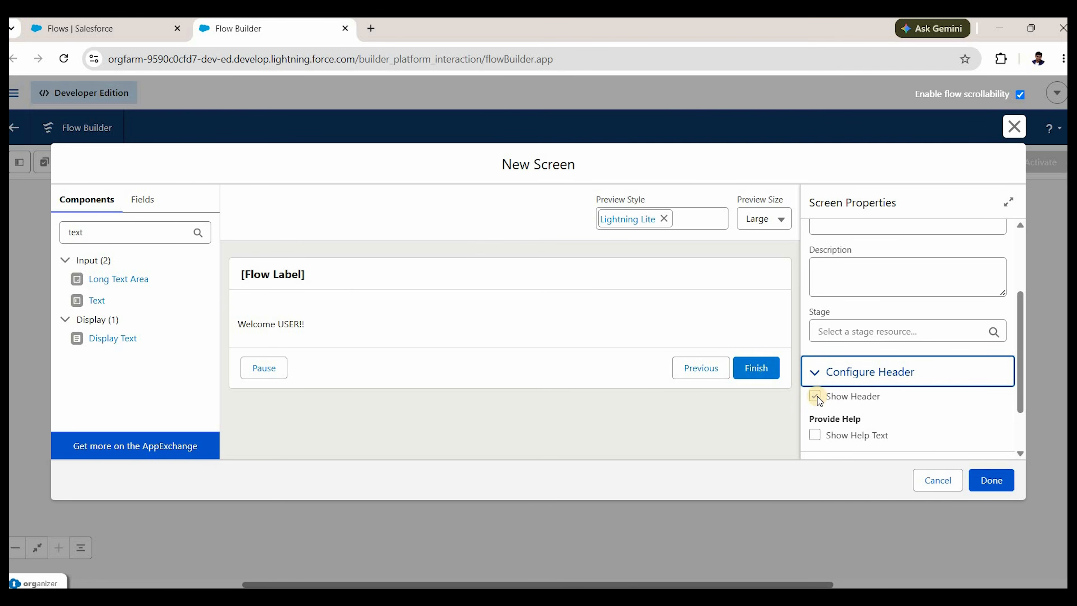
key(Tab)
key(space)
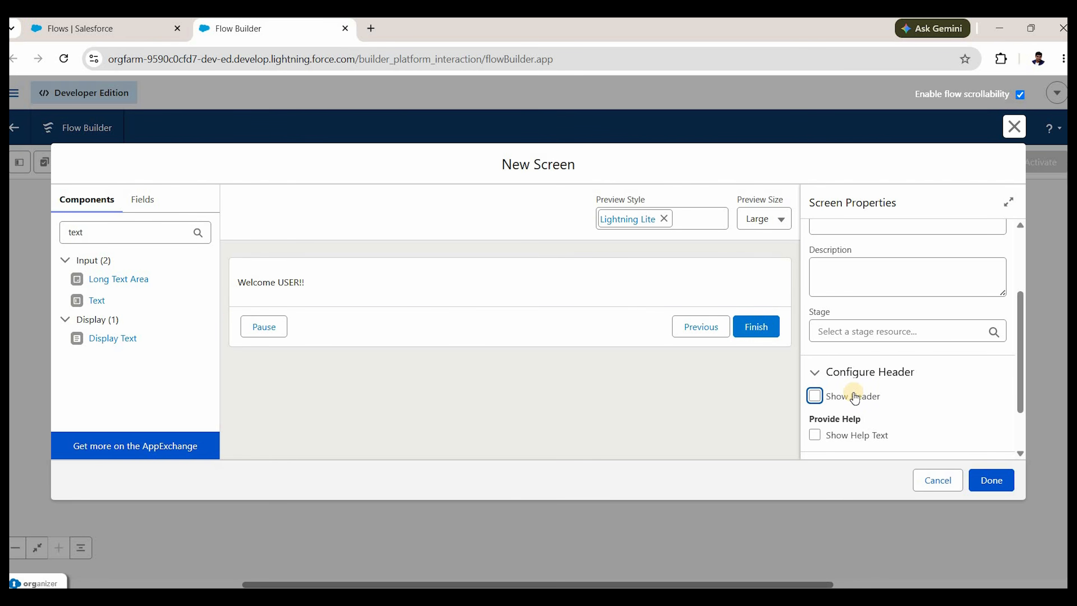
scroll(827, 390, up, 3)
scroll(810, 395, down, 5)
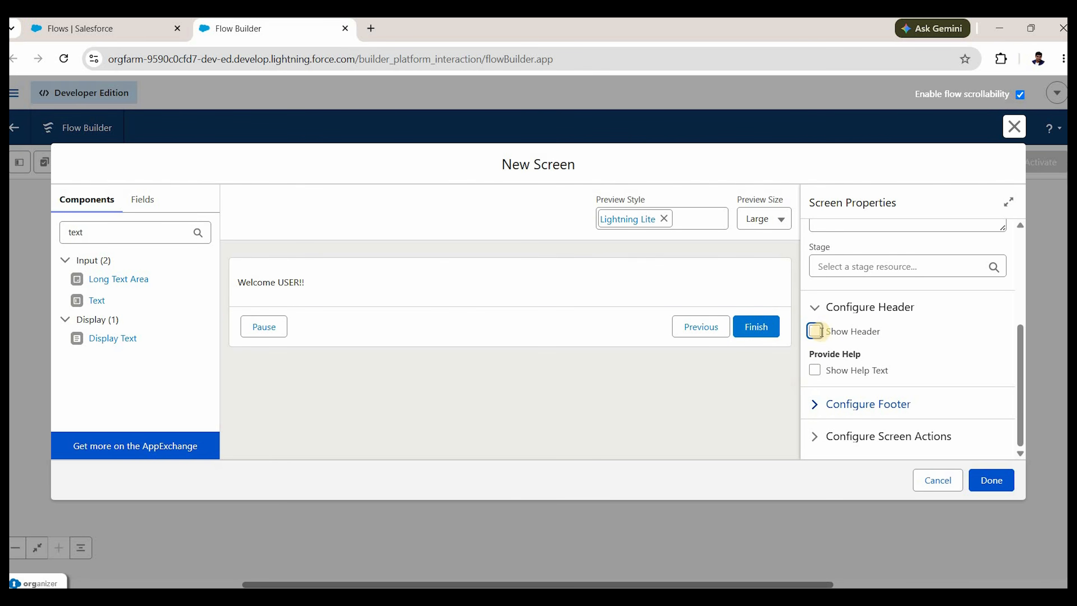
click(845, 404)
click(815, 290)
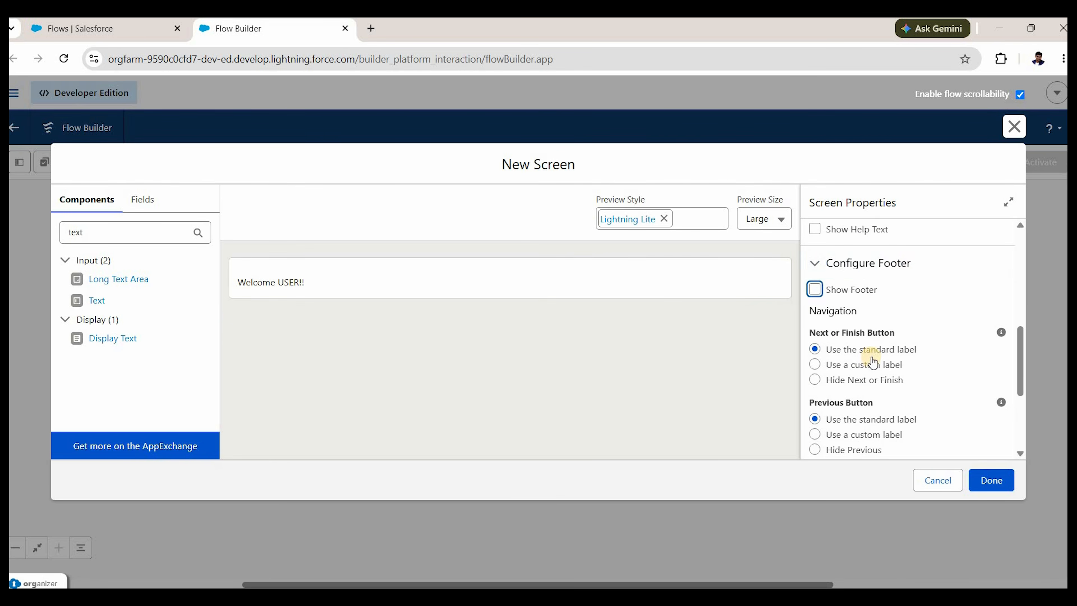
Label the screen 'Welcome Flow' so its API name becomes Welcome_Flow.
click(674, 276)
click(673, 284)
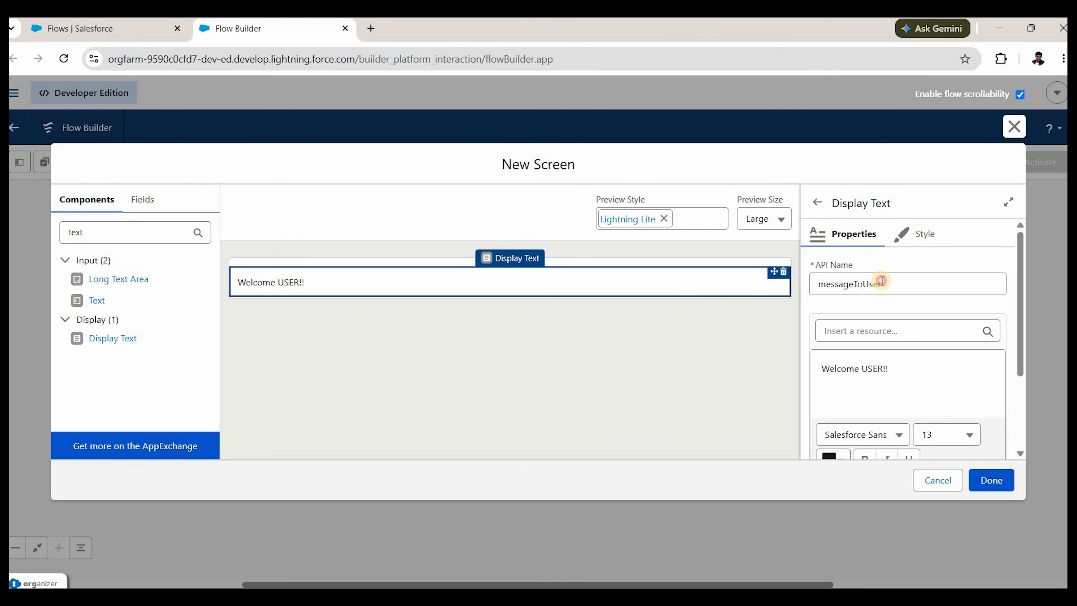
click(936, 286)
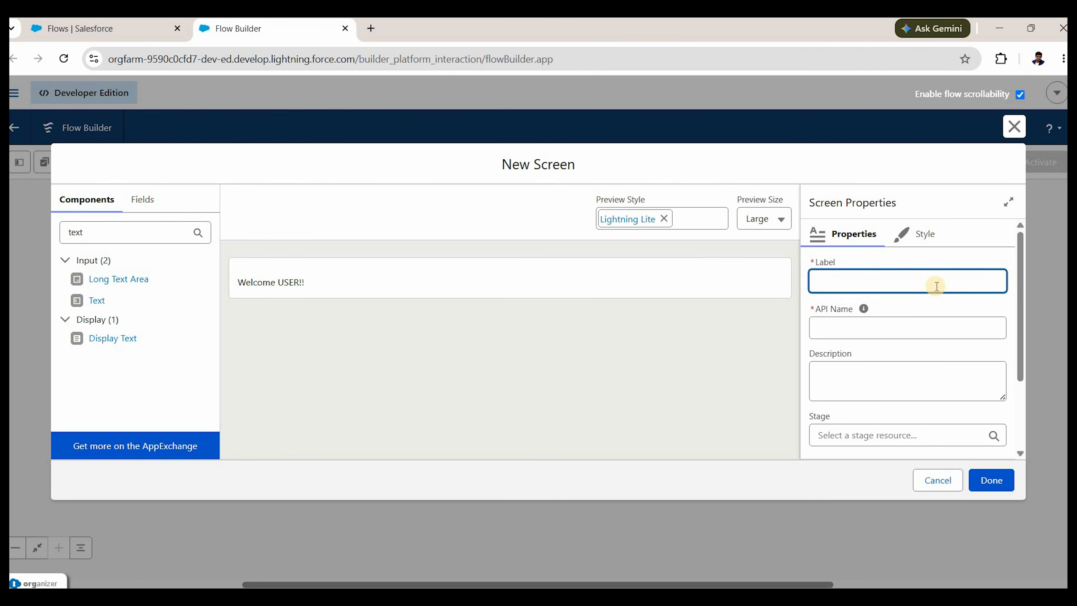
text(Welcome Flow)
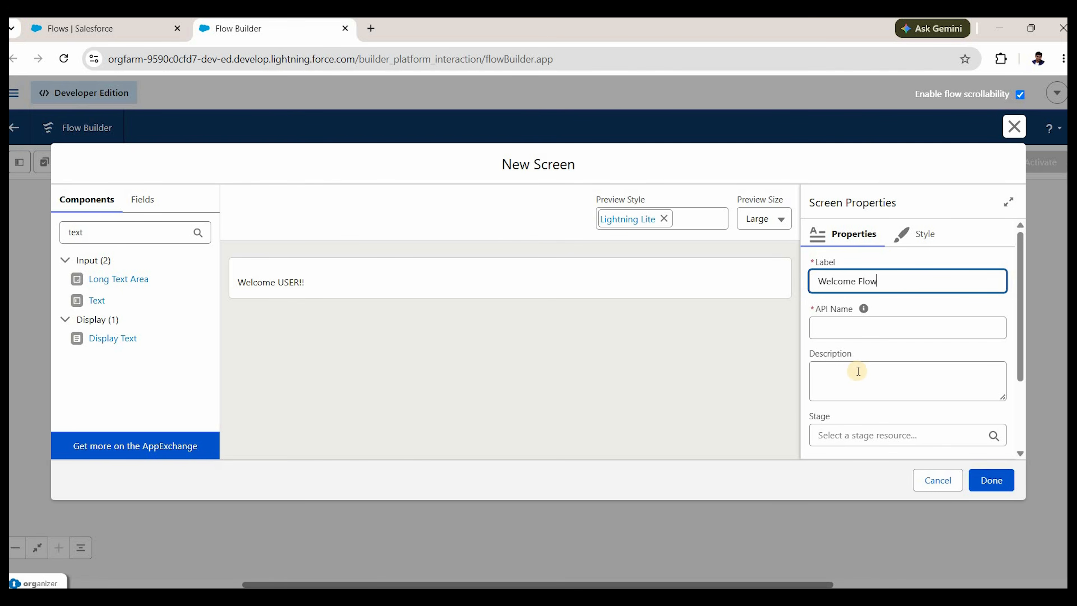
click(864, 369)
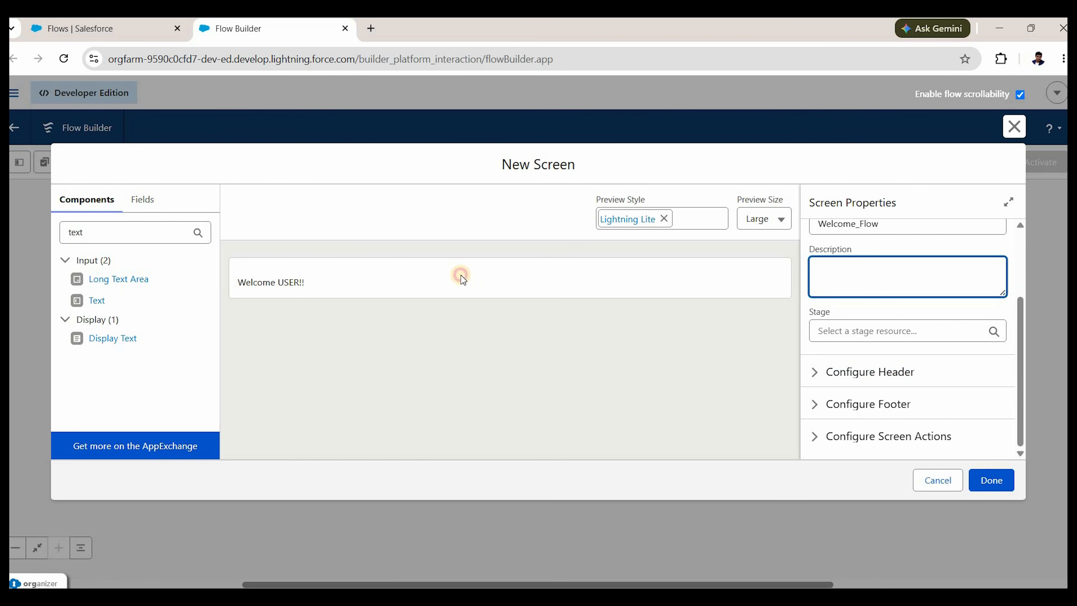
click(258, 281)
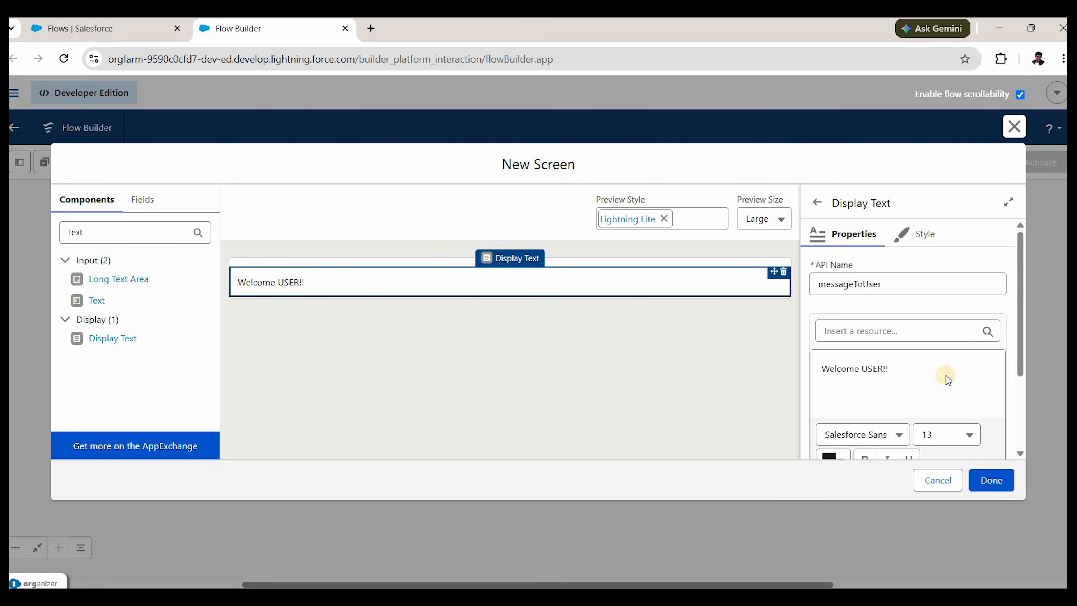
Replace the word USER in the message with {!$User.FirstName}.
double_click(866, 369)
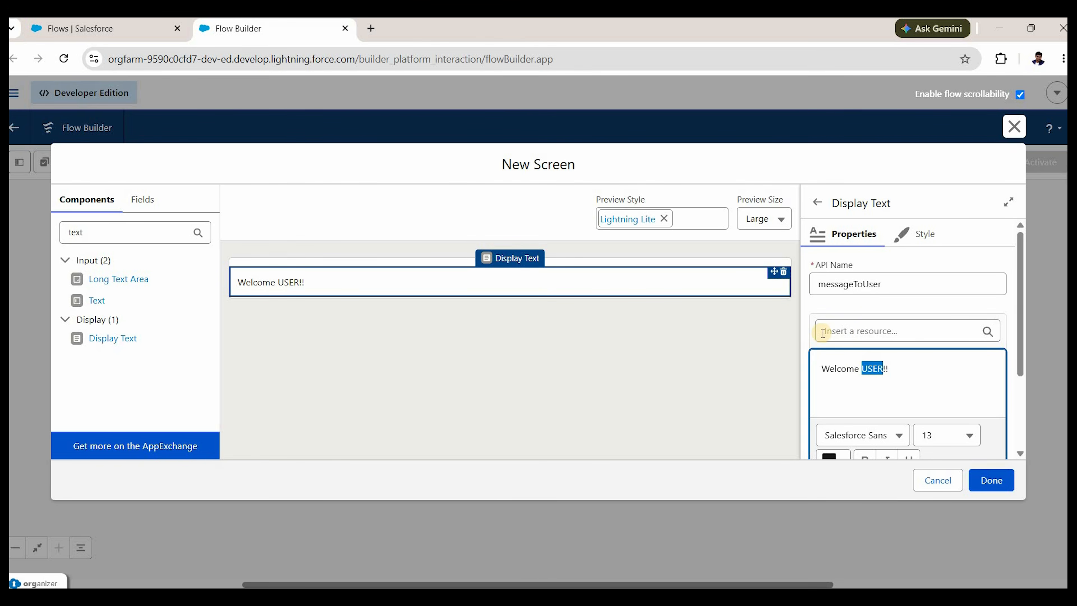
click(874, 333)
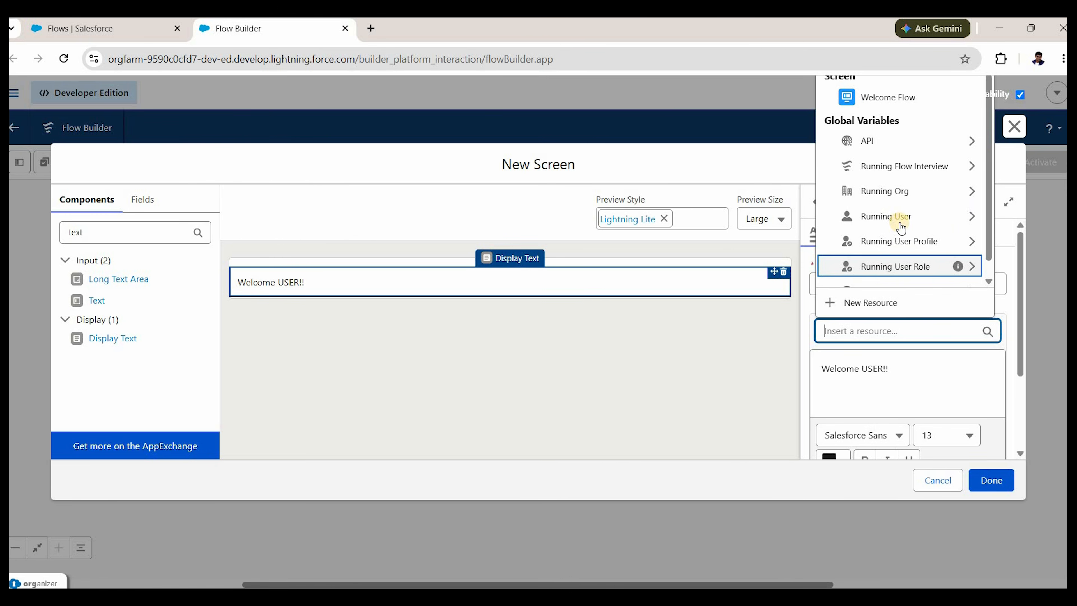
scroll(909, 277, down, 1)
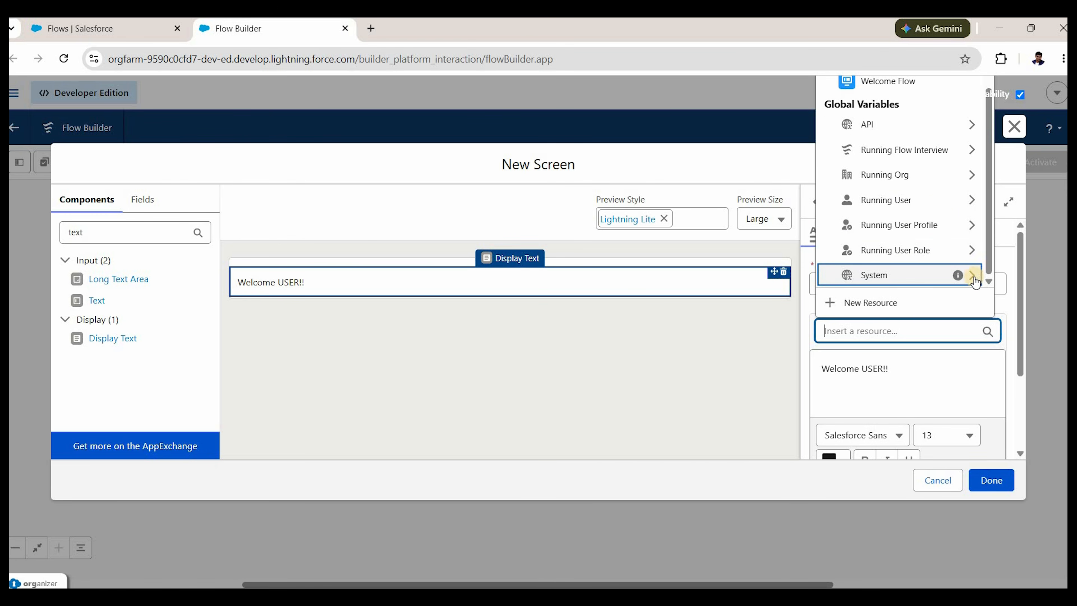
click(866, 370)
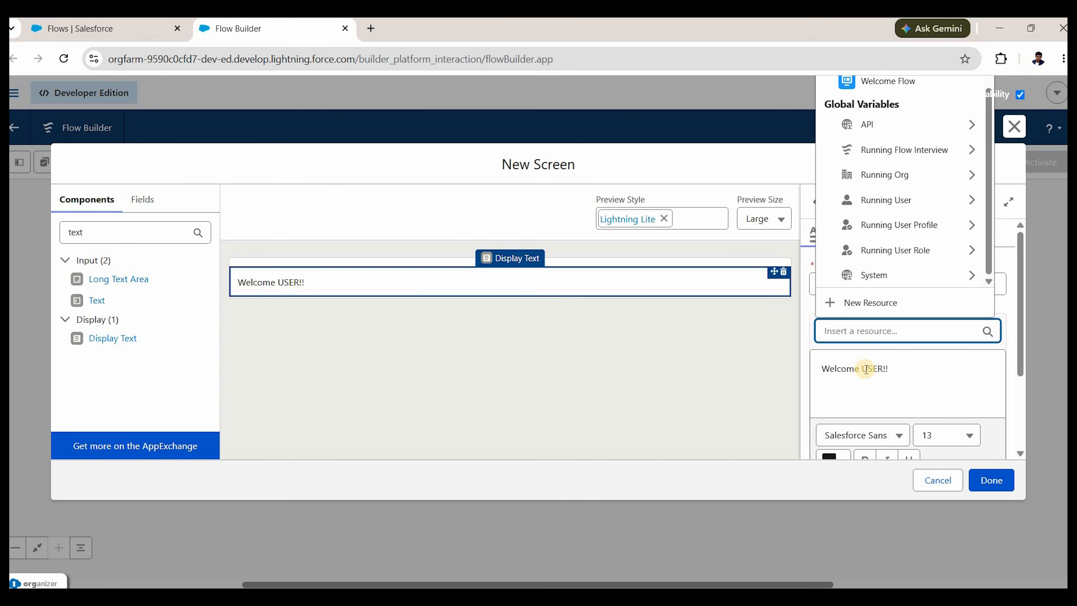
double_click(866, 369)
key(BackSpace)
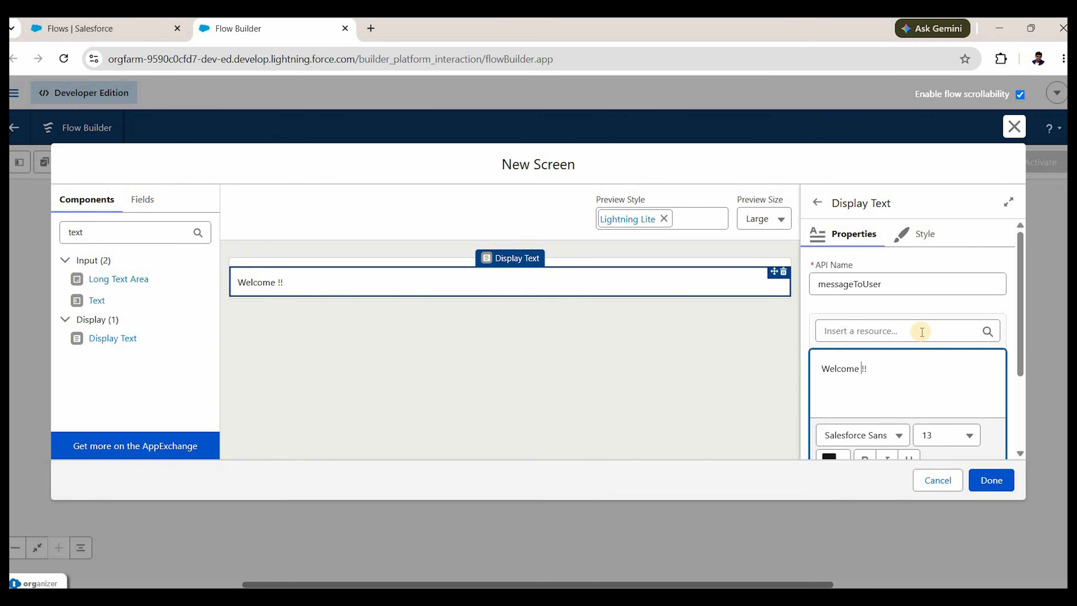
click(921, 332)
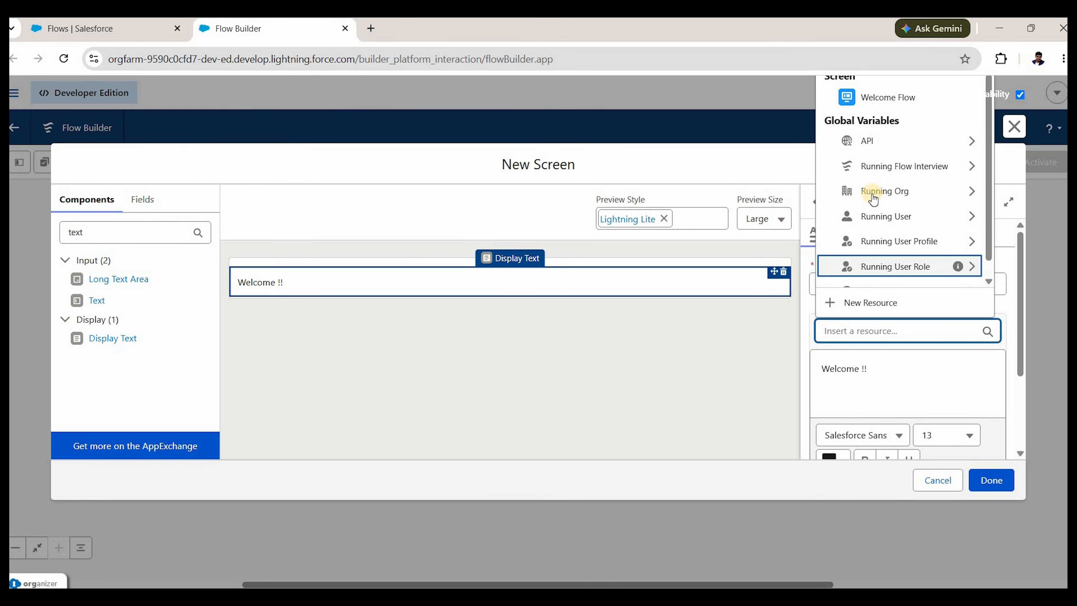
scroll(958, 214, down, 1)
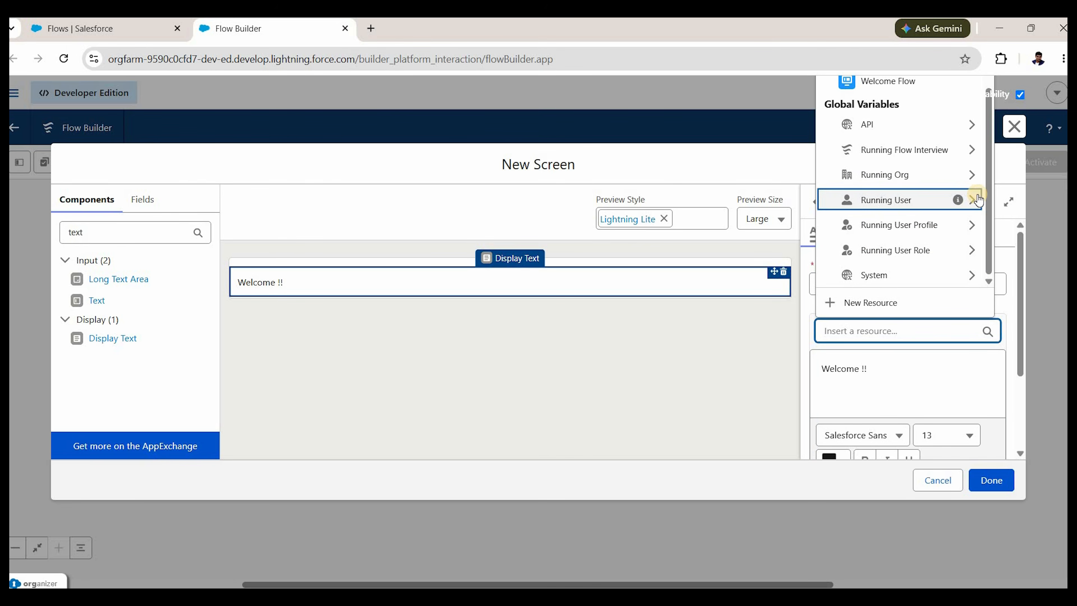
click(902, 199)
scroll(898, 221, down, 3)
scroll(895, 227, down, 6)
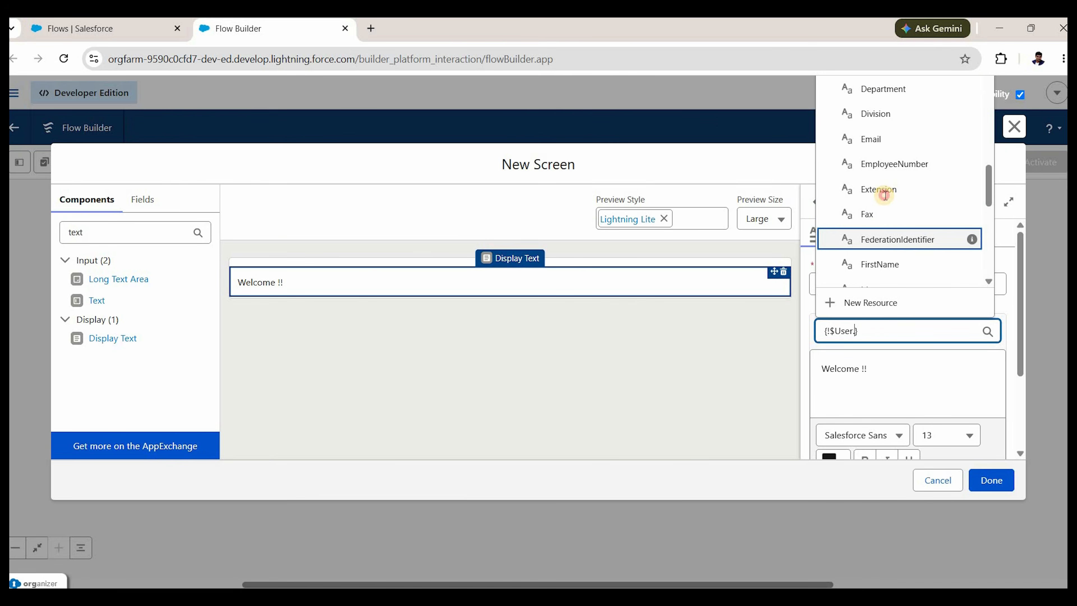
scroll(886, 201, down, 2)
click(885, 194)
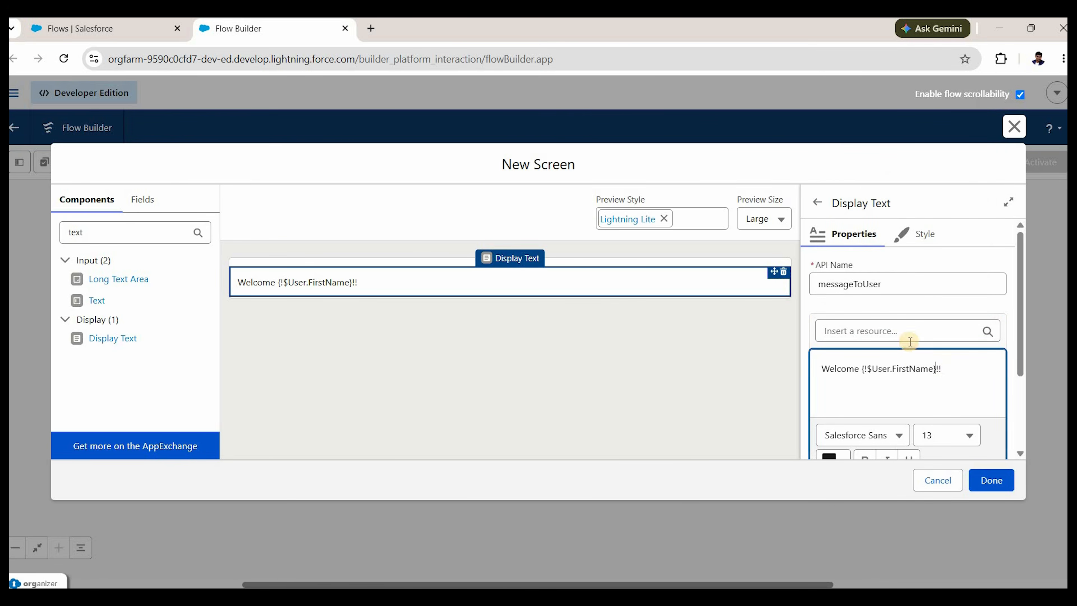
Insert {!$User.LastName} after the first name in the welcome message.
click(905, 331)
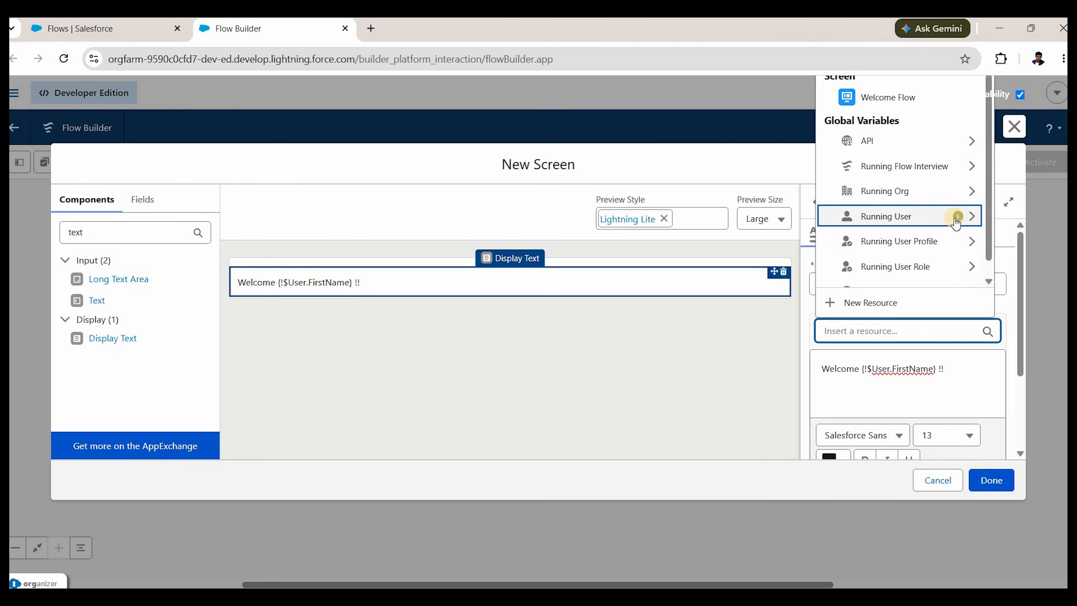
click(908, 223)
scroll(908, 232, down, 8)
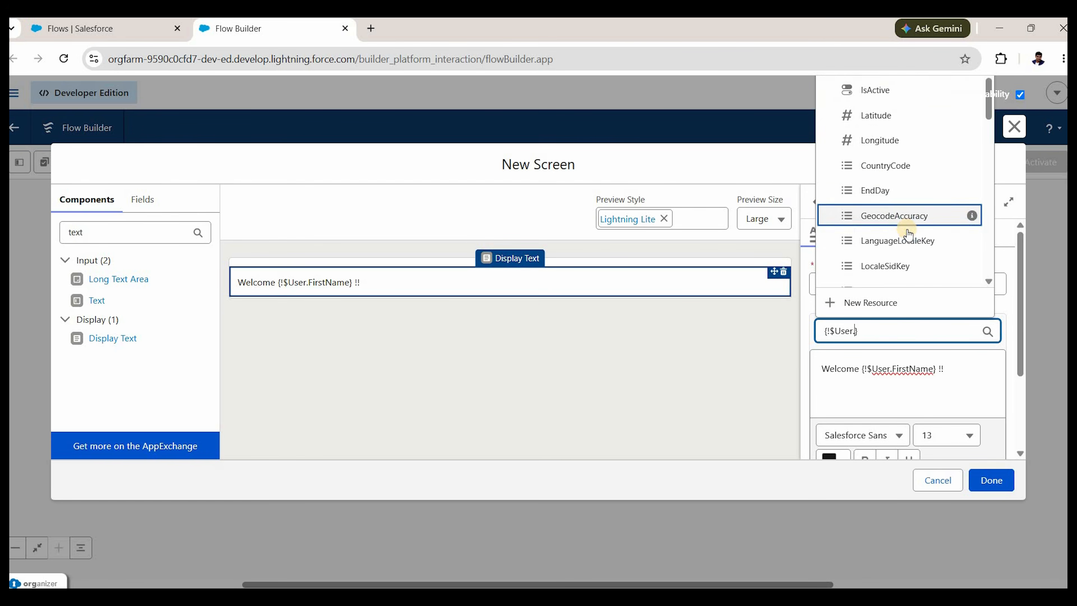
key(Up)
key(Up)
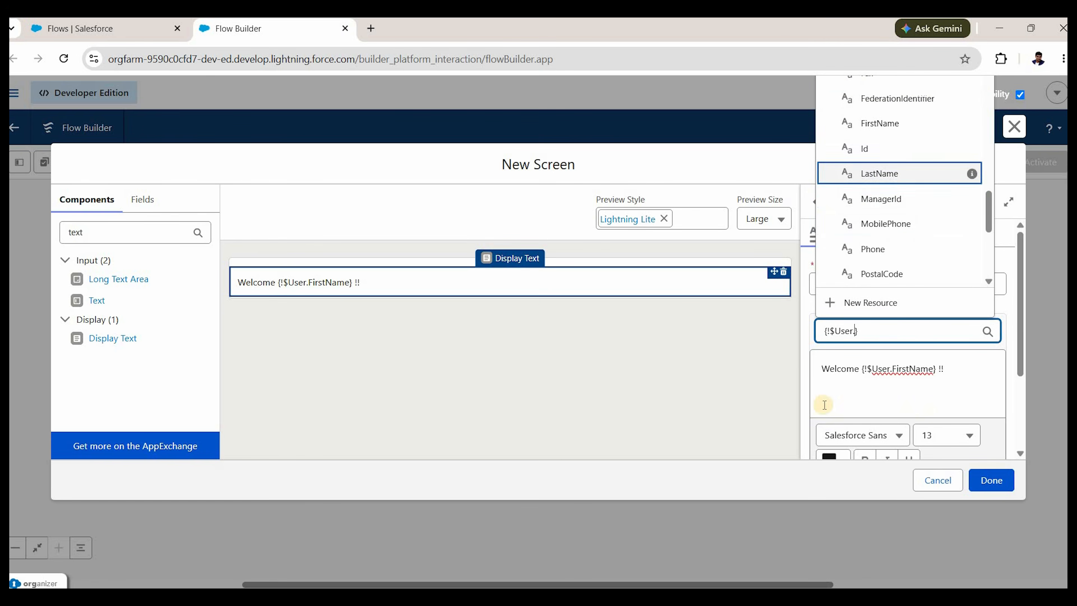
key(Return)
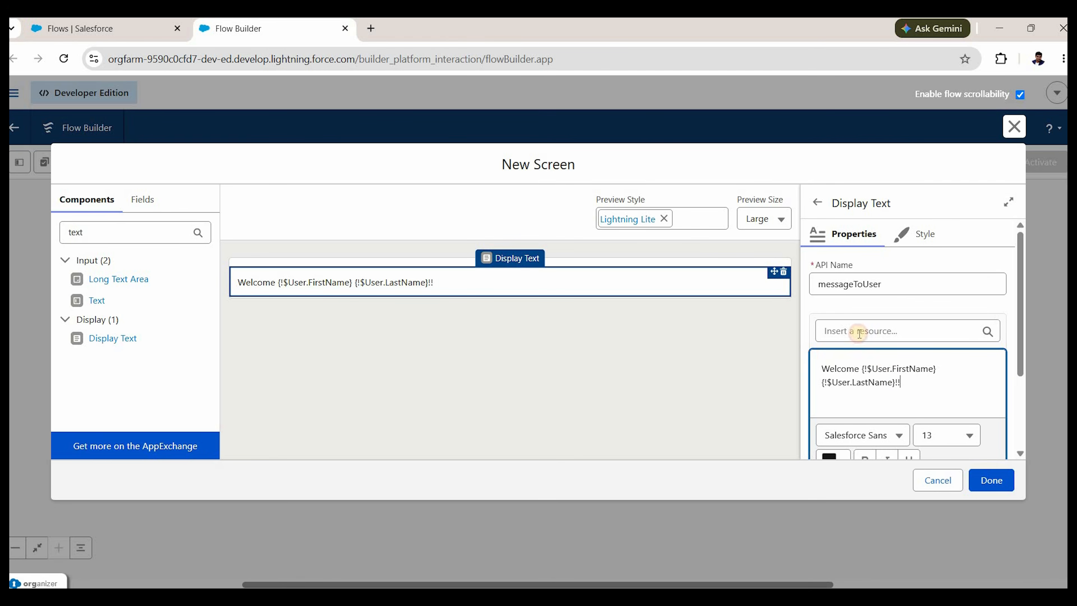
Format the whole welcome message as bold 18-point text.
key(ctrl+a)
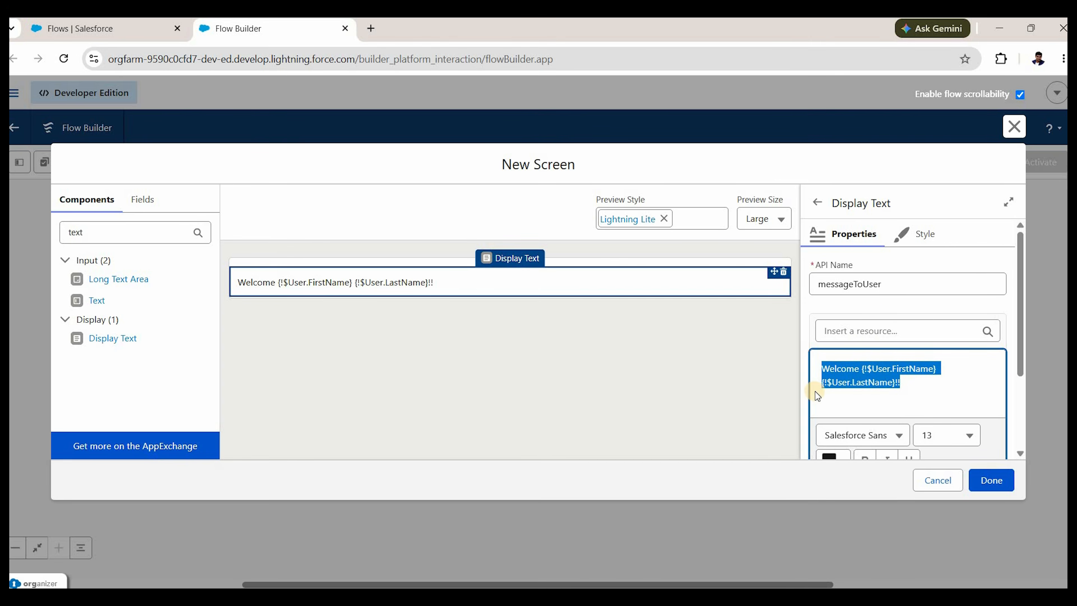
scroll(869, 382, down, 2)
scroll(867, 357, down, 1)
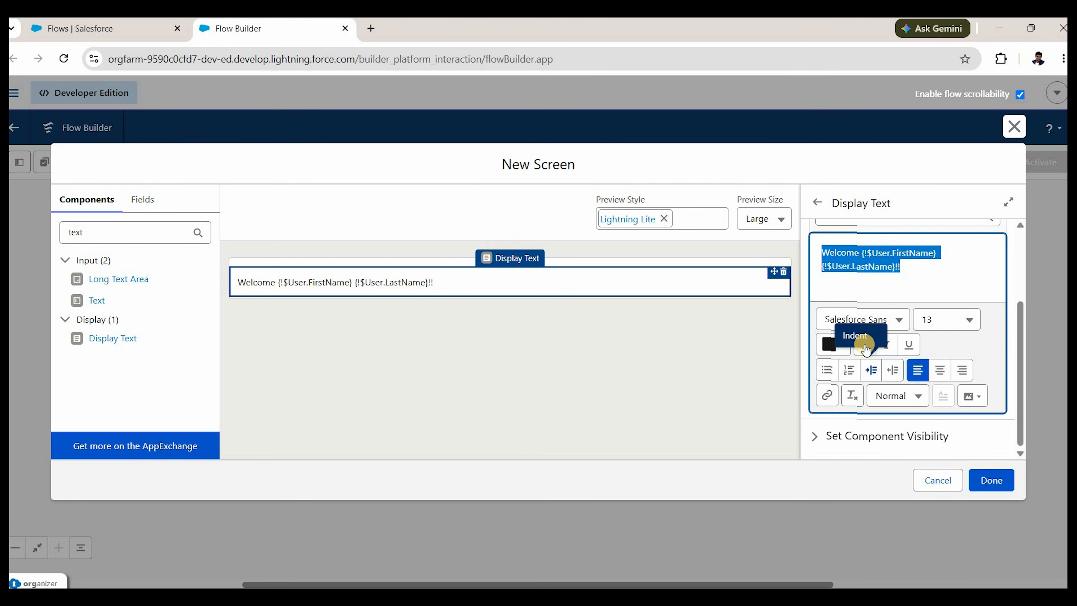
click(865, 345)
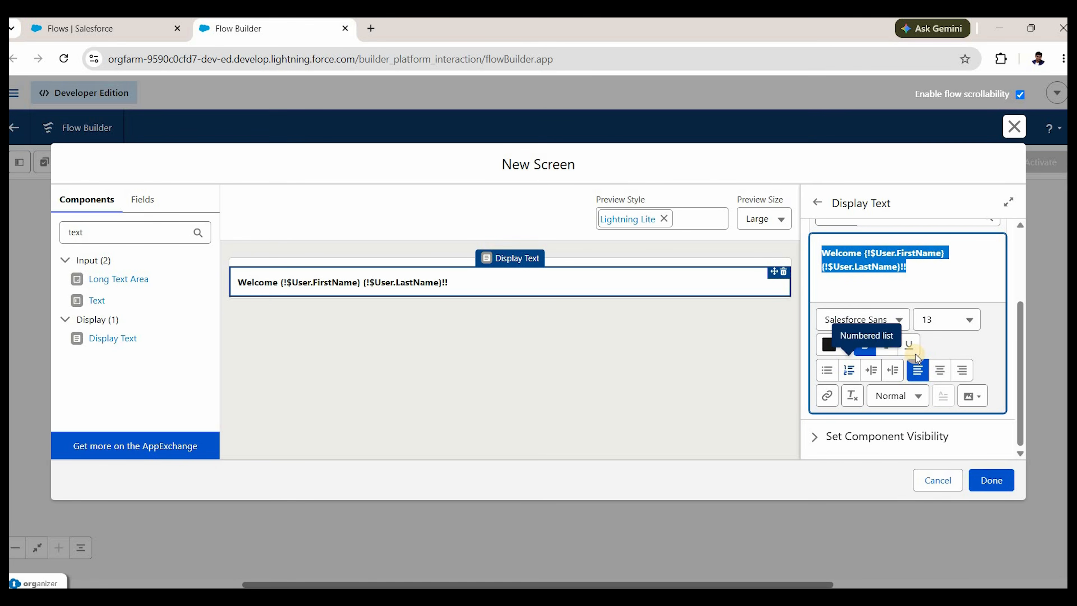
click(950, 321)
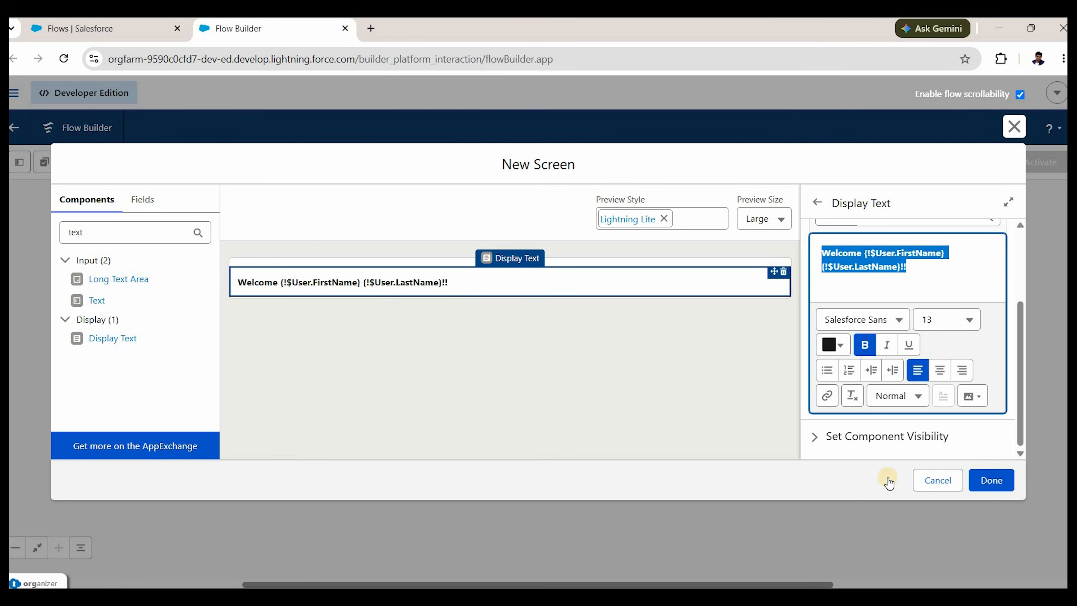
scroll(891, 409, down, 2)
click(891, 409)
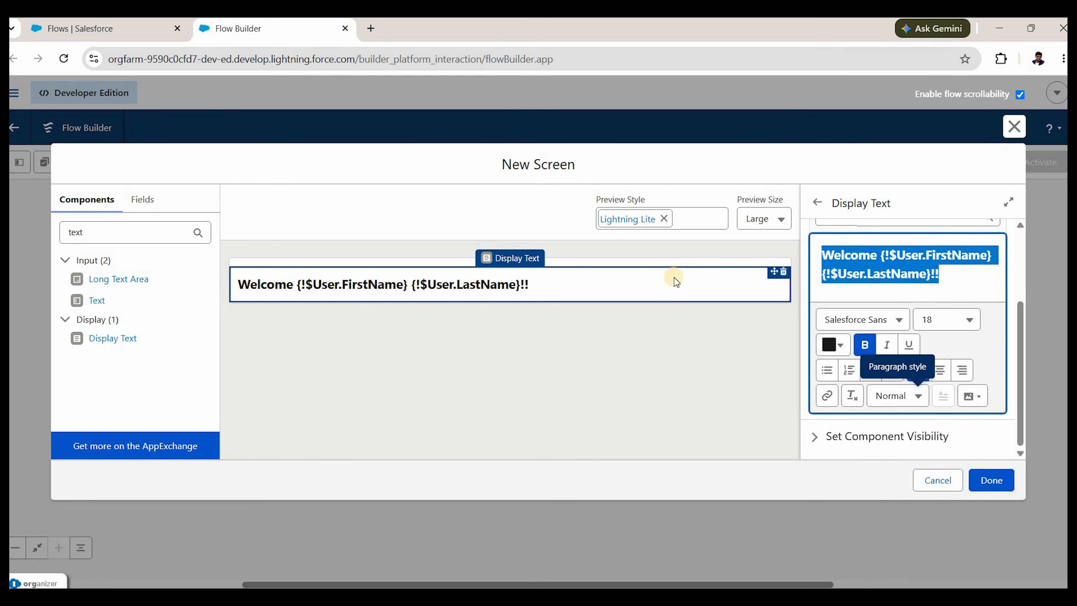
click(714, 262)
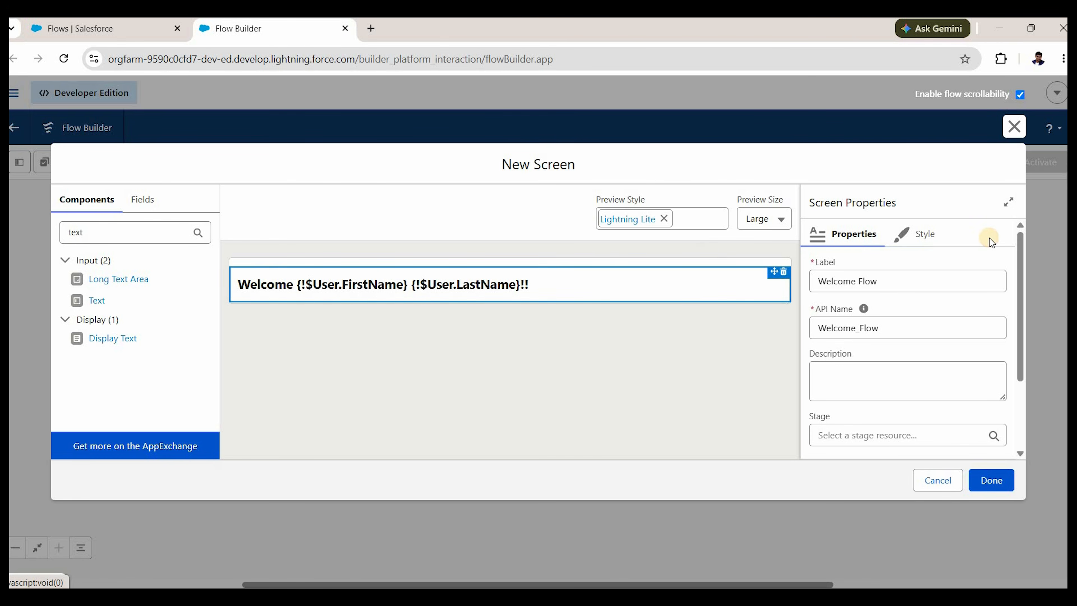
Set the screen's Style background color to #76BBE7 and close the screen editor.
click(917, 234)
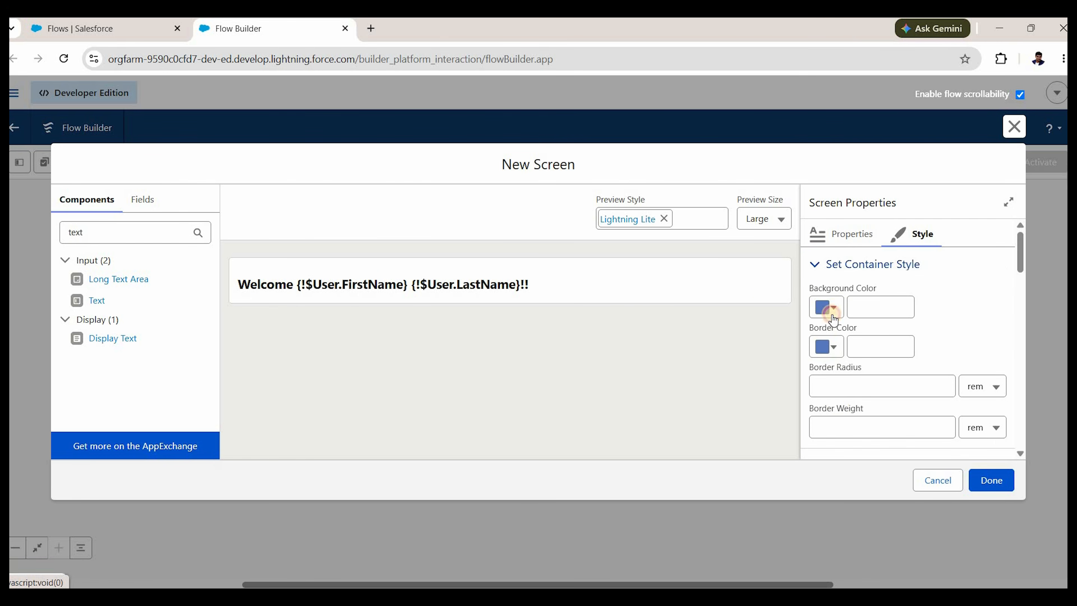
click(826, 308)
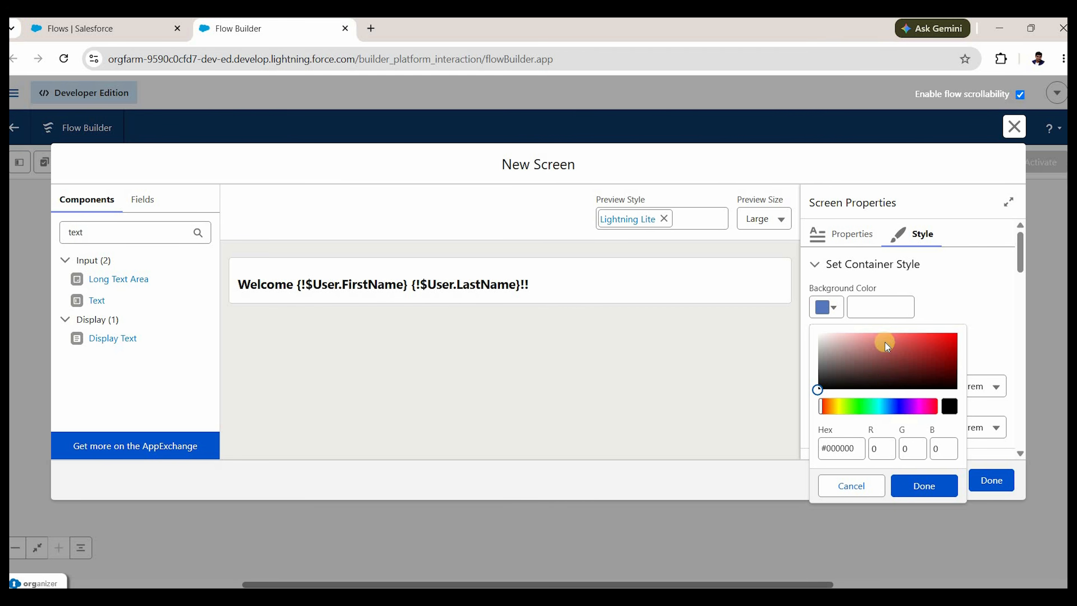
click(886, 406)
click(887, 335)
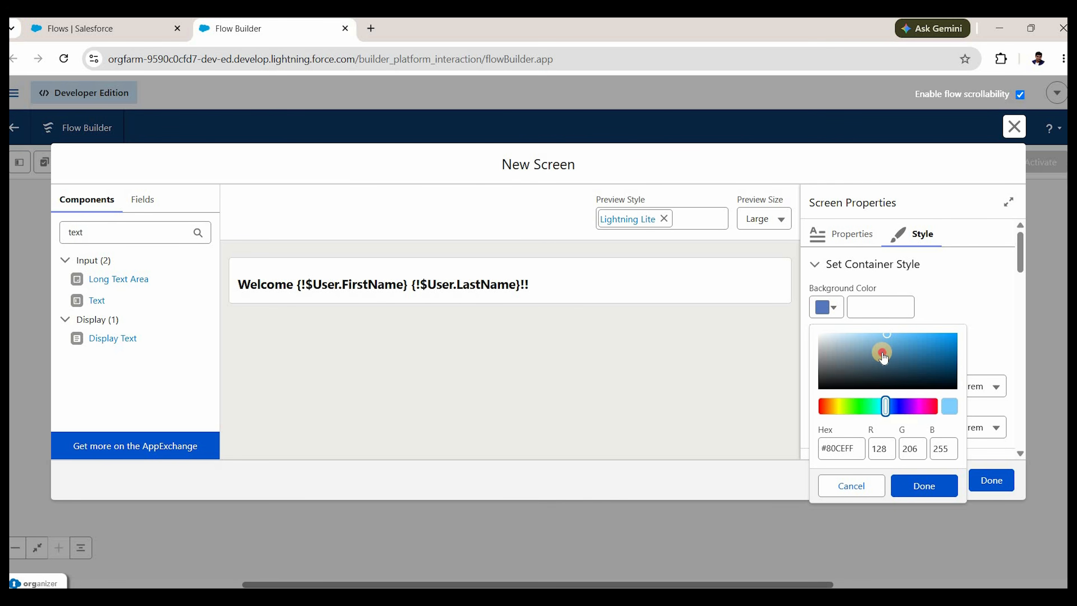
click(882, 352)
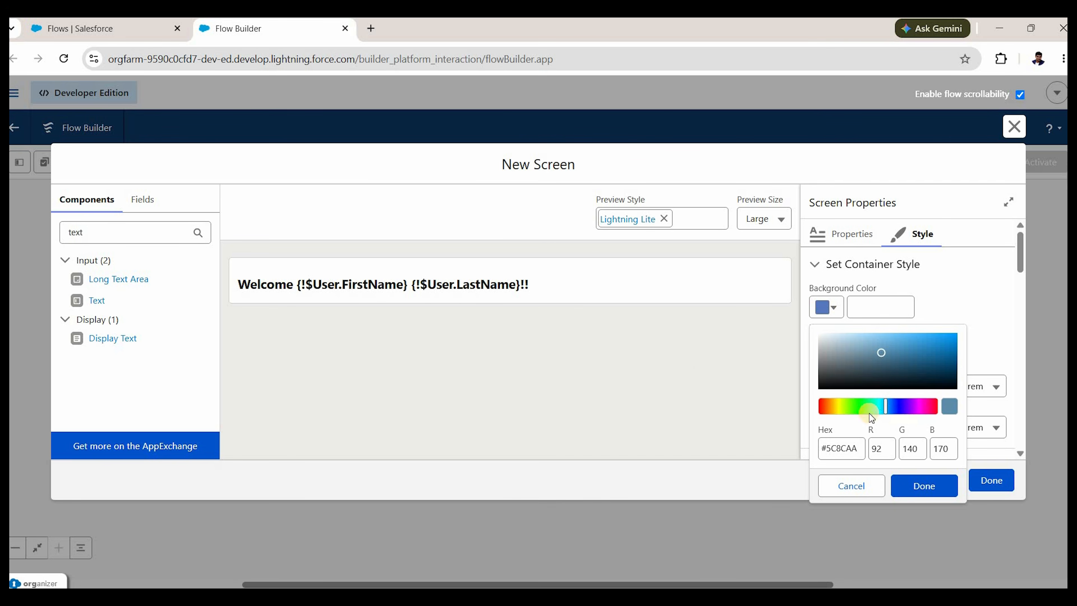
click(886, 339)
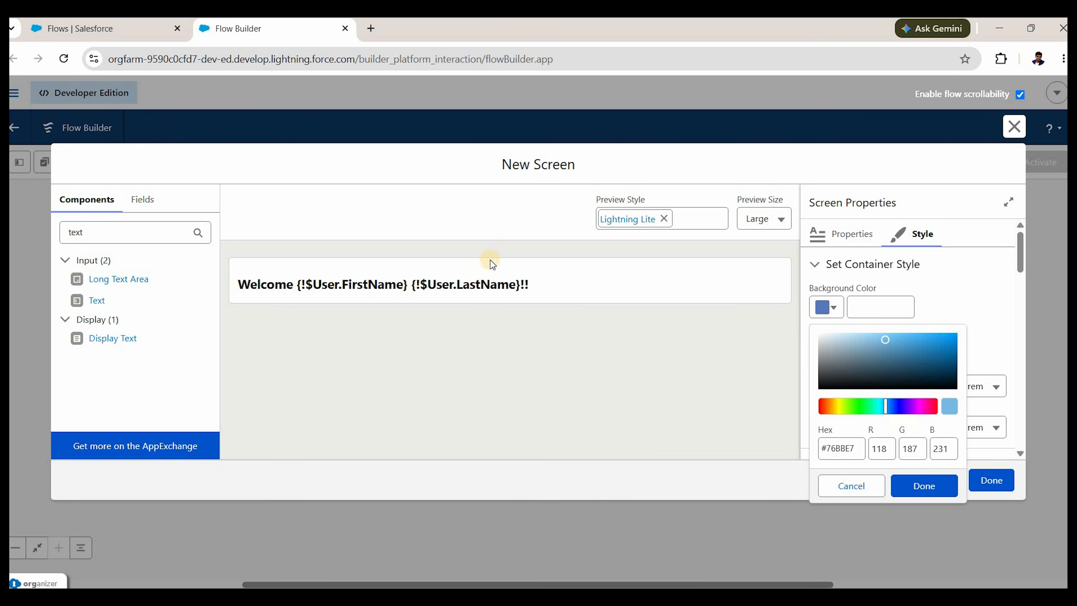
click(923, 487)
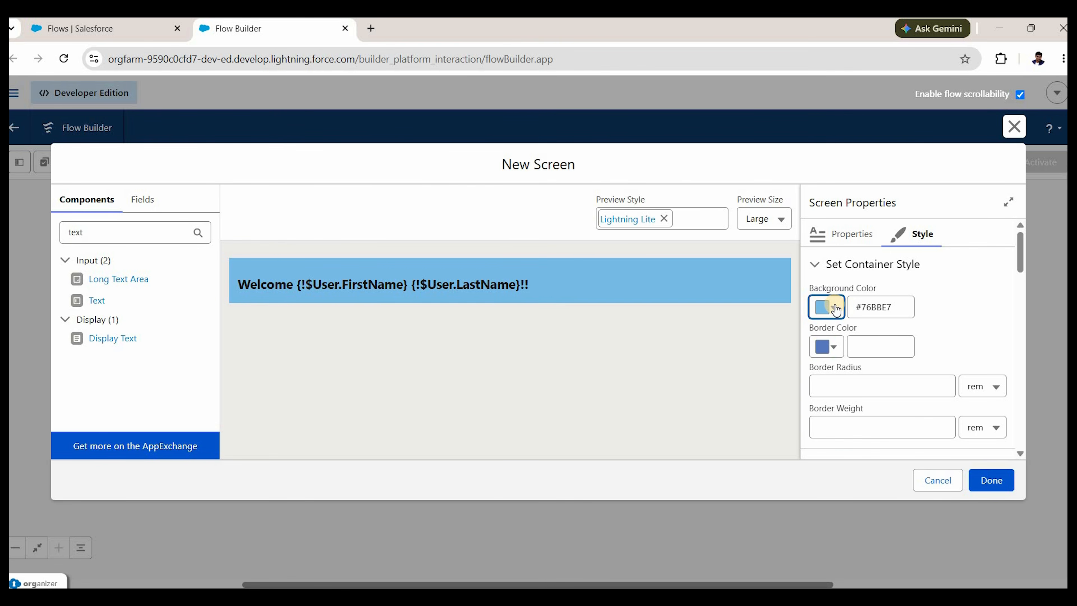
click(991, 480)
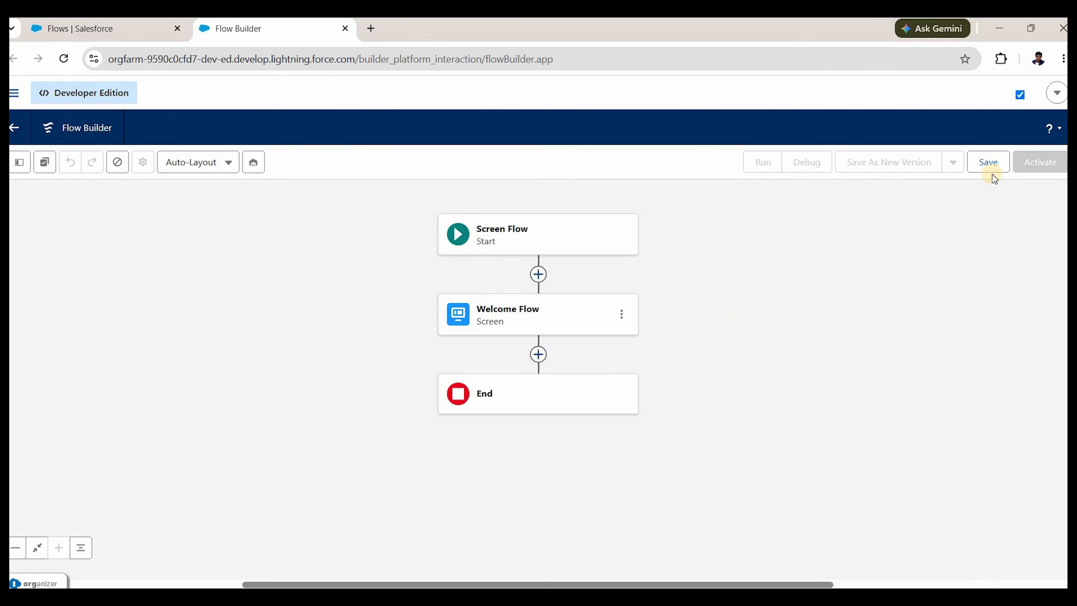
Save the flow with Flow Label 'Welcome User Flow' and the auto-filled API name.
click(986, 163)
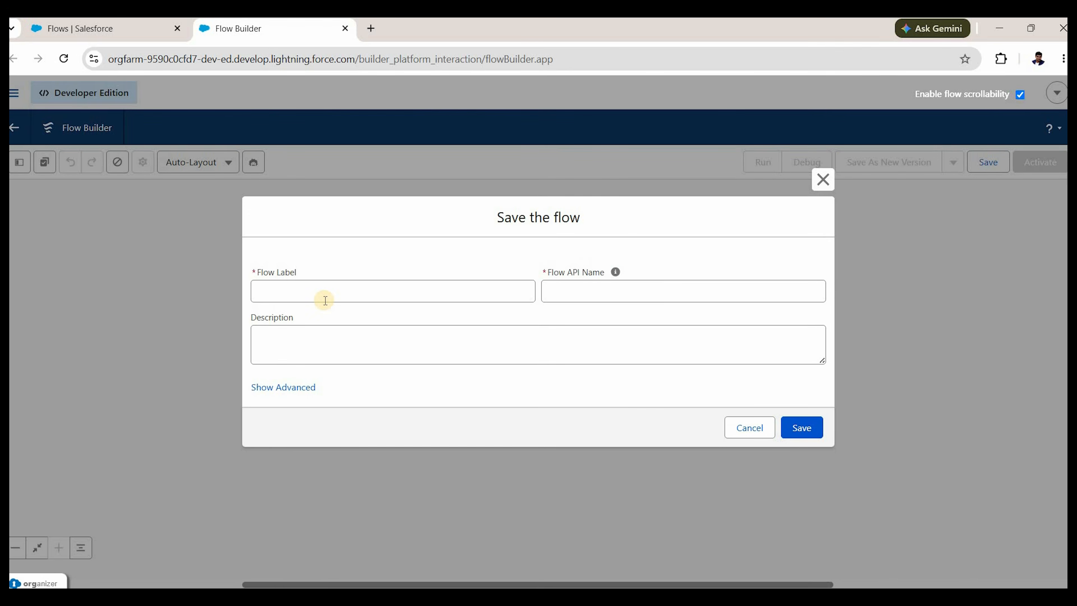
click(325, 301)
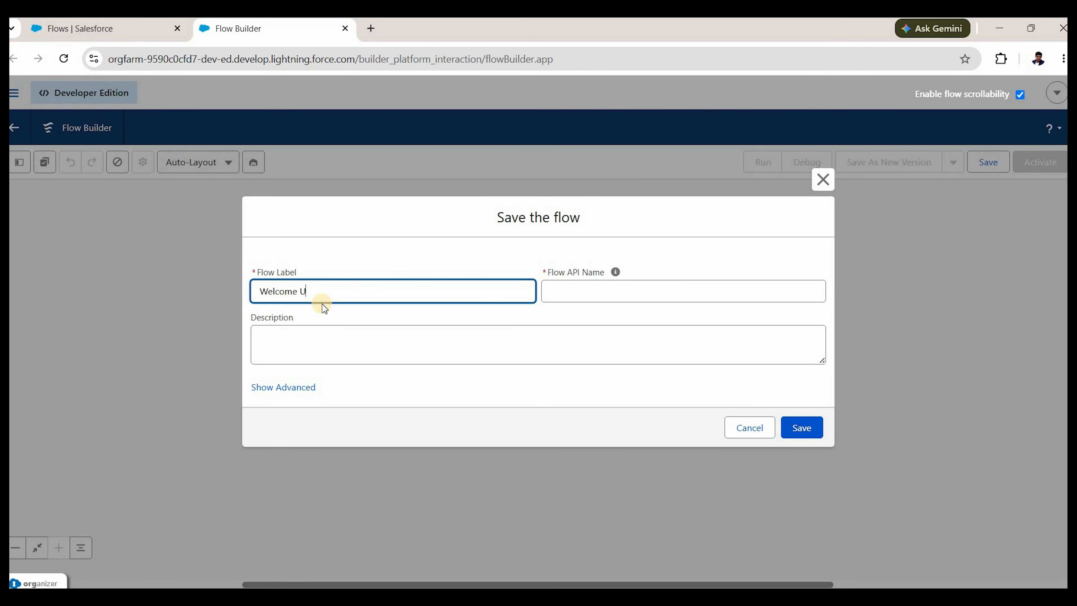
text(Welcome User Flow)
click(418, 361)
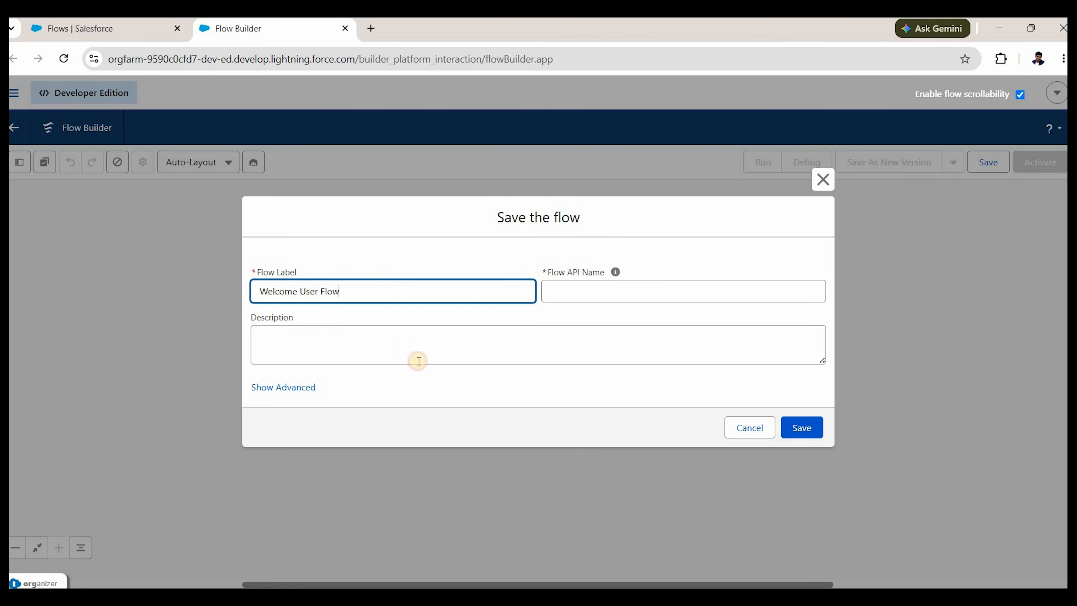
click(797, 422)
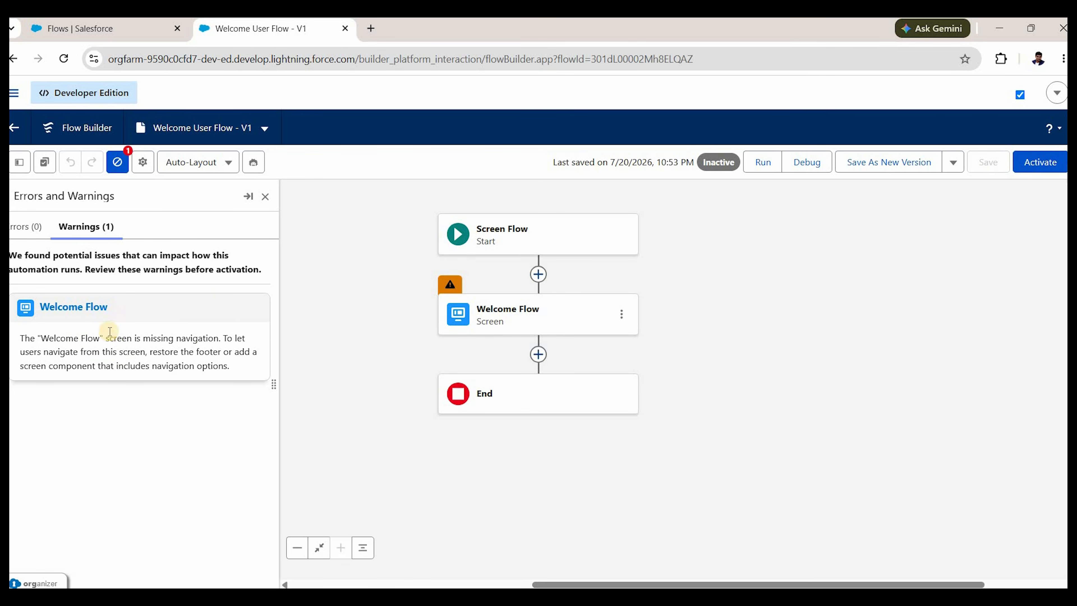
Close the warnings panel, activate Welcome User Flow, and return to the Flows tab.
click(266, 199)
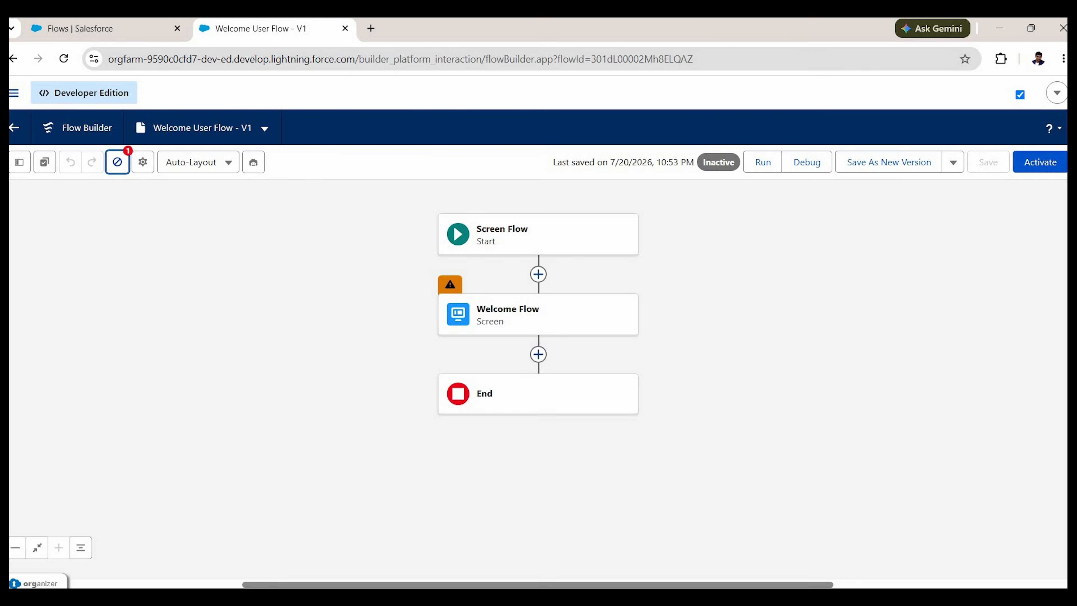
click(1019, 163)
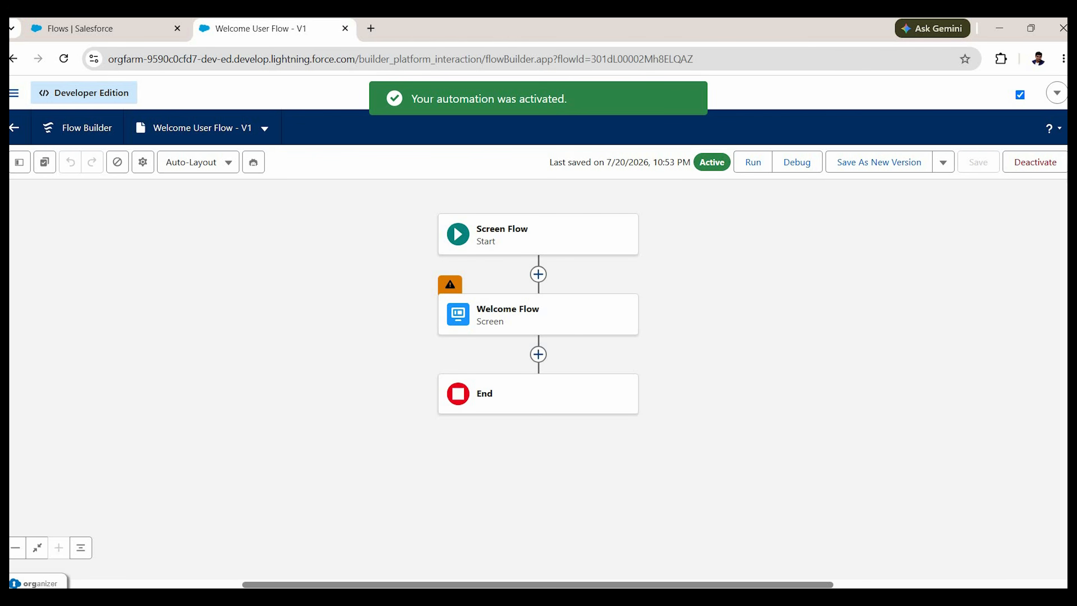
click(106, 33)
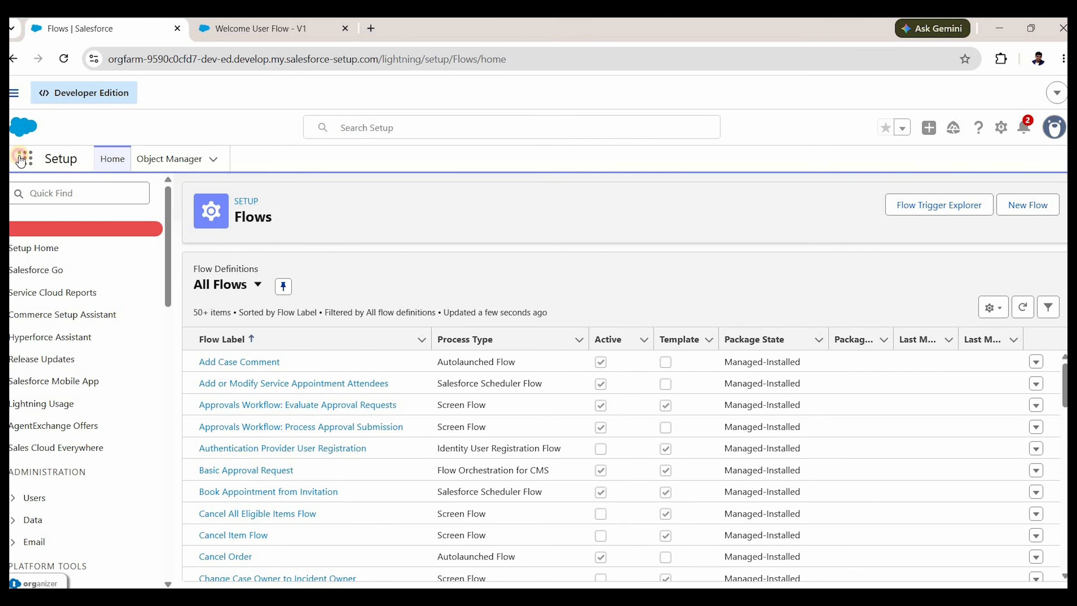
Switch to the Salesforce Chatter app and edit its Home page in Lightning App Builder.
click(22, 159)
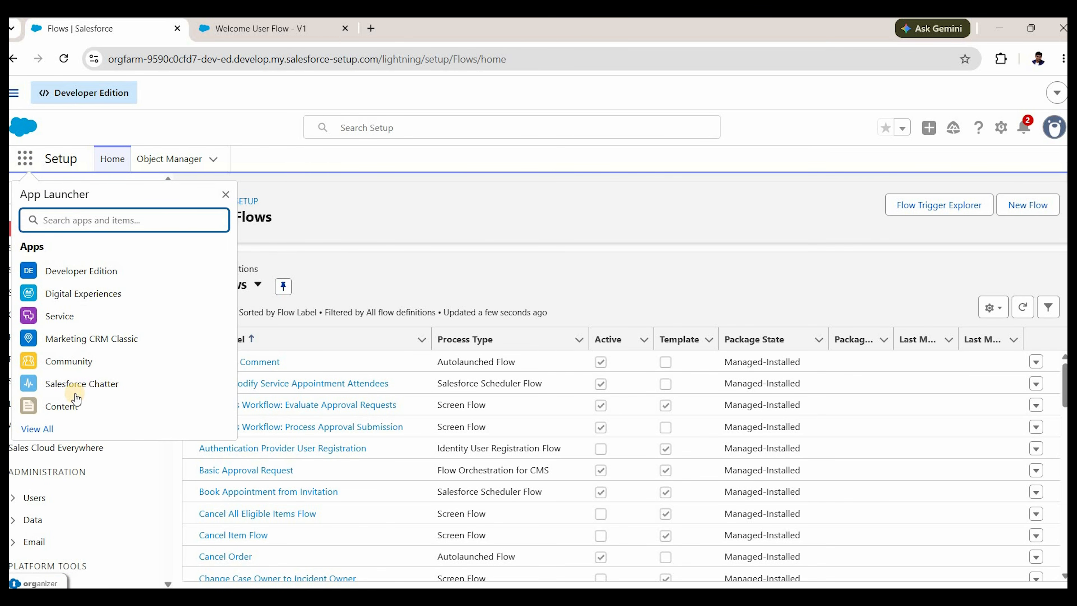
click(81, 393)
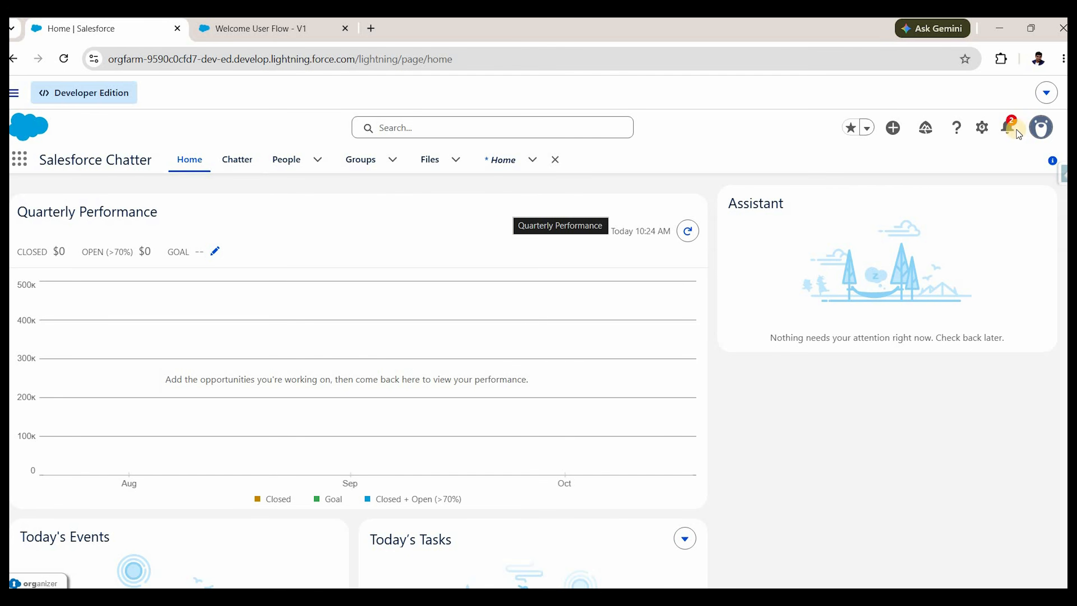
click(984, 129)
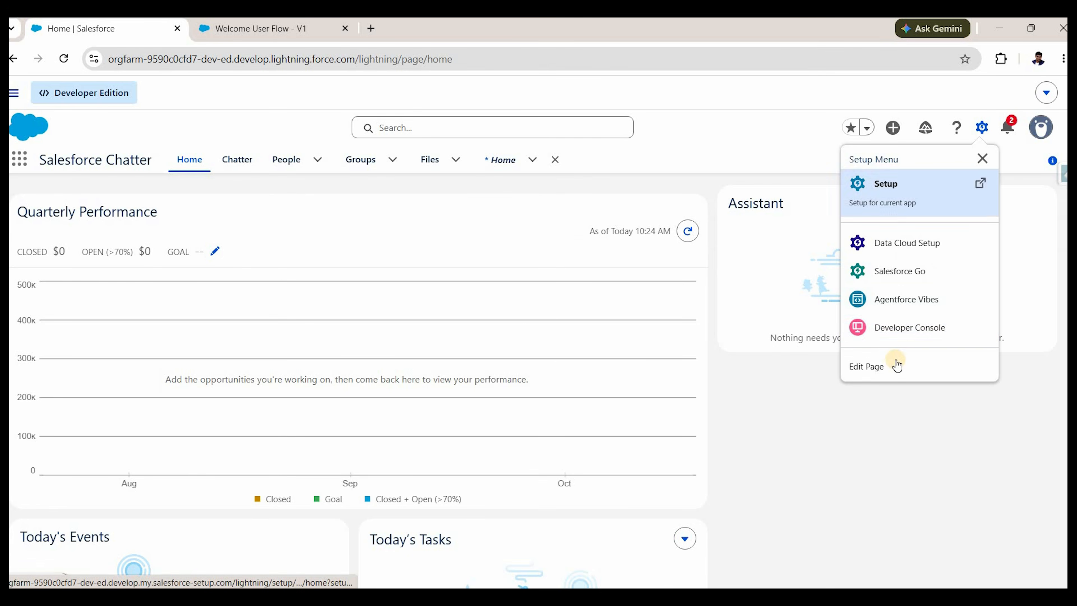
click(874, 365)
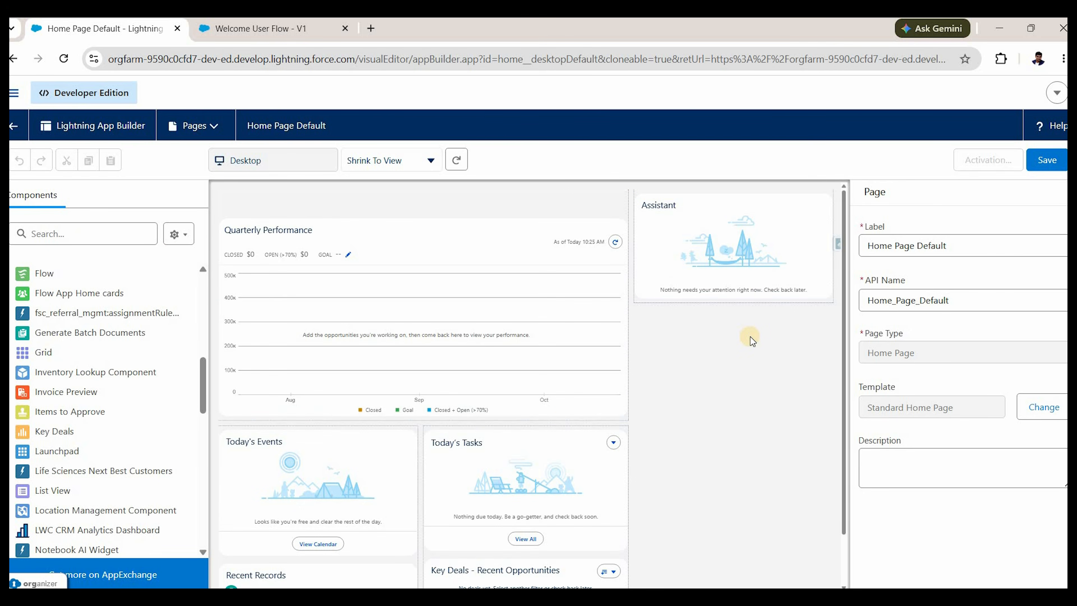
Place a Flow component running Welcome User Flow above Assistant on the home page.
click(83, 233)
text(flow)
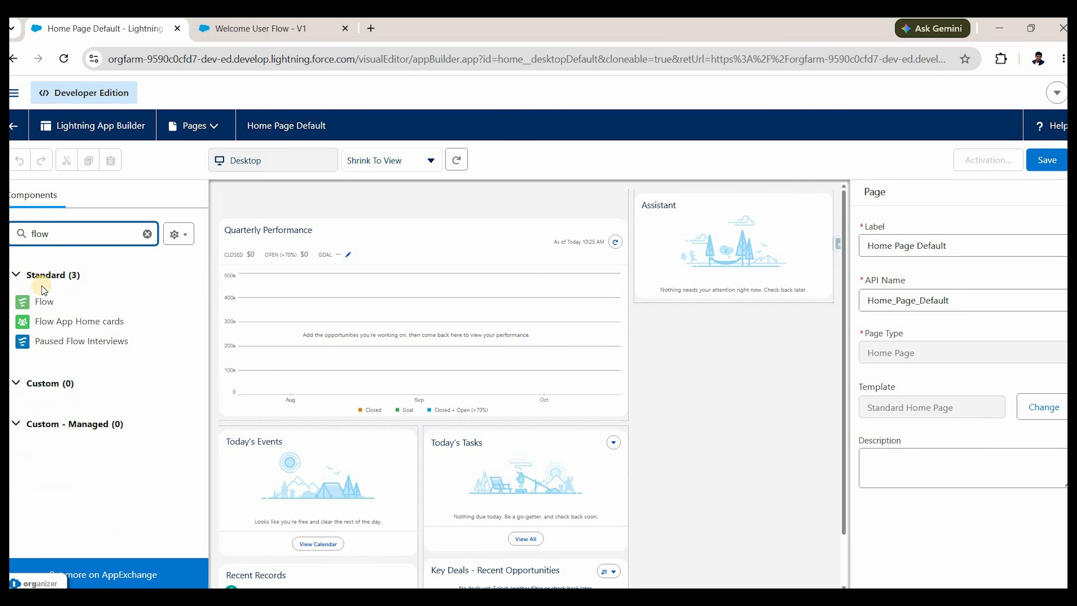
drag(38, 301, 713, 243)
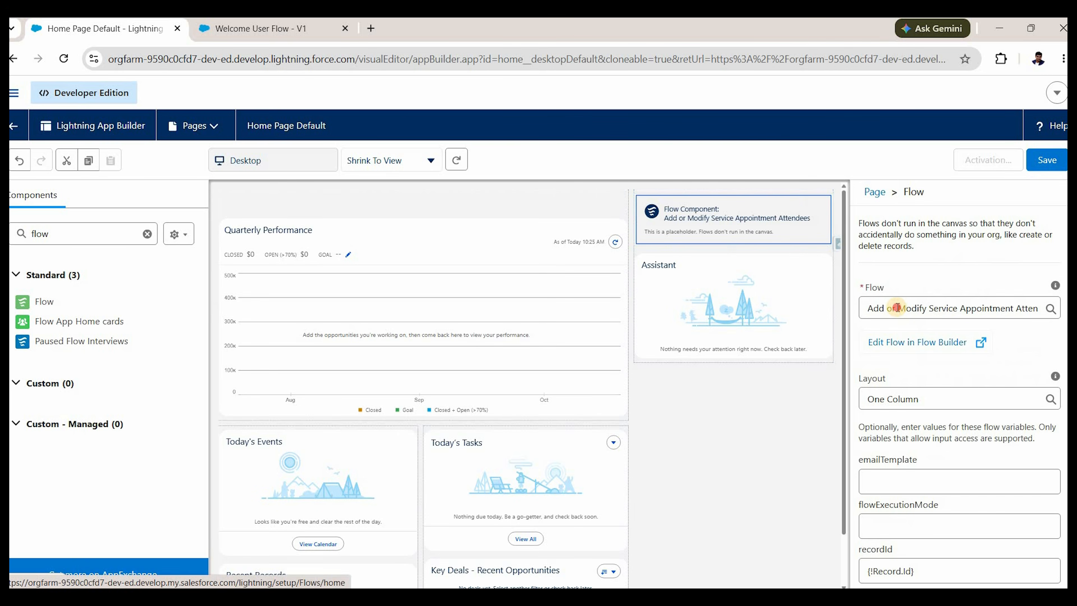
click(899, 308)
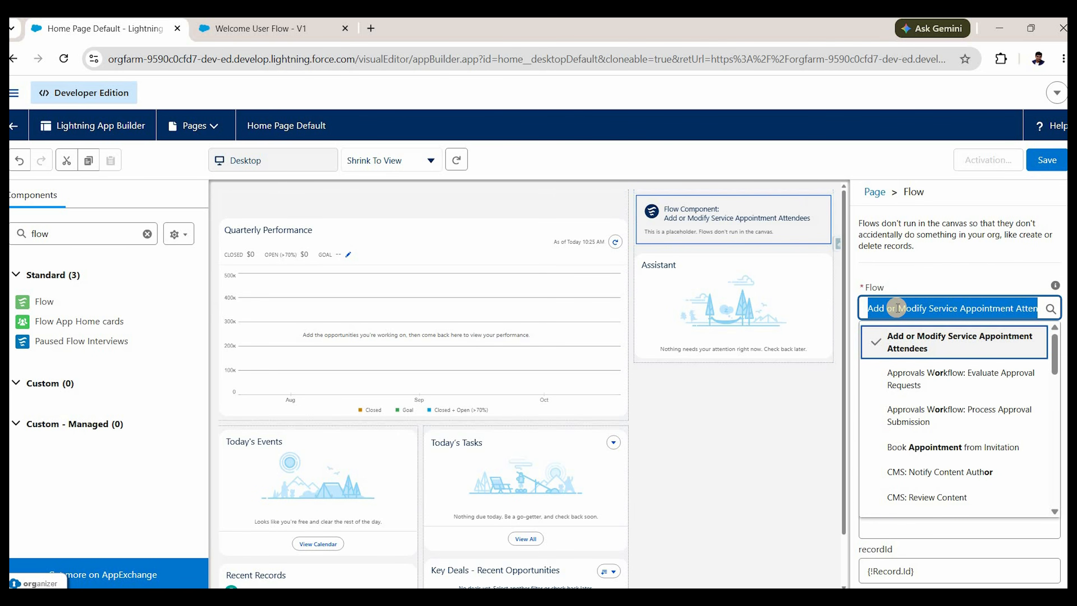
key(BackSpace)
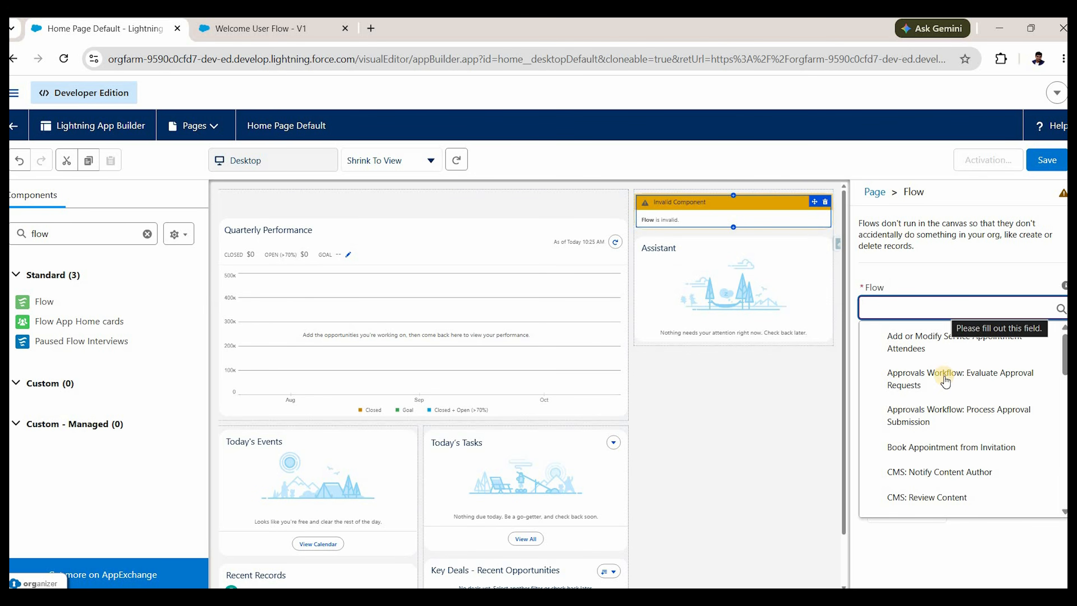
scroll(945, 381, down, 3)
scroll(946, 381, down, 12)
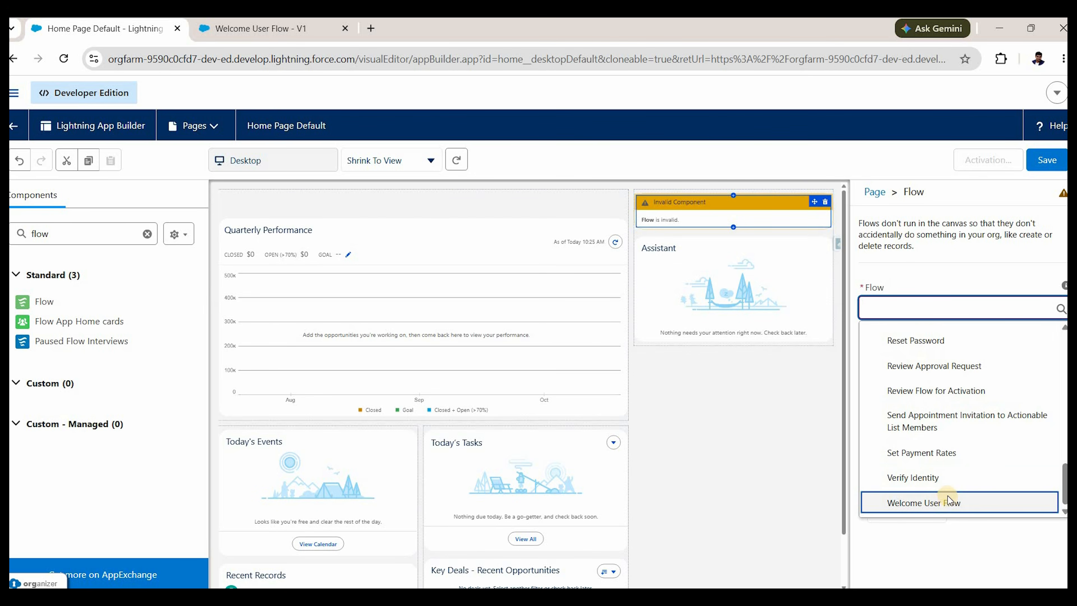
click(950, 504)
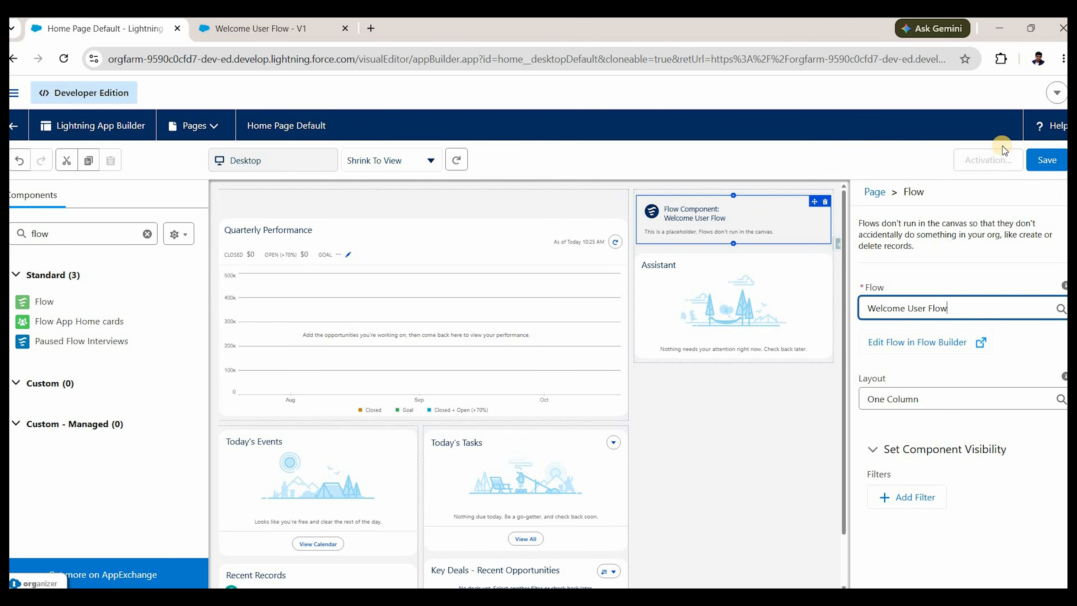
Save the home page and activate it as the org default.
click(1044, 161)
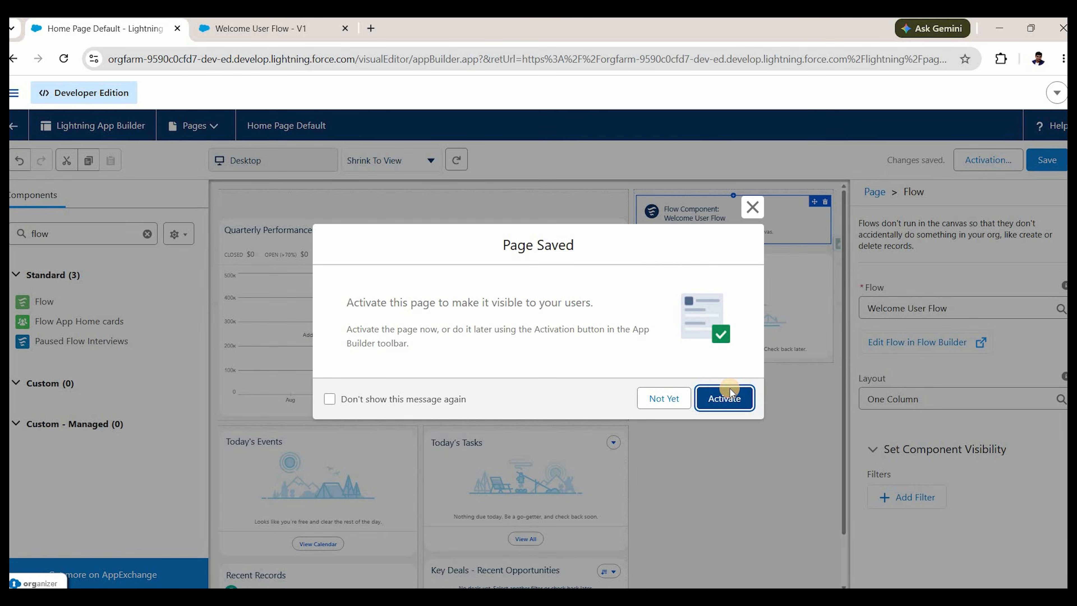
click(730, 387)
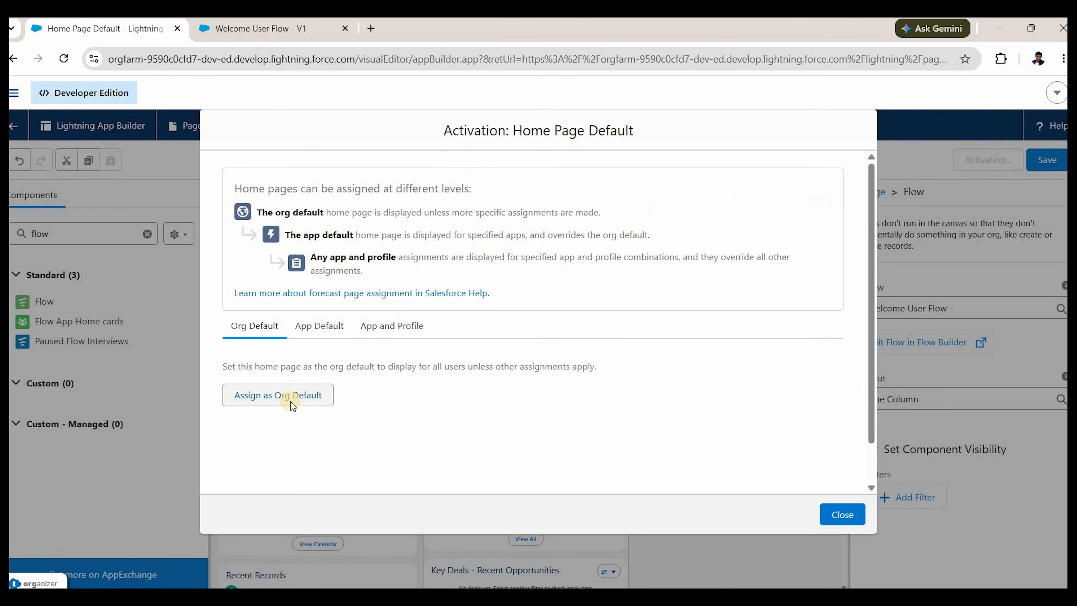
click(292, 406)
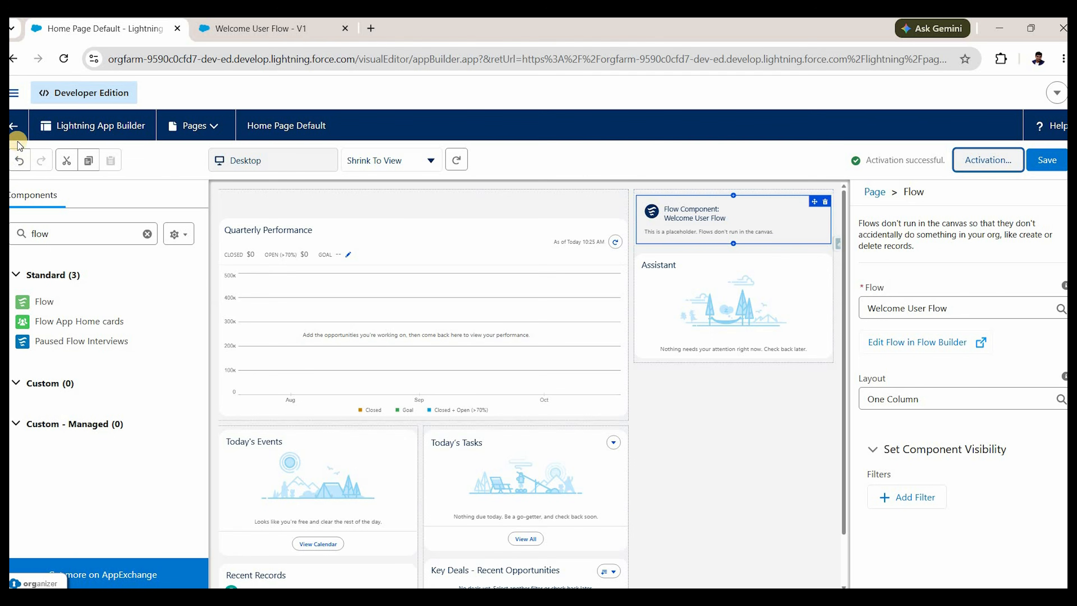
Leave Lightning App Builder for the Home page to see the Welcome User Flow greeting.
click(17, 131)
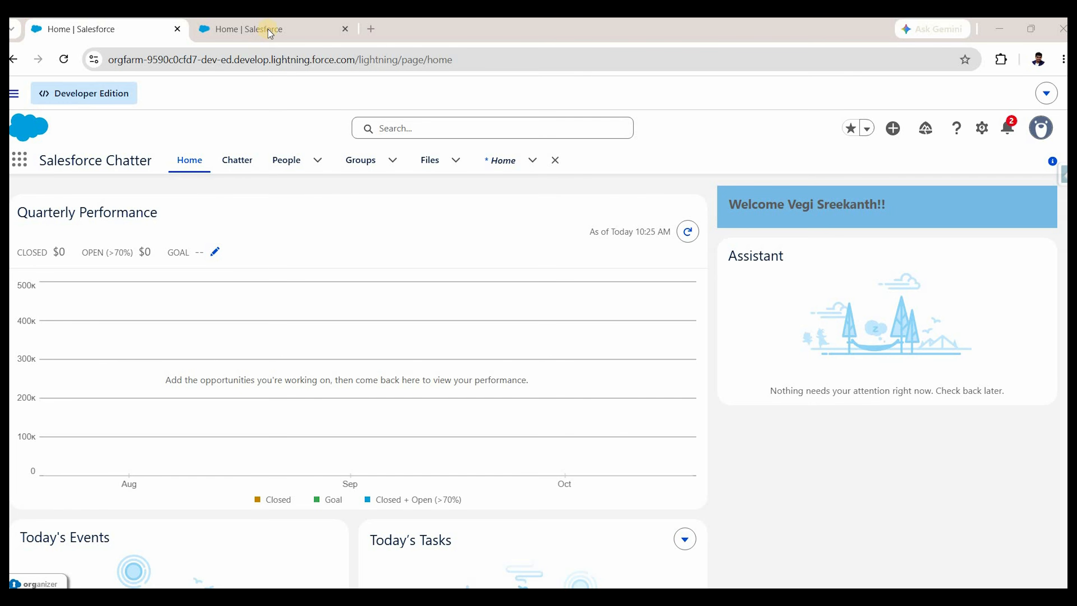
Find Flows through Setup Quick Find and create a new Screen Flow.
click(269, 33)
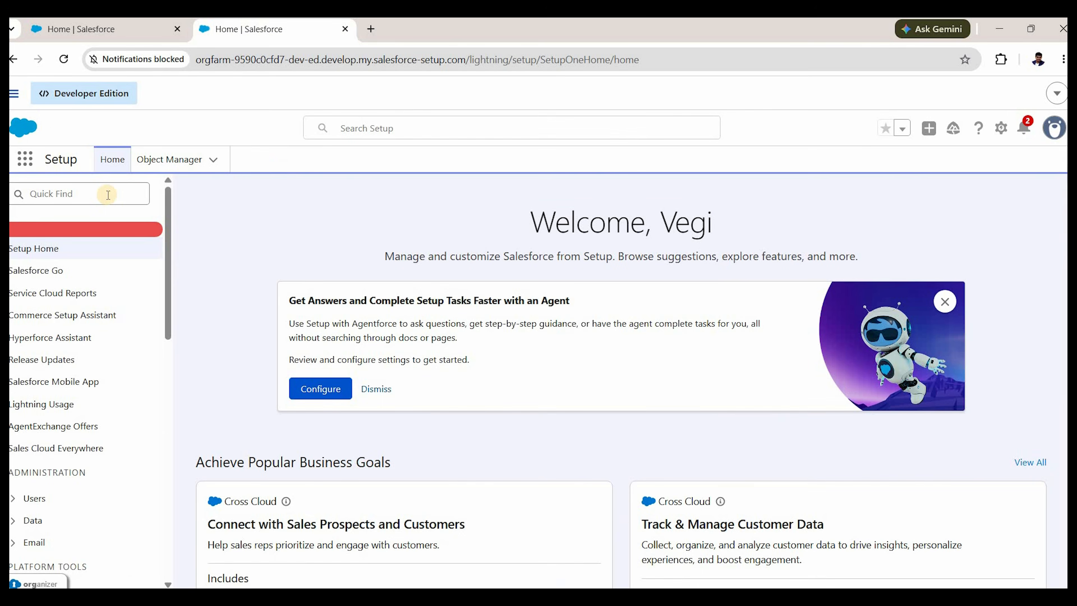
click(108, 194)
text(f)
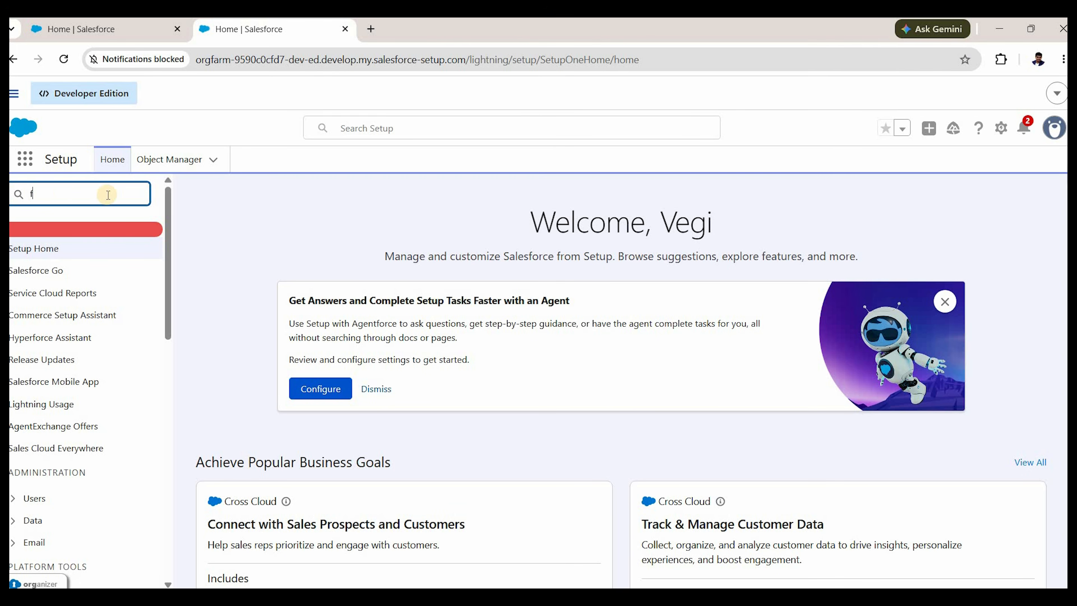
text(lows)
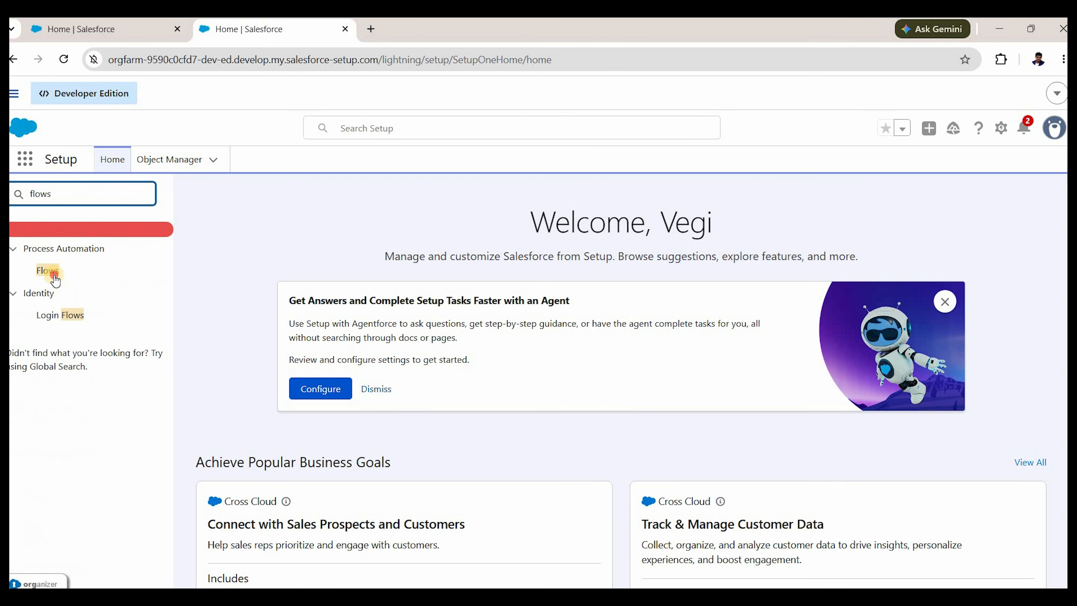
click(86, 282)
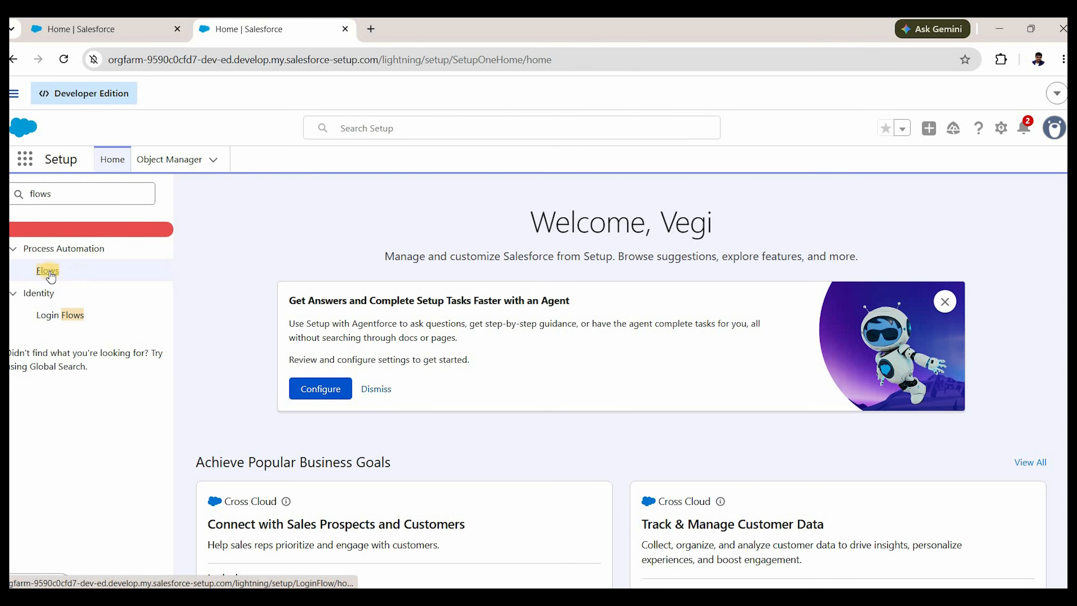
click(1017, 214)
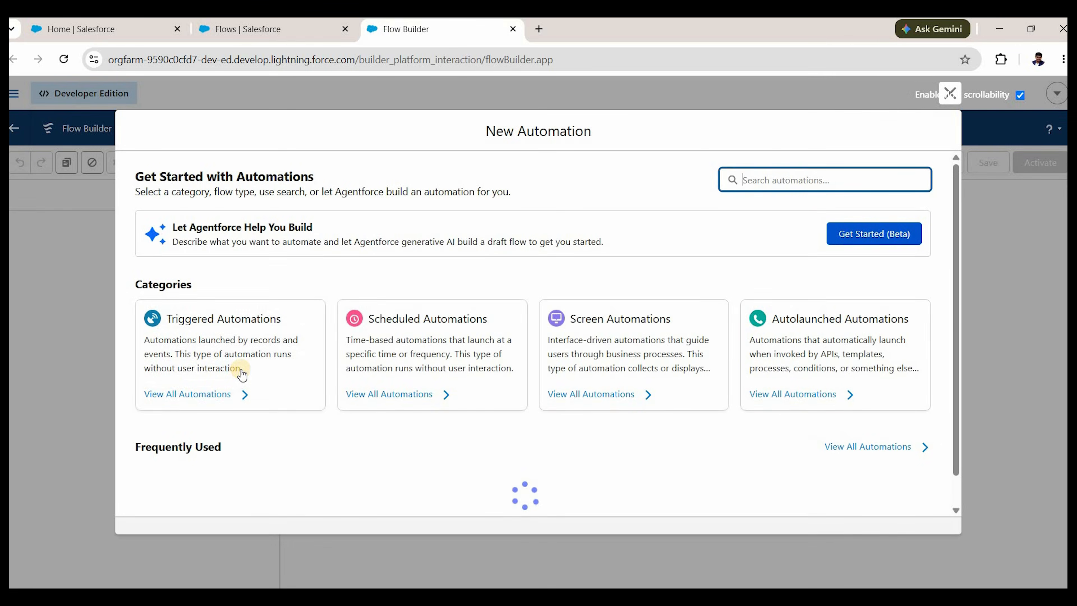
scroll(238, 369, down, 2)
click(183, 431)
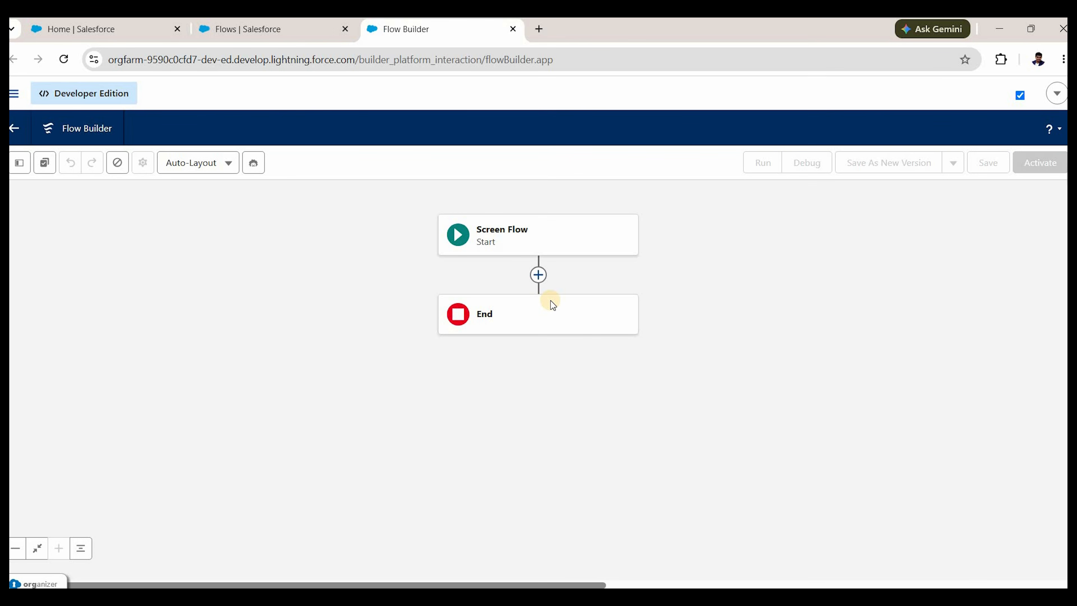
Add a screen between Start and End with a required First Name text input.
click(538, 275)
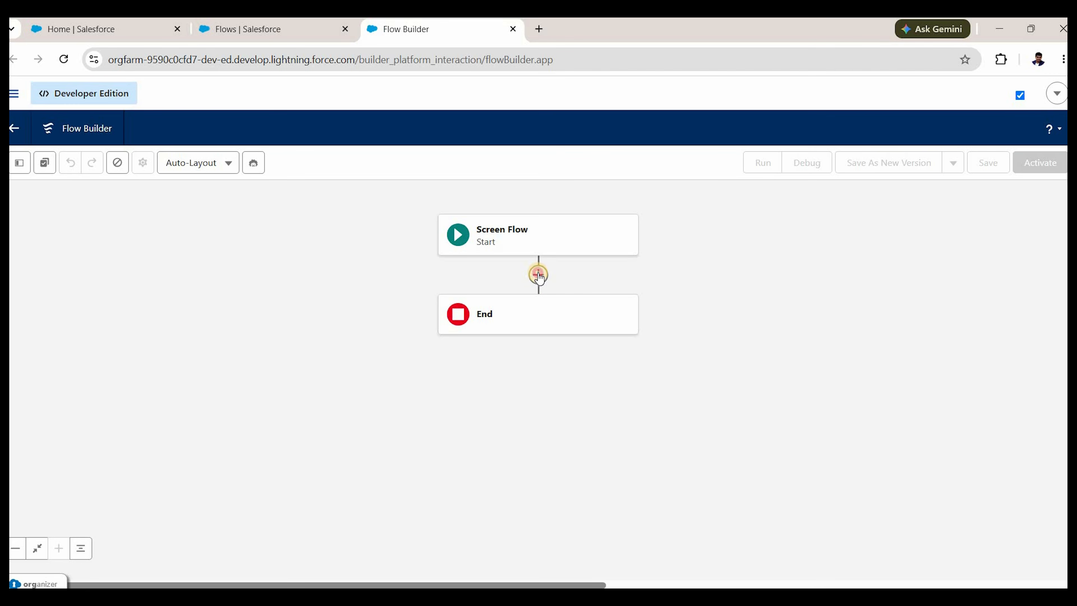
click(528, 384)
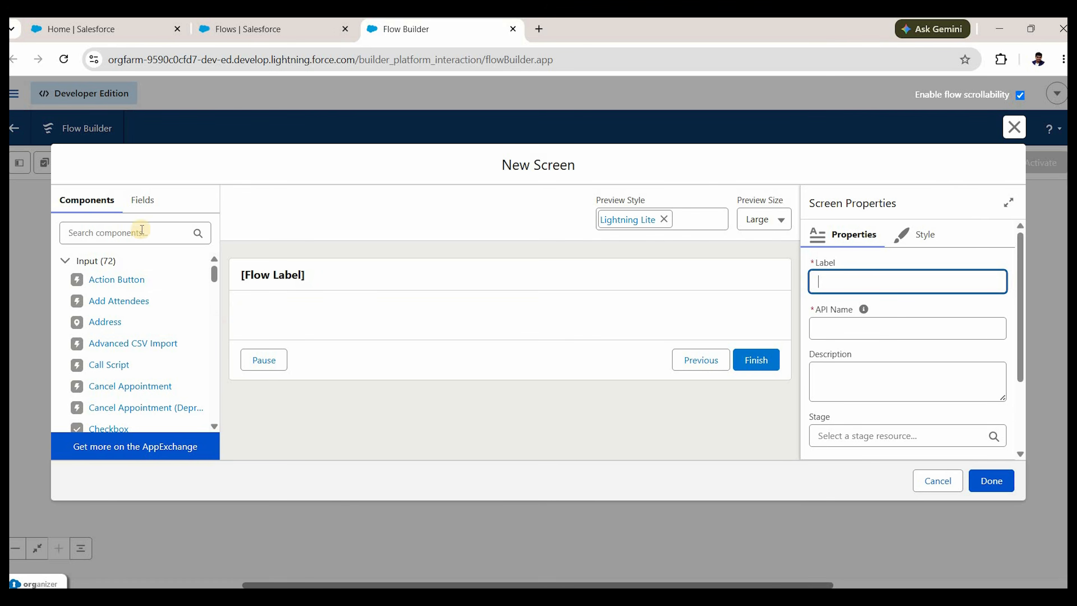
click(142, 243)
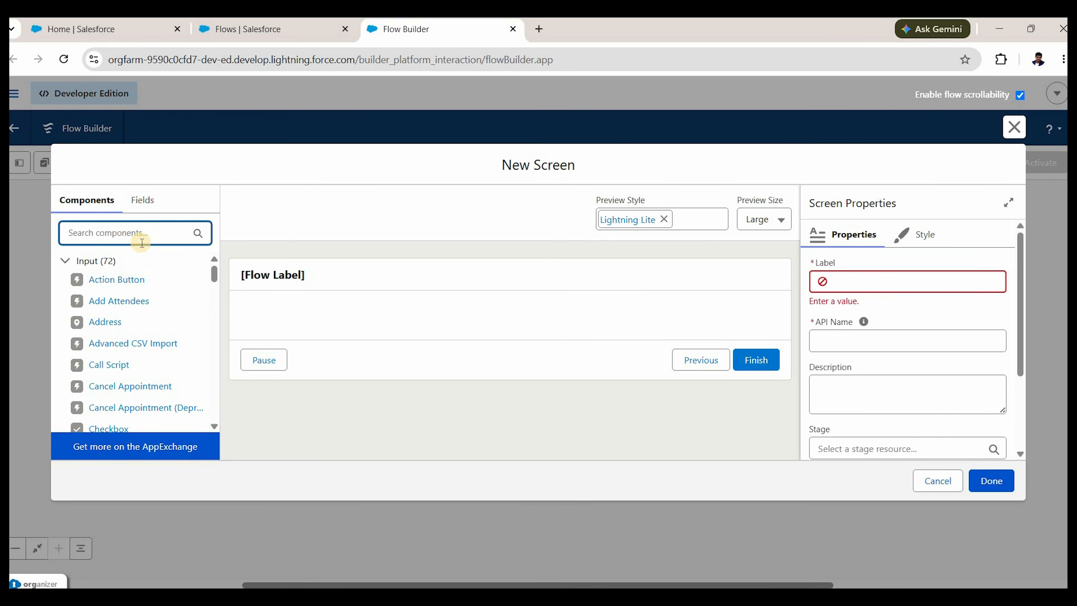
text(text)
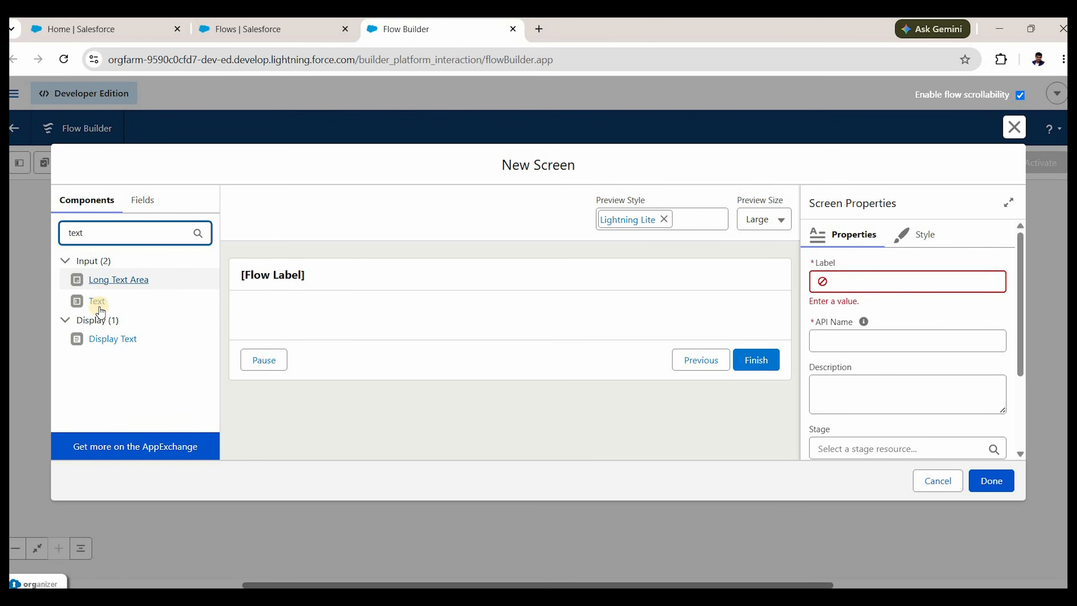
drag(95, 309, 279, 336)
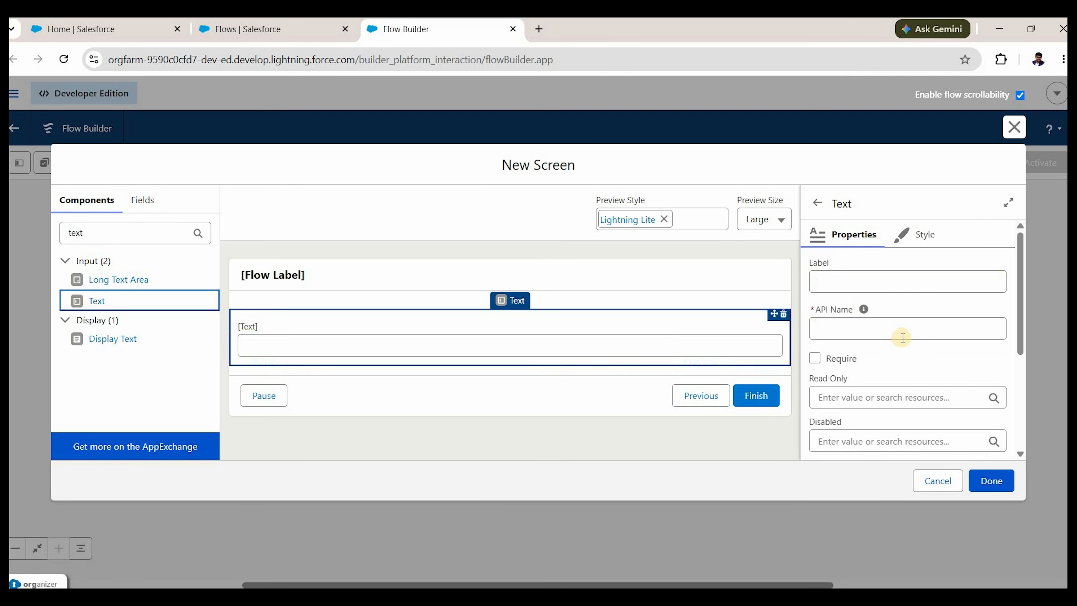
click(865, 282)
text(Fir)
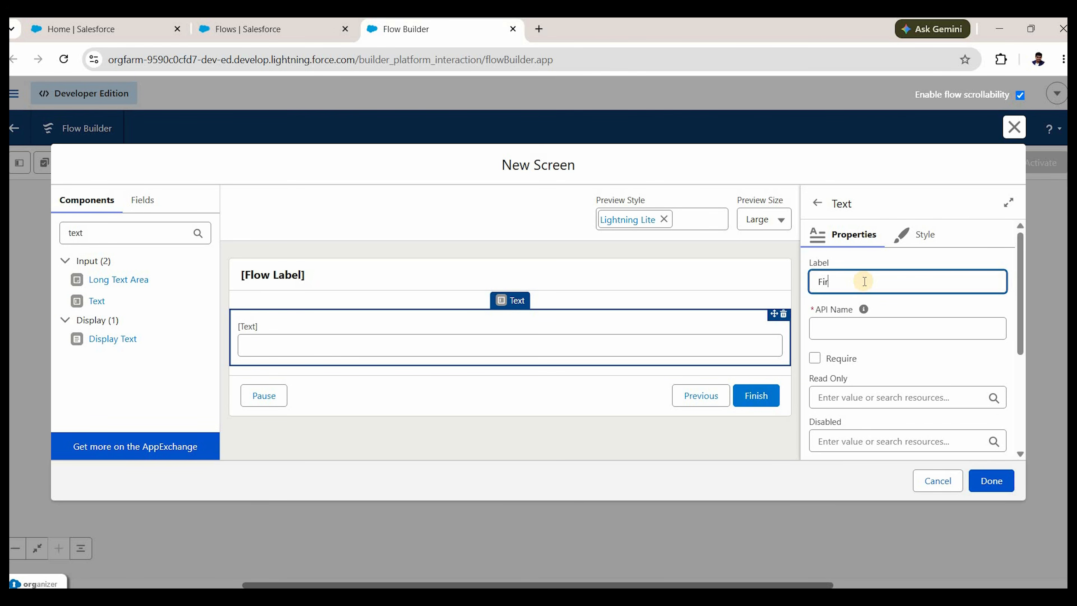
text(st Name)
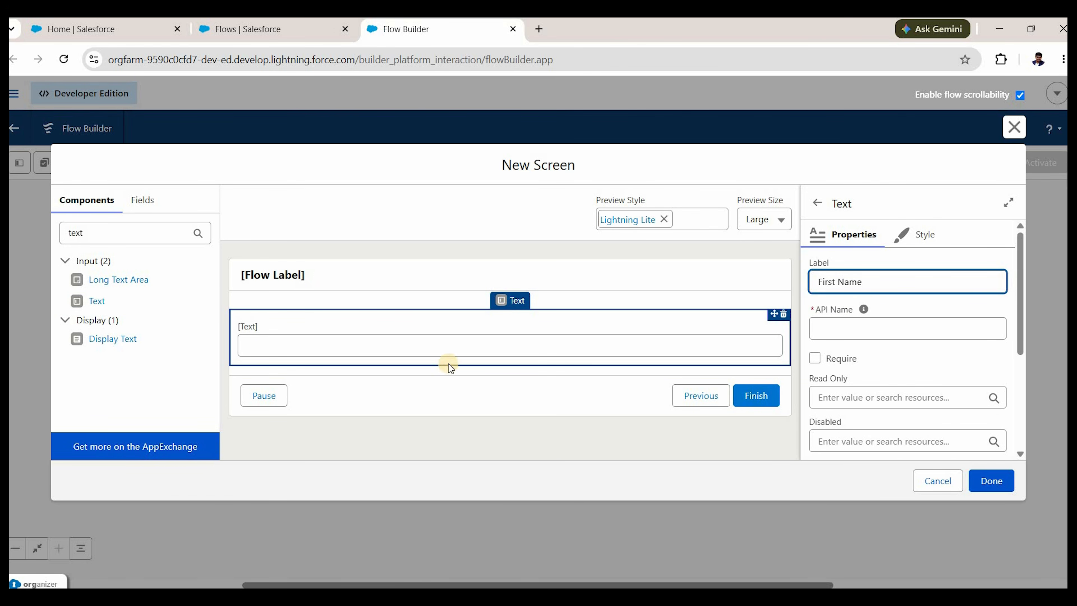
click(507, 351)
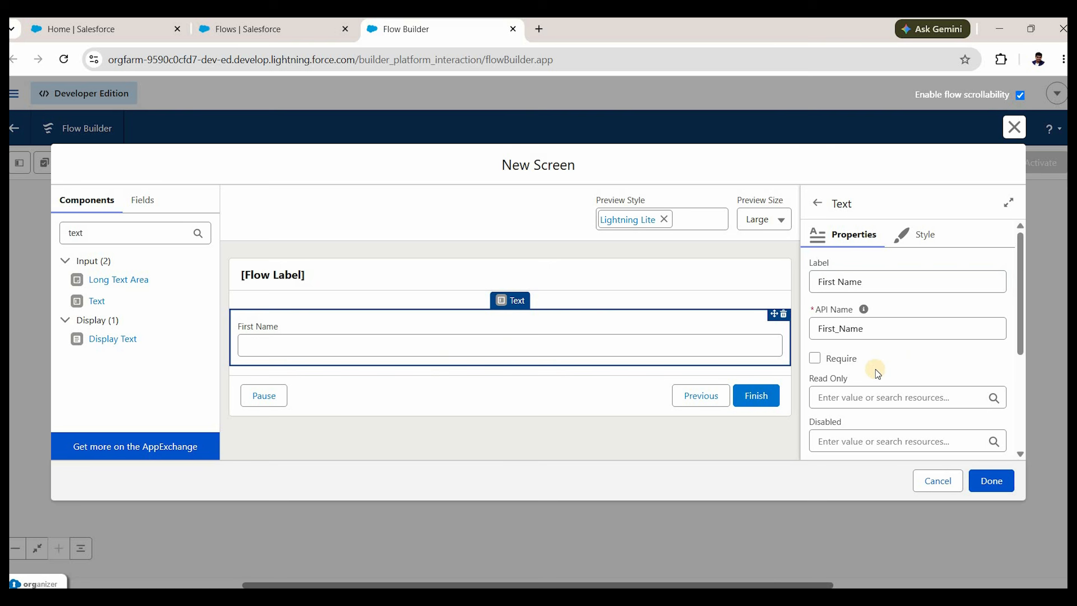
click(810, 359)
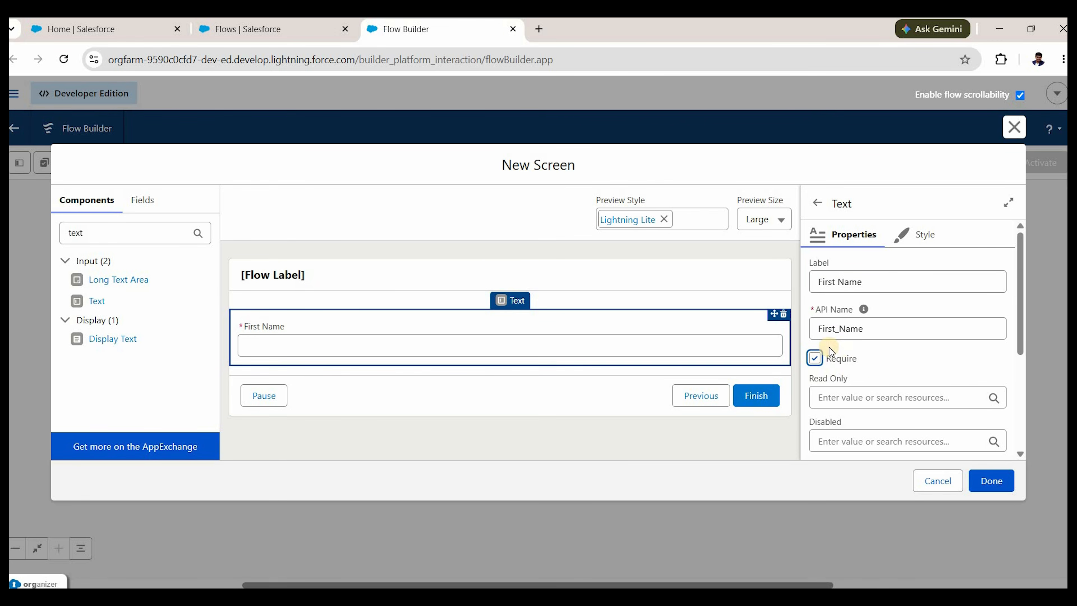
Add a required Last Name text input below First Name.
drag(90, 304, 297, 368)
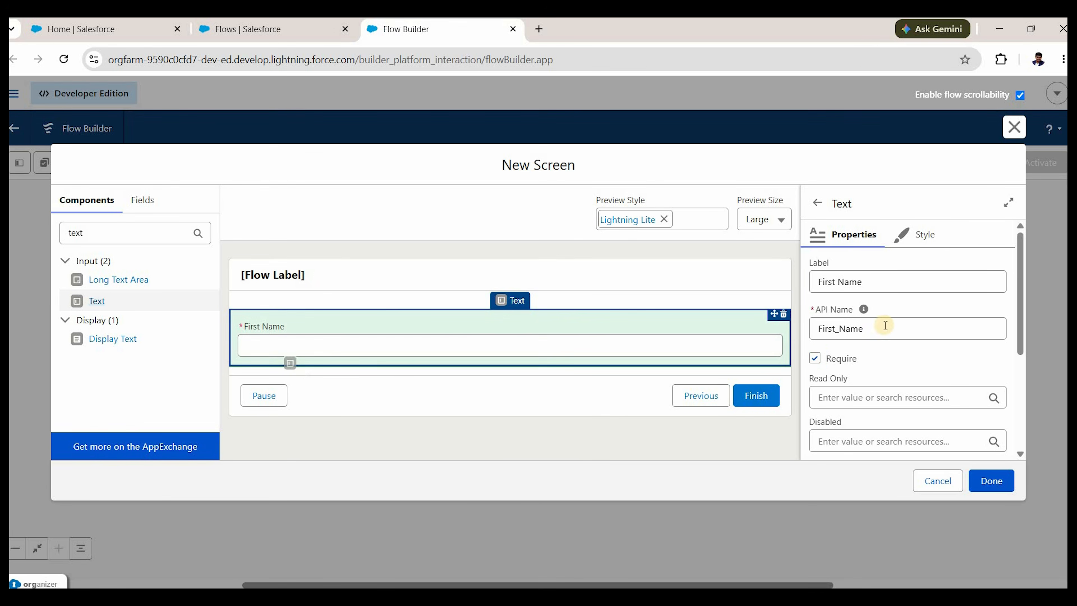
click(891, 293)
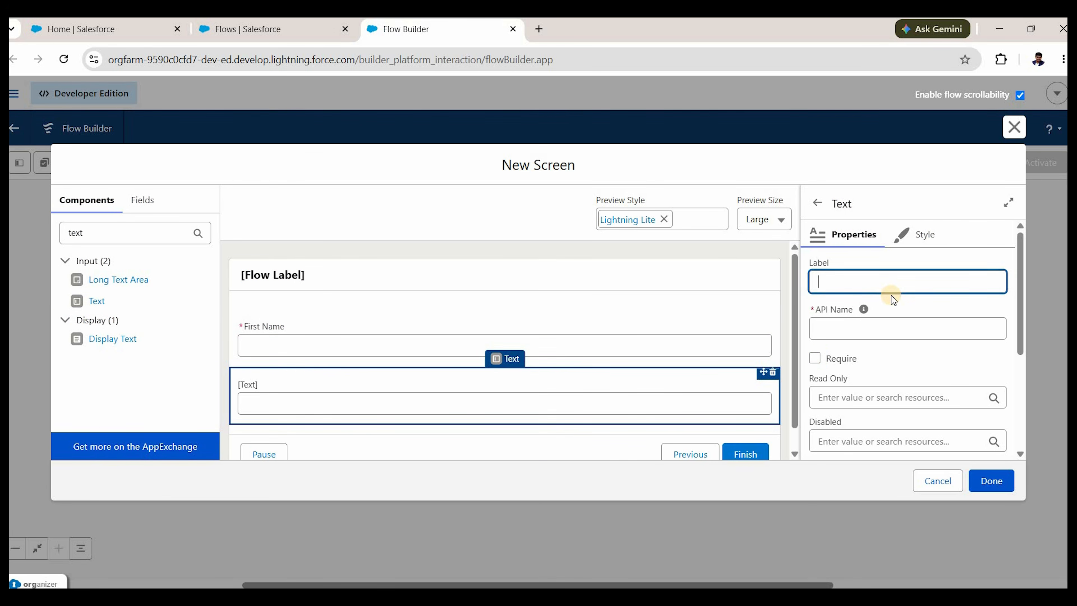
text(Last Name)
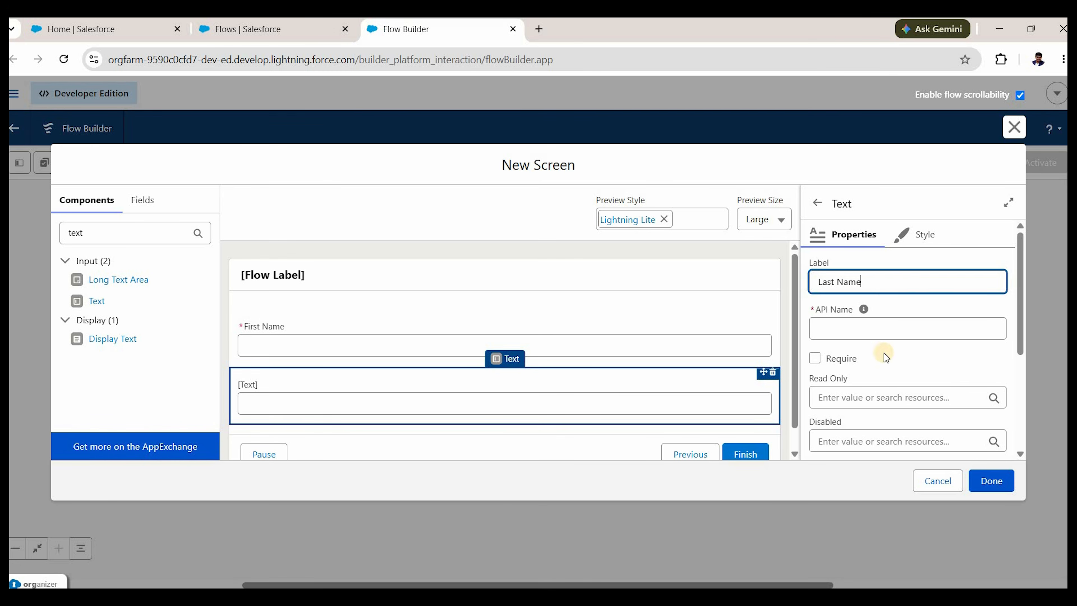
click(815, 357)
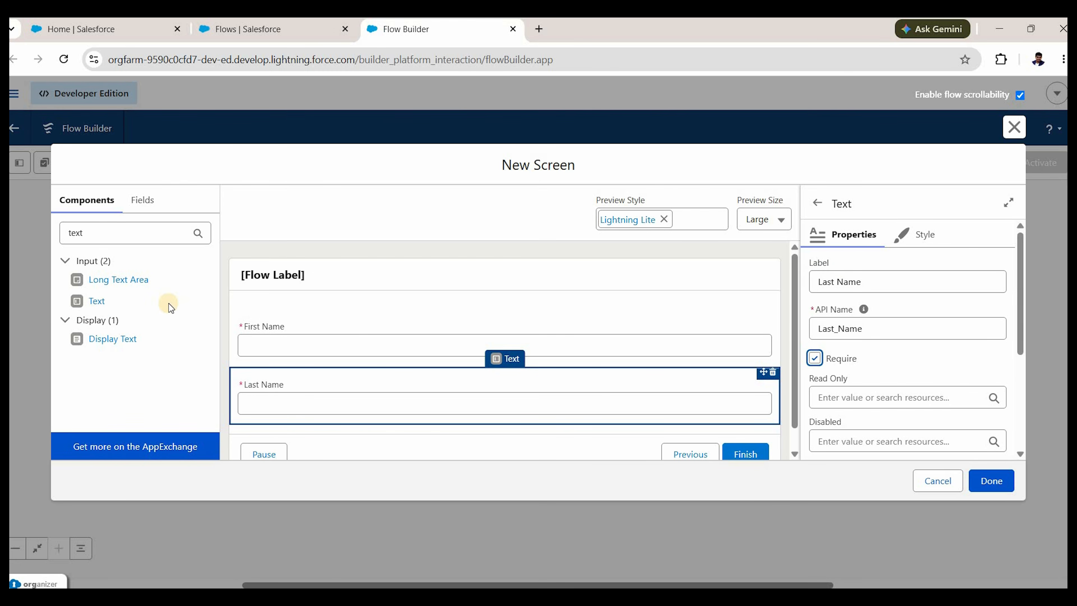
Add an Email field below Last Name and a Phone field below Email.
double_click(136, 239)
text(email)
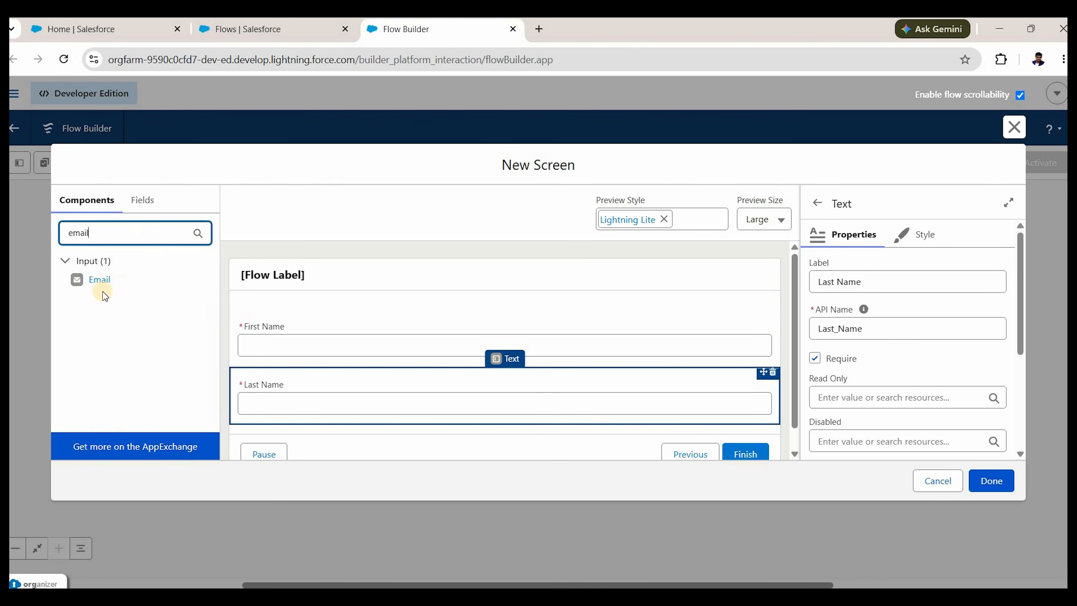
drag(99, 284, 310, 406)
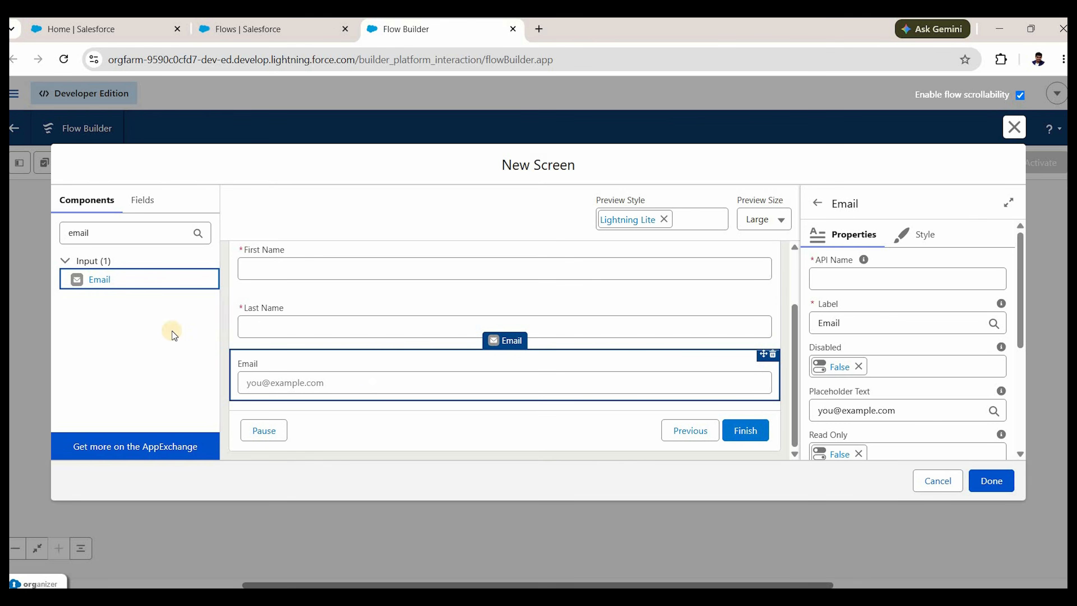
double_click(111, 230)
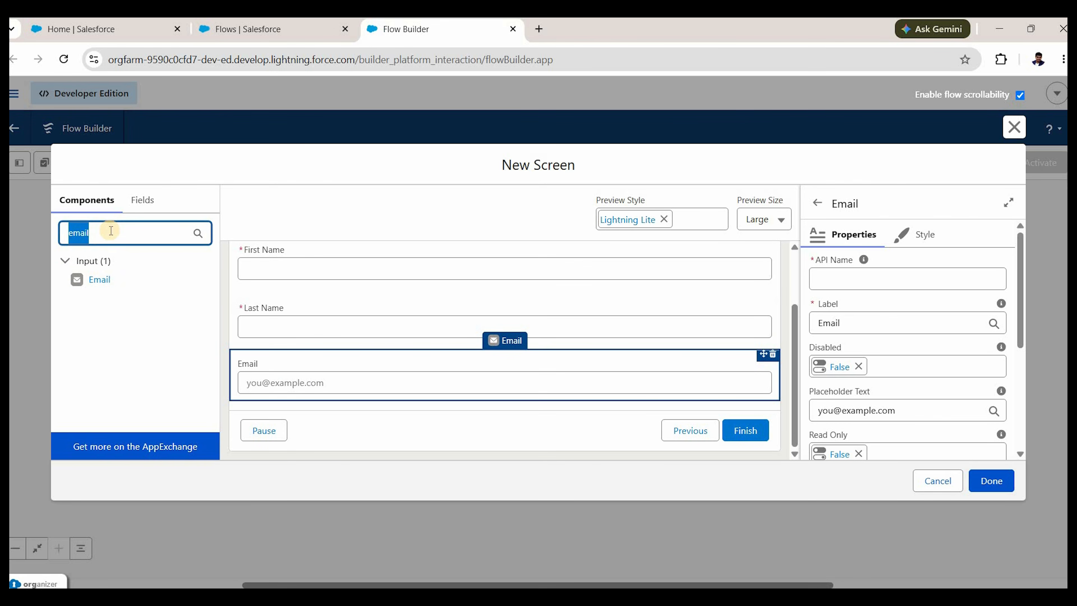
text(phone)
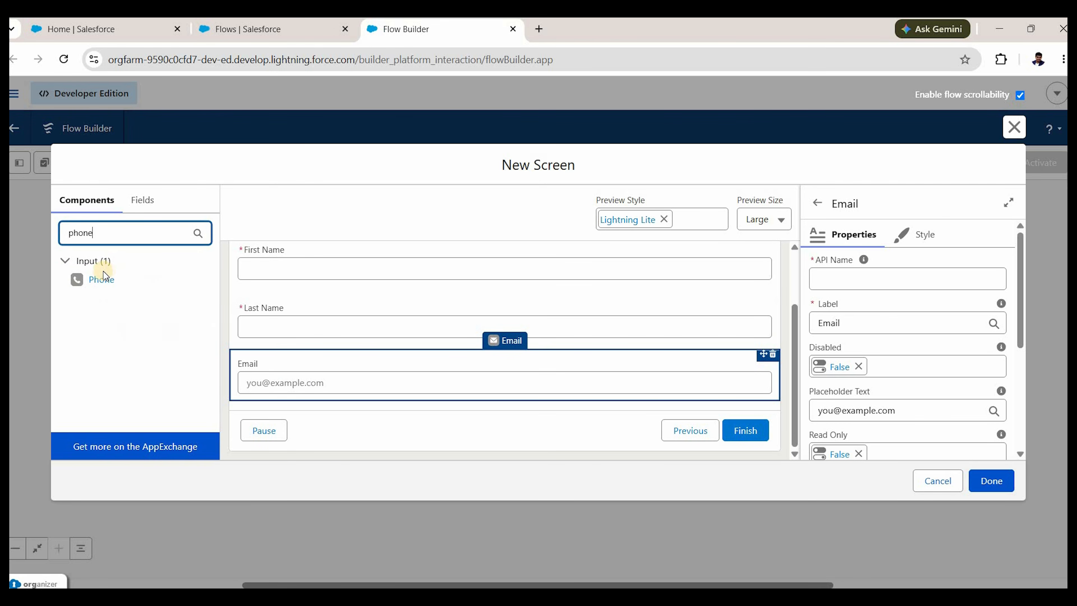
drag(106, 279, 376, 430)
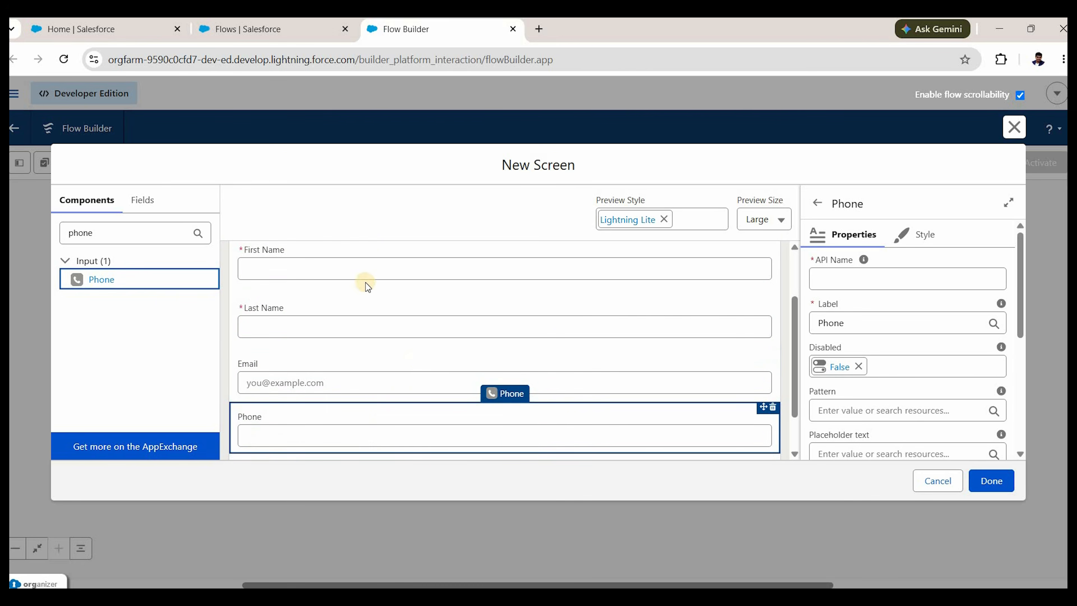
scroll(365, 283, up, 2)
scroll(358, 394, down, 3)
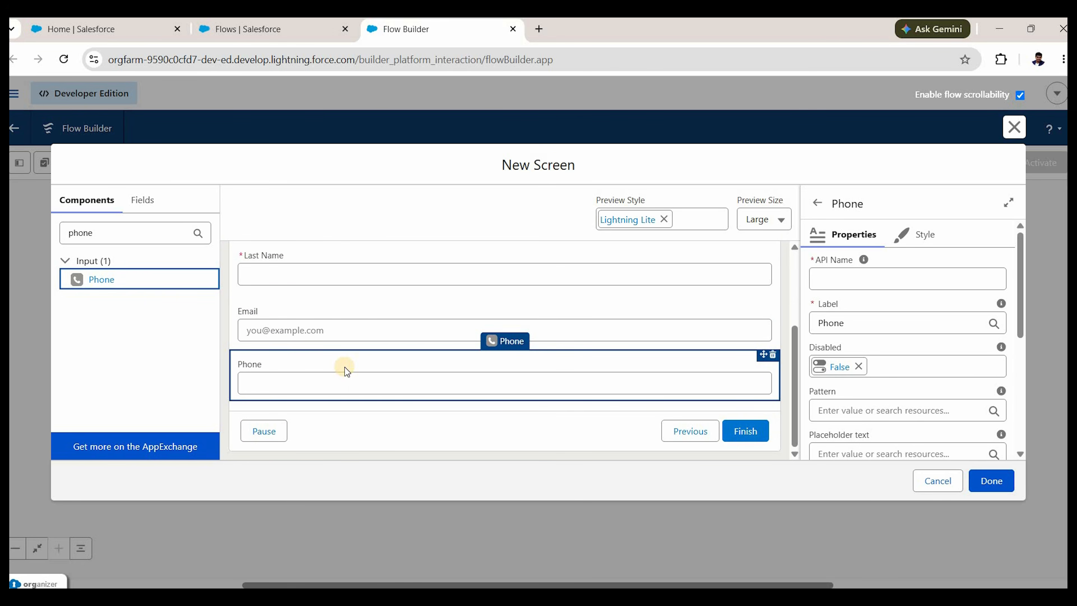
scroll(367, 282, up, 3)
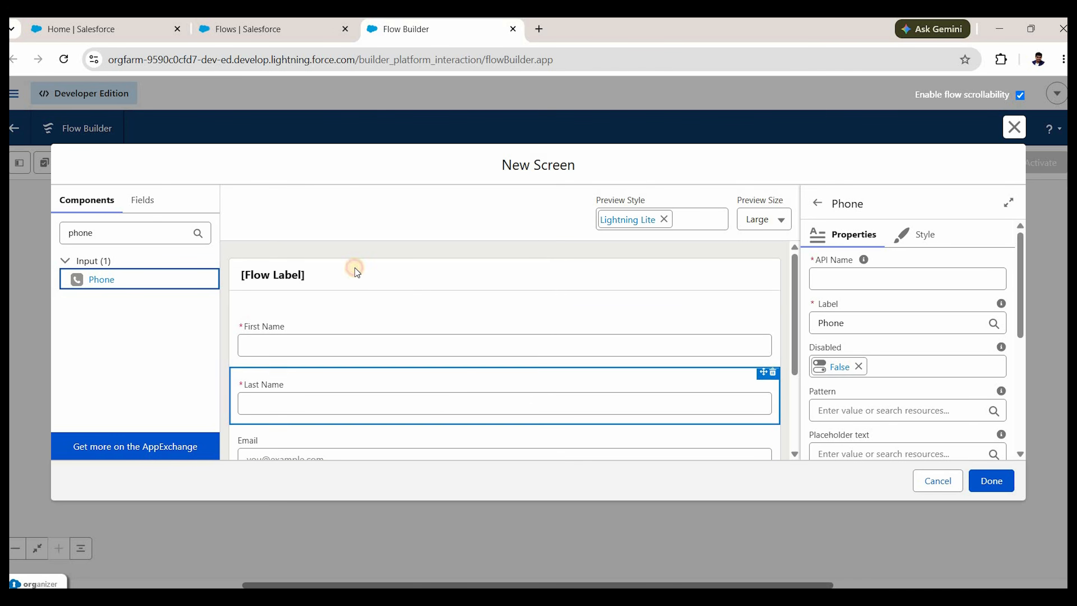
Label the screen 'Provide Contact Info', auto-filling API name Provide_Contact_Info.
click(340, 281)
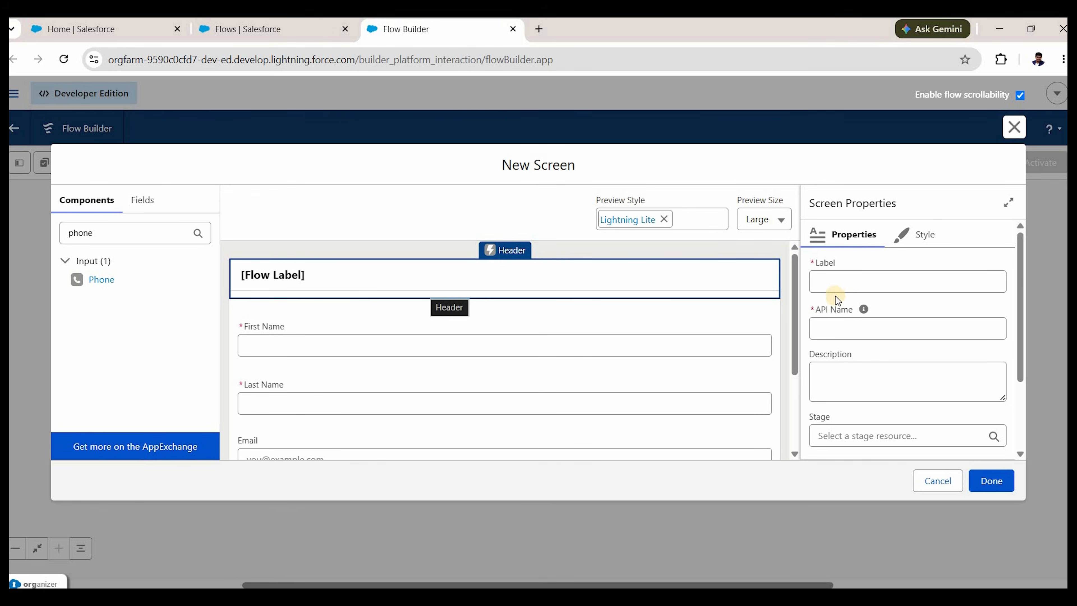
click(834, 281)
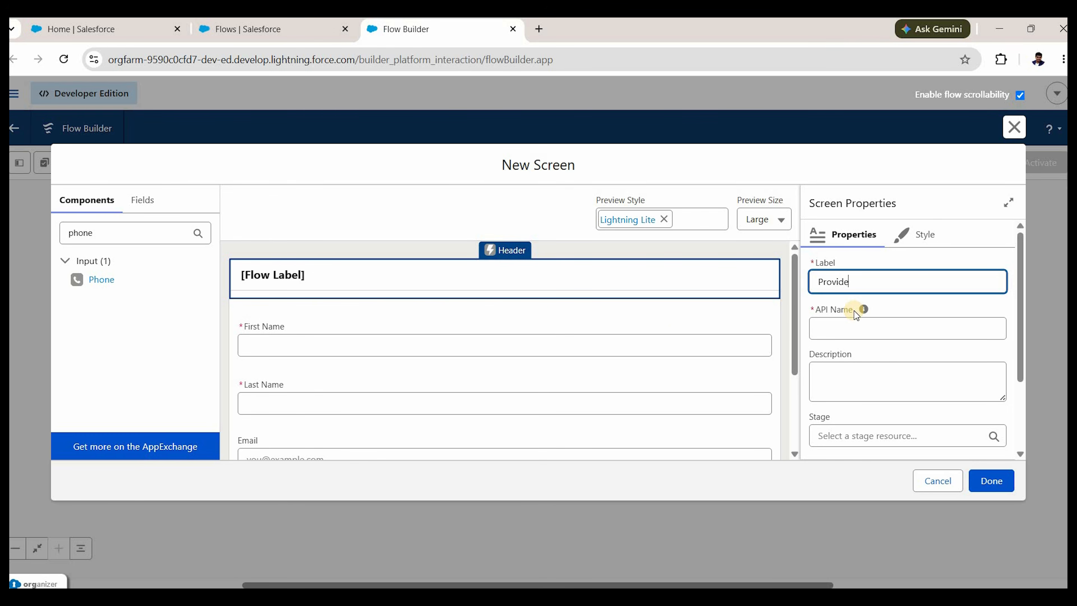
text(Provide Contact Info)
click(858, 340)
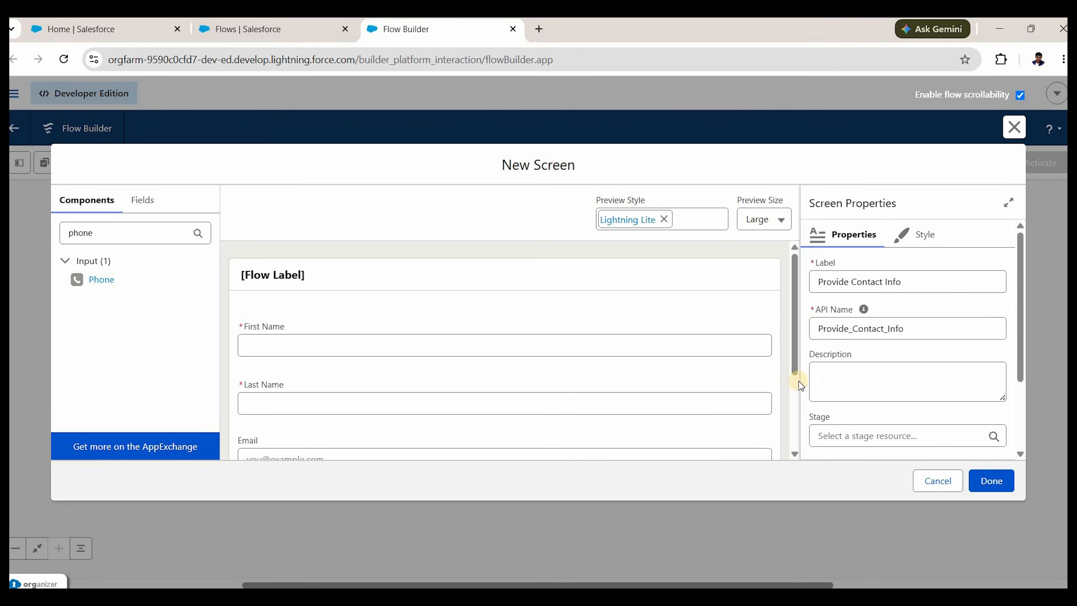
scroll(863, 369, down, 3)
scroll(403, 424, down, 3)
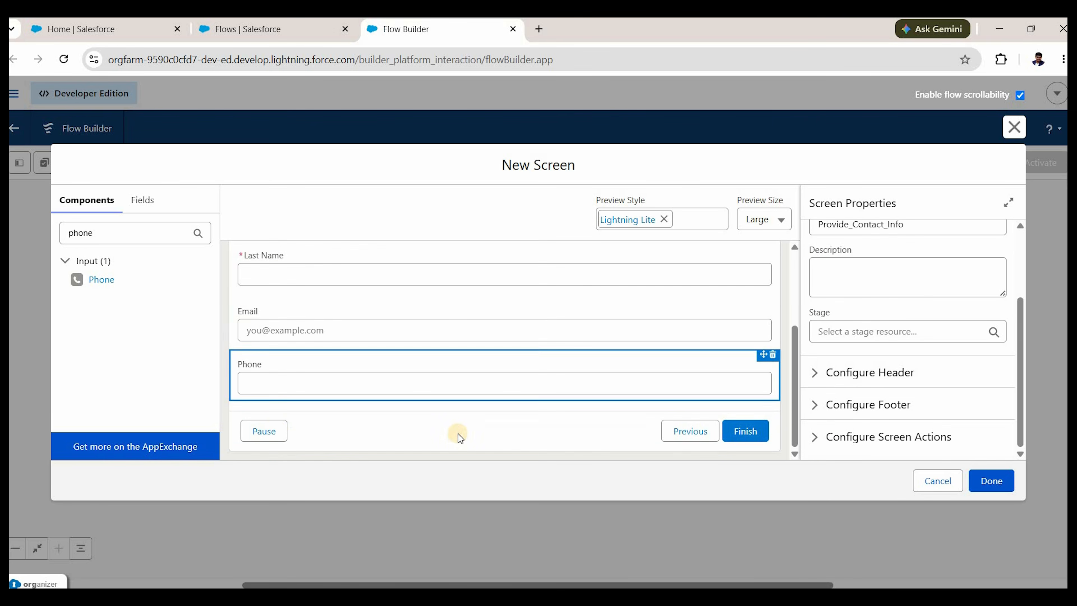
click(266, 433)
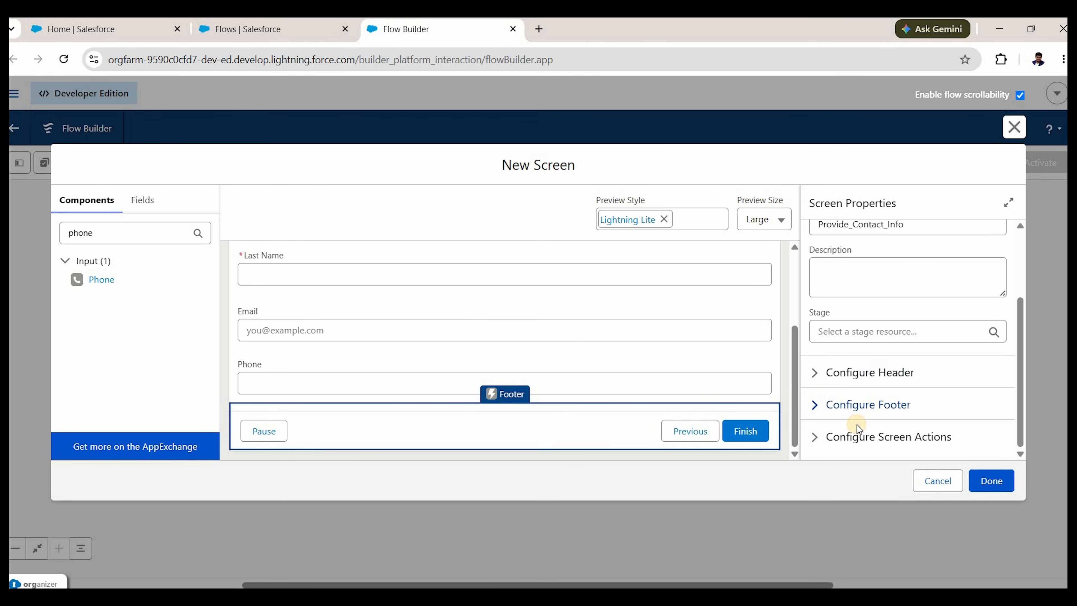
Hide the screen footer's Previous and Pause buttons.
click(849, 409)
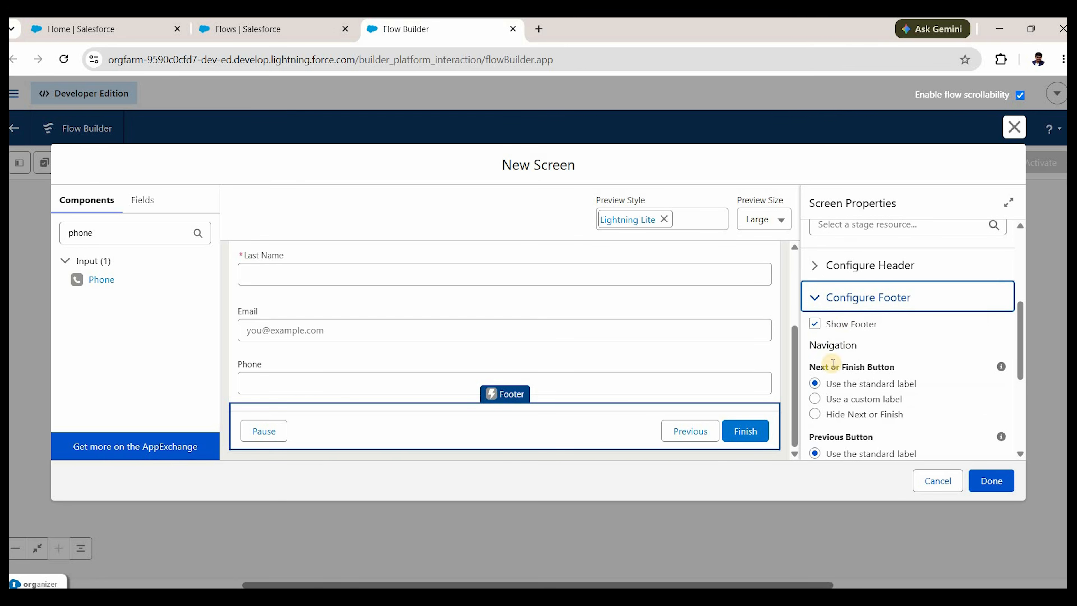
scroll(829, 343, down, 3)
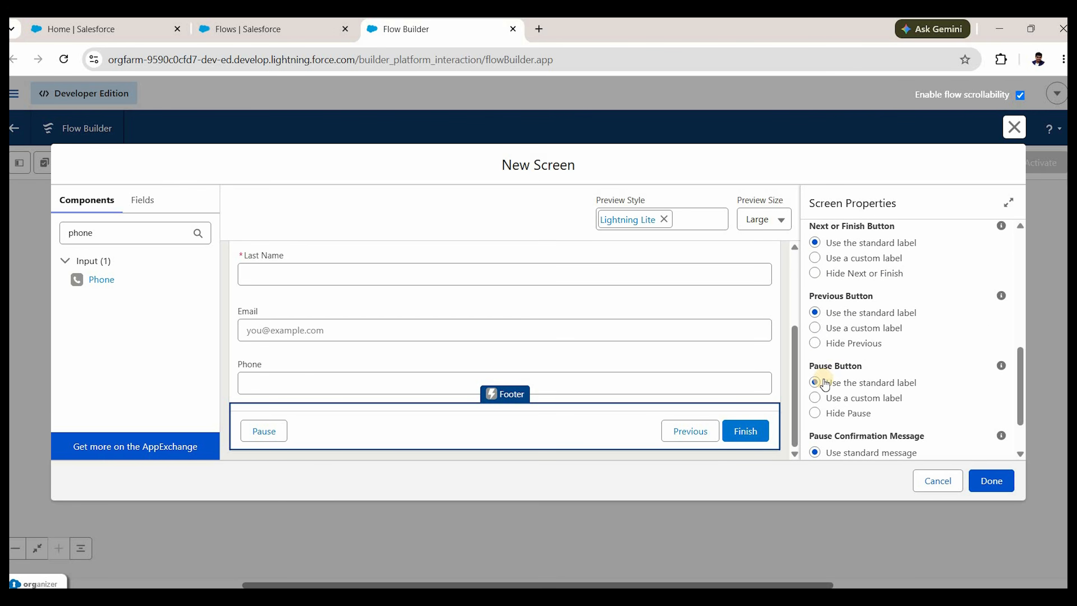
click(815, 413)
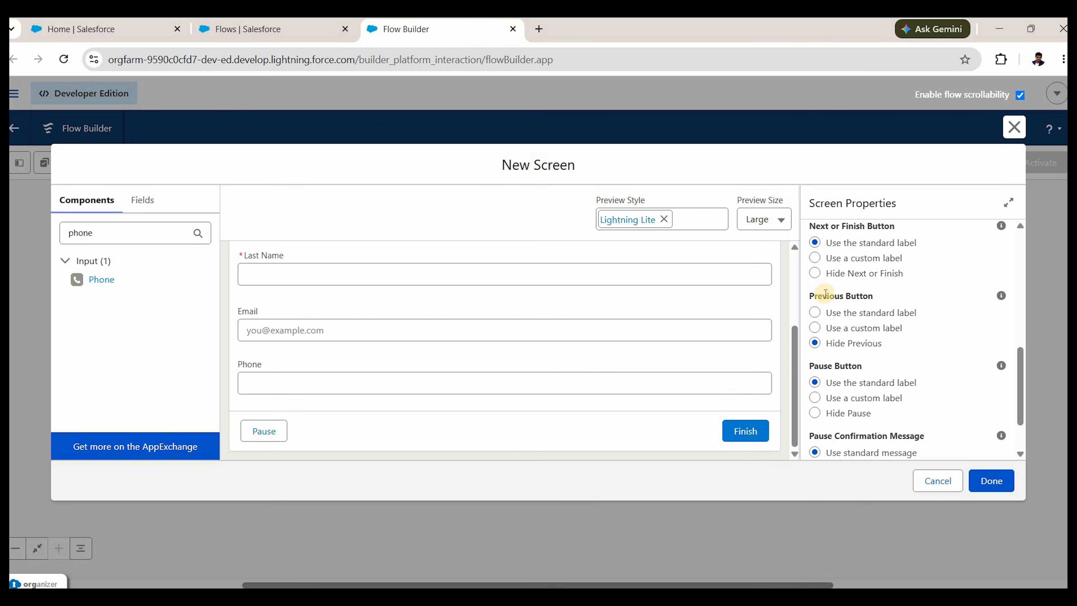
click(735, 450)
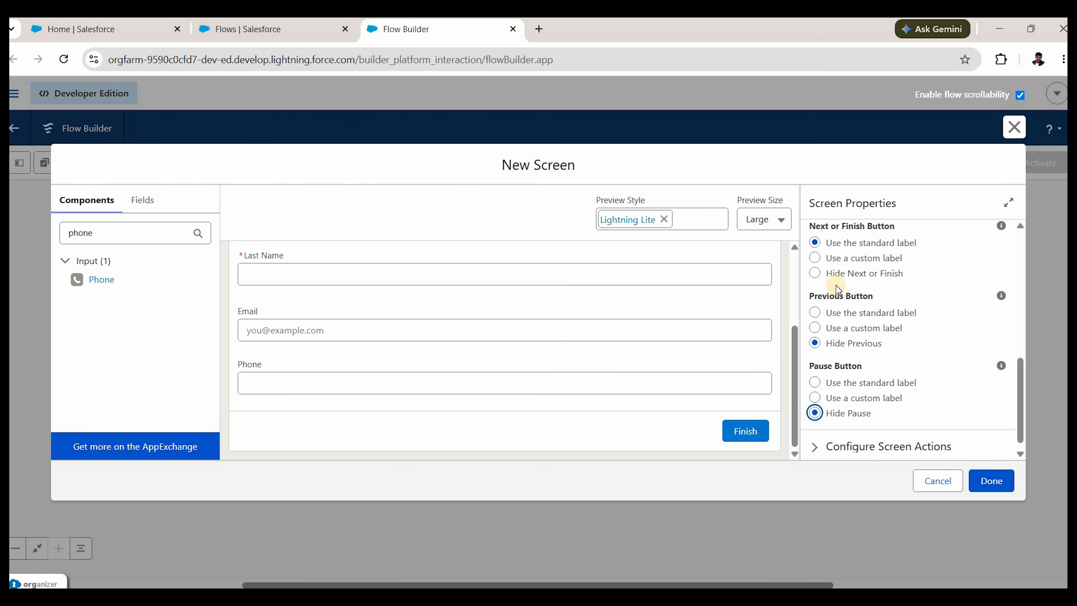
click(748, 428)
Give the finish button the custom label 'Create Contact'.
click(884, 266)
click(874, 321)
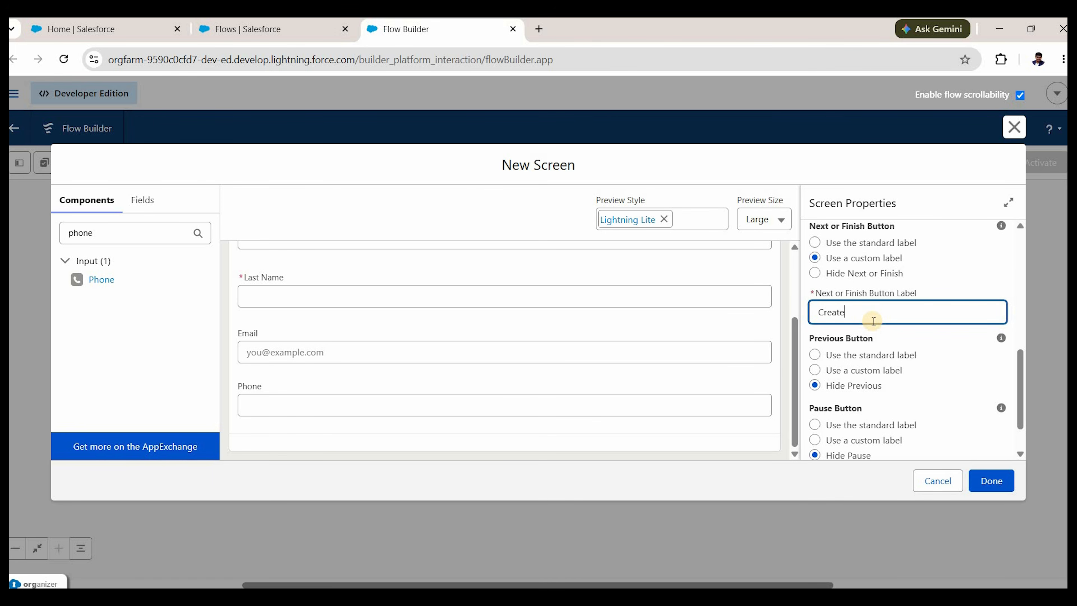
text(Create Contact)
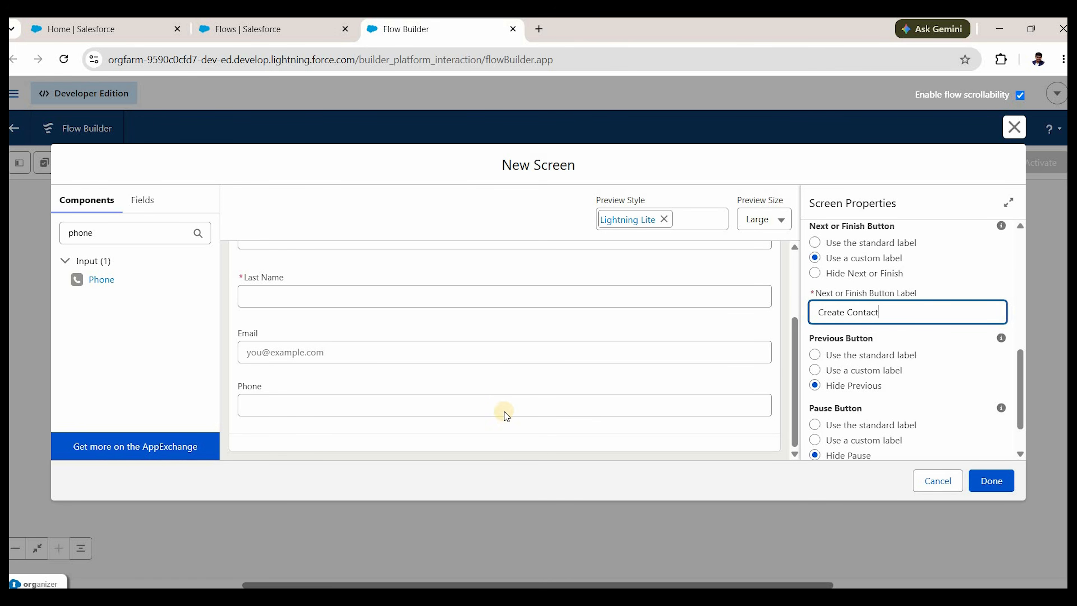
scroll(907, 361, down, 2)
scroll(507, 410, up, 3)
scroll(544, 445, down, 3)
click(573, 438)
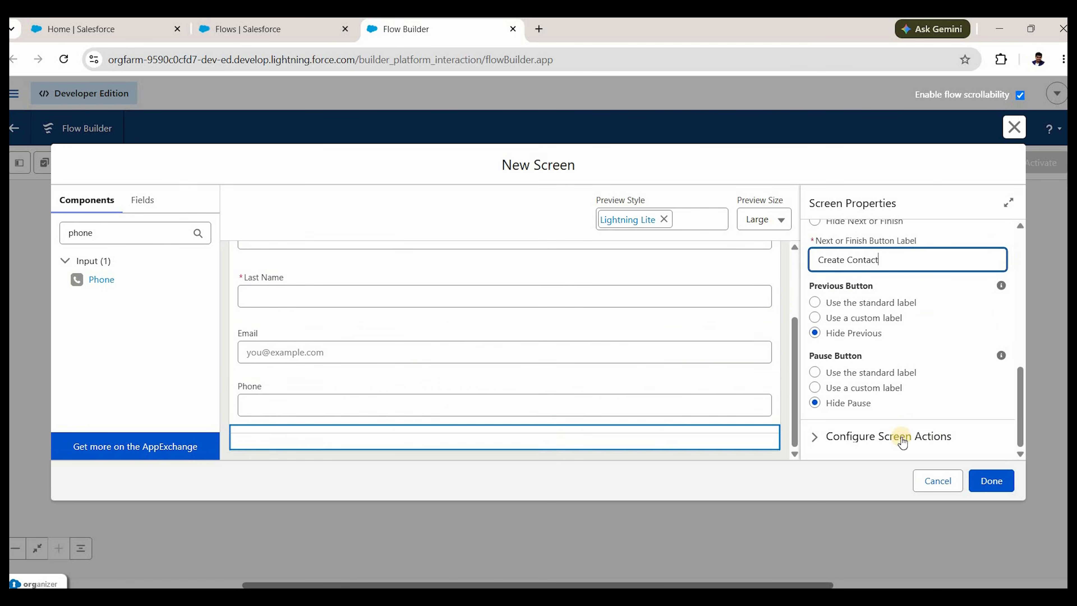
scroll(762, 425, up, 3)
click(790, 269)
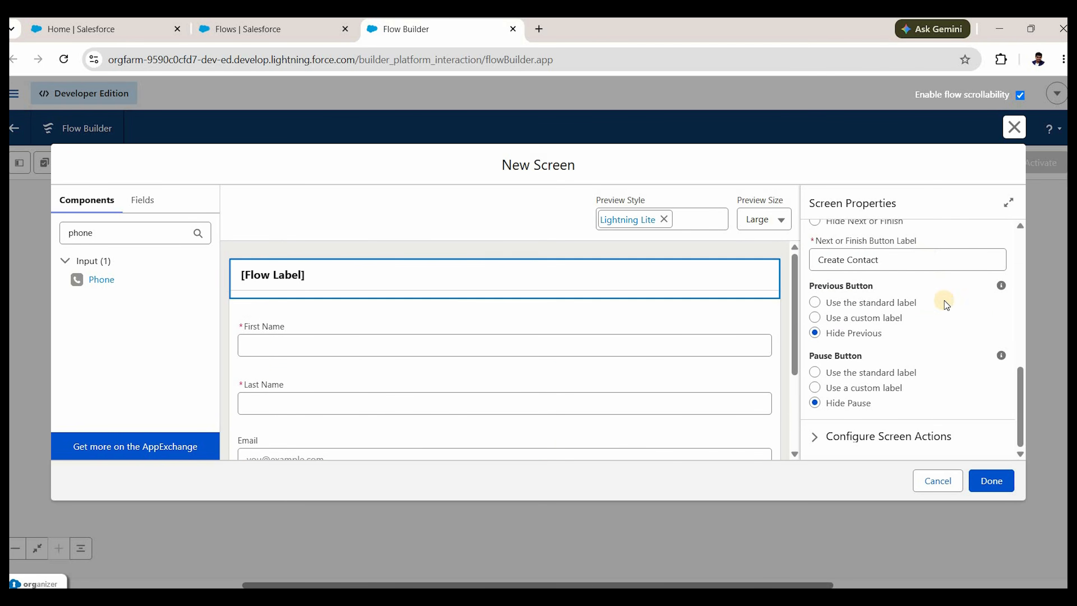
scroll(911, 245, up, 7)
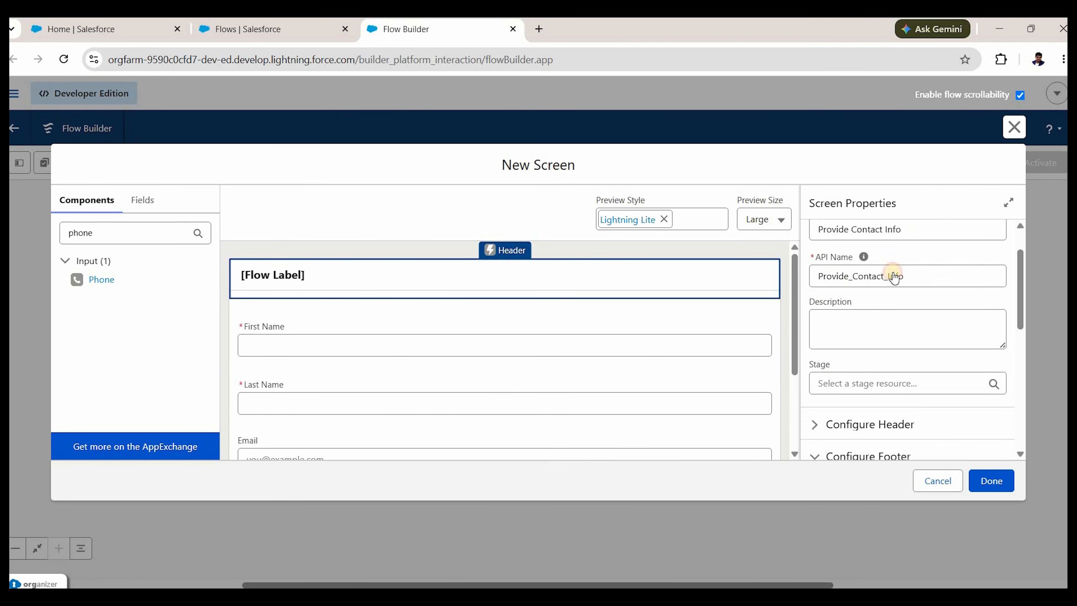
Set the screen's background colour to #C3ADAD.
click(917, 234)
click(829, 344)
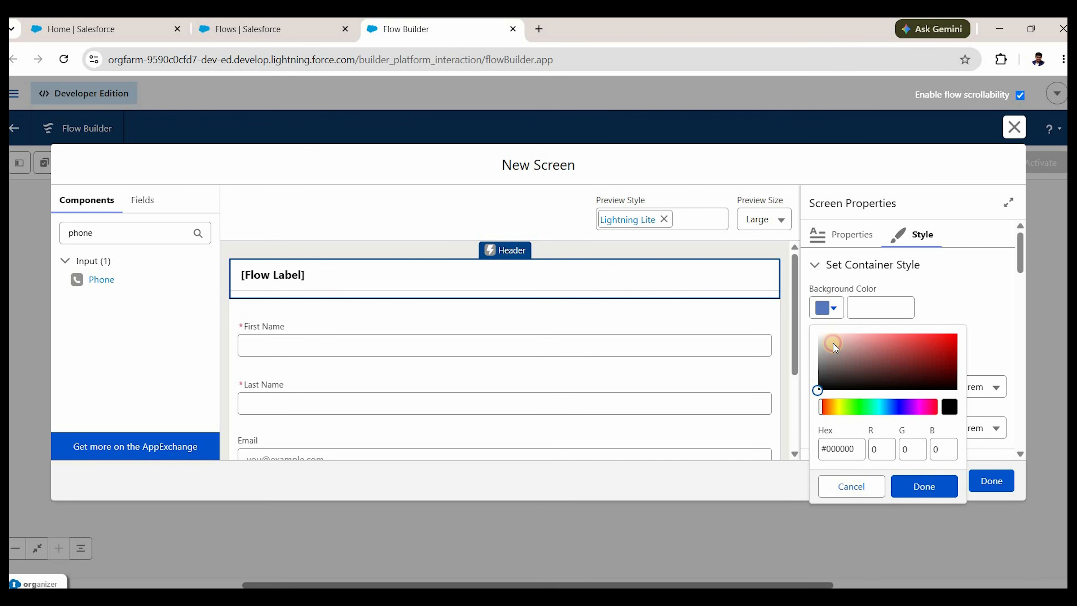
drag(831, 360, 848, 342)
click(935, 483)
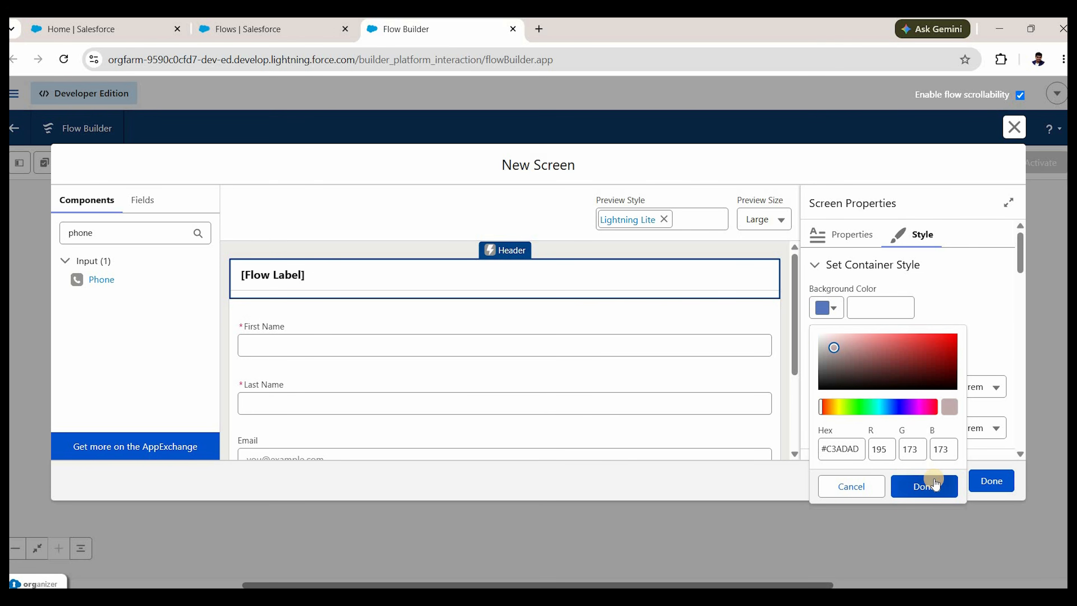
click(934, 480)
click(652, 337)
scroll(347, 386, down, 3)
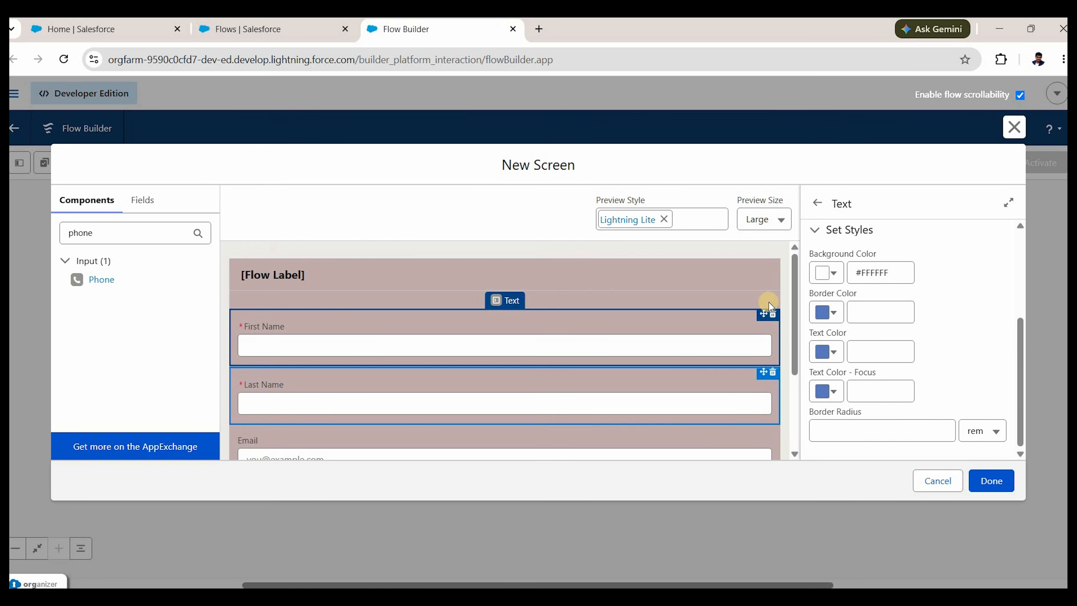
Give the container a 2 rem border radius and finish editing the screen.
click(773, 264)
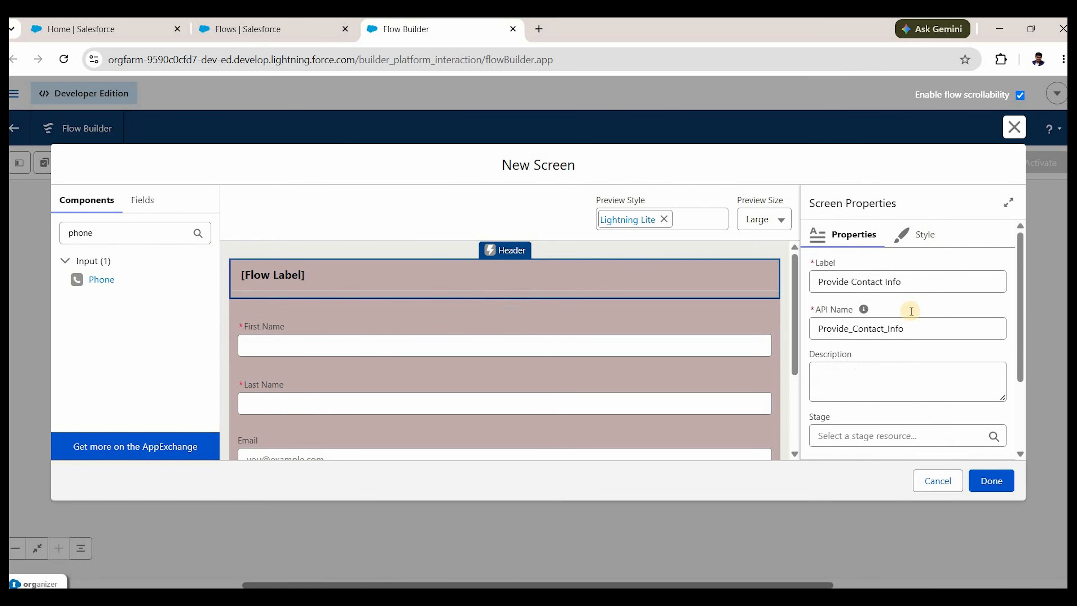
scroll(890, 338, down, 2)
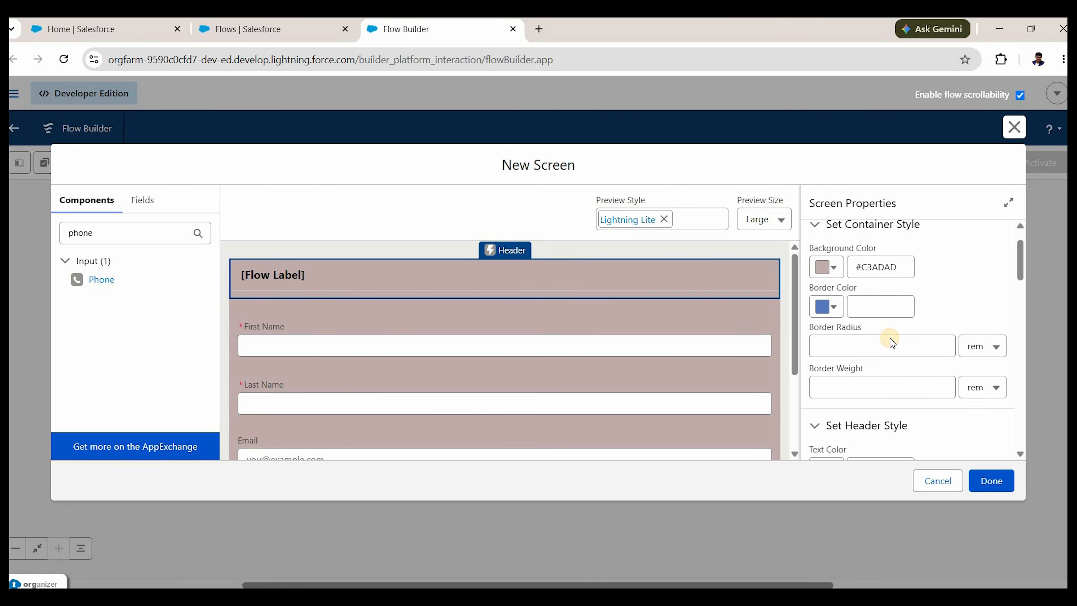
click(891, 338)
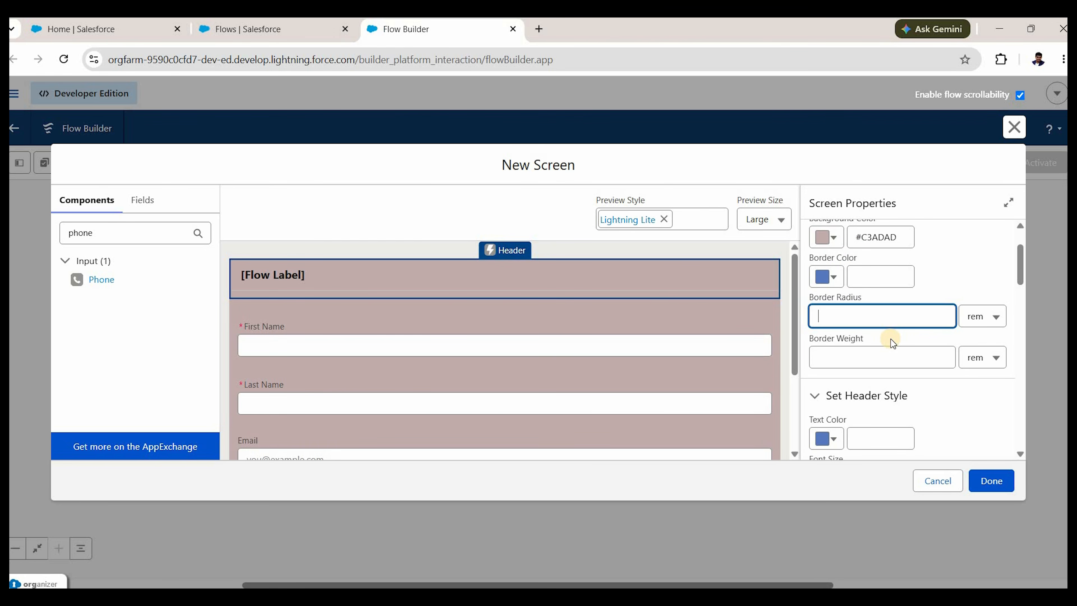
text(2)
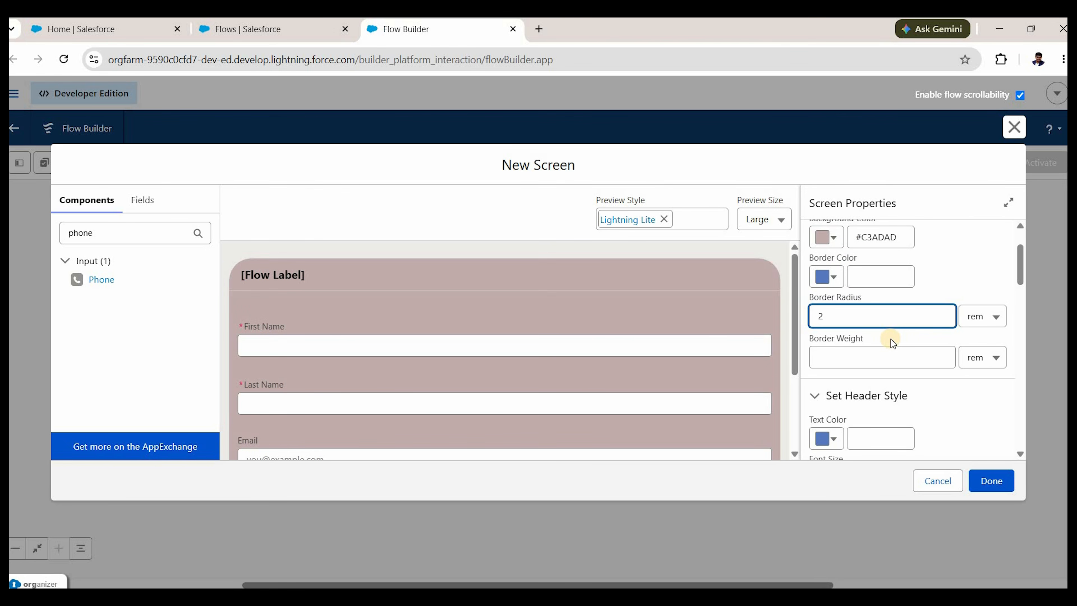
key(BackSpace)
text(1)
key(BackSpace)
text(2)
click(907, 395)
click(987, 479)
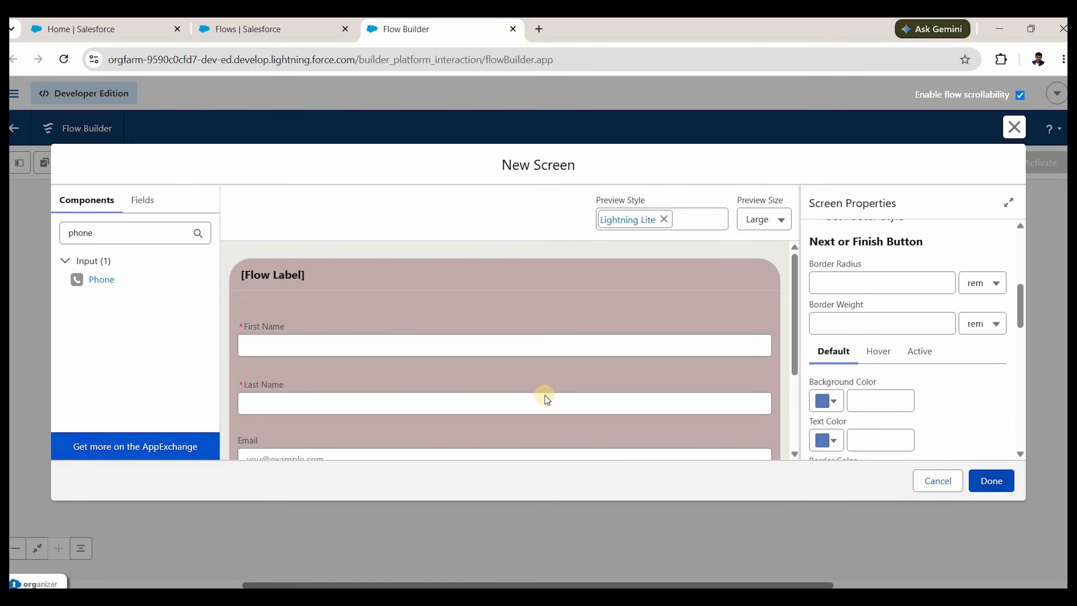
scroll(545, 385, down, 3)
Give the Email component the API name Email.
click(533, 360)
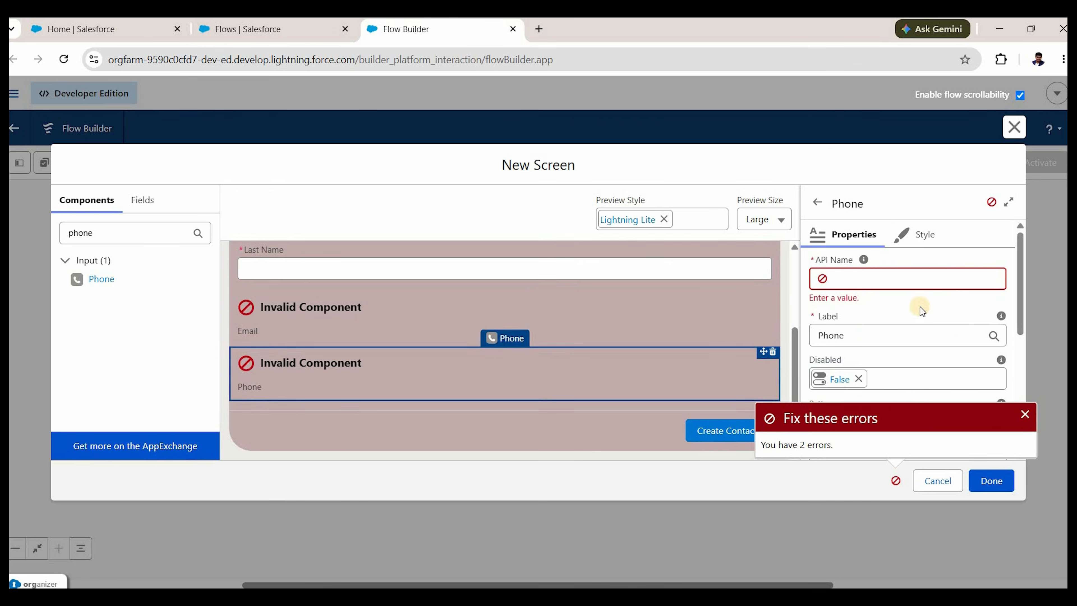
scroll(848, 278, down, 1)
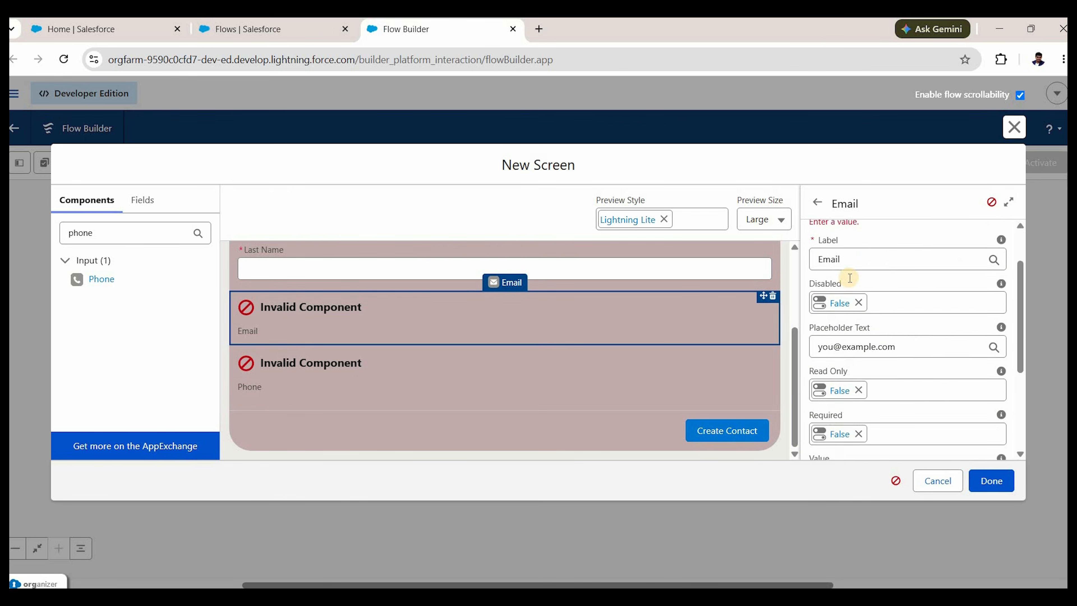
scroll(849, 278, up, 1)
click(850, 278)
text(Email)
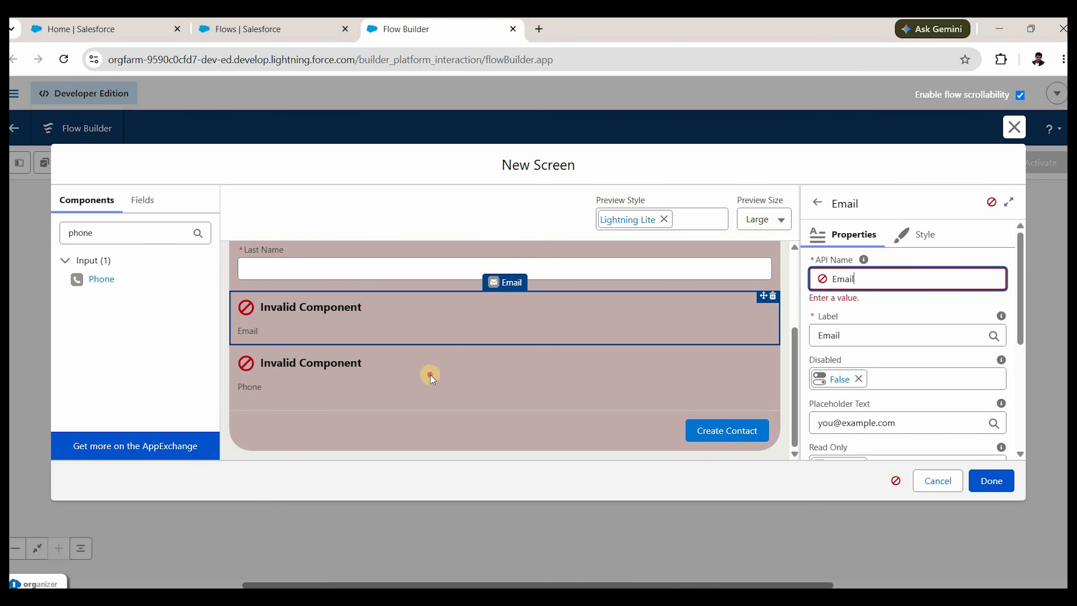
click(560, 452)
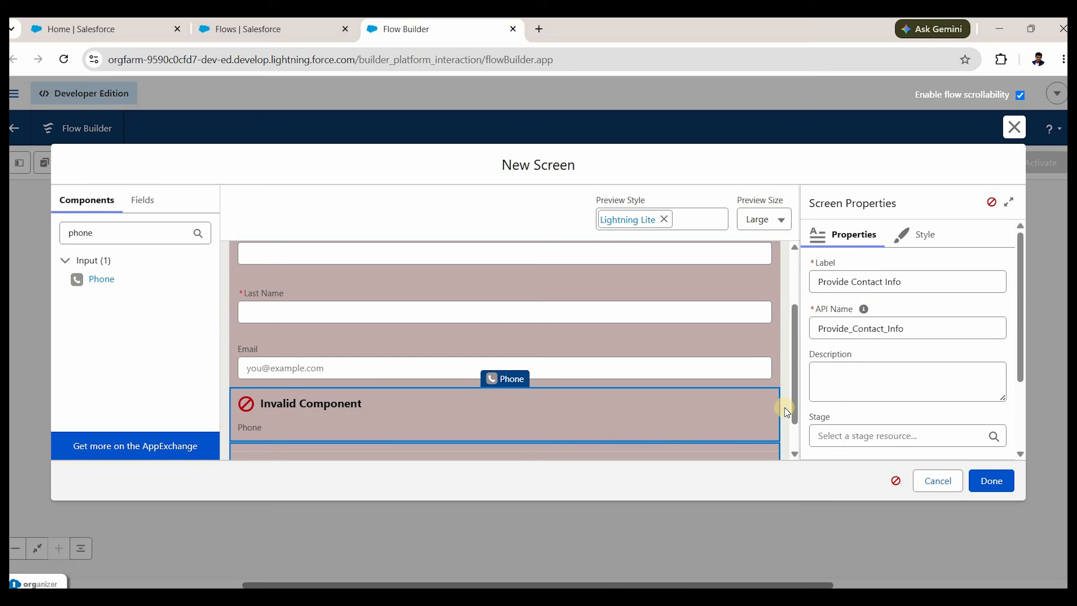
Give the Phone component the API name Phone and close the screen editor.
click(603, 401)
scroll(940, 358, down, 3)
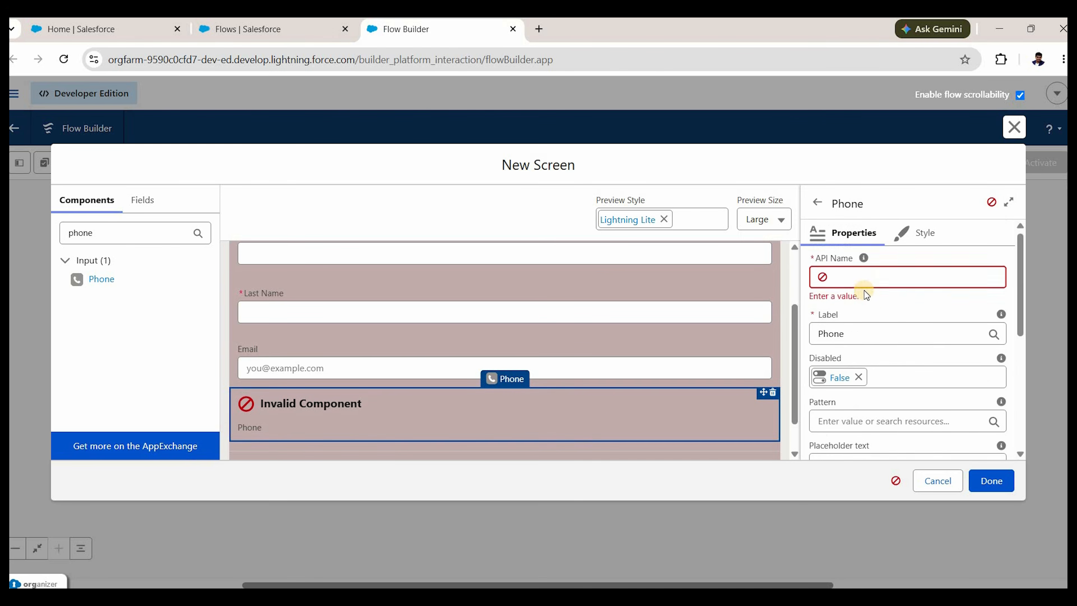
scroll(868, 283, down, 5)
scroll(869, 282, up, 5)
click(868, 280)
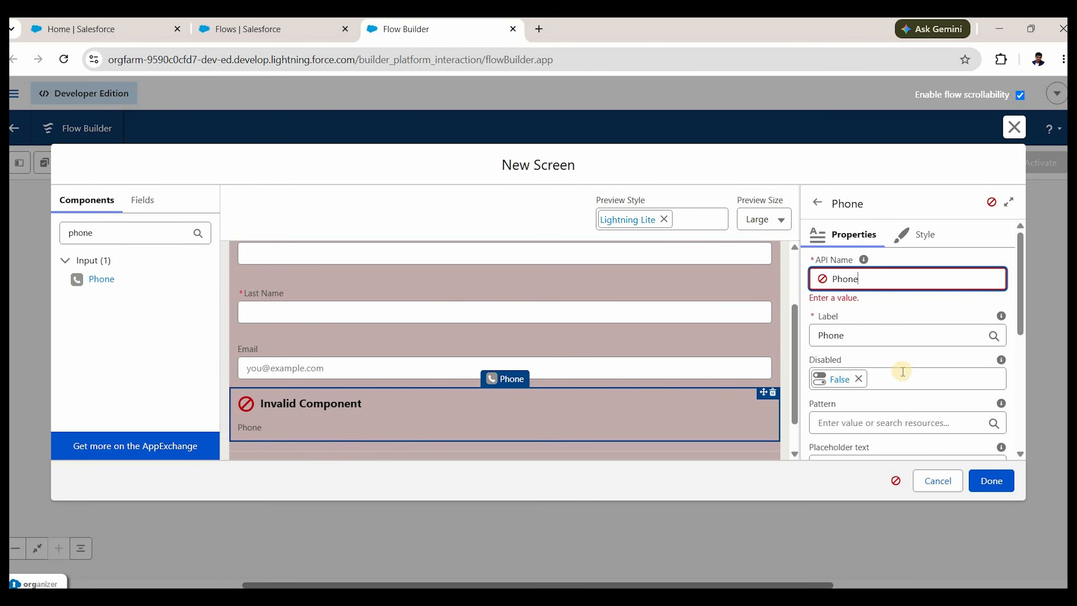
click(509, 449)
scroll(924, 382, down, 5)
click(1007, 474)
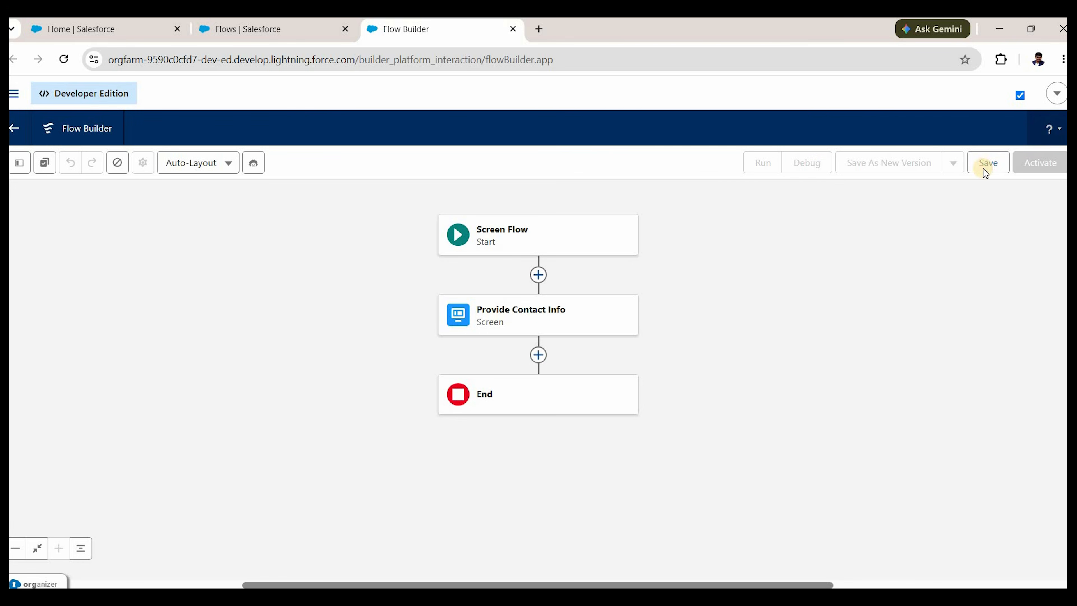
Save the flow as 'Quick Contact', activate it, and return to the Salesforce Home tab.
click(989, 164)
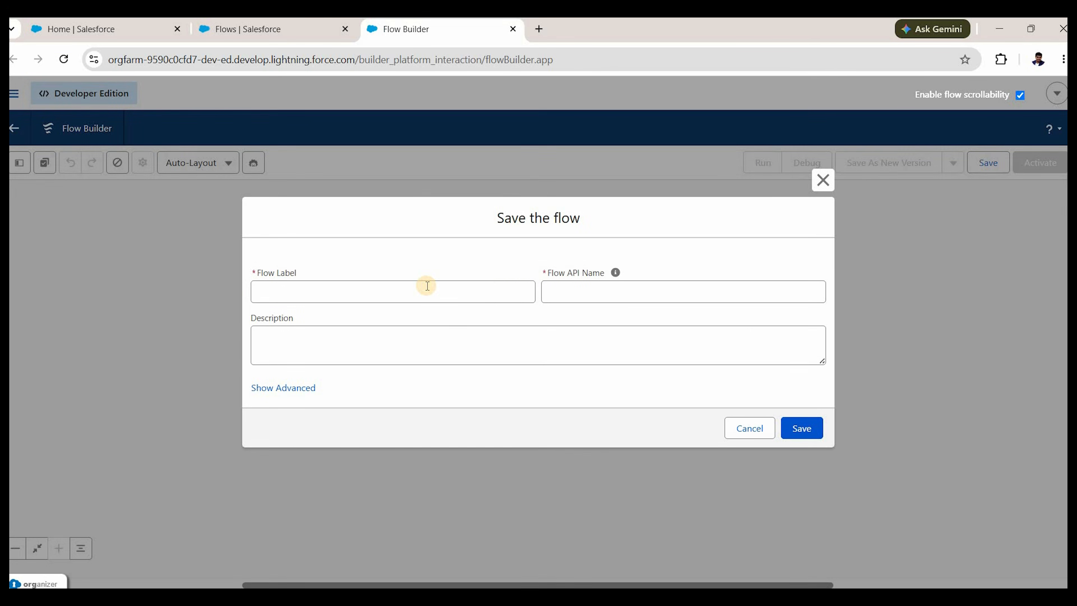
click(427, 286)
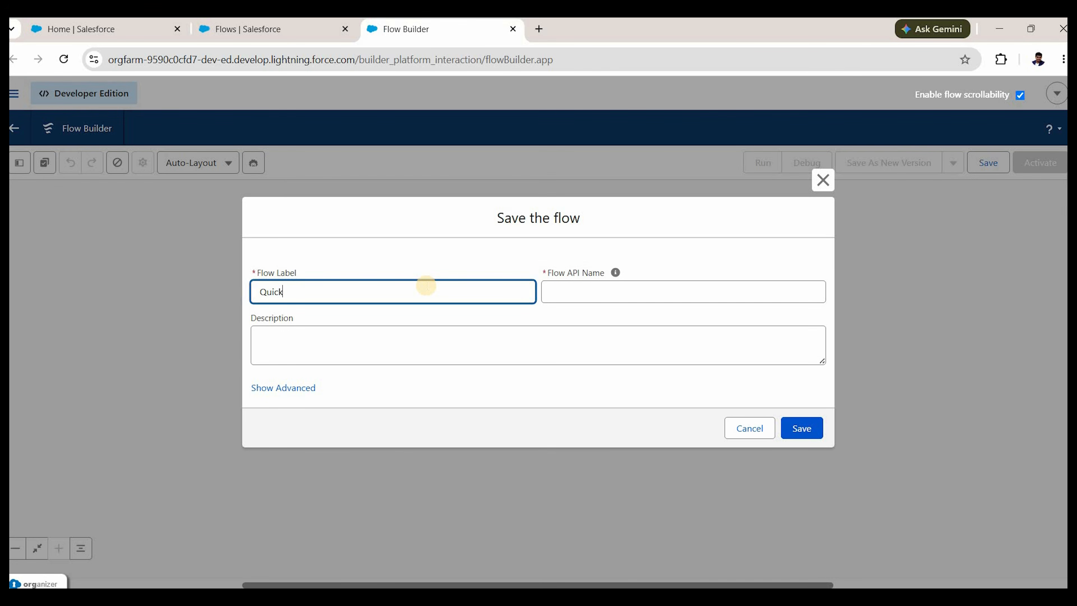
text(Quick Contact)
click(798, 431)
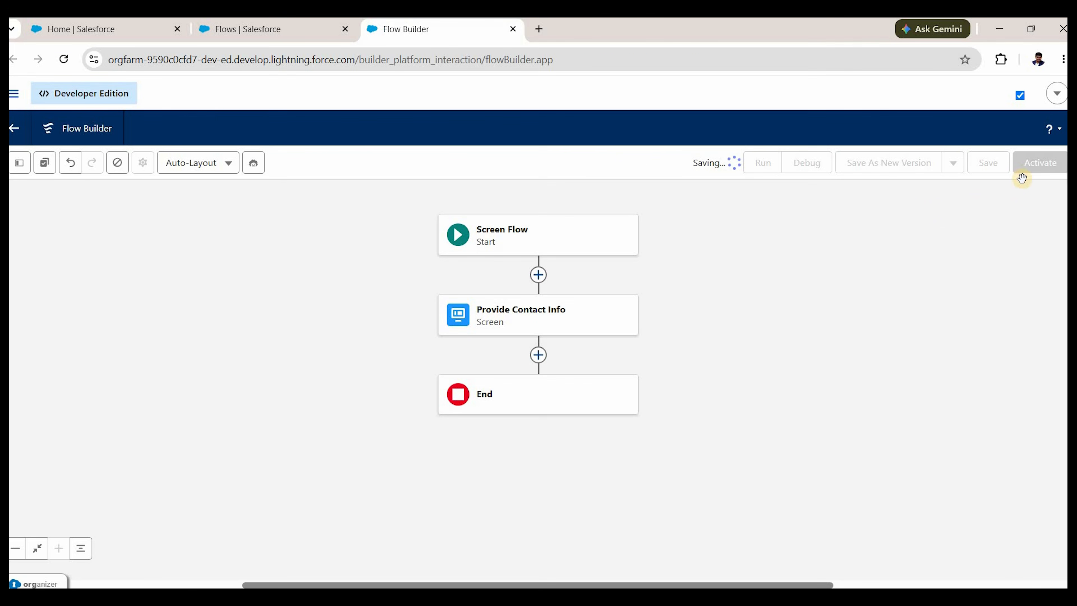
click(1031, 174)
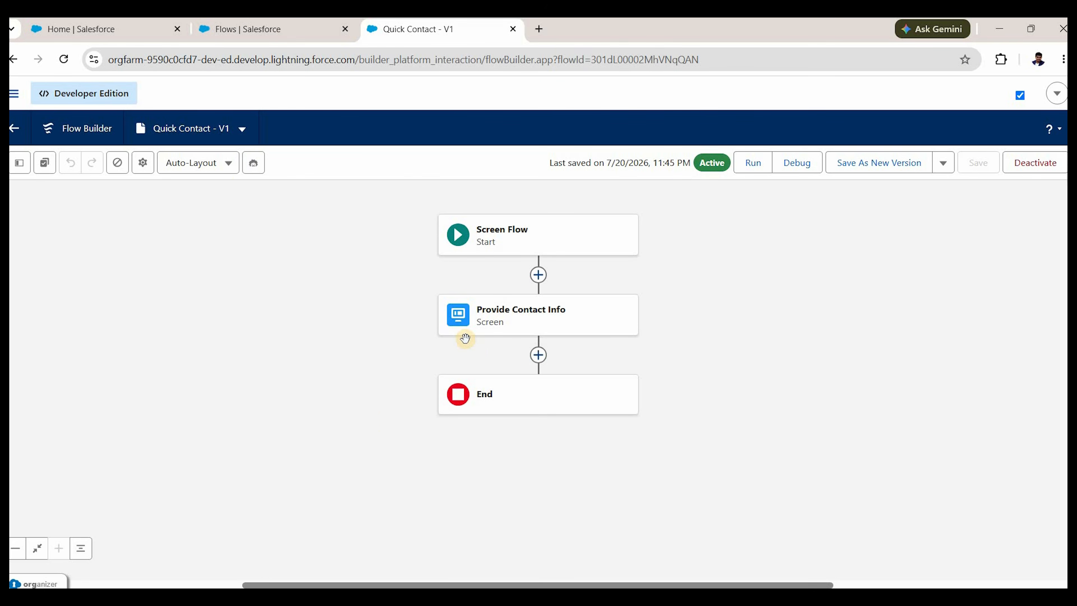
click(128, 31)
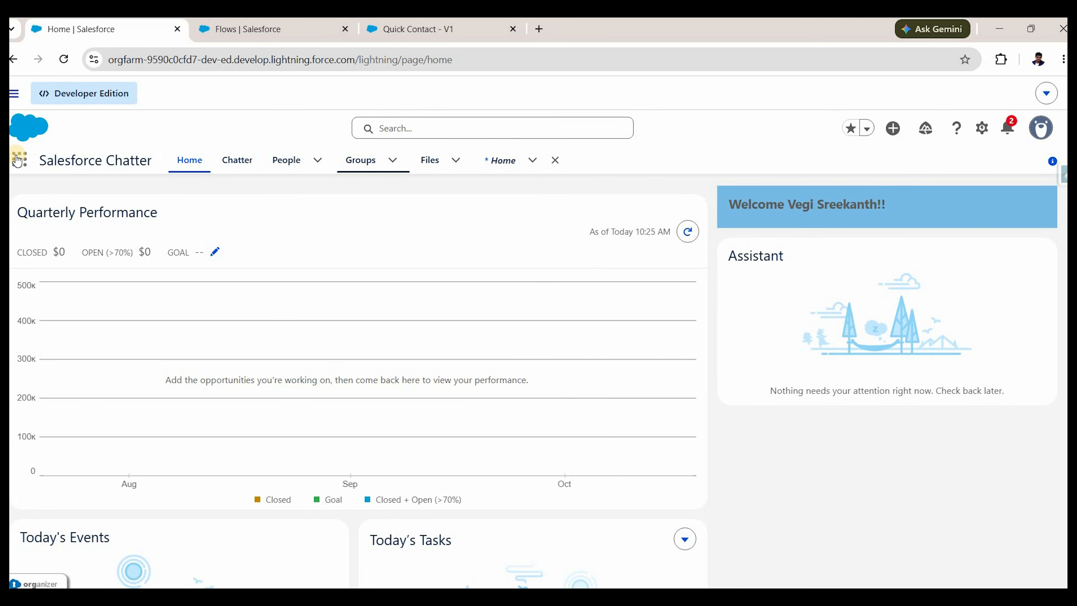
Open the Dickenson plc account record via Accounts and choose Edit Page for it.
click(17, 161)
text(account)
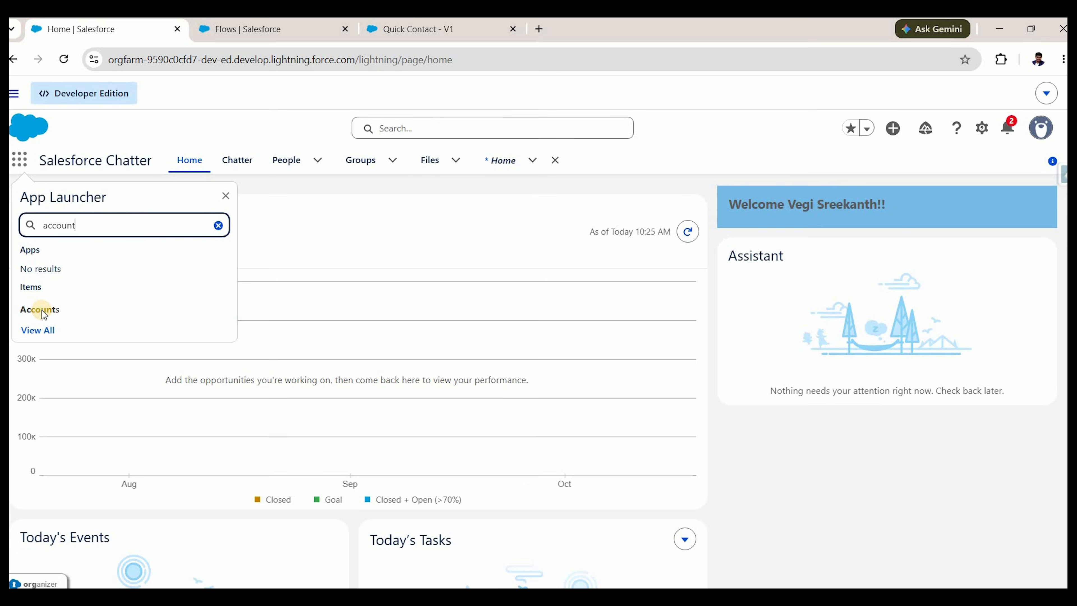
click(42, 309)
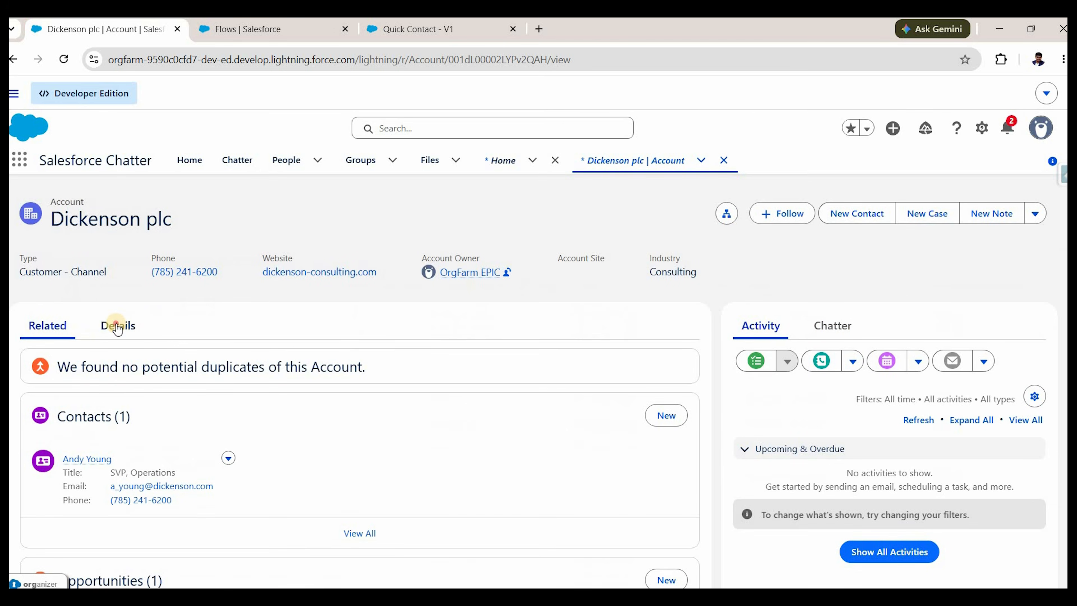
click(118, 326)
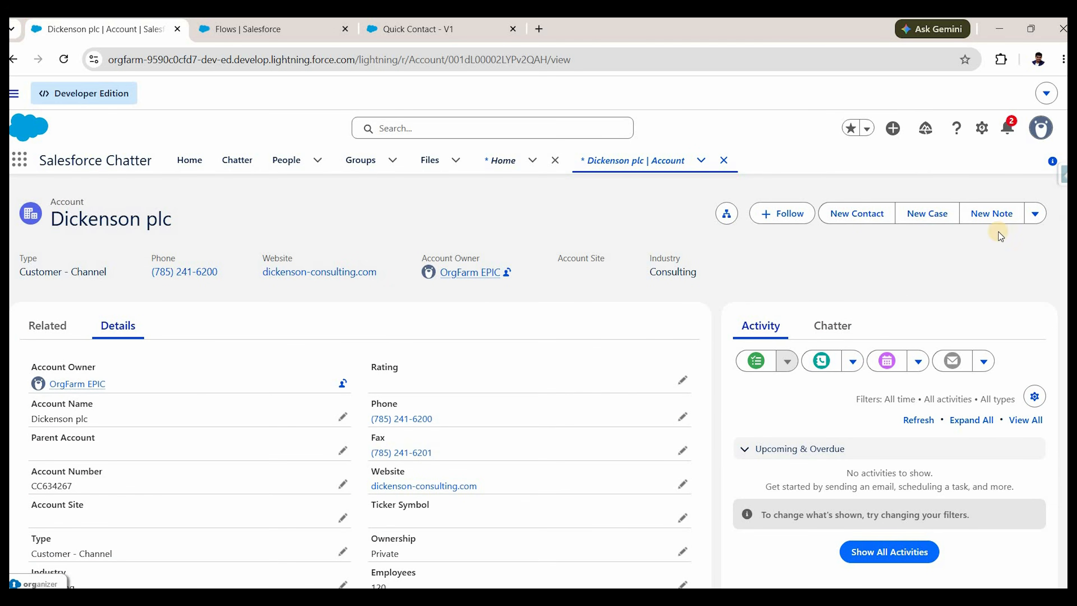
click(855, 213)
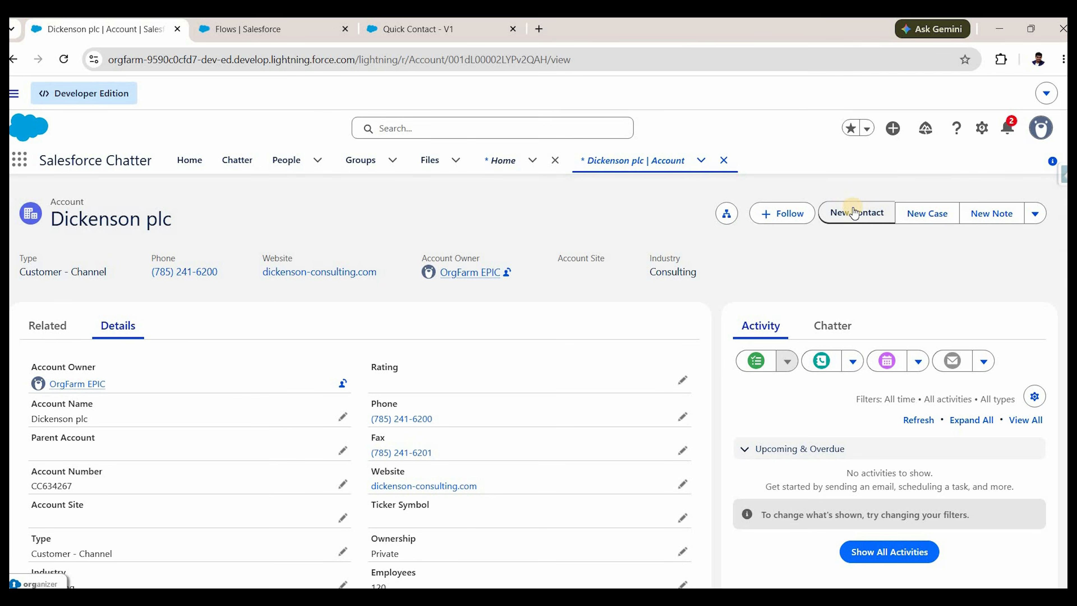
click(985, 131)
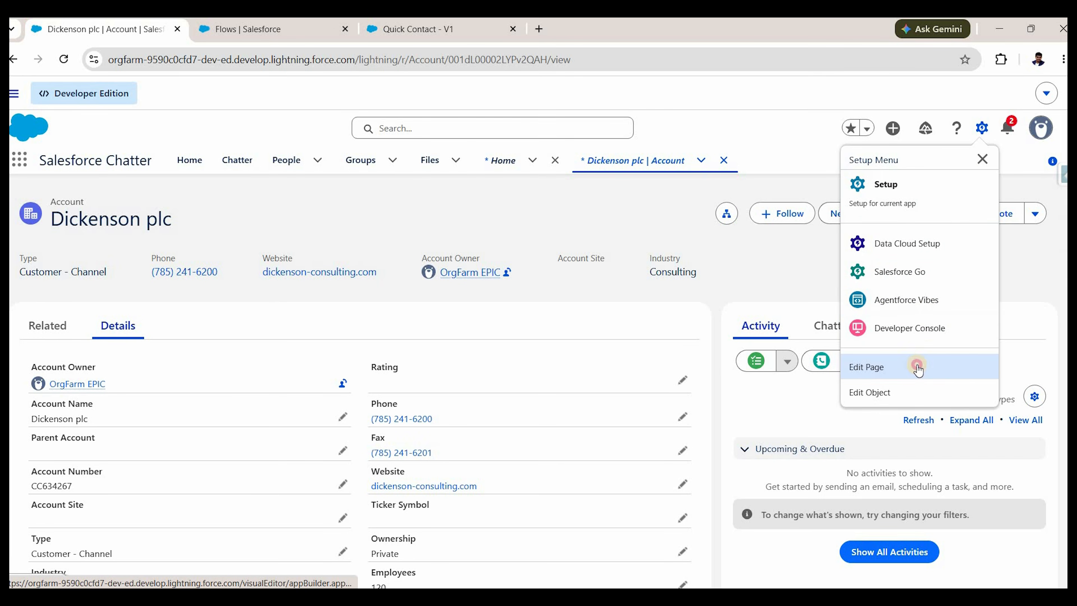
click(919, 368)
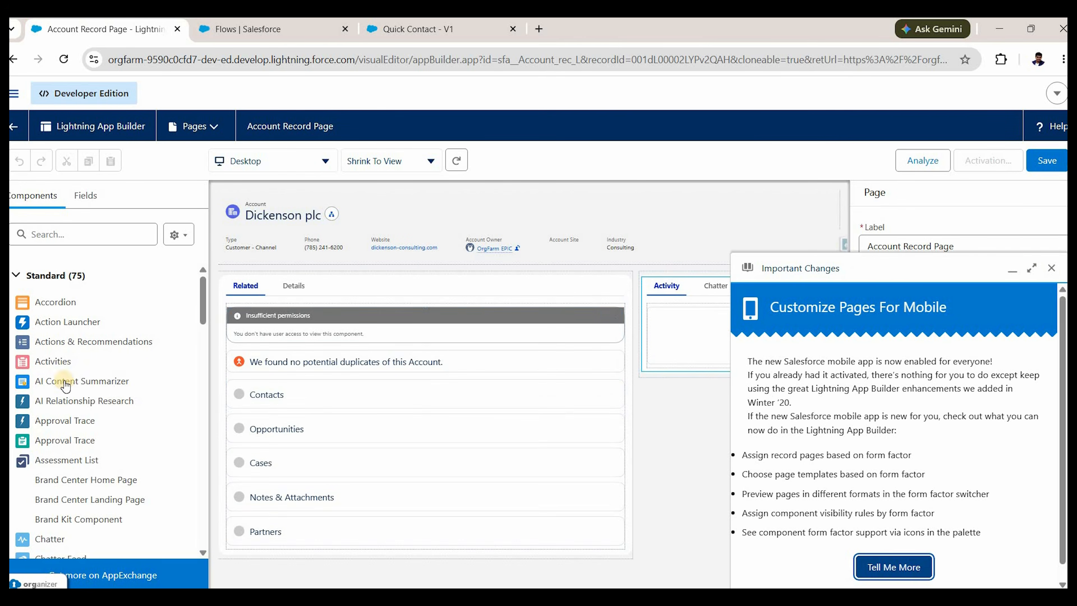
Place a Flow component above the Activity panel and set its flow to Quick Contact.
click(1052, 267)
click(84, 230)
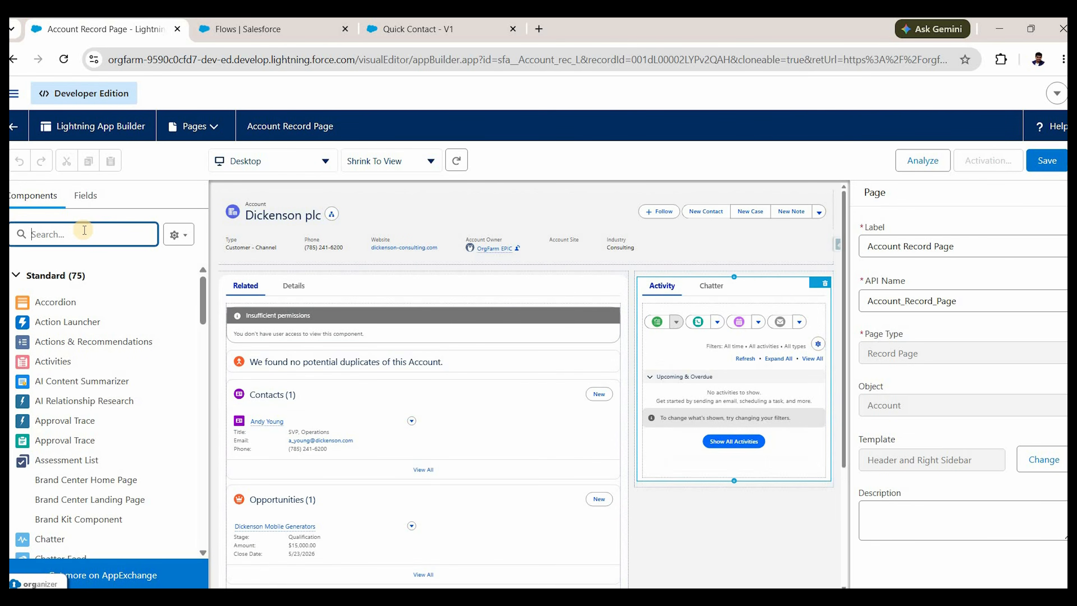
text(flow)
drag(48, 305, 634, 354)
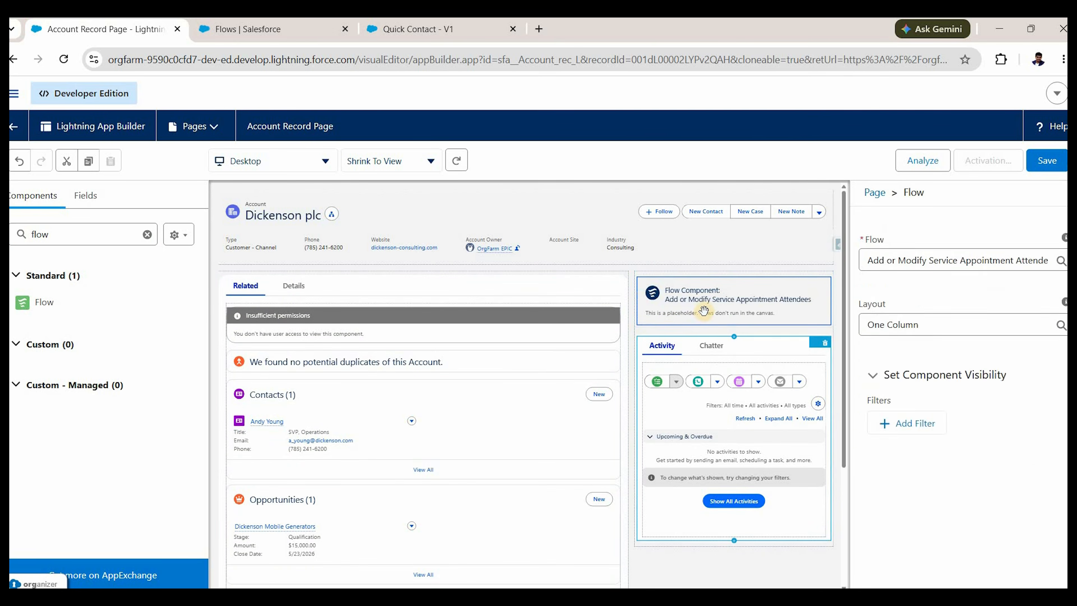
double_click(880, 313)
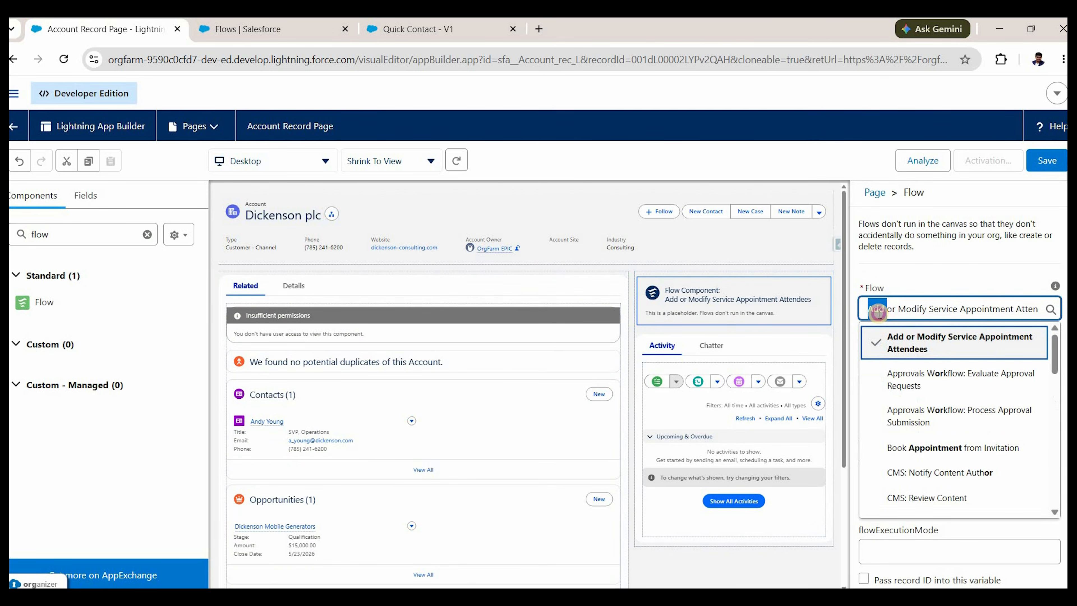
triple_click(880, 313)
key(BackSpace)
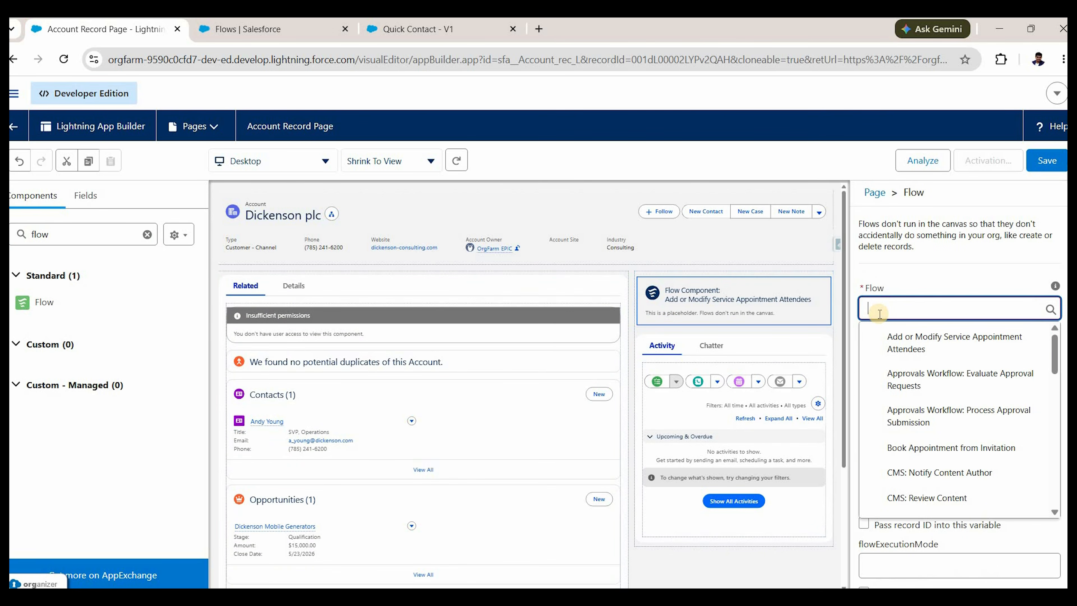
text(quick)
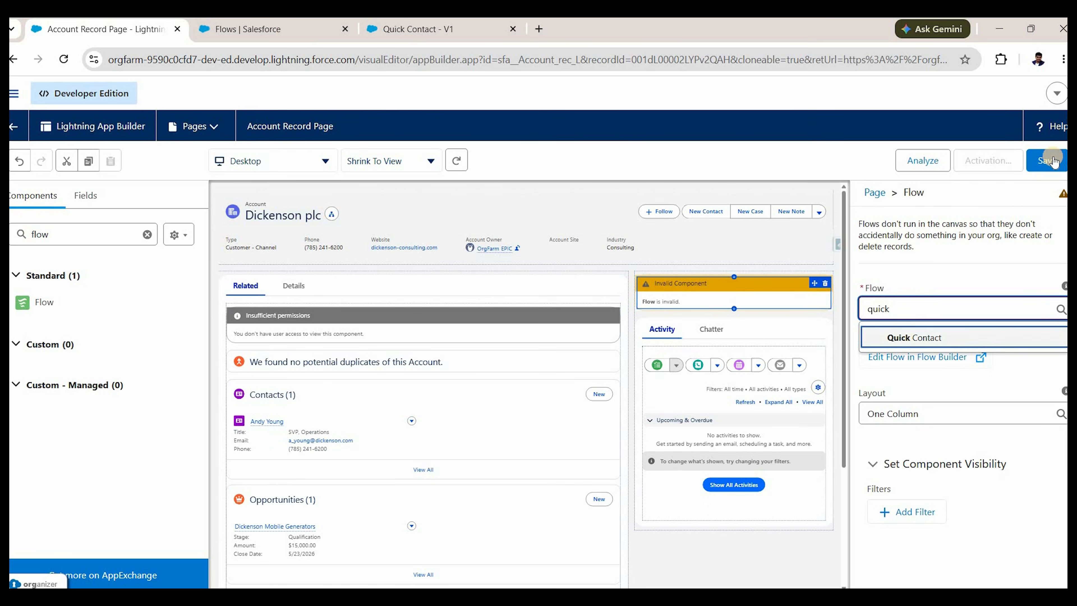
click(900, 339)
Save the Account Record Page and activate it as the org default for Desktop.
key(ctrl+s)
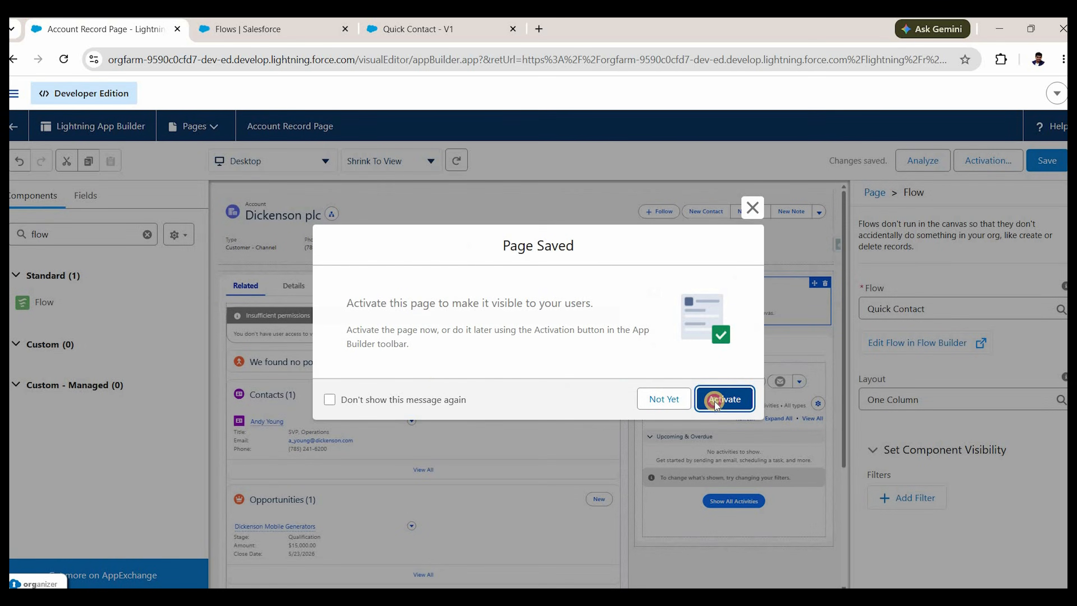
click(716, 401)
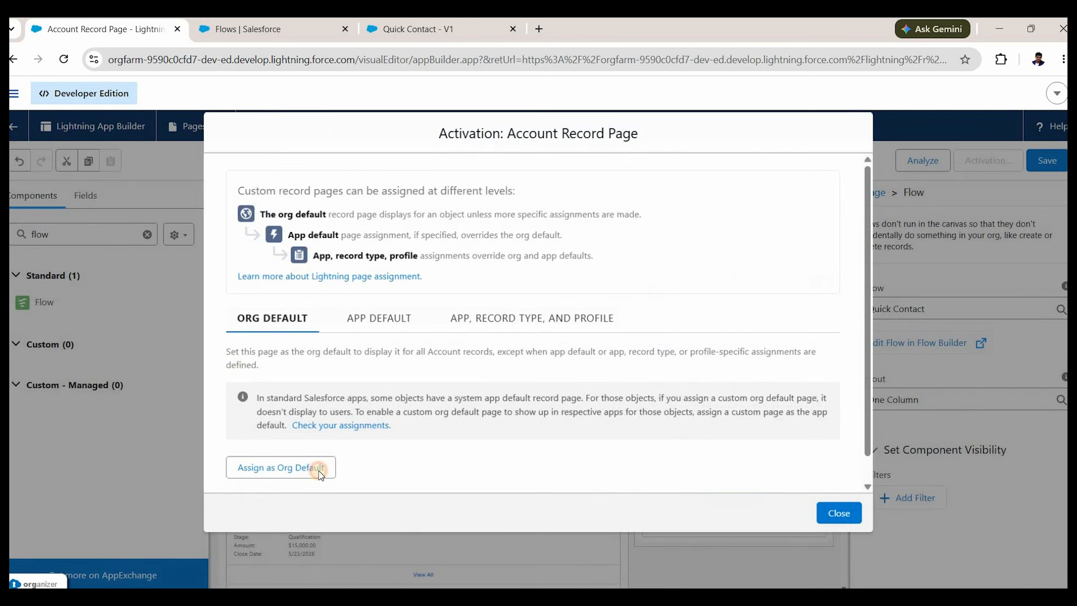
click(319, 470)
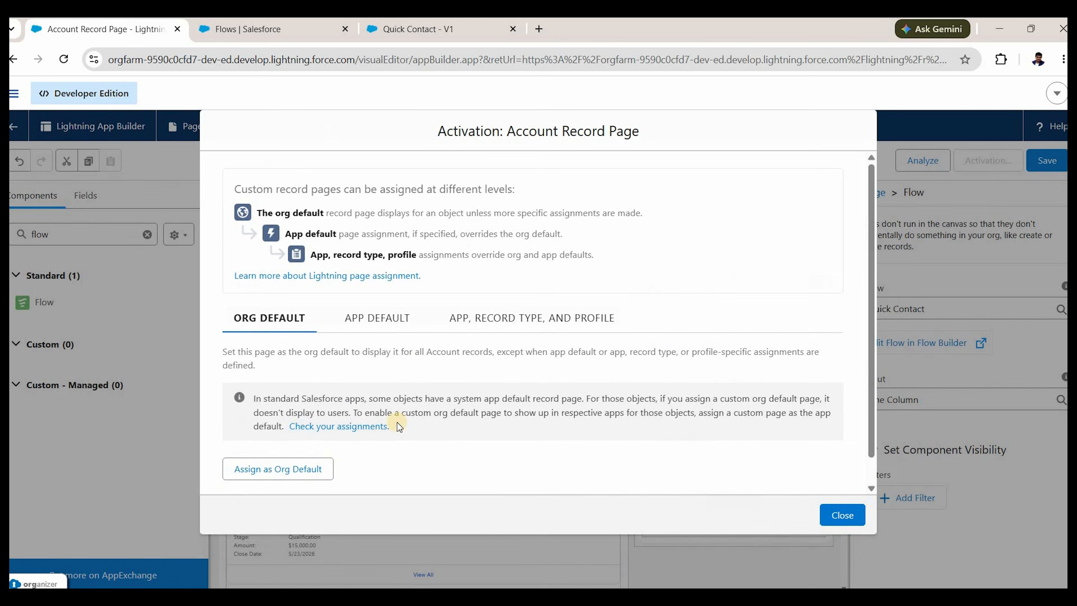
click(857, 466)
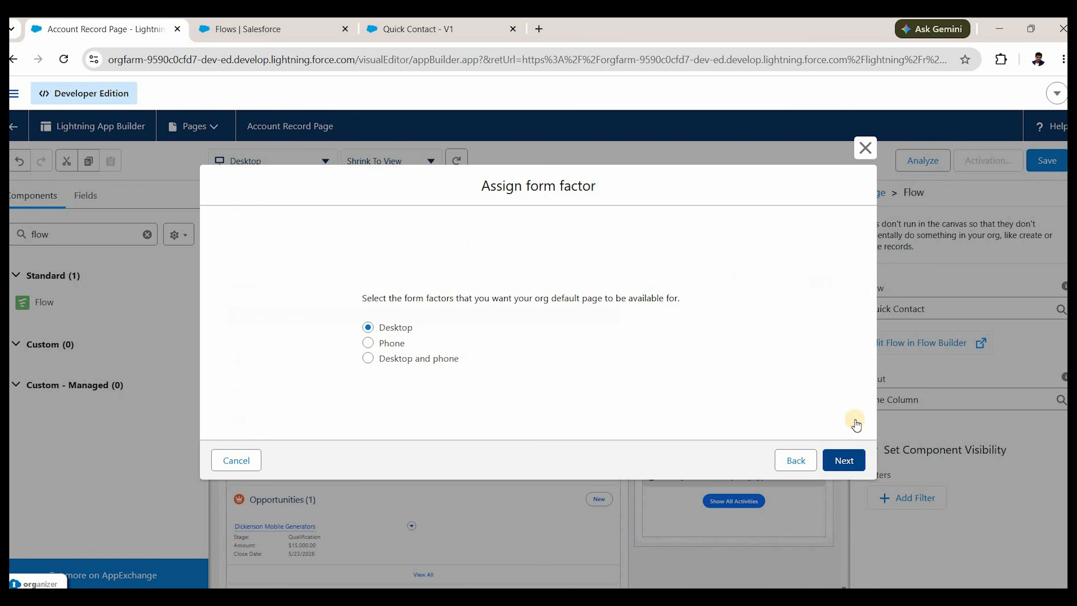
click(838, 416)
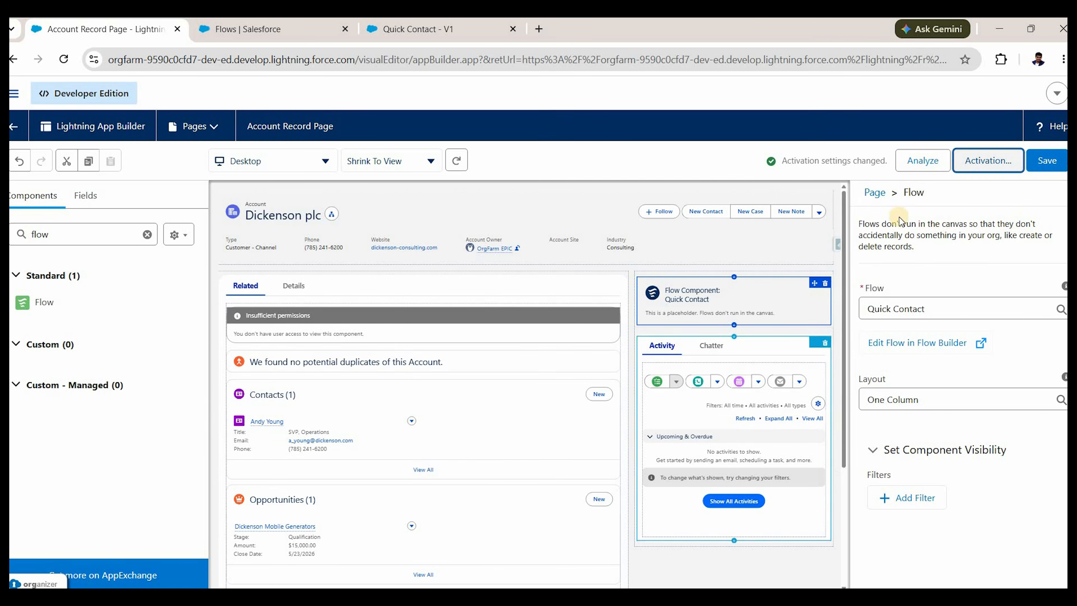
click(16, 124)
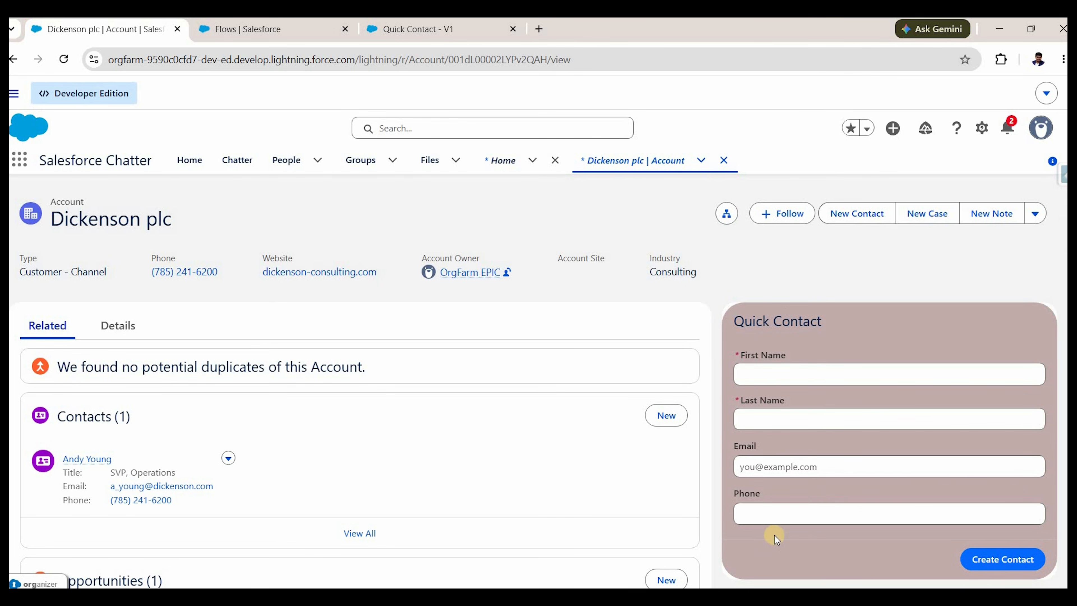
Fill Quick Contact with the contact's first and last name, e-mail and phone, then create the contact.
scroll(770, 533, down, 3)
scroll(736, 373, up, 3)
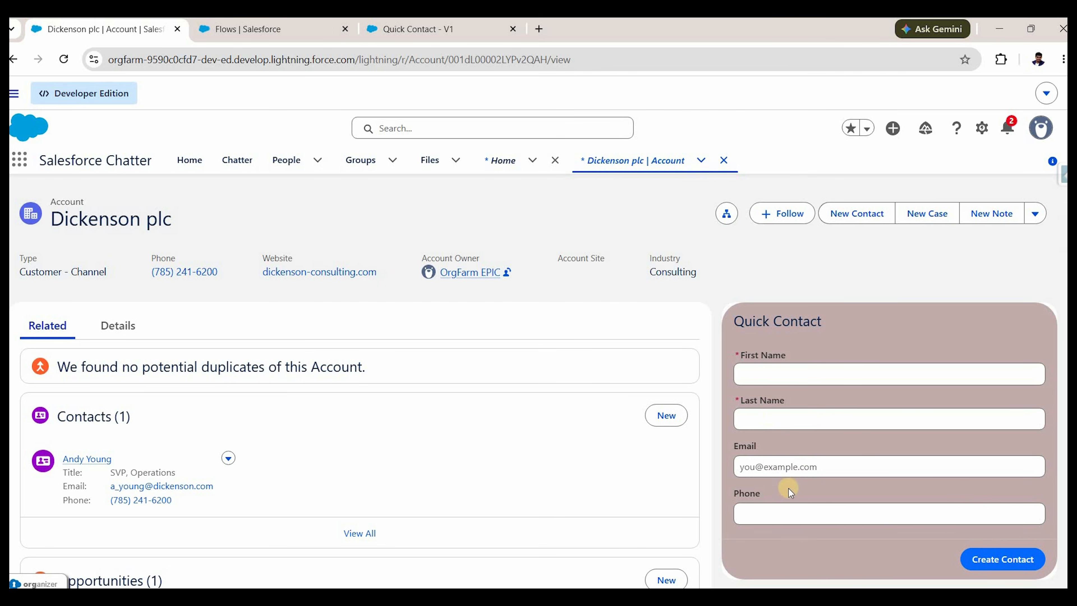
click(802, 374)
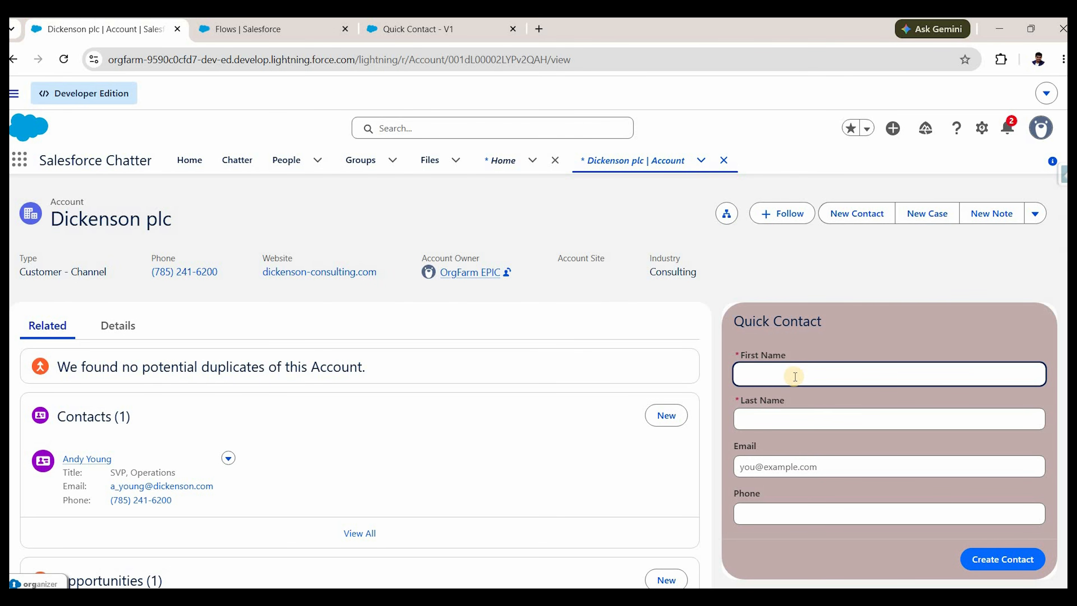
key(Tab)
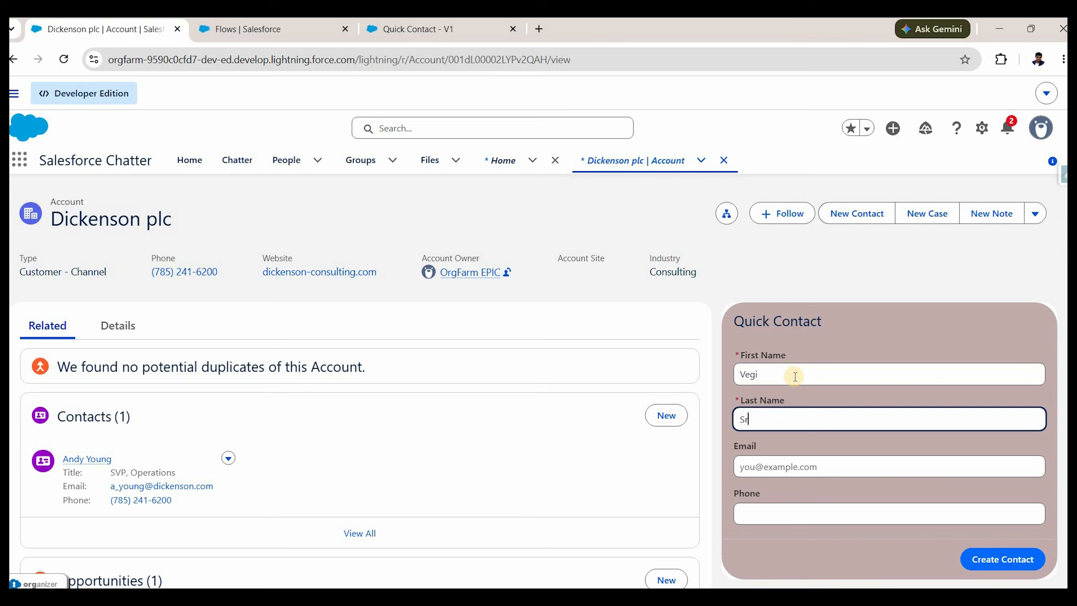
key(Tab)
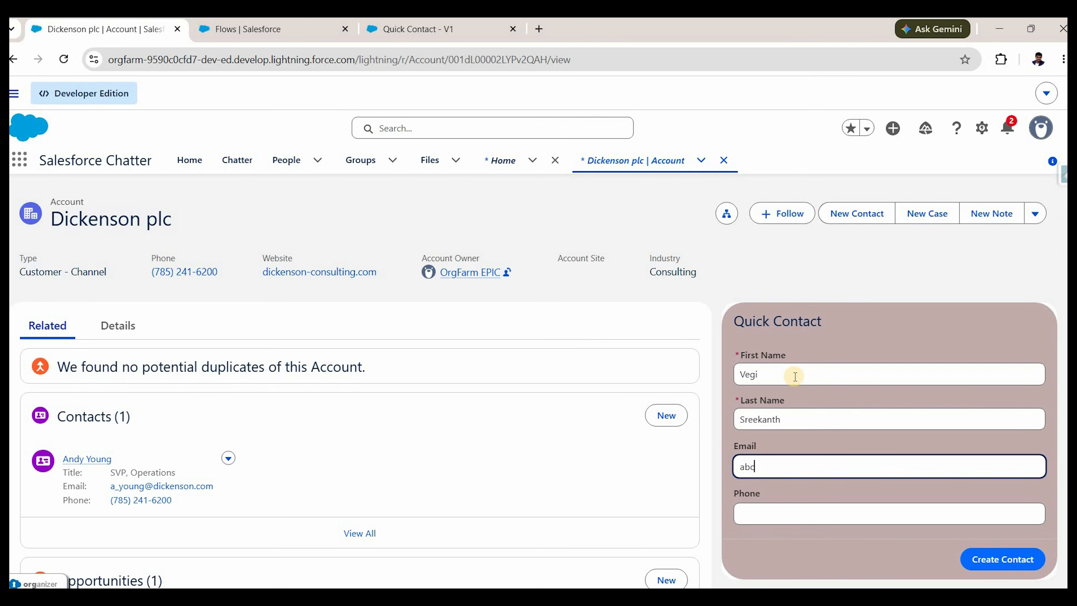
text(abc@def.com)
key(Tab)
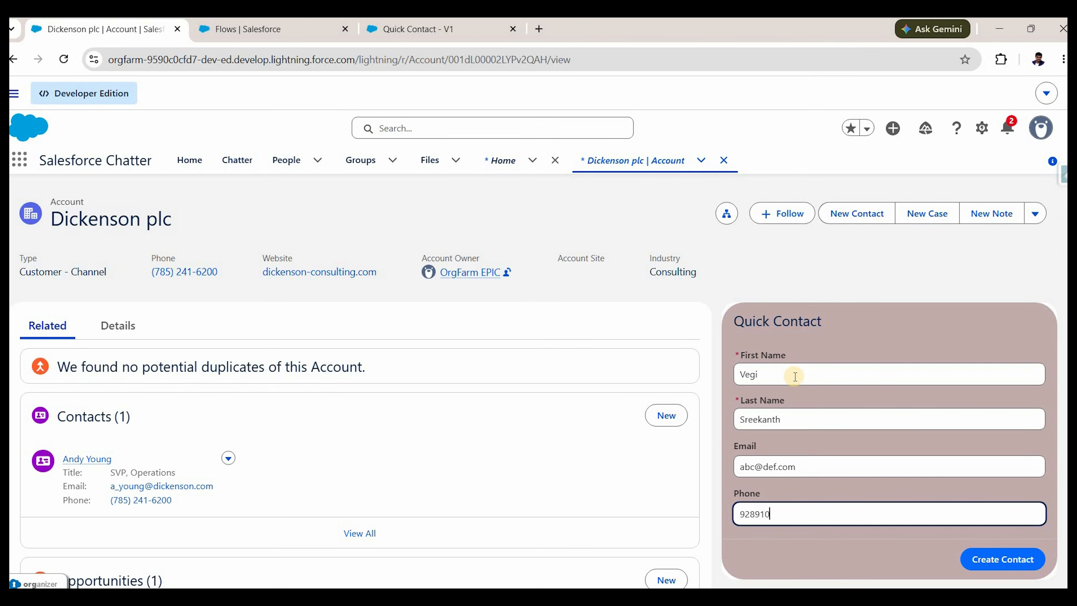
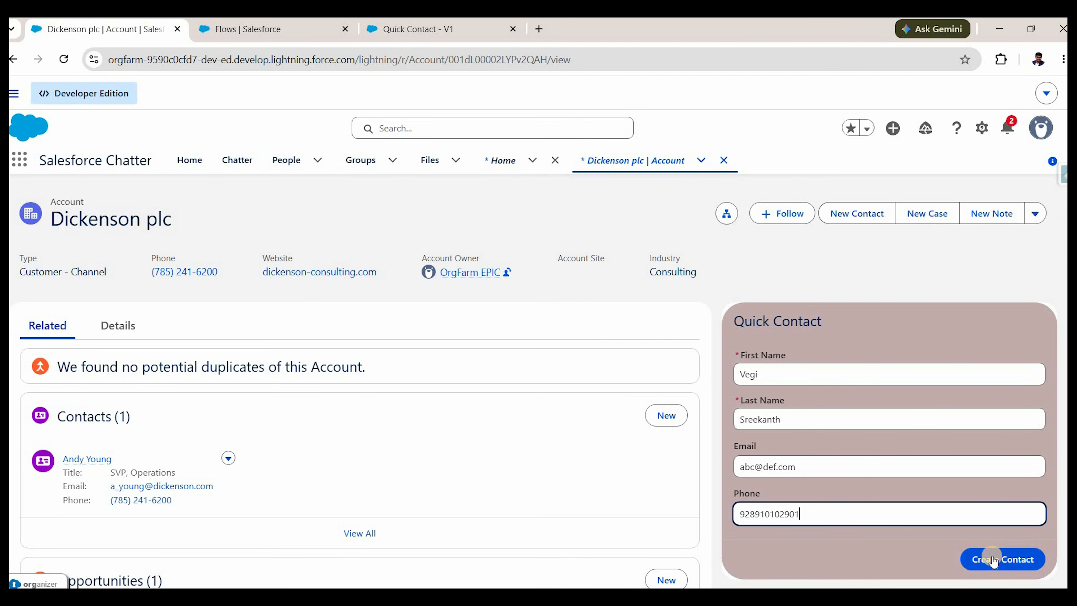
click(994, 559)
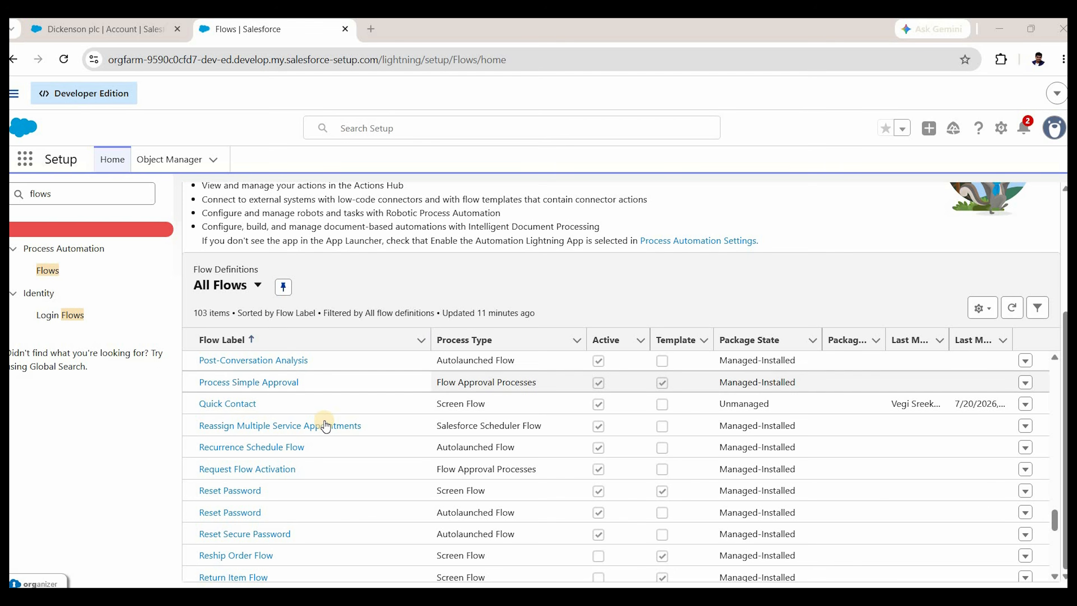
Bring up Quick Contact in Flow Builder and list the elements addable after Provide Contact Info.
scroll(325, 426, down, 6)
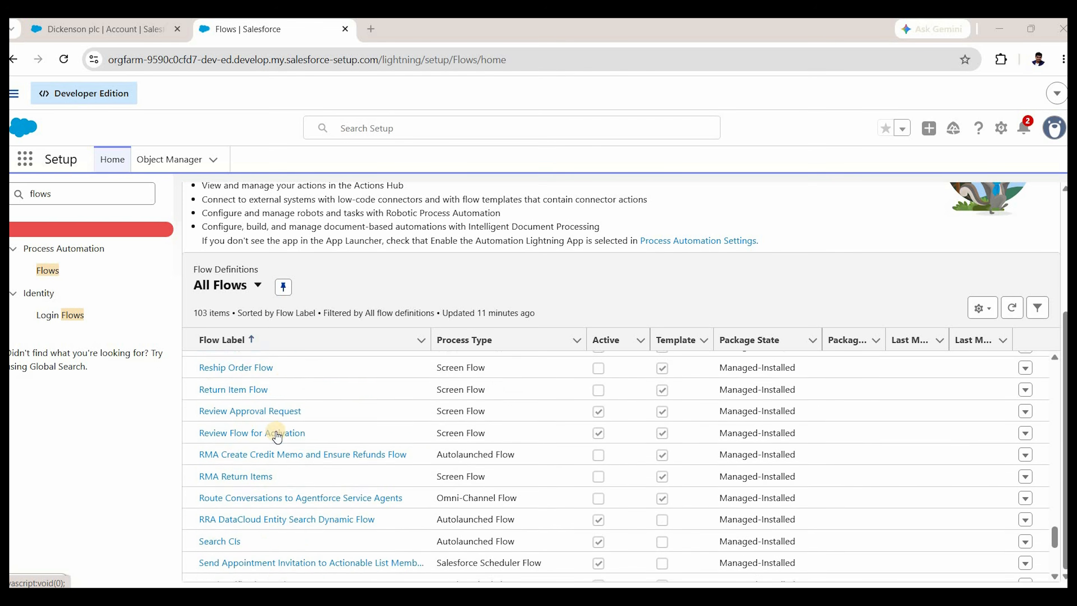
scroll(269, 432, up, 4)
scroll(270, 432, up, 4)
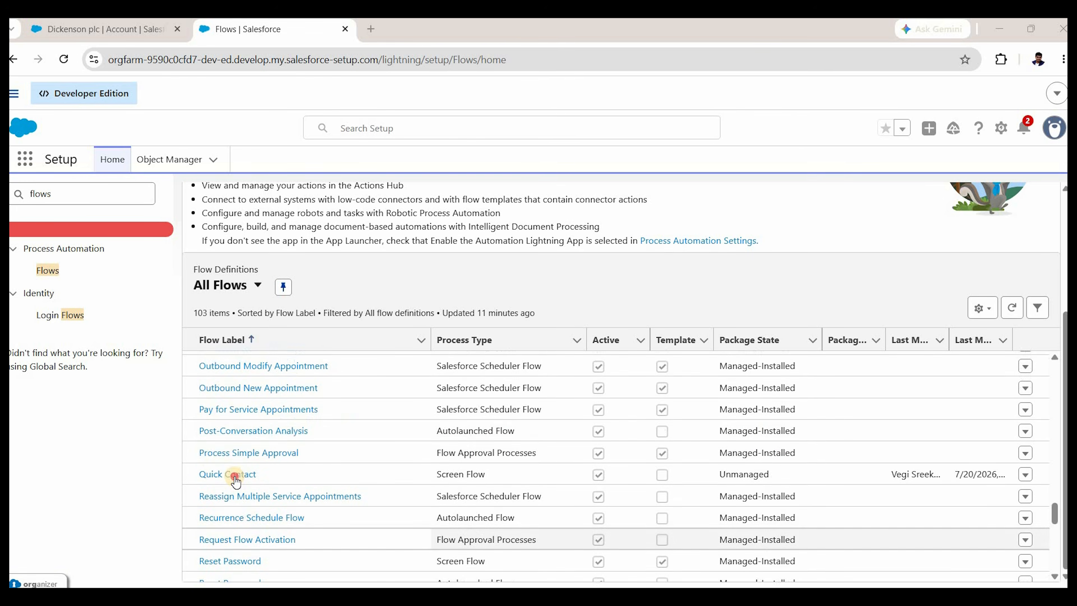
click(235, 474)
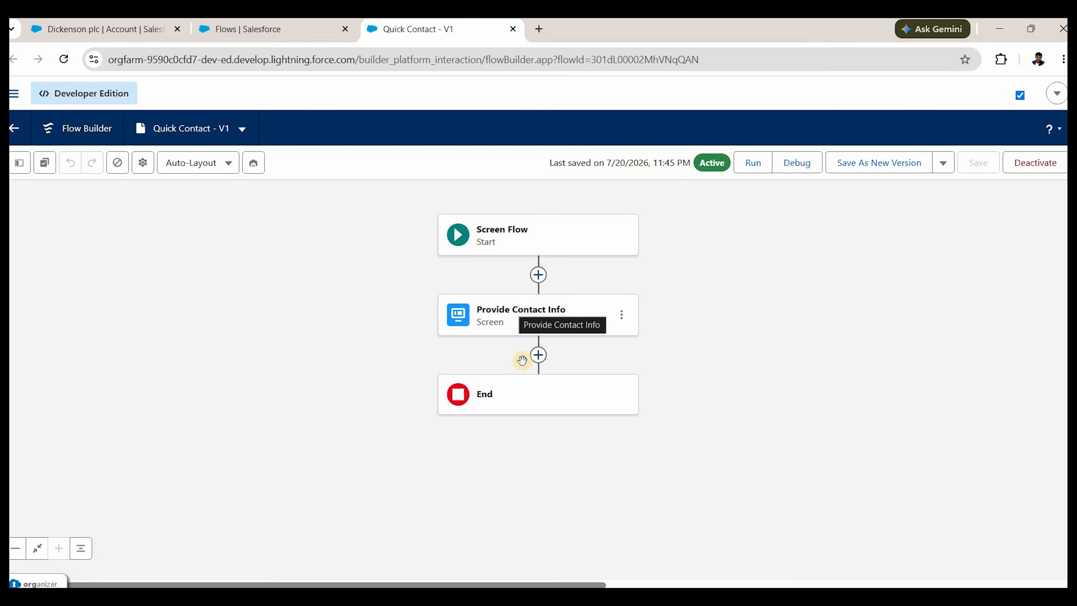
click(539, 356)
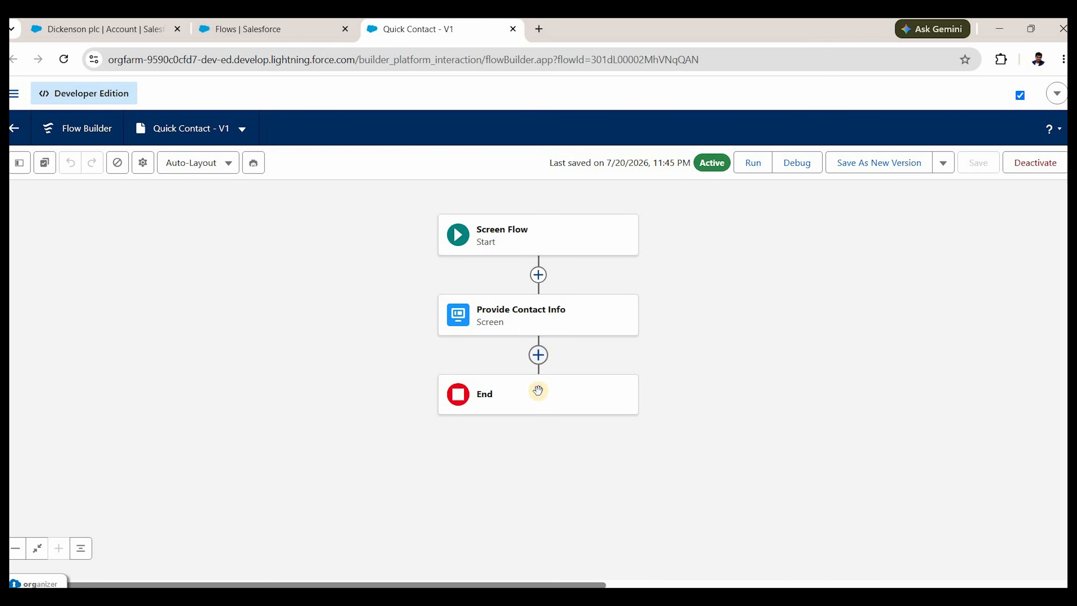
scroll(539, 483, down, 6)
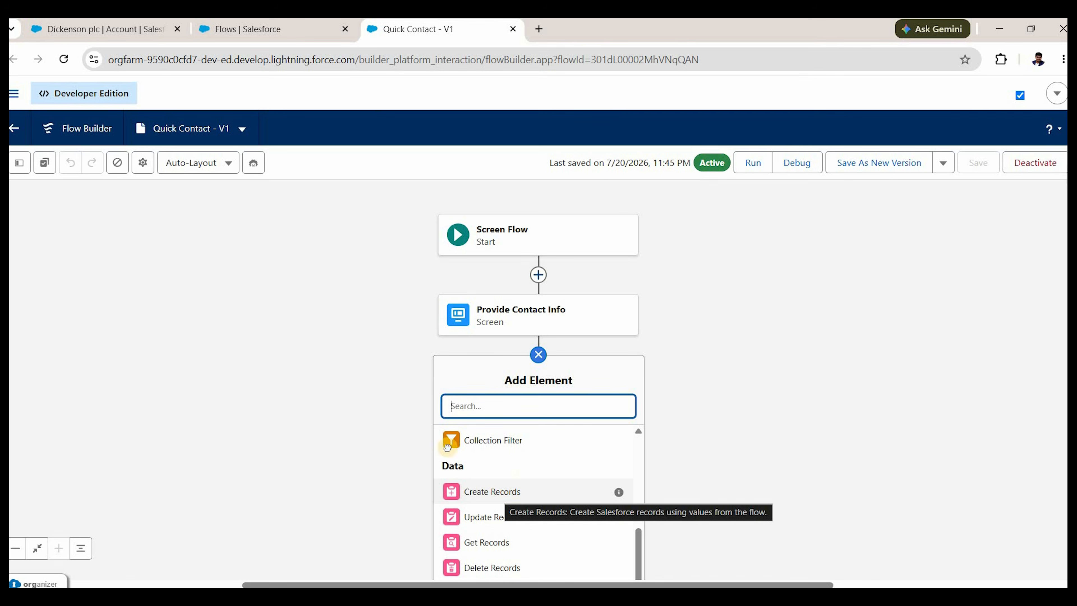
Add a Create Records element labelled 'Create Contact' that sets field values manually.
click(475, 492)
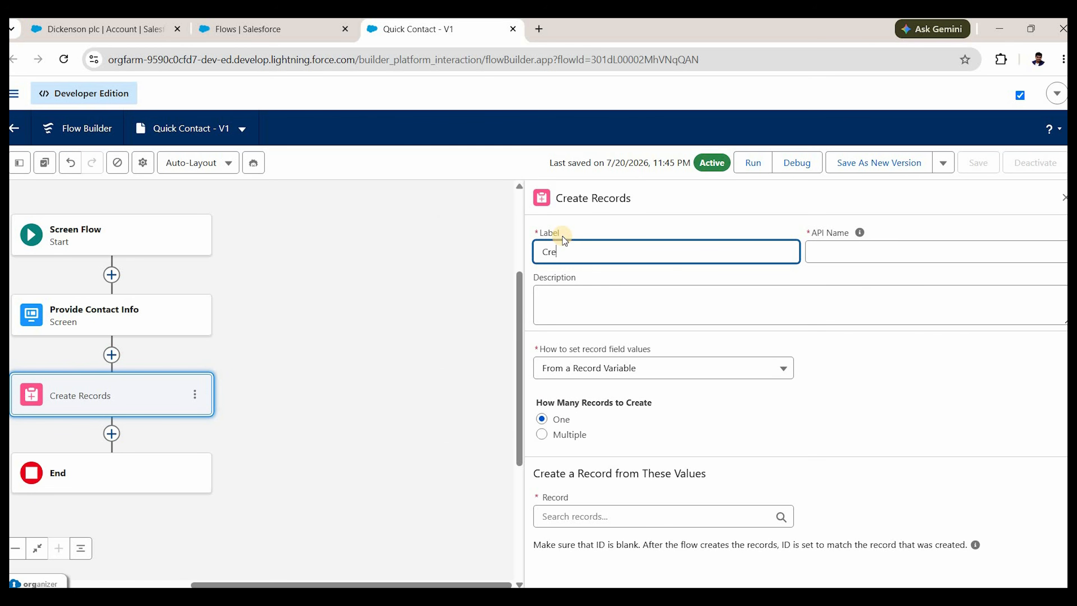
text(Create Contact)
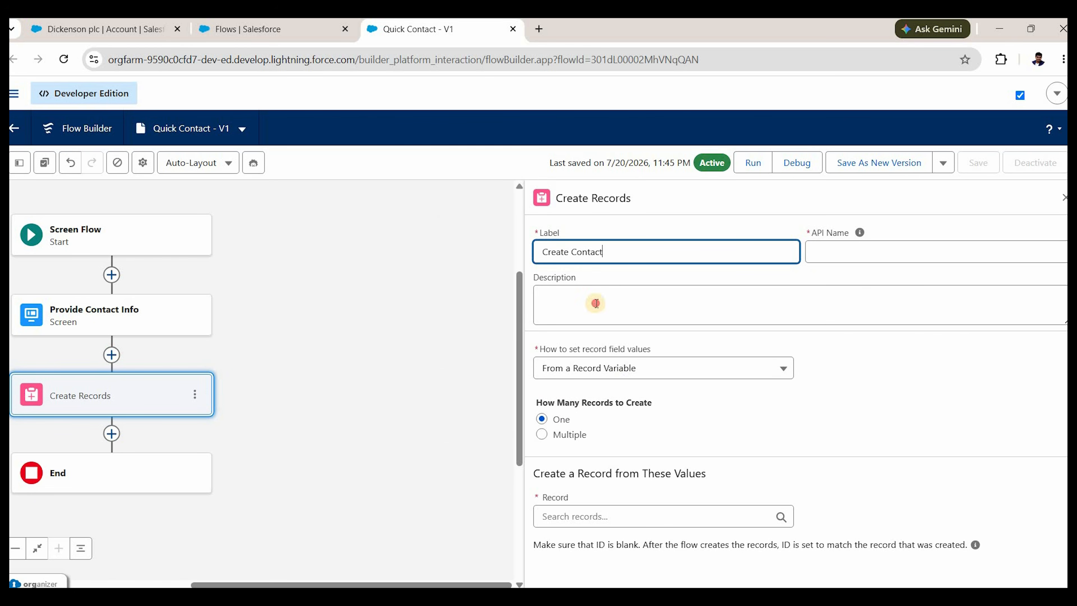
click(596, 303)
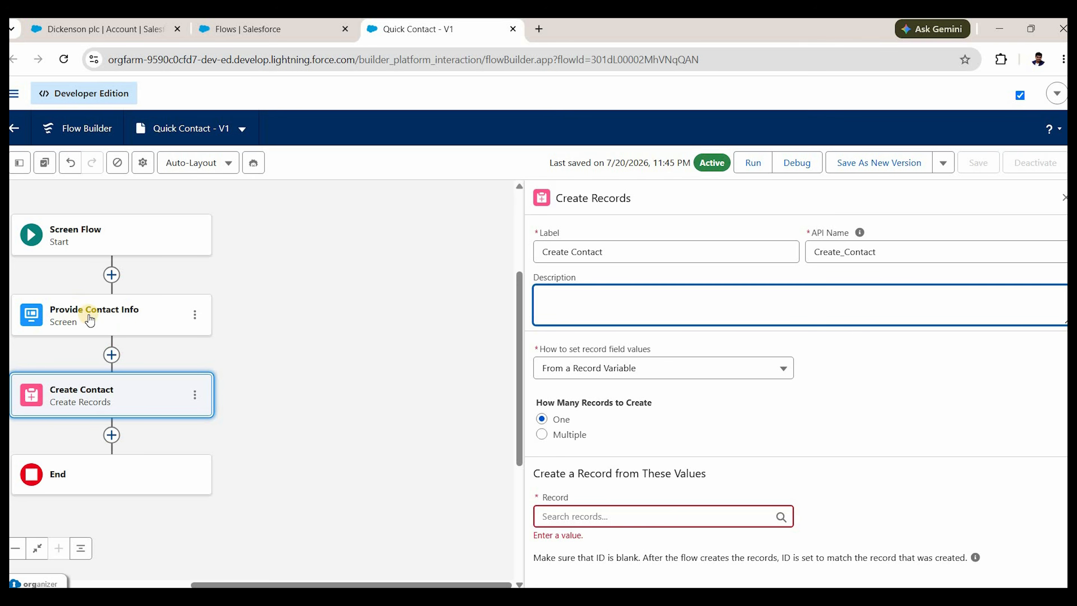
click(653, 369)
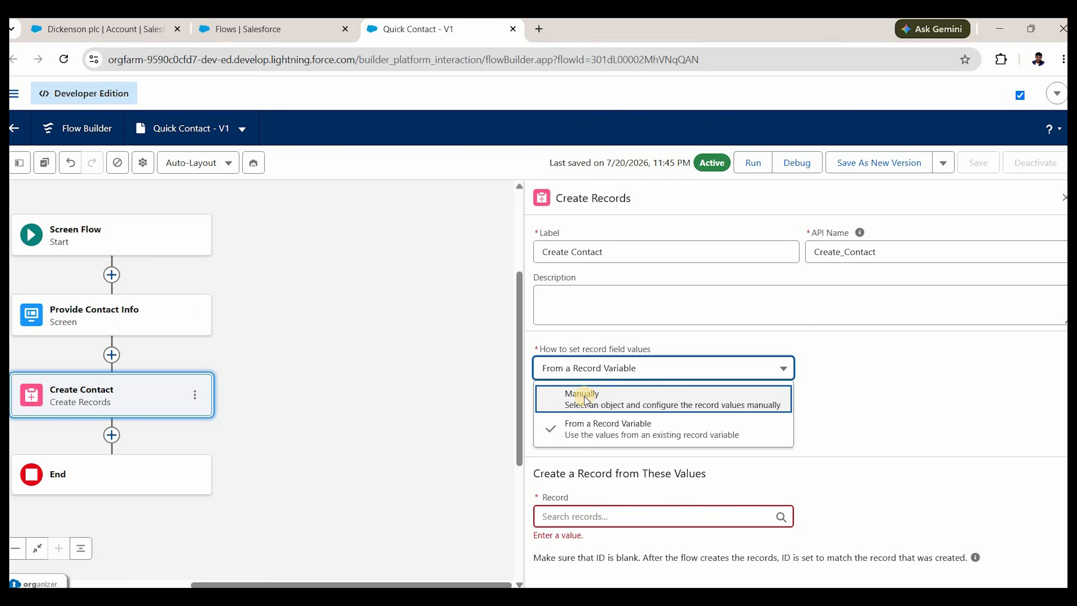
click(585, 401)
Target the Contact object and search 'last' for the Last Name field's value.
click(600, 453)
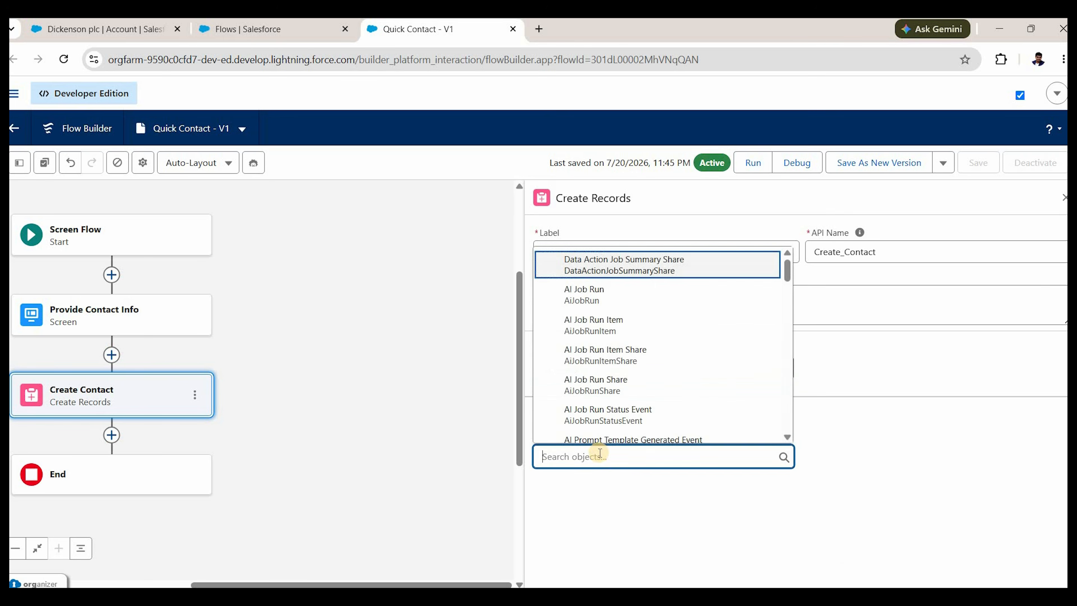
text(contact)
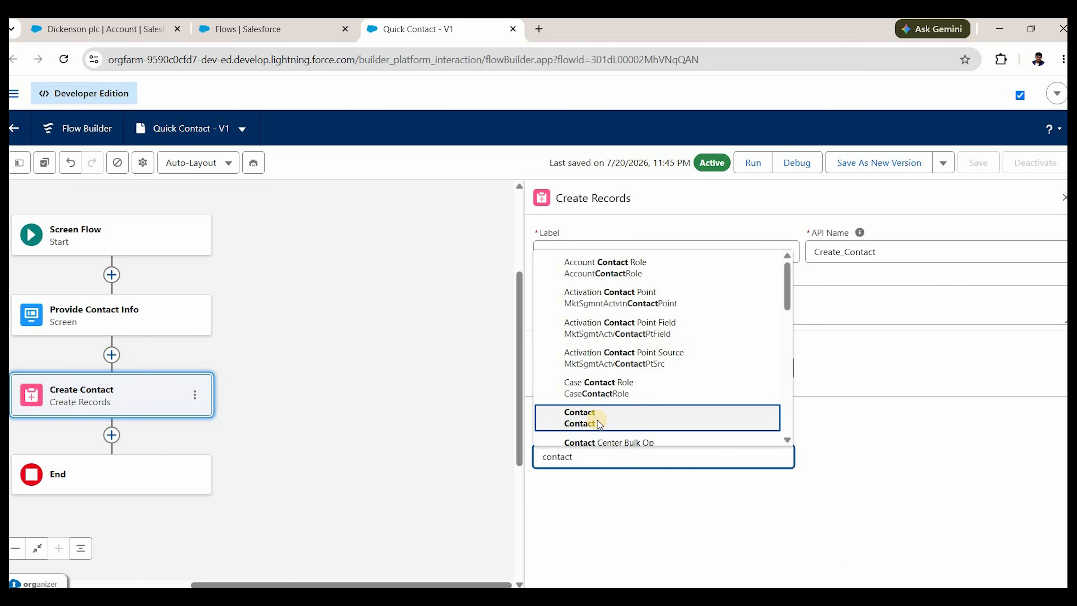
click(599, 424)
scroll(611, 486, down, 1)
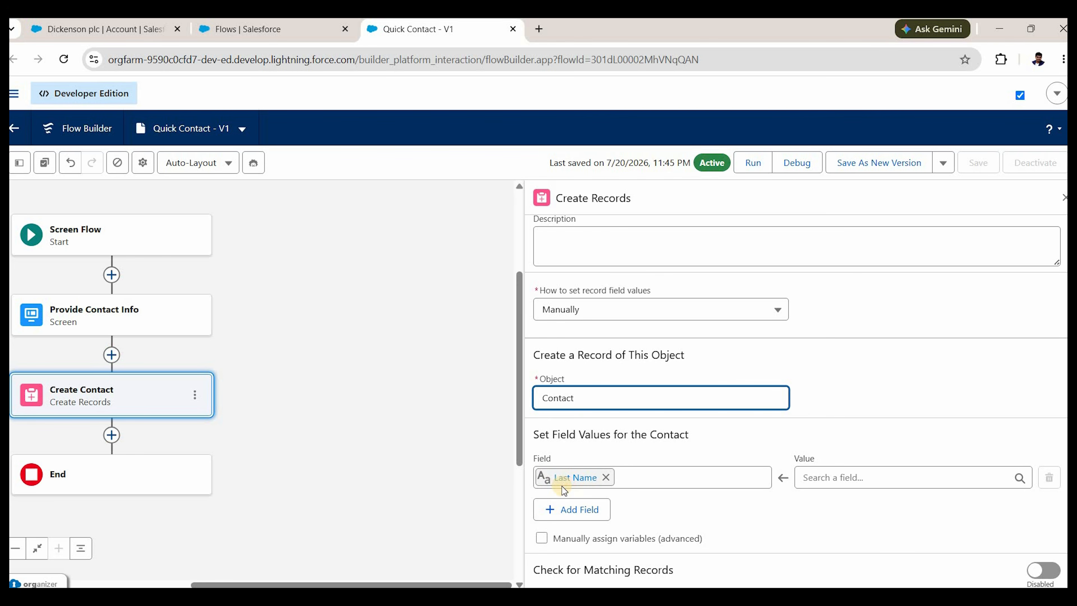
click(865, 482)
text(lastn)
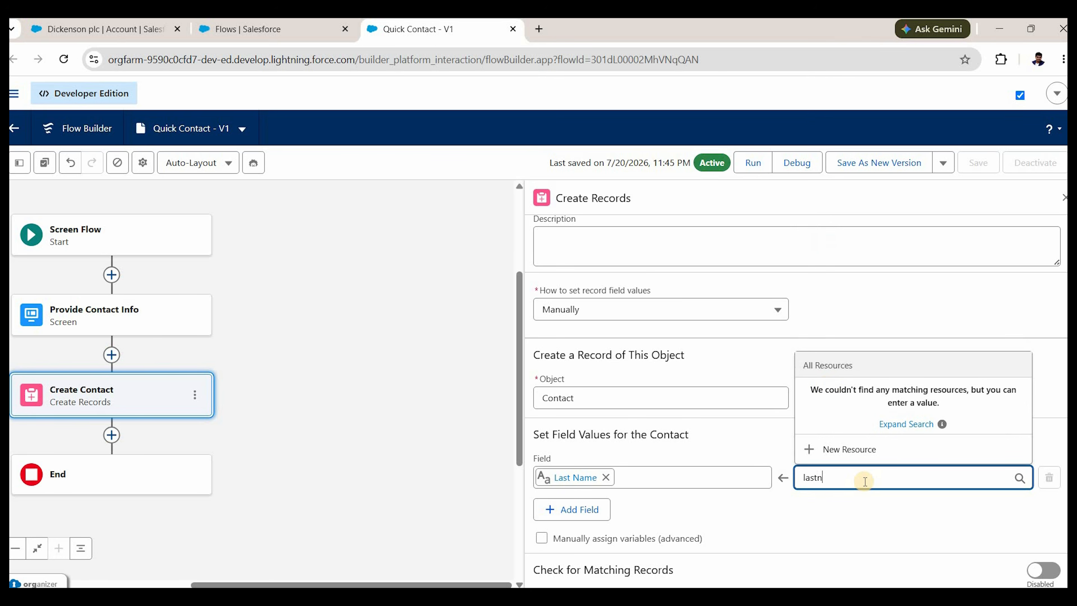
key(BackSpace)
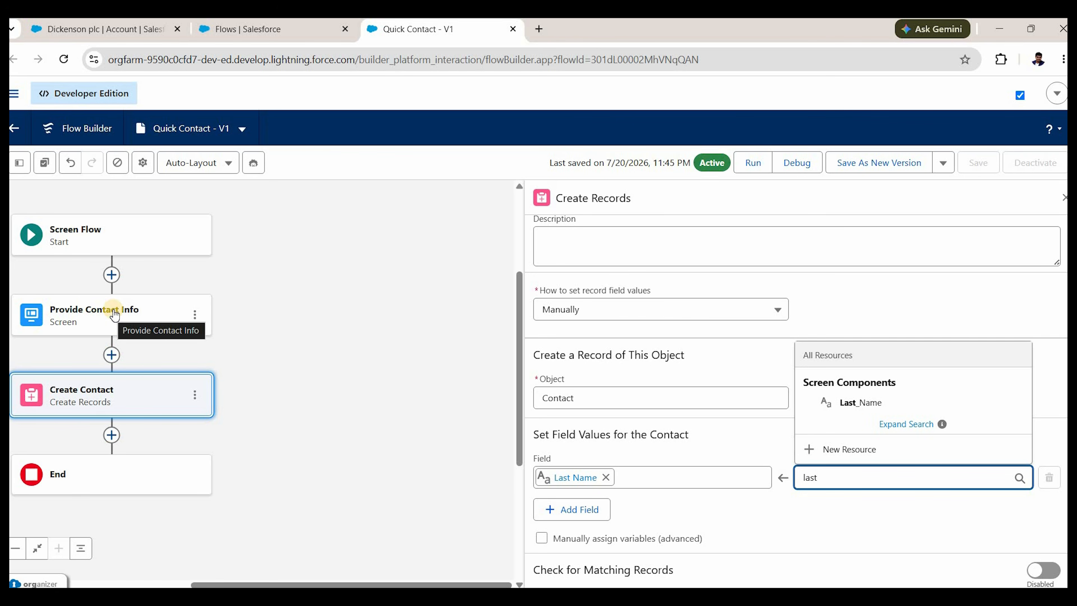
click(108, 318)
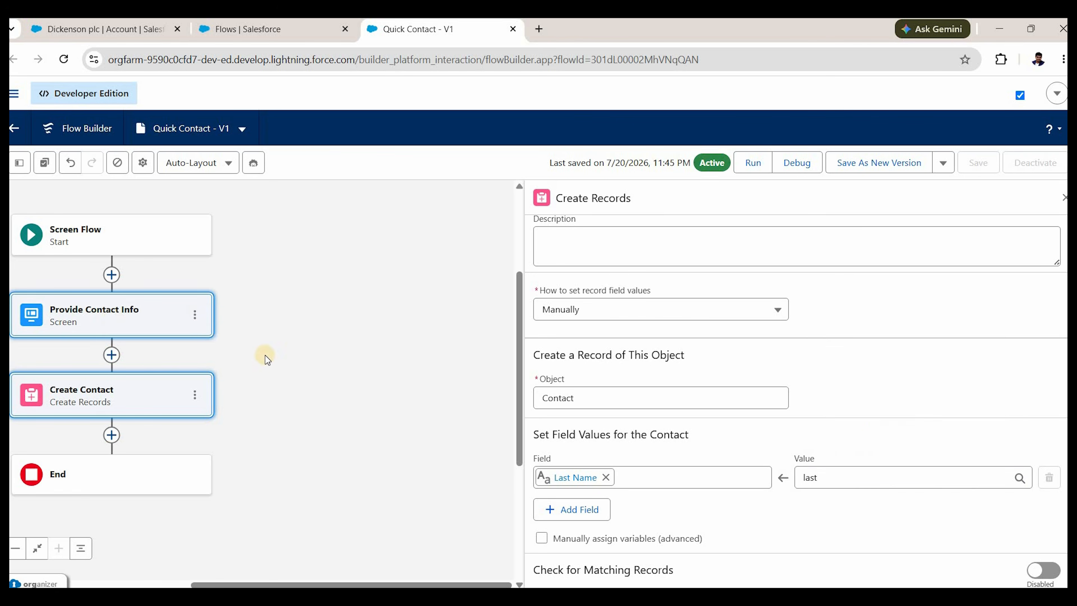
Check the API names of the Last Name, Email and Phone inputs on Provide Contact Info.
click(284, 406)
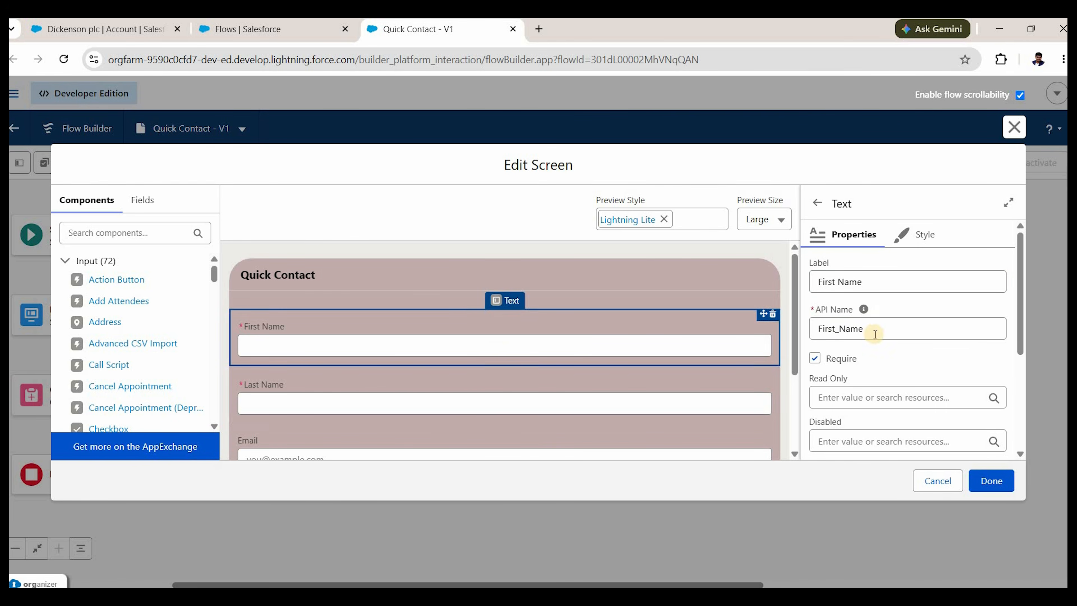
scroll(794, 344, down, 3)
drag(793, 343, 794, 358)
click(738, 329)
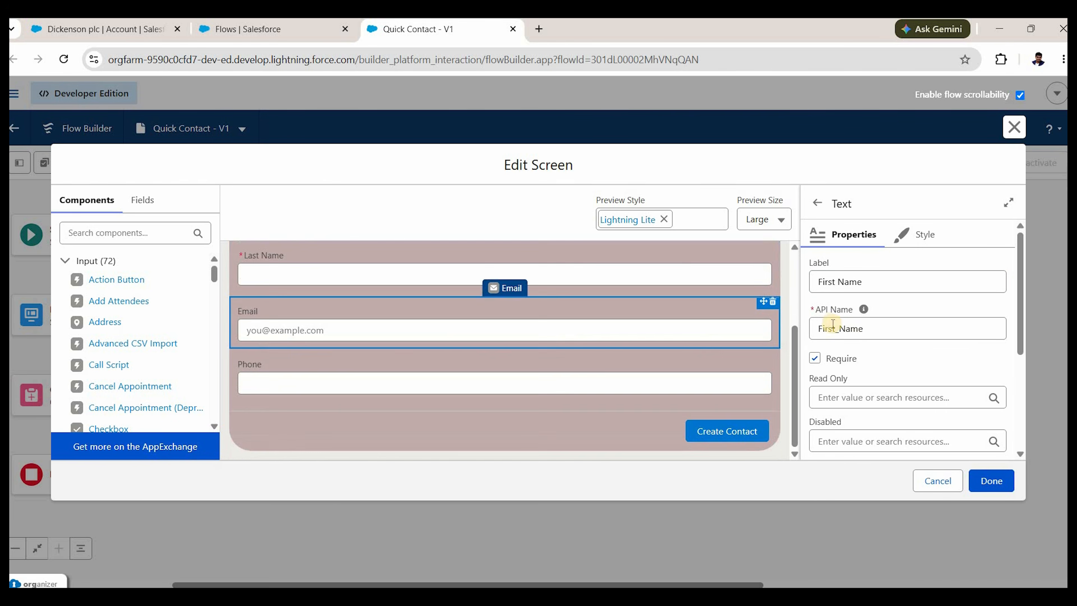
click(545, 384)
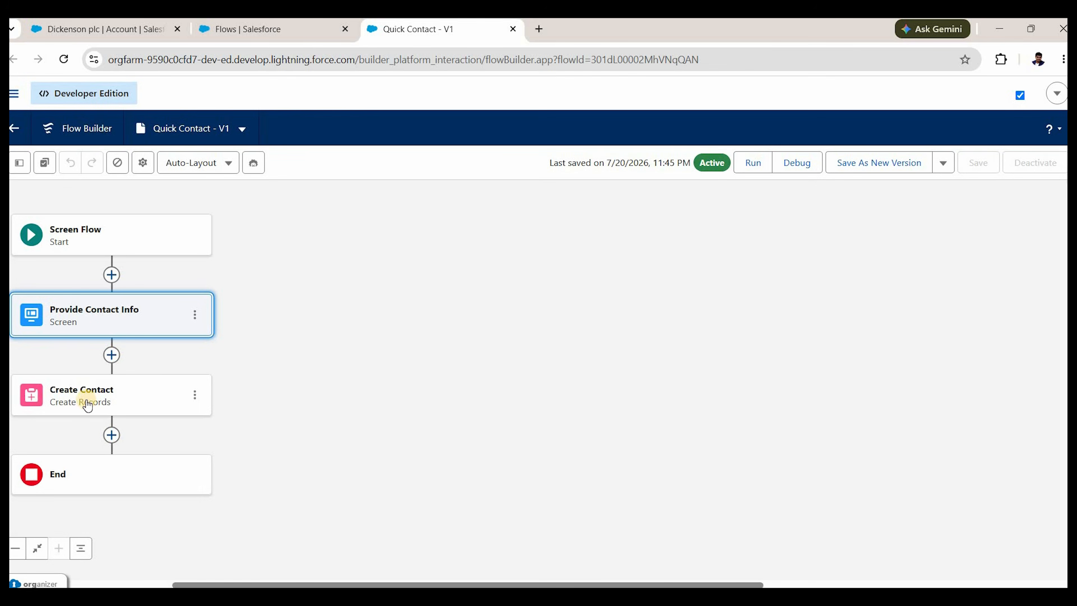
Map Create Contact's Last Name and First Name to the screen's Last Name and First Name inputs.
click(87, 405)
scroll(832, 471, down, 1)
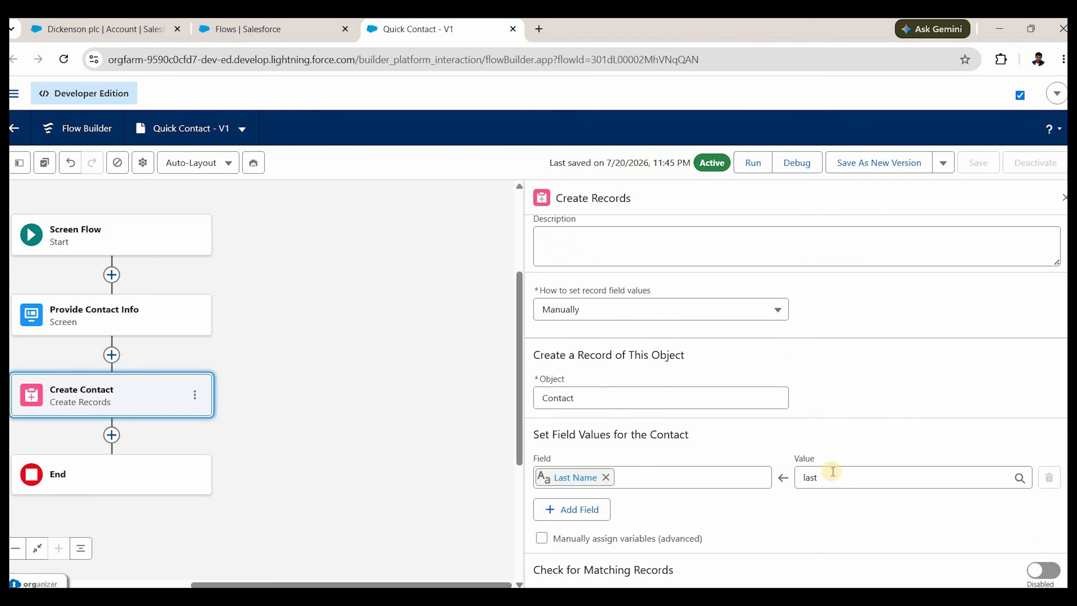
click(833, 471)
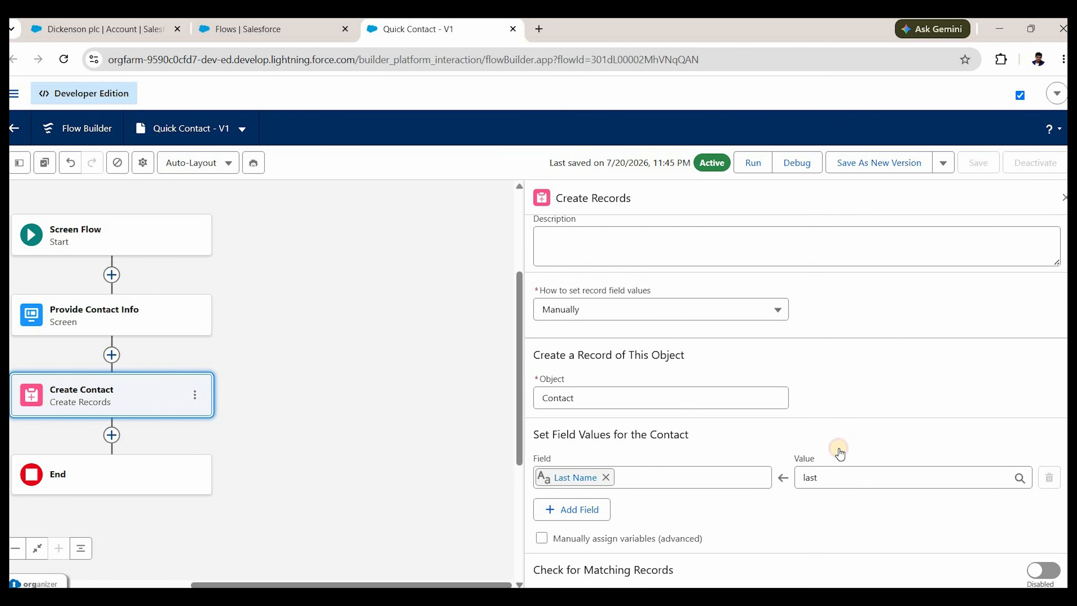
click(588, 511)
click(584, 510)
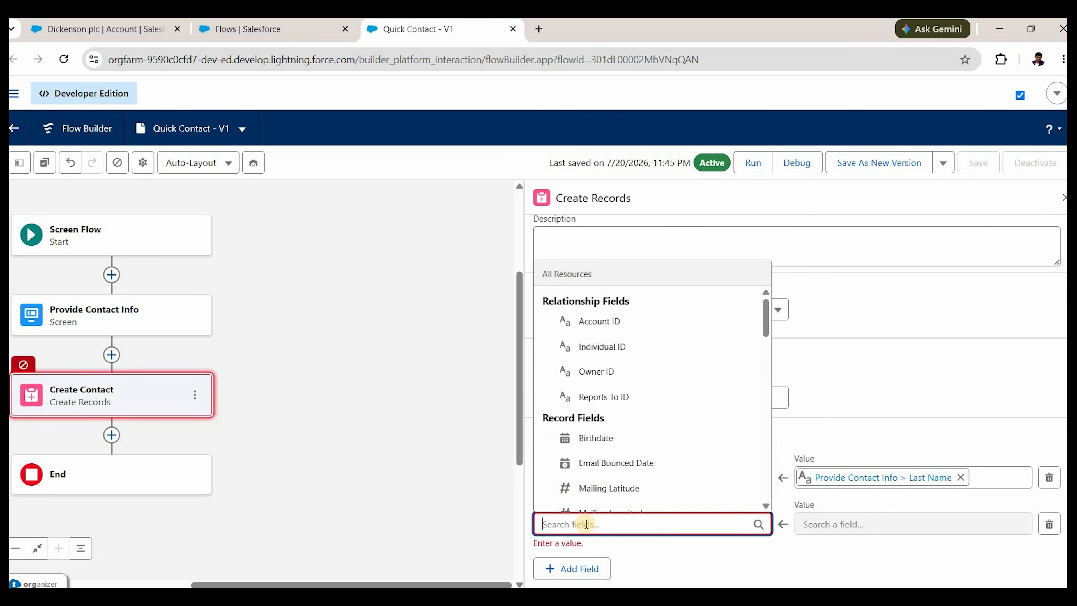
text(first)
key(Down)
key(Return)
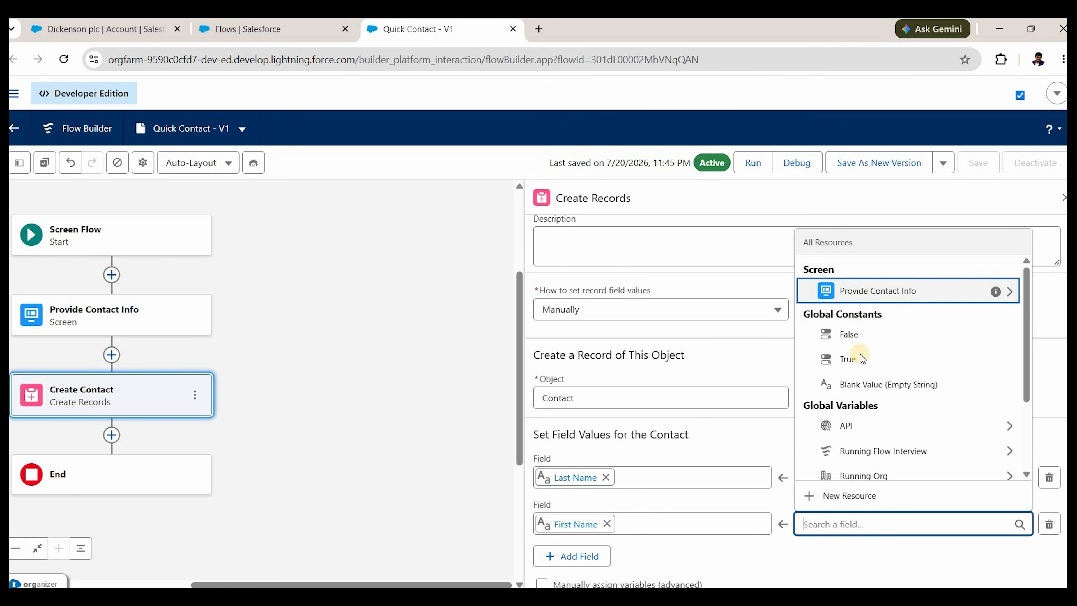
key(Return)
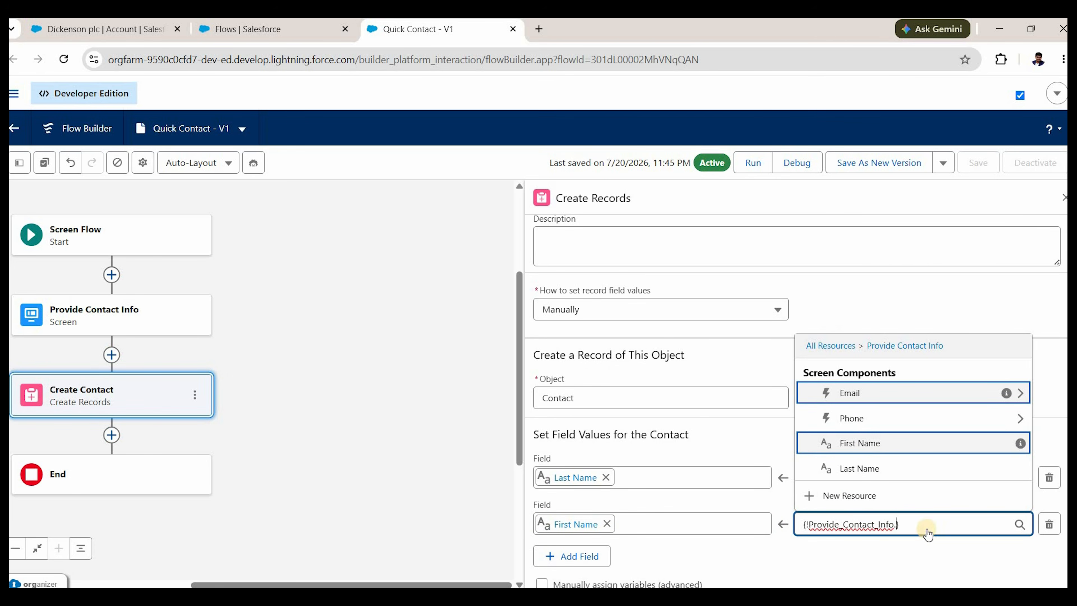
key(Return)
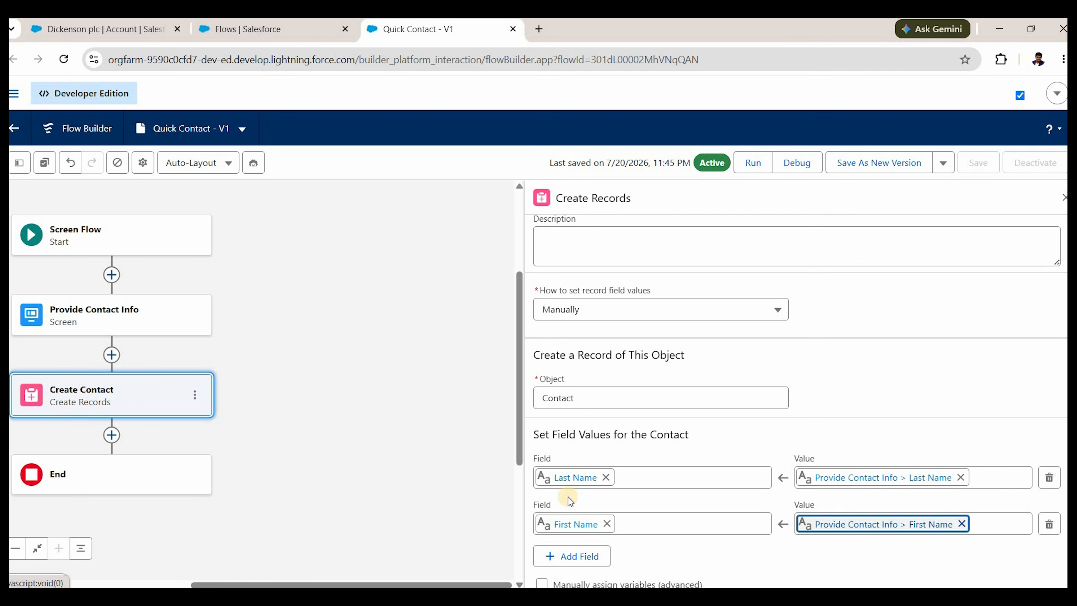
Add an Email field mapped to the screen's Email input value.
scroll(568, 511, down, 1)
click(594, 509)
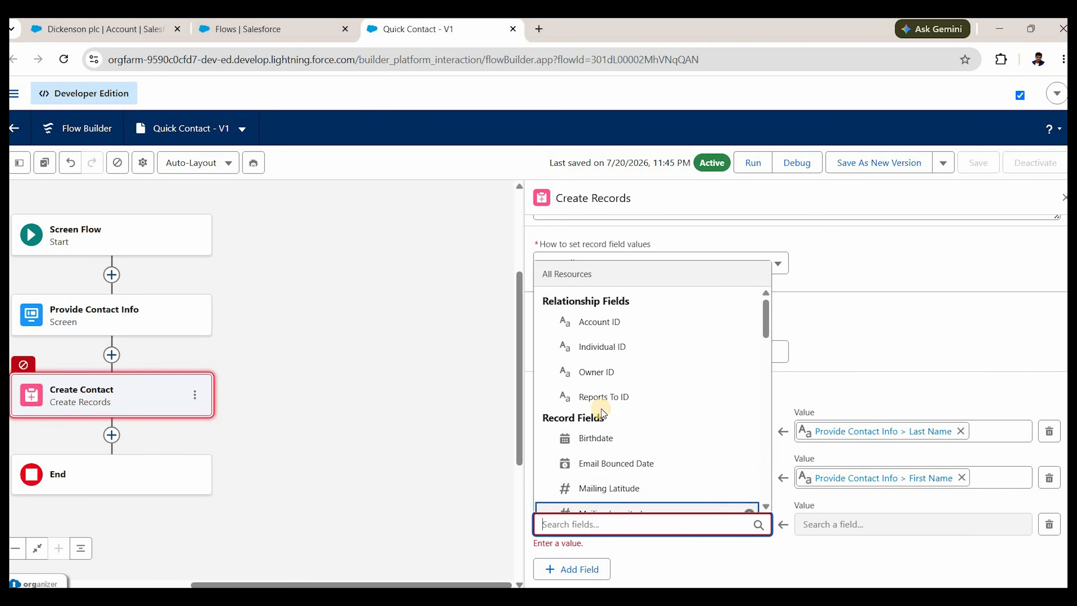
text(email)
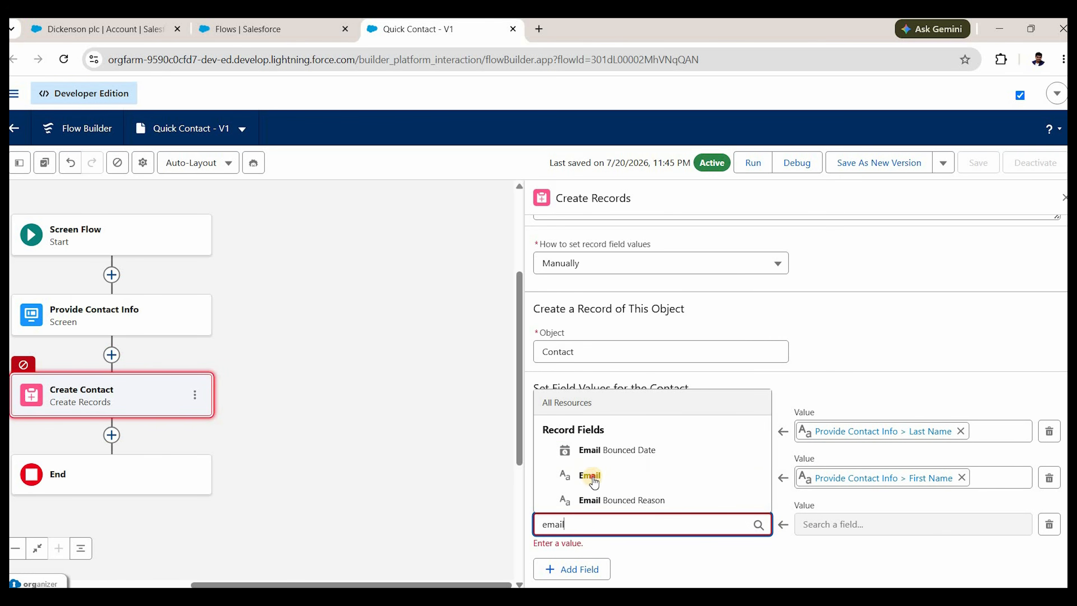
click(564, 482)
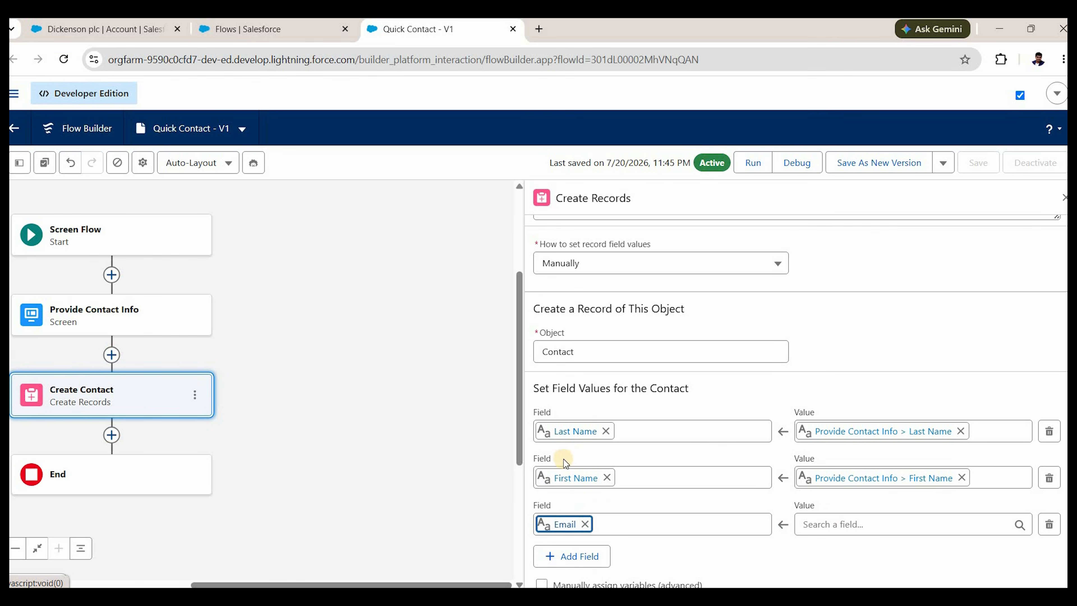
click(844, 525)
text(email)
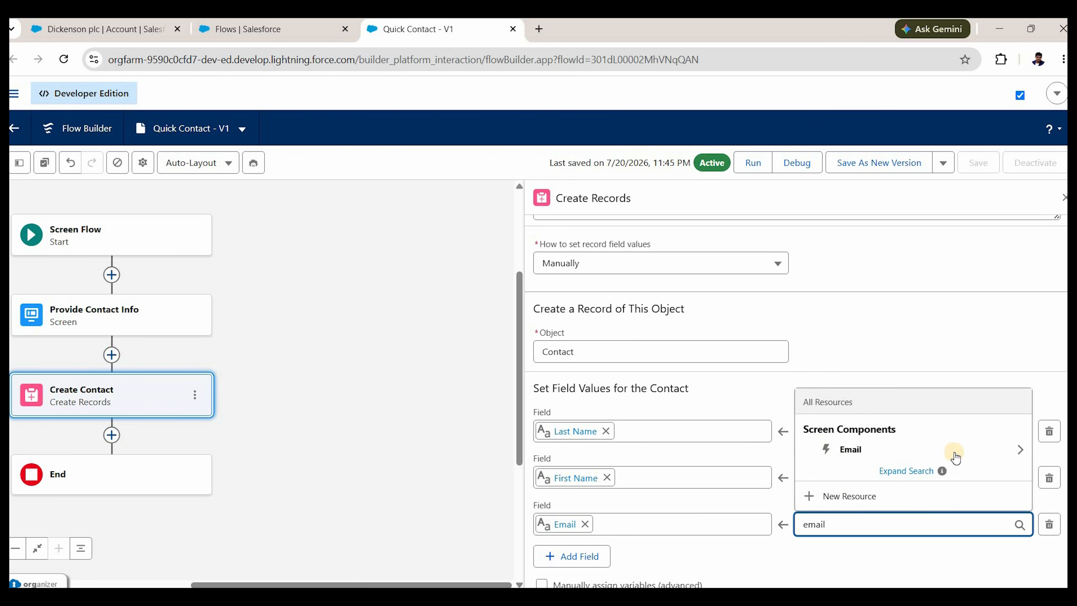
click(882, 449)
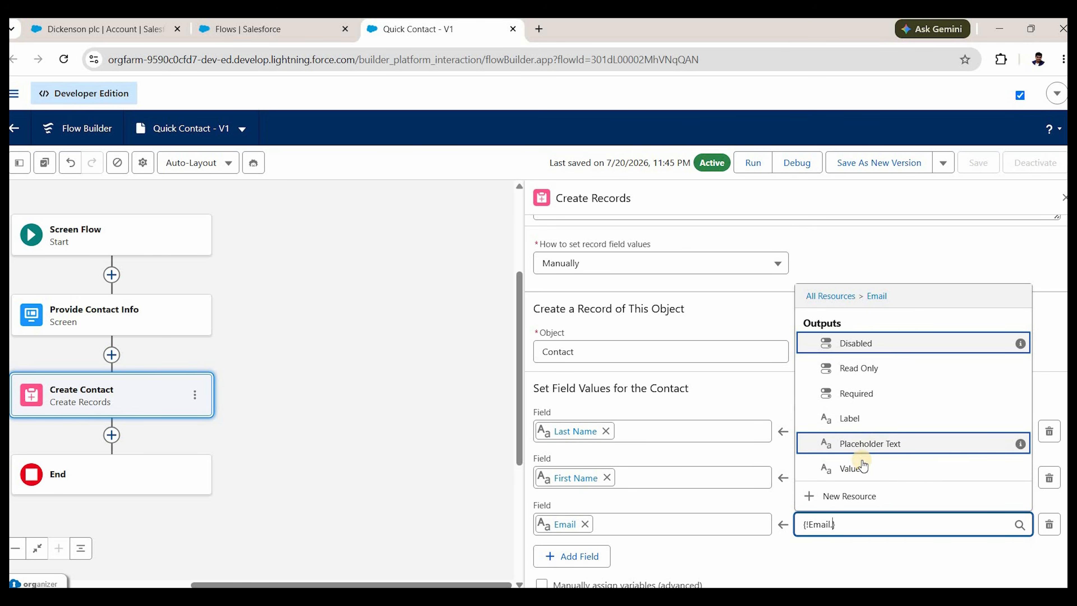
key(Return)
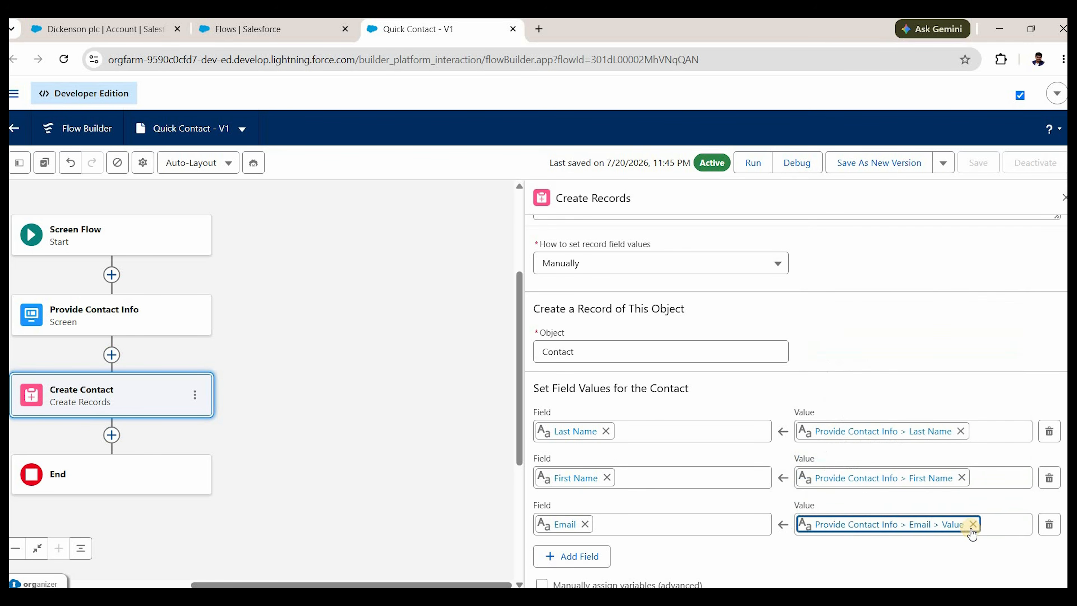
Add a Mobile Phone field mapped to Provide Contact Info > Phone > Value.
scroll(590, 512, down, 1)
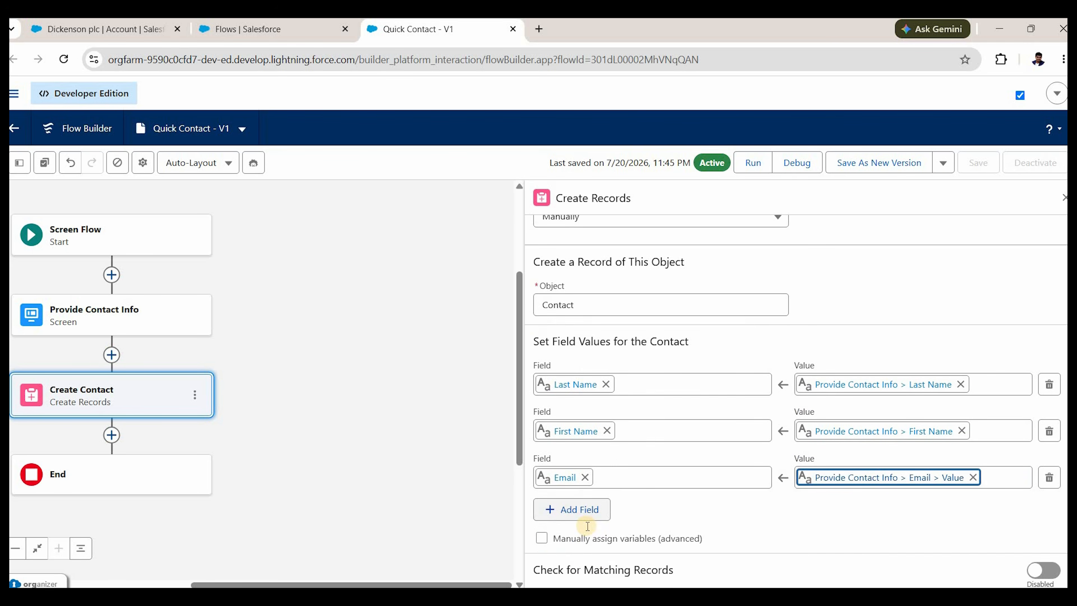
click(590, 512)
text(phone)
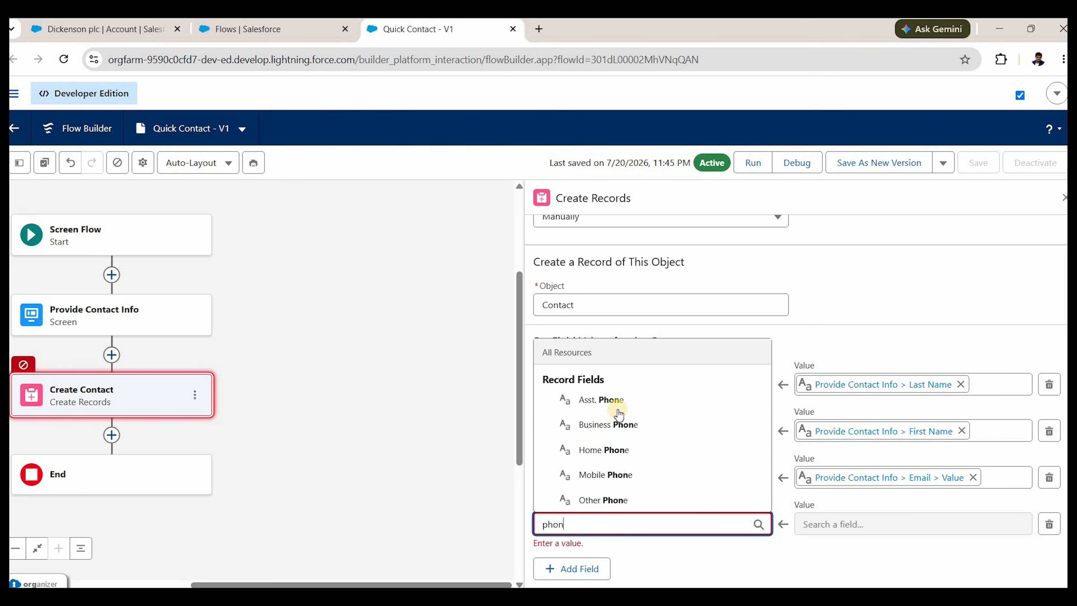
click(603, 475)
click(819, 524)
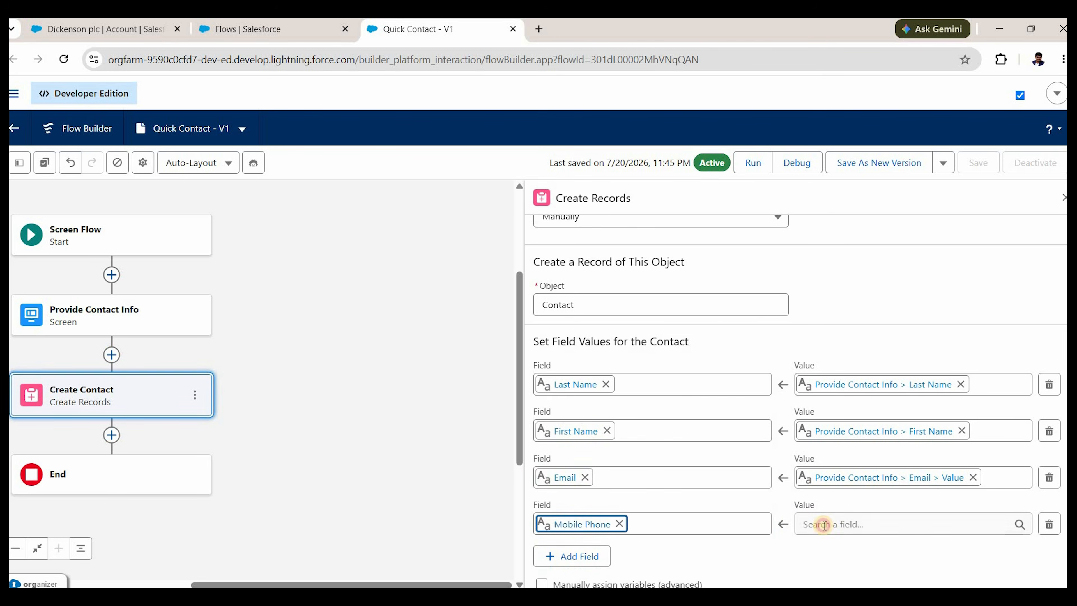
scroll(863, 416, down, 3)
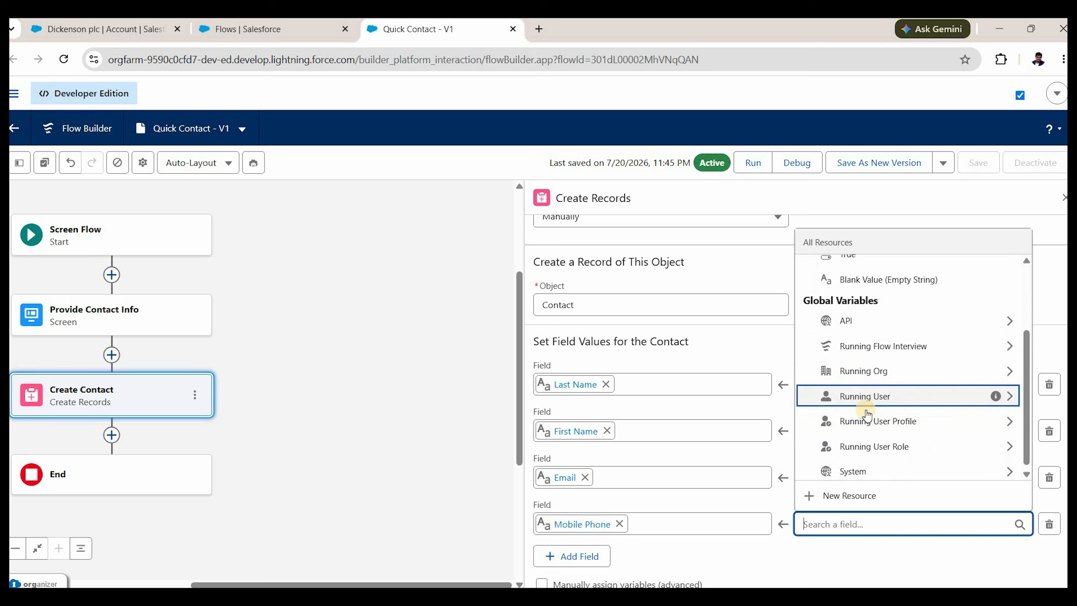
scroll(865, 407, up, 3)
key(Return)
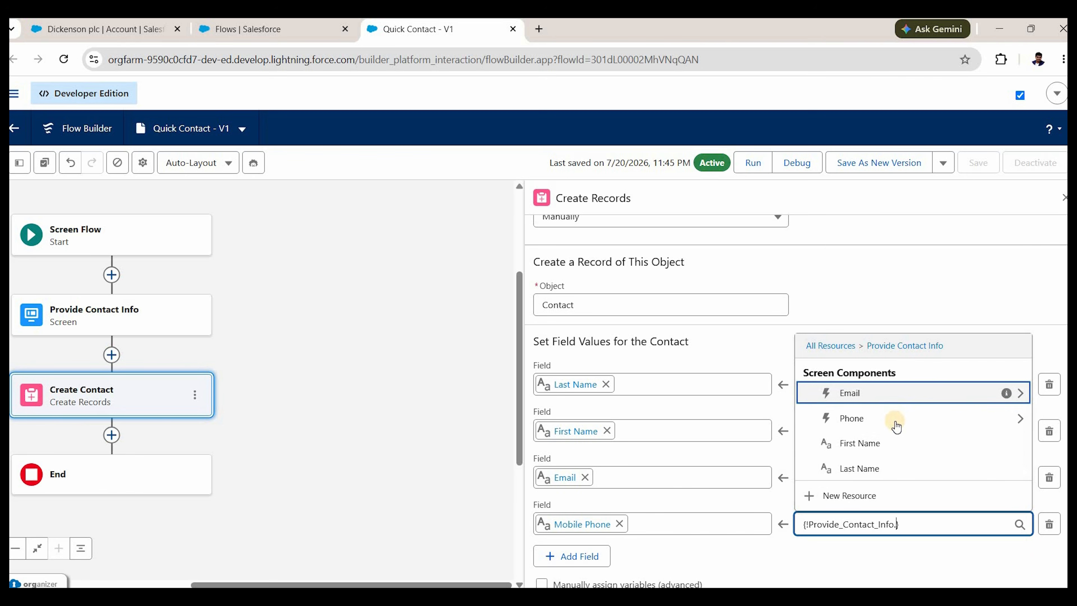
click(885, 418)
scroll(878, 421, down, 1)
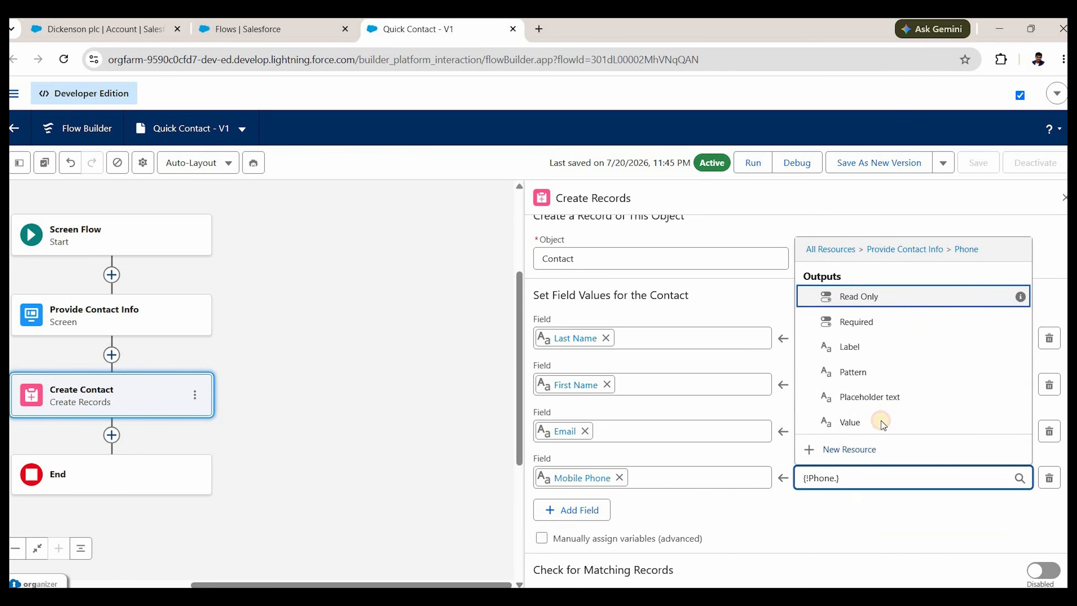
click(872, 515)
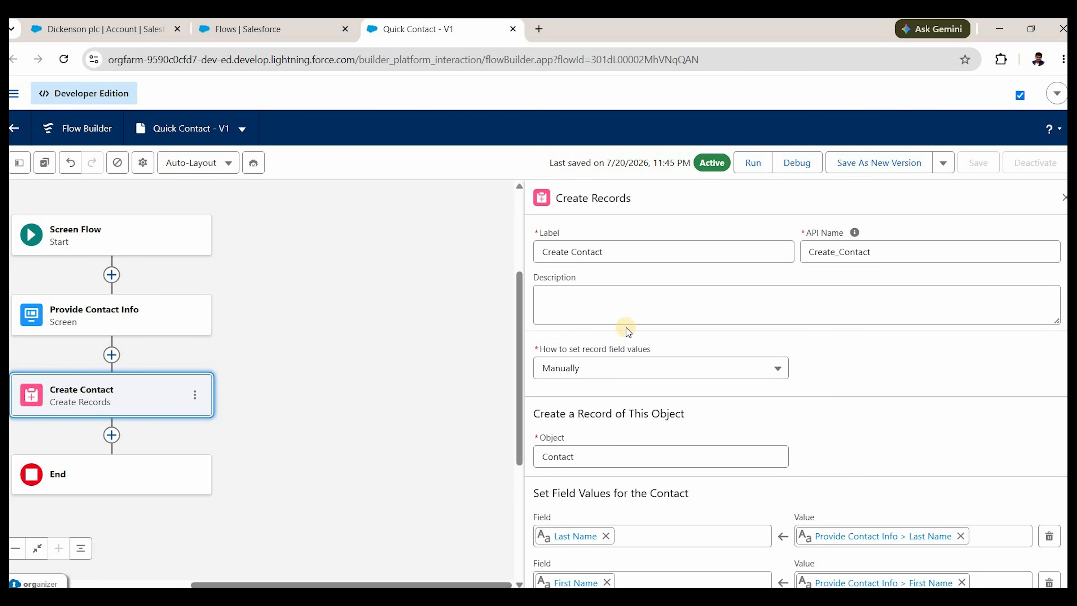
Save Quick Contact as new version V2, activate it, and reload the Dickenson plc account page.
click(890, 162)
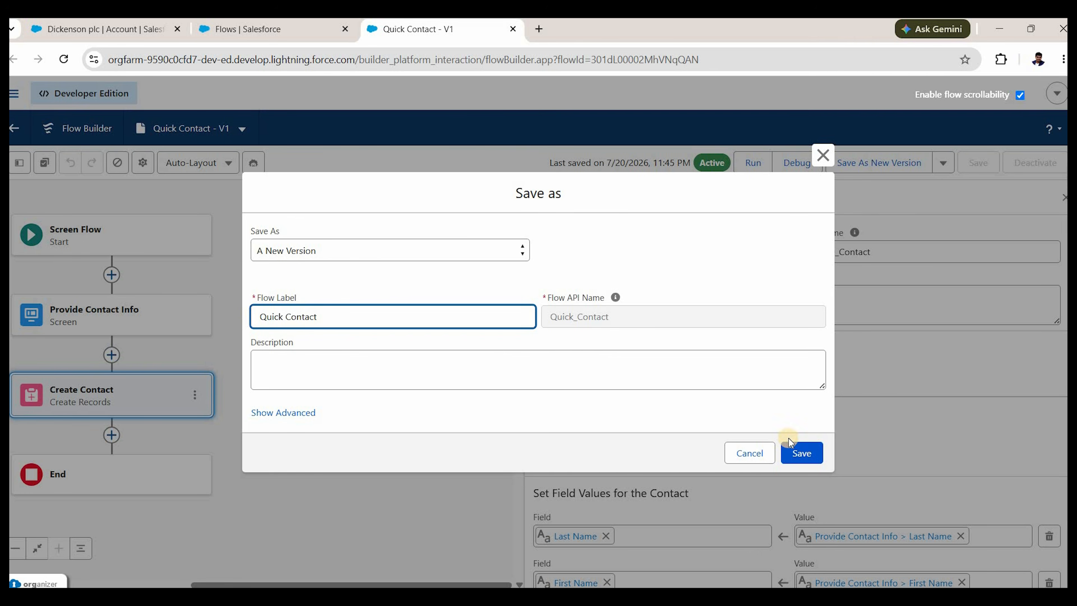
click(798, 453)
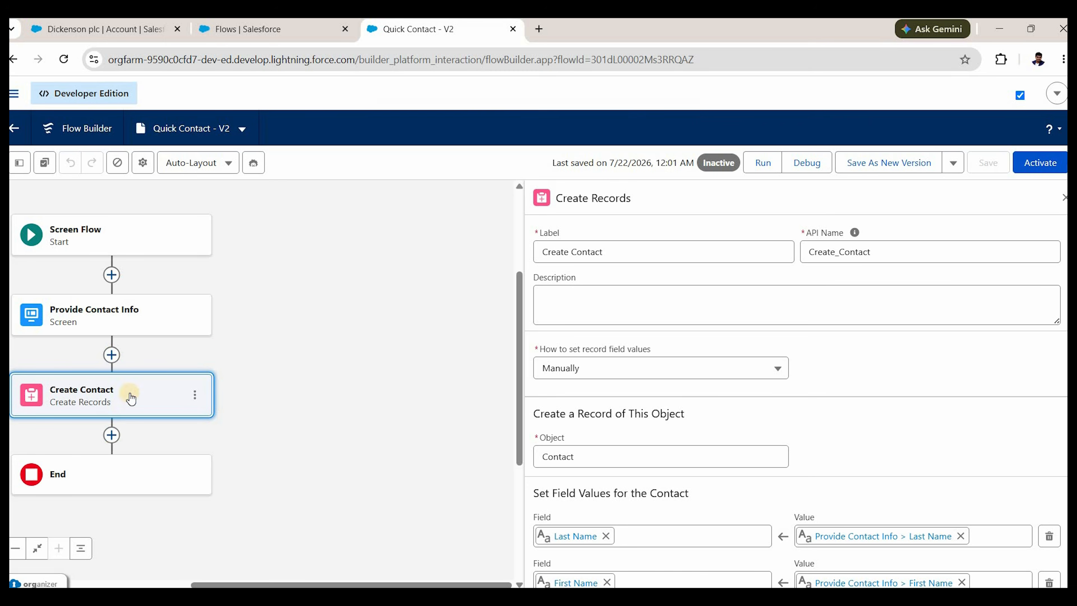
click(1033, 170)
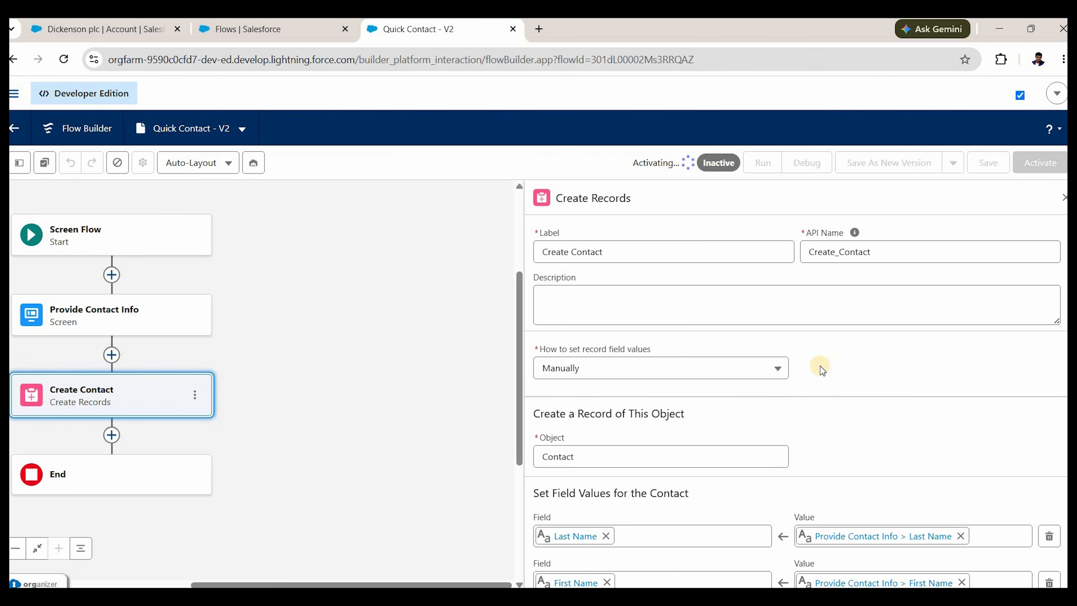
click(69, 29)
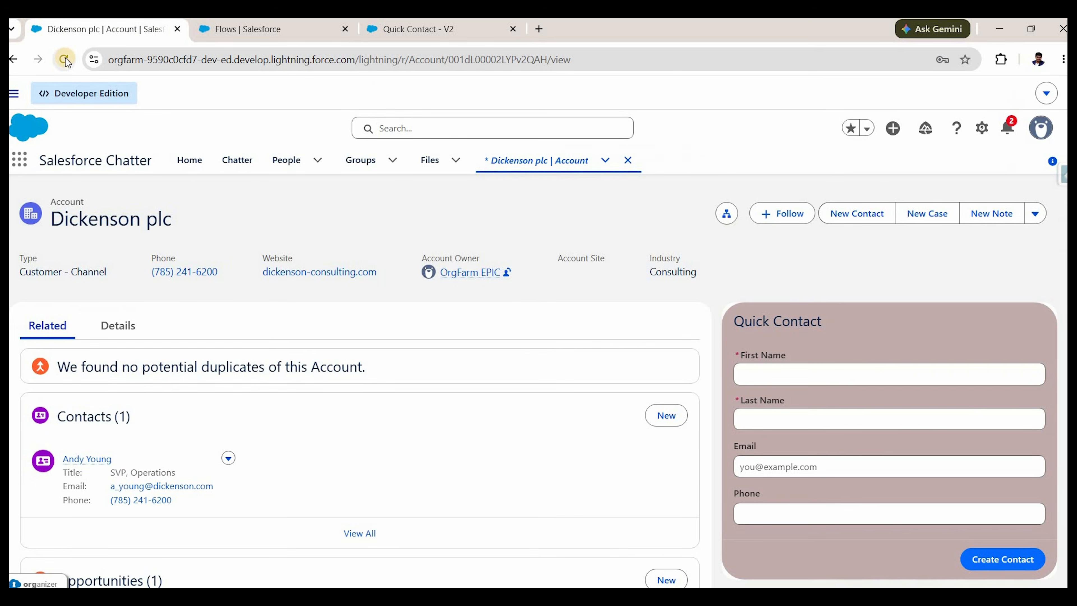
click(65, 60)
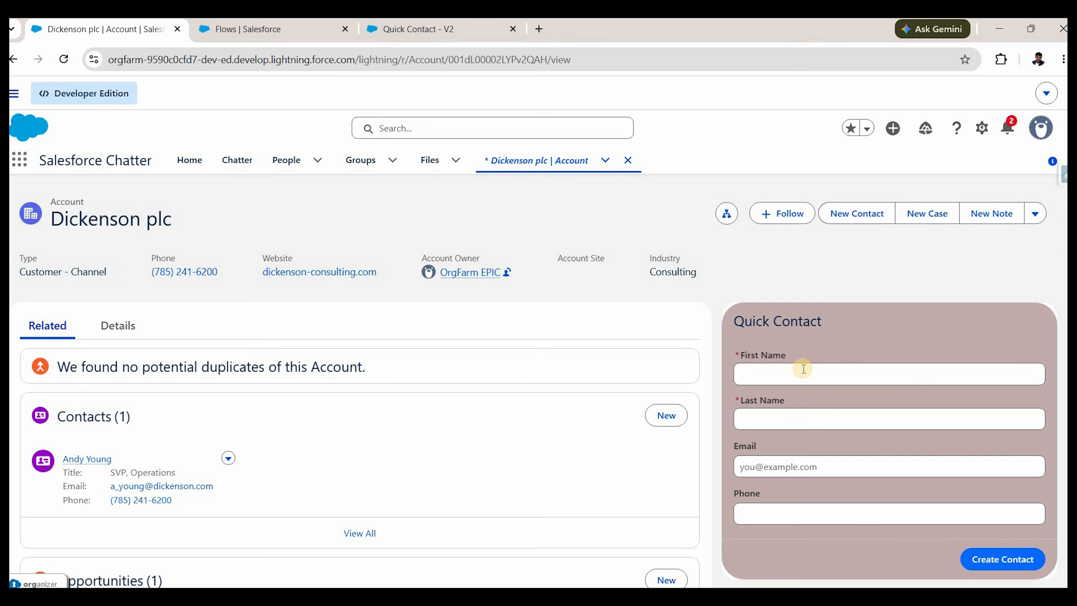
Submit a test contact with last name 'Ln1', an e-mail and a phone number via Quick Contact.
click(803, 369)
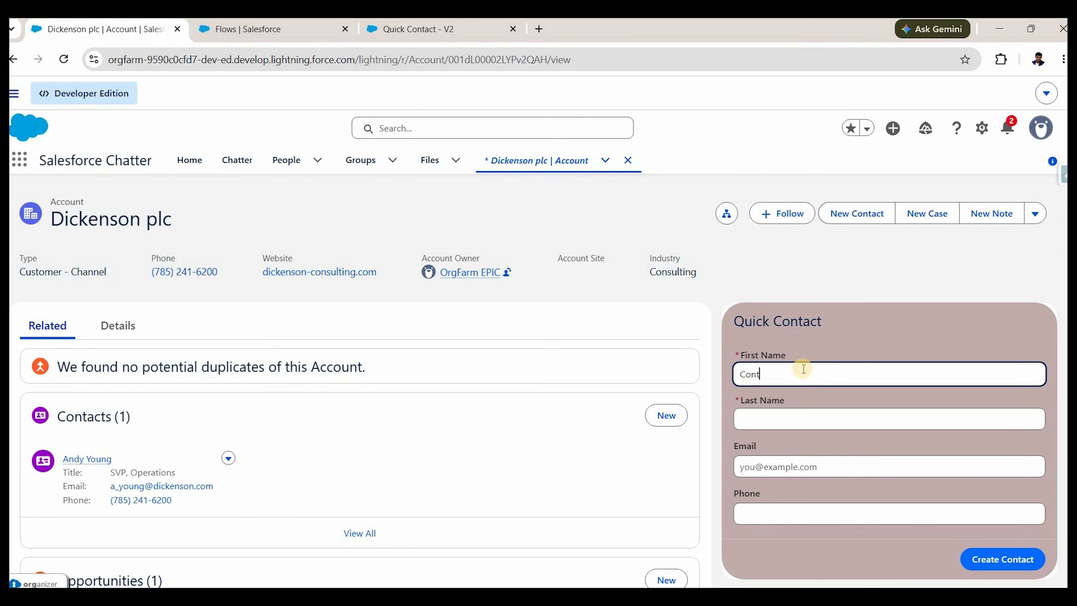
key(Tab)
text(Ln1)
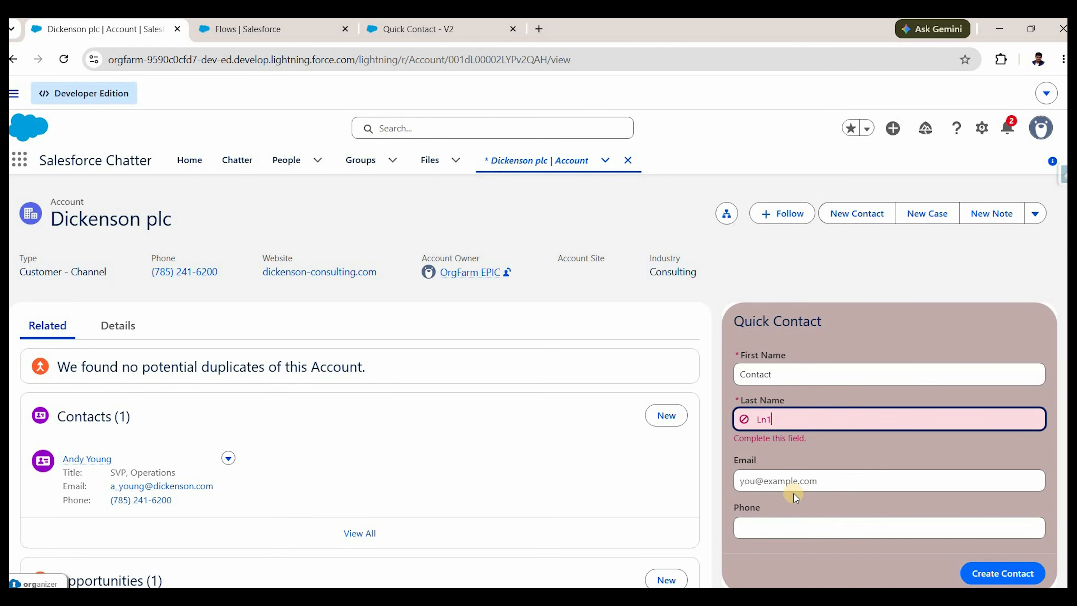
click(803, 477)
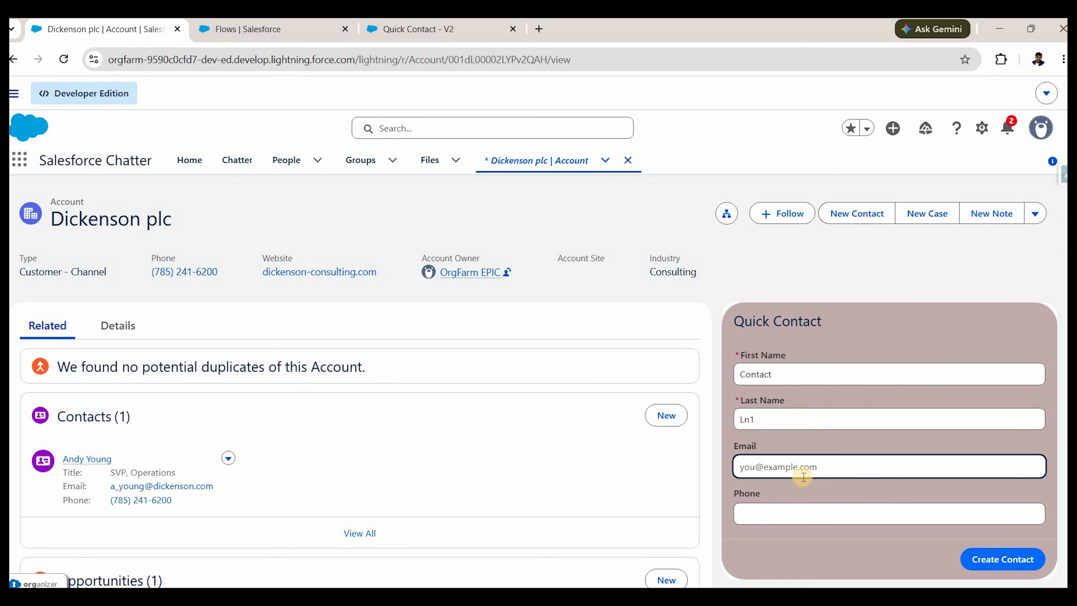
text(abc@def1.com)
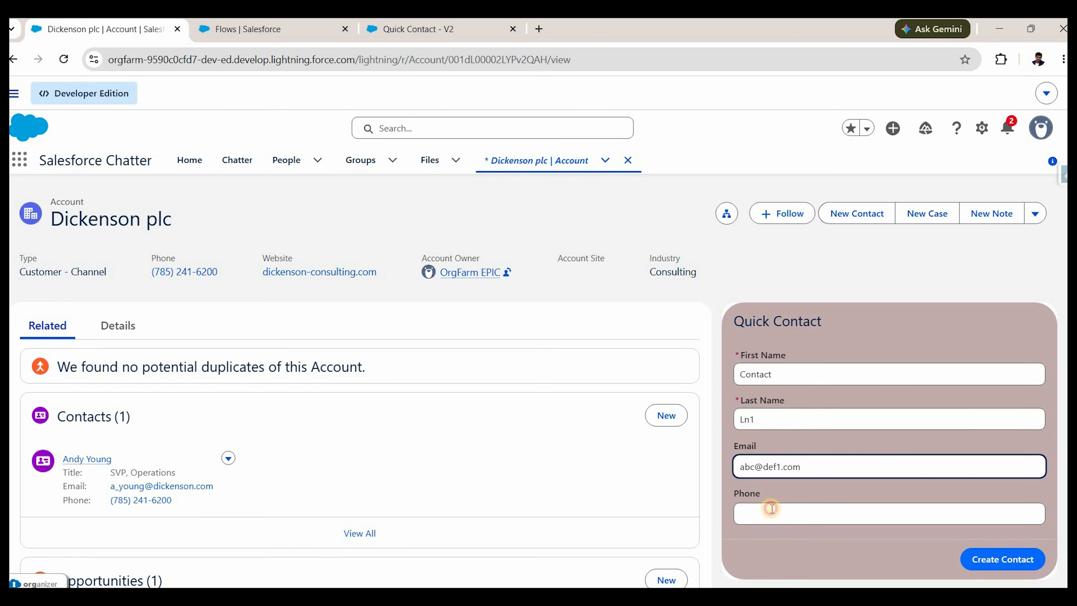
click(772, 509)
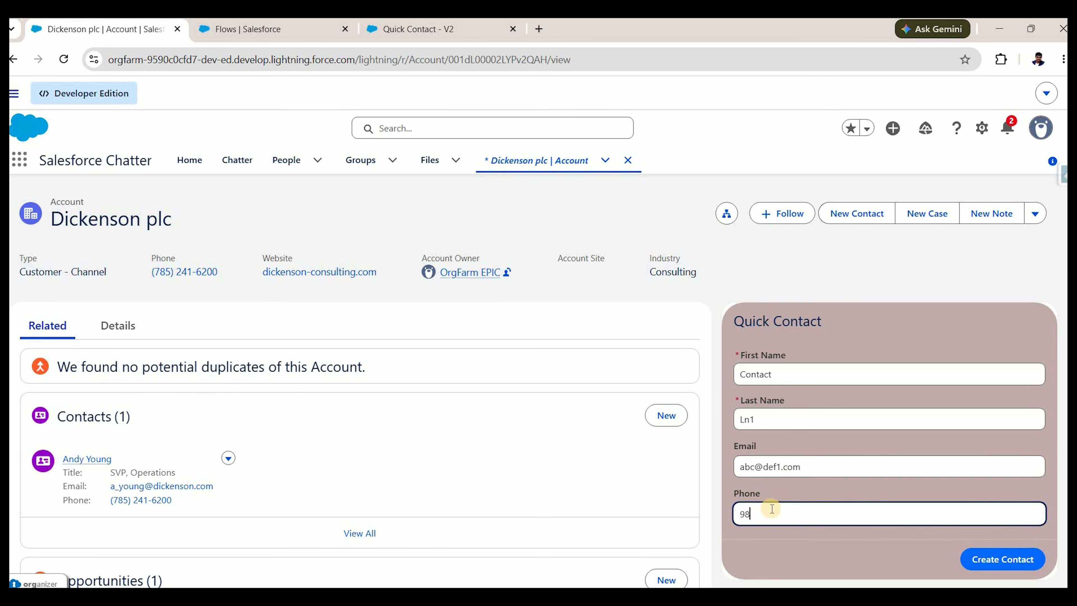
text(9876543210)
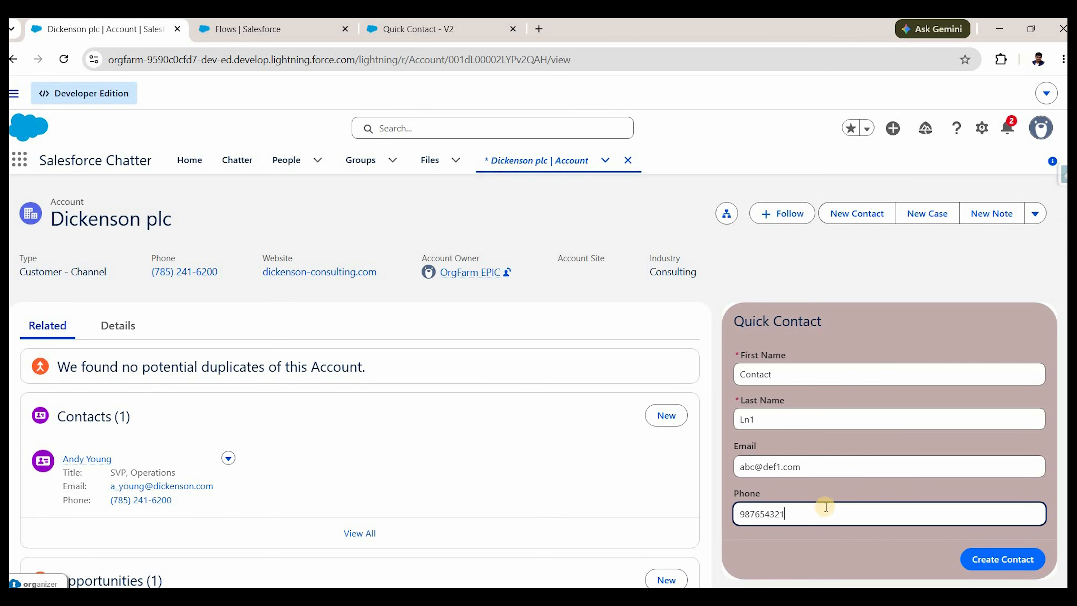
click(1000, 554)
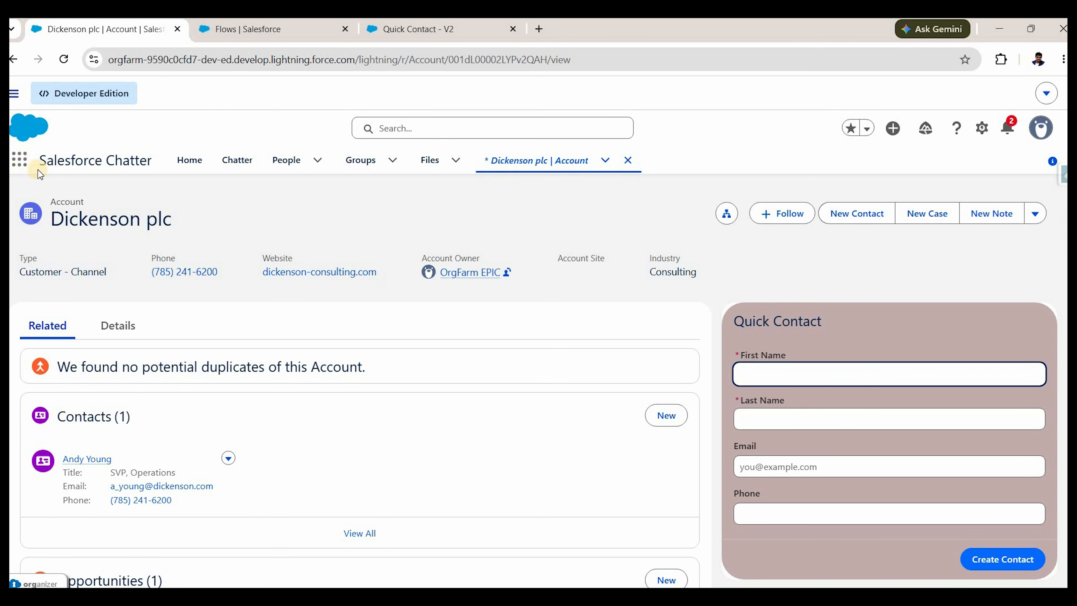
Review Contact Ln1's details from Contacts in a new tab, then return to the account page.
click(19, 159)
text(contacts)
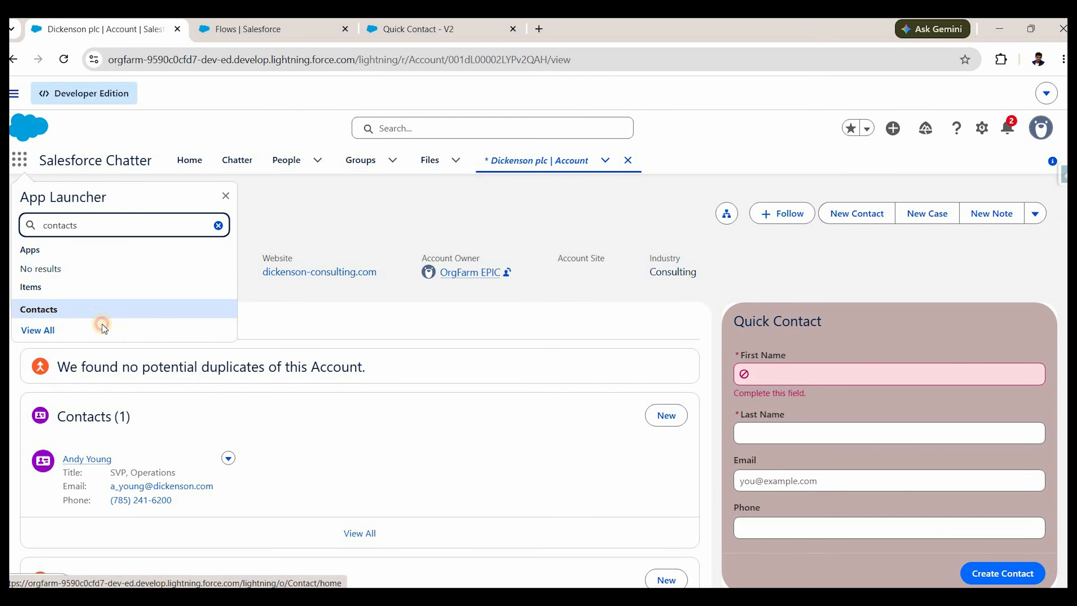
right_click(100, 318)
click(127, 323)
key(ctrl+Tab)
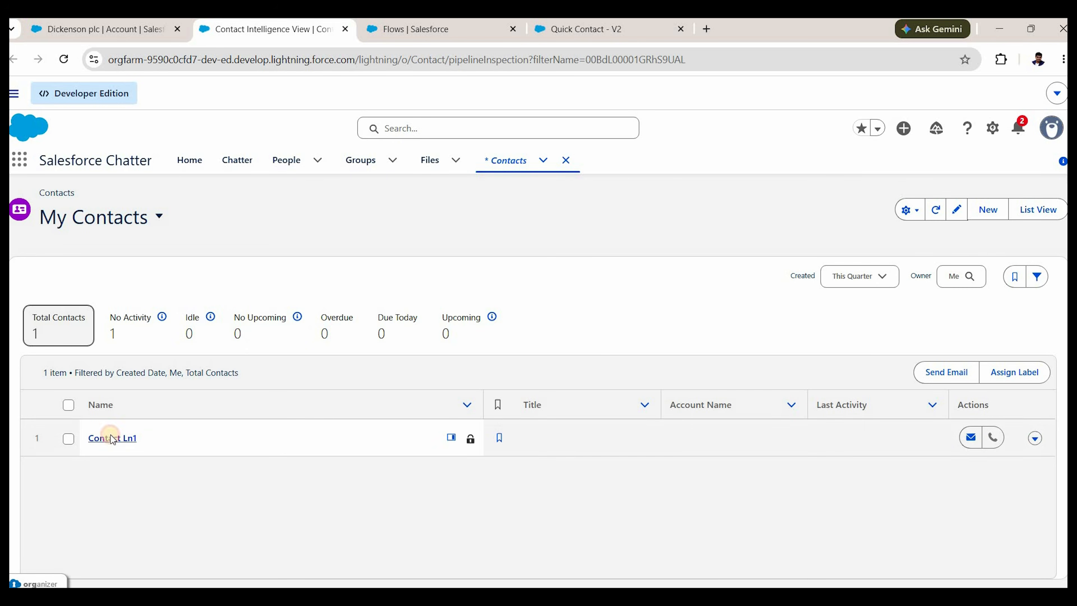
click(124, 437)
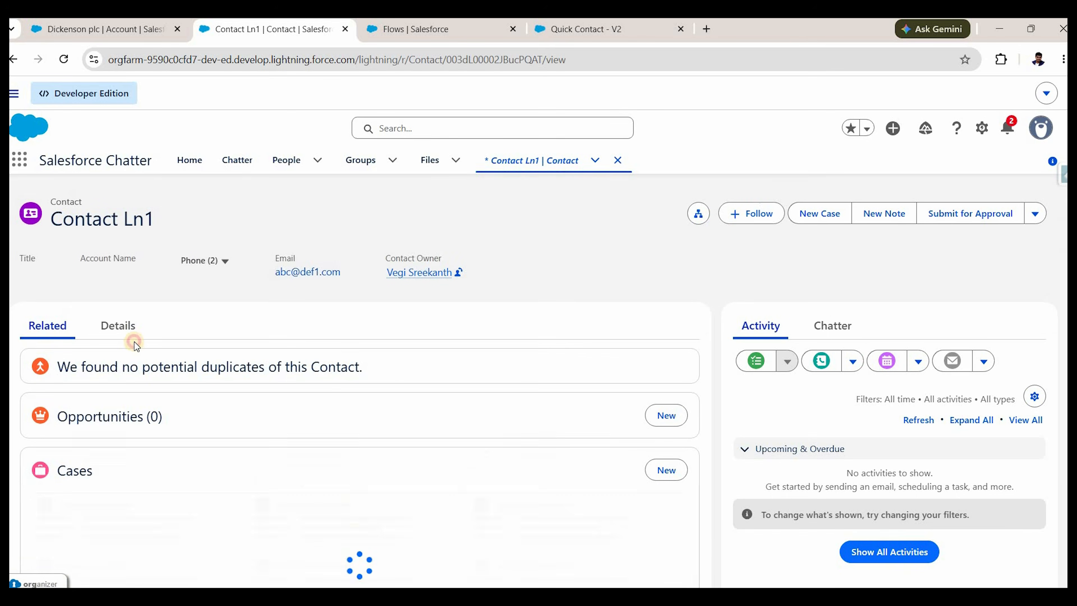
click(123, 327)
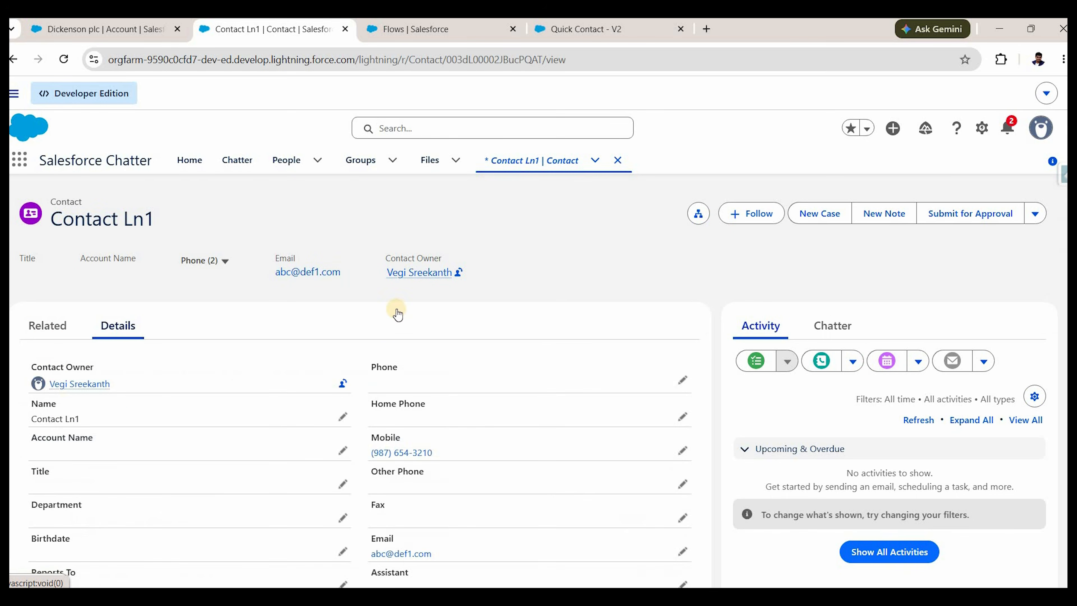
scroll(405, 312, down, 3)
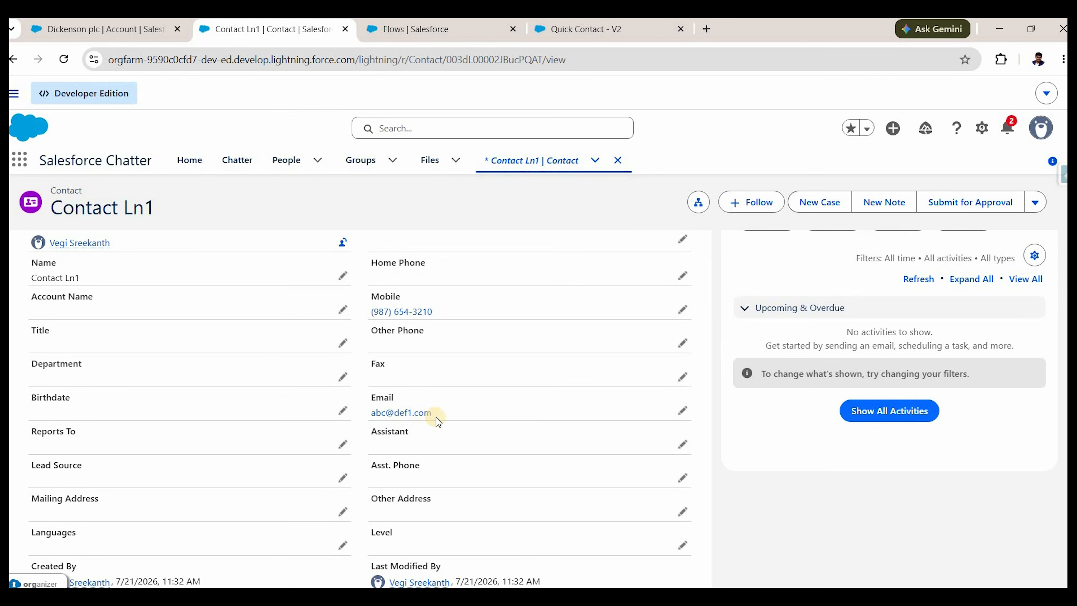
scroll(284, 384, down, 2)
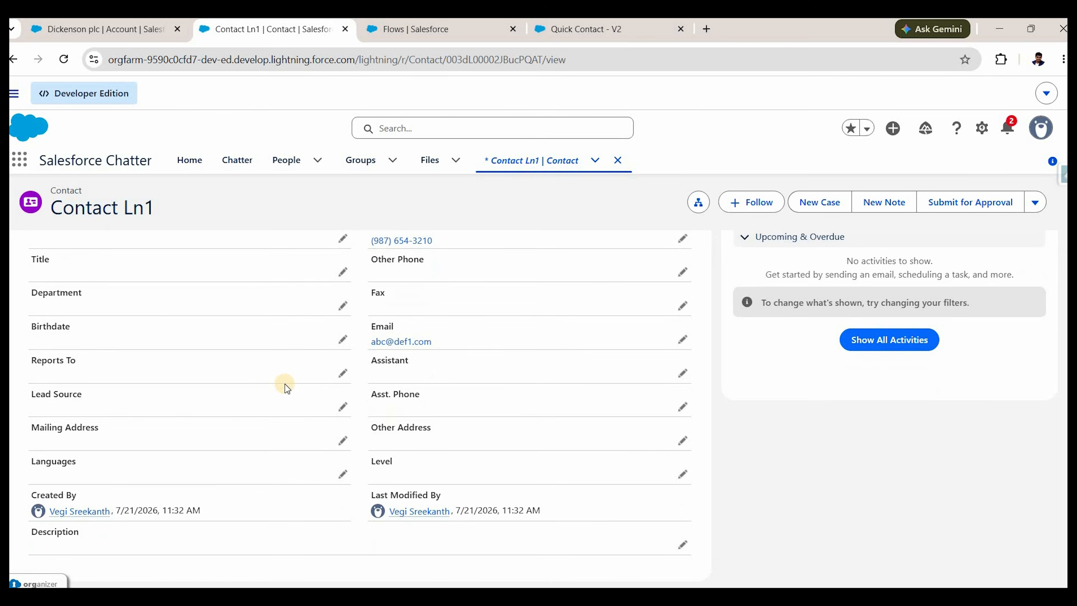
scroll(285, 384, up, 5)
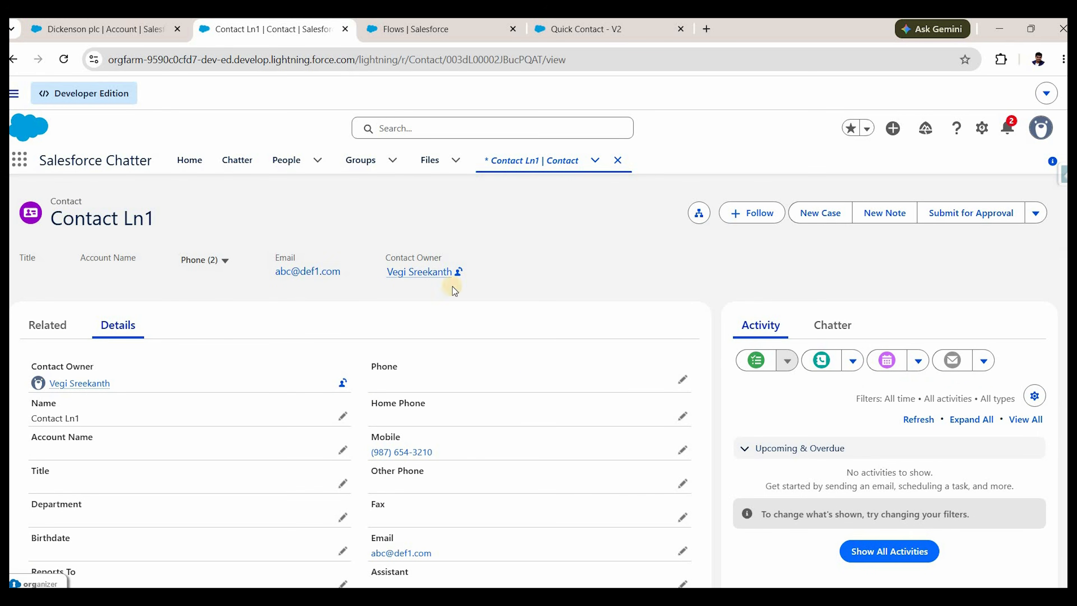
key(ctrl+shift+Tab)
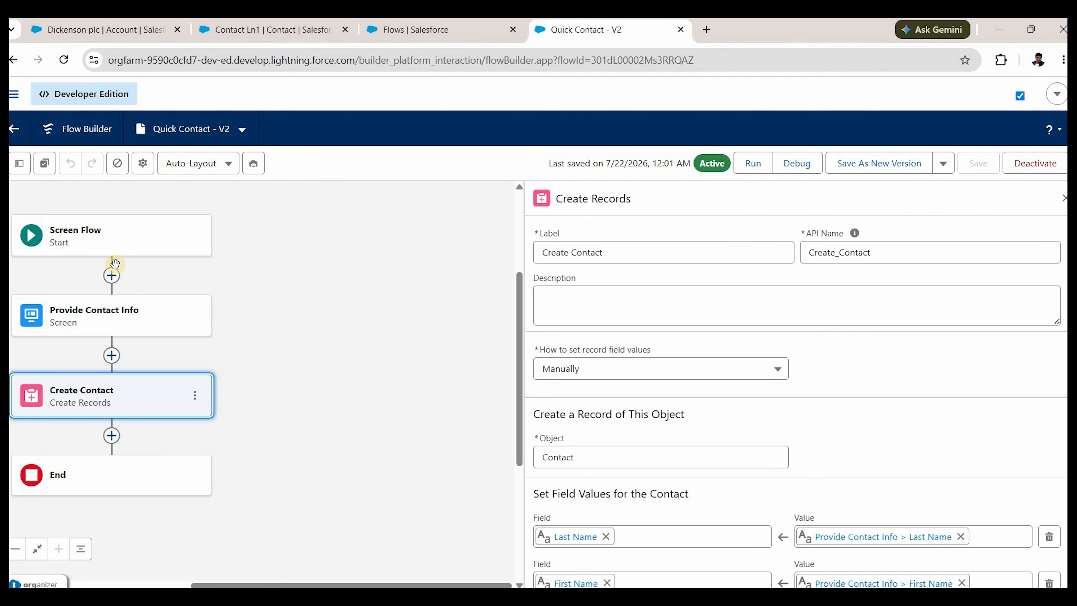
Add an Account ID field row to the Create Contact element and show the Toolbox resources.
click(1064, 198)
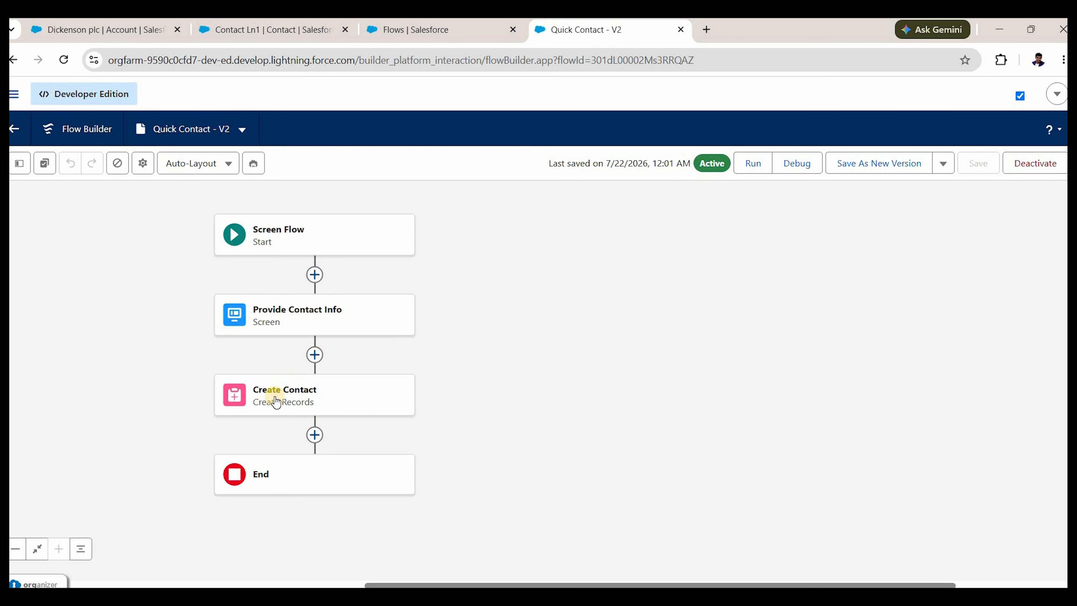
click(332, 399)
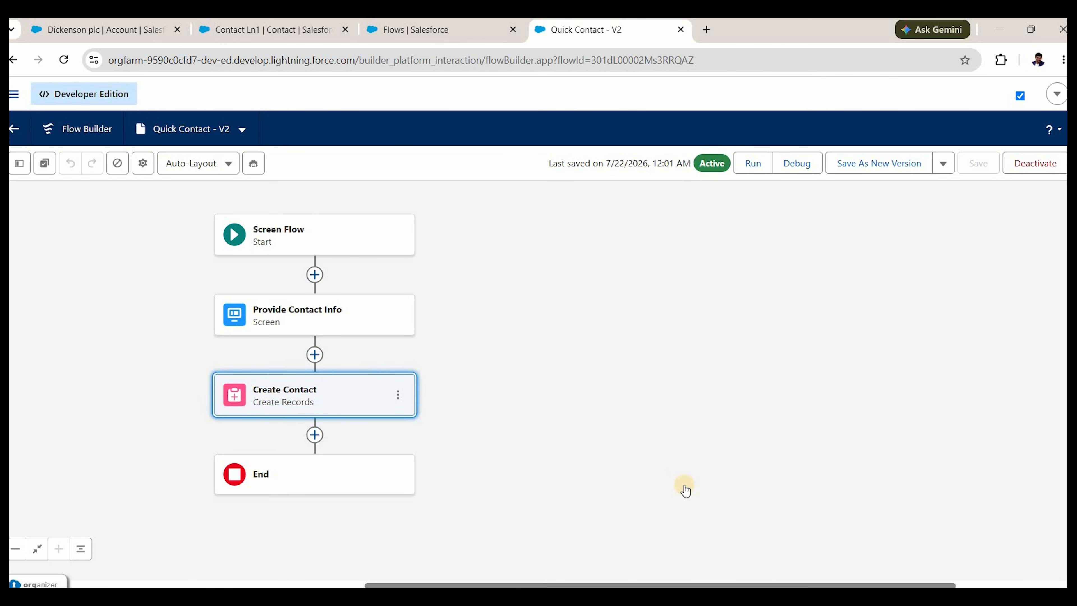
scroll(596, 433, down, 3)
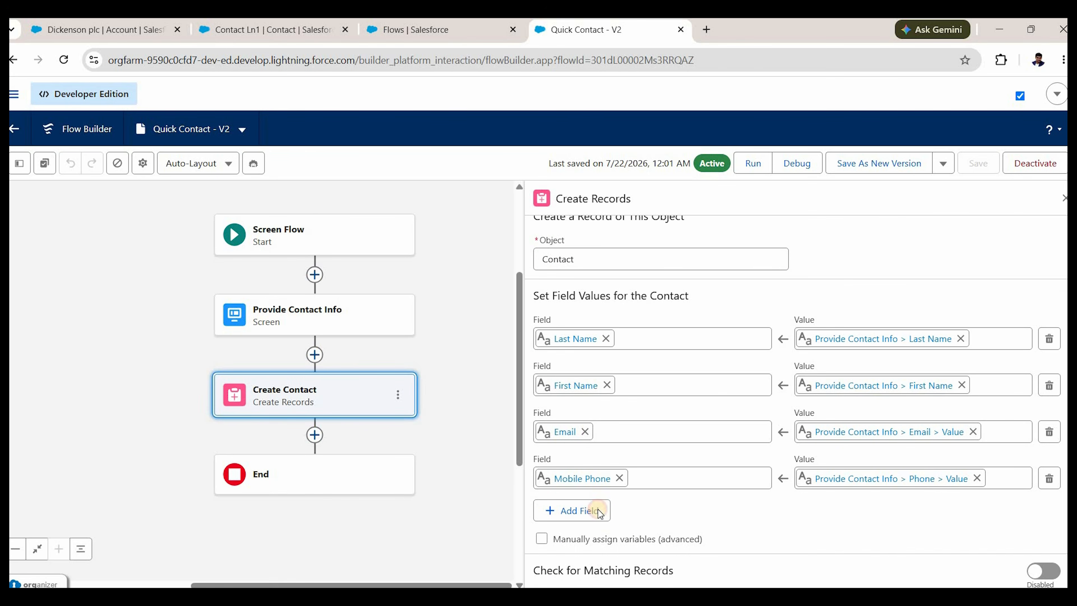
click(609, 516)
text(account)
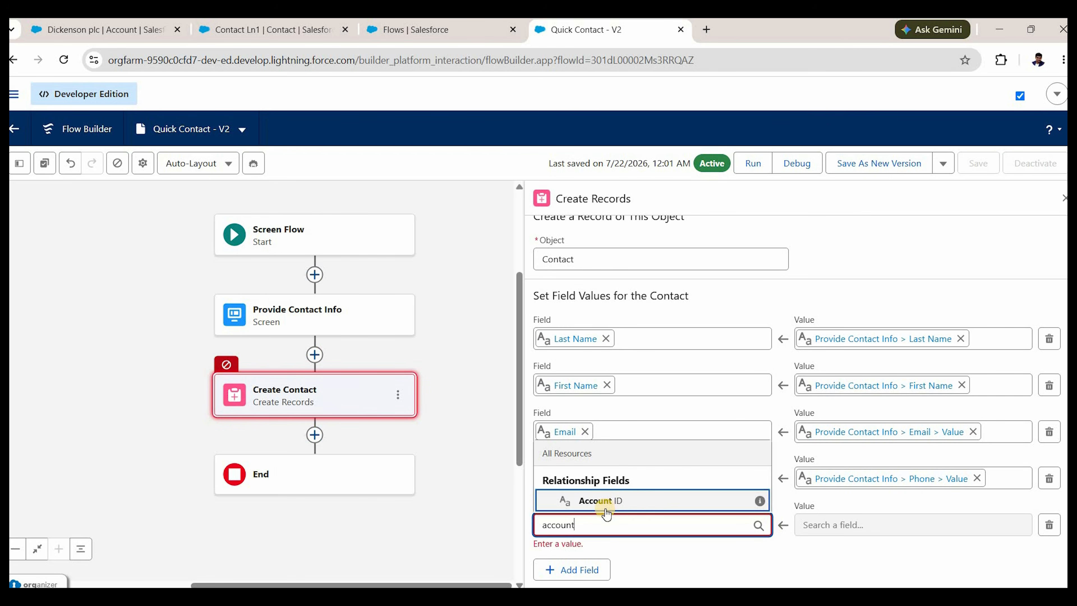
click(620, 501)
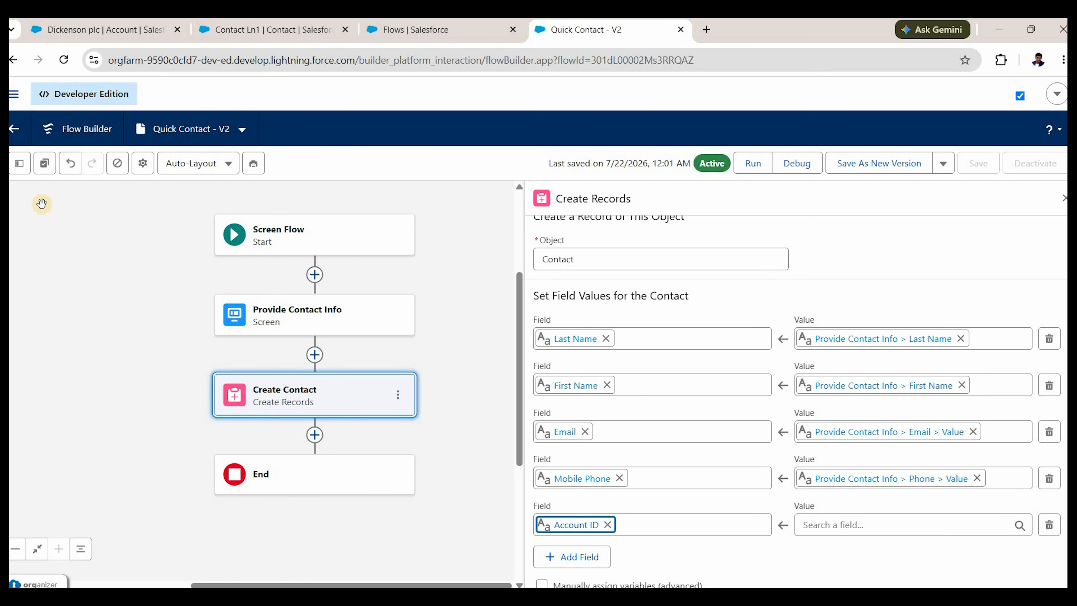
click(20, 164)
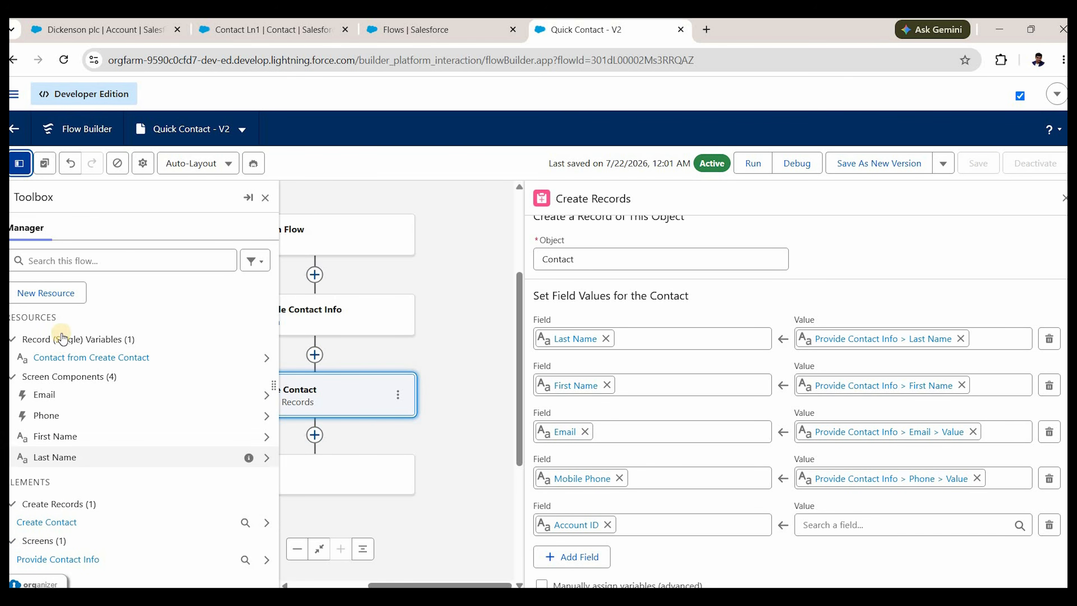
Create a Text variable named accountIdFromDetailPage, marked available for input.
click(58, 292)
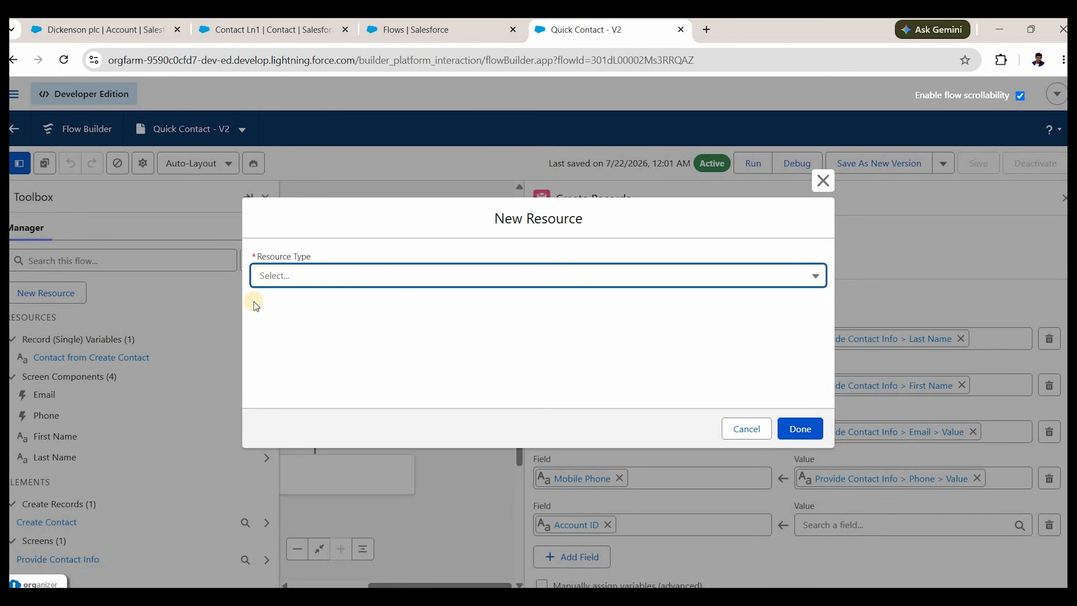
click(321, 276)
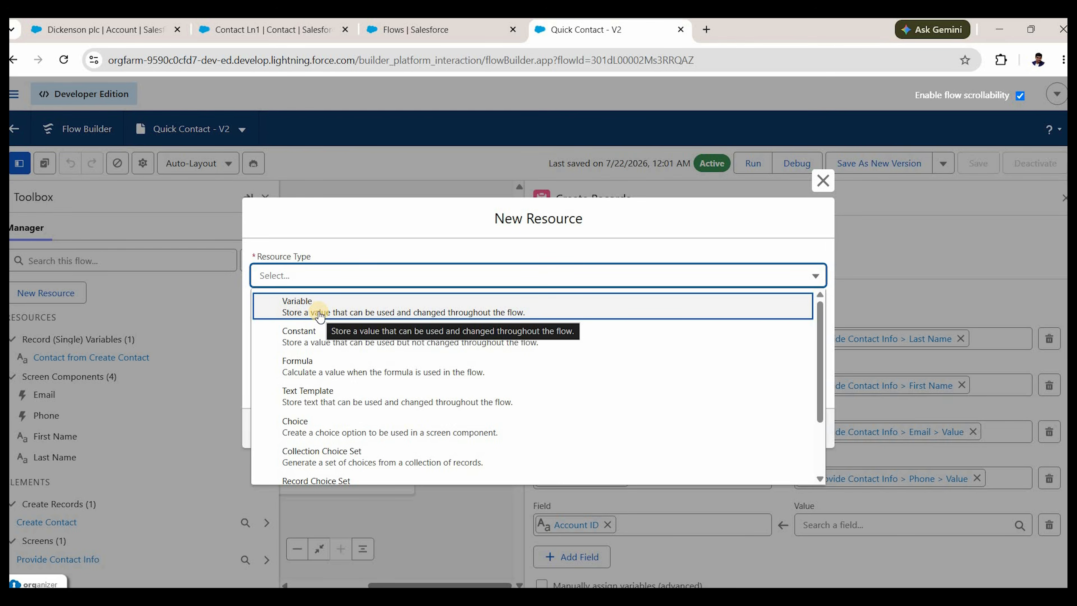
click(296, 307)
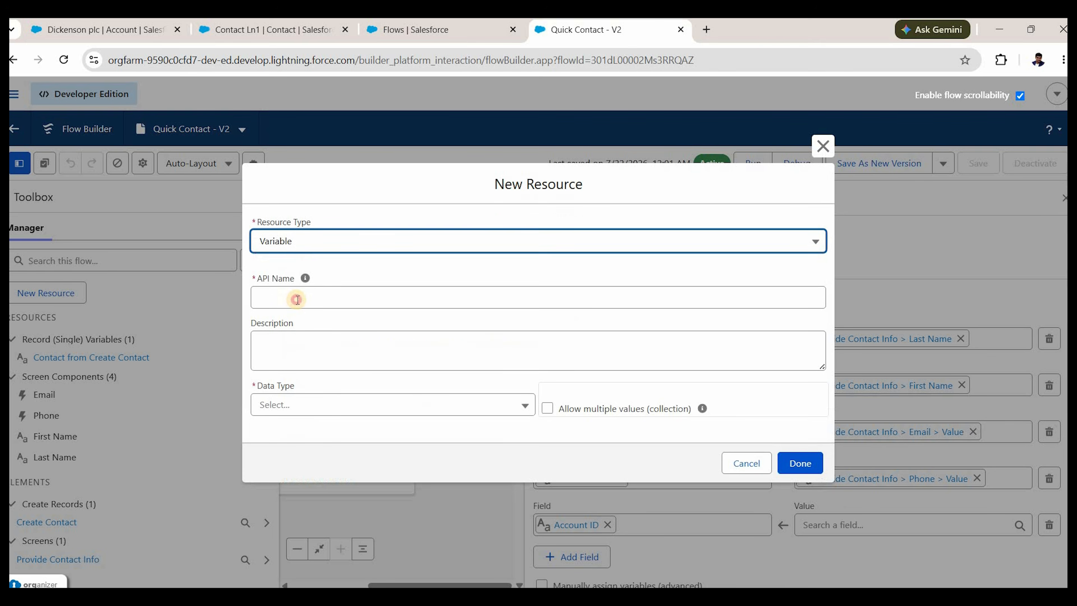
click(297, 300)
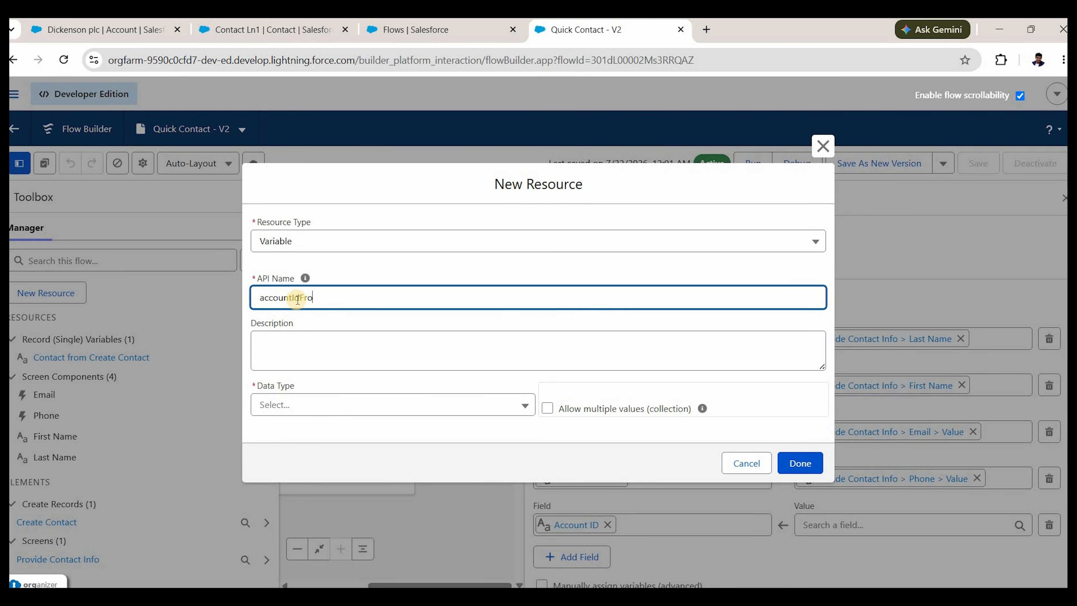
text(accountIdFromDetailPage)
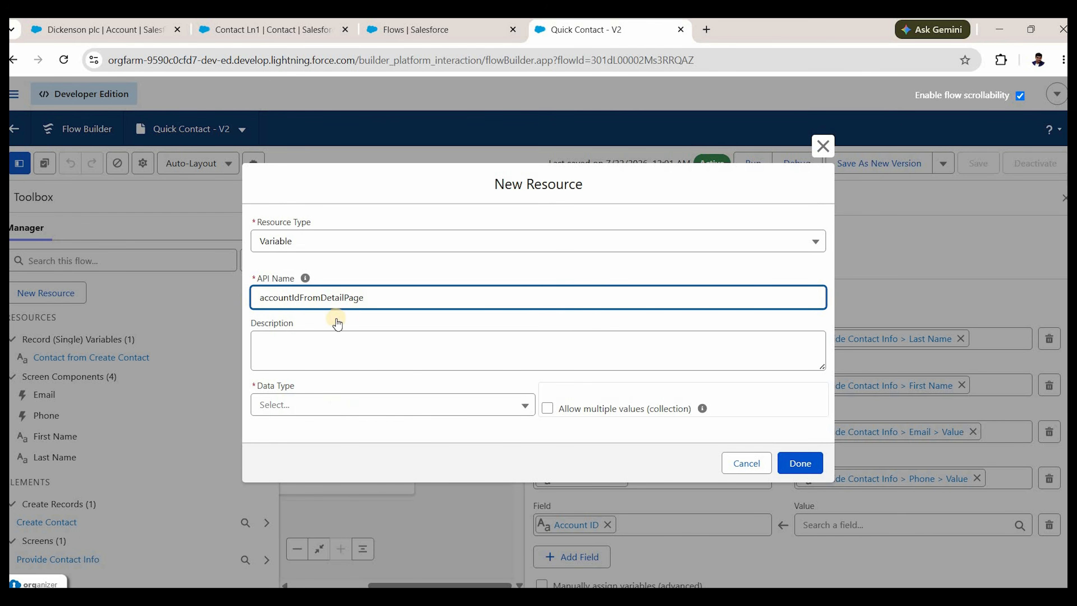
key(Tab)
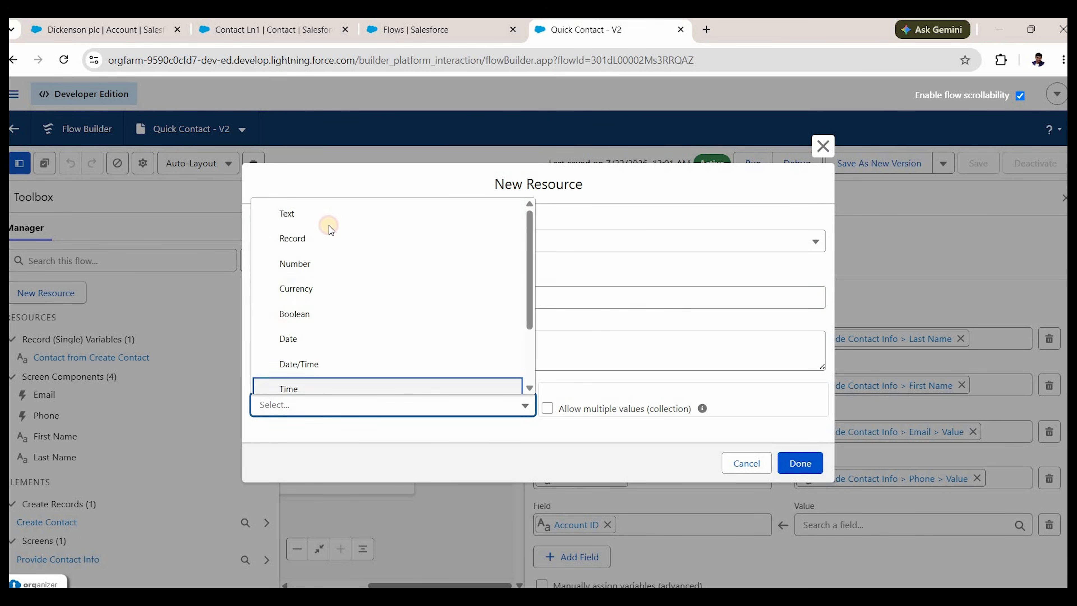
click(329, 216)
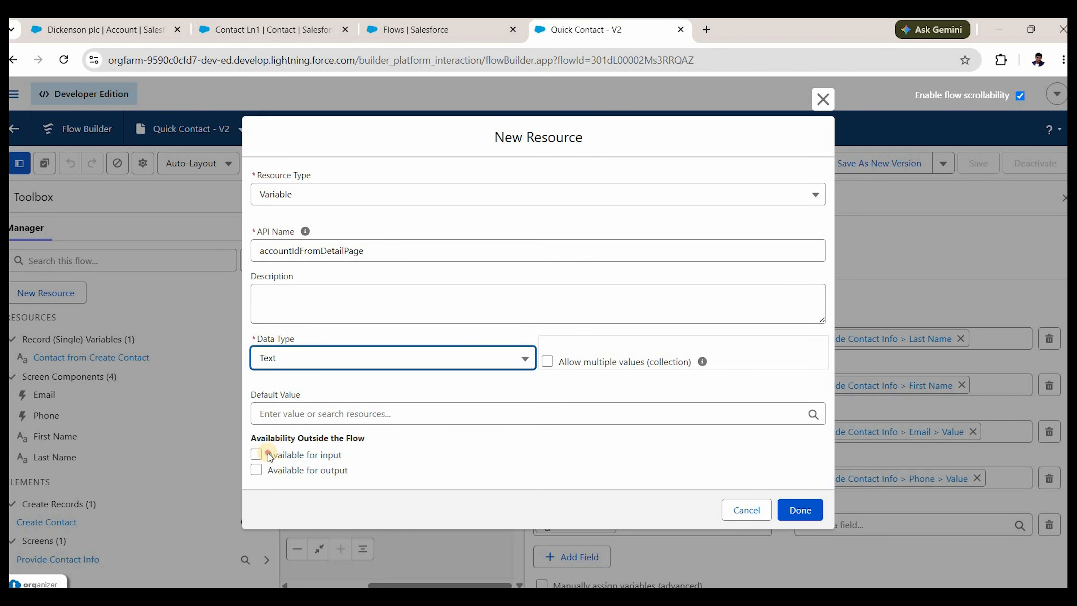
drag(268, 454, 345, 458)
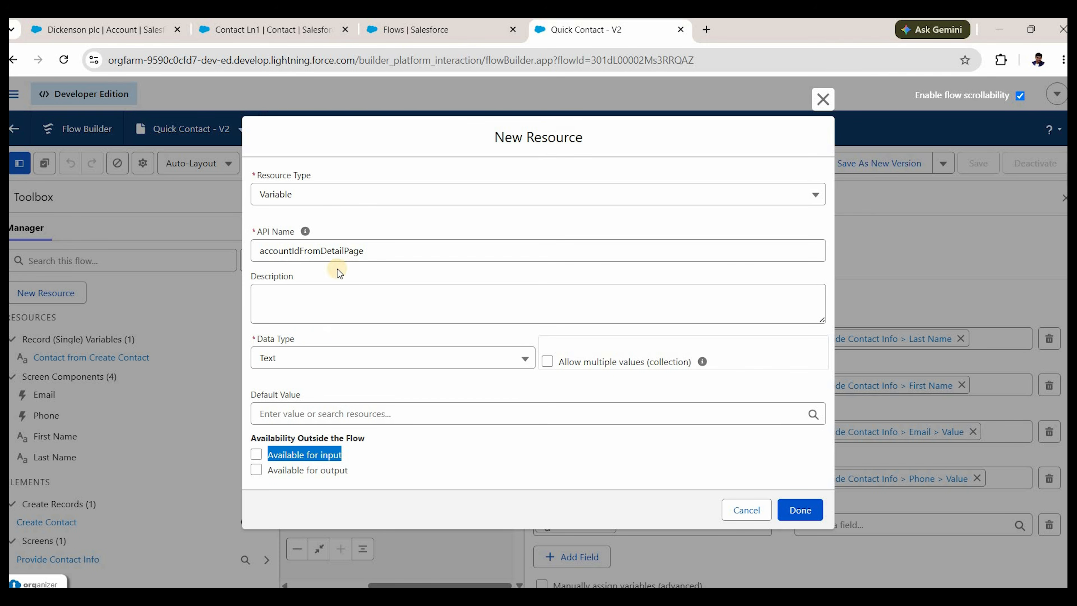
drag(393, 255, 321, 251)
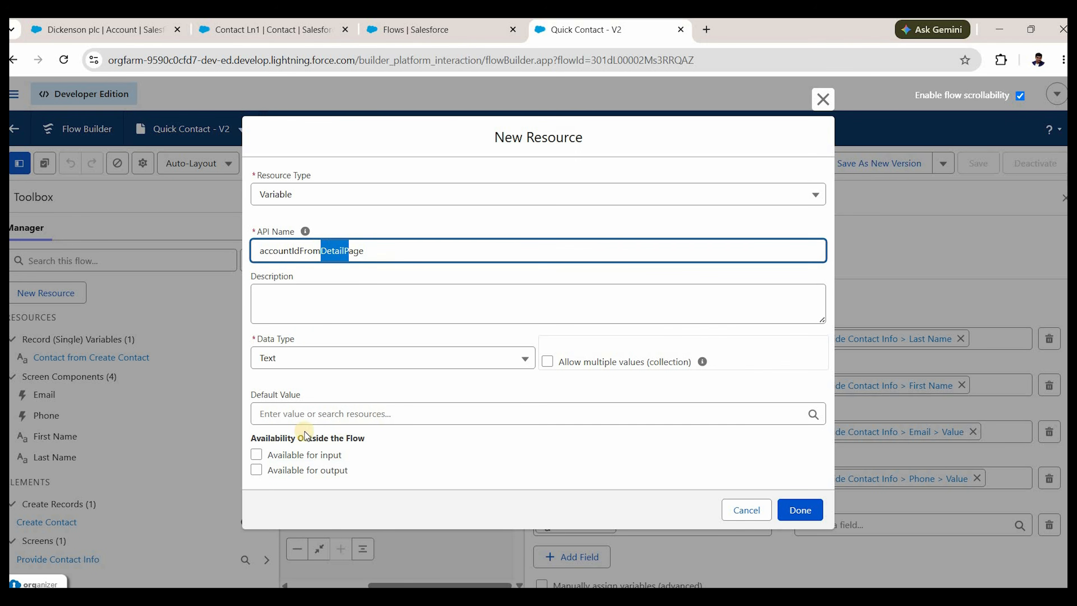
click(275, 442)
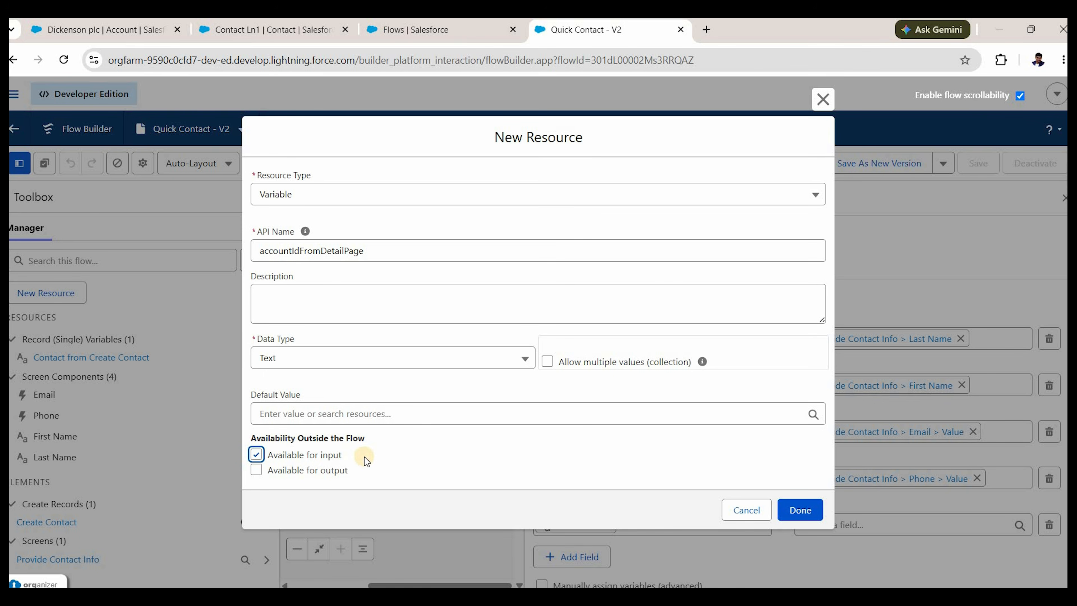
click(800, 512)
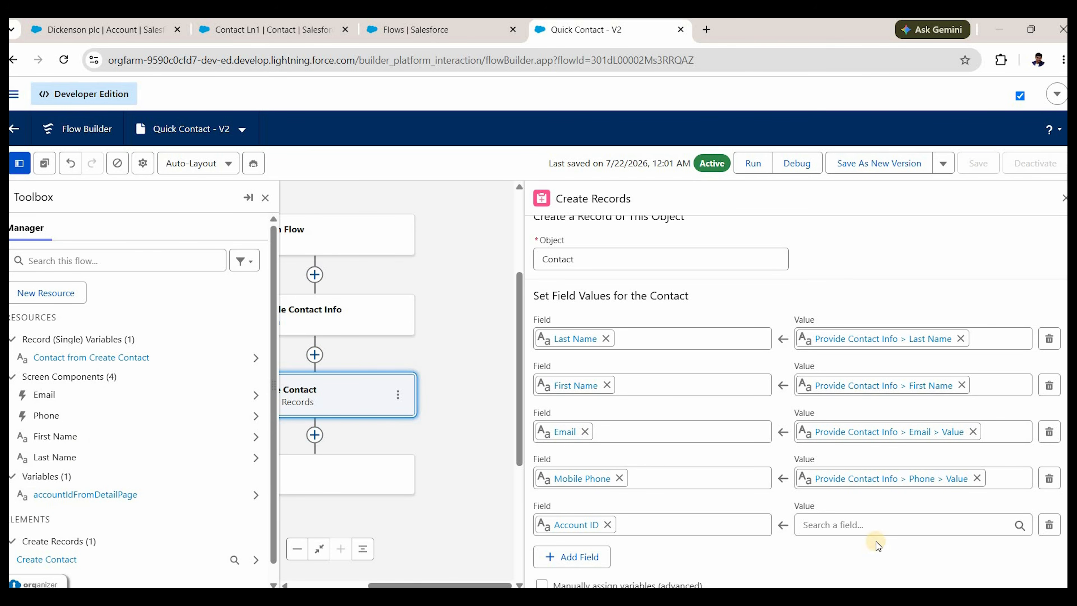
Map Create Contact's Account ID to accountIdFromDetailPage and begin Save As New Version.
click(861, 525)
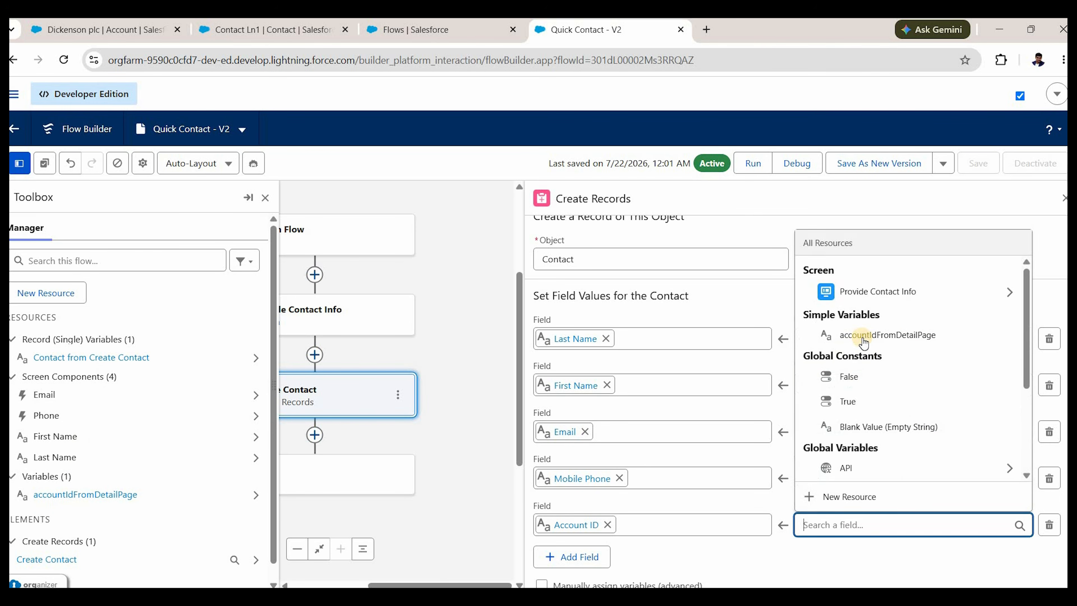
key(Return)
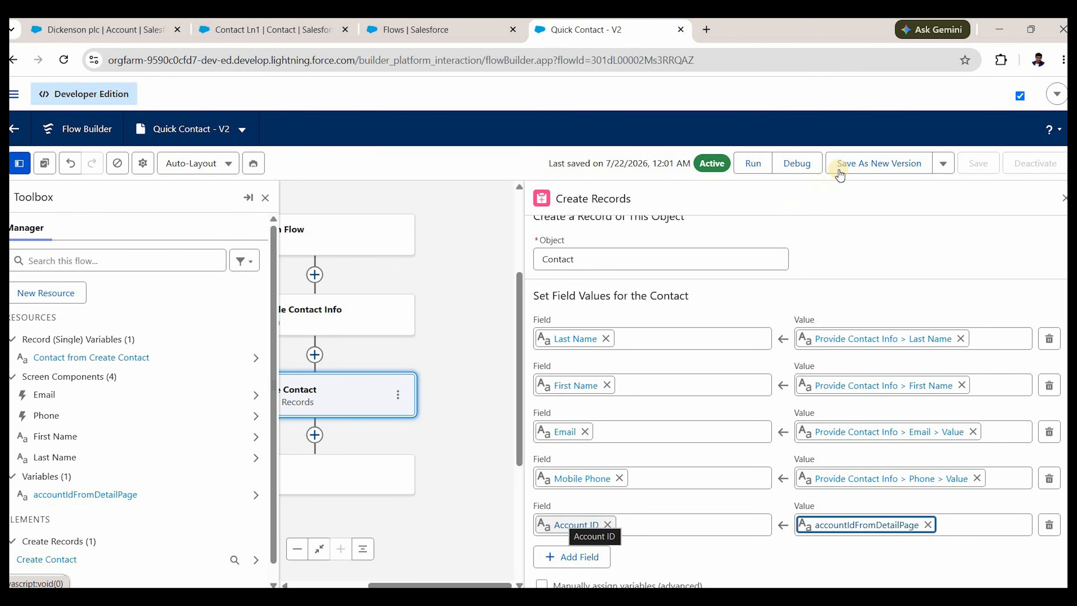
click(873, 176)
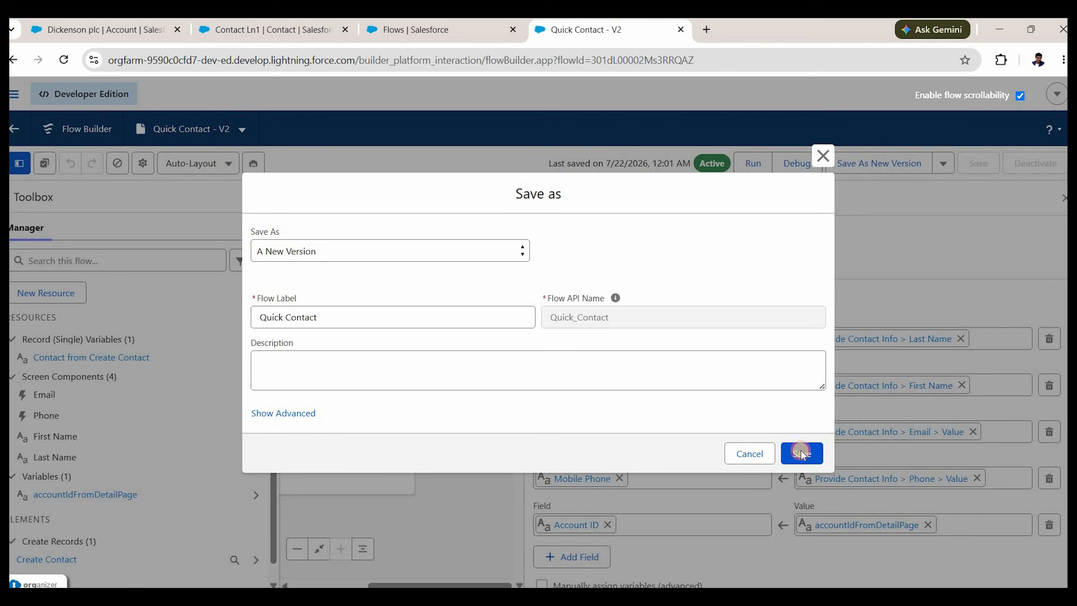
Save the flow as a new version, Quick Contact - V4, and activate it.
click(802, 451)
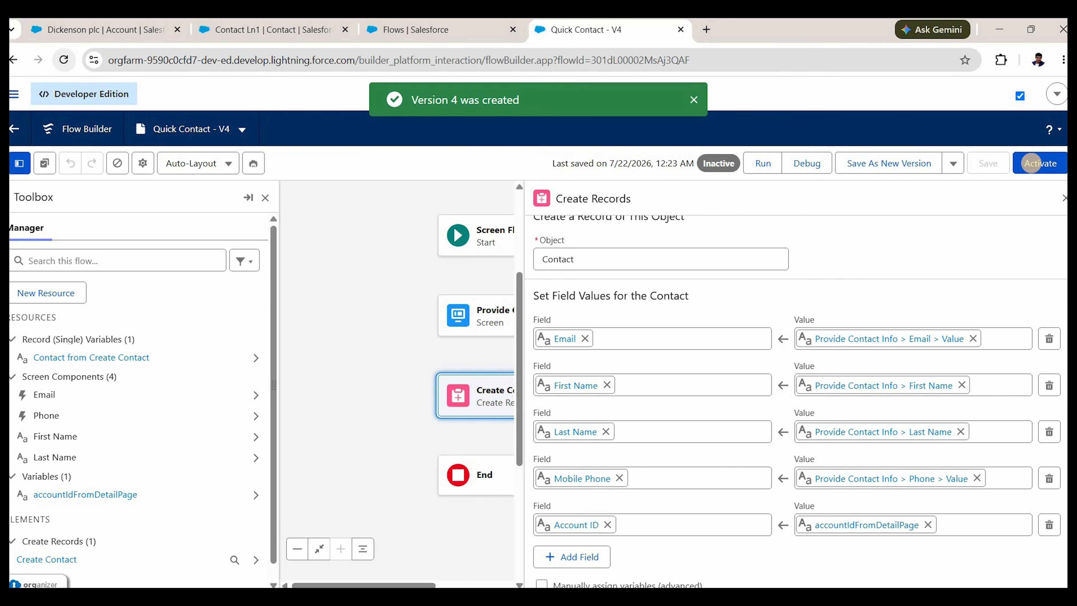
click(1033, 168)
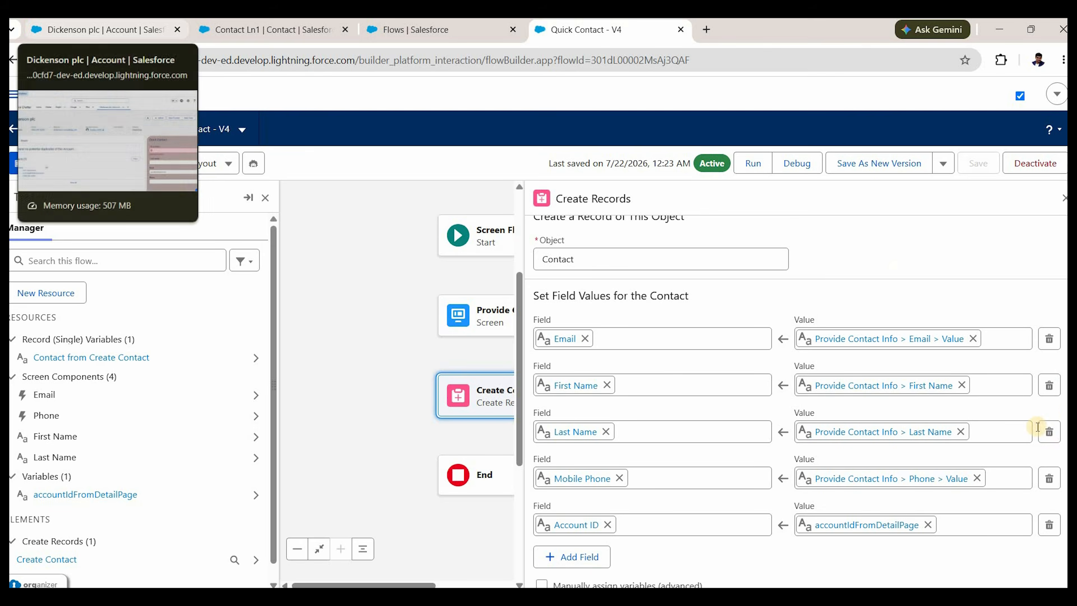
Return to the Dickenson plc account tab and open the Setup gear menu.
click(142, 35)
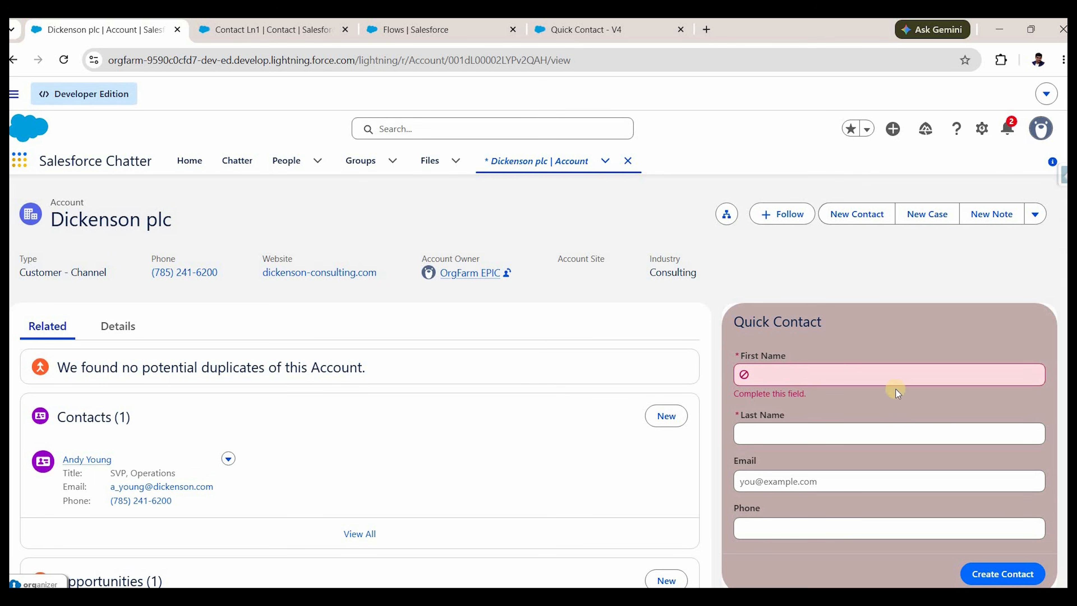
click(980, 129)
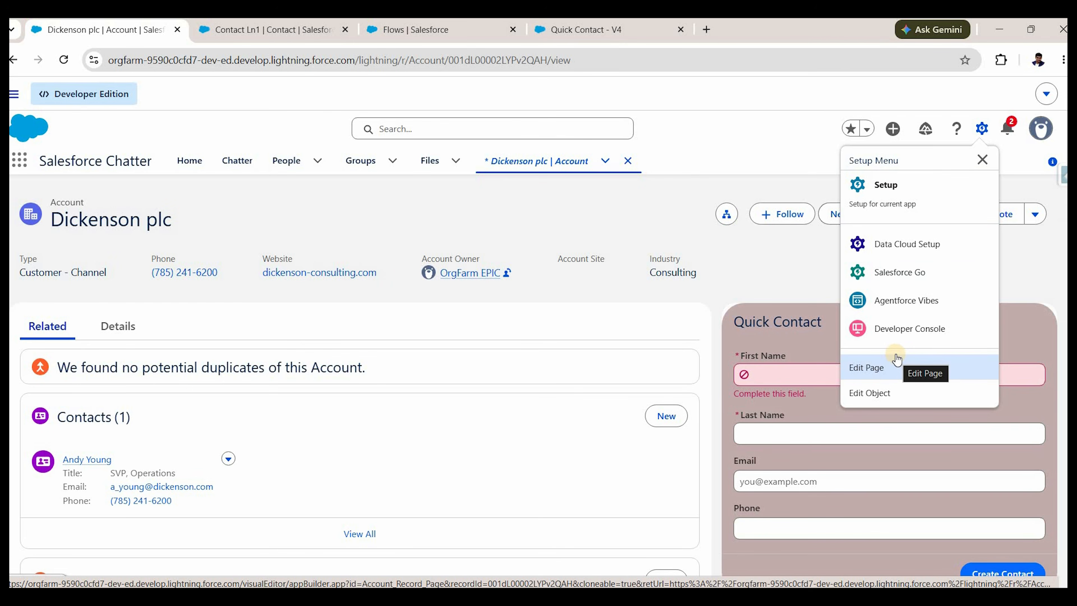
Edit the account page so Quick Contact receives the record ID in accountIdFromDetailPage, save, and go back.
click(896, 357)
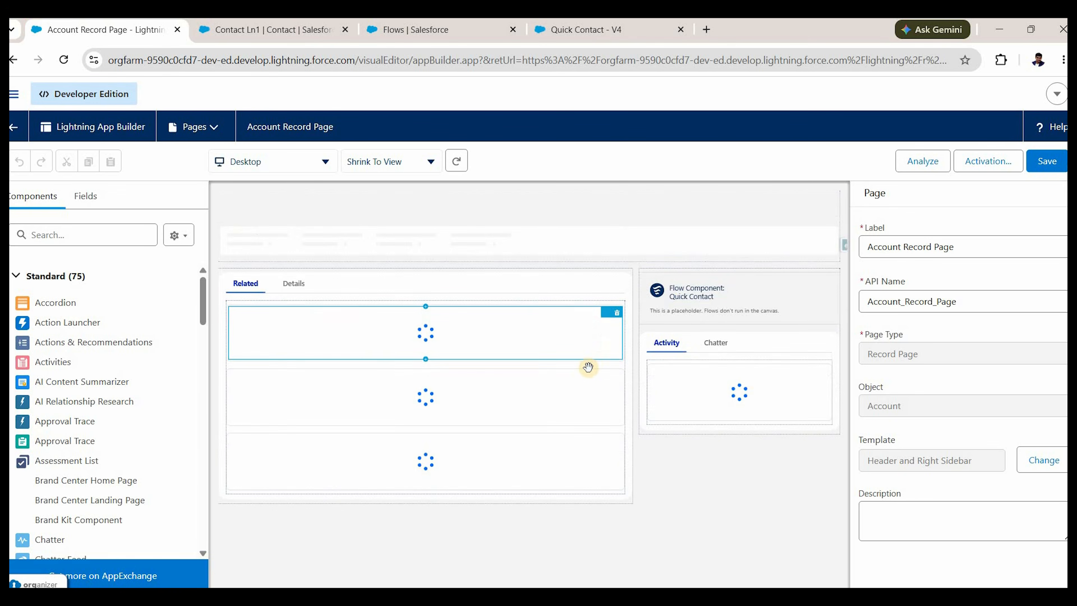
click(695, 310)
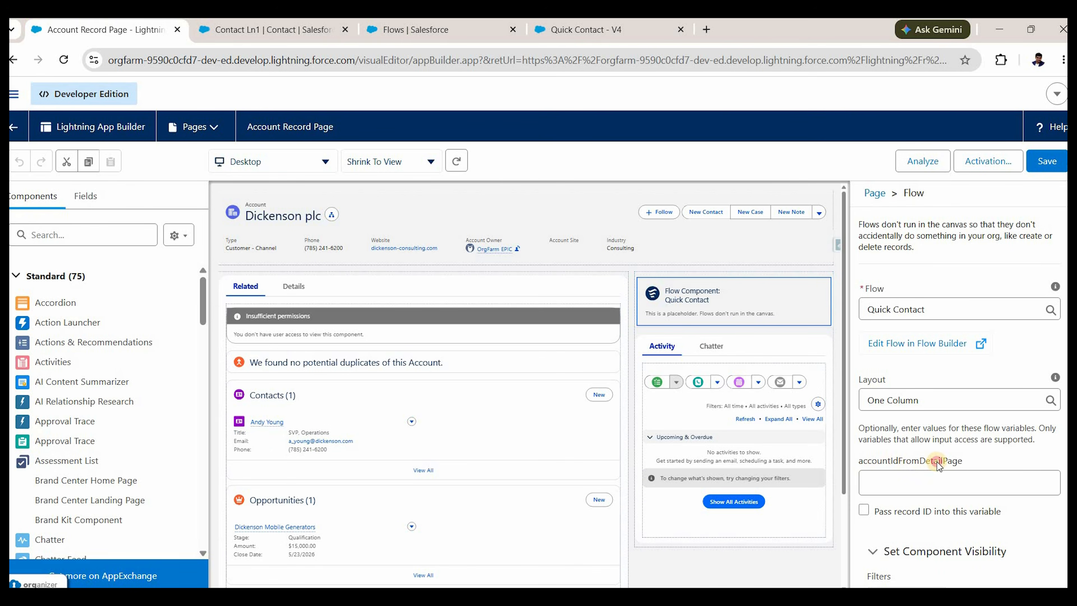
click(964, 466)
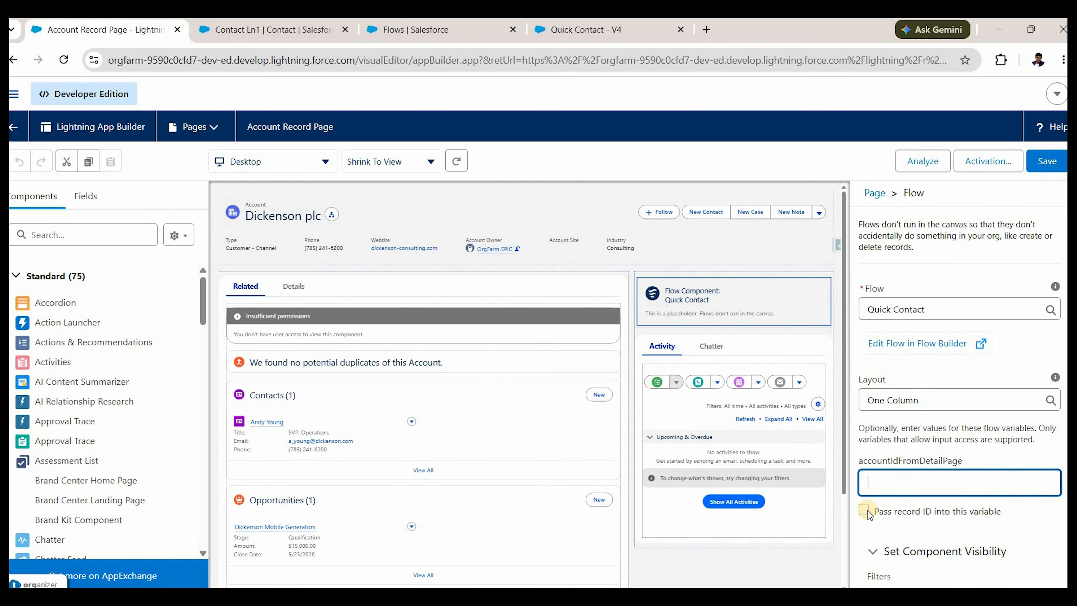
click(887, 511)
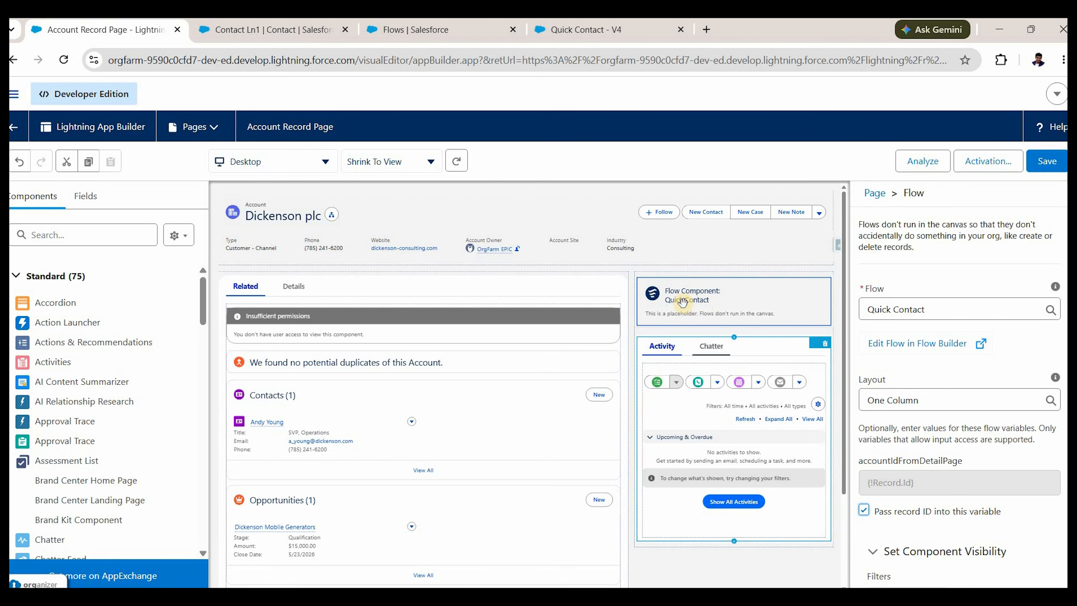
click(1042, 163)
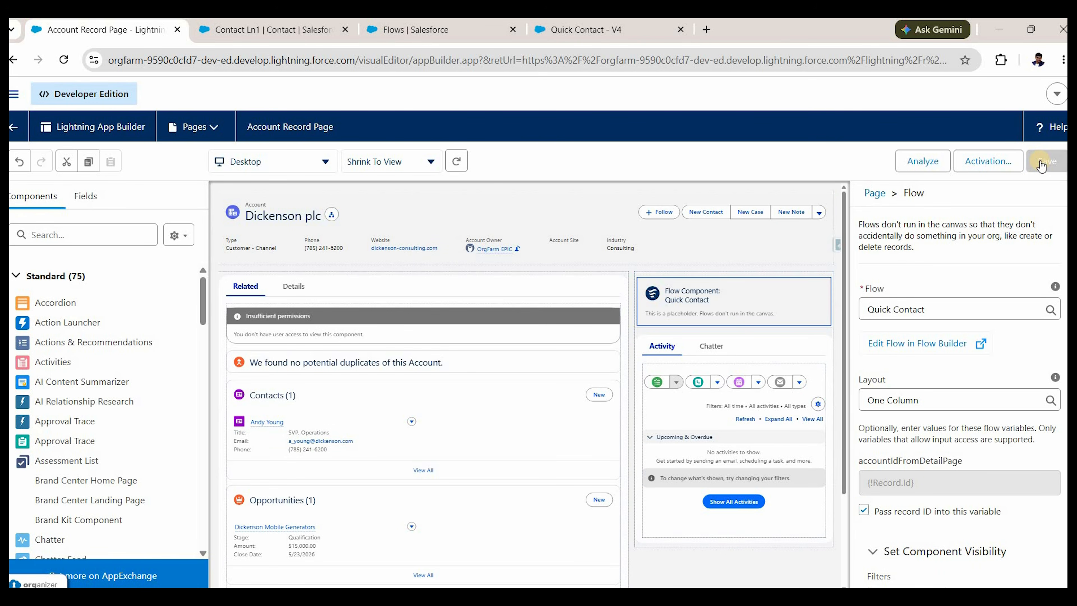
click(12, 124)
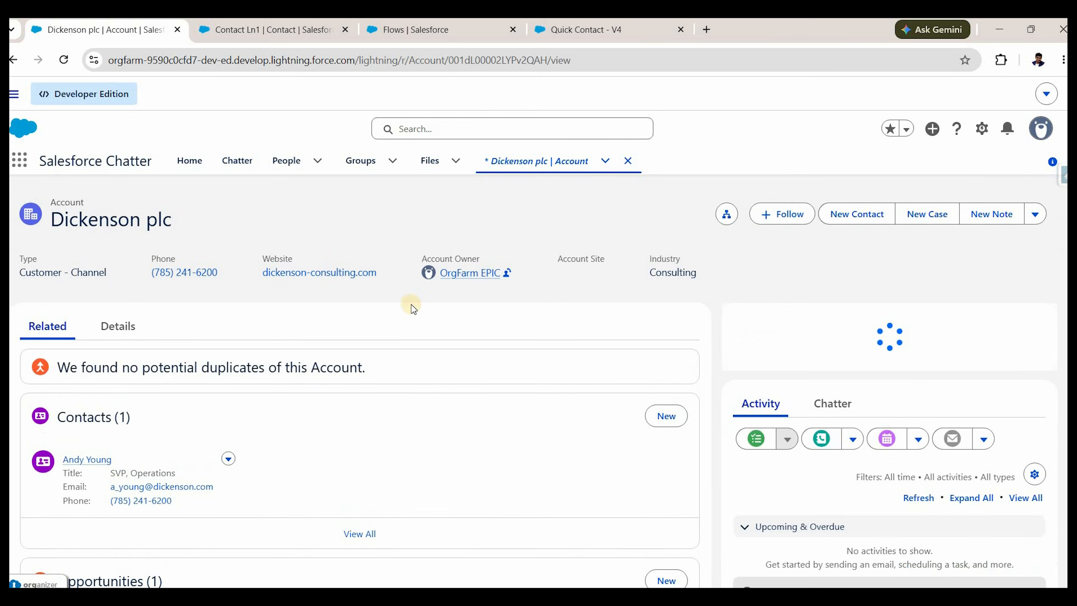
Create contact 'New Contact to check the association' through Quick Contact with email and phone filled.
scroll(80, 291, down, 4)
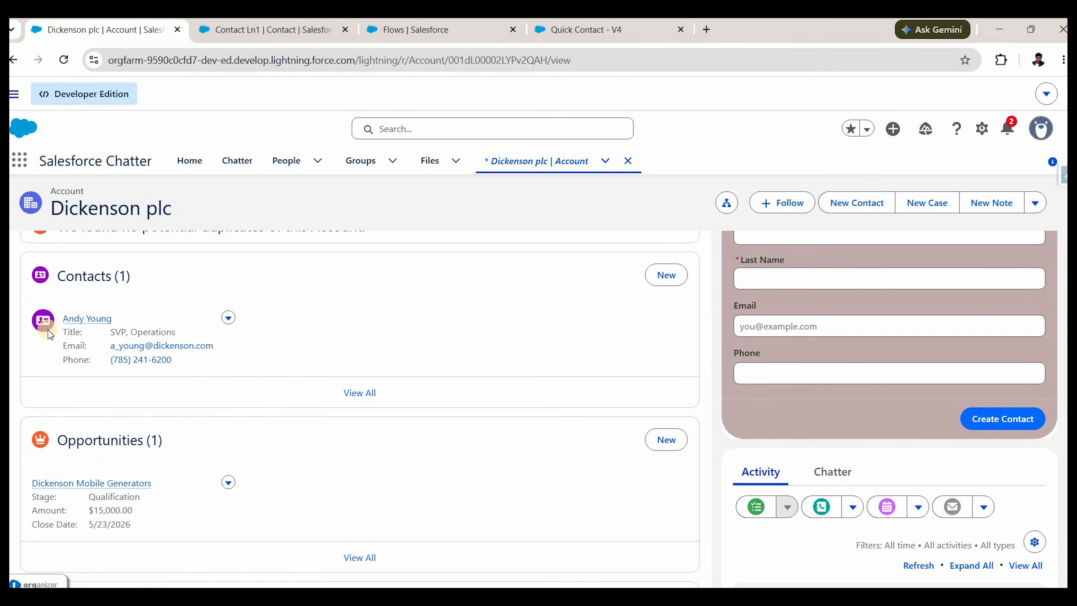
scroll(765, 462, down, 3)
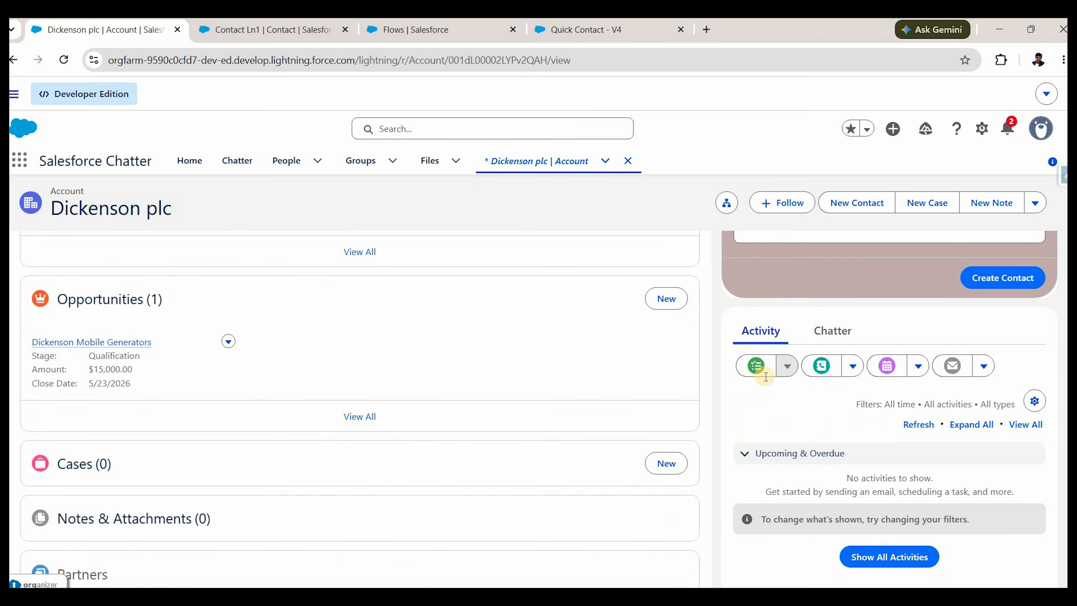
scroll(784, 381, up, 5)
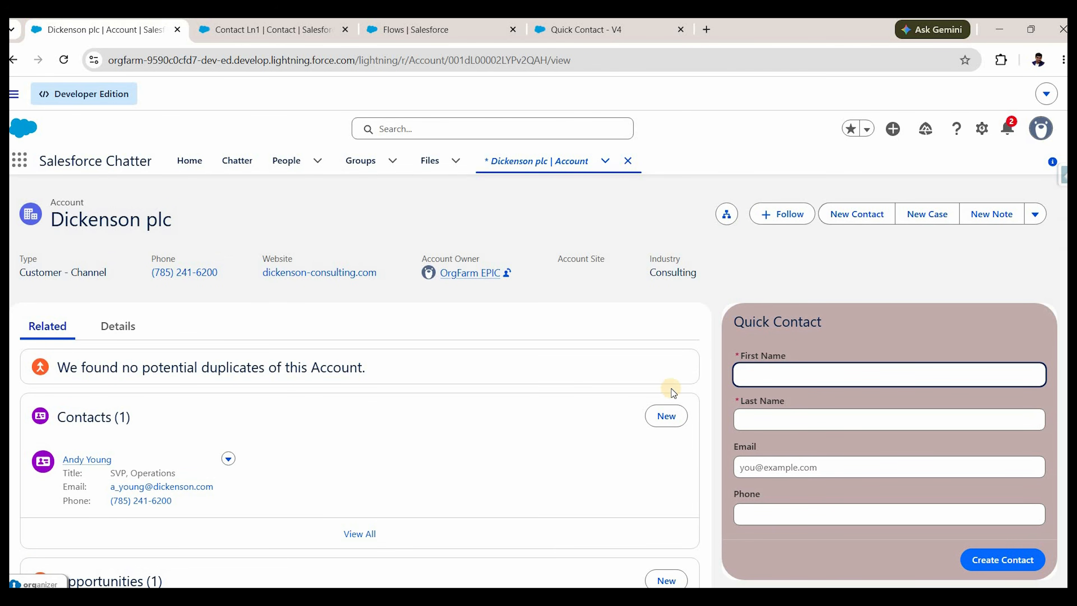
text(New Contact)
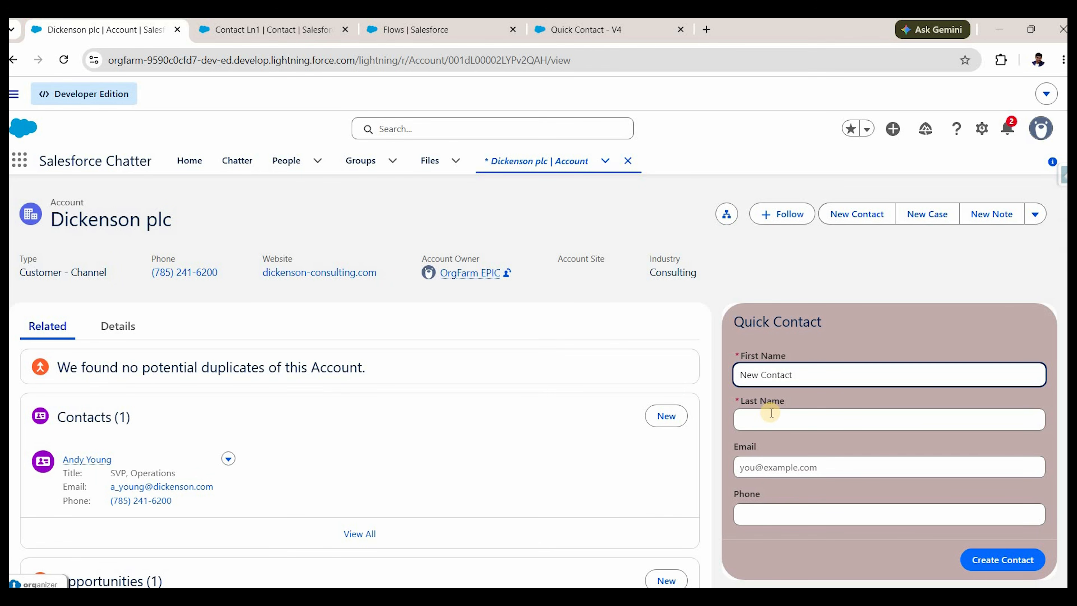
click(771, 418)
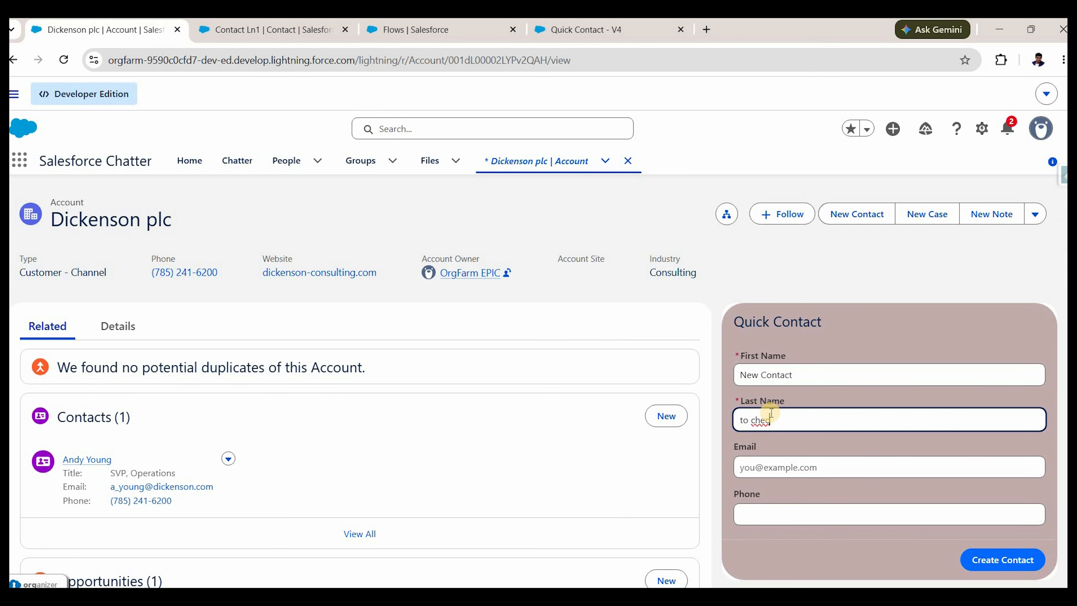
text(to check the association)
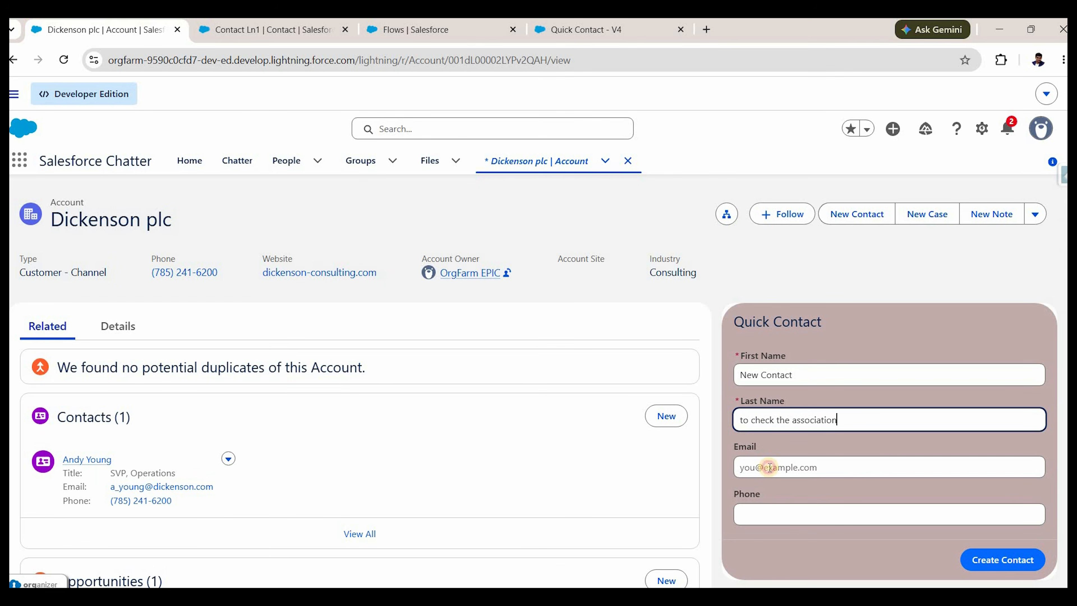
click(770, 467)
text(abc@def2.com)
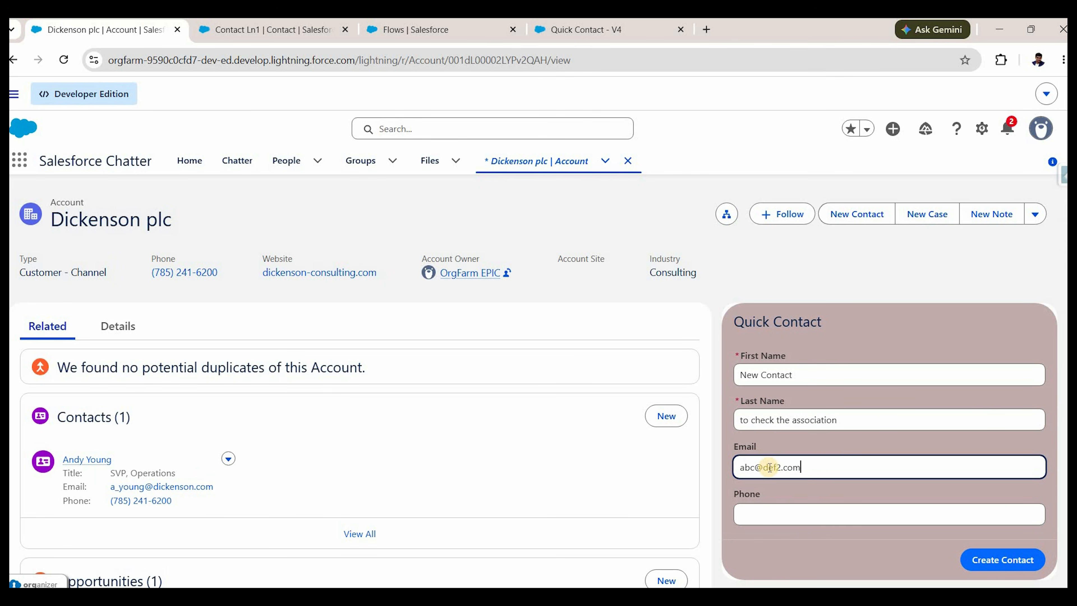
click(777, 512)
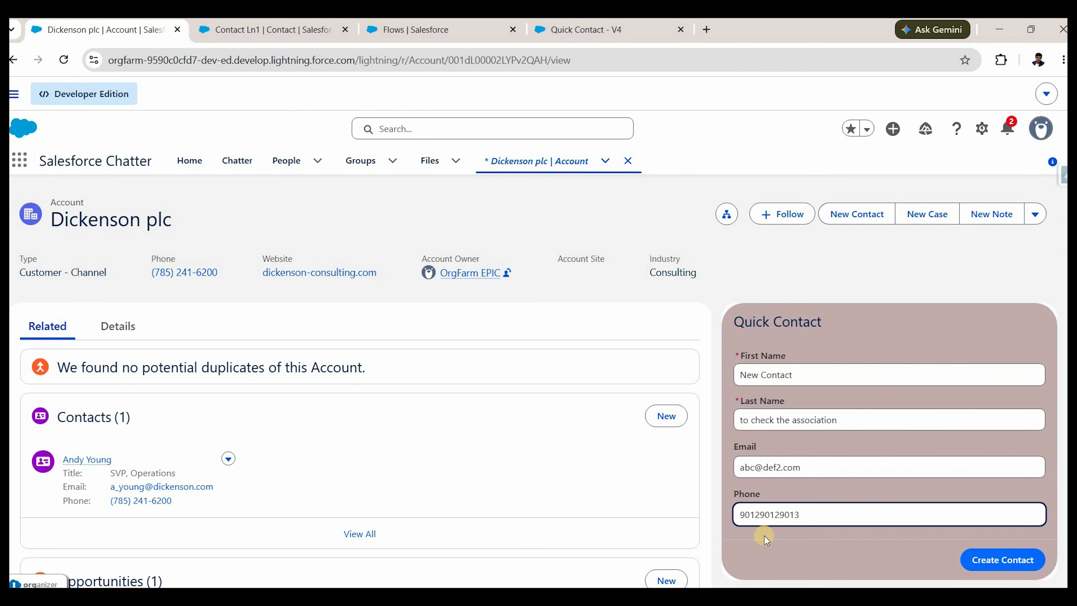
key(BackSpace)
click(1003, 561)
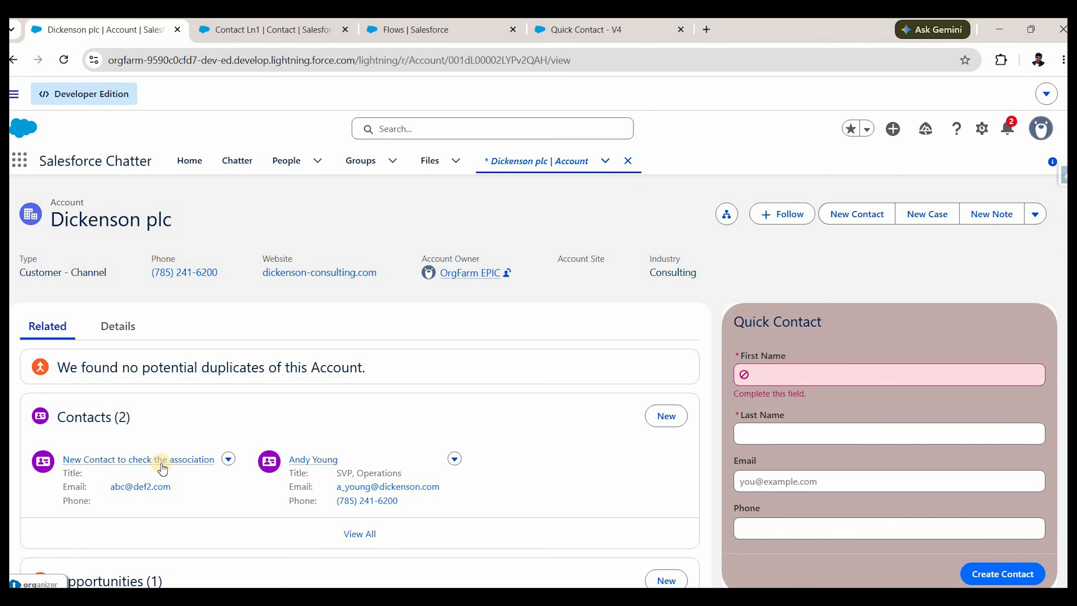
Check the new contact's details show Account Name Dickenson plc, then return to the account.
click(153, 459)
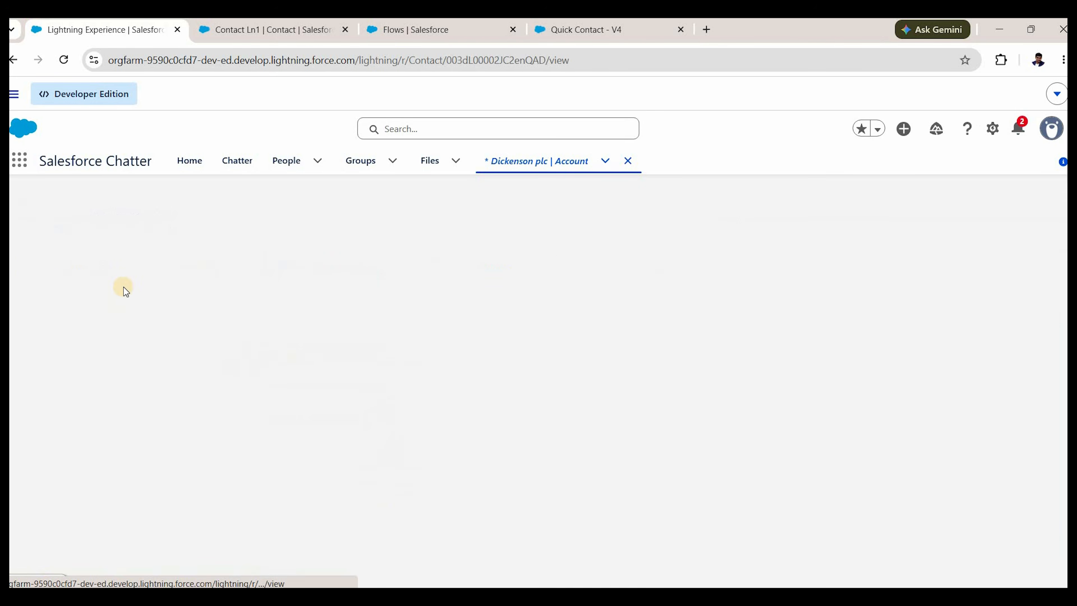
click(127, 320)
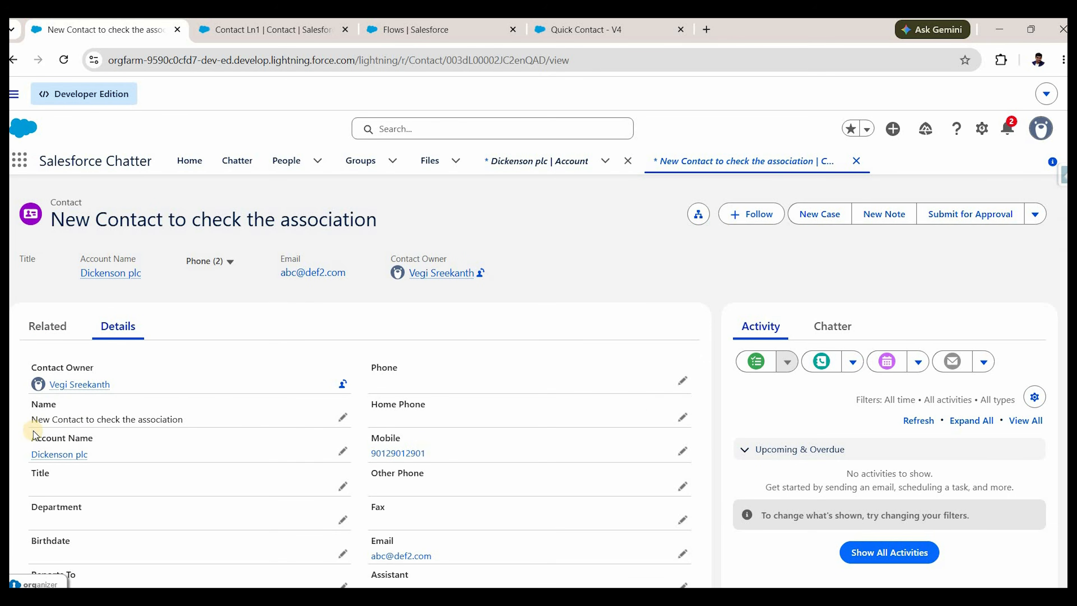
click(13, 59)
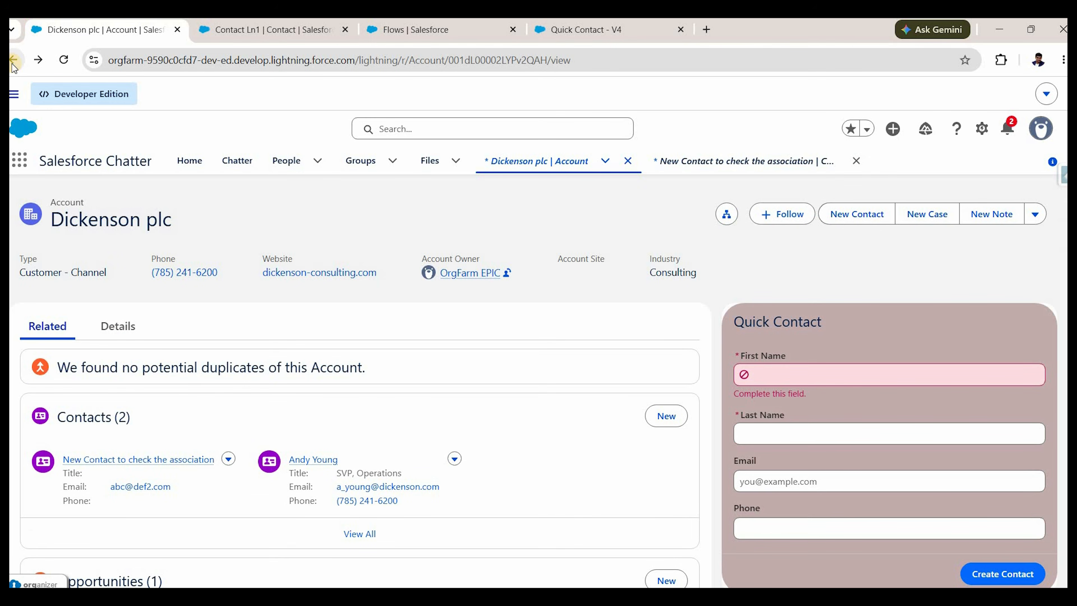
click(777, 402)
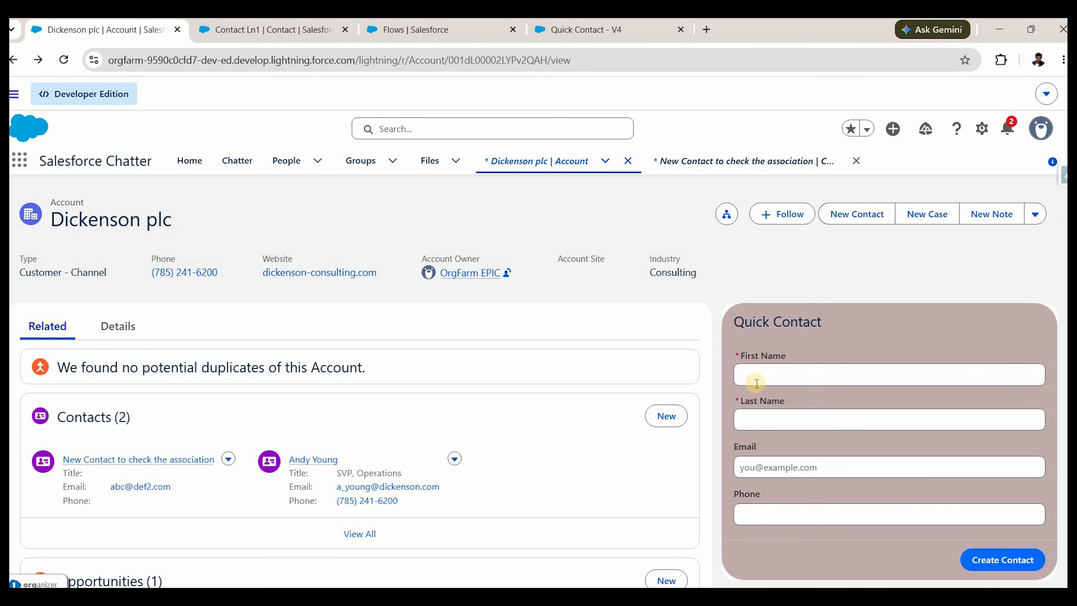
Submit Quick Contact with a very long gibberish first name and a numeric last name.
click(670, 415)
click(784, 385)
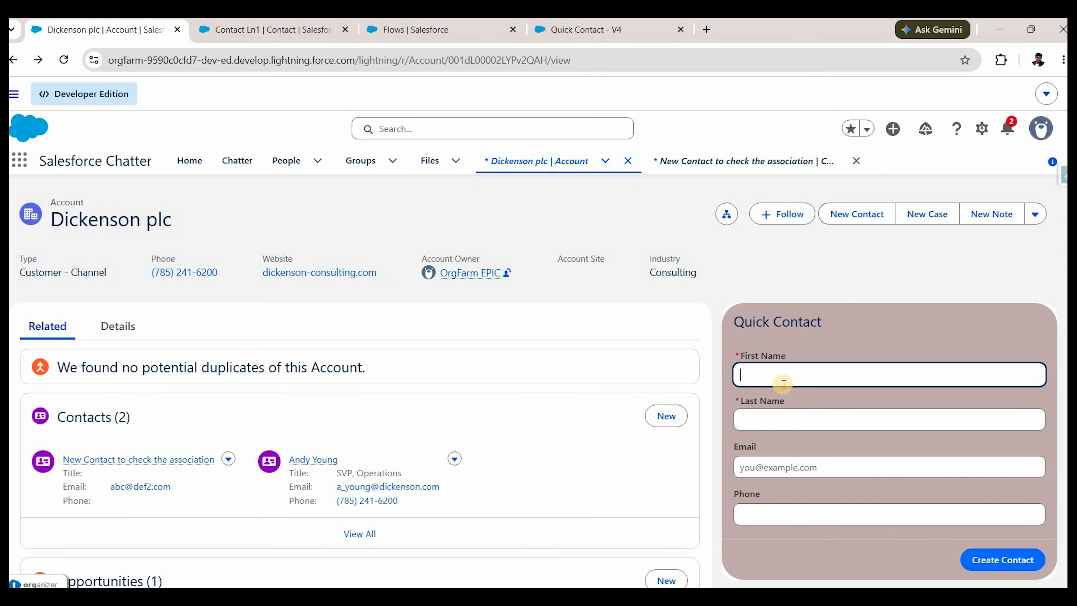
text(lkjaslfja lasdjflkas fklasj ljdfsaldkfjsal;k dfjlka)
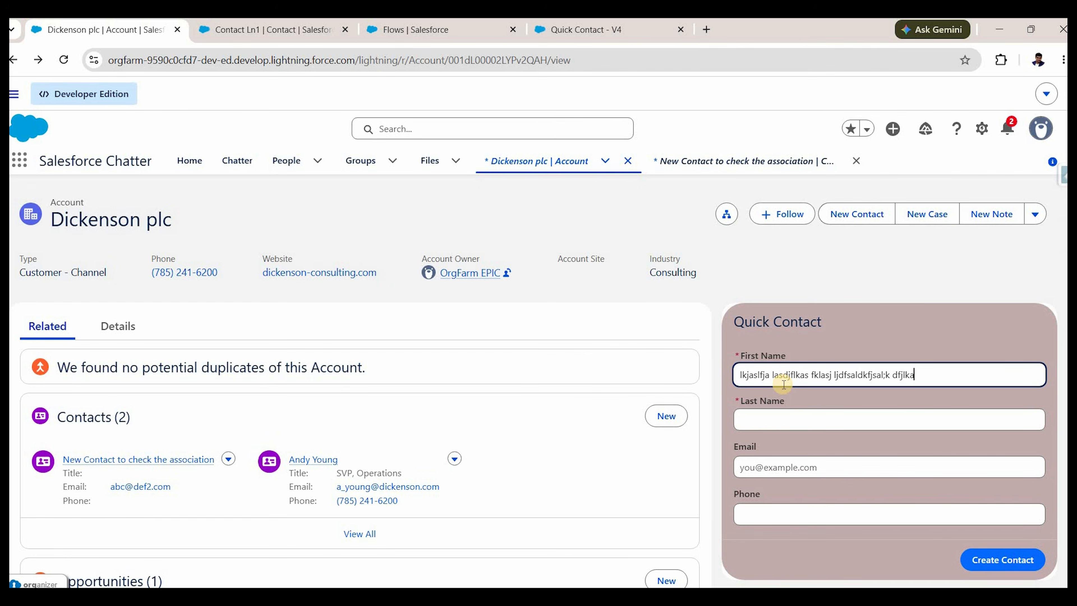
text(sjdflk; aslkfdjaskl;dj flk;sjadflk;jsadkl;f skladnflkasjdflk;j asdfkljasdkl;)
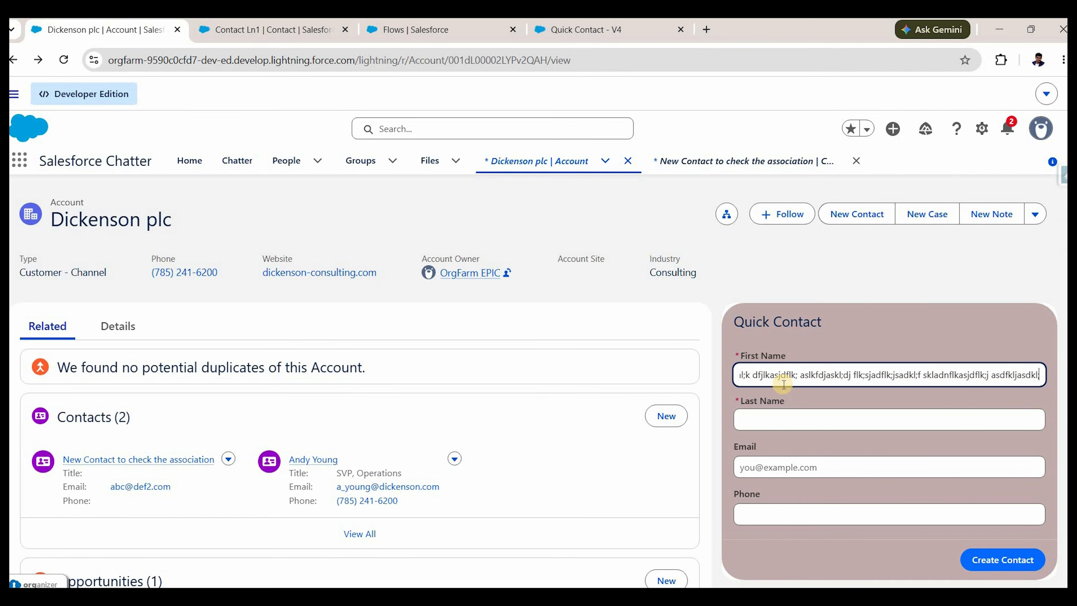
text(fjaslk;djfasl;k flkfdsjalk;fjlk;s afklsadjnflkasdf)
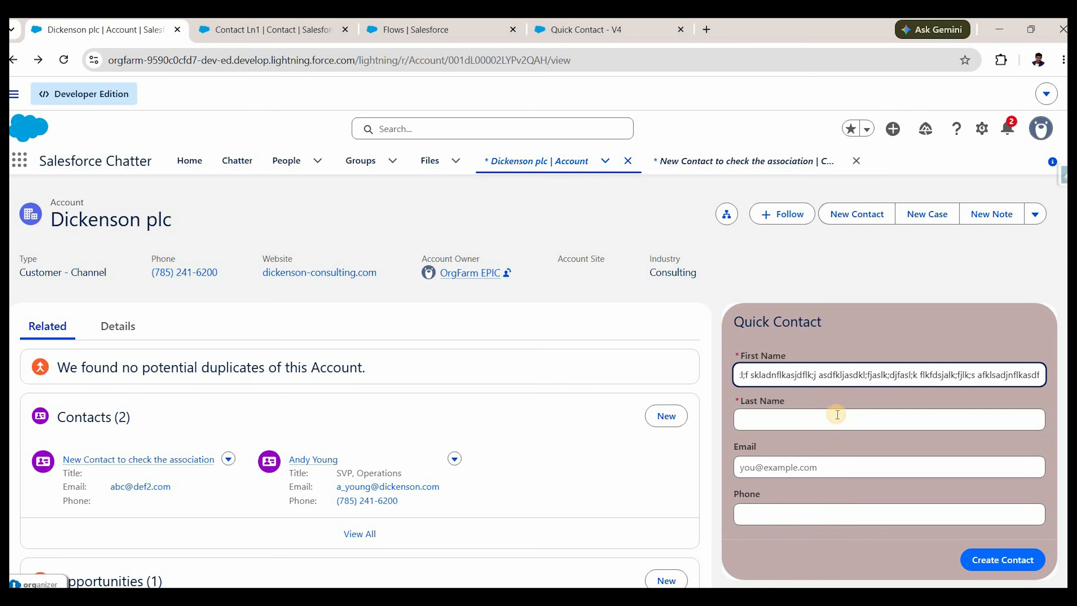
click(837, 415)
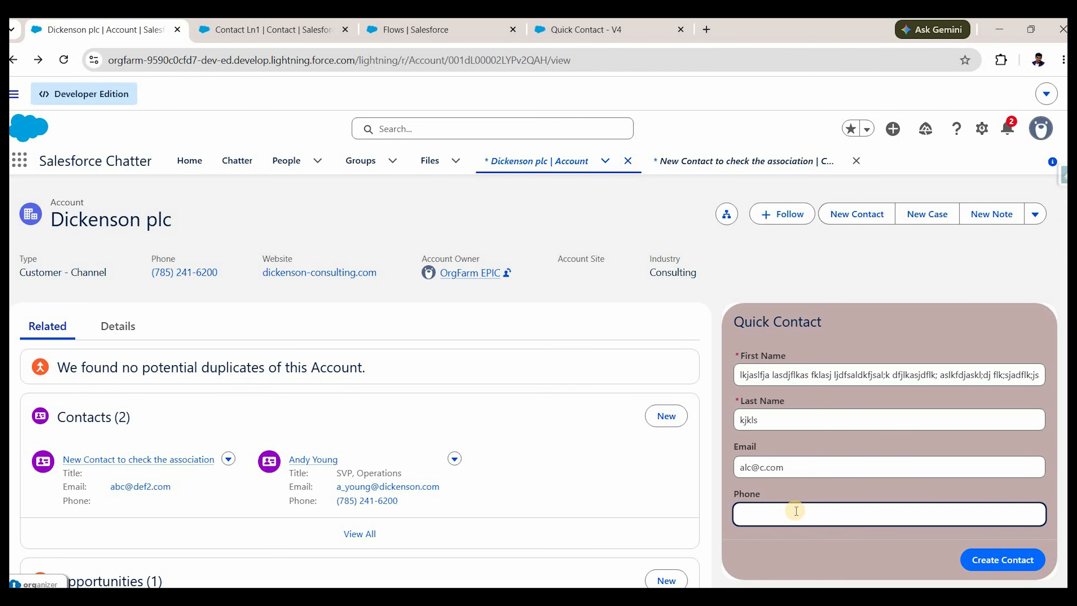
text(8902102)
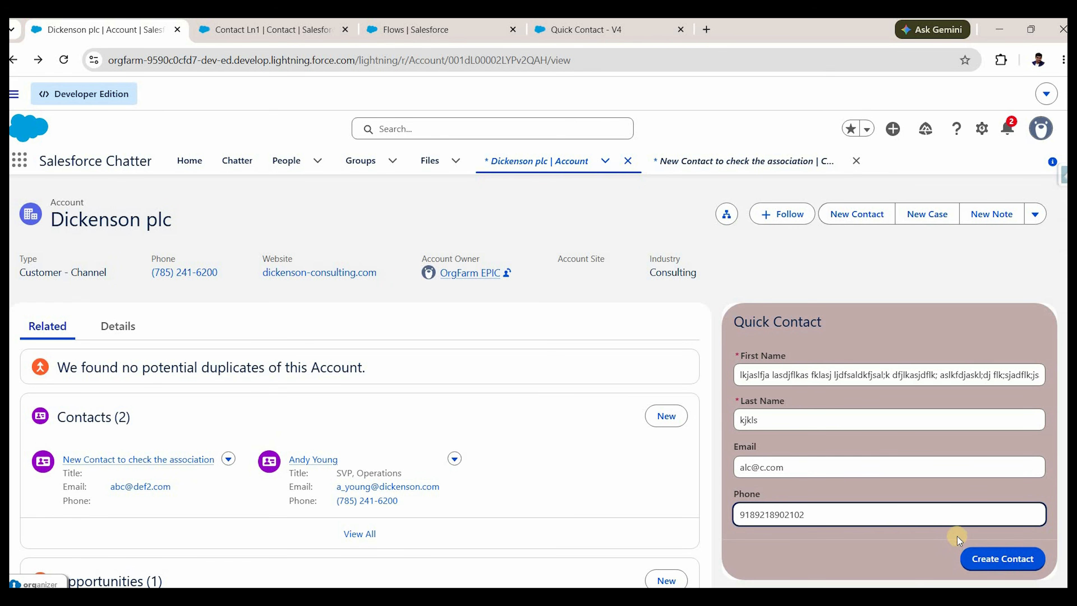
click(993, 559)
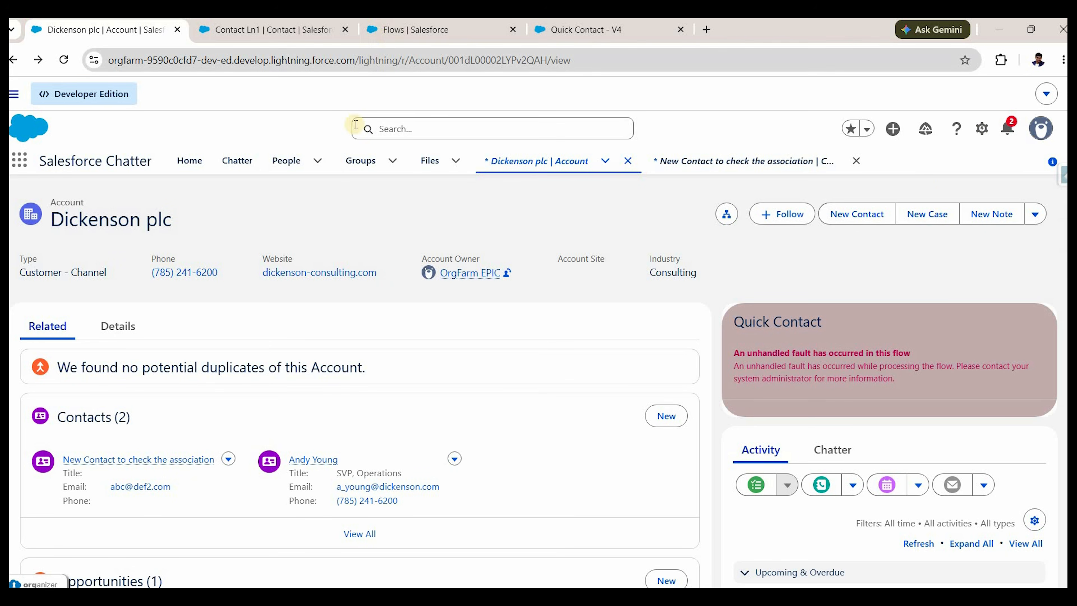
Search Setup for 'failed' and show the All Failed Flow Interviews list view.
key(ctrl+3)
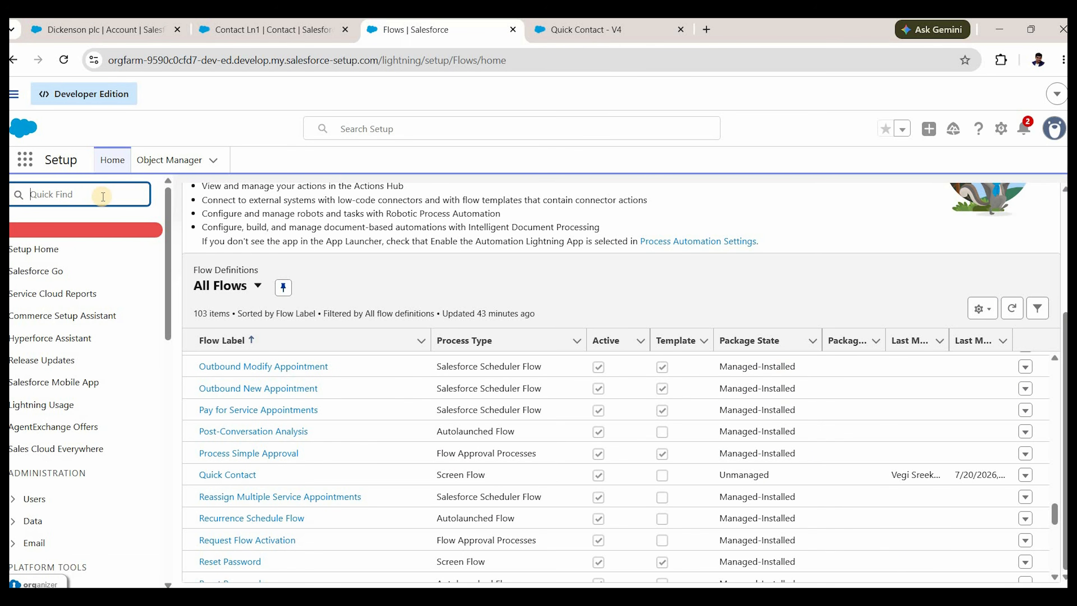
click(103, 196)
text(failed)
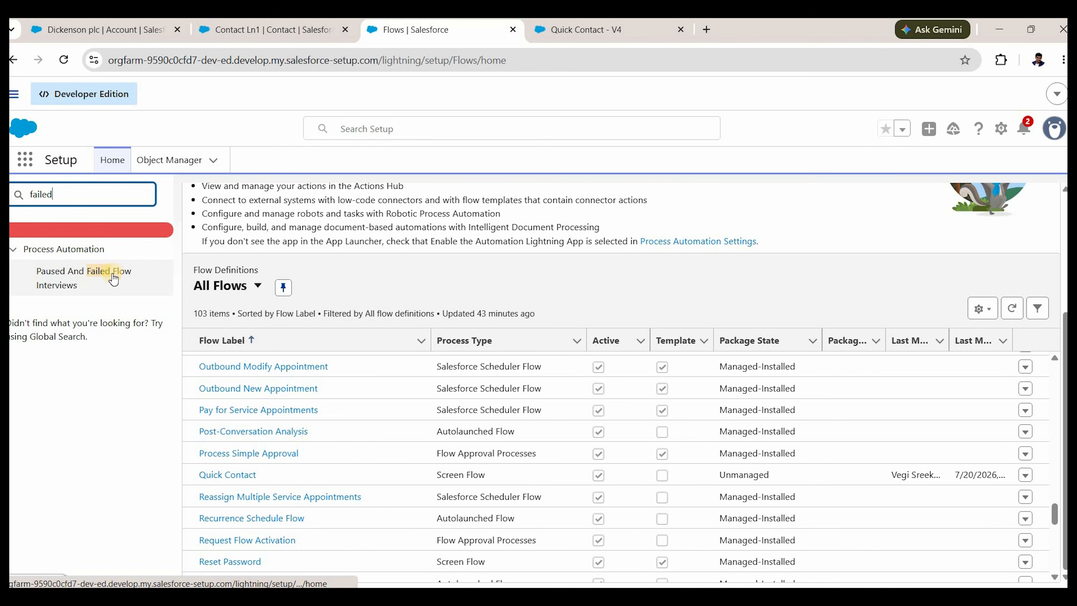
click(69, 287)
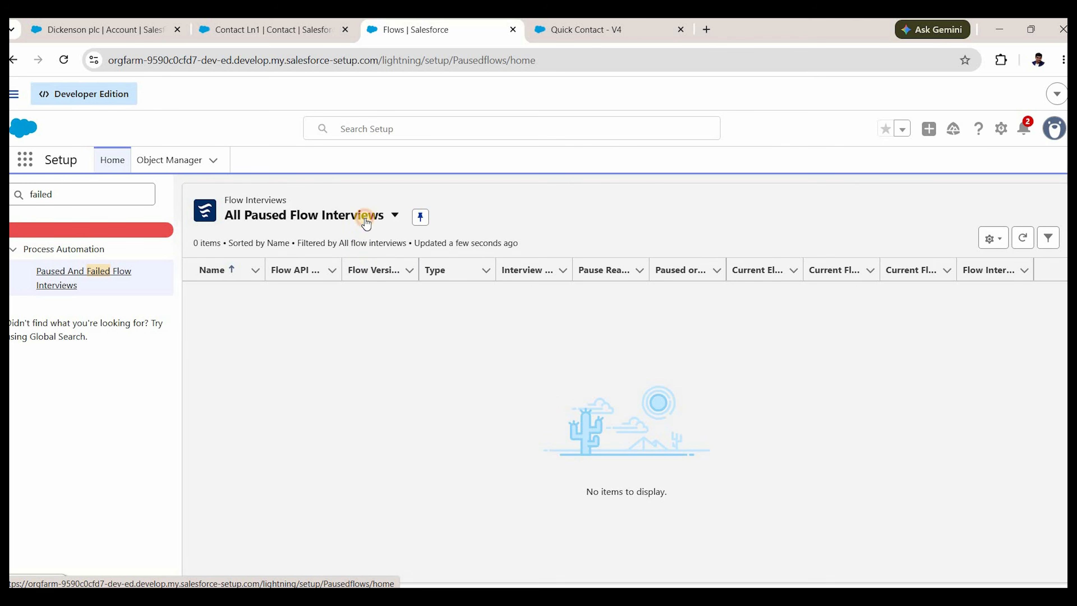
click(360, 215)
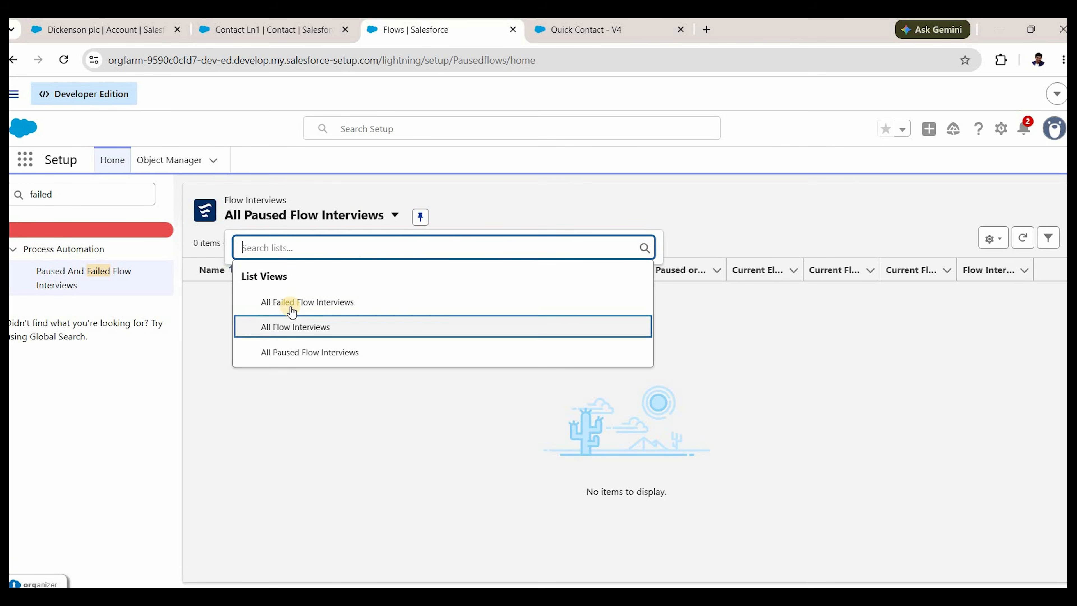
click(291, 306)
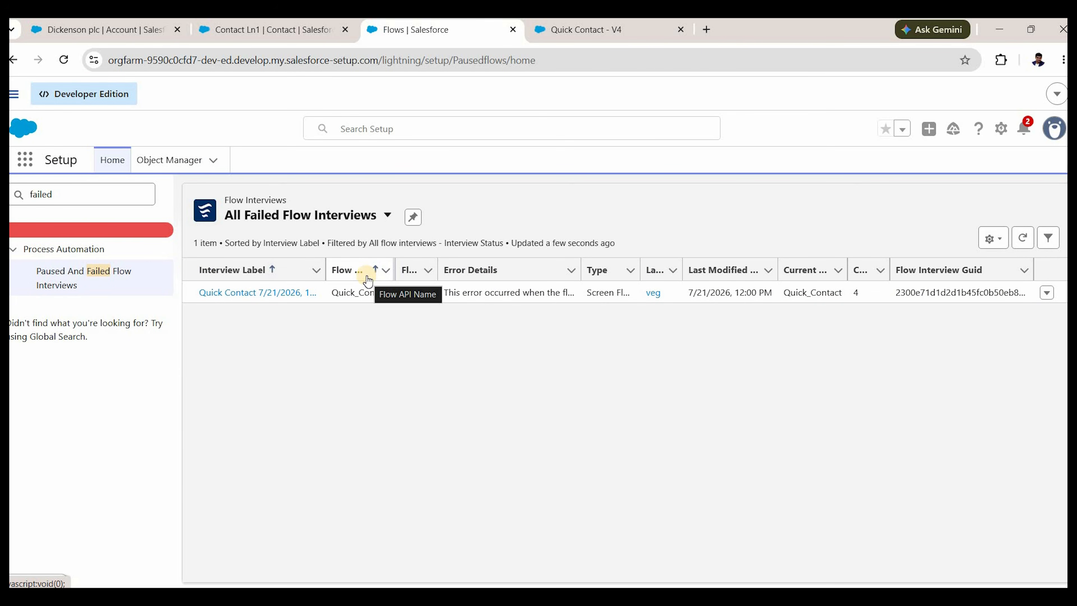
Open the failed Quick Contact interview in debug view and reveal Create Contact's error details.
click(283, 297)
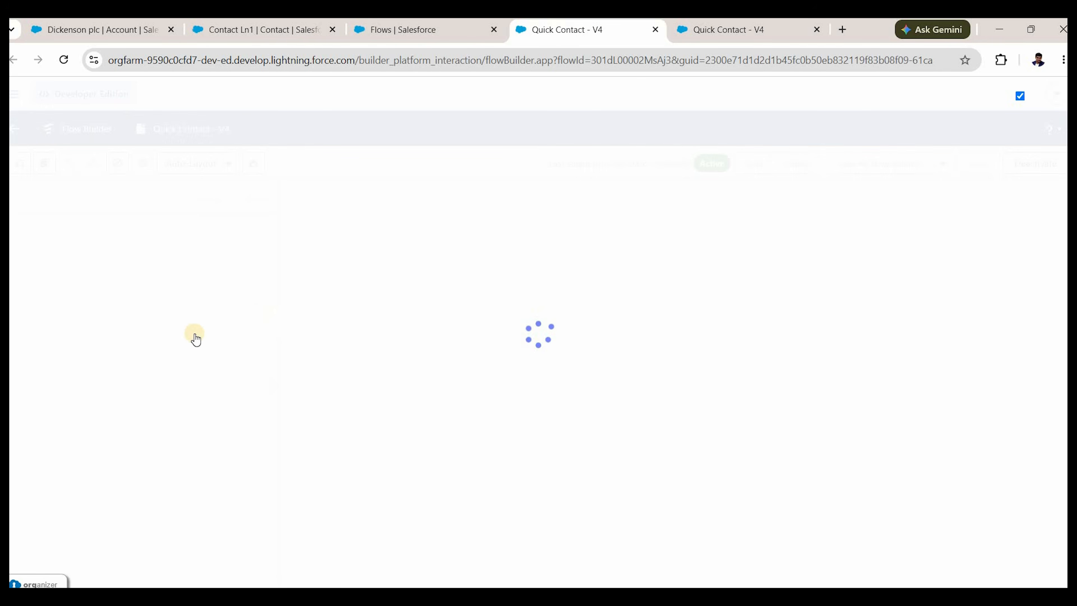
scroll(147, 420, down, 4)
scroll(147, 432, down, 5)
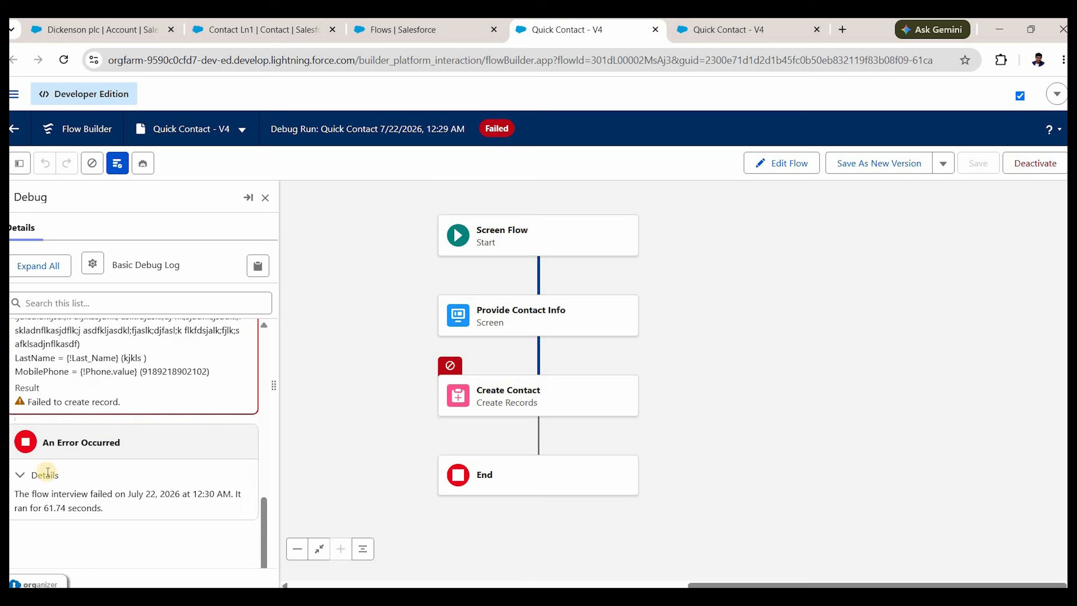
scroll(70, 474, up, 4)
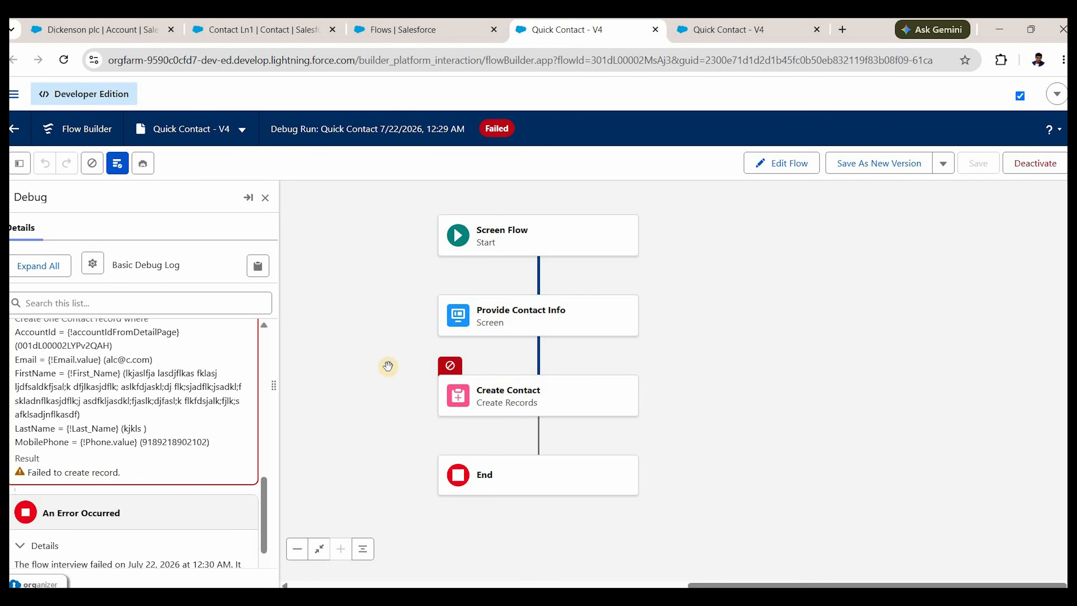
click(449, 366)
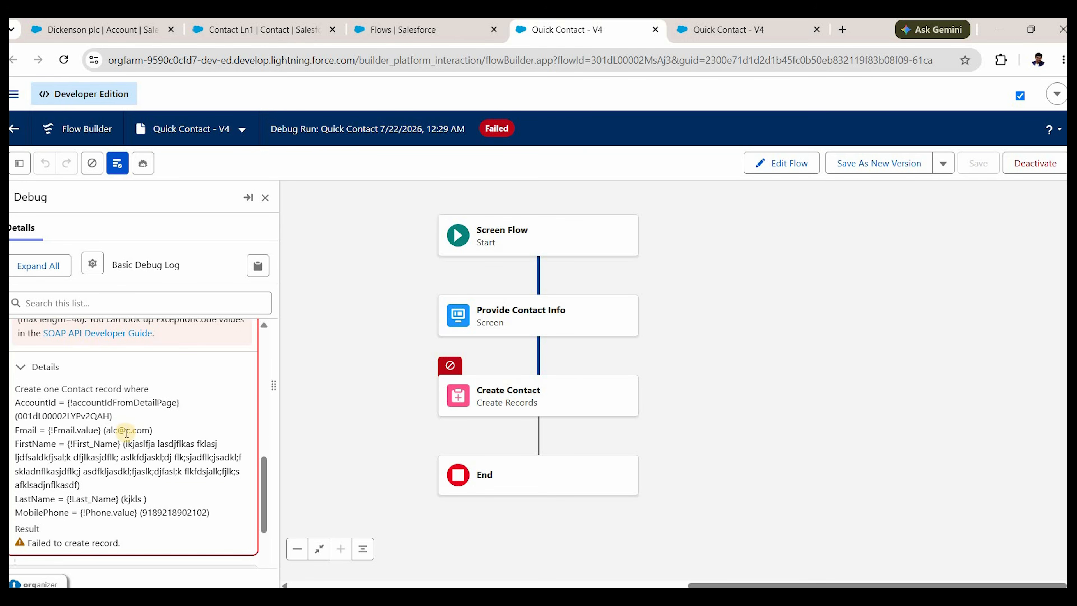
Highlight the STRING_TOO_LONG code, the over-long First Name value and its 40-character limit.
scroll(126, 432, up, 3)
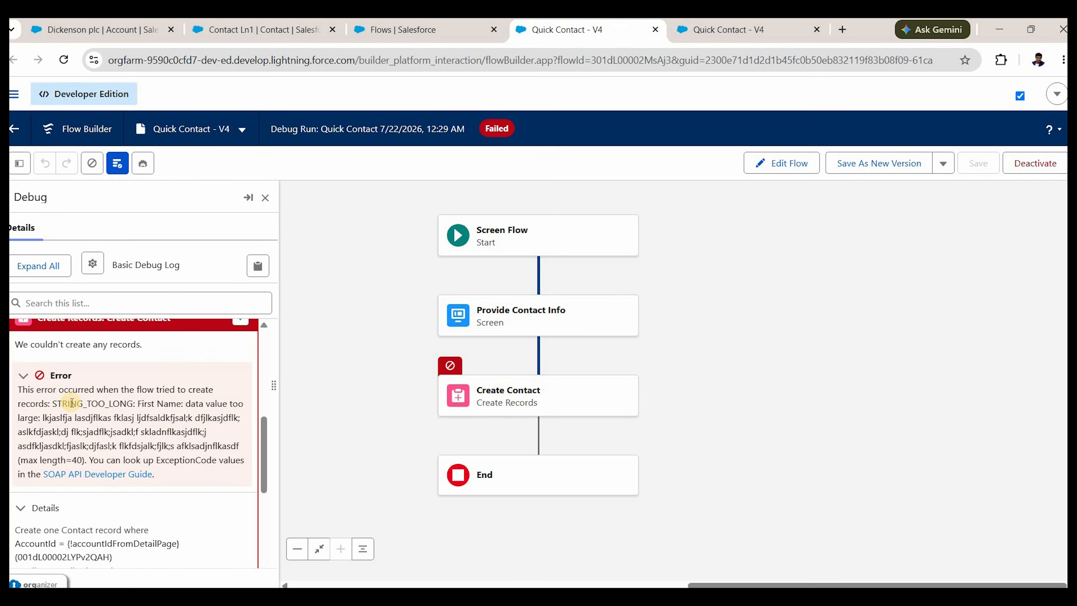
drag(50, 404, 131, 406)
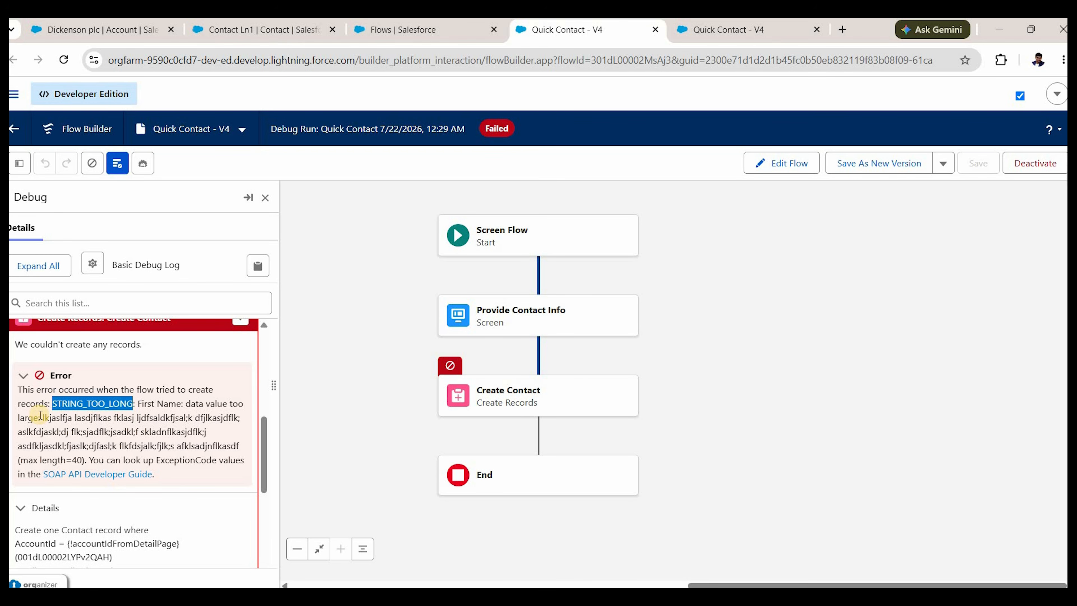
drag(41, 416, 240, 446)
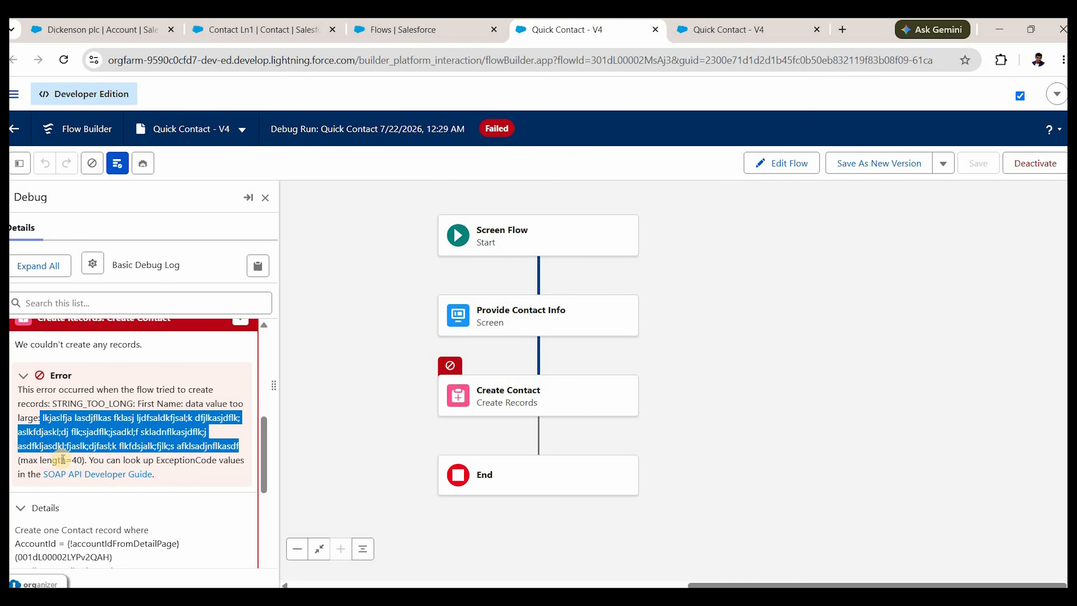
double_click(77, 460)
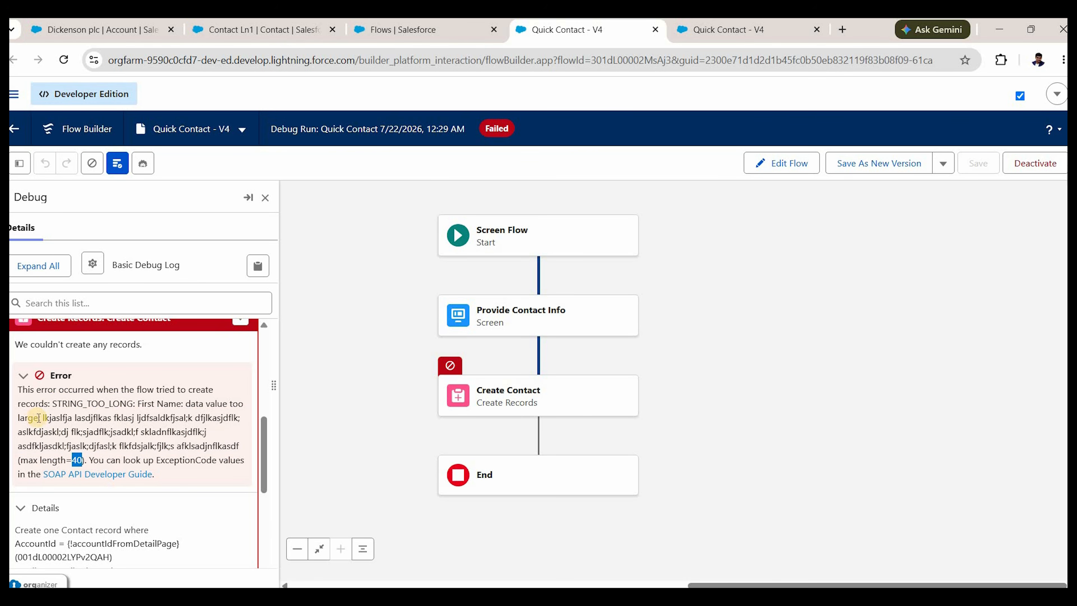
drag(39, 418, 236, 447)
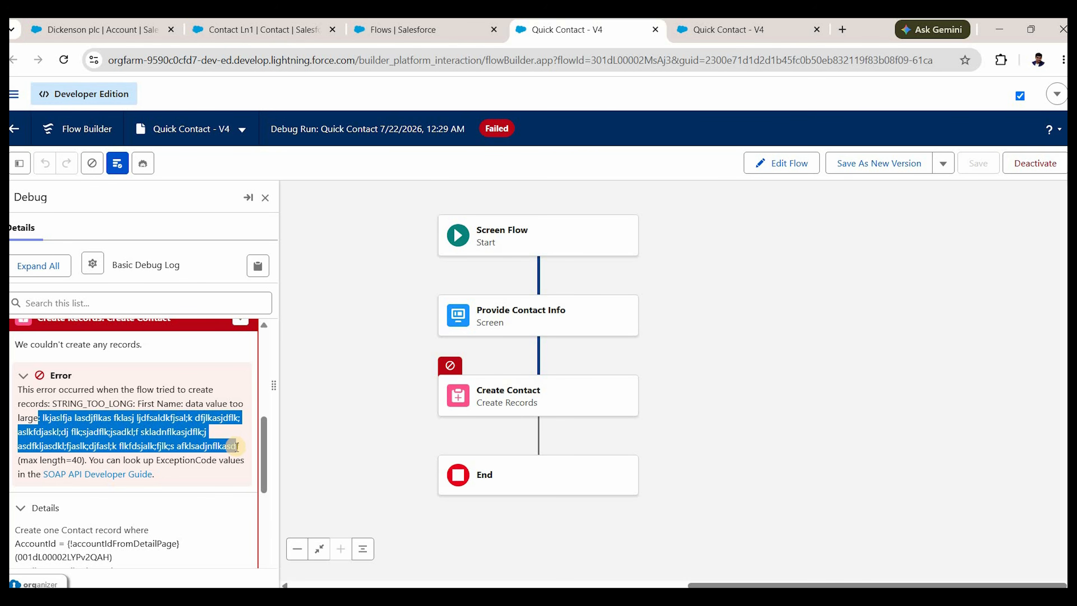
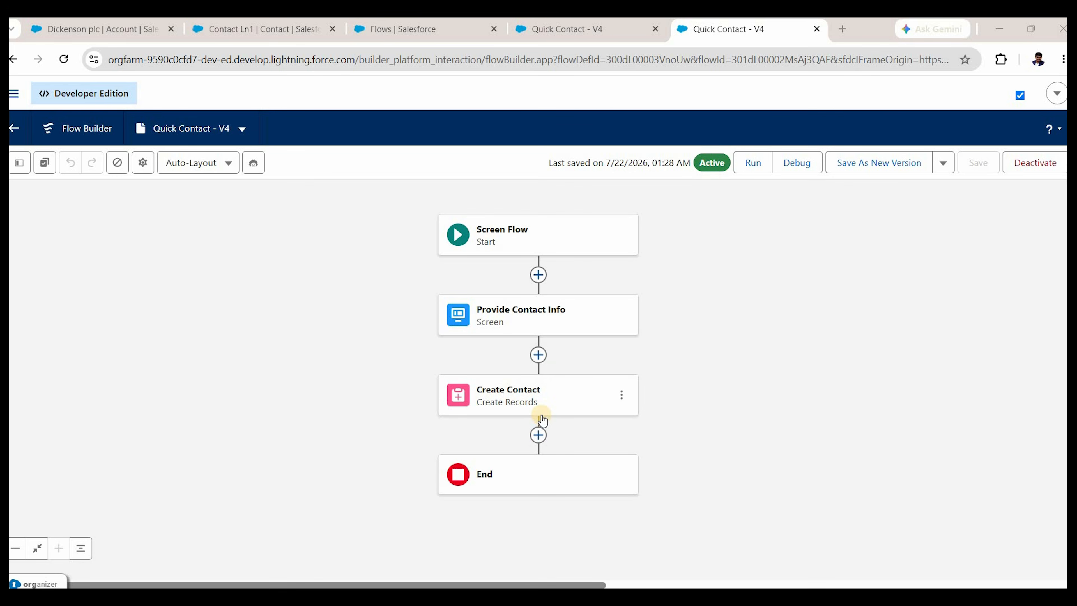
Add a fault path to the Create Contact element and scroll down to its end.
click(621, 395)
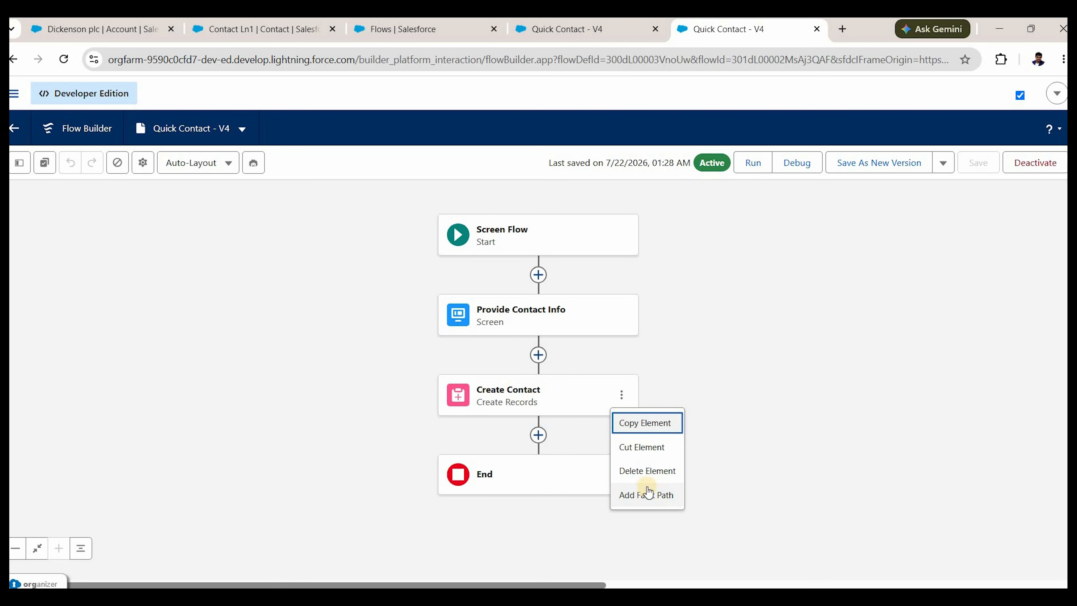
click(639, 495)
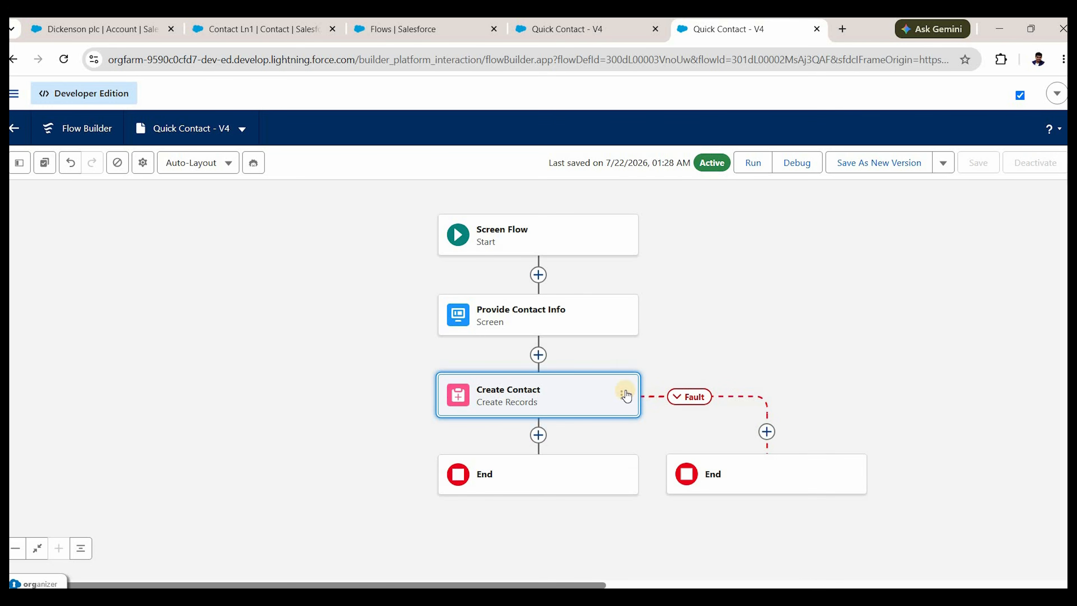
click(621, 315)
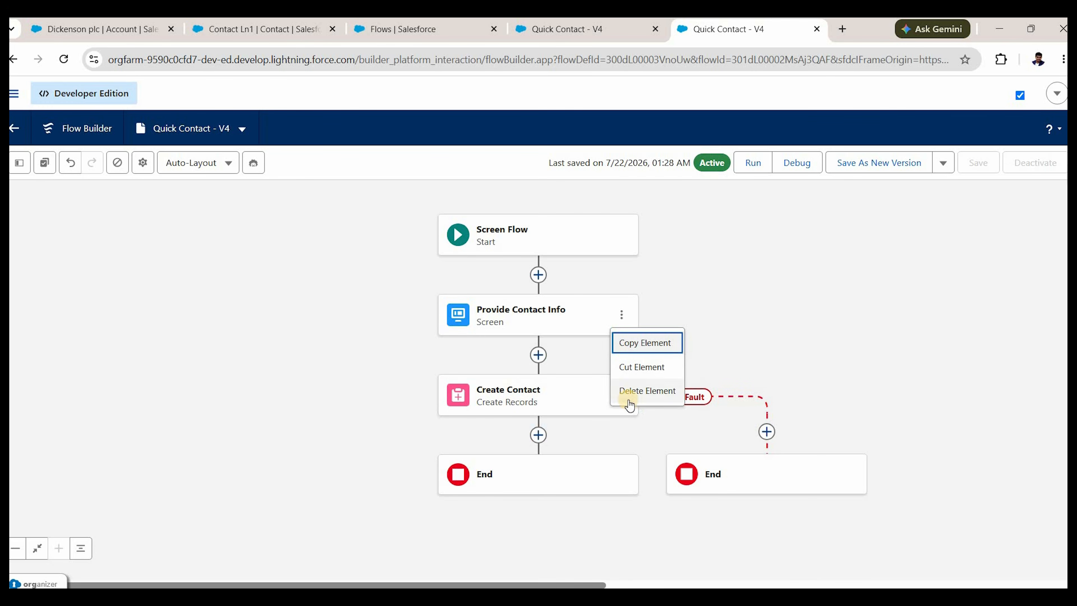
click(621, 395)
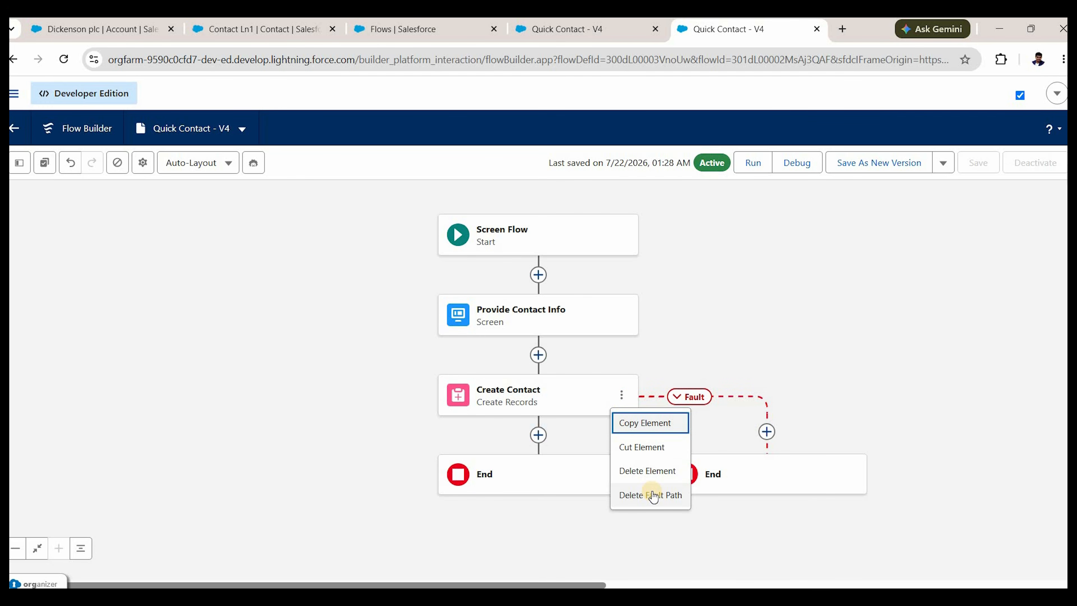
click(557, 376)
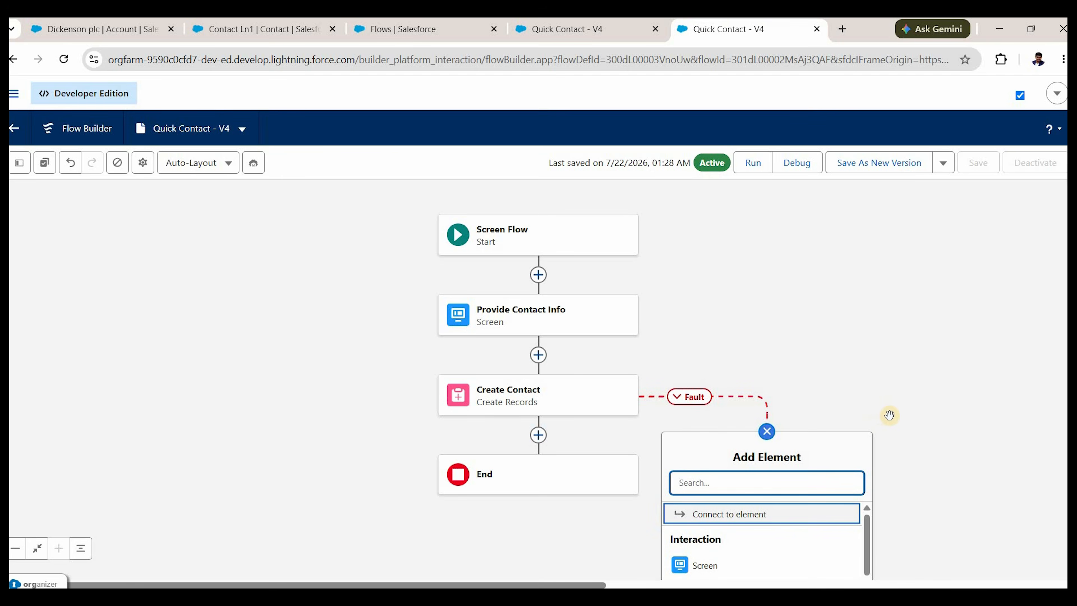
scroll(904, 412, down, 2)
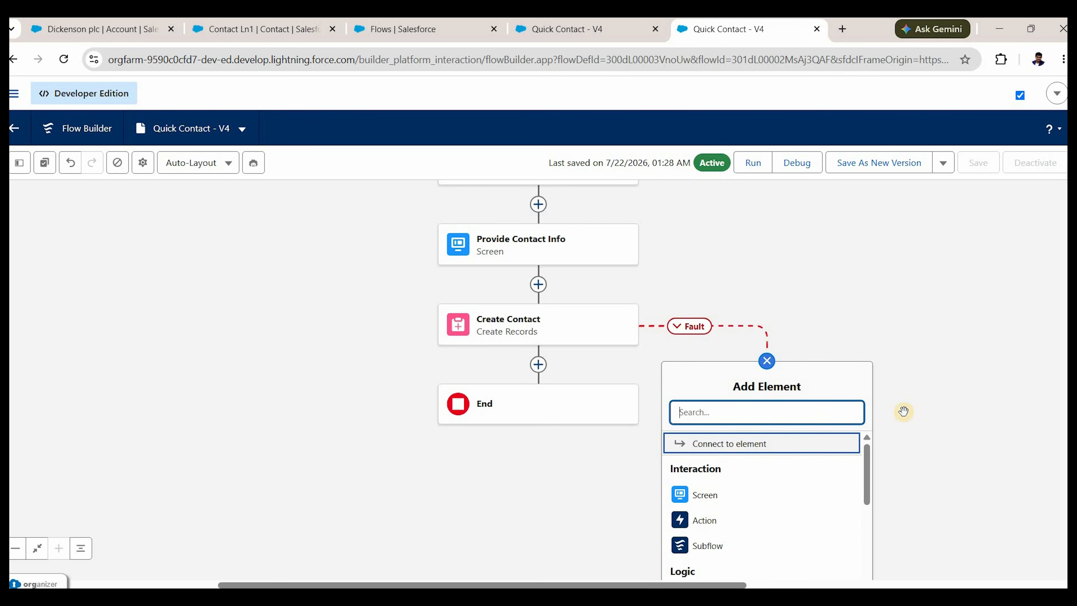
Add a new screen on the fault path with its header and footer hidden.
click(727, 505)
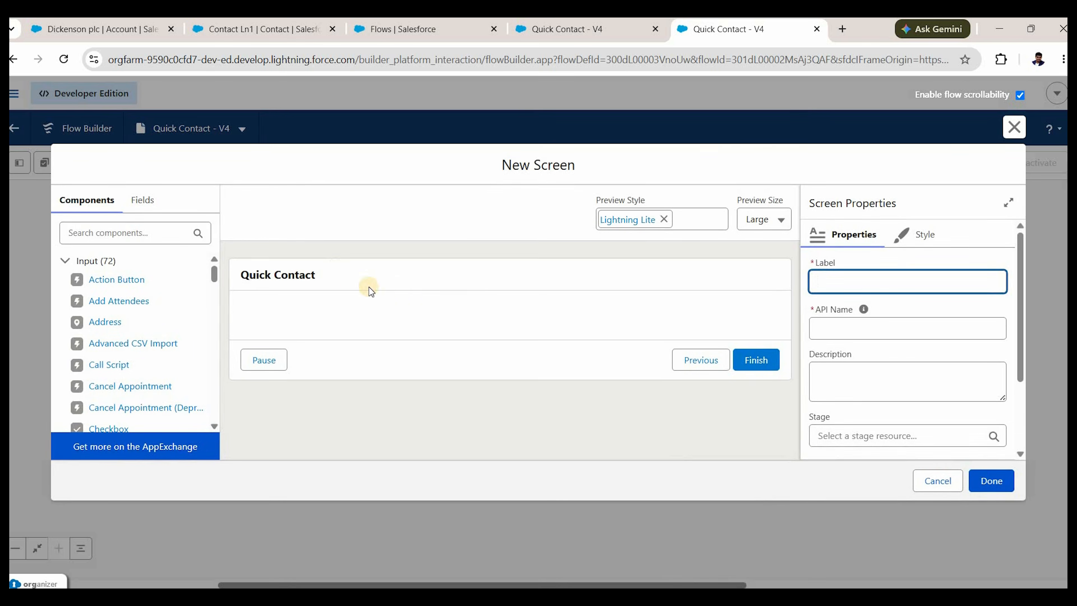
click(368, 288)
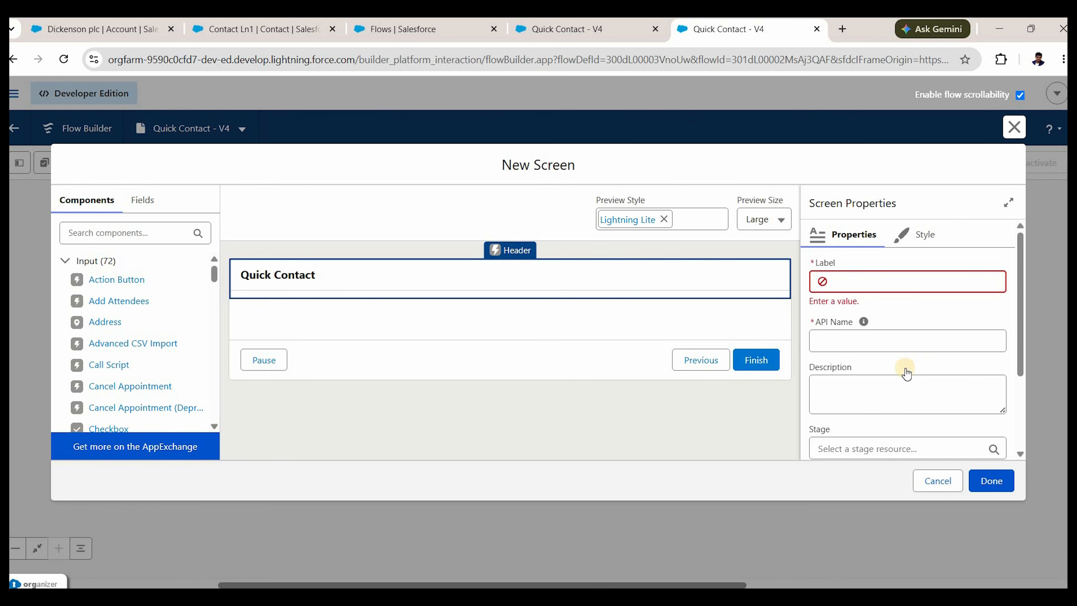
scroll(823, 373, down, 3)
click(819, 372)
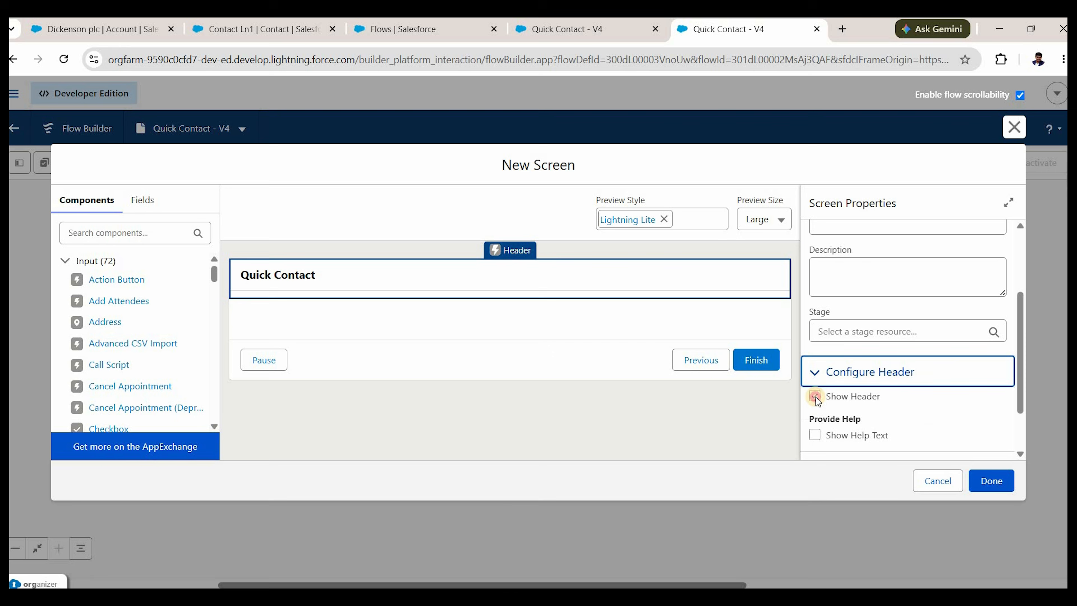
click(815, 396)
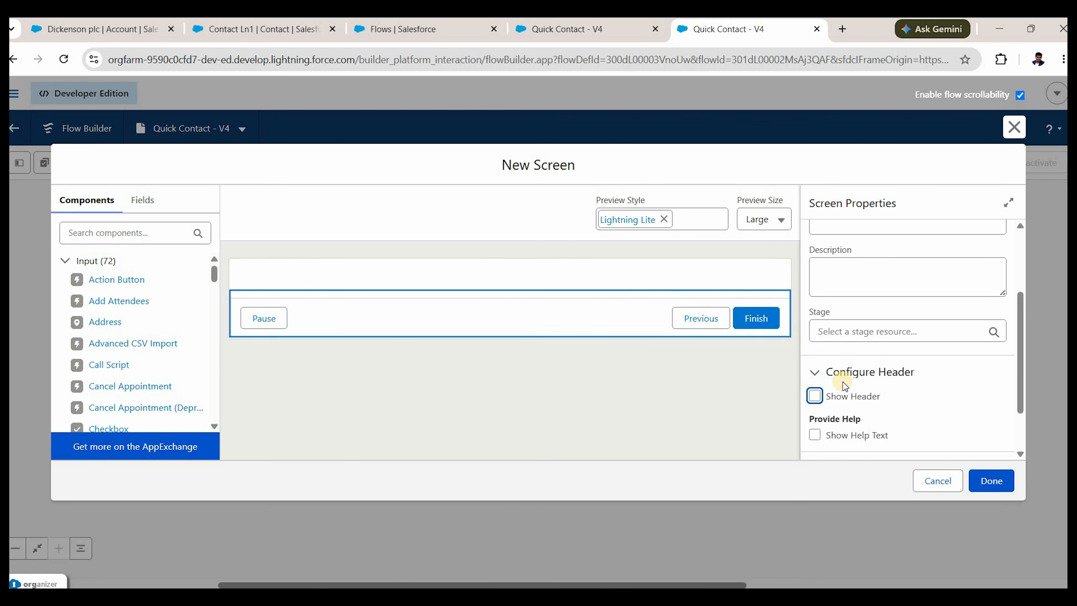
scroll(846, 411, down, 2)
click(846, 410)
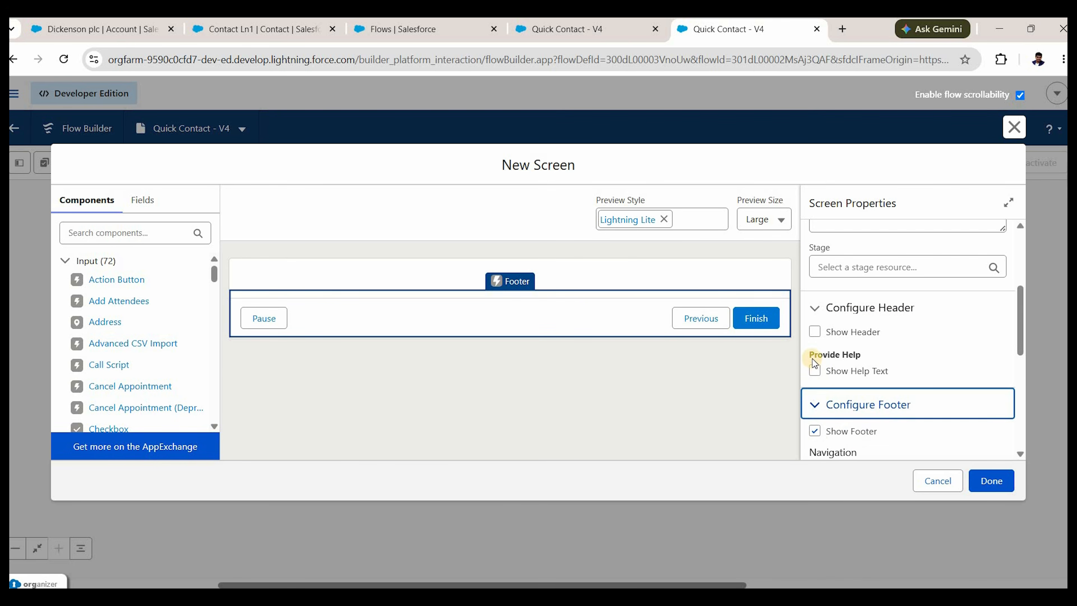
scroll(812, 361, down, 2)
click(814, 360)
Search components for 'disp' and place a Display Text component on the screen.
click(129, 233)
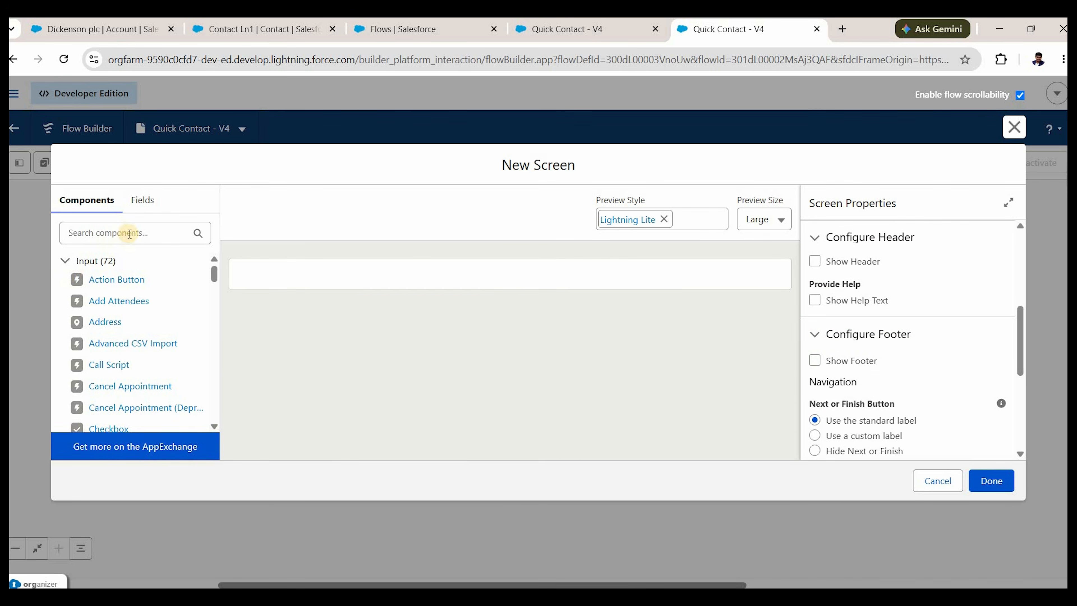
text(disp)
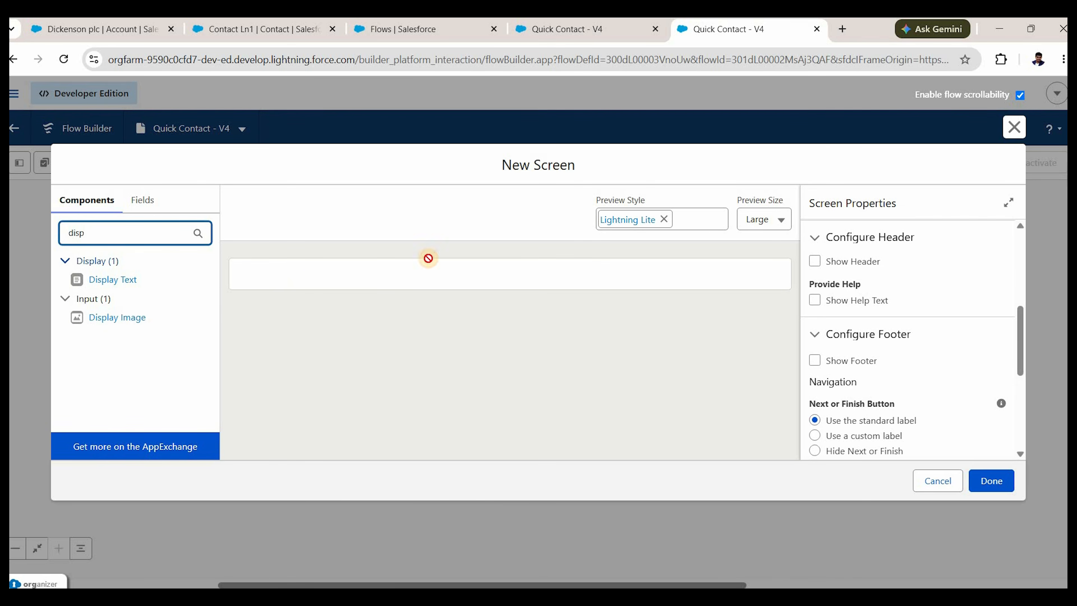
drag(428, 258, 612, 262)
click(606, 270)
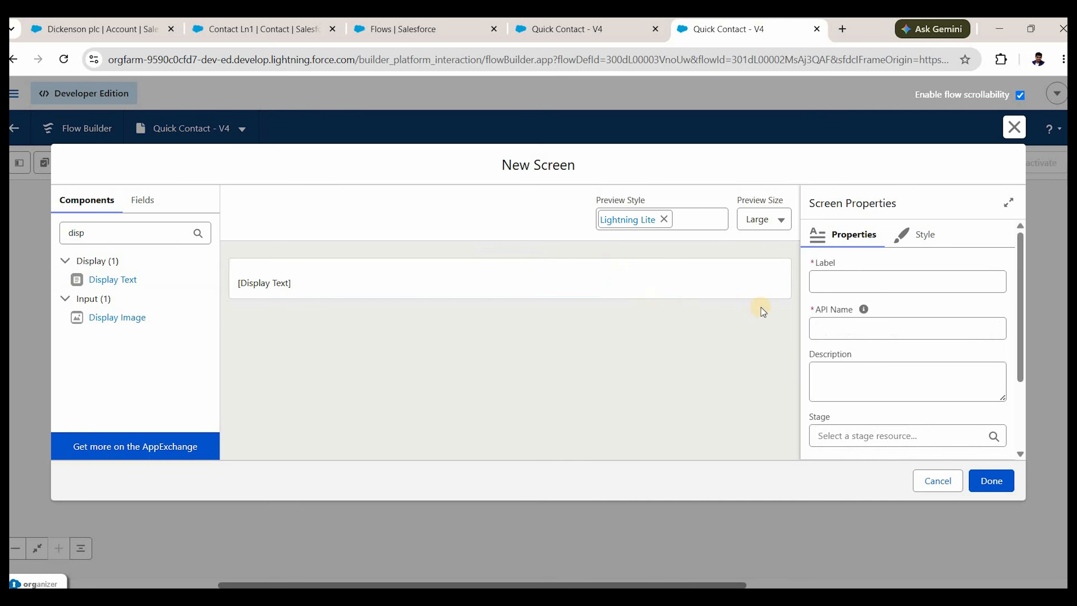
scroll(852, 280, down, 2)
click(852, 280)
Name the Display Text 'displayMsg' and write the 'Contact creation Failed!' line.
scroll(852, 280, up, 2)
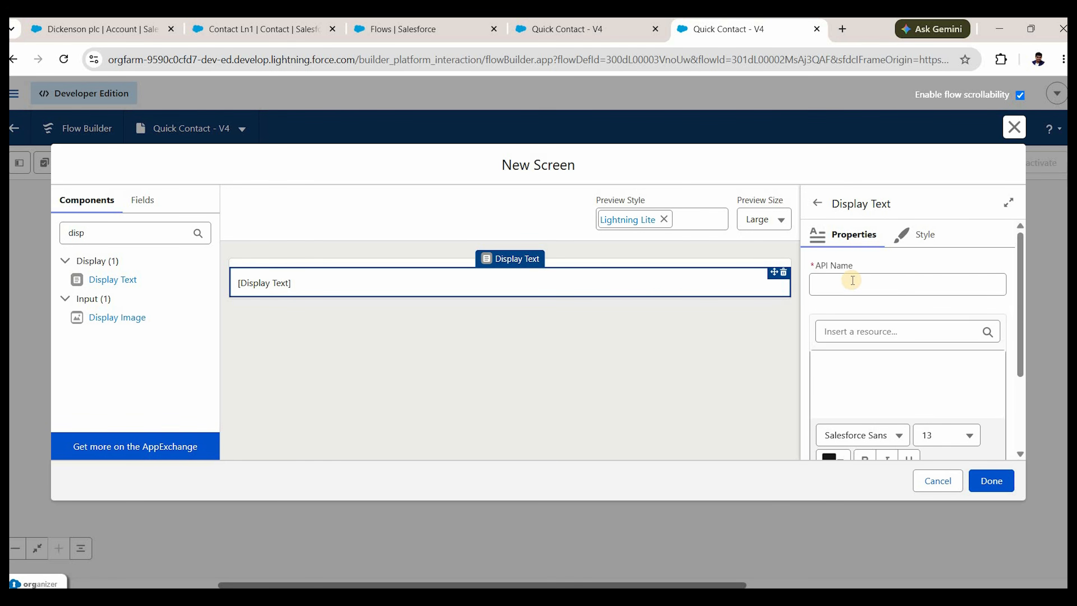
click(853, 280)
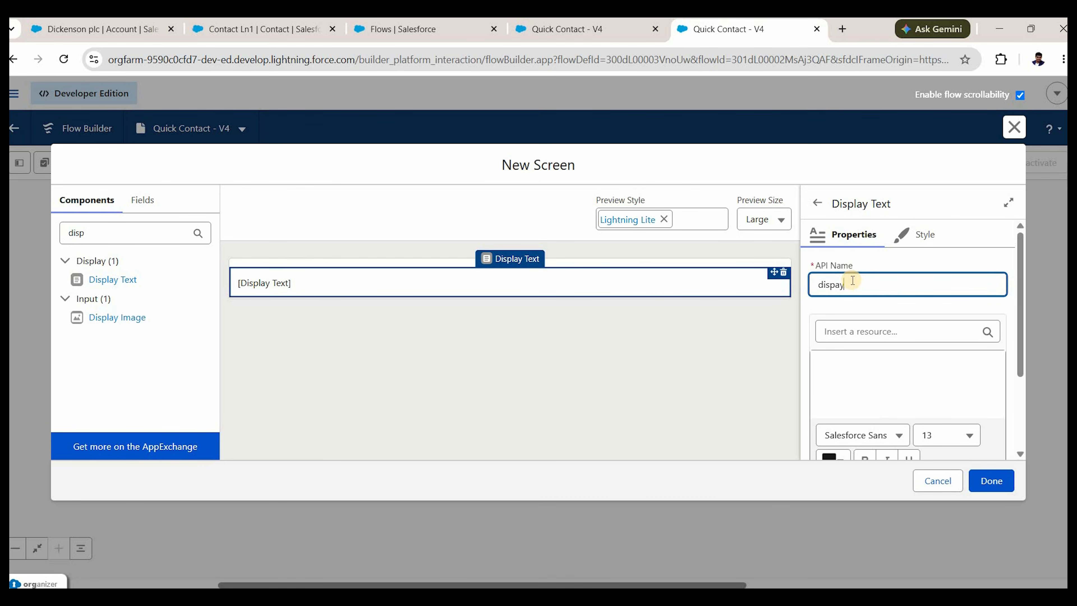
text(displayMsg)
click(865, 363)
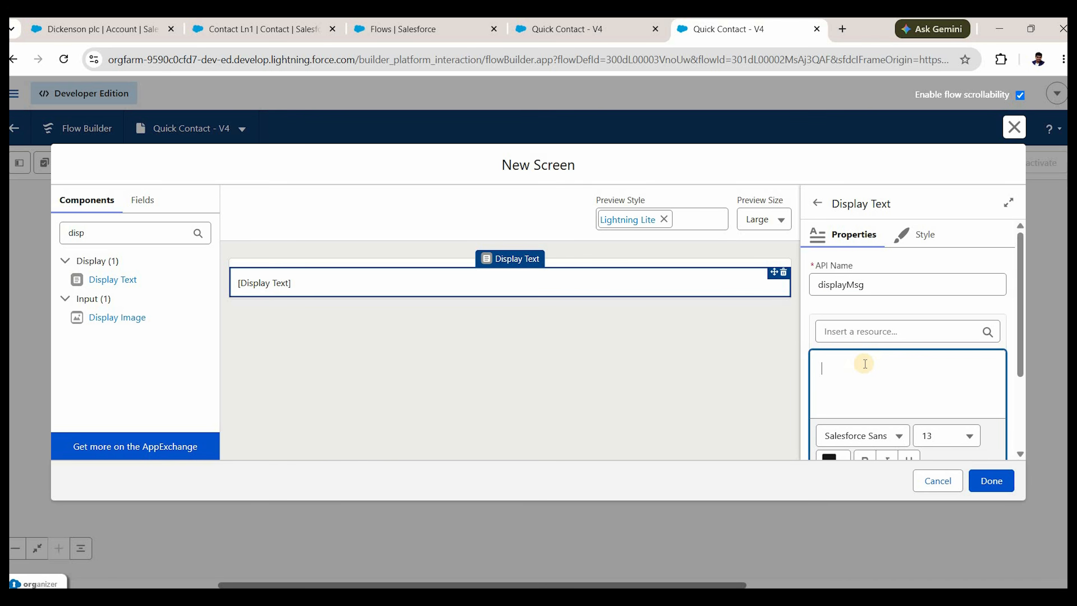
text(Contact creation Failed!)
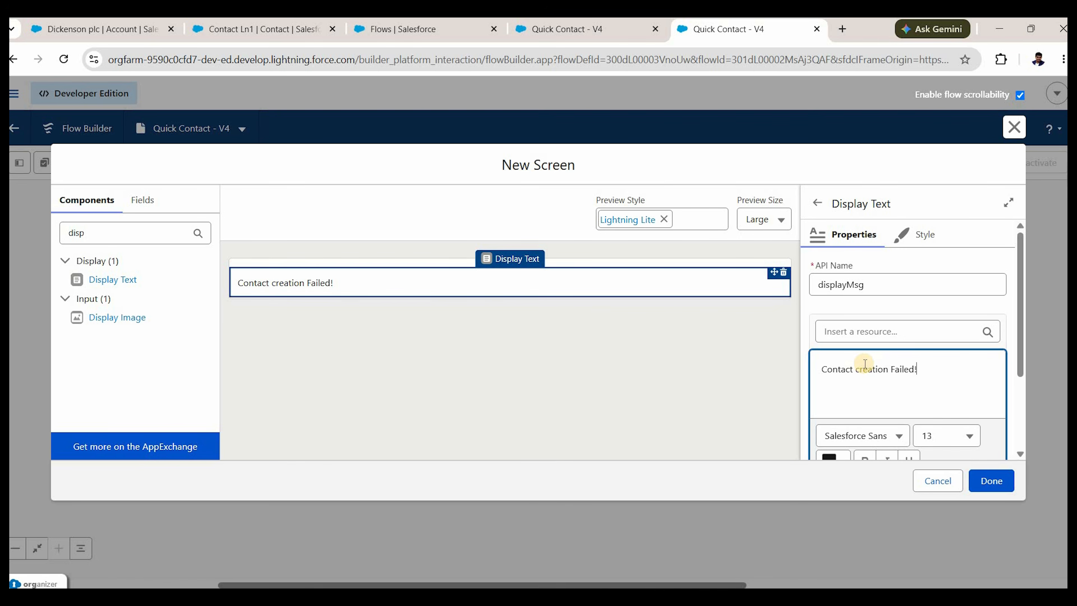
key(Return)
key(Return)
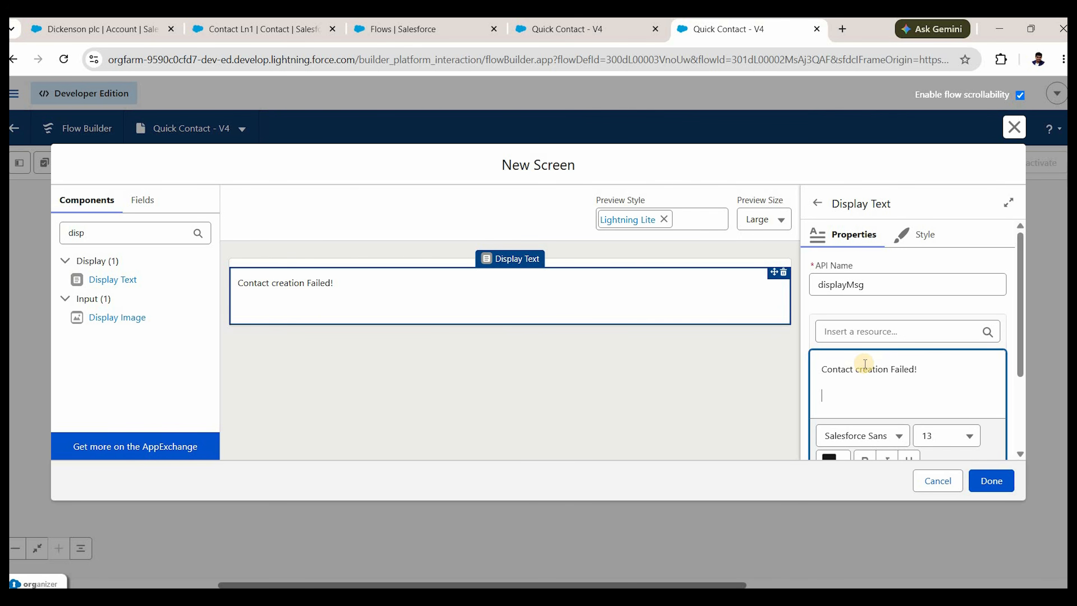
Insert {!$Flow.FaultMessage} and add an 'Error message is:' label above it.
click(857, 330)
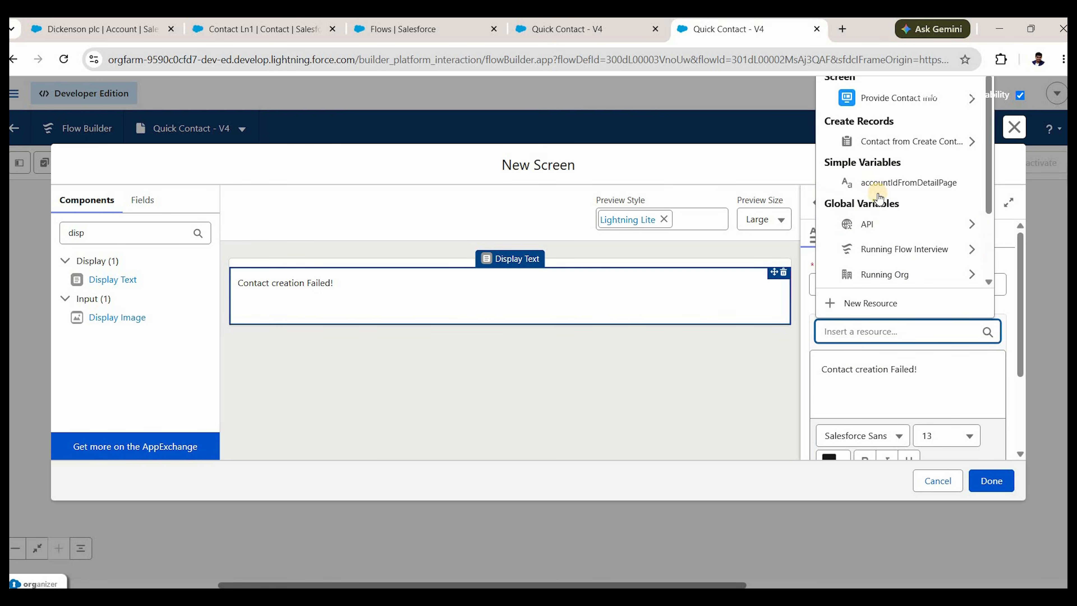
scroll(846, 138, down, 2)
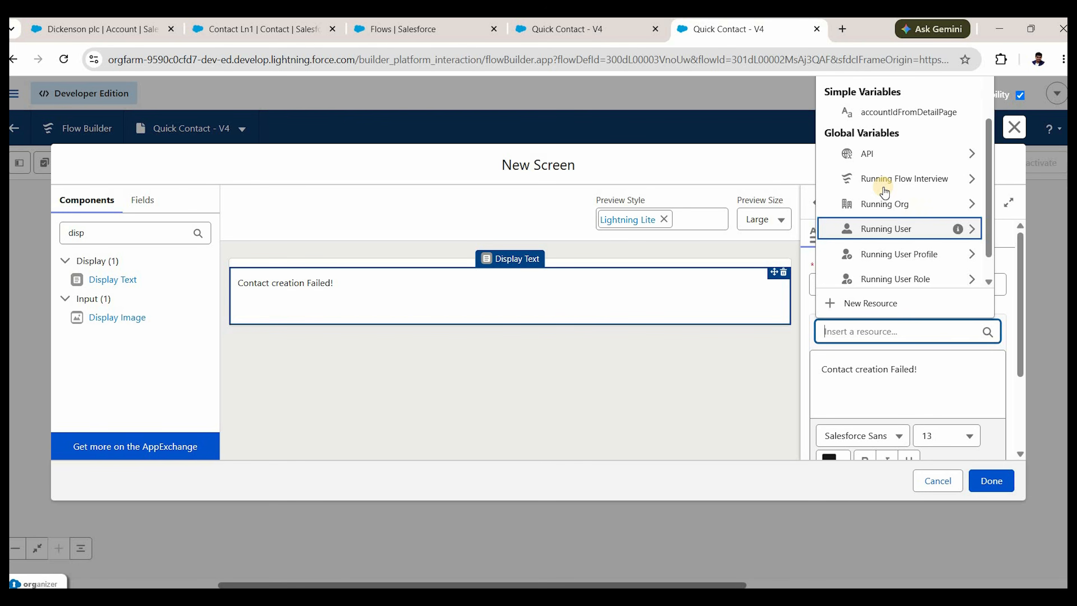
click(891, 177)
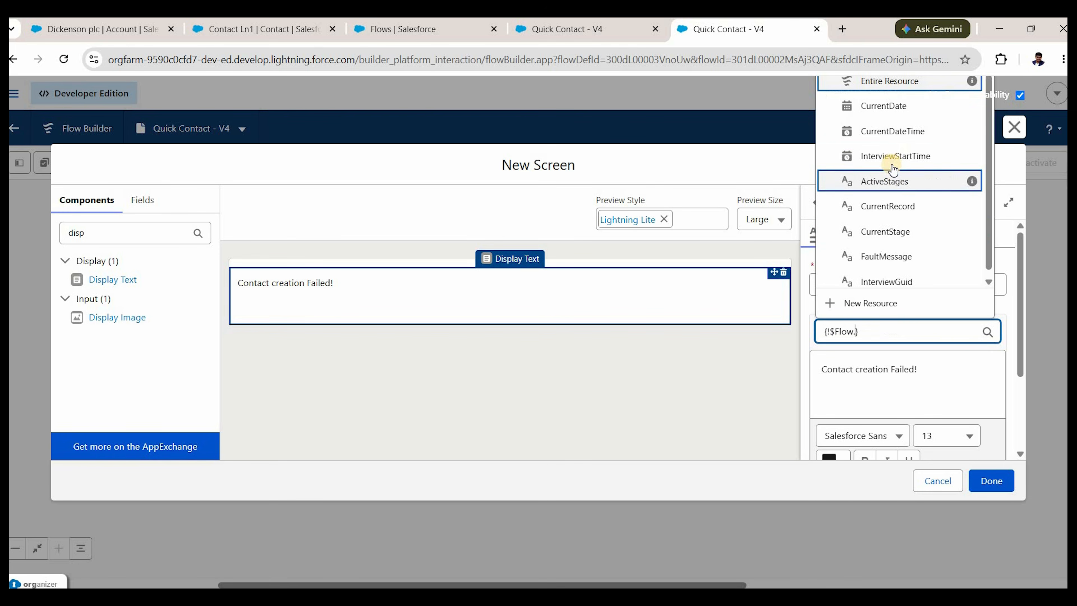
click(890, 257)
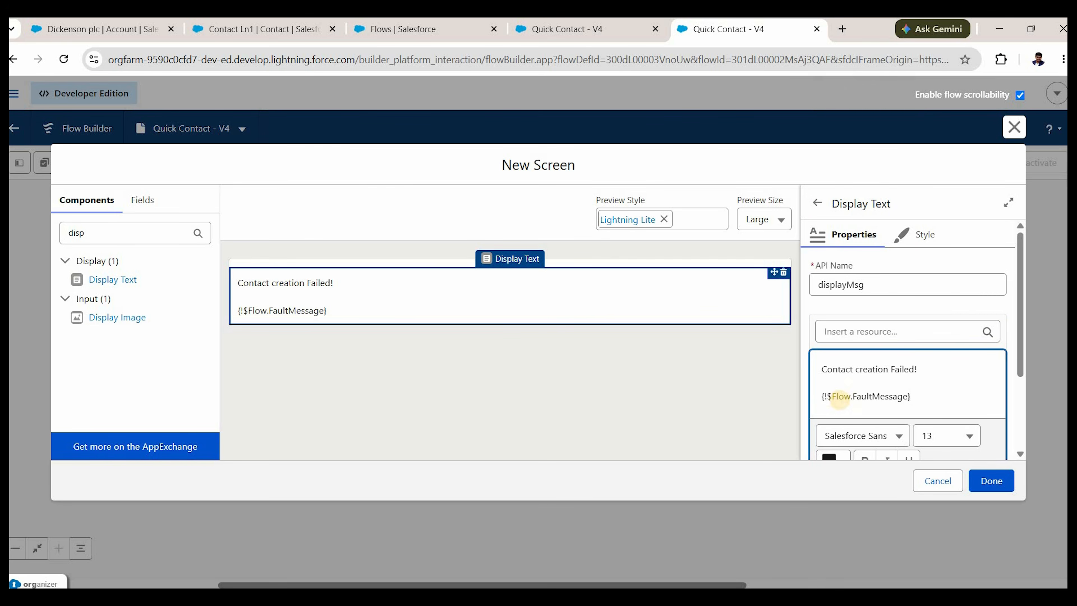
click(894, 381)
key(Return)
text(Error message is)
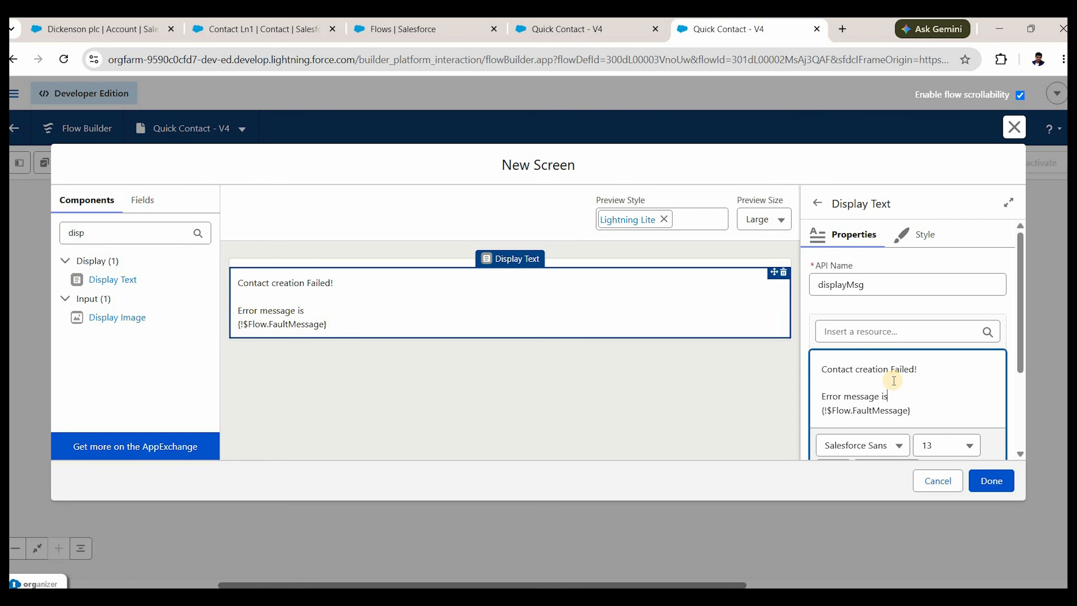
text(:)
key(Down)
Make the whole message bold red and return to the screen's properties.
key(shift+End)
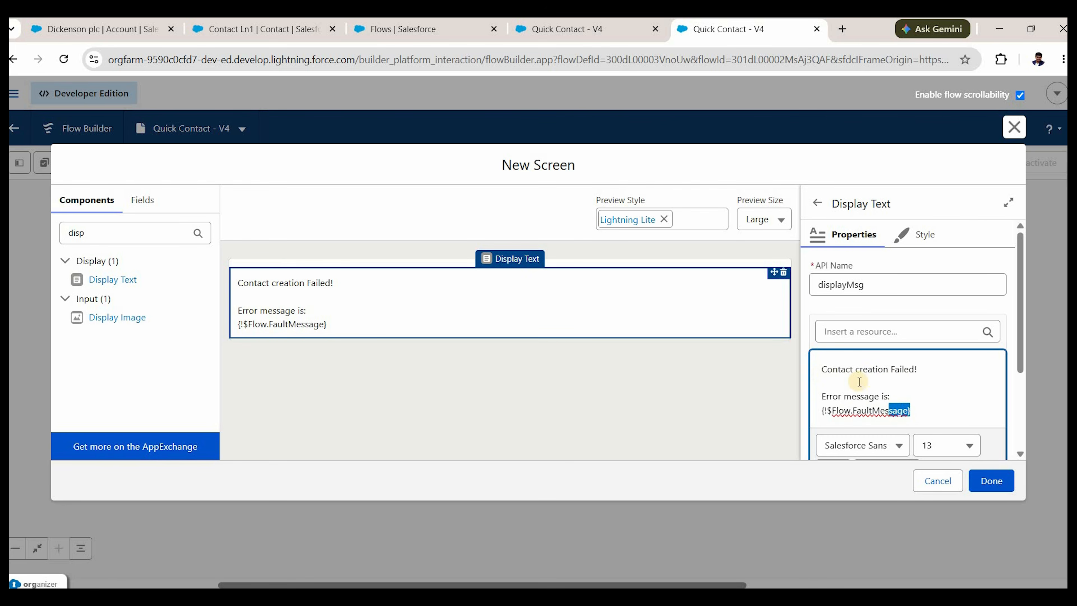
key(ctrl+a)
scroll(842, 346, down, 3)
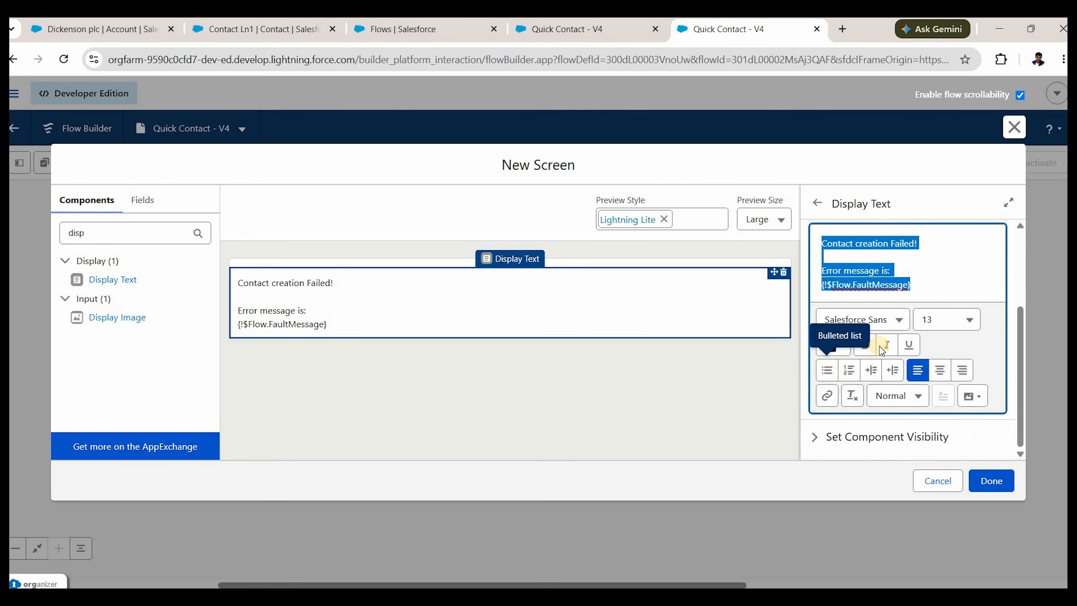
scroll(866, 354, up, 1)
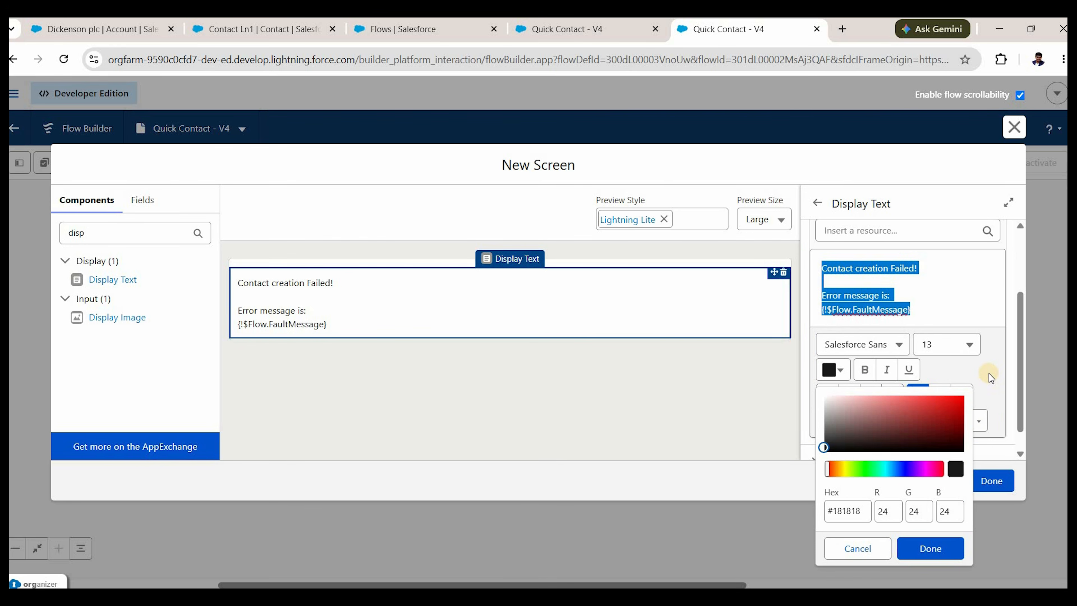
click(963, 399)
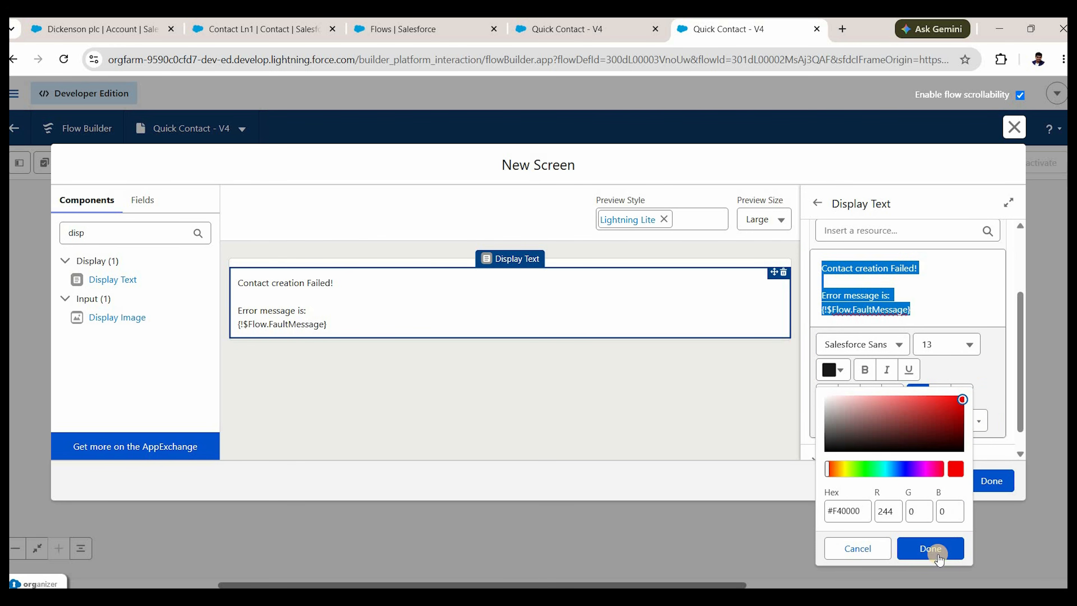
click(868, 373)
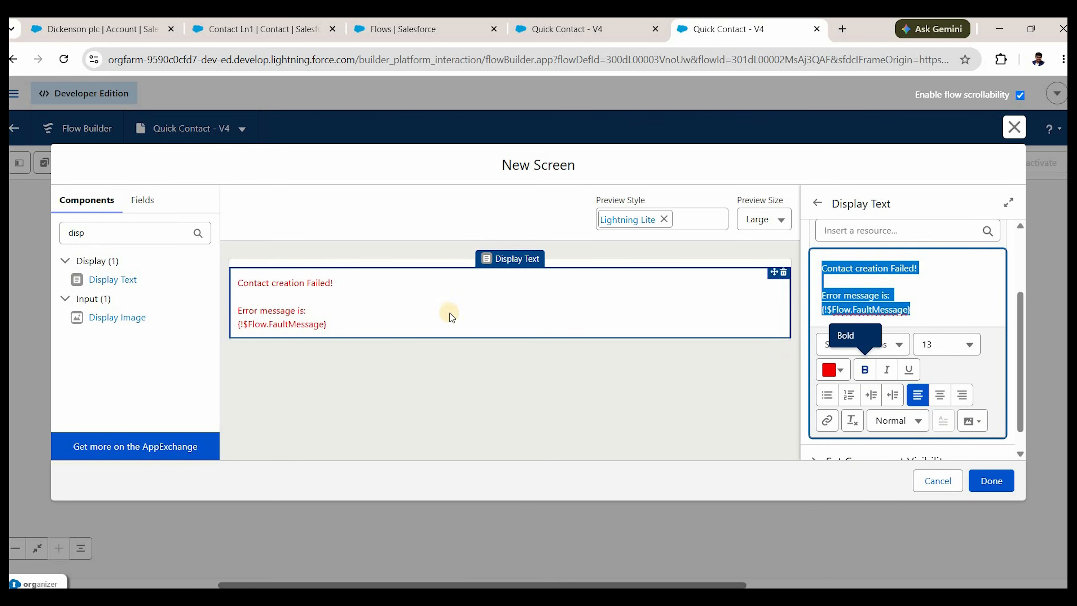
click(865, 370)
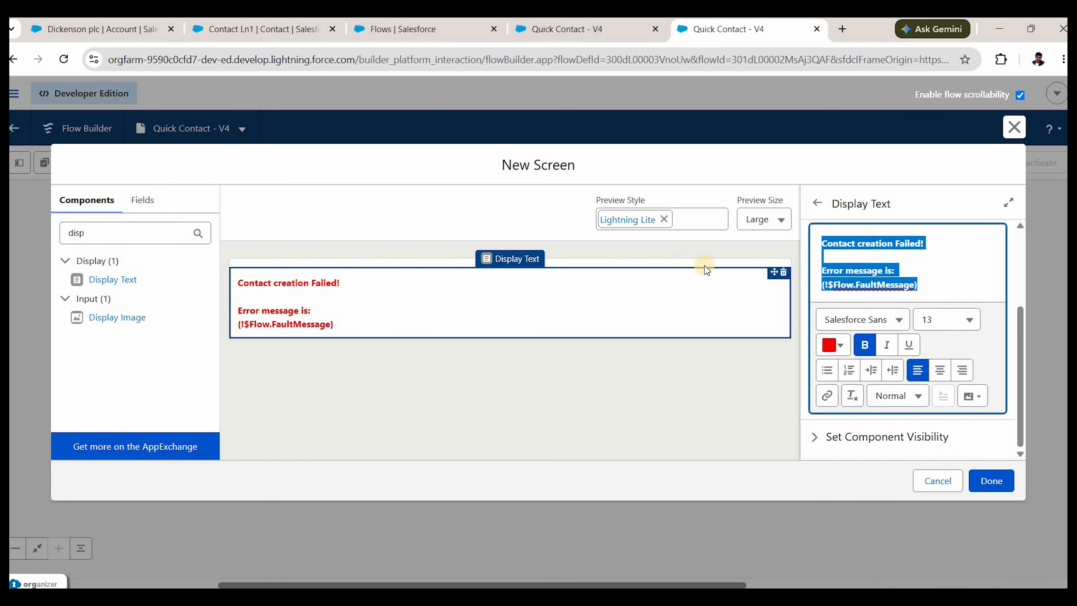
click(708, 259)
click(740, 253)
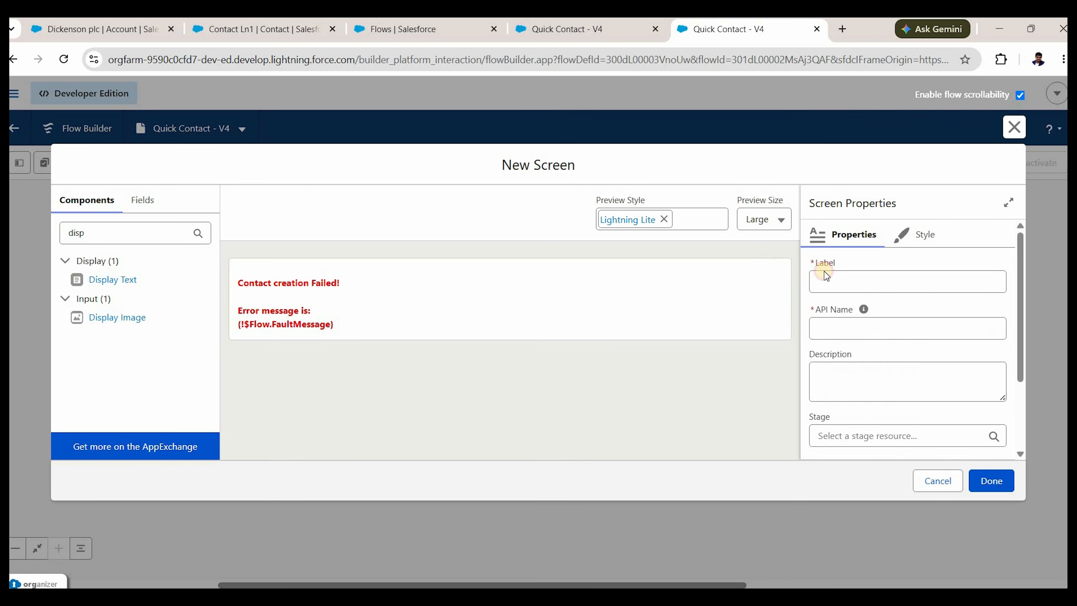
Label the screen 'DisplayErrorWindow' and add it to the fault path.
click(872, 274)
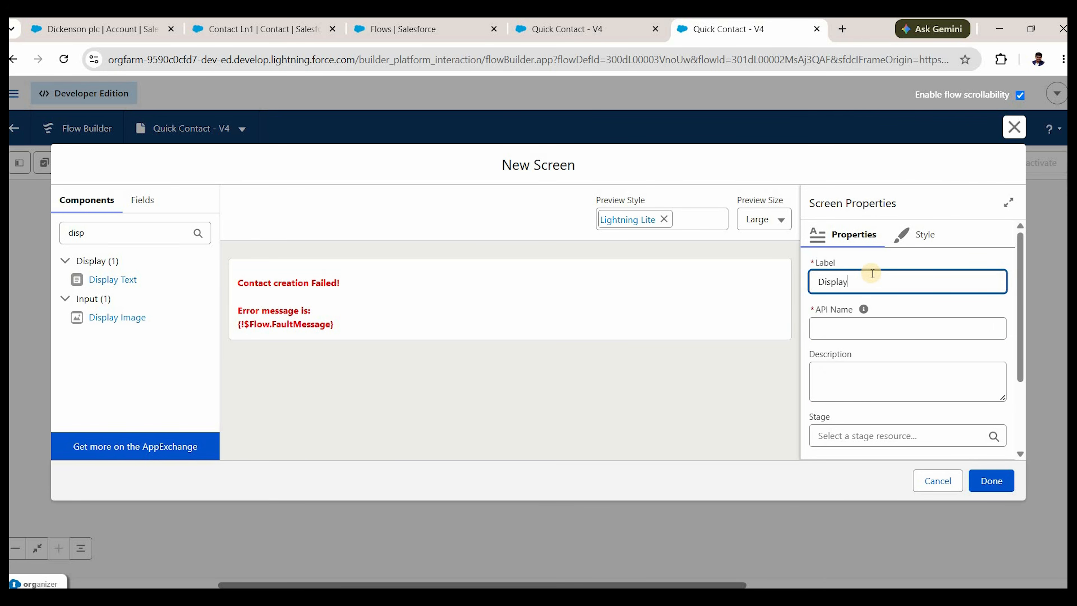
text(DisplayErrorWindow)
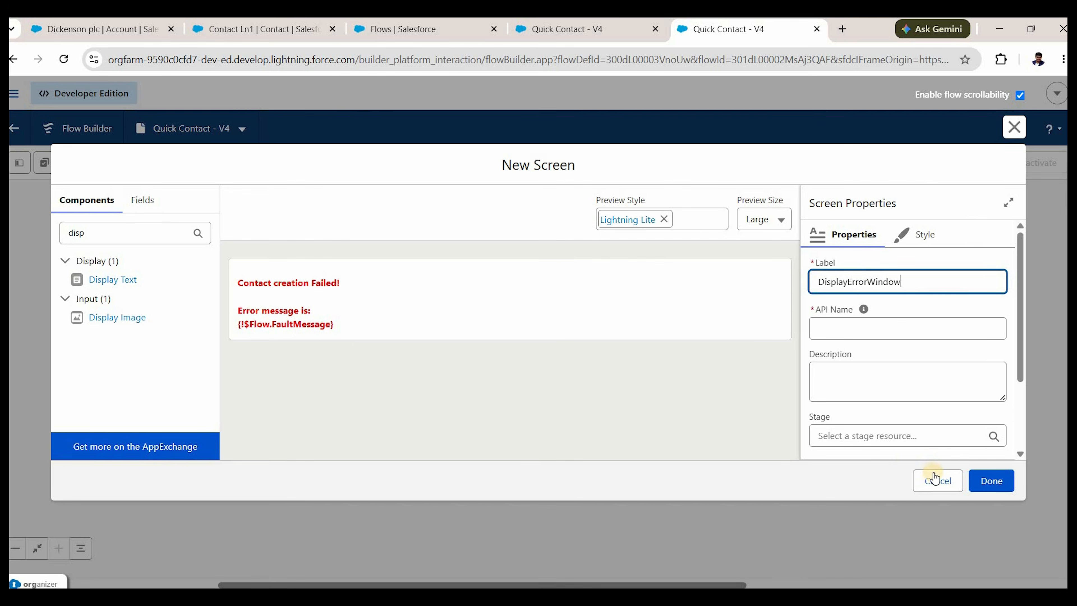
click(878, 404)
click(992, 481)
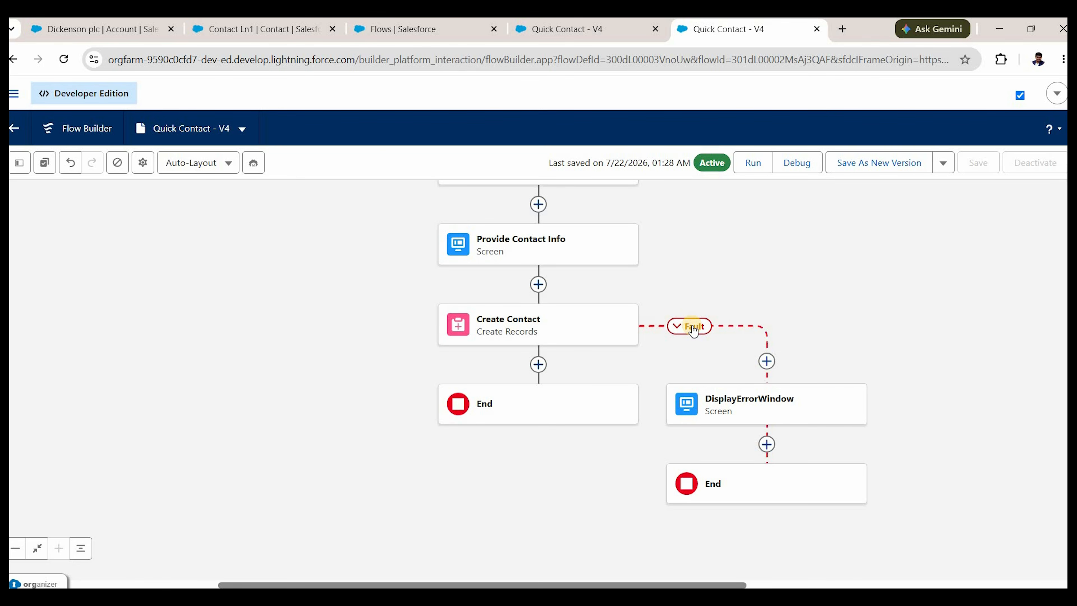
Save the flow as new Version 5 and go to the Dickenson plc account page.
click(884, 166)
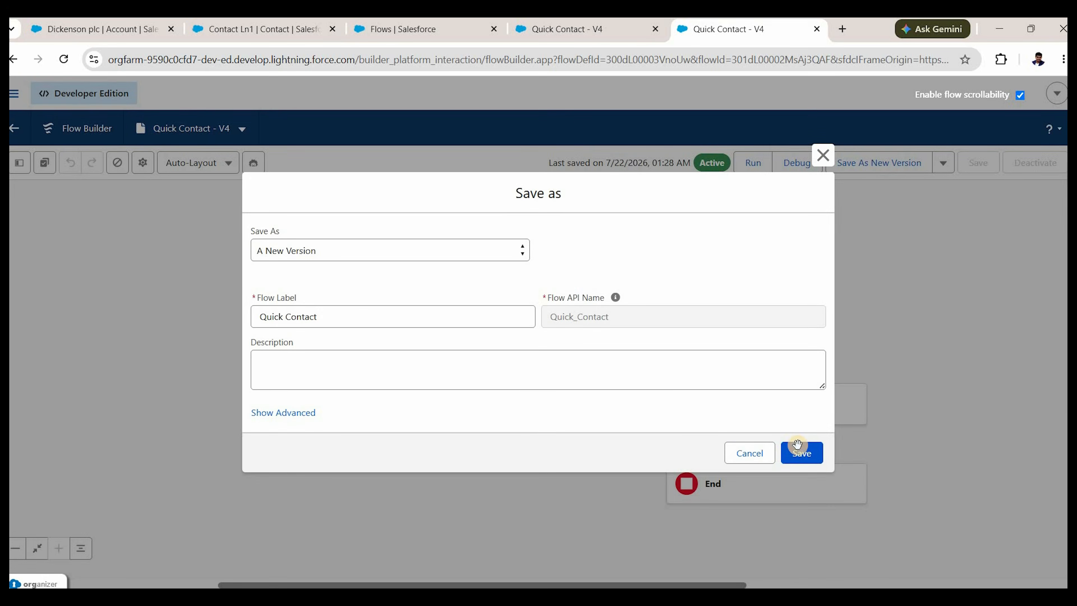
click(797, 445)
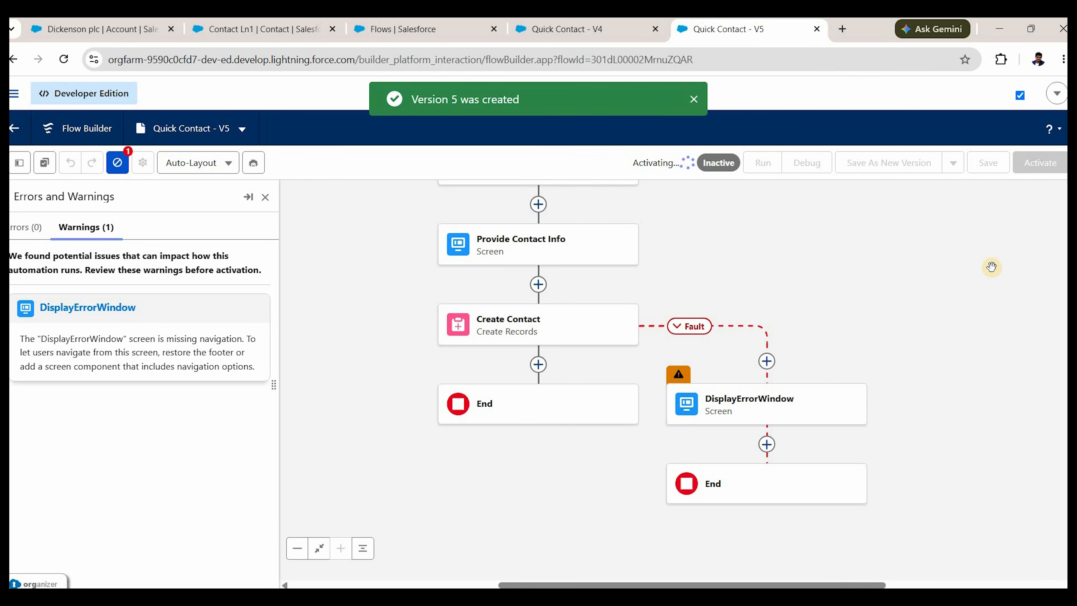
click(122, 32)
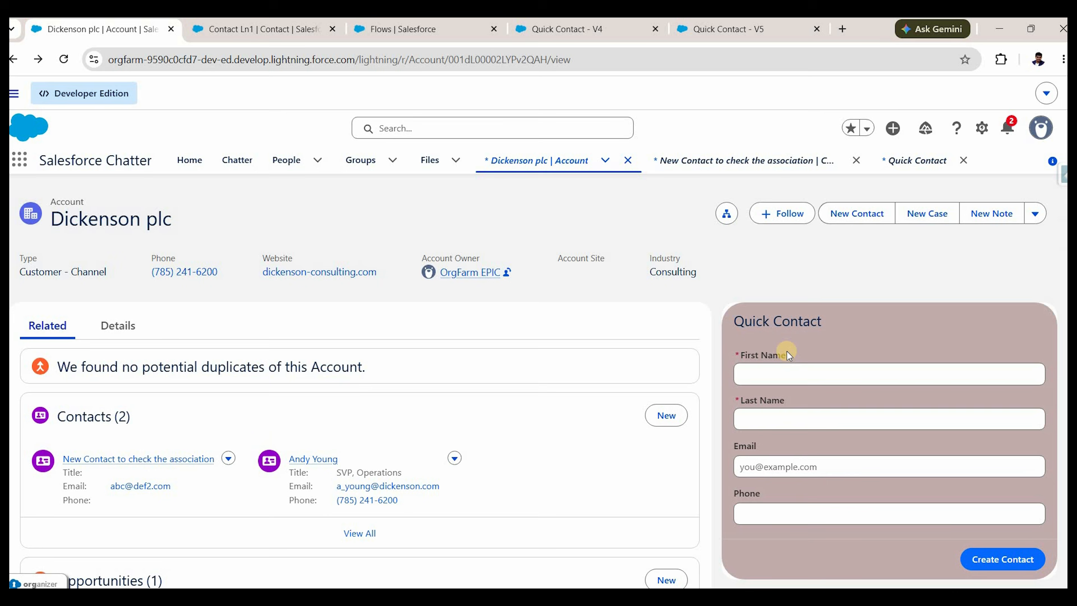
Submit the Quick Contact form with an overlong first name plus test last name, email and phone.
scroll(774, 362, down, 5)
scroll(781, 366, up, 5)
click(784, 367)
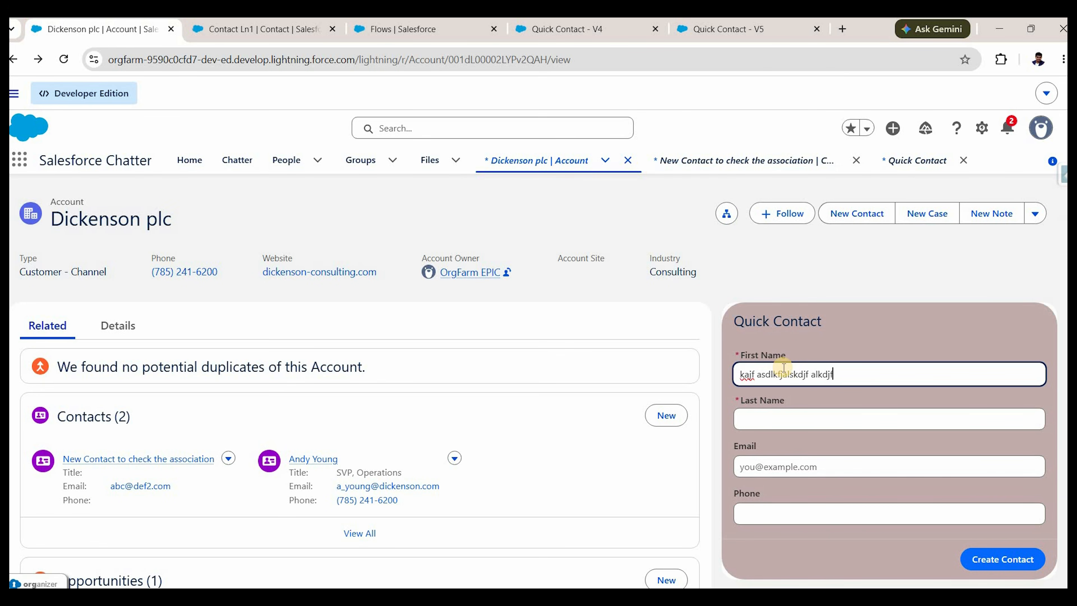
text(klasdjfklasjdfl;kasjdfljasdsaf)
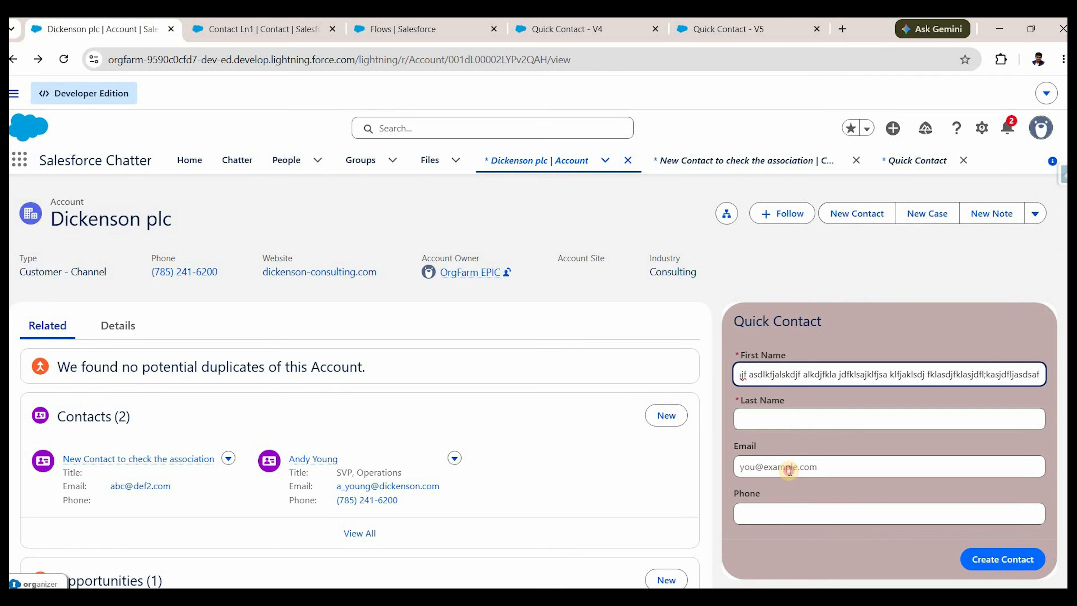
key(Tab)
text(adfas)
key(Tab)
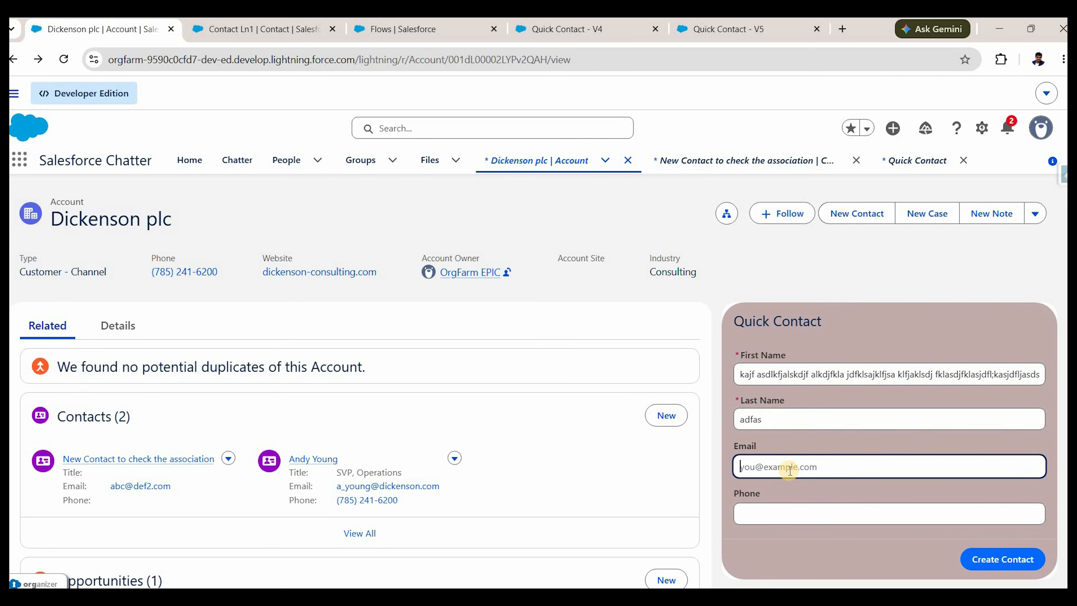
text(2c@cl.sfas)
key(Tab)
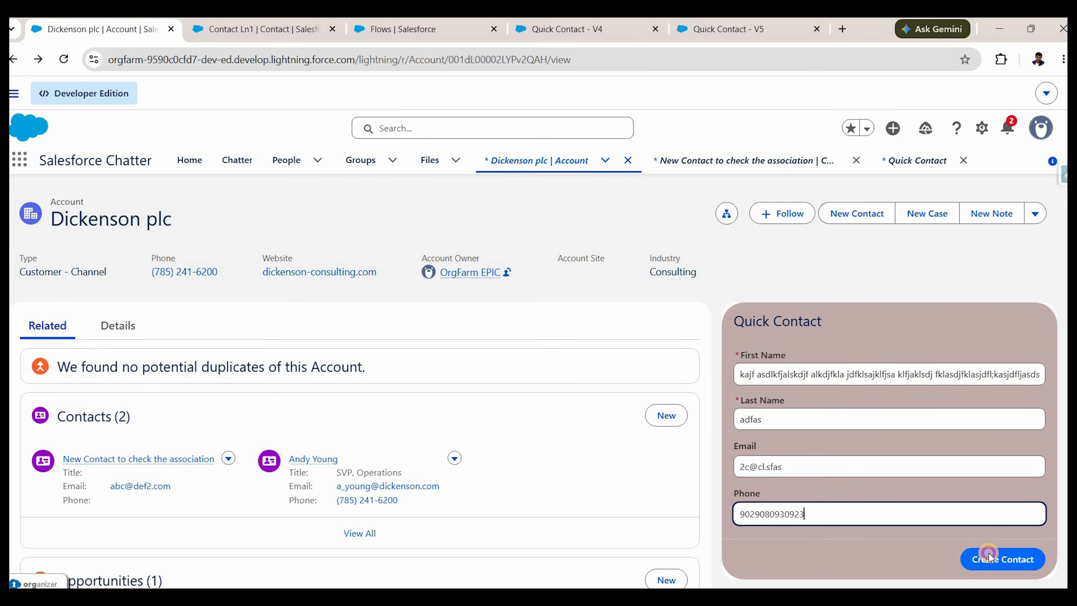
click(989, 556)
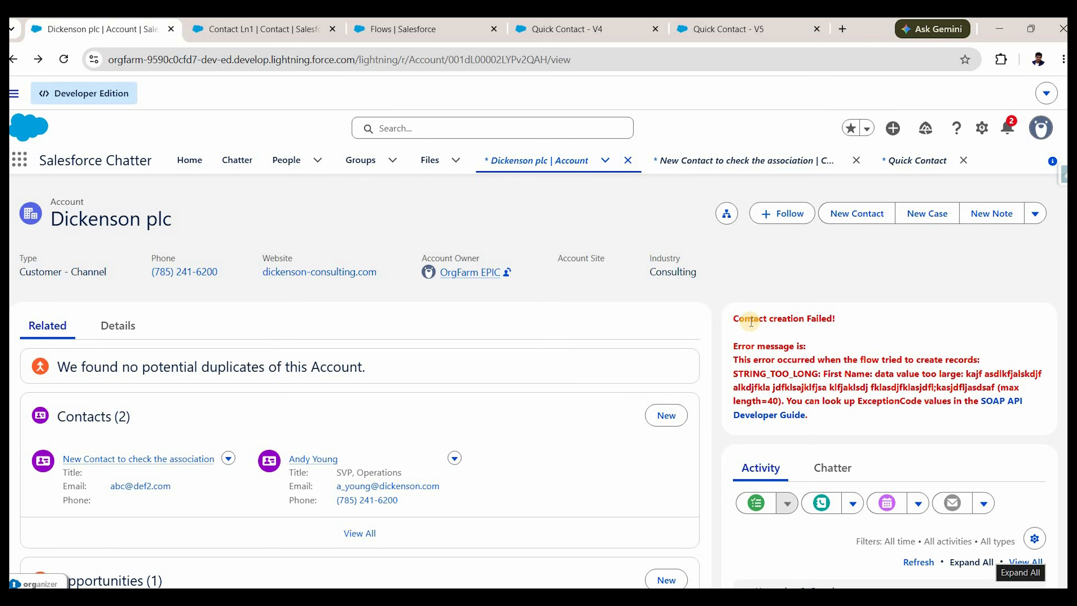
Highlight the failure heading, the STRING_TOO_LONG code and the First Name length details.
triple_click(750, 322)
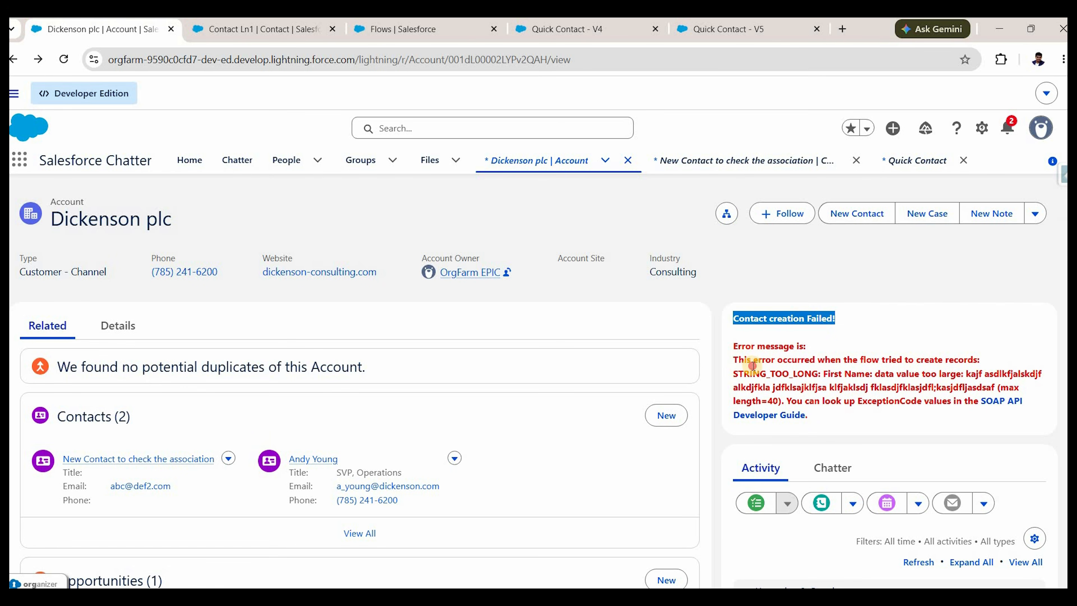
click(737, 368)
drag(839, 376, 820, 373)
click(836, 377)
drag(928, 387, 945, 410)
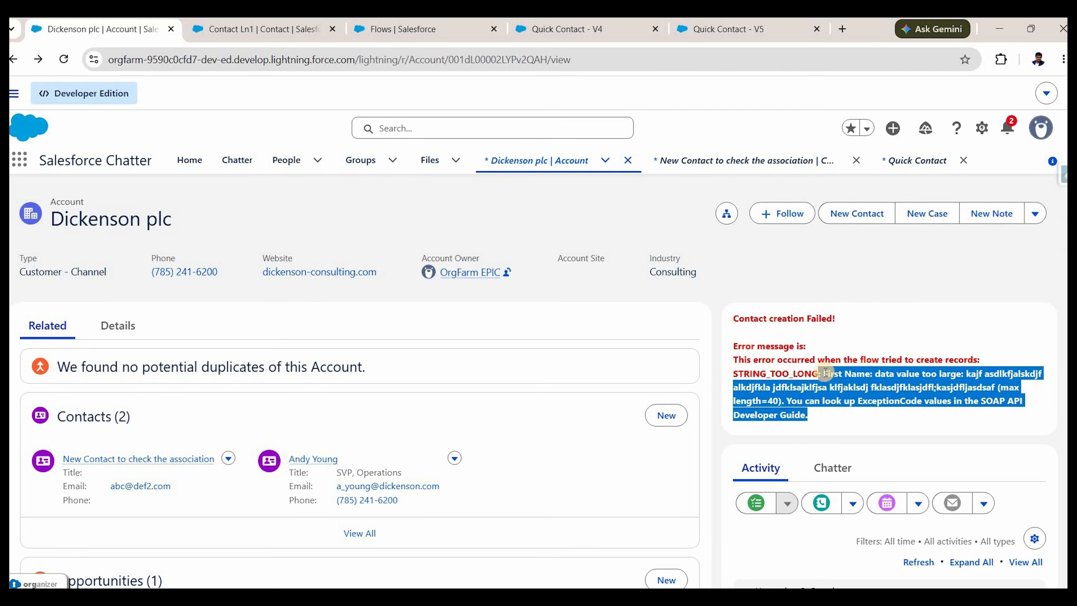
drag(824, 373, 908, 417)
Reload the account page and return to the Quick Contact - V5 flow.
click(64, 59)
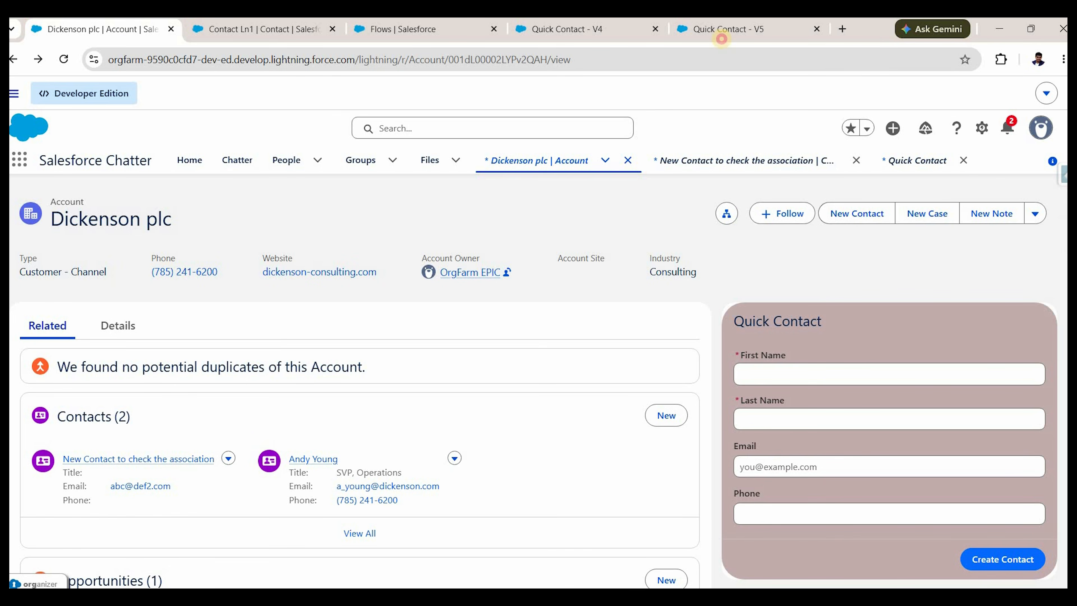
click(721, 36)
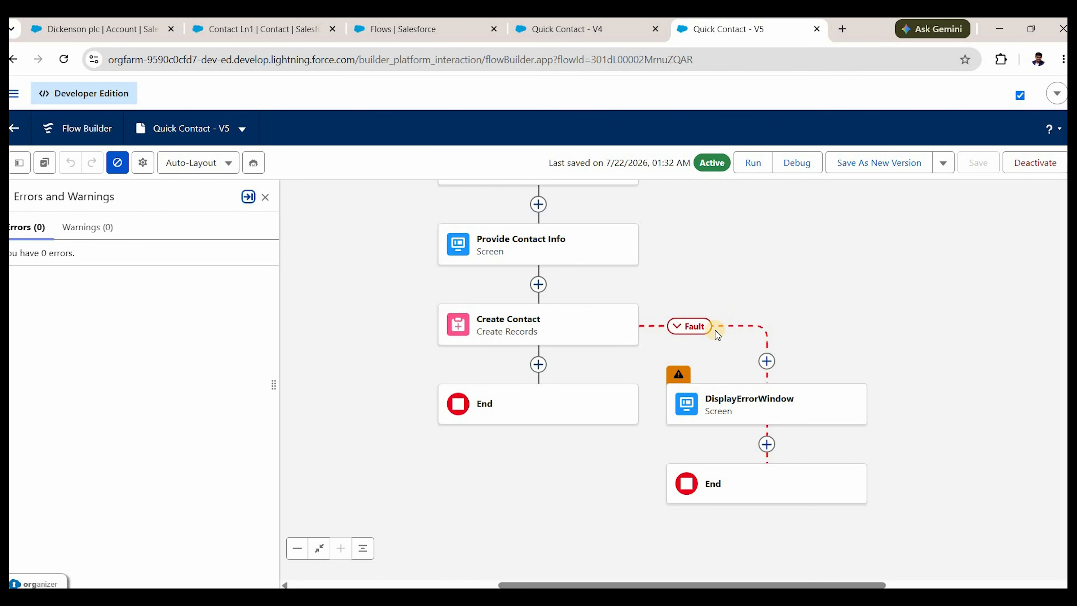
scroll(693, 336, up, 2)
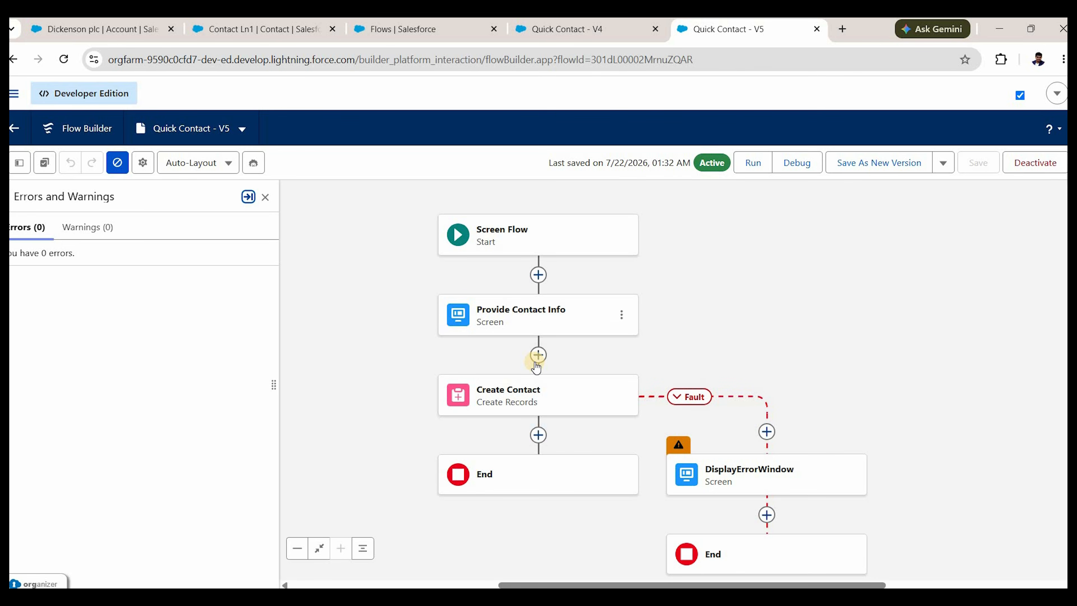
Open Provide Contact Info, select First Name and expand its Validate Input settings.
double_click(550, 321)
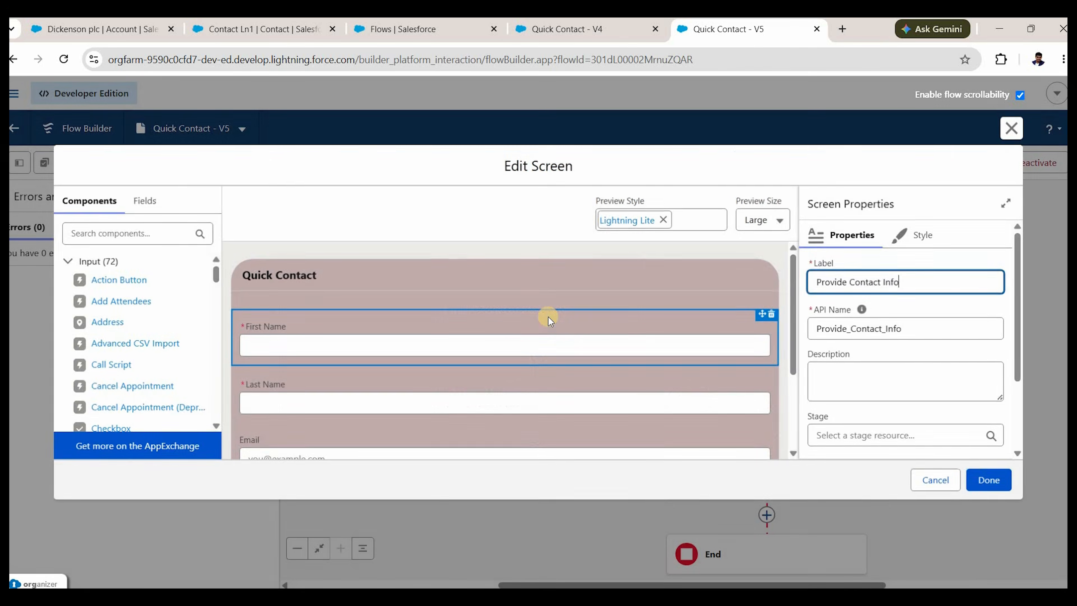
scroll(751, 434, down, 3)
scroll(745, 432, up, 3)
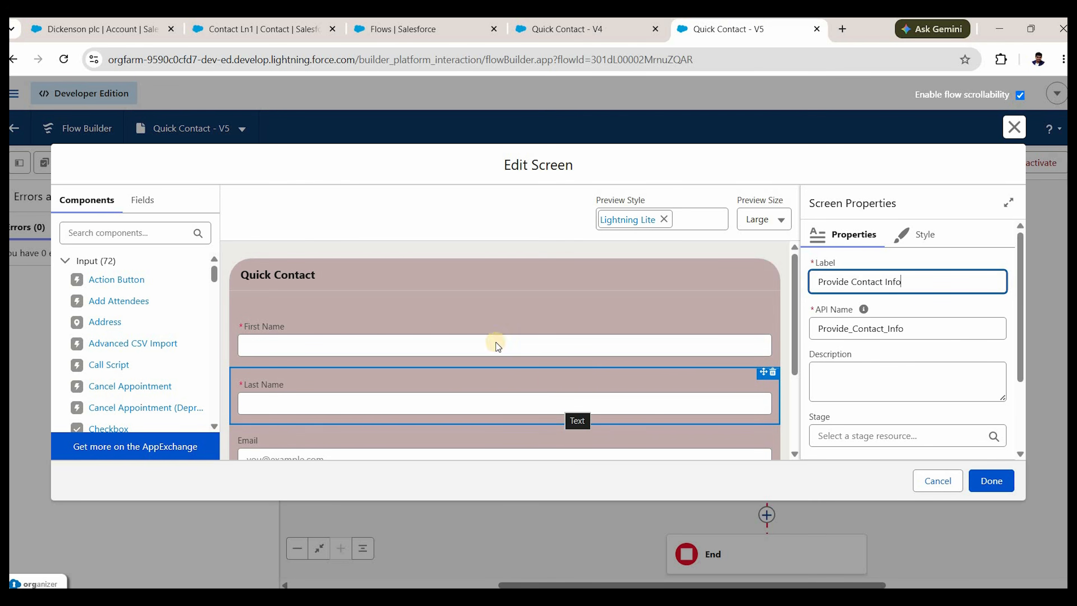
click(441, 333)
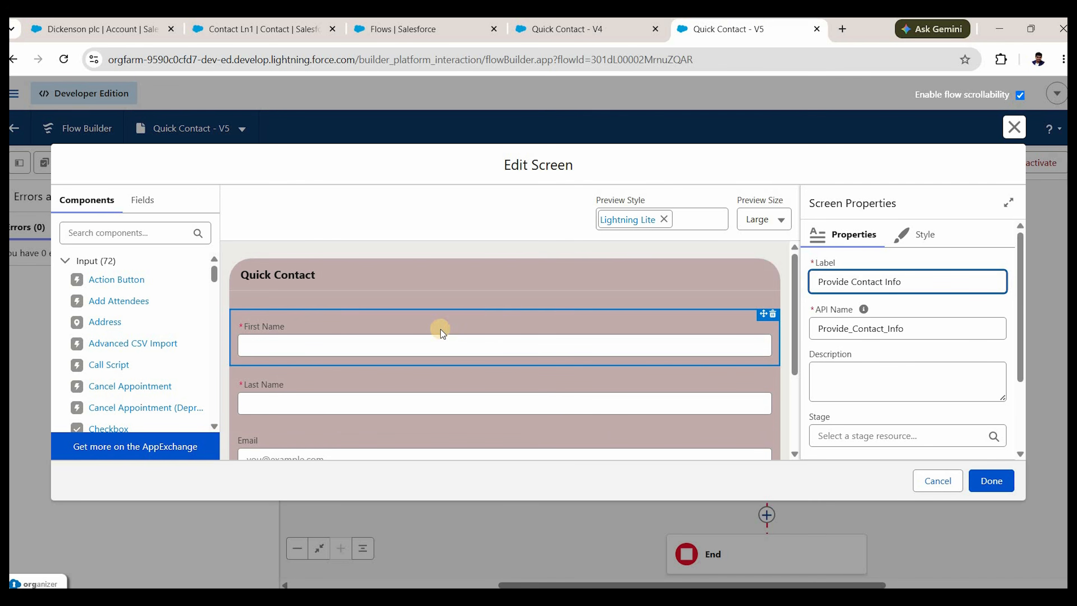
scroll(890, 338, down, 5)
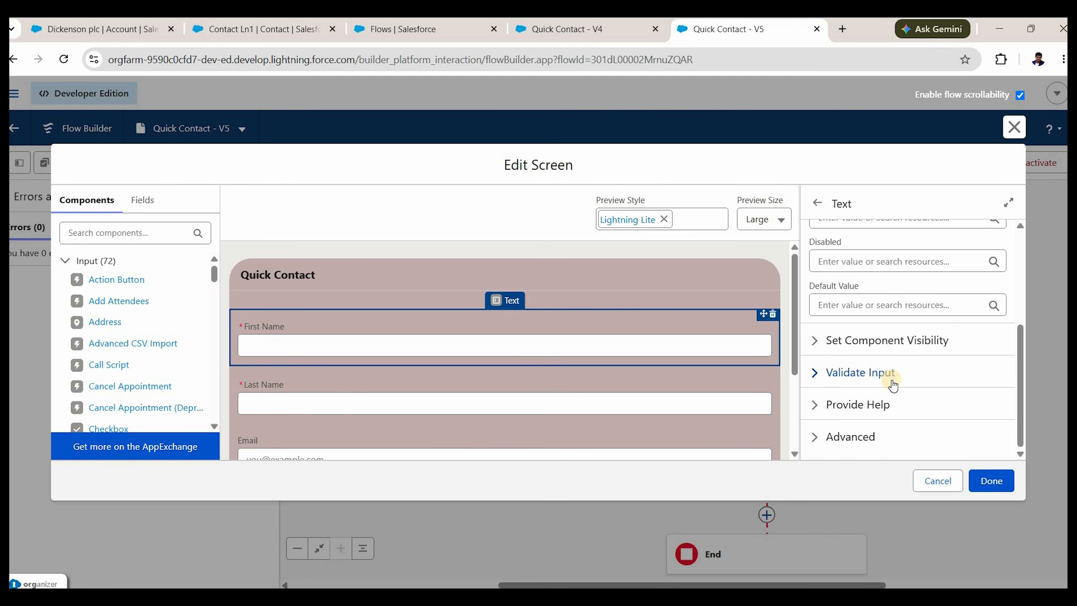
click(864, 363)
scroll(861, 292, down, 5)
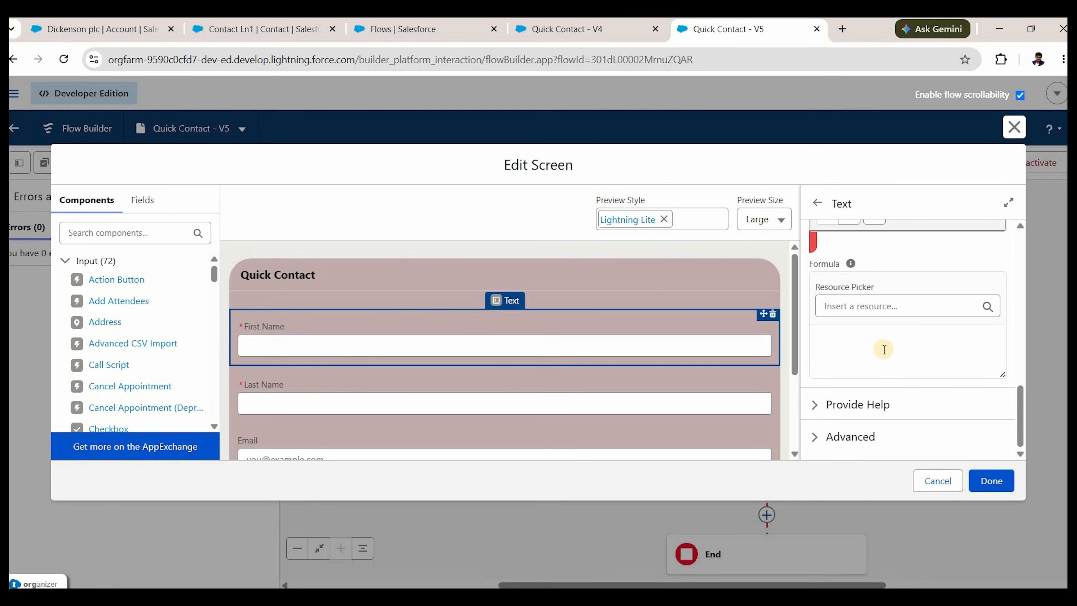
scroll(884, 350, up, 5)
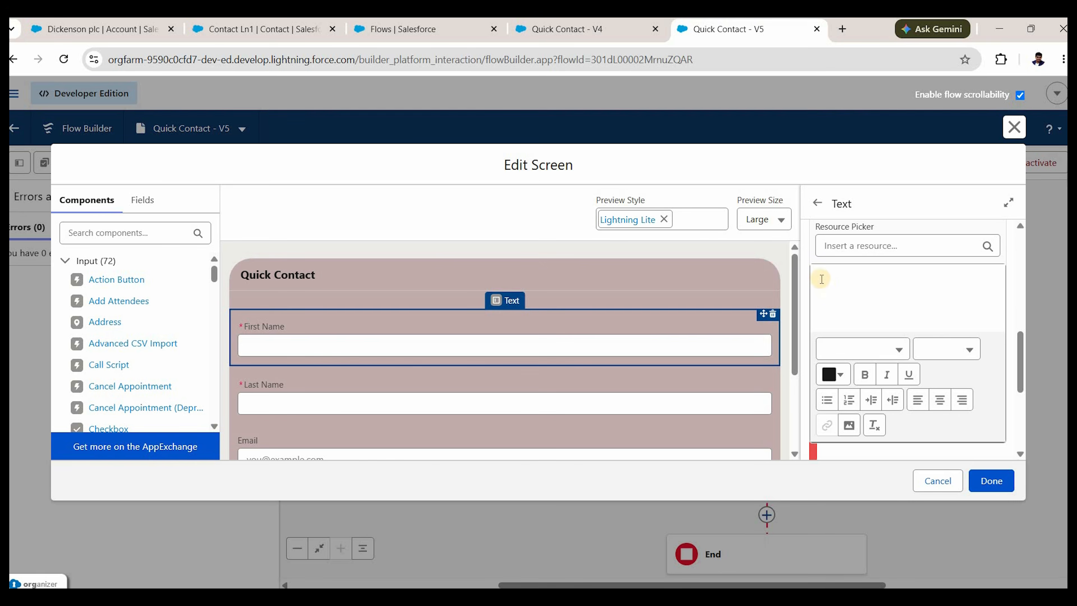
scroll(865, 361, up, 2)
scroll(866, 369, down, 7)
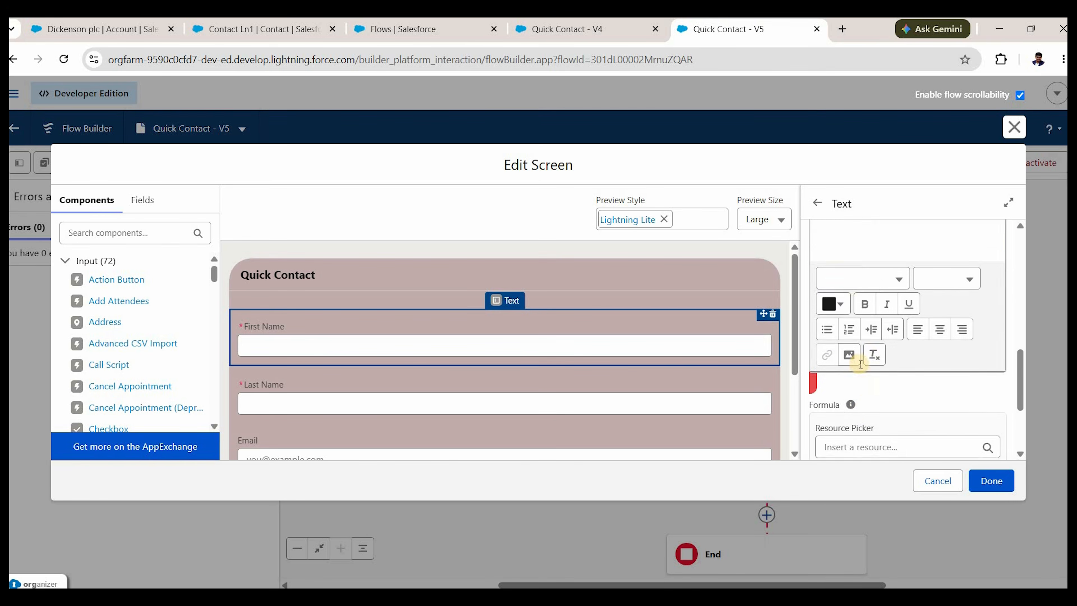
Enter the validation formula LEN({!First_Name}) <=40 using the First Name resource.
click(891, 362)
scroll(896, 368, up, 1)
click(895, 369)
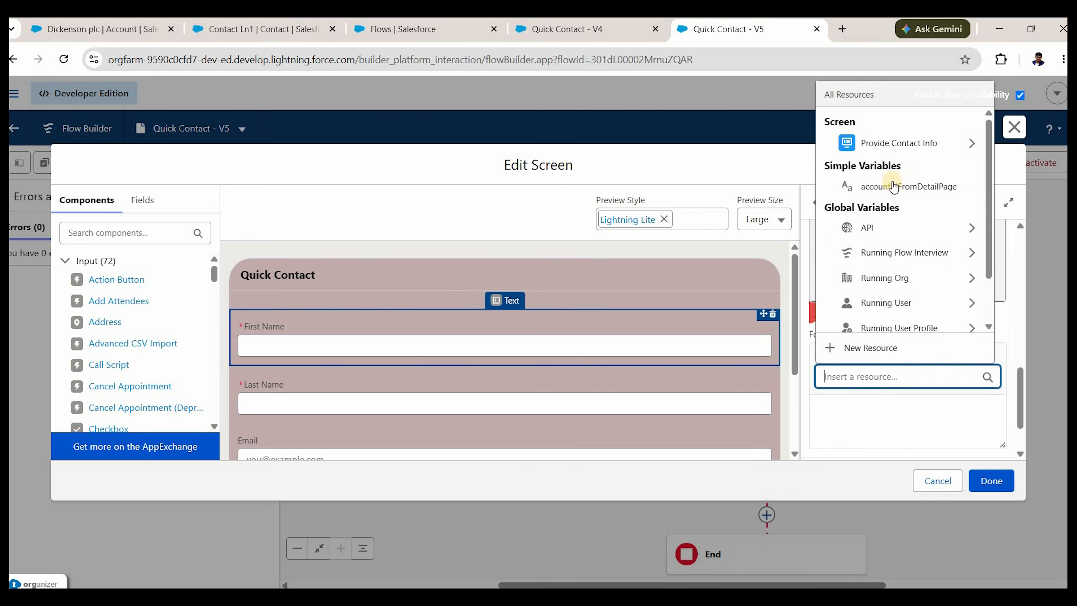
click(887, 142)
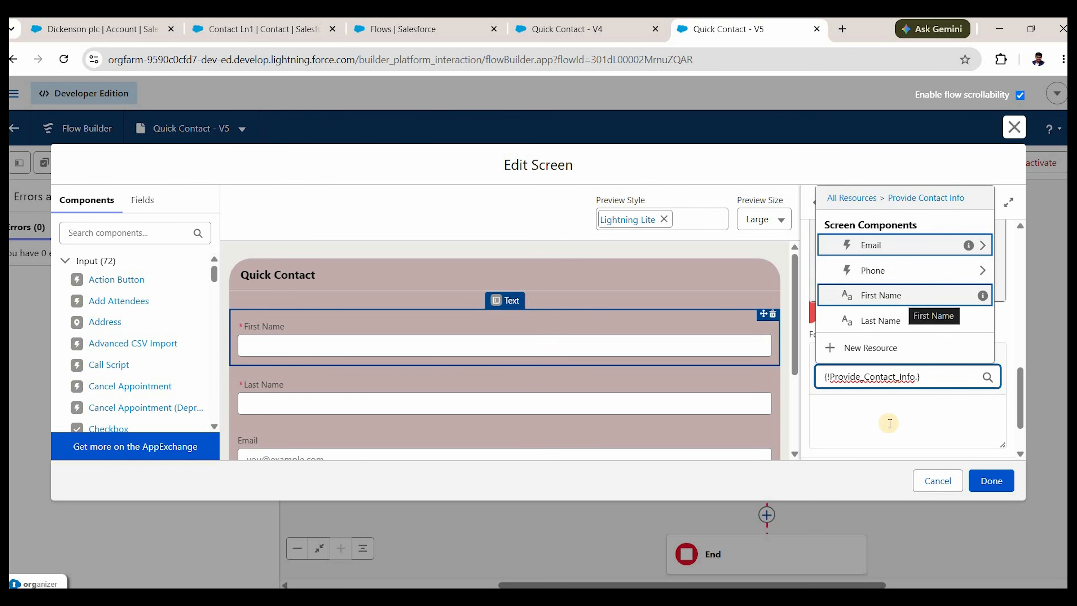
key(Return)
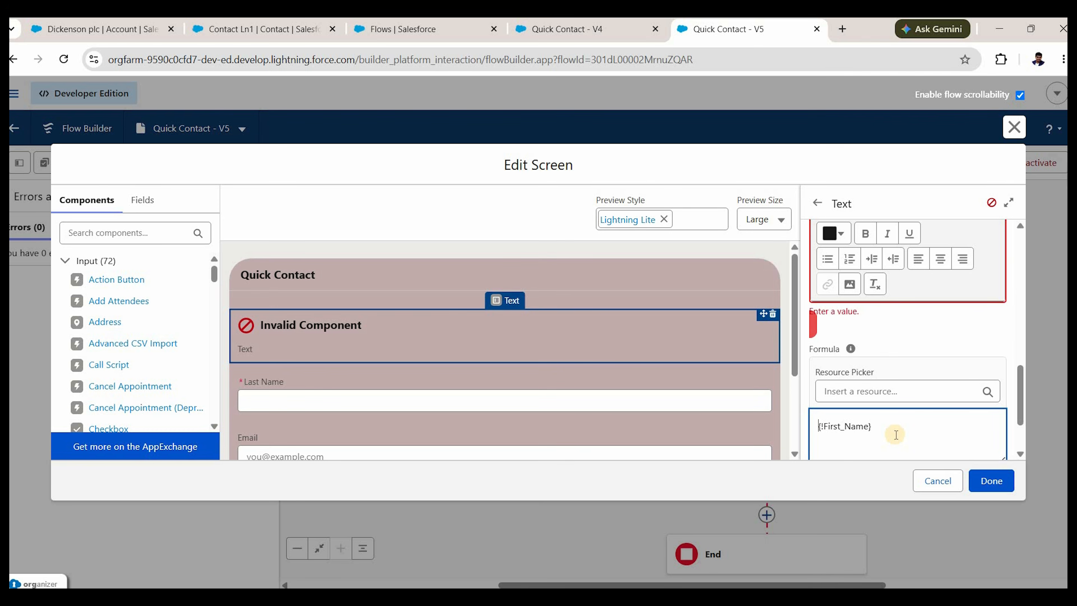
key(Home)
text(LEN()
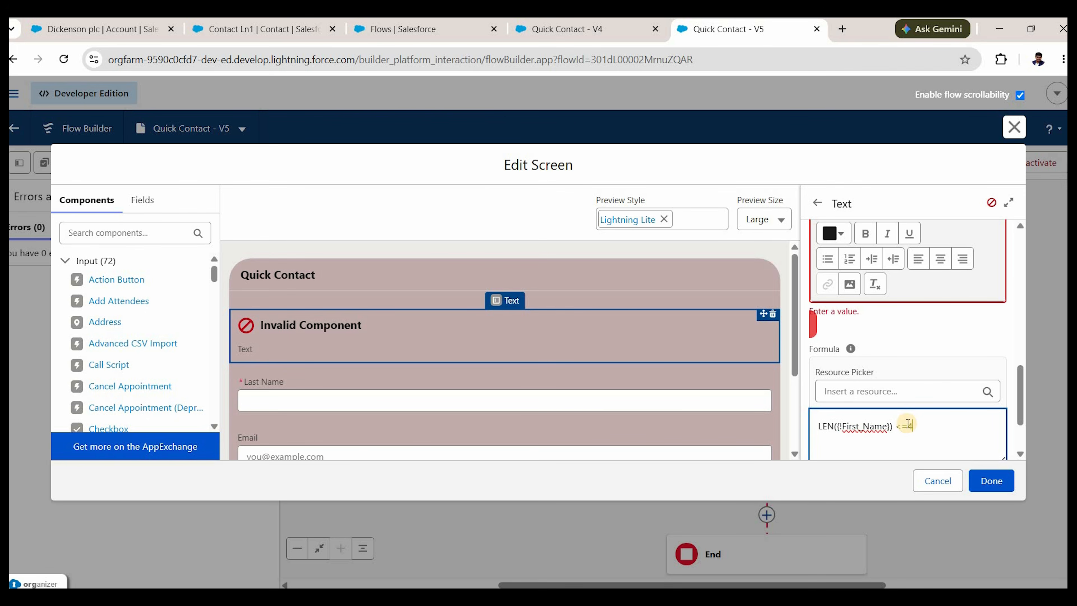
text(0)
triple_click(878, 439)
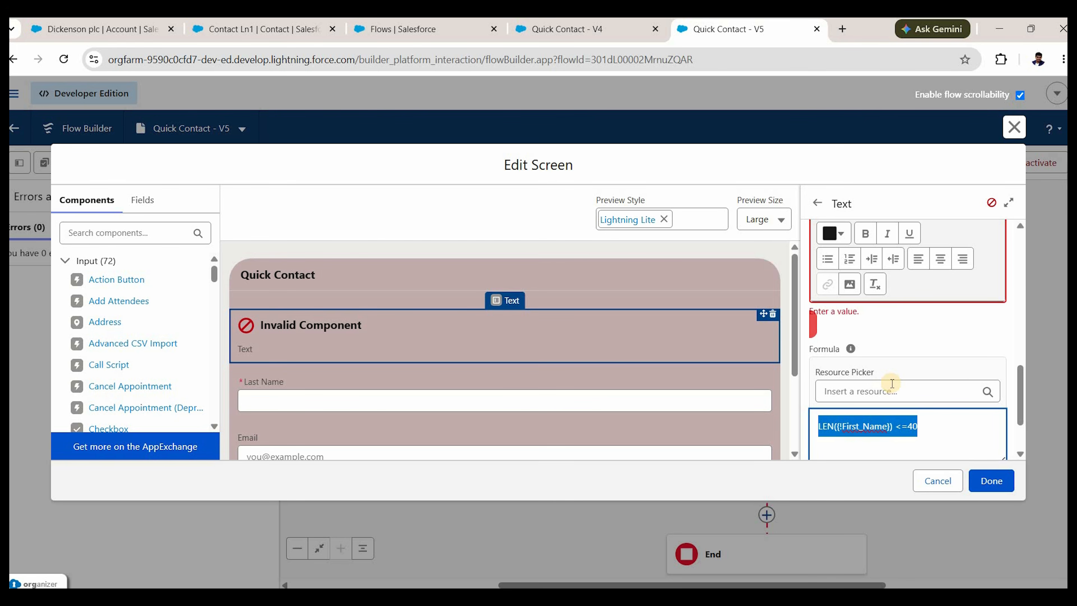
scroll(892, 383, down, 5)
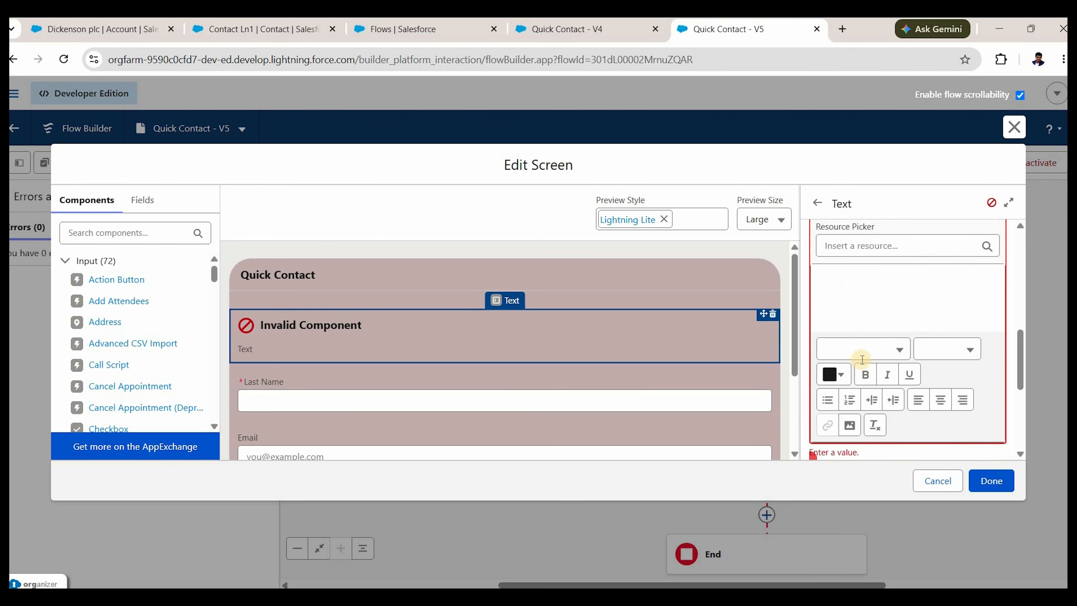
Write the error message 'FirstName character length cannot be greater than 40'.
click(862, 360)
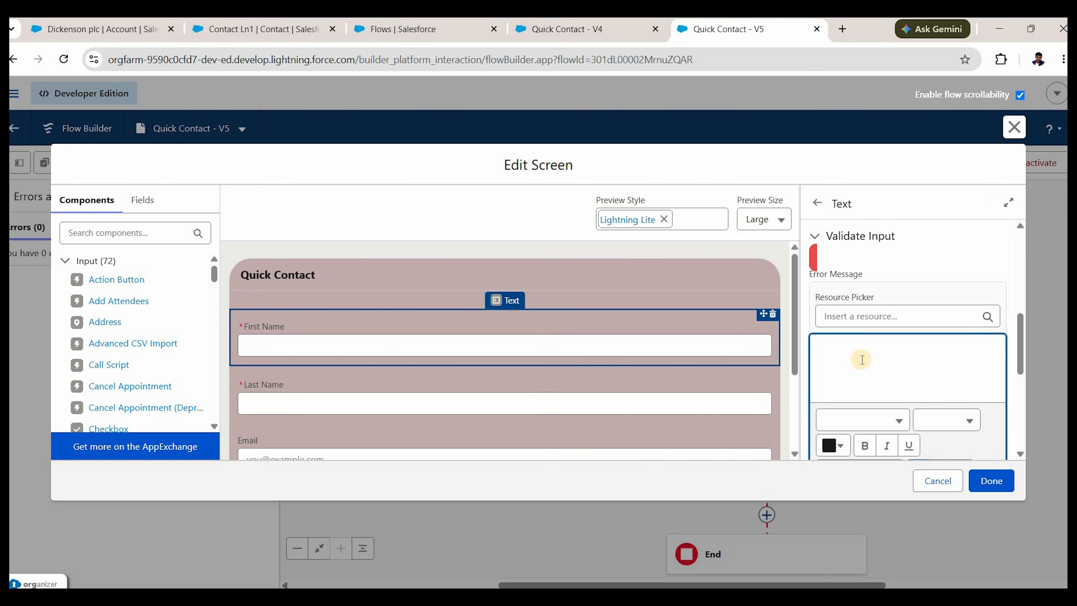
click(834, 445)
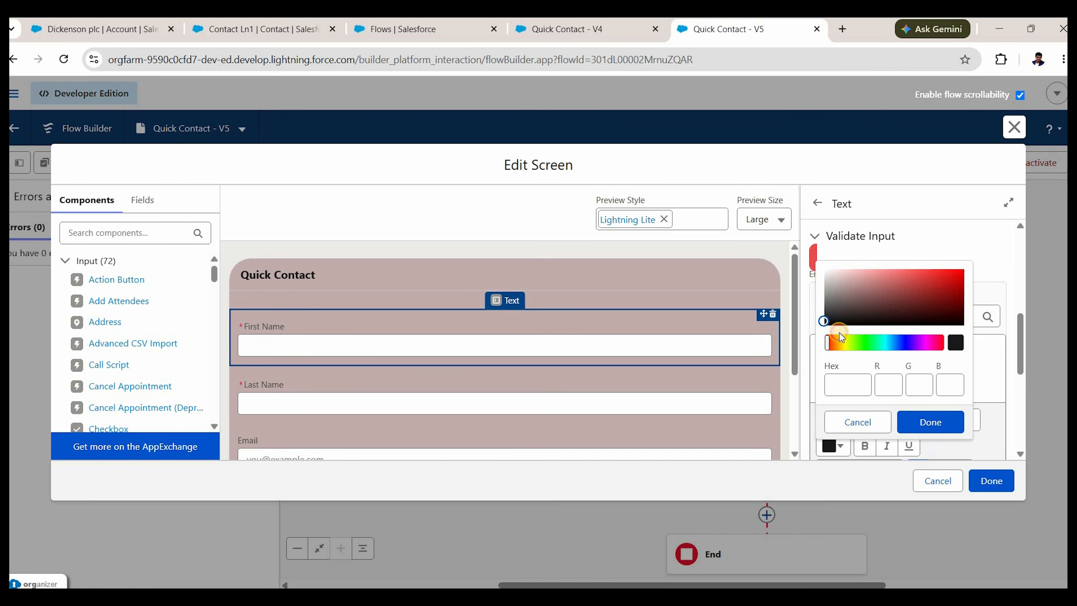
click(838, 326)
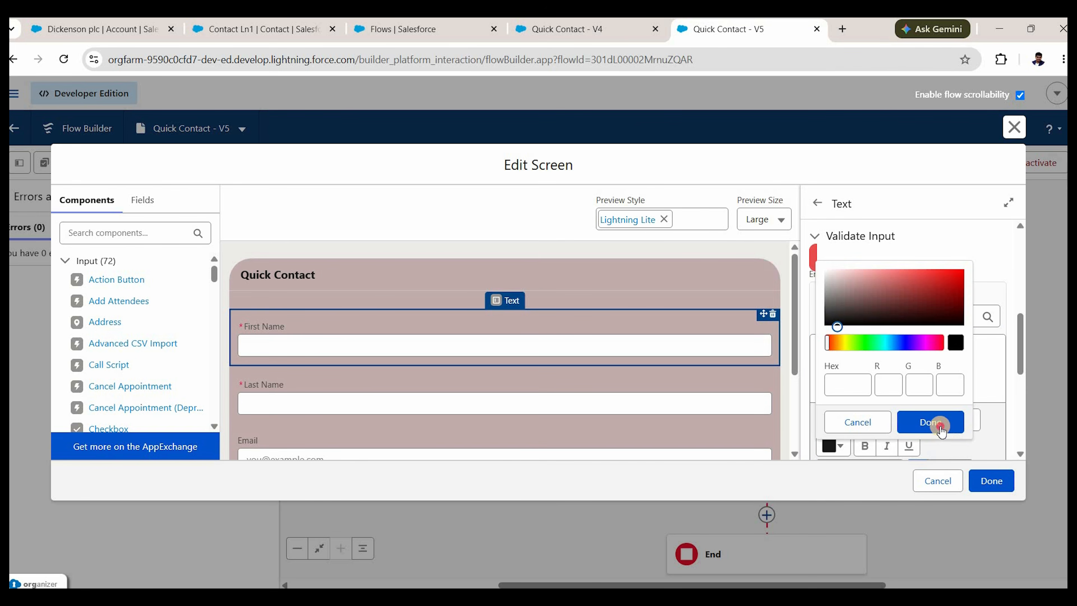
click(878, 355)
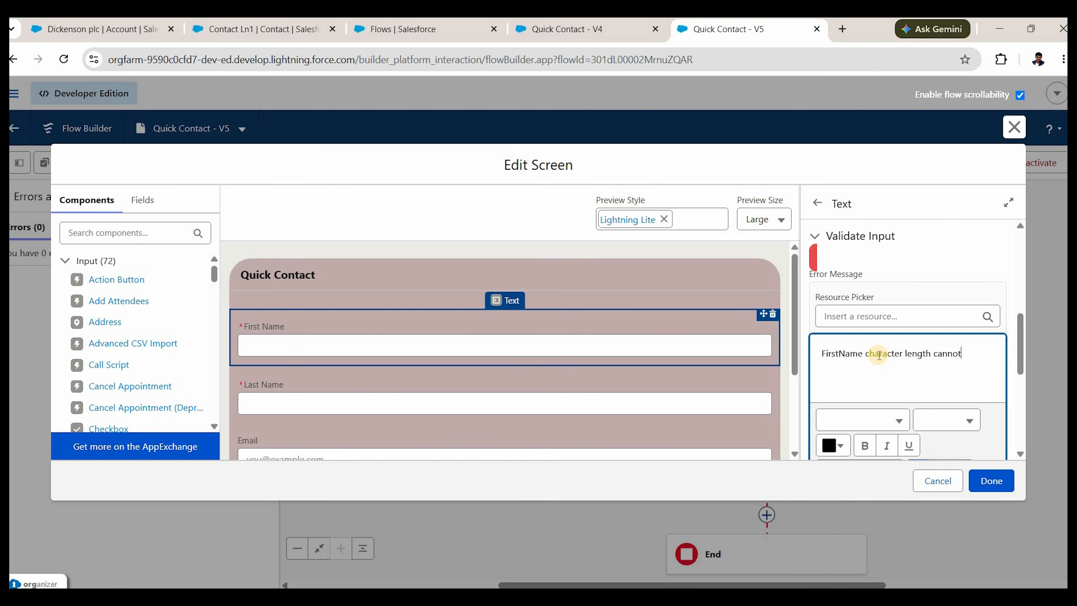
text(character length cannot be greater than 40)
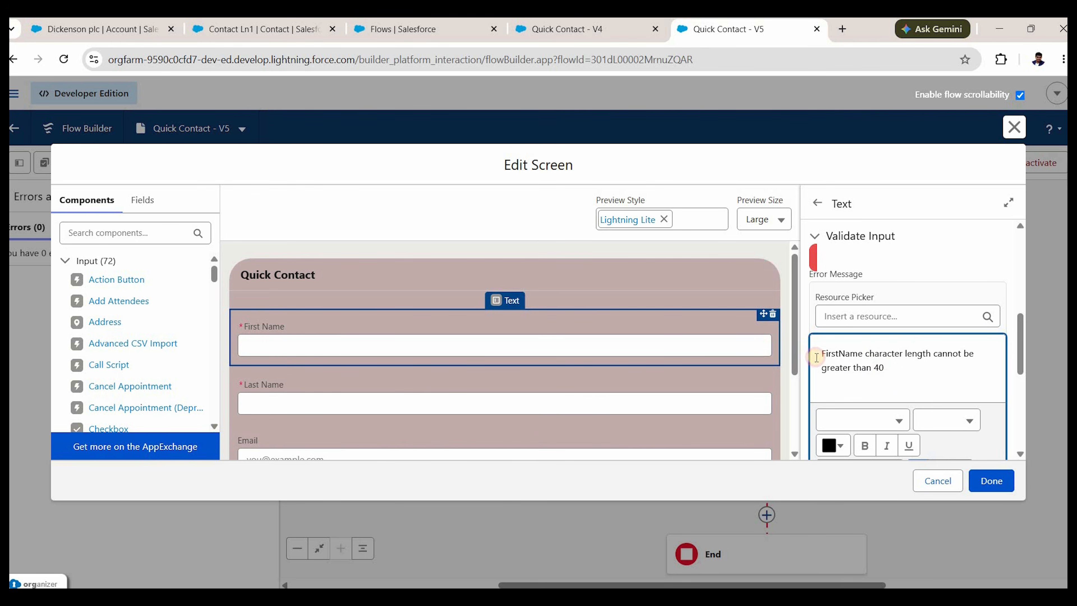
Colour the whole error message red and close the screen editor.
key(ctrl+a)
click(841, 446)
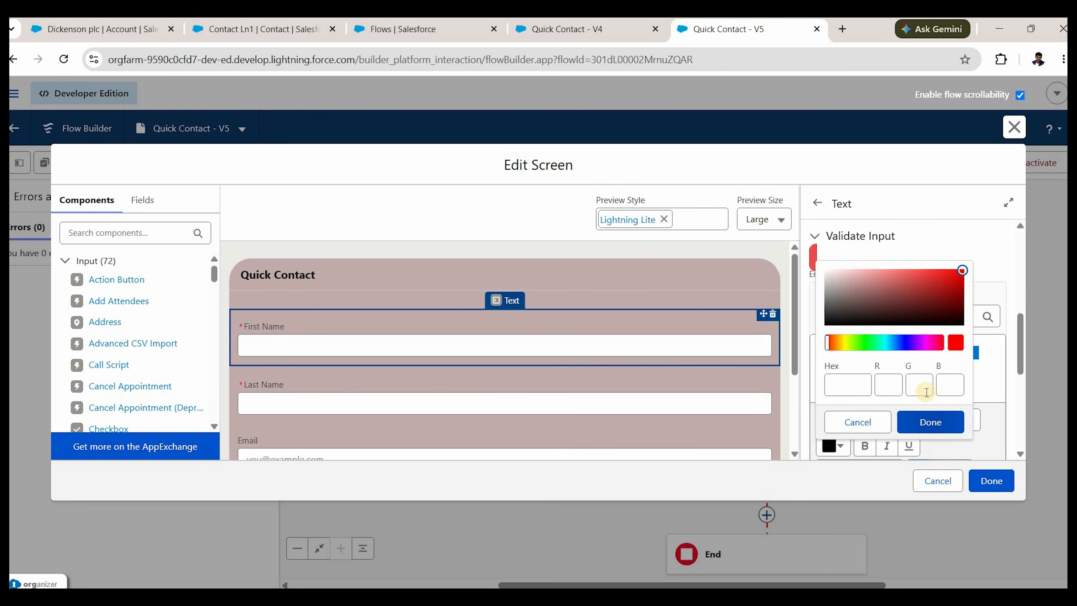
click(926, 422)
scroll(967, 446, down, 1)
scroll(986, 460, down, 2)
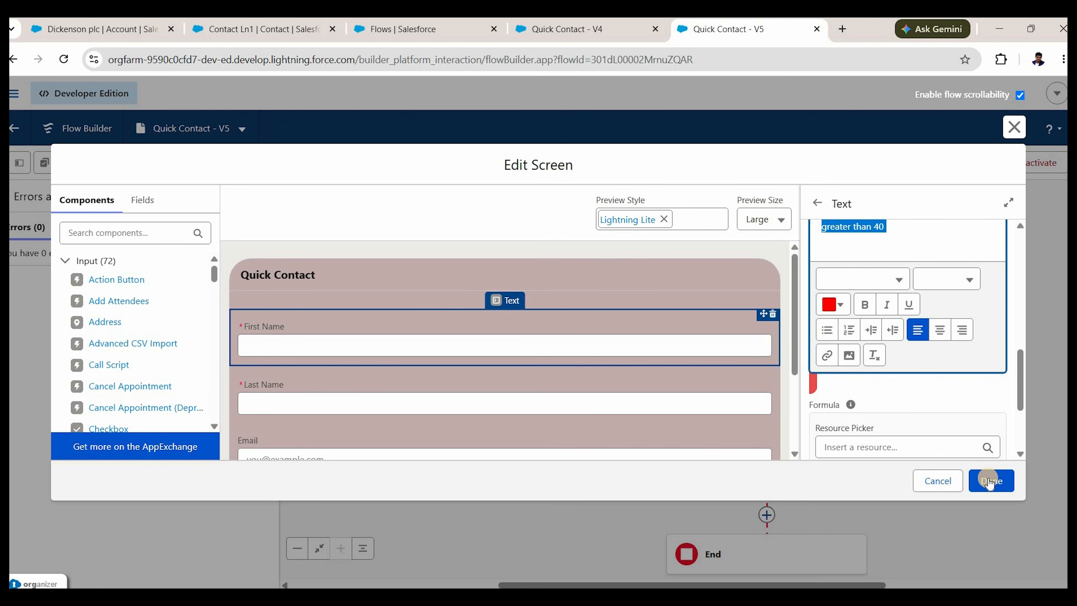
click(989, 482)
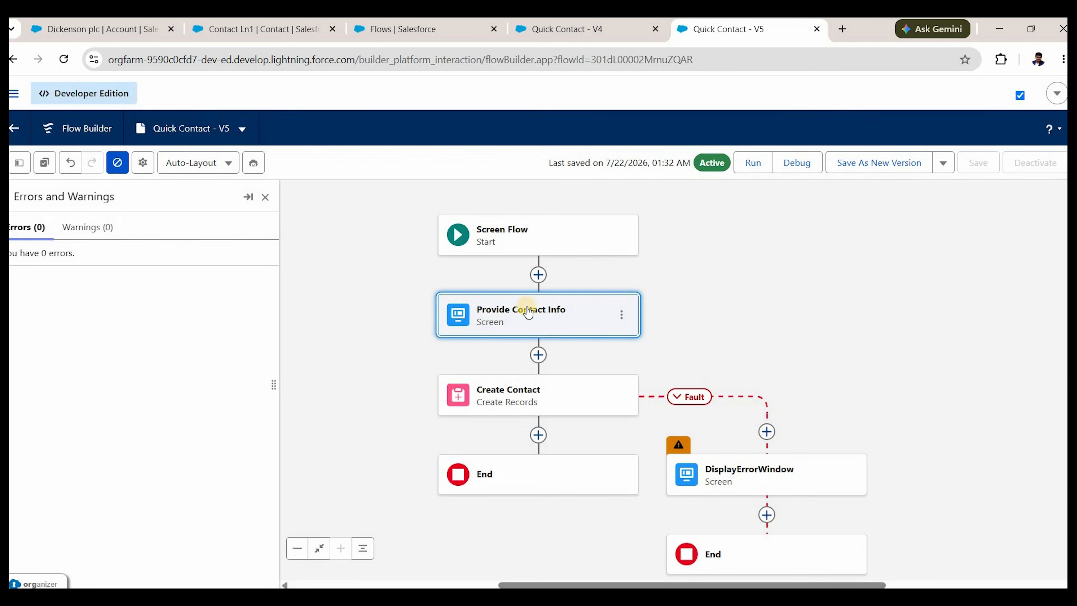
Save Quick Contact as new Version 6 and activate it.
click(883, 166)
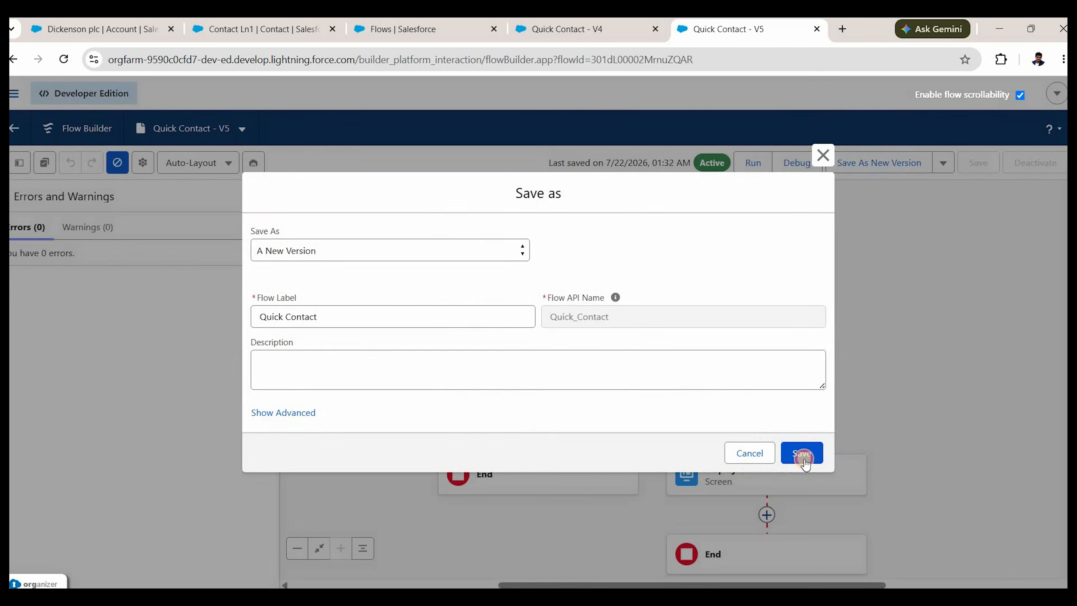
click(803, 456)
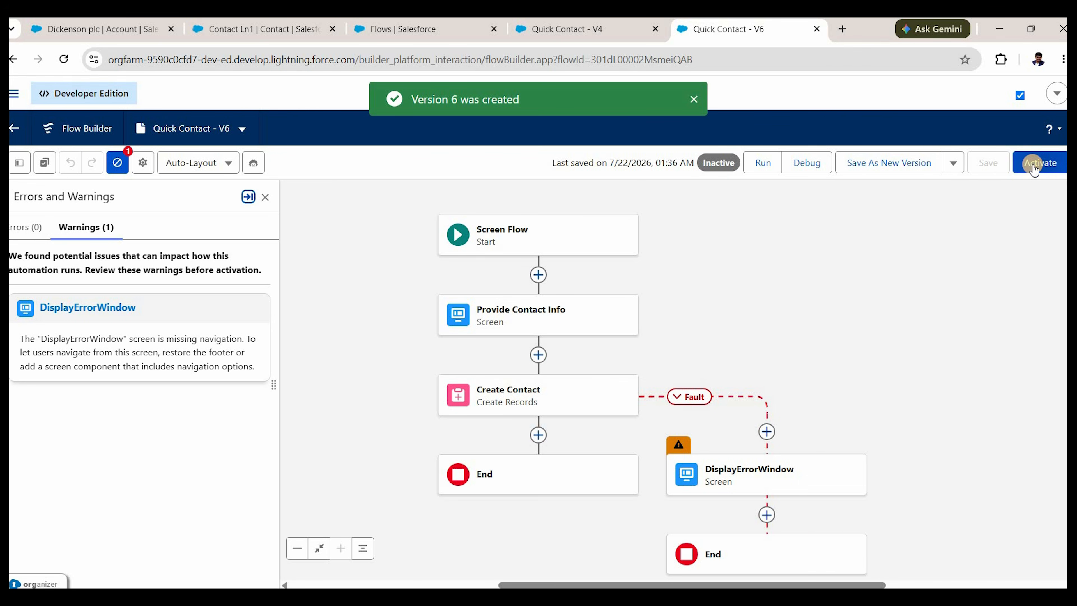
click(1034, 168)
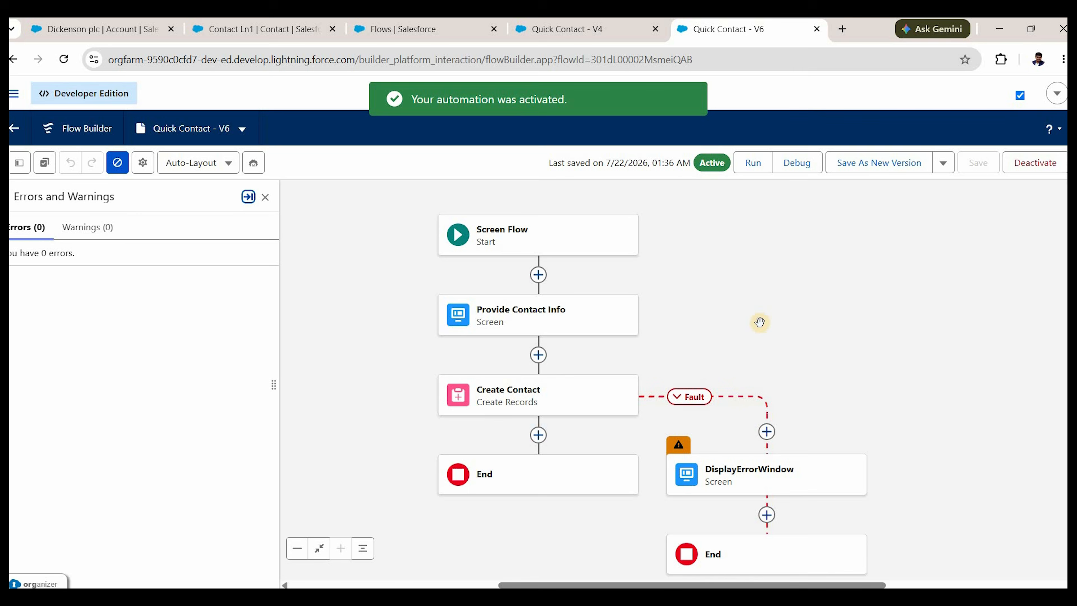
Debug-run the flow with the Dickenson plc account's record ID as accountIdFromDetailPage.
click(795, 167)
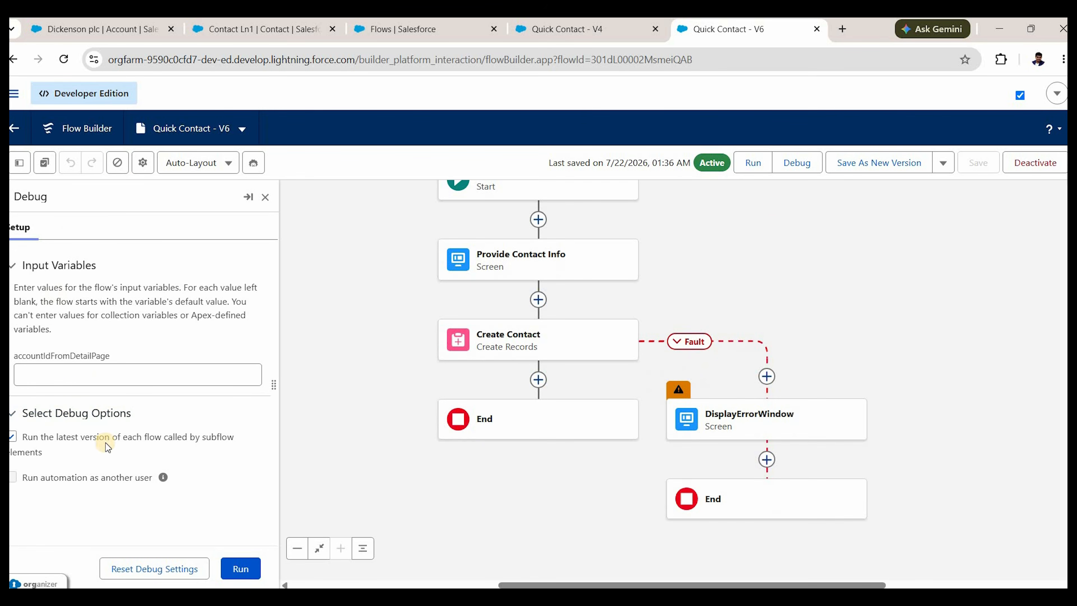
click(105, 34)
click(452, 64)
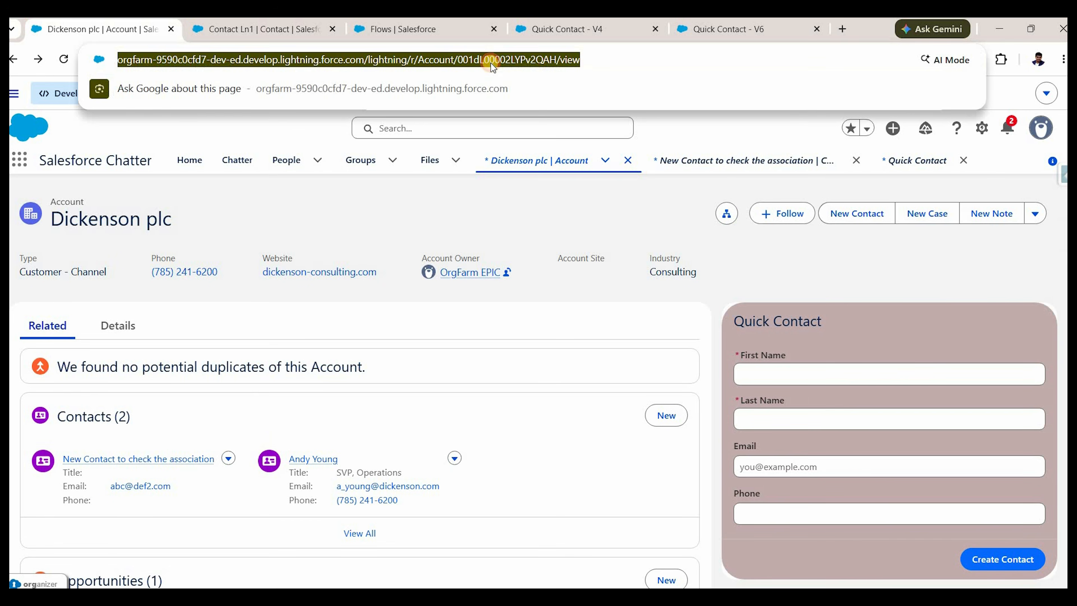
double_click(509, 60)
key(ctrl+c)
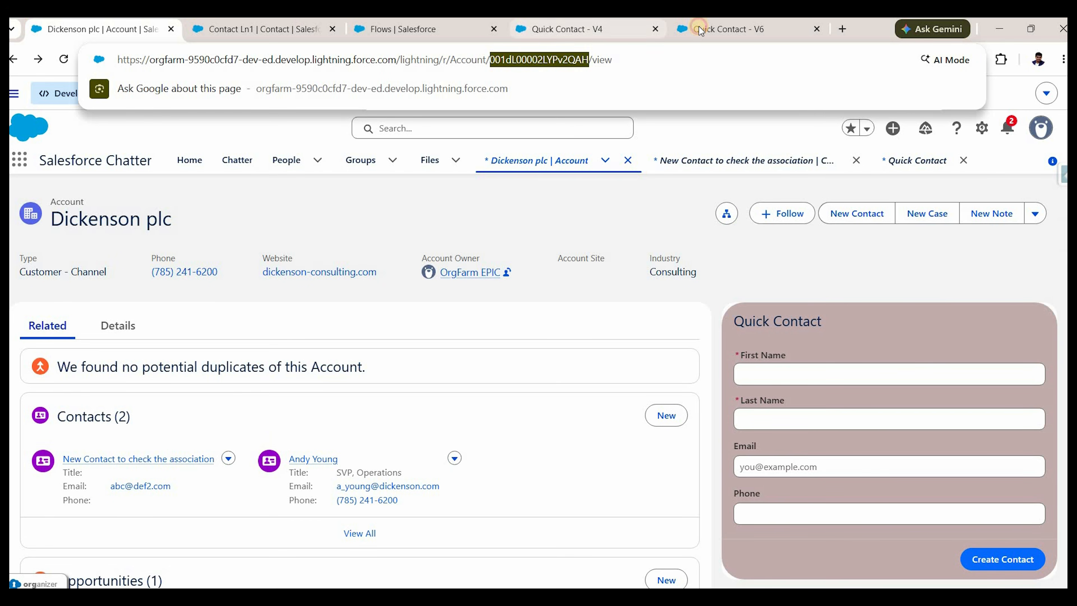
click(721, 29)
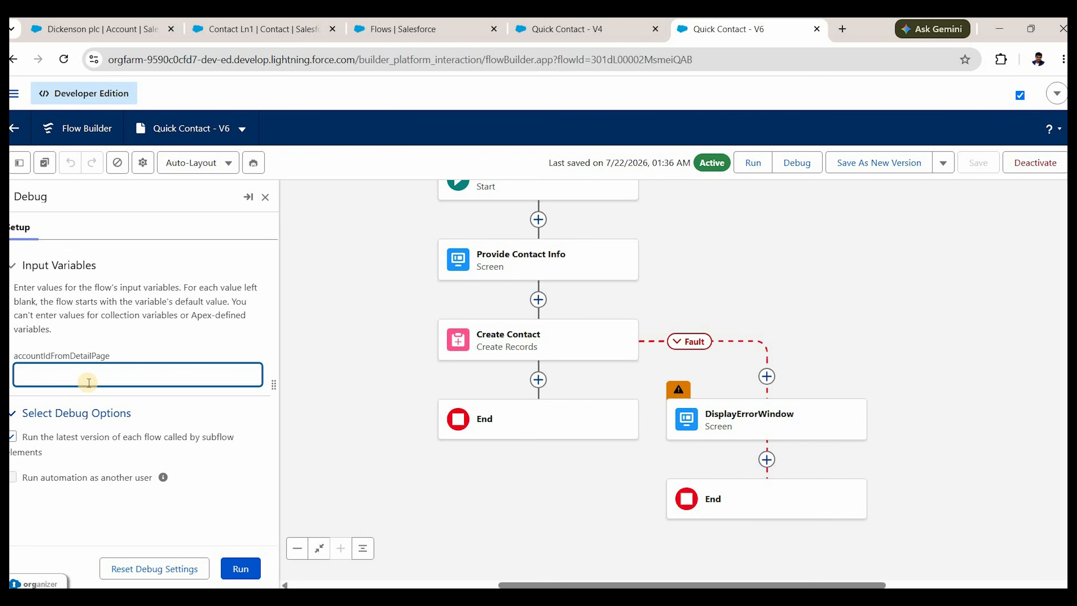
click(123, 31)
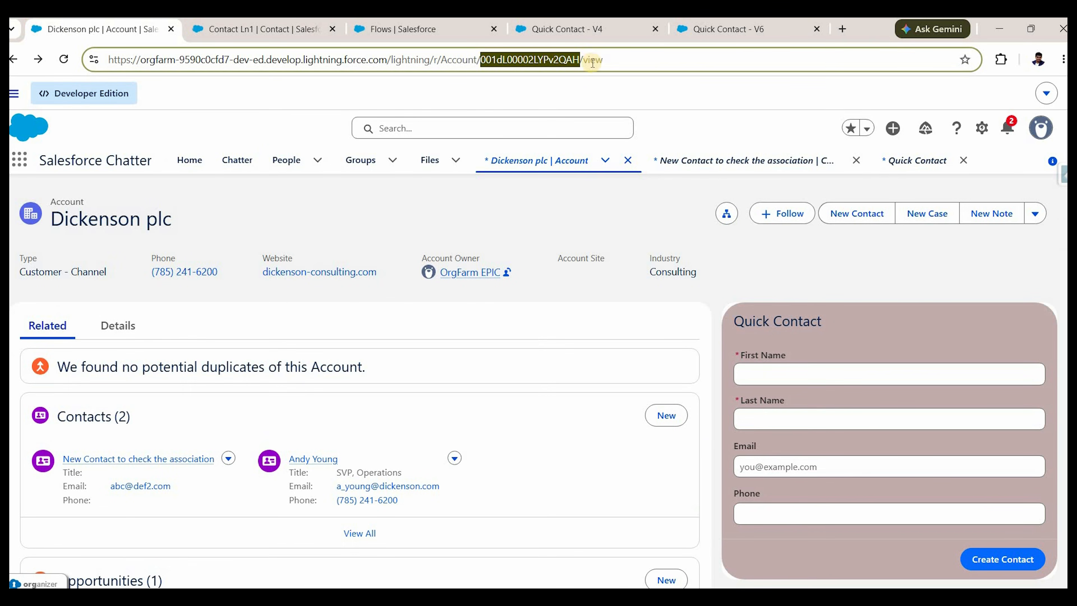
click(721, 29)
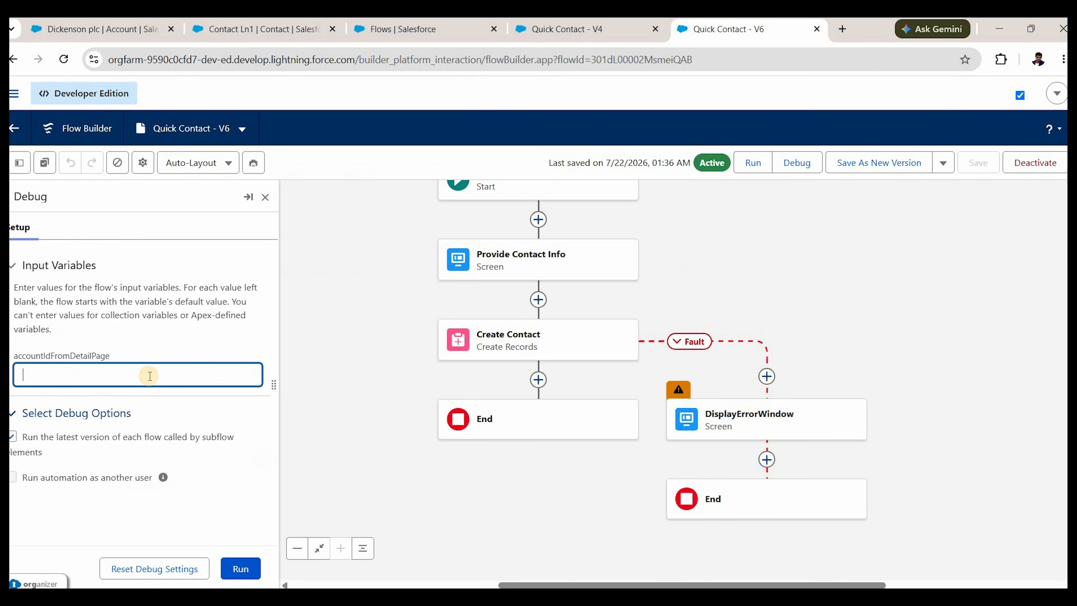
key(ctrl+v)
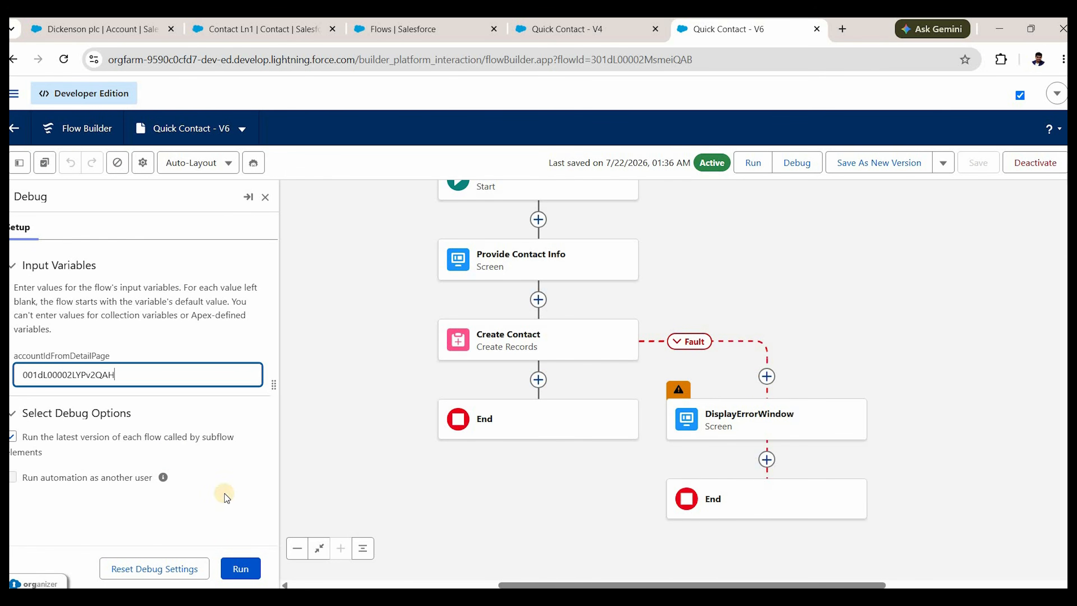
click(250, 569)
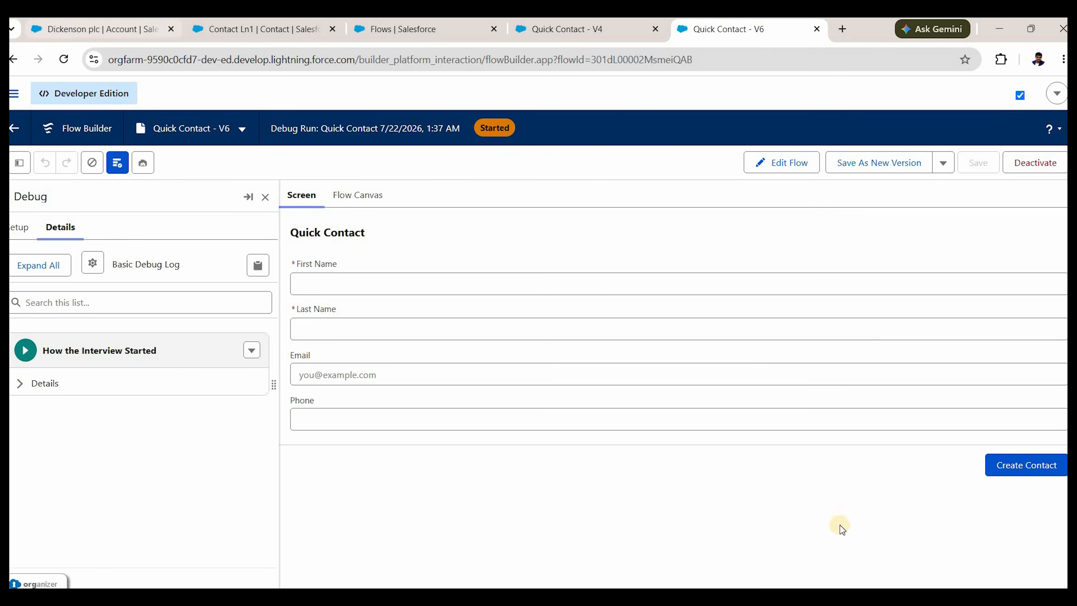
Enter an over-40-character first name and confirm the length validation error appears.
key(ctrl+1)
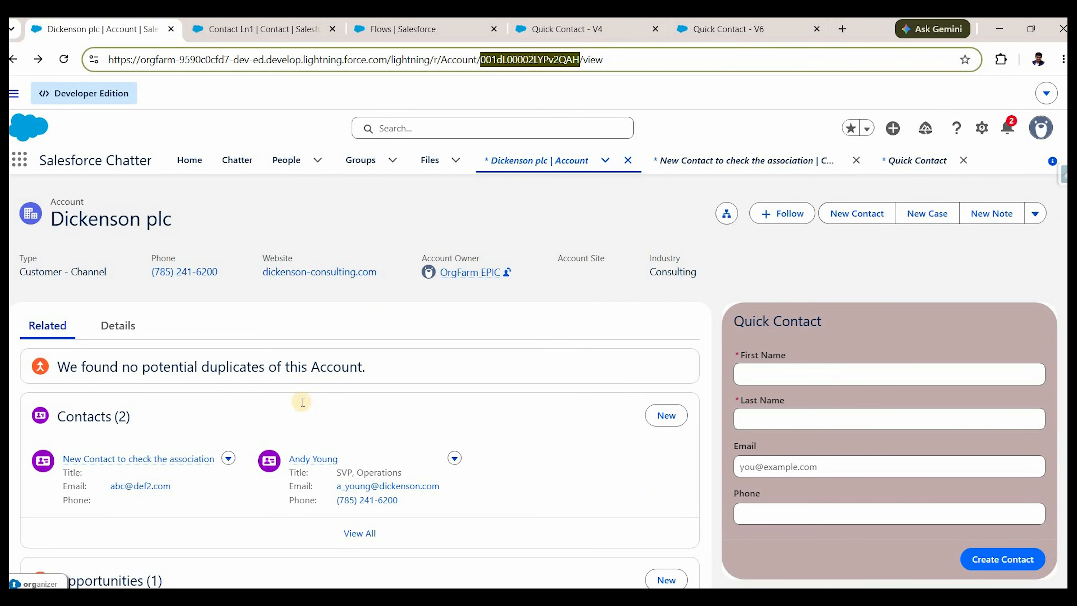
key(ctrl+shift+Tab)
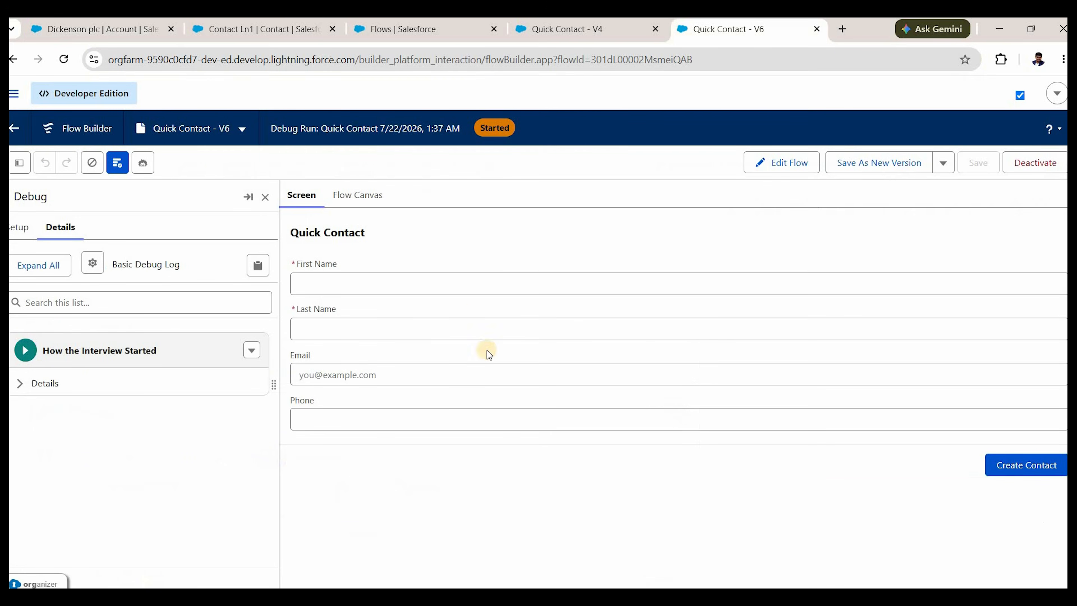
click(357, 283)
text(kjasdfksajdflk sadkl)
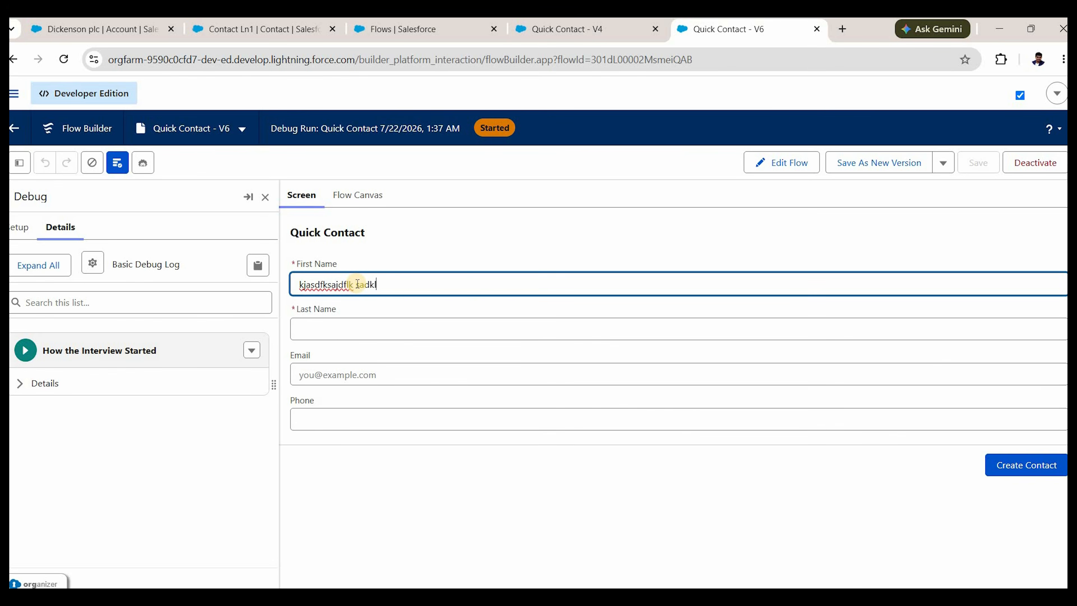
text(fjaslkdjfaklsdjf lkasjdflkjasdlkfjaskldfjasl)
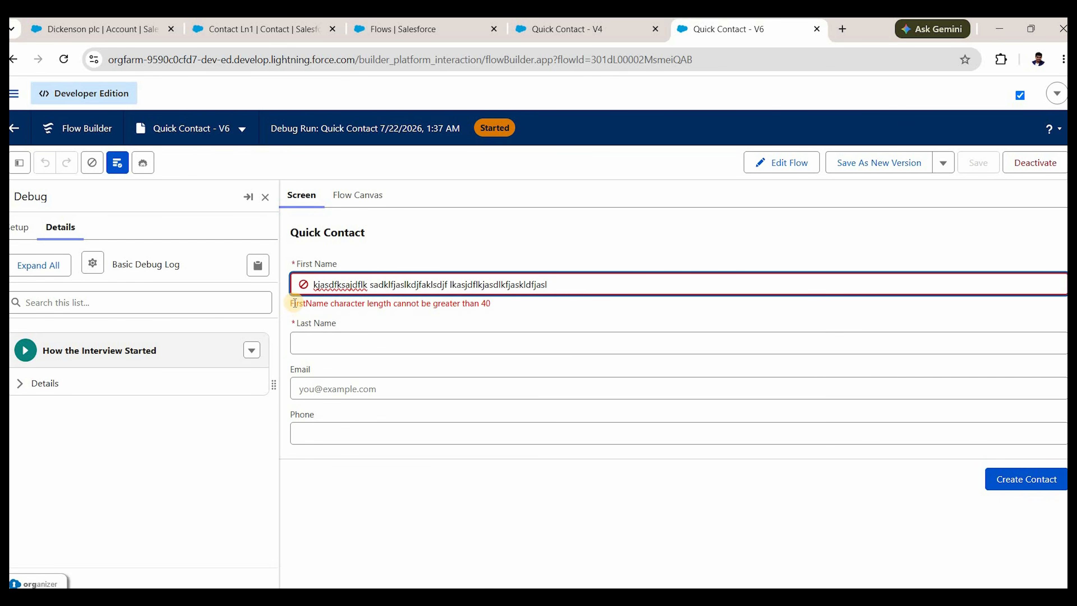
drag(295, 303, 509, 312)
click(1011, 487)
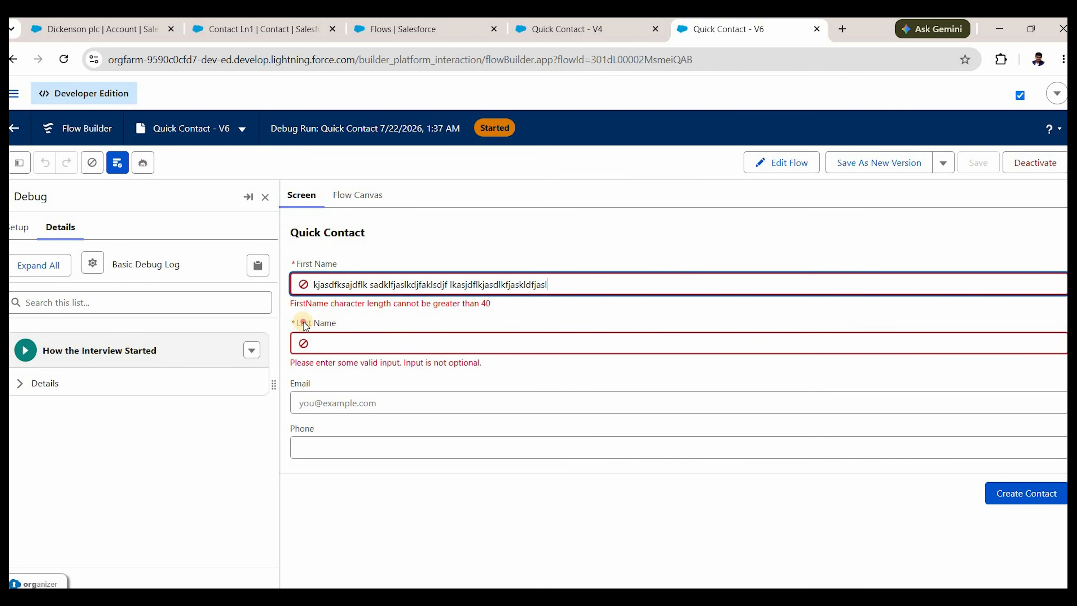
click(294, 329)
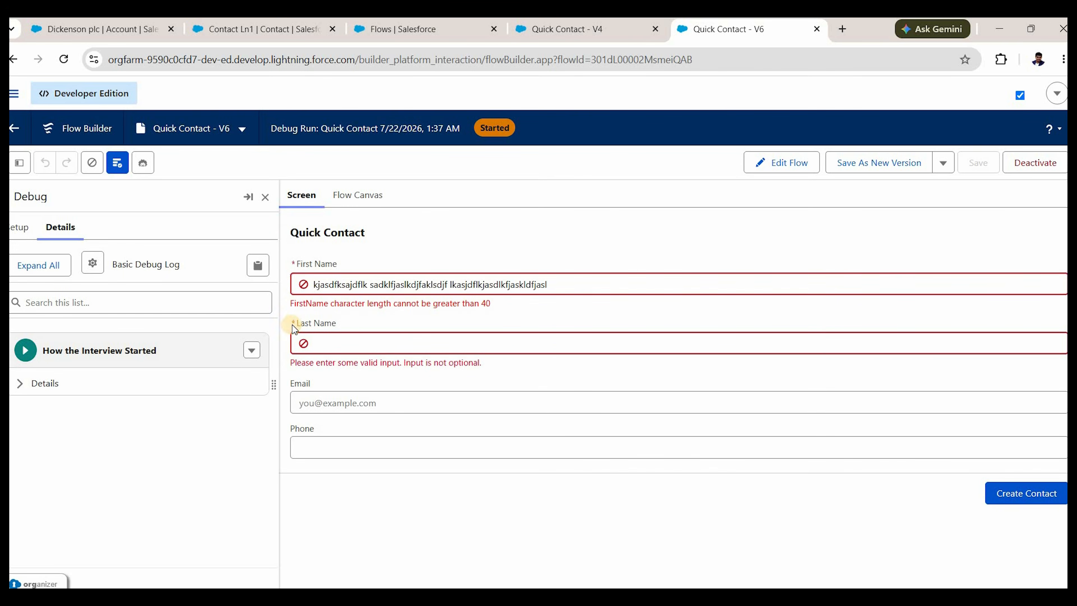
Shorten the first name, fill last name, email and phone, and submit the contact.
click(353, 342)
text(asdfsadfas)
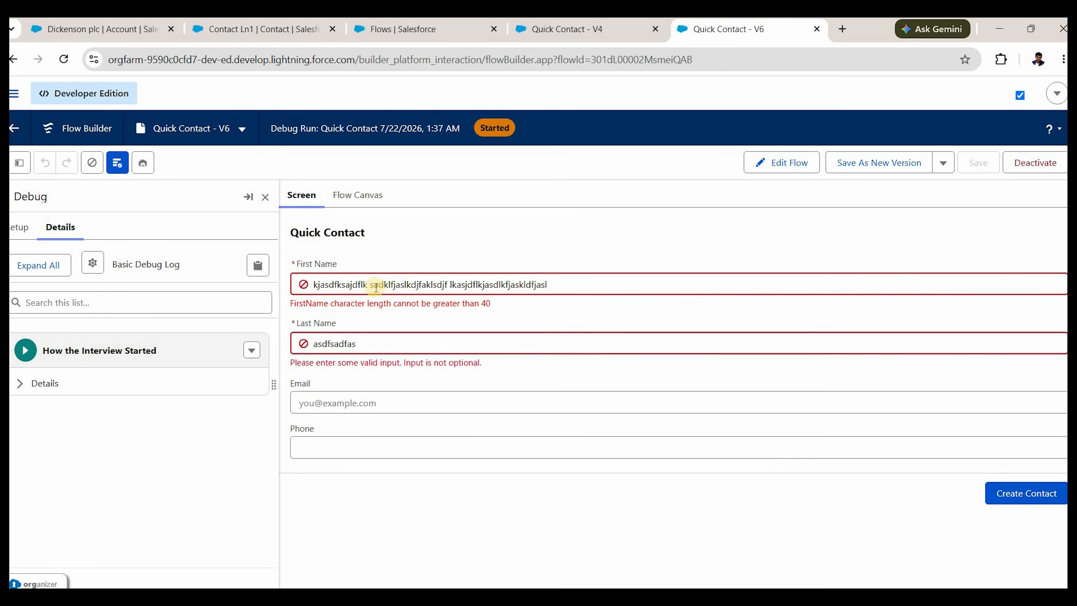
drag(368, 285, 593, 297)
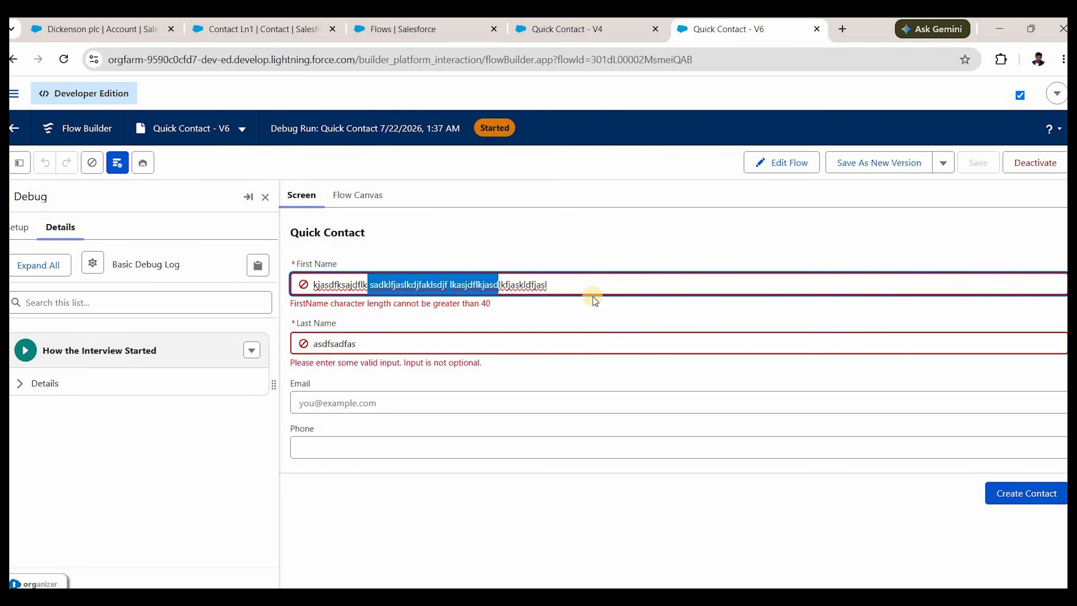
key(BackSpace)
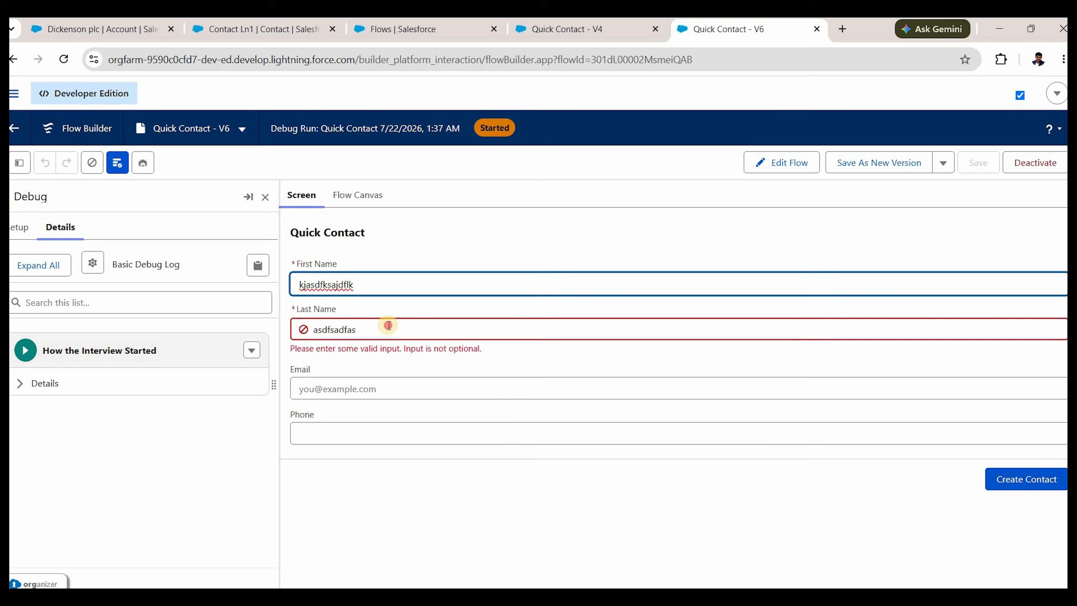
click(360, 339)
key(BackSpace)
key(BackSpace)
key(BackSpace)
key(BackSpace)
text(c)
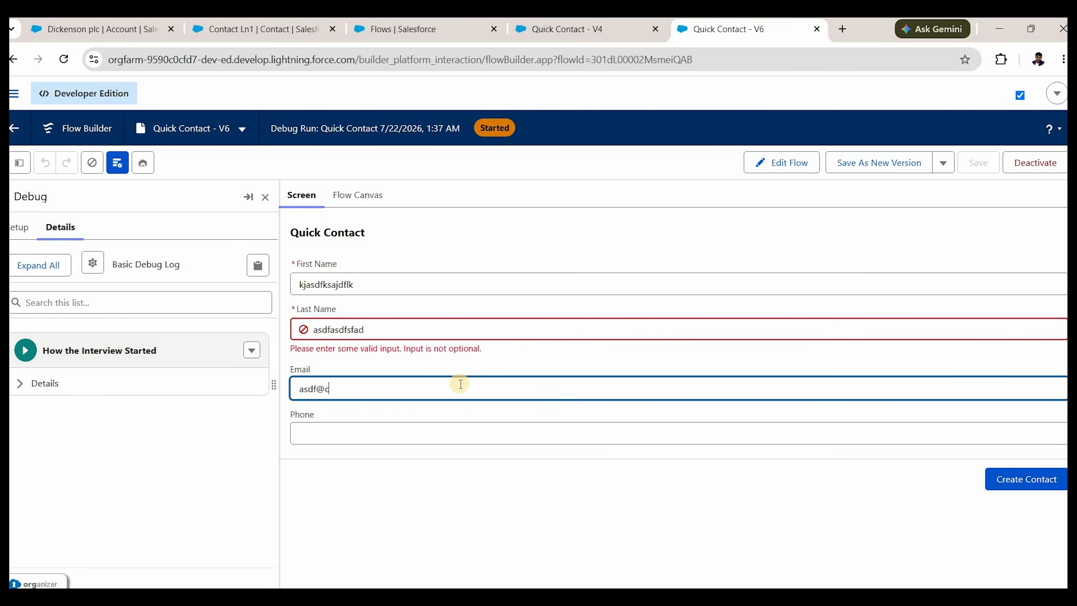
text(com.cp)
click(452, 433)
text(12312312312)
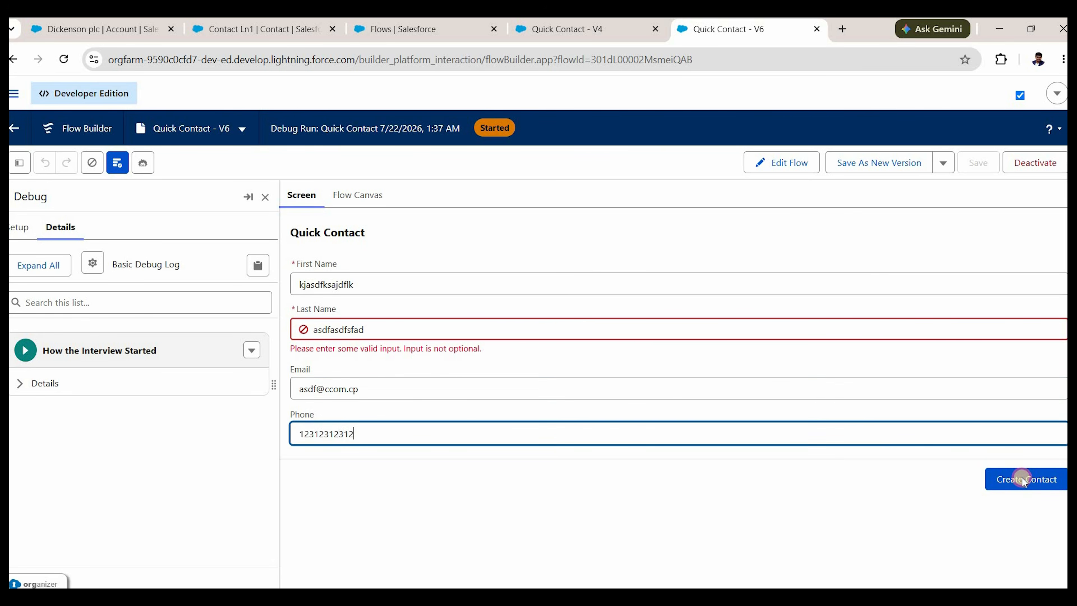
click(1022, 480)
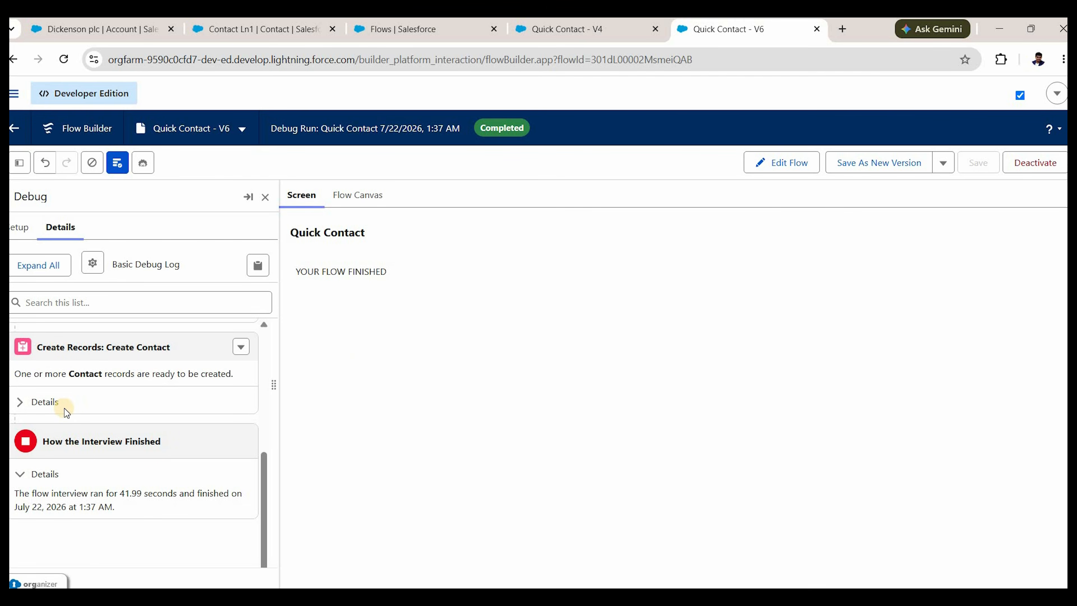
Review the Create Contact details in the debug log, then go to the Dickenson plc account page.
scroll(64, 408, up, 1)
click(81, 477)
scroll(81, 478, down, 3)
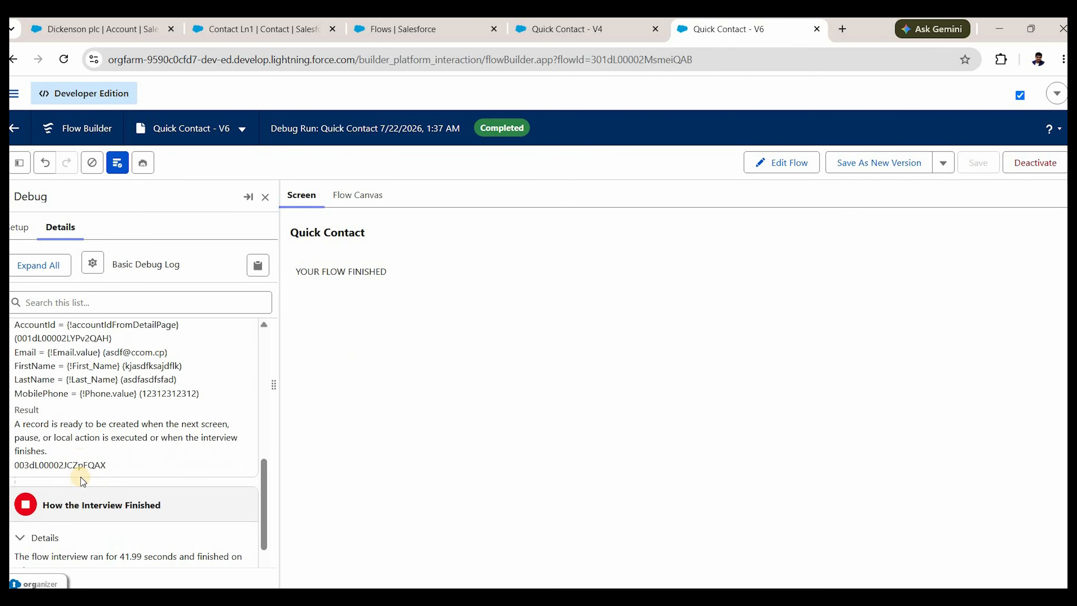
scroll(81, 477, up, 2)
scroll(97, 479, down, 2)
scroll(85, 463, up, 10)
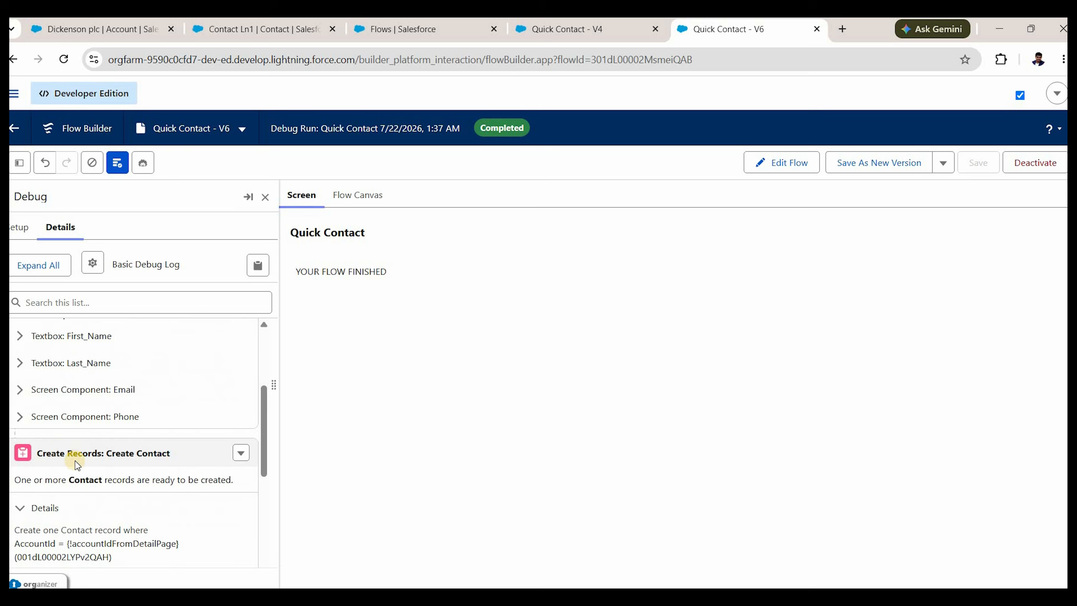
click(112, 34)
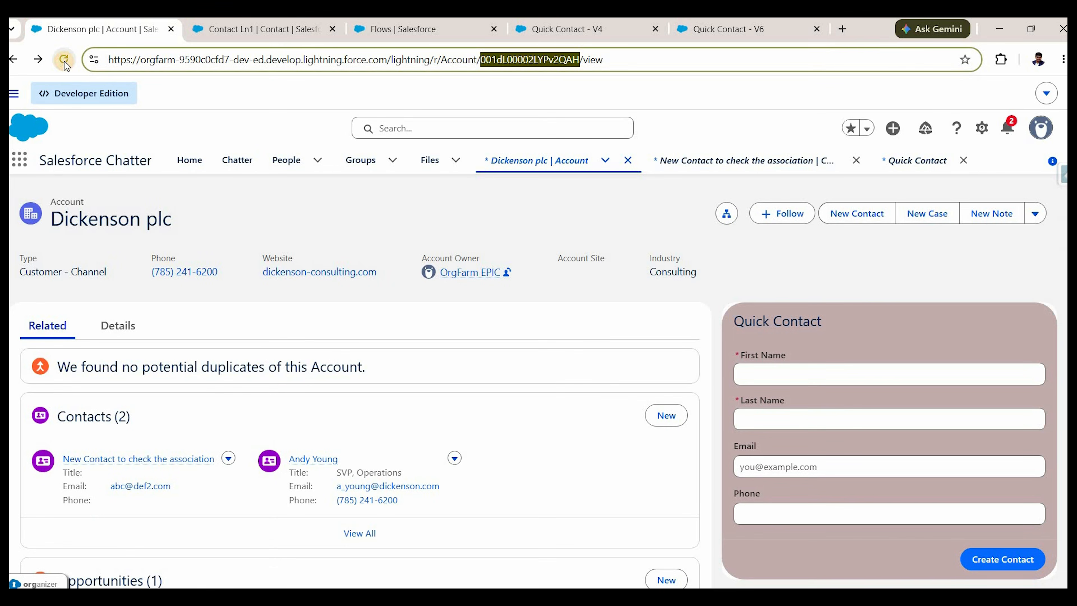
Reload the account page and check the new test contact is listed under Contacts (3).
click(64, 61)
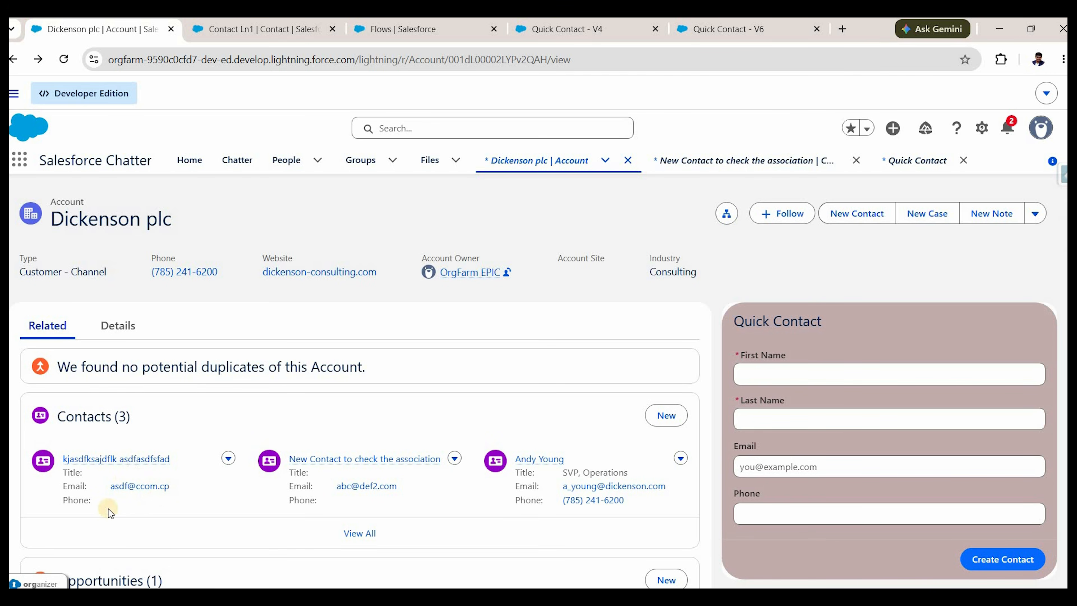
scroll(806, 395, down, 3)
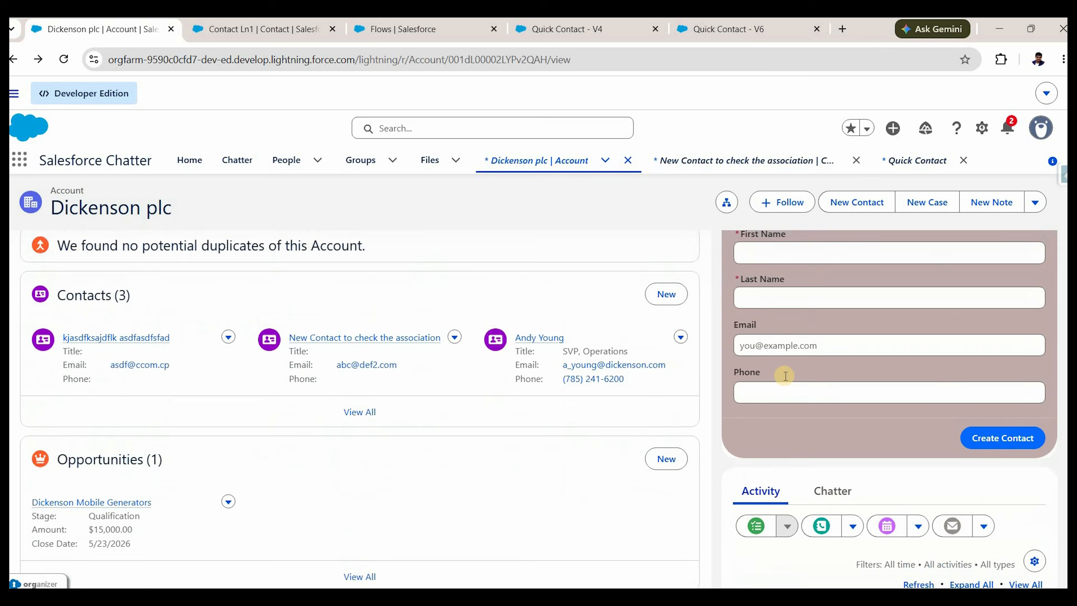
scroll(786, 375, up, 3)
Enter a 50-character first name in Quick Contact and confirm the 40-character limit error.
click(785, 376)
text(ksjafdklsaj flaskldfjaslkdfjaskld fjadklsjflkasjdf)
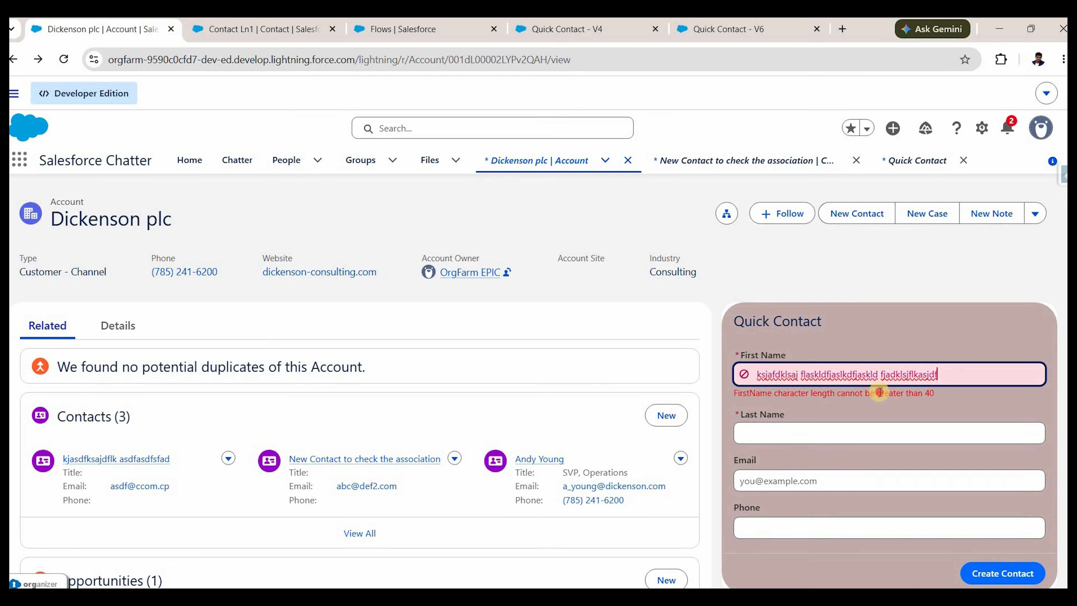
triple_click(877, 394)
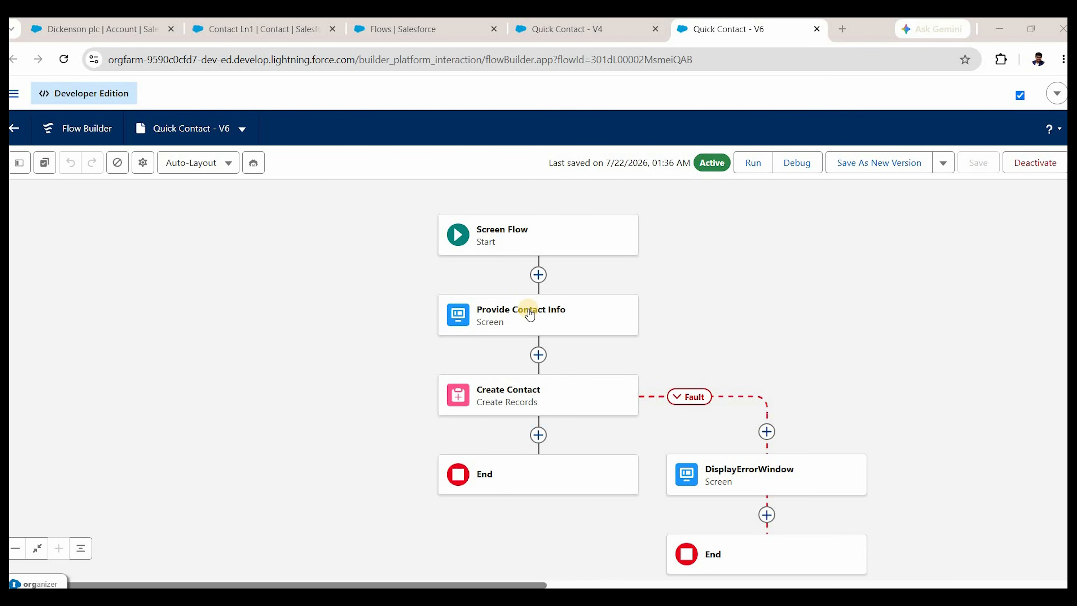
double_click(462, 314)
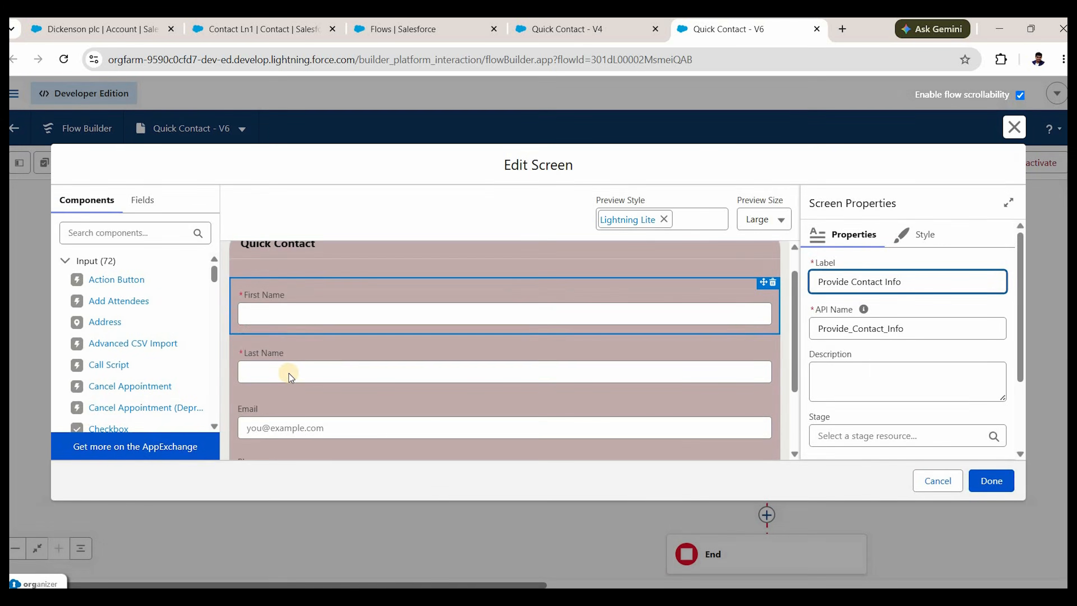
scroll(288, 377, down, 2)
click(284, 367)
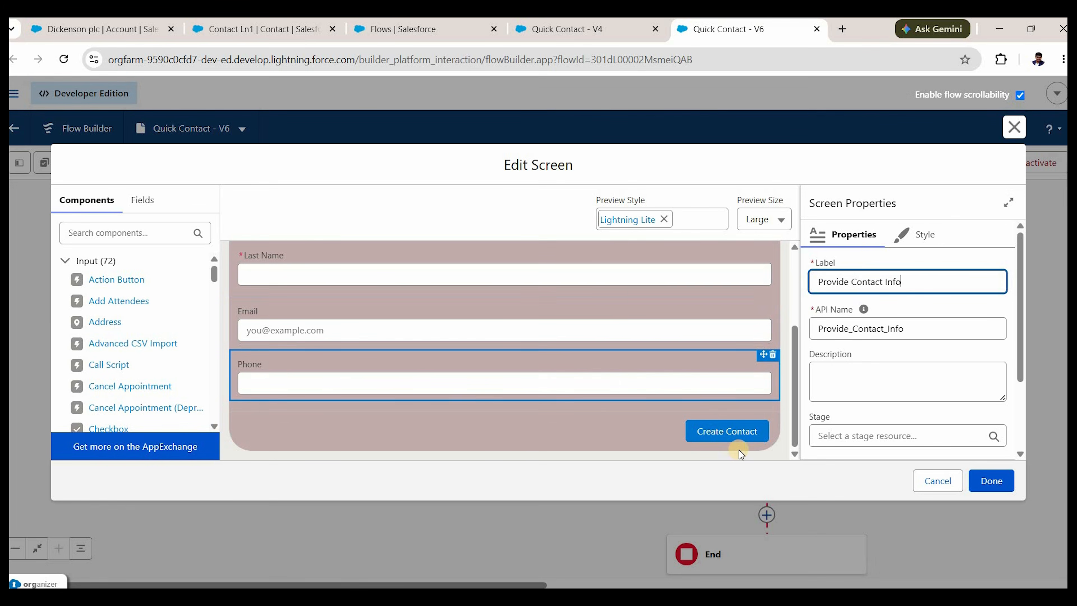
click(748, 440)
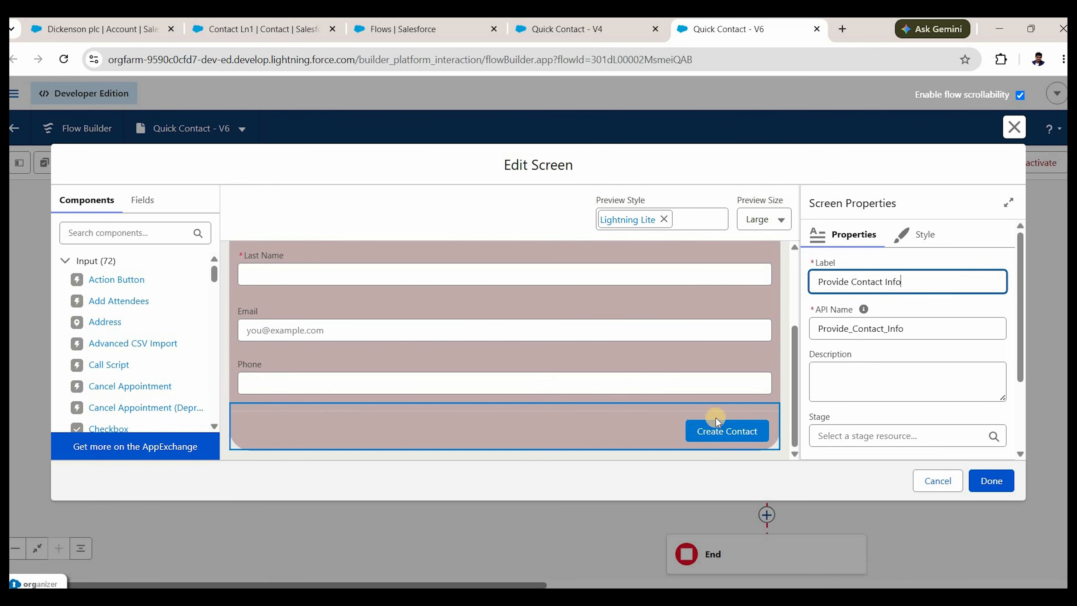
click(1016, 126)
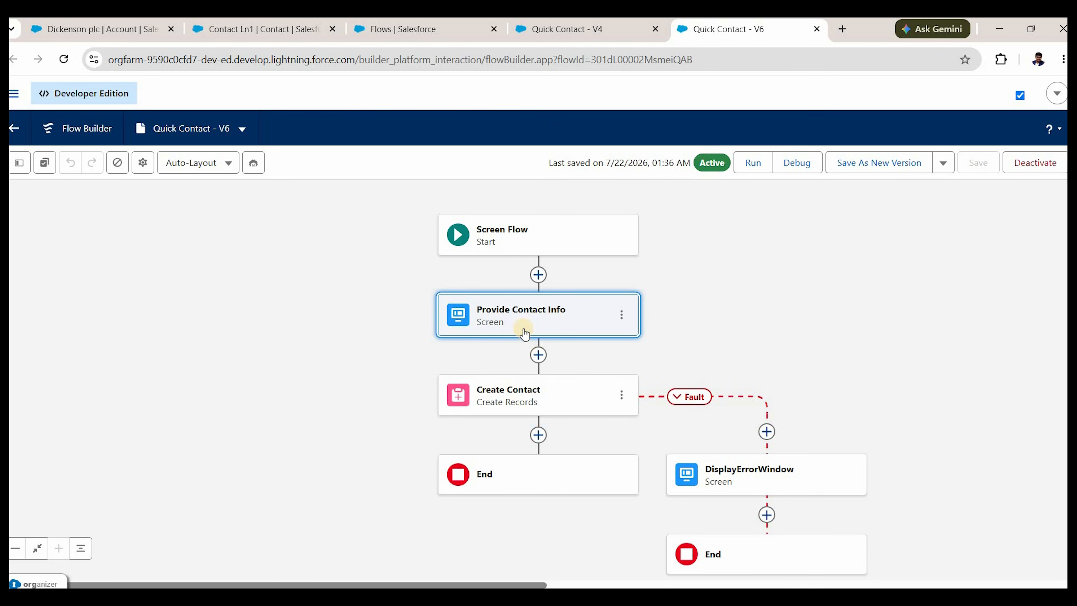
Add a Get Records step labelled 'Query Contact with same phone number' on the Contact object.
click(539, 355)
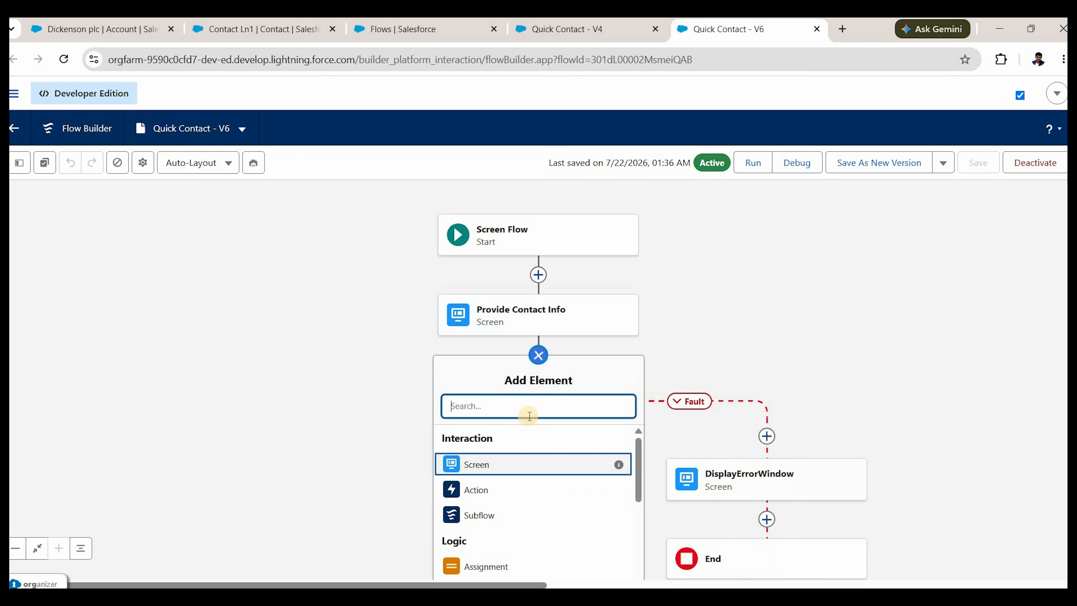
text(get)
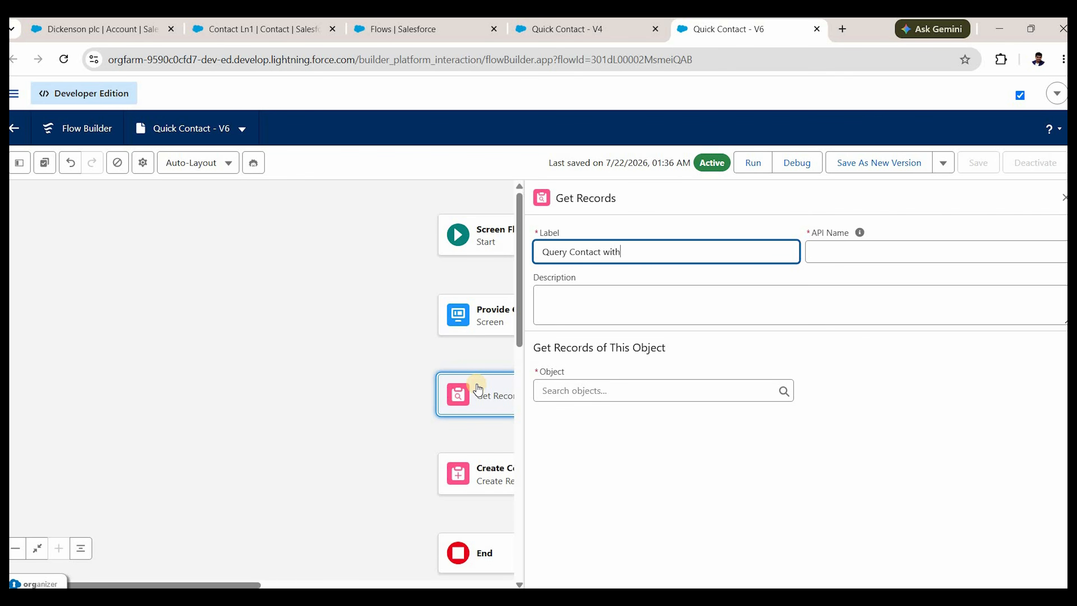
text(number)
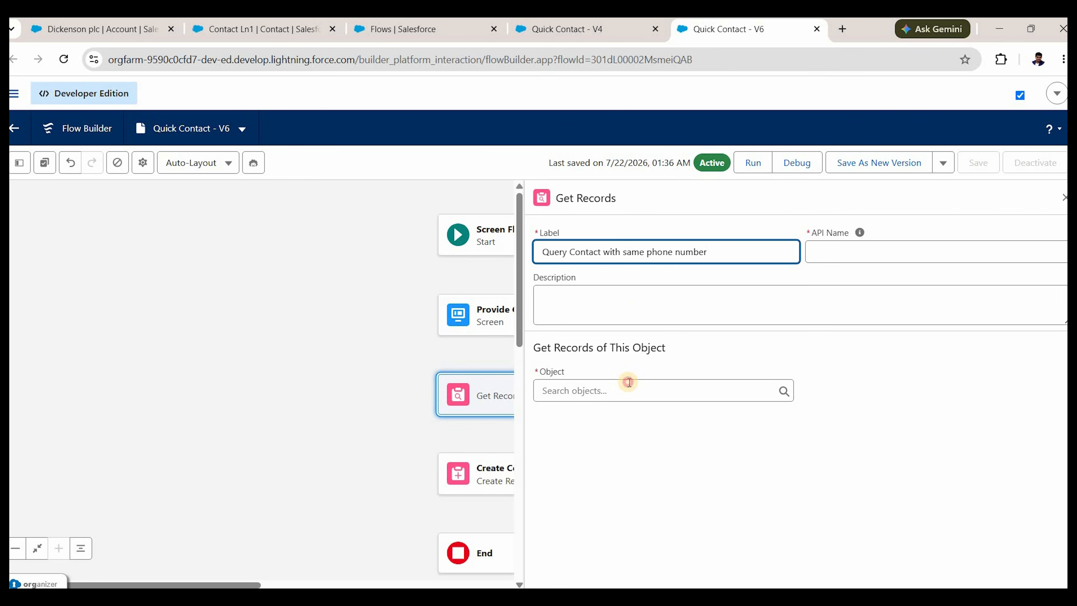
key(Tab)
click(629, 386)
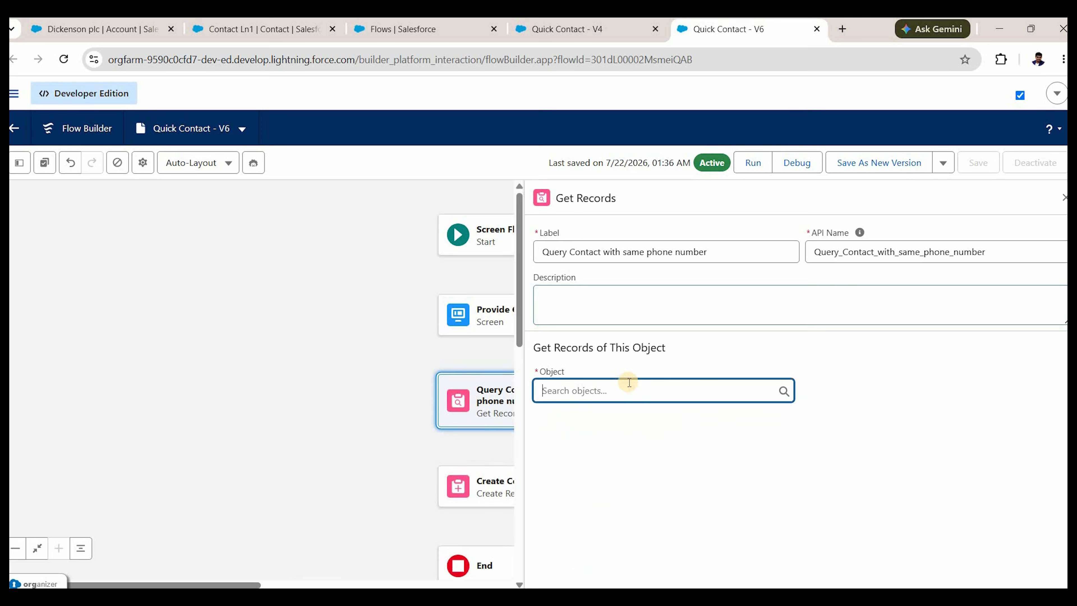
text(contact)
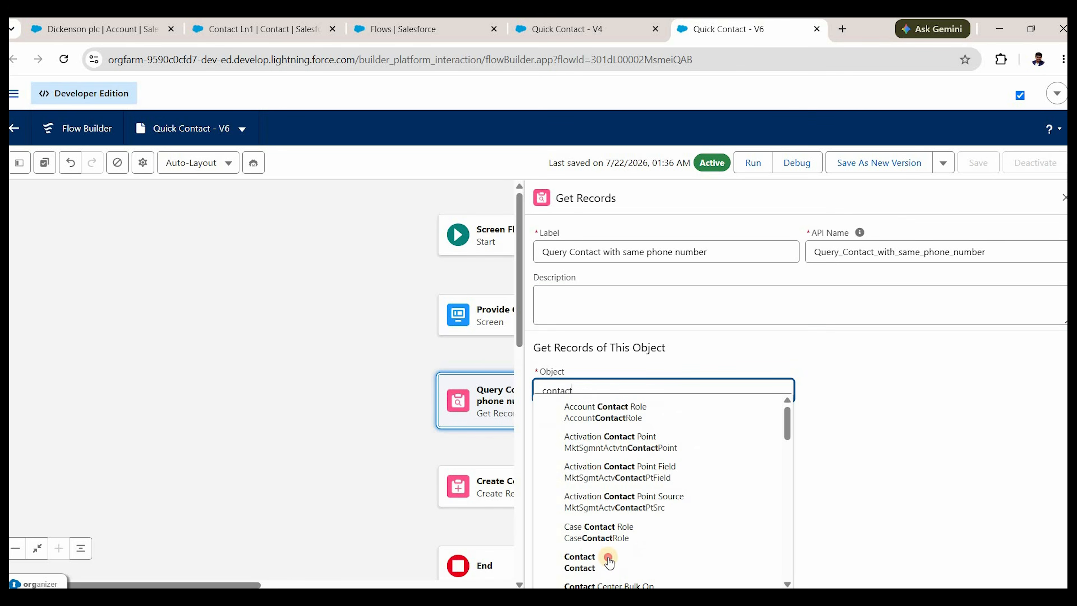
click(602, 560)
scroll(630, 378, down, 3)
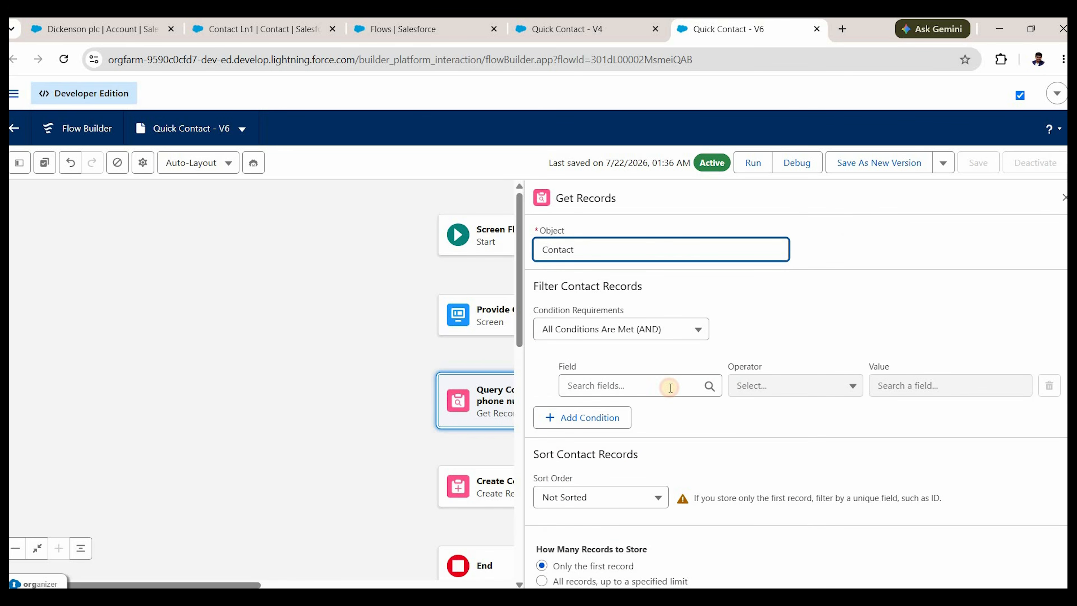
Filter on Mobile Phone Equals Provide Contact Info > Phone > Value.
click(671, 387)
text(phone)
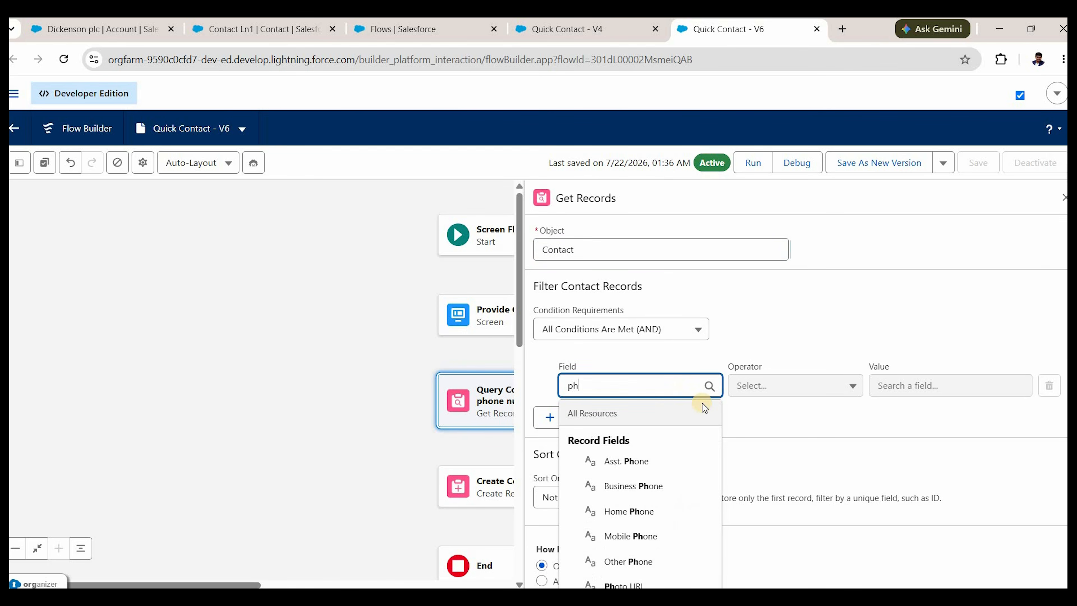
click(640, 536)
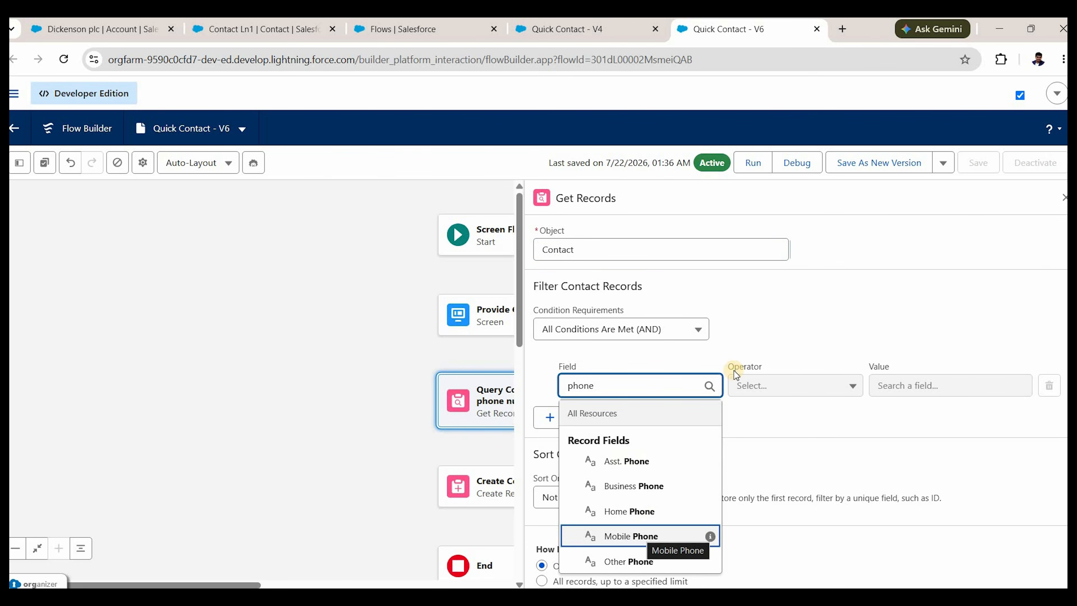
click(940, 384)
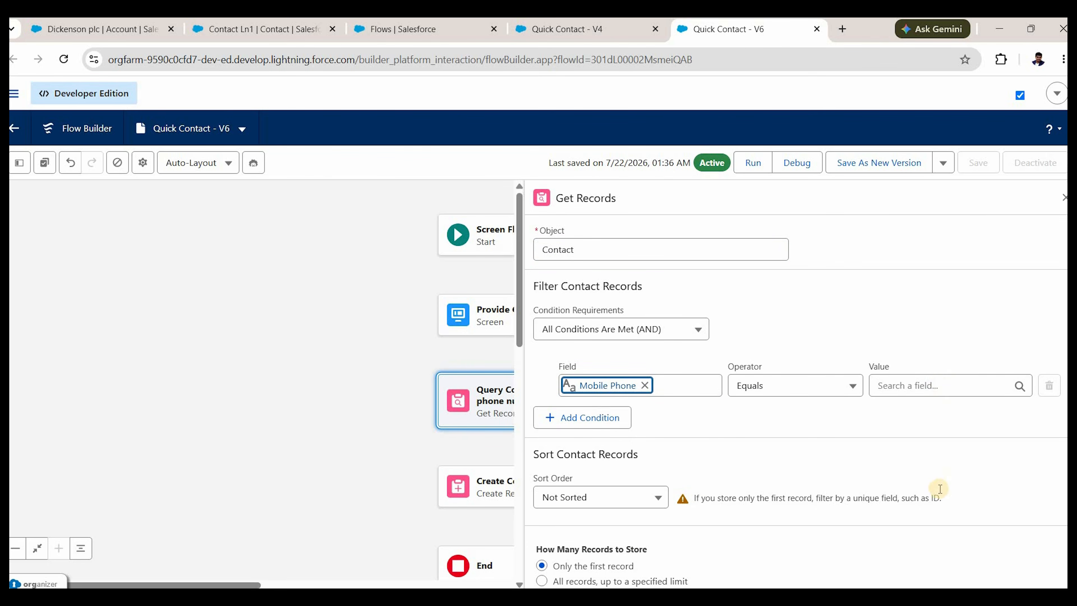
scroll(941, 476, down, 2)
scroll(940, 476, up, 2)
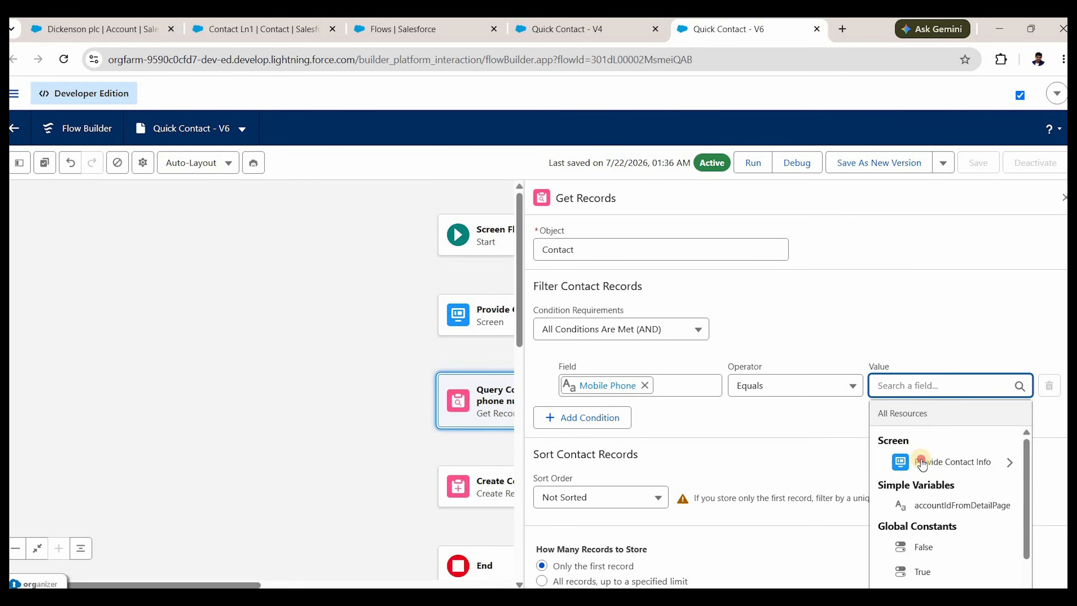
click(953, 469)
click(953, 483)
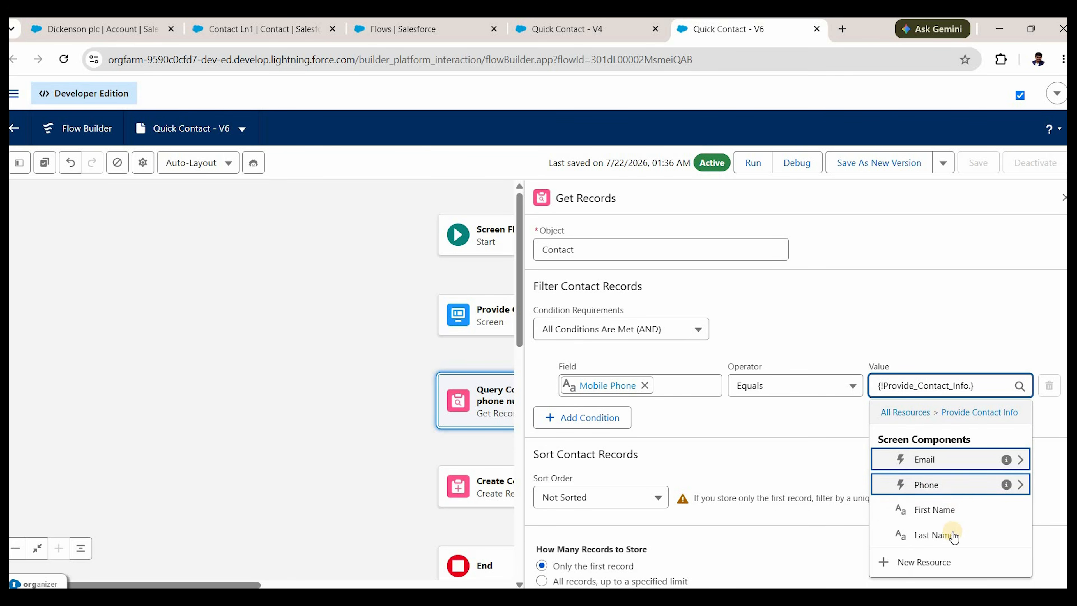
click(936, 513)
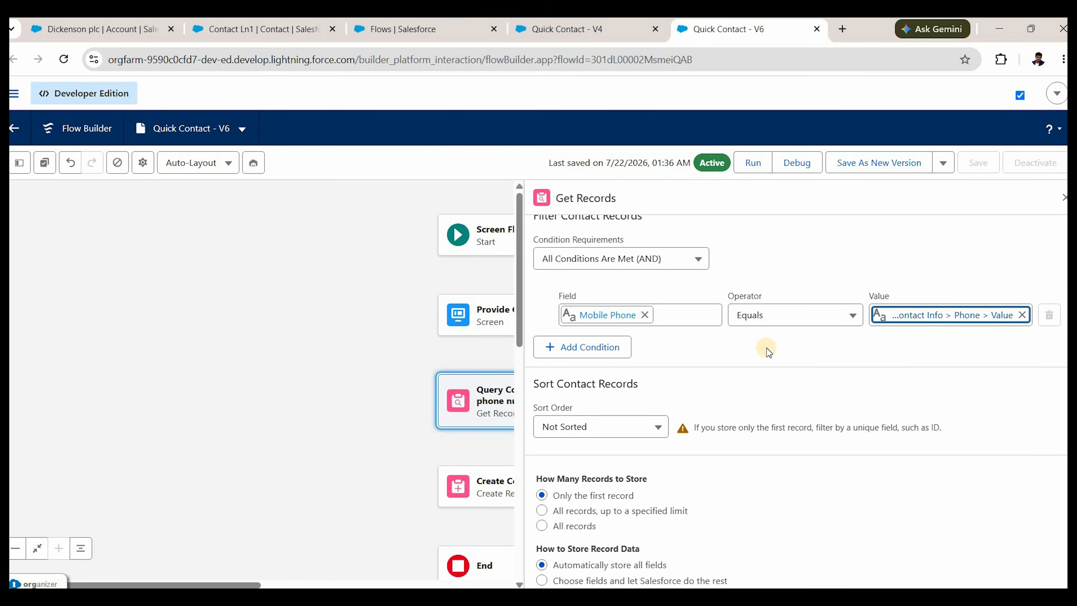
Add a second condition: Business Phone Equals Provide Contact Info > Phone > Value.
click(627, 350)
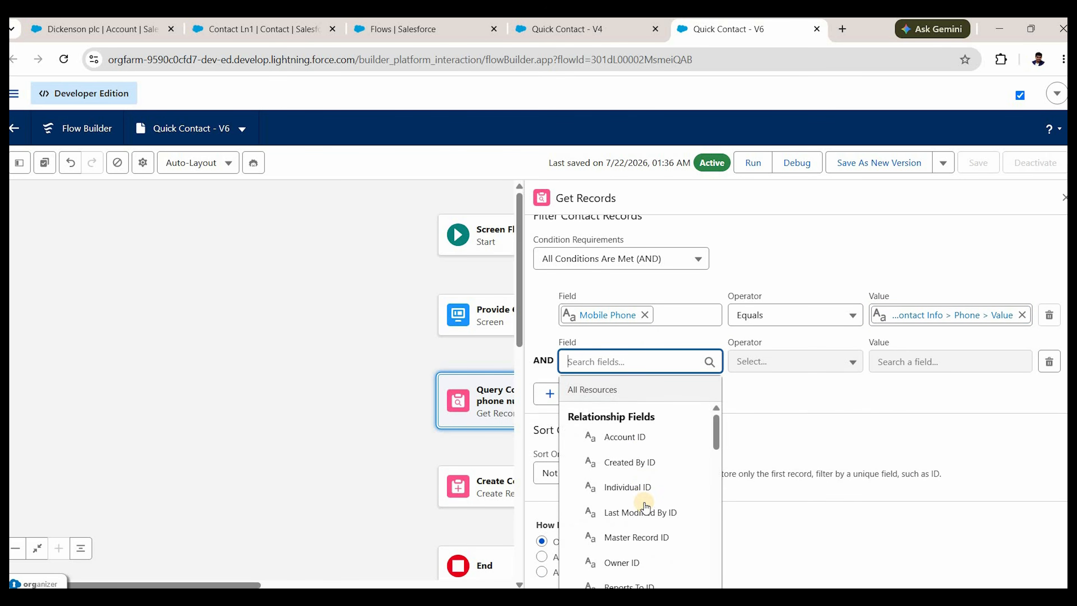
scroll(635, 382, down, 1)
scroll(634, 382, down, 2)
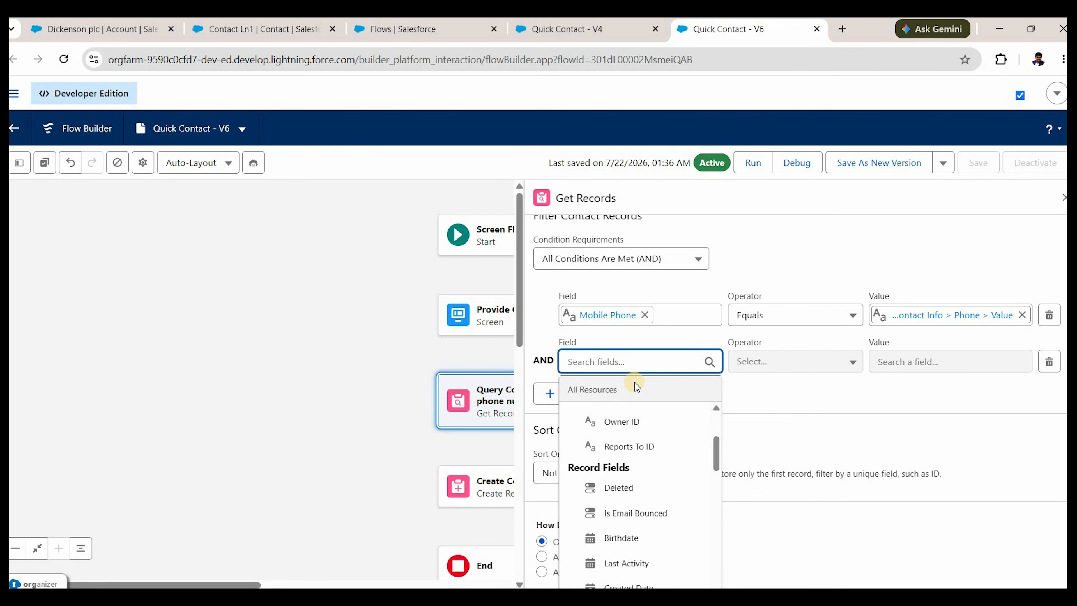
text(phone)
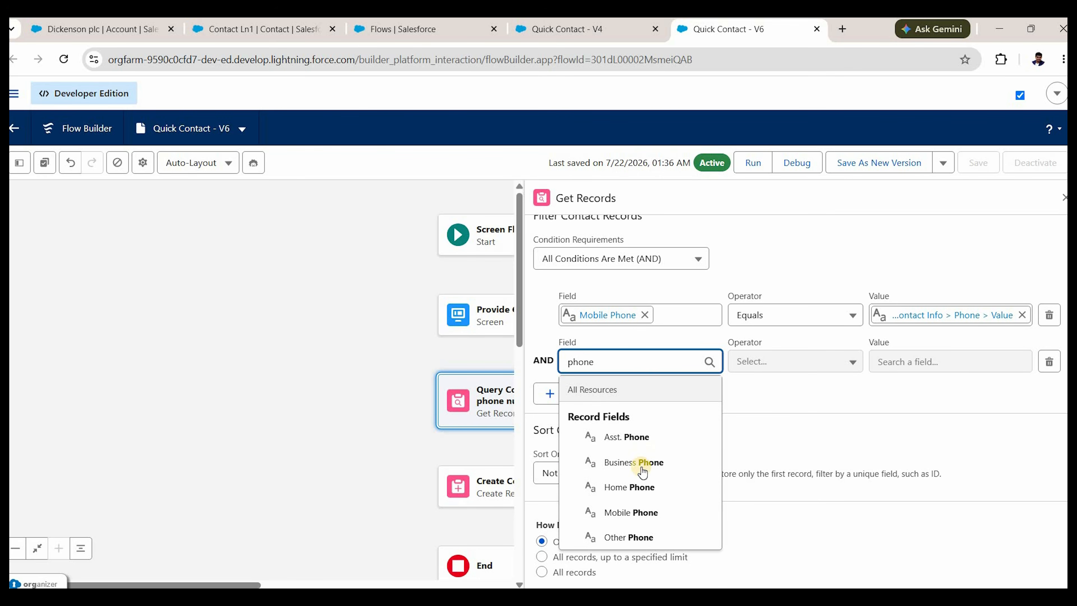
click(909, 365)
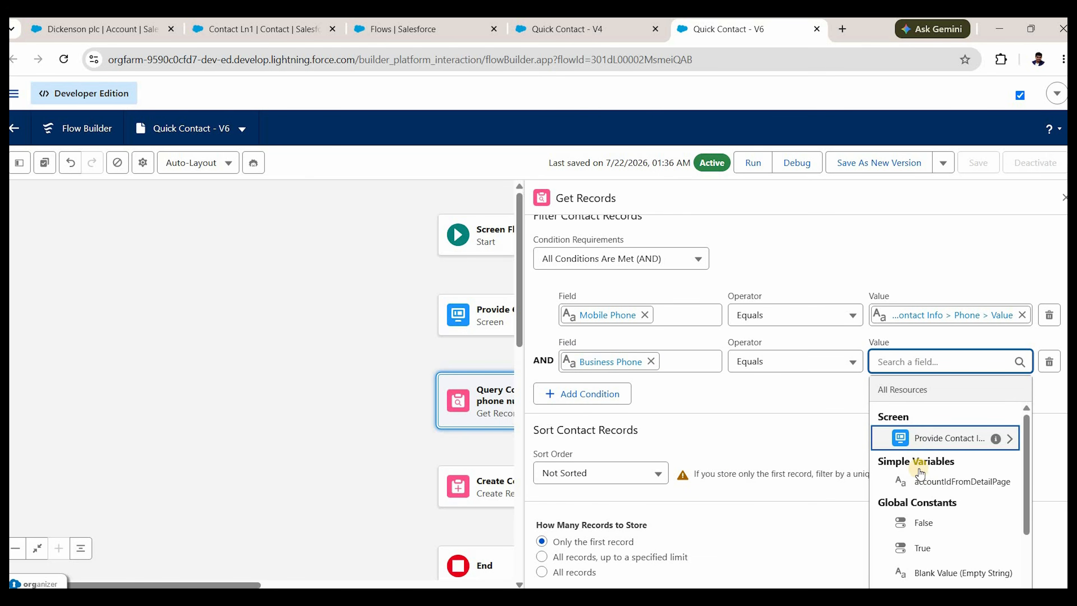
click(926, 442)
click(925, 462)
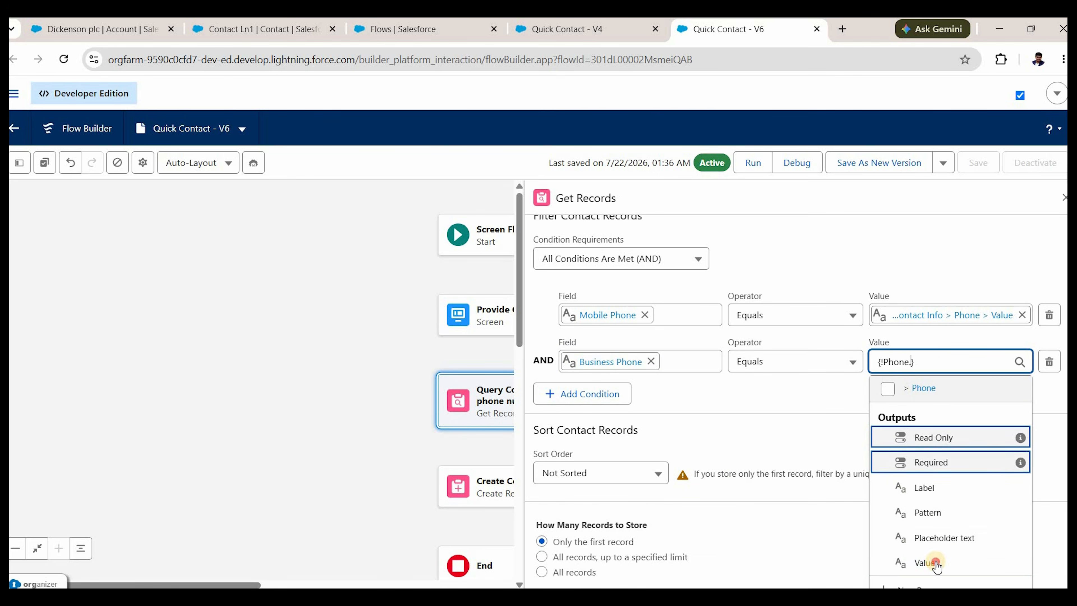
key(Down)
key(Return)
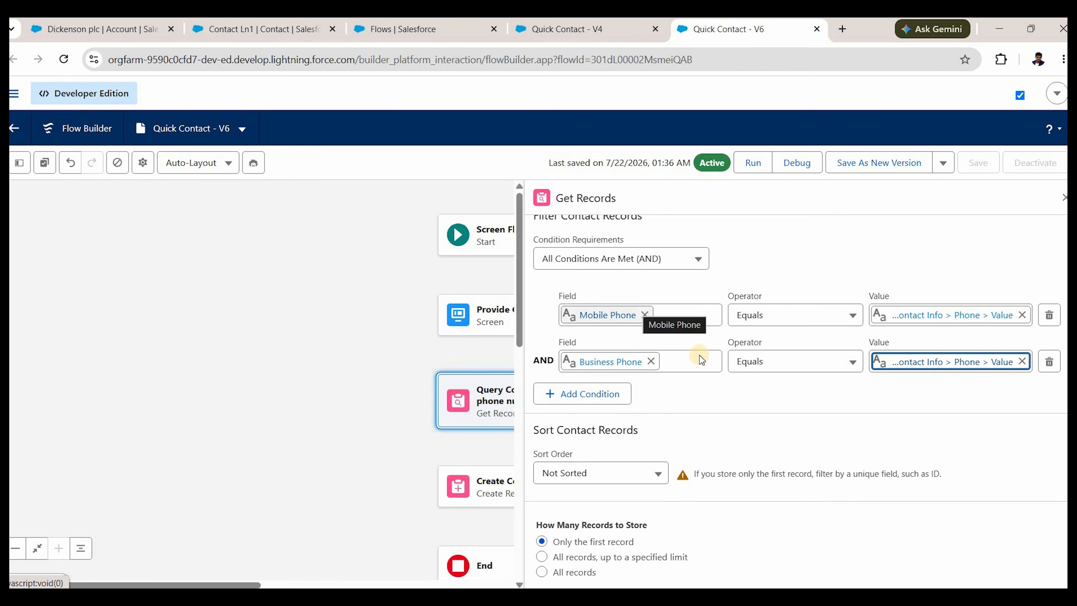
Set requirements to Any Condition Is Met (OR), store only the first record, and close the panel.
click(681, 261)
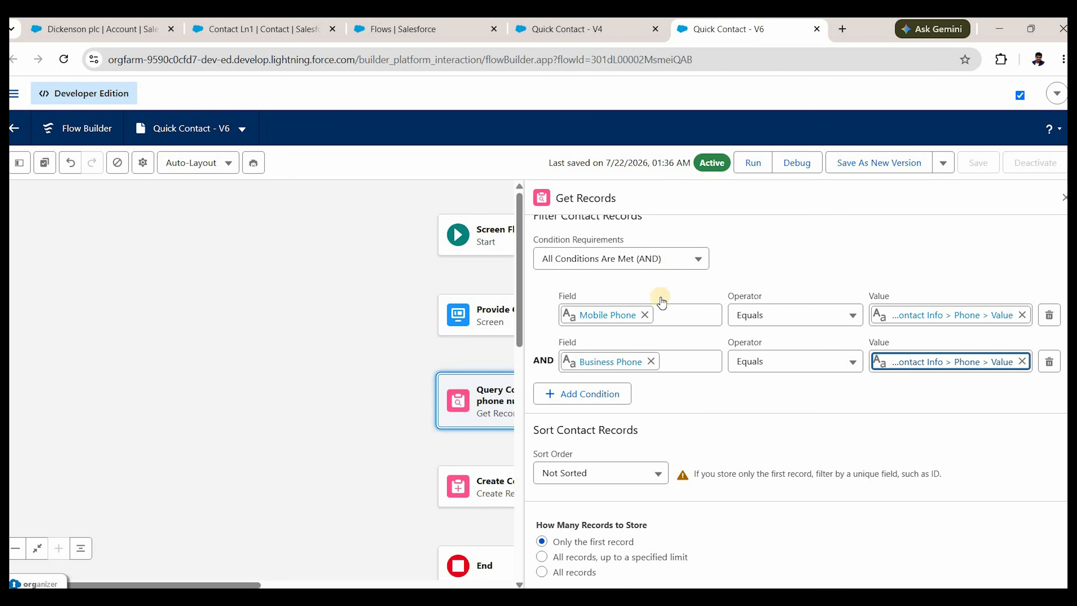
click(657, 340)
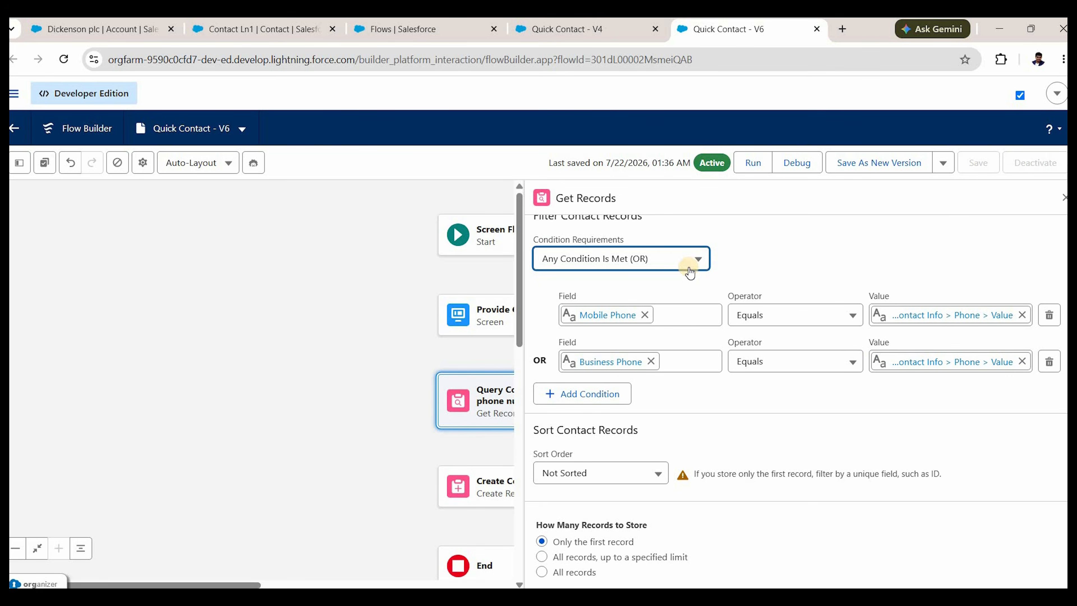
click(670, 260)
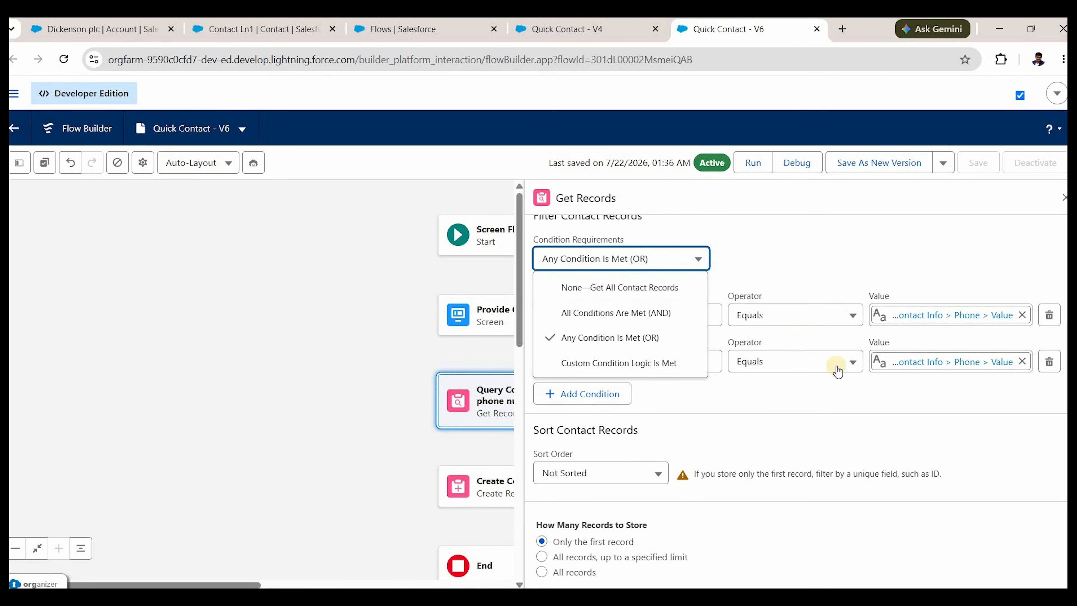
click(987, 329)
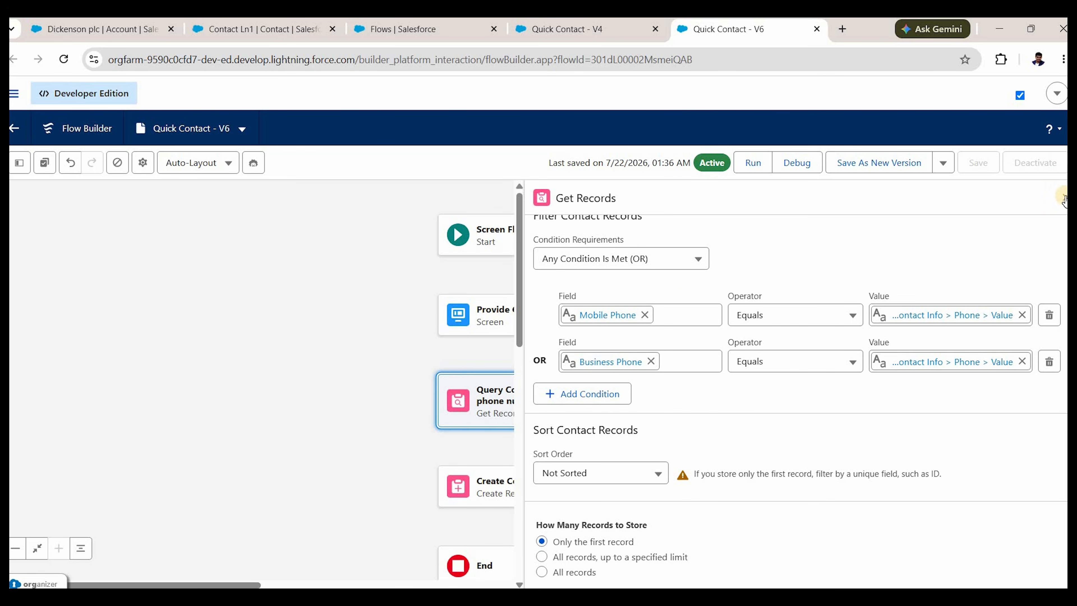
scroll(548, 477, down, 1)
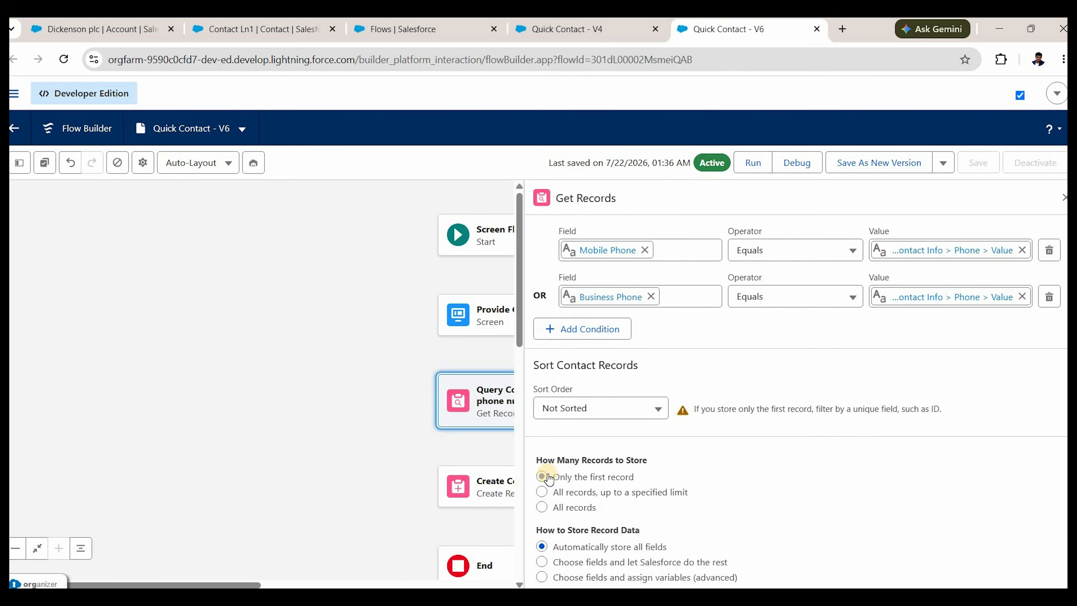
click(547, 478)
click(1065, 197)
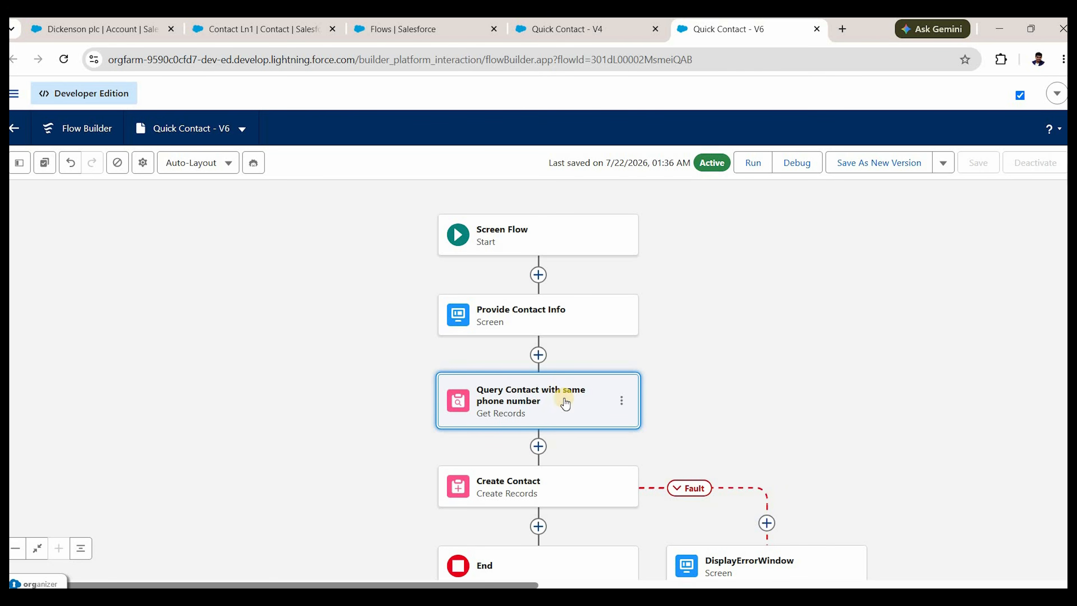
Add a Decision 'If Contact exists with same phone number?' after the contact query.
click(540, 446)
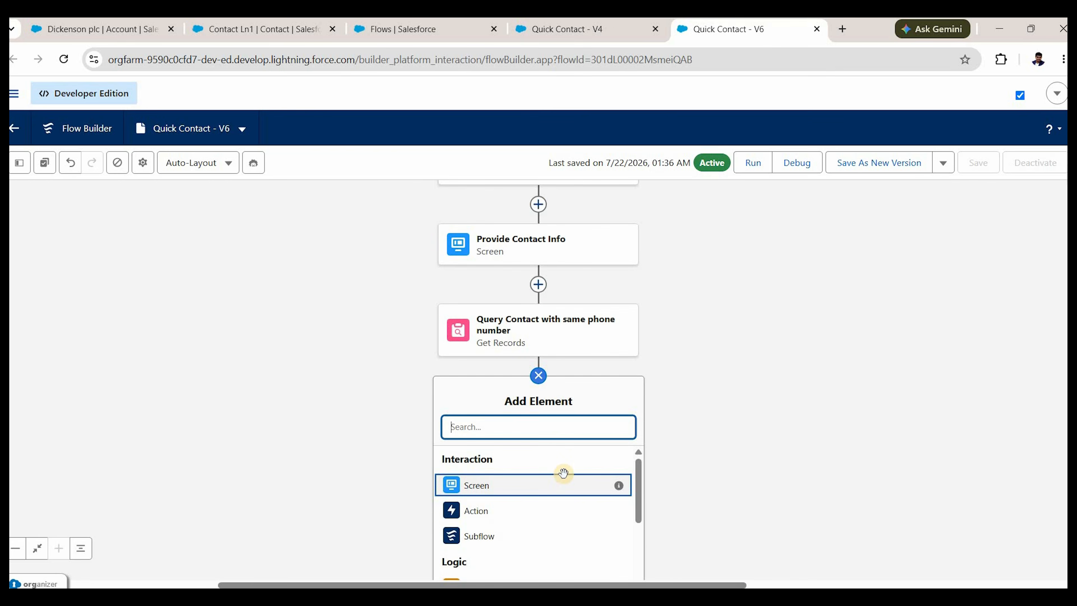
text(dec)
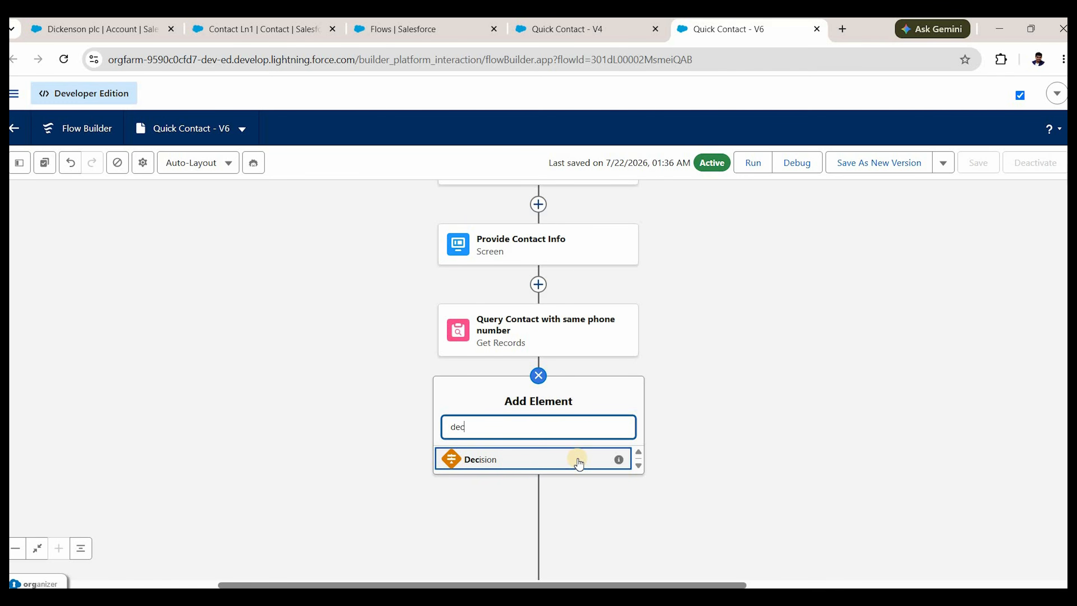
click(579, 463)
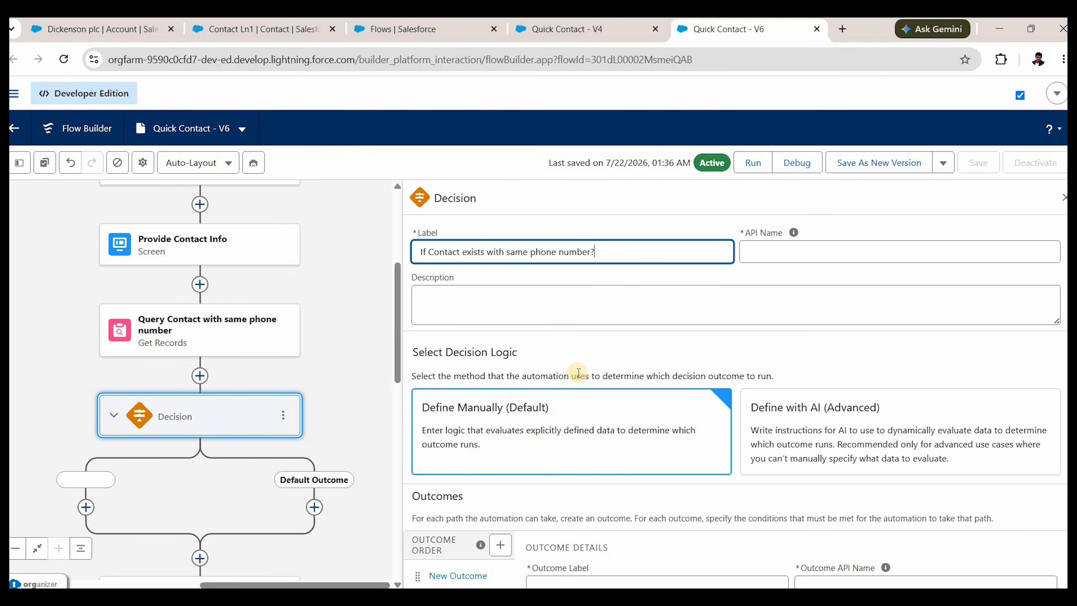
key(Tab)
key(Tab)
Label the first decision outcome 'Yes Exists'.
scroll(520, 426, down, 4)
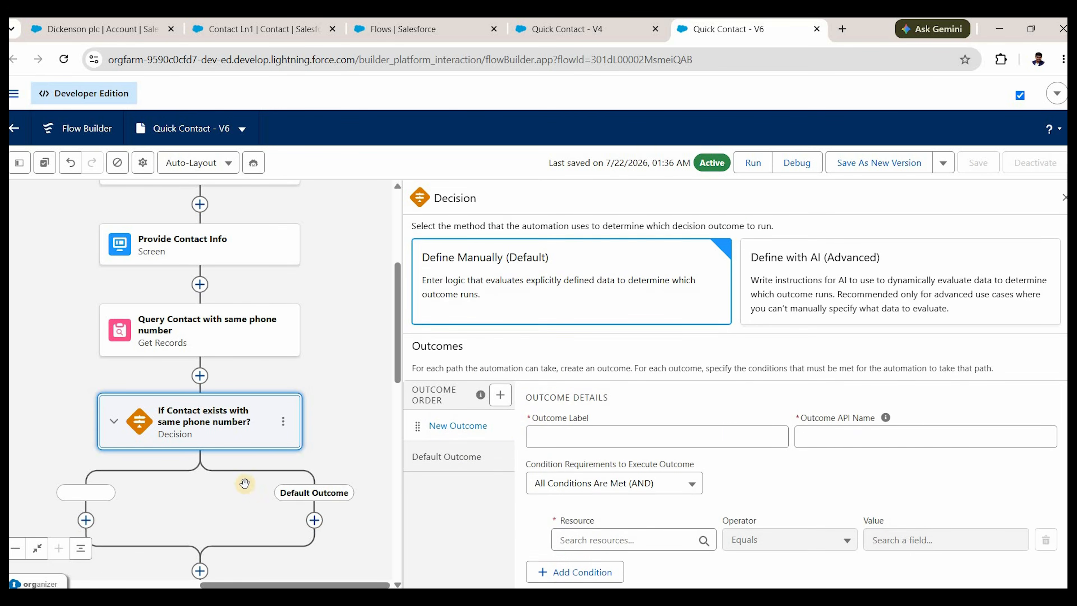
click(610, 433)
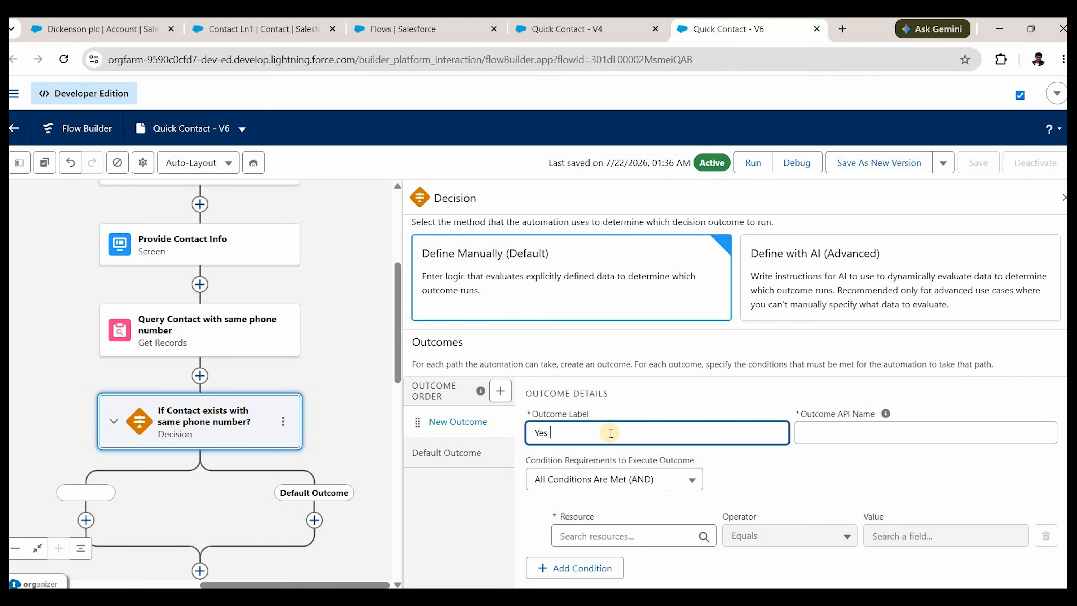
text(Yes Exit)
key(BackSpace)
text(sts)
click(902, 482)
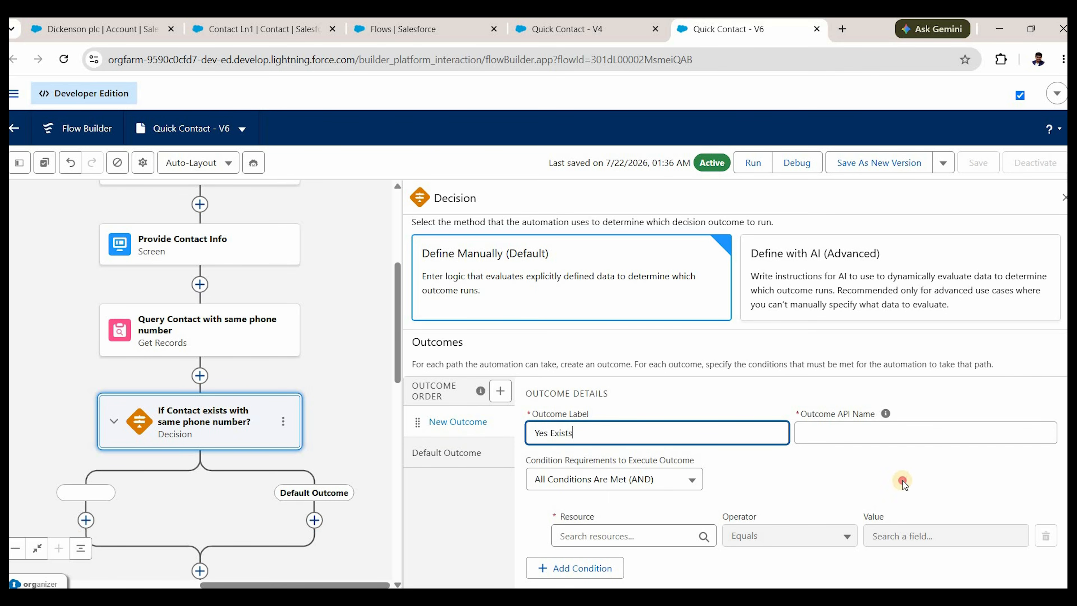
Set the outcome condition to queried contact Is Null equals False, then add another outcome.
scroll(584, 438, down, 1)
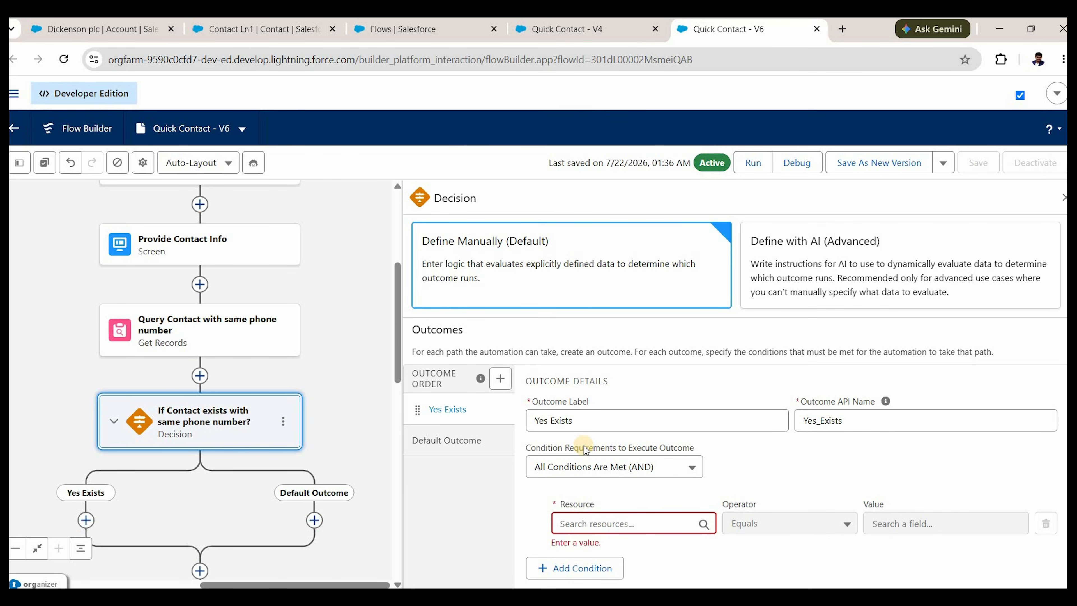
click(593, 521)
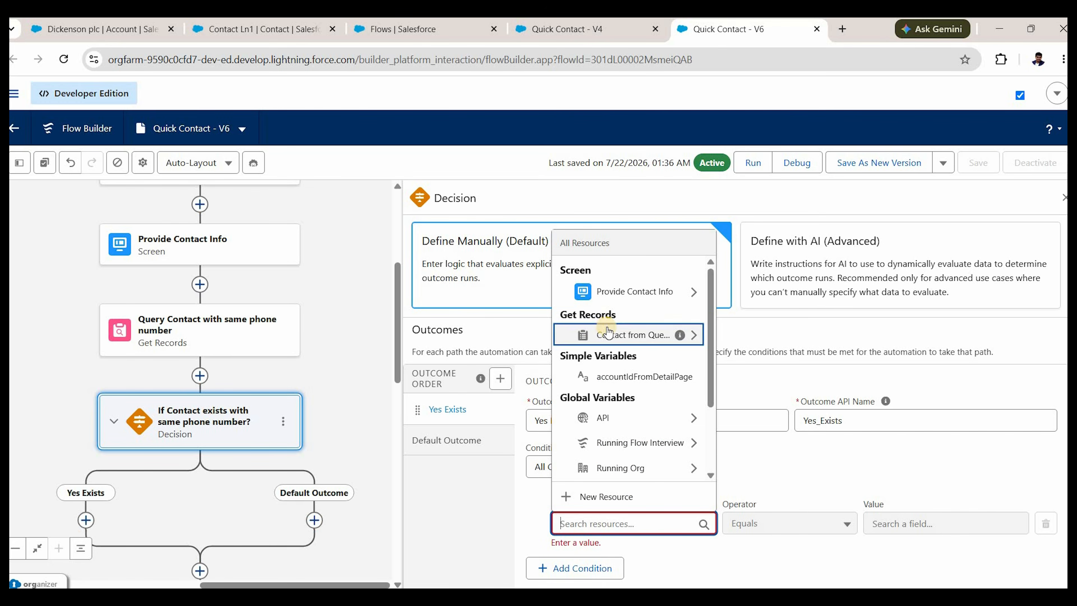
click(608, 335)
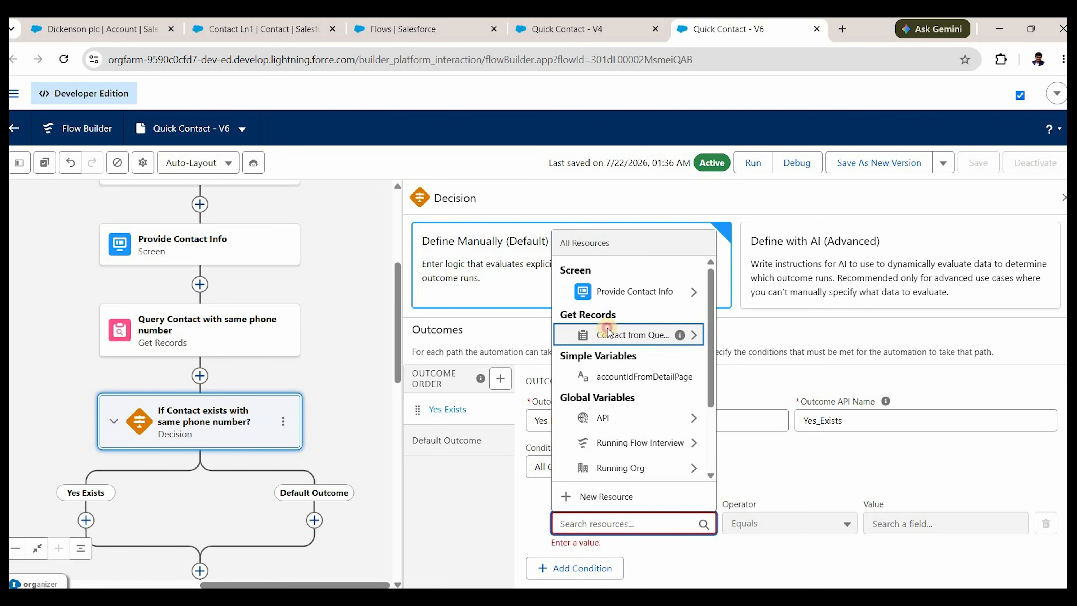
click(783, 531)
key(Up)
key(Up)
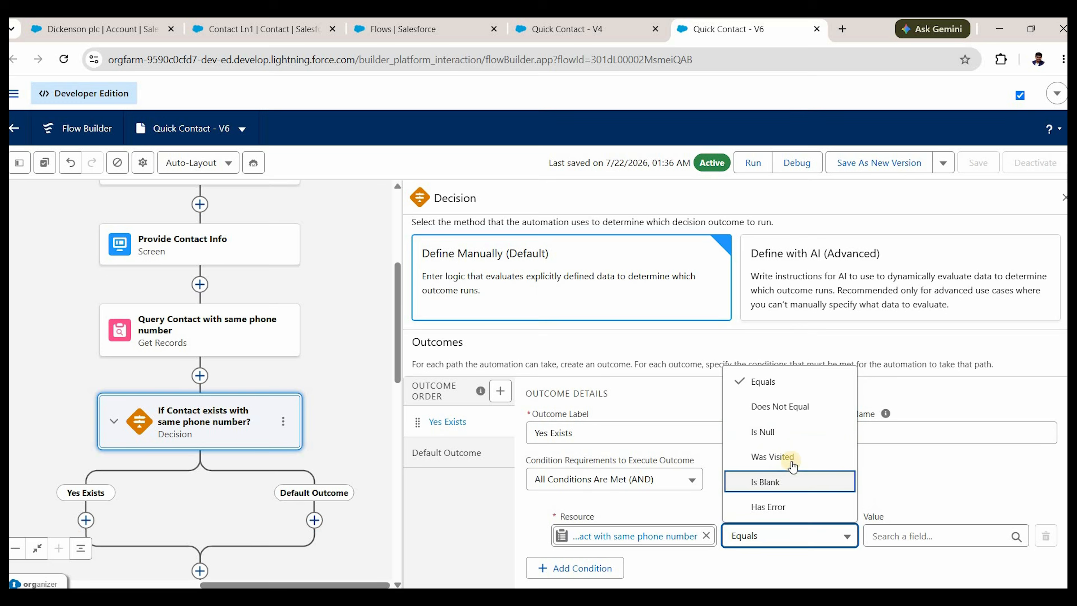
key(Up)
key(Up)
key(Return)
click(925, 537)
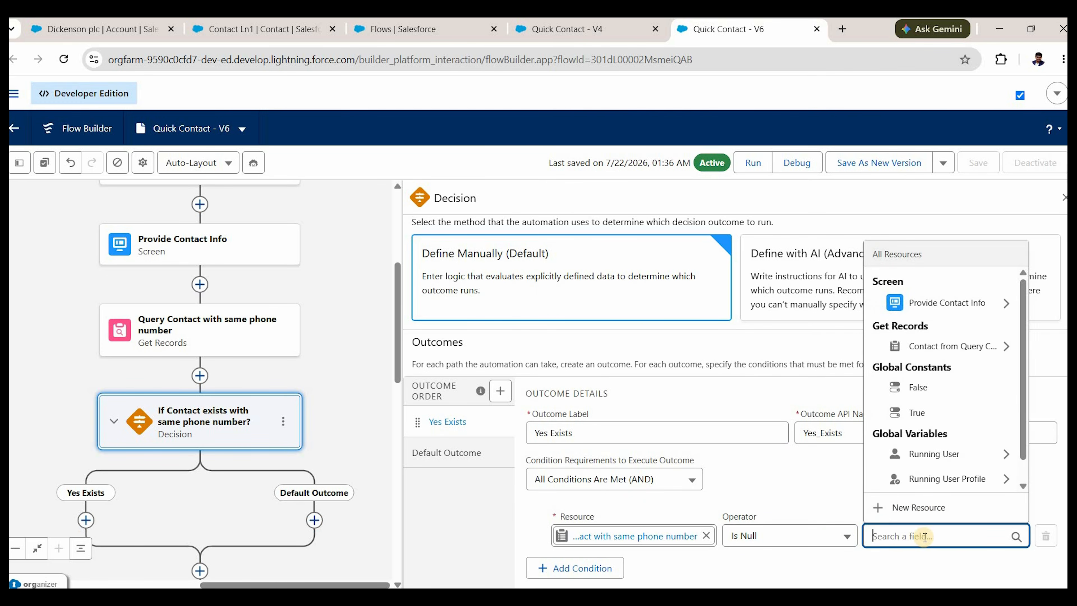
text(false)
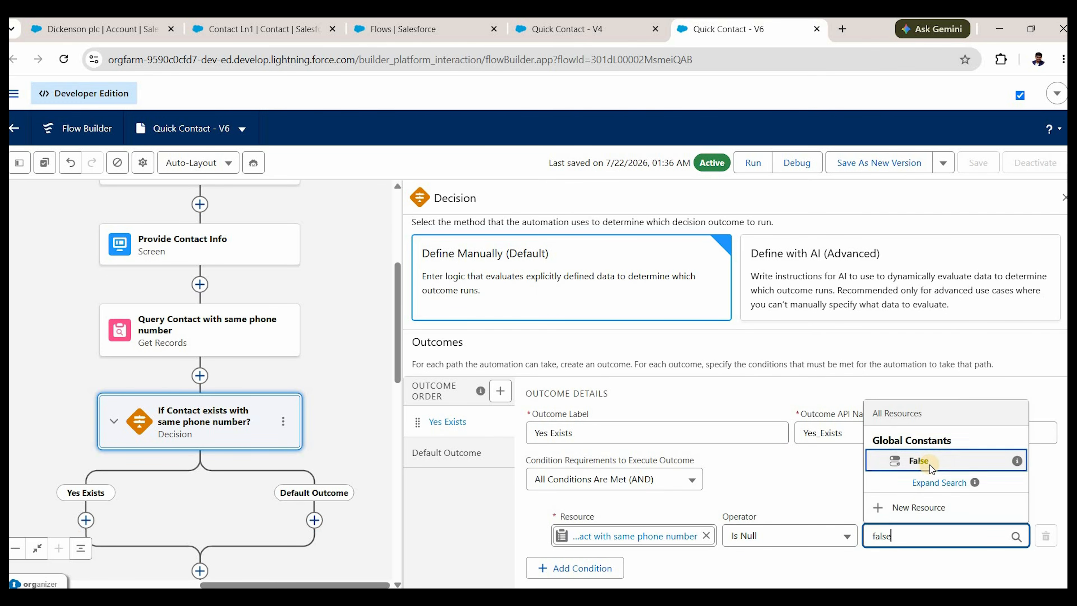
click(930, 465)
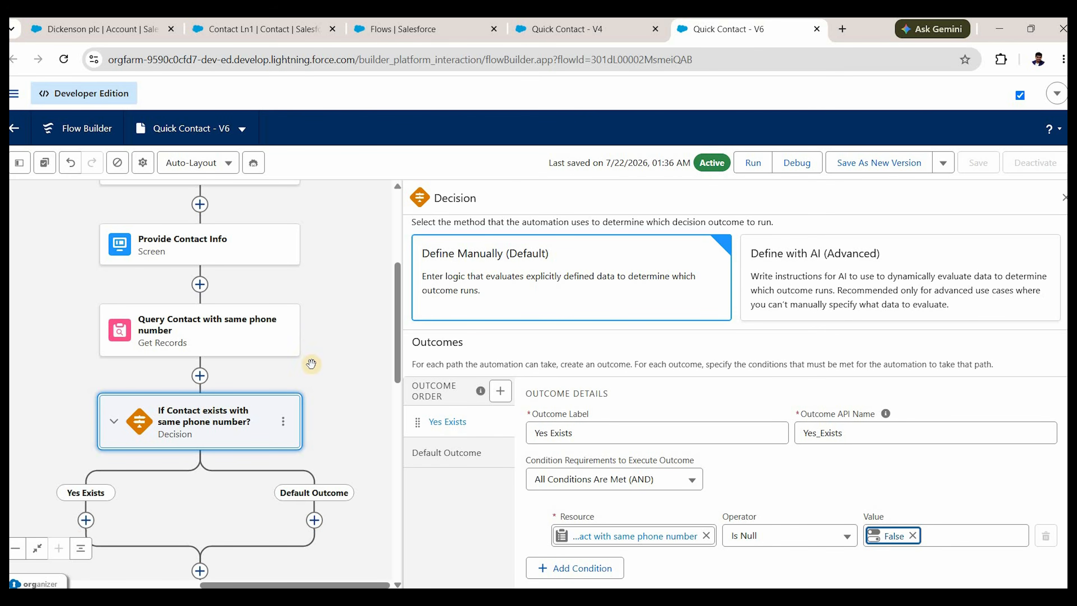
click(500, 393)
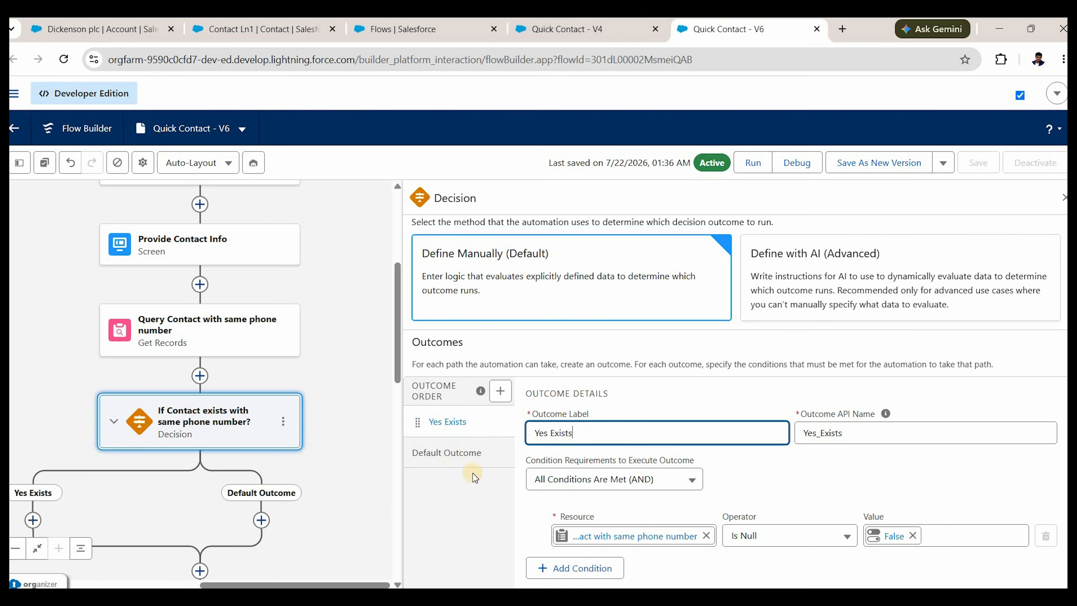
Rename the decision's Default Outcome label to 'No its doesn't exist', discarding the empty outcome.
click(447, 452)
scroll(566, 439, down, 2)
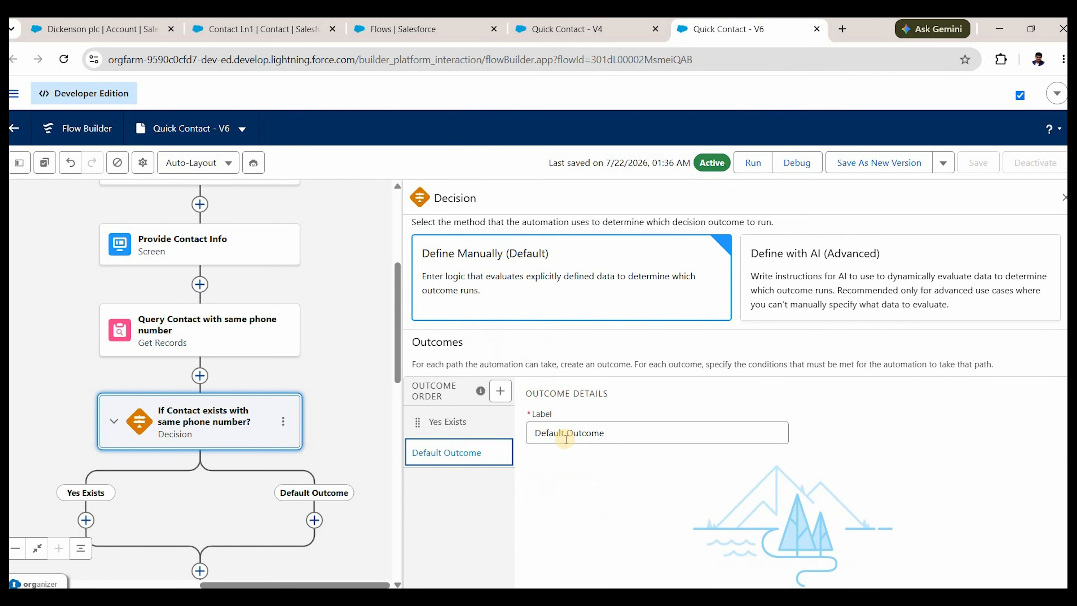
click(567, 439)
text(No its)
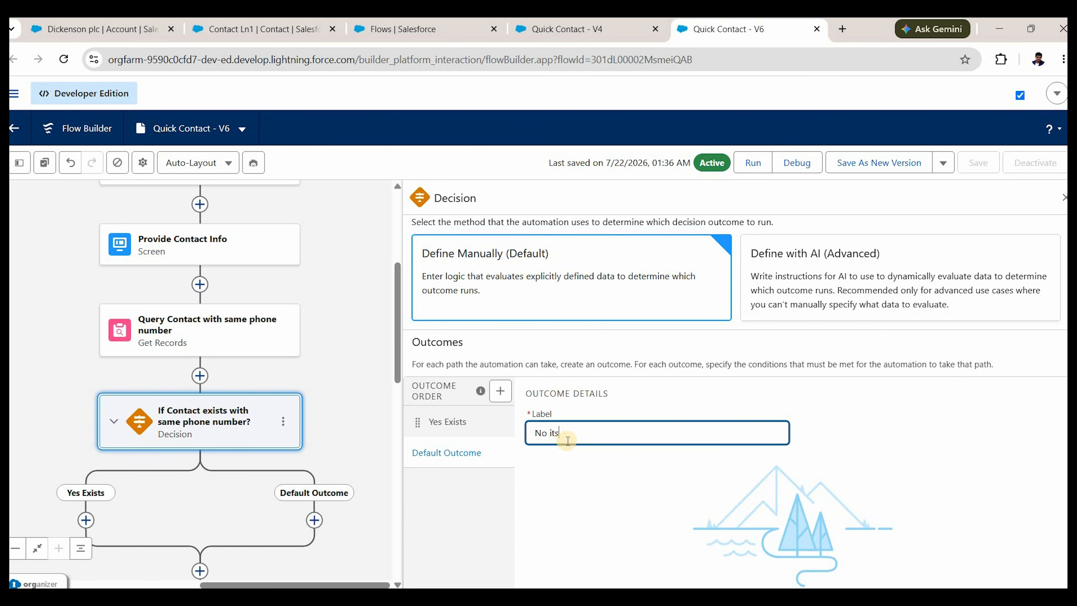
text( doesn't exist)
click(462, 420)
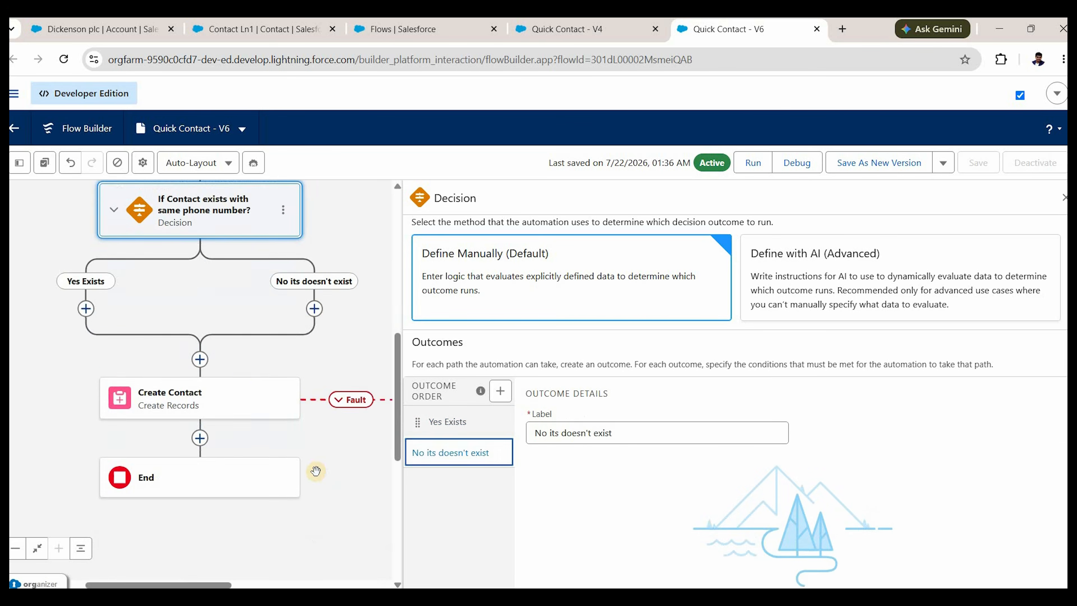
scroll(313, 474, up, 1)
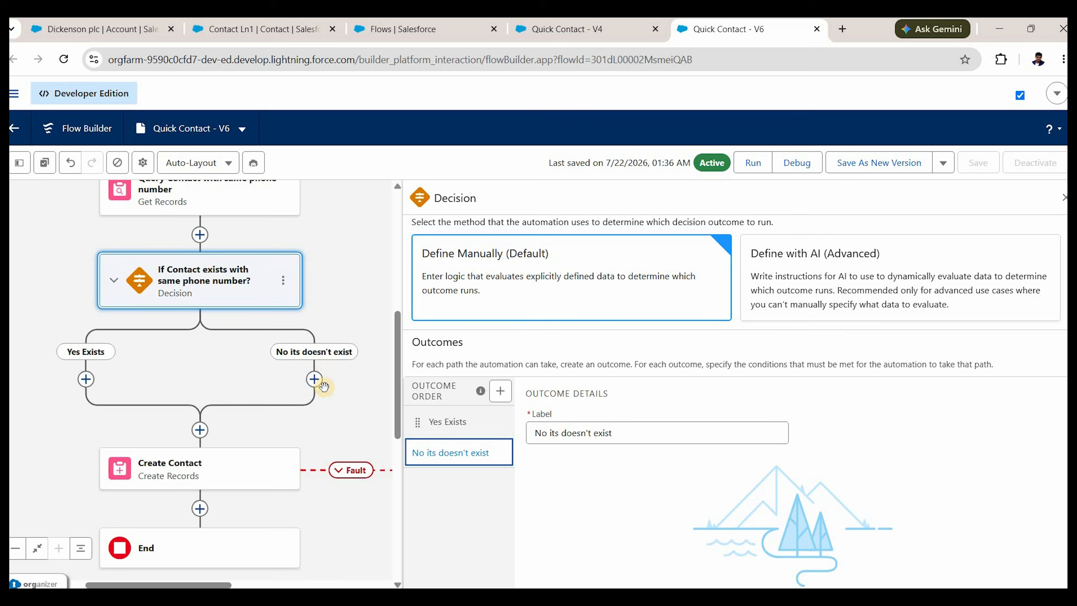
click(221, 455)
Cut Create Contact with its DisplayErrorWindow fault path and paste it onto the 'No its doesn't exist' branch.
drag(147, 432, 207, 452)
click(323, 400)
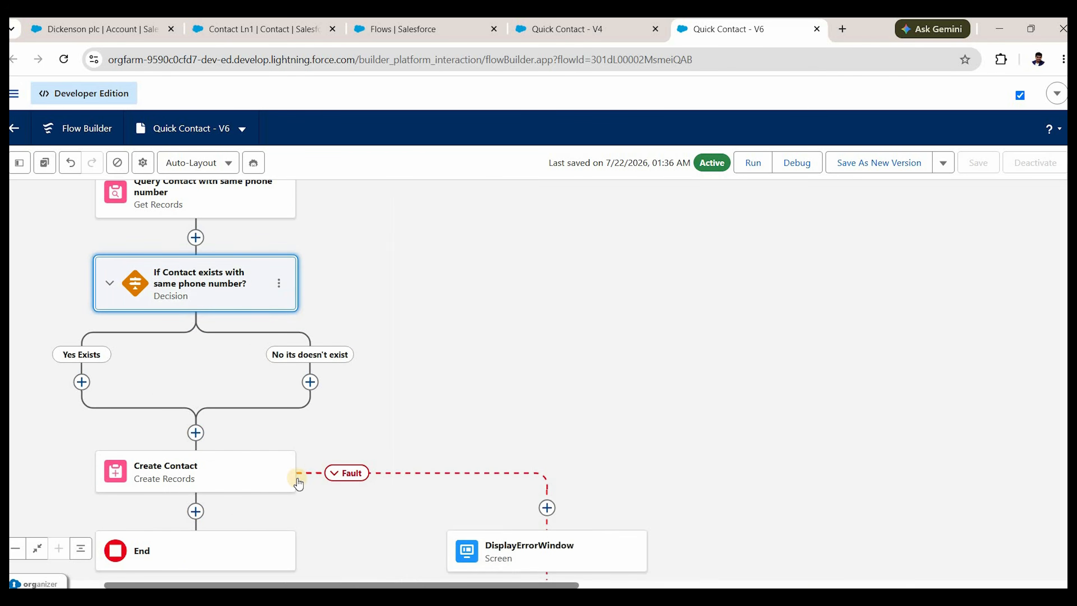
drag(299, 442, 401, 438)
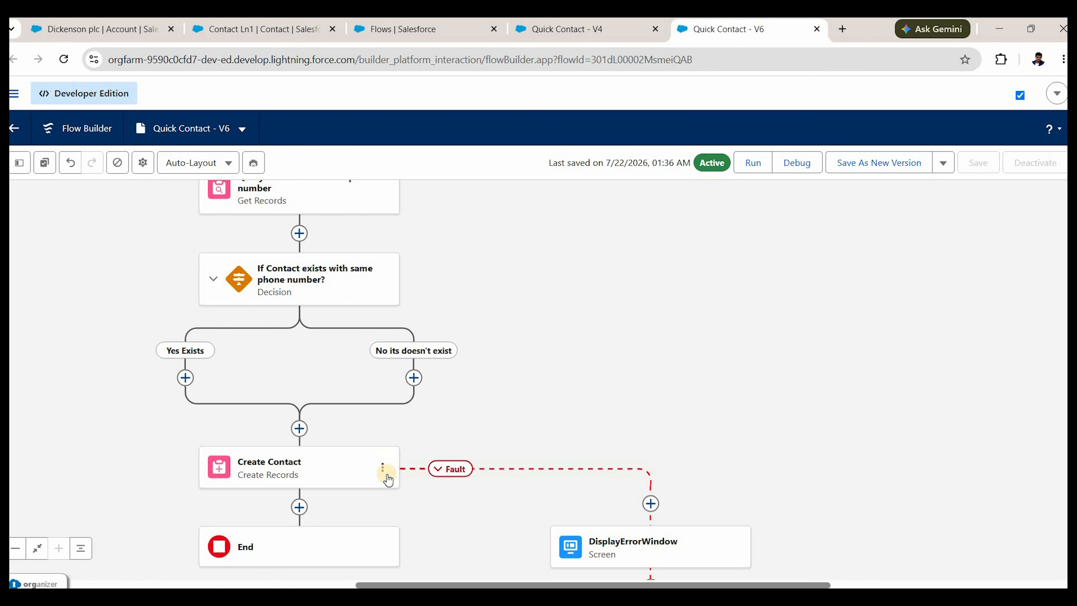
click(383, 469)
click(393, 518)
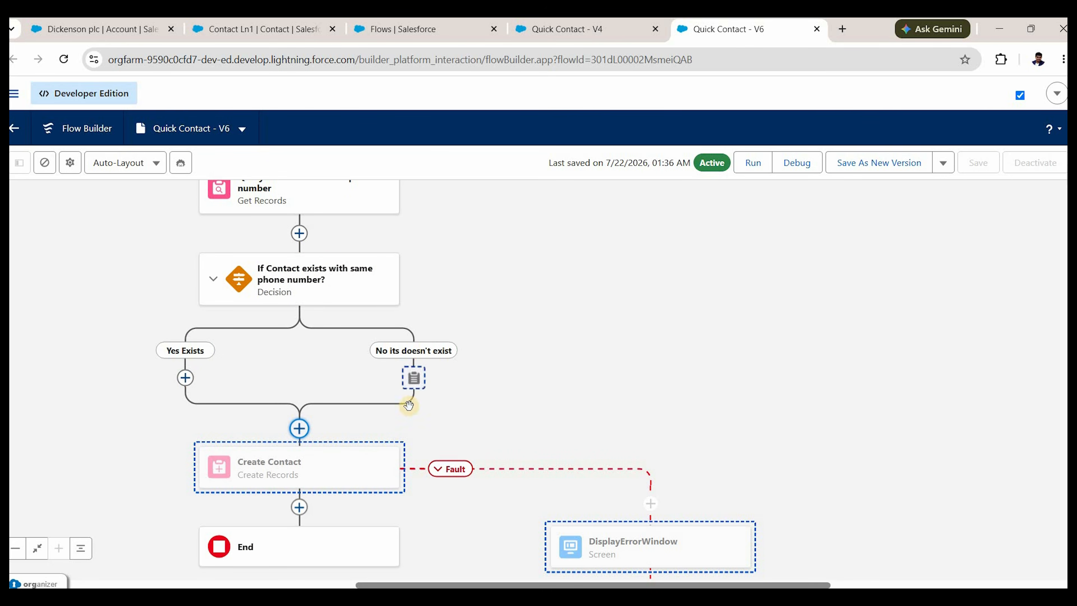
click(414, 379)
scroll(540, 404, down, 3)
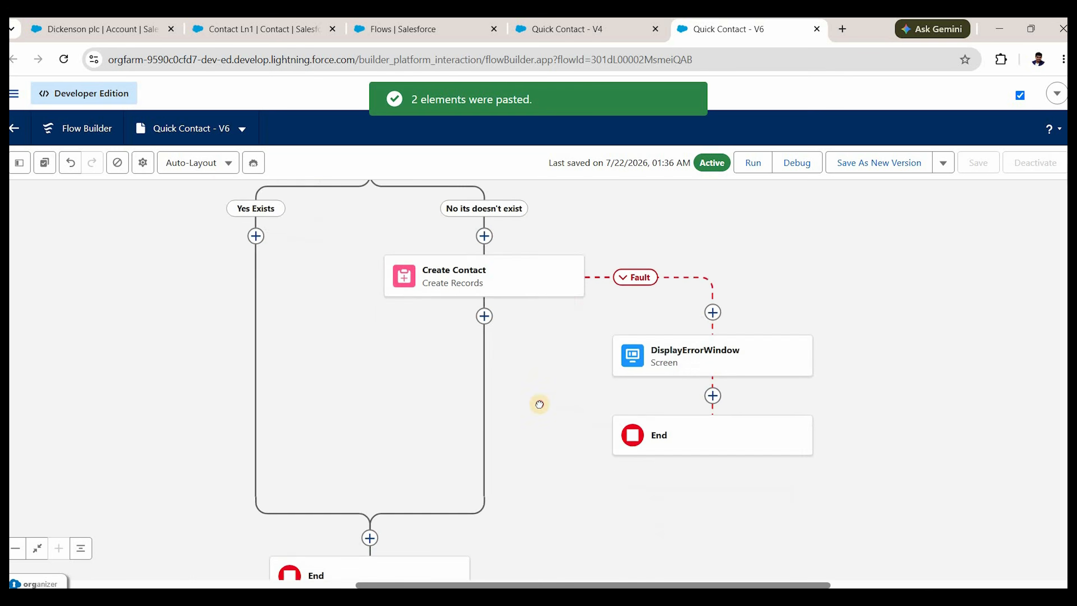
scroll(363, 243, up, 5)
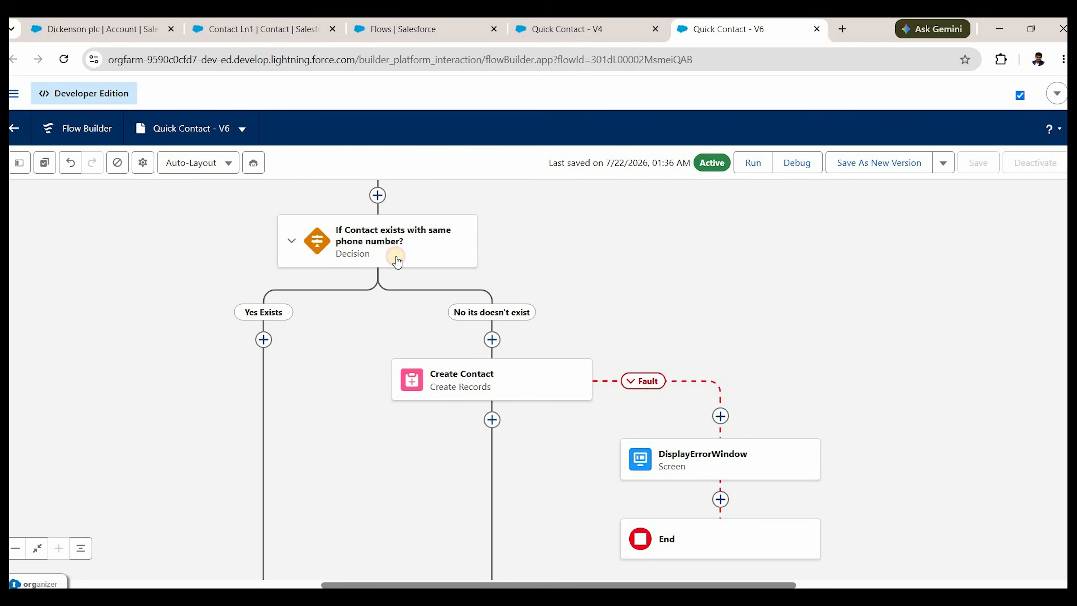
drag(345, 289, 433, 306)
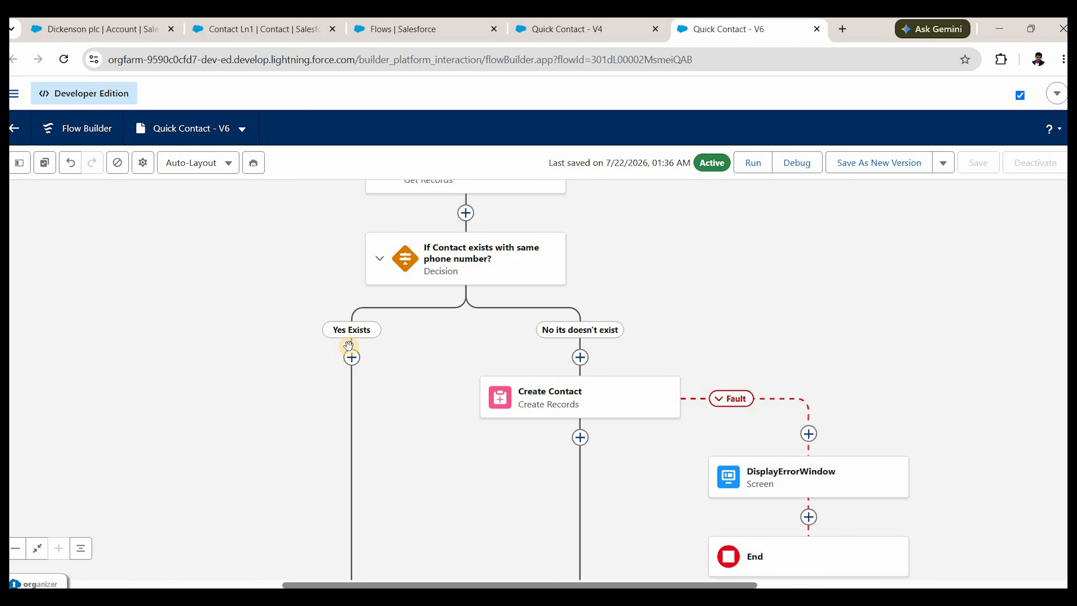
Add an Update Records element labelled 'Update Existing Contact' under Yes Exists.
click(351, 362)
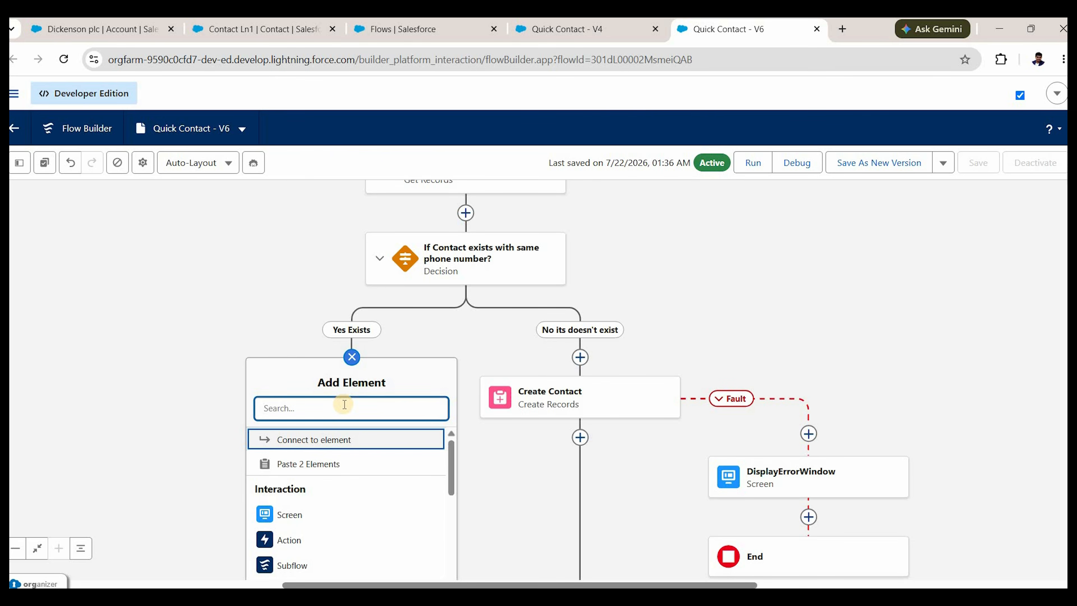
text(update)
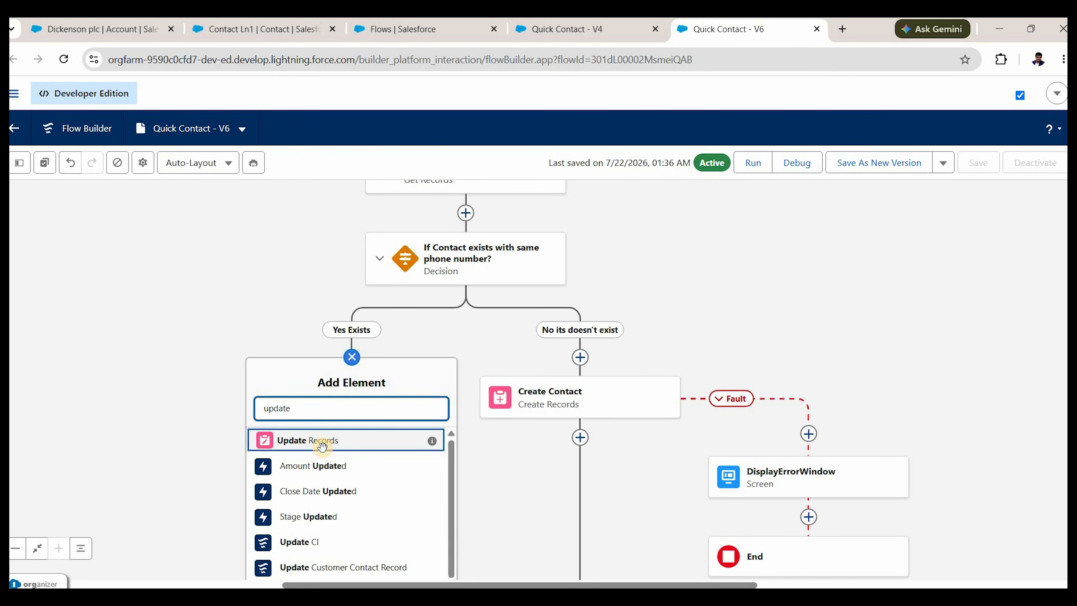
key(Return)
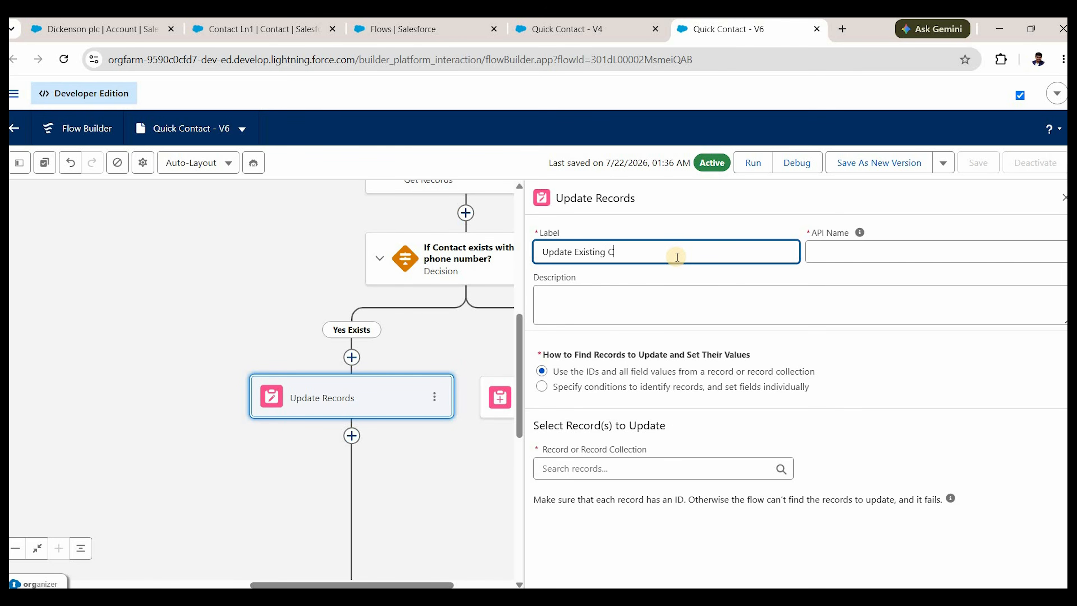
click(685, 313)
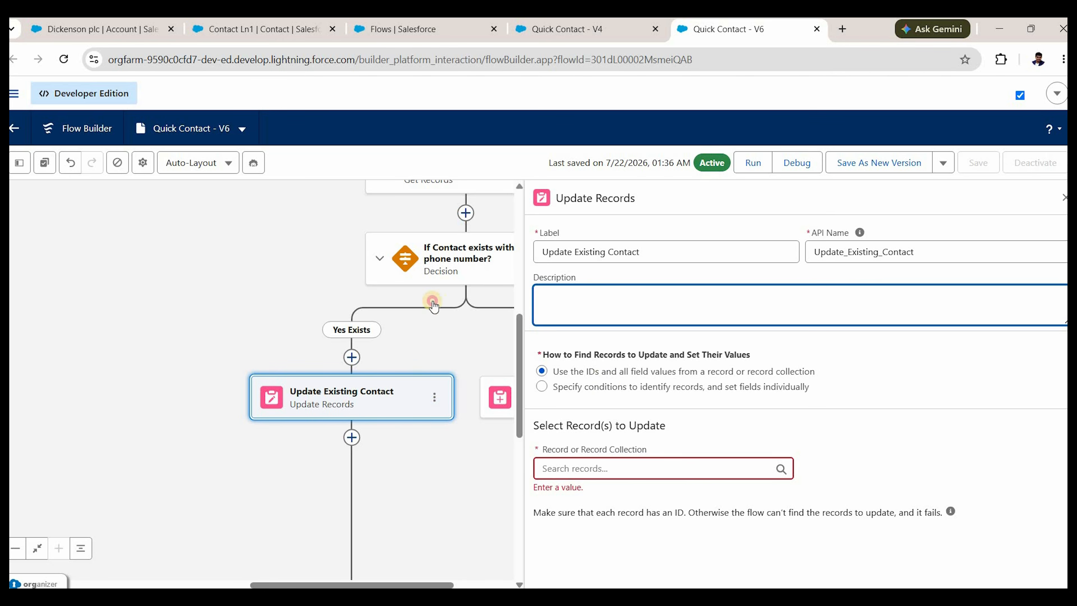
Make the update apply to the contact found by the phone-number query.
scroll(443, 216, up, 2)
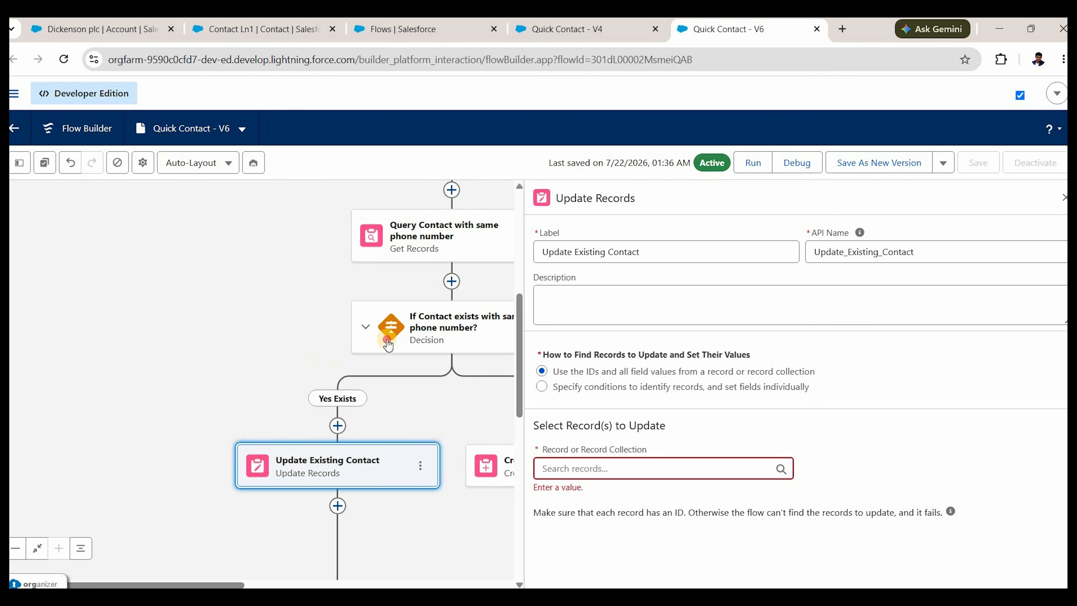
scroll(409, 277, up, 3)
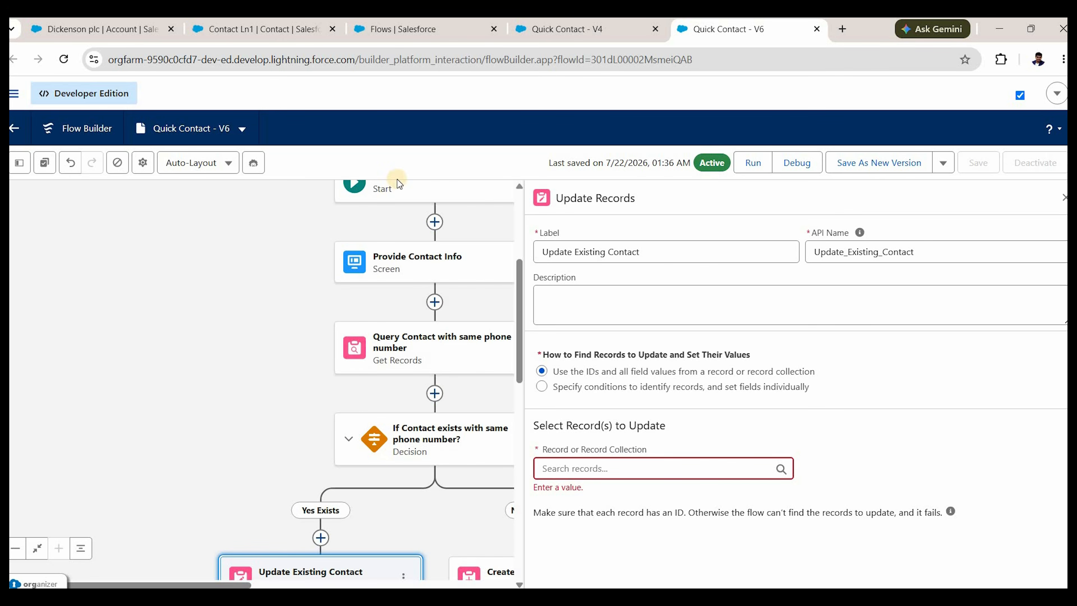
scroll(368, 211, down, 3)
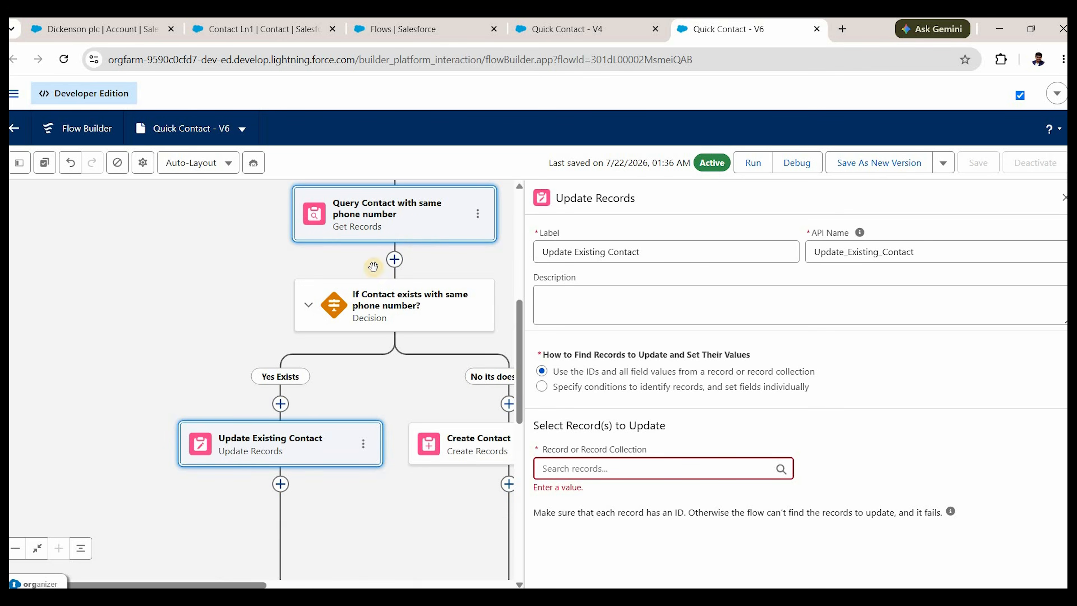
click(626, 469)
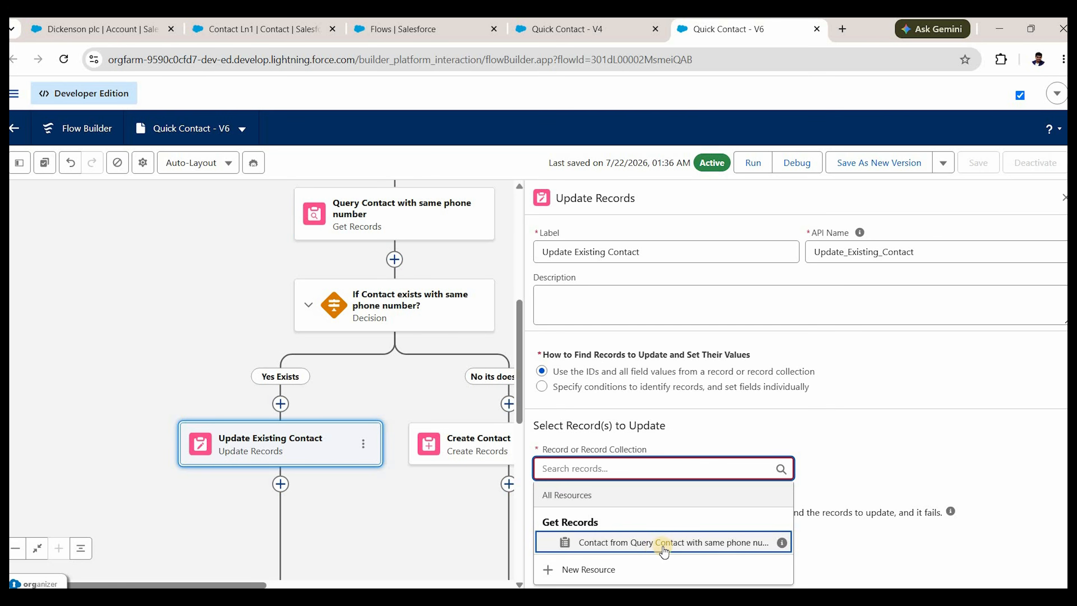
click(665, 544)
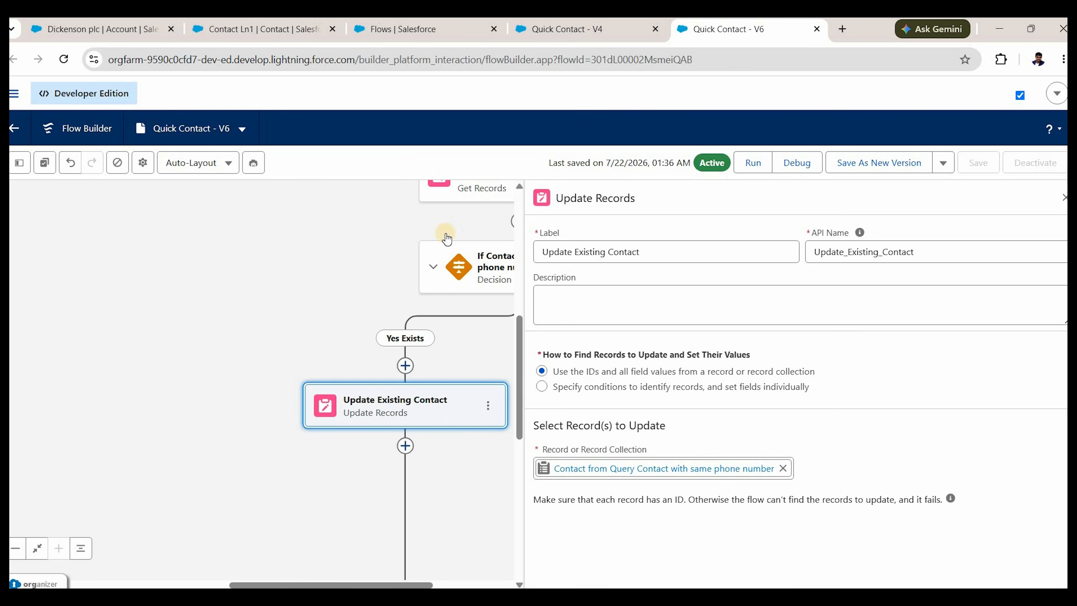
scroll(459, 231, up, 1)
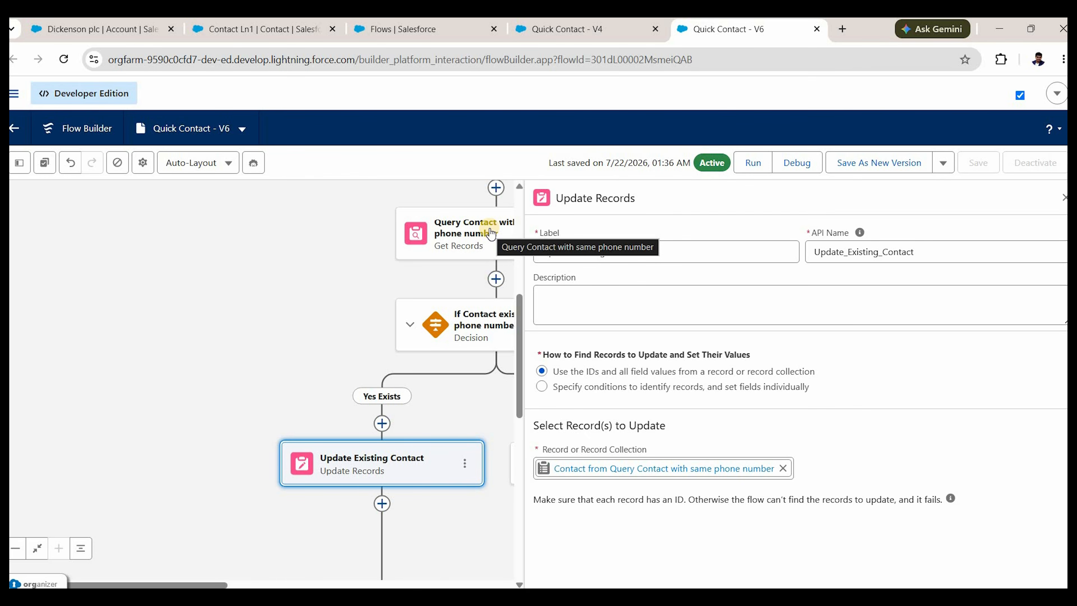
scroll(399, 289, up, 2)
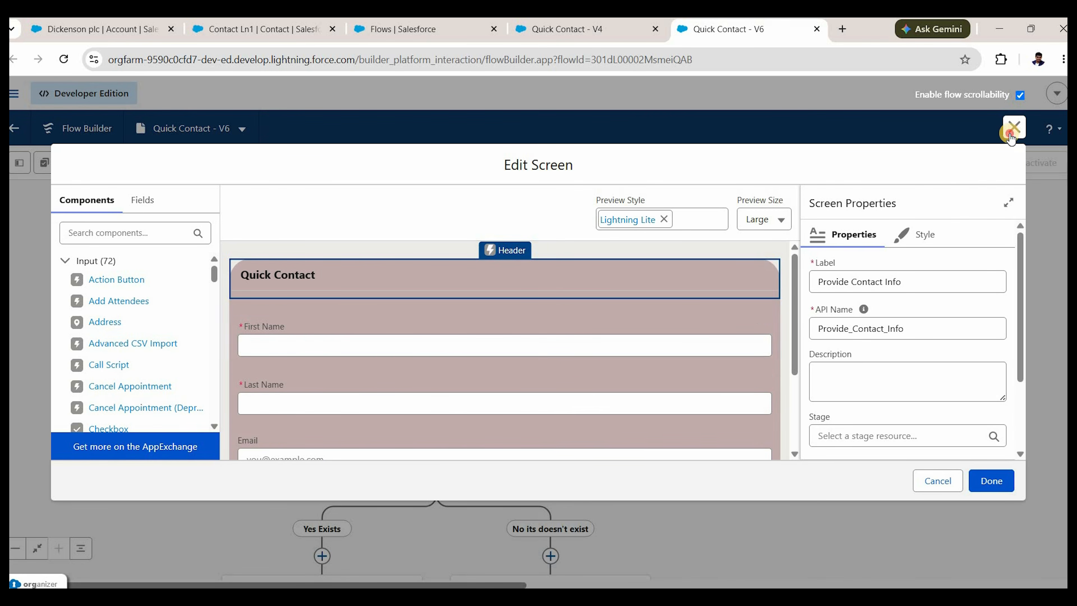
scroll(613, 272, down, 4)
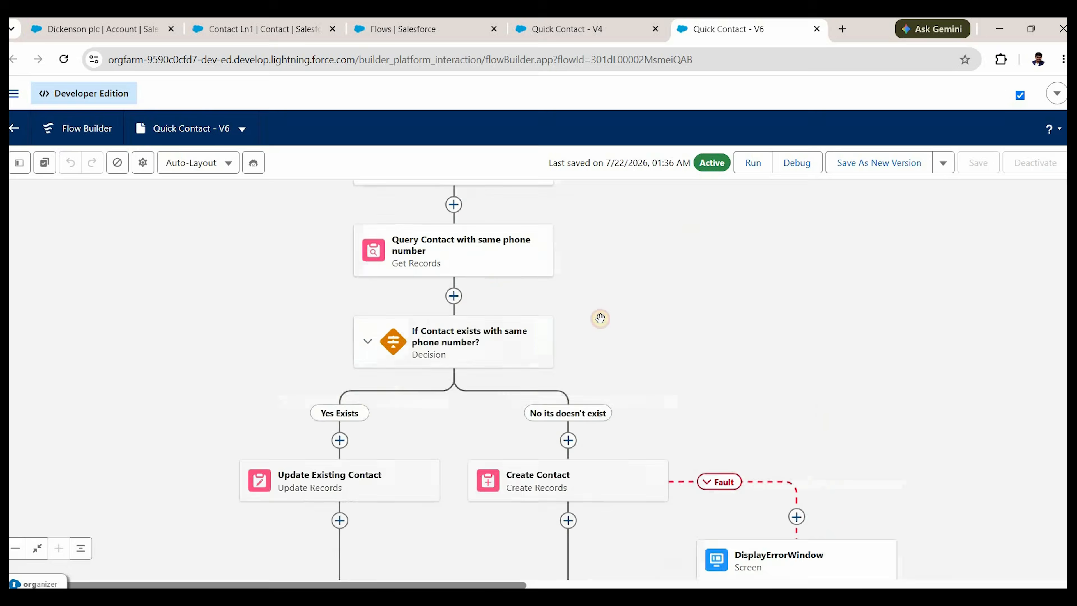
scroll(519, 282, up, 2)
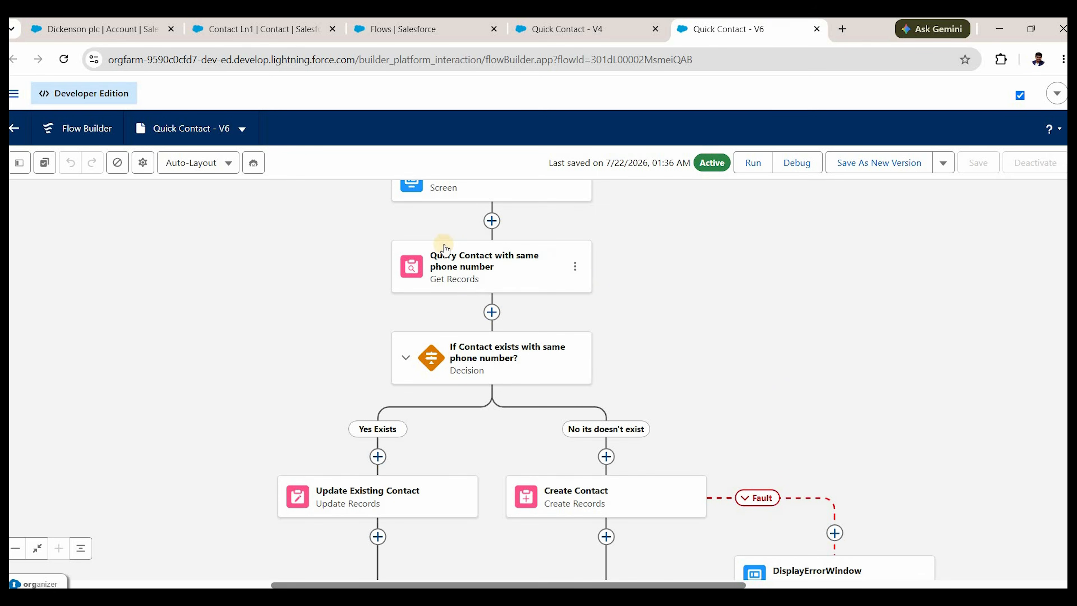
scroll(471, 259, up, 2)
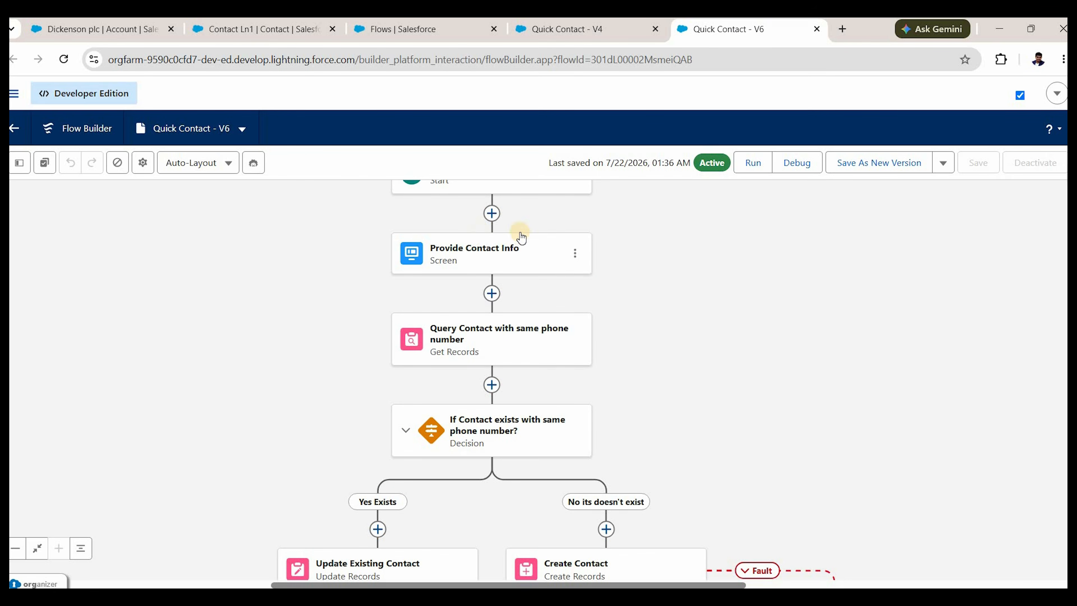
scroll(379, 409, down, 3)
Add an Assignment labelled 'Populate retrieved contact with user provided Info' under Yes Exists.
click(378, 408)
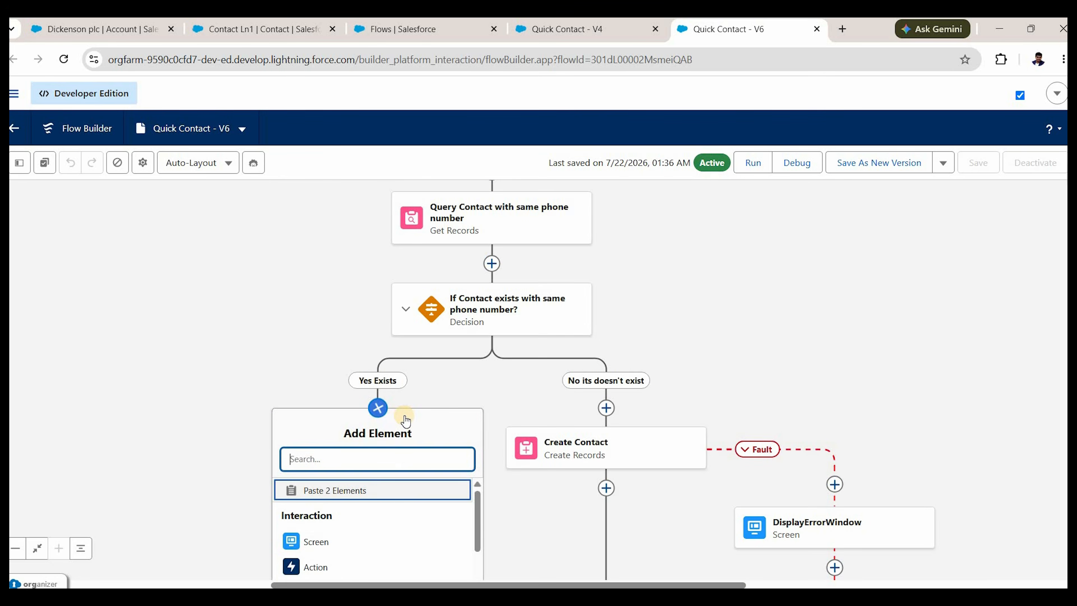
text(ass)
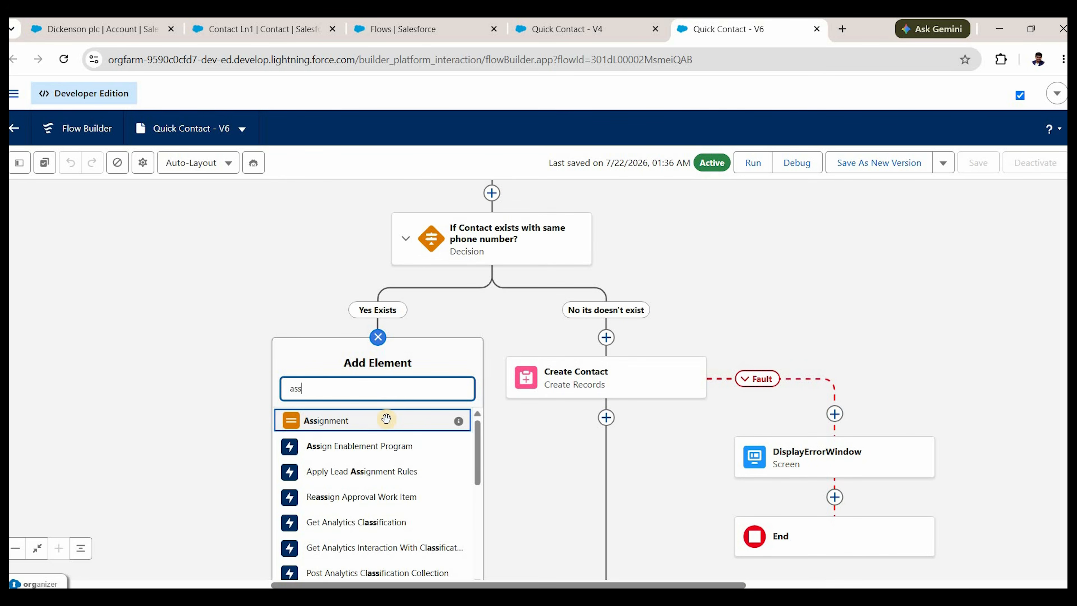
key(Return)
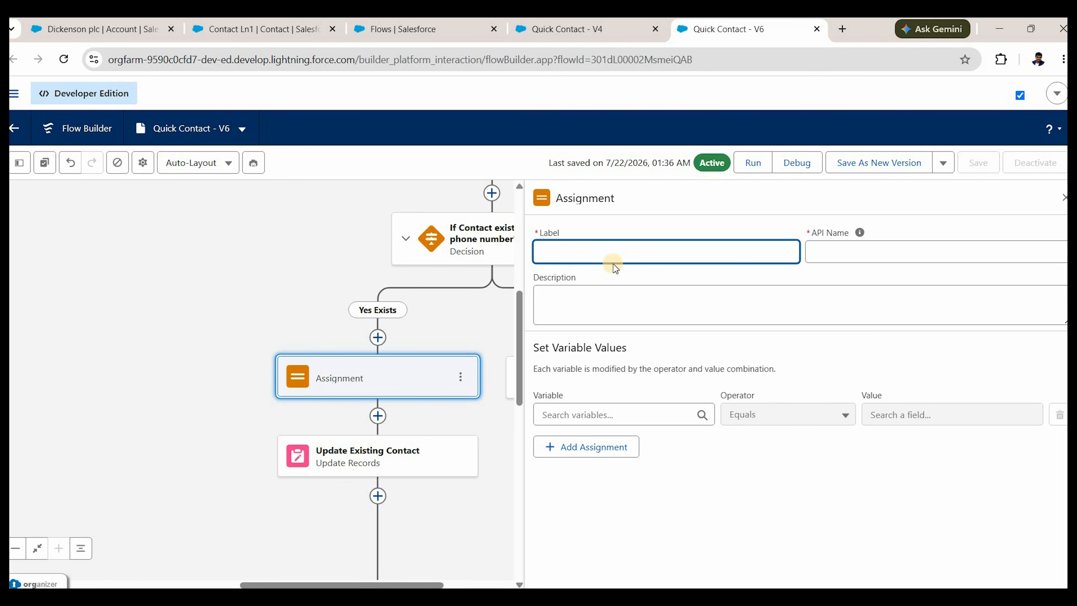
text(Populate retrieved contact with s)
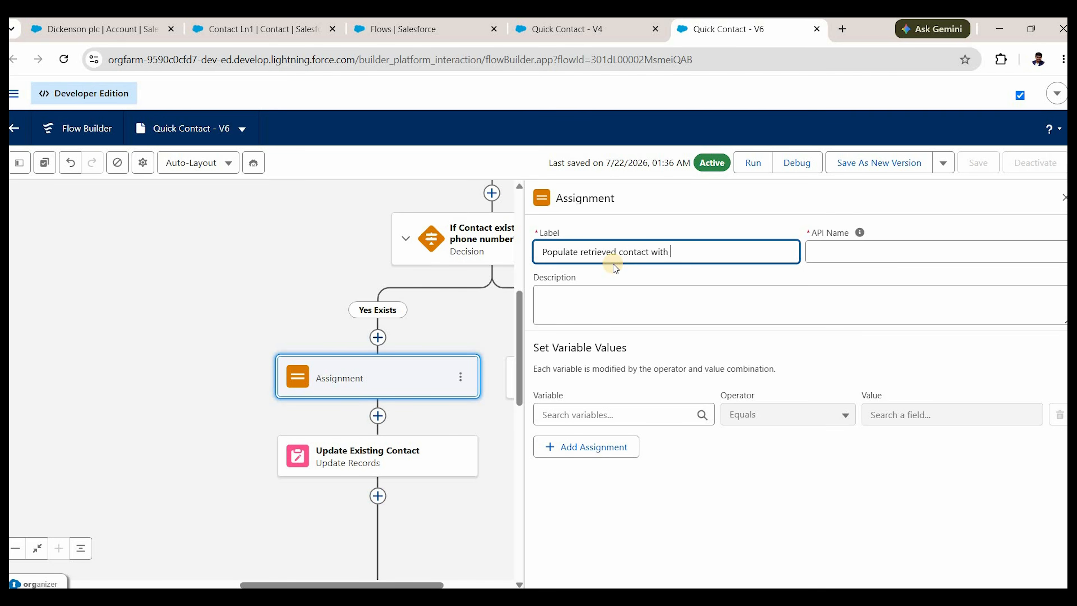
key(BackSpace)
text(user provided Info)
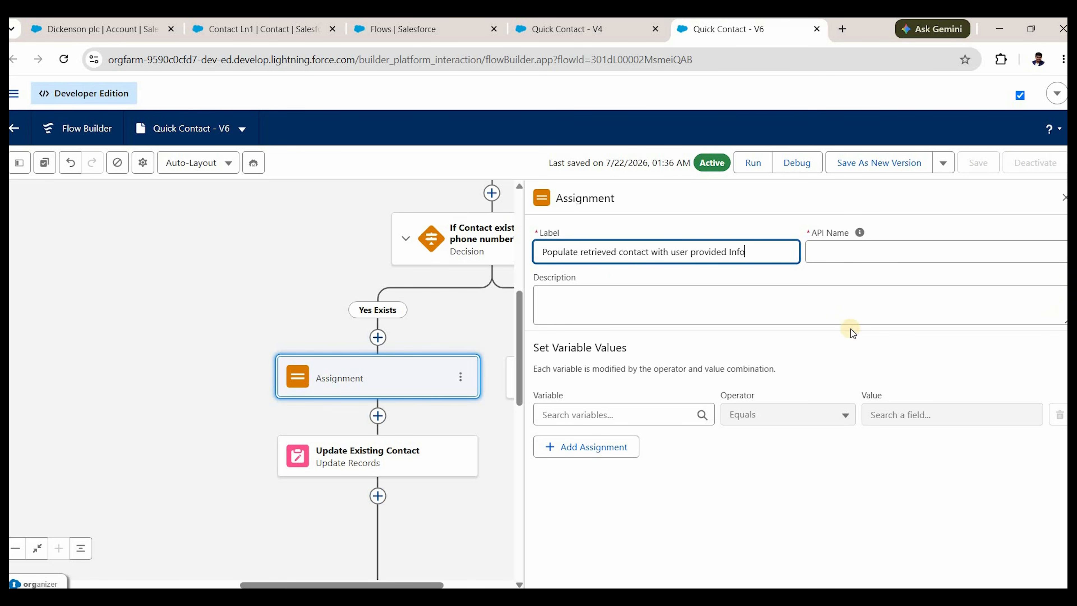
click(461, 413)
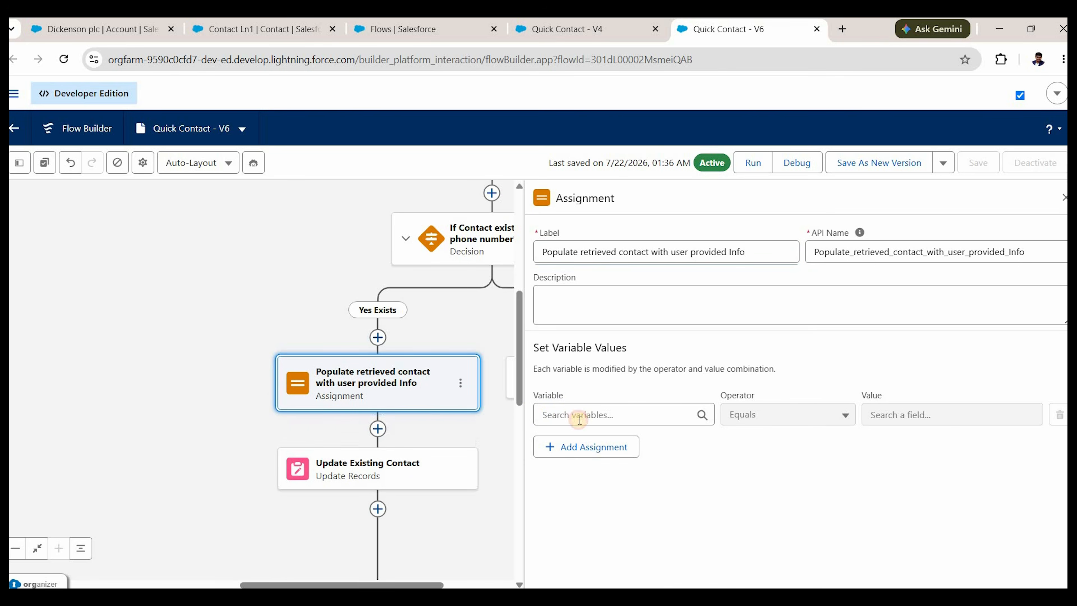
Assign the queried contact's First Name from the Provide Contact Info First Name.
click(618, 536)
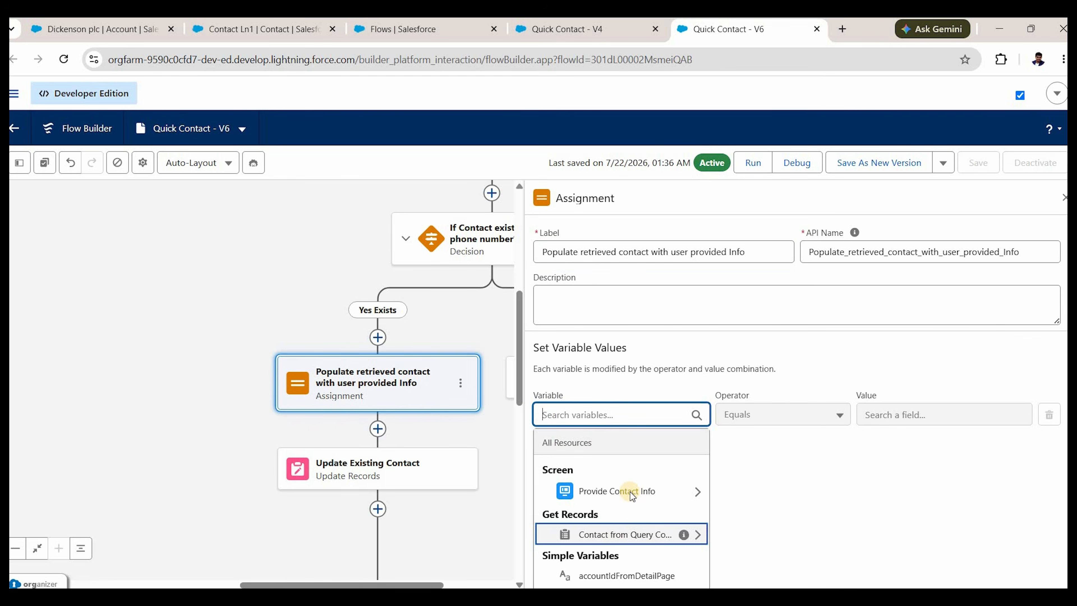
text(first)
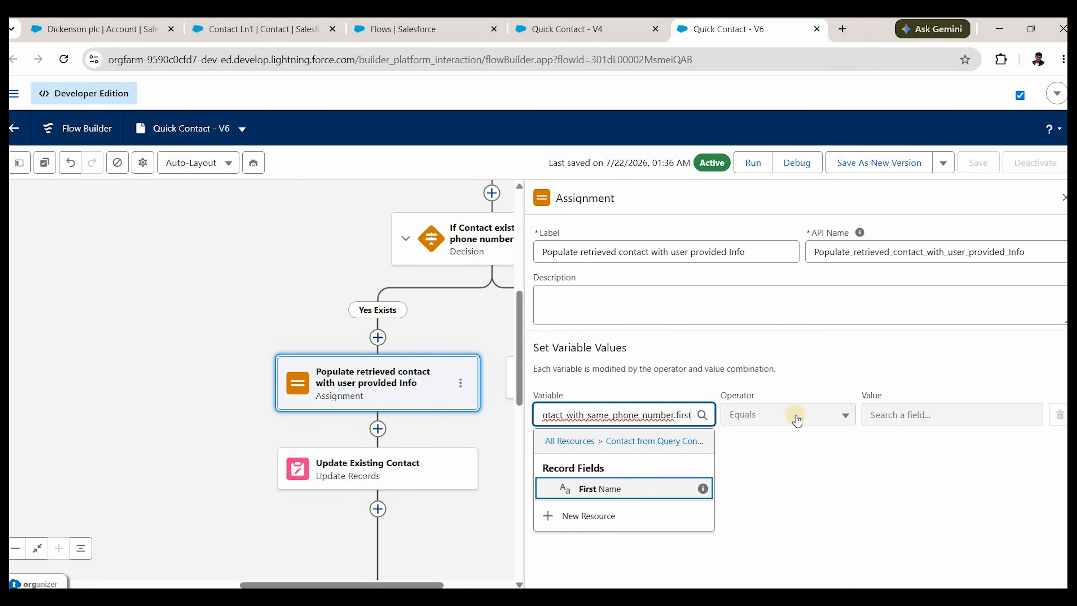
key(Return)
click(907, 417)
click(937, 495)
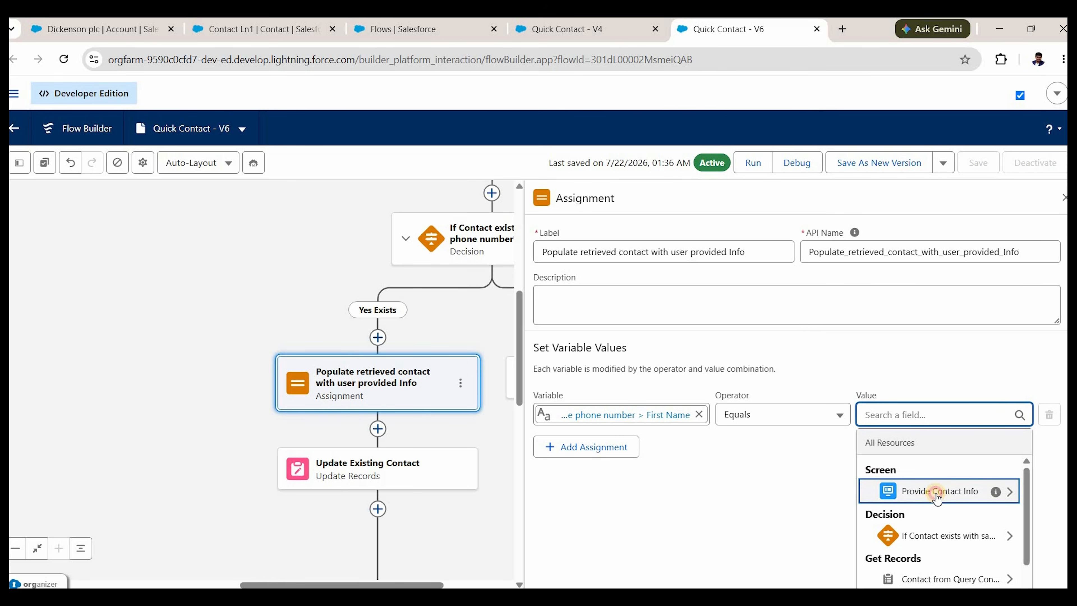
text(firss)
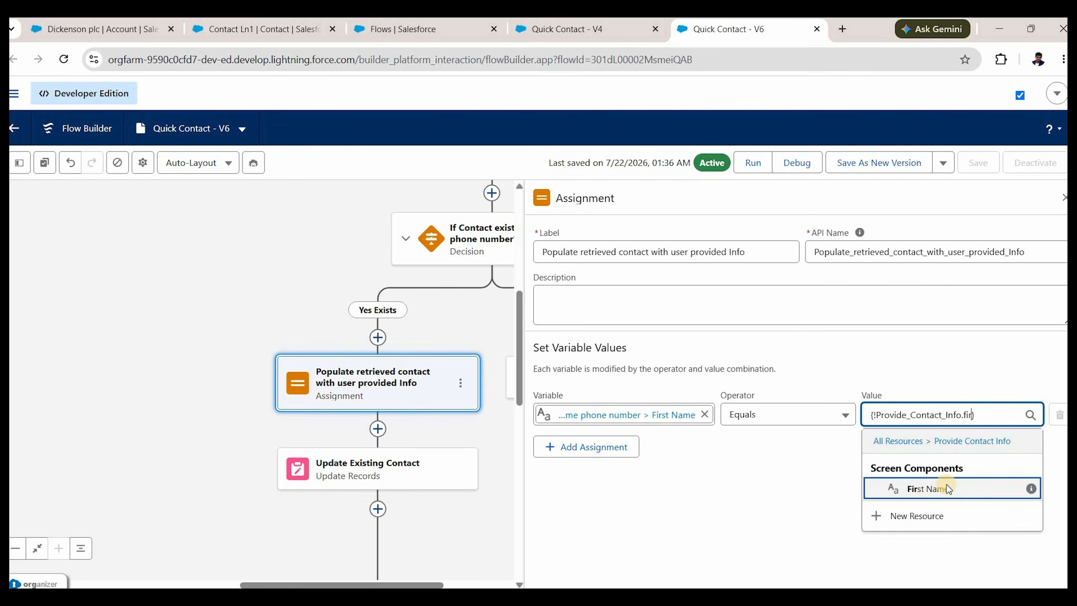
key(BackSpace)
key(BackSpace)
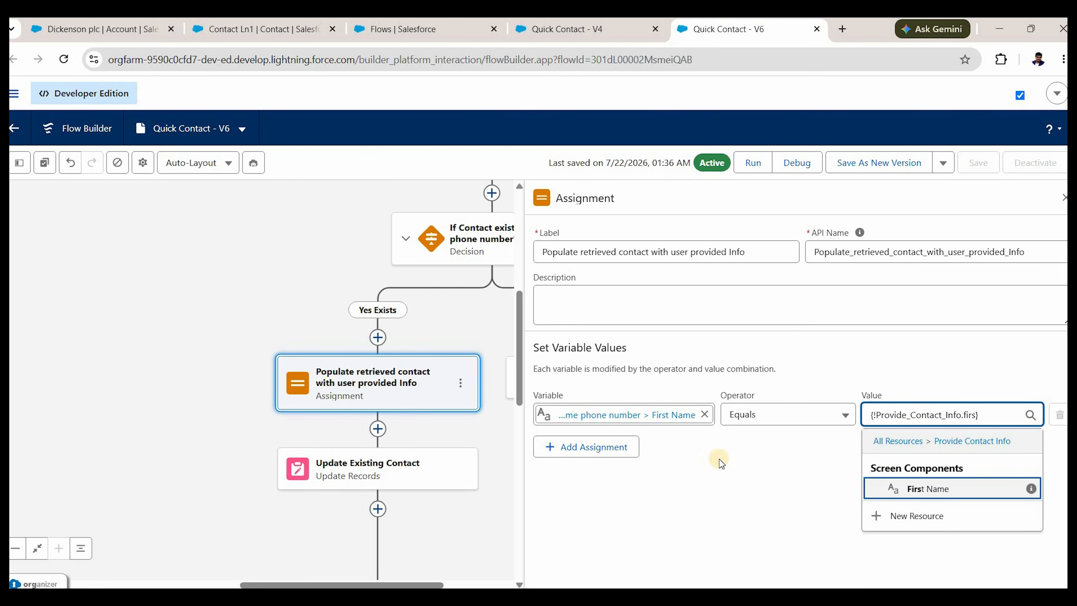
key(Return)
Add a row assigning the queried contact's Last Name from the screen's Last Name.
click(586, 447)
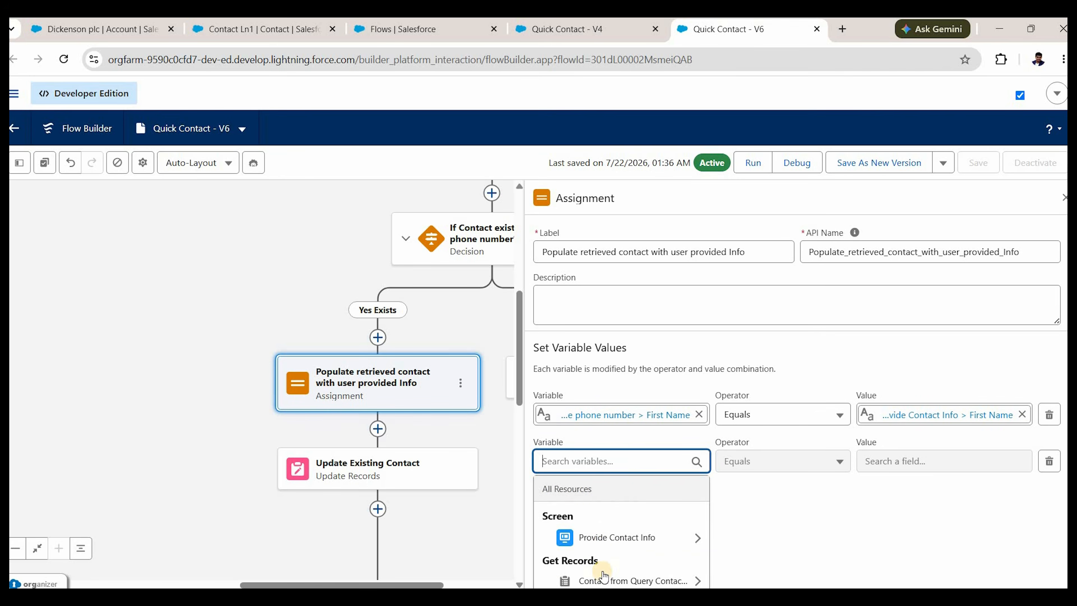
click(607, 580)
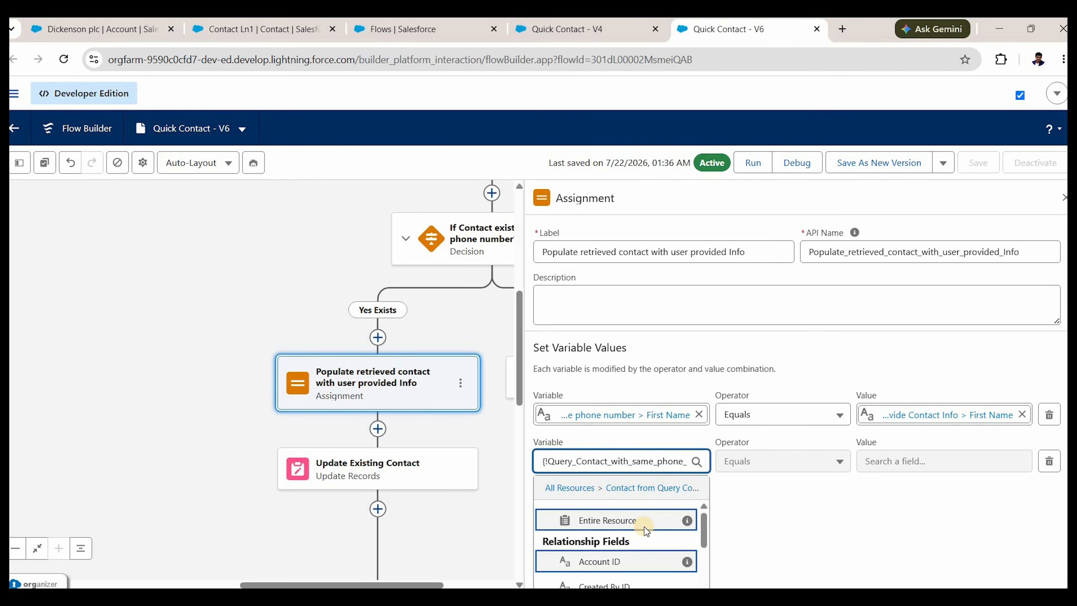
text(last)
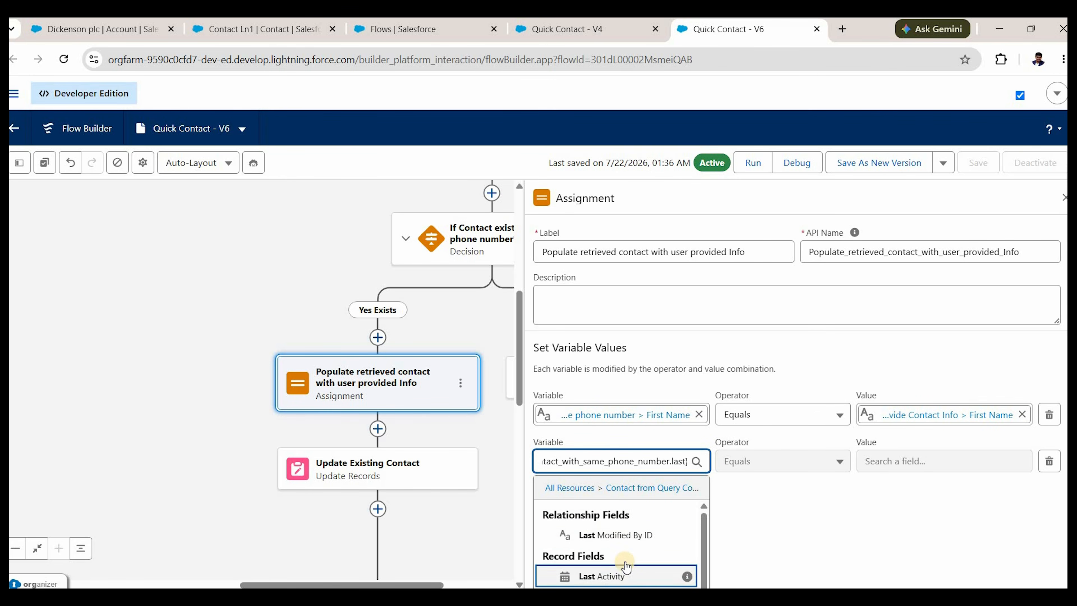
key(Down)
key(Down)
key(Down)
key(Down)
key(Down)
key(Down)
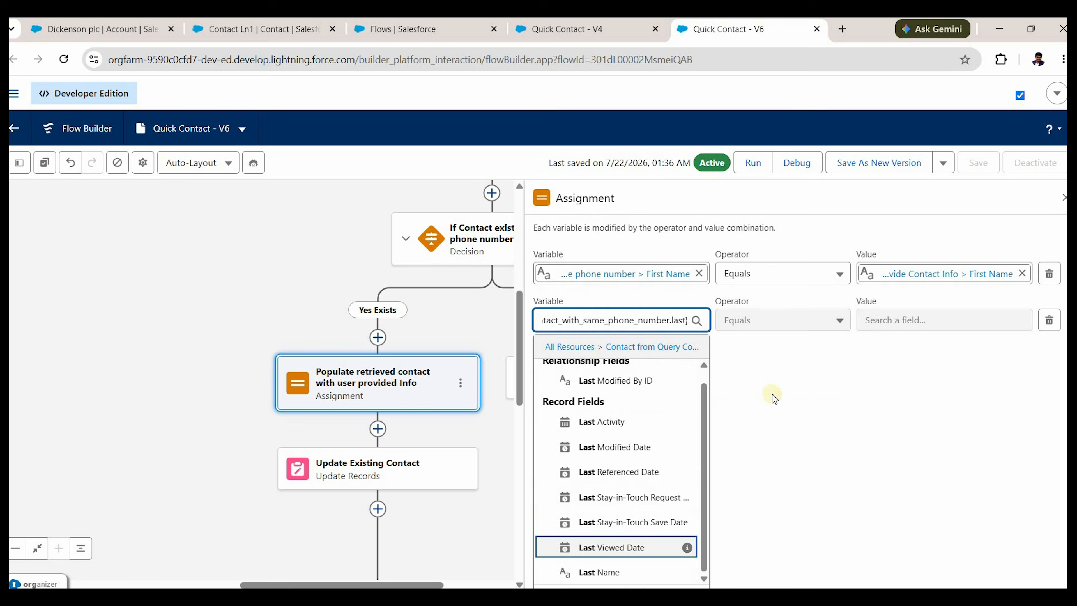
key(Return)
click(893, 461)
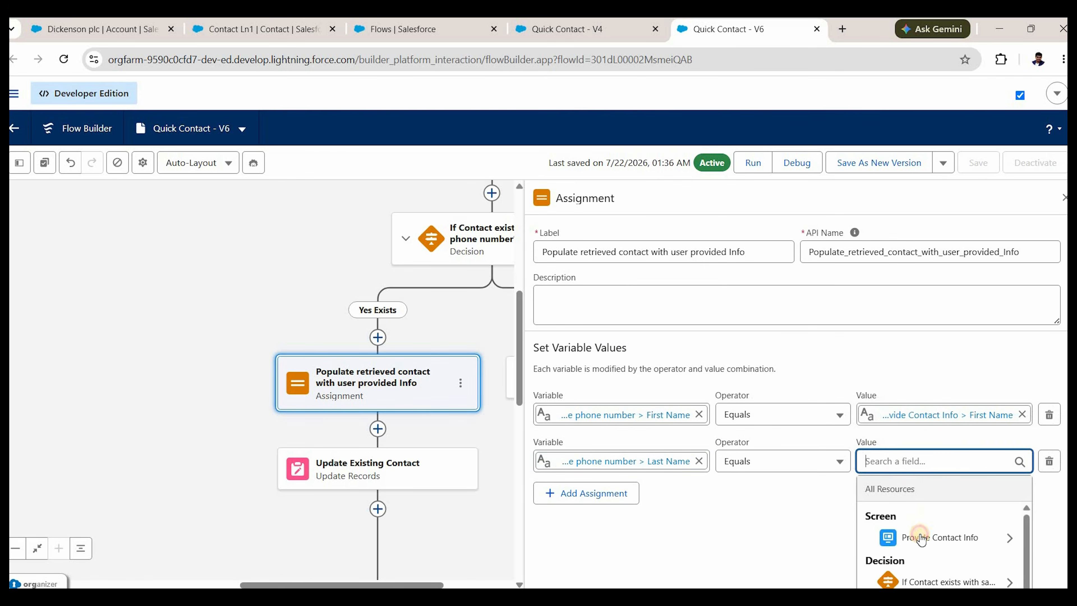
click(951, 548)
key(Down)
key(Down)
key(Down)
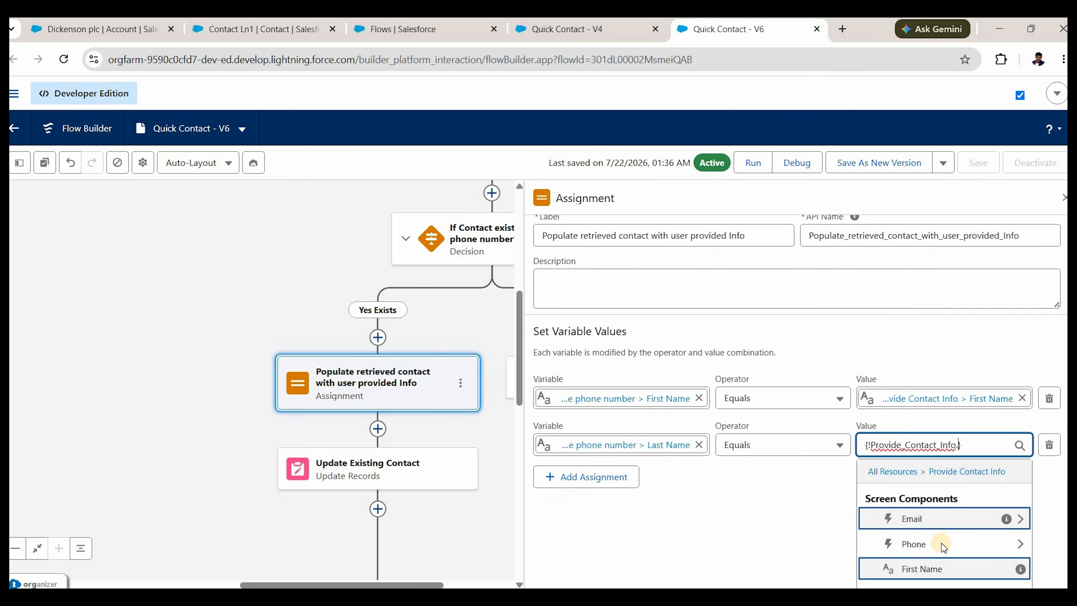
key(Return)
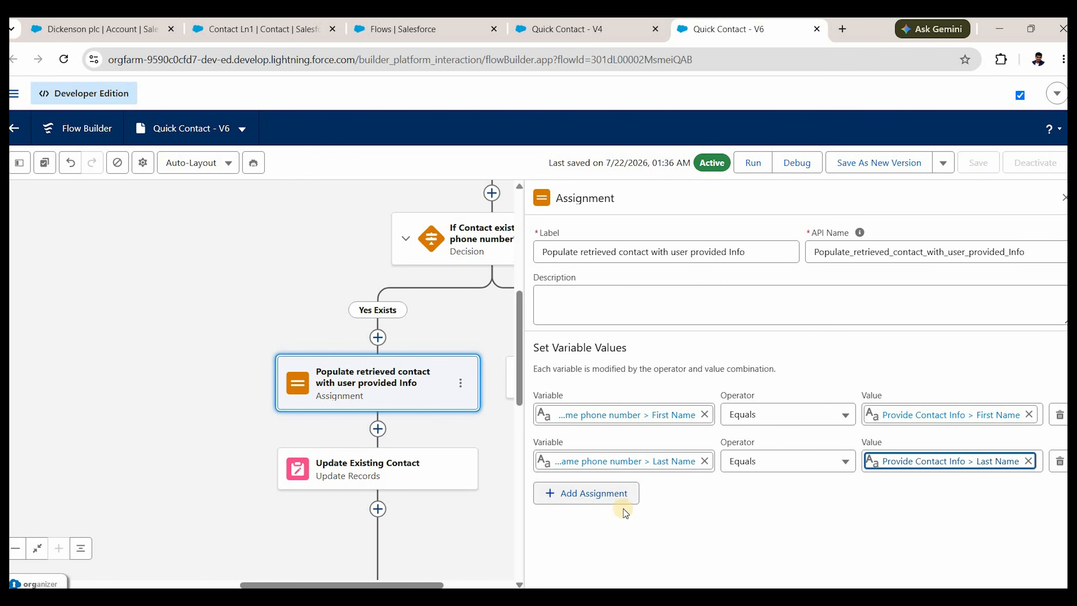
Add a row assigning the queried contact's Email from the screen's Email value.
click(594, 494)
scroll(594, 467, down, 3)
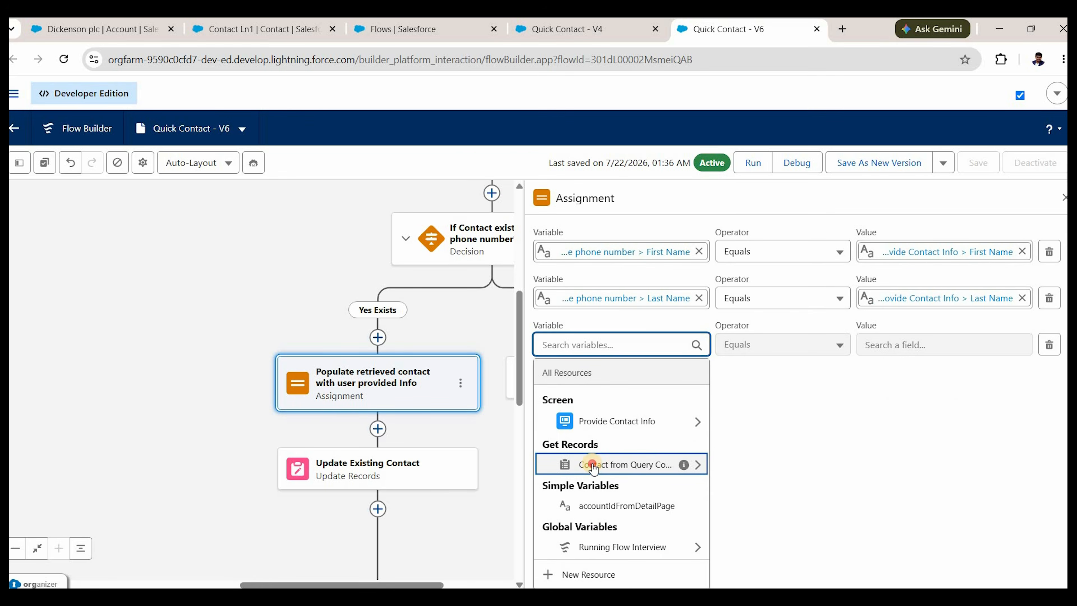
click(593, 466)
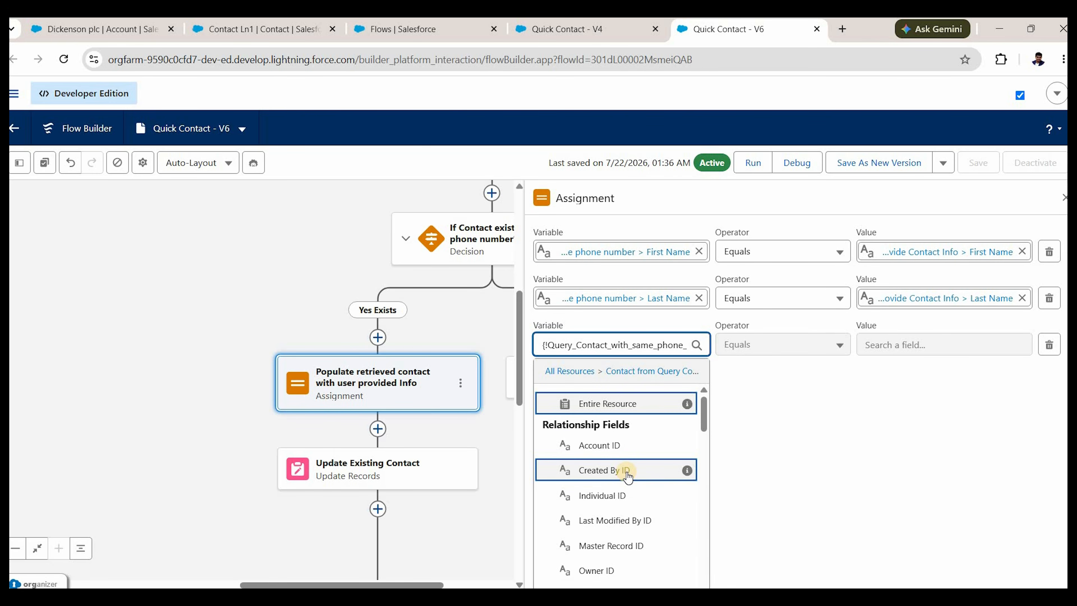
text(emai)
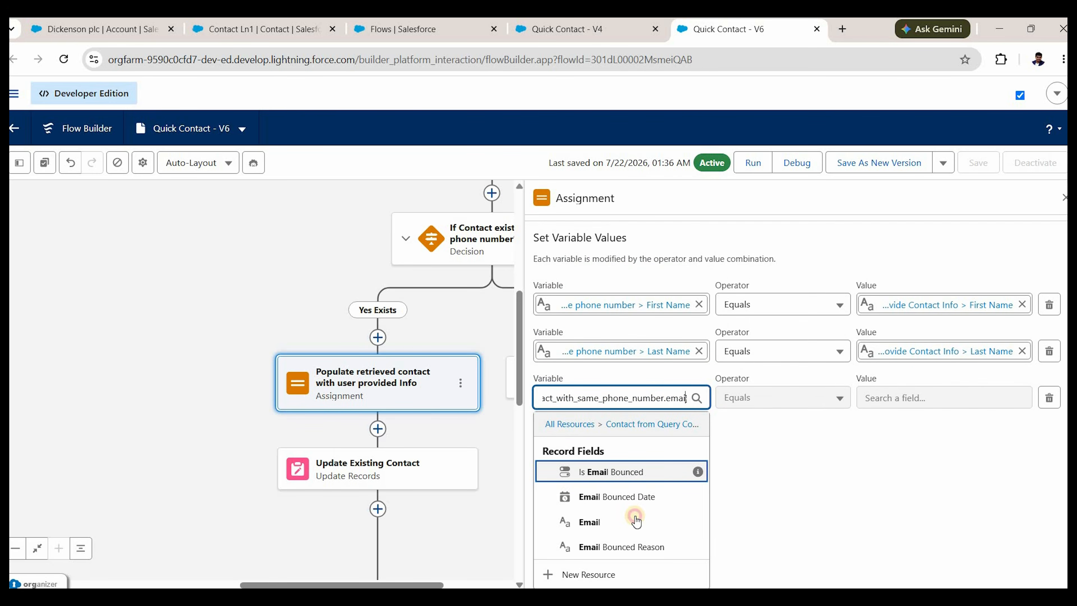
click(636, 522)
click(939, 510)
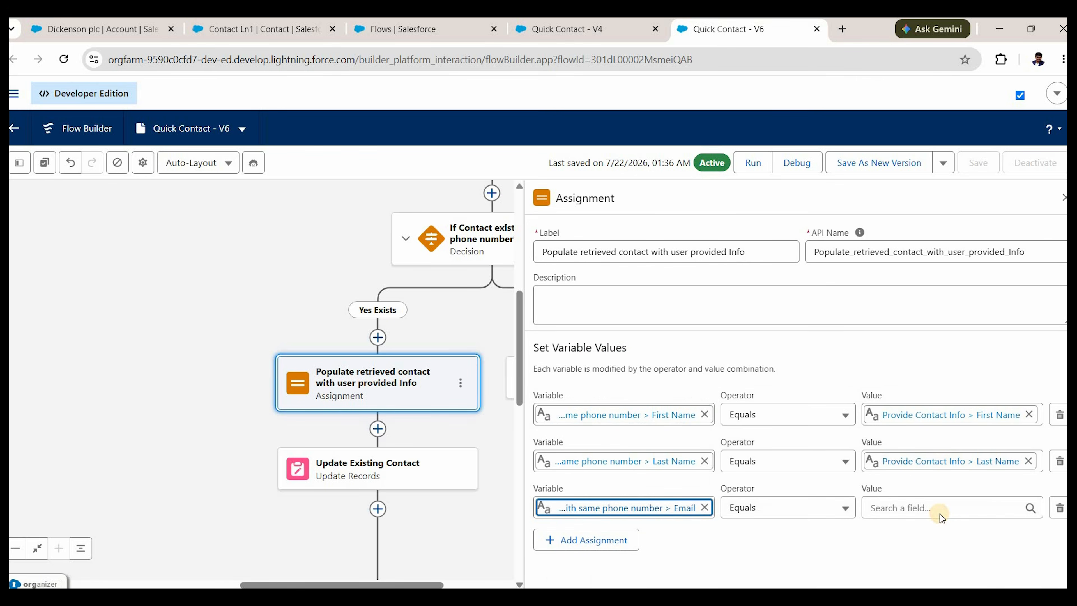
click(941, 443)
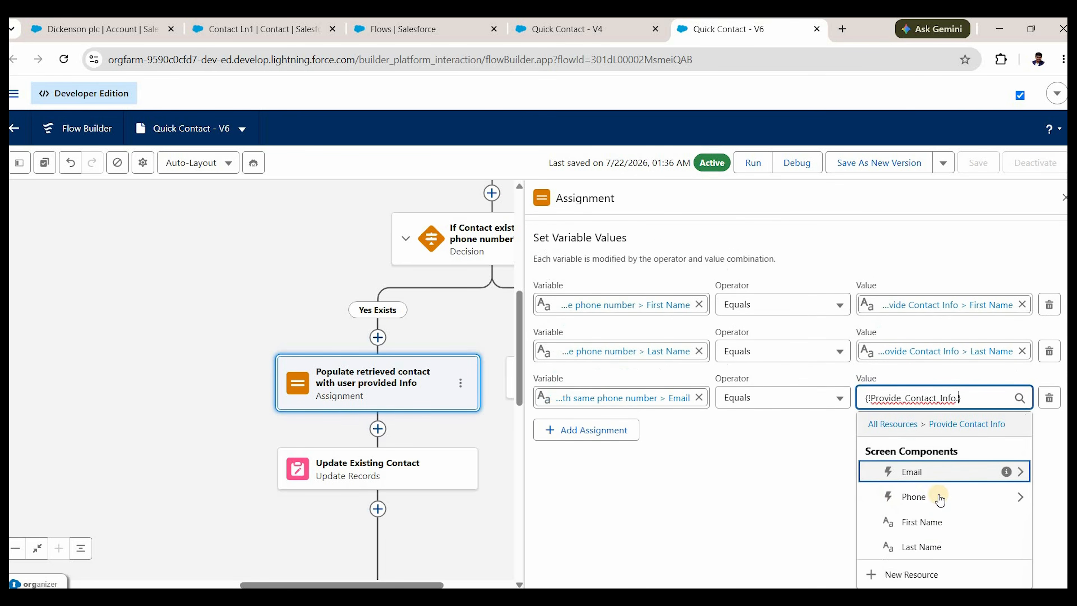
click(940, 474)
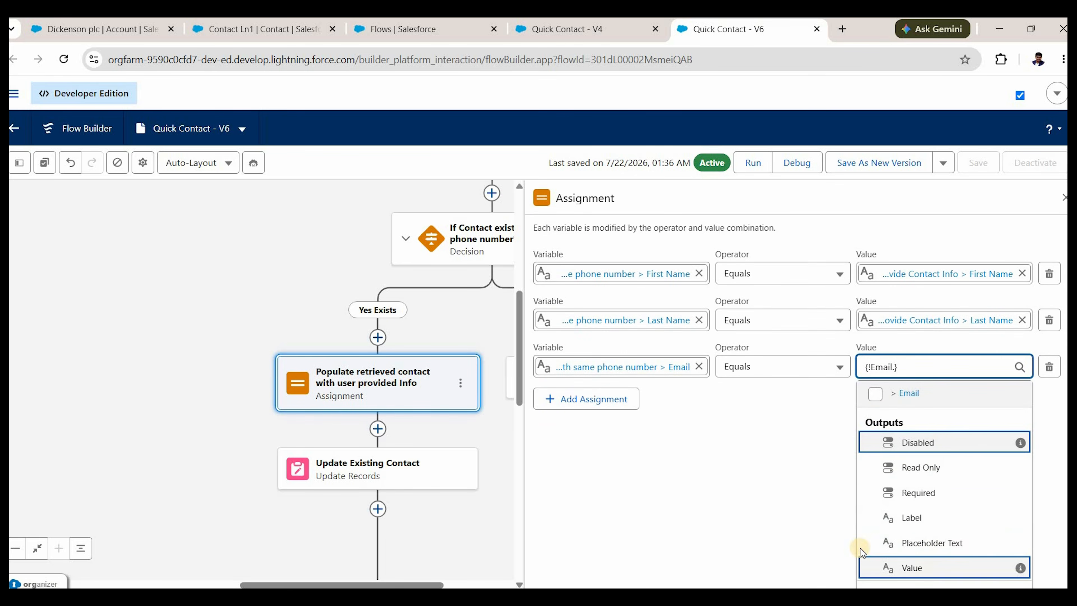
click(865, 567)
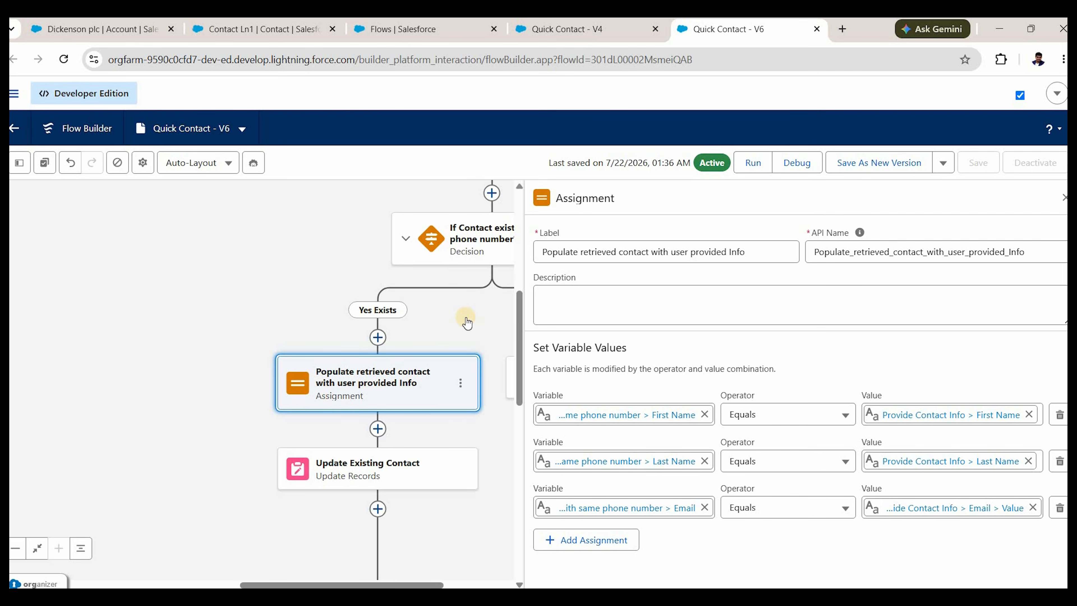
scroll(459, 324, down, 3)
scroll(388, 413, up, 4)
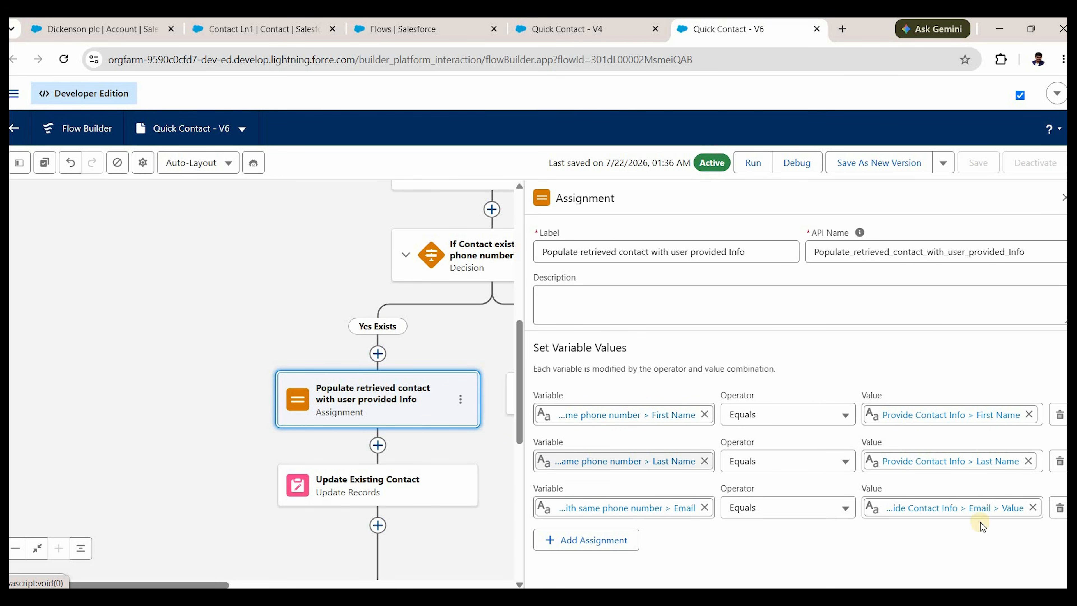
Review Update Existing Contact, then zoom out and pan to view the whole flow.
click(409, 479)
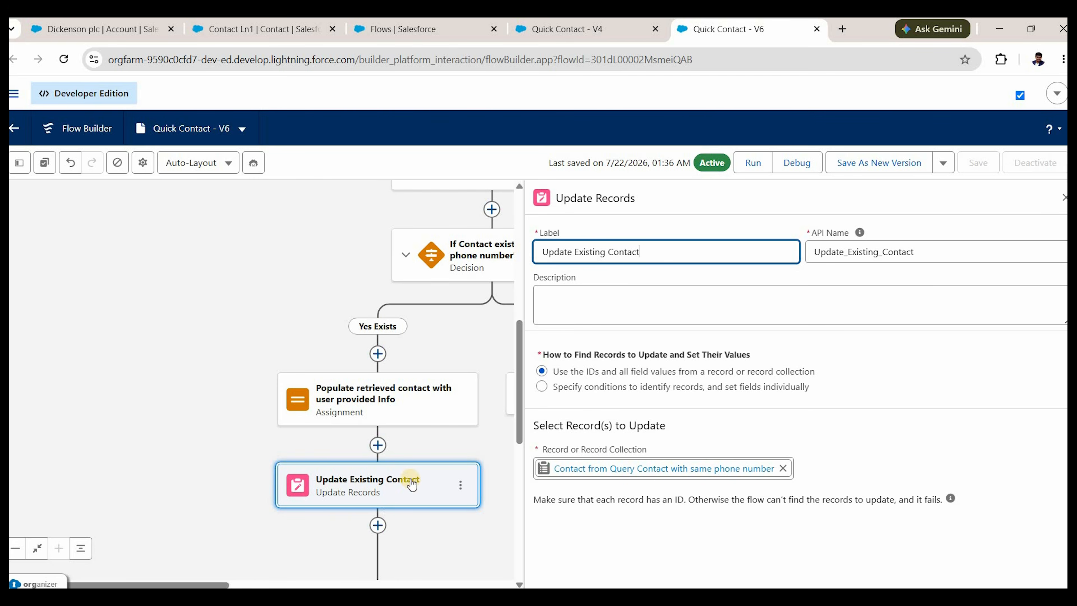
click(1064, 196)
scroll(757, 364, up, 3)
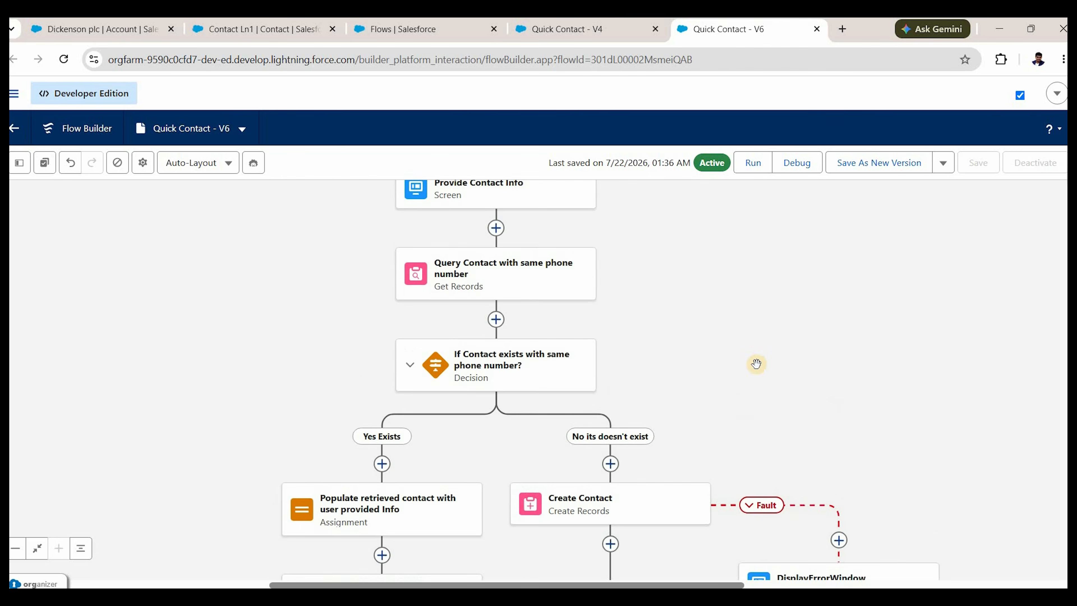
scroll(756, 363, down, 2)
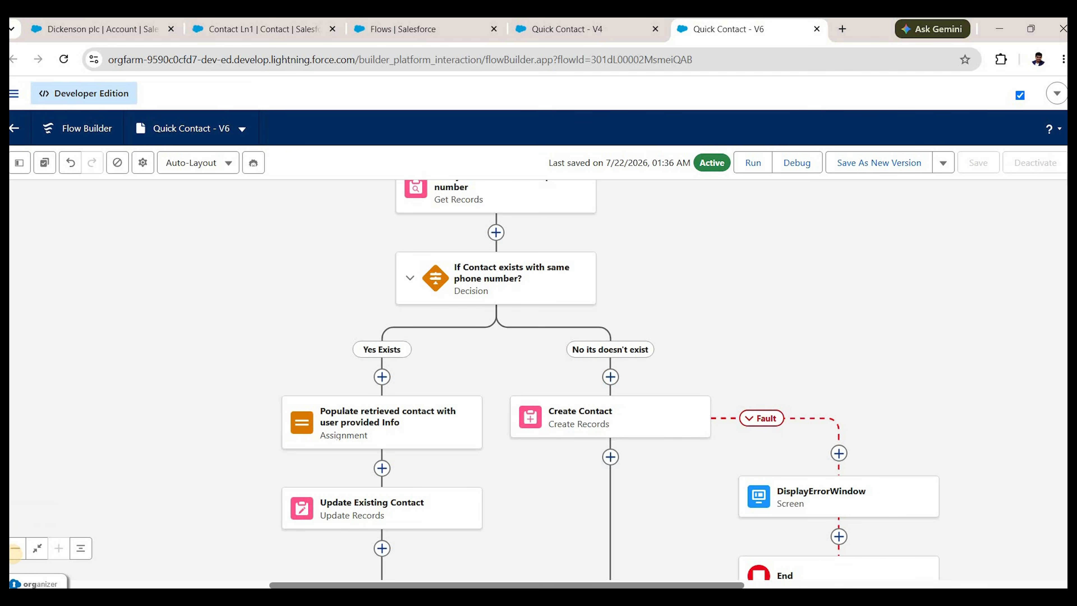
click(15, 549)
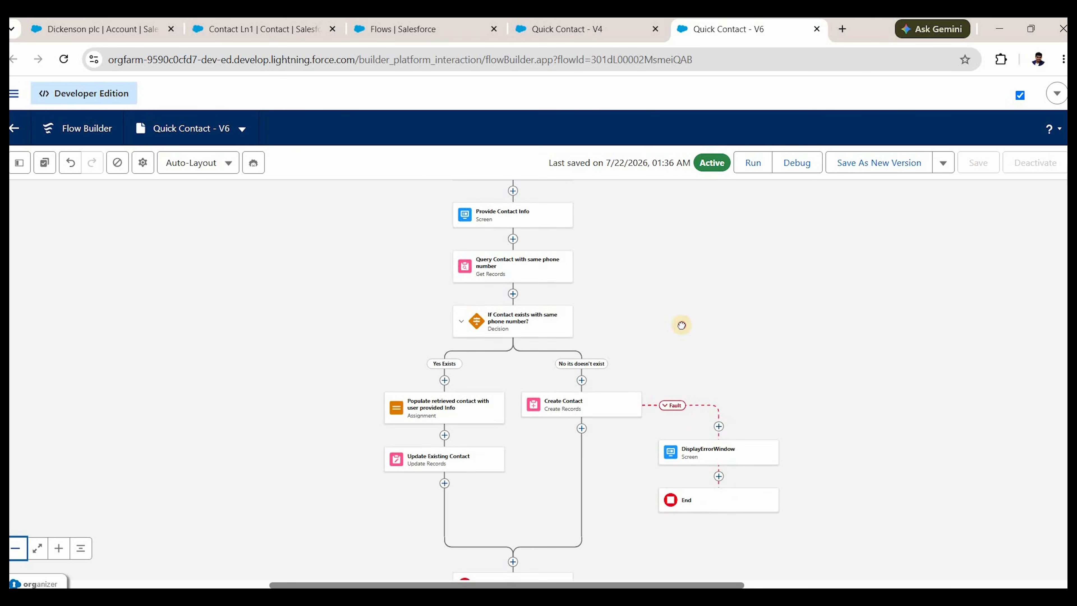
scroll(507, 187, up, 1)
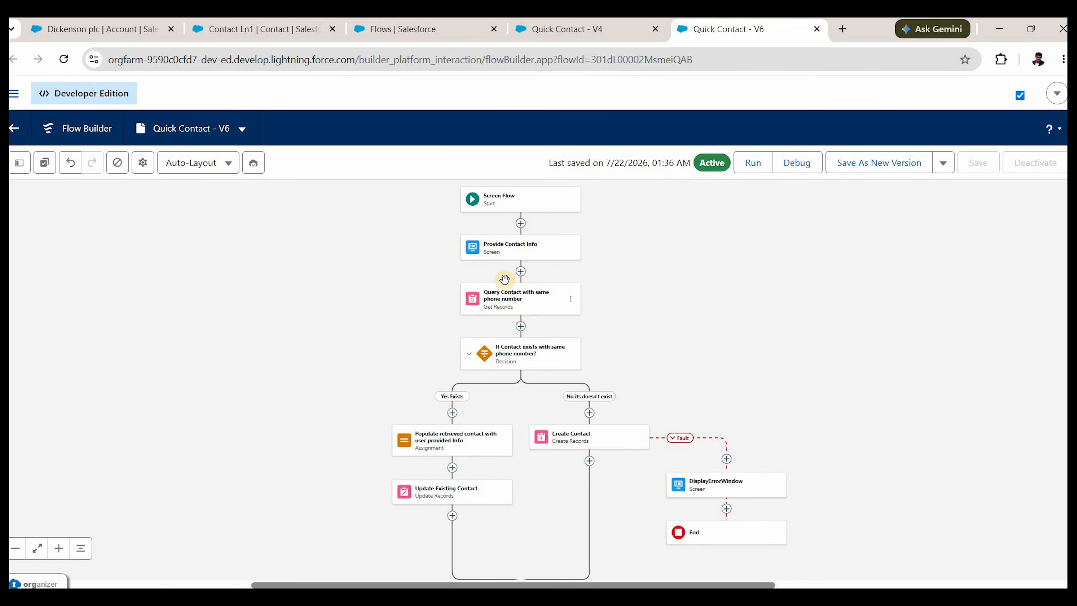
drag(495, 309, 505, 318)
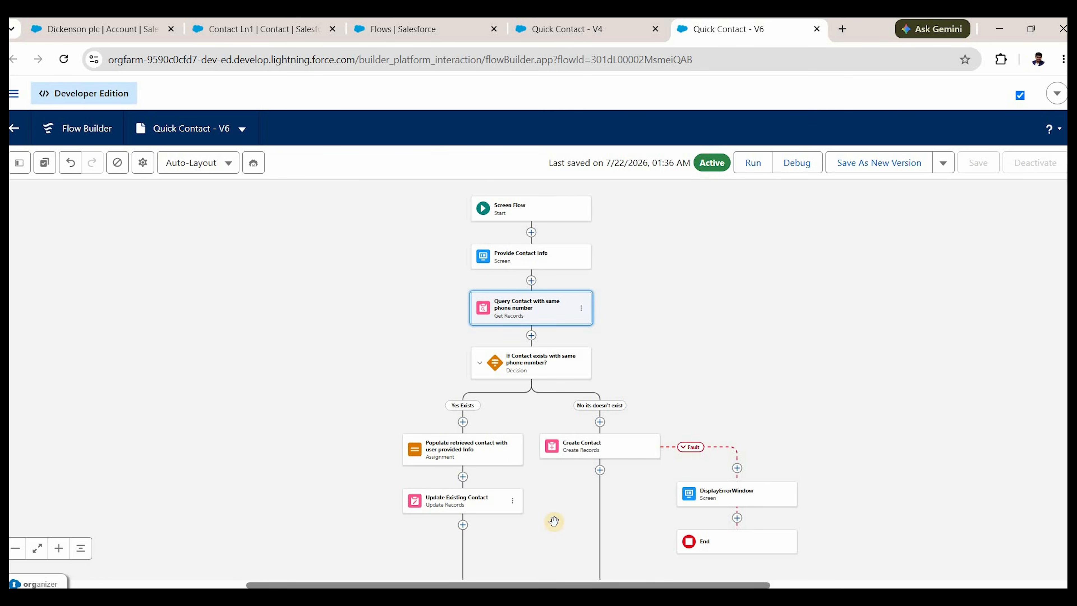
scroll(456, 388, down, 3)
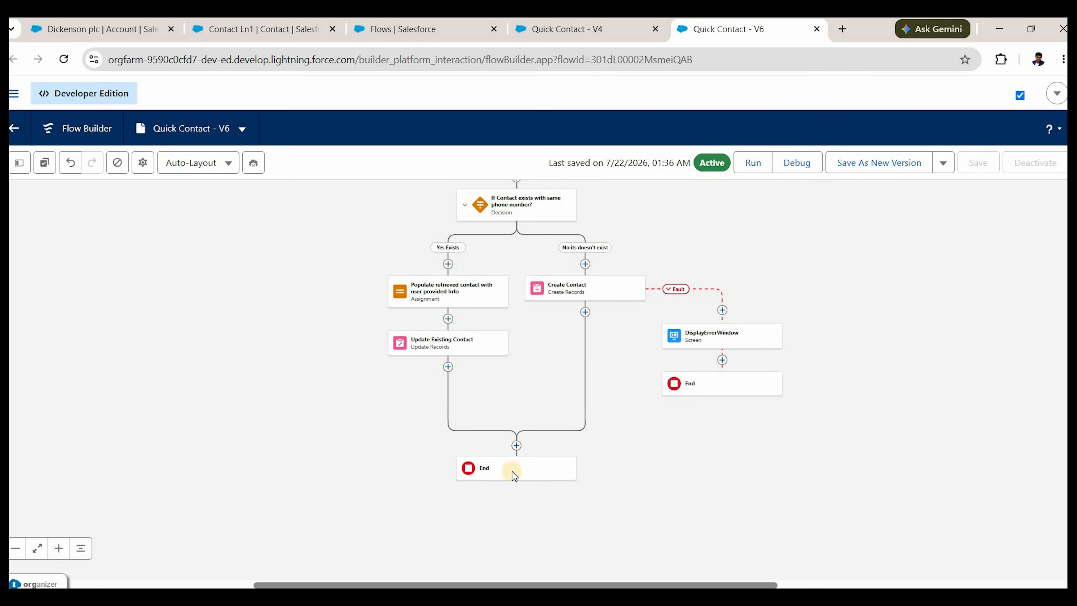
Save the flow as a new version (Version 7) and activate it.
click(886, 169)
click(802, 454)
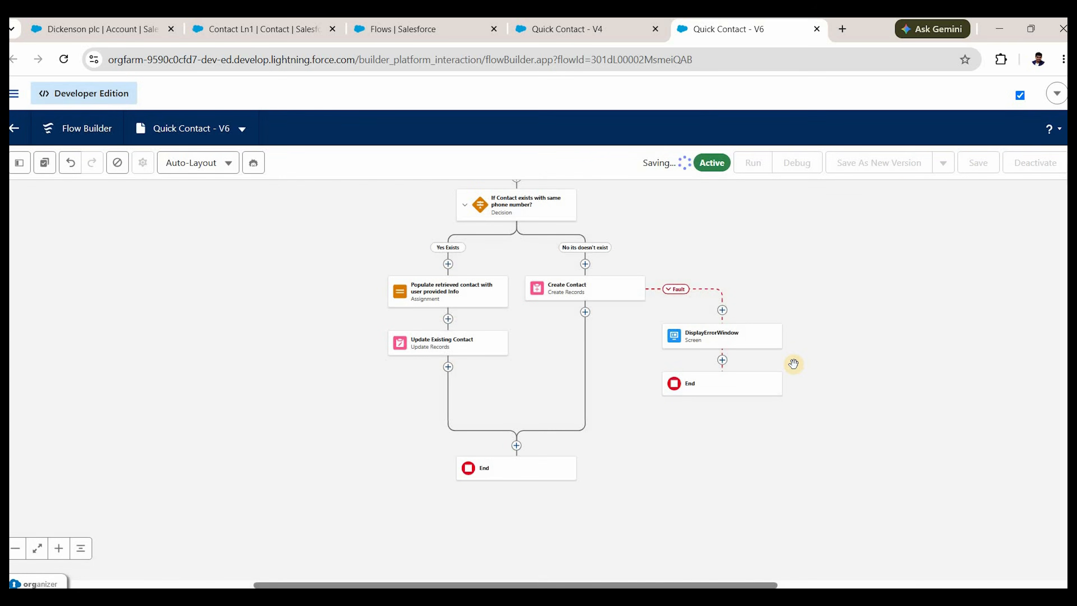
click(1041, 164)
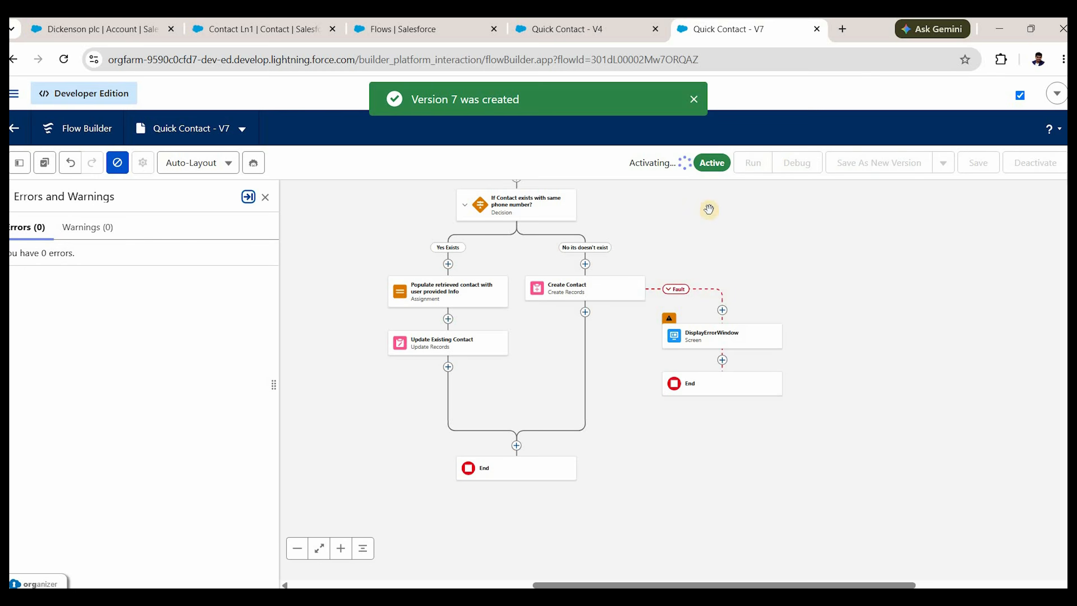
Reload the Dickenson plc account page, then enter a new contact's first name, last name and email in Quick Contact.
click(111, 29)
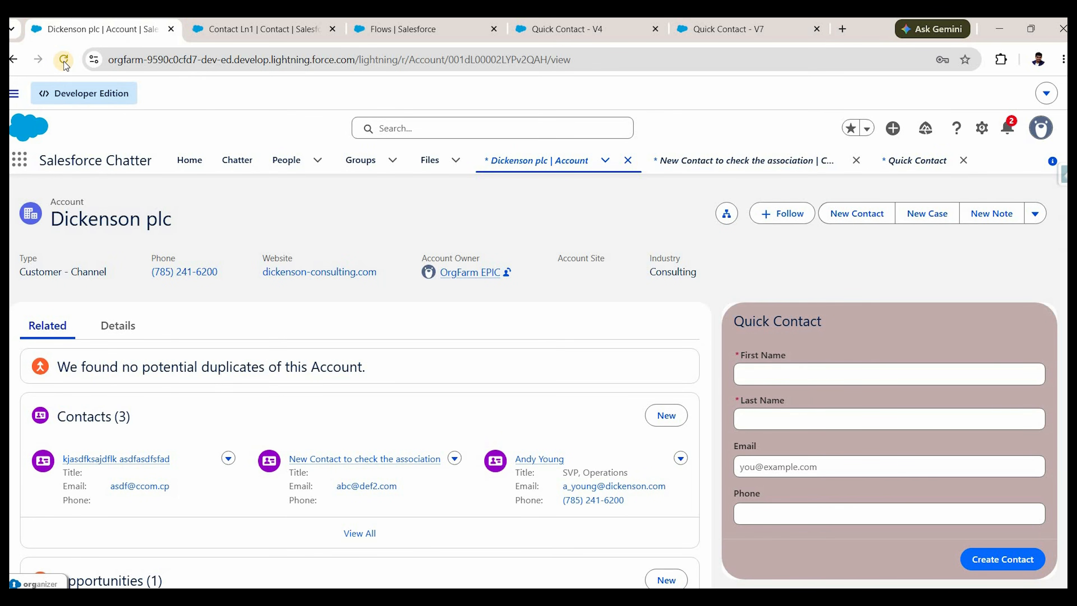
click(64, 61)
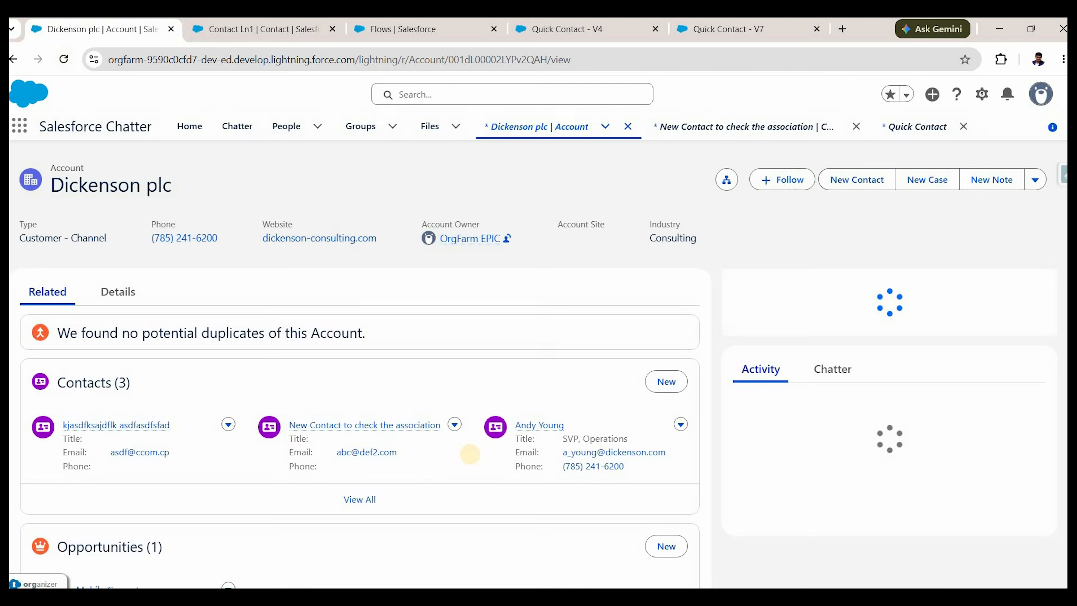
click(815, 313)
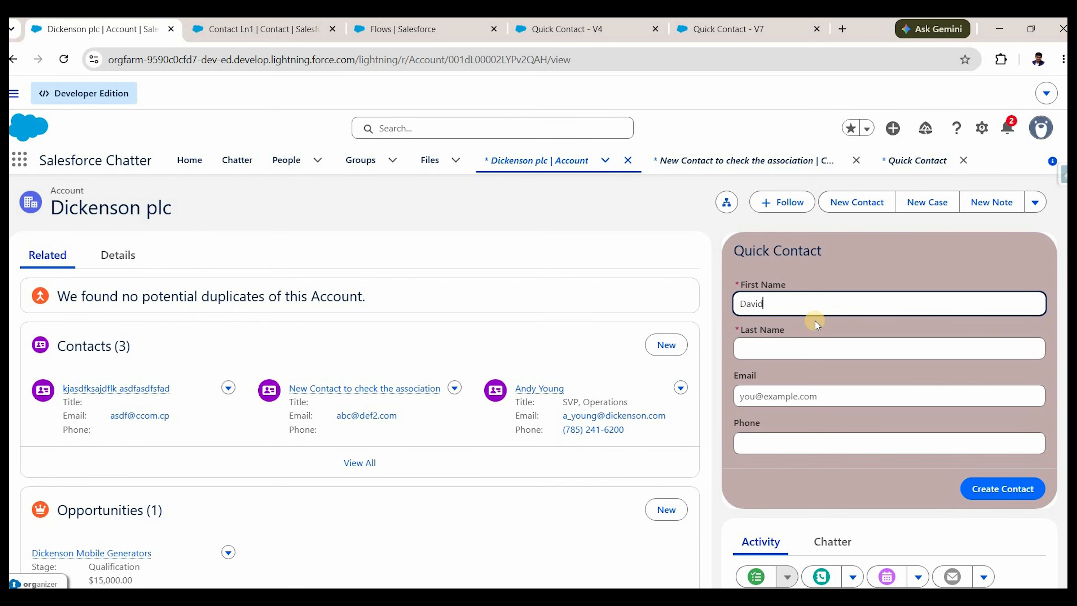
key(Tab)
key(Tab)
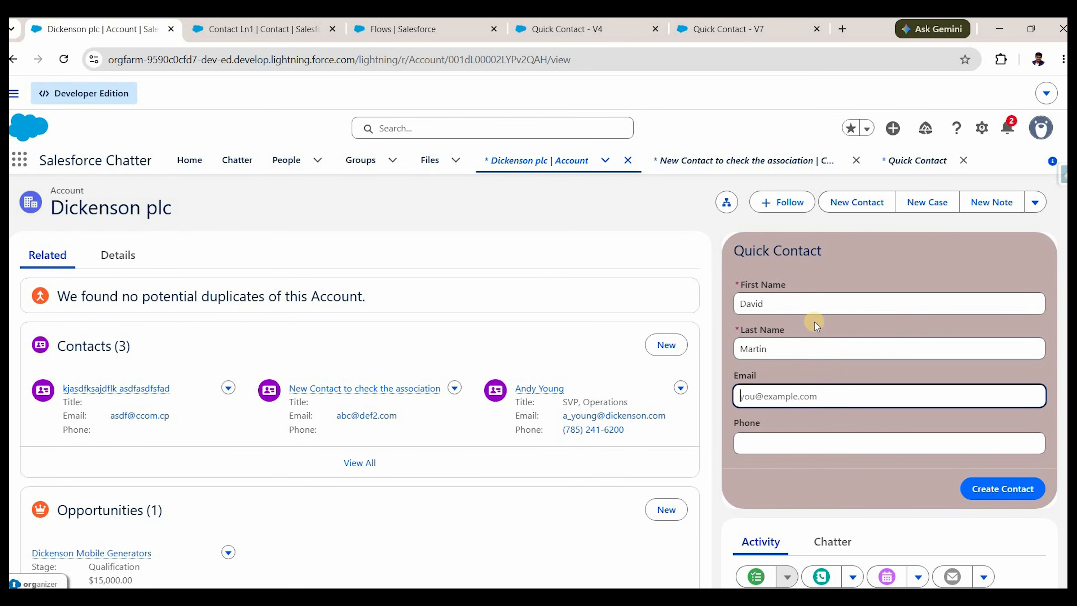
text(abc@def12.com)
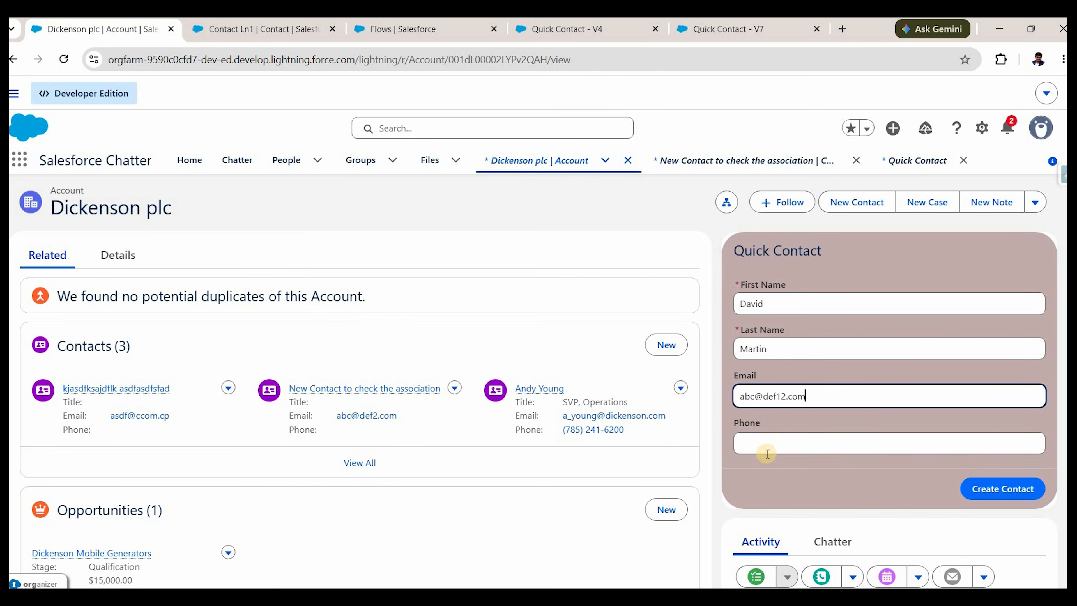
Add the contact's phone number, submit Create Contact, and check the new contact's empty phone value.
click(771, 448)
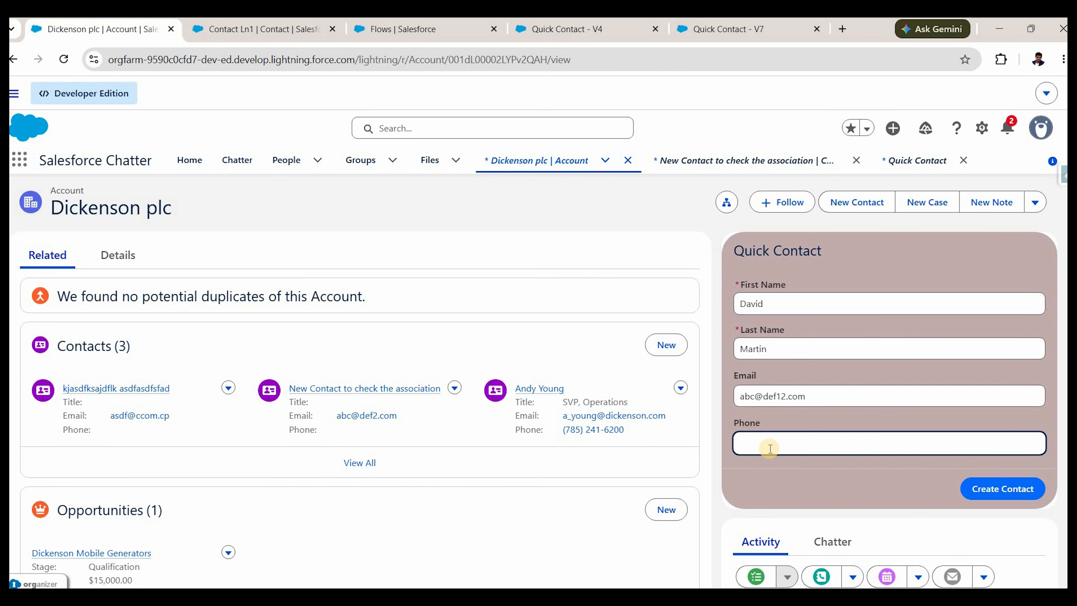
text(9898989898)
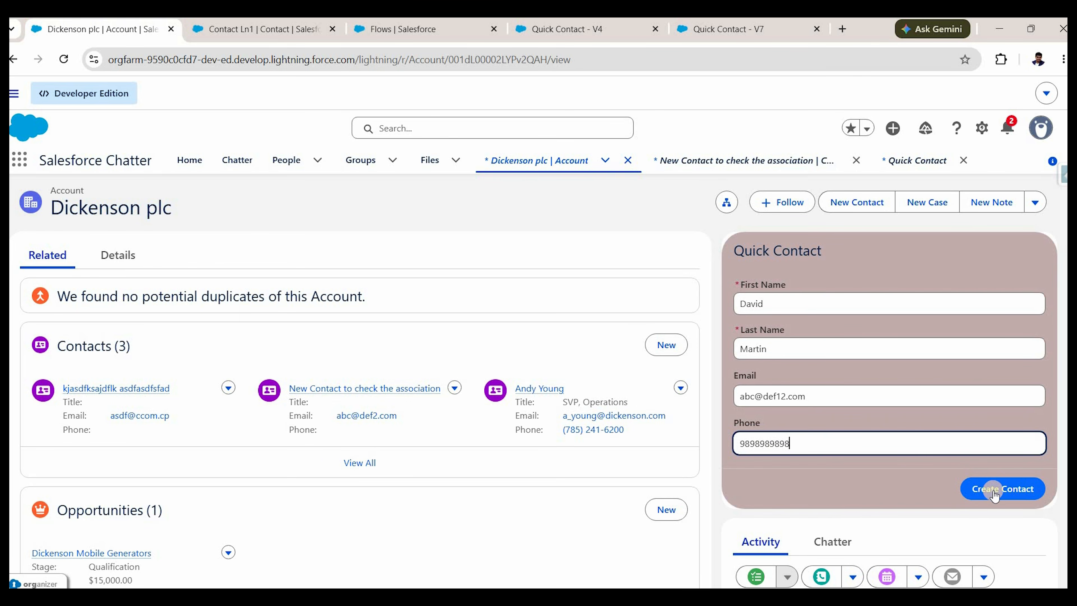
click(994, 493)
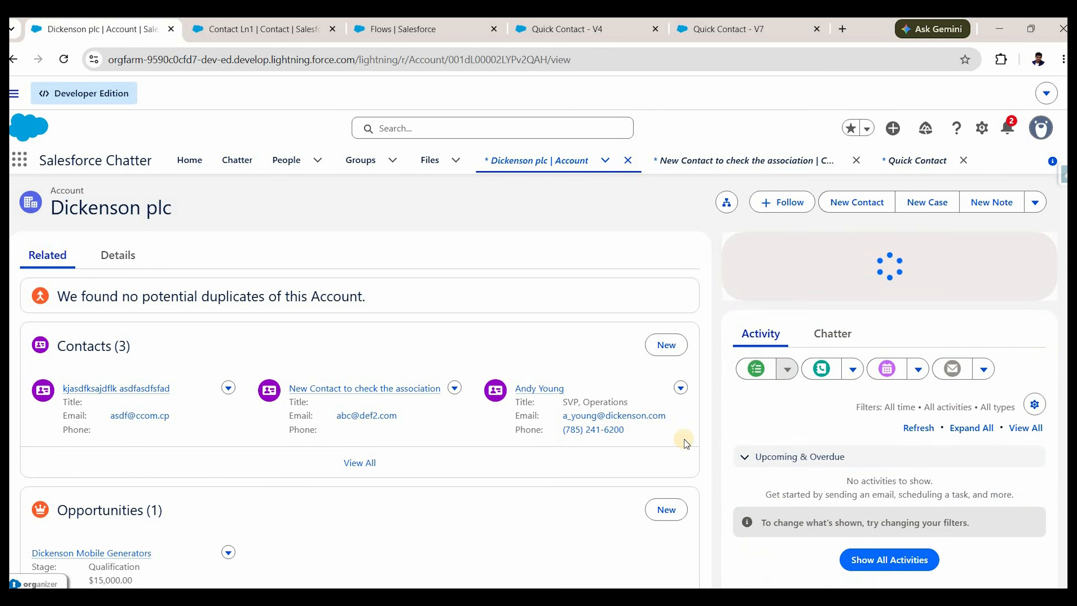
scroll(309, 396, down, 2)
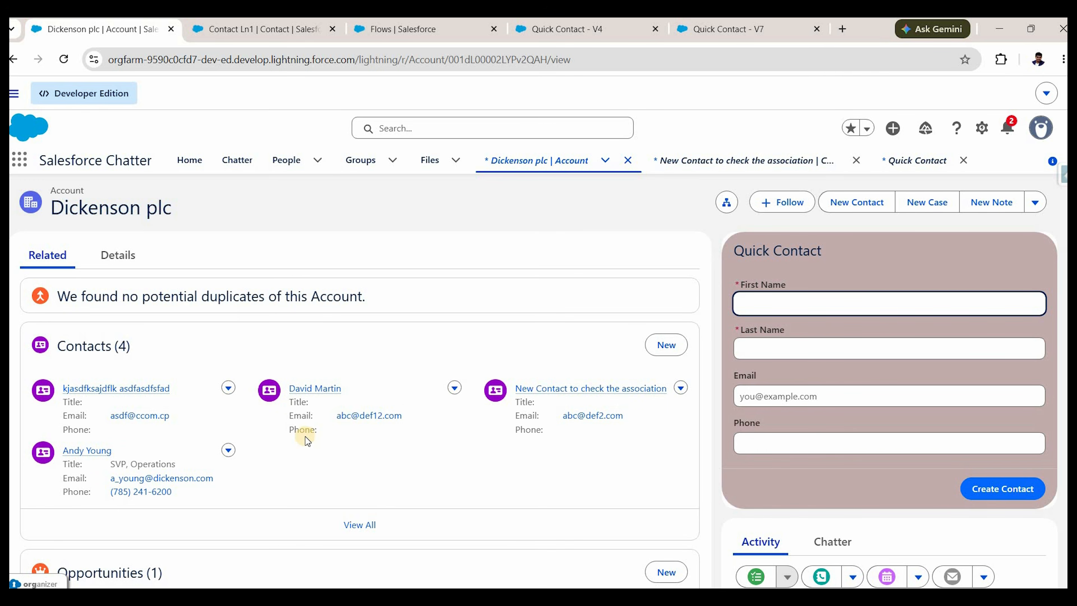
drag(289, 430, 304, 429)
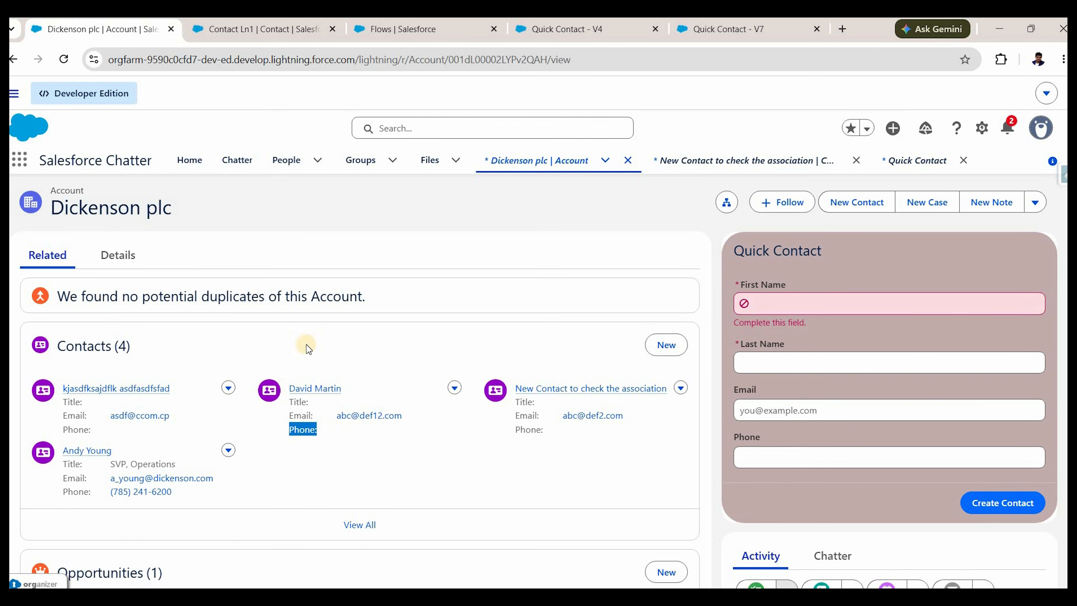
Enter the first name with 'Updated' appended and 'Updated' as the last name for the second test.
click(792, 299)
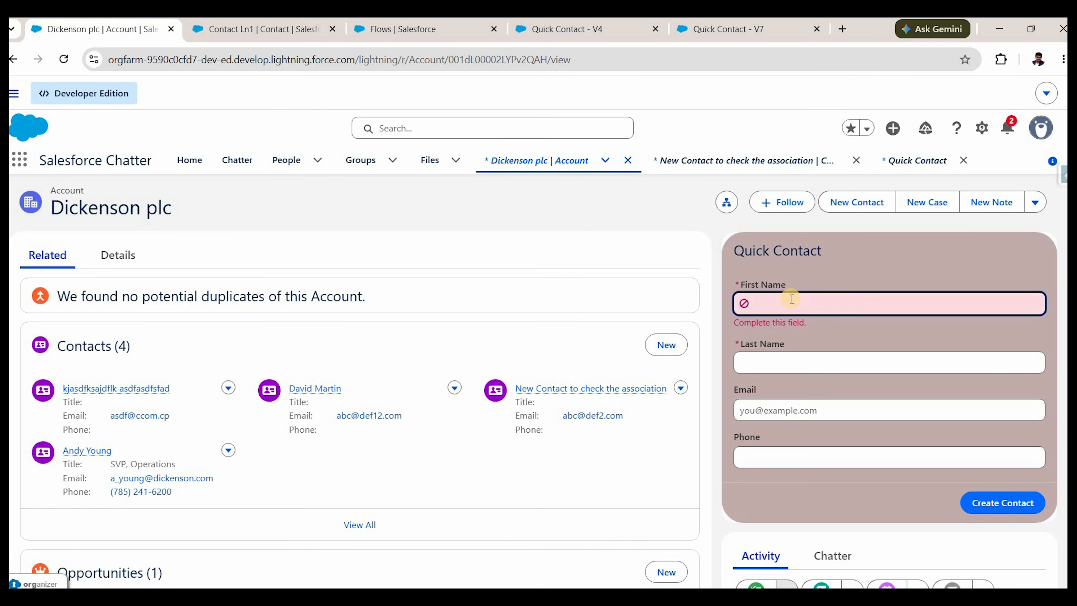
text(David)
key(Tab)
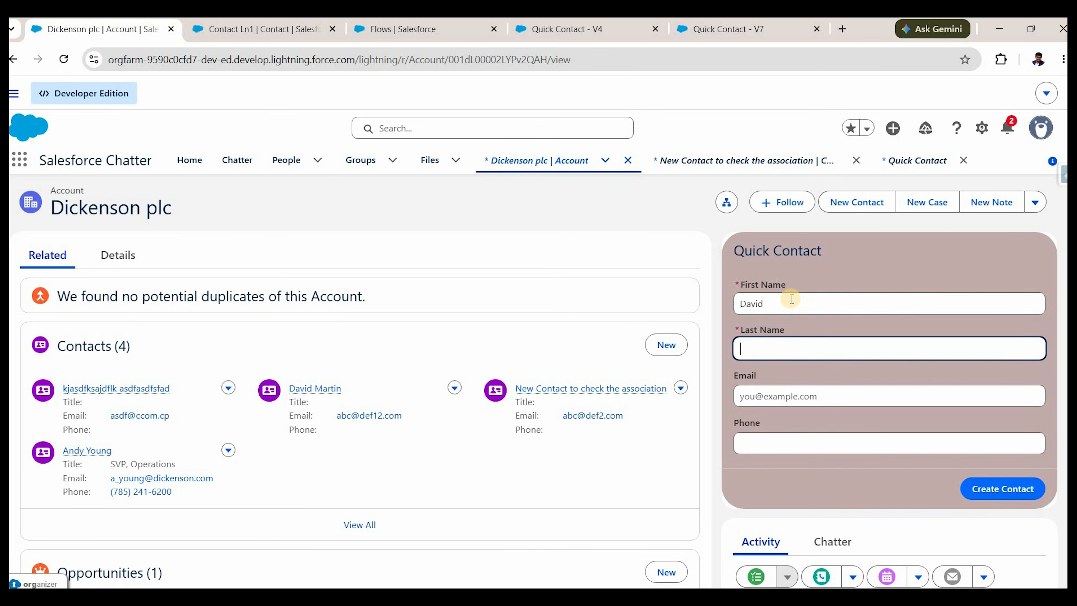
click(792, 299)
text(Upd)
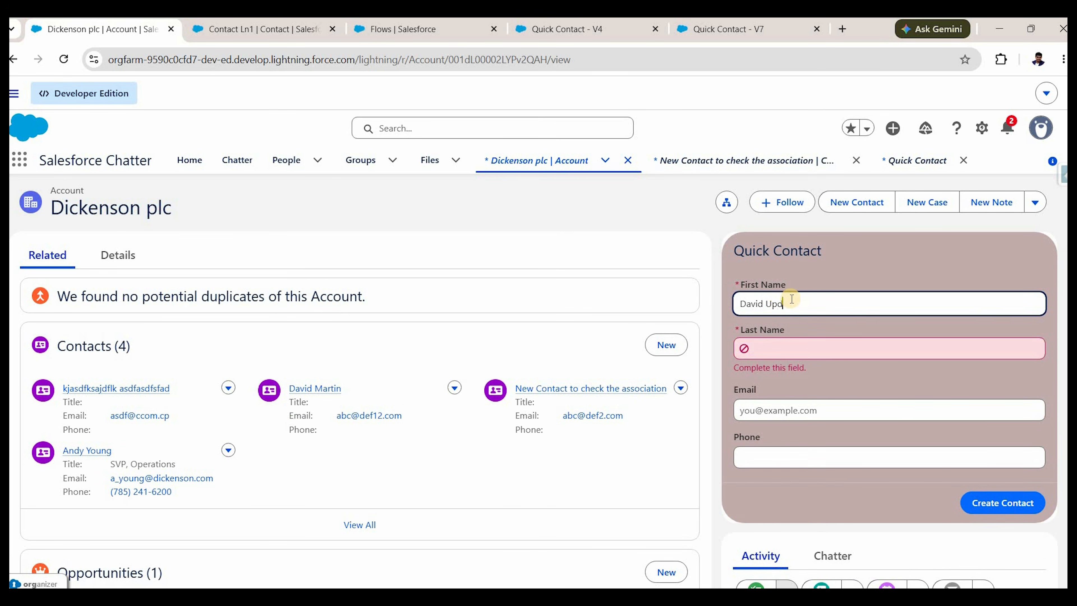
text(ated)
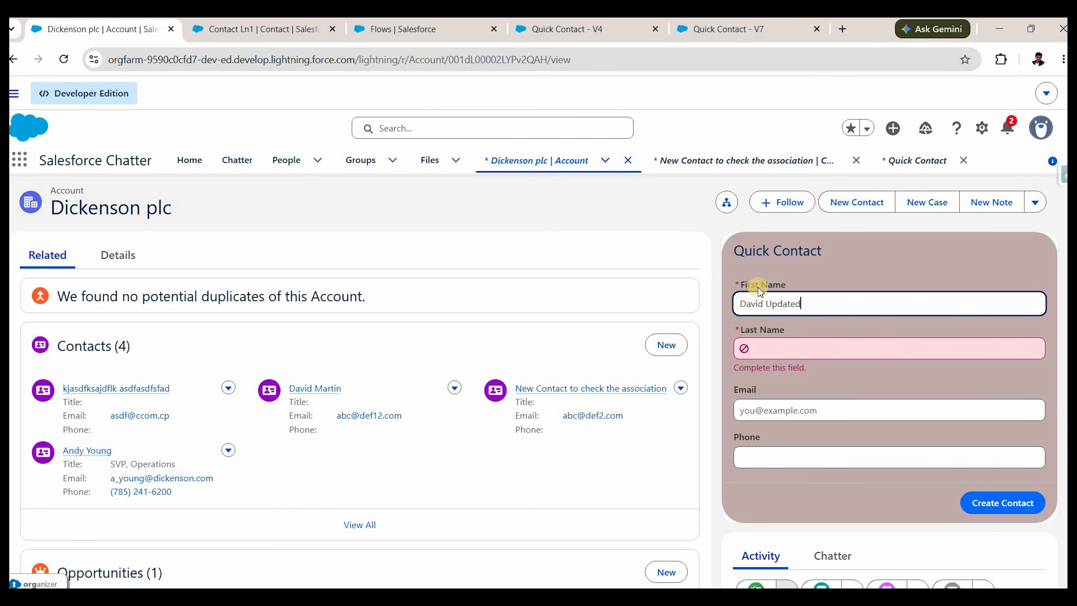
click(777, 347)
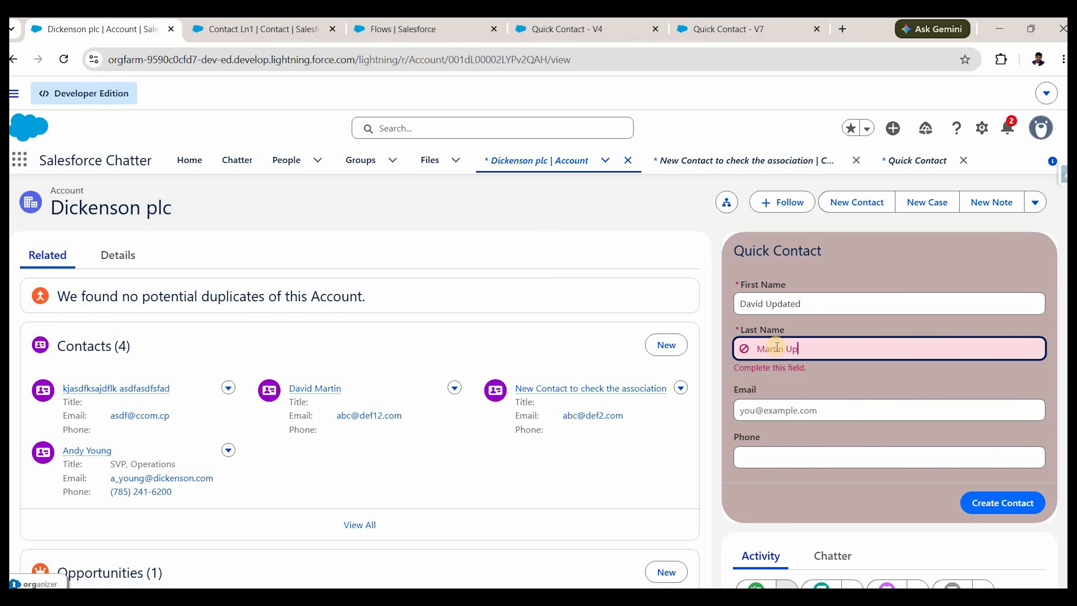
text(Updatd)
key(BackSpace)
text(ed)
Give a new email with the same phone number, submit, and confirm the Contacts list still shows four.
click(760, 417)
text(abc@)
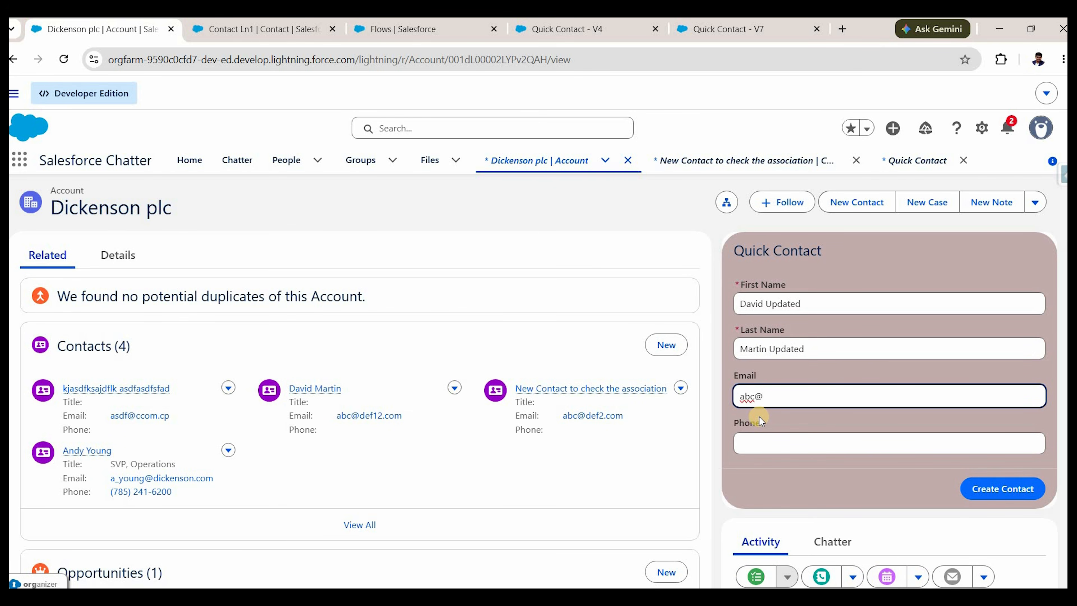
text(xyz.com)
click(785, 454)
text(9)
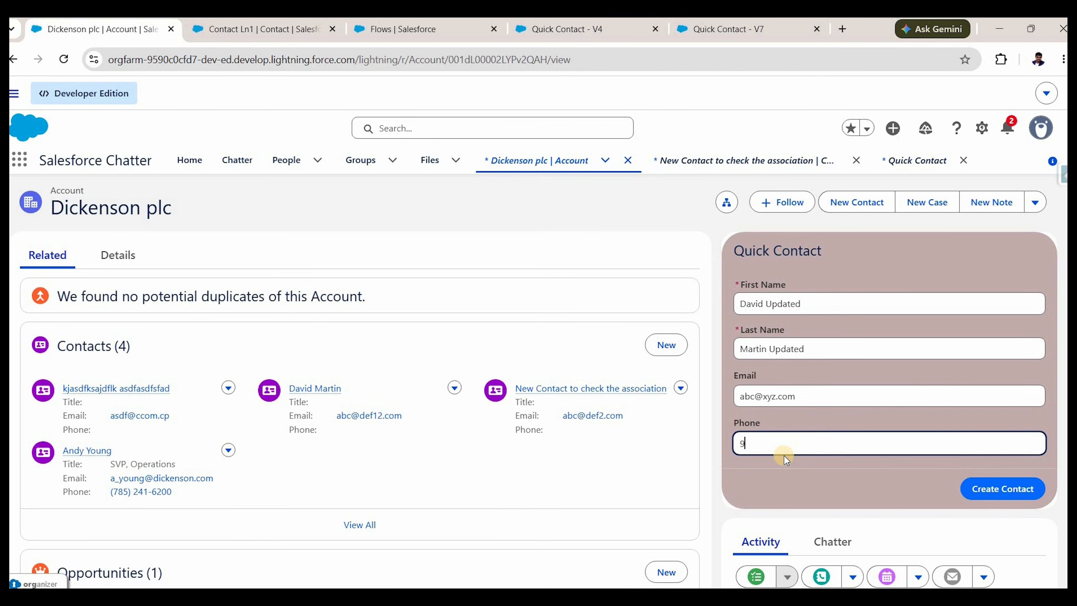
text(898989898)
click(997, 488)
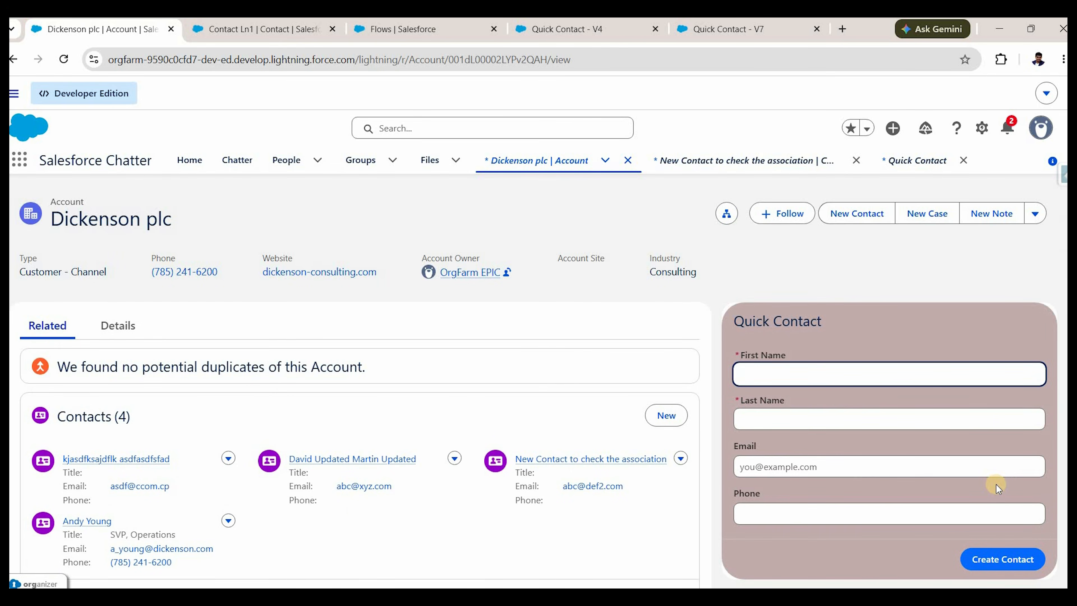
scroll(339, 403, down, 2)
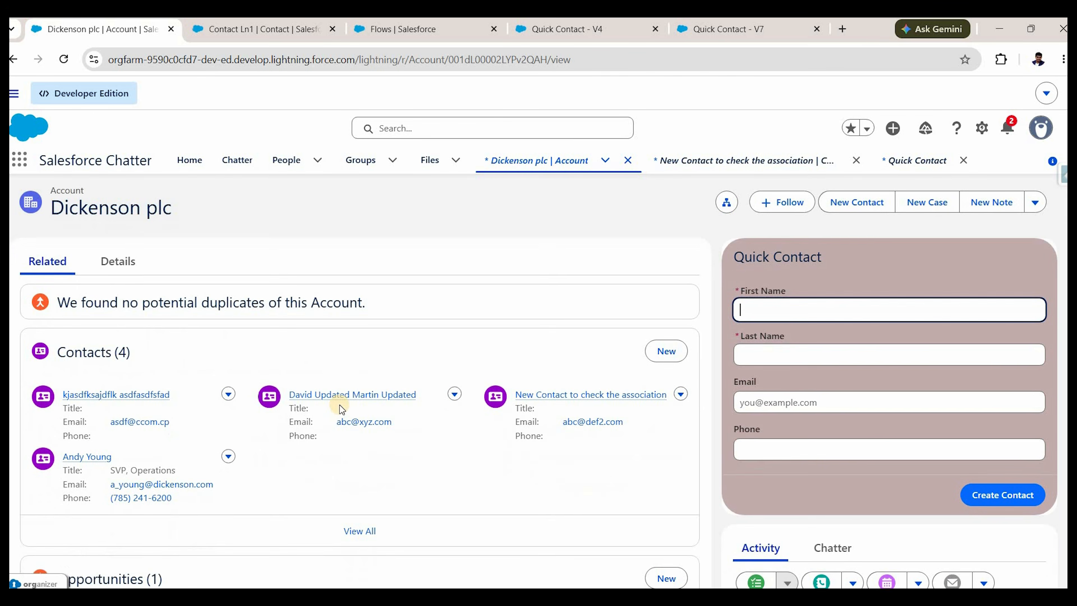
mouse_move(339, 397)
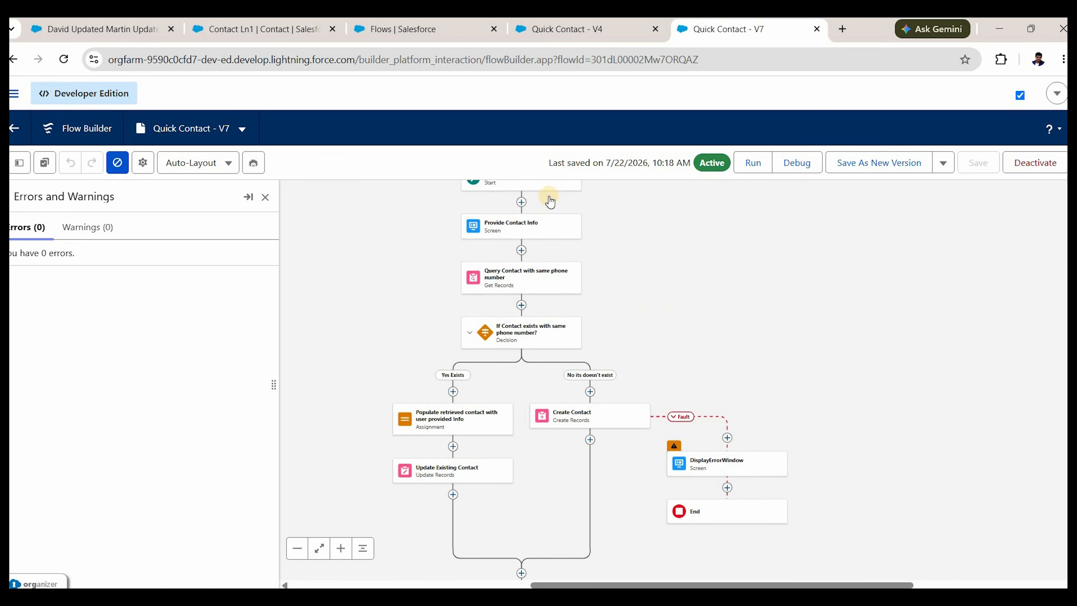
scroll(547, 203, up, 1)
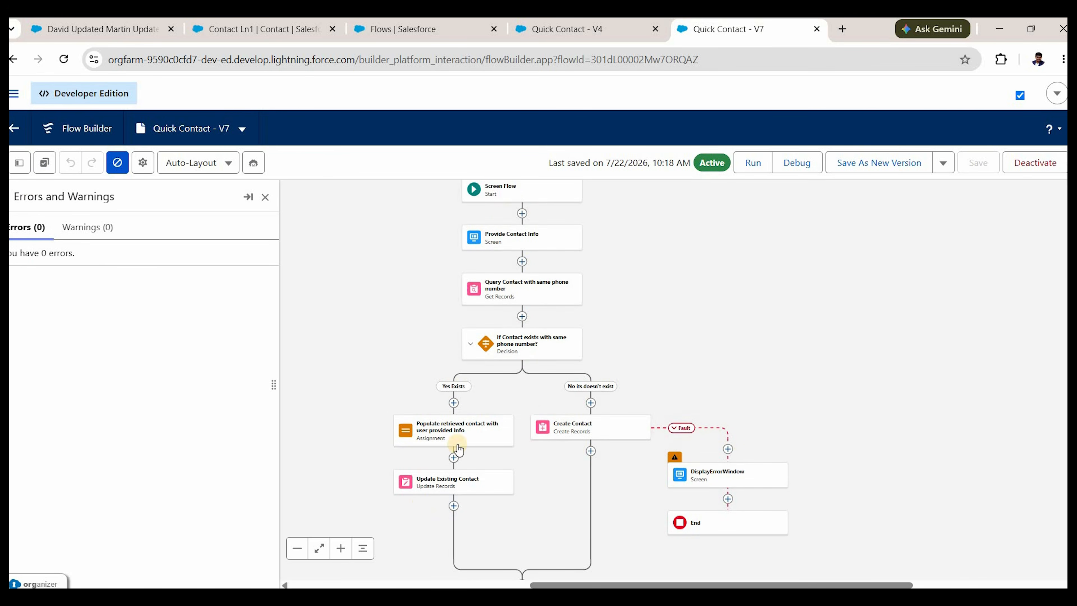
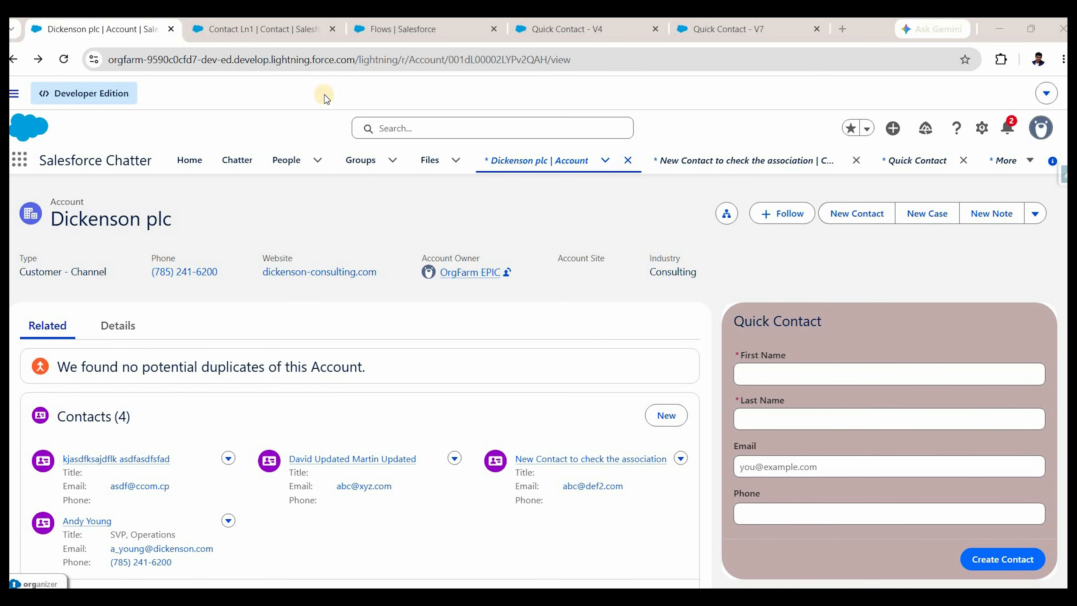
Bring the Quick Contact - V7 flow into view around the Create Contact element.
click(716, 29)
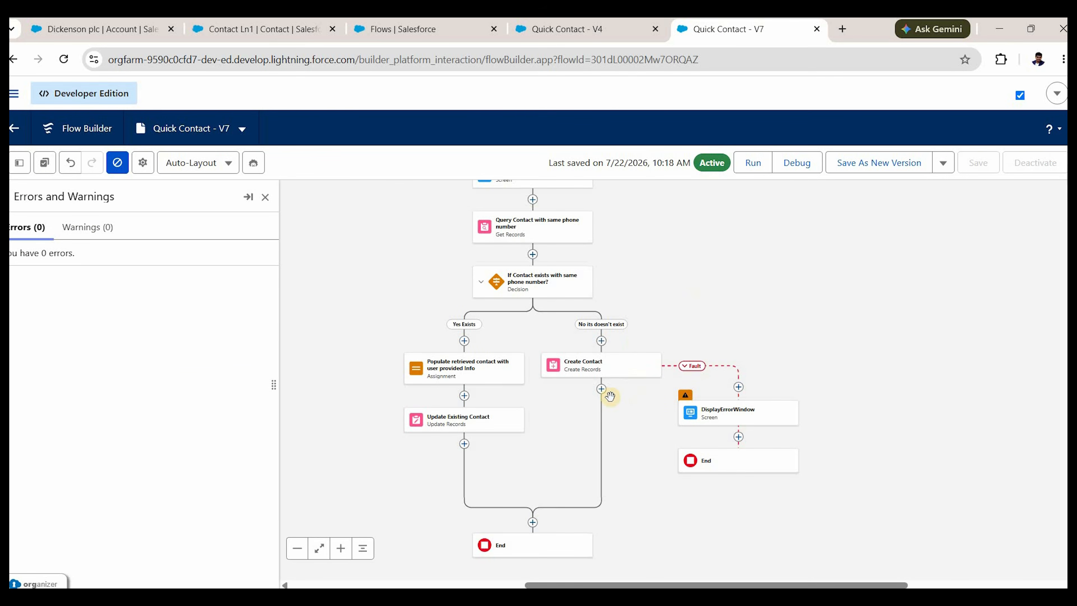
drag(596, 391, 603, 409)
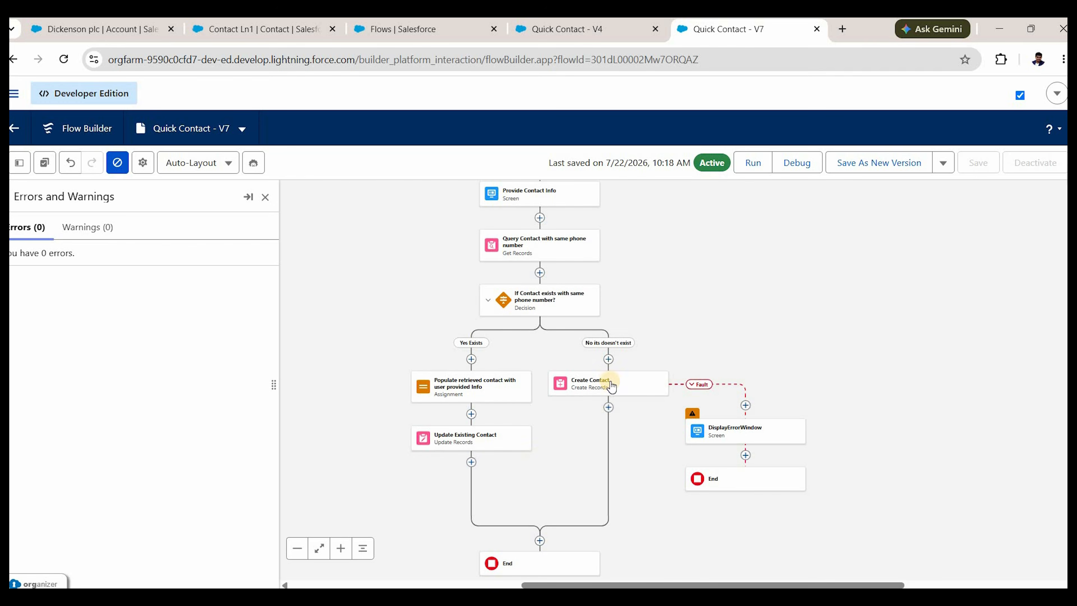
Add an Open a Page action after Create Contact, labelled 'Navigate to the created Contact'.
click(609, 408)
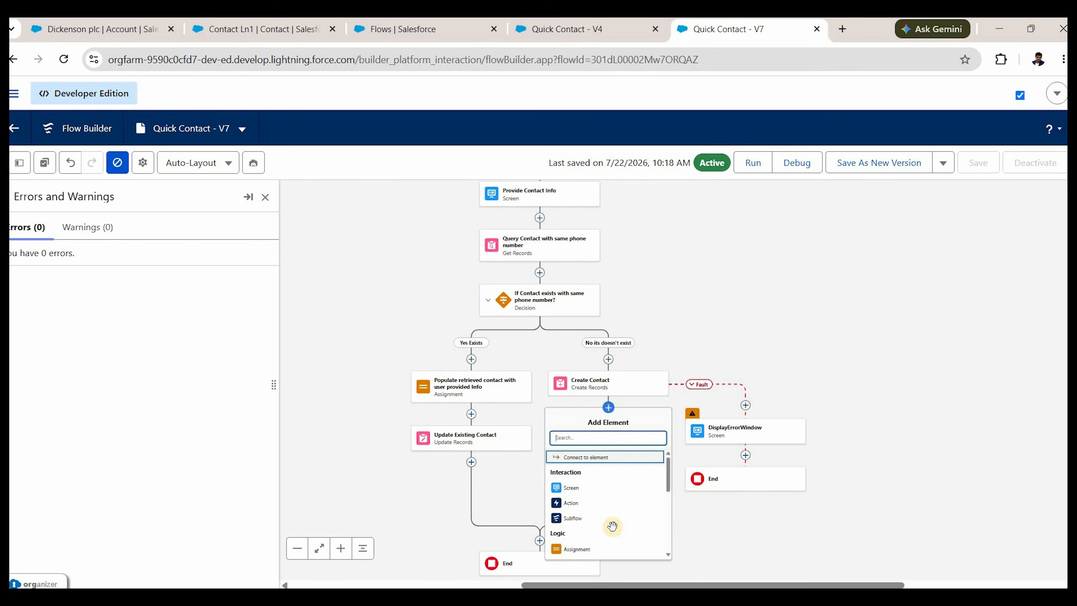
click(587, 508)
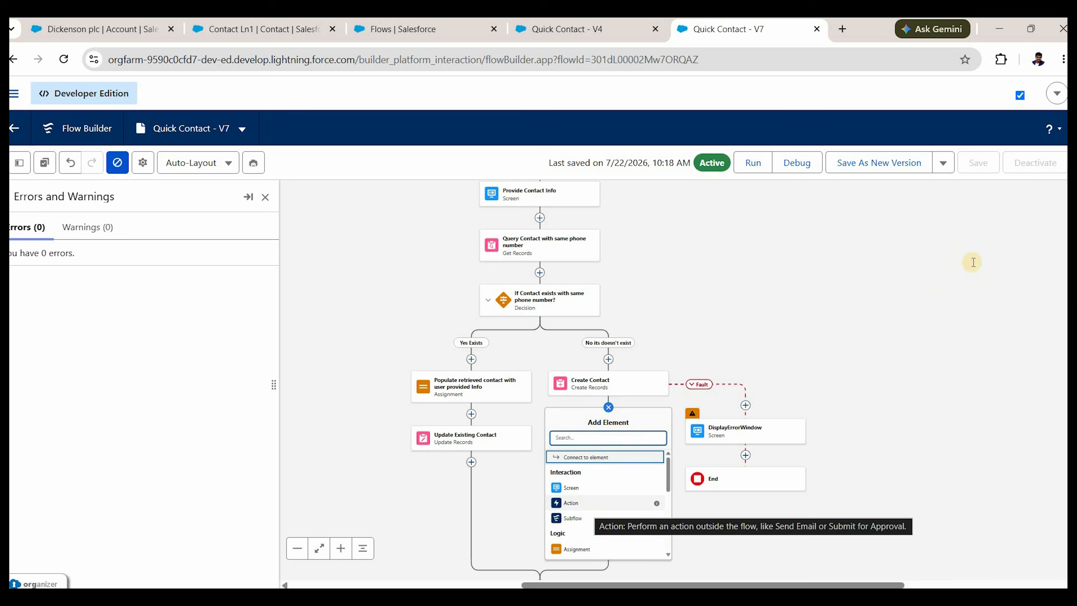
click(948, 261)
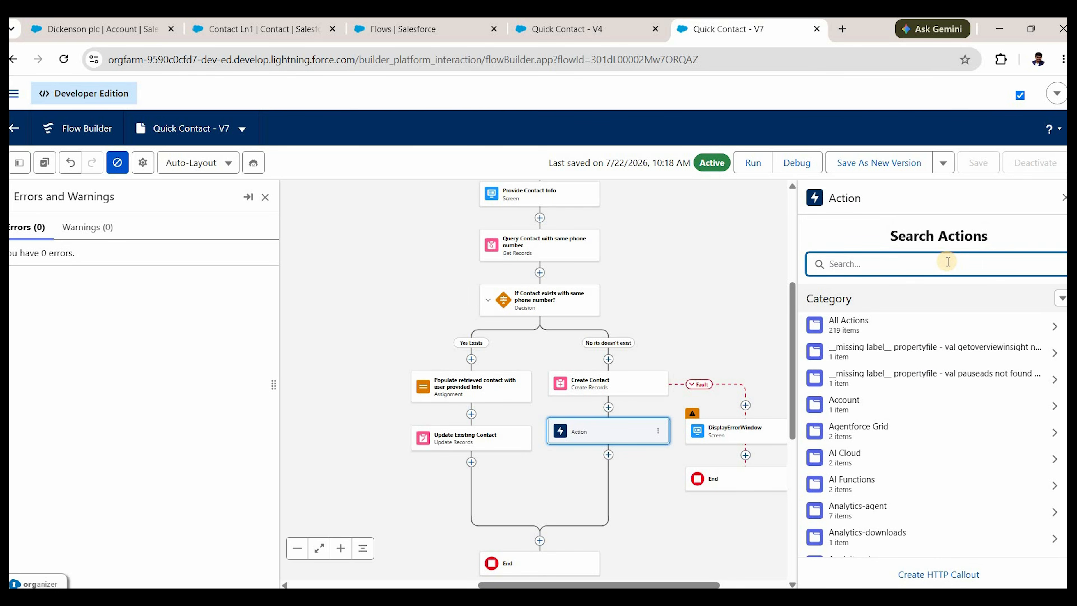
text(page)
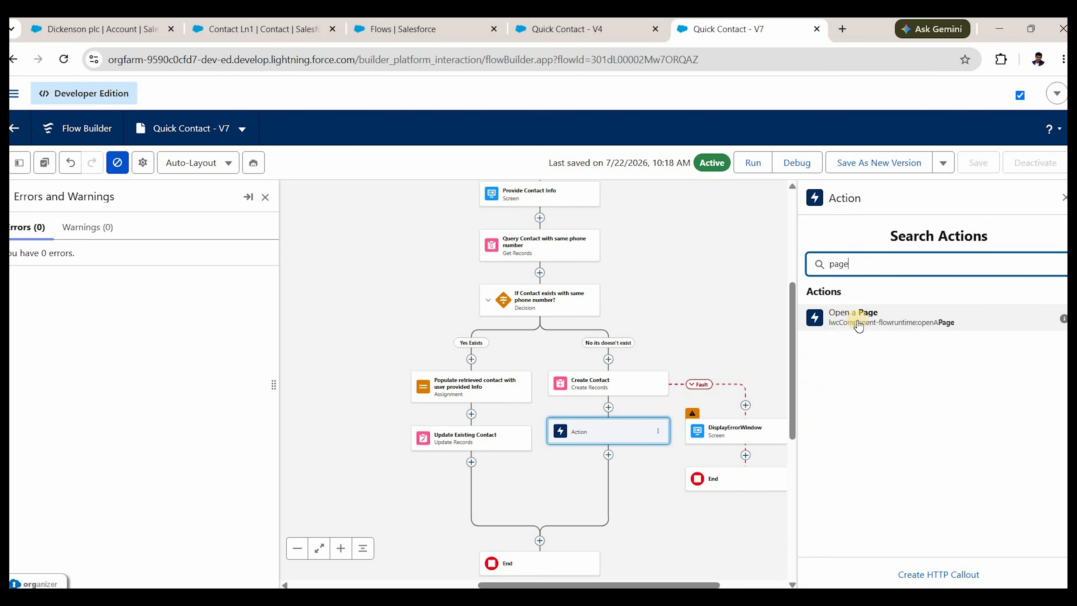
click(867, 322)
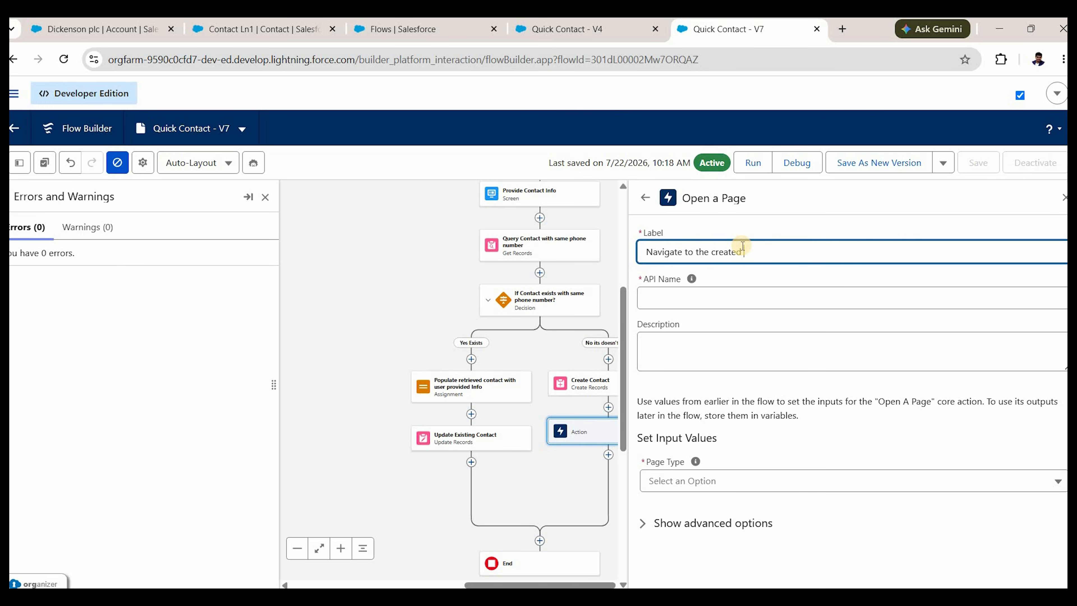
text(tact)
click(750, 341)
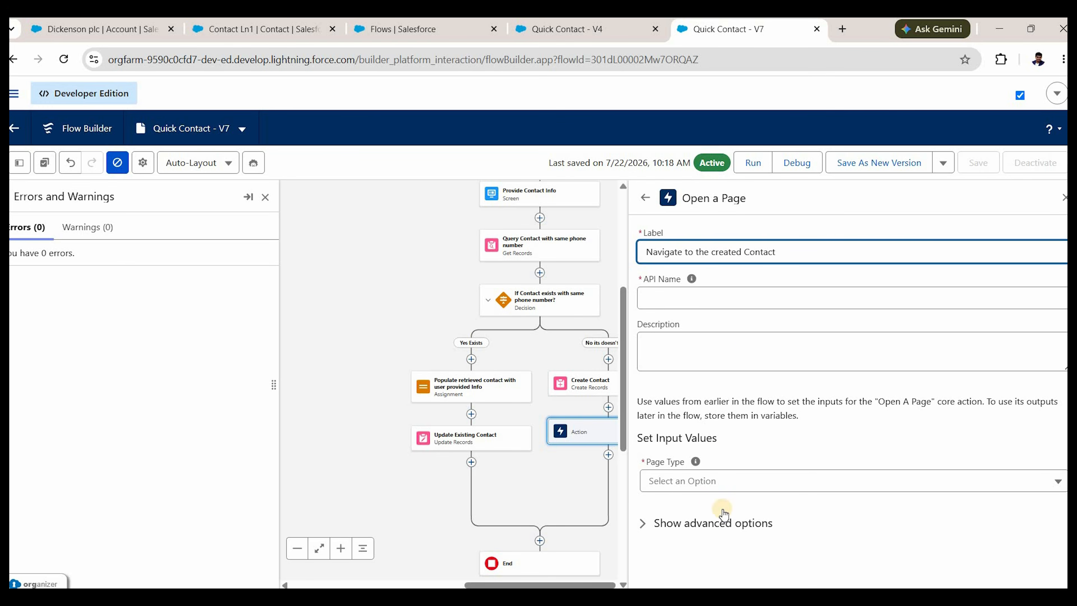
click(688, 480)
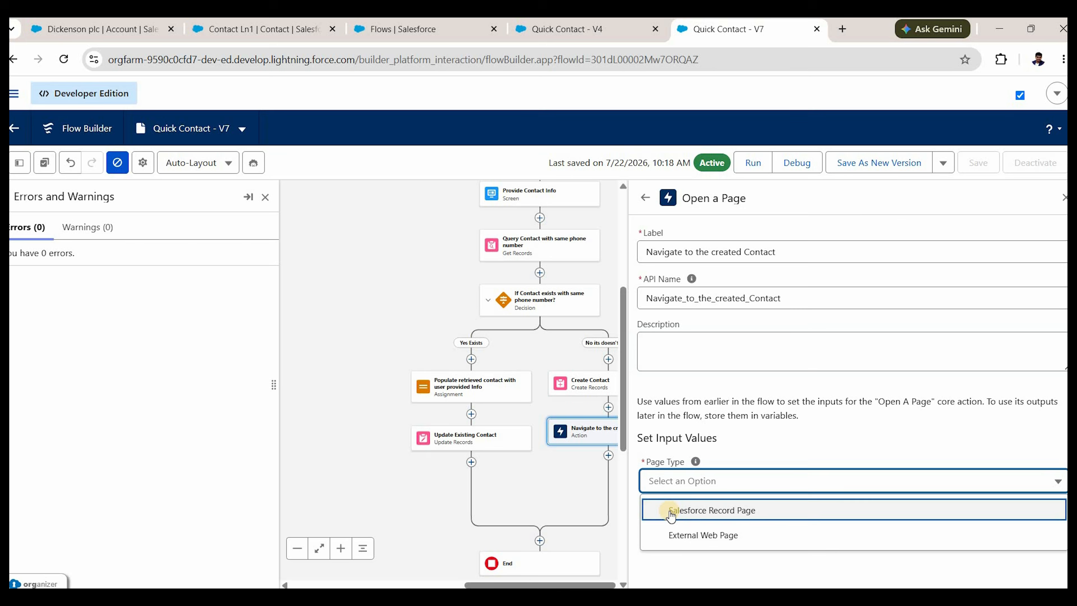
Set Page Type to Salesforce Record Page, with Record ID from Create_Contact's Contact ID.
click(688, 510)
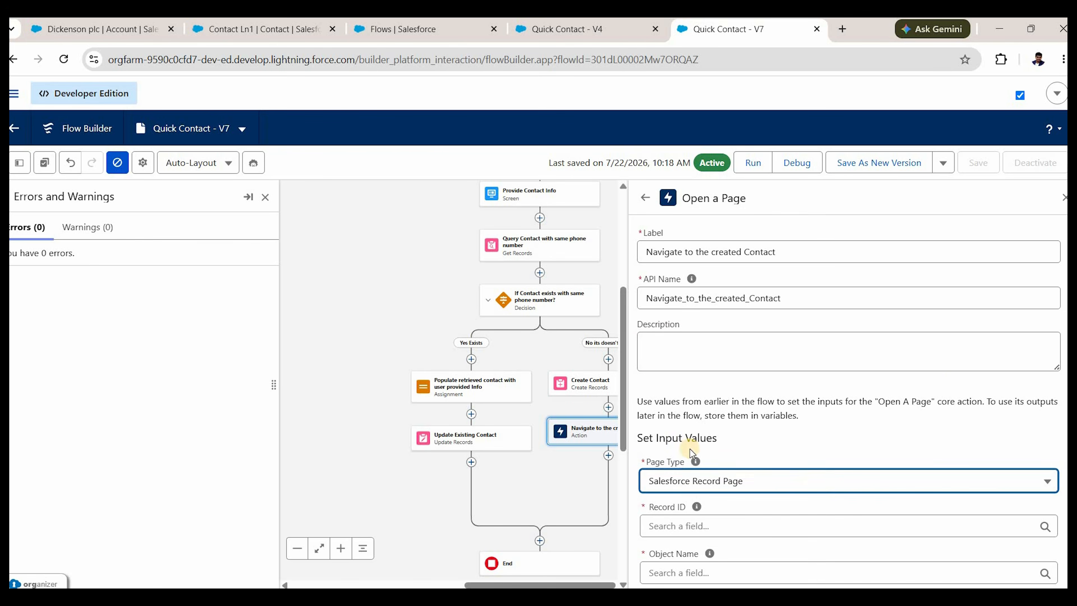
scroll(815, 358, down, 3)
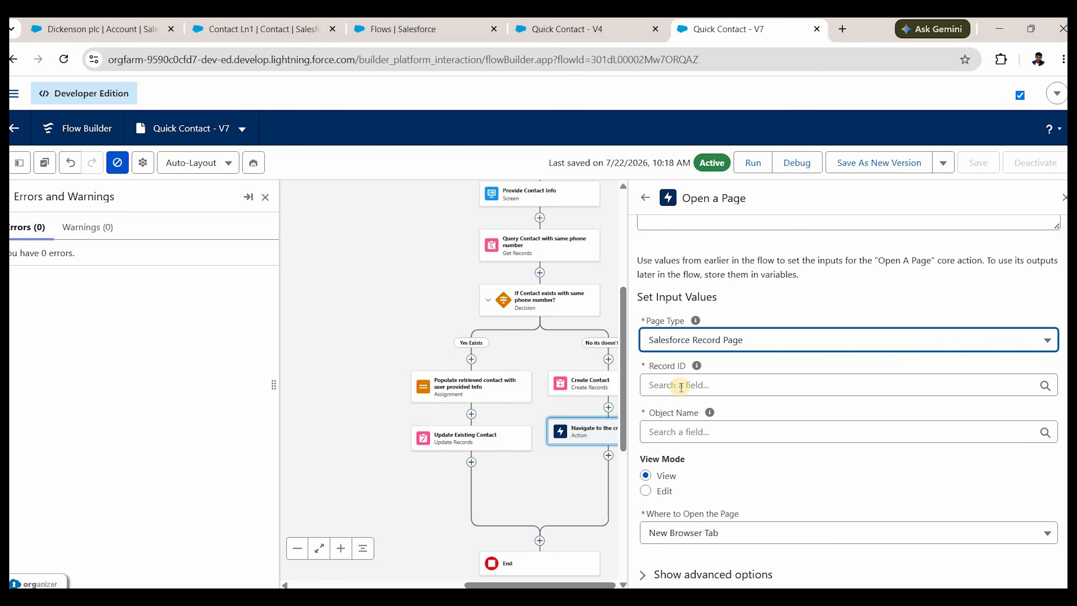
key(Tab)
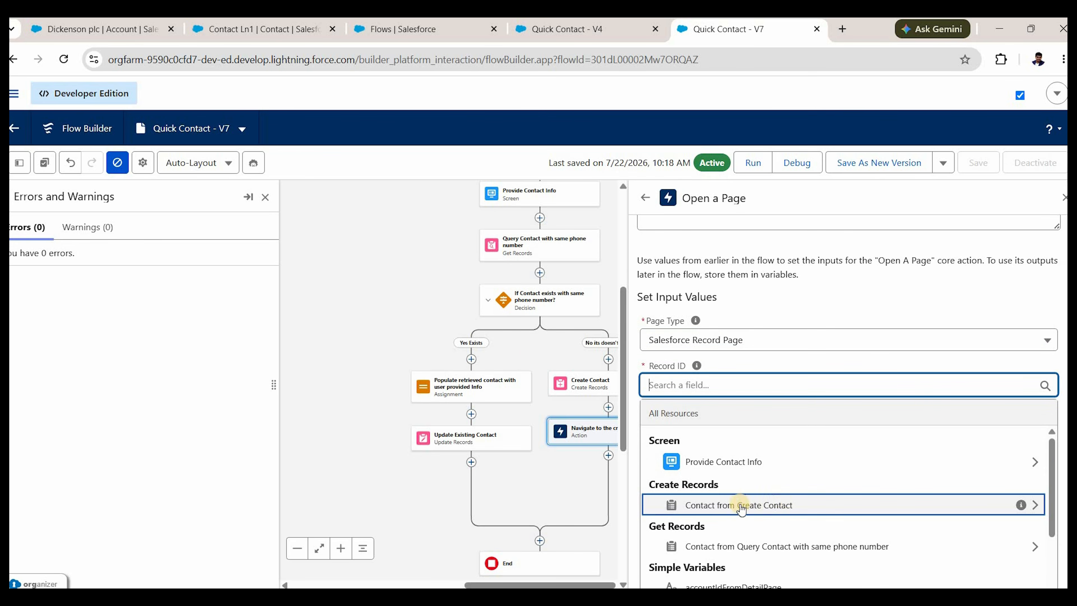
click(788, 504)
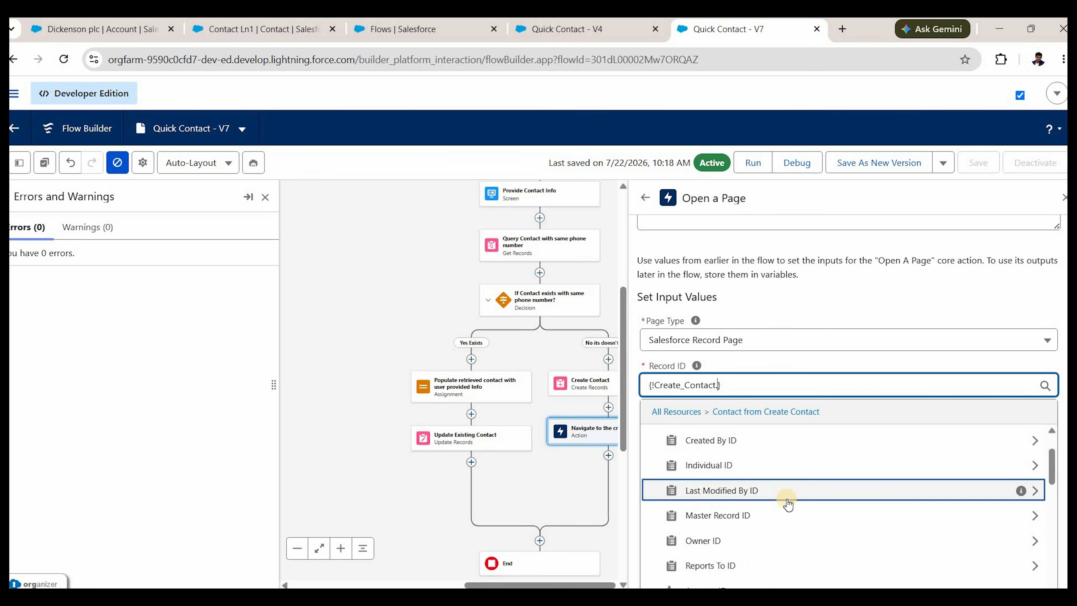
text(id)
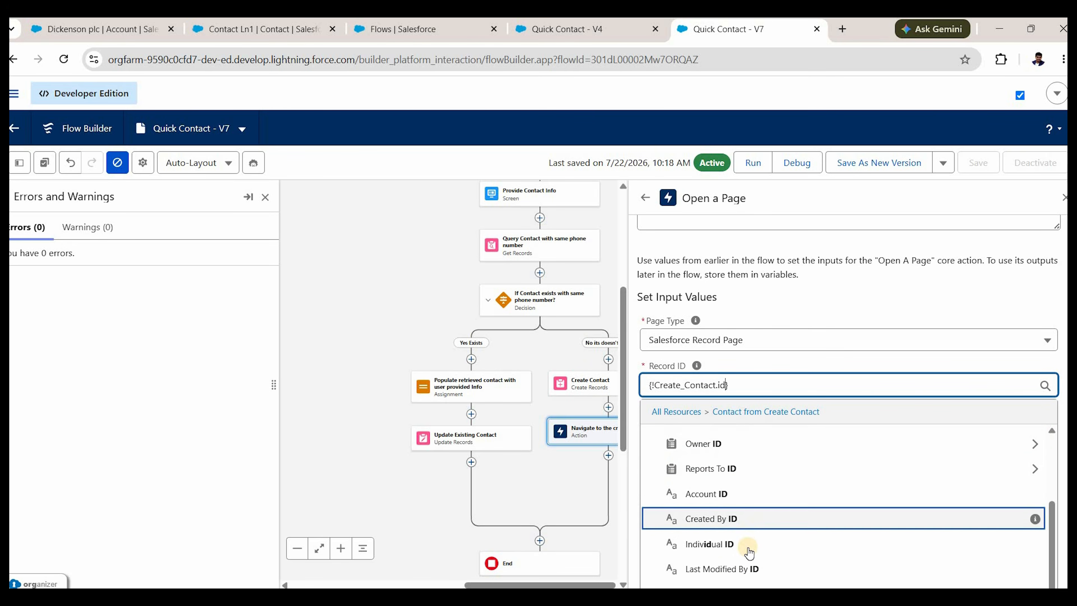
scroll(751, 547, down, 3)
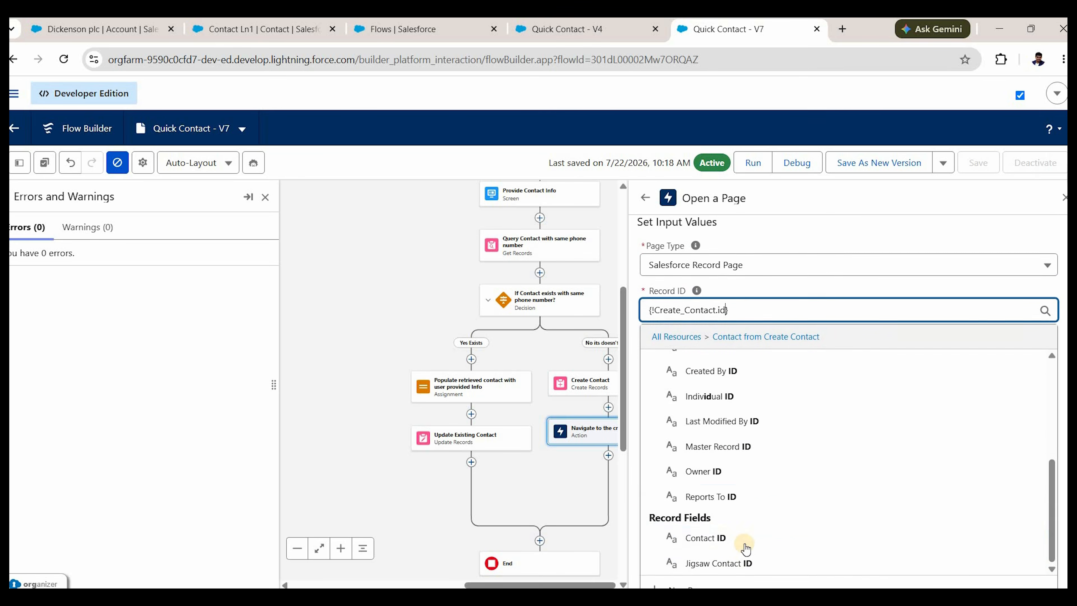
scroll(742, 551, down, 1)
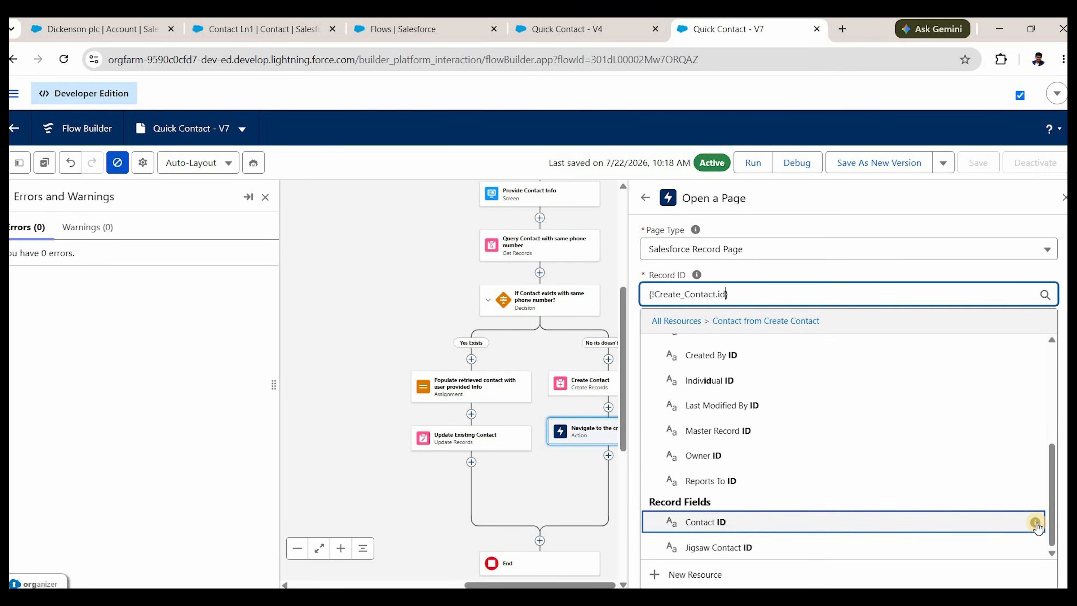
mouse_move(1036, 525)
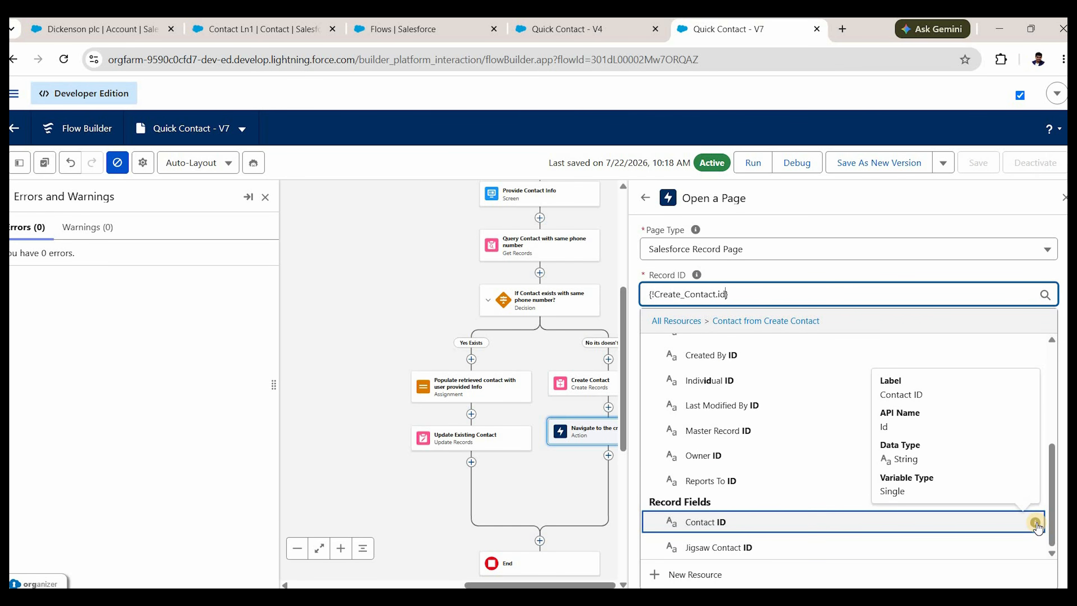
click(717, 522)
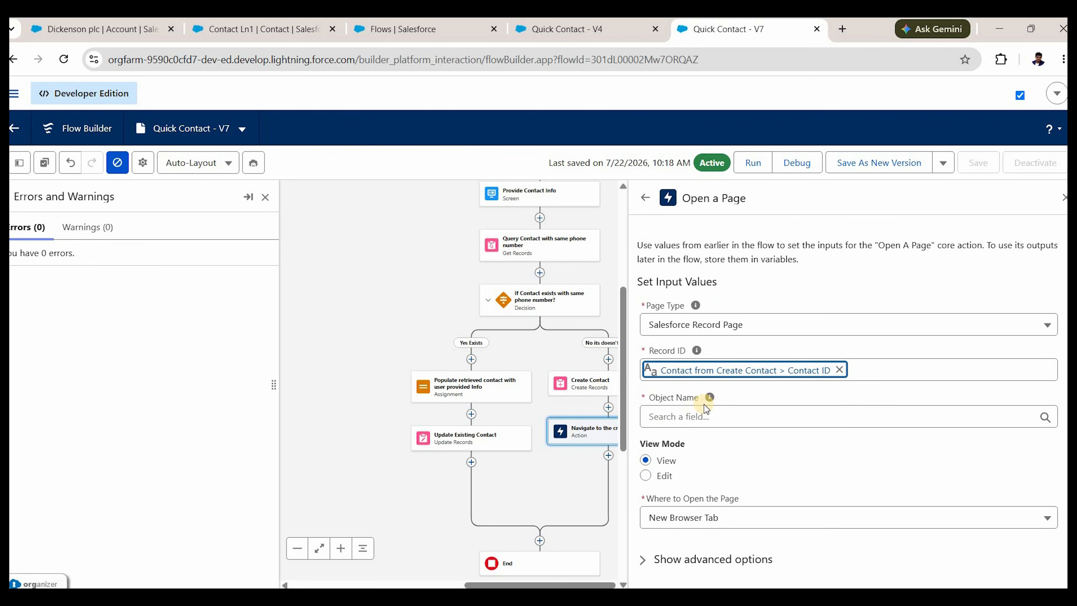
Set the action's Object Name to Contact.
mouse_move(710, 398)
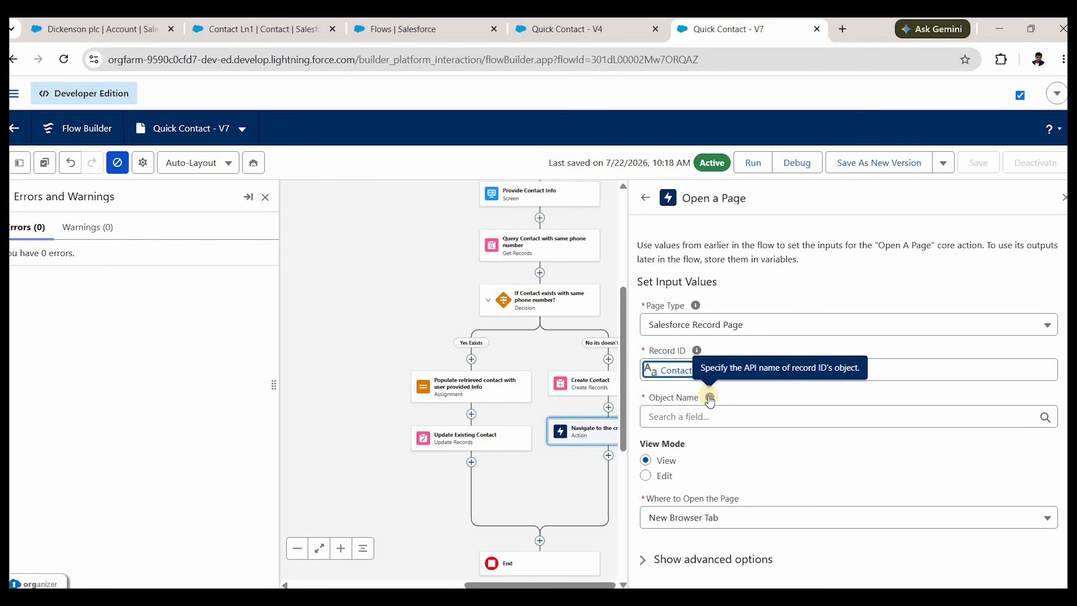
click(699, 418)
text(Contact)
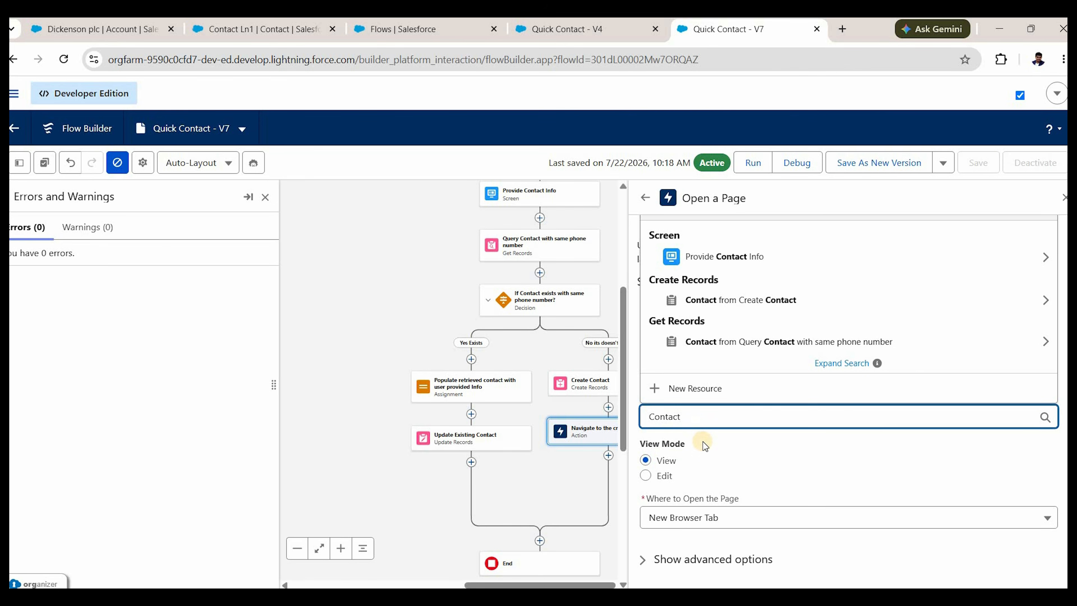
click(647, 461)
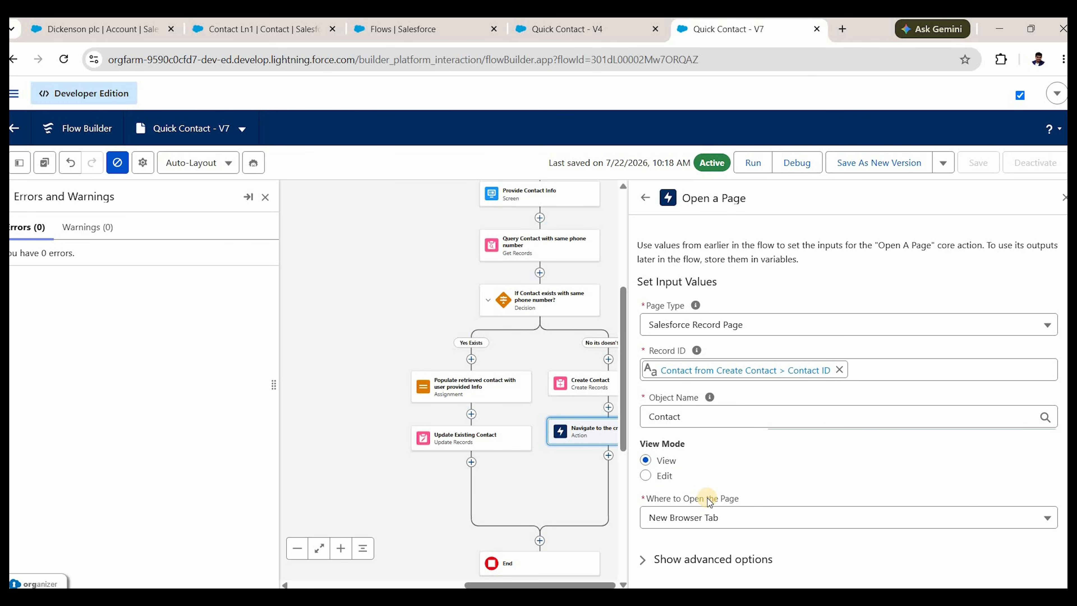
scroll(696, 509, up, 3)
scroll(683, 514, down, 3)
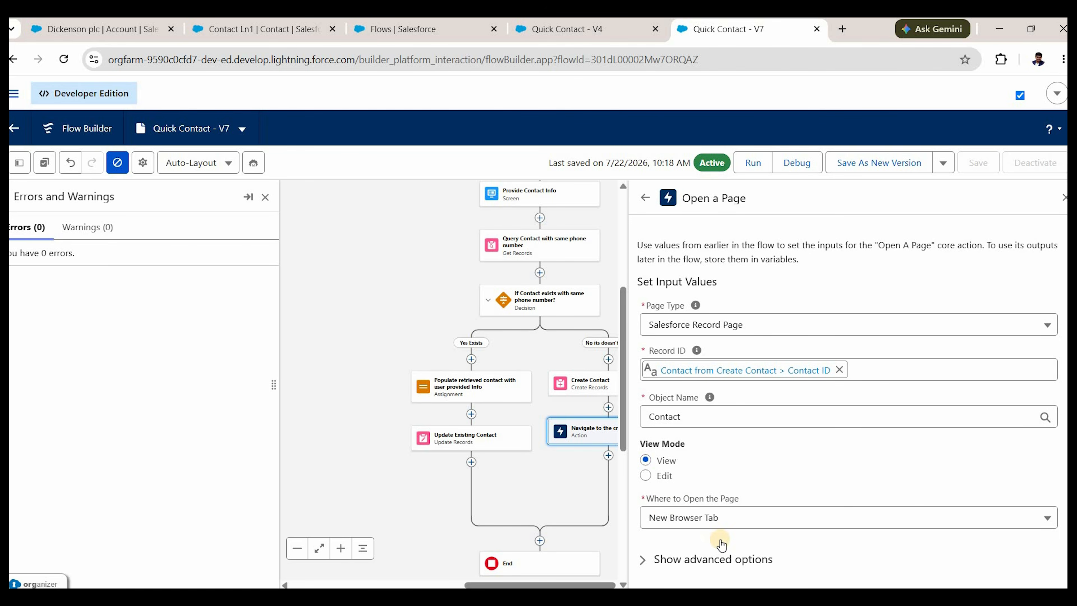
Keep the record page opening in a New Browser Tab and close the action settings.
click(704, 520)
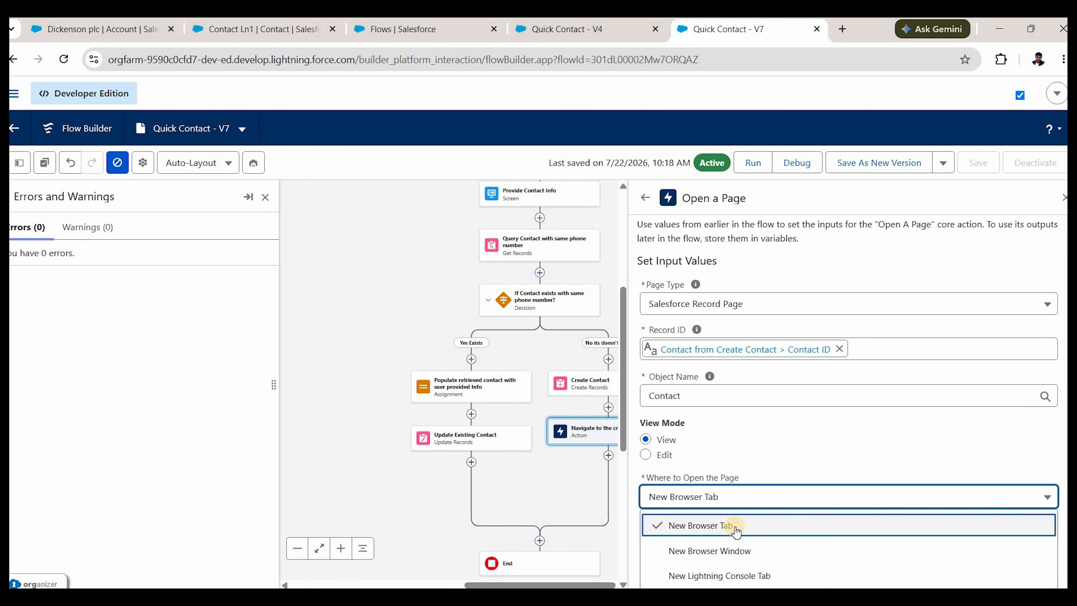
click(723, 516)
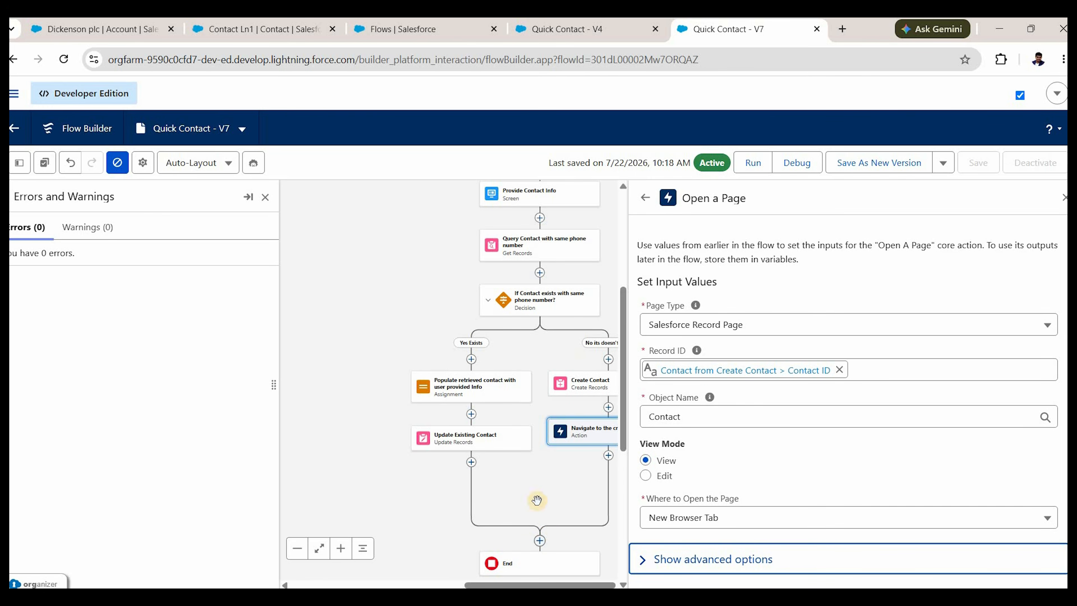
click(1065, 198)
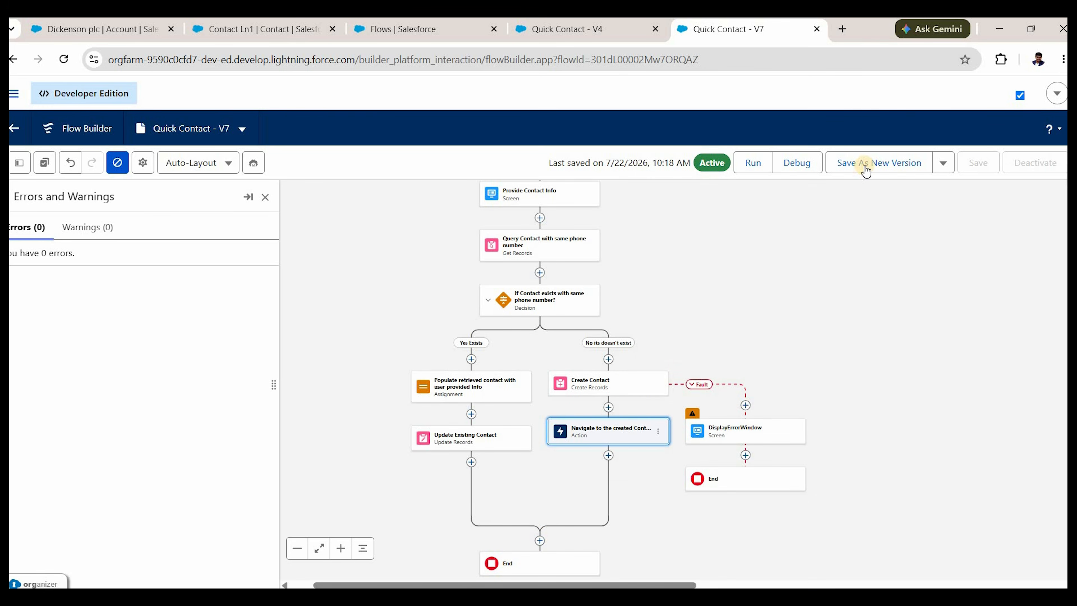
Save Quick Contact as version 8, activate it, and go to the Dickenson plc account.
click(865, 170)
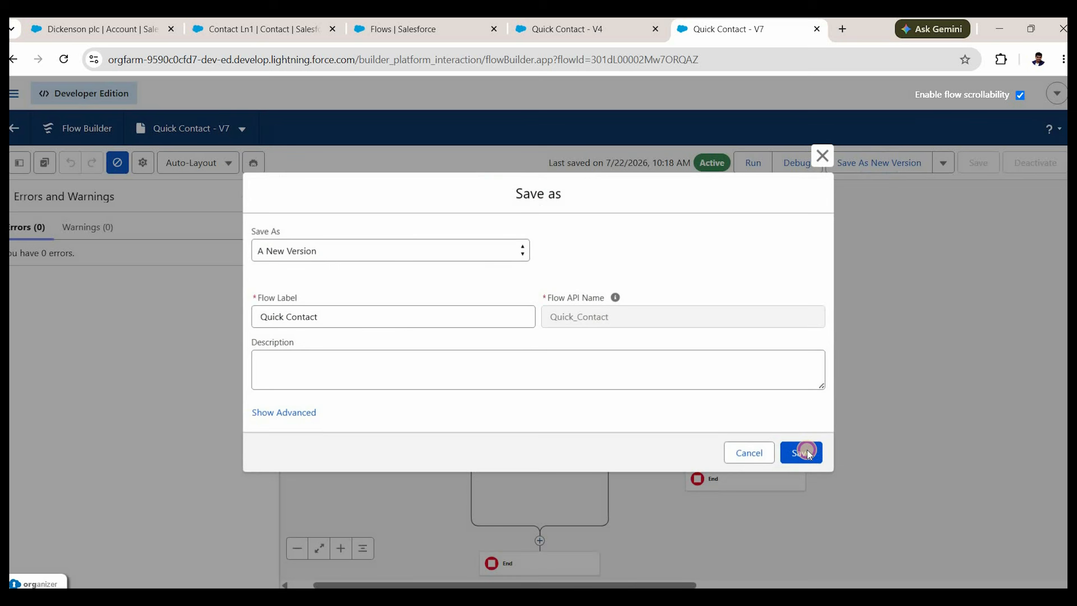
click(805, 450)
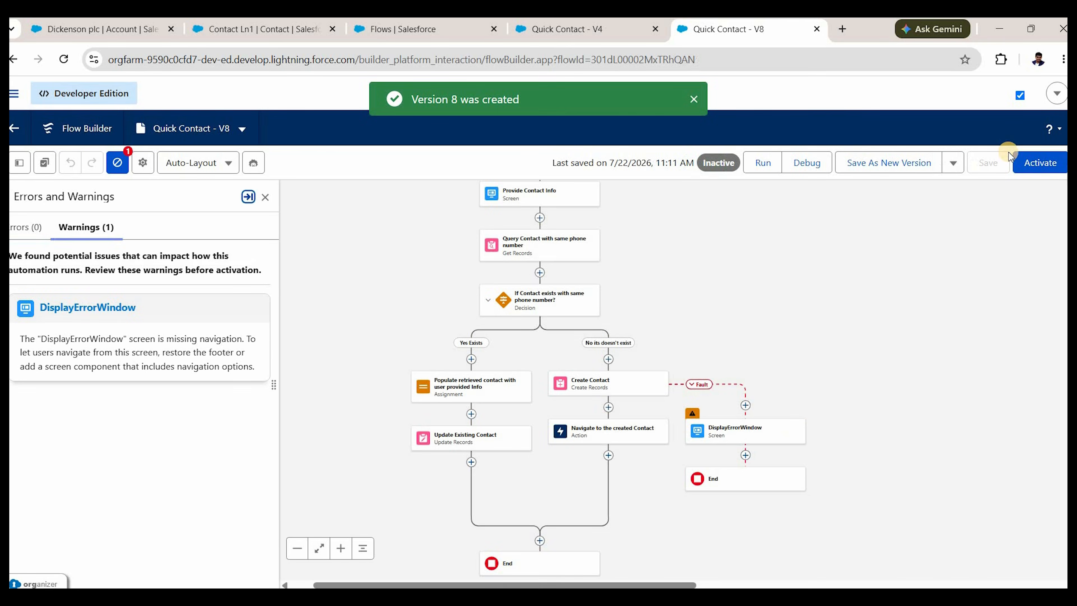
click(1040, 162)
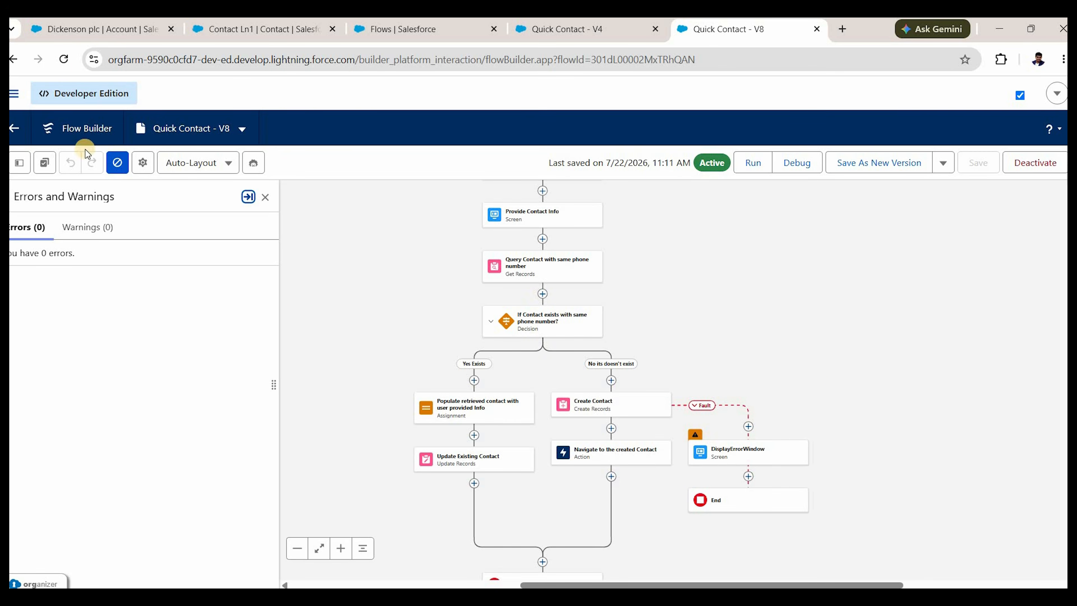
click(99, 31)
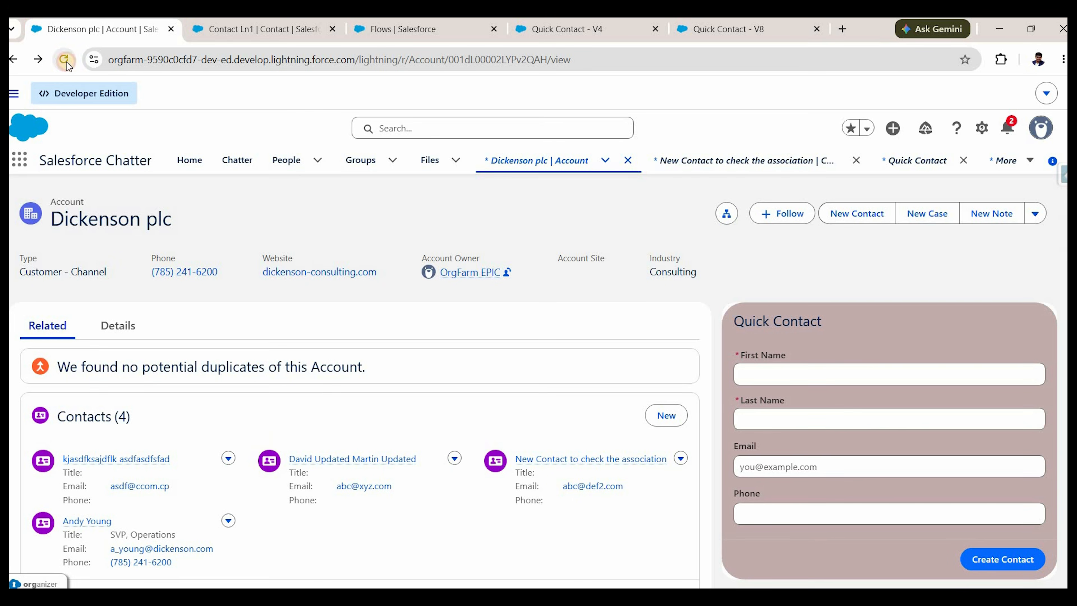
Reload the account and fill Quick Contact with 'New contact' 'for navigation test', a test email and phone.
click(66, 62)
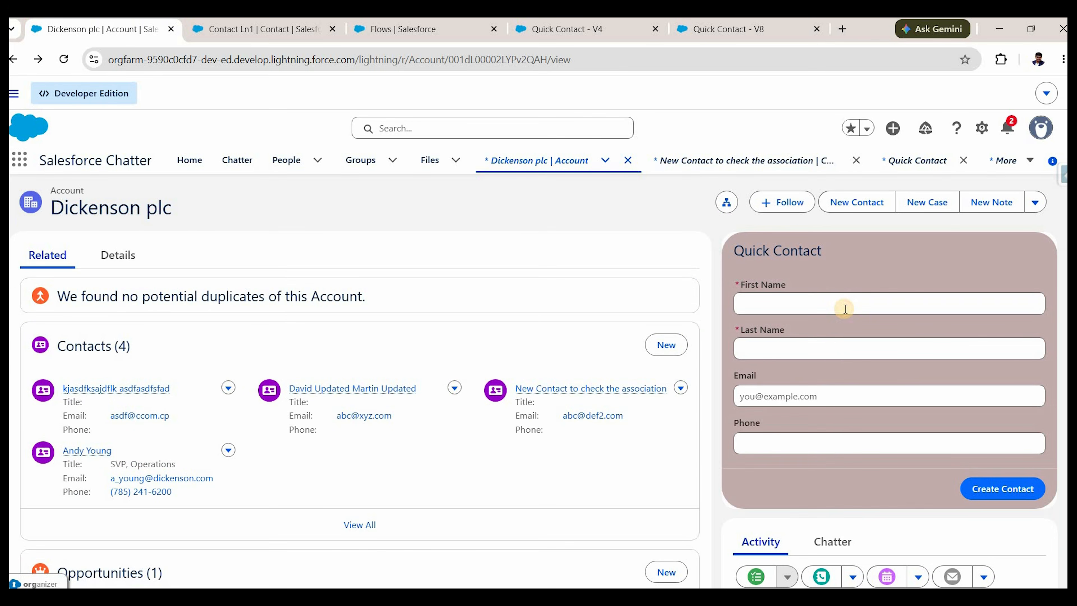
click(845, 309)
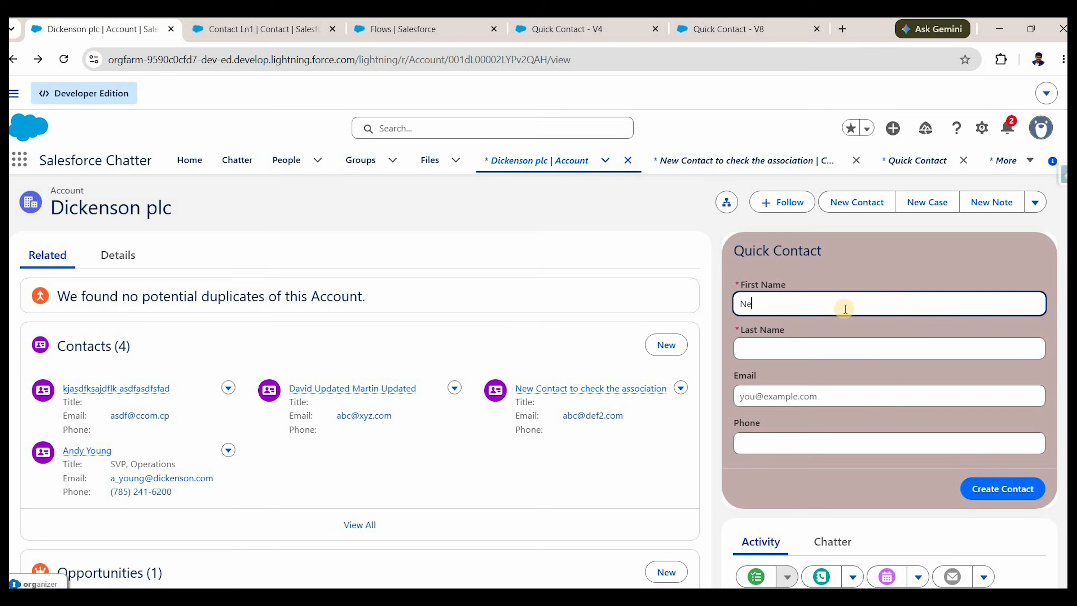
text(New contat)
key(BackSpace)
text(ct)
key(Tab)
text(for navigat)
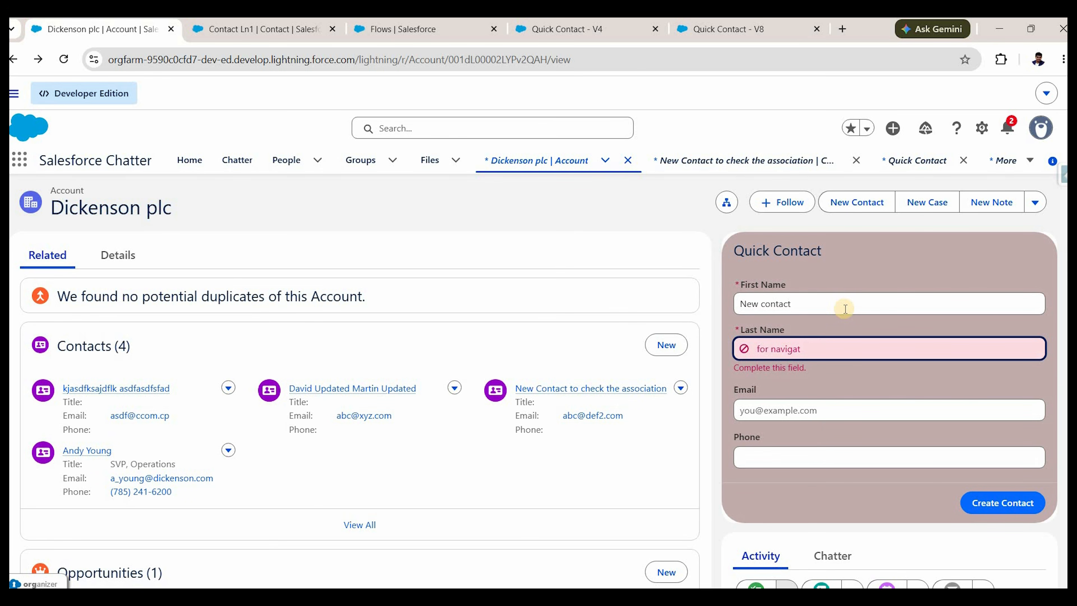
text(ion test)
click(875, 414)
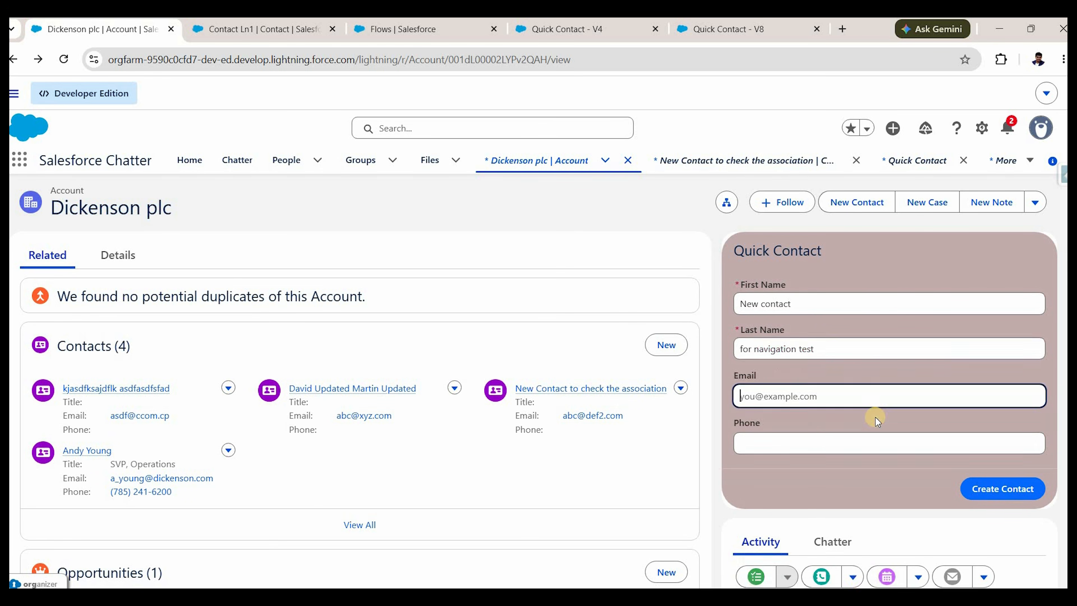
text(abc@cl.com)
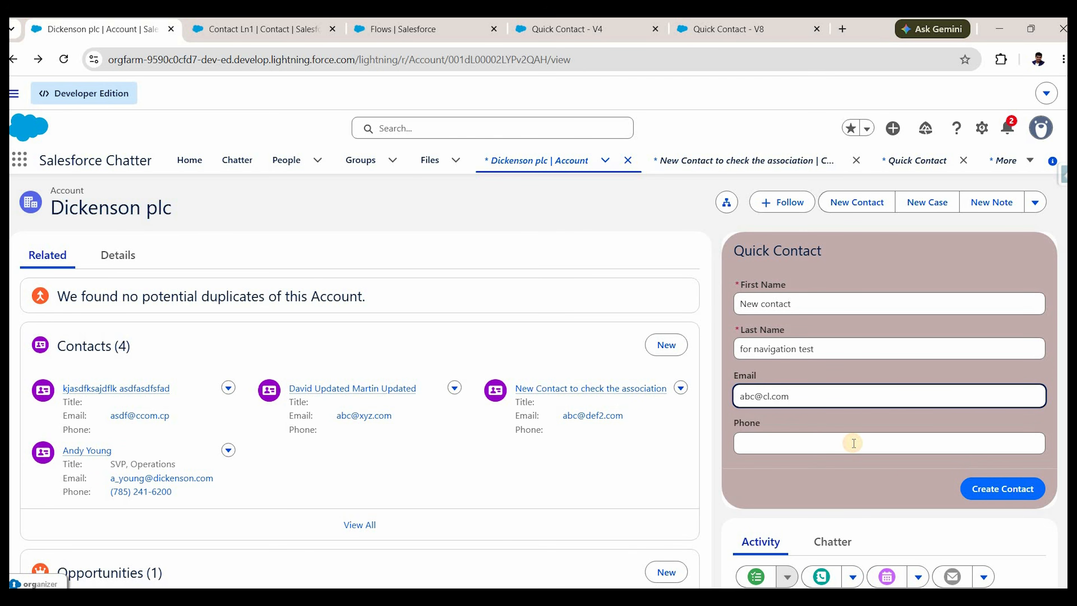
click(854, 443)
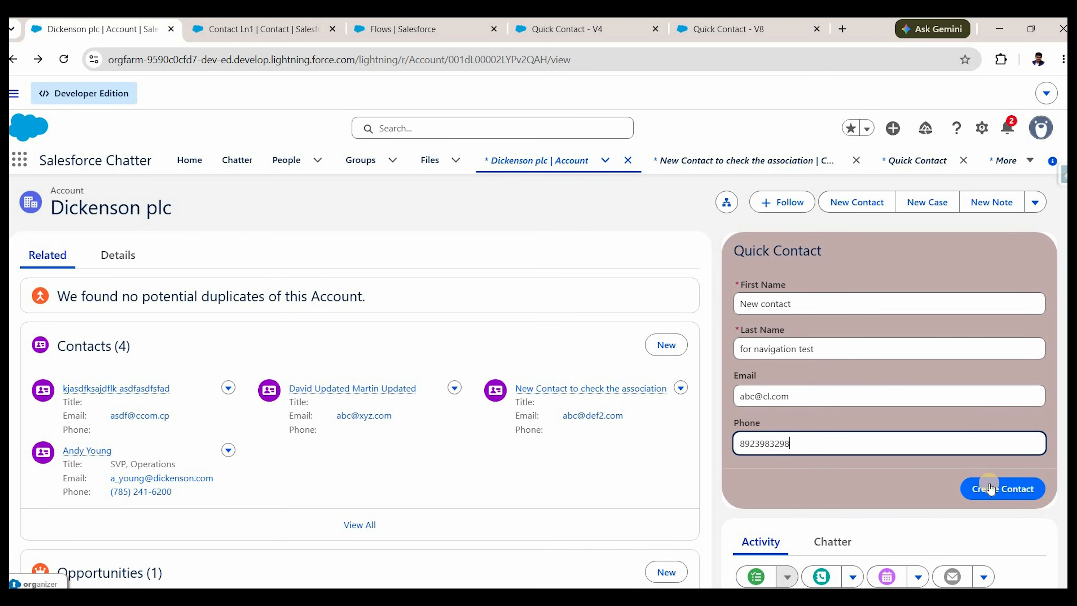
Create the contact, check its record opens in a new tab, then return to the V8 flow.
click(991, 488)
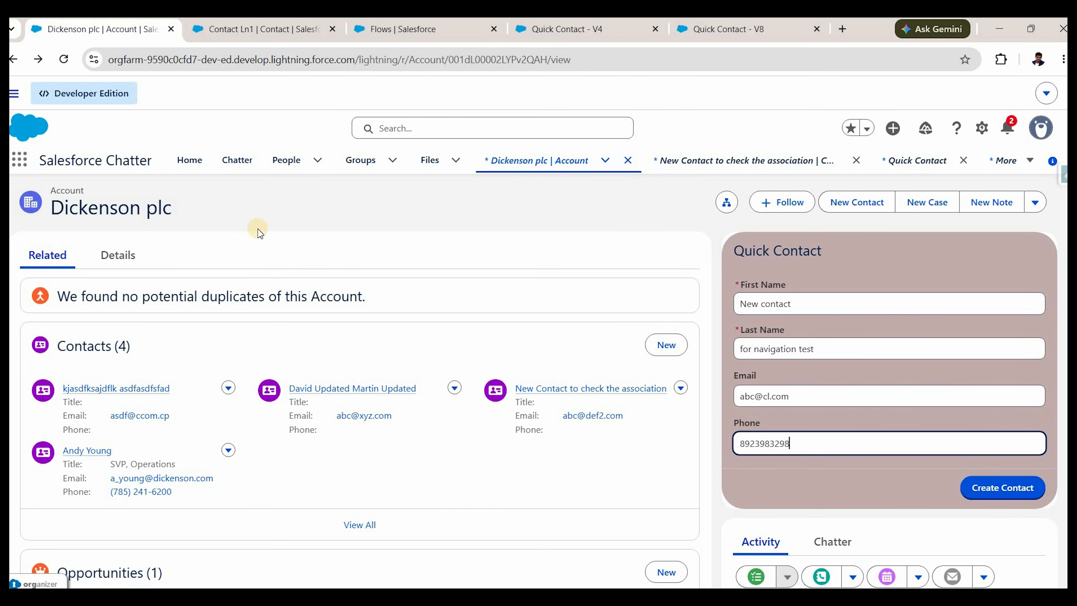
click(989, 492)
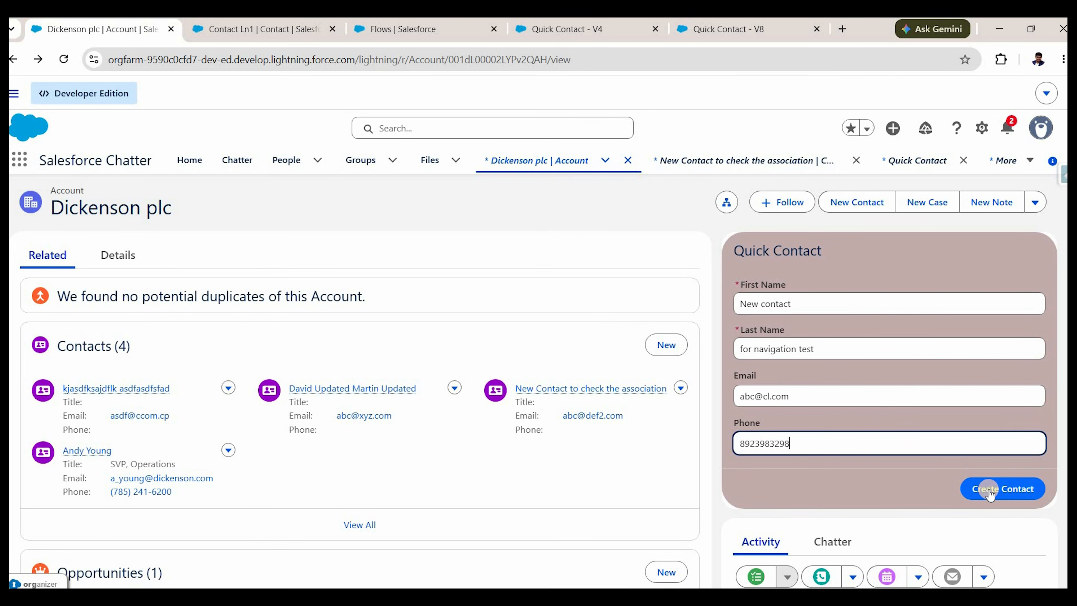
click(989, 488)
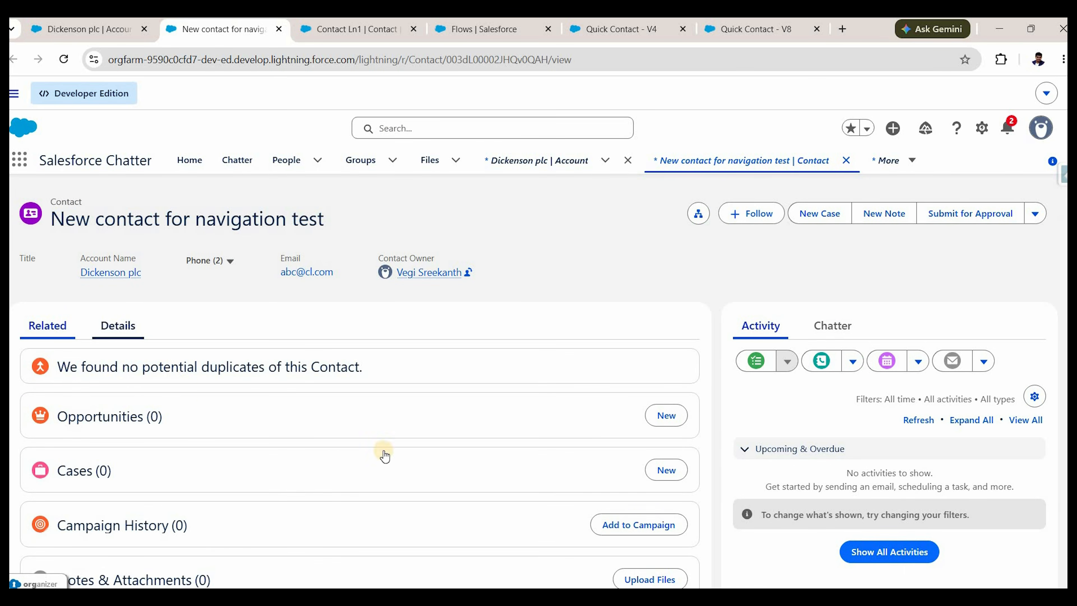
click(112, 35)
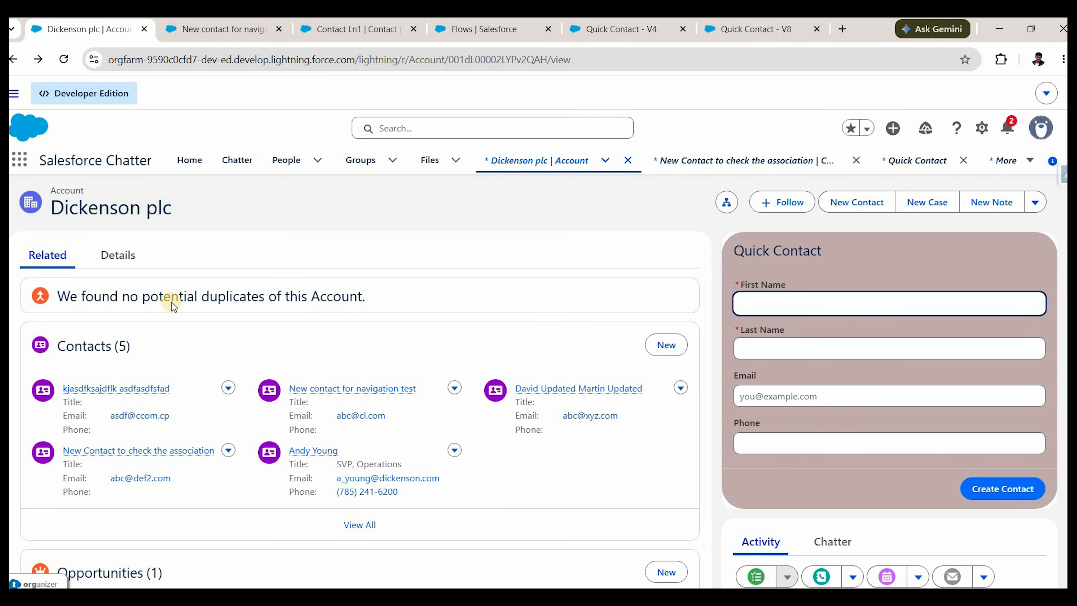
key(ctrl+Tab)
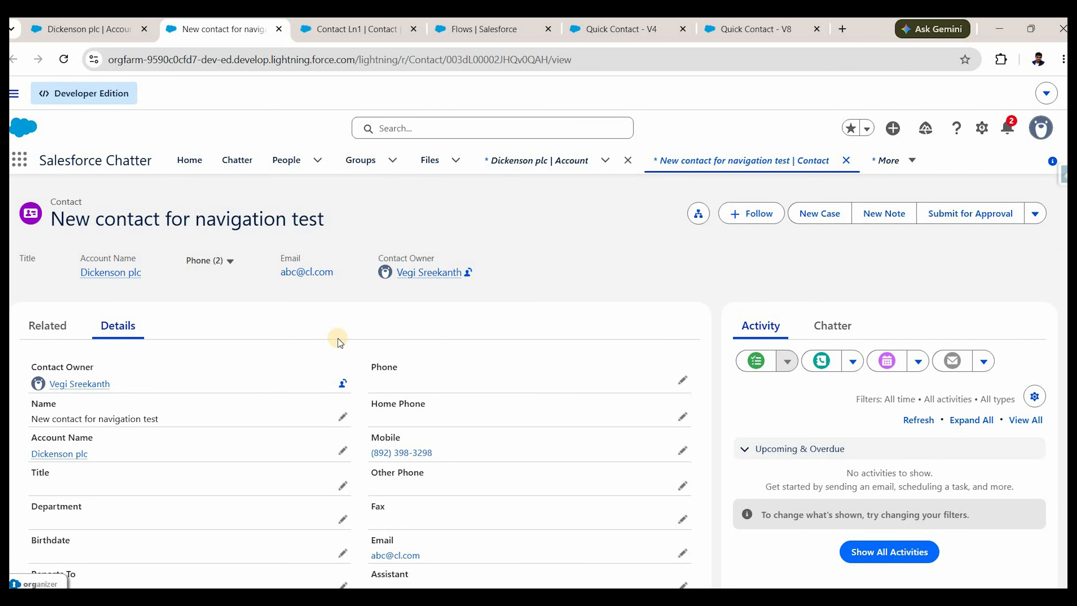
click(114, 35)
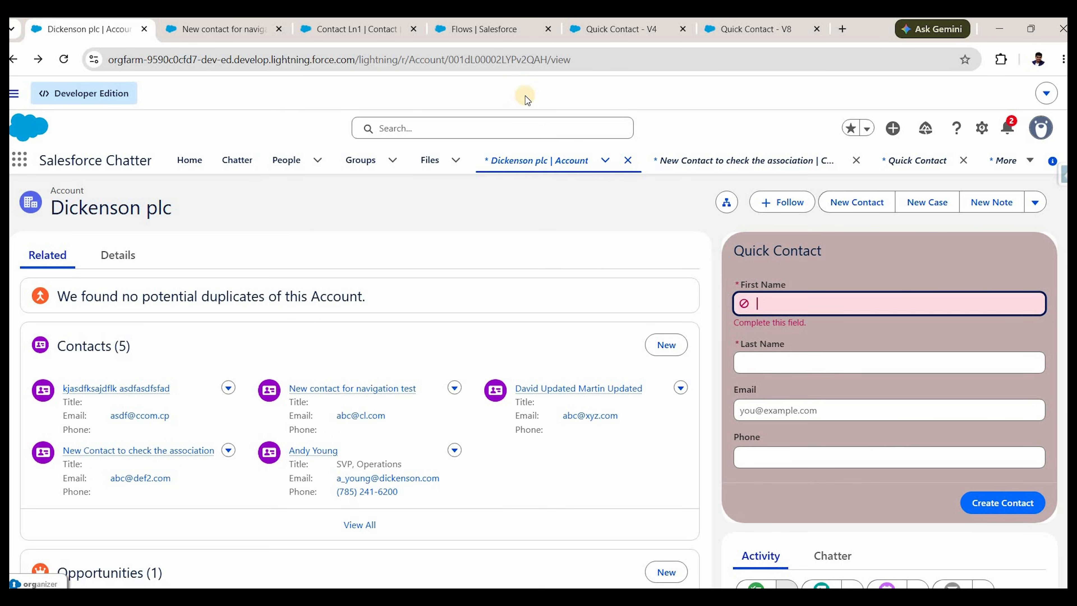
click(731, 30)
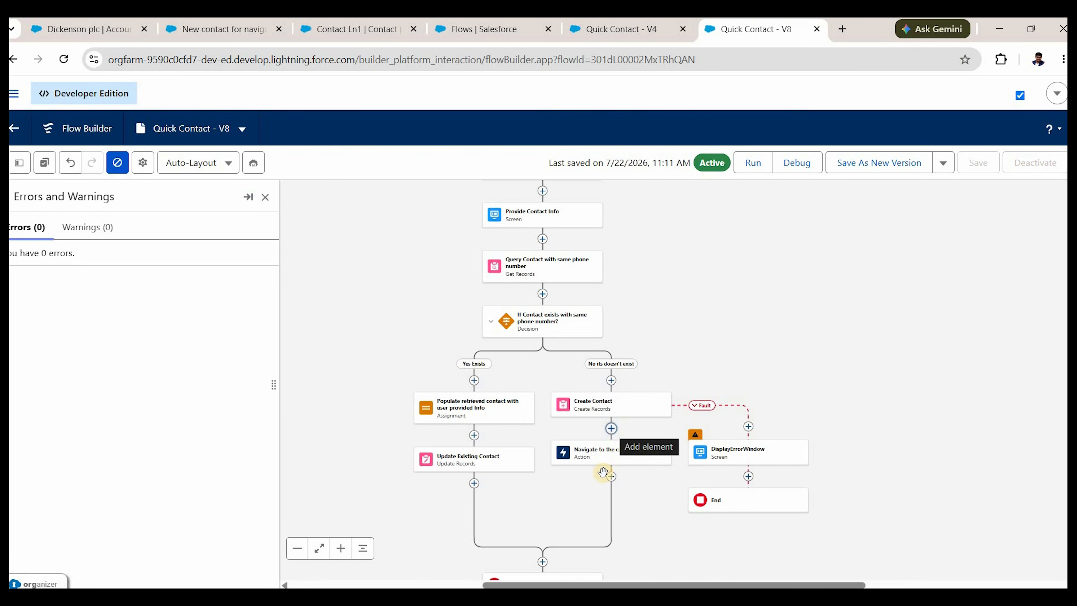
Add a Show Toast Message action after Create Contact.
click(611, 429)
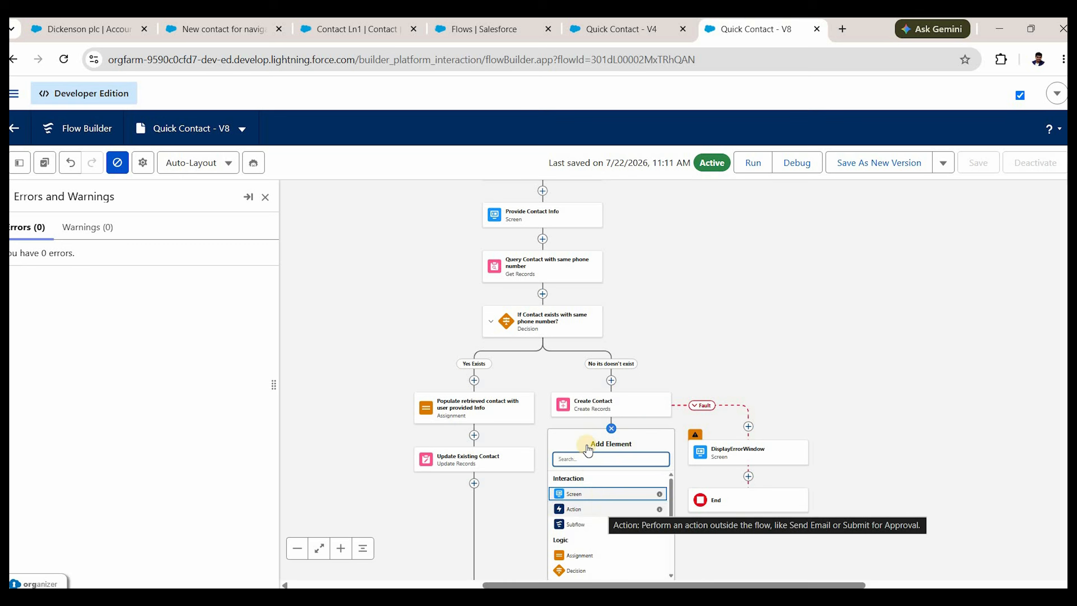
click(594, 509)
click(902, 267)
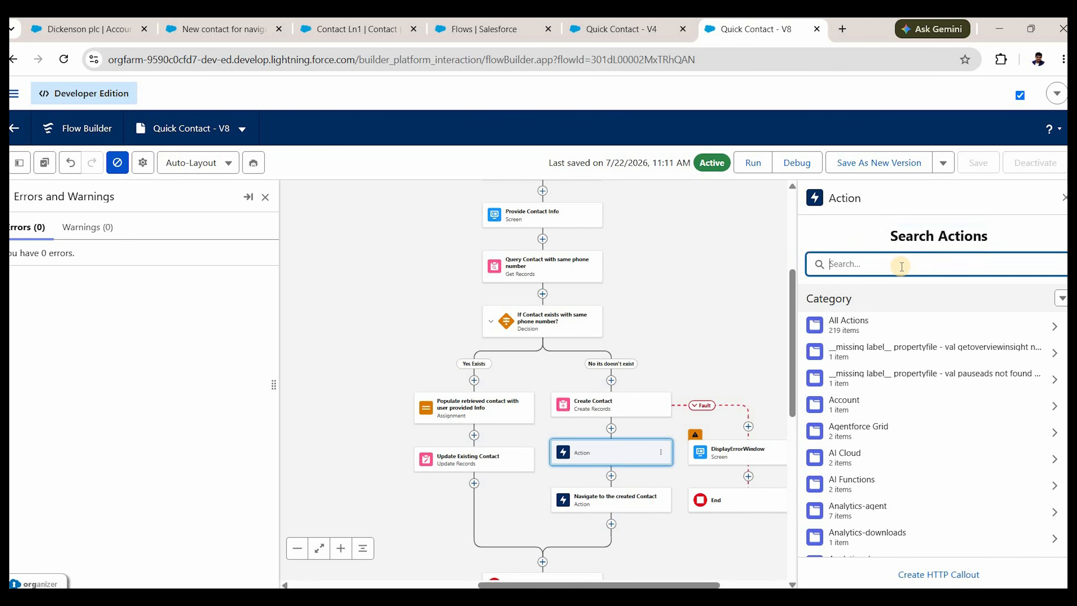
text(show)
click(888, 346)
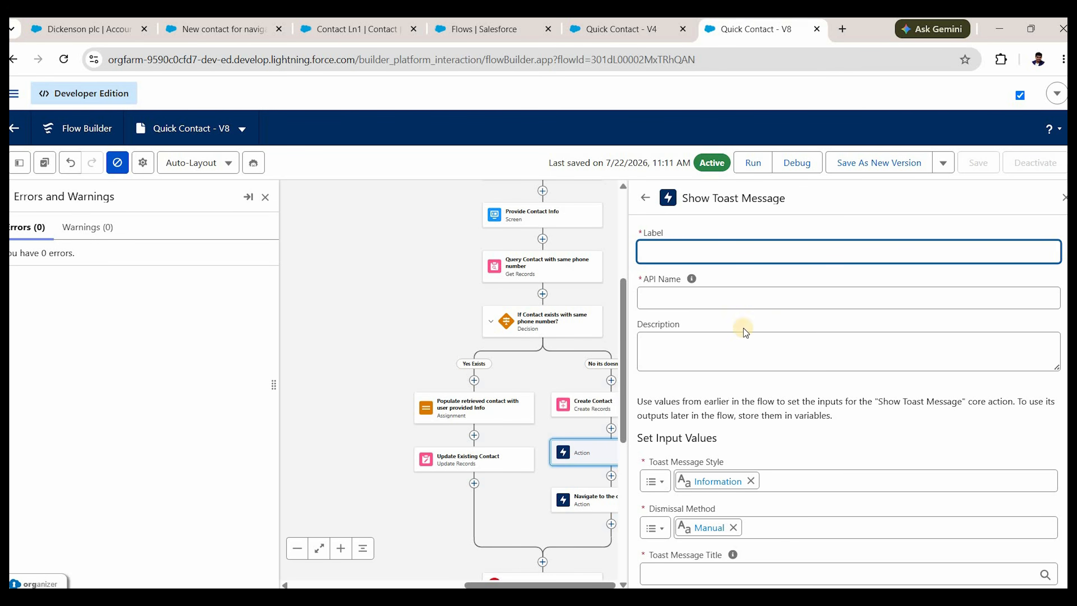
Switch the toast style from Information to Success and enter the title 'Contact created Successfully!!!'.
scroll(726, 426, down, 2)
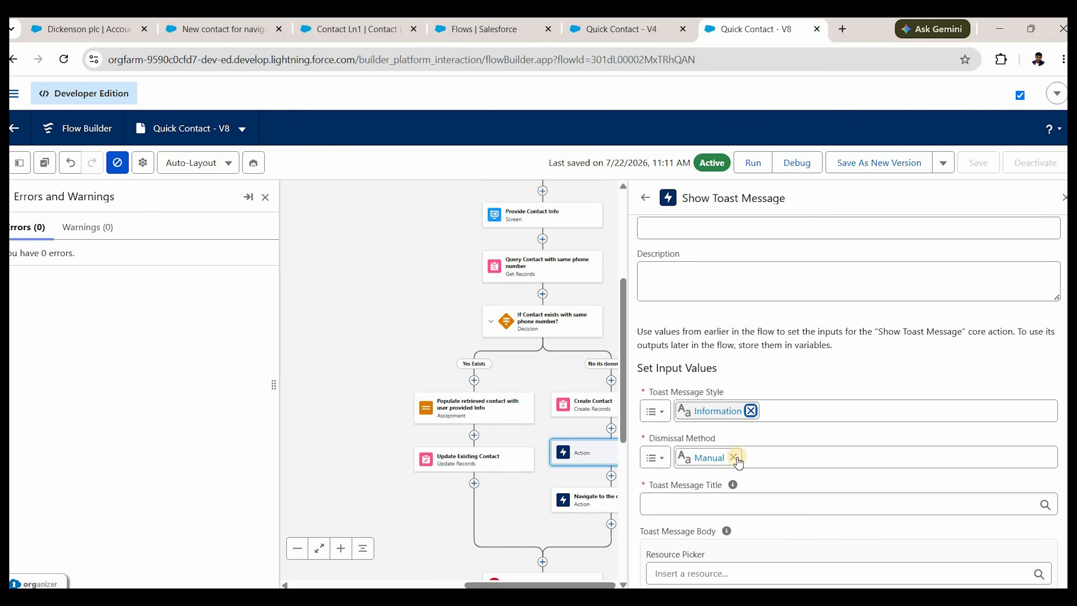
click(751, 410)
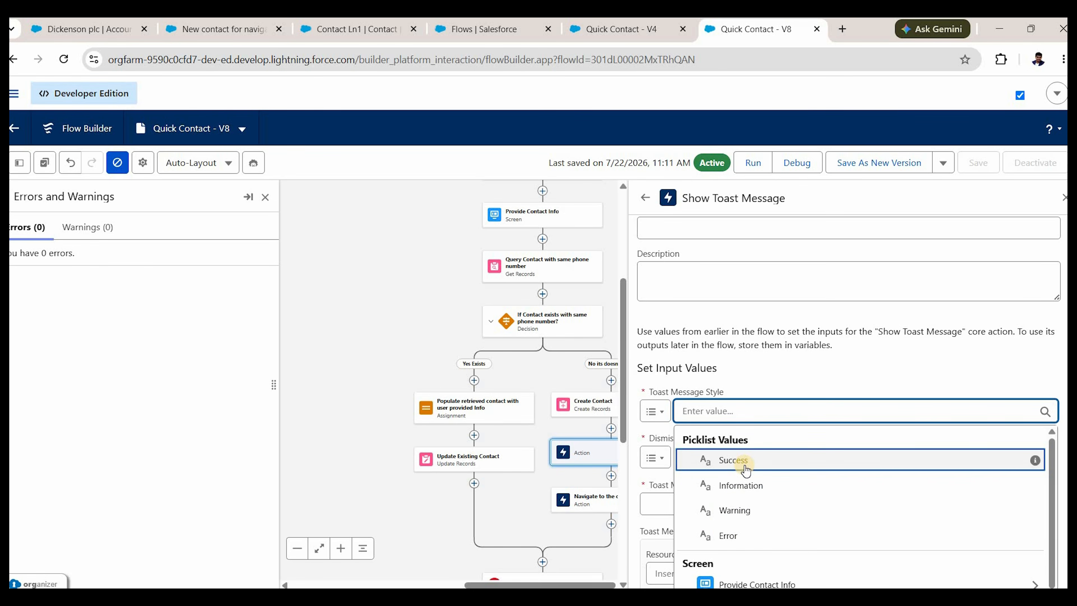
click(745, 467)
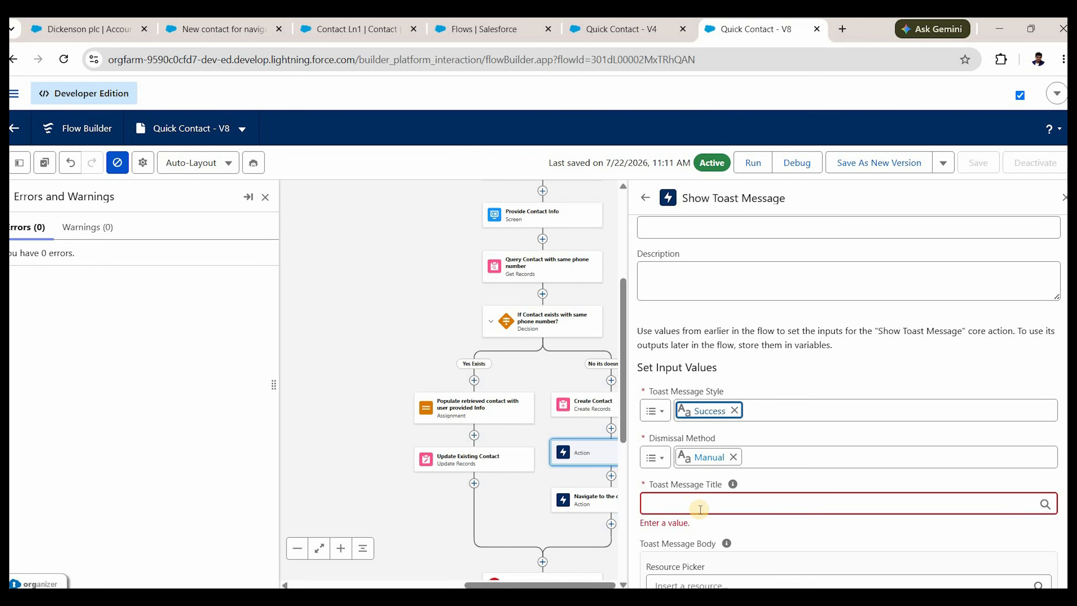
click(790, 493)
scroll(791, 494, down, 2)
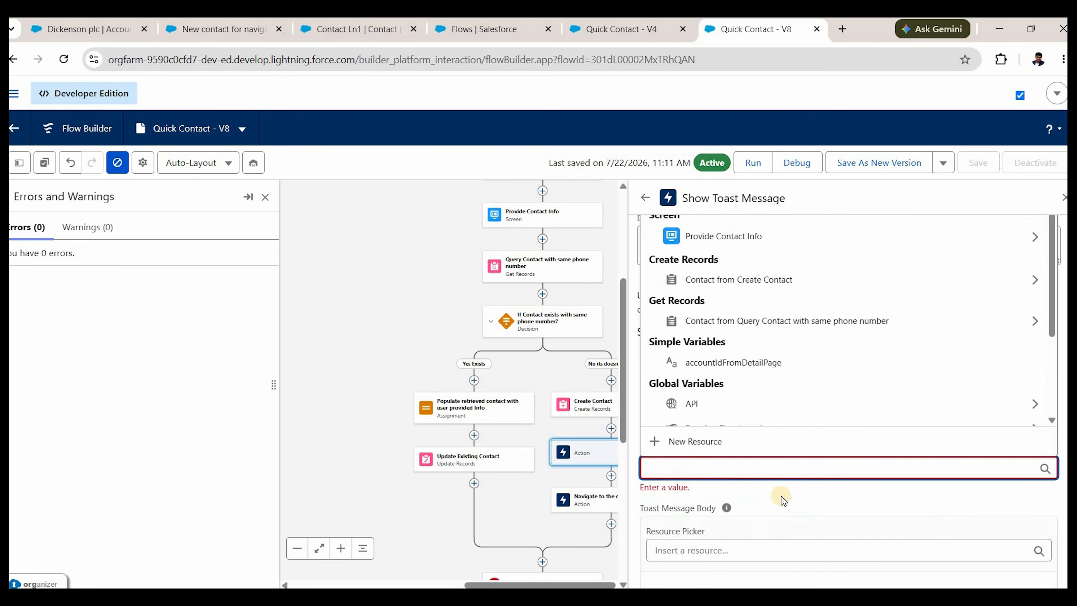
text(Contac)
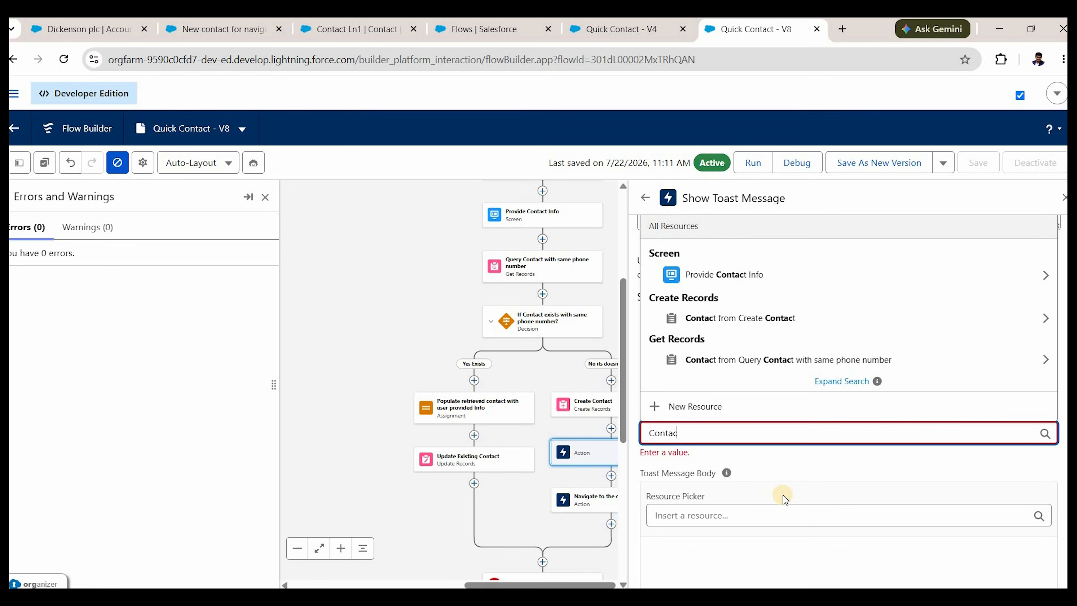
text(t created )
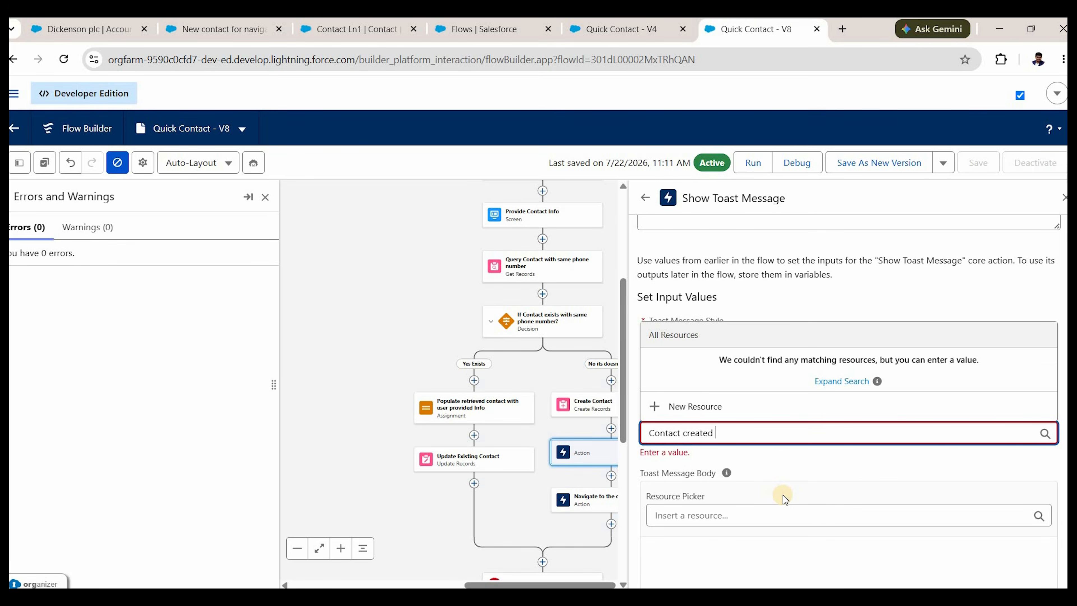
text(Successfully!!!)
scroll(679, 447, up, 4)
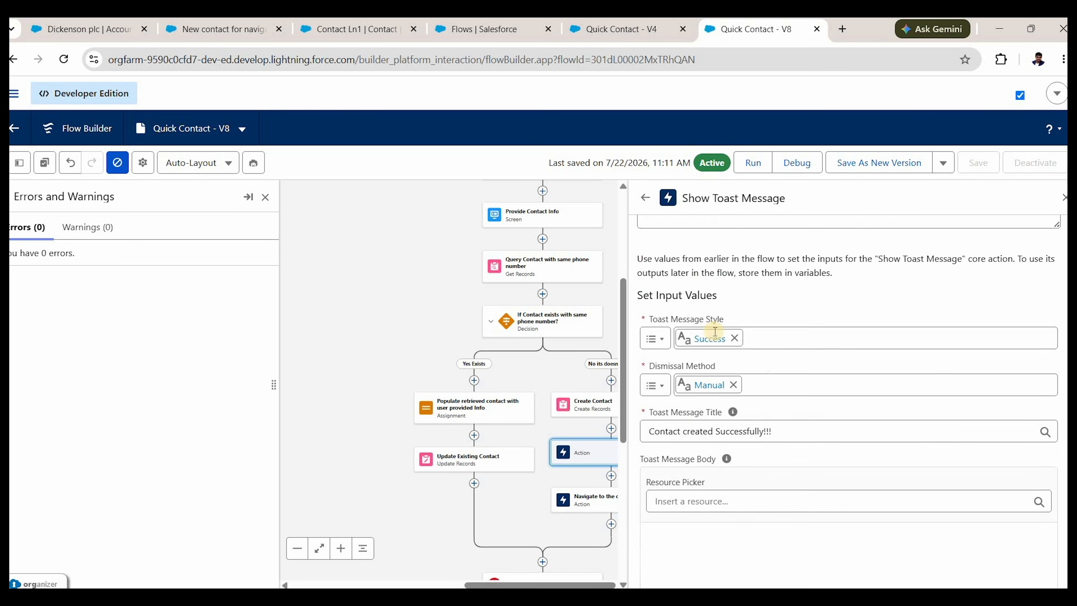
Label the action 'Show Success Toast Message' and save the flow as new version V9.
click(710, 260)
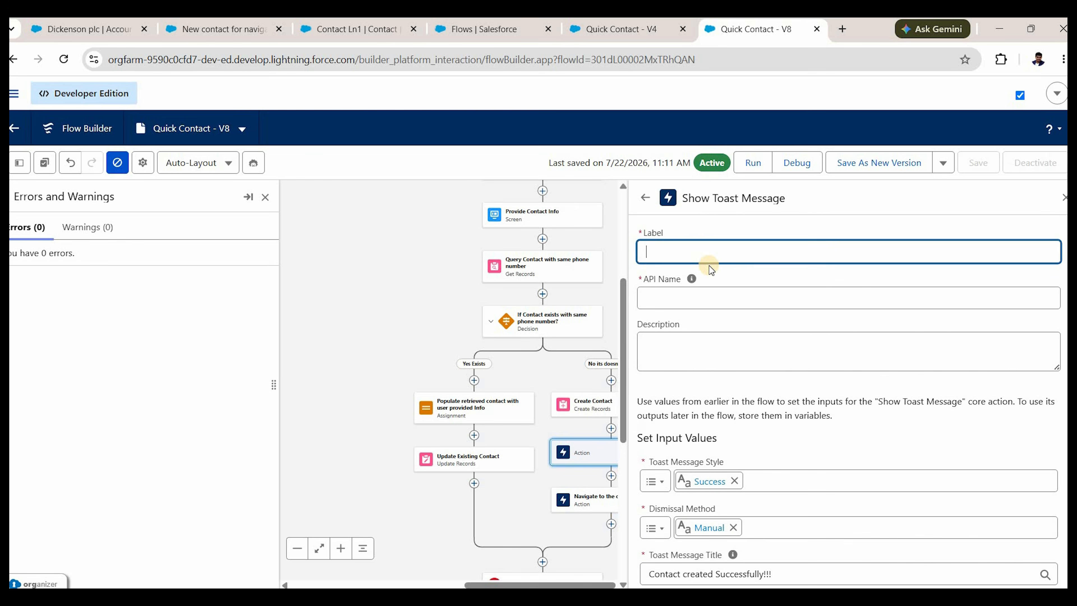
text(Show Success Toast Message)
key(Tab)
key(Tab)
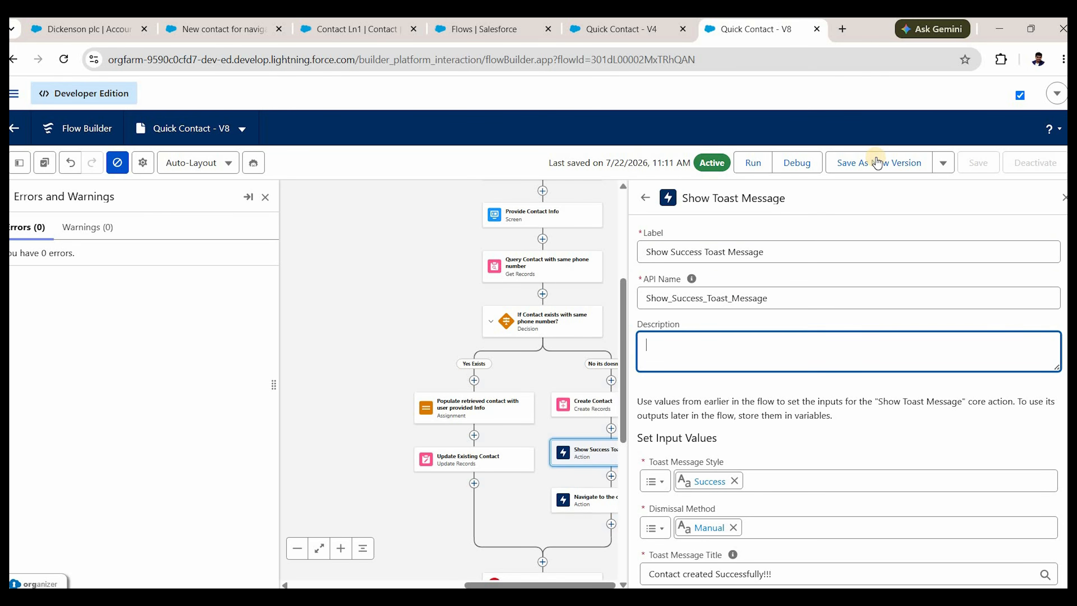
click(877, 161)
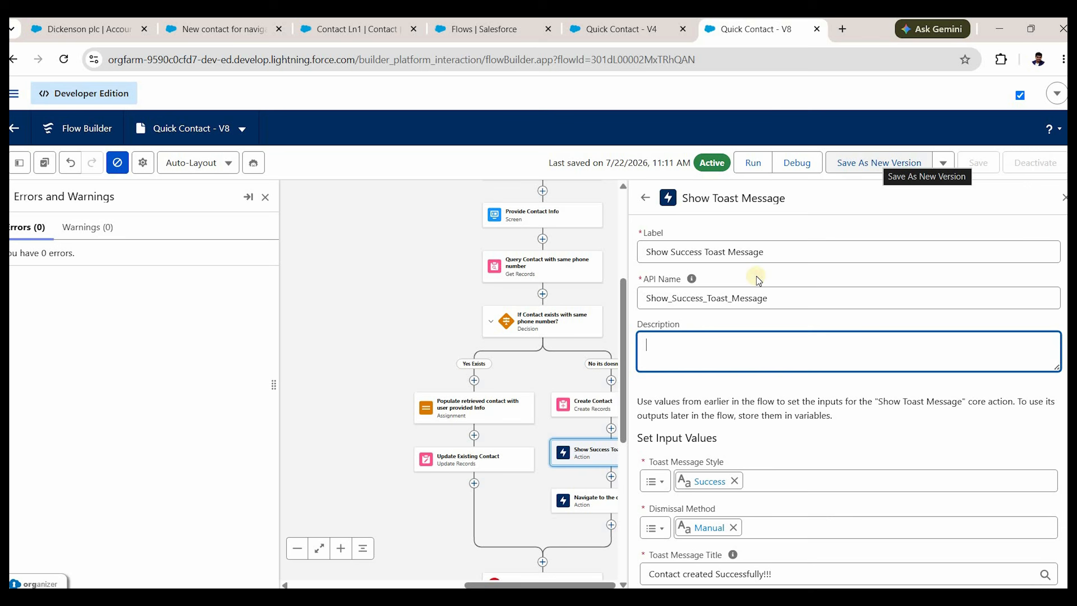
key(Return)
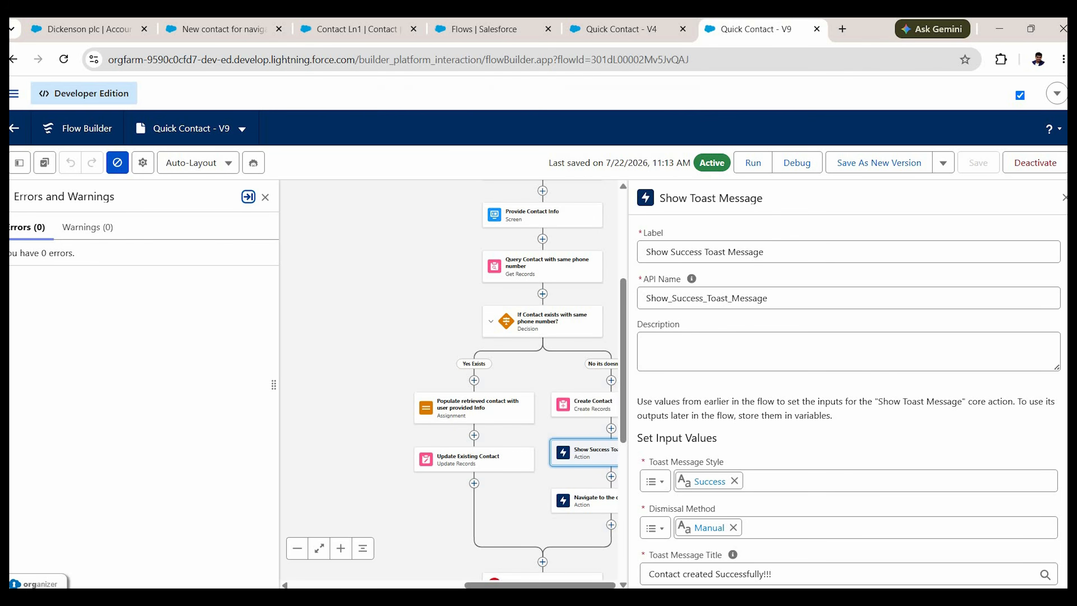
Reload Dickenson plc and submit Quick Contact for 'New contact For toast message test' with test email and phone.
click(80, 31)
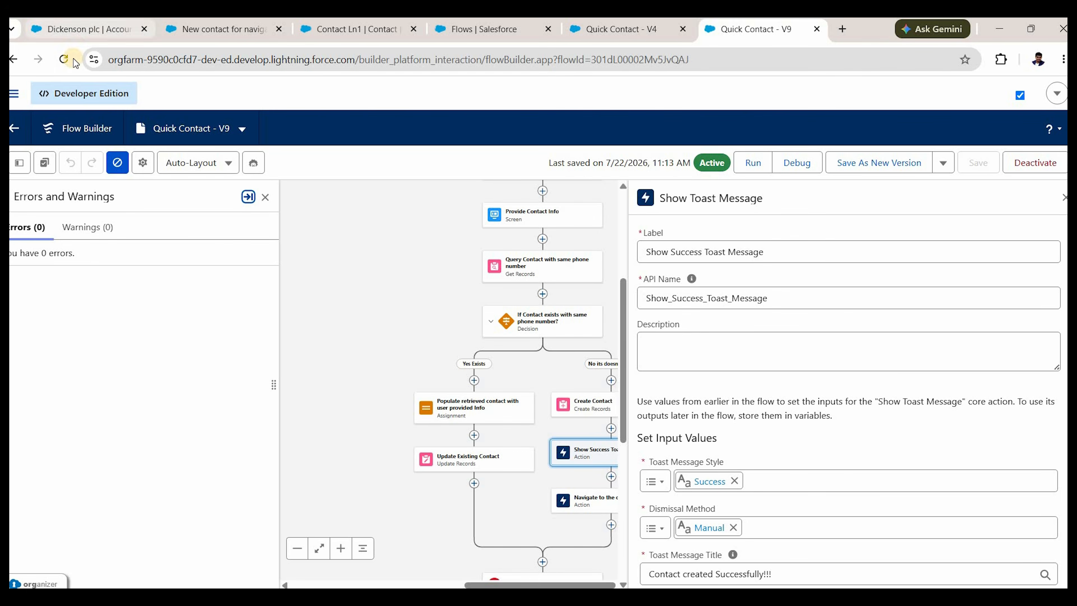
click(73, 60)
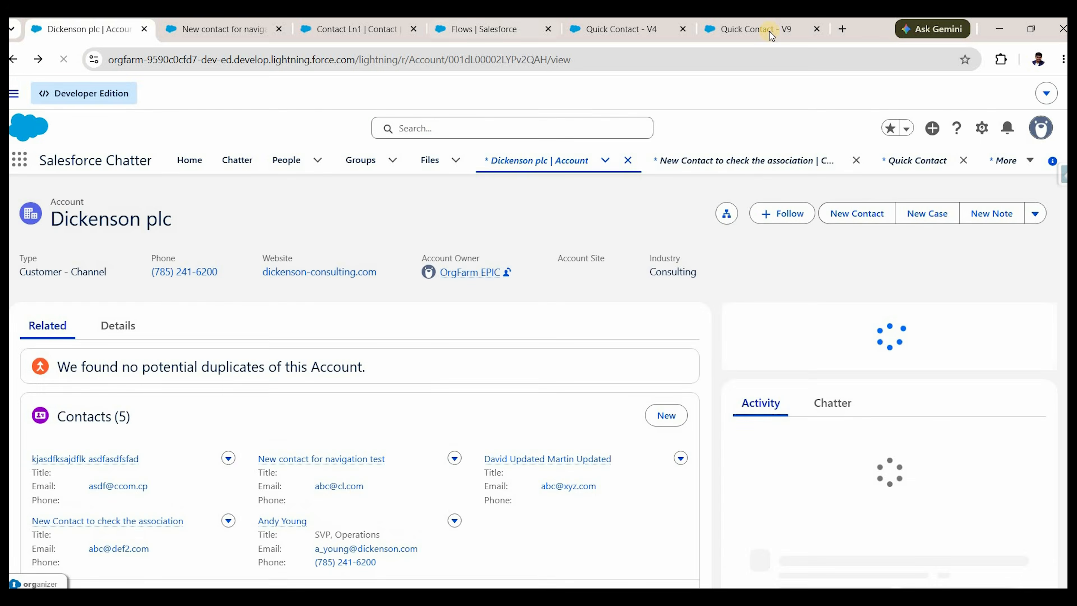
click(779, 371)
text(New)
text( contact)
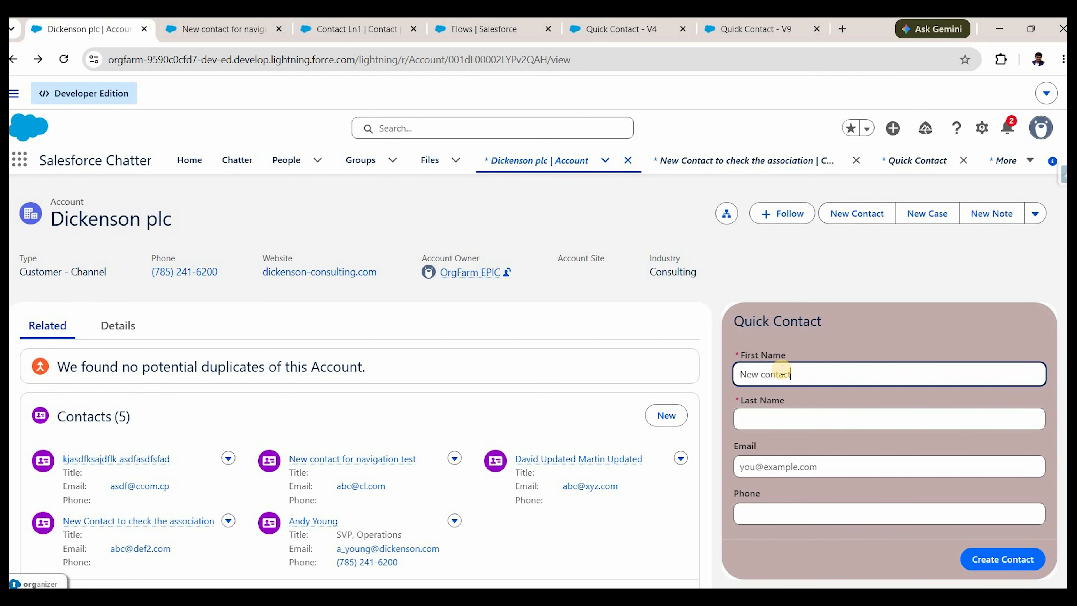
key(Tab)
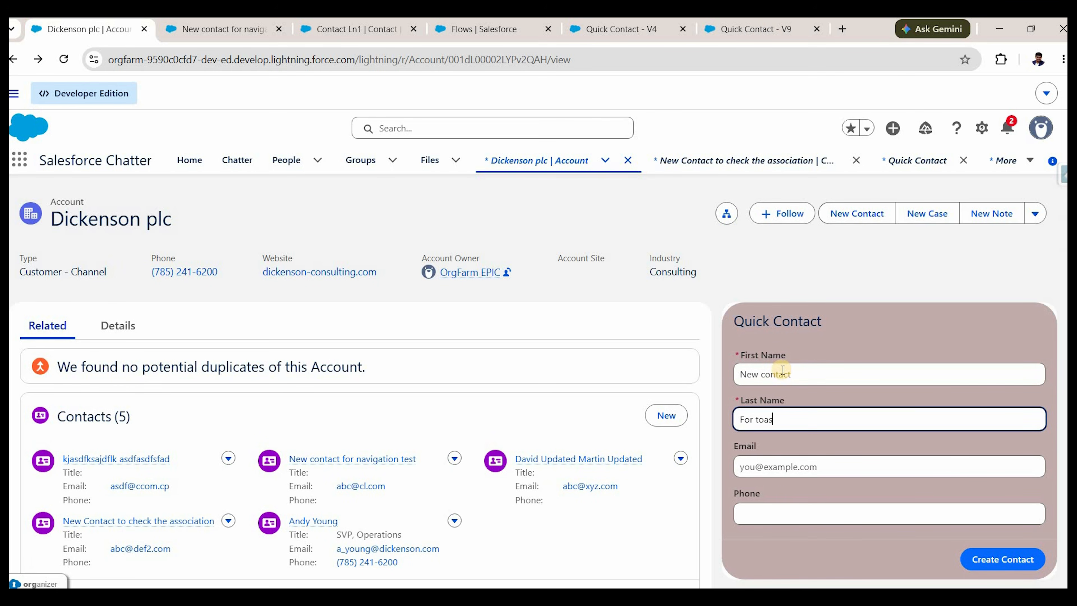
text(For toast message te)
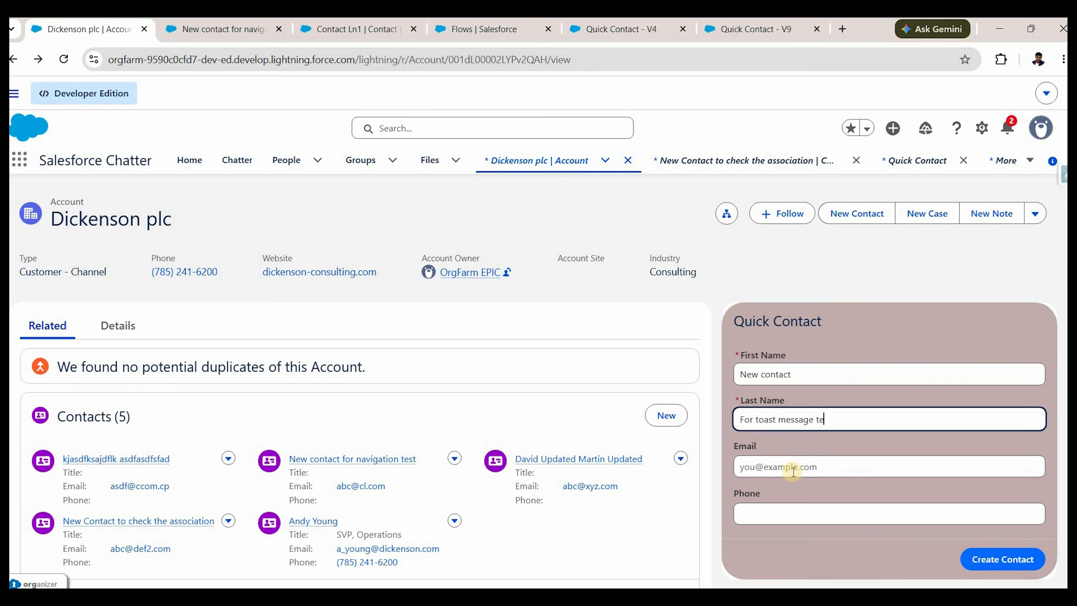
text(st)
click(794, 467)
text(k)
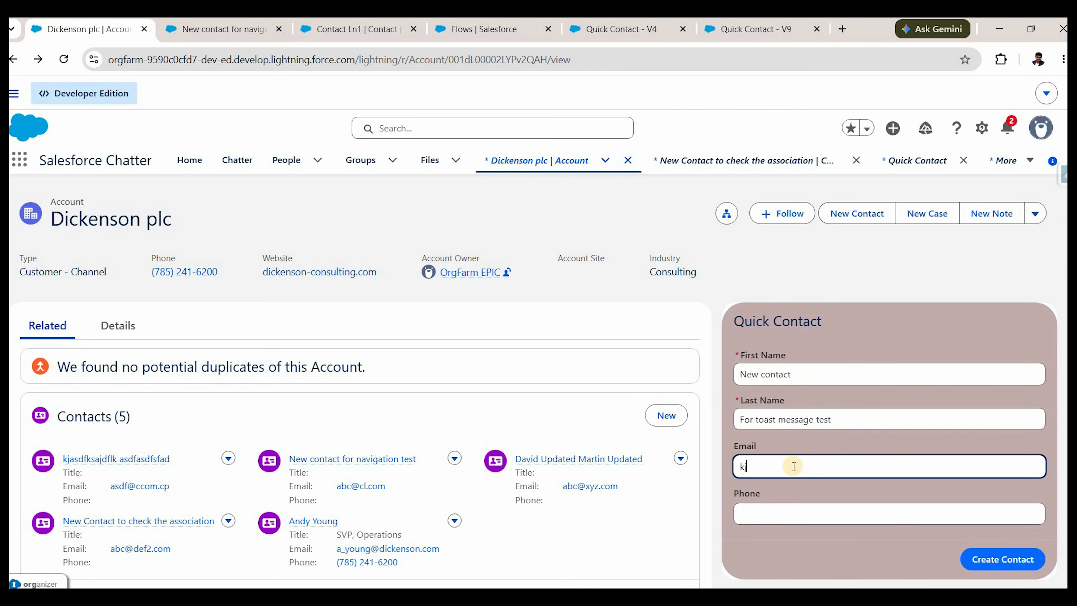
text(js@cl.com)
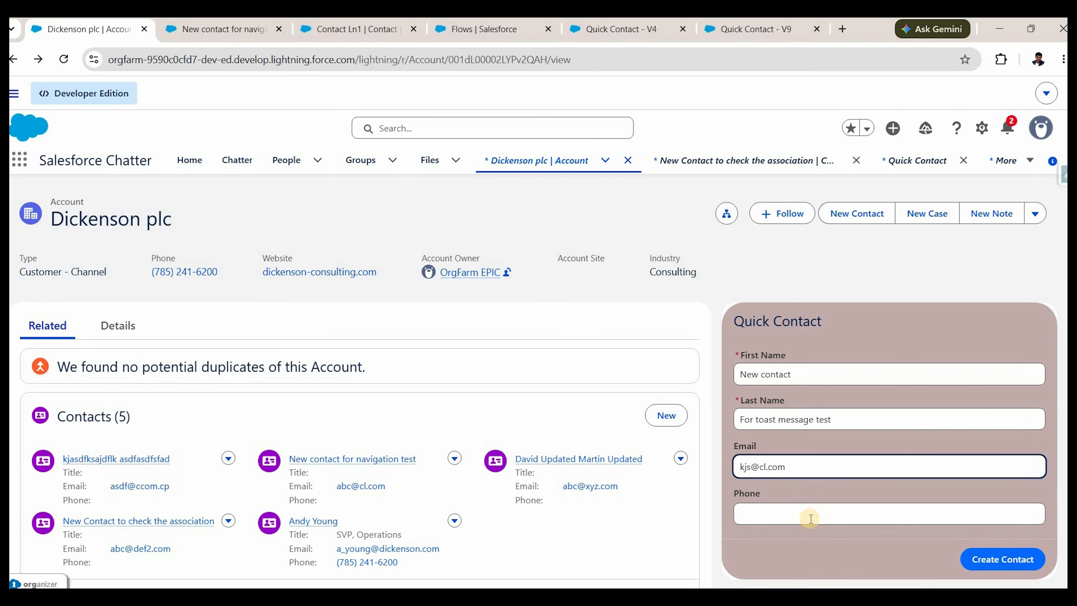
click(811, 519)
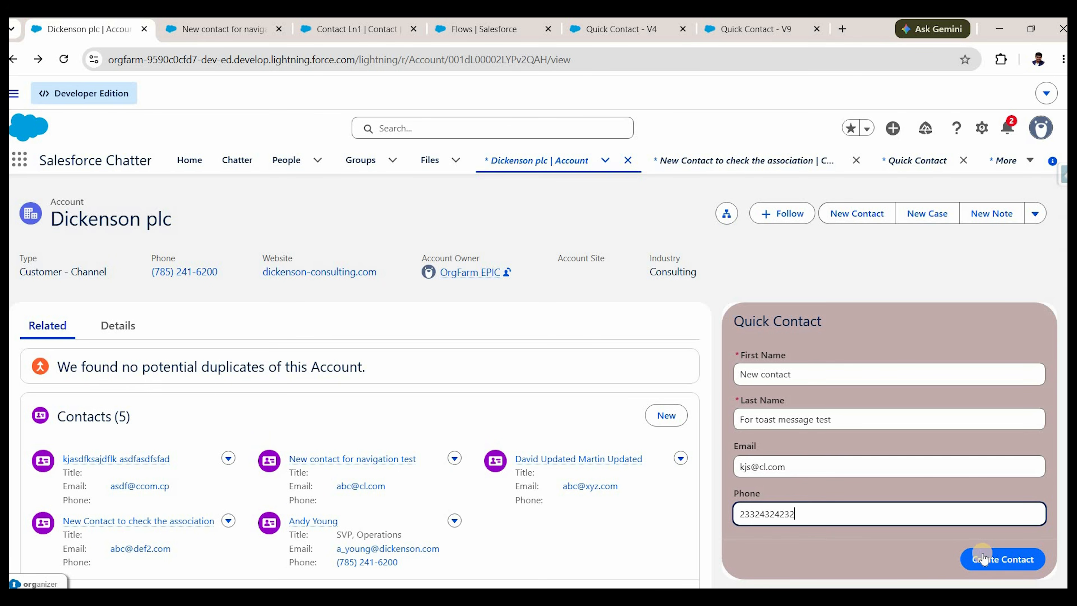
click(983, 558)
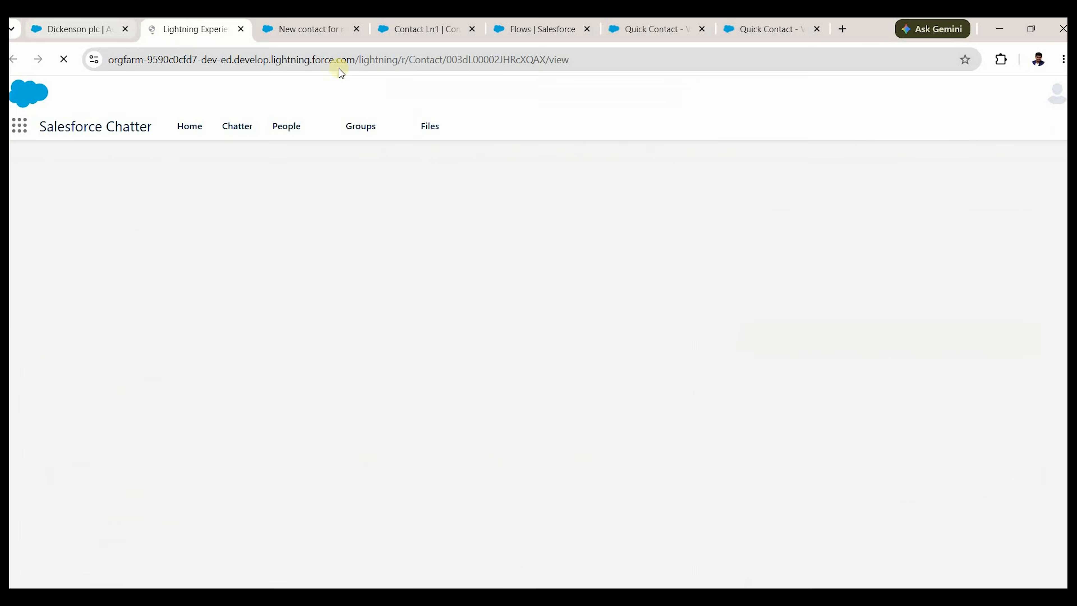
Check the success toast on the account page, then view the new contact's record tab.
click(75, 29)
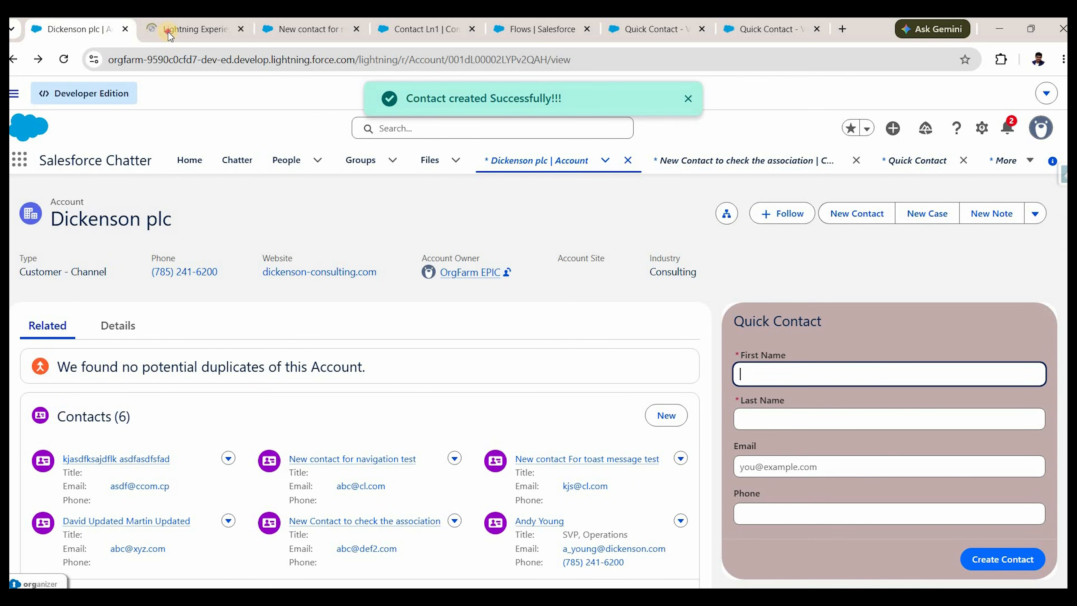
click(186, 30)
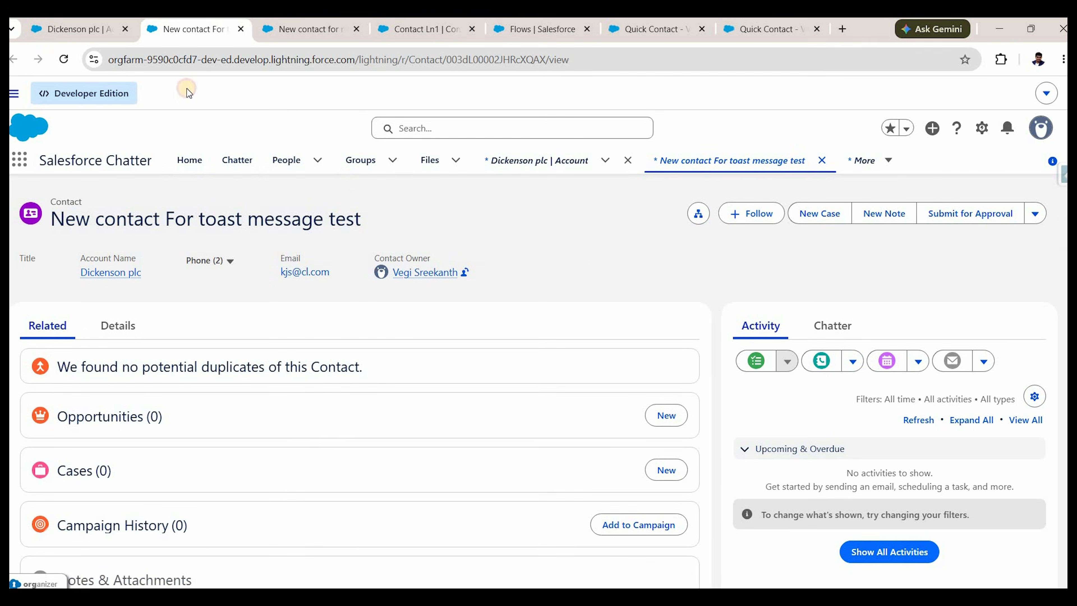
key(ctrl+shift+Tab)
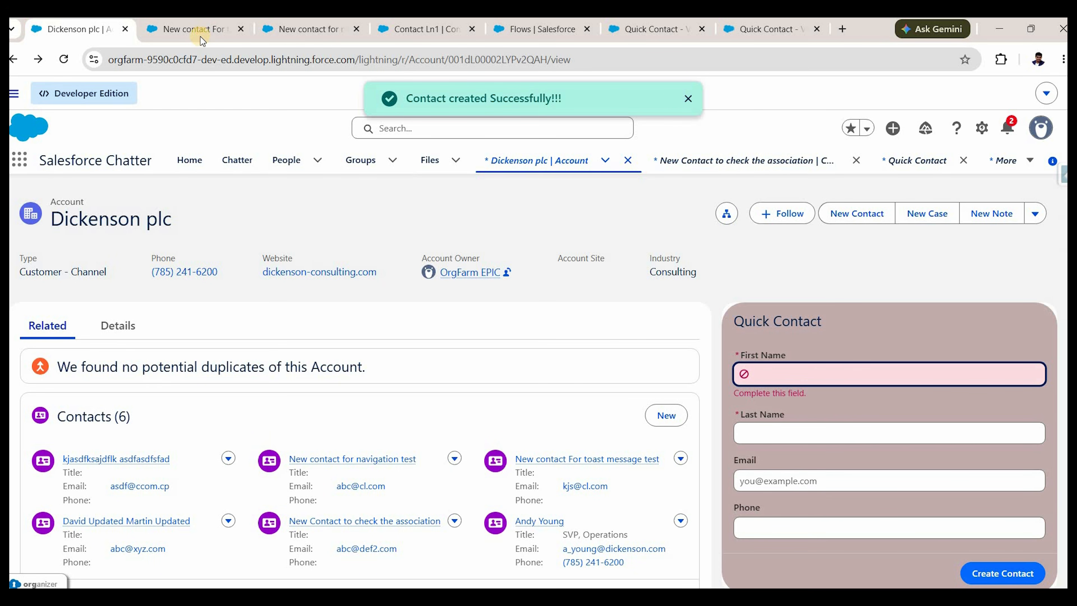
key(ctrl+Tab)
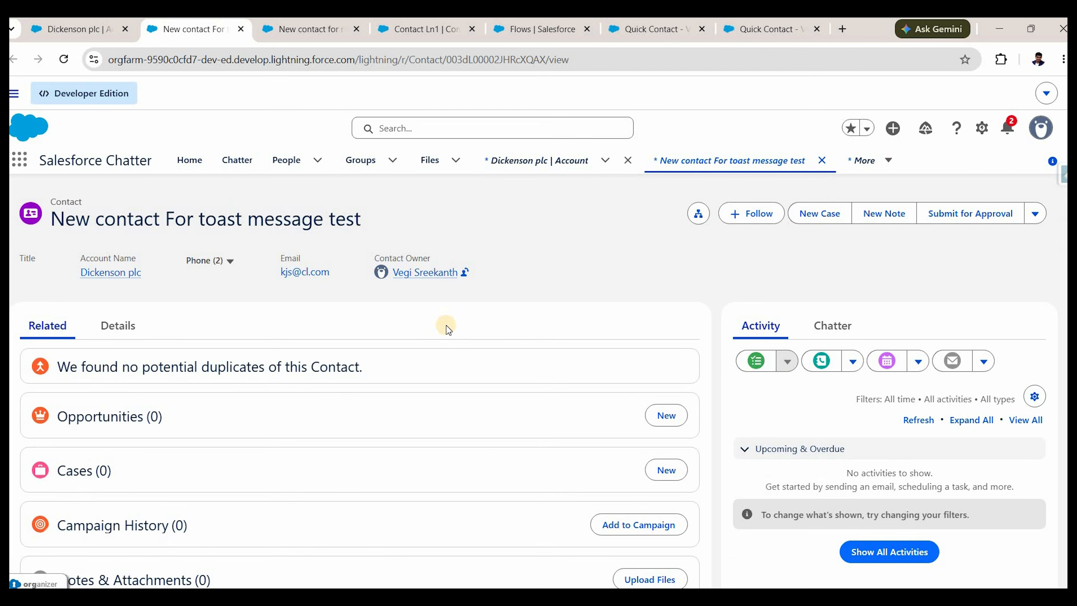
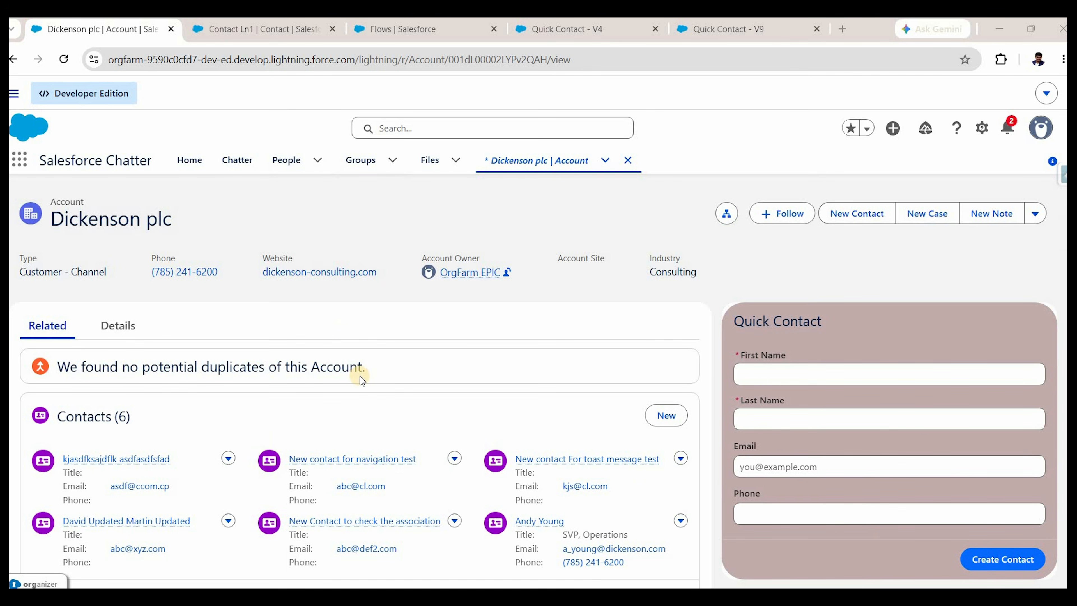
Browse the Dickenson plc Details fields, then return to Related and scroll through the Opportunities list.
click(105, 336)
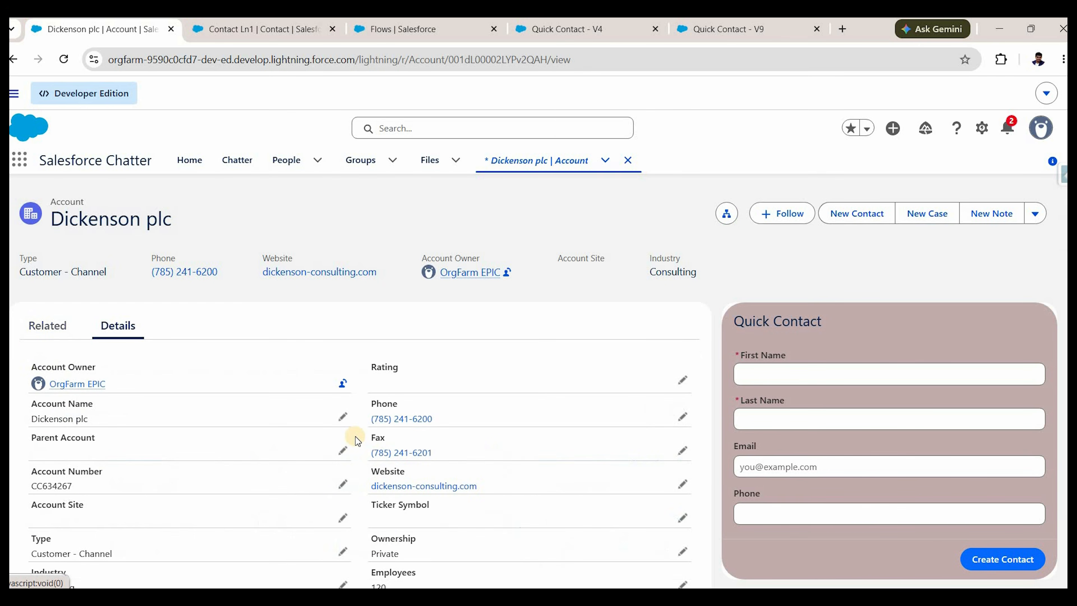
scroll(353, 444, down, 2)
scroll(353, 444, down, 7)
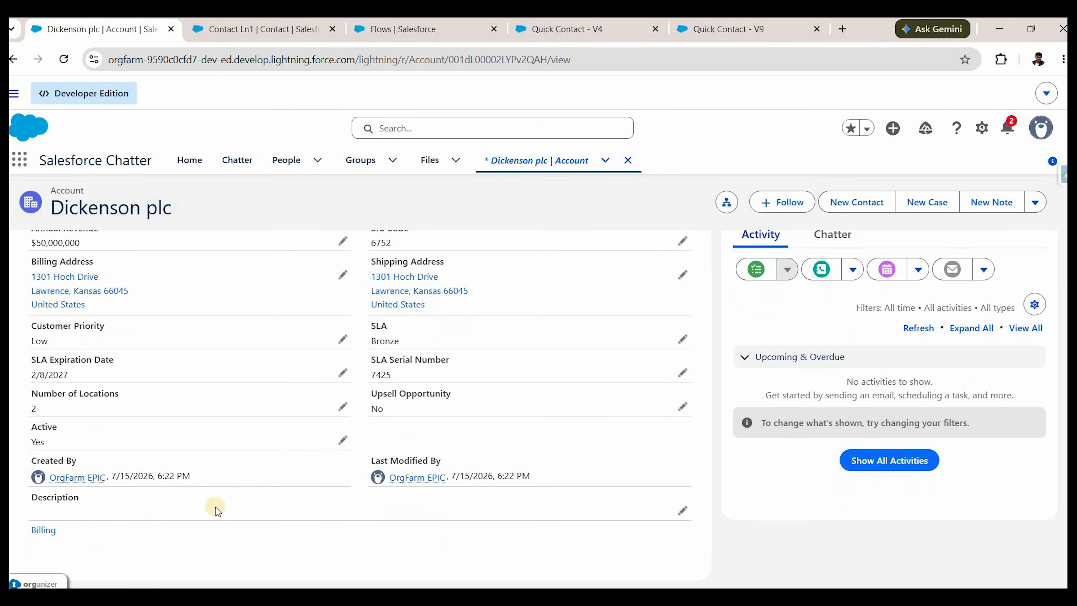
scroll(362, 453, up, 3)
scroll(38, 429, down, 3)
scroll(46, 335, up, 5)
scroll(46, 333, up, 2)
click(49, 332)
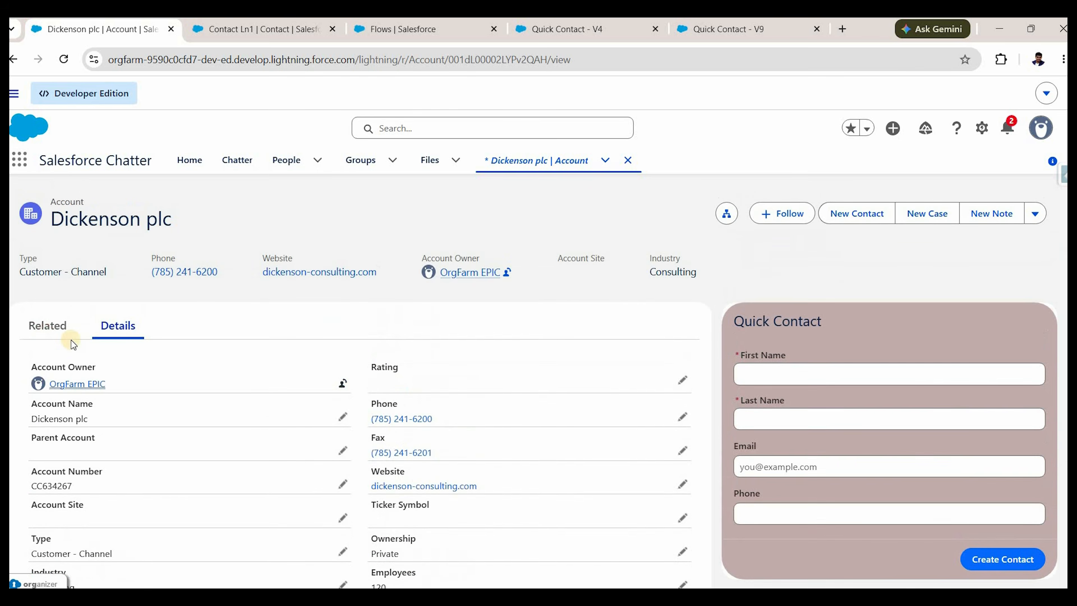
scroll(113, 444, down, 6)
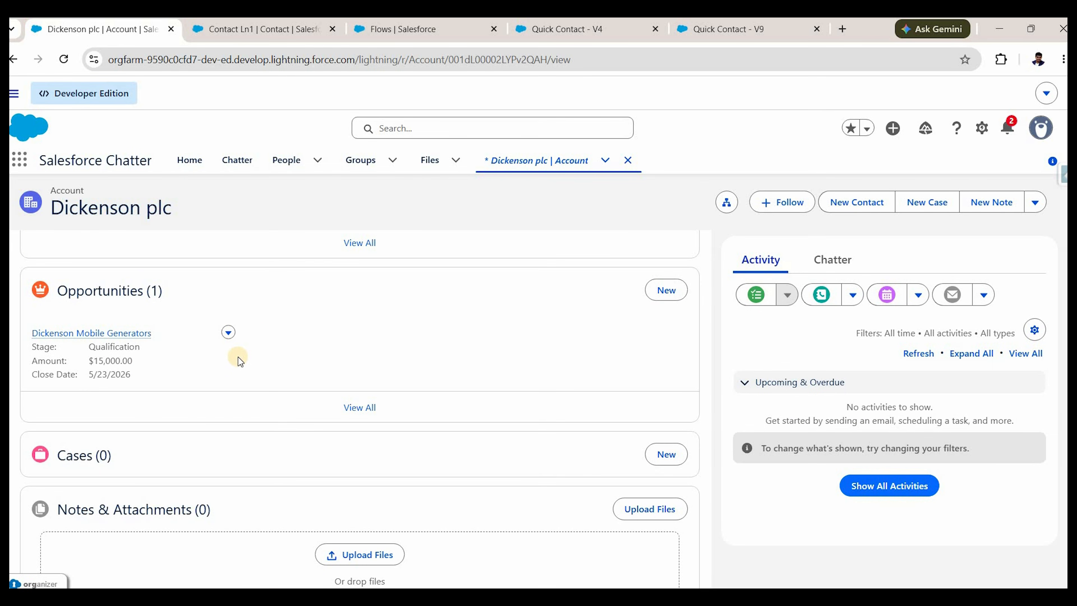
scroll(239, 357, up, 8)
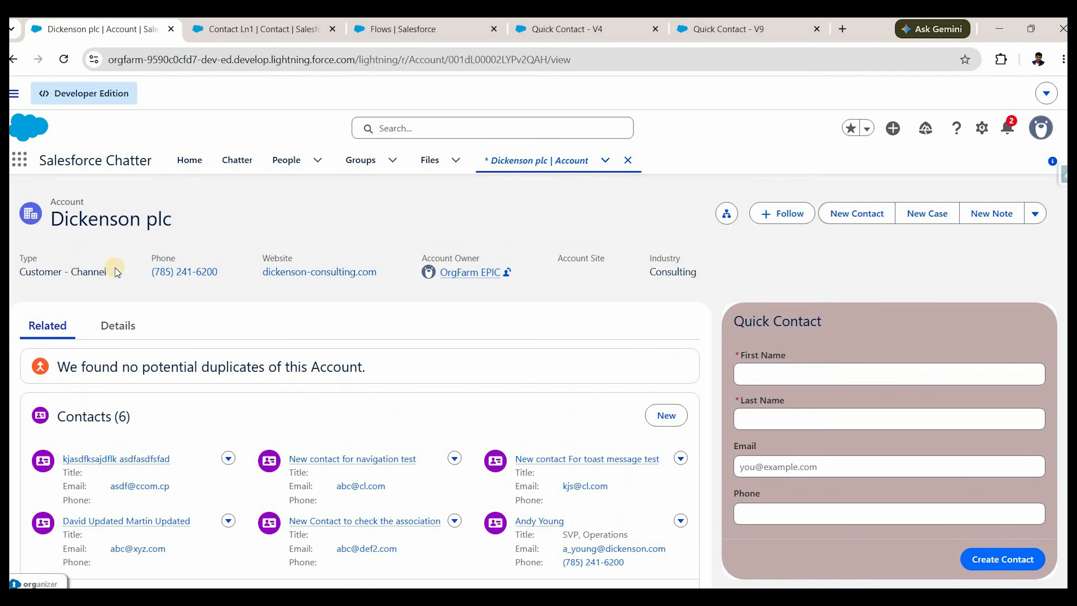
From the Setup Flows list, create a new Autolaunched Flow (No Trigger).
click(403, 41)
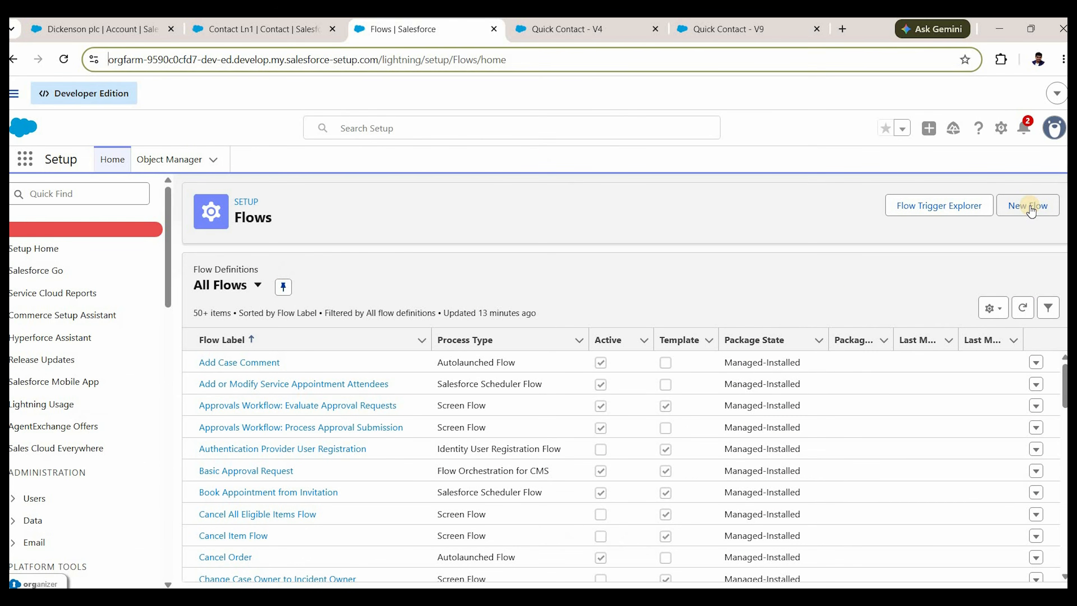
click(1030, 208)
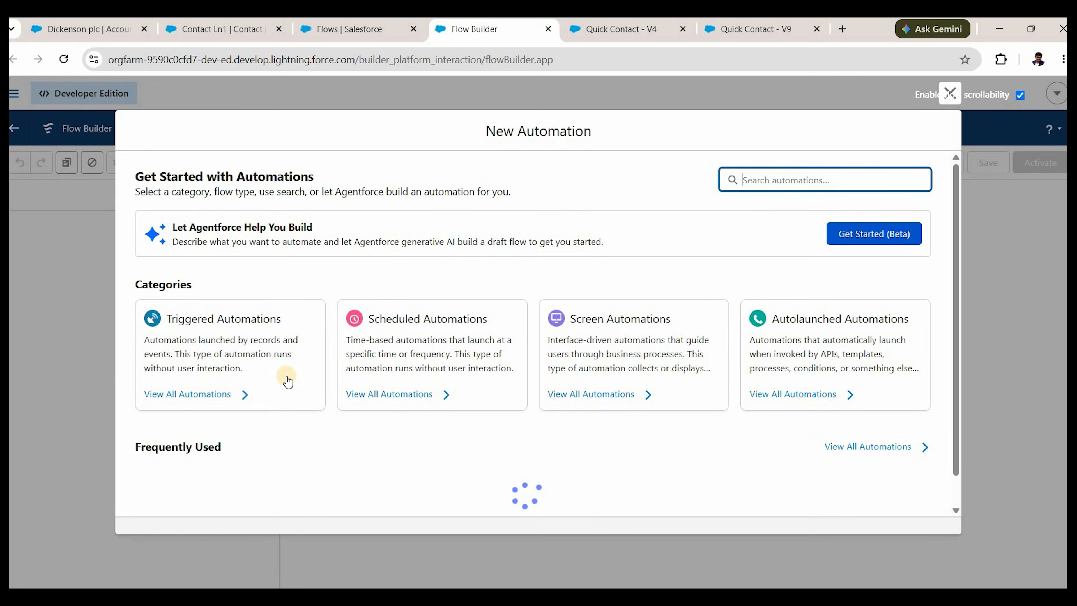
scroll(287, 381, down, 2)
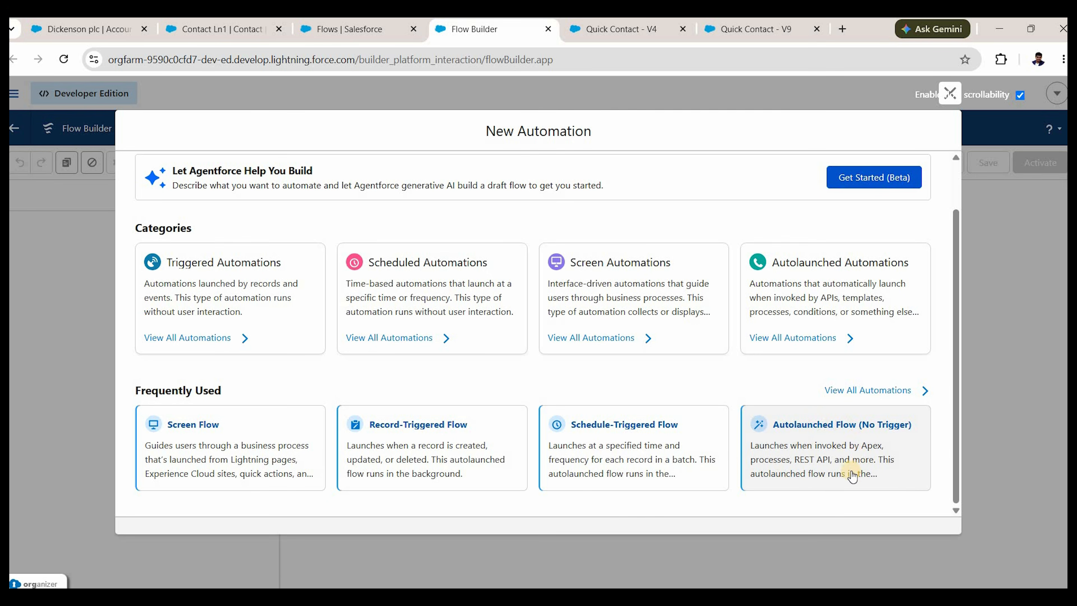
click(812, 440)
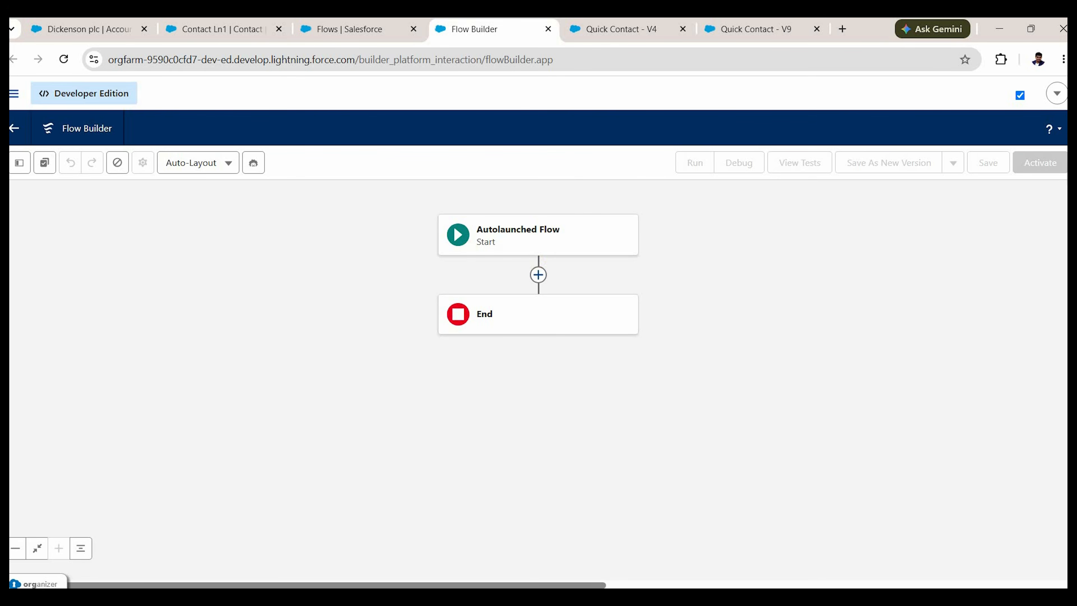
Add a new variable resource named recordId, data type Text, available for input.
click(20, 163)
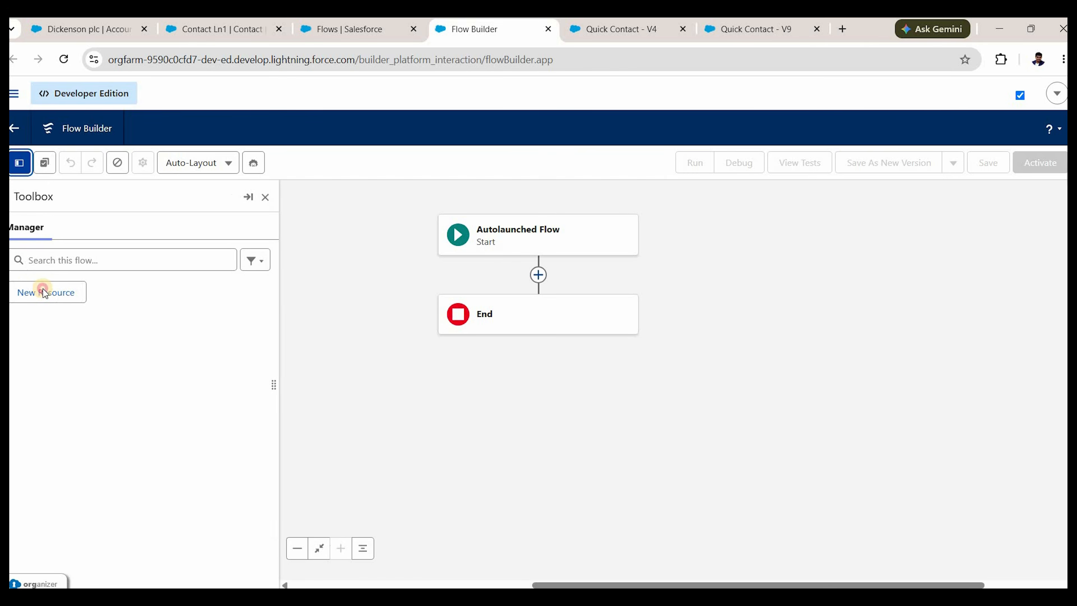
click(45, 293)
click(353, 275)
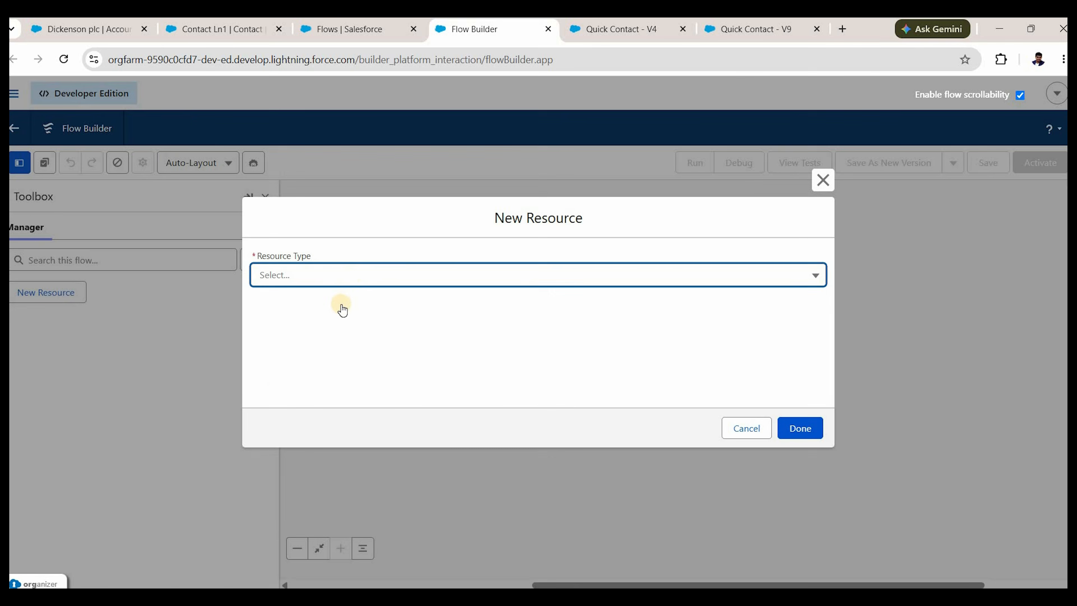
click(325, 296)
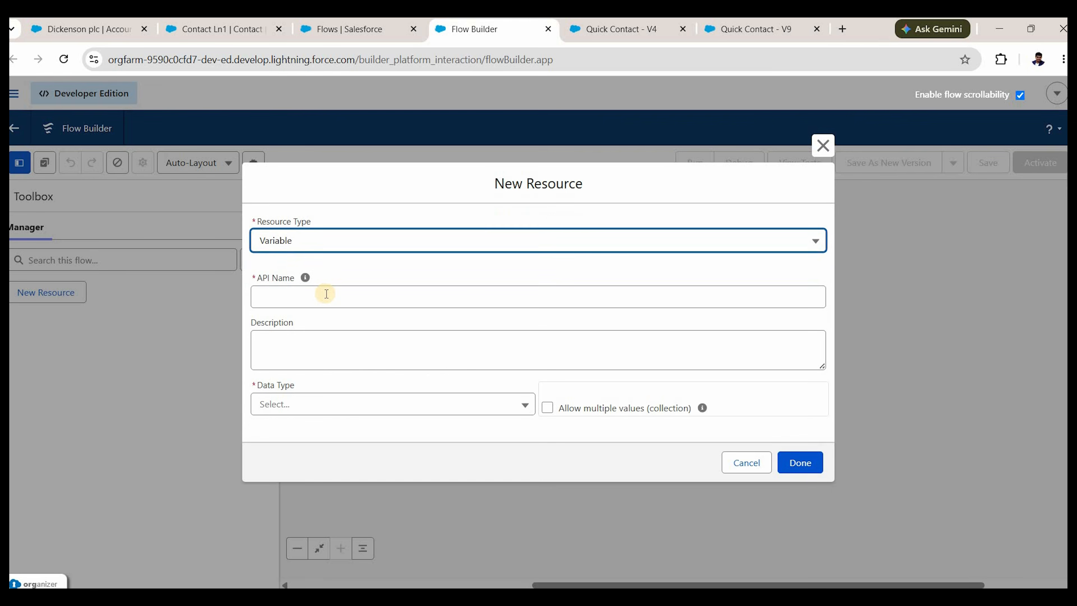
click(326, 294)
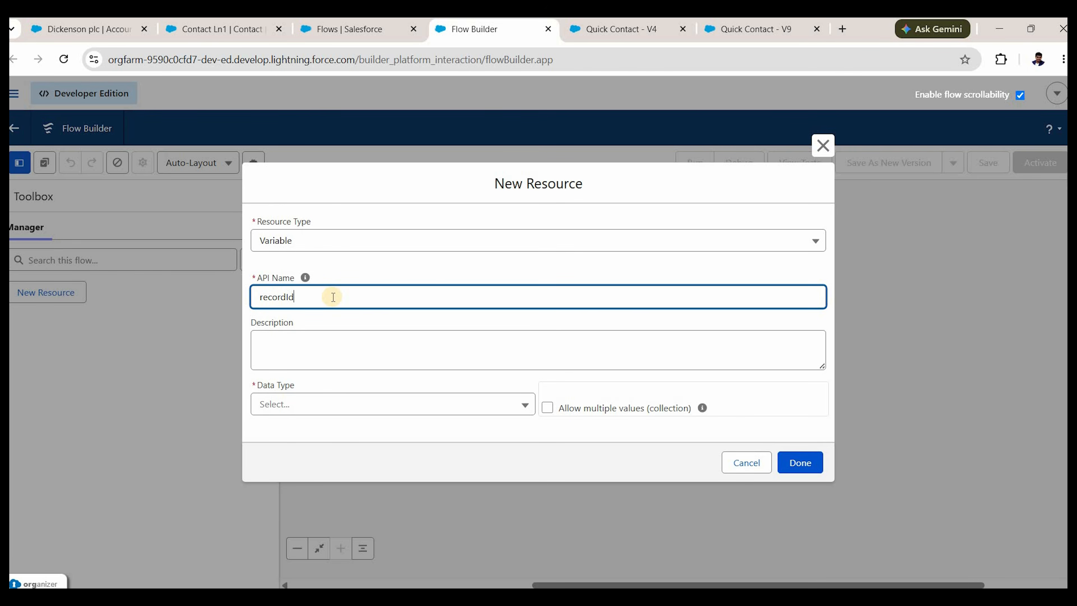
click(344, 403)
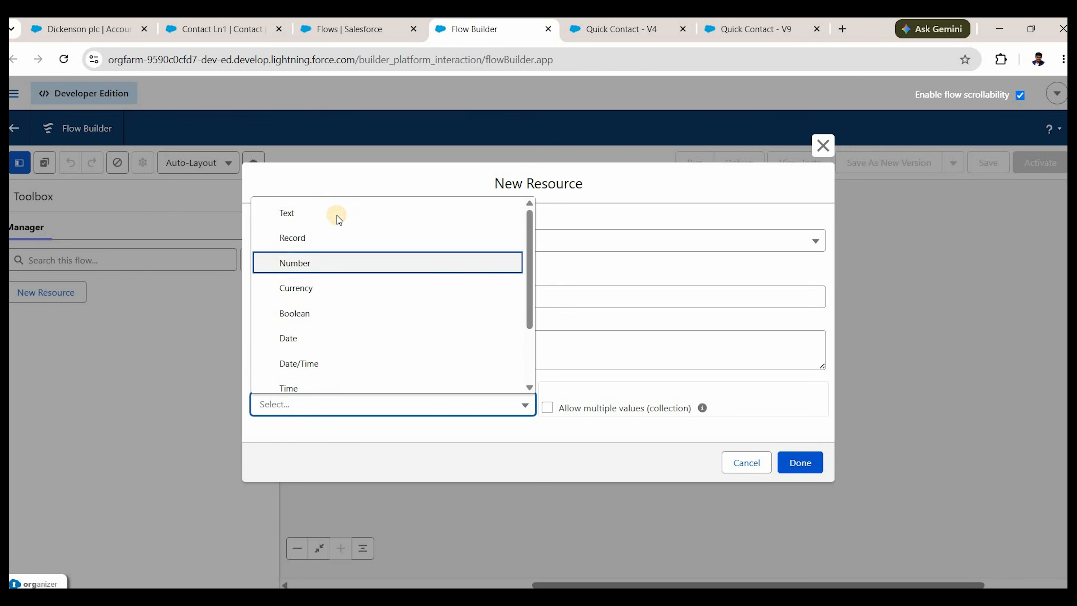
click(339, 216)
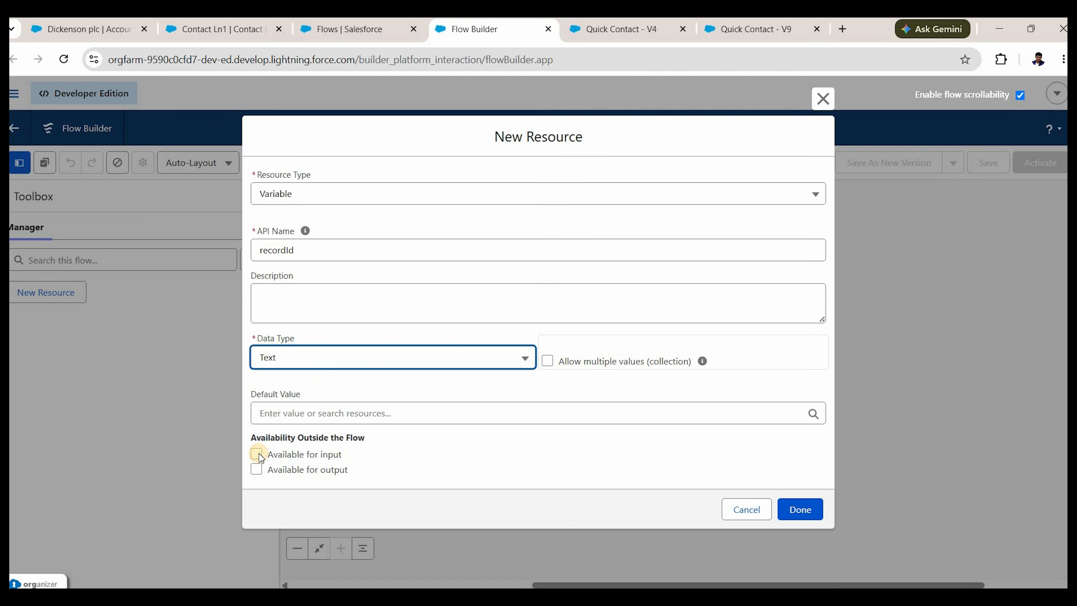
click(257, 454)
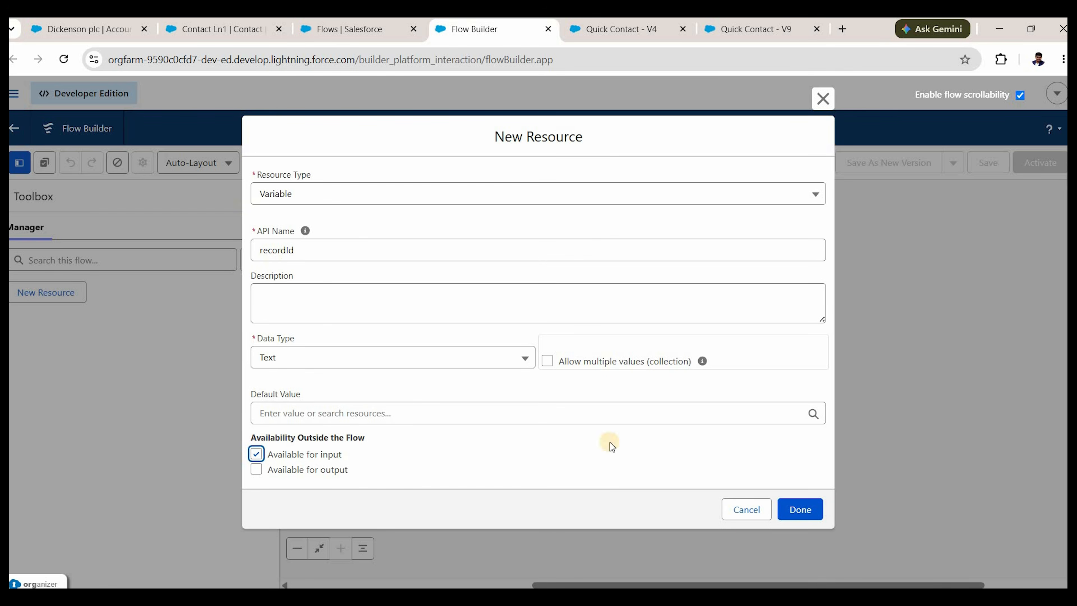
click(802, 510)
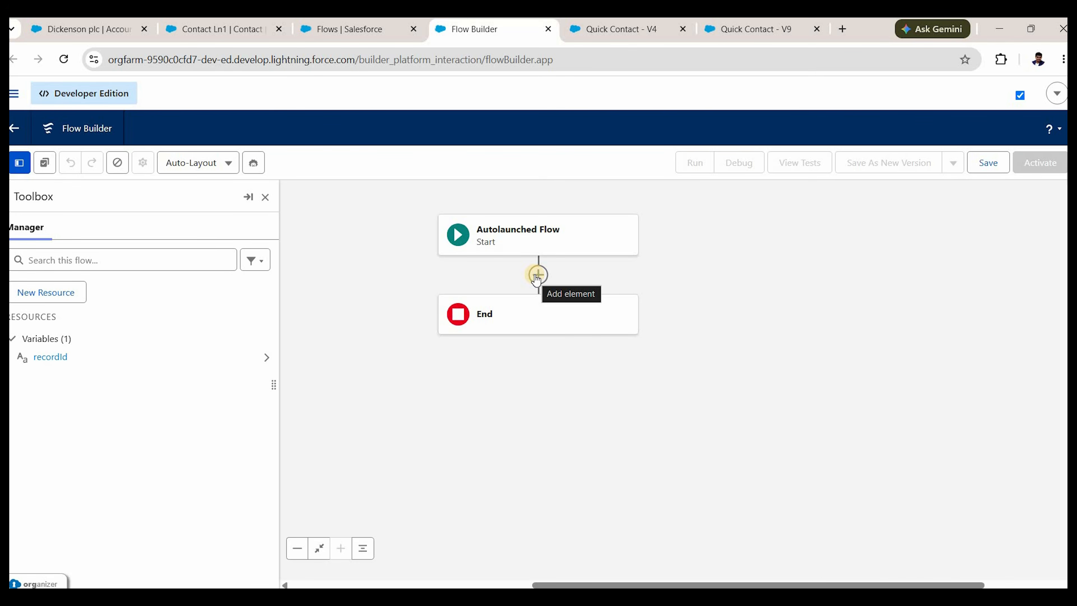
Add a Get Records element after Start, then delete it.
key(Return)
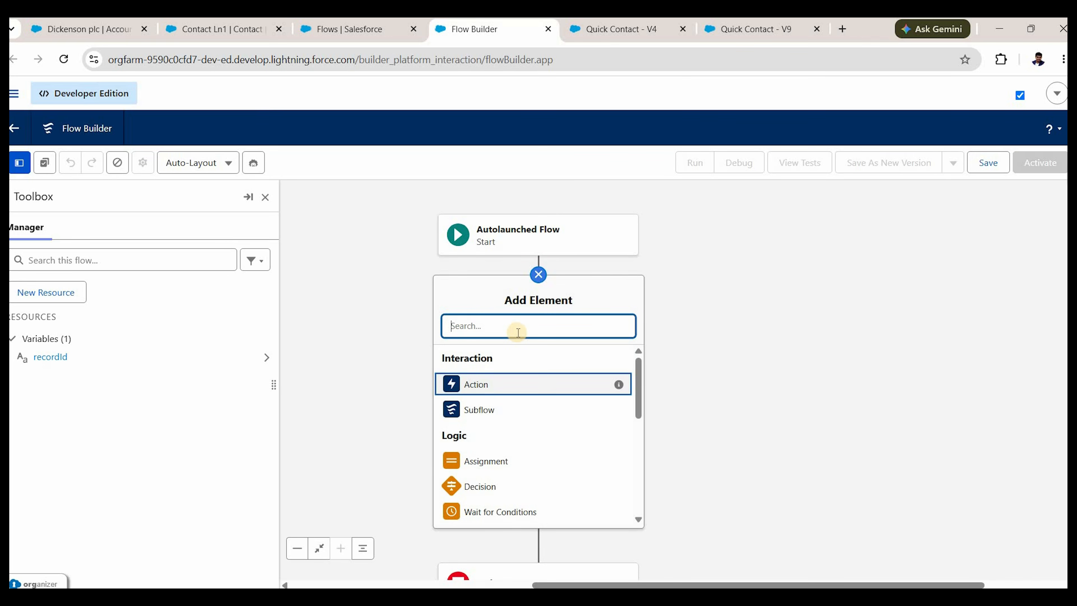
text(get)
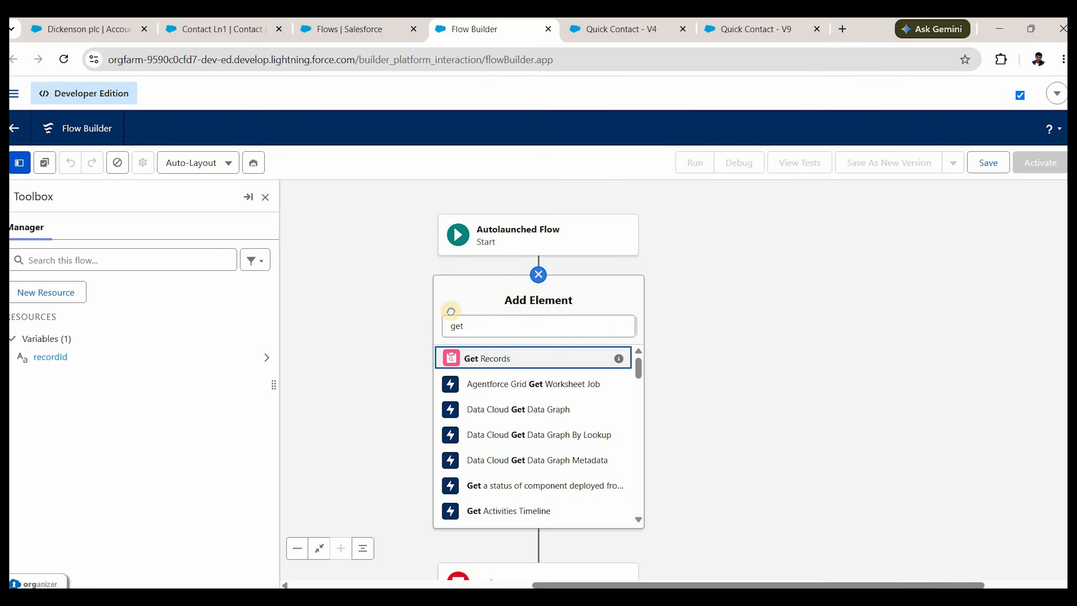
key(Return)
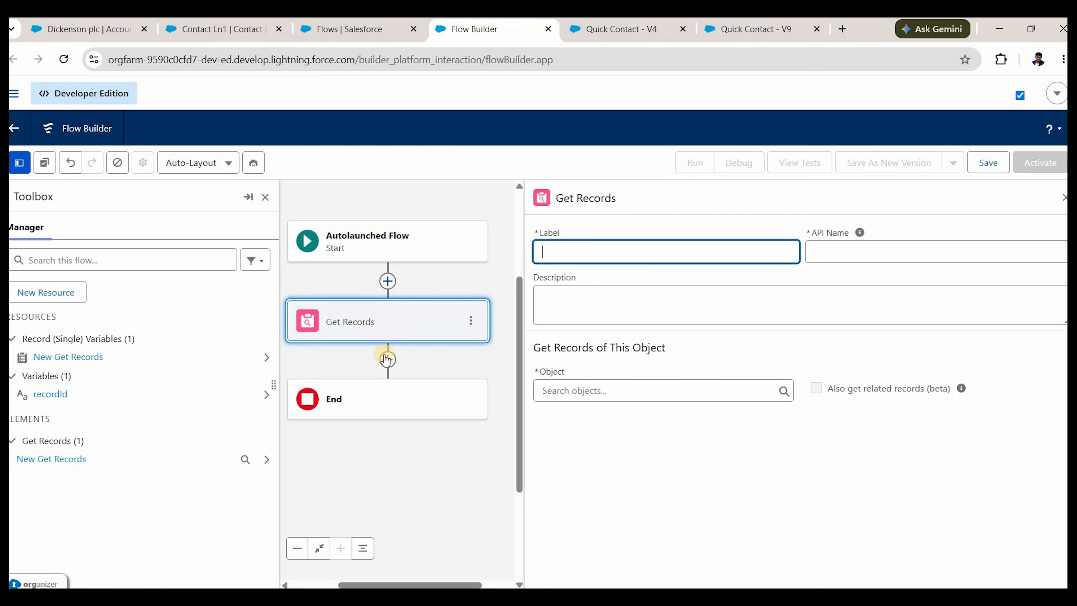
click(478, 322)
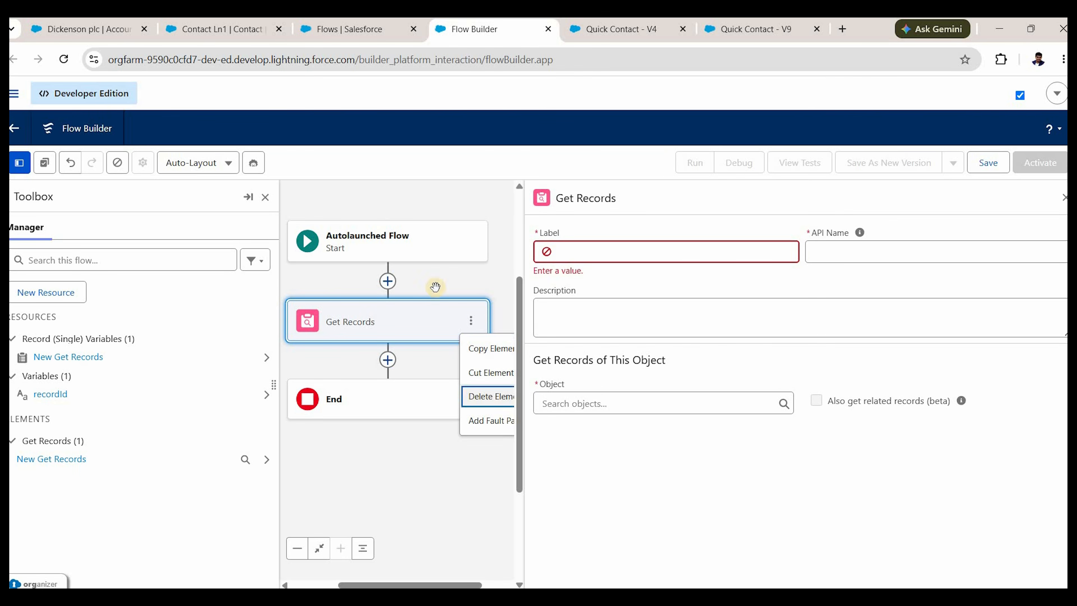
key(Return)
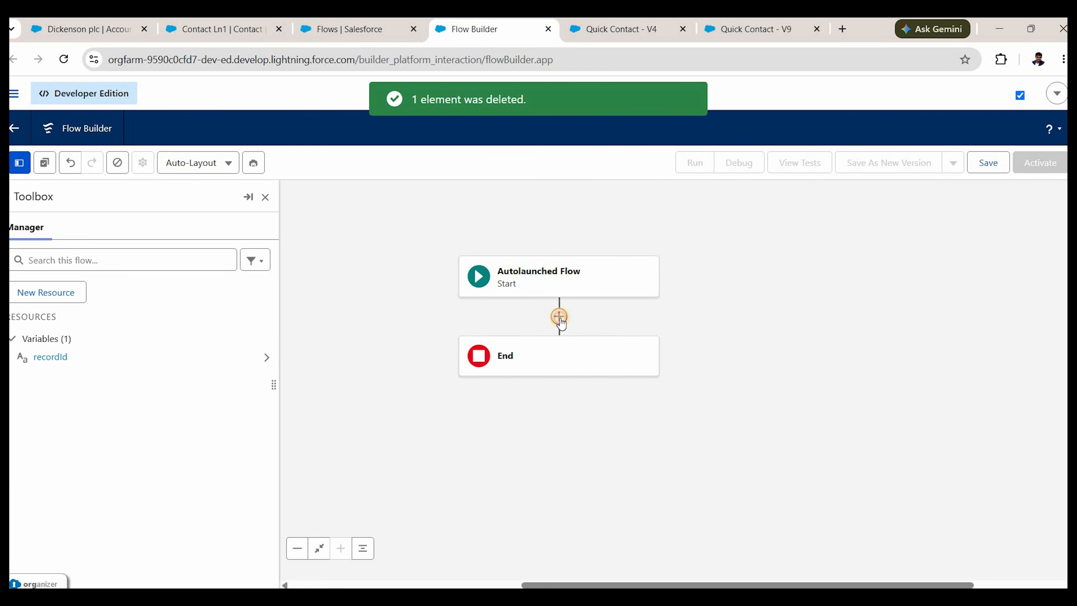
Insert an Update Records element labelled 'Update open Opportunities to Closed Lost'.
click(560, 317)
scroll(515, 507, down, 3)
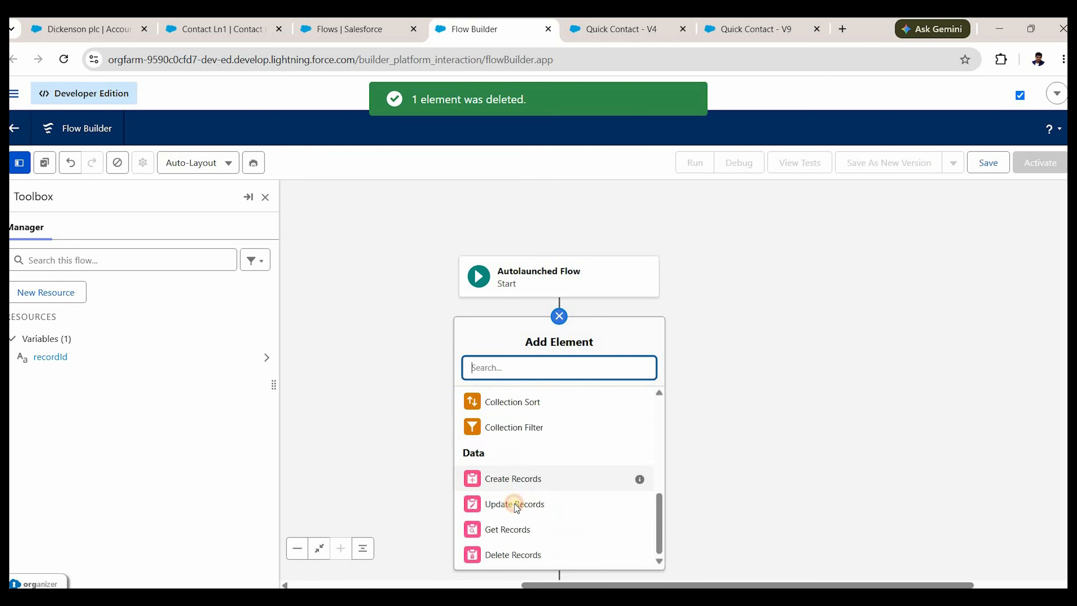
click(515, 505)
text(Upd)
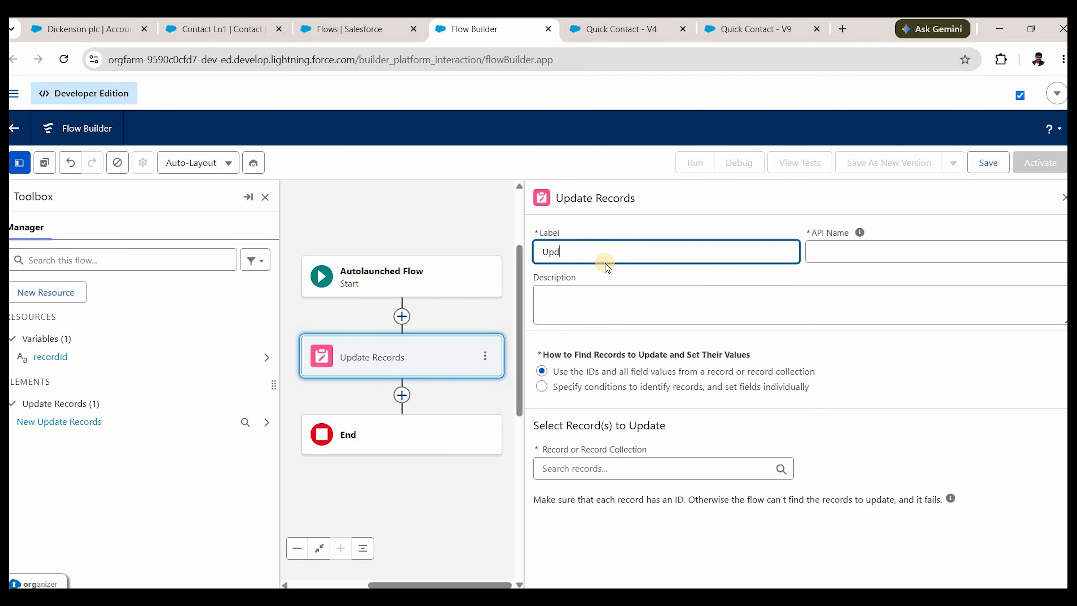
text(ate)
text(Opportunity)
click(570, 250)
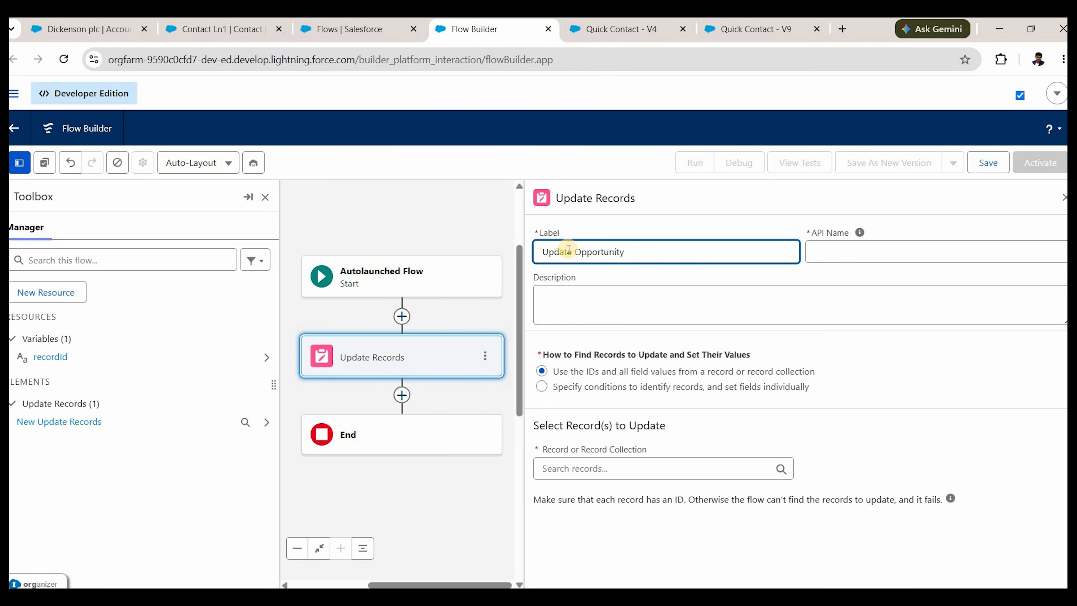
text(open)
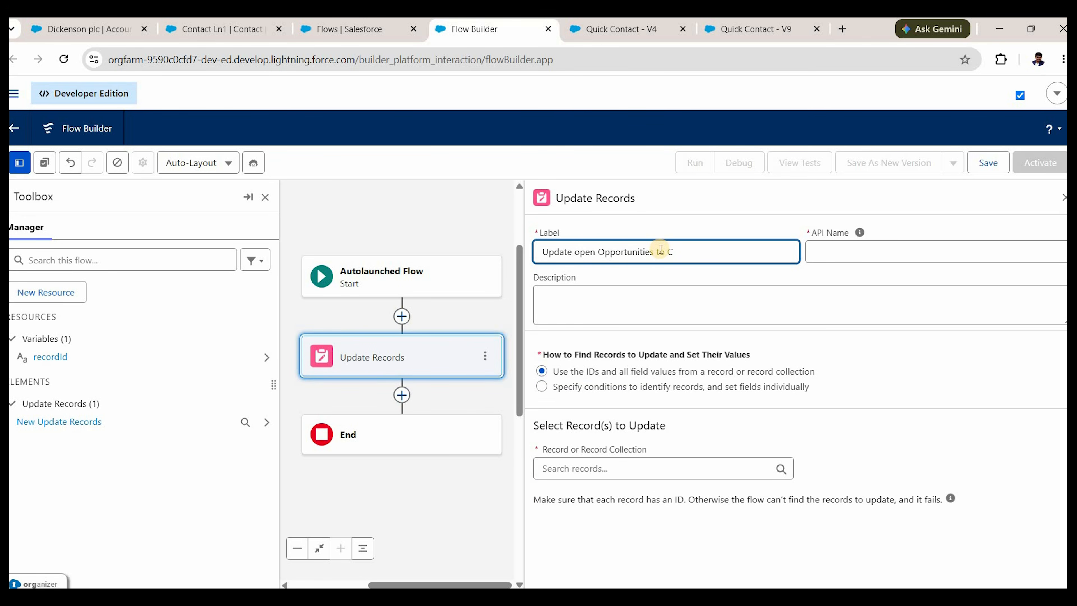
text( Lost)
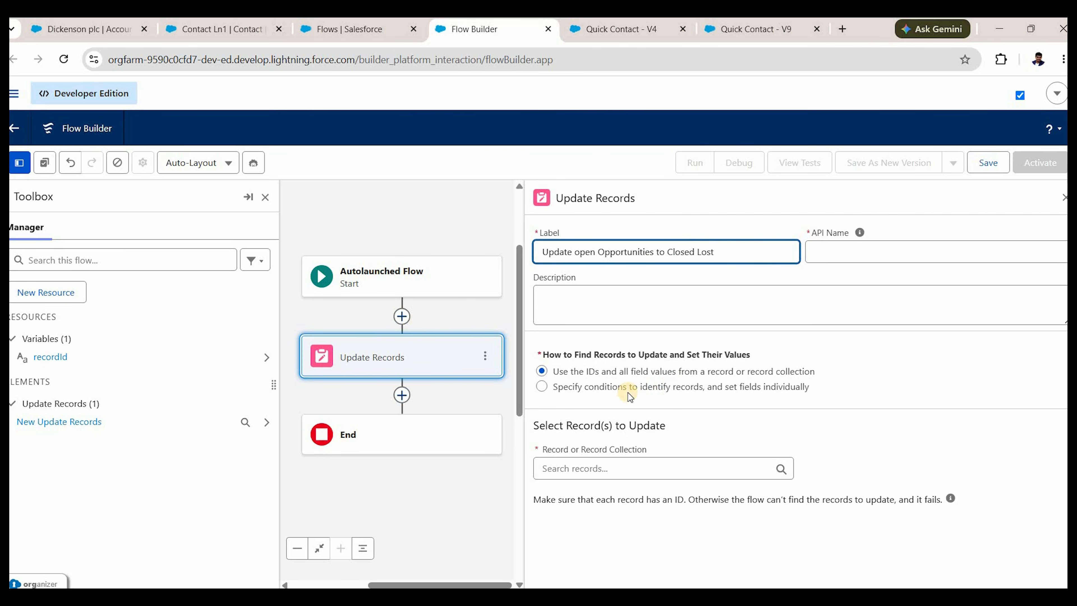
click(617, 394)
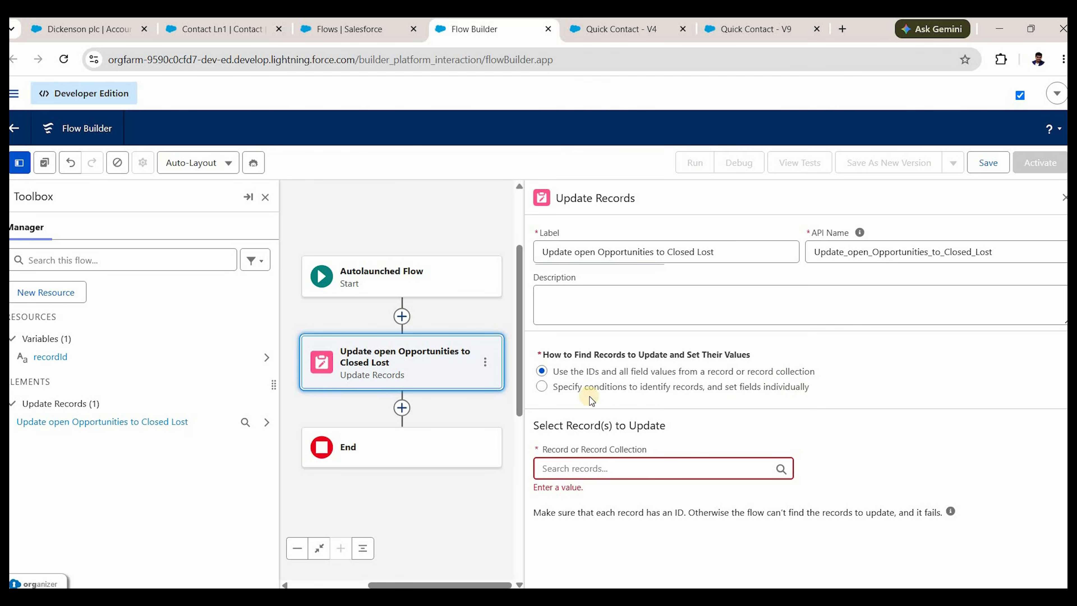
Update Opportunity records by condition, filtering Account ID equals recordId.
click(594, 387)
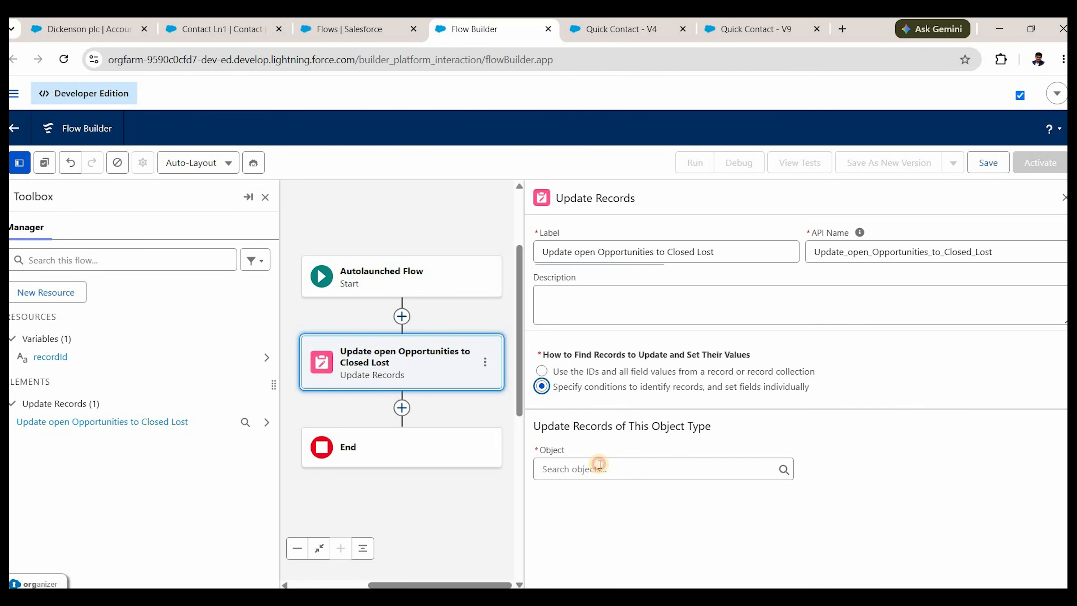
click(600, 465)
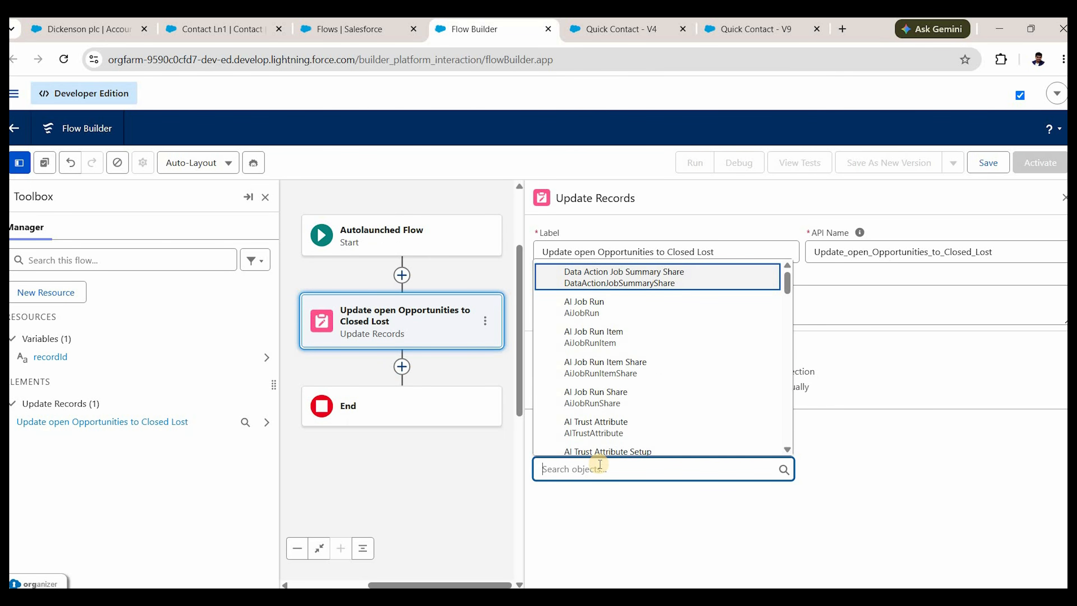
text(opp)
key(Return)
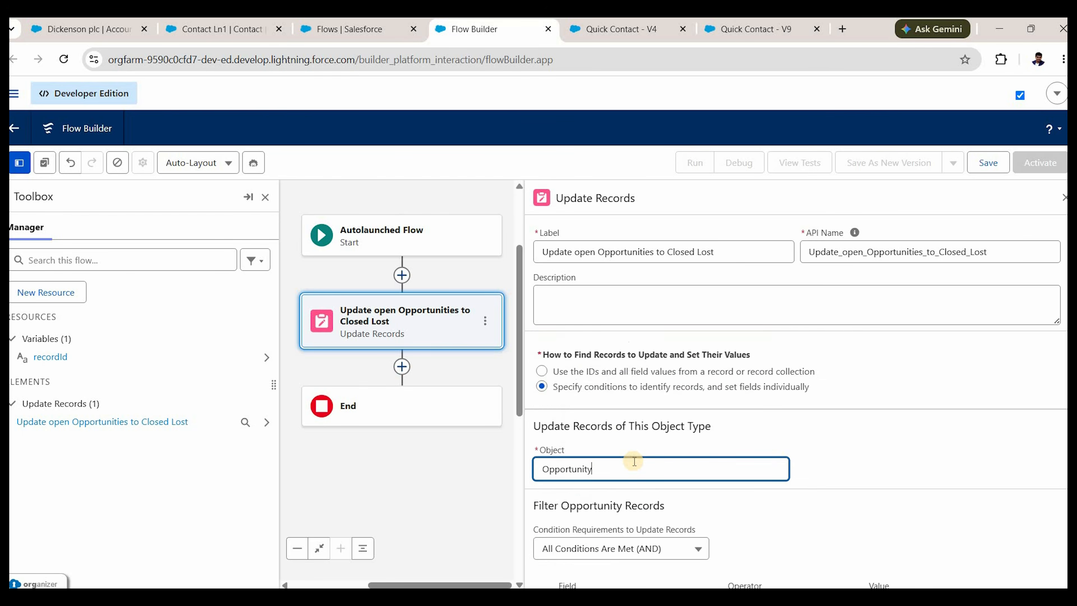
scroll(634, 461, down, 3)
click(635, 464)
text(acc)
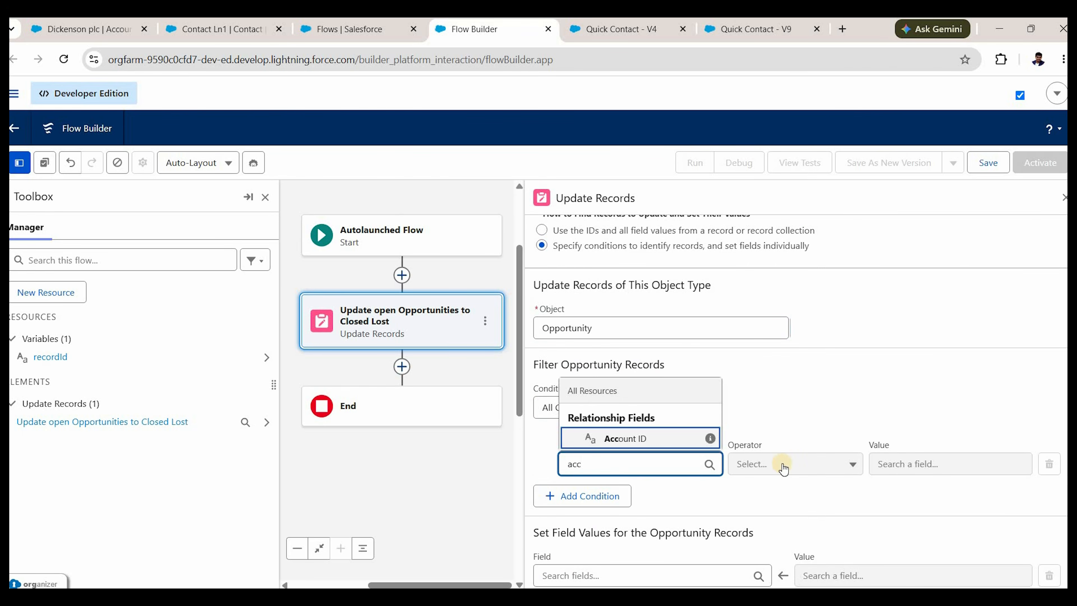
key(Return)
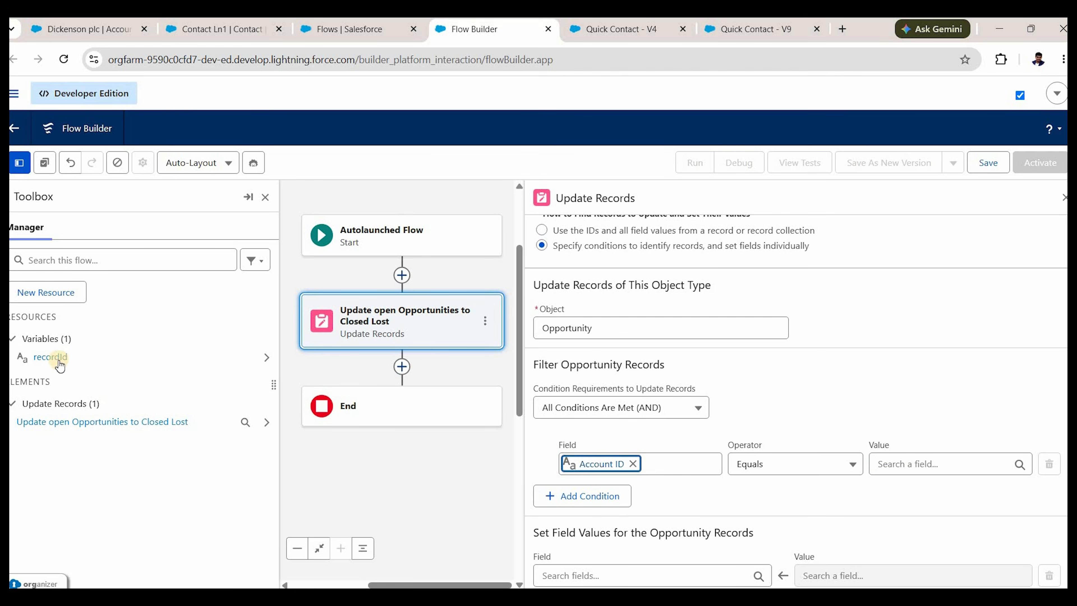
click(921, 464)
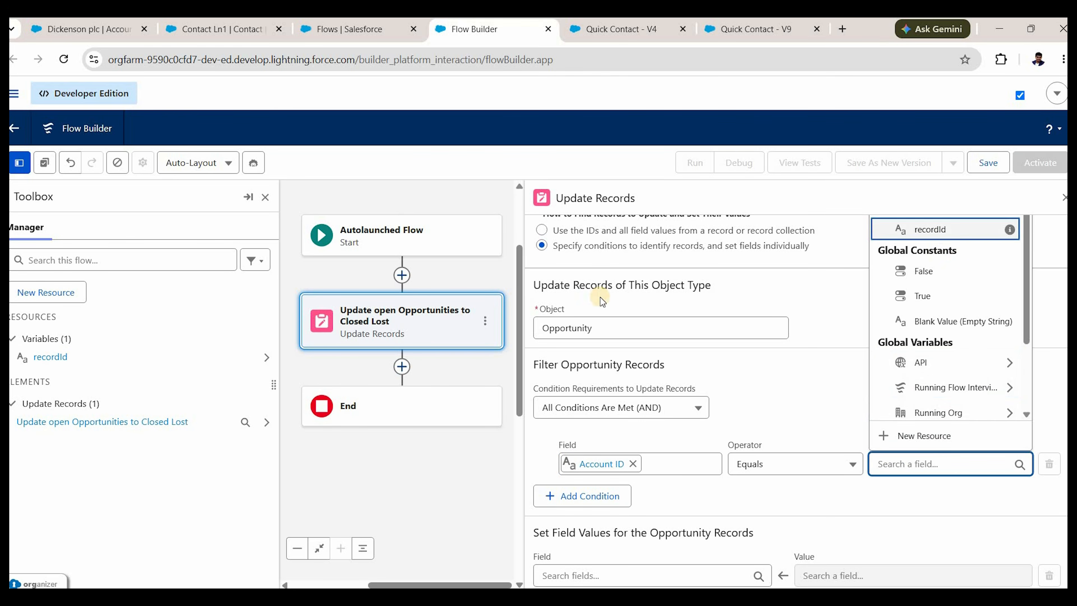
click(1005, 228)
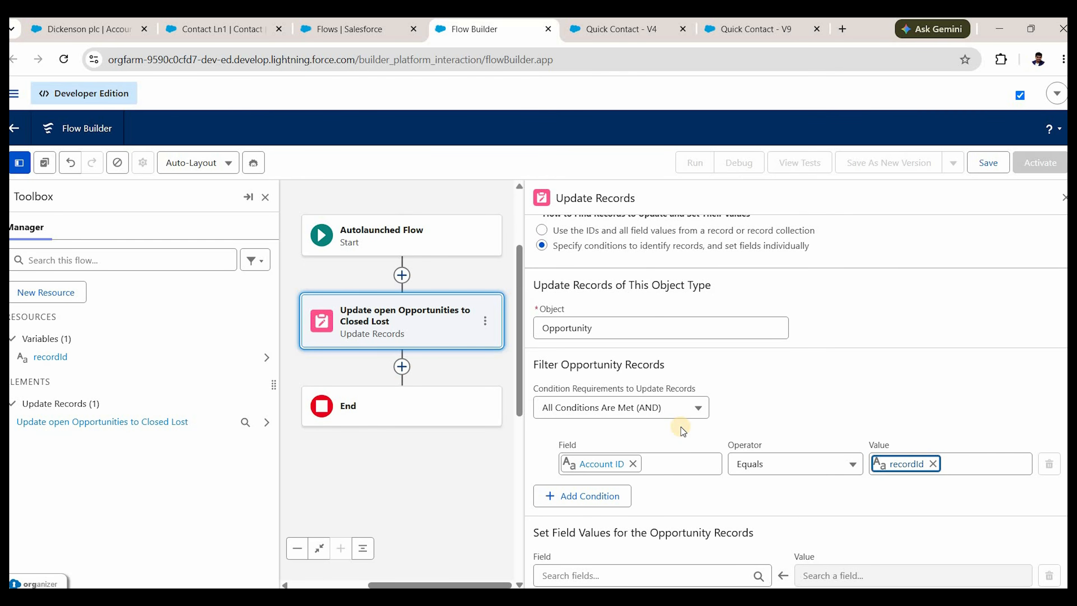
Set the updated field Stage to Closed Lost.
scroll(681, 427, down, 1)
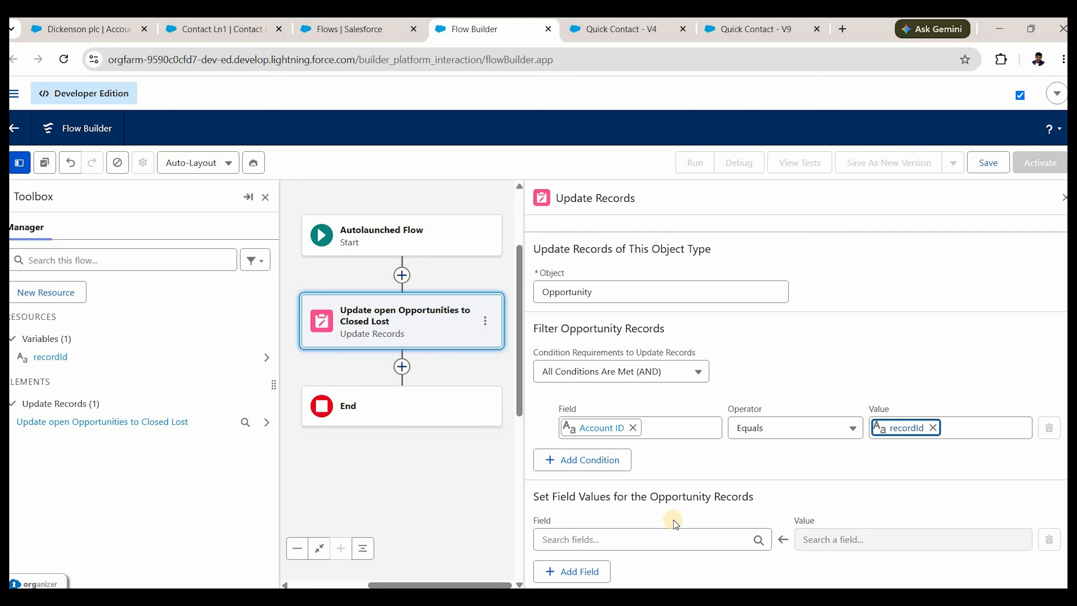
click(678, 542)
scroll(620, 467, down, 3)
scroll(621, 469, down, 4)
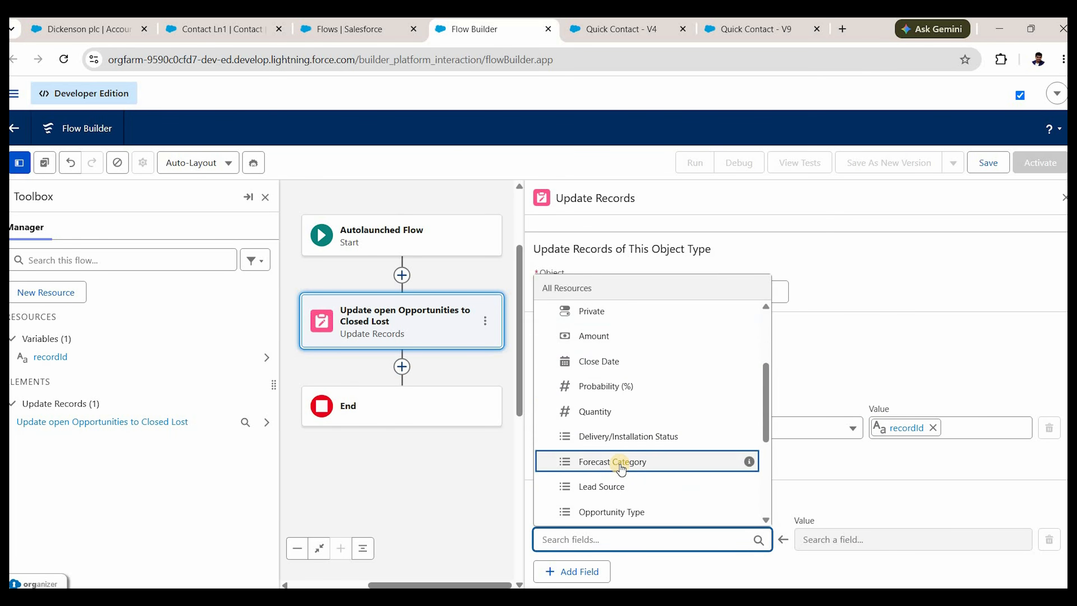
click(607, 396)
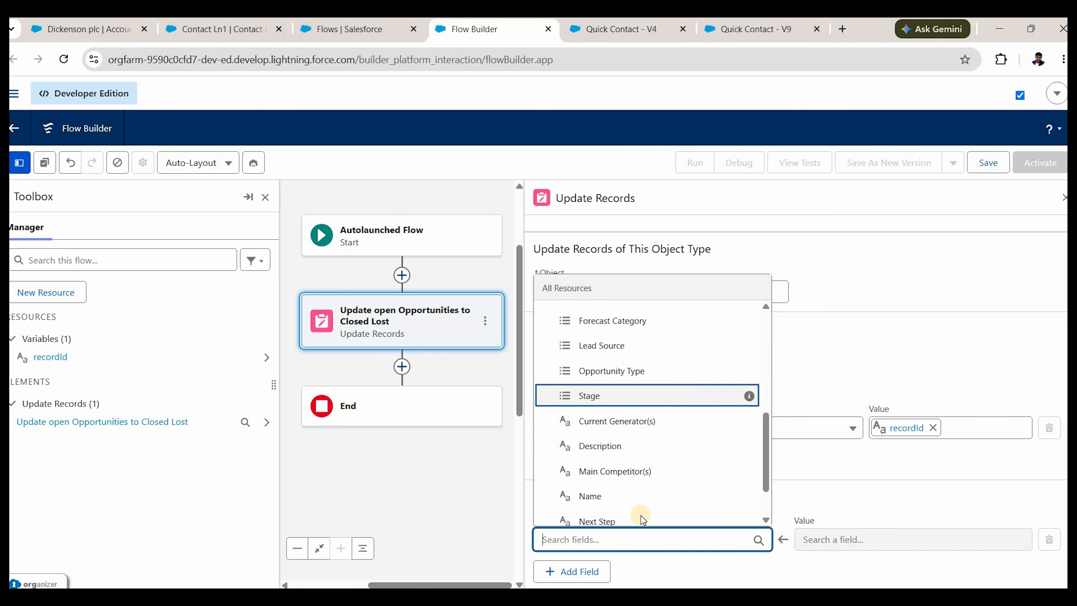
click(868, 540)
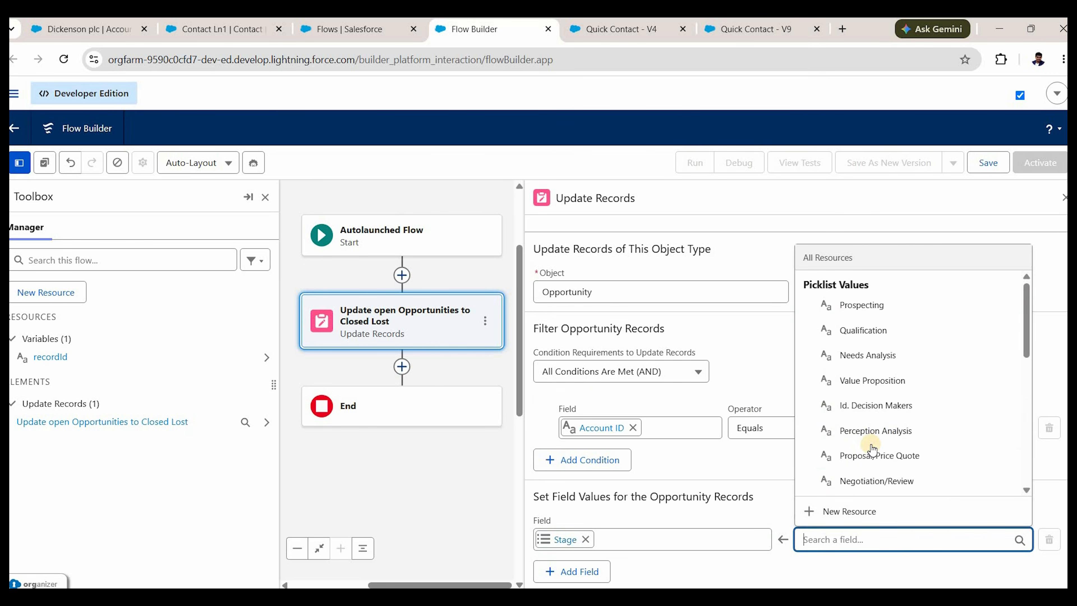
scroll(884, 407, down, 2)
click(890, 397)
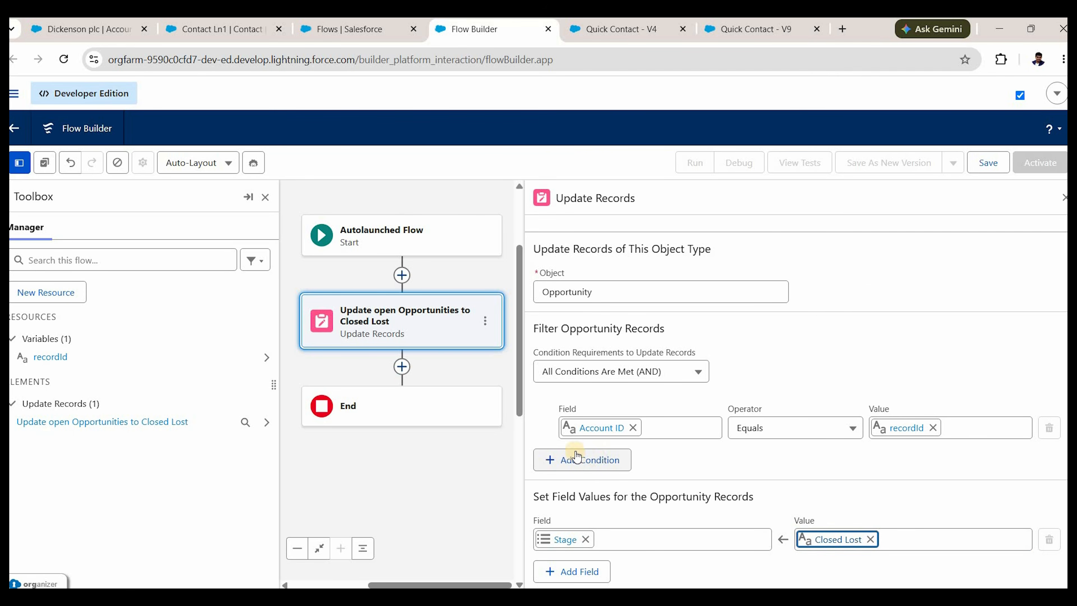
Add a condition that Stage does not equal Closed Won.
click(624, 463)
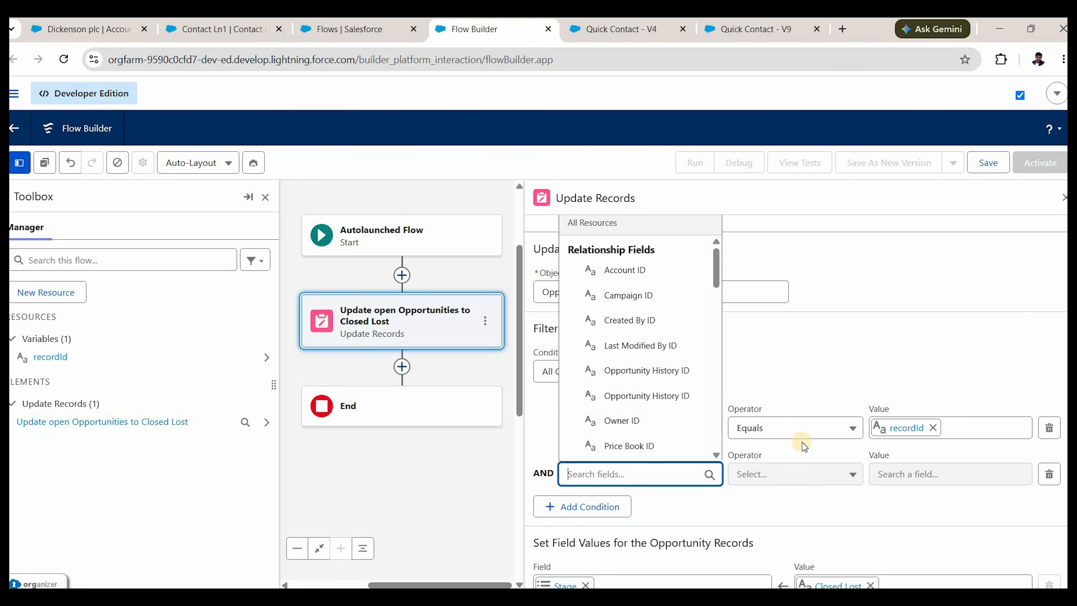
text(stage)
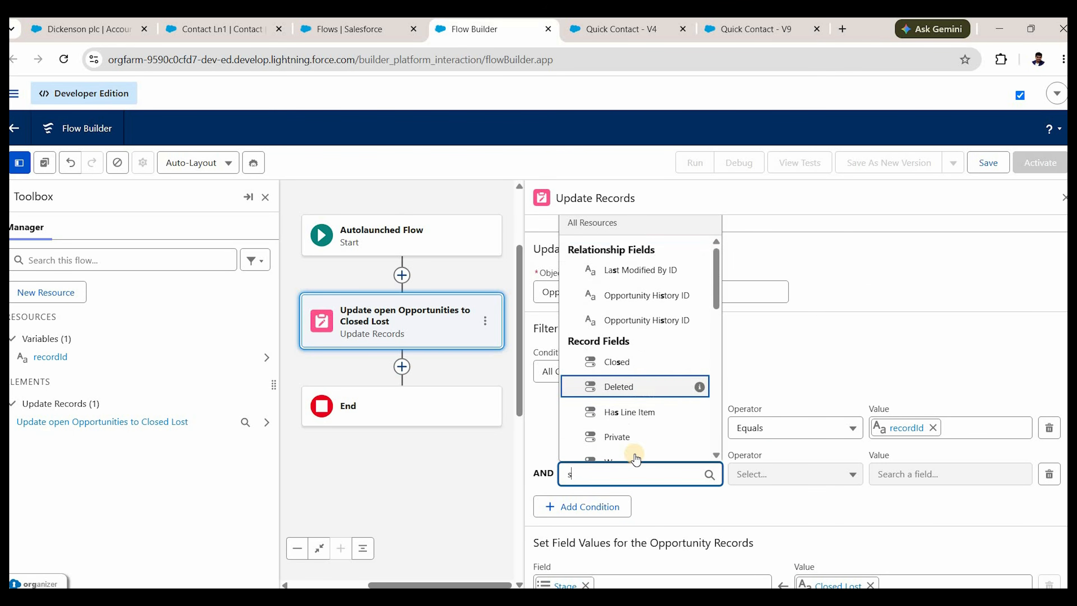
click(794, 476)
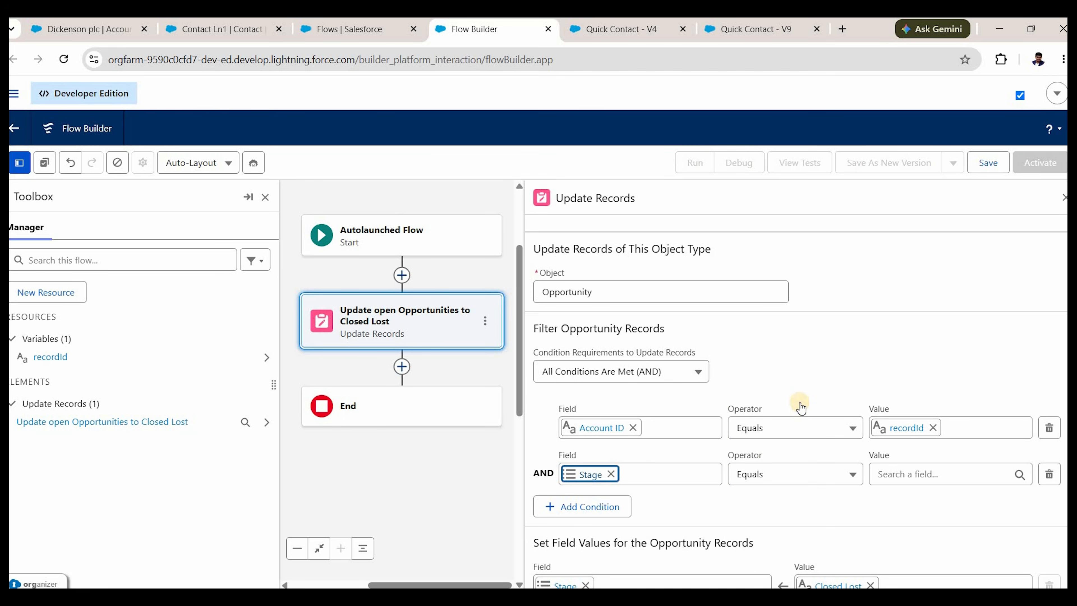
scroll(812, 297, down, 1)
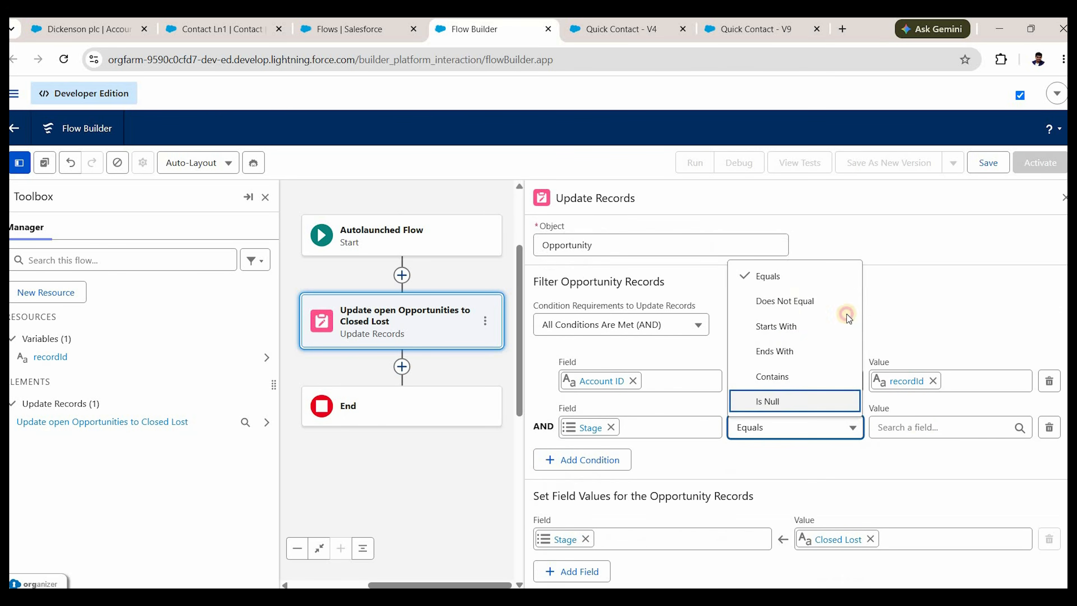
click(842, 302)
click(936, 427)
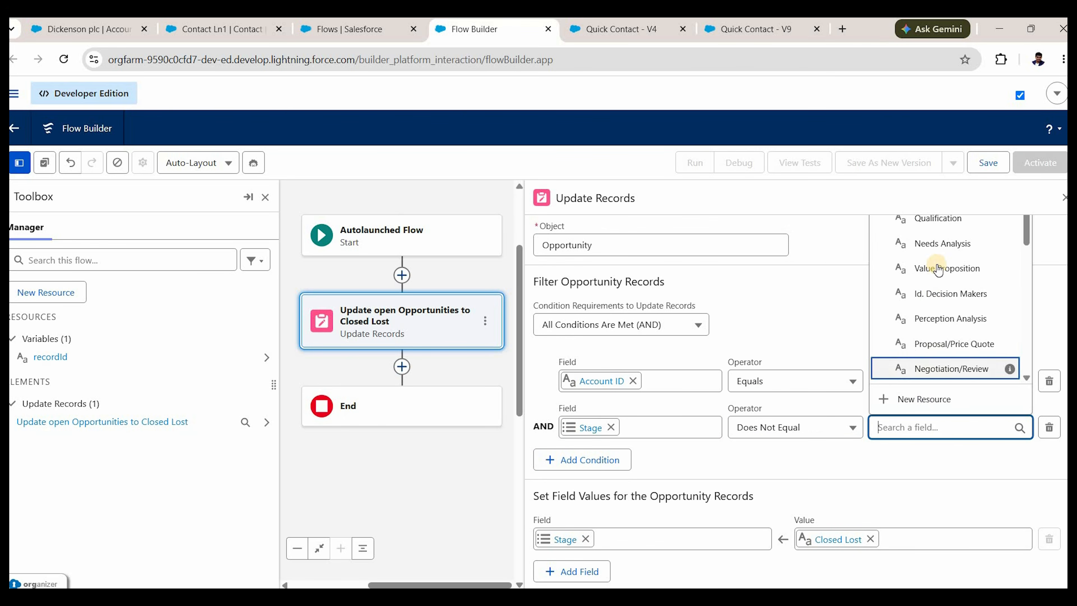
scroll(937, 266, down, 3)
click(936, 260)
Add a further condition that Stage does not equal Closed Lost.
click(605, 462)
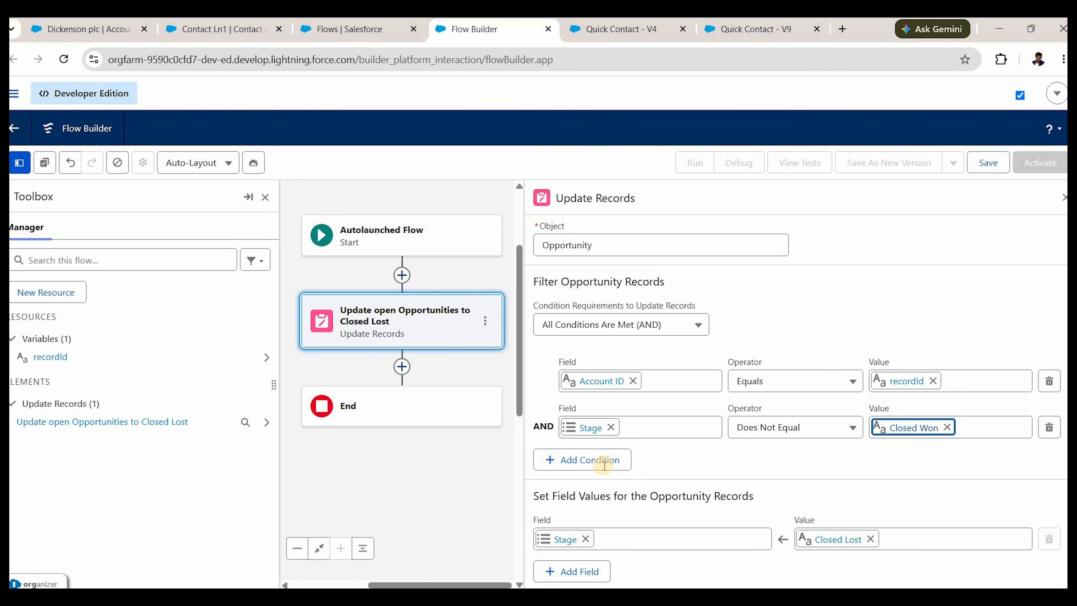
text(sta)
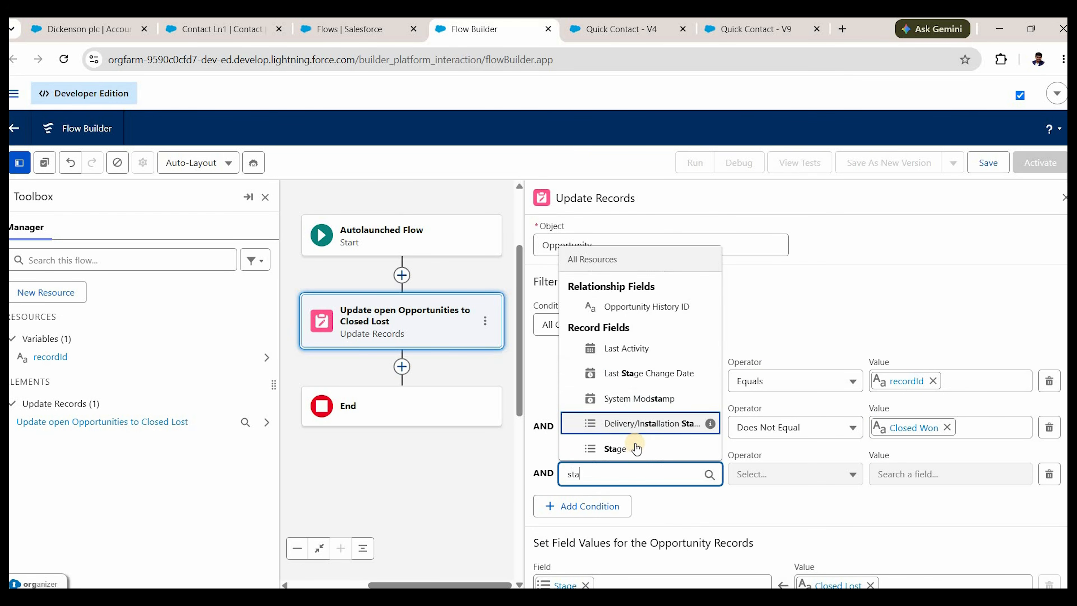
text(t)
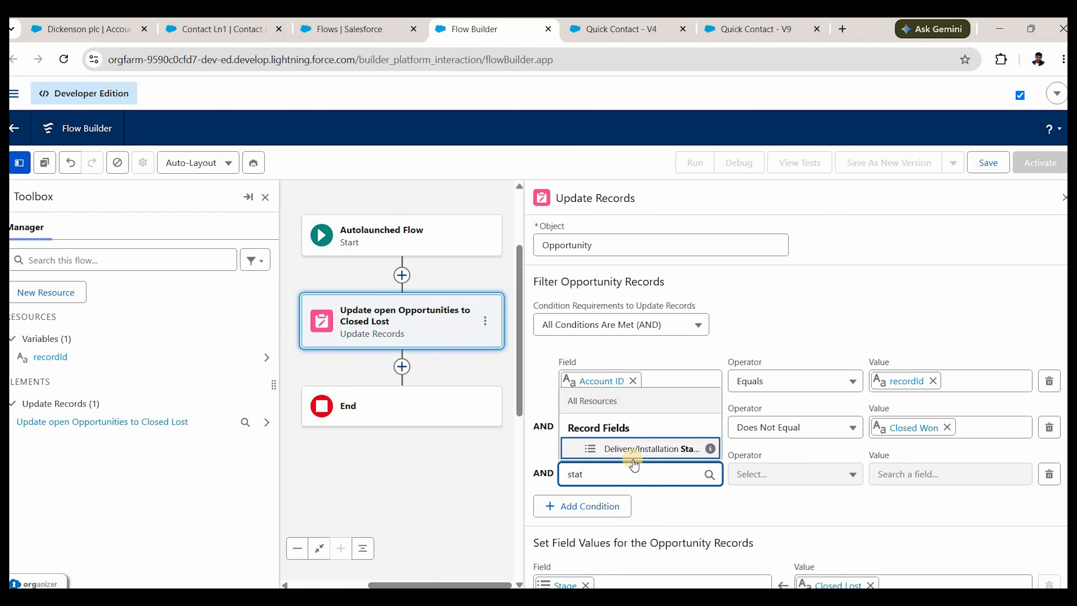
key(BackSpace)
text(ge)
key(Return)
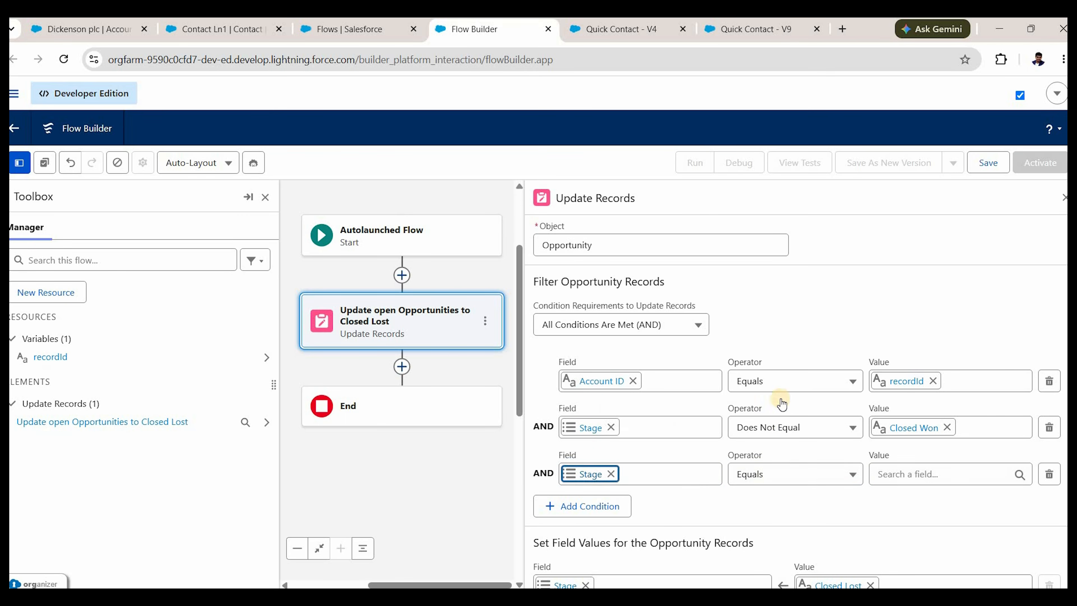
click(784, 474)
click(789, 345)
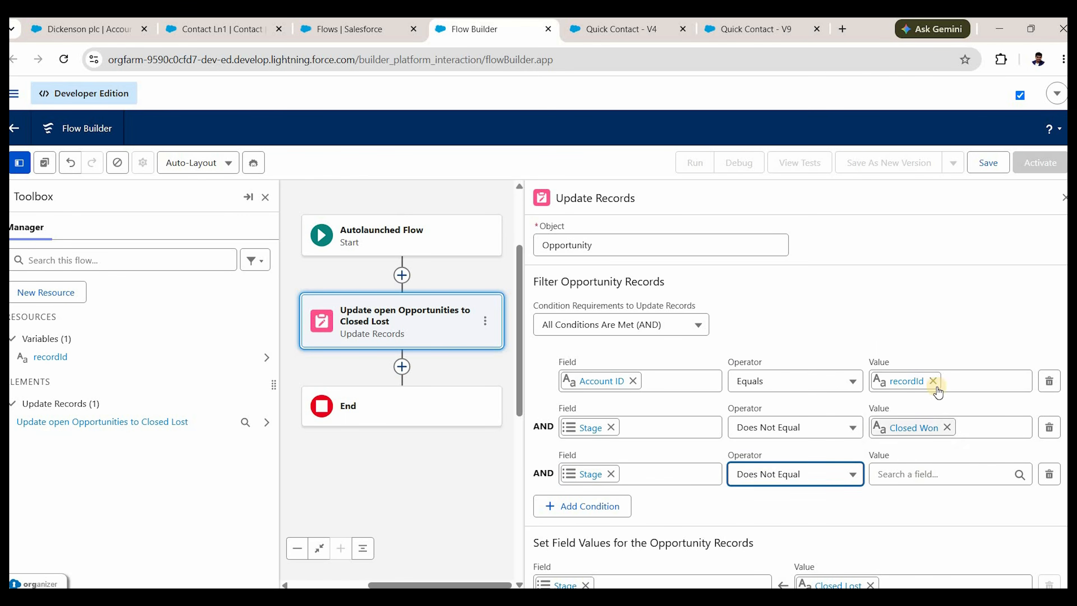
click(938, 475)
scroll(929, 346, down, 4)
scroll(929, 303, up, 2)
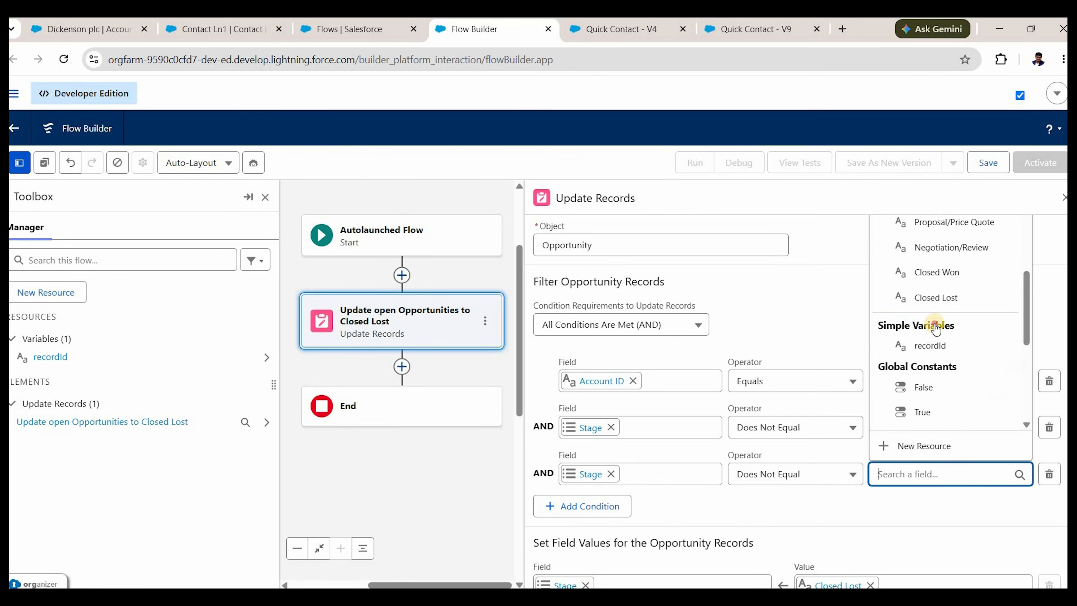
scroll(936, 329, up, 1)
click(1008, 254)
scroll(614, 530, down, 1)
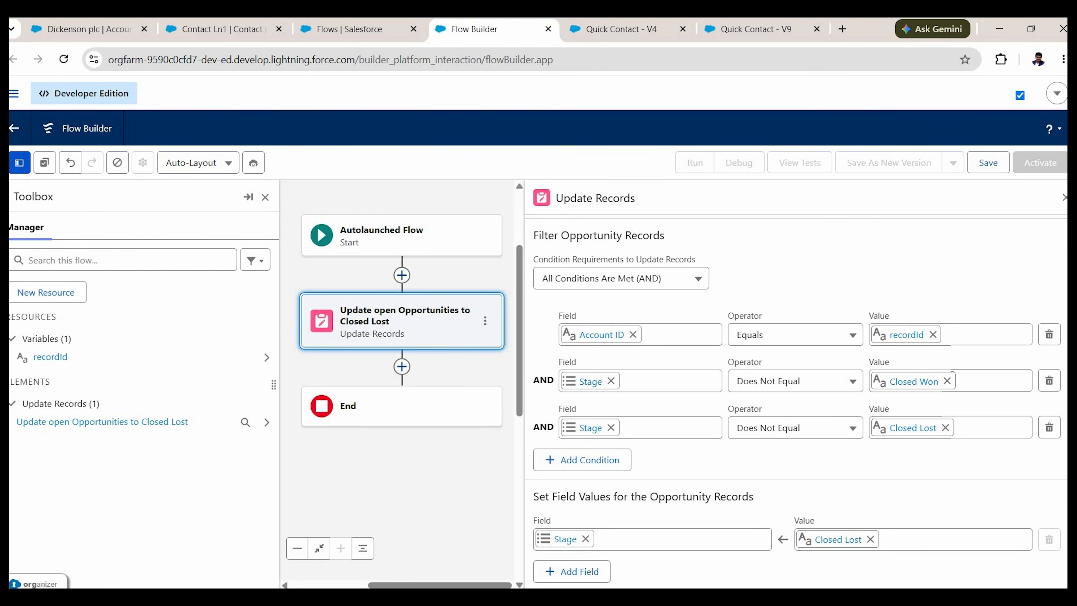
click(1002, 167)
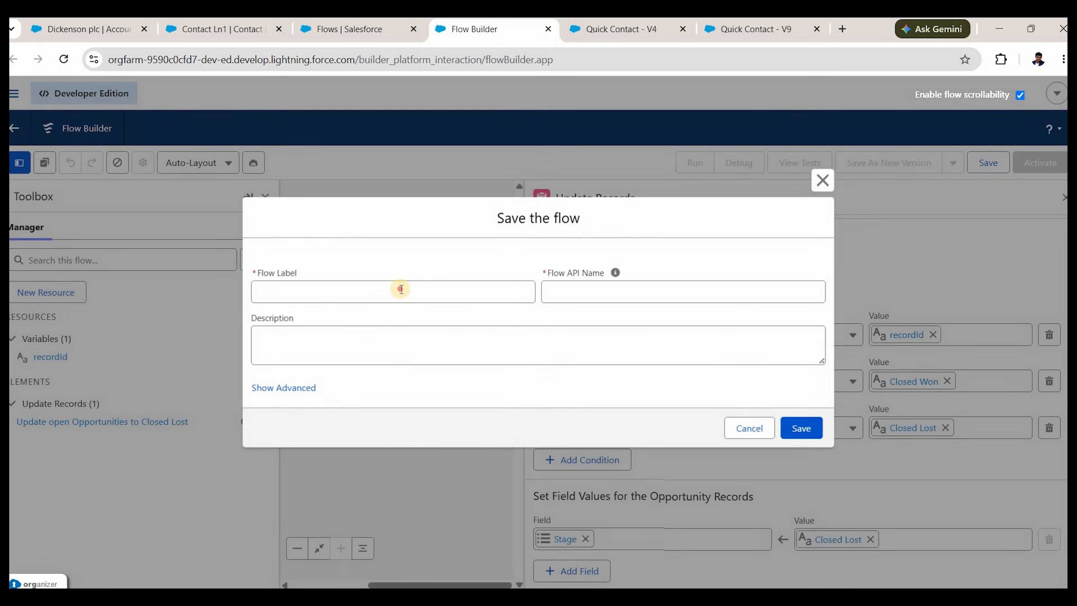
Save the flow with label 'Close Open Opportunties' and activate it.
click(401, 289)
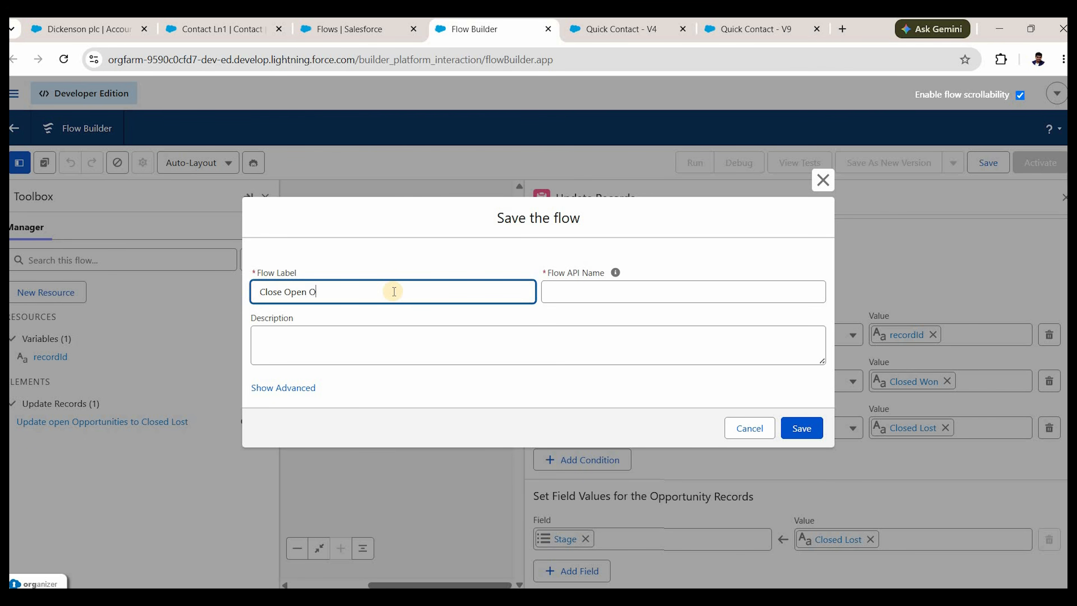
text(Close Open Opportunties)
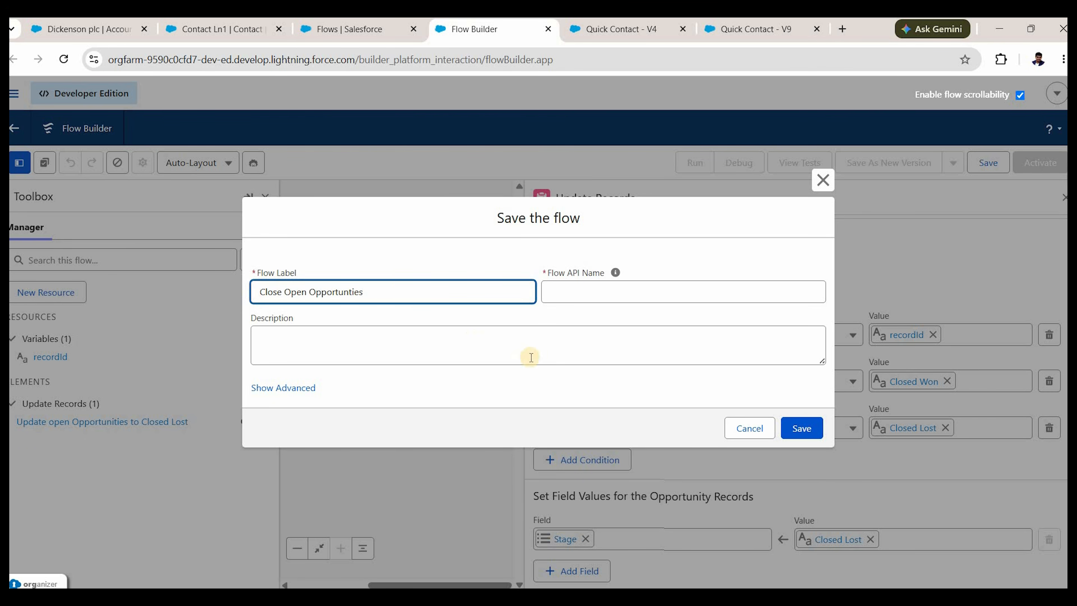
key(Tab)
click(808, 429)
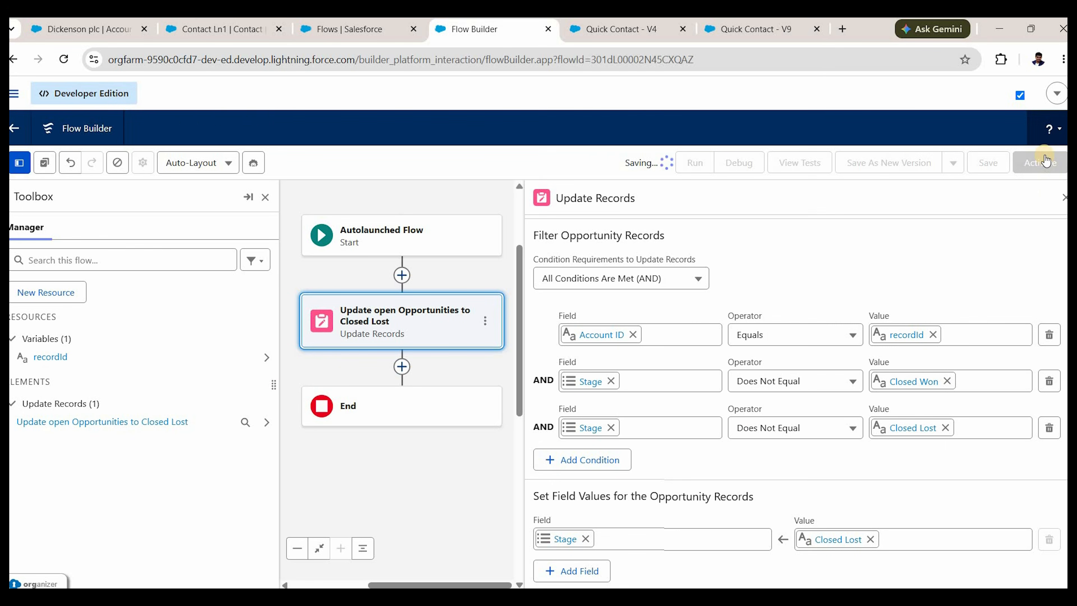
click(1026, 166)
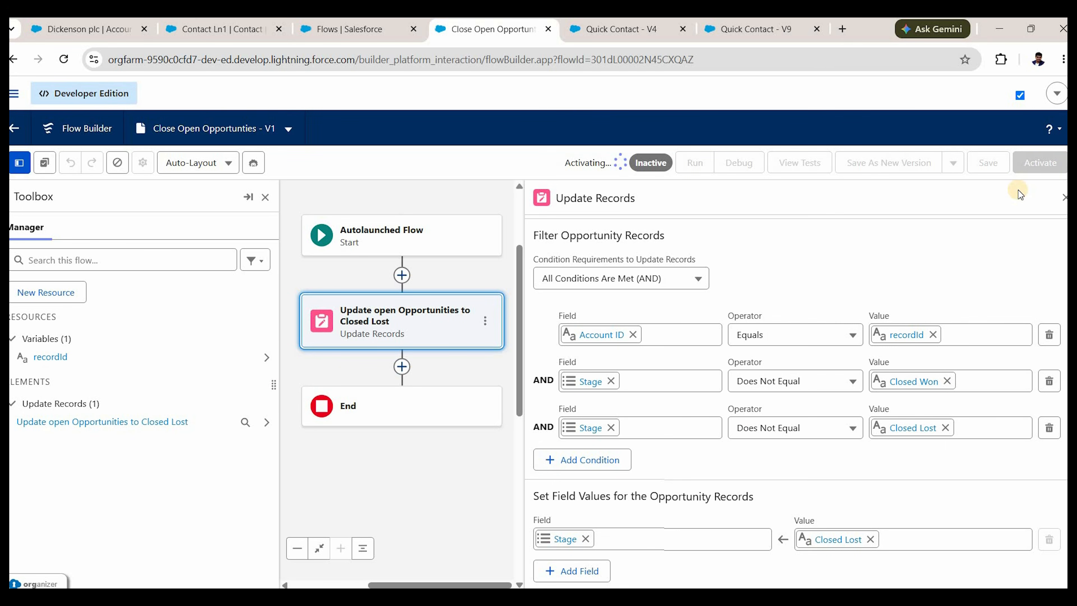
click(78, 31)
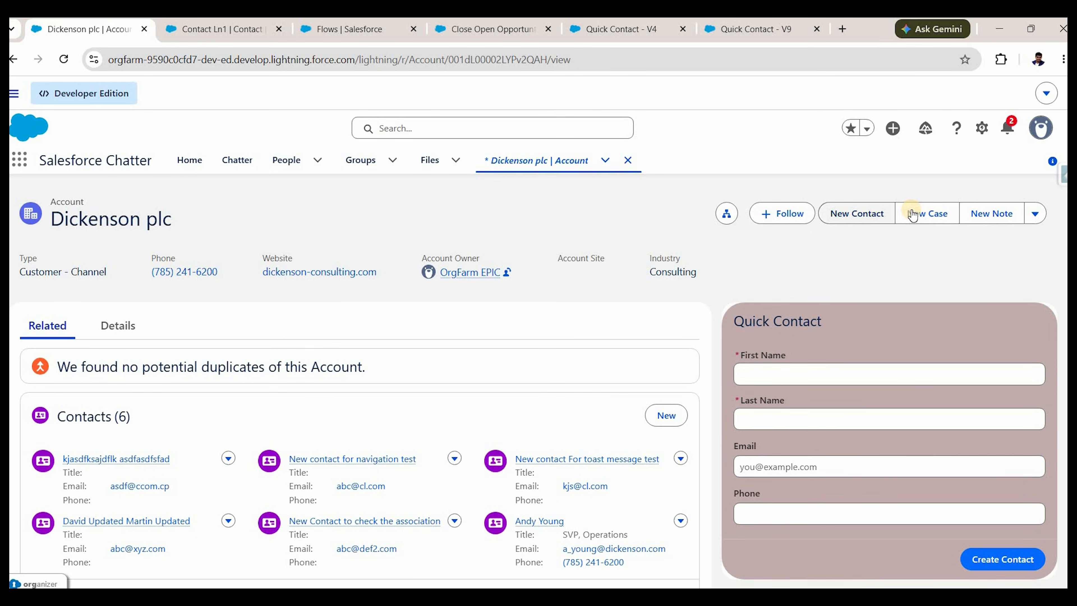
Open the Account object's setup from the Dickenson plc page's gear menu.
click(913, 215)
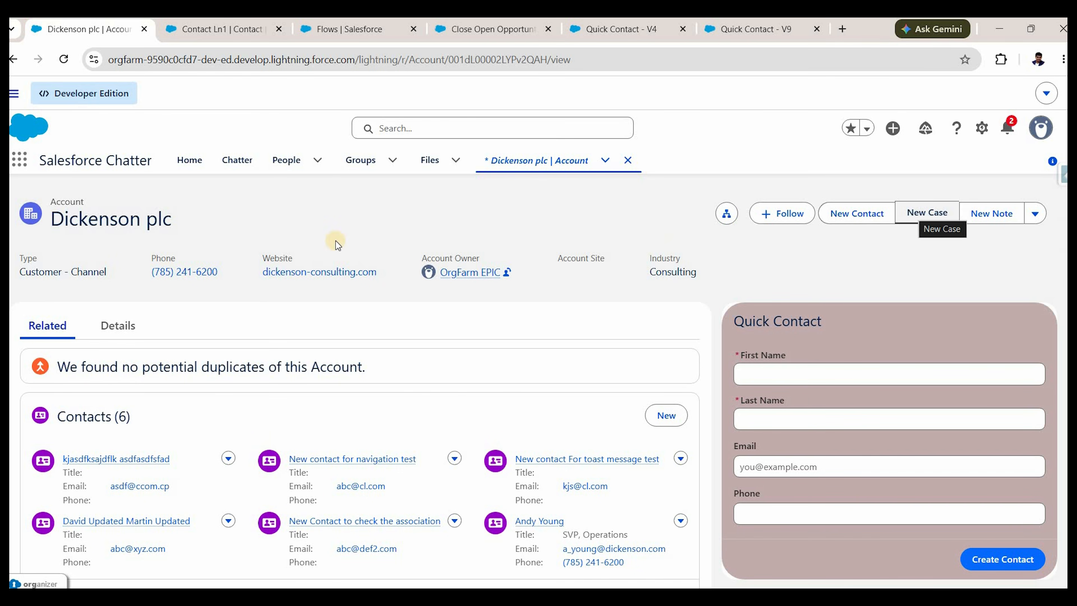
click(982, 128)
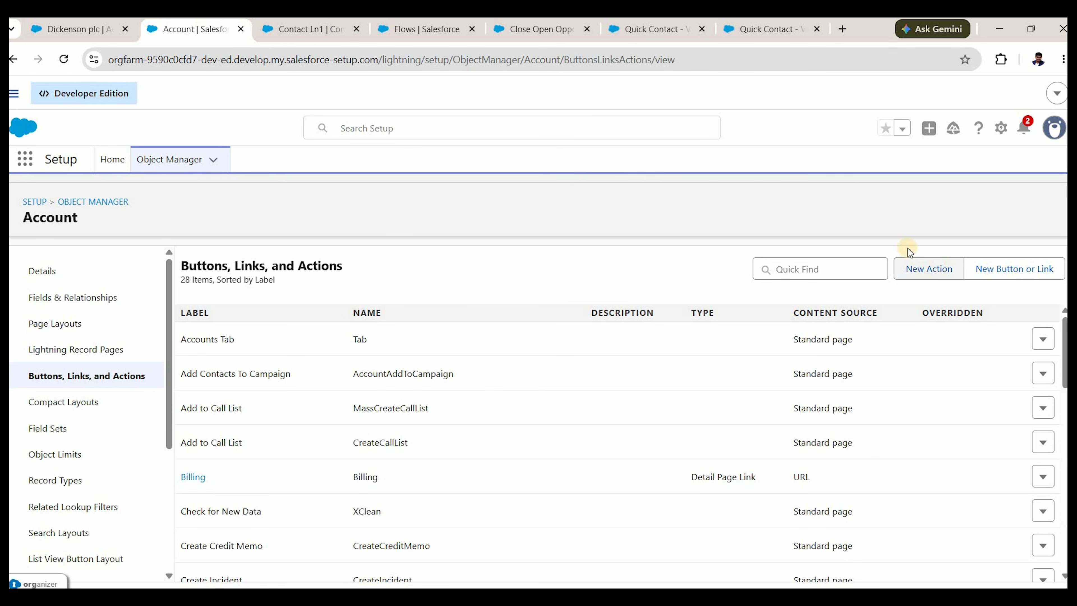
Start a new Account action with Action Type Flow and browse the available flows.
click(925, 266)
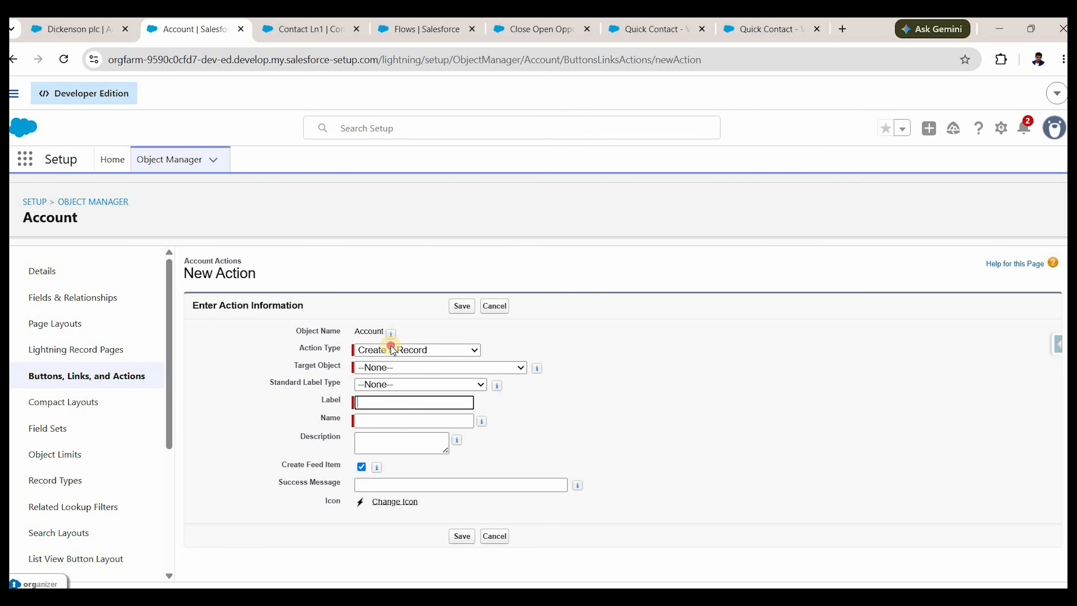
click(407, 349)
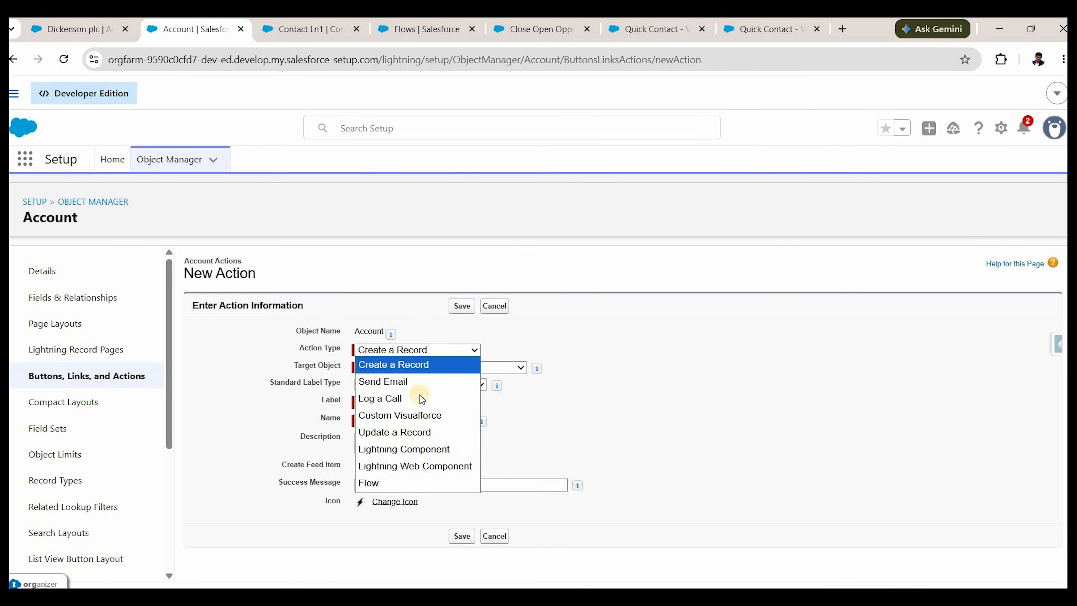
click(414, 483)
click(414, 370)
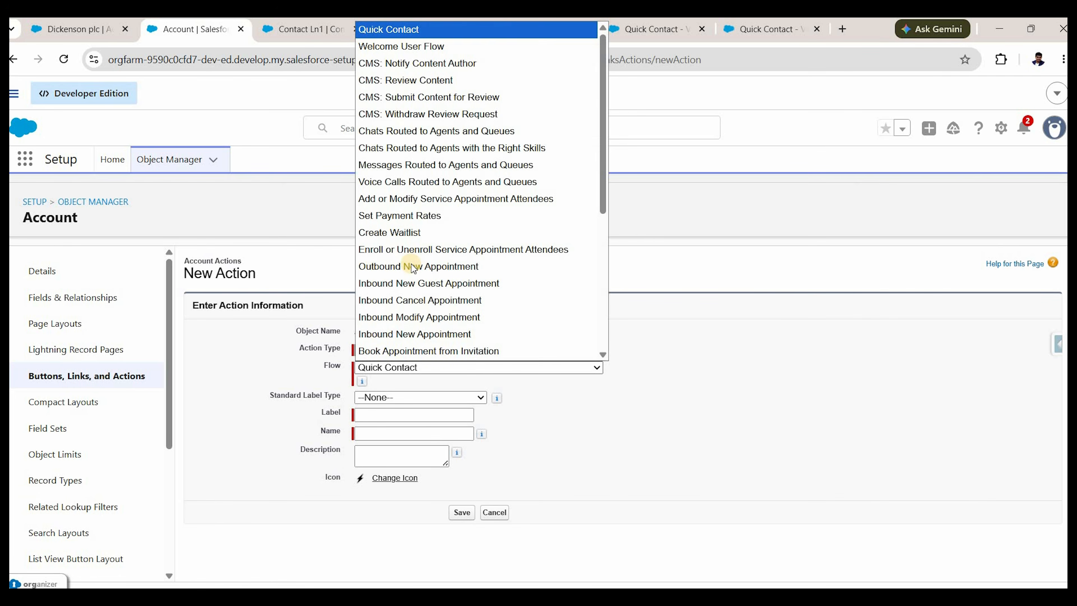
scroll(414, 265, down, 1)
scroll(415, 278, down, 3)
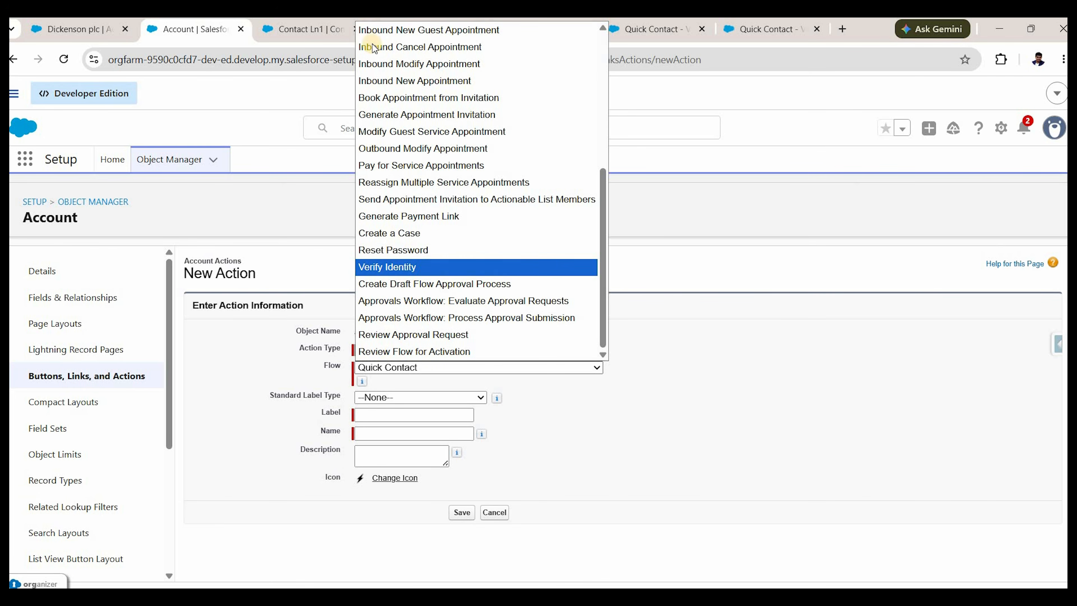
scroll(373, 48, up, 5)
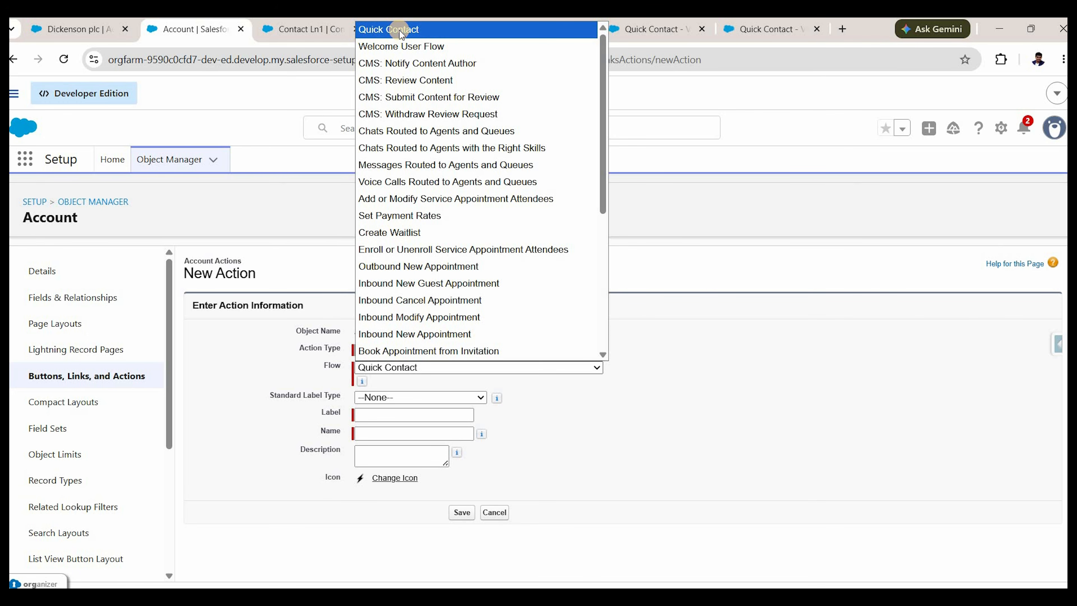
Abandon the new action and go back to Buttons, Links, and Actions.
click(264, 252)
drag(257, 273, 185, 283)
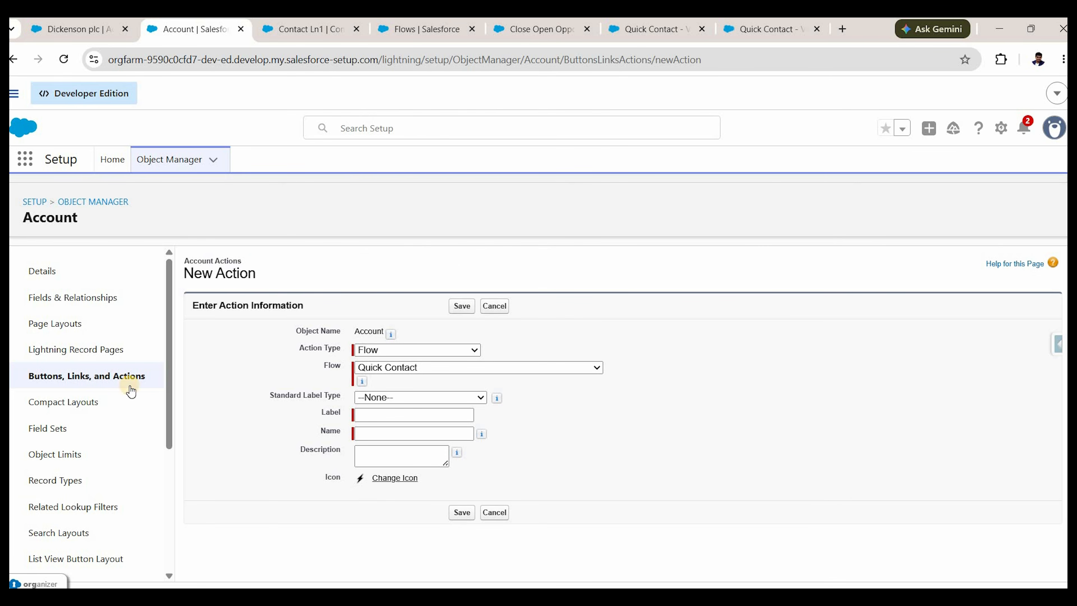
click(120, 377)
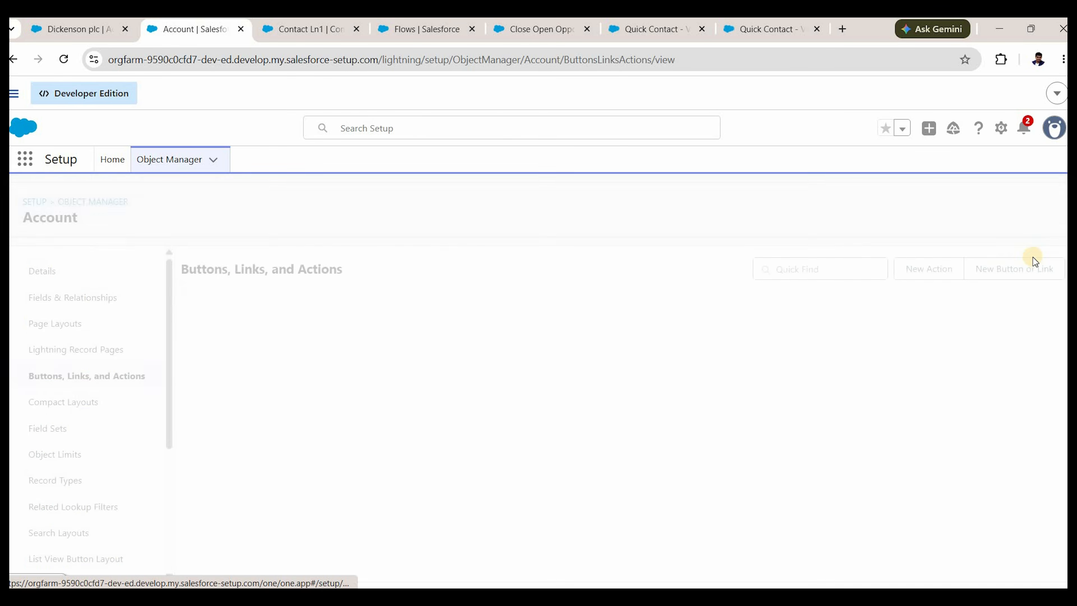
Create a Detail Page Button 'Close Open Opportunites' with URL content beginning '/flow/'.
click(1032, 270)
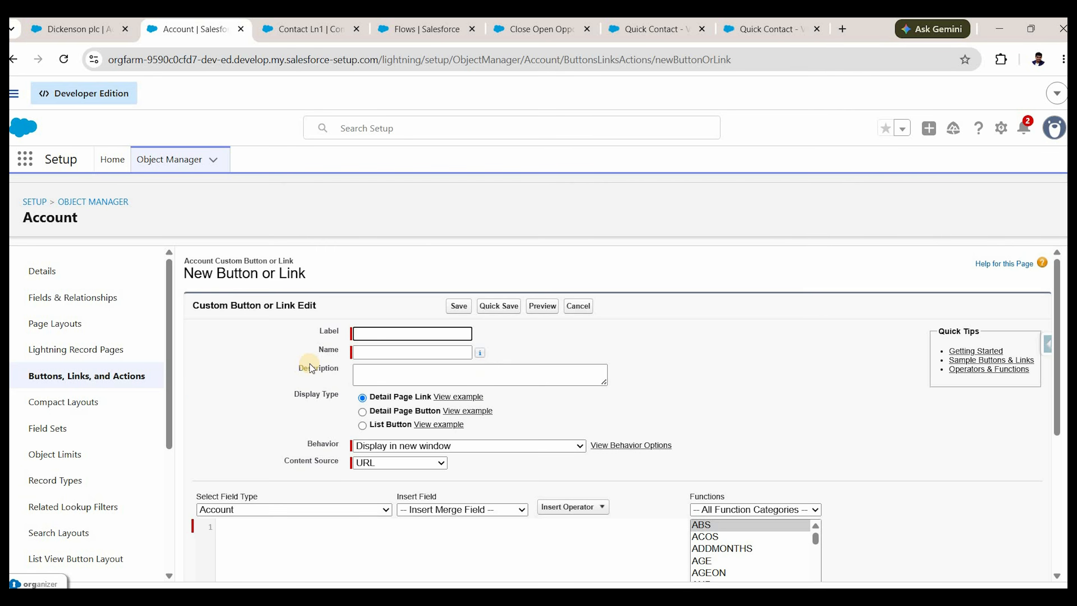
click(378, 414)
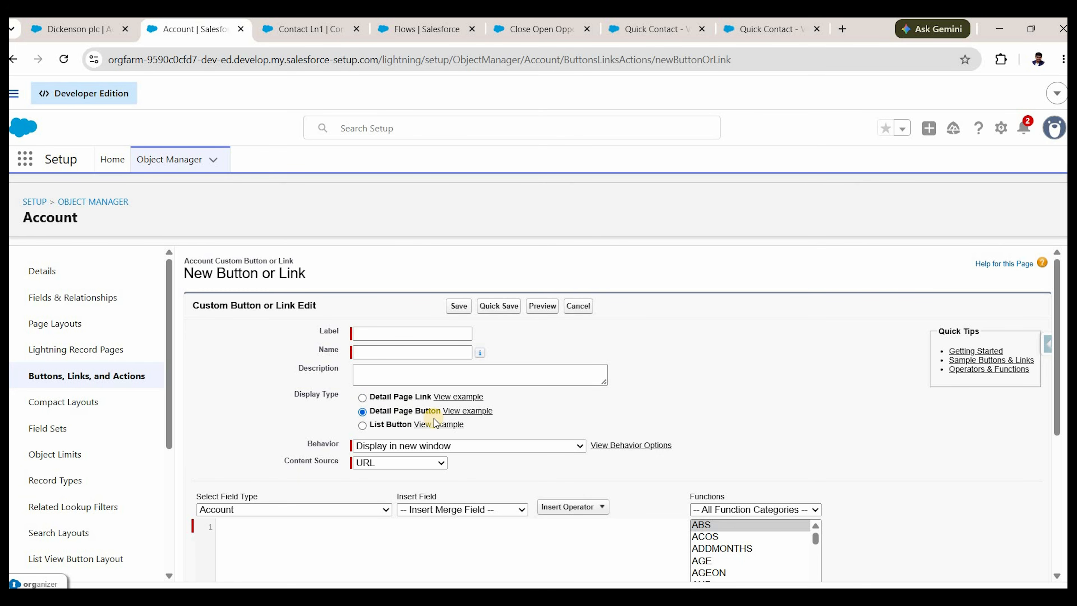
click(390, 328)
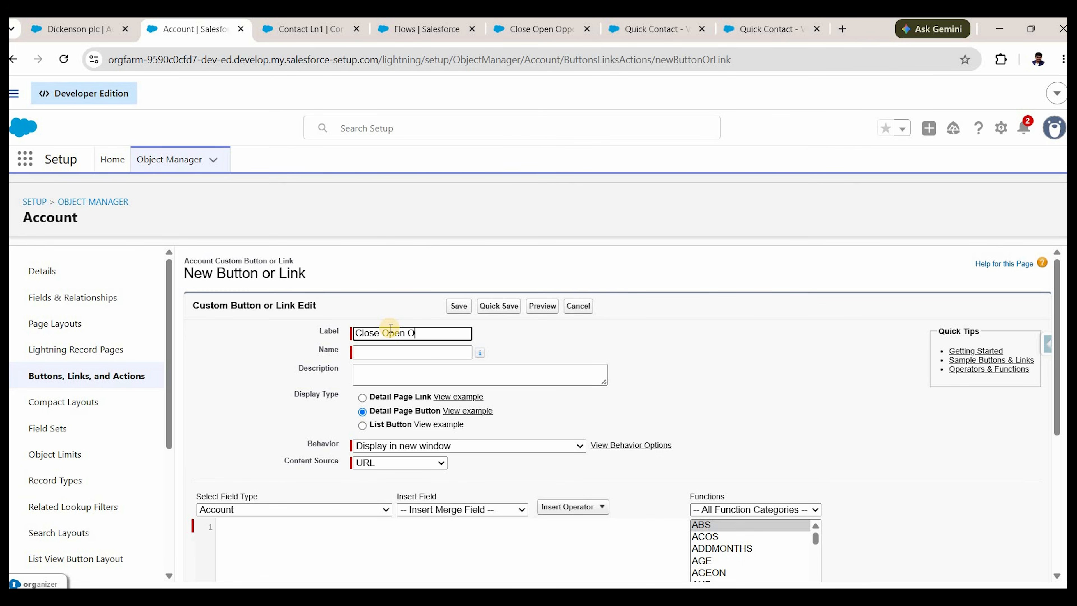
text(Close Open Opportunites)
click(477, 387)
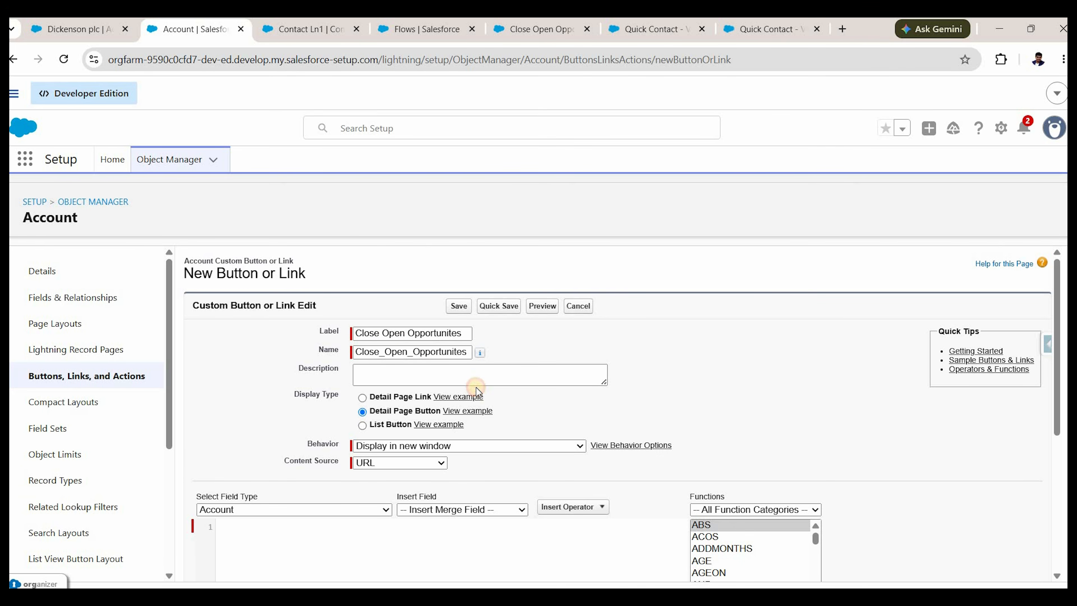
scroll(308, 504, down, 1)
click(297, 475)
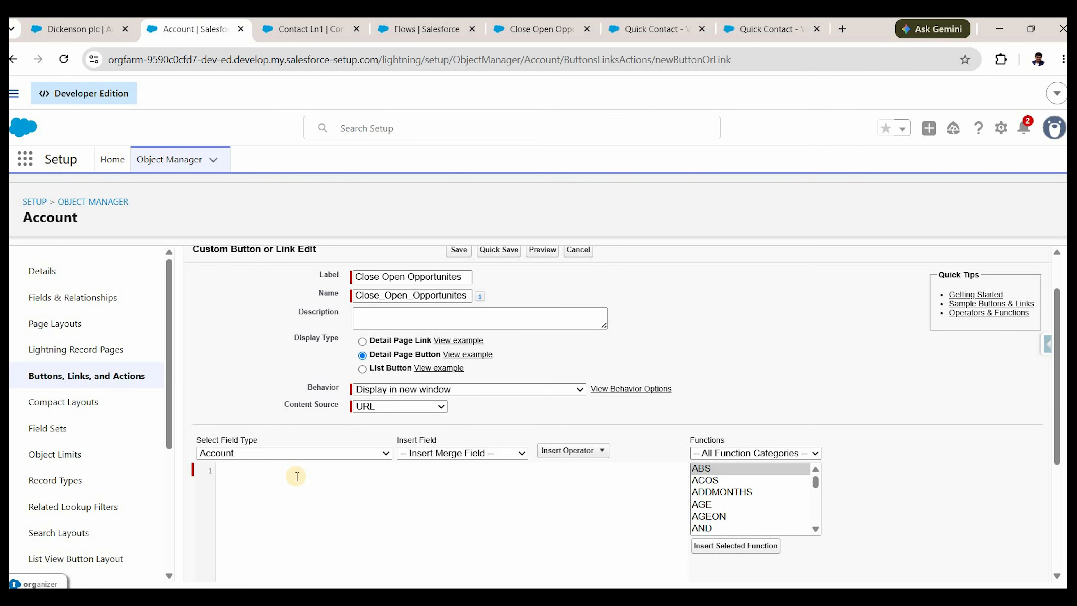
text(/flow/)
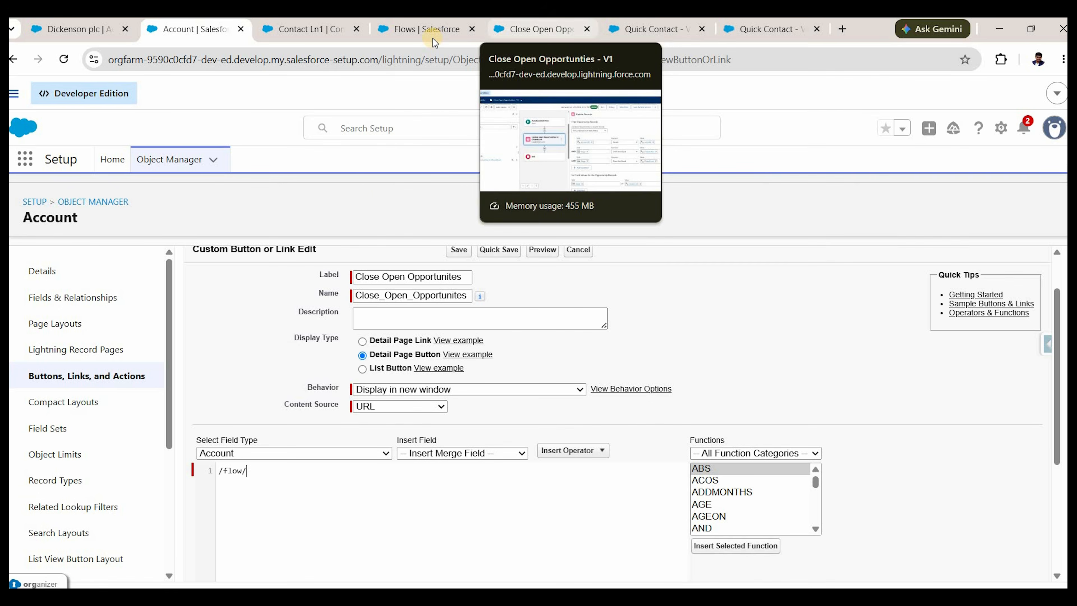
Open the Close Open Opportunities flow properties and copy its API name Close_Open_Opportunties.
click(517, 31)
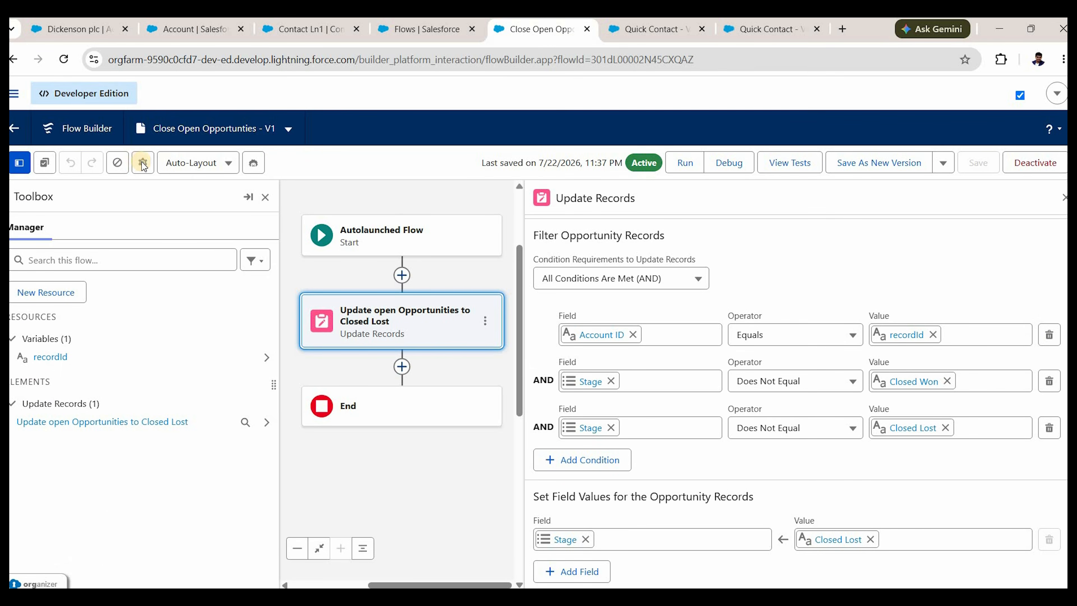
click(143, 163)
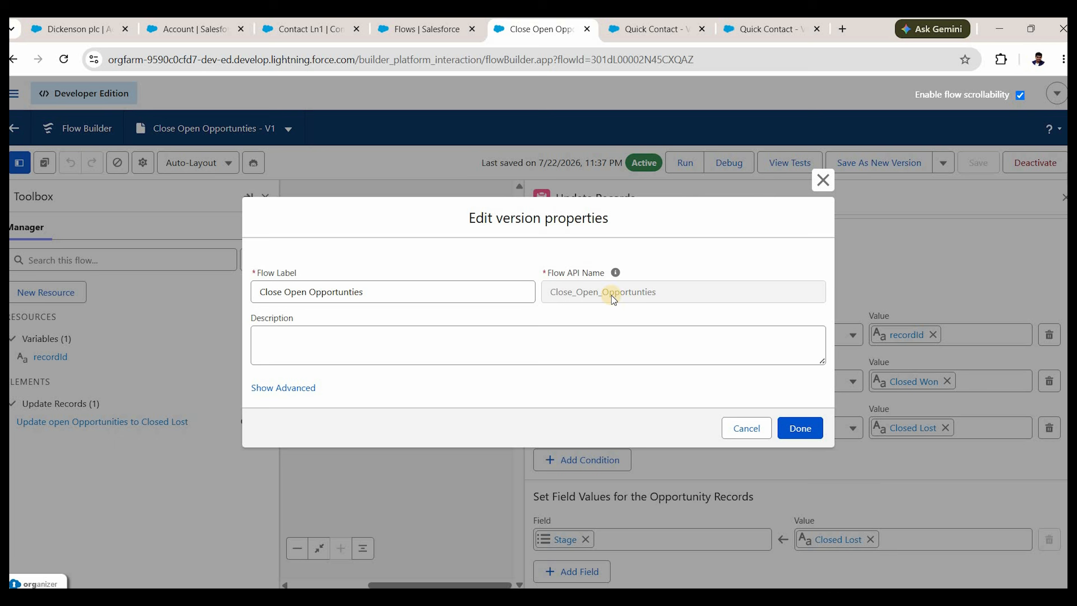
right_click(610, 294)
double_click(611, 295)
key(ctrl+c)
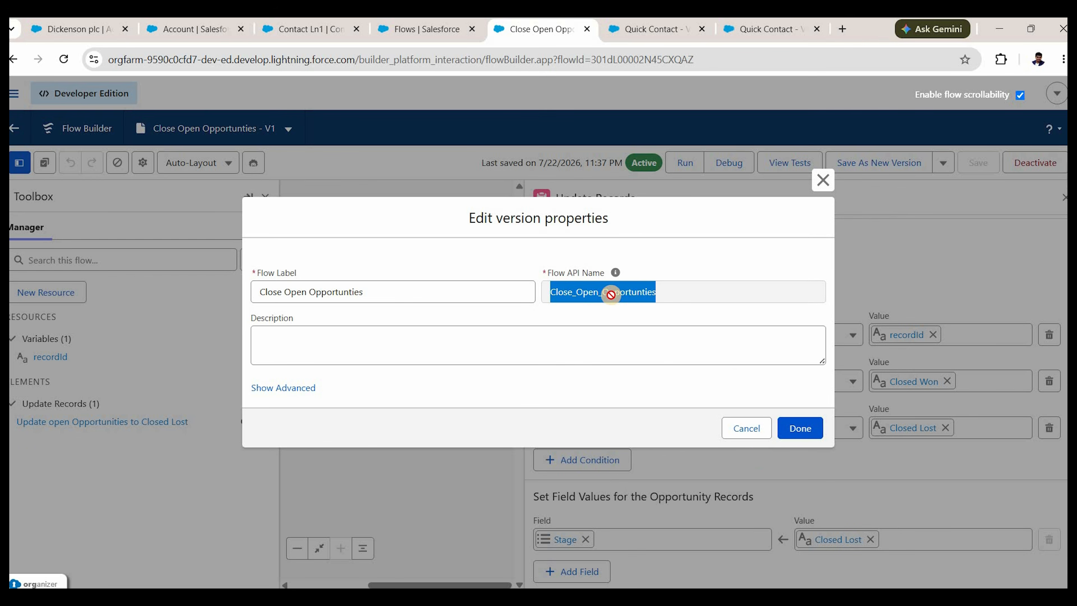
Set the button URL to /flow/Close_Open_Opportunties?recordId={!Account.Id} and save the button.
click(747, 428)
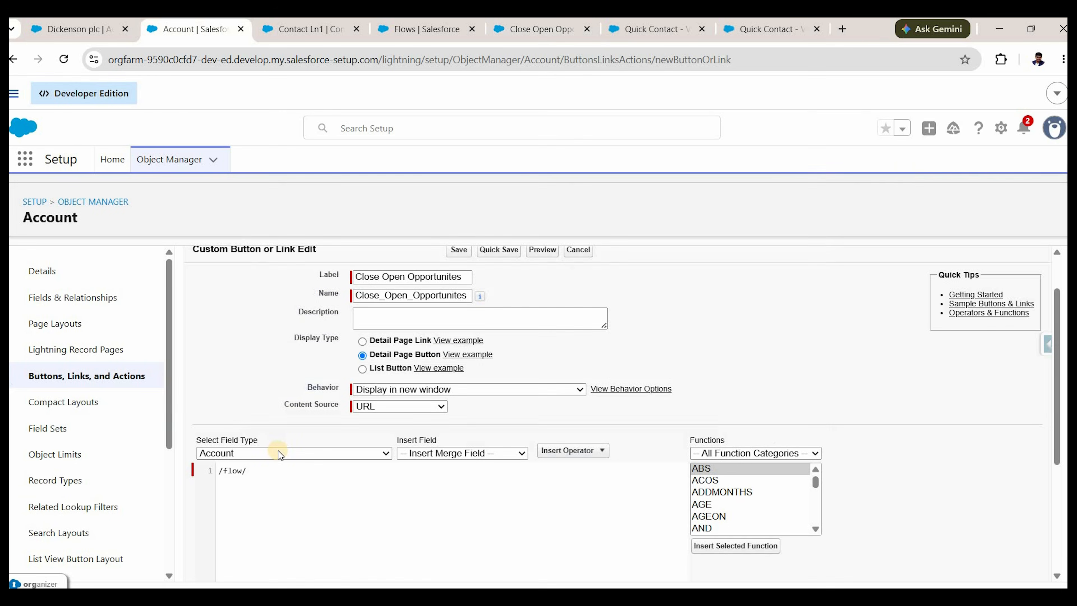
key(ctrl+v)
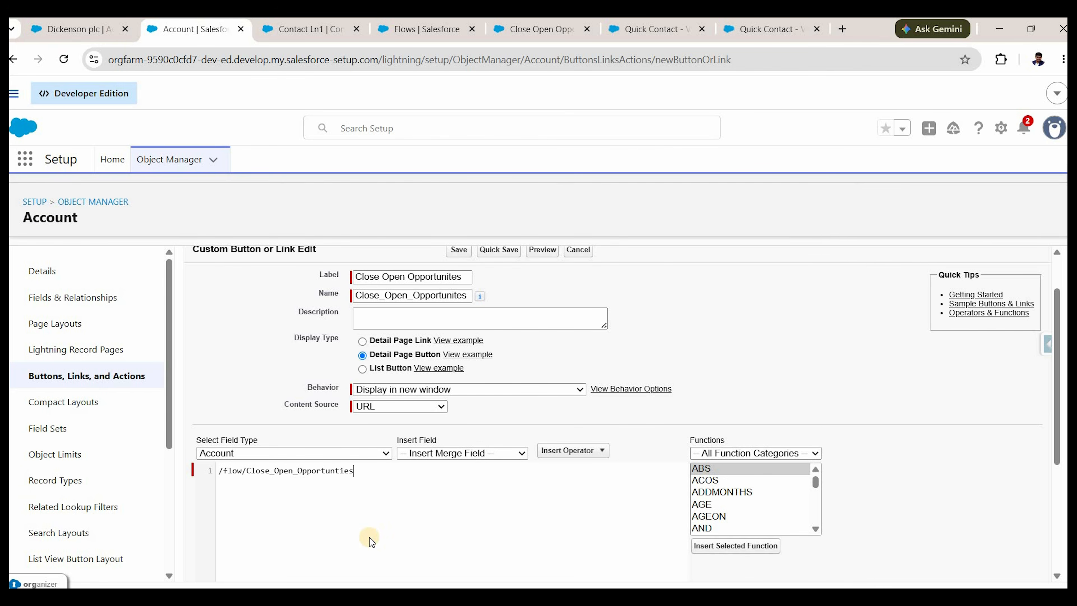
text(?)
text(recordId=)
click(446, 453)
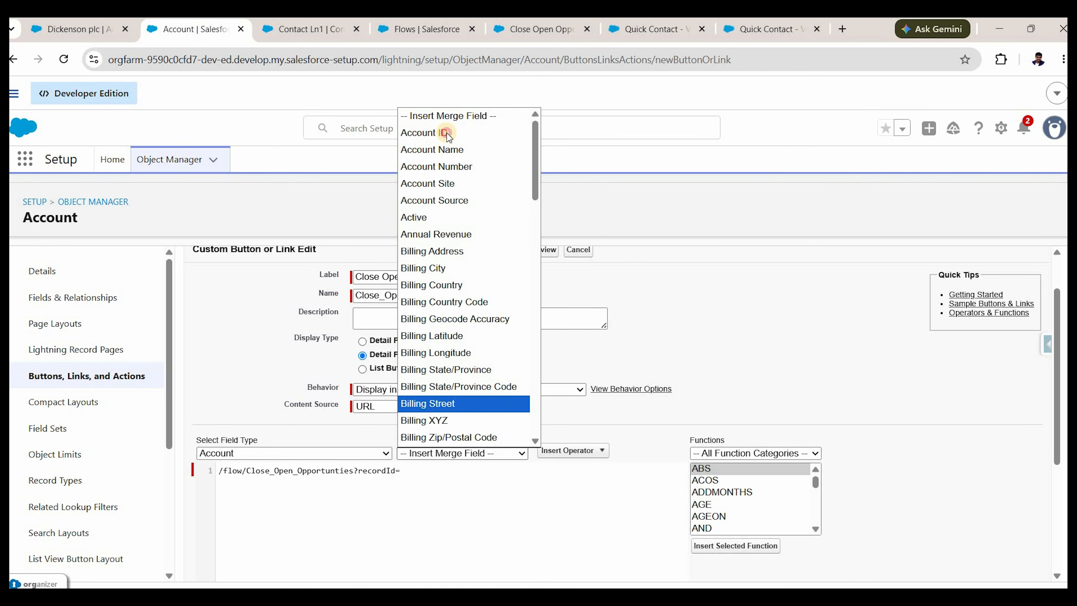
click(445, 133)
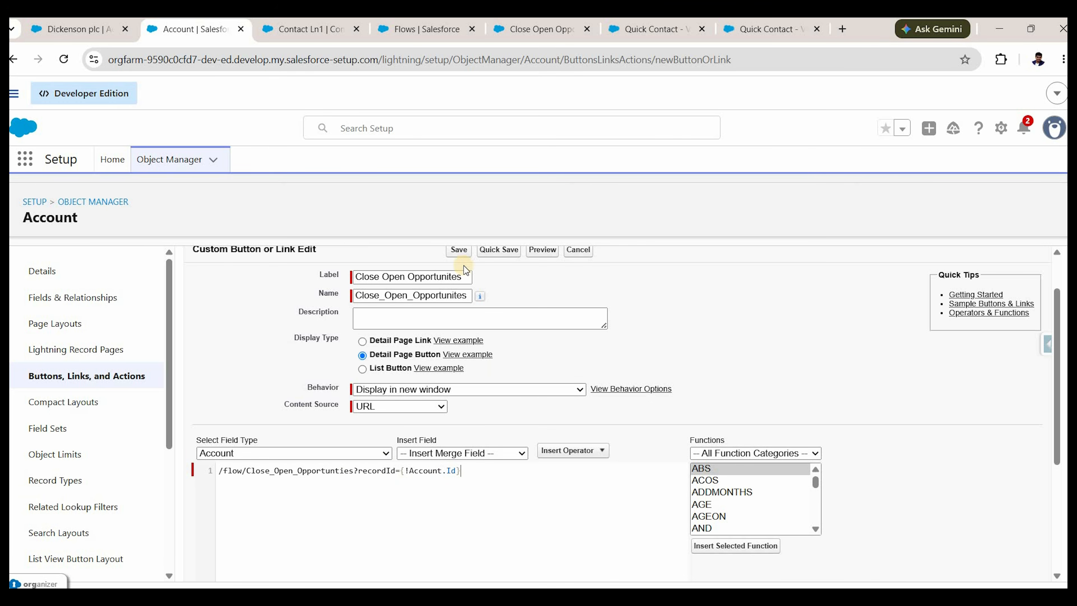
click(459, 250)
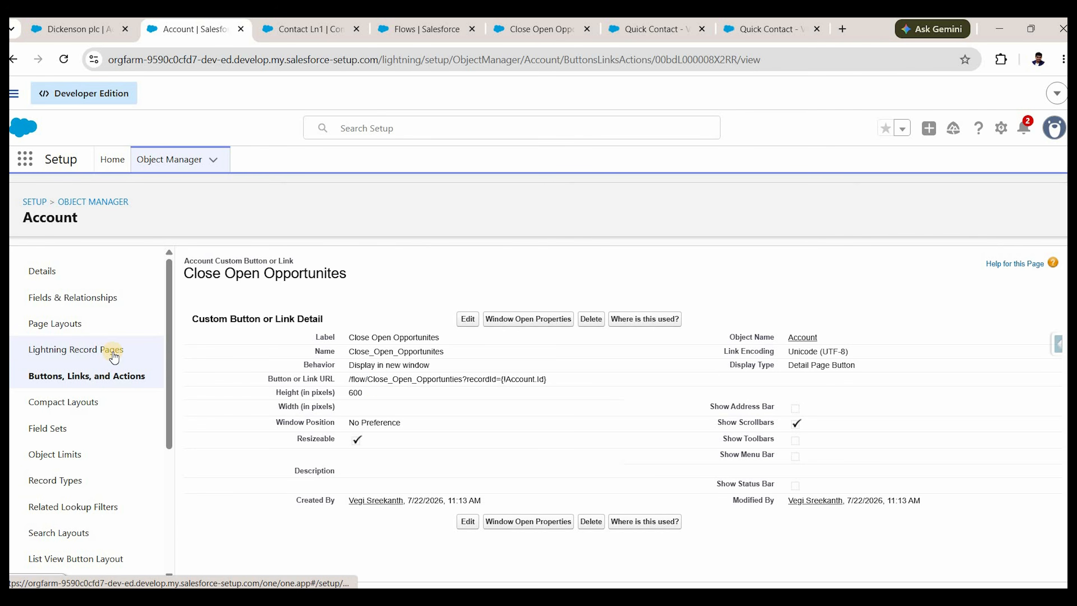
Upgrade the Account Record Page highlights panel to dynamic actions migrated from Account Layout.
click(79, 347)
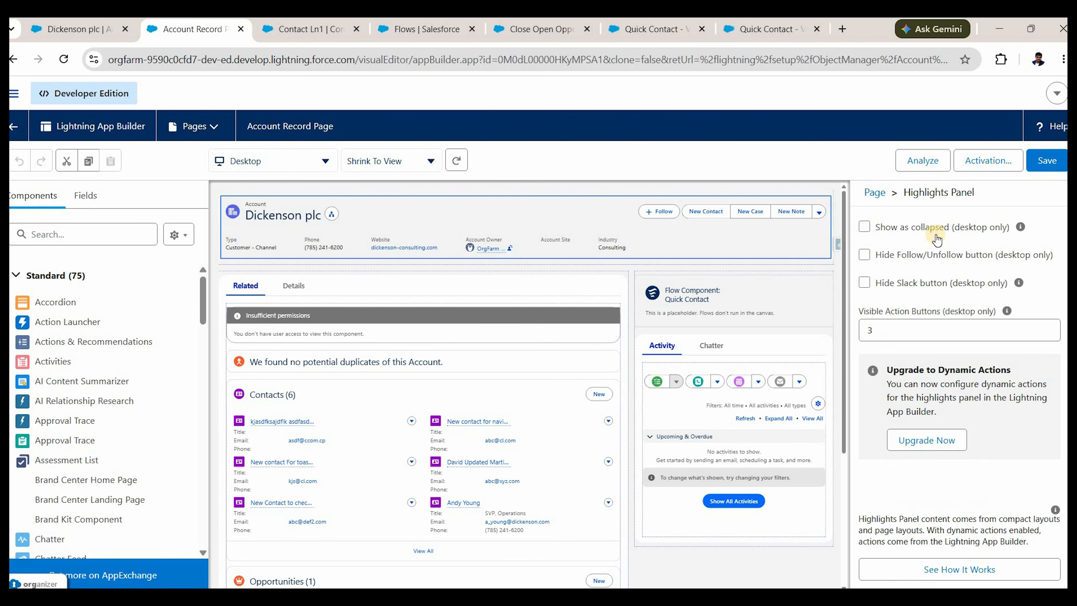
scroll(937, 240, down, 5)
click(930, 230)
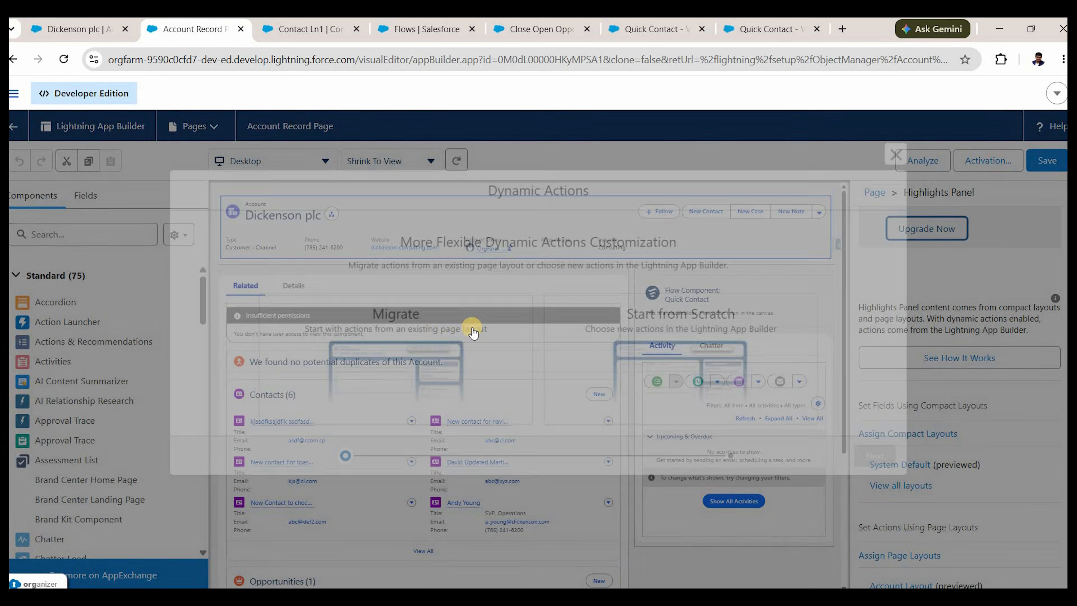
click(637, 344)
click(882, 462)
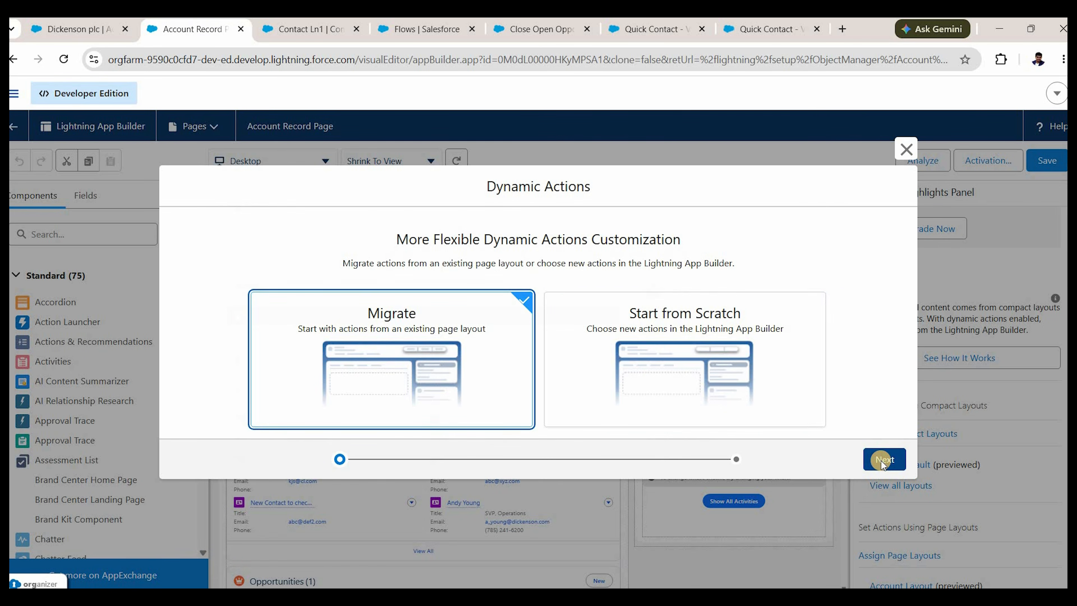
click(883, 461)
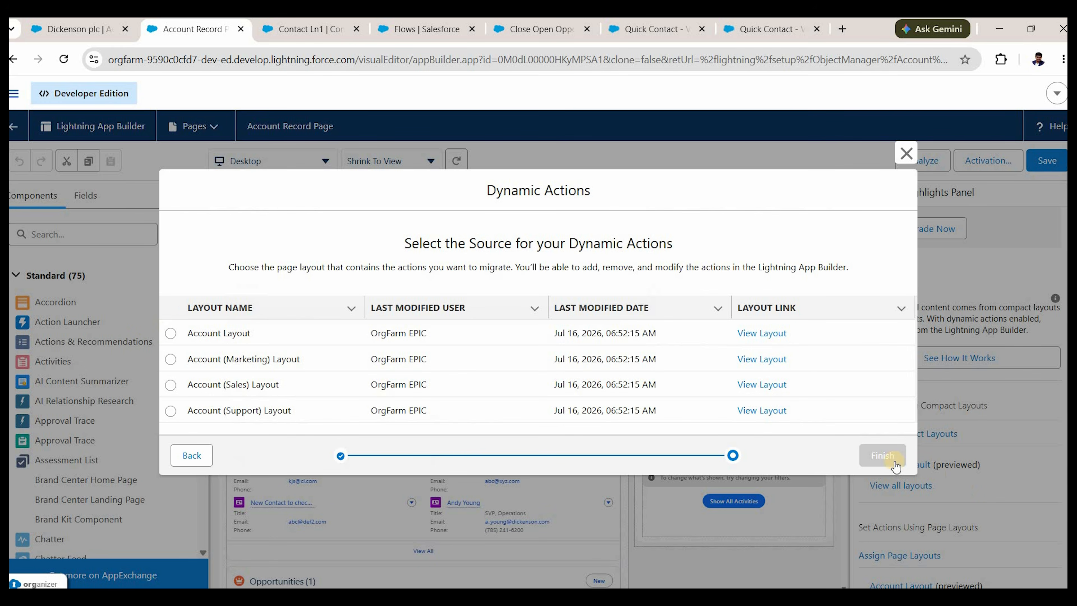
click(171, 333)
click(883, 456)
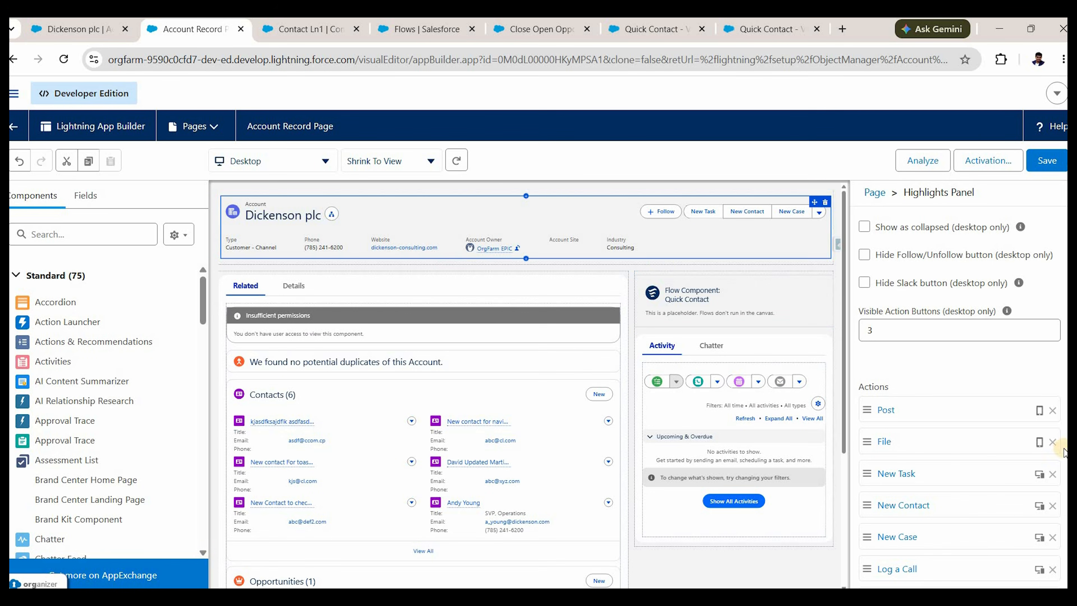
Add the Close Open Opportunites custom button to the Highlights Panel and move it to the top.
scroll(936, 391, down, 6)
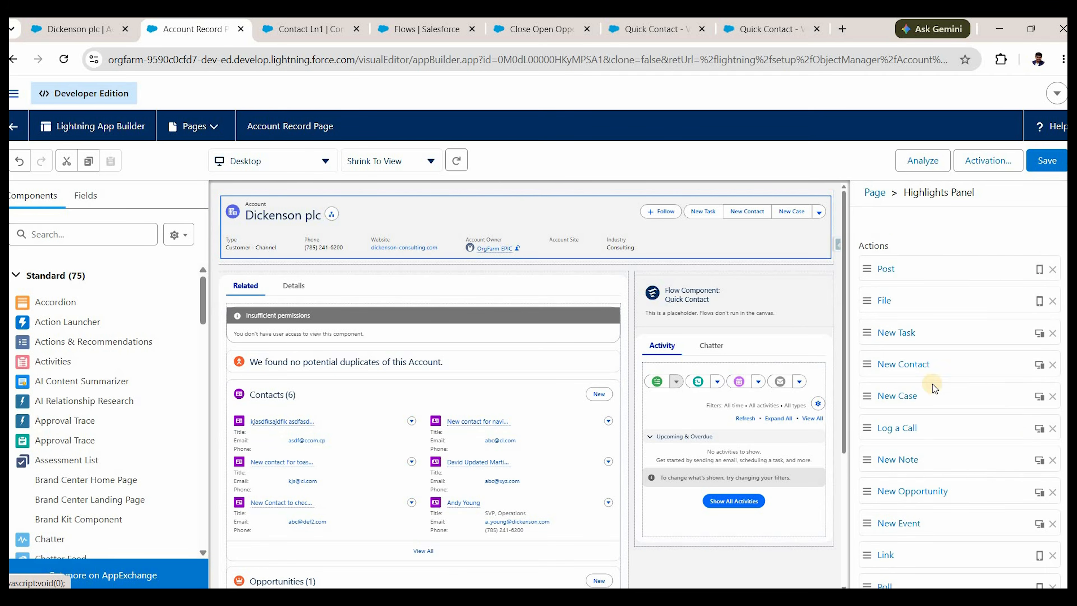
scroll(929, 380, up, 4)
scroll(929, 381, down, 2)
scroll(929, 381, down, 10)
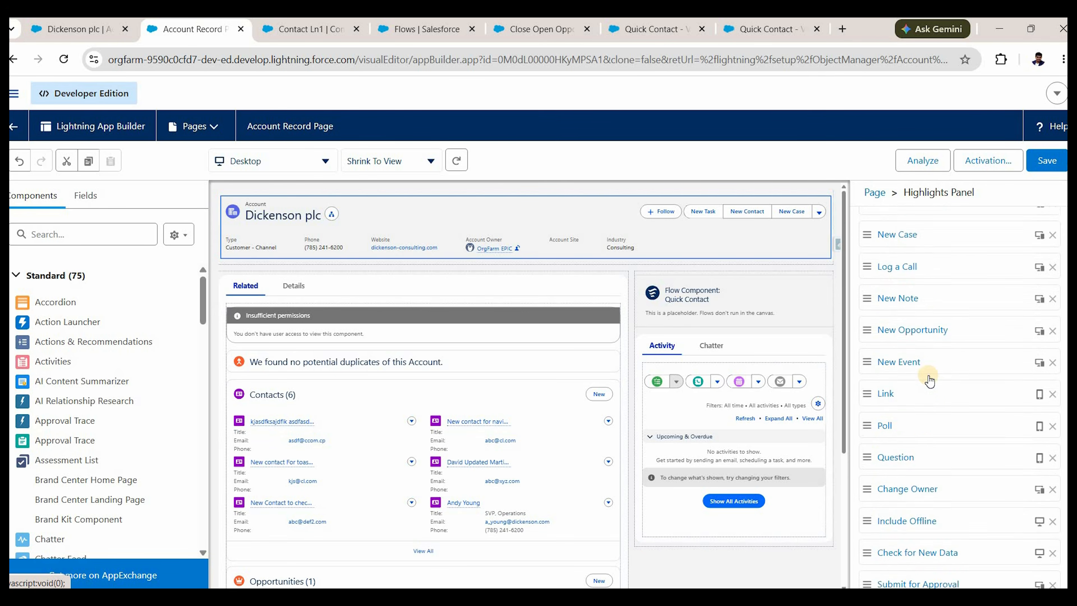
click(905, 463)
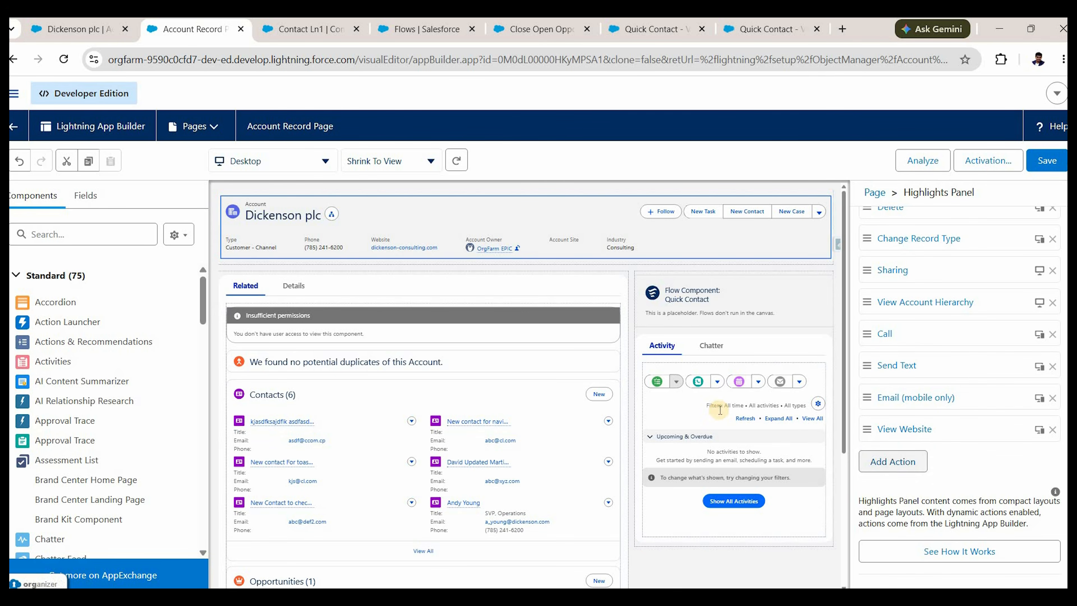
click(713, 414)
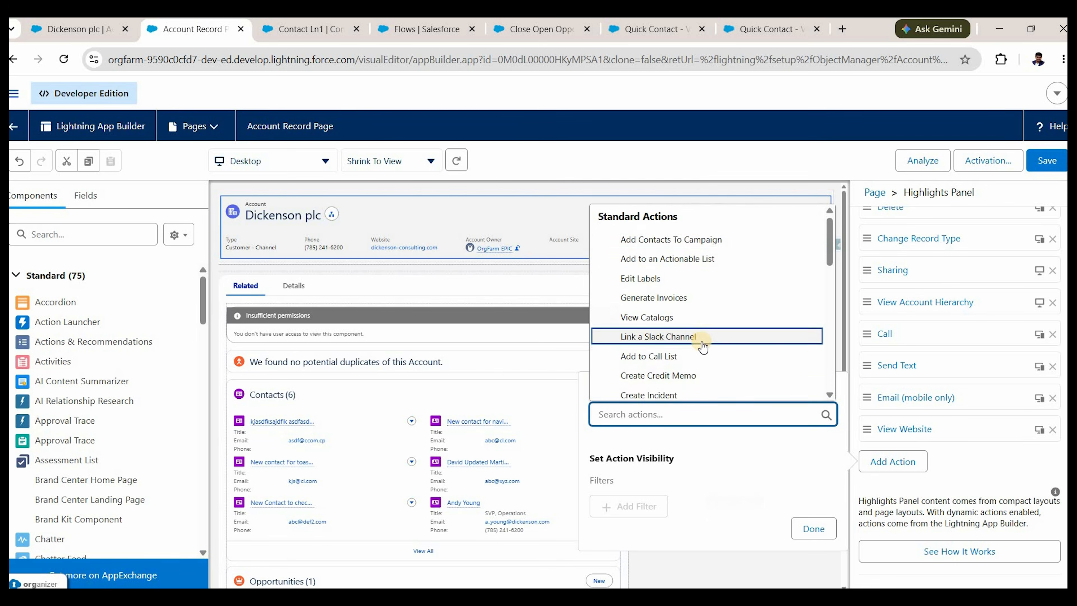
scroll(702, 344, down, 10)
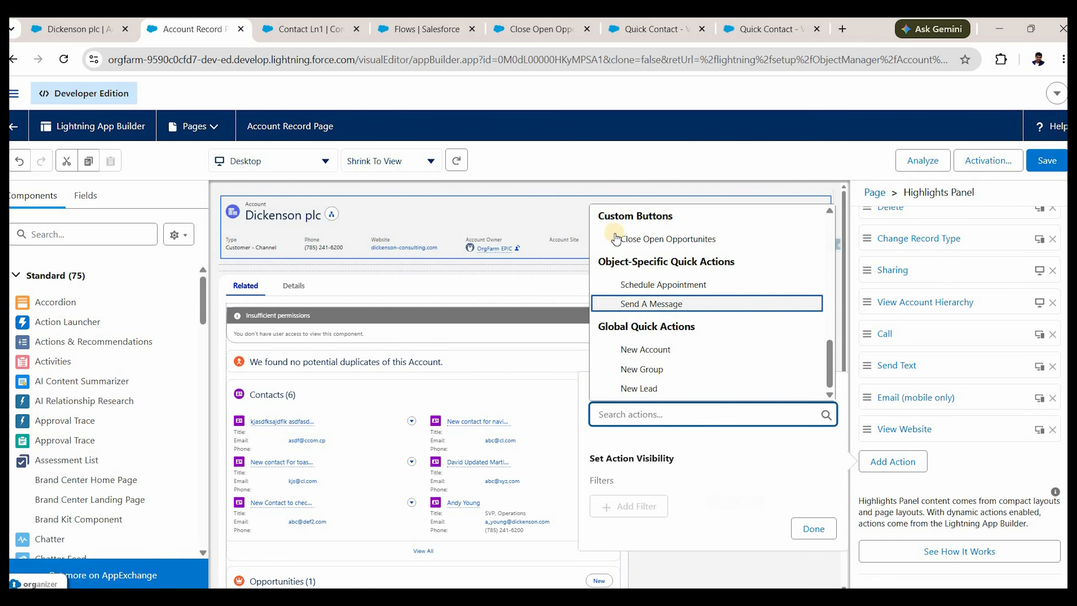
click(670, 239)
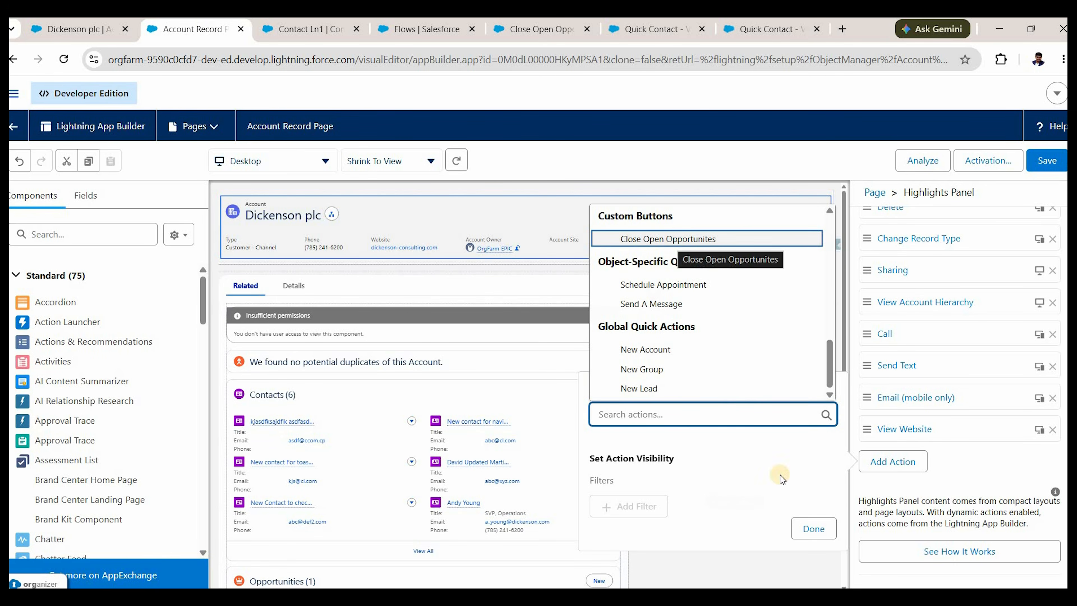
click(814, 531)
drag(953, 463, 886, 268)
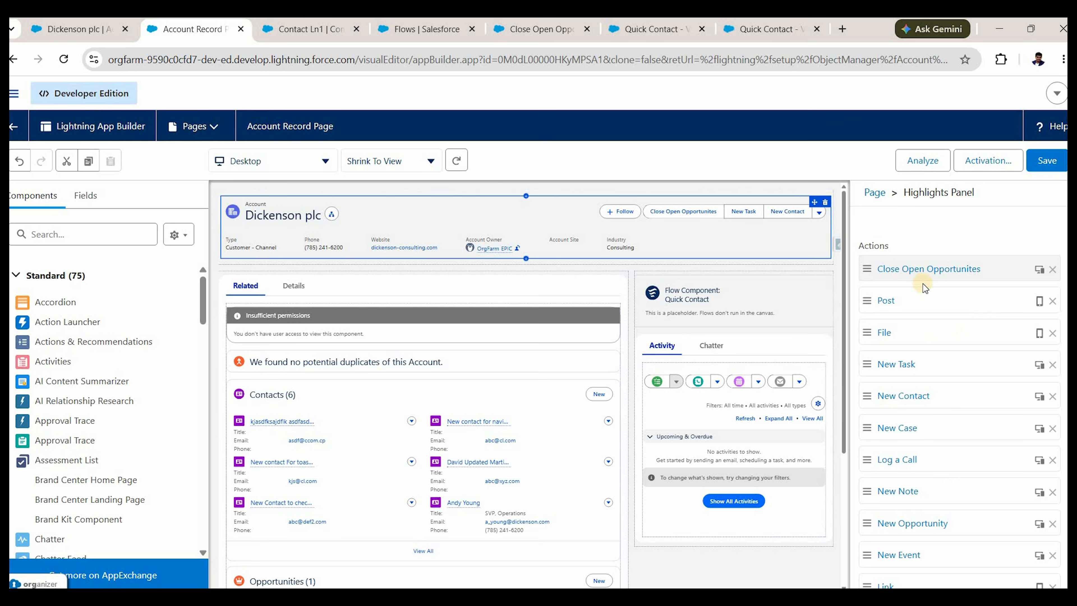
Add a visibility filter so Close Open Opportunites shows only when Active equals No.
click(927, 278)
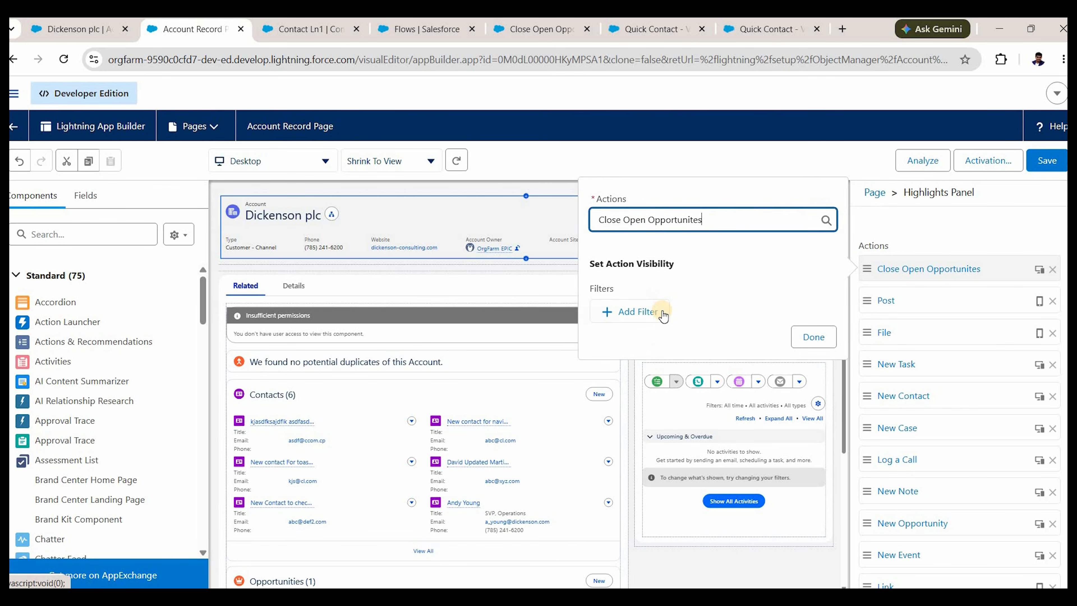
click(664, 315)
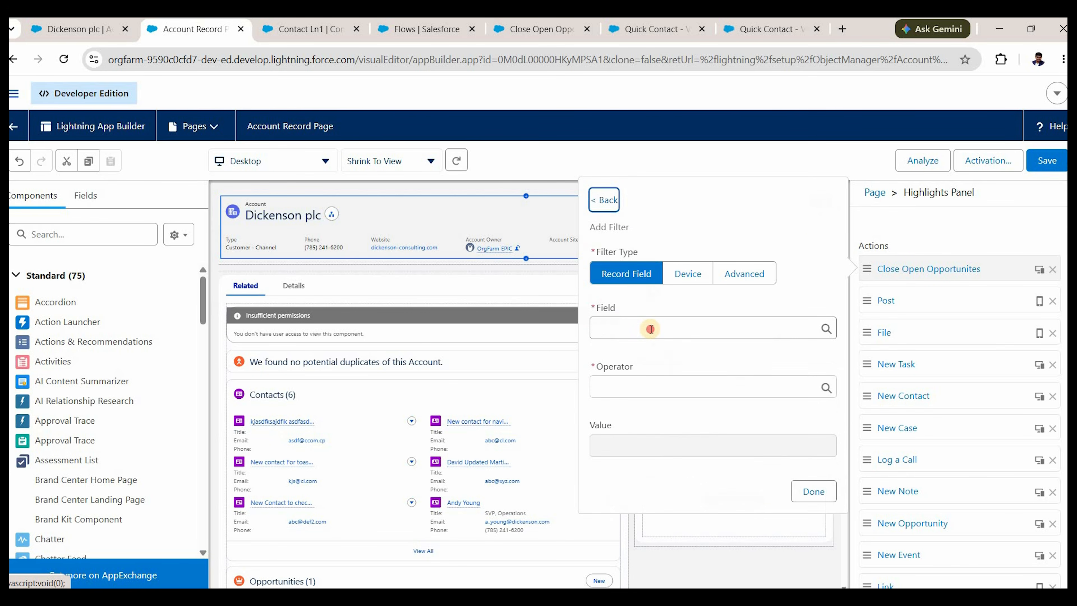
double_click(651, 329)
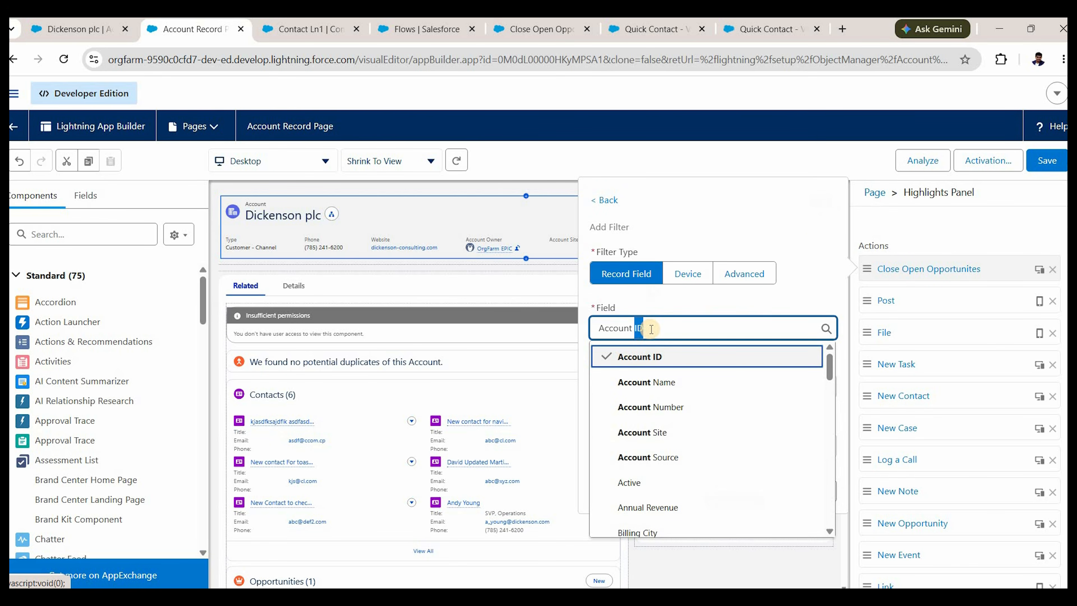
key(ctrl+a)
text(act)
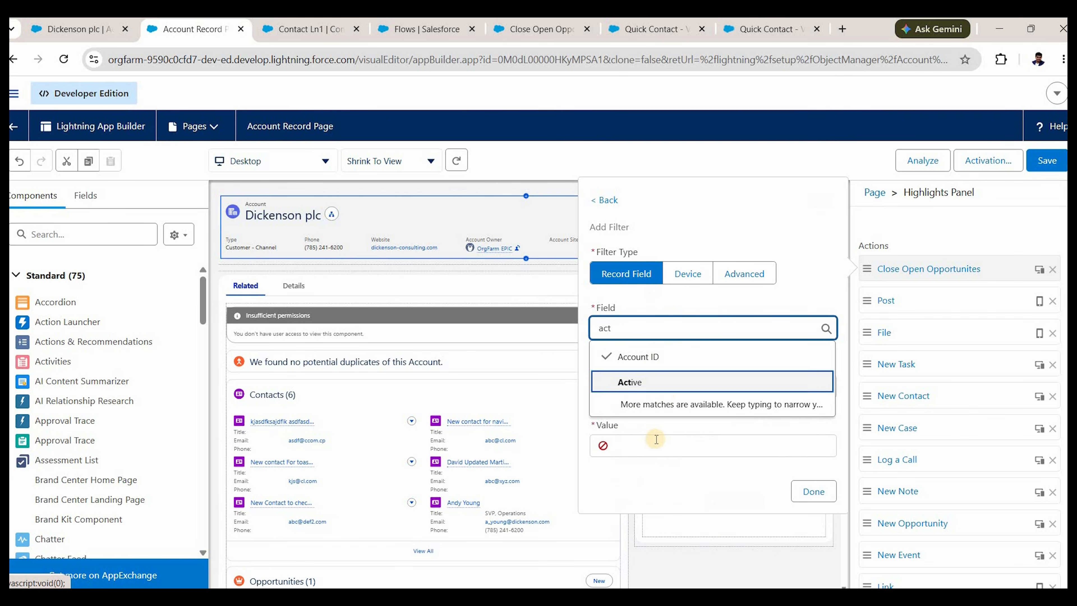
click(653, 381)
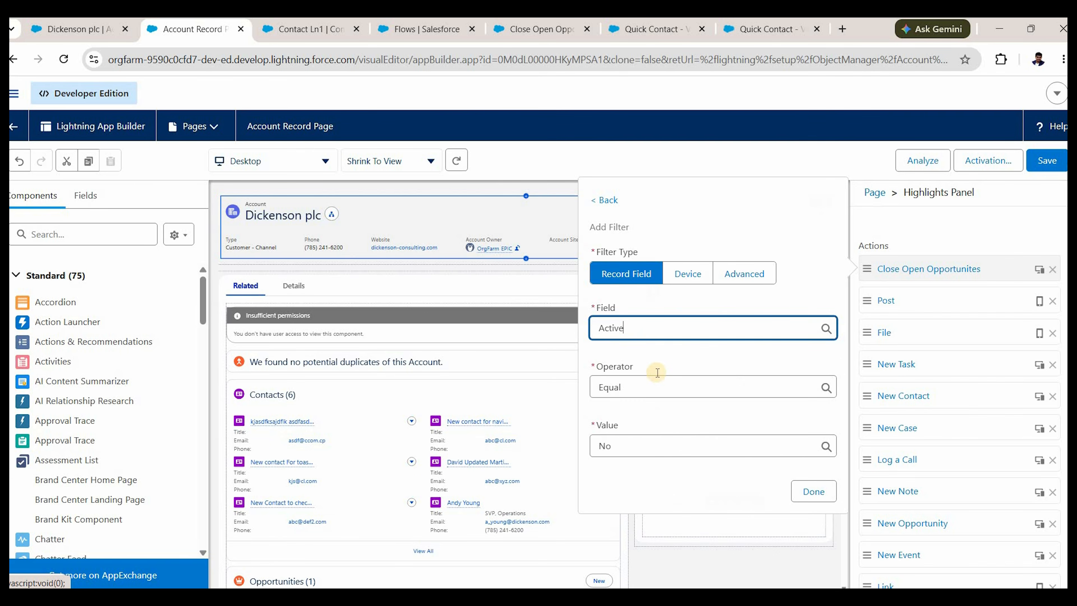
click(804, 492)
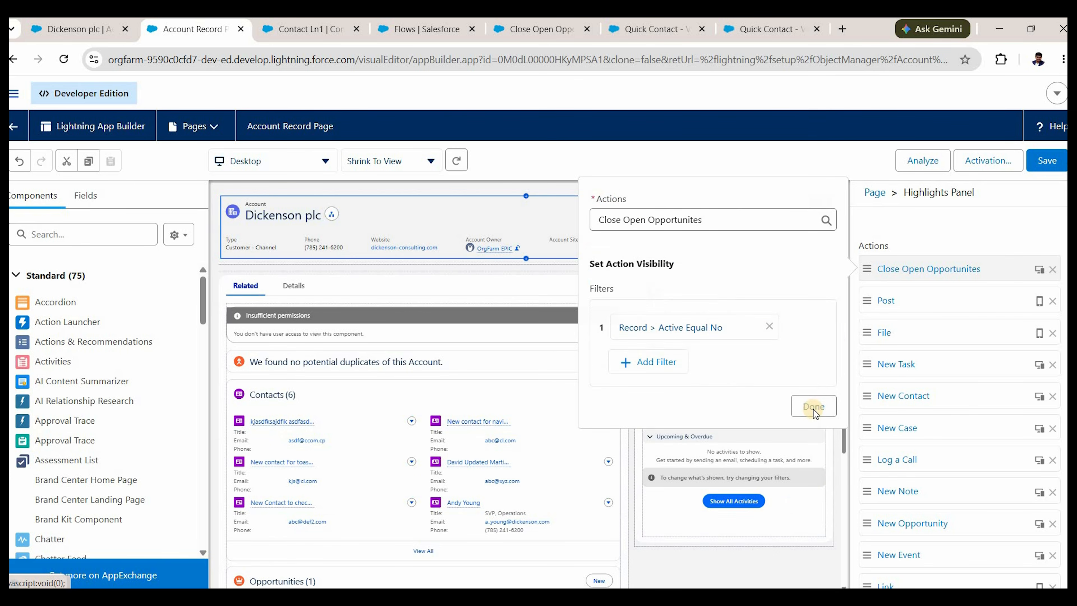
click(814, 408)
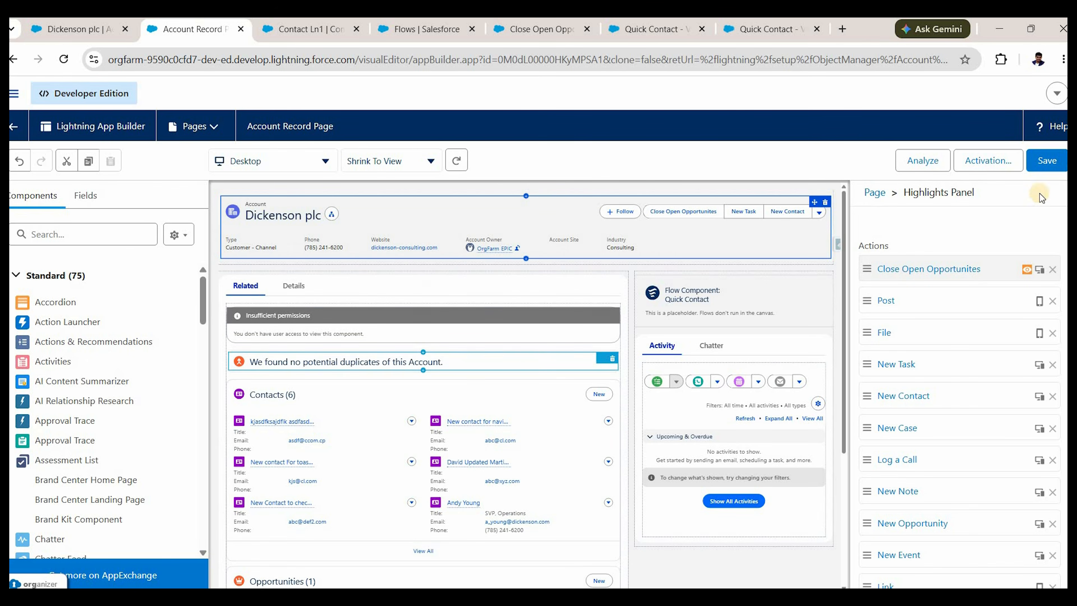
Save the Account Record Page.
click(1047, 161)
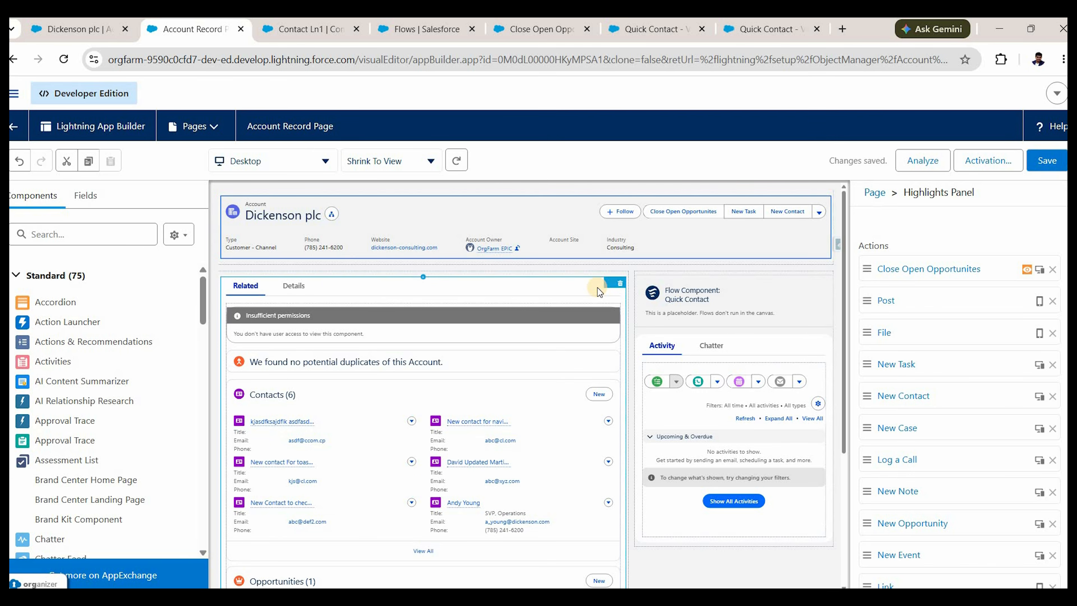
click(1041, 161)
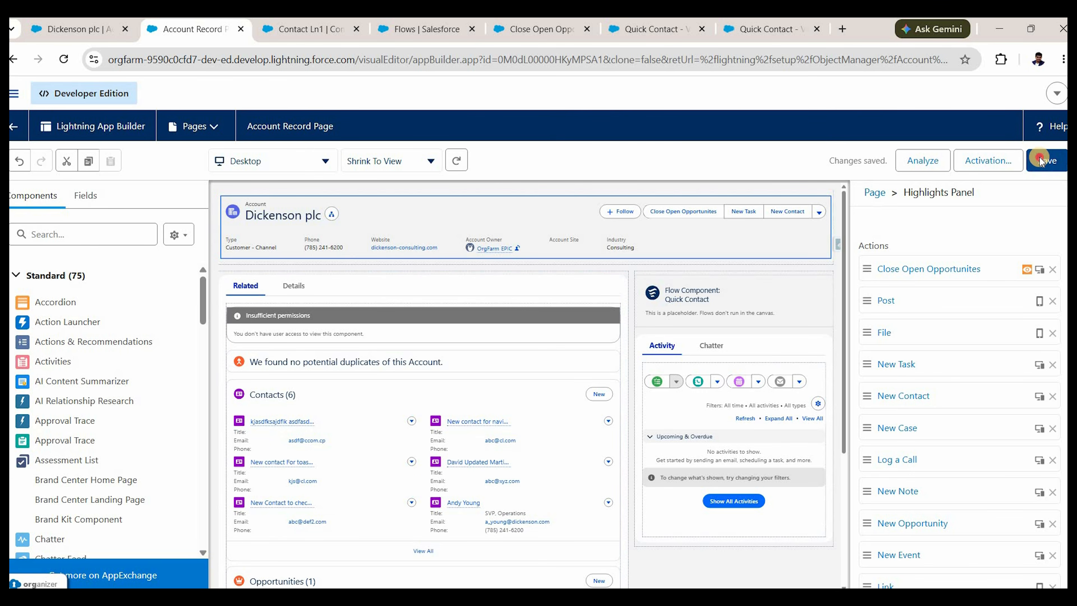
click(742, 307)
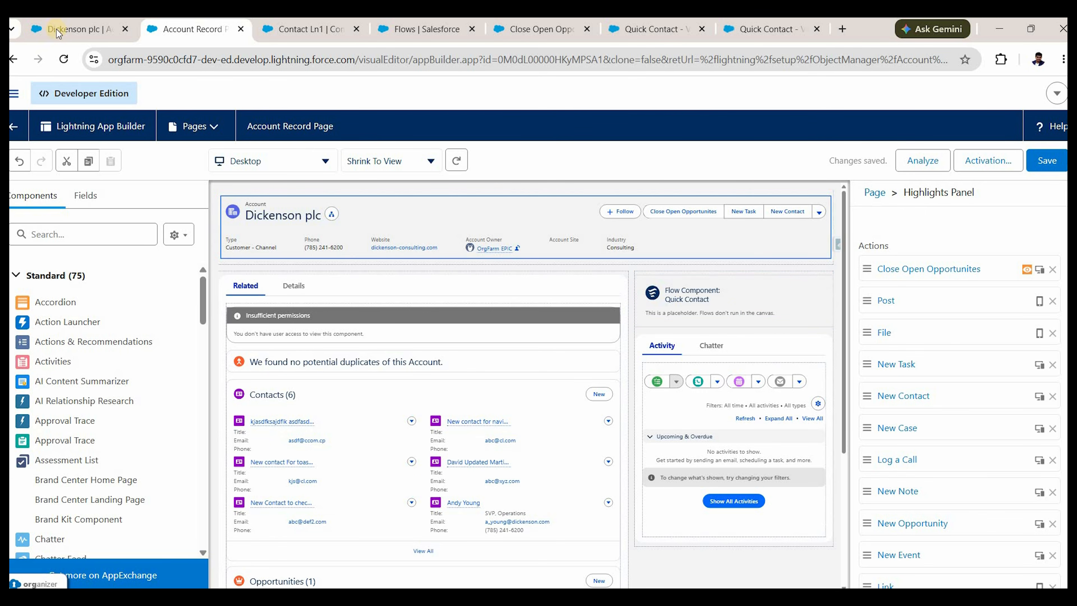
Reload the Dickenson plc record and save its Active field as No.
click(70, 29)
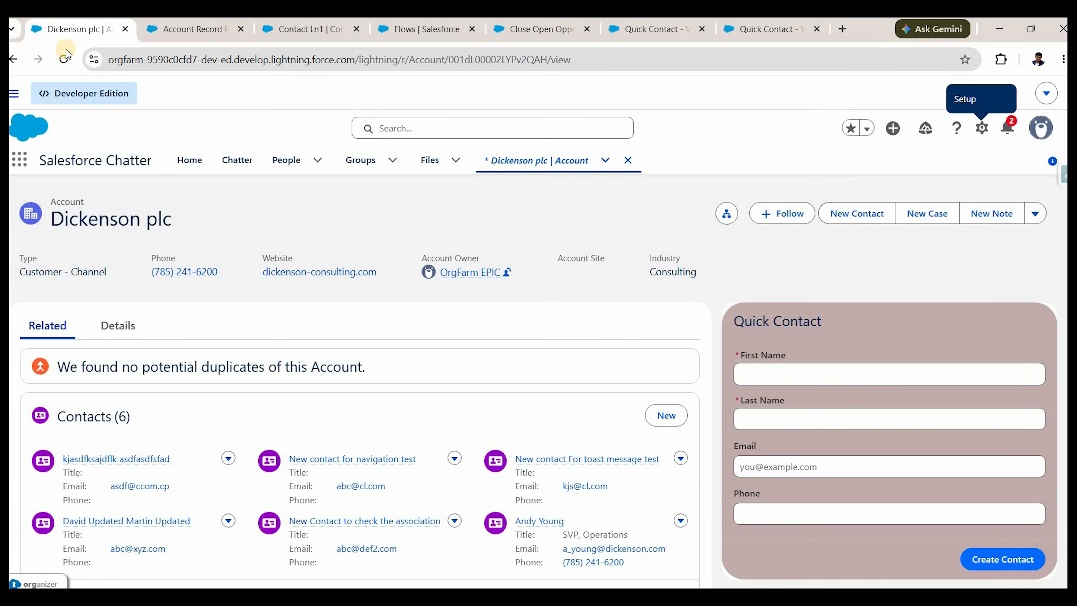
click(66, 52)
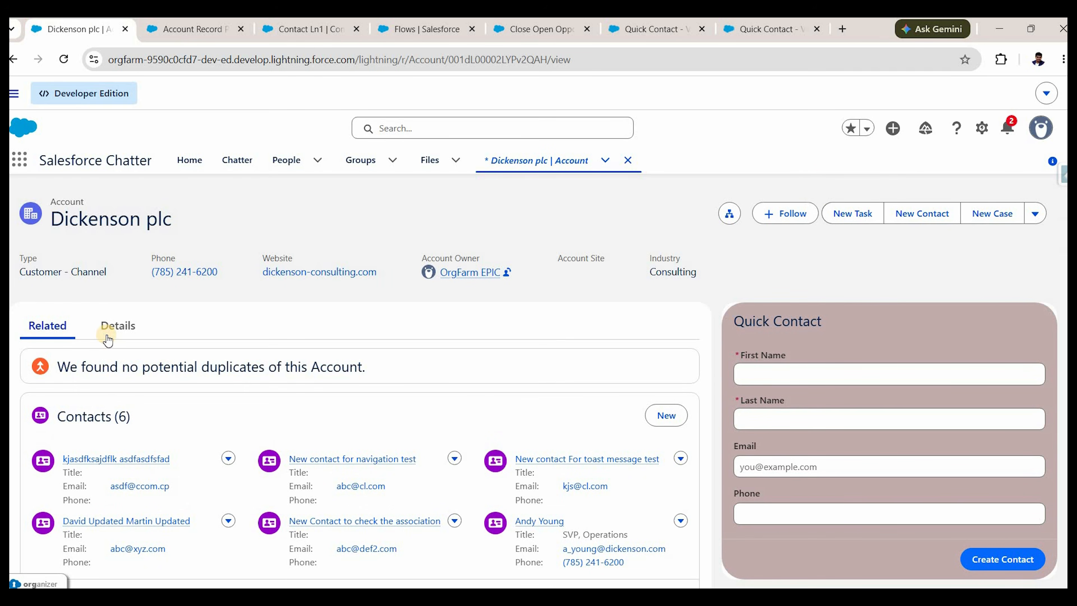
click(114, 326)
scroll(360, 418, down, 5)
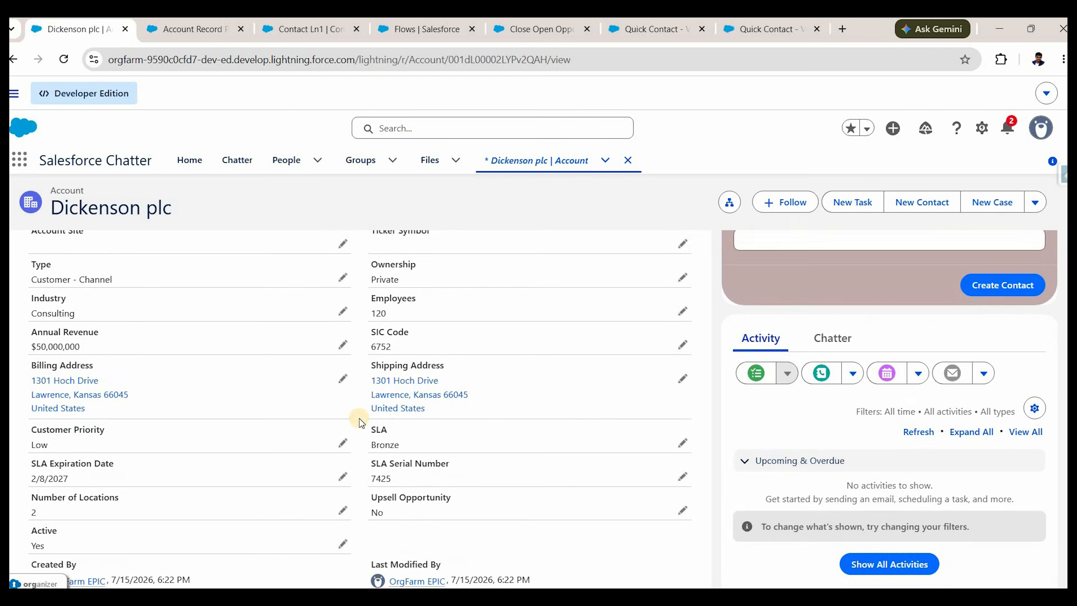
scroll(359, 418, down, 3)
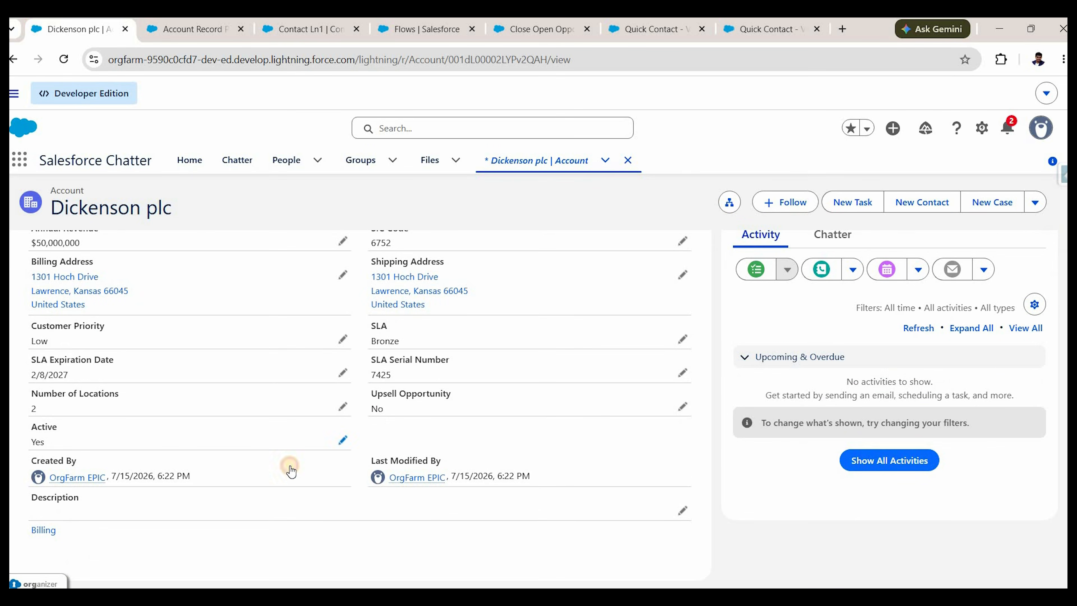
key(Down)
key(Down)
key(Down)
key(Return)
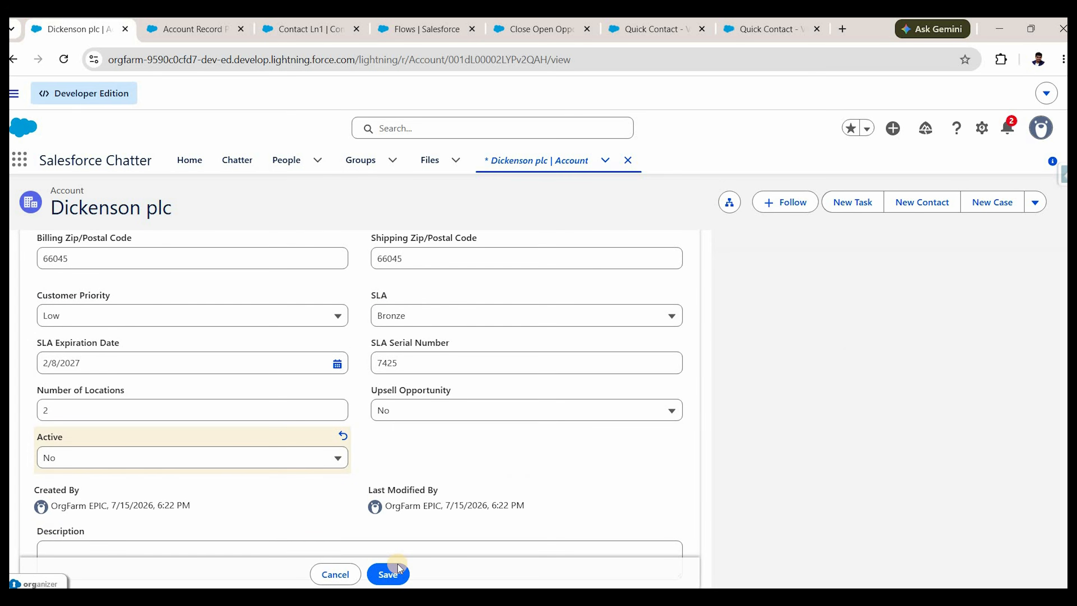
click(398, 567)
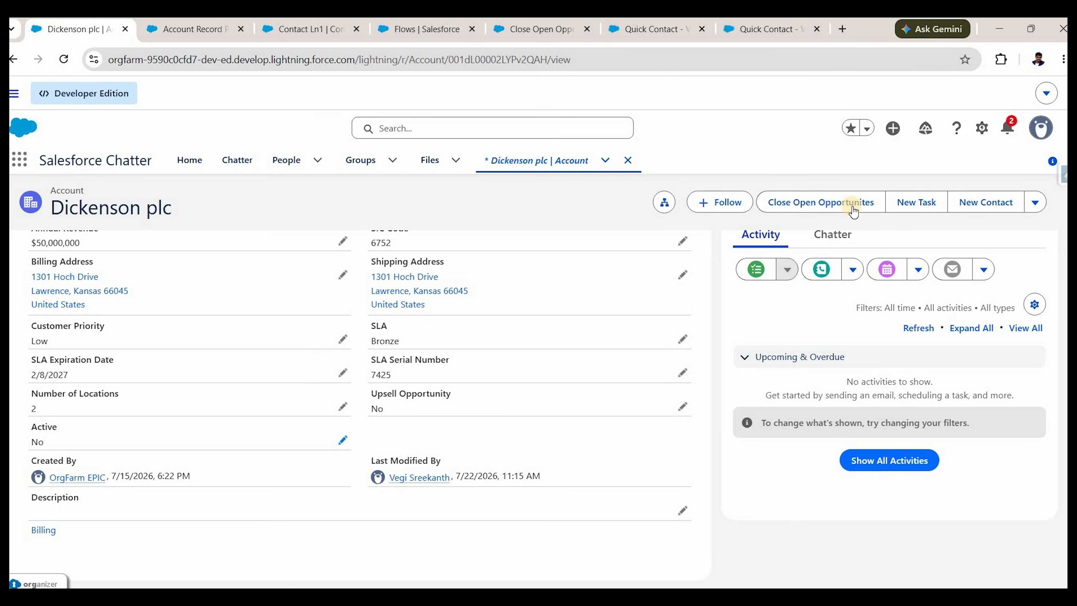
Go back to the account's Related lists.
click(854, 208)
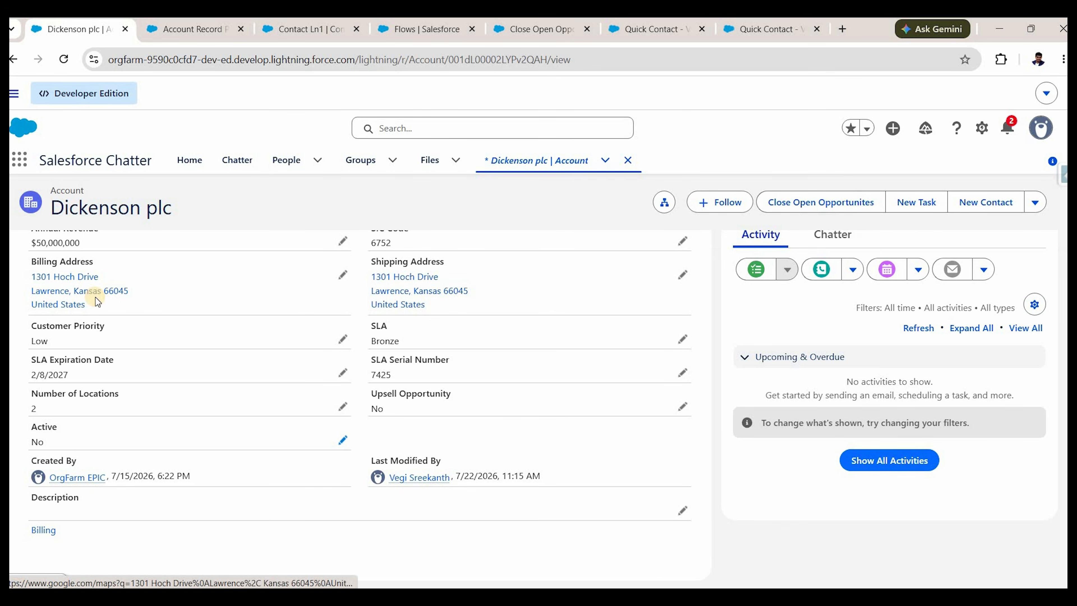
scroll(40, 310, up, 5)
scroll(37, 311, up, 4)
click(38, 324)
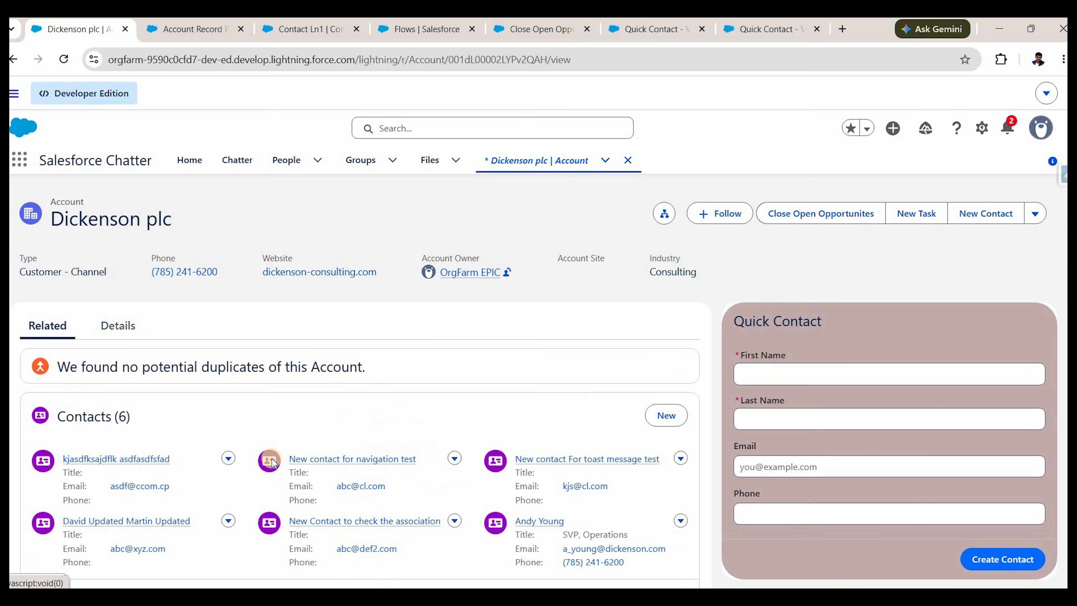
scroll(271, 463, down, 5)
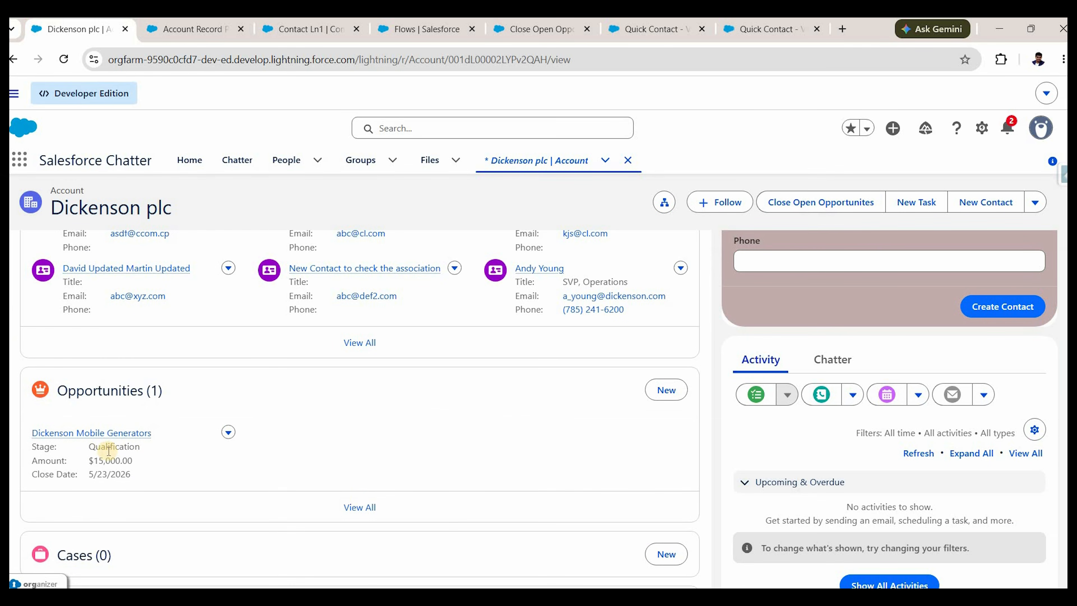
Create opportunity 'New Opp' with close date 7/30/2026 and stage Needs Analysis.
click(665, 389)
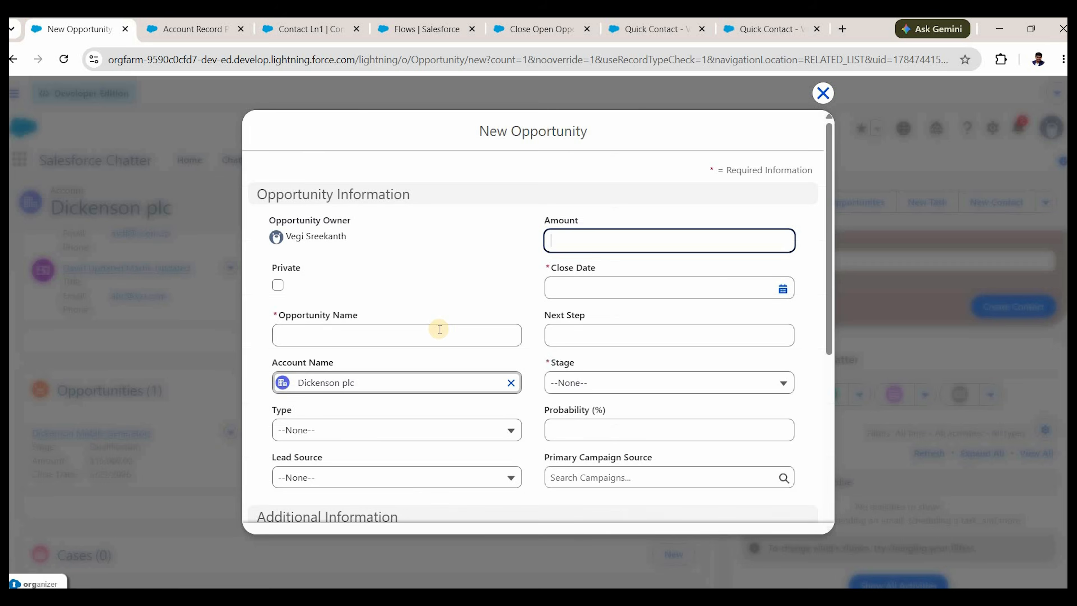
click(440, 330)
text(New Op)
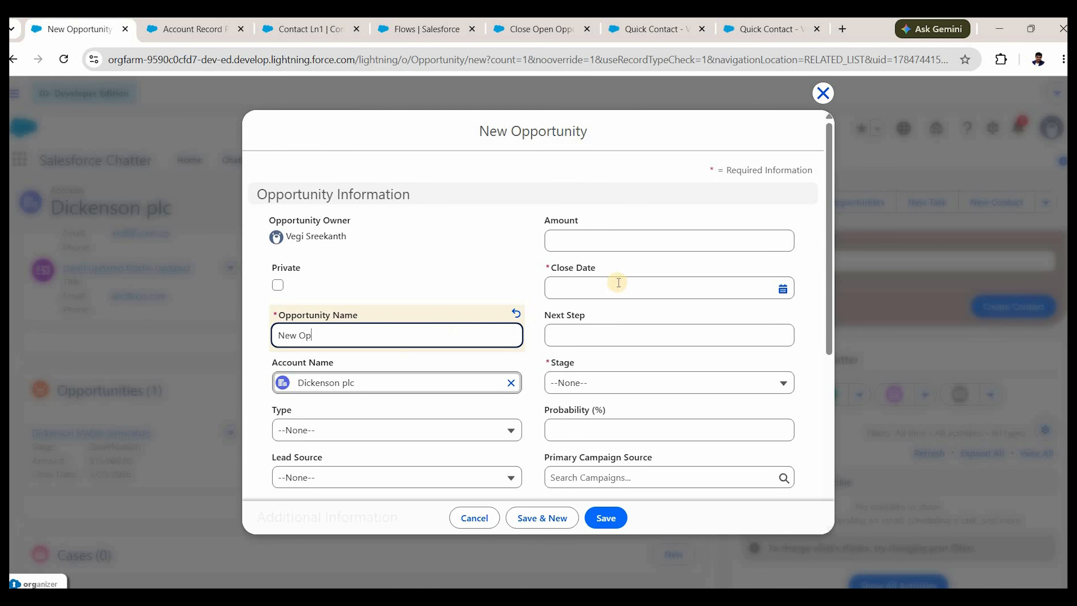
text(p)
click(619, 282)
click(724, 480)
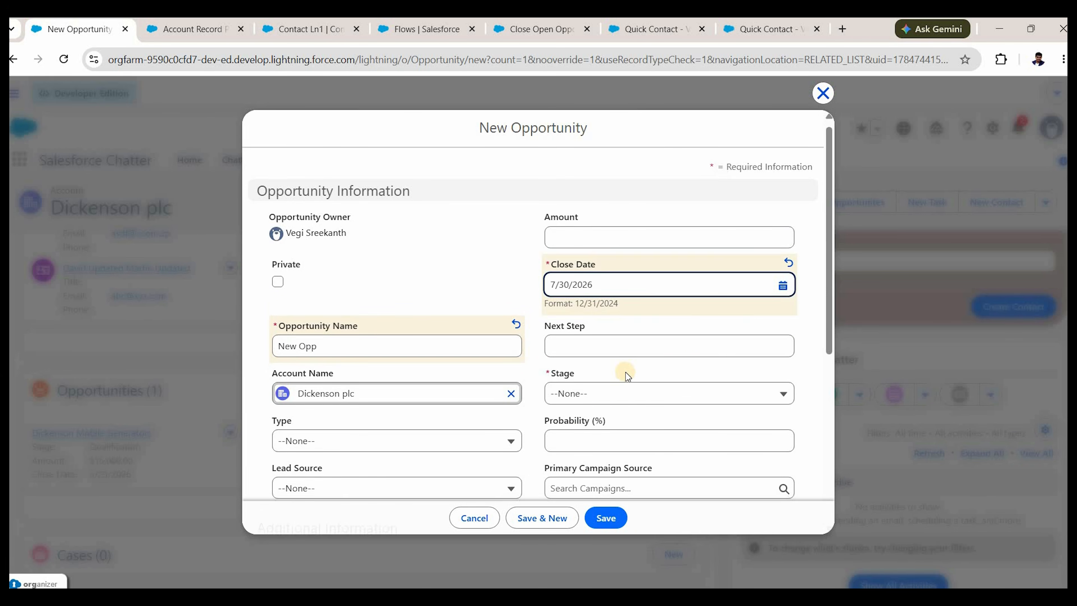
scroll(625, 372, down, 1)
click(649, 356)
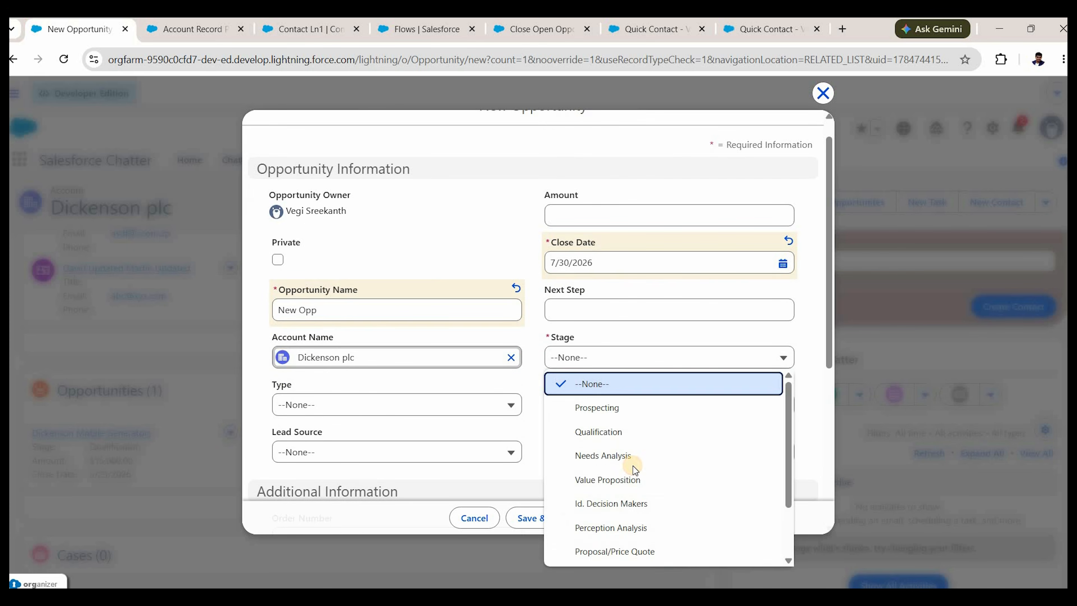
click(623, 453)
scroll(623, 514, down, 6)
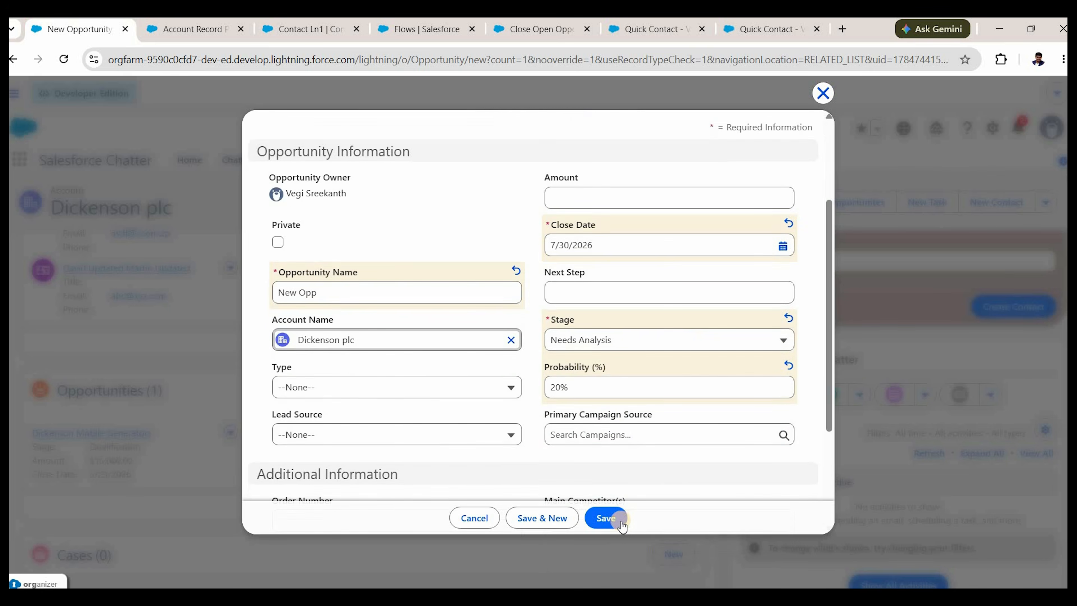
click(621, 522)
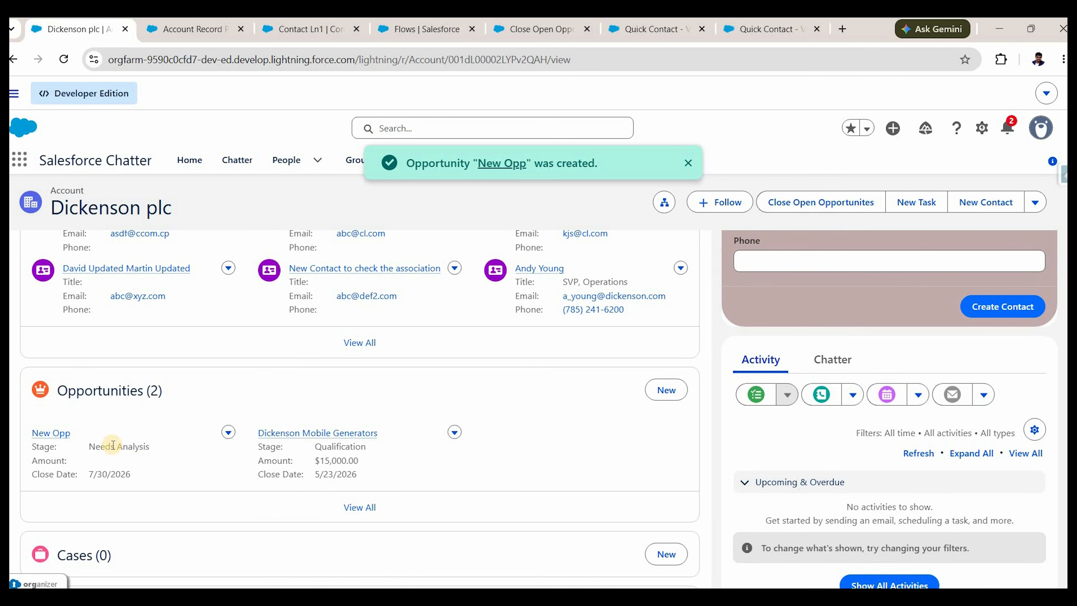
Run the Close Open Opportunites action on Dickenson plc and return to the account.
click(817, 207)
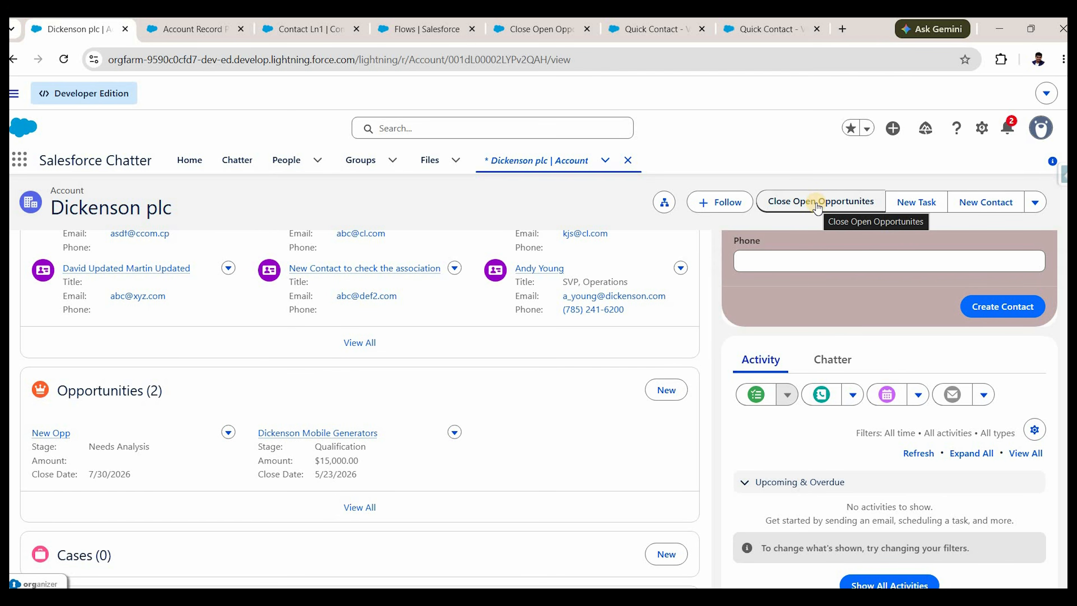
click(817, 204)
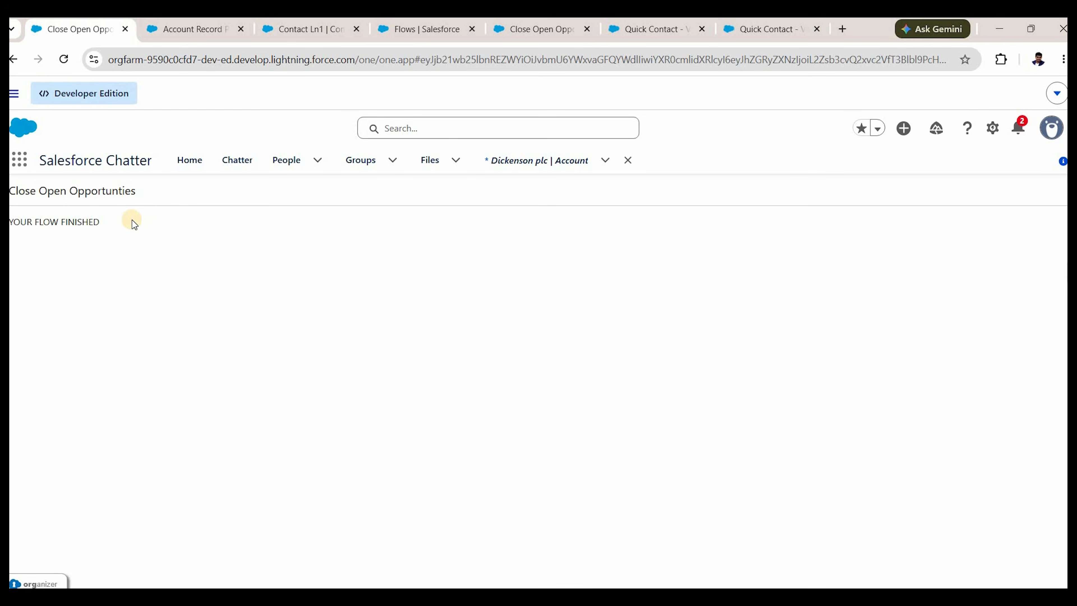
click(12, 62)
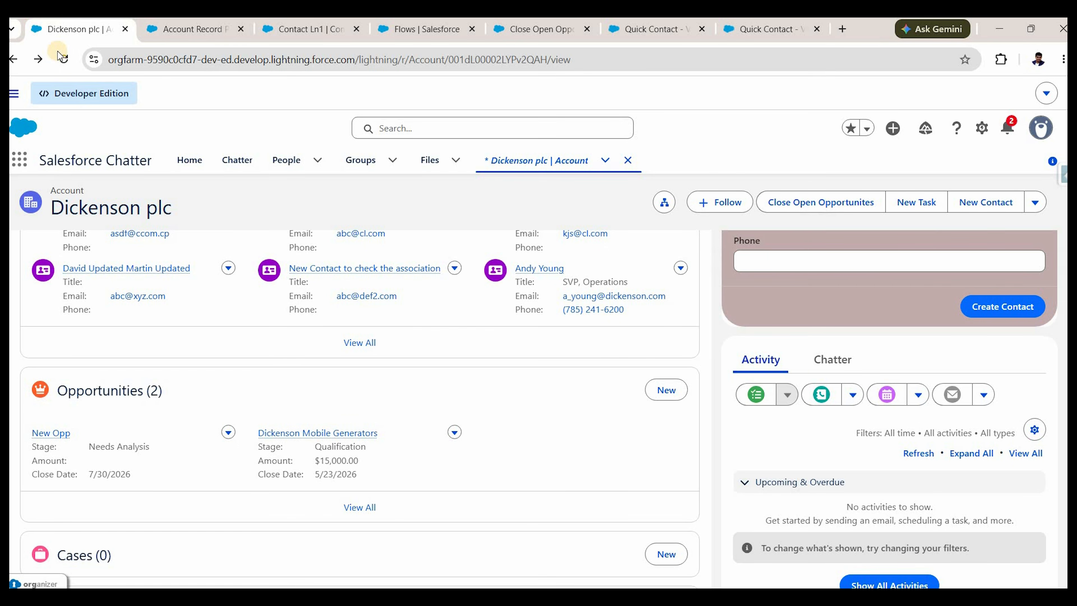
Reload the account and check that both opportunities show Closed Lost.
click(62, 58)
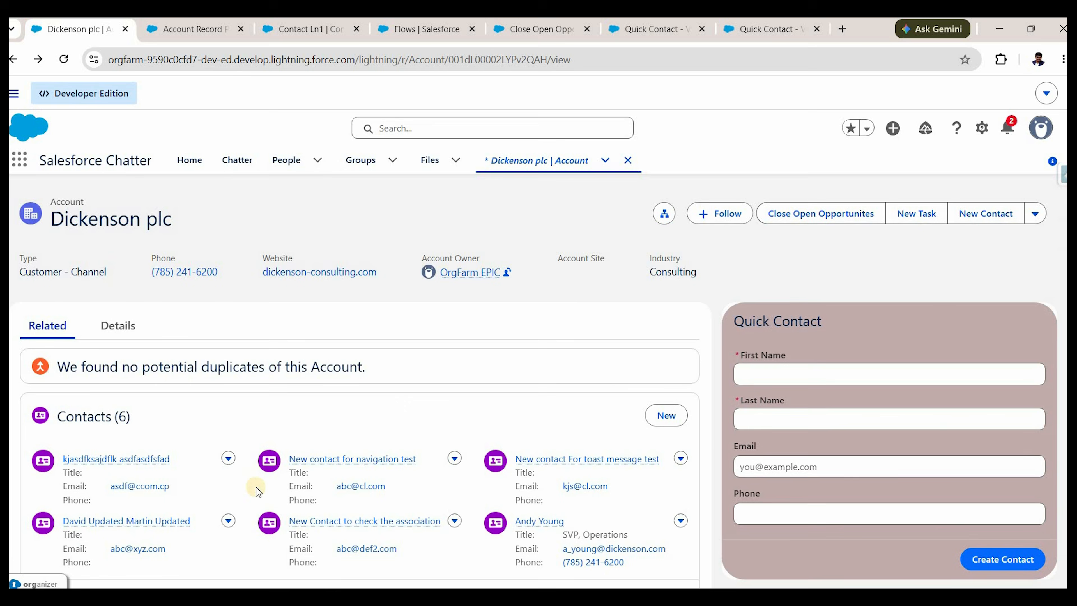
scroll(258, 492, down, 5)
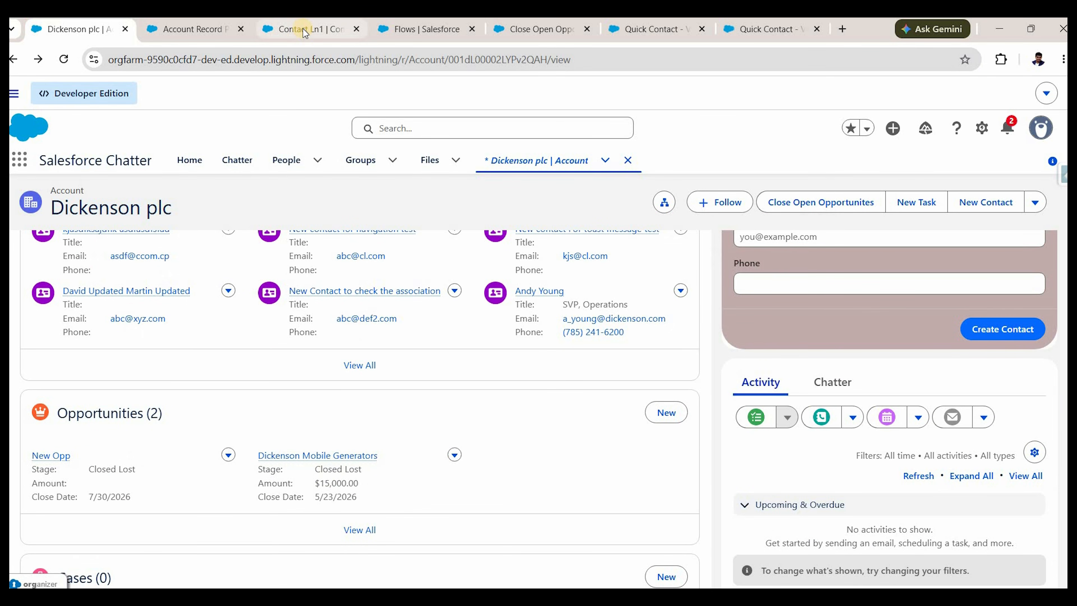
mouse_move(305, 33)
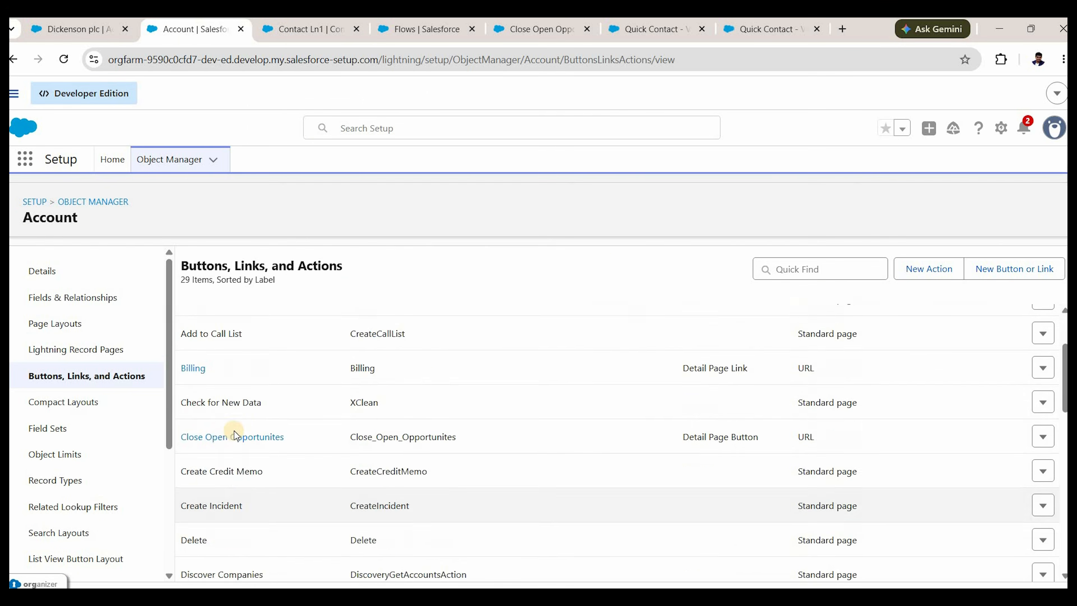
scroll(234, 433, up, 3)
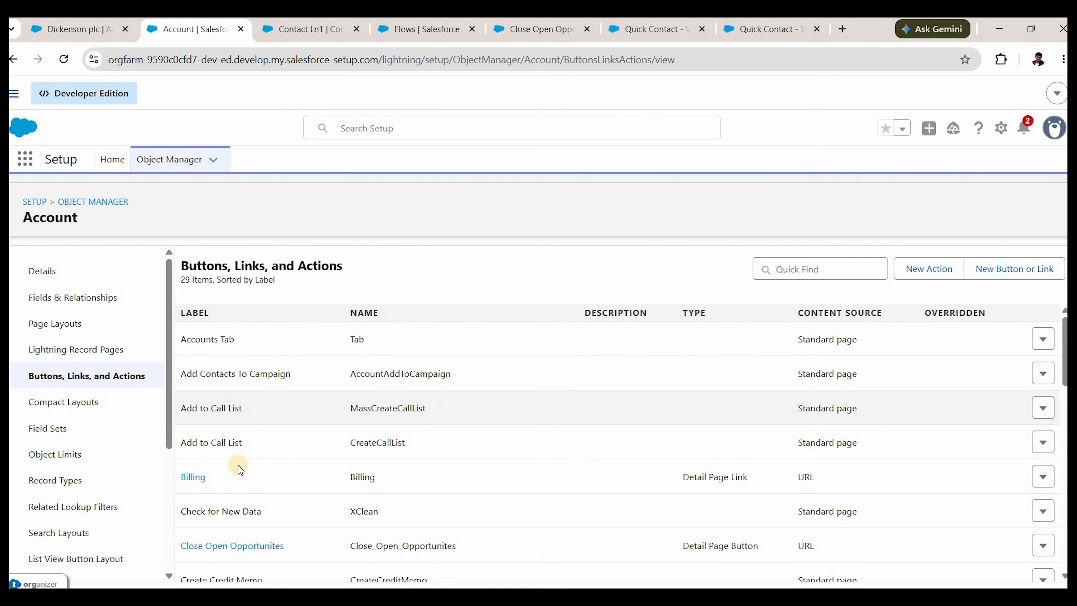
Insert the Account ID merge field after retURL=/ in the button URL and save.
scroll(234, 481, down, 1)
click(203, 442)
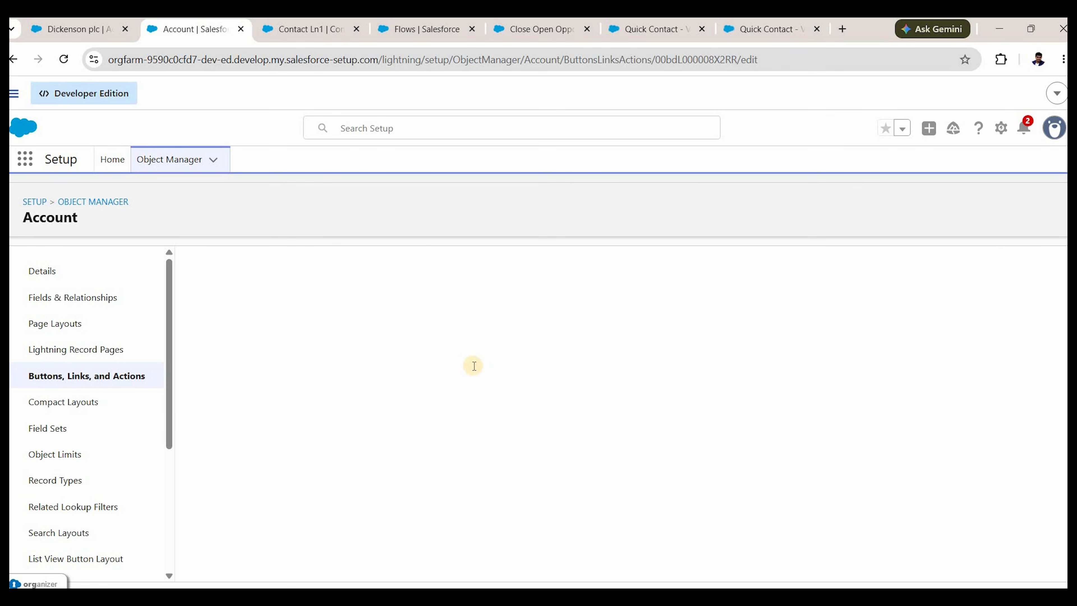
click(519, 528)
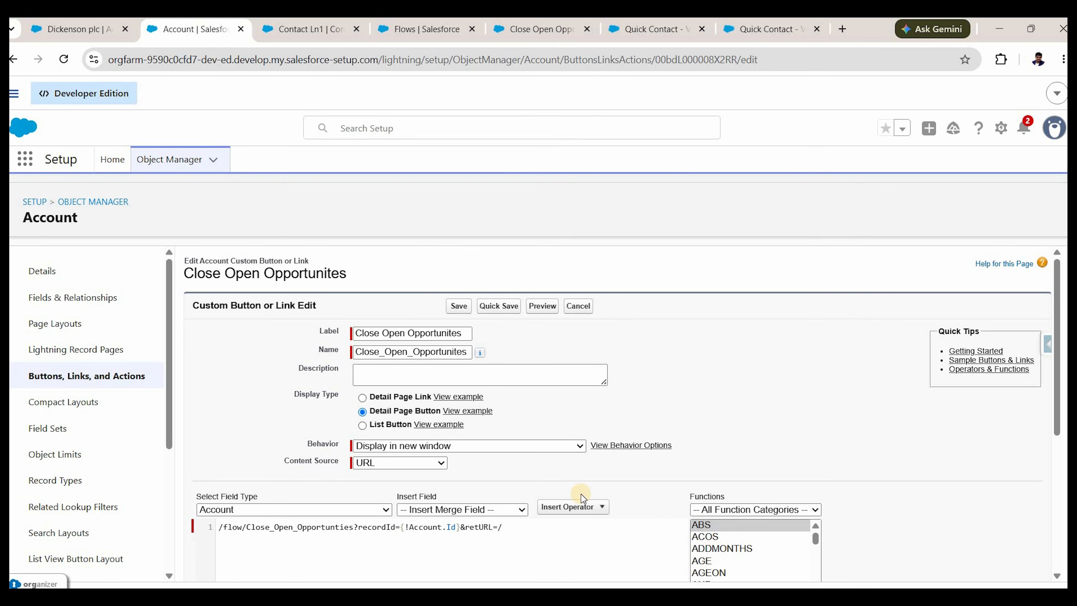
click(473, 509)
click(459, 190)
click(459, 306)
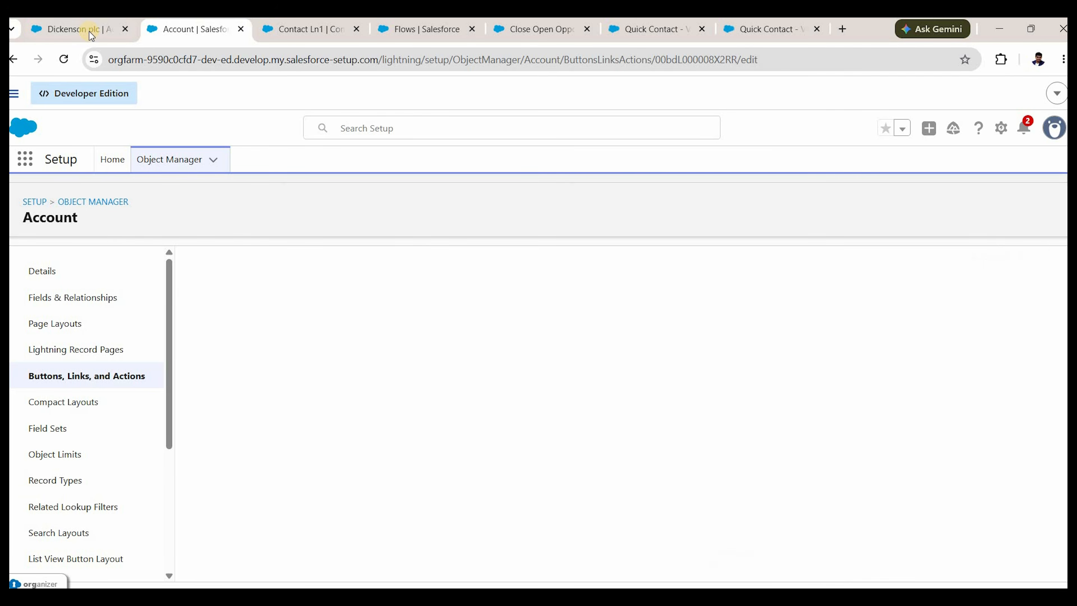
Create opportunity 'New Opp2' with close date 7/28/2026 and stage Qualification.
click(74, 29)
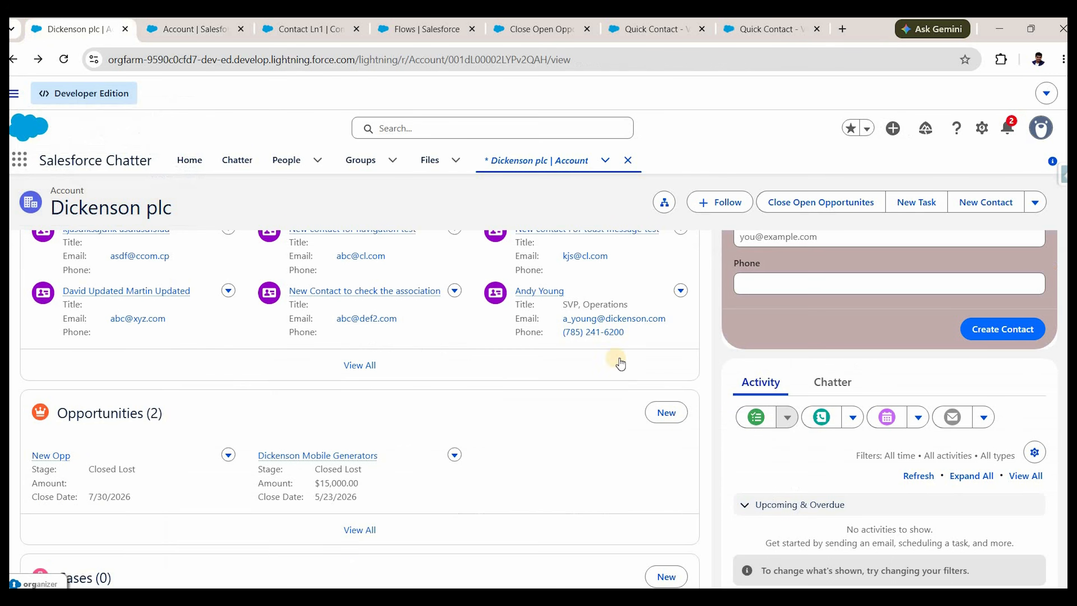
click(667, 342)
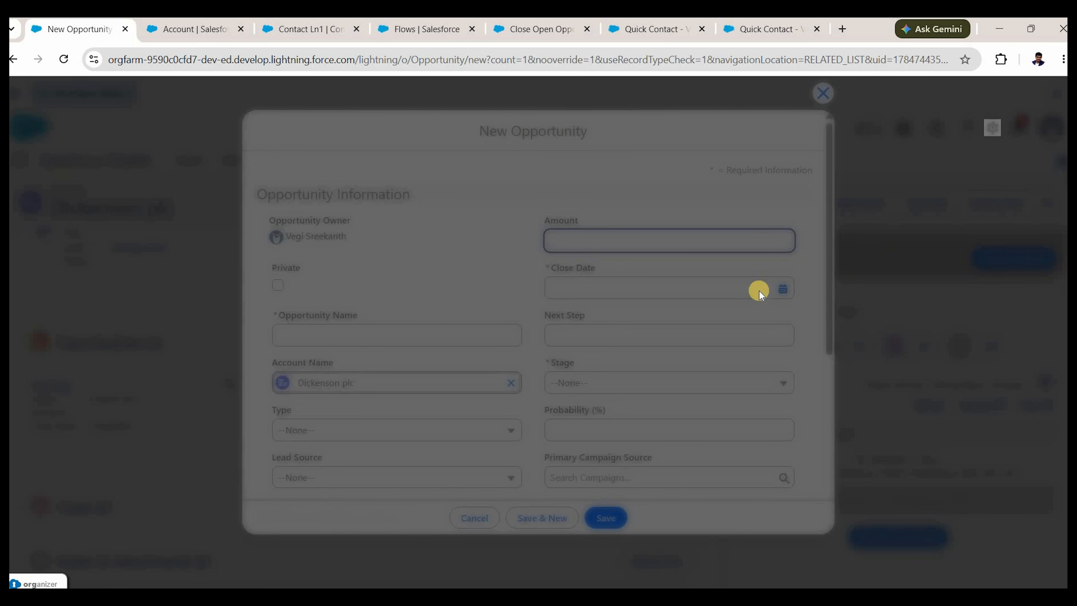
click(422, 329)
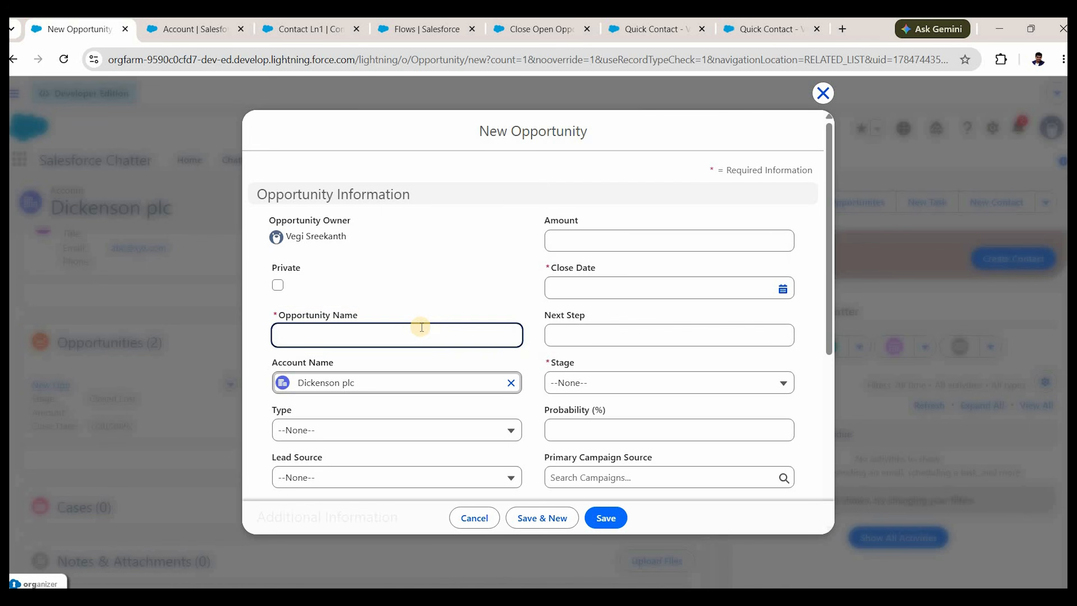
text(New Opp2)
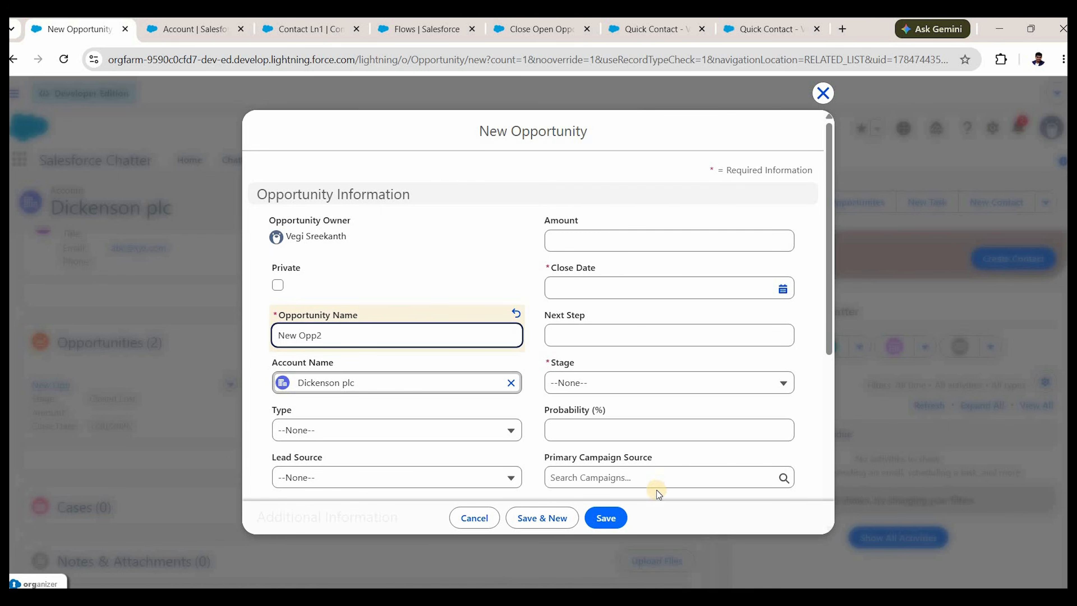
click(664, 288)
click(669, 483)
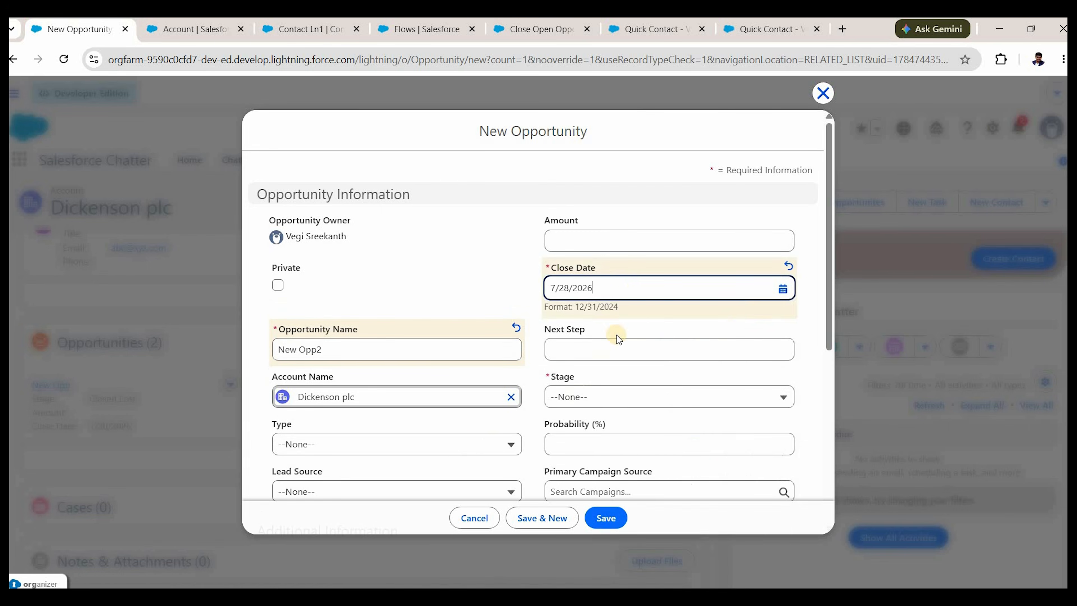
scroll(626, 242, down, 3)
click(625, 248)
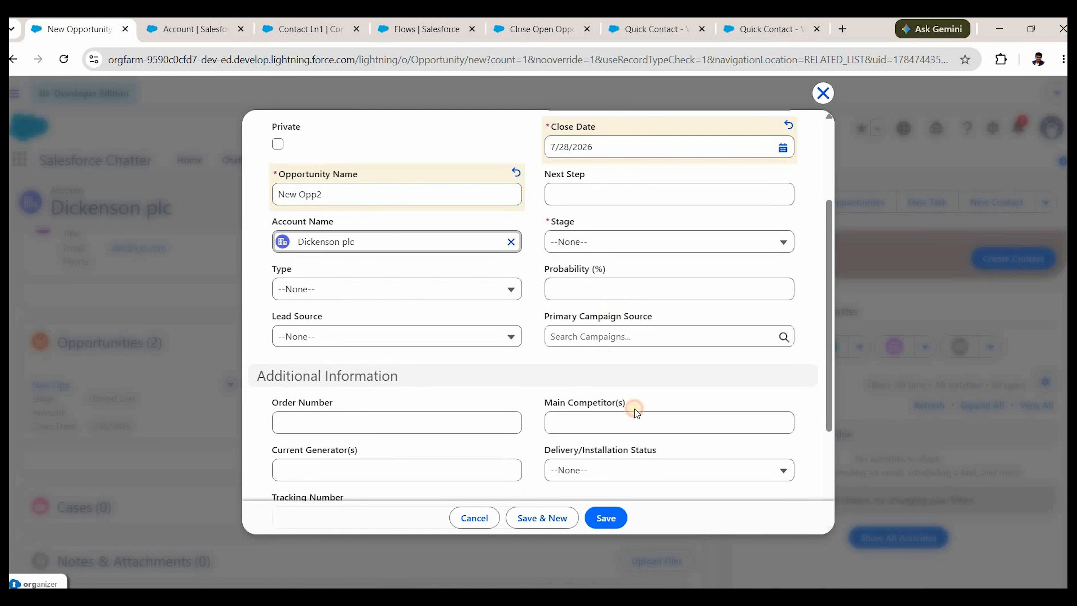
key(Down)
key(Down)
key(Return)
click(594, 508)
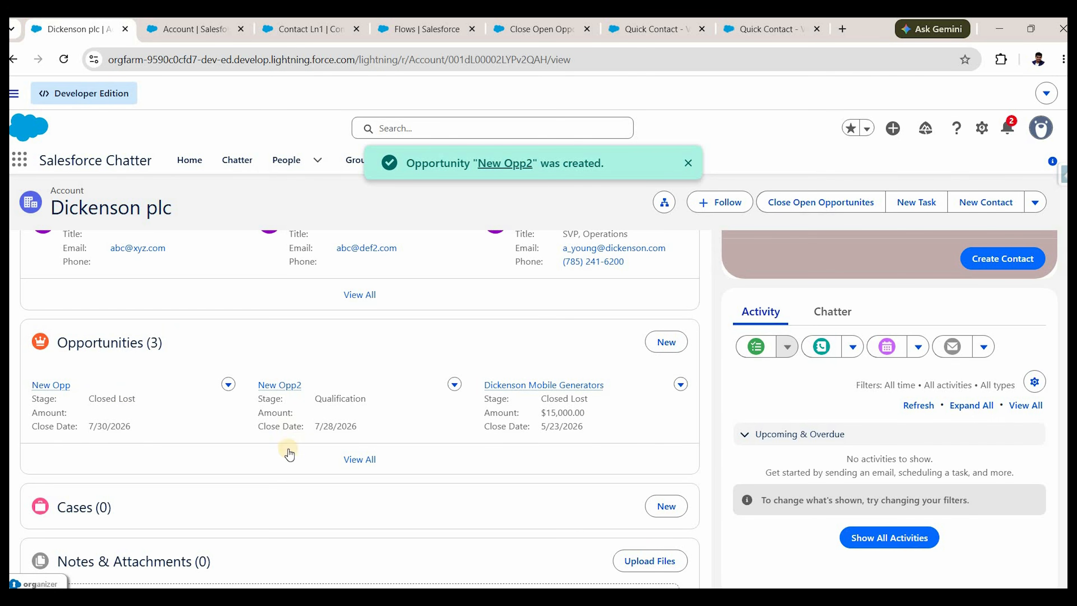
Run Close Open Opportunites again and reload to confirm all three opportunities are Closed Lost.
scroll(828, 205, down, 1)
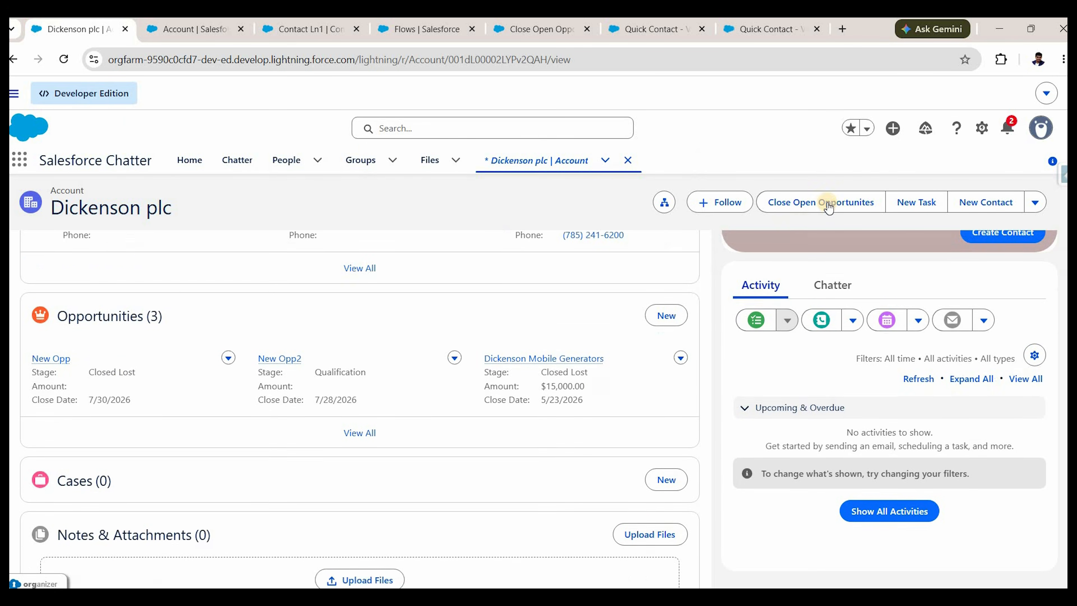
click(829, 204)
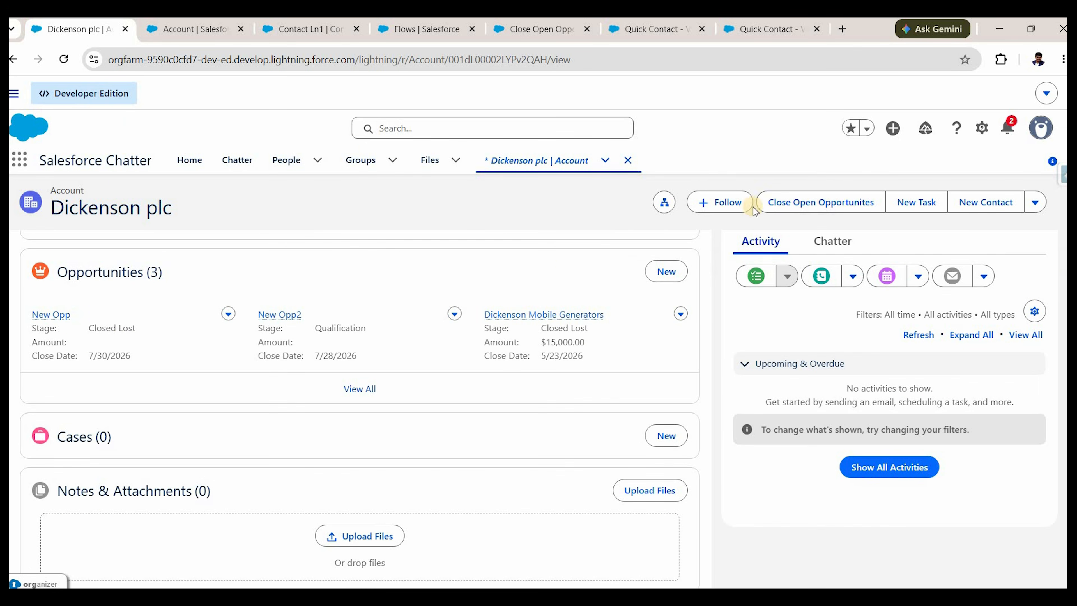
click(62, 60)
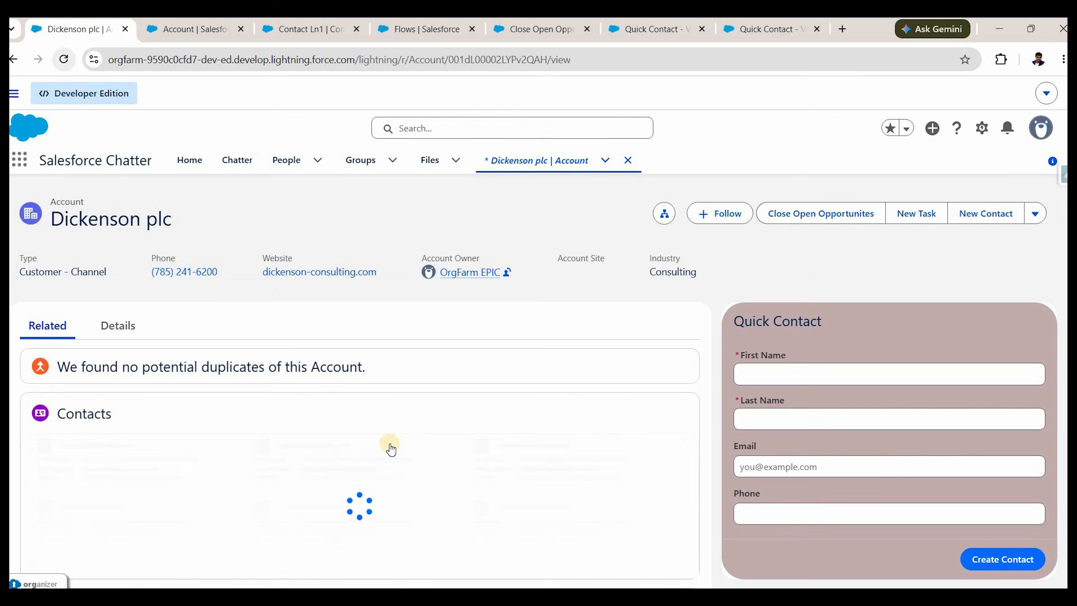
scroll(308, 441, down, 5)
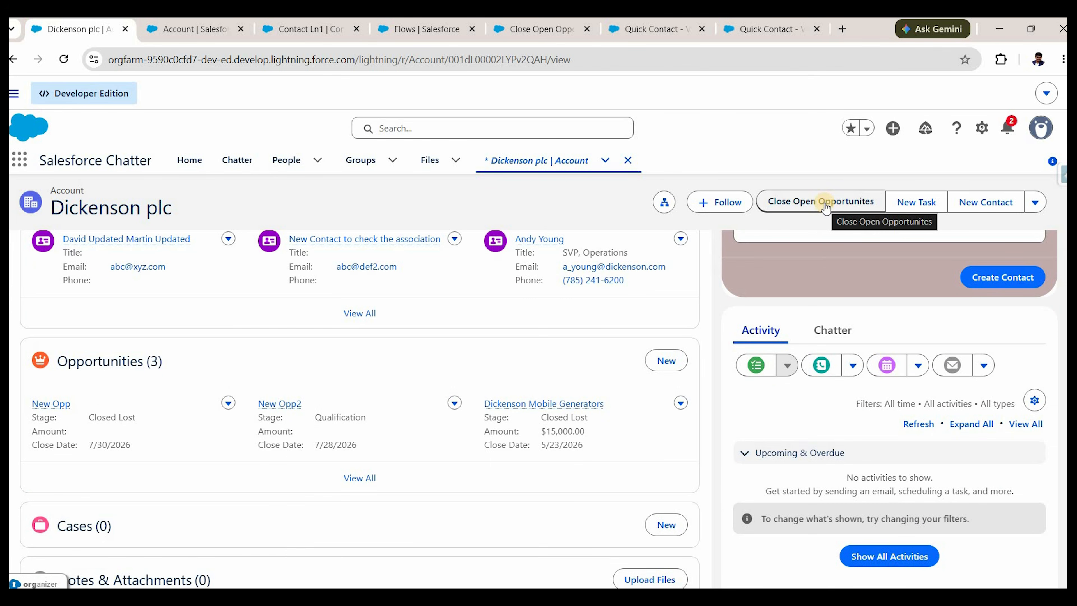
click(826, 204)
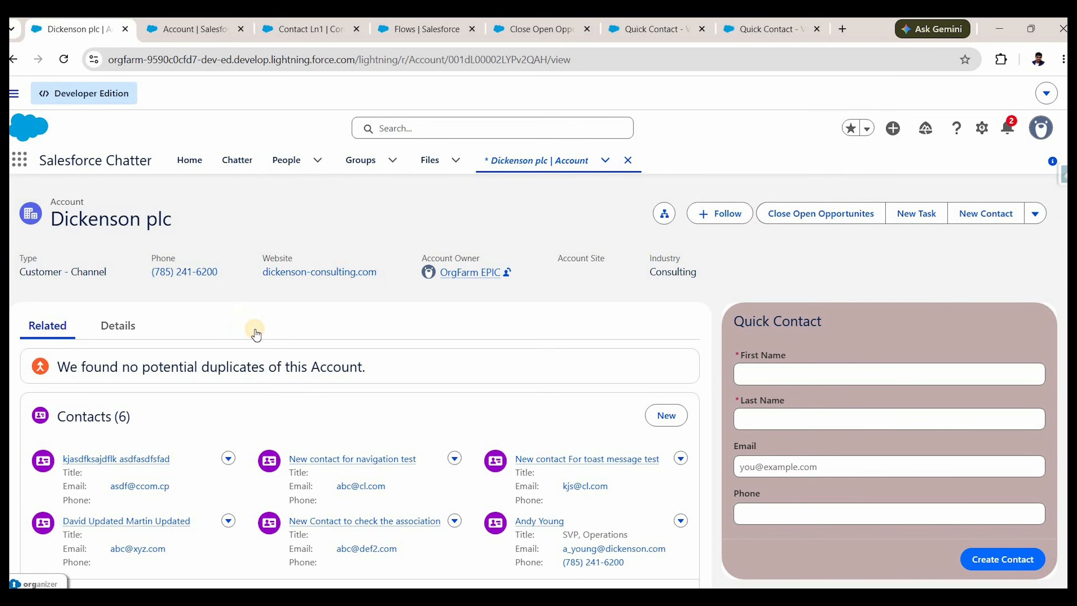
scroll(323, 407, down, 5)
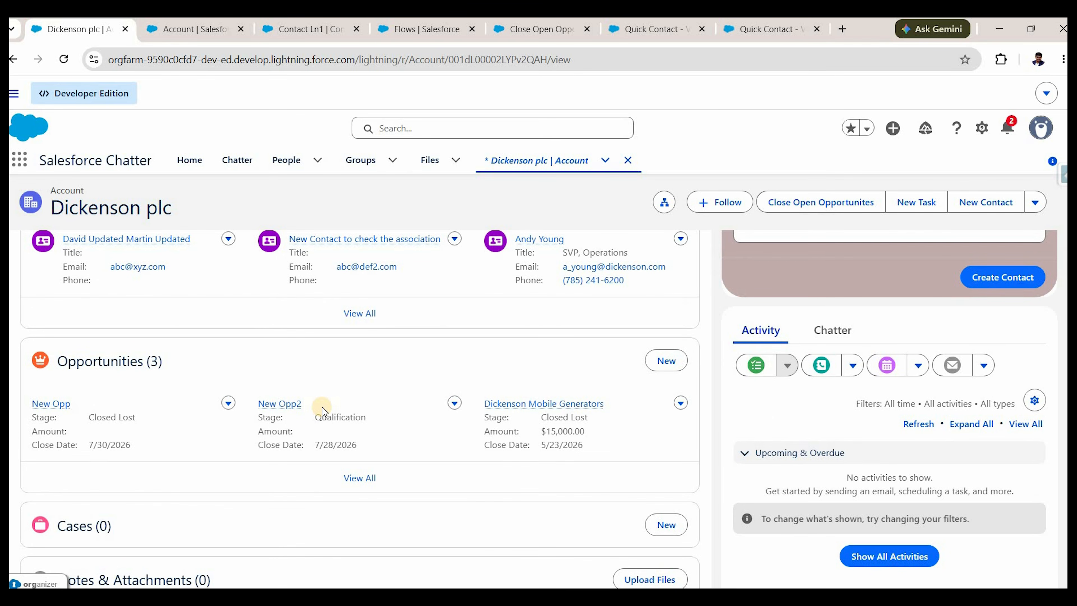
click(58, 63)
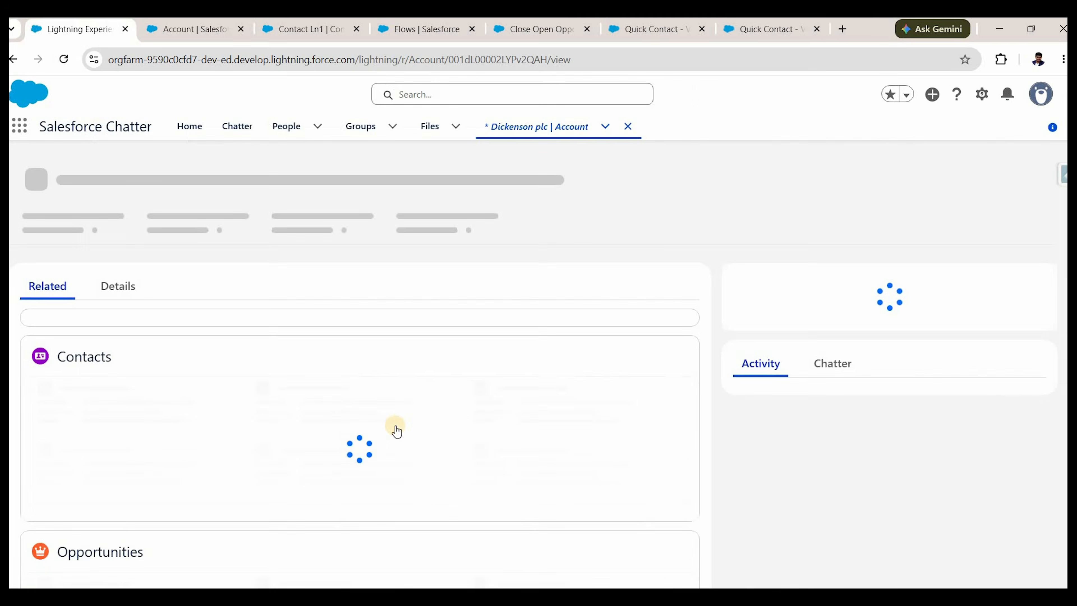
scroll(350, 369, down, 2)
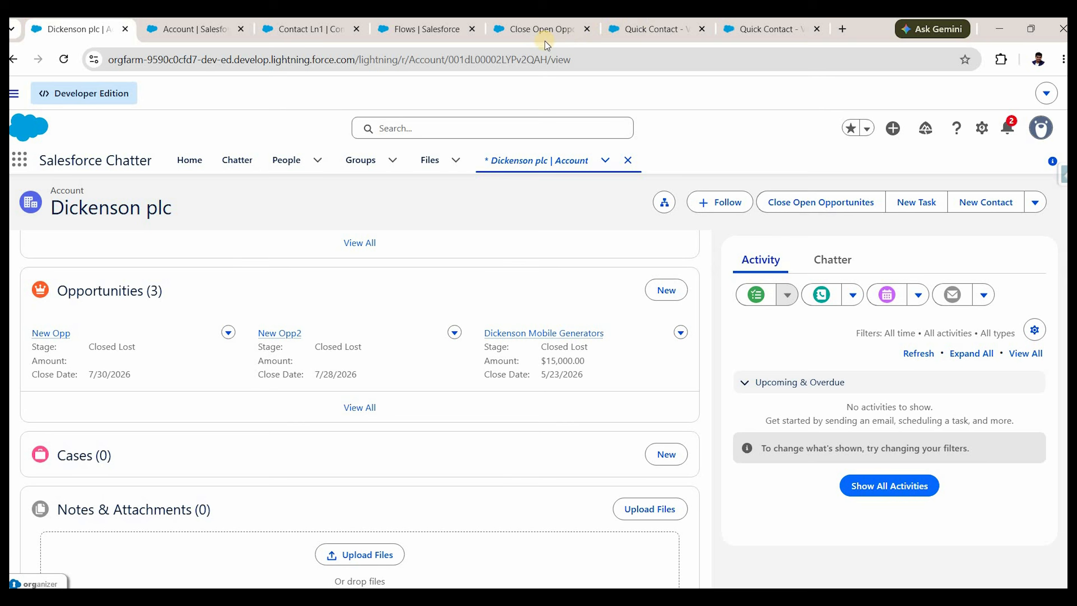
click(536, 37)
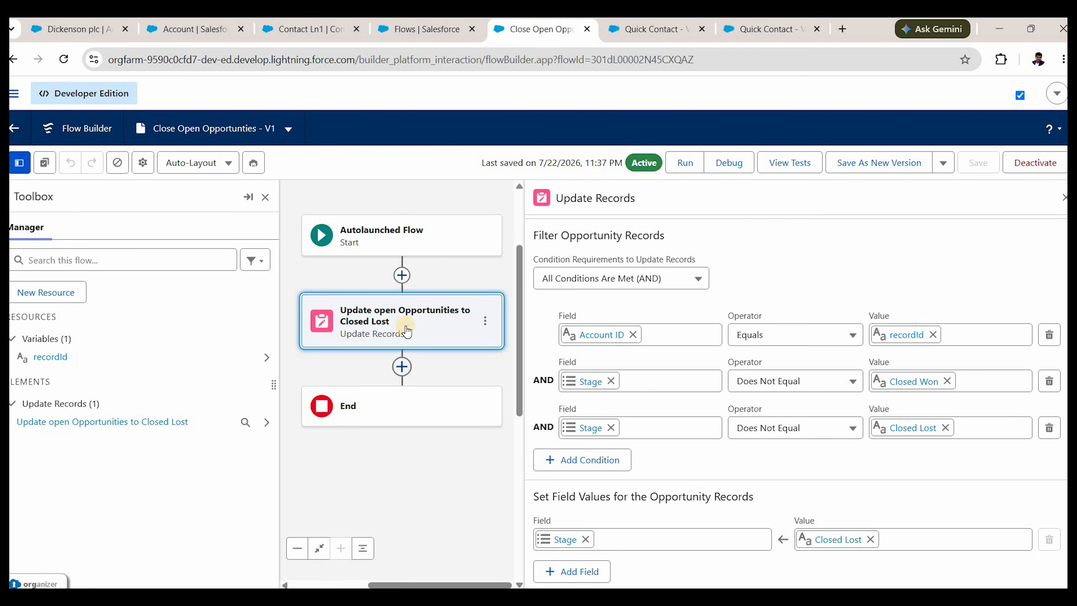
click(403, 368)
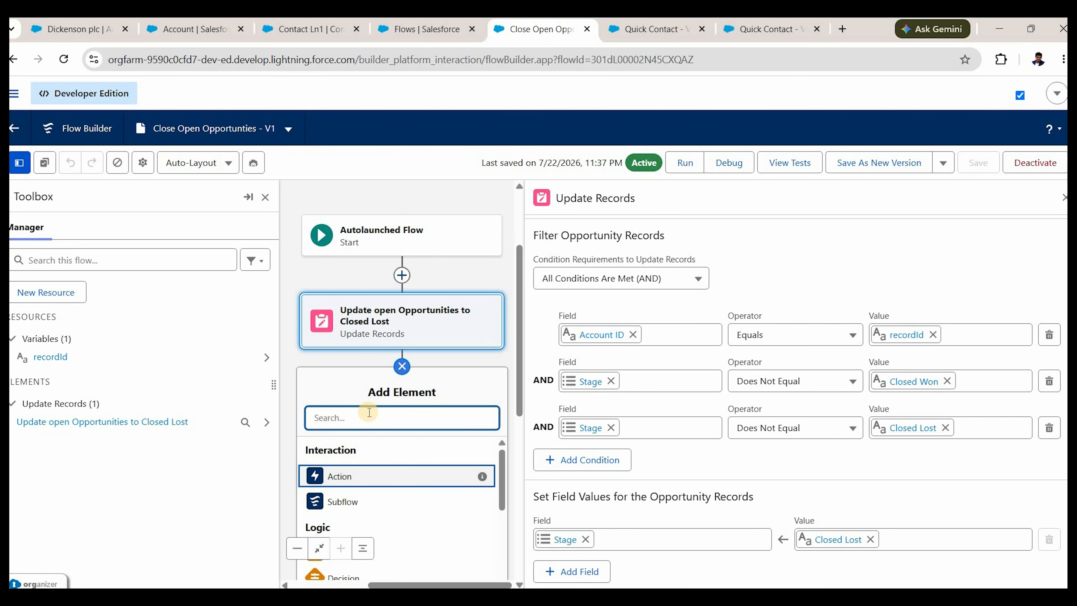
click(455, 335)
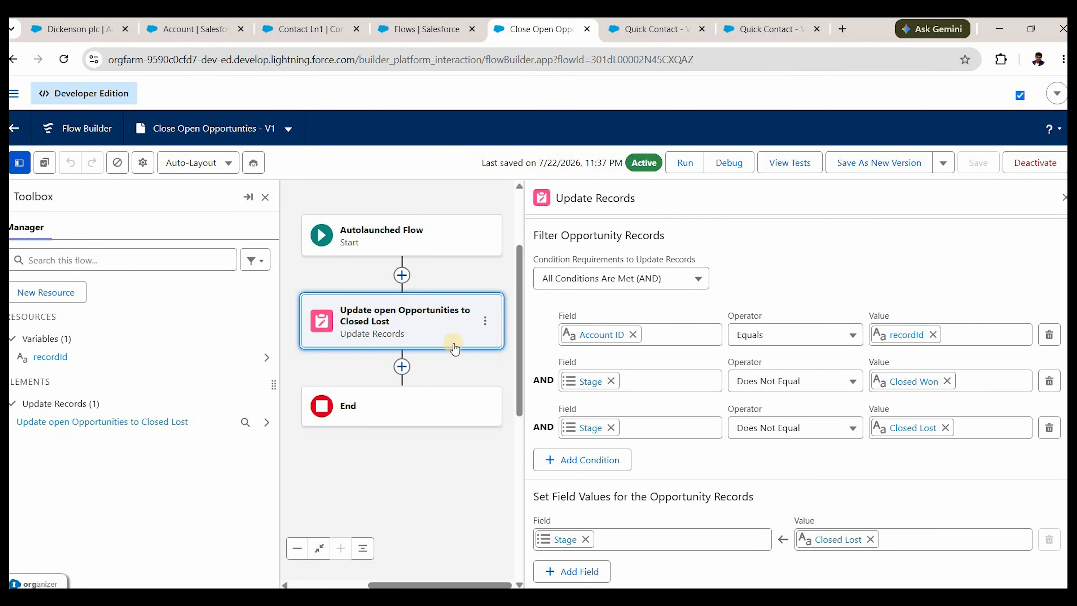
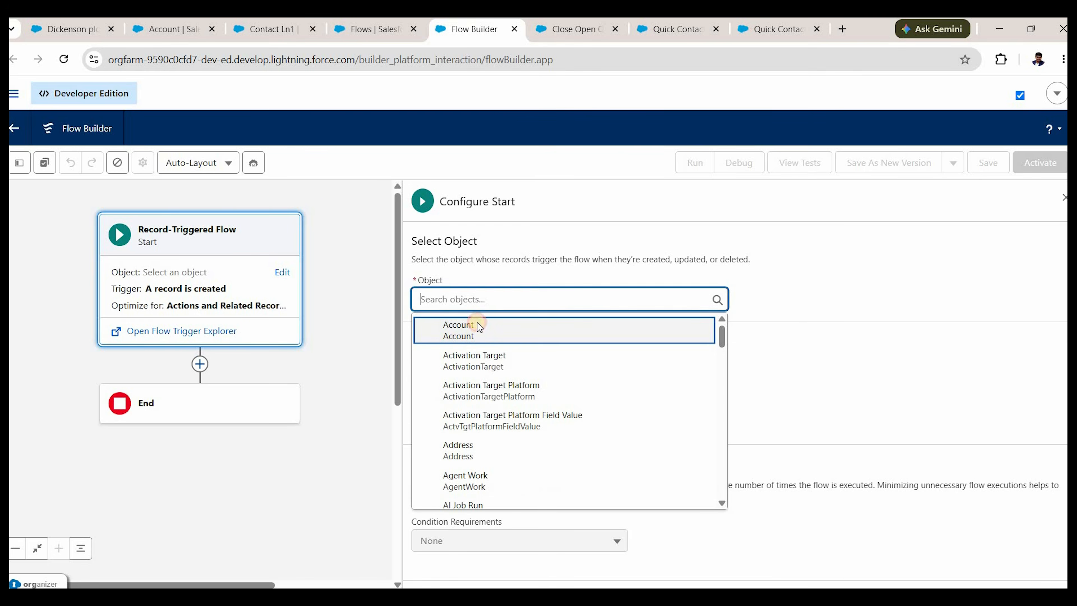
Trigger the flow on Account records when updated, optimized for Actions and Related Records.
click(477, 324)
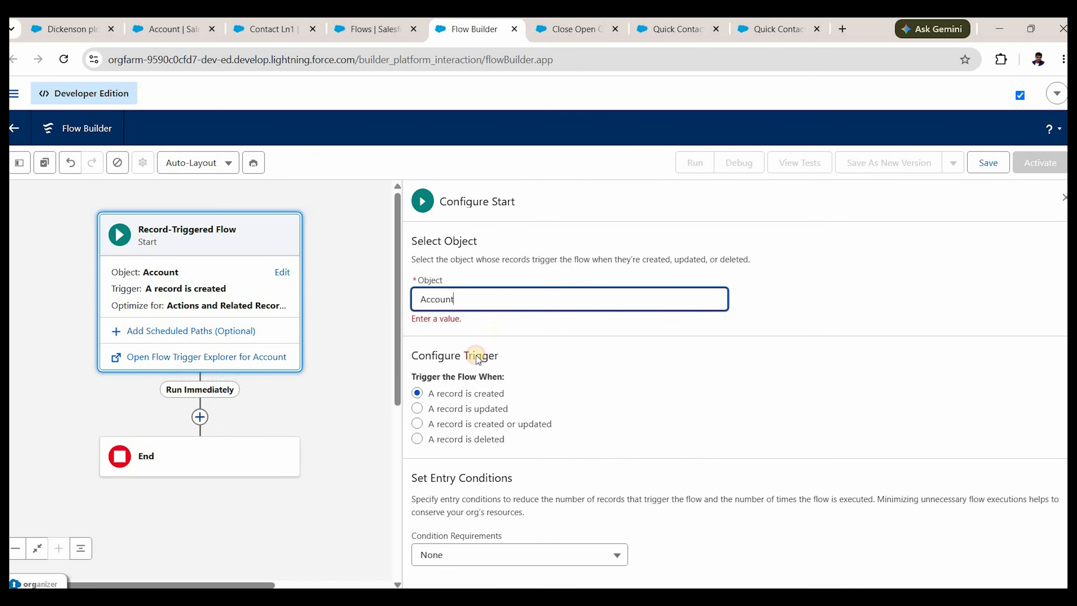
click(466, 391)
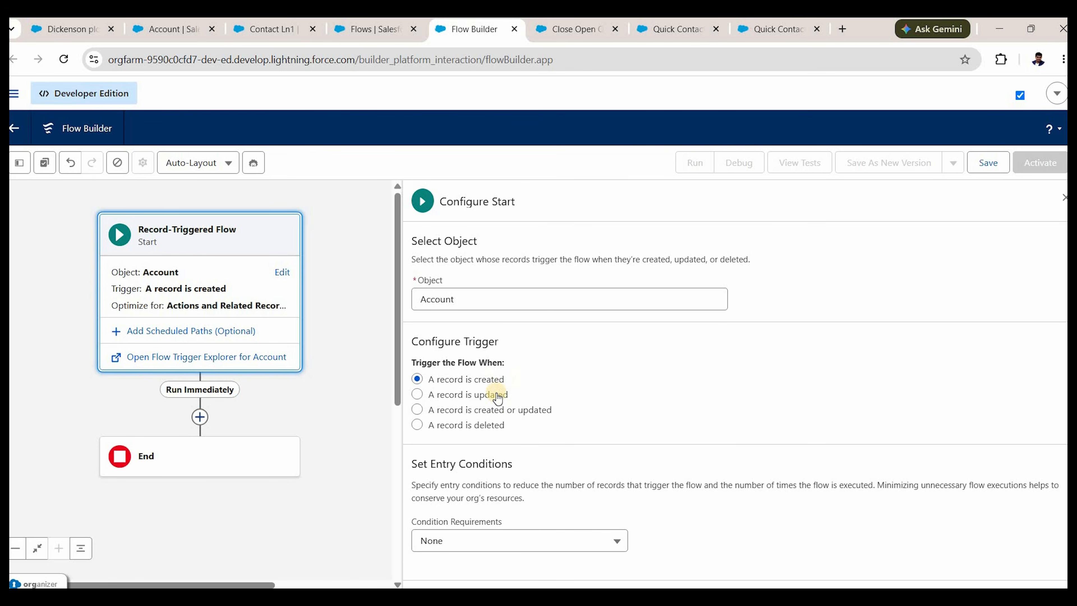
click(552, 395)
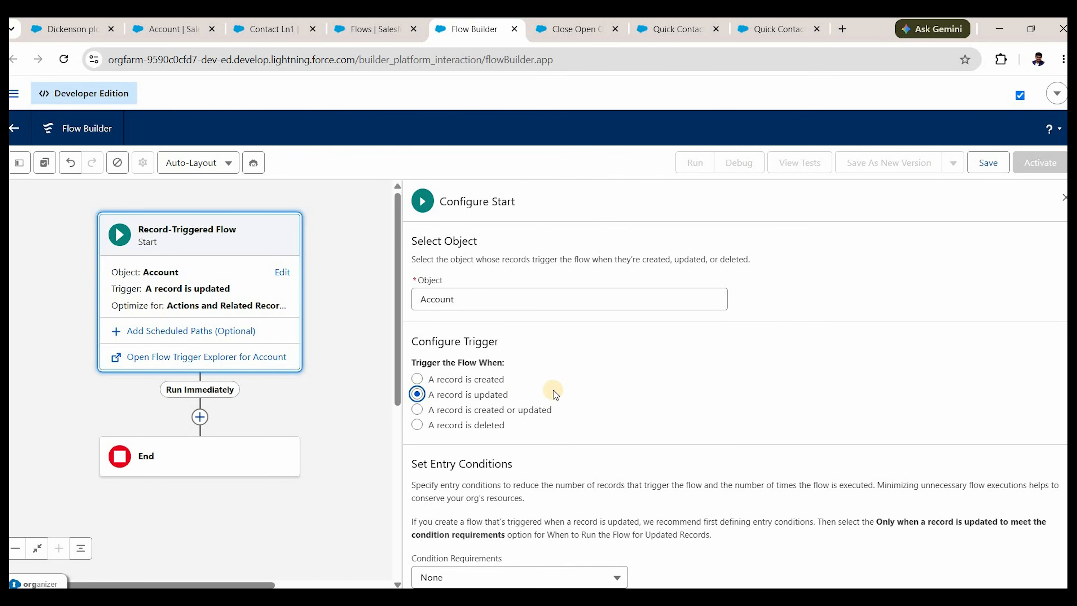
scroll(554, 420, down, 5)
scroll(554, 420, down, 2)
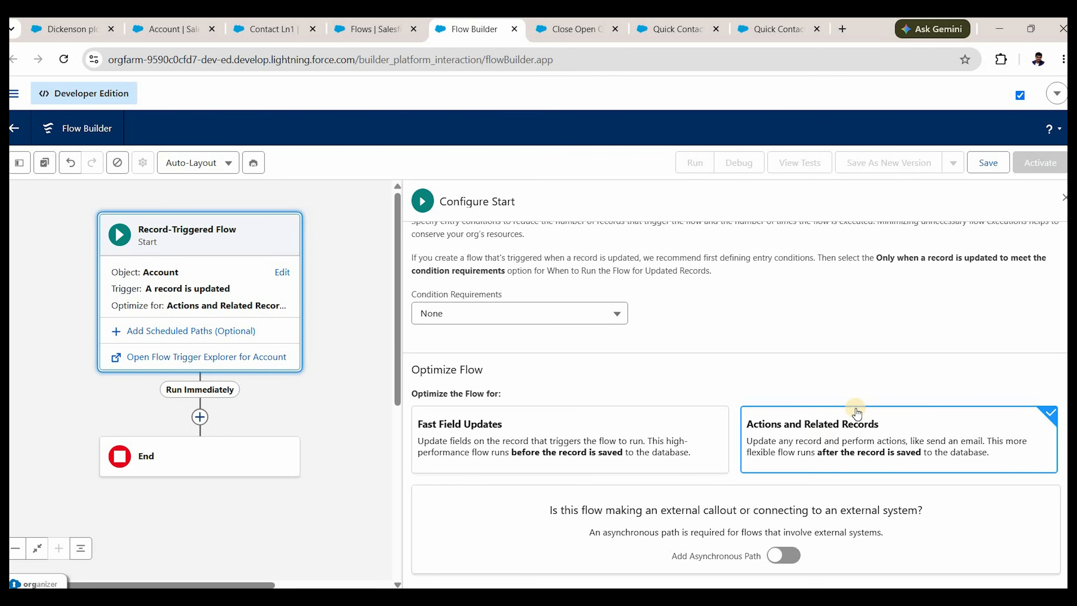
click(816, 431)
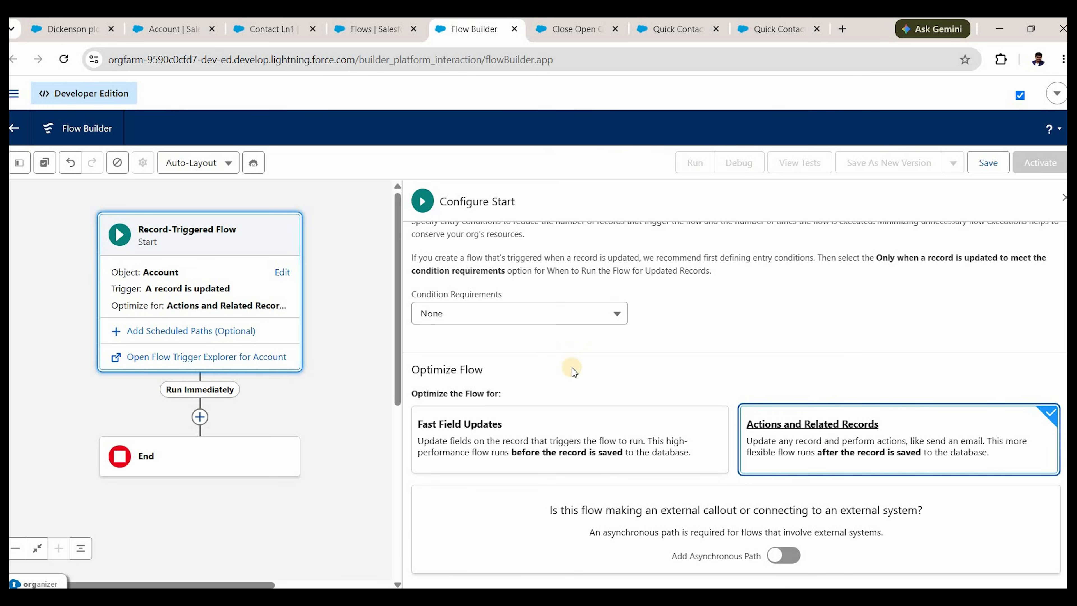
scroll(488, 384, up, 2)
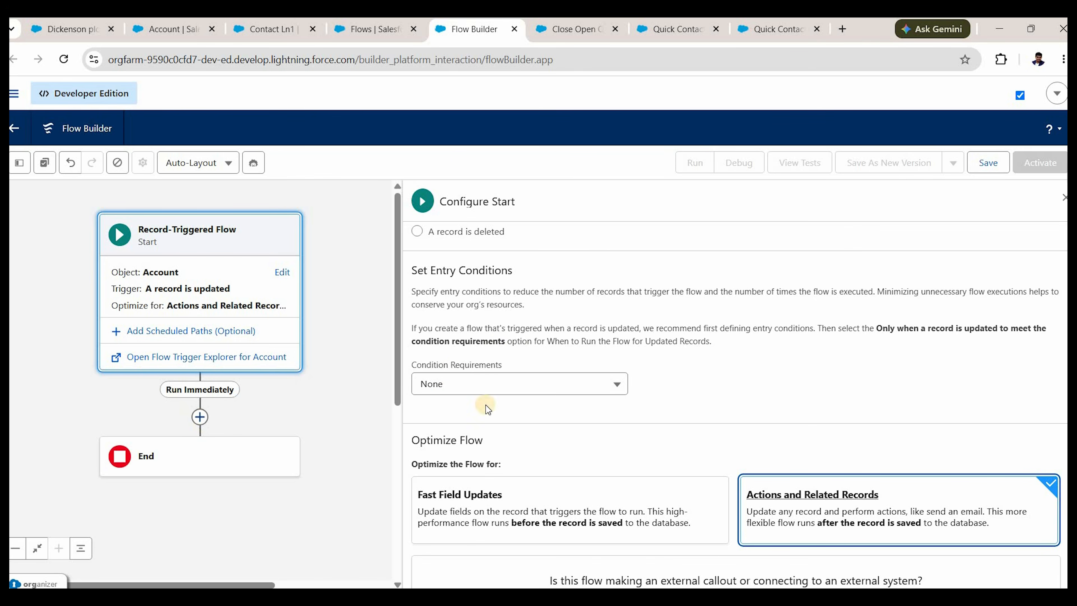
scroll(721, 419, down, 2)
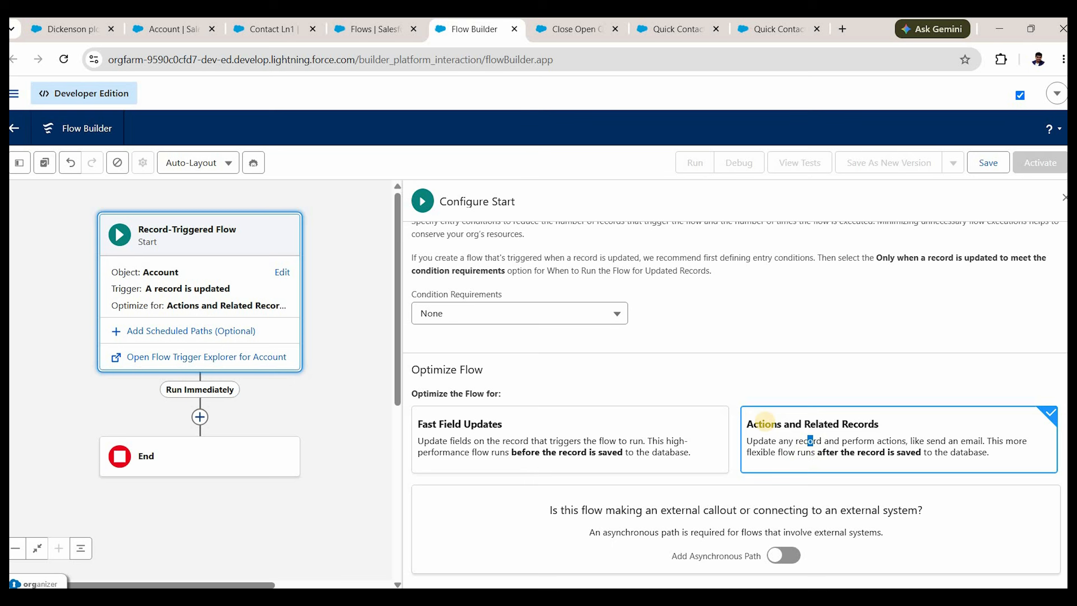
Add a Decision element after Start labelled 'Active Status equals?'.
click(208, 423)
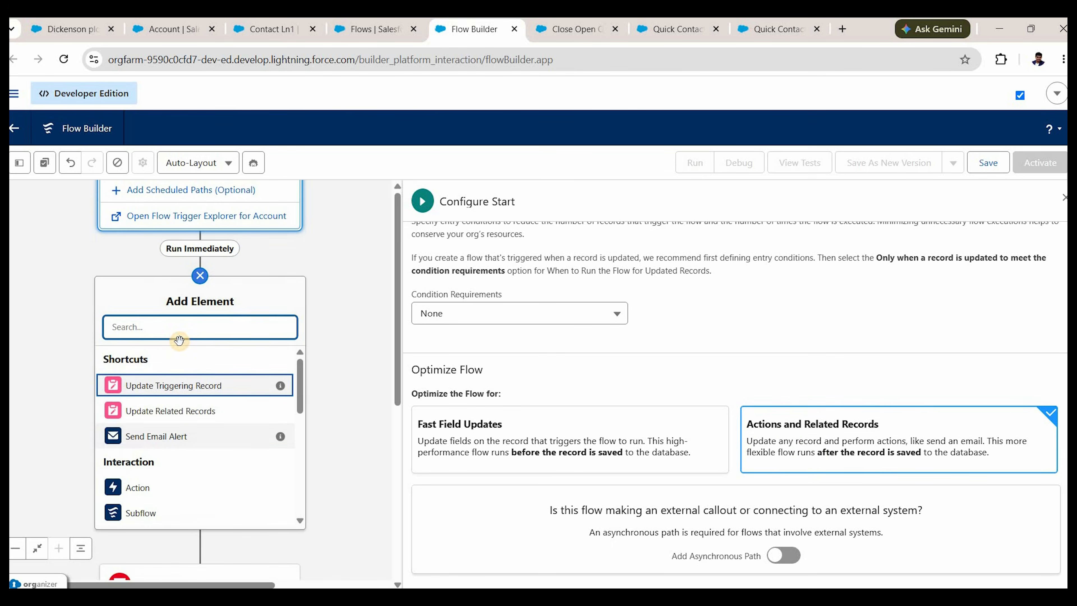
text(dec)
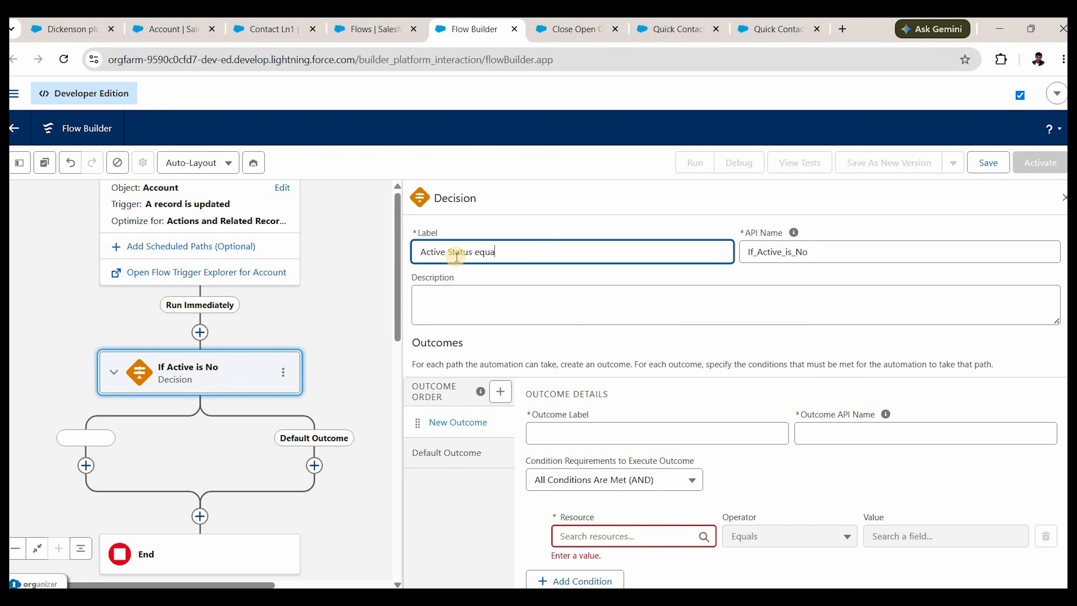
text(?)
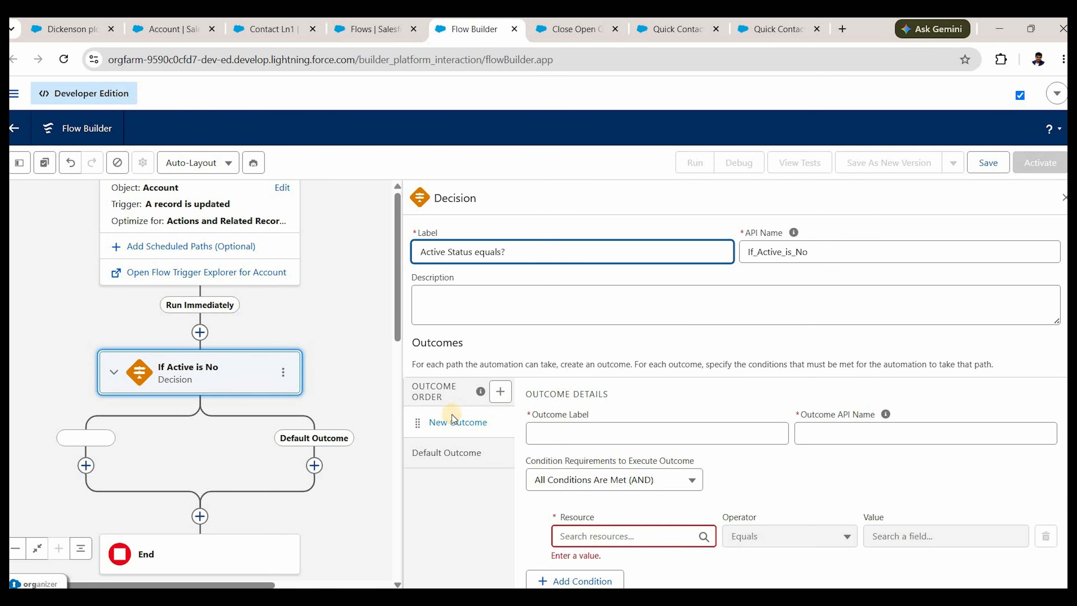
click(569, 437)
Create a No outcome with condition Triggering Account > Active Equals No.
click(569, 436)
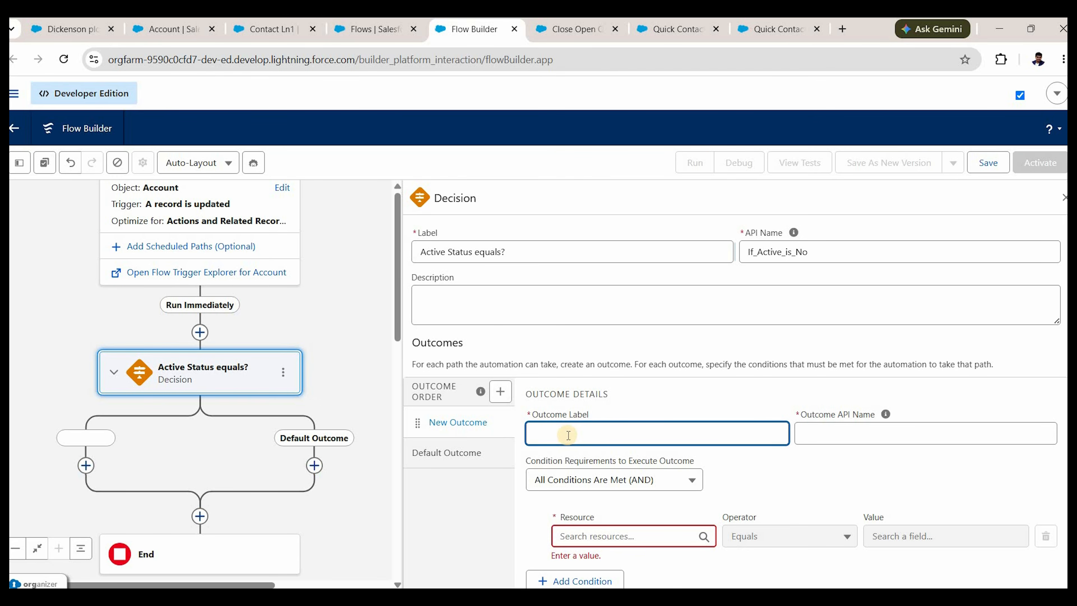
text(No)
click(820, 433)
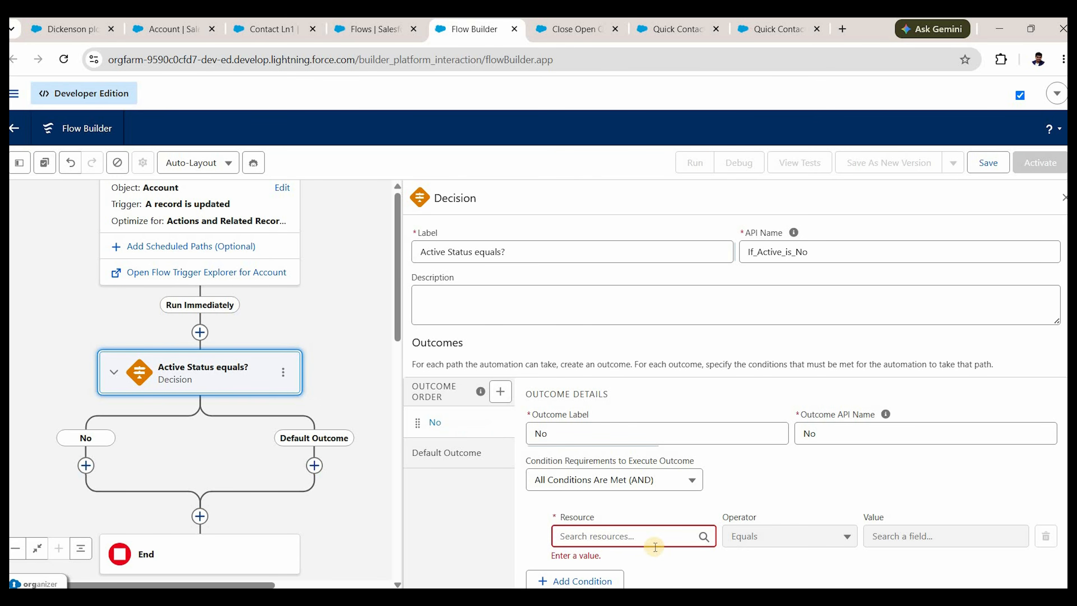
click(655, 542)
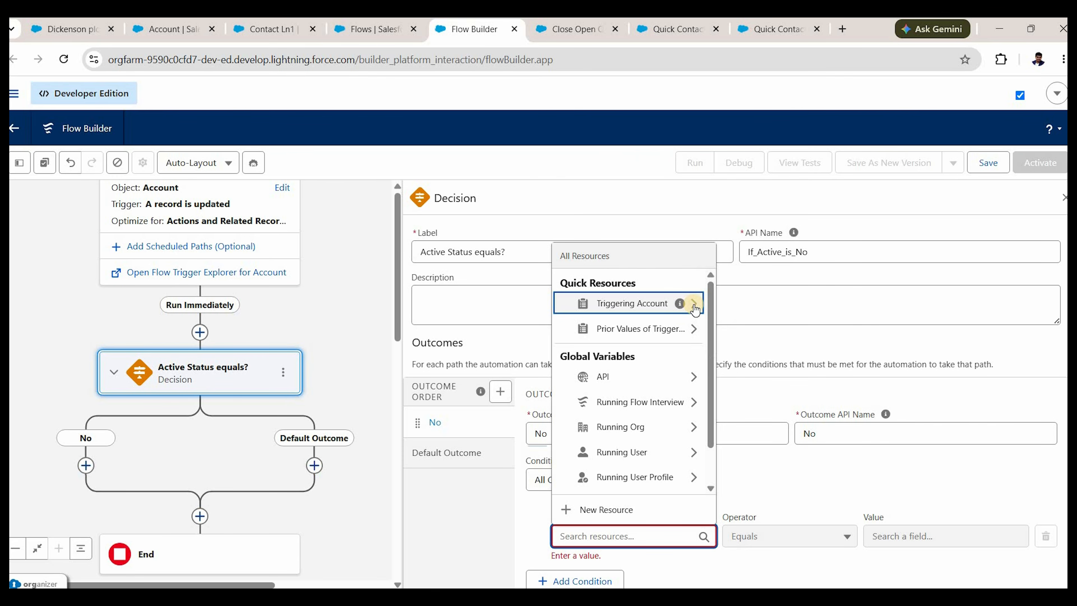
click(695, 304)
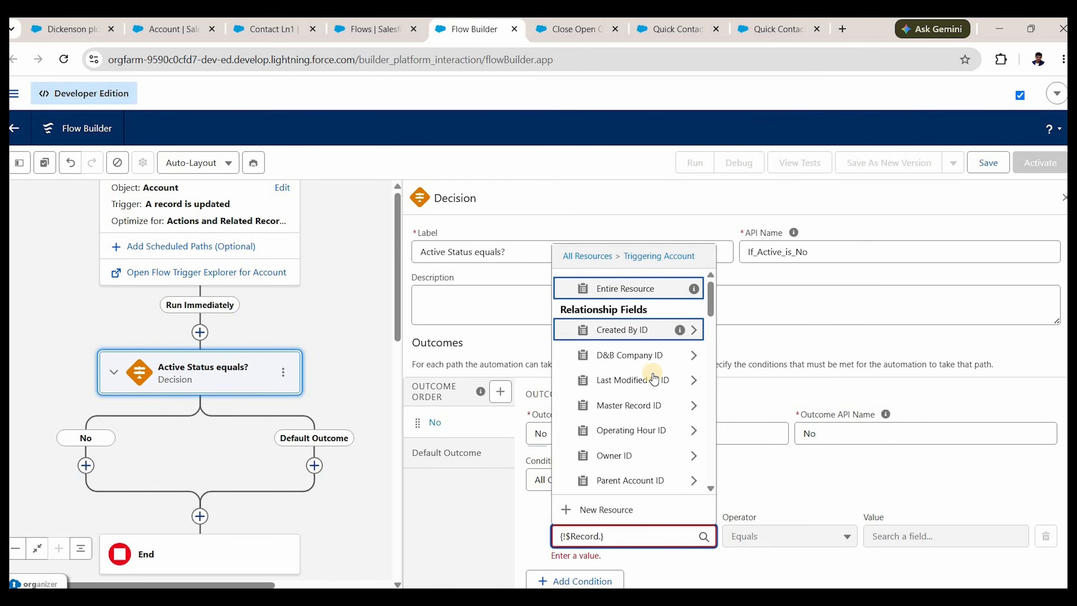
scroll(654, 380, down, 10)
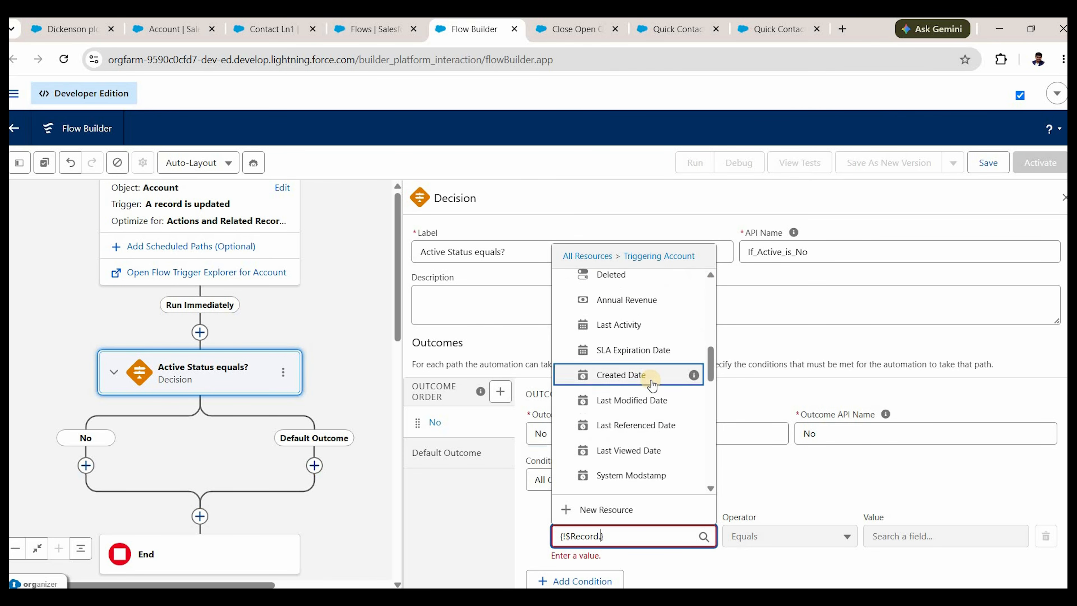
scroll(652, 384, up, 3)
scroll(651, 385, down, 10)
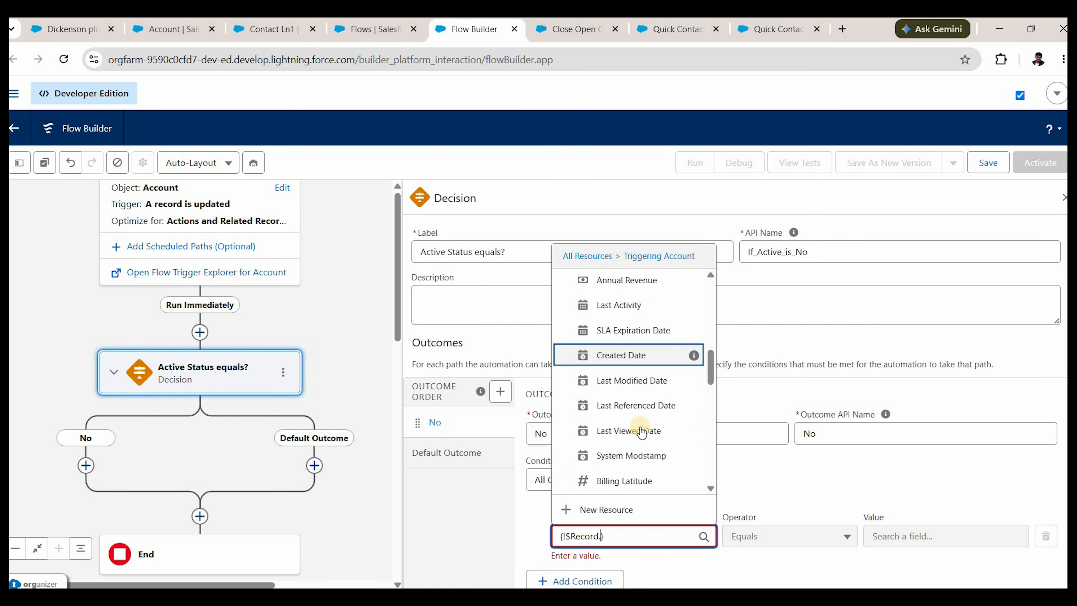
click(635, 445)
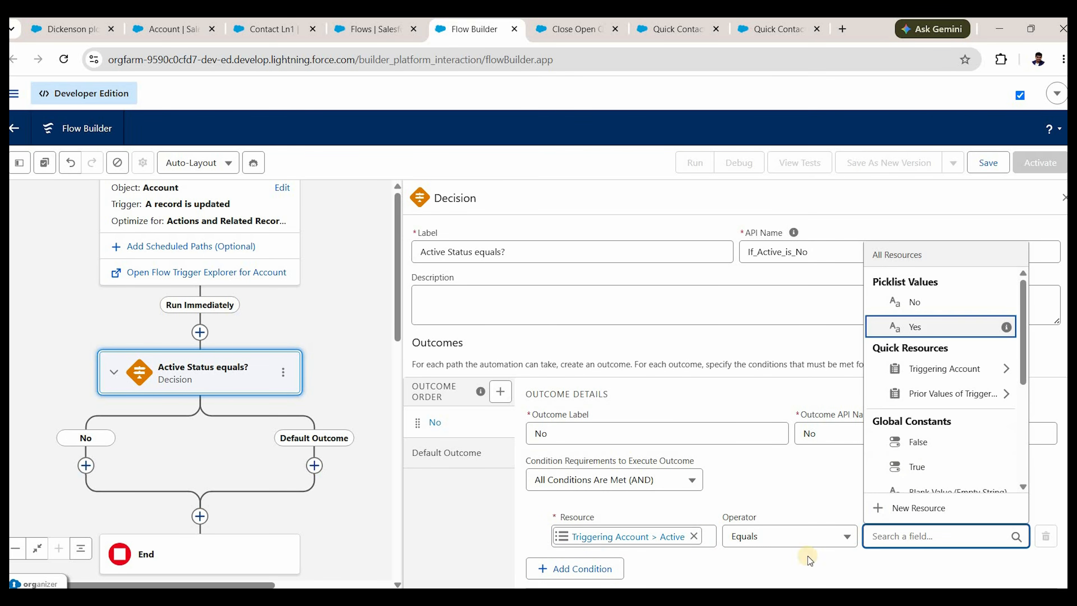
key(Return)
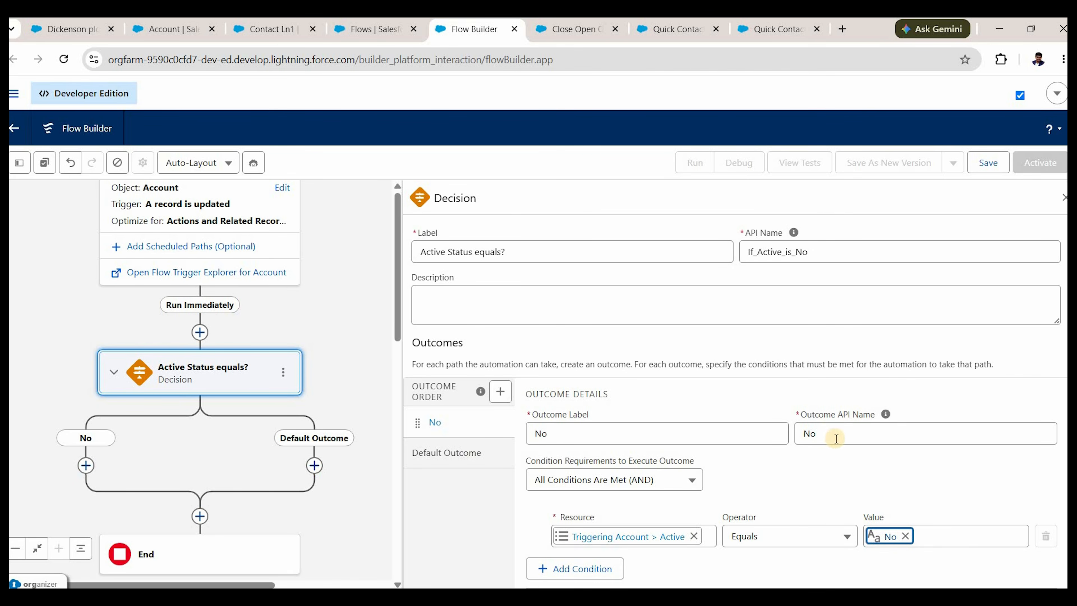
Rename the default outcome to 'Yes' and close the decision settings.
click(468, 461)
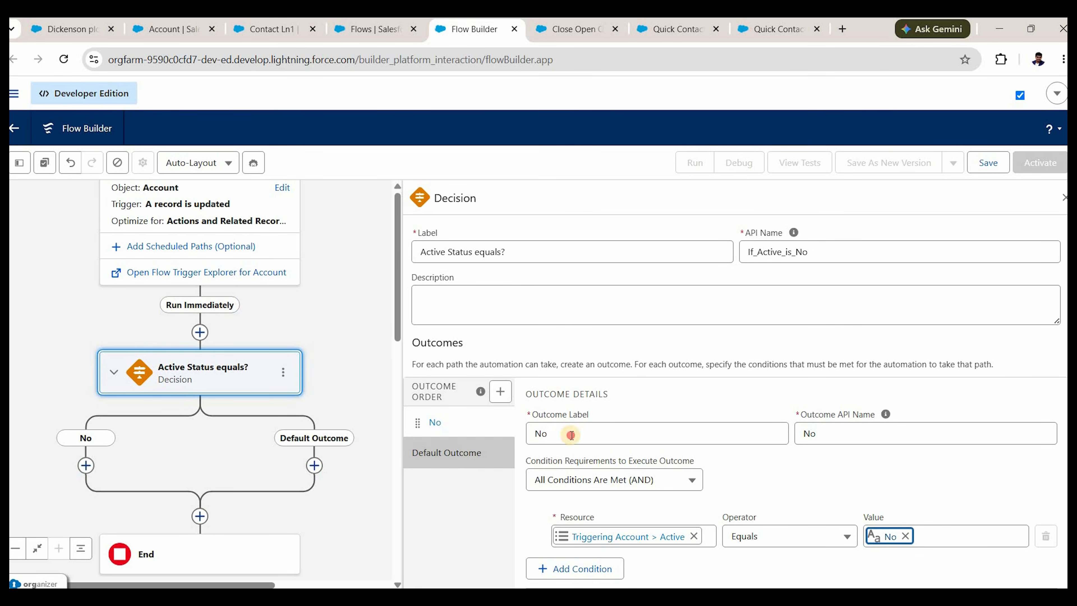
triple_click(572, 435)
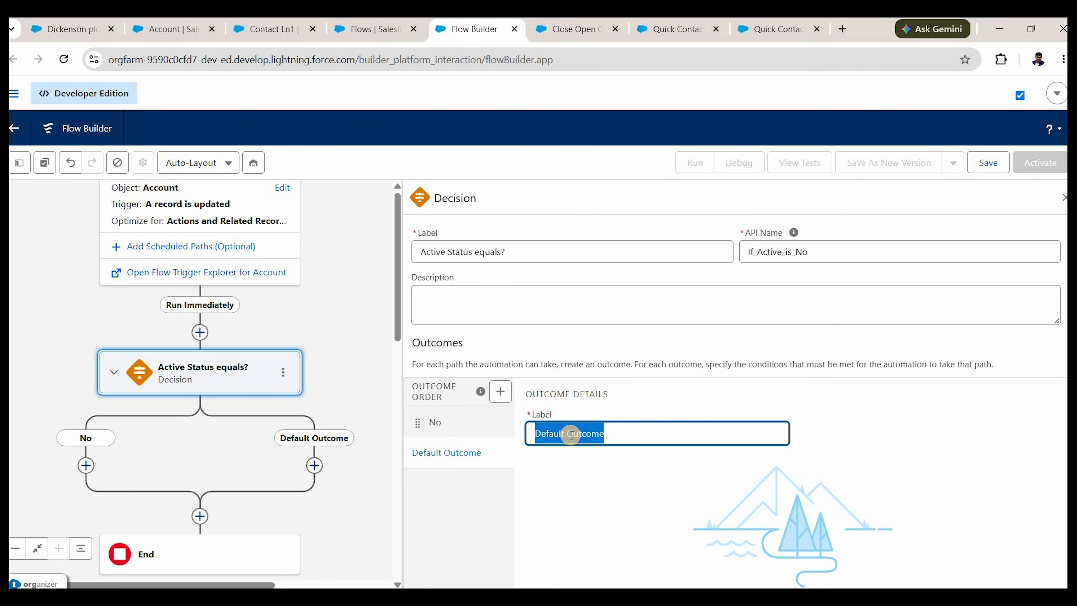
text(Yes)
click(587, 501)
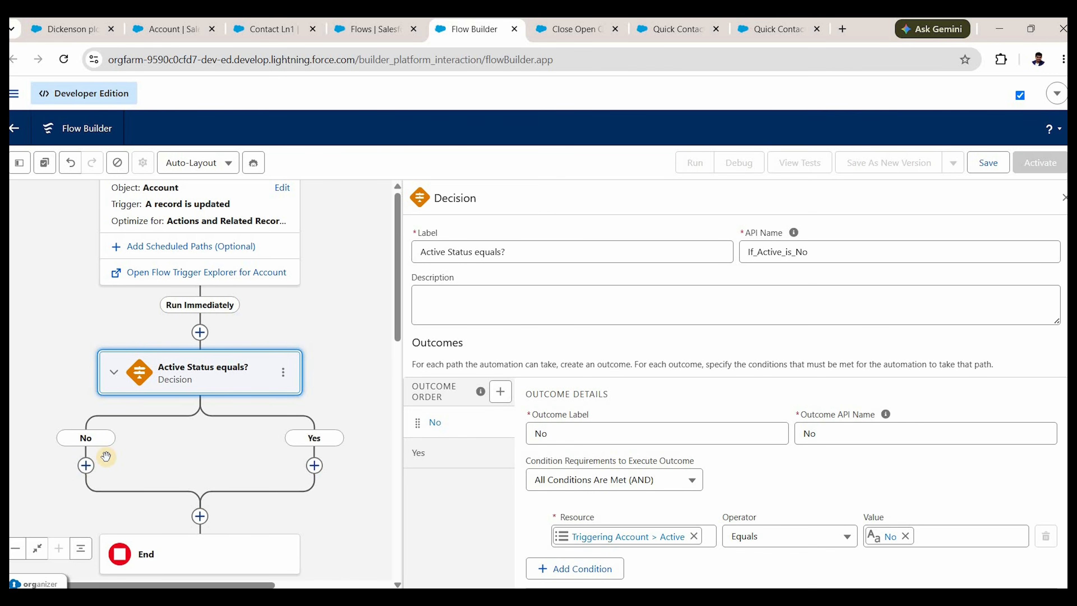
click(1064, 198)
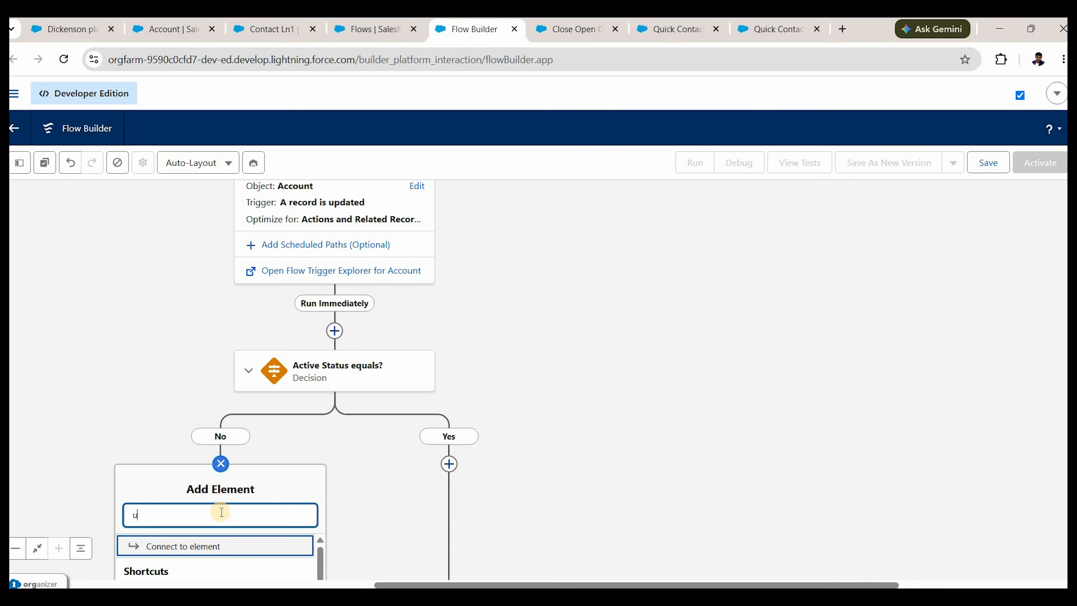
Add a Subflow element to the No branch of the decision.
text(pdate)
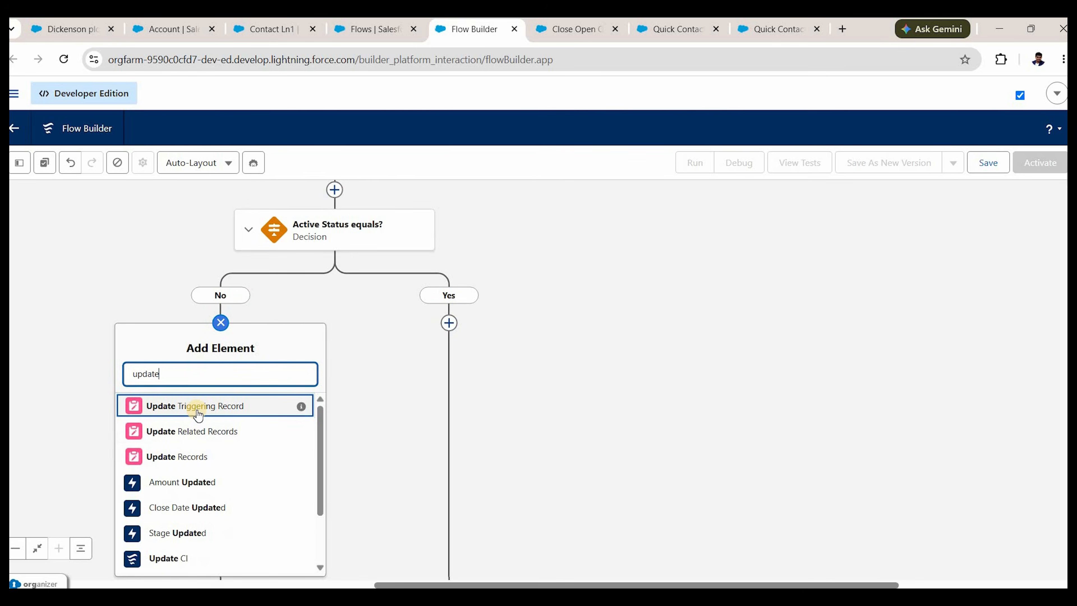
click(199, 382)
double_click(200, 382)
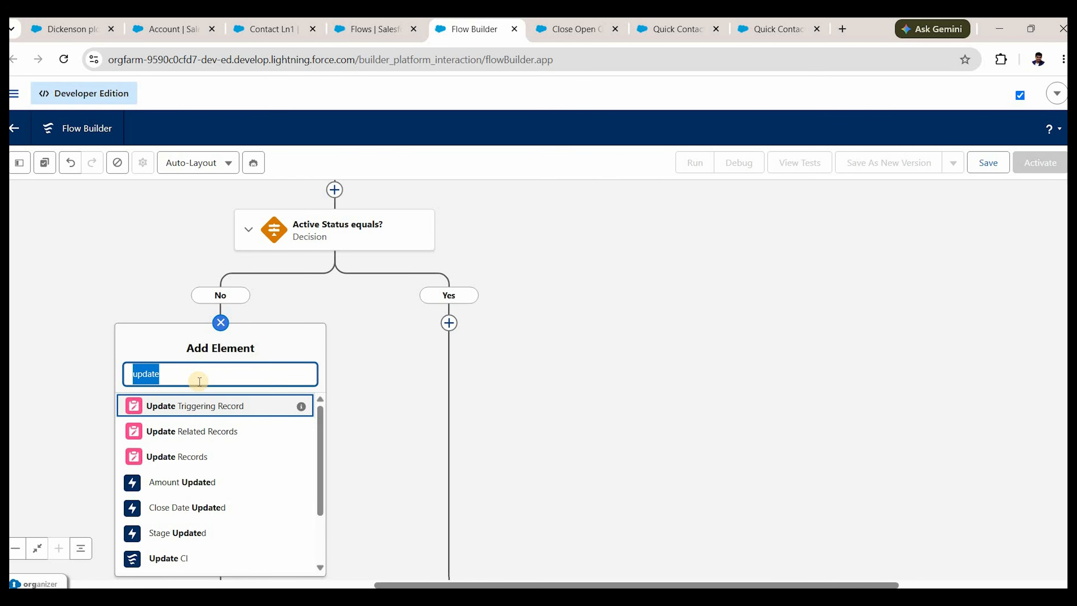
text(sub)
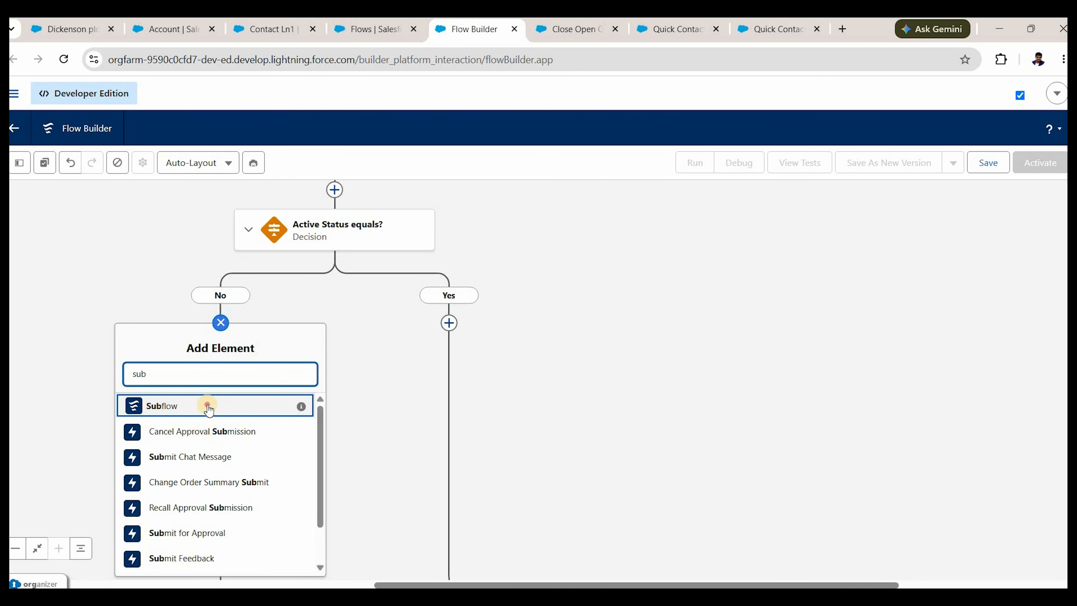
click(210, 406)
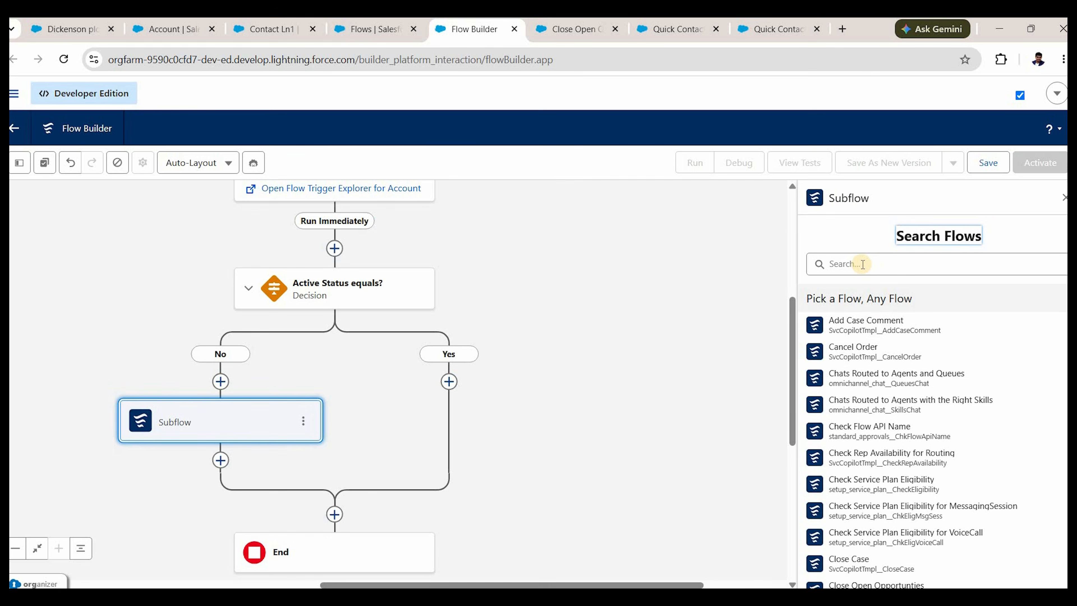
Call the Close Open Opportunities flow, labelling the element 'Call Close Open Opportunities'.
click(864, 264)
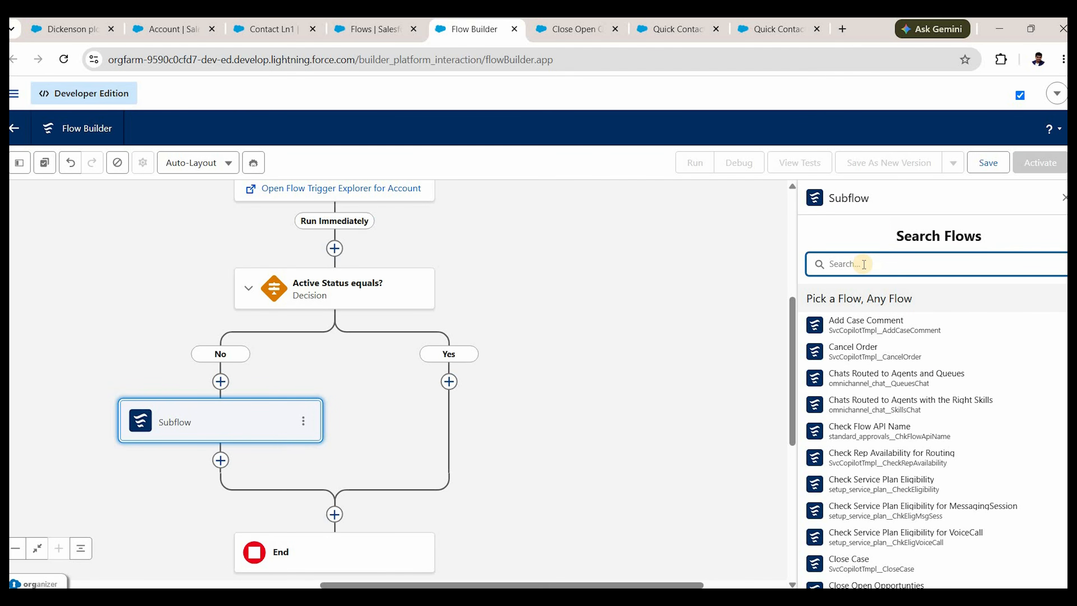
text(close)
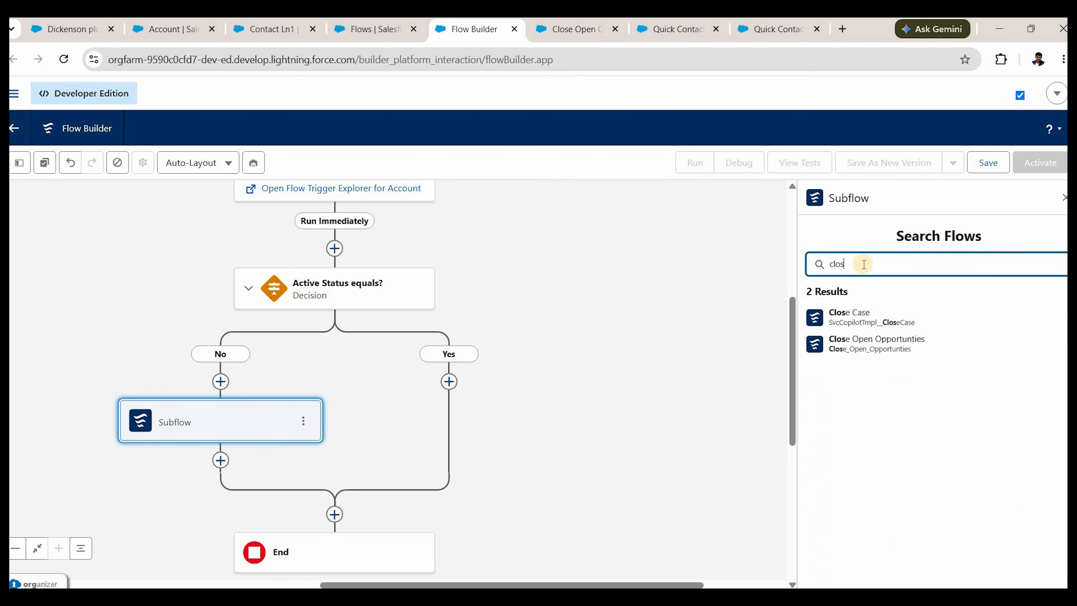
click(872, 344)
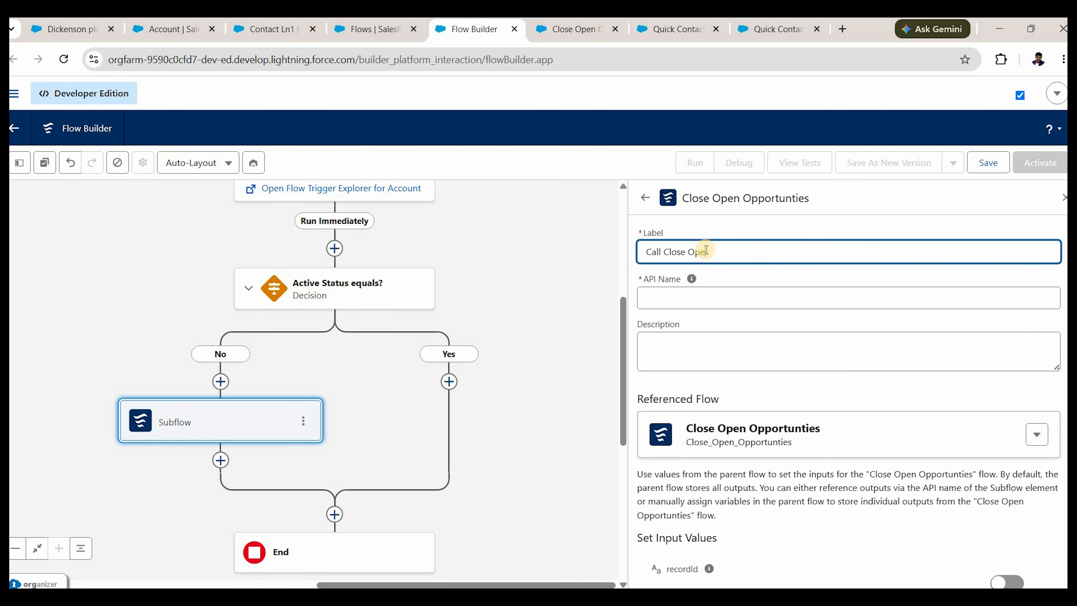
text(Call Close Open Opportunities)
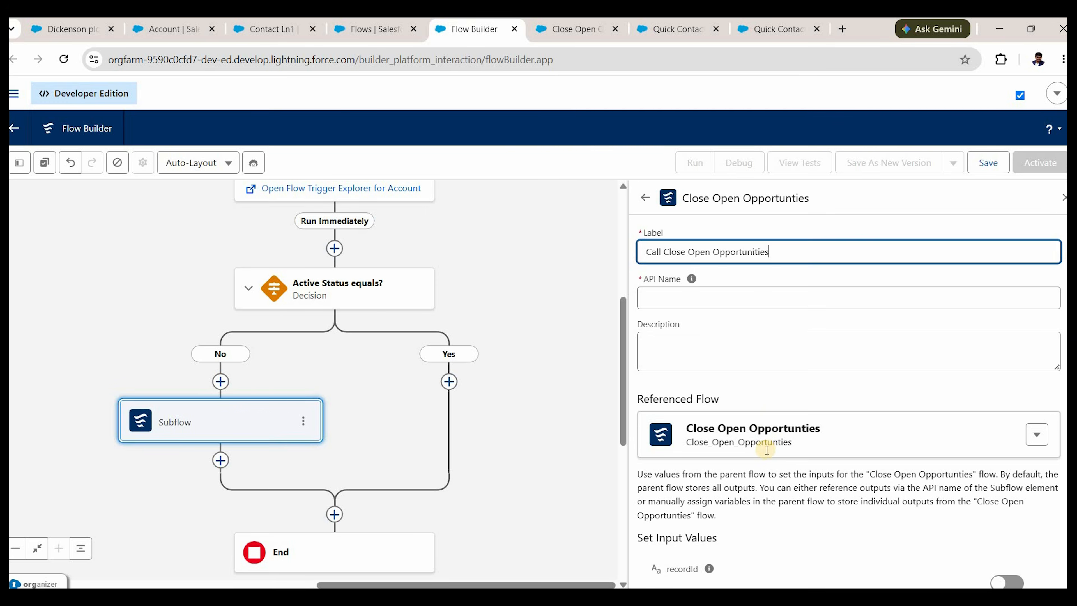
key(Tab)
key(Tab)
Include the recordId input and set it to the triggering Account ID ({!$Record.Id}).
scroll(667, 544, down, 1)
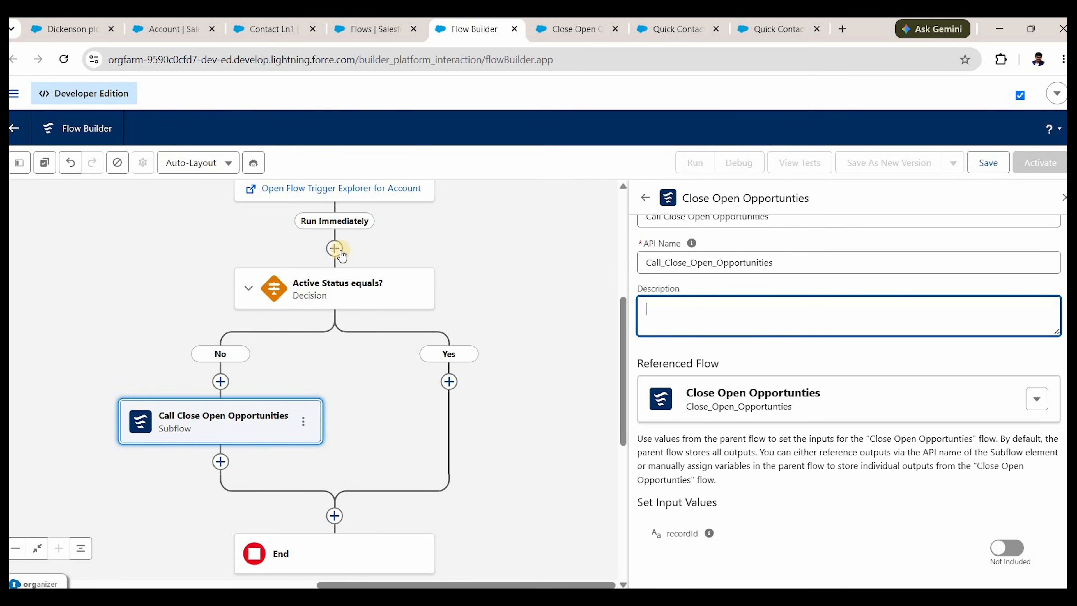
scroll(323, 223, up, 3)
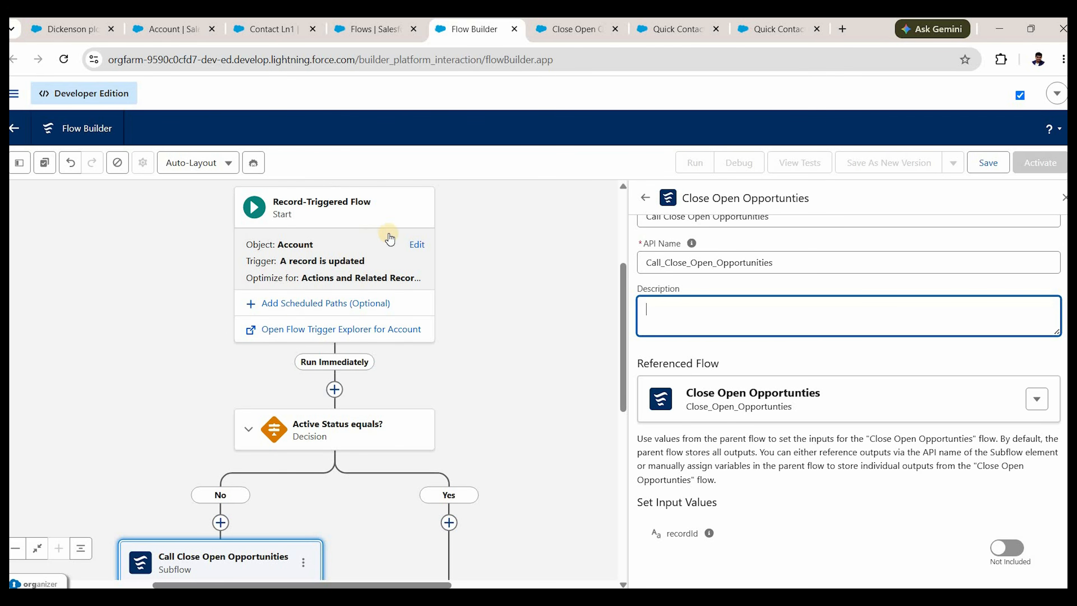
scroll(788, 469, down, 2)
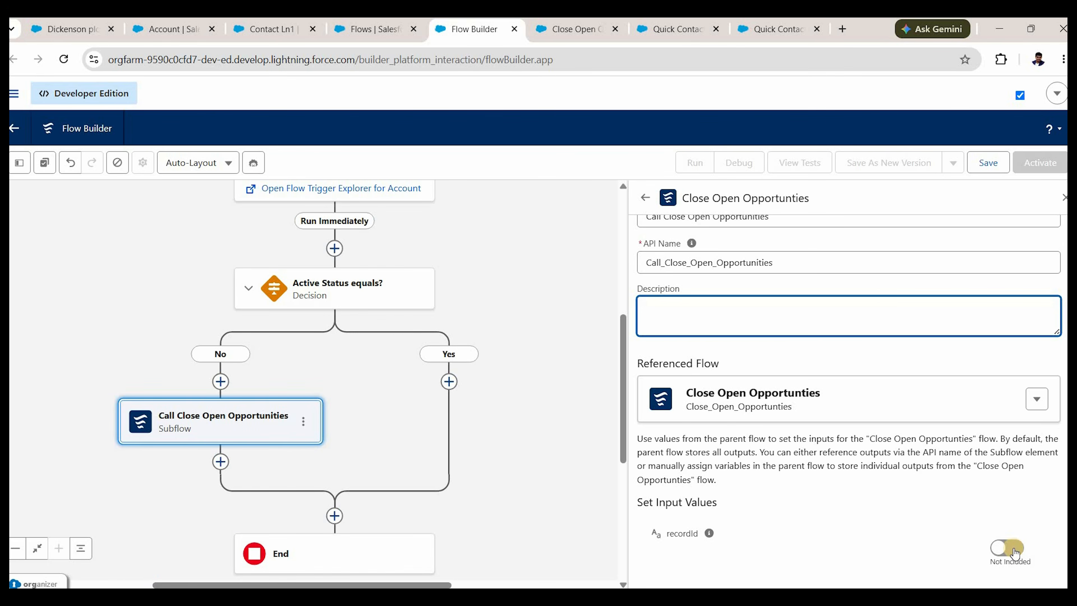
click(1011, 549)
mouse_move(723, 535)
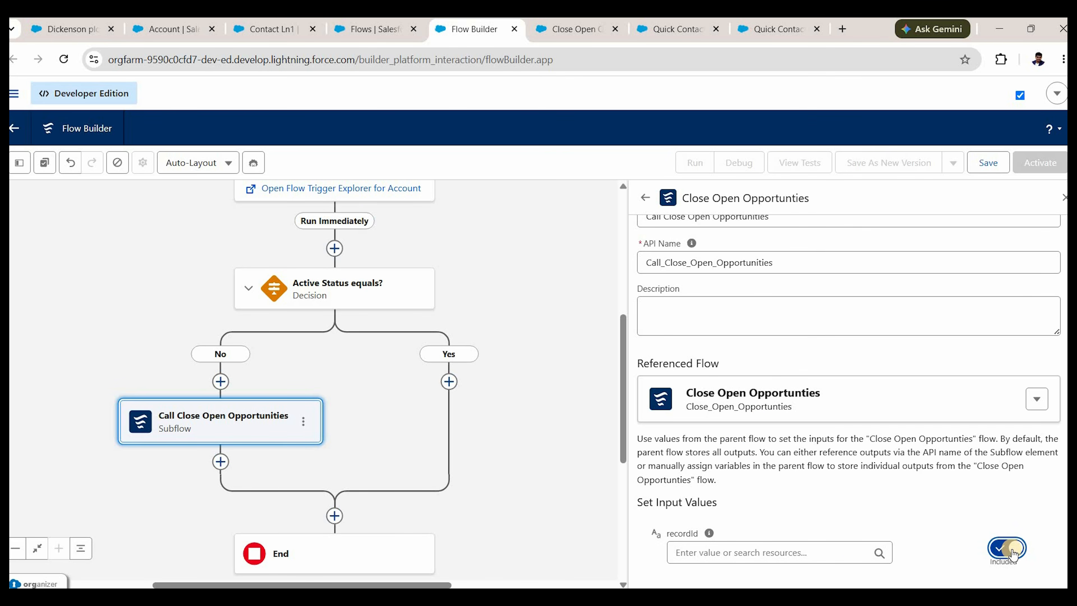
click(790, 552)
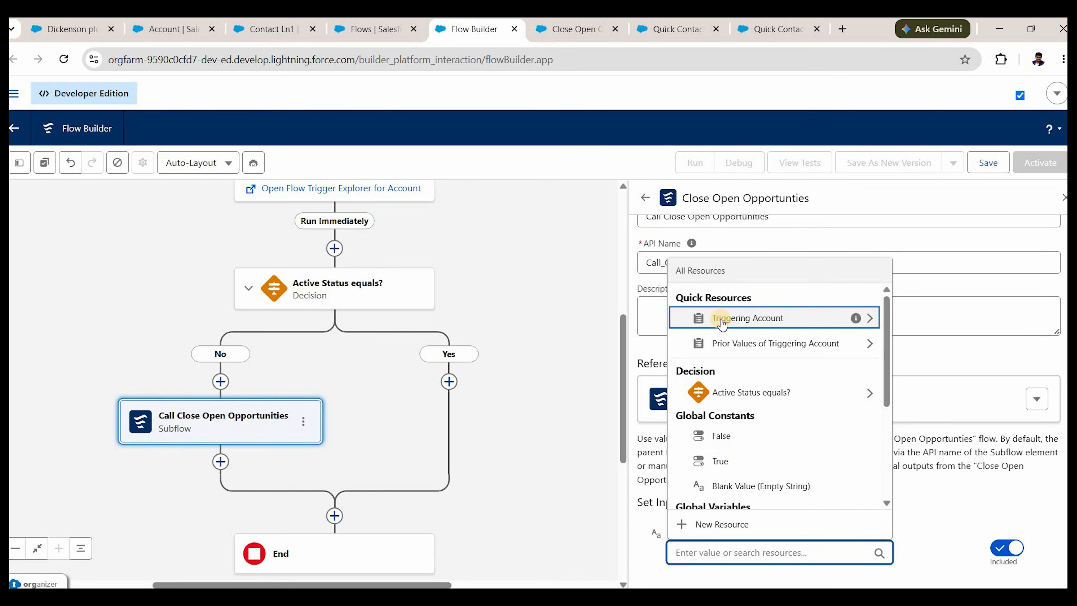
click(740, 318)
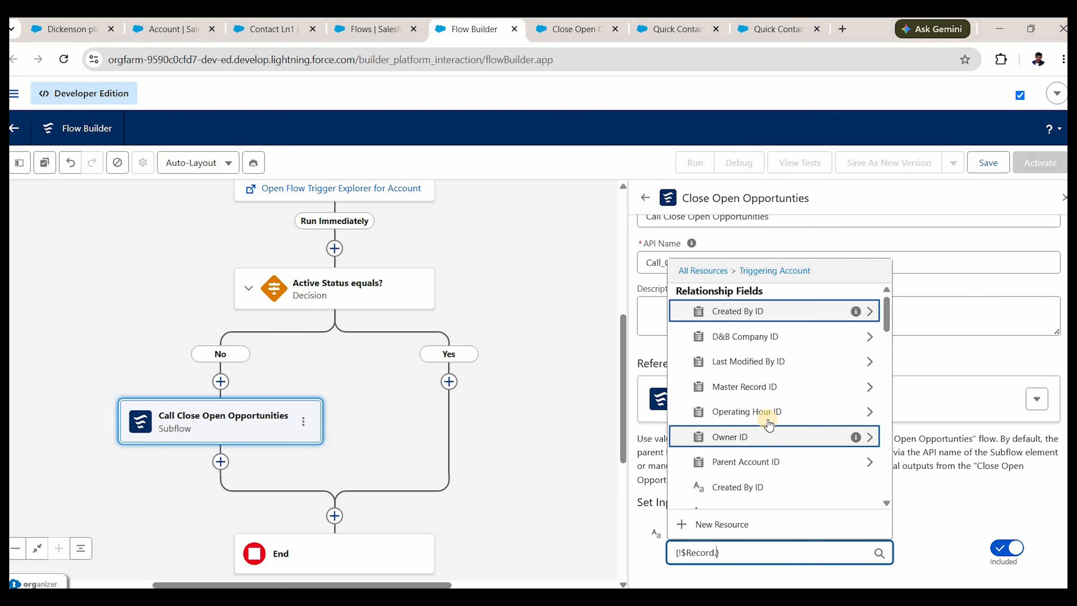
scroll(750, 388, down, 2)
text(account)
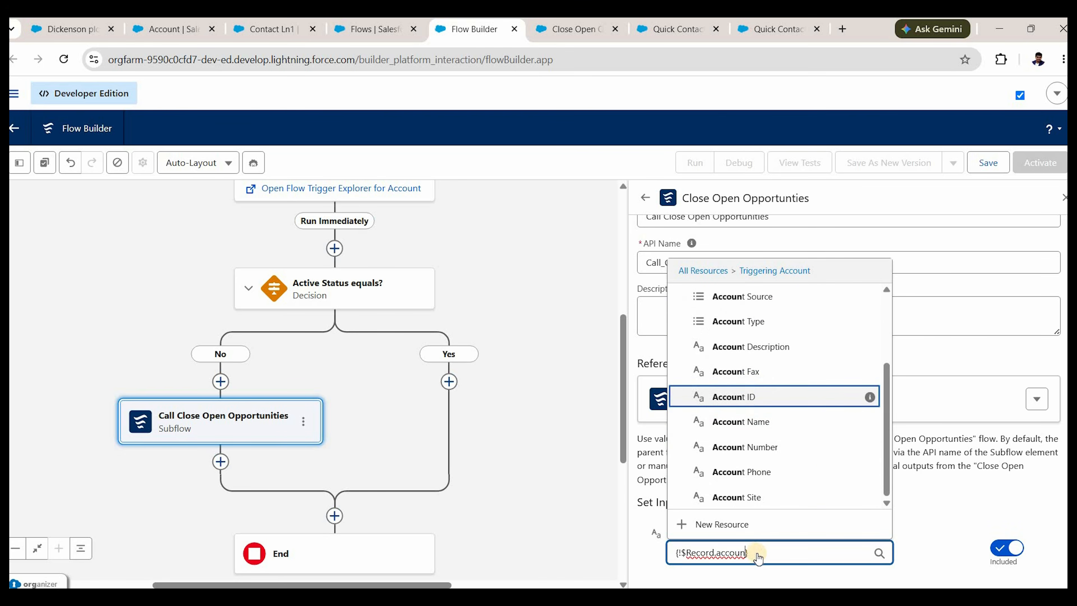
key(Return)
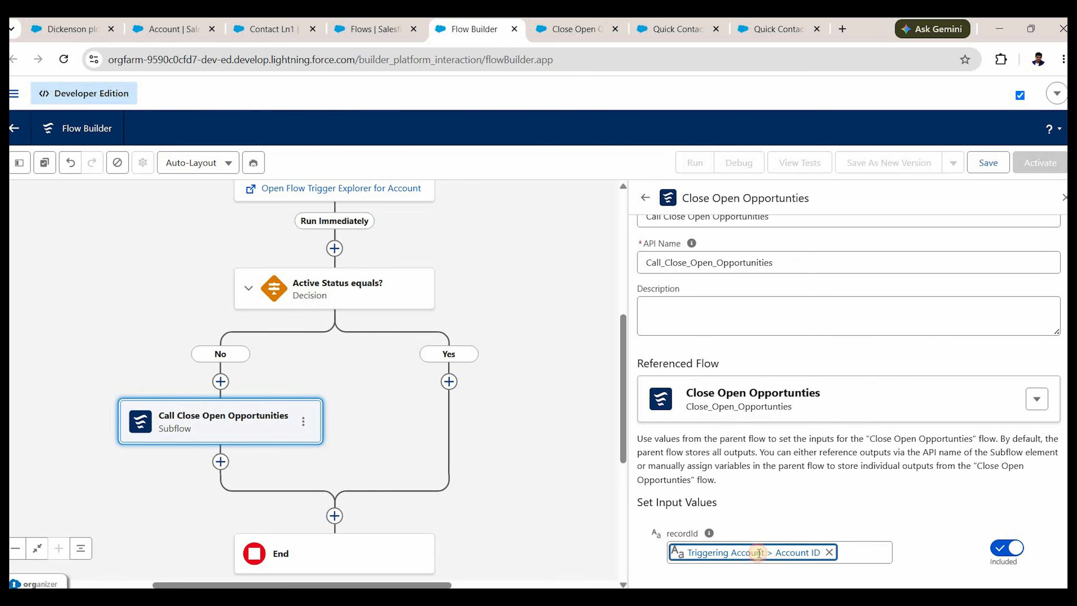
click(687, 554)
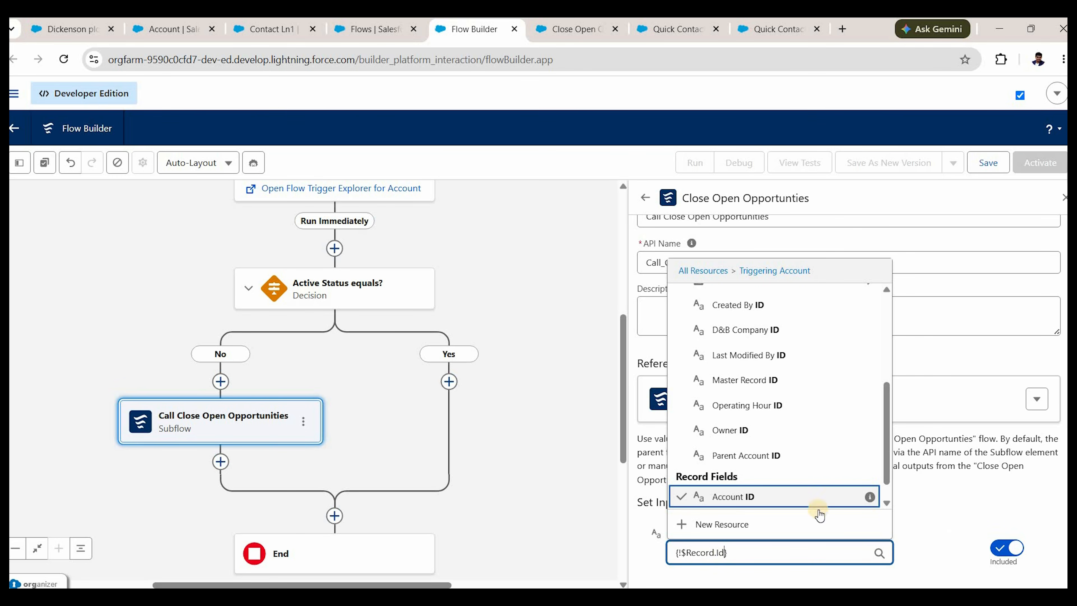
key(Return)
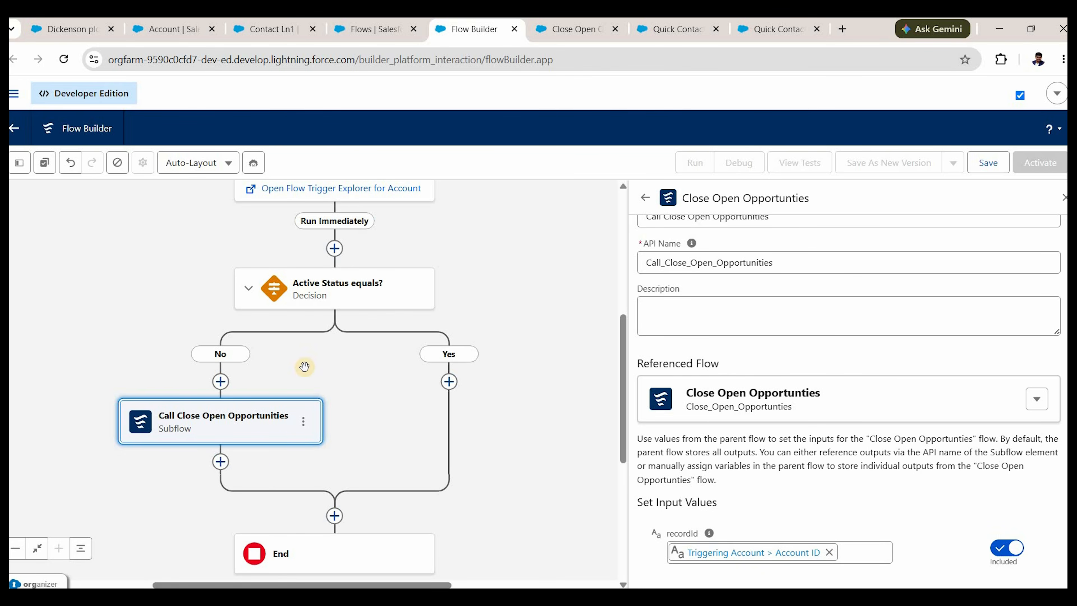
Check the Close Open Opportunities flow, then return and save the Account flow.
click(563, 28)
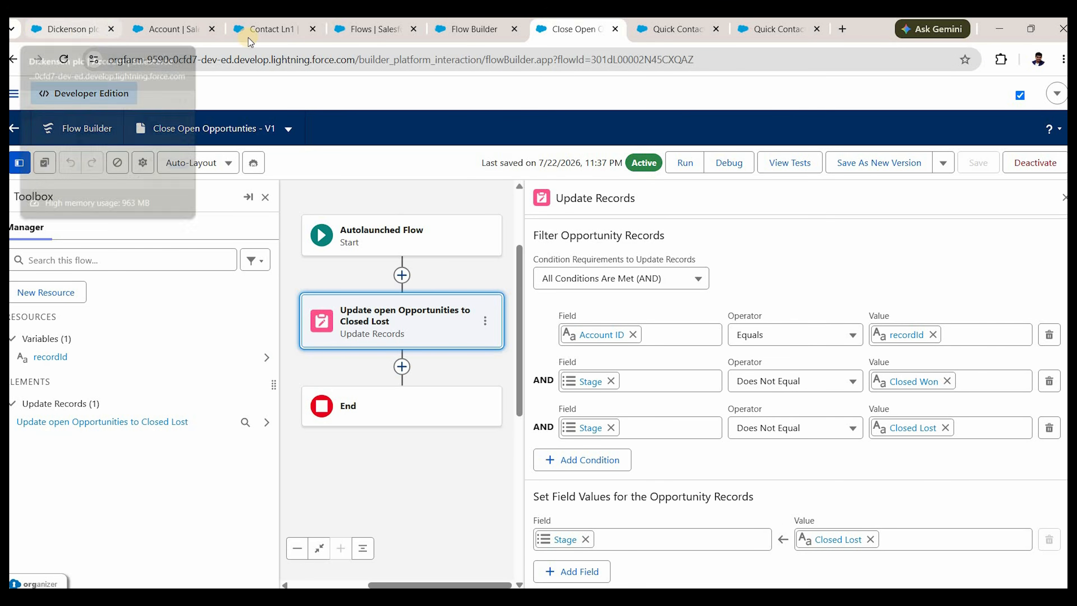
click(474, 29)
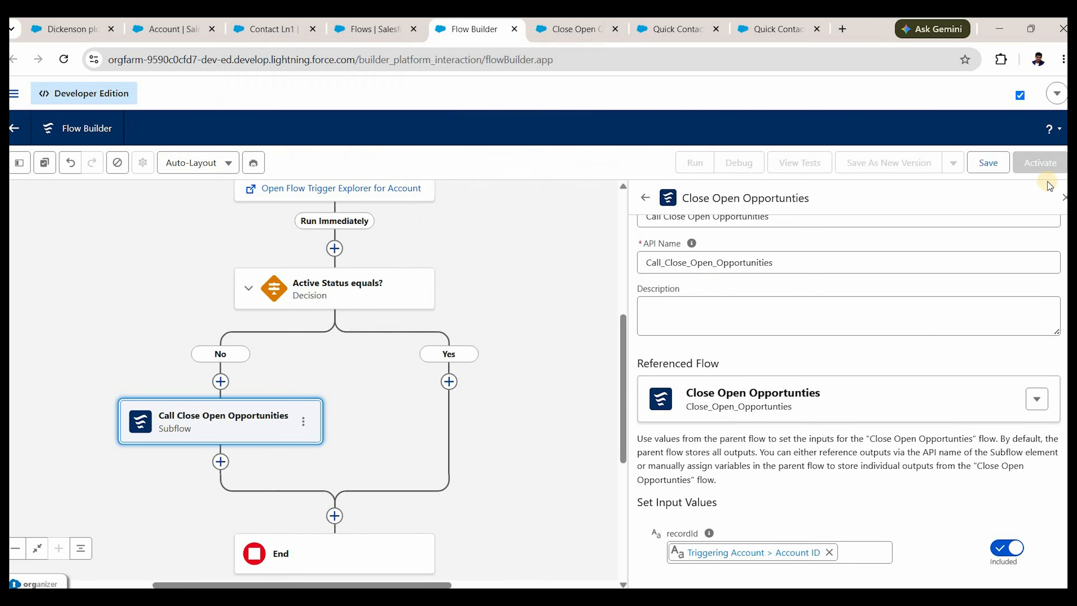
click(985, 165)
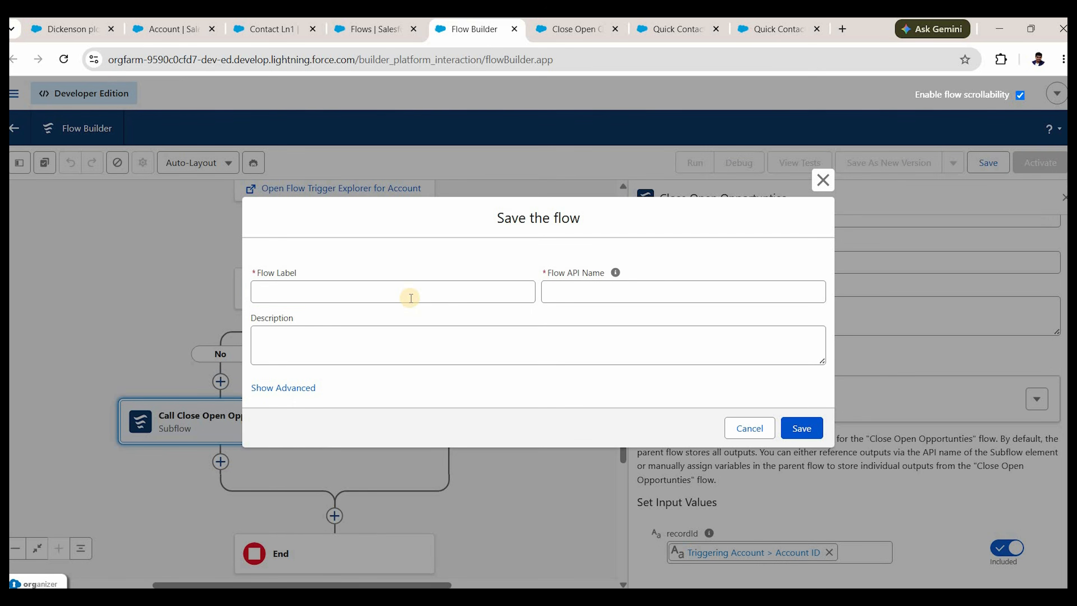
Save the flow with label 'Account After Insert Flow' and activate it.
click(410, 298)
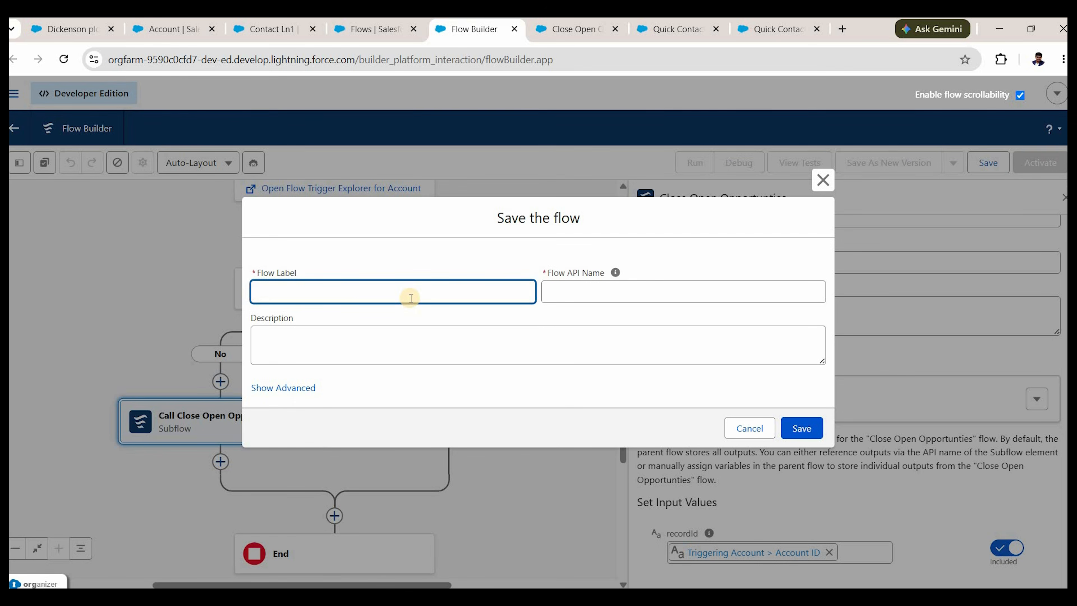
text(Account After Insert Flow)
key(Tab)
key(Tab)
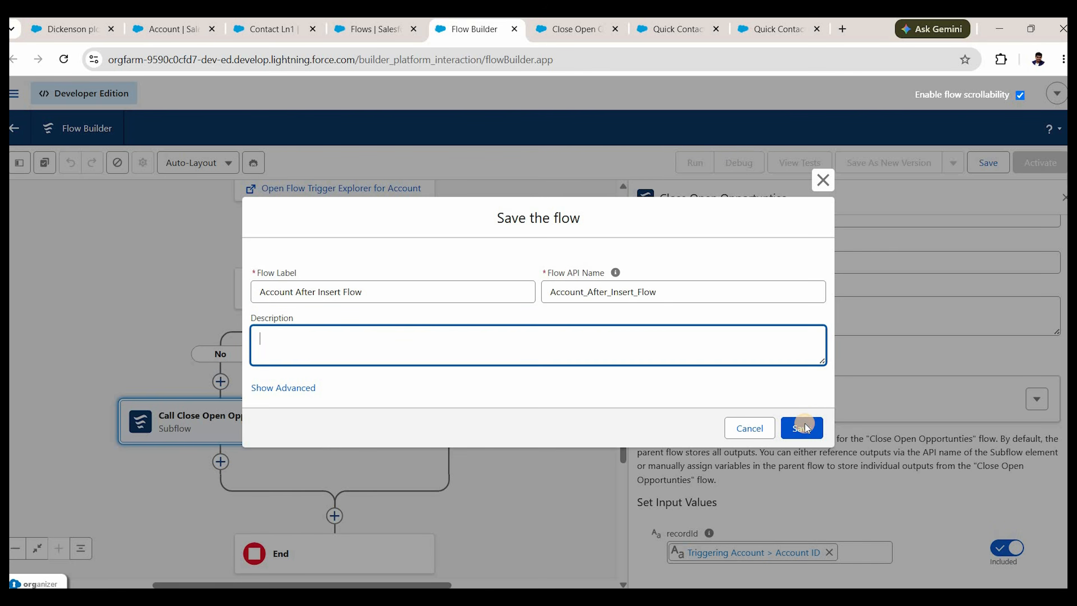
click(805, 428)
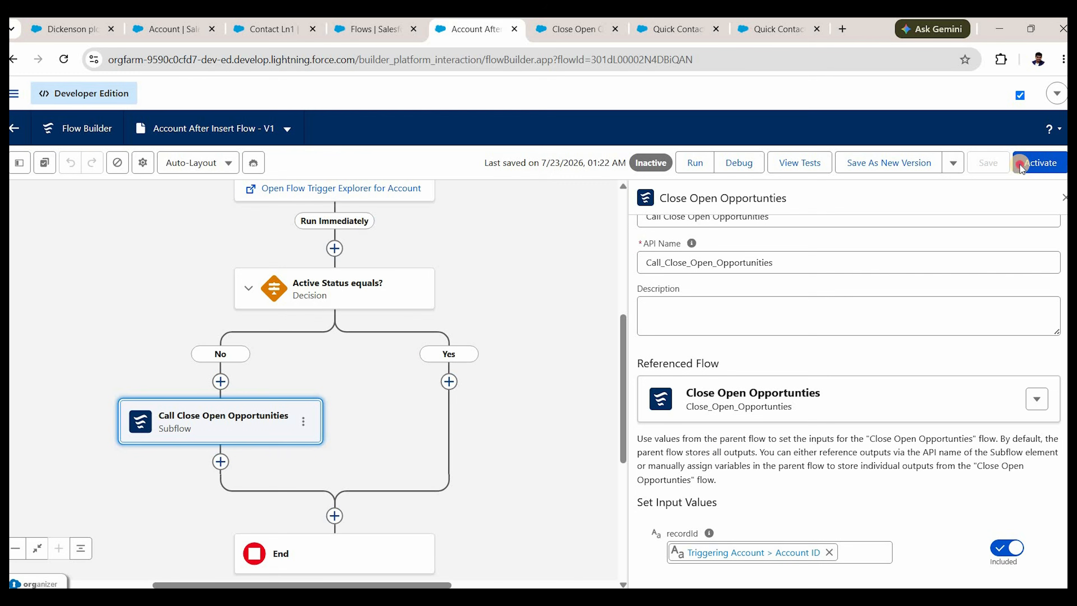
click(1017, 167)
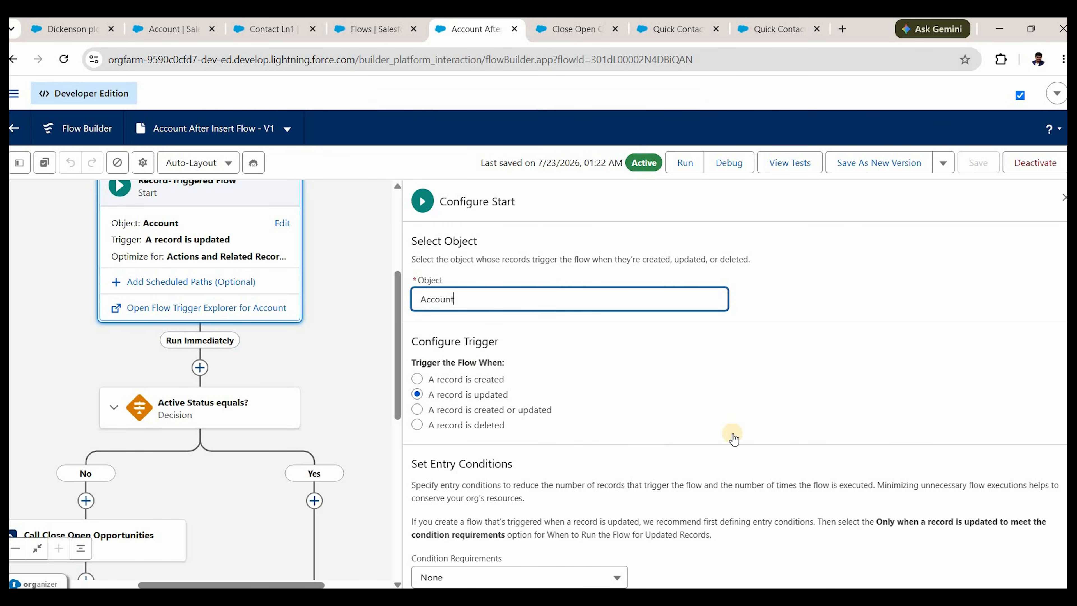
Reopen 'Active Status equals?' to show the No outcome's Triggering Account > Active equals No condition.
scroll(811, 478, down, 6)
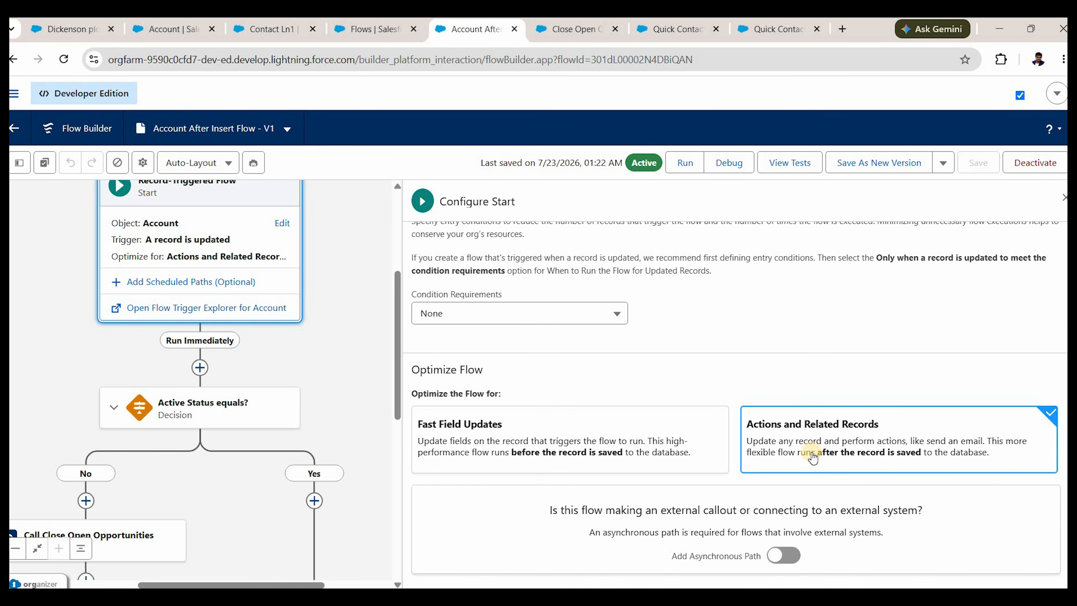
scroll(184, 374, down, 1)
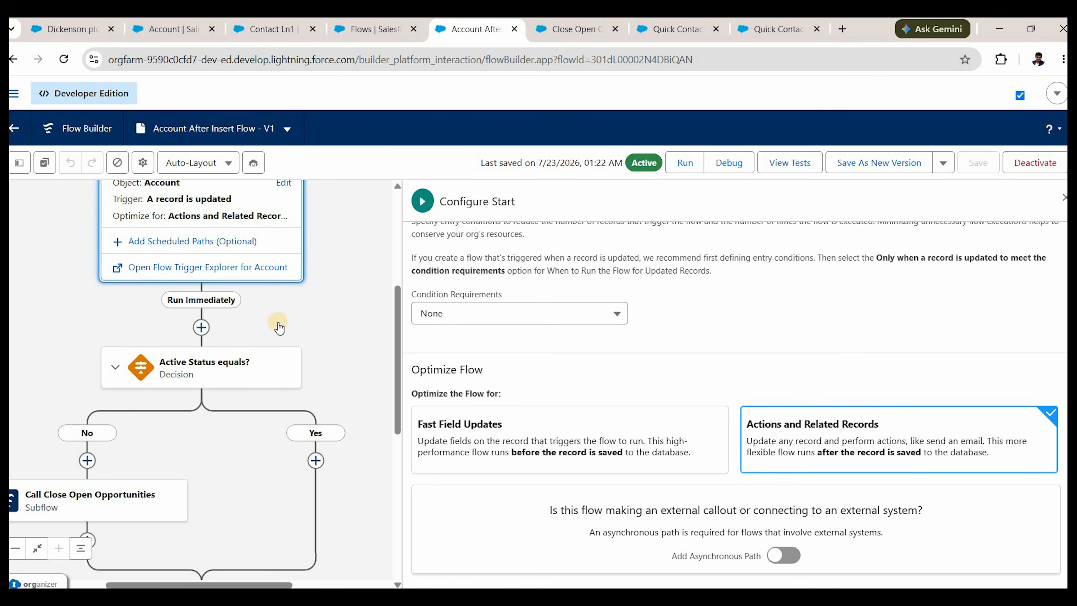
drag(66, 469, 138, 426)
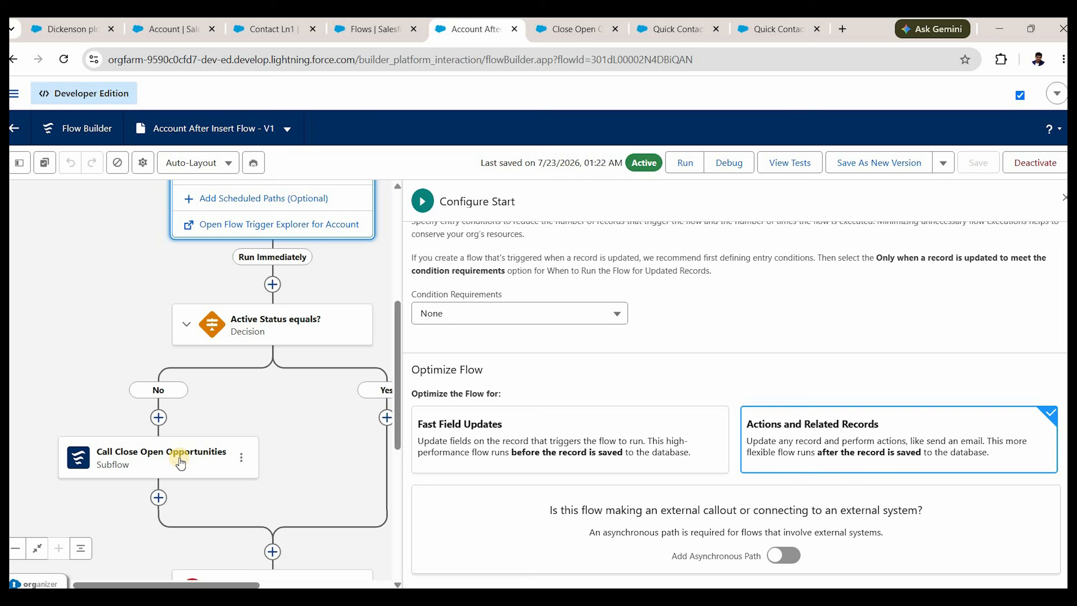
click(251, 329)
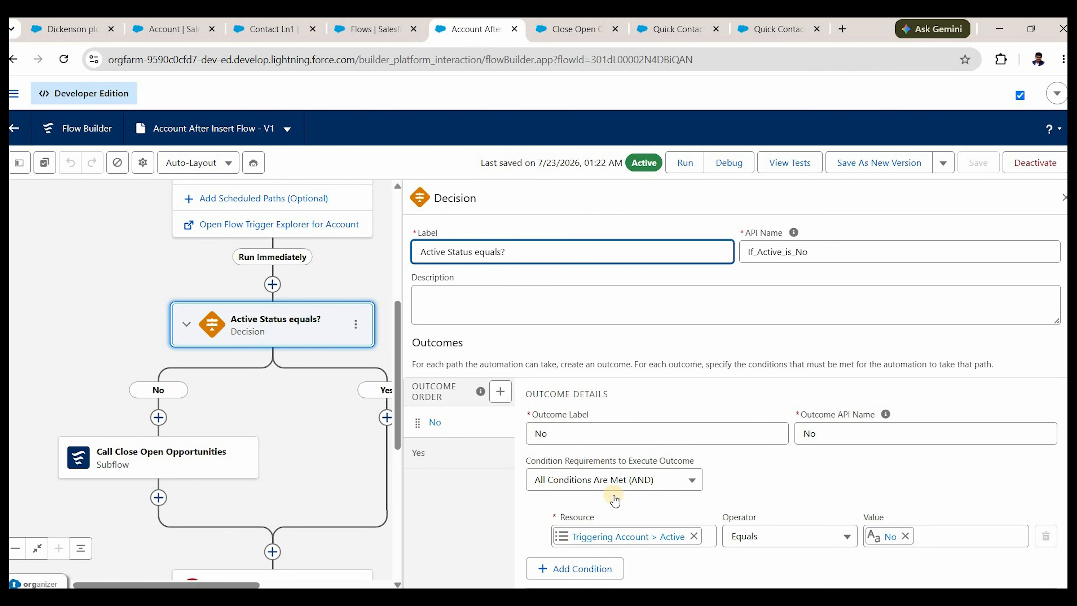
scroll(611, 496, down, 2)
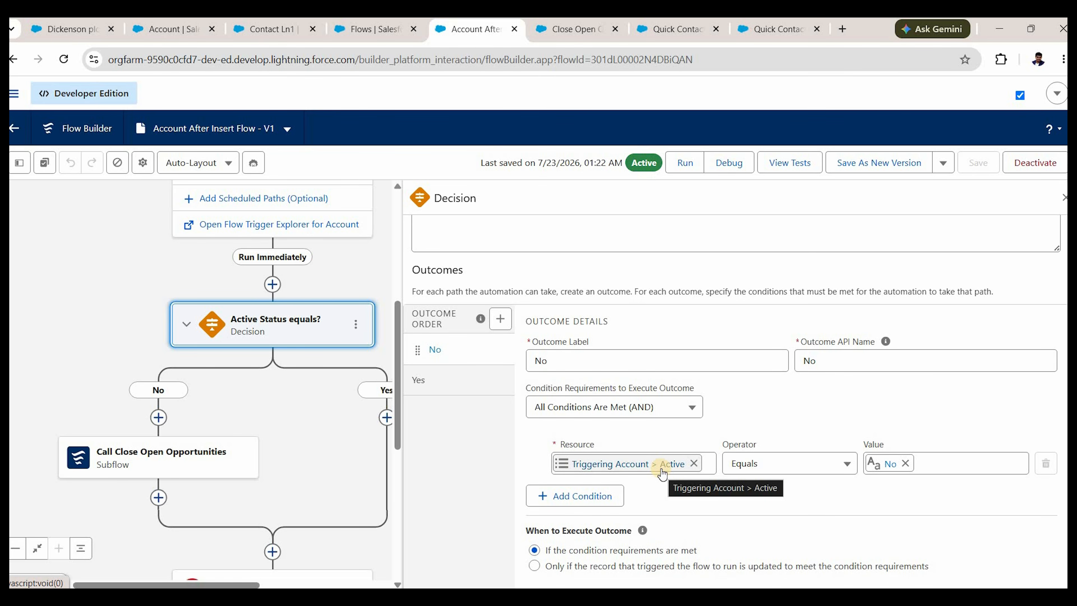
Add a No outcome condition: Prior Values of Triggering Account > Active Equals Yes.
click(584, 496)
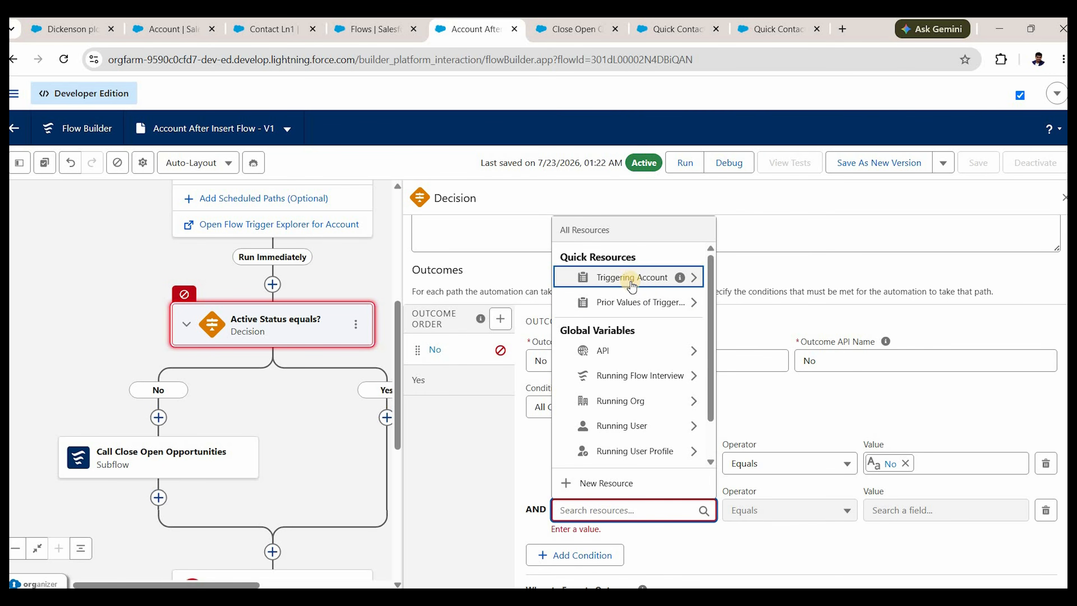
click(642, 302)
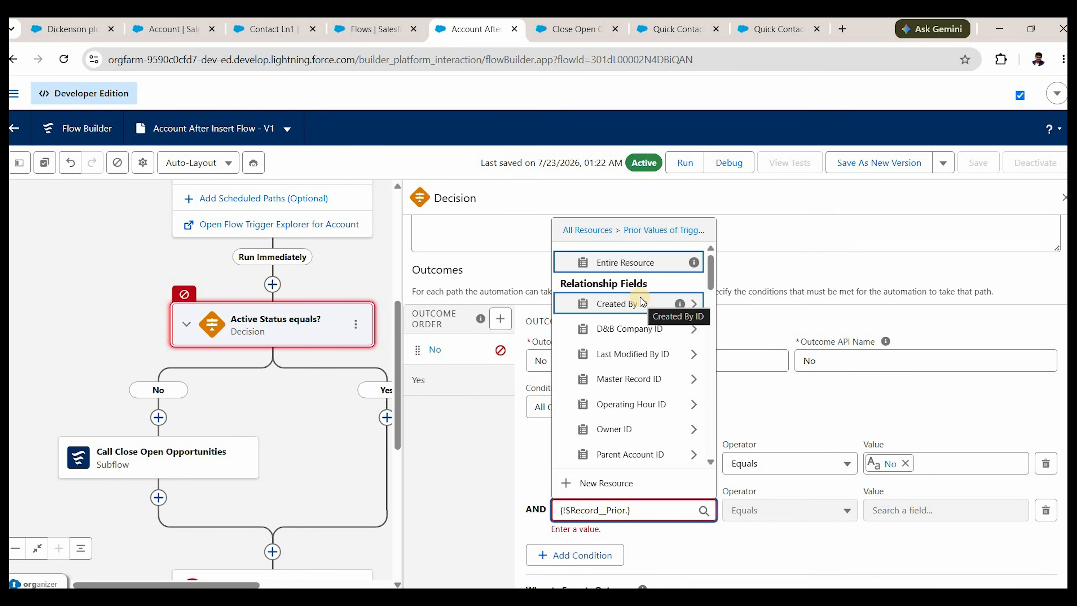
text(acti)
click(605, 458)
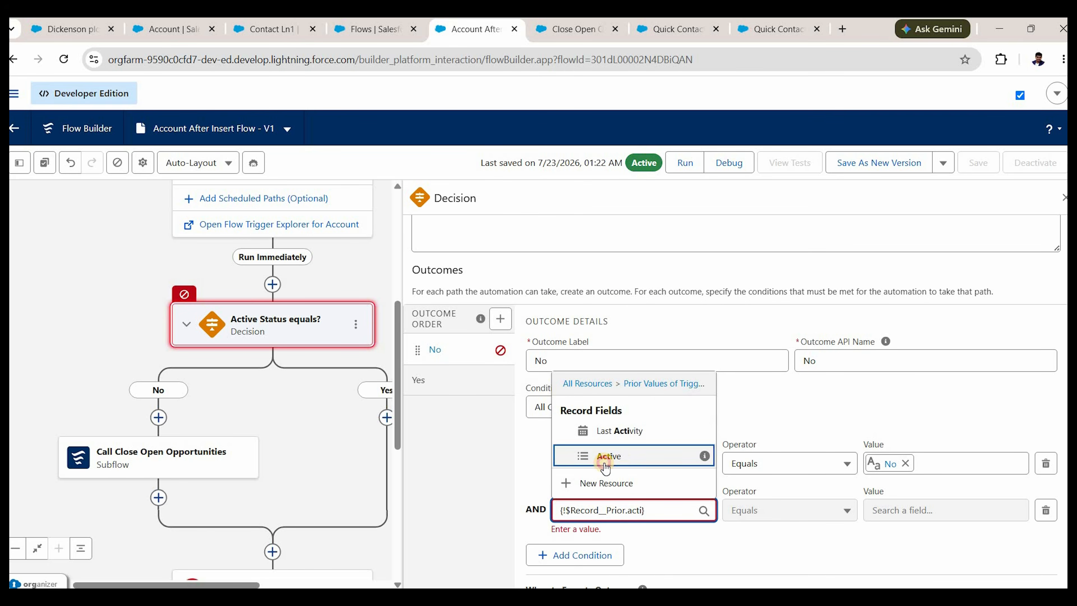
right_click(879, 508)
text(es)
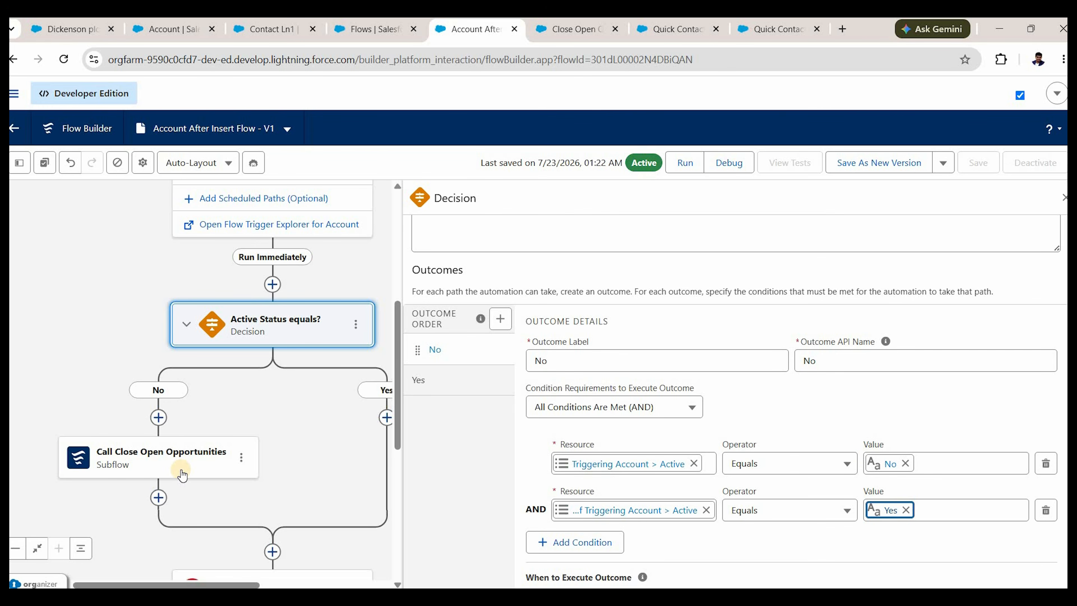
Save as a new Version 2, activate it, and switch to the Express Logistics and Transport account.
click(857, 165)
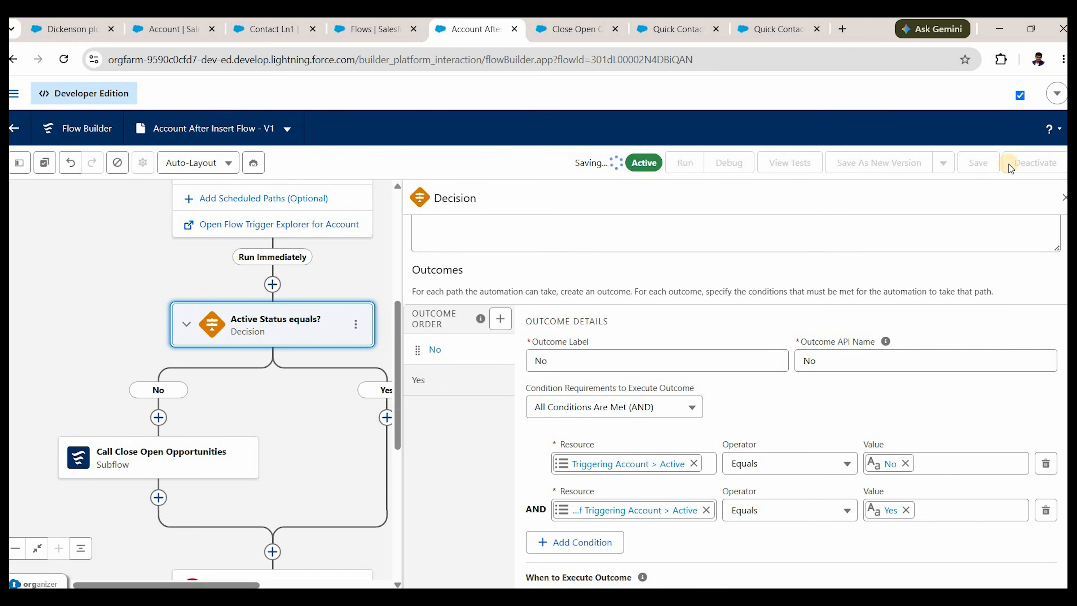
right_click(1043, 161)
click(1043, 161)
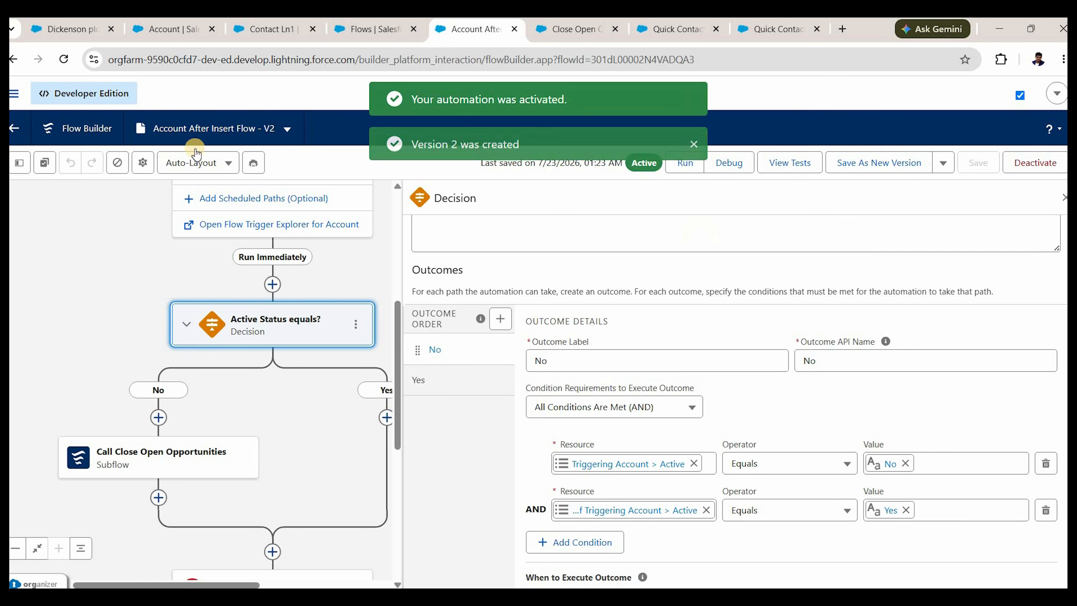
click(83, 39)
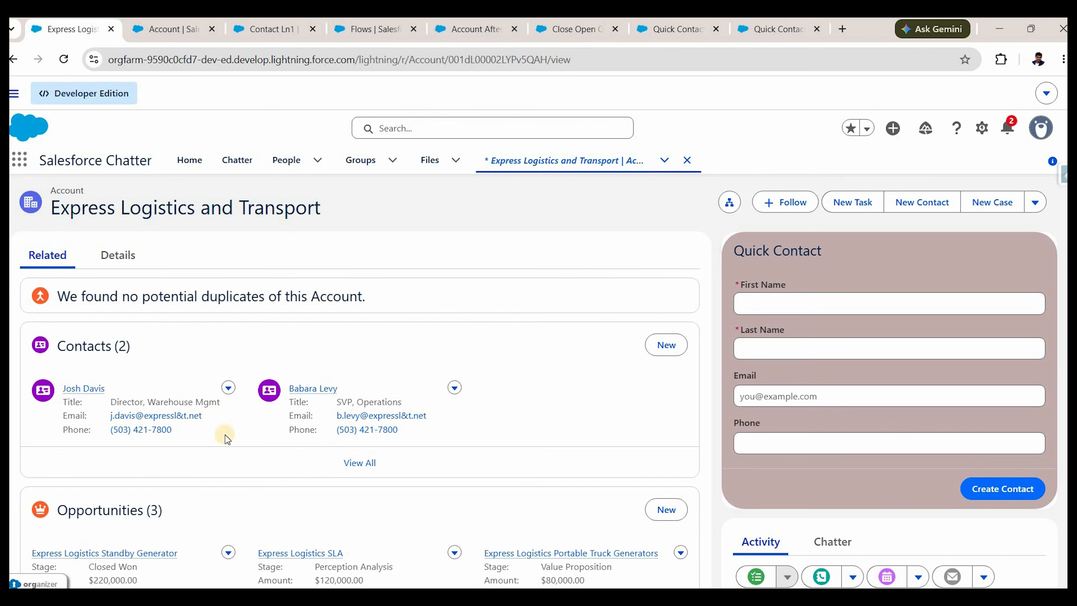
Review the Express Logistics and Transport account's related lists.
scroll(147, 471, down, 6)
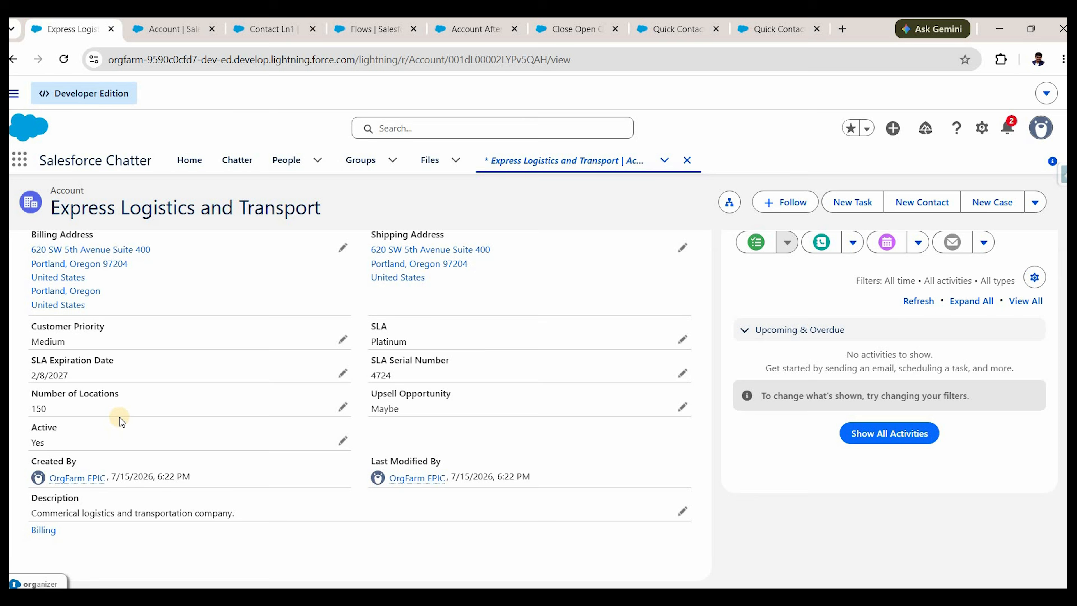
scroll(81, 365, up, 1)
scroll(61, 345, up, 6)
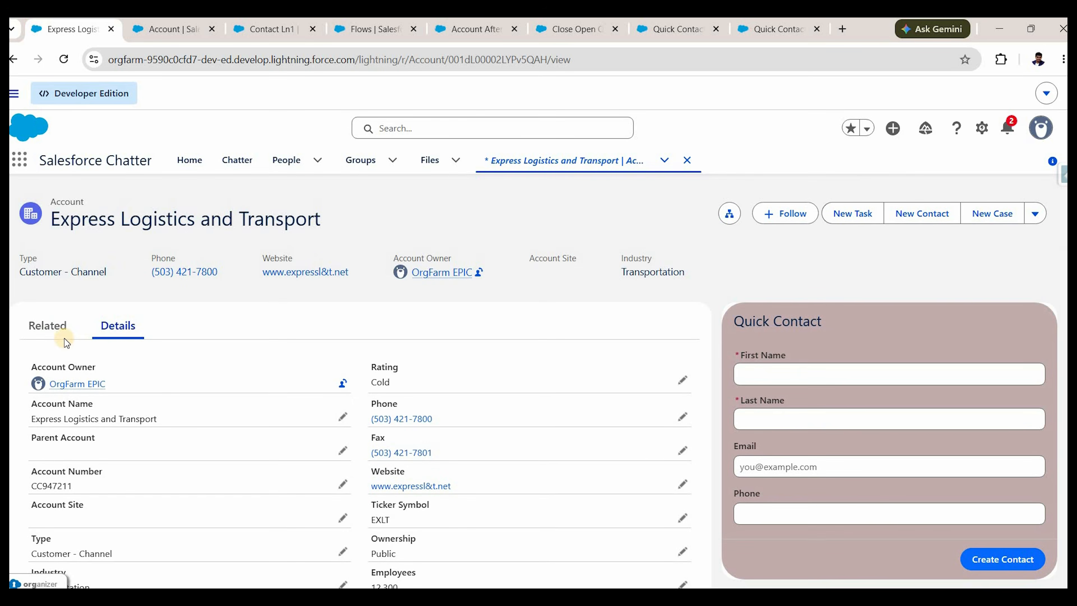
click(64, 337)
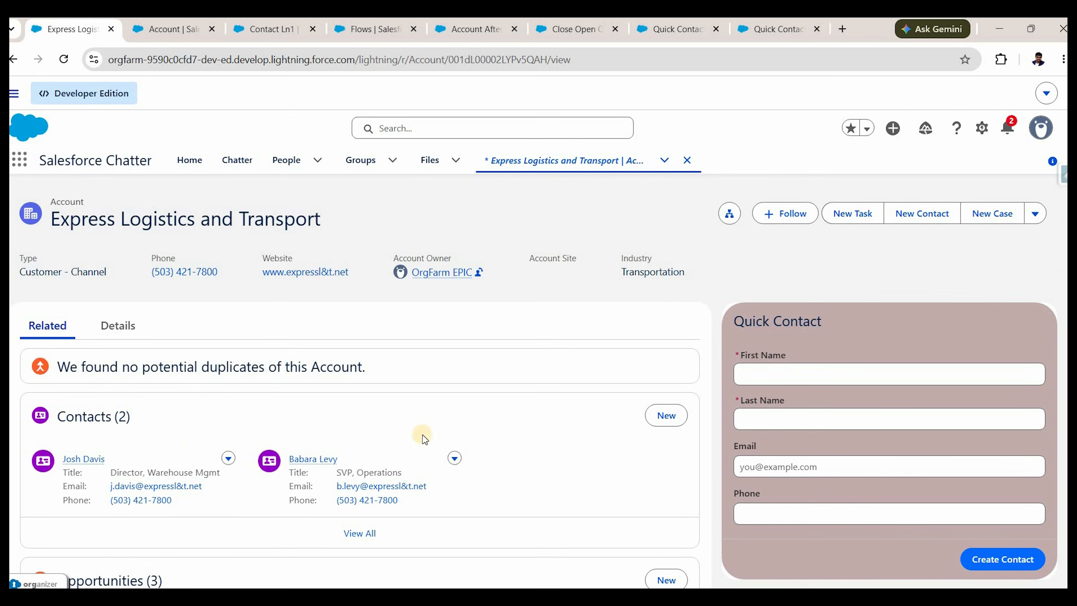
scroll(420, 437, down, 5)
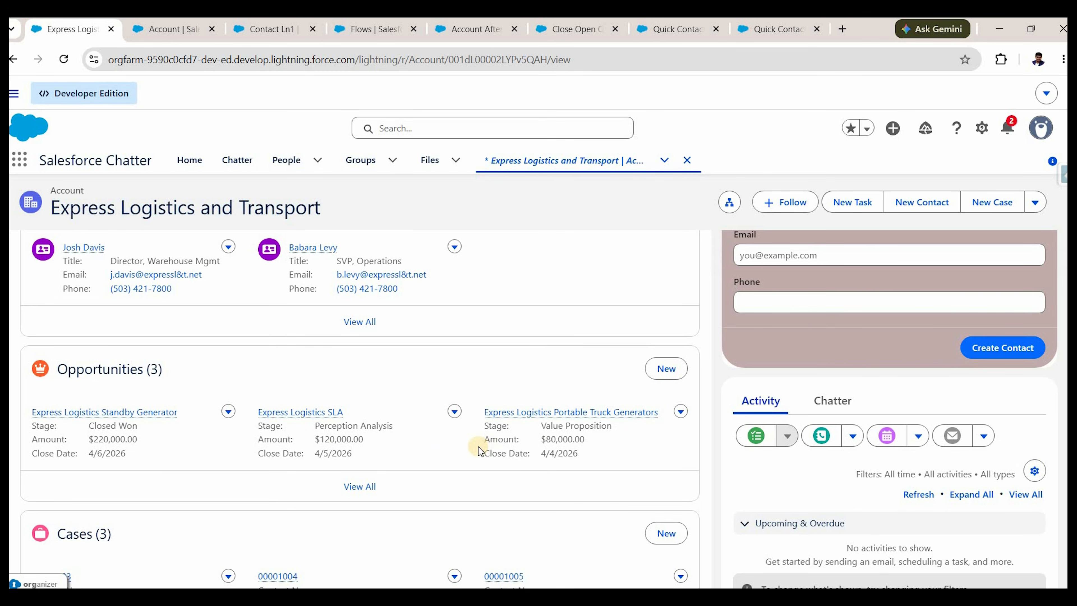
scroll(325, 409, up, 5)
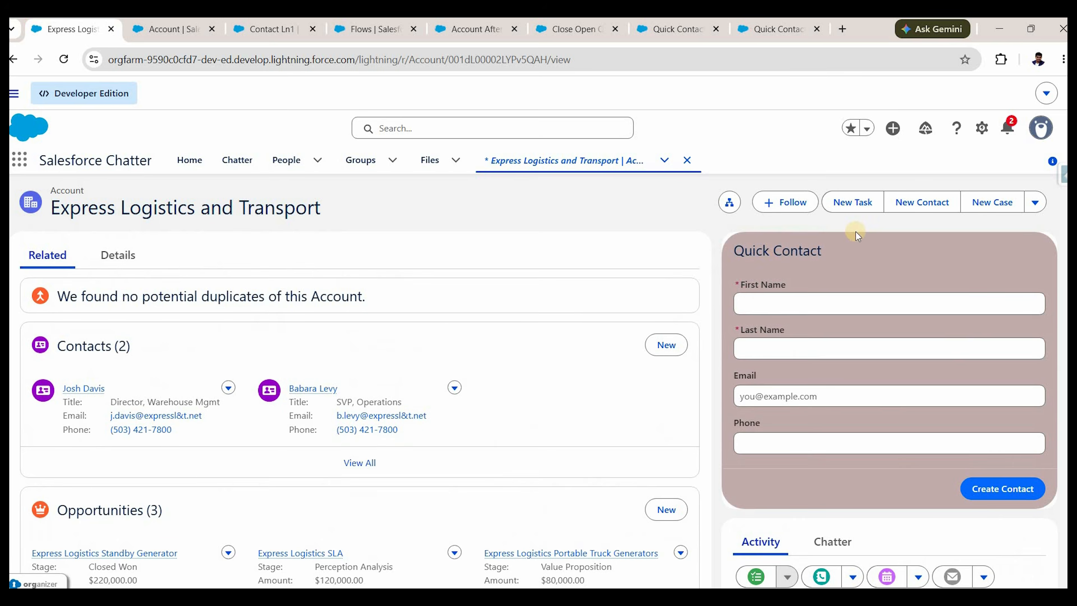
Set the account's Active field to No, save, and return to the flow.
click(133, 337)
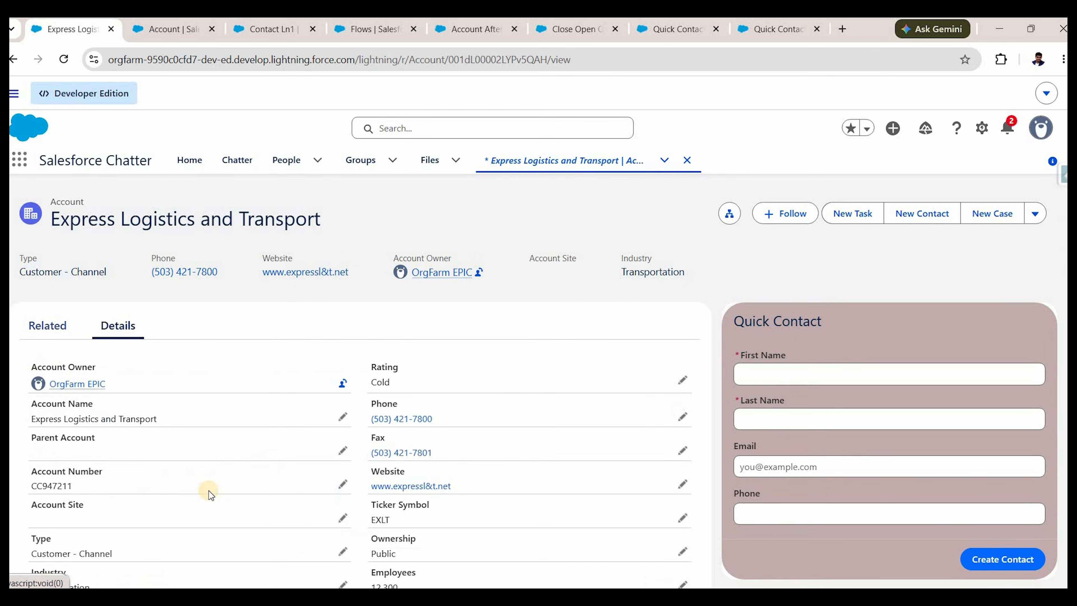
scroll(237, 480, down, 3)
scroll(262, 492, down, 5)
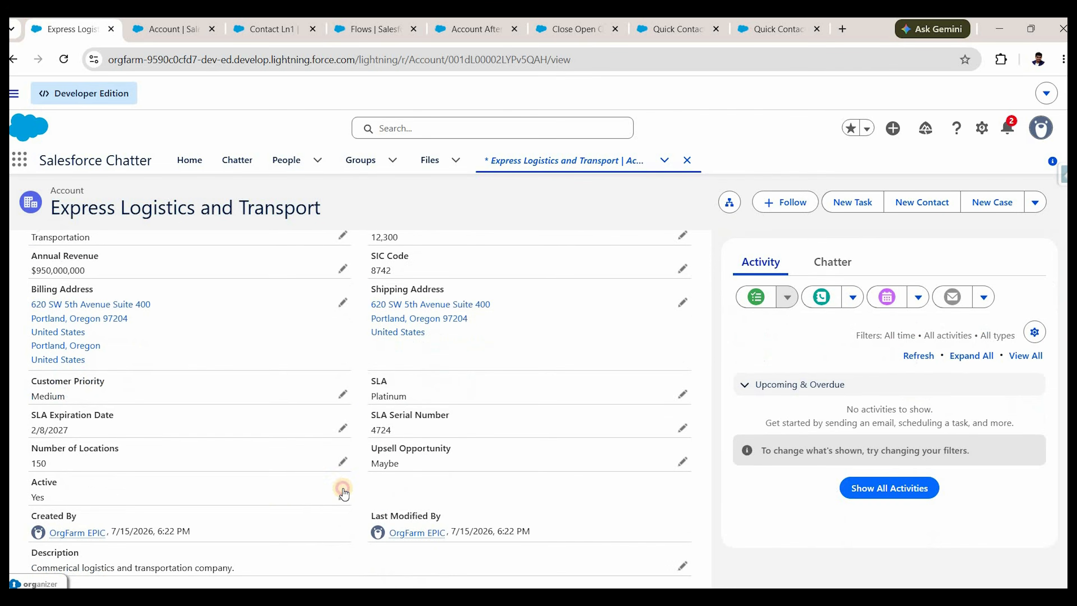
click(280, 511)
click(272, 452)
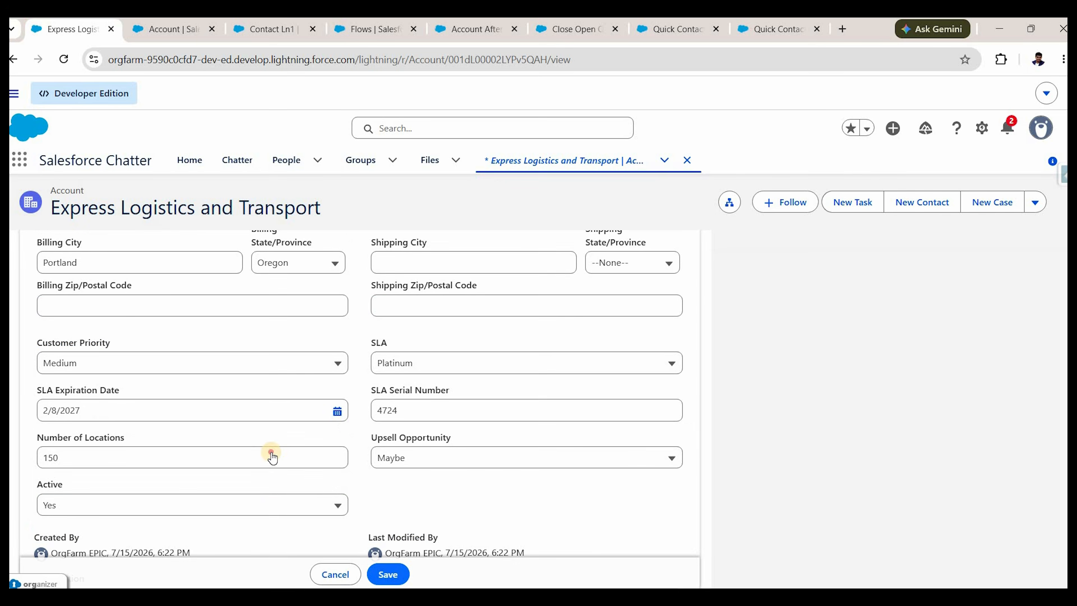
click(390, 577)
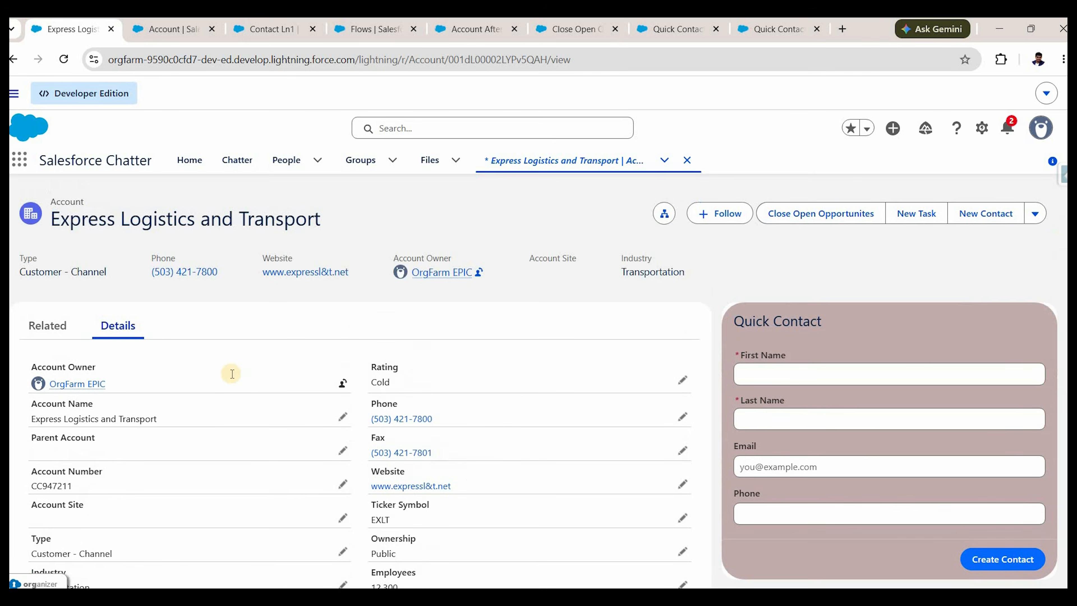
scroll(211, 390, down, 5)
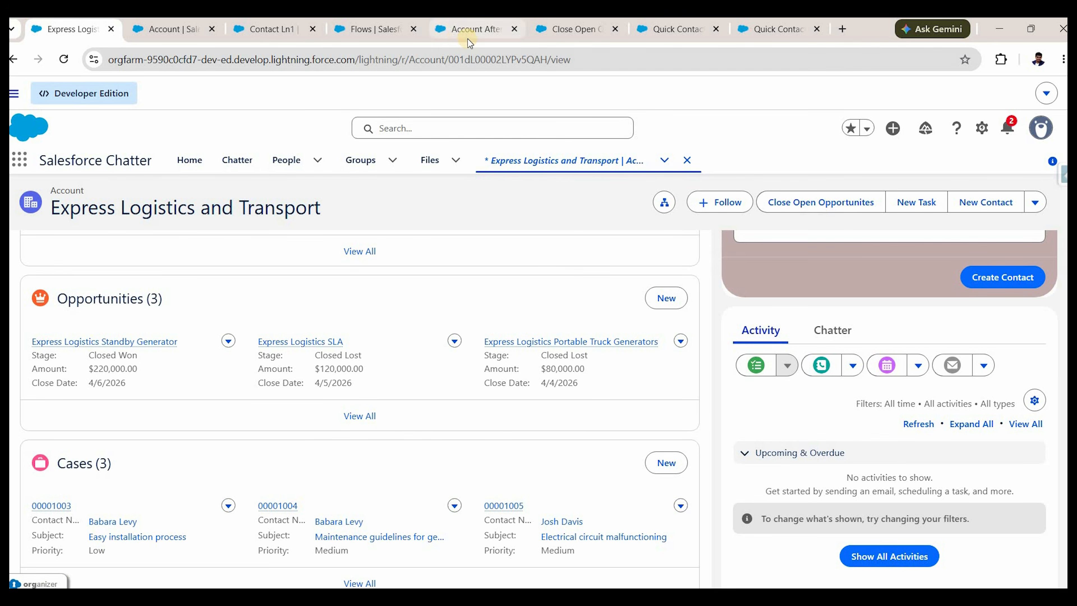
click(485, 35)
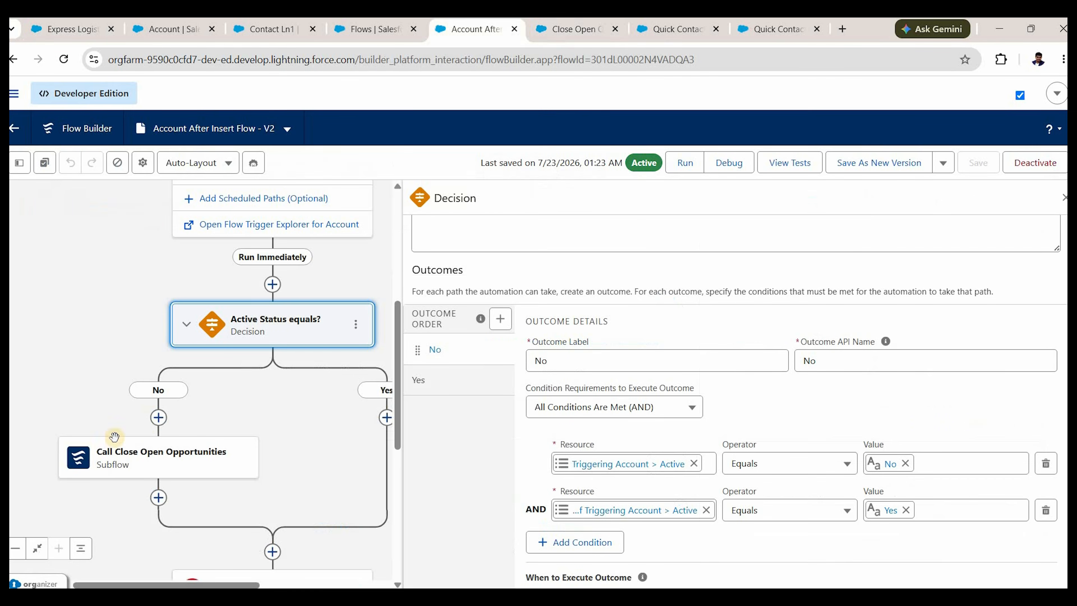
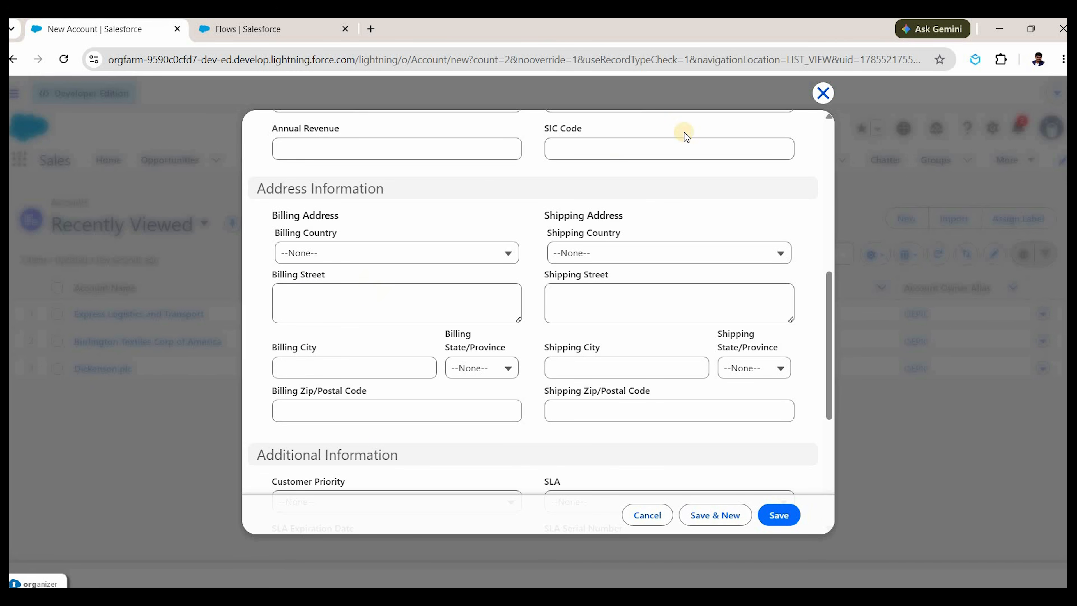
Discard the empty New Account form by closing it without saving.
click(823, 94)
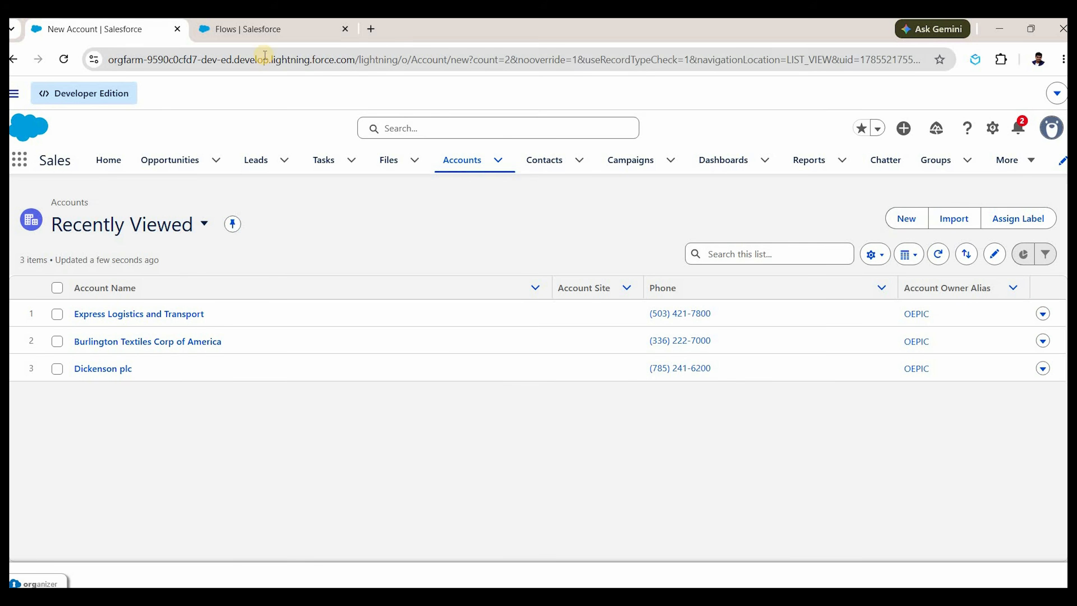
Create a new record-triggered flow on the Account object that runs when a record is created or updated.
click(248, 29)
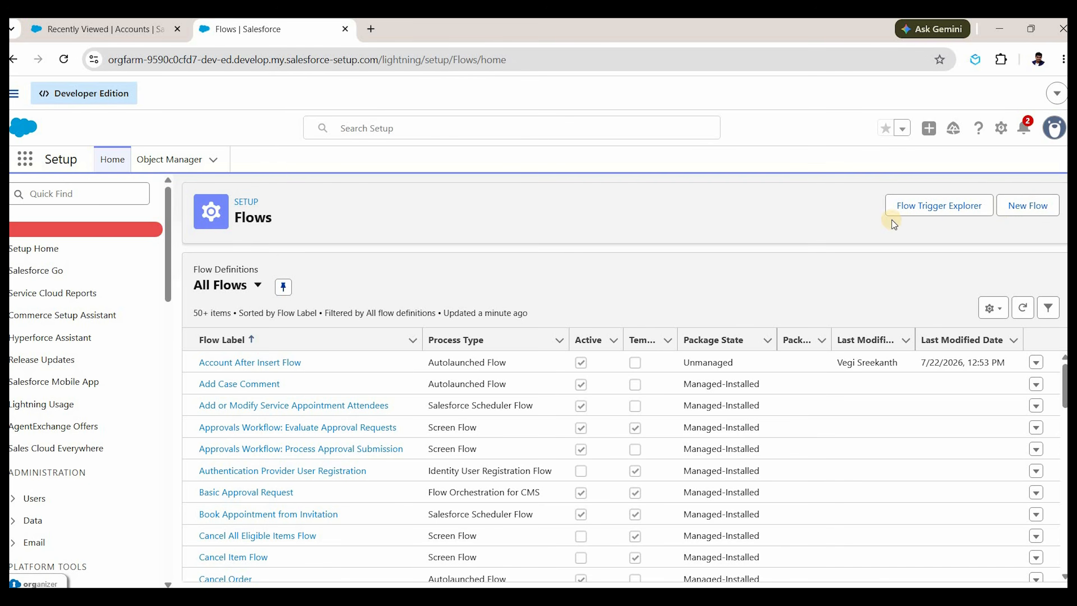
click(1028, 206)
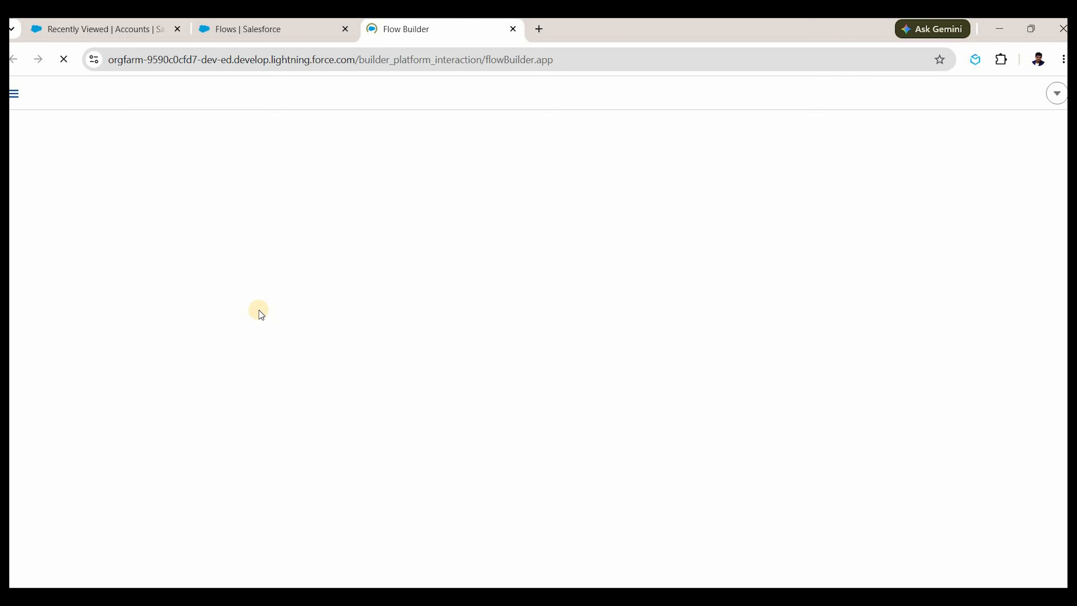
scroll(353, 394, down, 1)
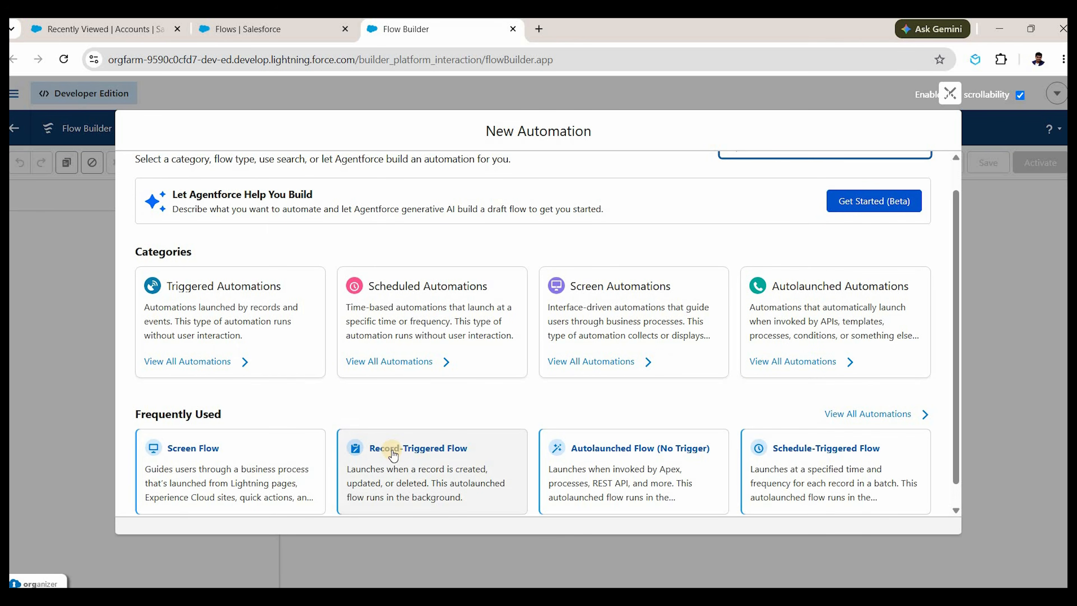
click(392, 450)
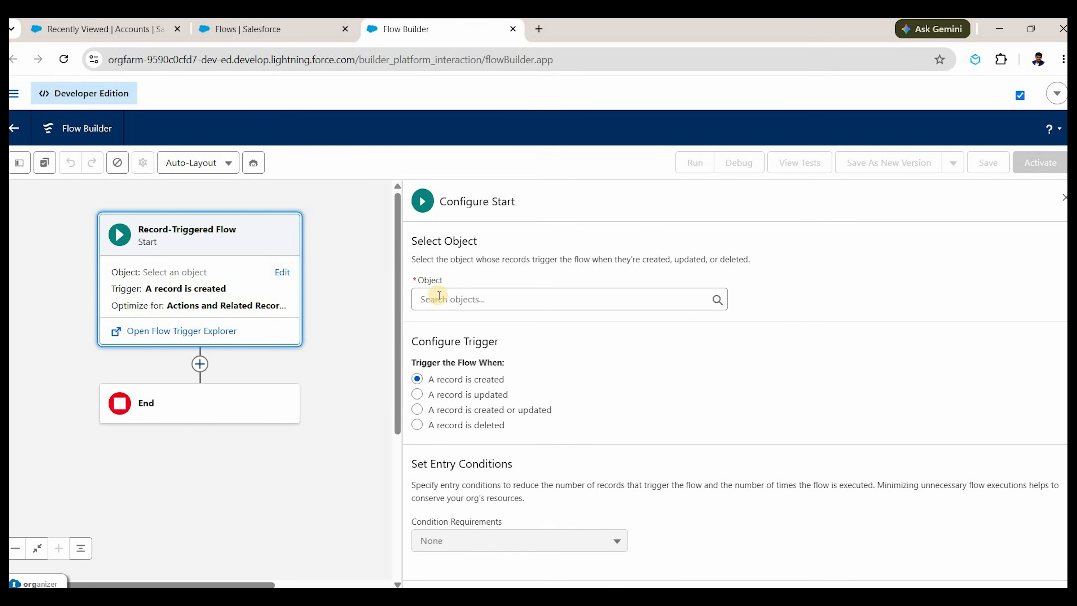
click(438, 299)
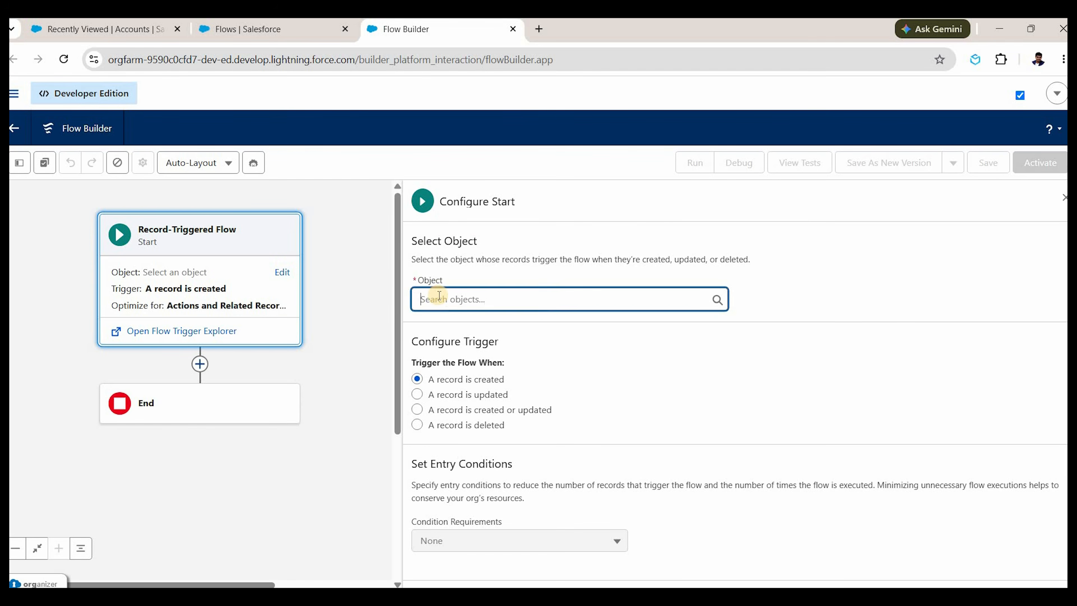
text(account)
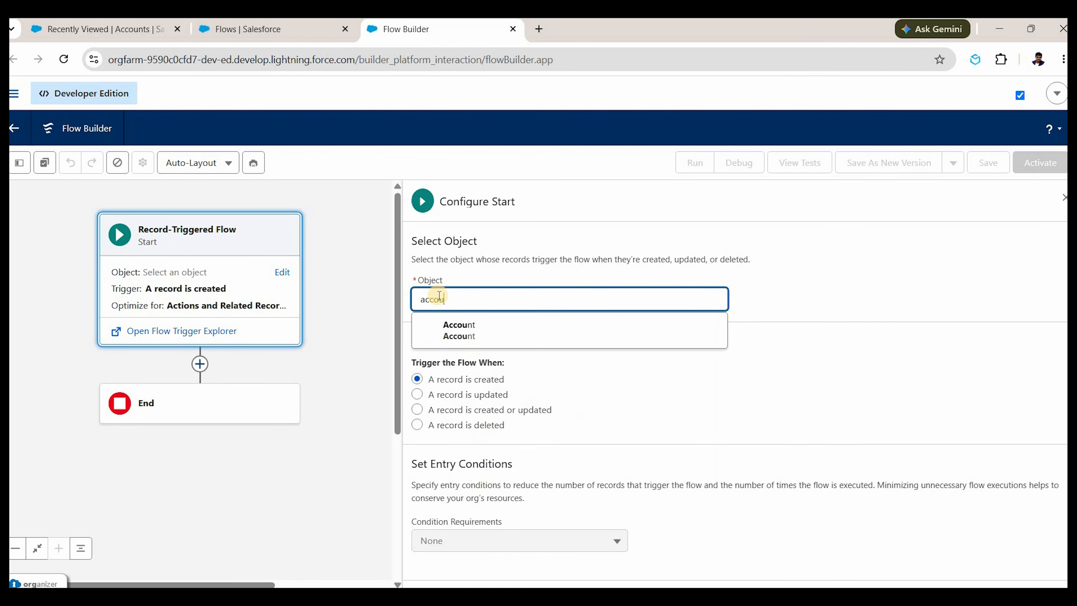
click(440, 335)
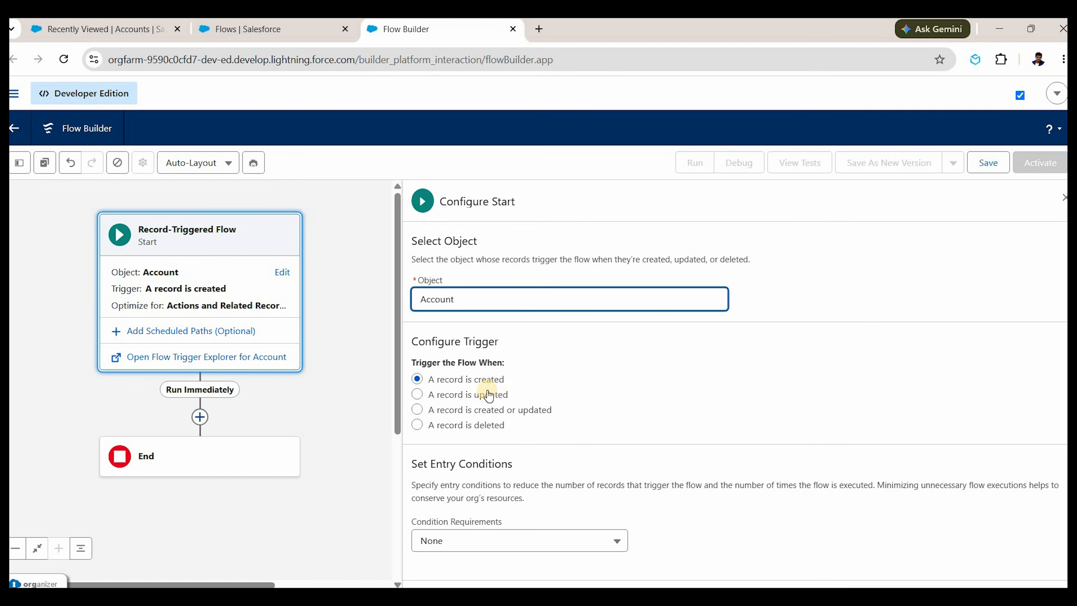
click(476, 418)
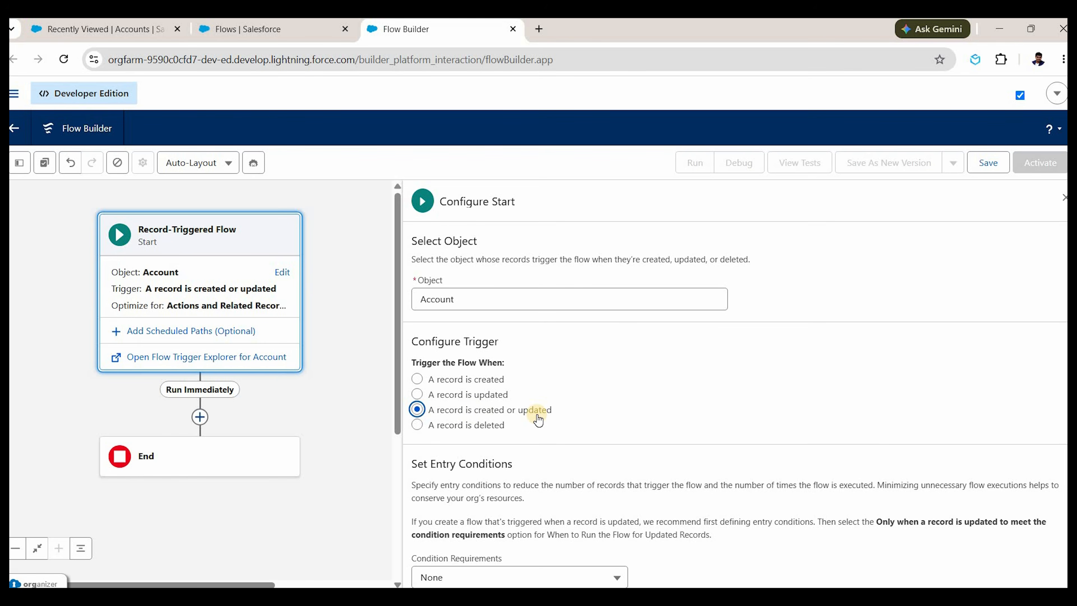
Optimize the Account flow's start for Fast Field Updates, leaving no entry conditions.
scroll(537, 414, down, 5)
scroll(534, 428, up, 2)
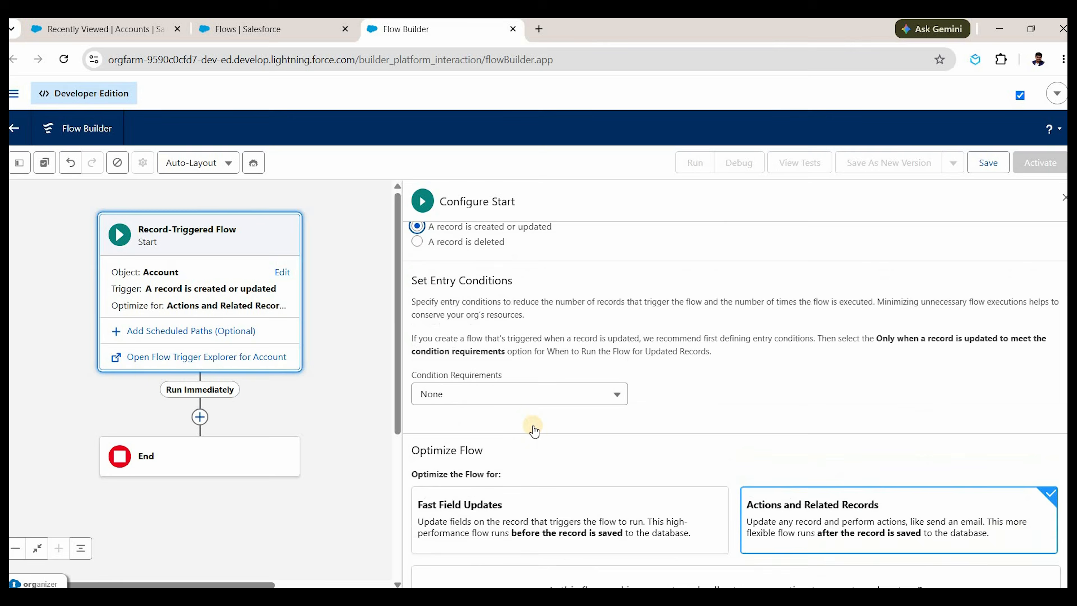
scroll(533, 431, down, 3)
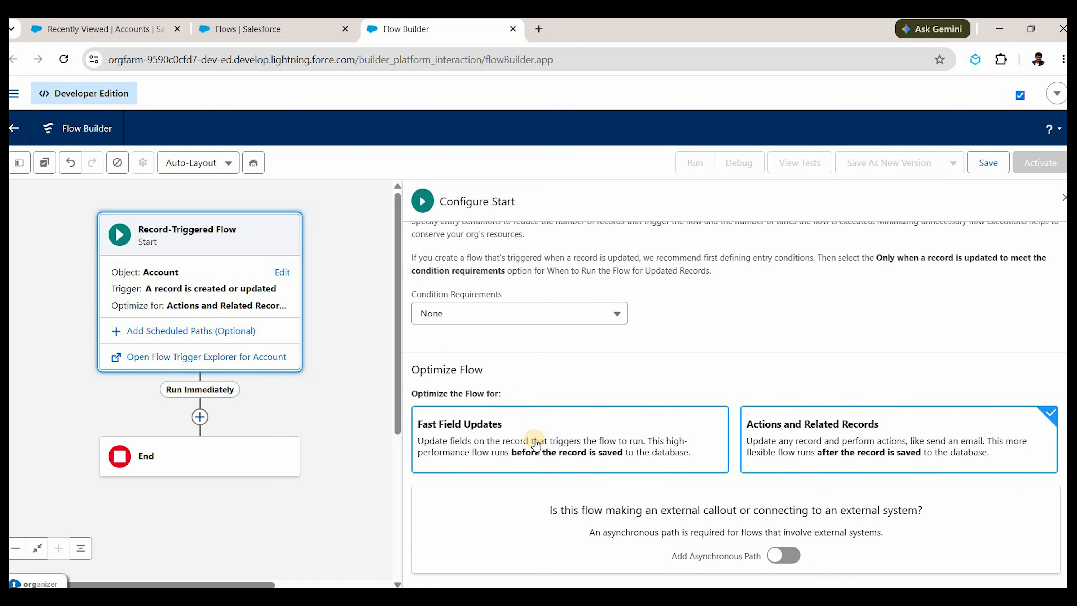
click(533, 444)
scroll(509, 407, up, 5)
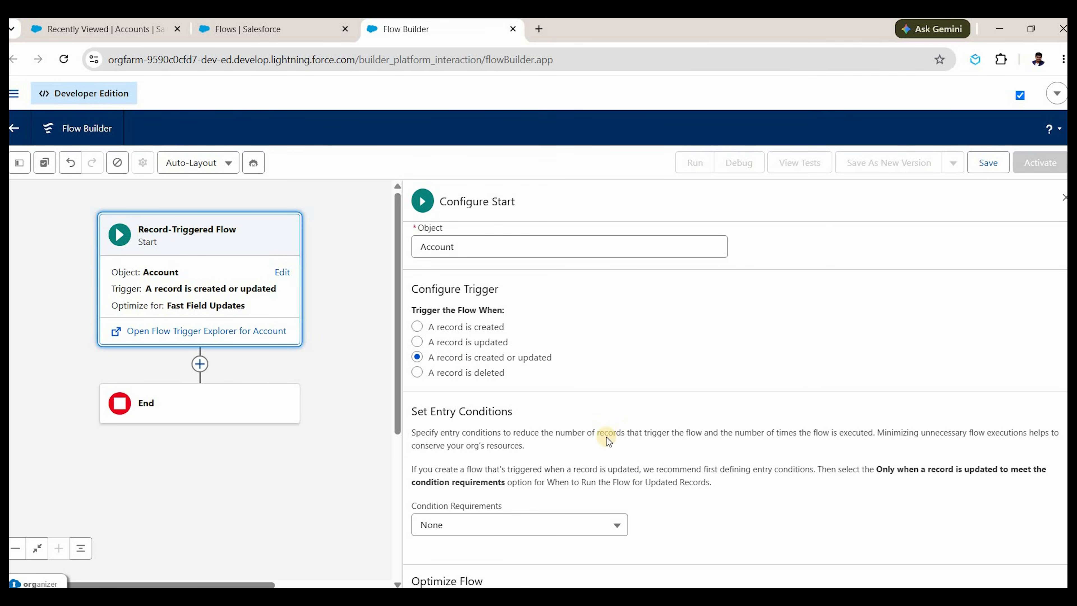
scroll(610, 437, down, 3)
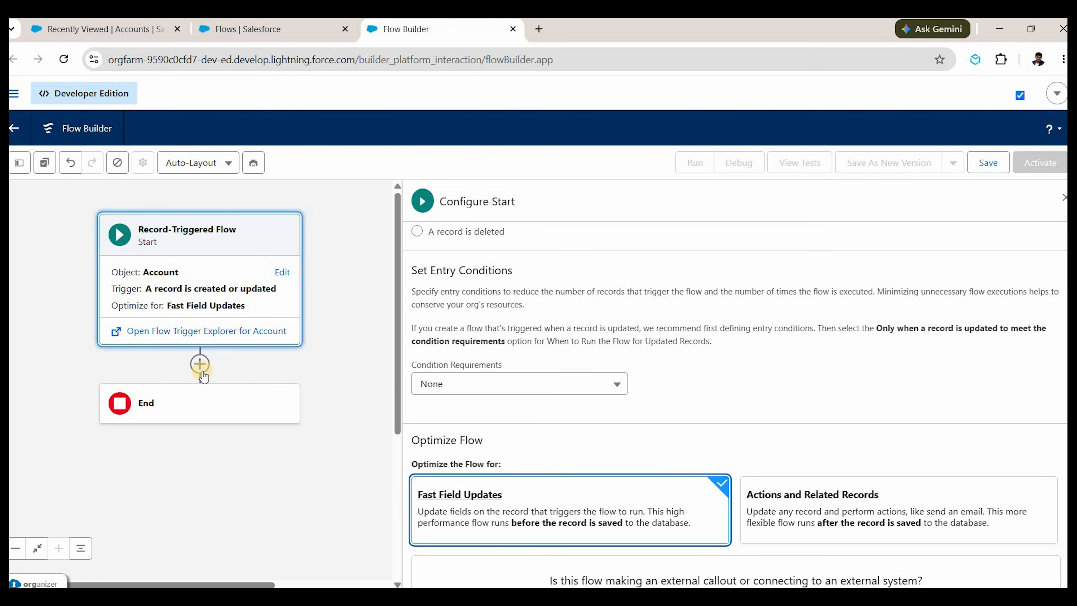
scroll(621, 461, down, 2)
Add a Decision after Start labelled 'If Shipping Address is empty and Billing Address is not null?'.
click(200, 365)
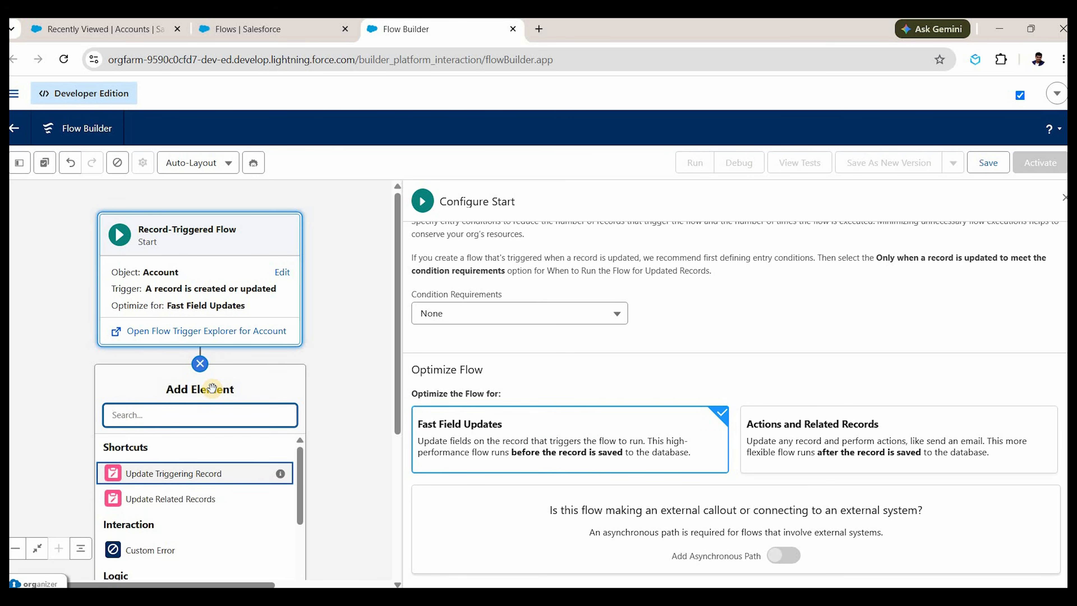
text(decision)
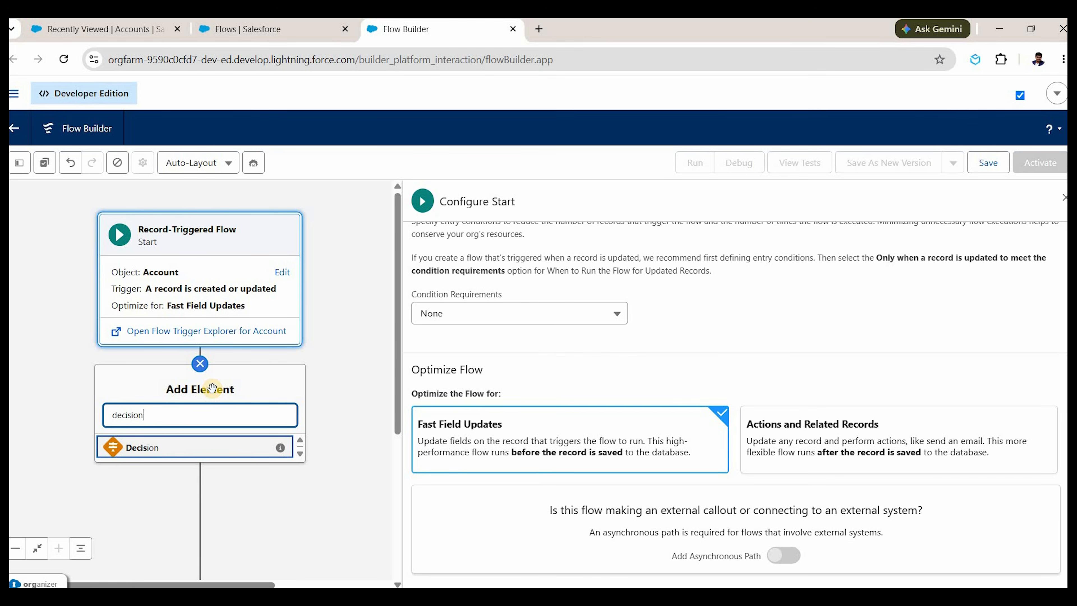
click(187, 447)
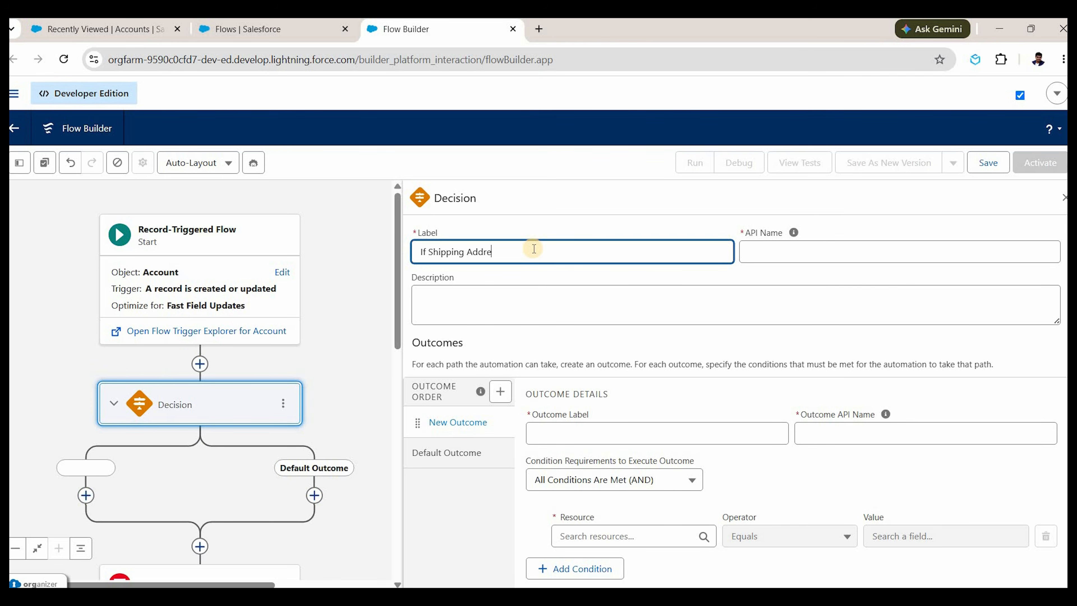
text(ty and Billing Address is)
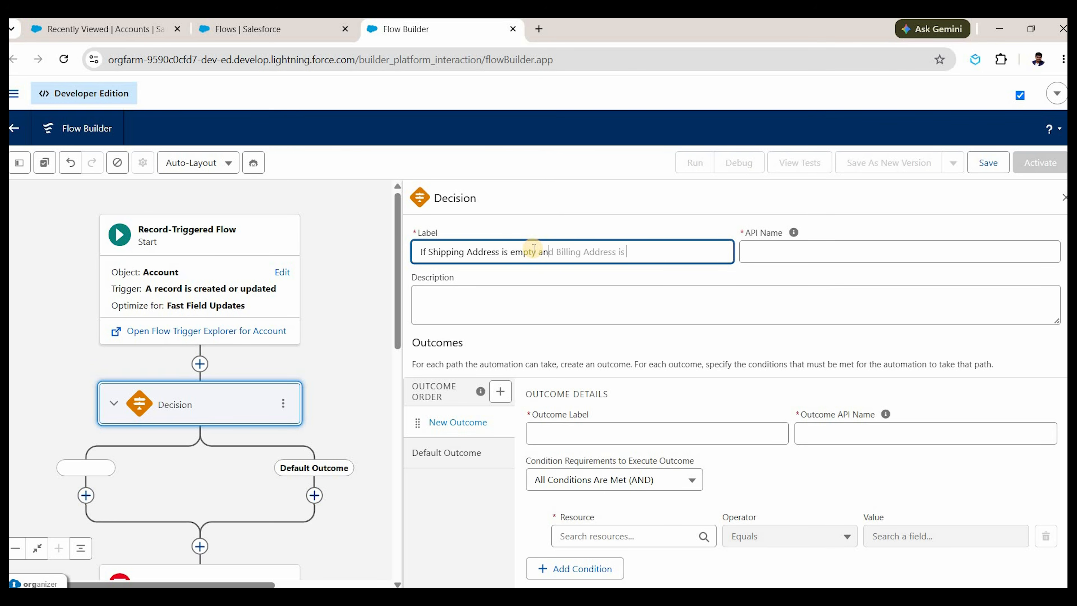
text( not null)
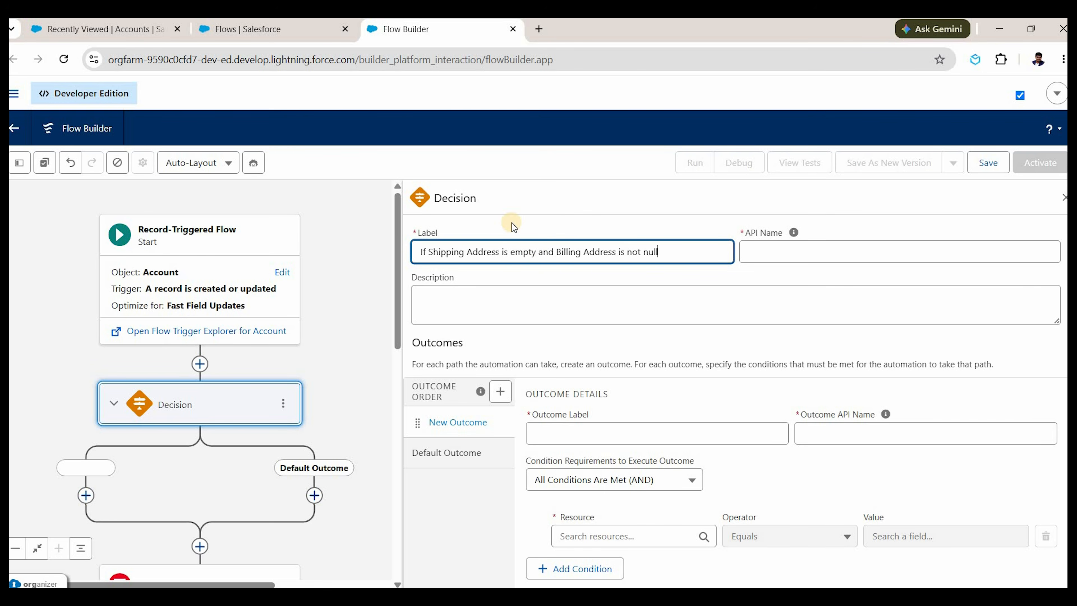
text(?)
key(Tab)
click(628, 434)
Name the outcome 'Yes' and add the condition Shipping City Is Null True.
text(Yes)
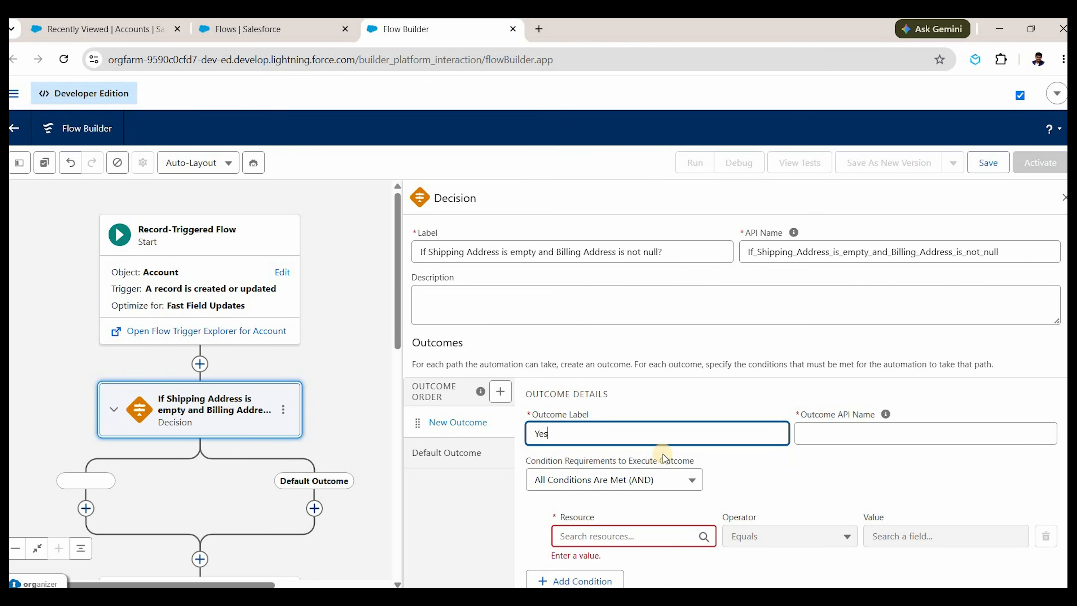
click(614, 451)
scroll(526, 408, down, 2)
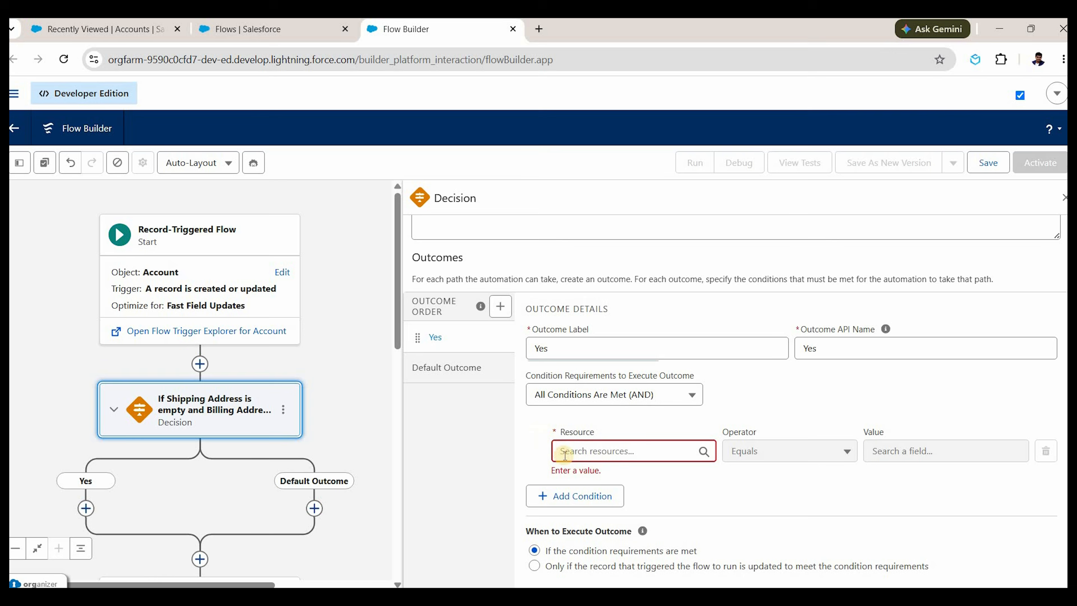
scroll(556, 528, up, 1)
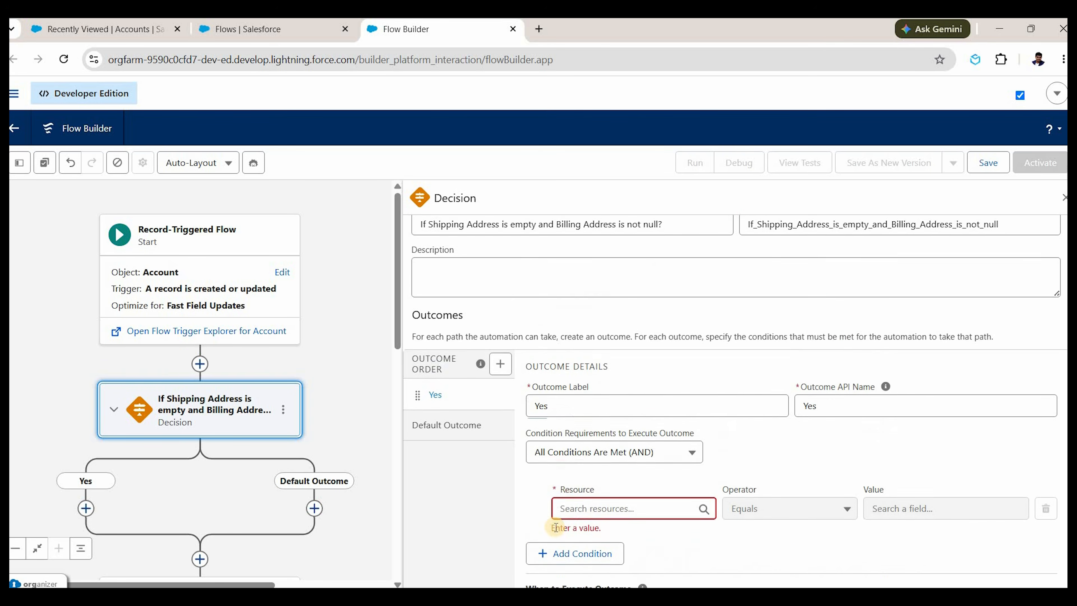
scroll(556, 527, up, 1)
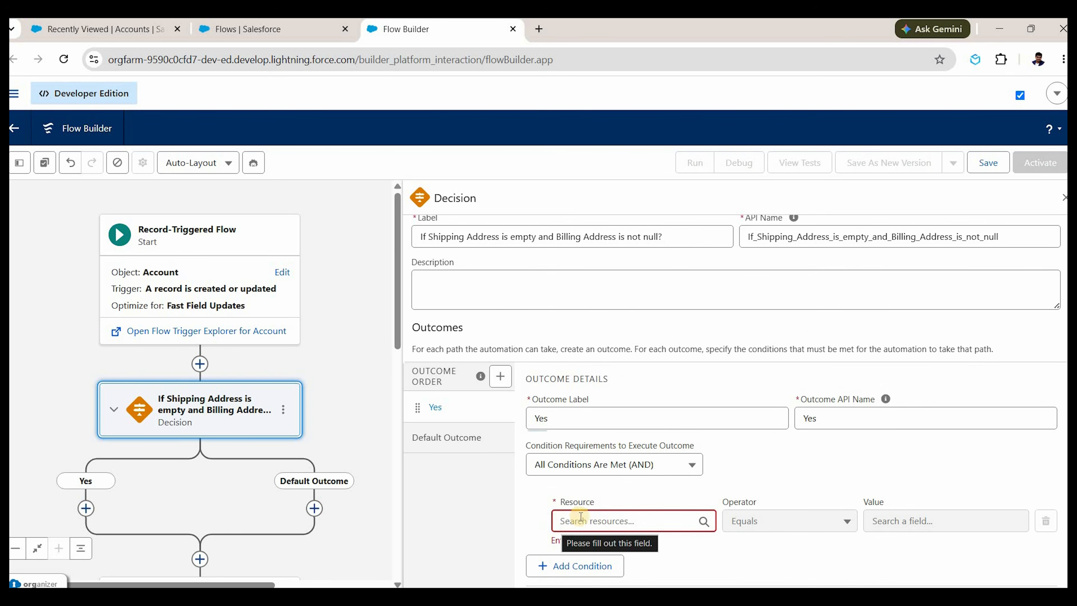
click(593, 520)
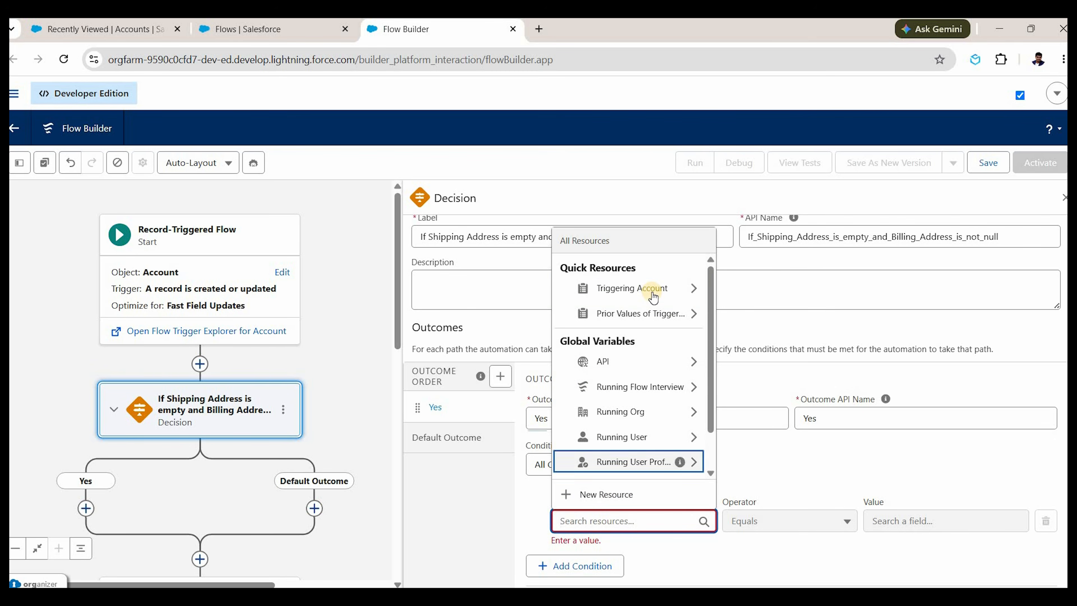
click(653, 292)
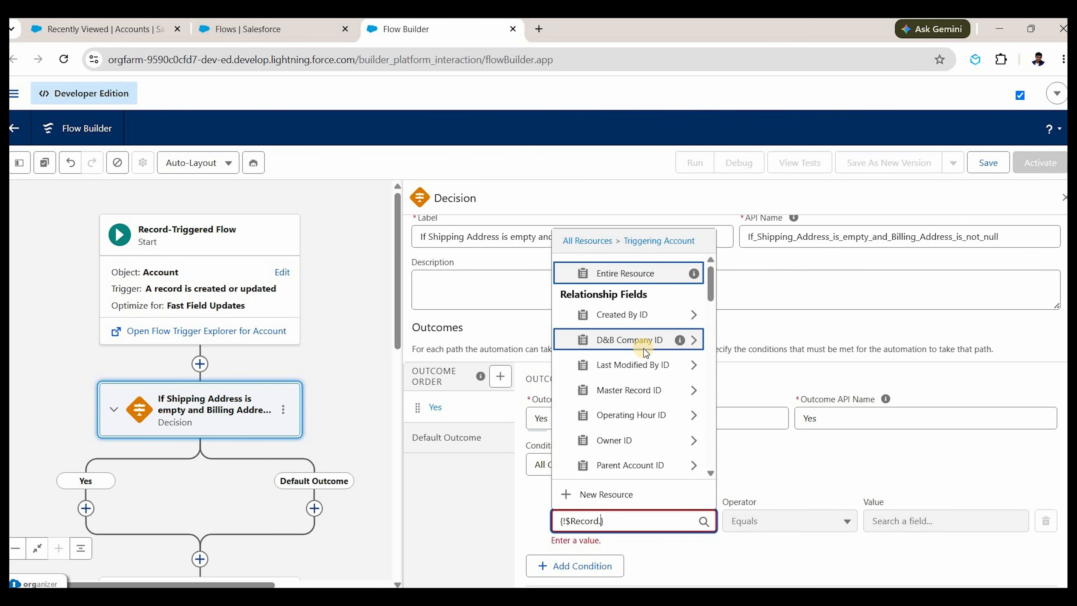
text(shipping)
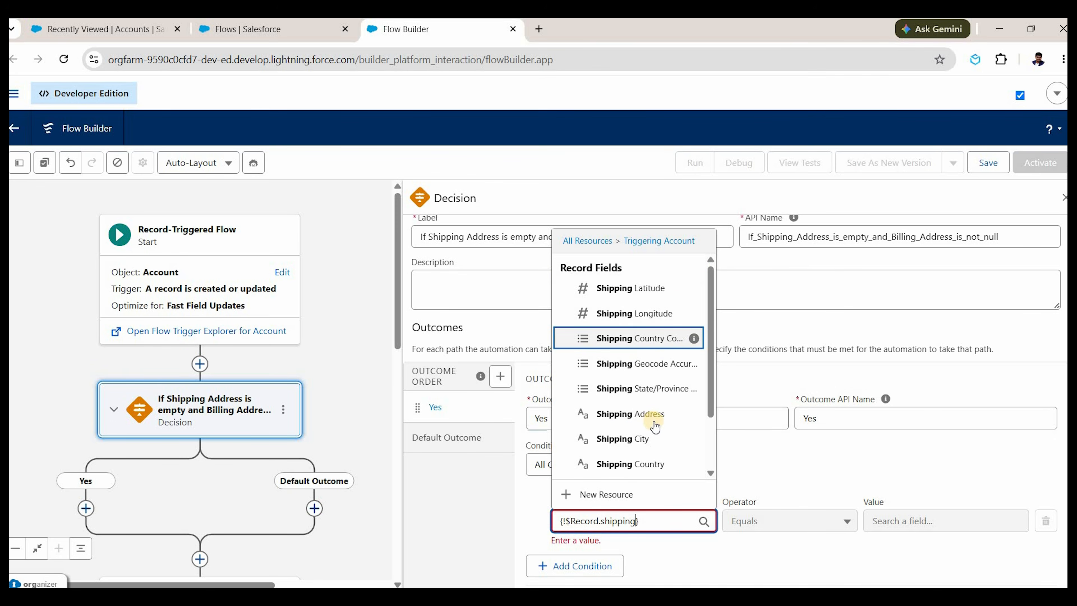
mouse_move(691, 419)
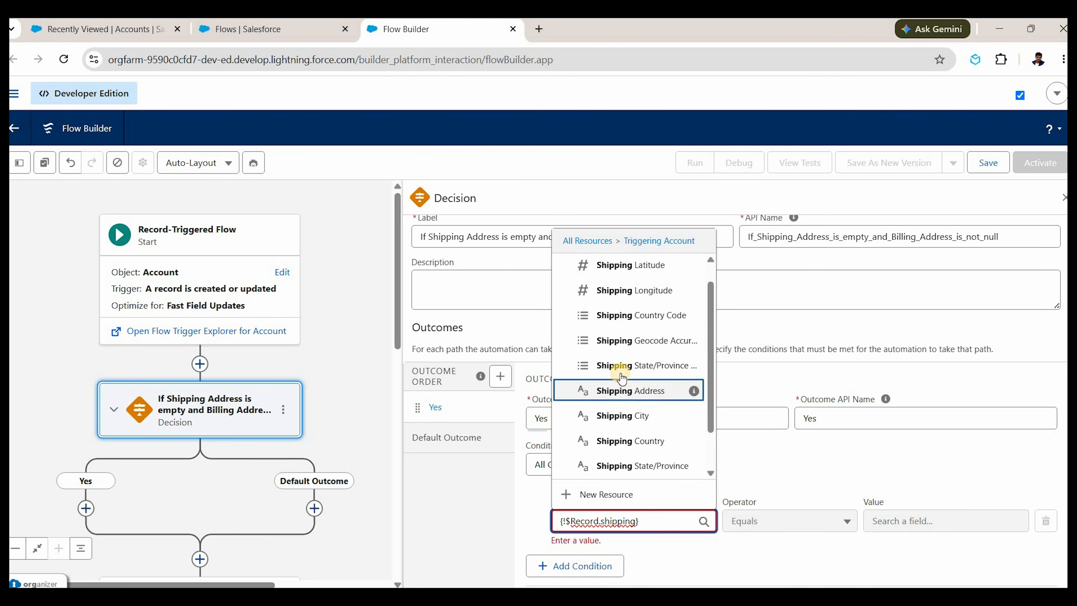
scroll(615, 386, down, 2)
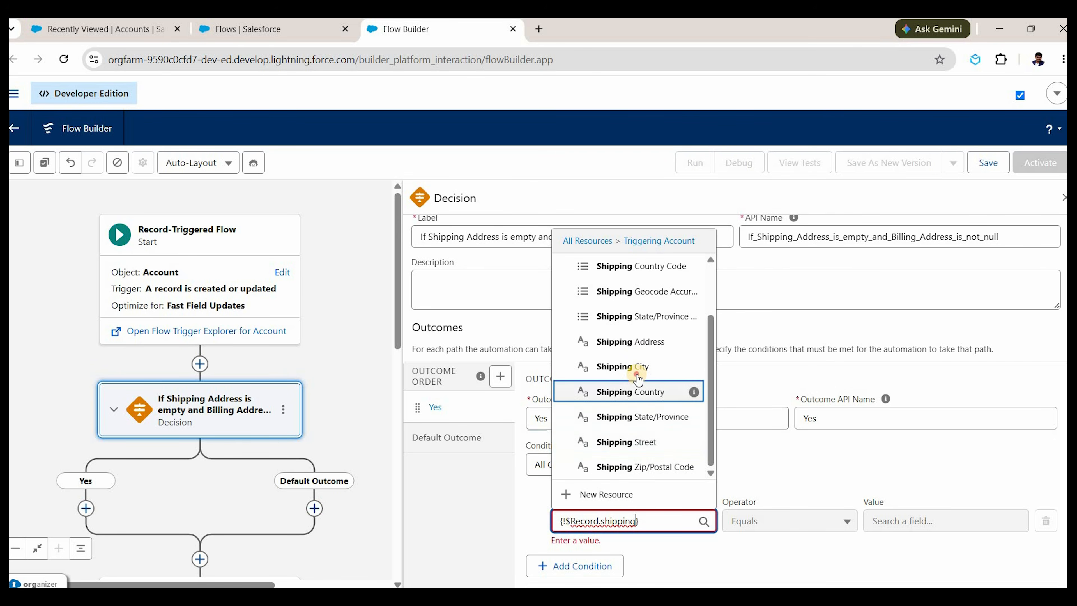
click(759, 520)
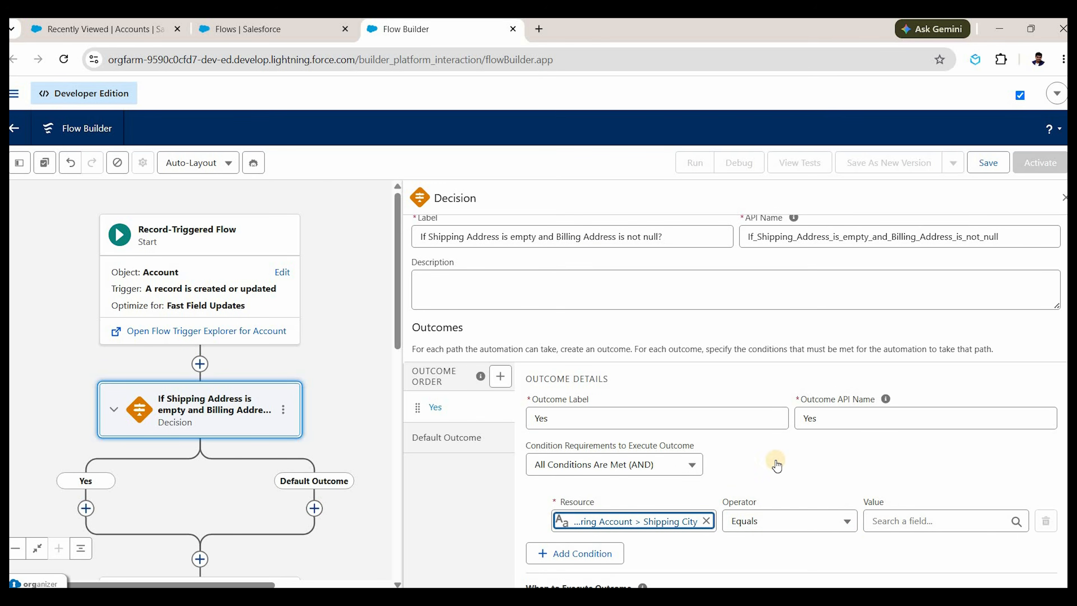
click(923, 514)
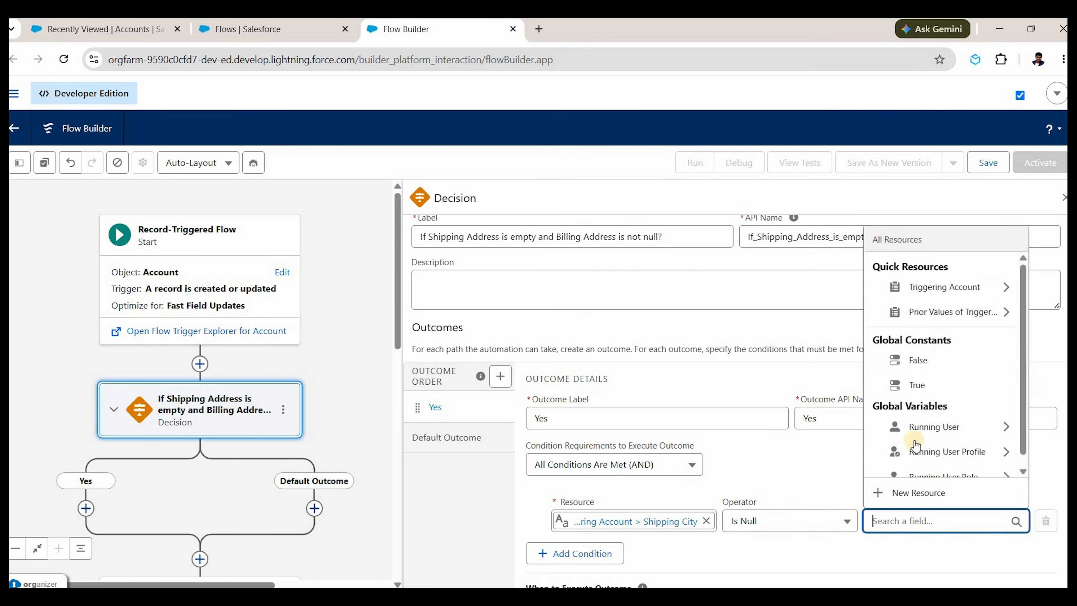
text(tr)
key(Return)
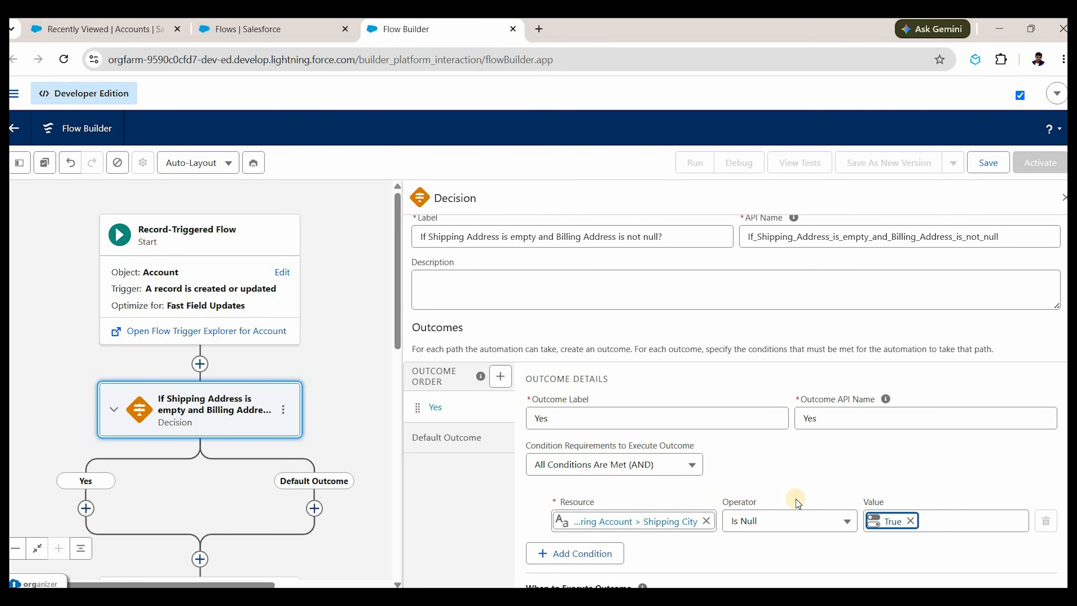
scroll(598, 505, down, 1)
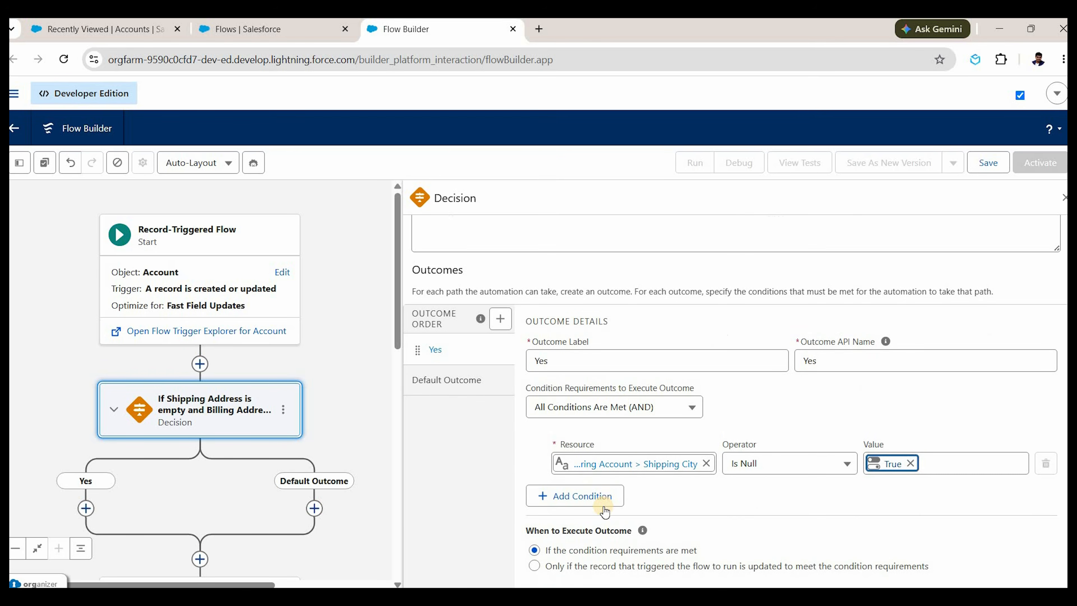
Add a second condition: Shipping Country Code Is Null True.
click(575, 496)
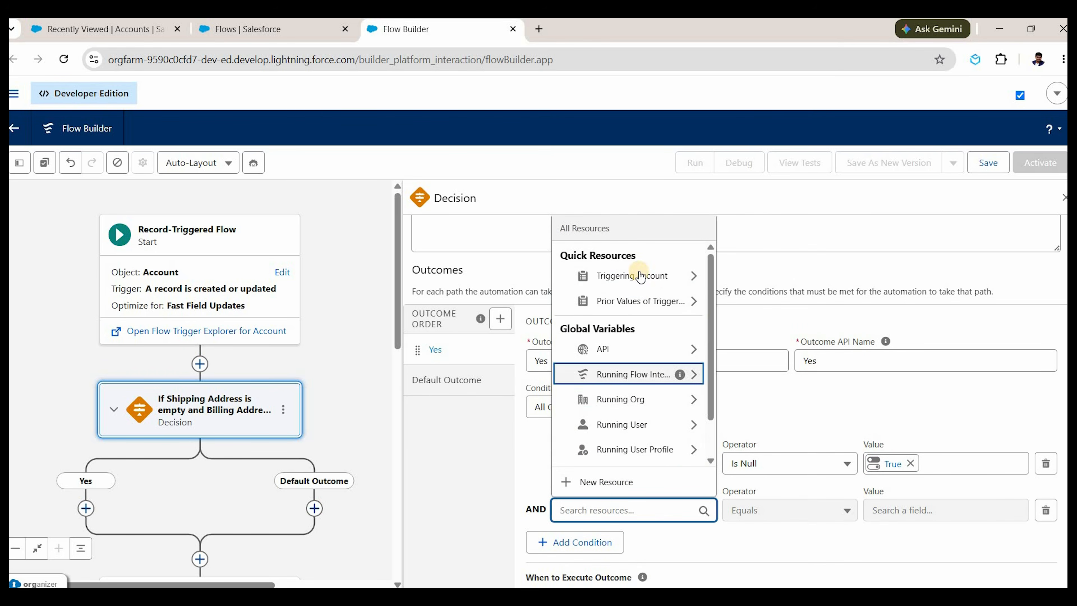
click(640, 276)
text(shipp)
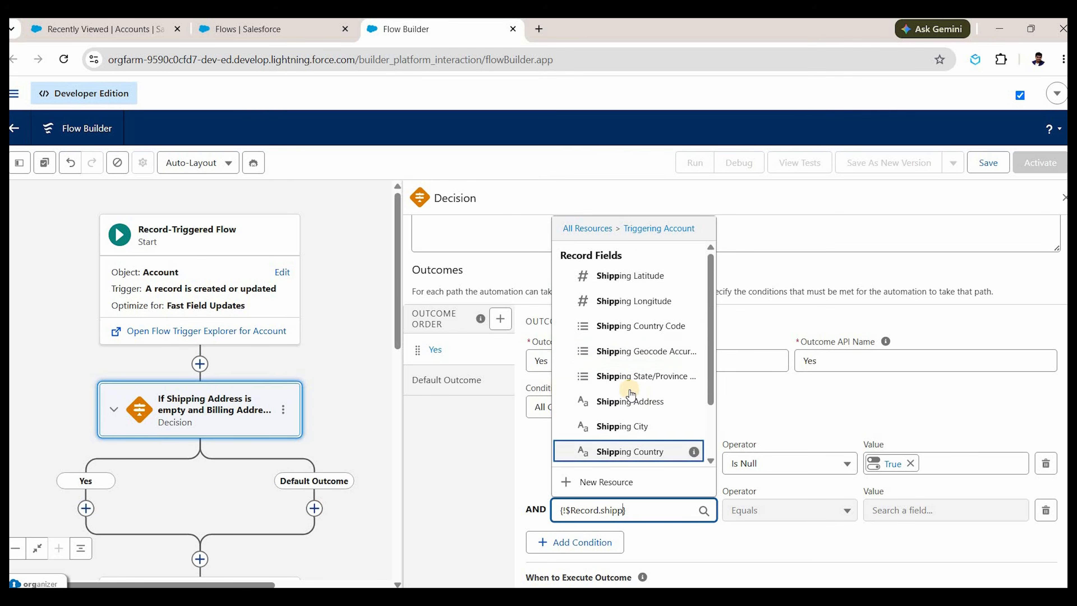
scroll(661, 449, down, 1)
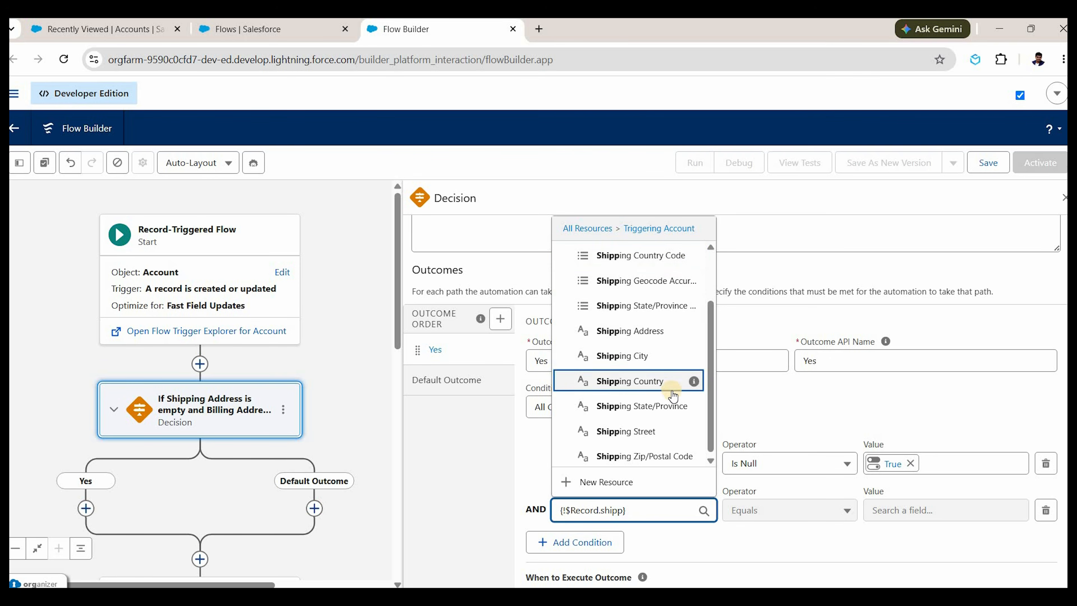
key(Return)
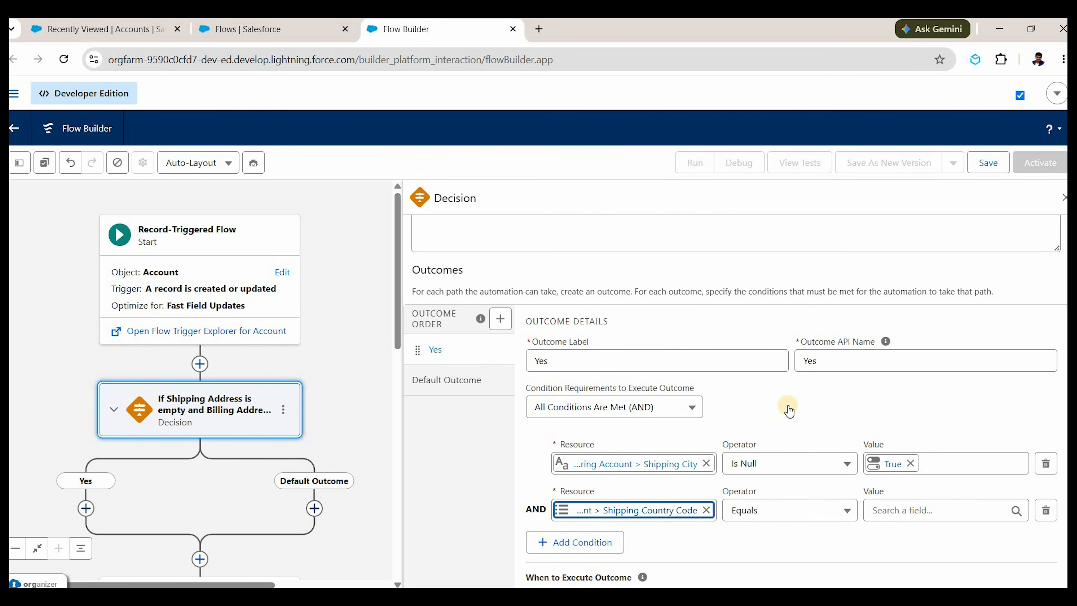
click(798, 511)
key(Down)
key(Return)
click(902, 513)
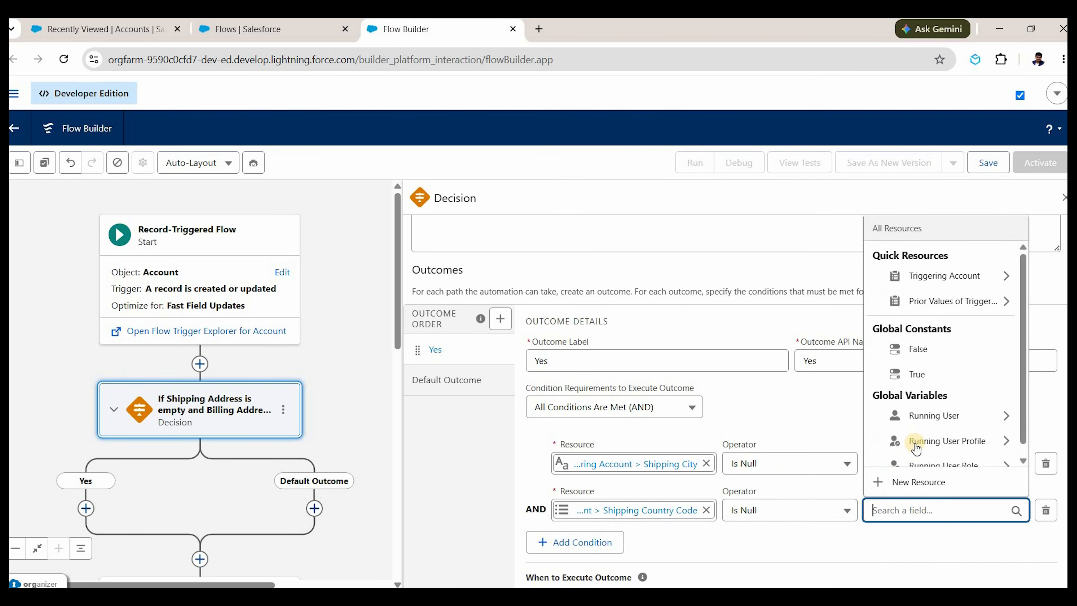
text(tr)
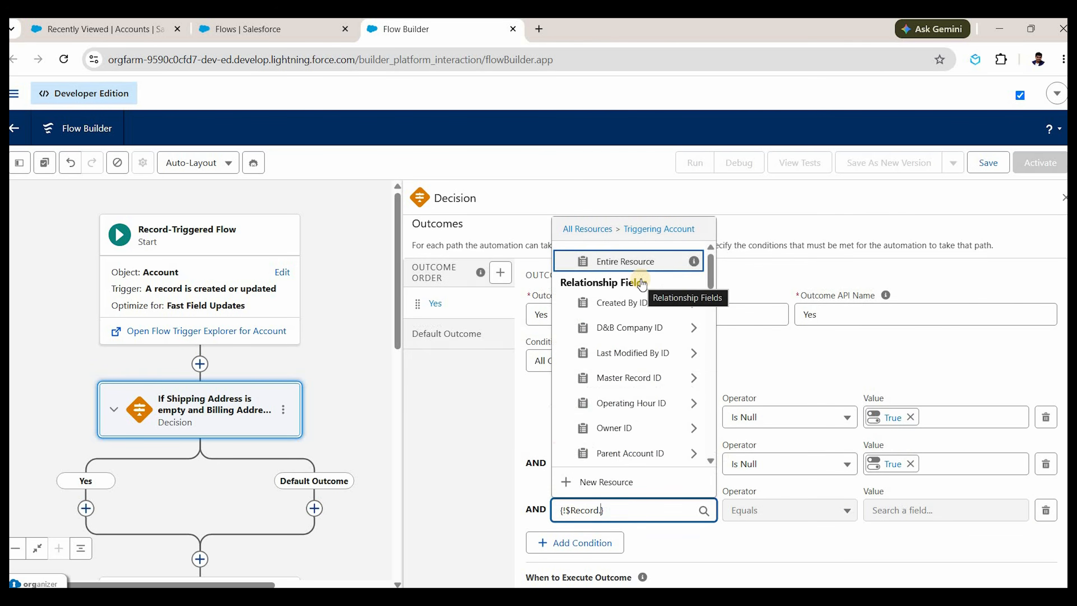
Add a third condition: Shipping State/Province Code Is Null True.
text(shipping)
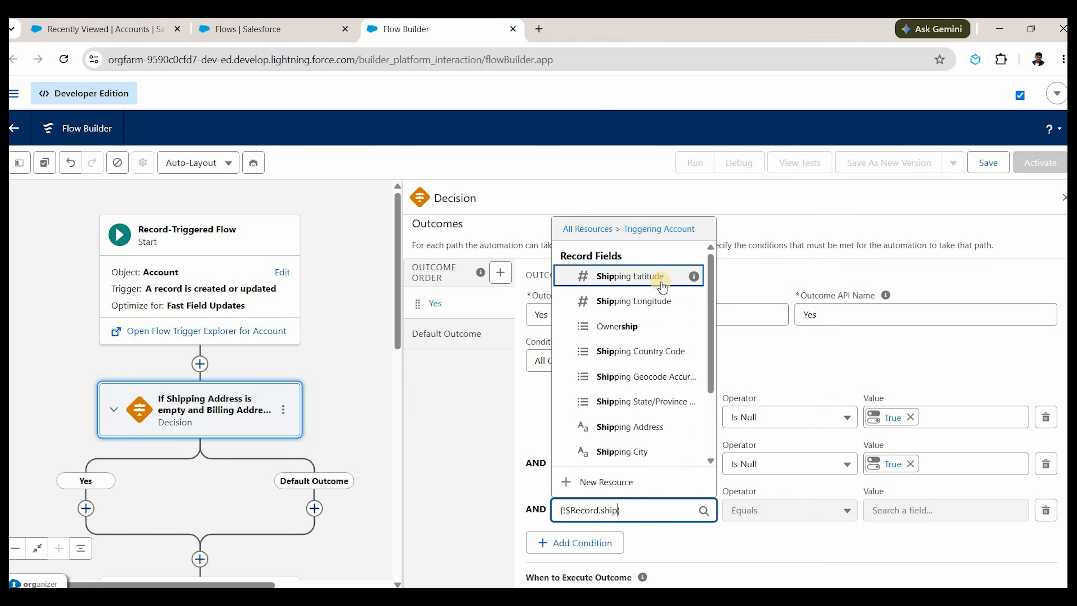
key(Down)
key(Down)
key(Down)
key(Down)
key(Down)
key(Down)
key(Down)
key(Down)
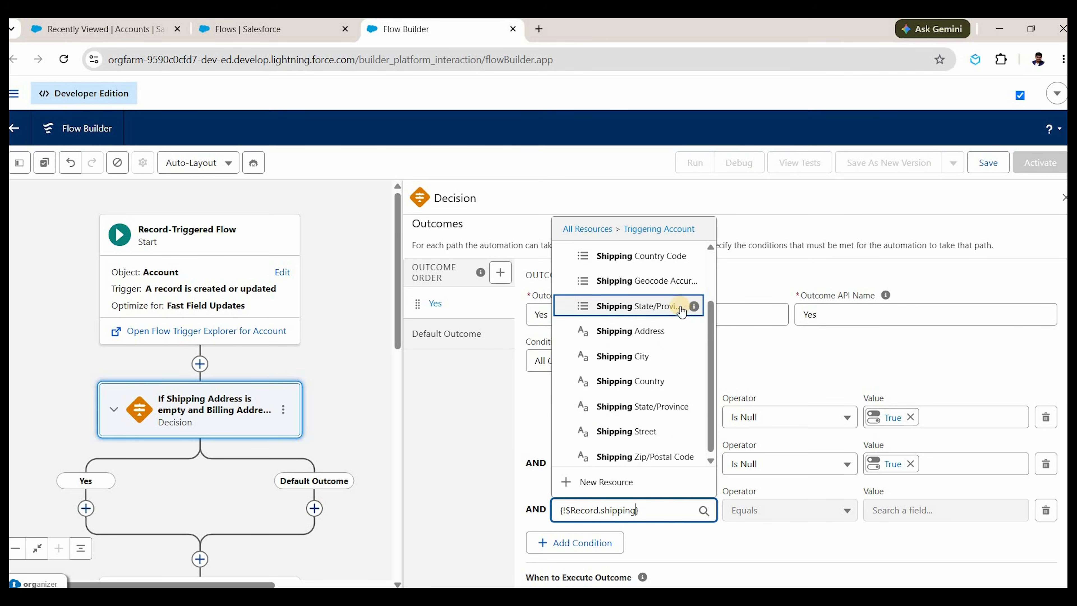
mouse_move(694, 306)
click(638, 306)
click(758, 510)
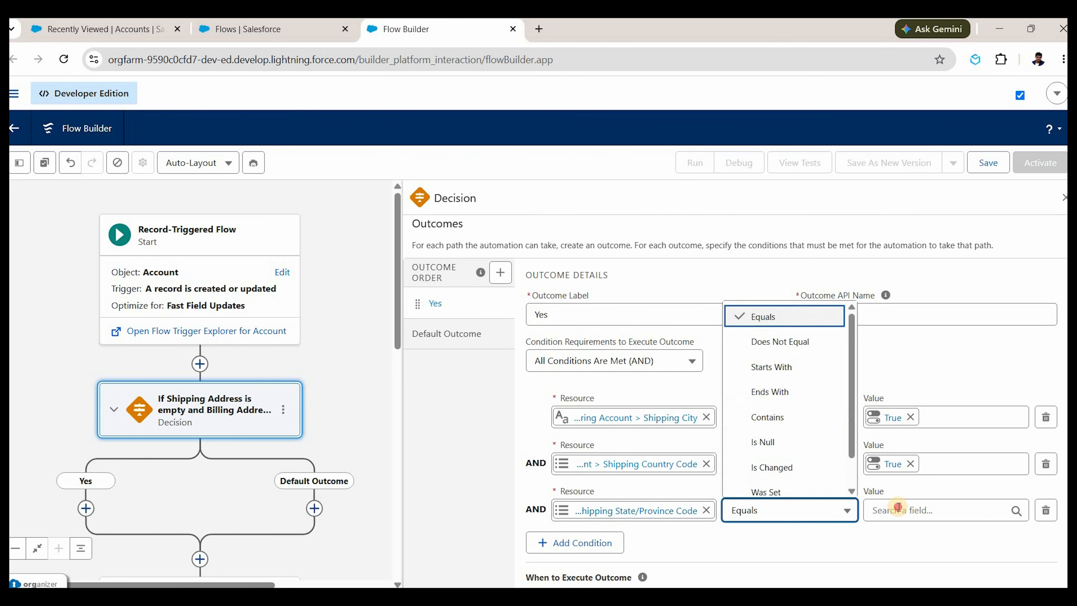
click(762, 442)
click(898, 508)
text(tr)
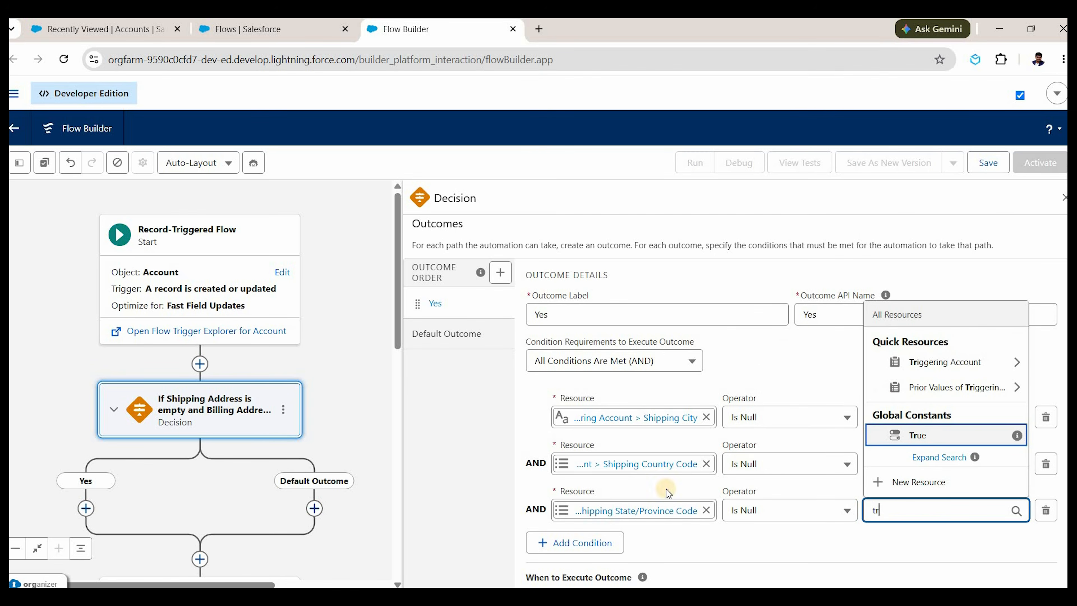
click(918, 435)
scroll(667, 490, down, 1)
Add a fourth condition: Shipping Street Is Null True.
click(612, 490)
click(627, 509)
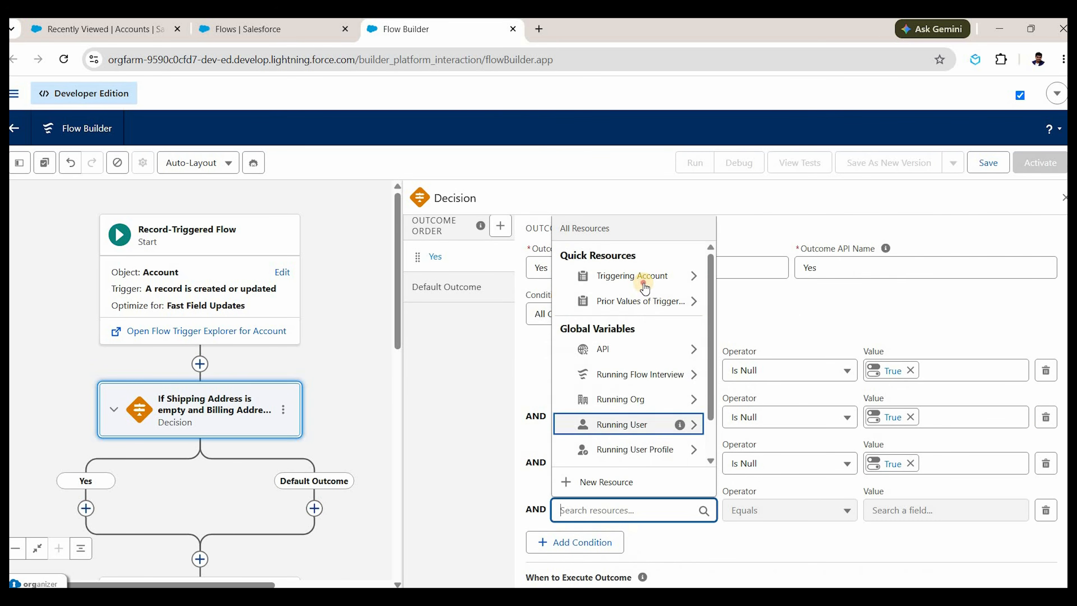
click(639, 276)
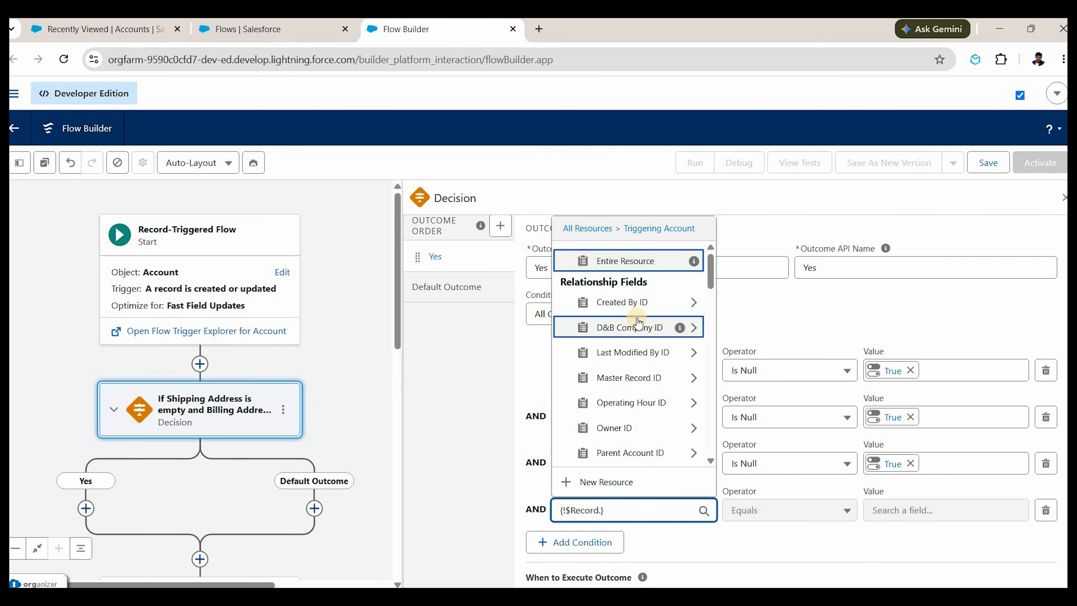
text(z)
key(BackSpace)
text(shipping)
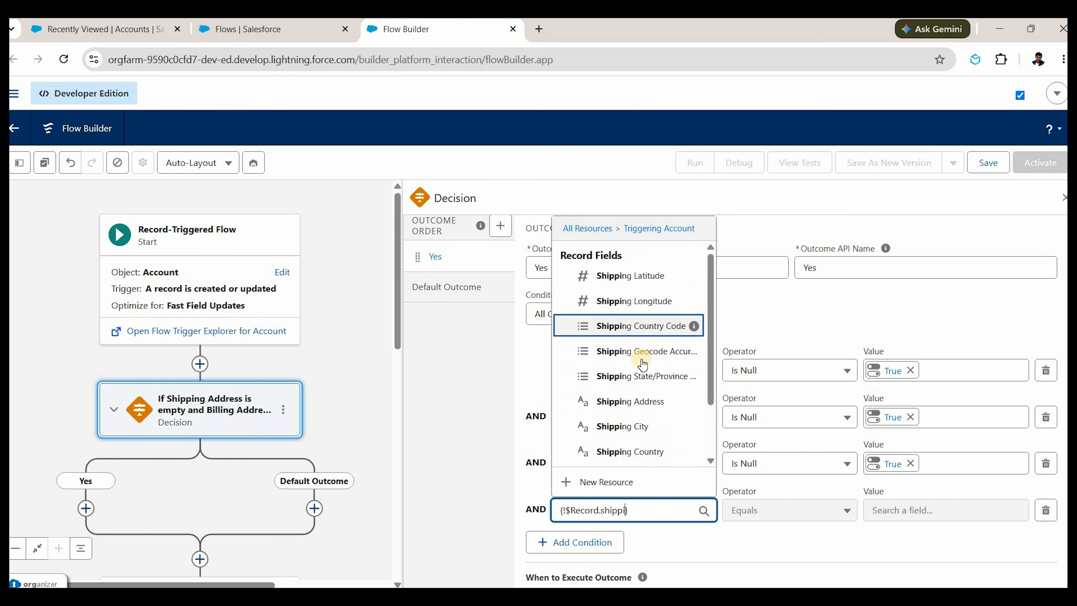
scroll(645, 441, down, 2)
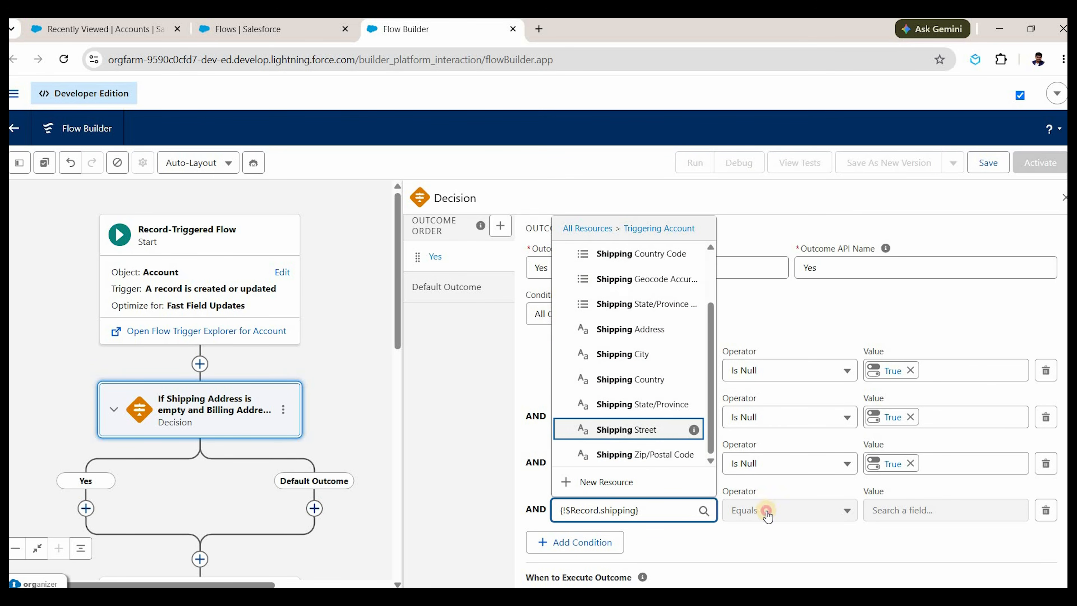
click(651, 428)
click(767, 514)
click(766, 441)
click(929, 517)
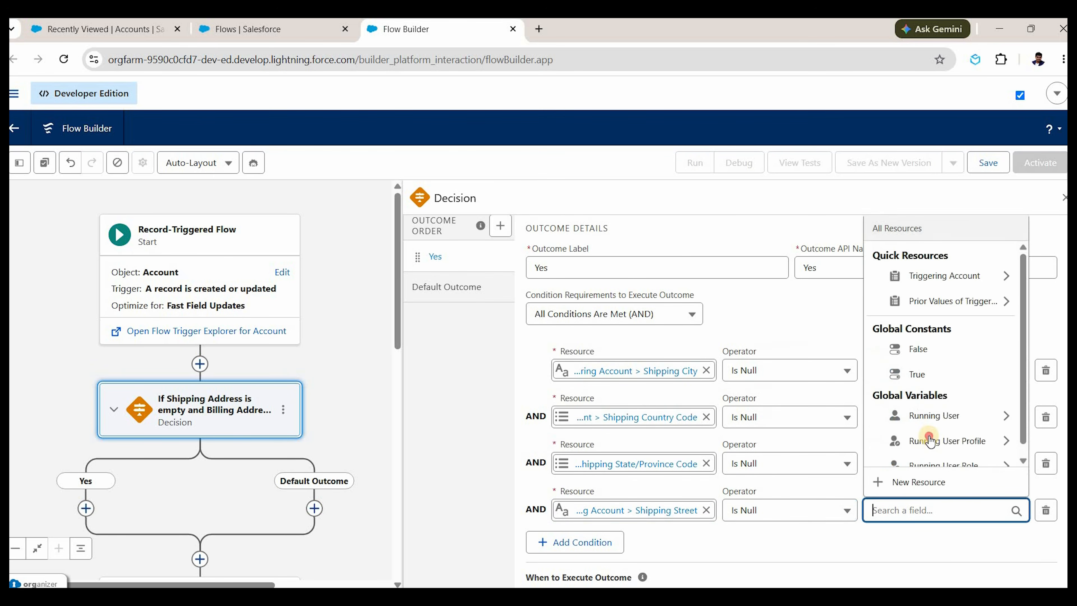
text(tr)
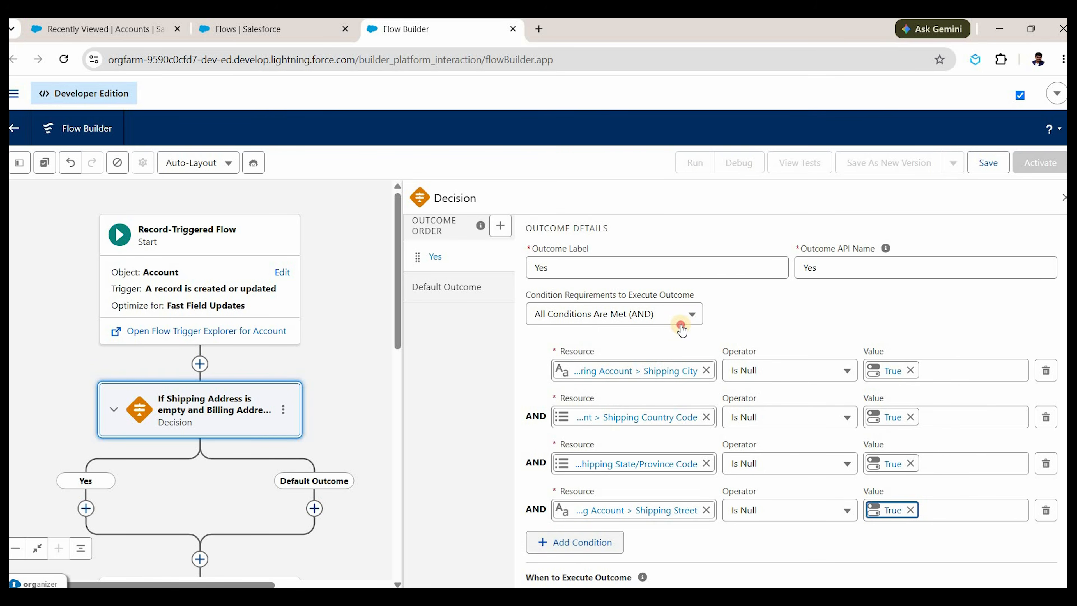
Add a fifth condition: Shipping Zip/Postal Code Is Null True.
click(575, 543)
click(652, 322)
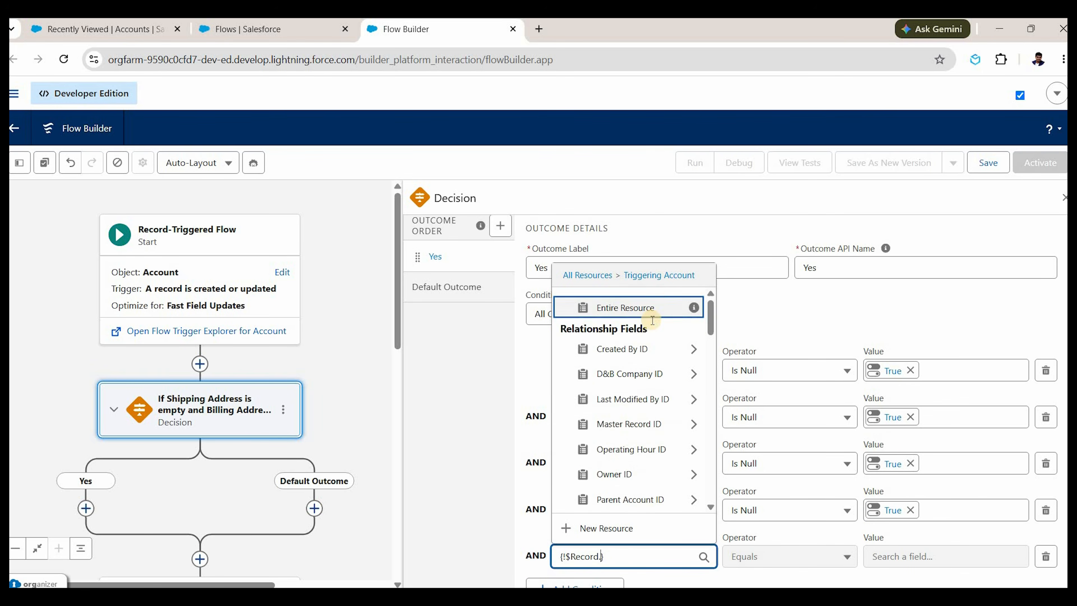
text(shipping)
key(Down)
key(Down)
key(Down)
key(Down)
key(Down)
key(Down)
key(Down)
key(Down)
key(Down)
key(Down)
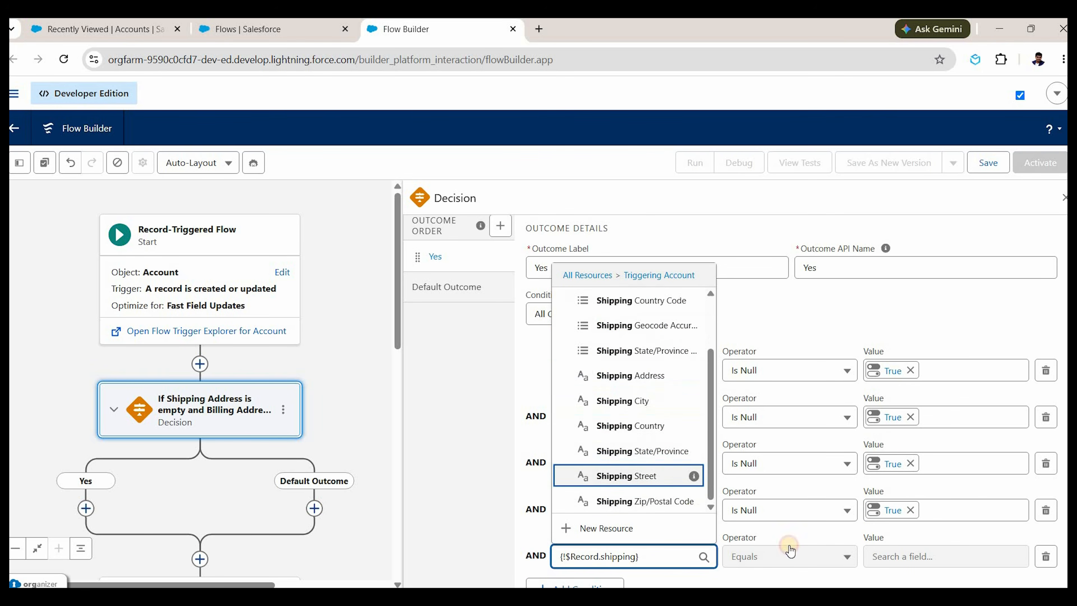
key(Return)
key(Up)
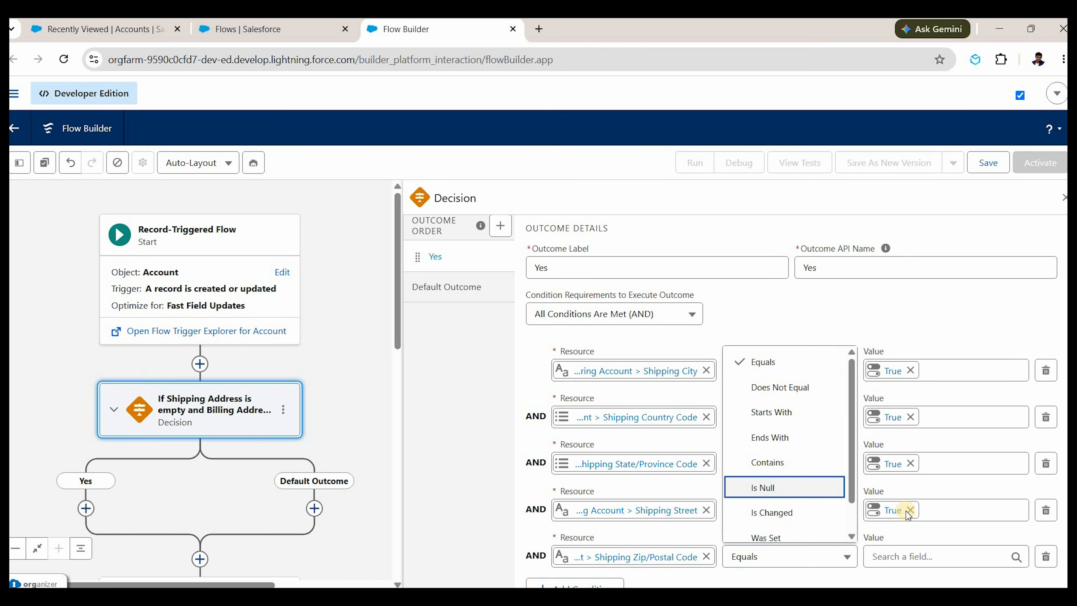
key(Return)
key(Tab)
text(tr)
key(Return)
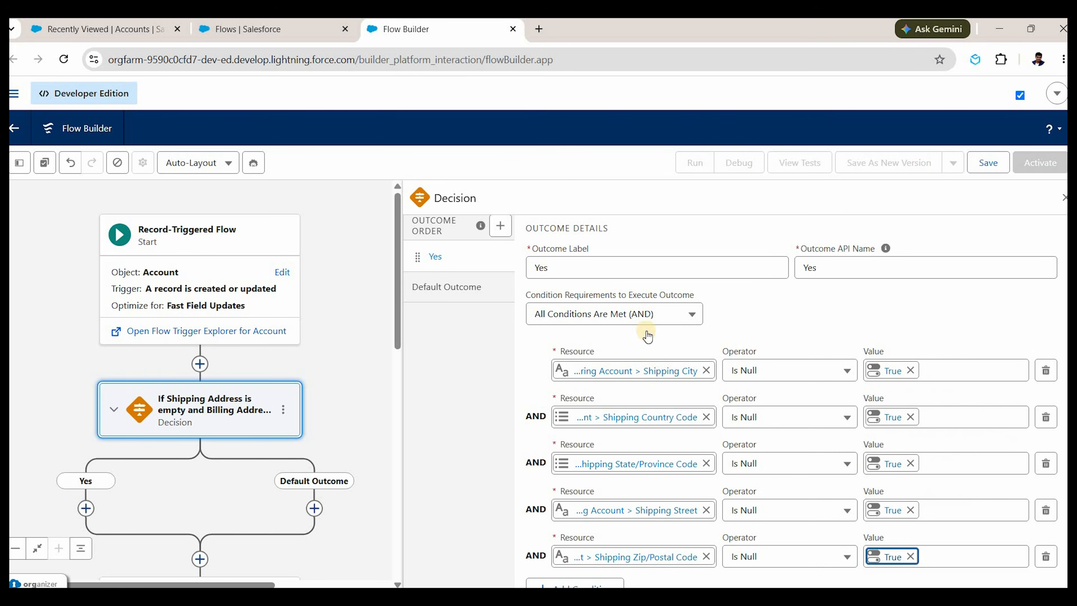
scroll(646, 335, down, 2)
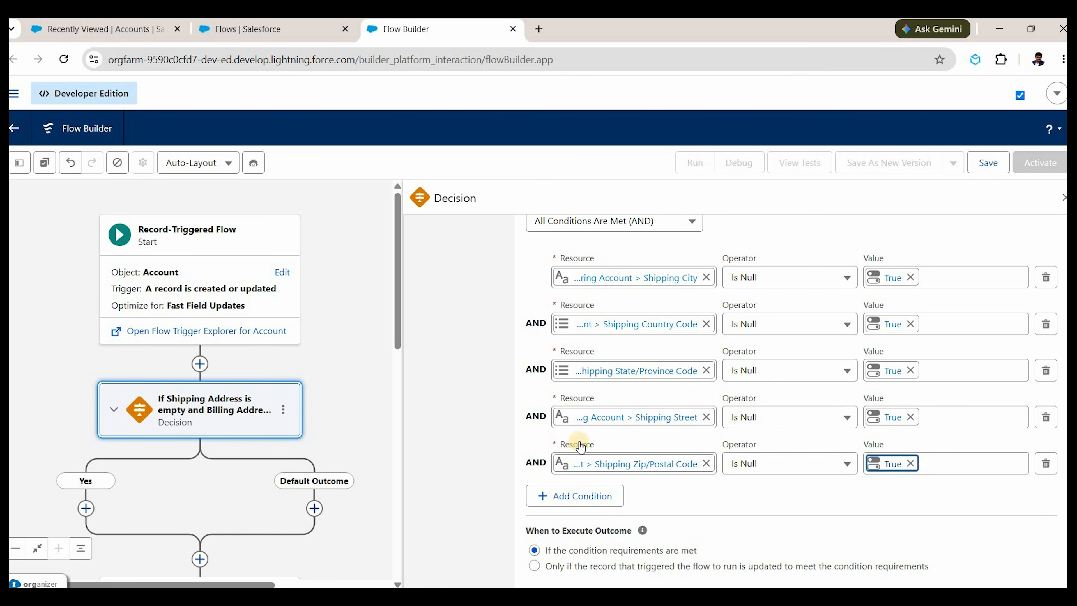
Add a condition requiring Billing City Is Null False.
click(599, 505)
scroll(614, 425, down, 1)
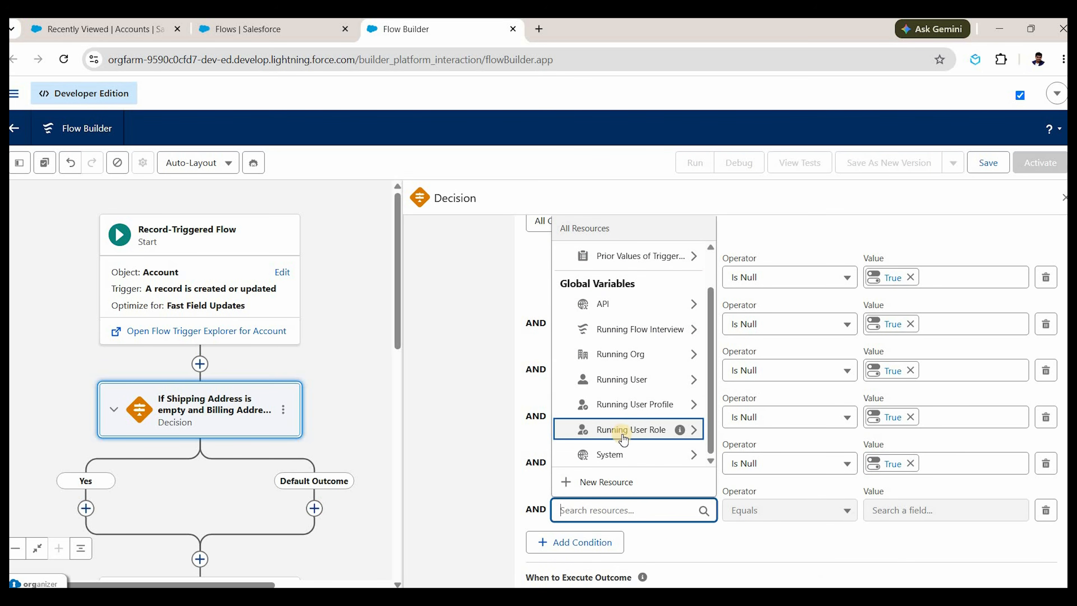
scroll(638, 424, up, 1)
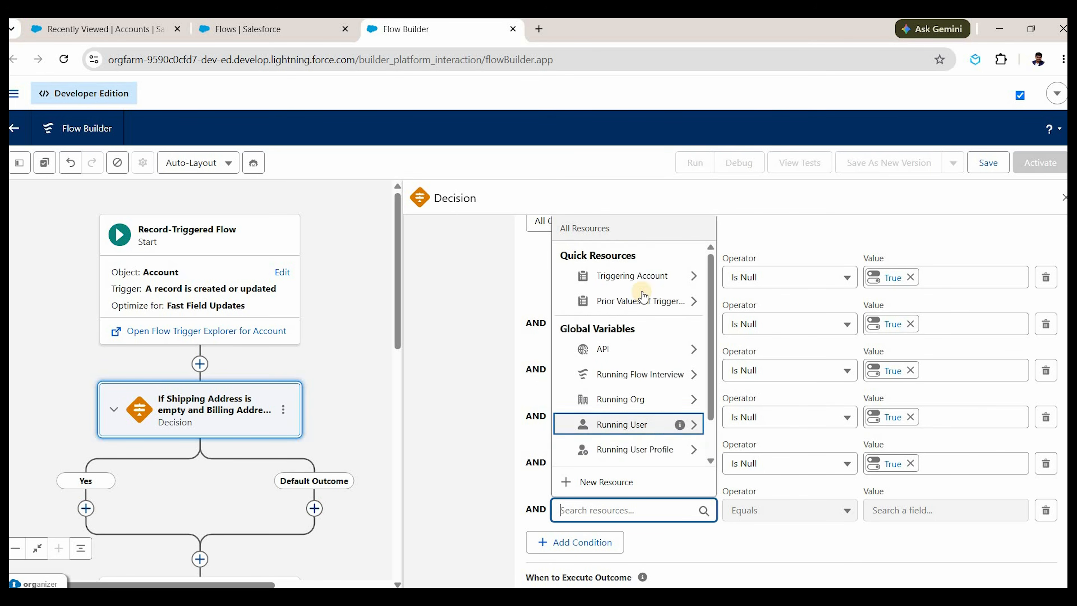
click(643, 277)
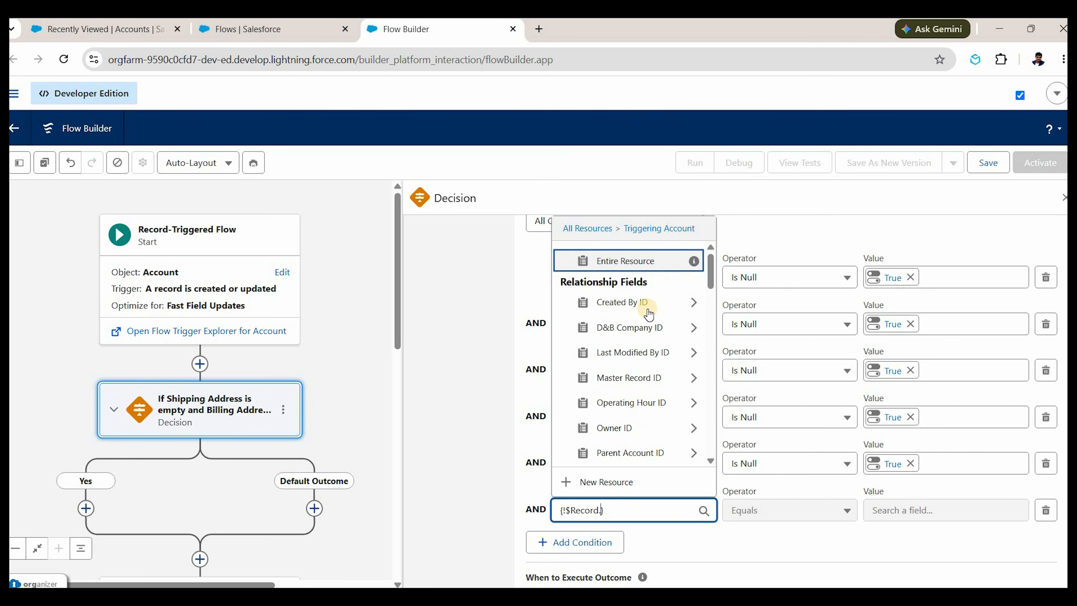
text(billing)
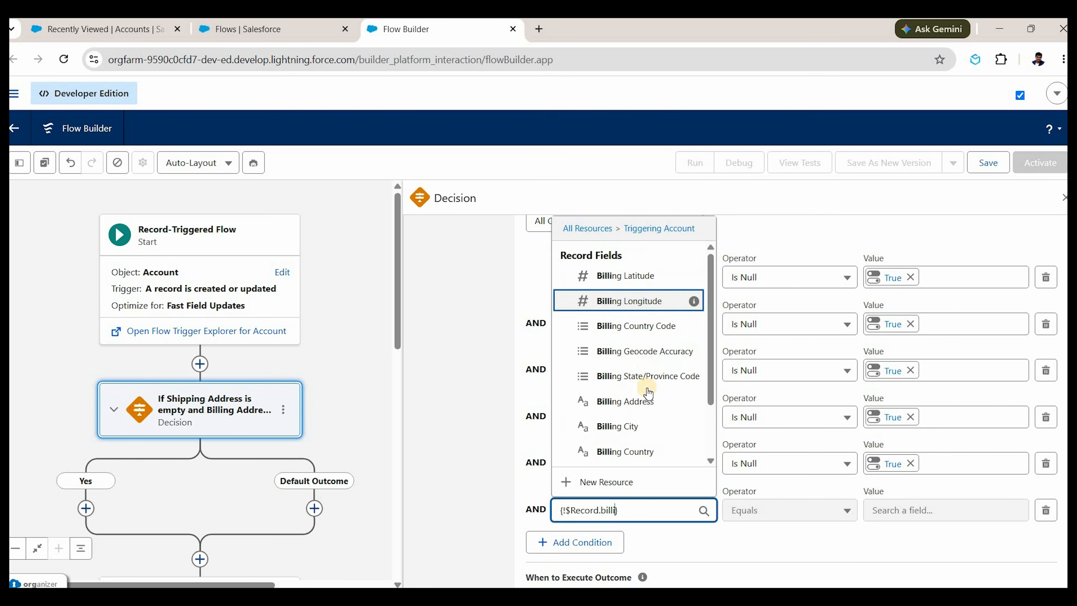
key(Down)
key(Down)
key(Down)
key(Down)
key(Down)
key(Return)
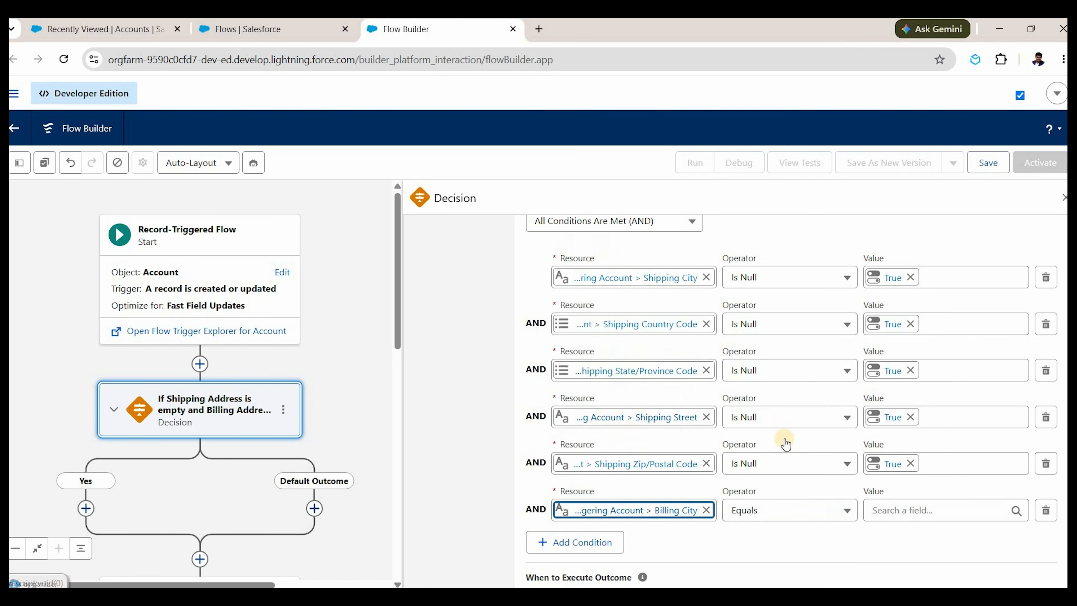
key(Tab)
key(Down)
key(Up)
key(Up)
key(Up)
key(Return)
key(Tab)
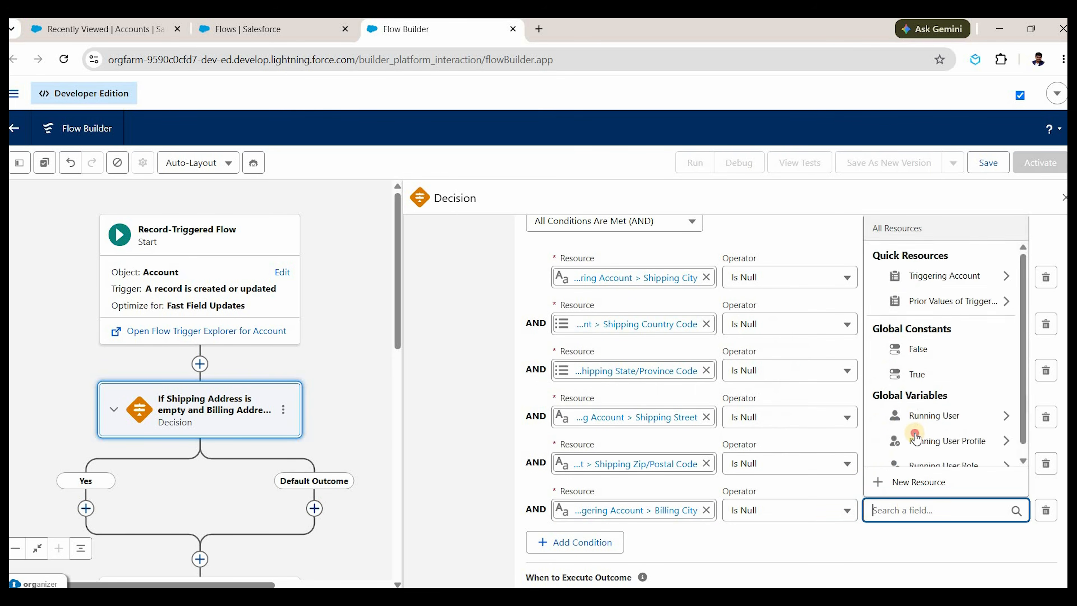
text(fa)
key(Down)
key(Return)
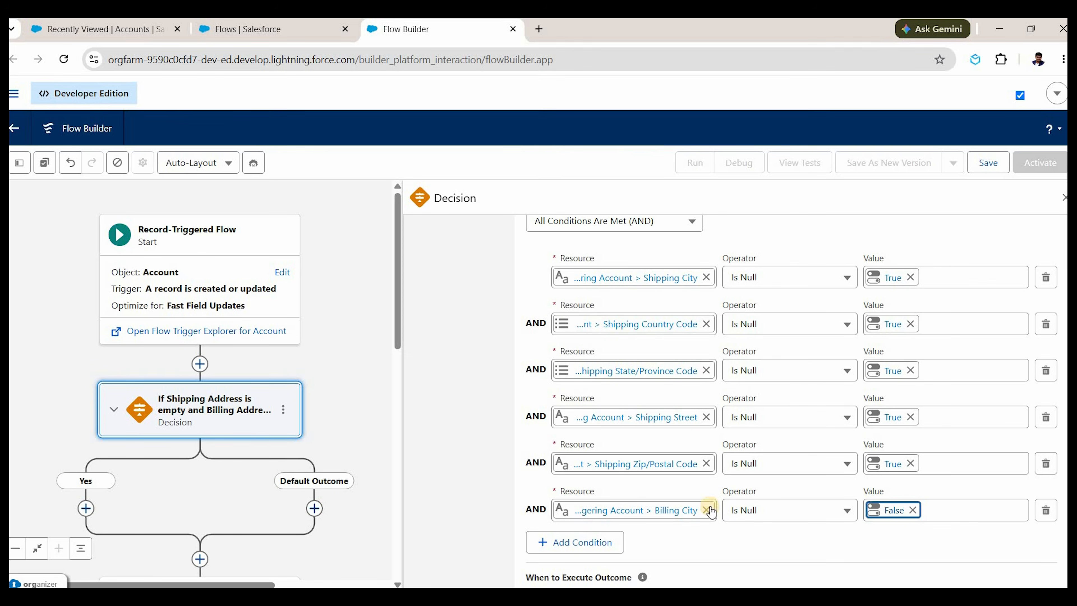
Add a condition requiring Billing State/Province Code Is Null False.
click(594, 543)
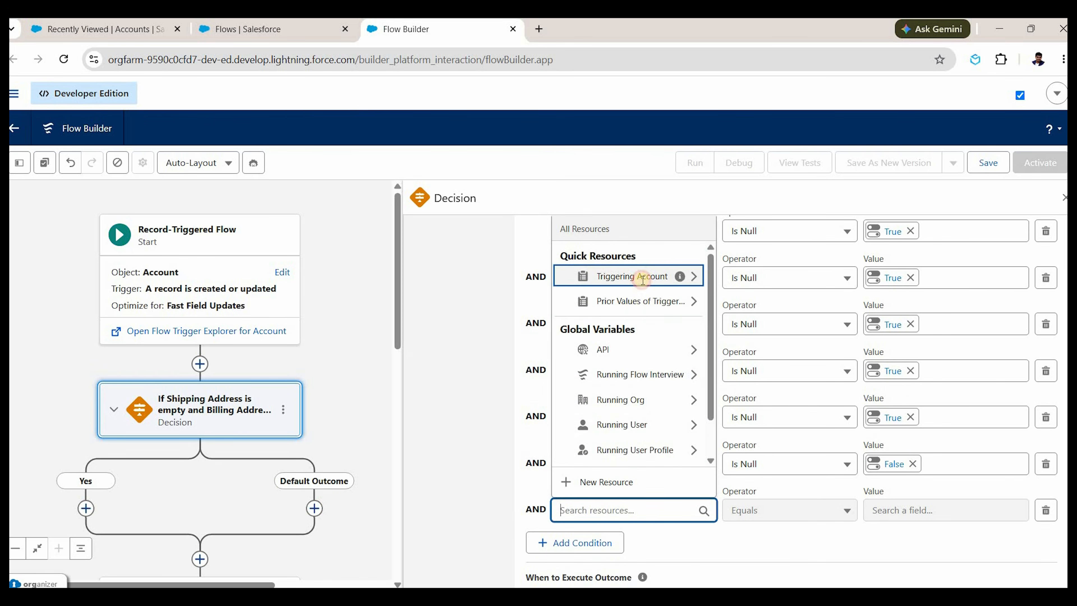
click(643, 285)
text(billing)
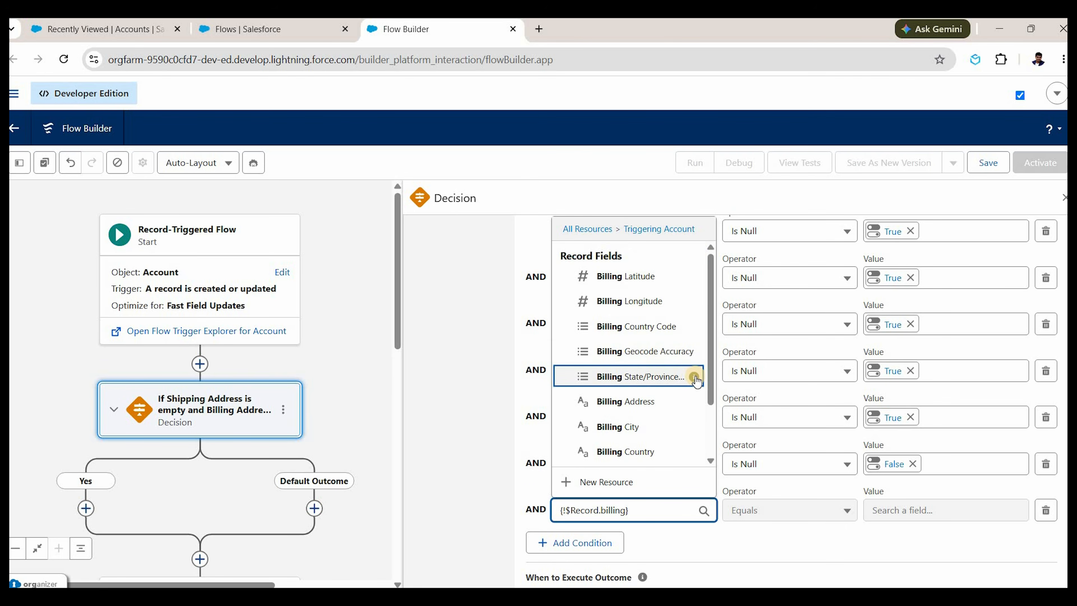
click(672, 375)
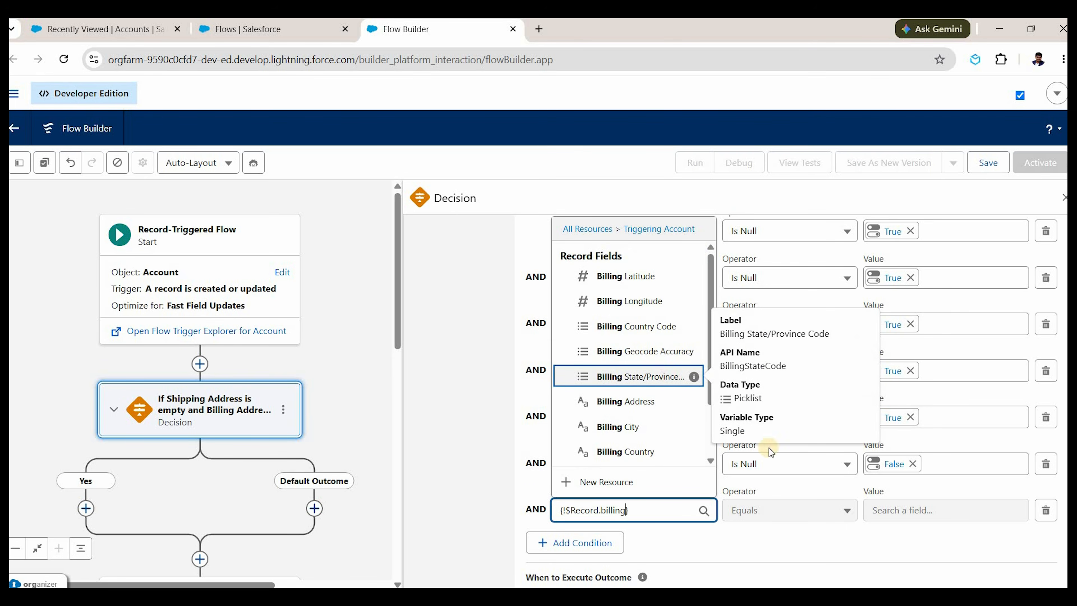
click(784, 517)
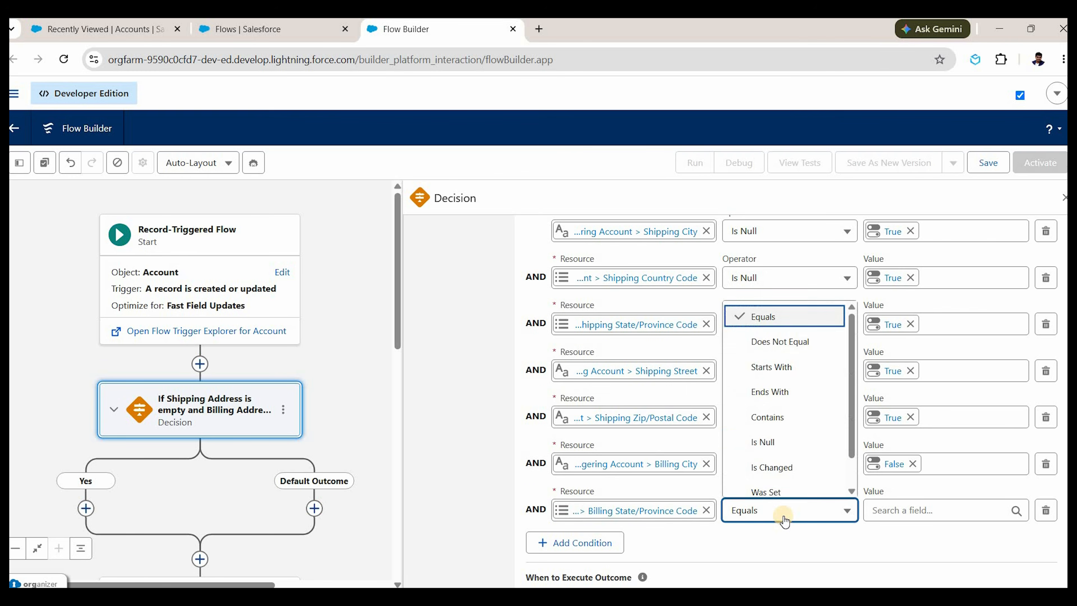
click(784, 442)
click(887, 506)
text(fa)
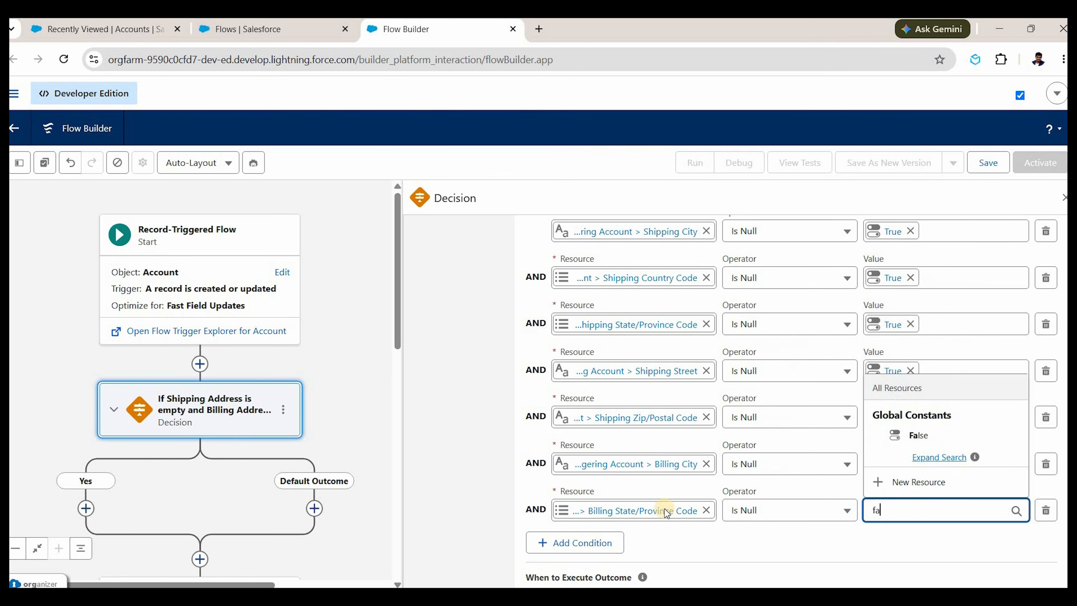
key(Down)
key(Return)
Add a condition requiring Billing Country Code Is Null False.
click(576, 496)
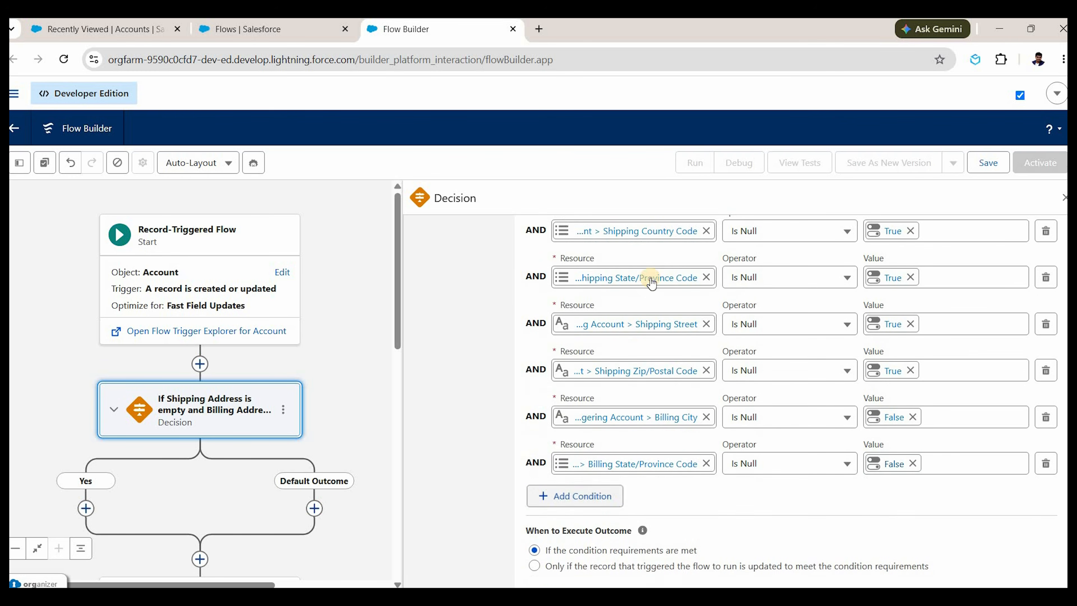
click(624, 510)
click(651, 278)
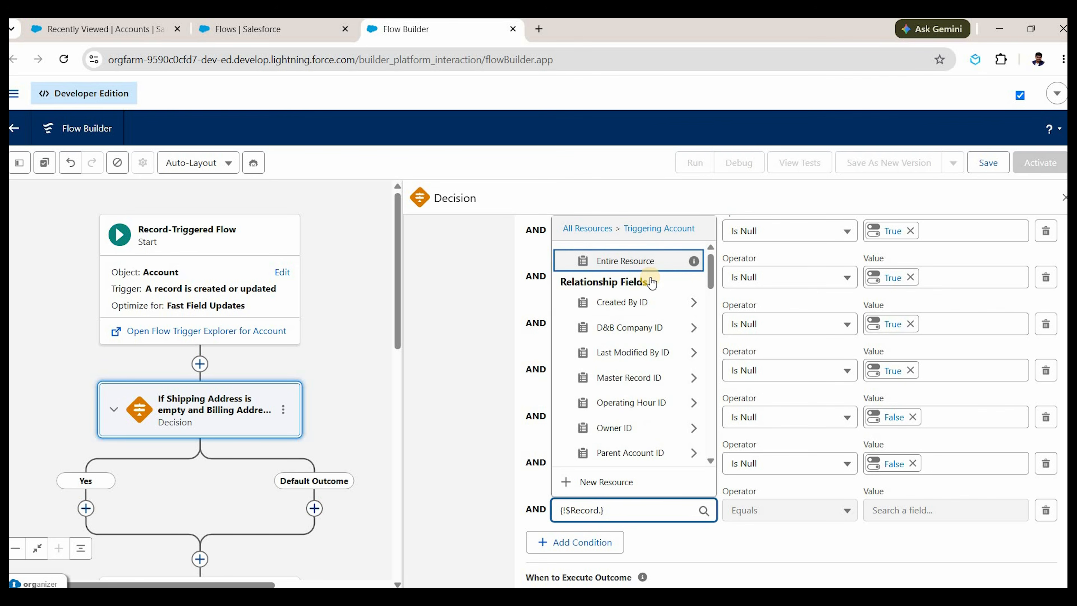
text(billing)
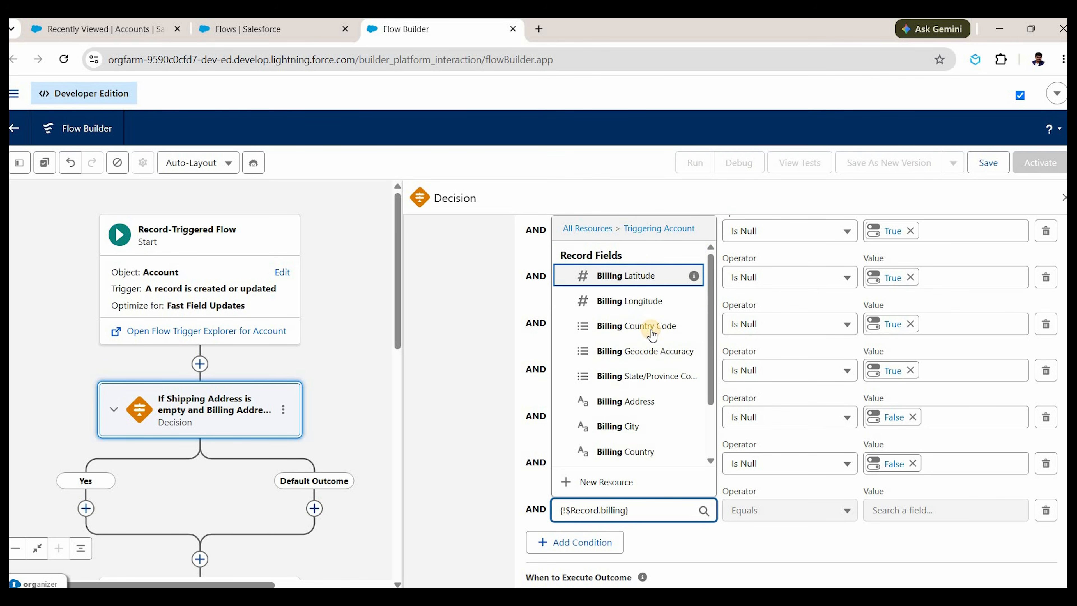
click(652, 335)
click(787, 511)
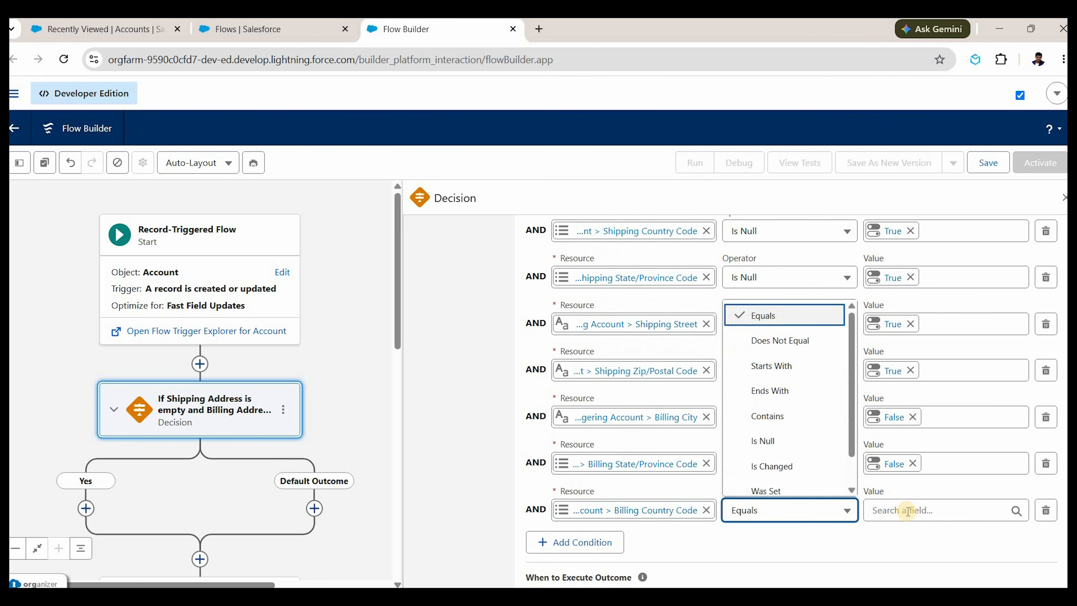
click(762, 441)
click(933, 510)
text(fa)
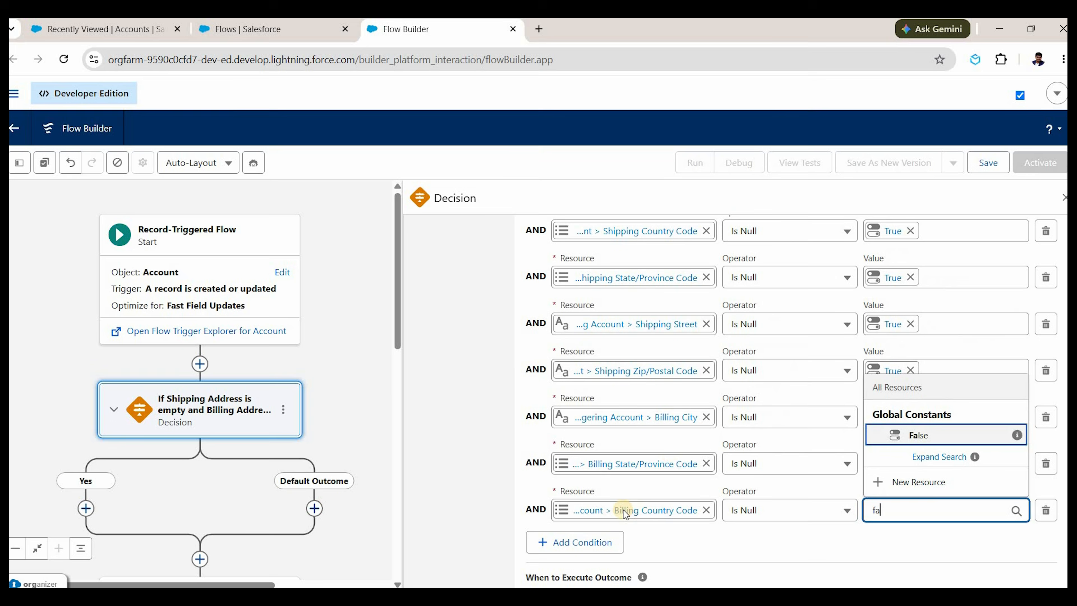
key(Return)
Add a condition requiring Billing Street Is Null False.
scroll(594, 498, down, 1)
click(594, 497)
click(655, 278)
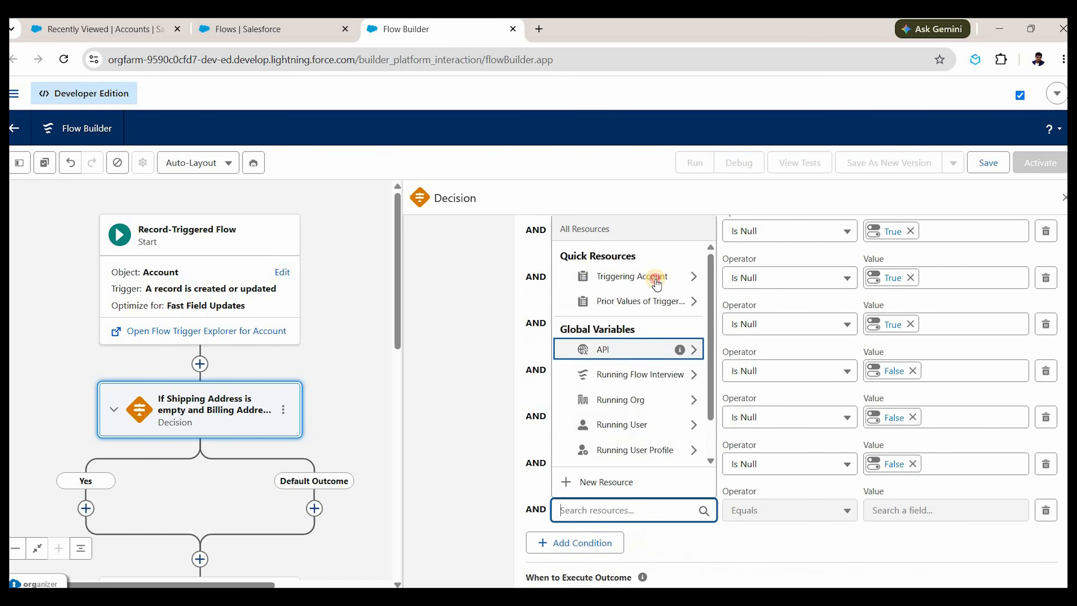
click(656, 280)
text(biling)
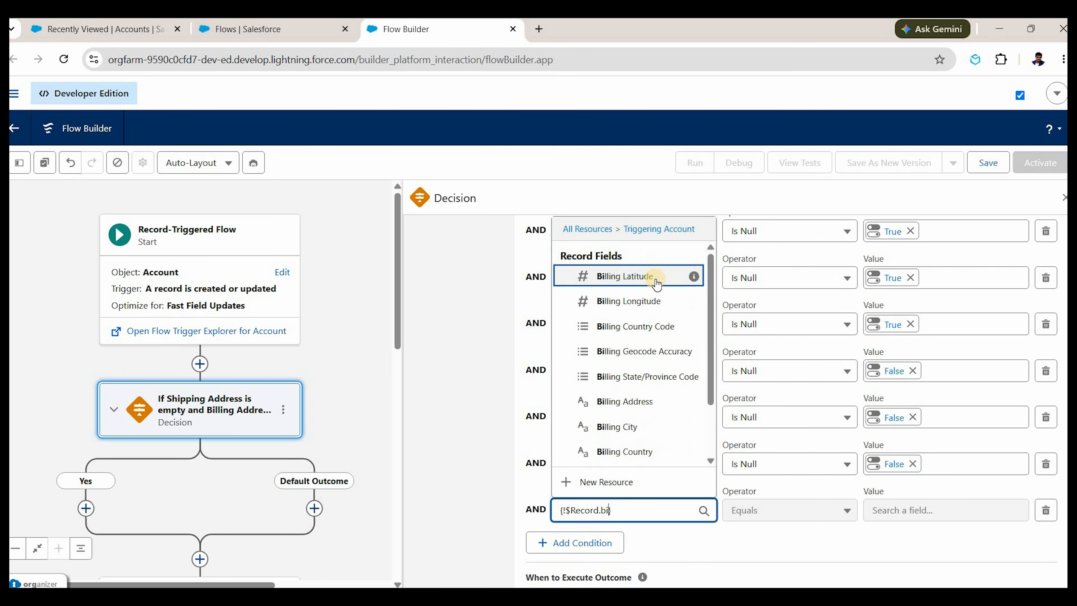
key(BackSpace)
key(BackSpace)
key(BackSpace)
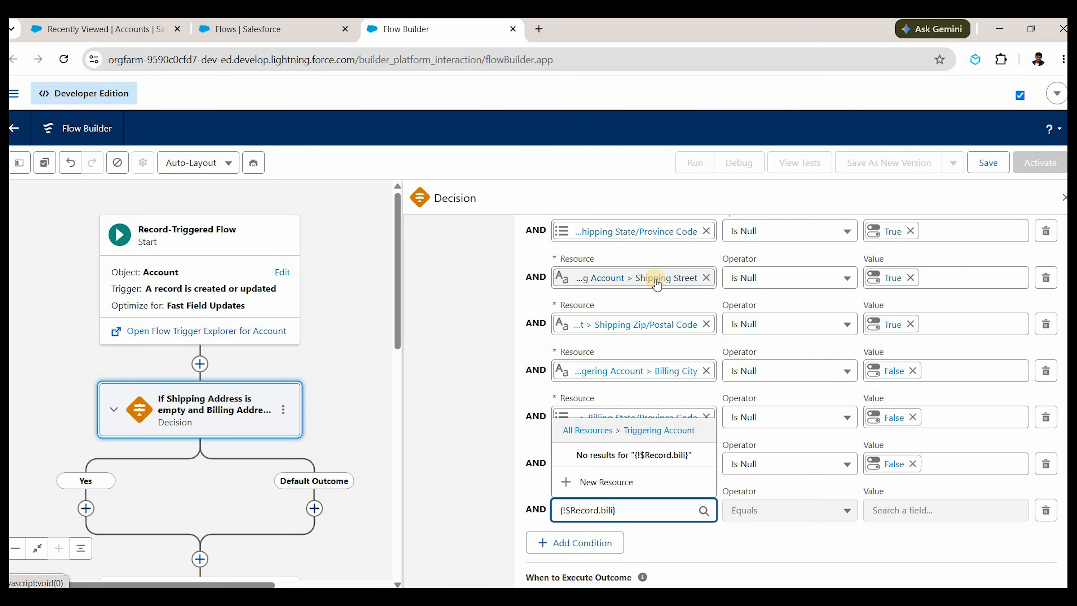
click(670, 428)
click(787, 511)
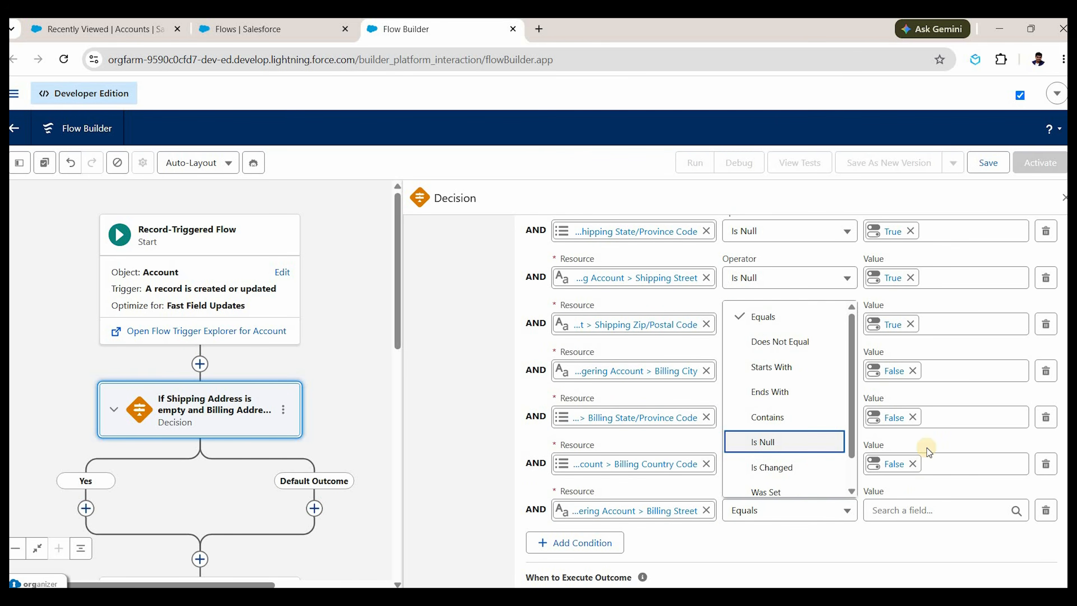
click(779, 449)
click(911, 512)
text(fa)
click(919, 436)
Add a Billing Zip/Postal Code Is Null False condition, then a new empty condition row.
click(609, 542)
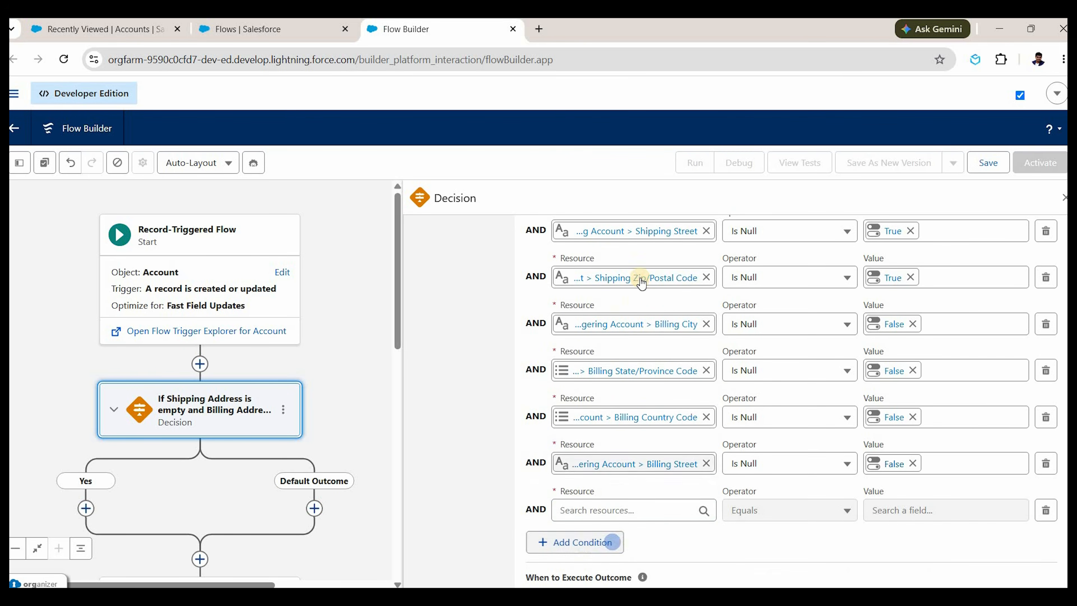
click(614, 510)
key(Return)
scroll(654, 418, down, 3)
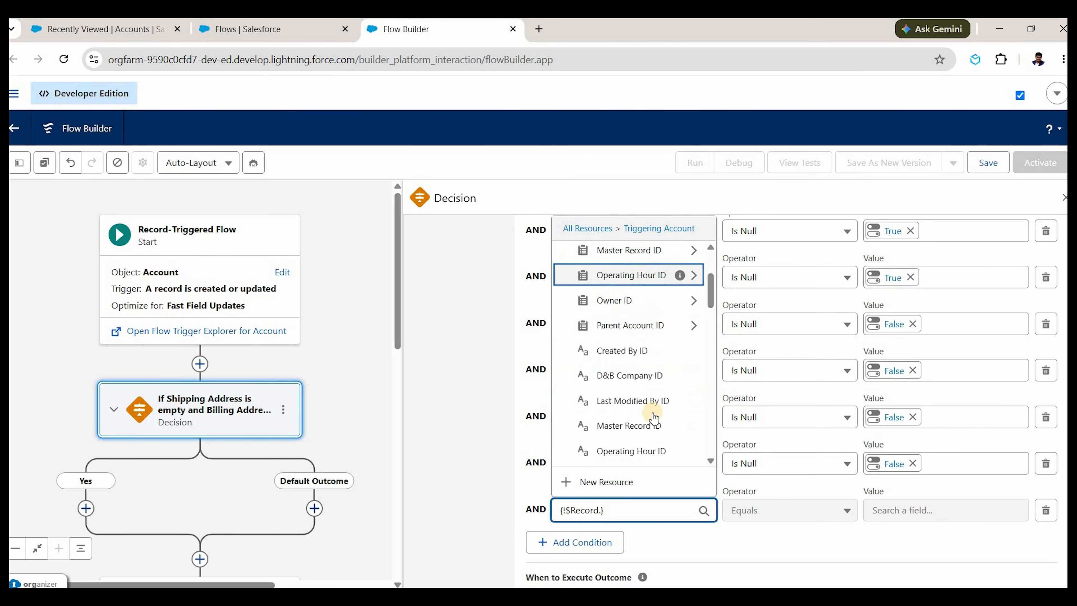
text(billing)
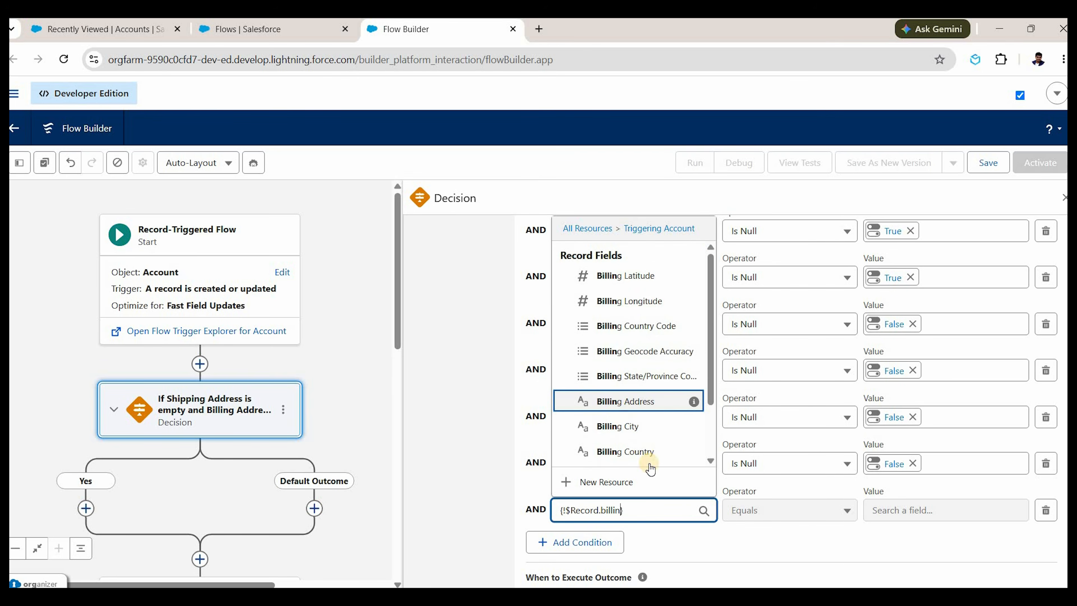
scroll(645, 452, down, 2)
click(645, 455)
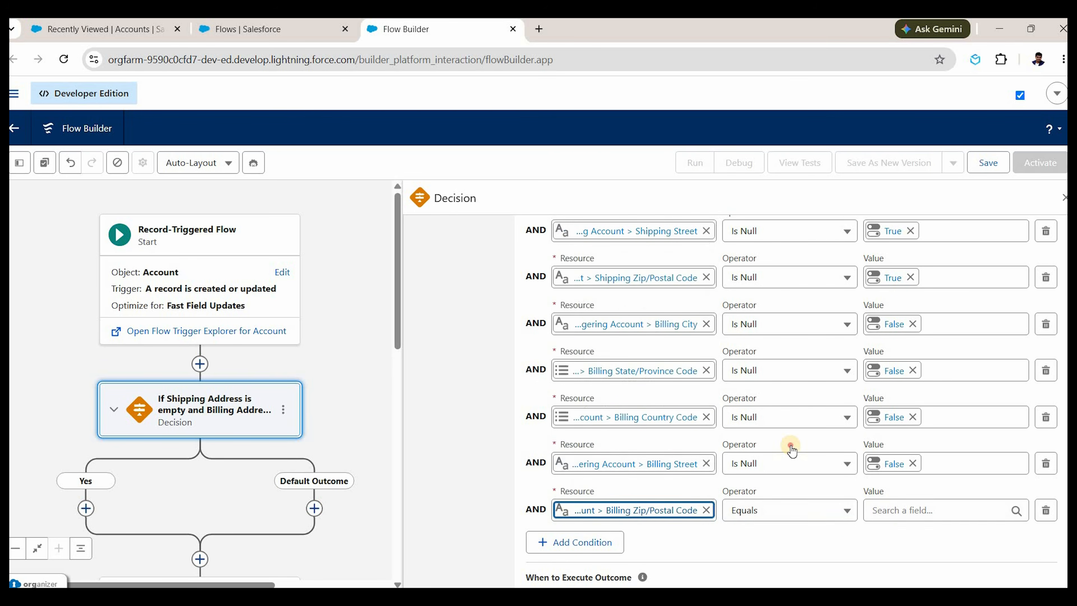
click(801, 512)
key(Return)
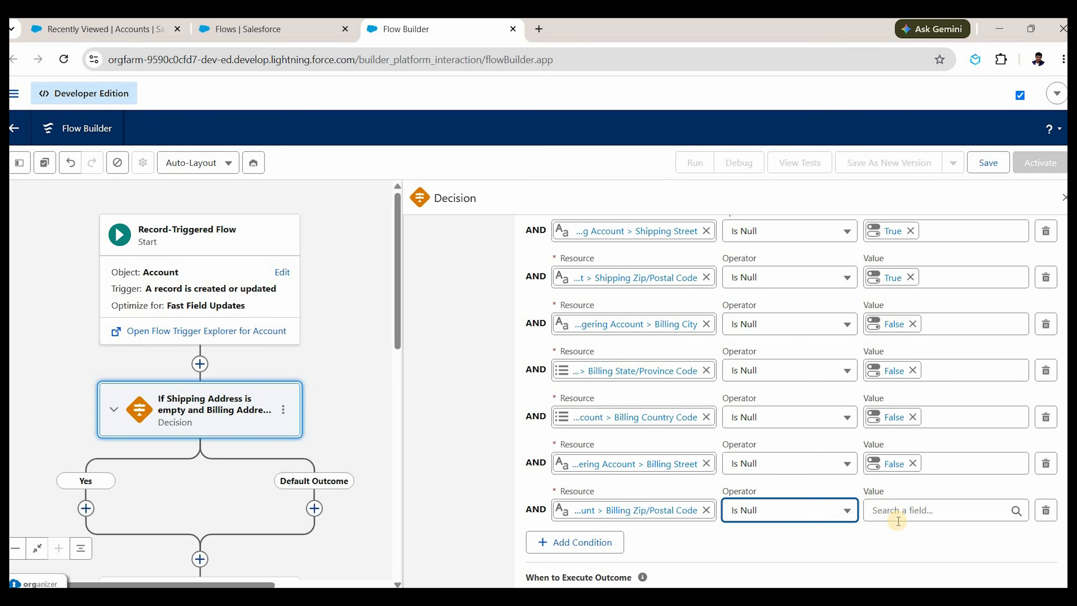
click(898, 519)
text(false)
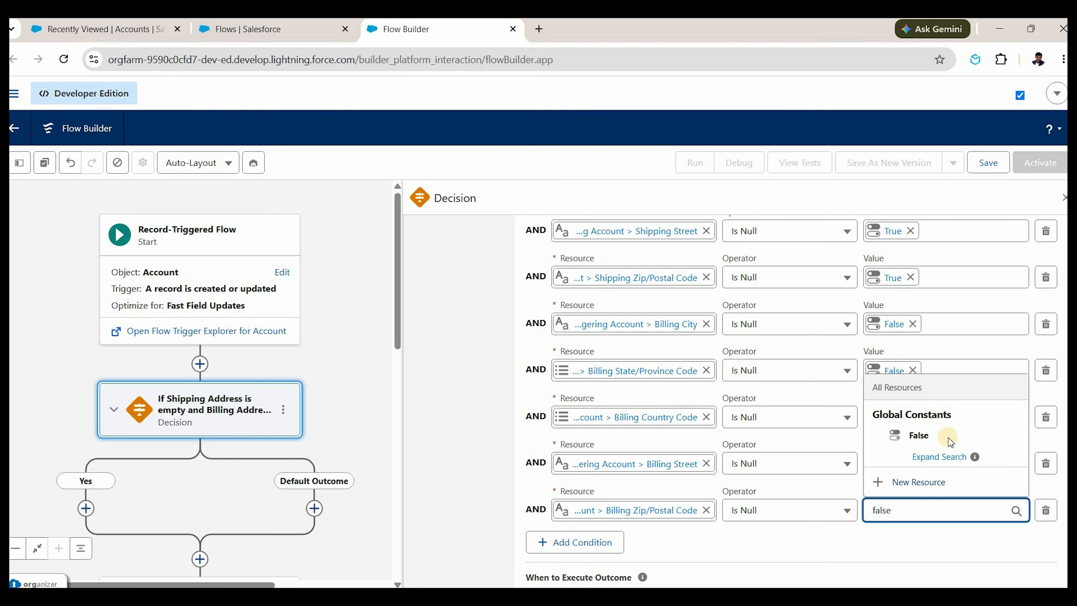
click(949, 441)
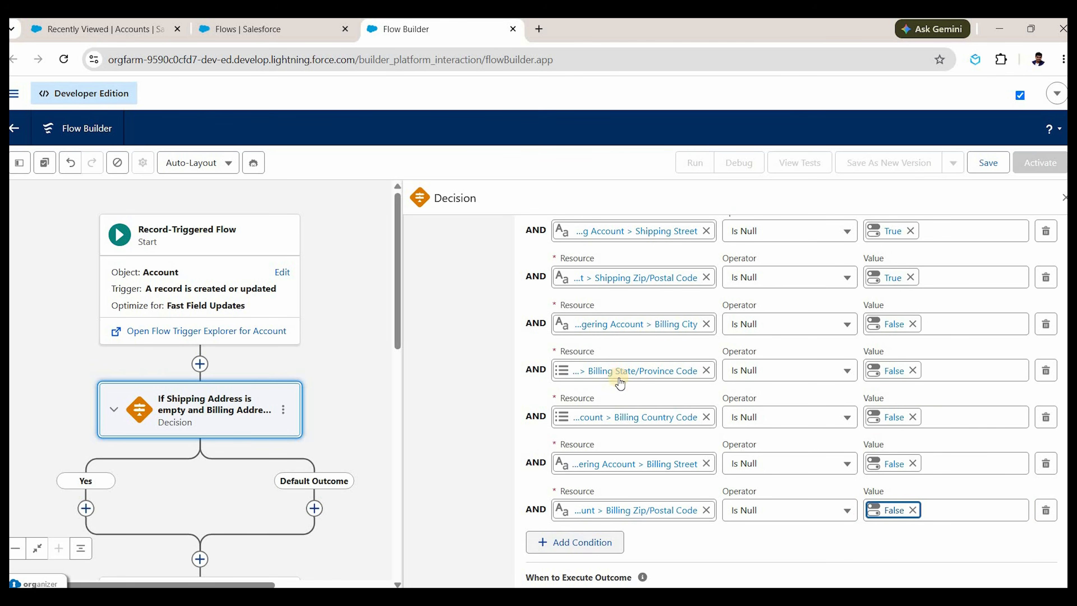
click(574, 542)
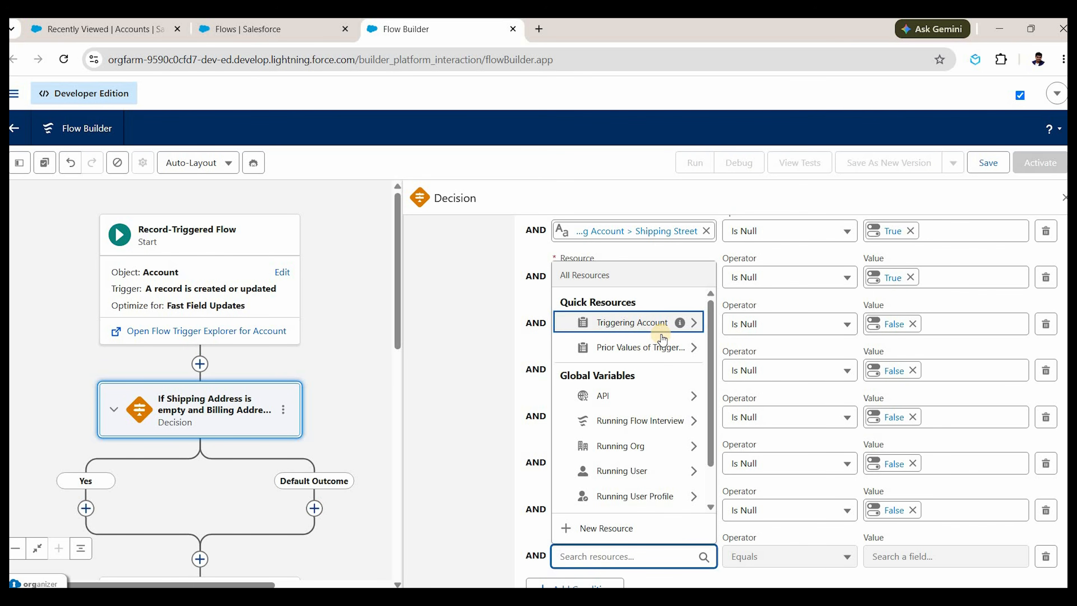
Delete the blank last condition row and review the remaining shipping and billing address conditions.
click(1044, 560)
click(1044, 559)
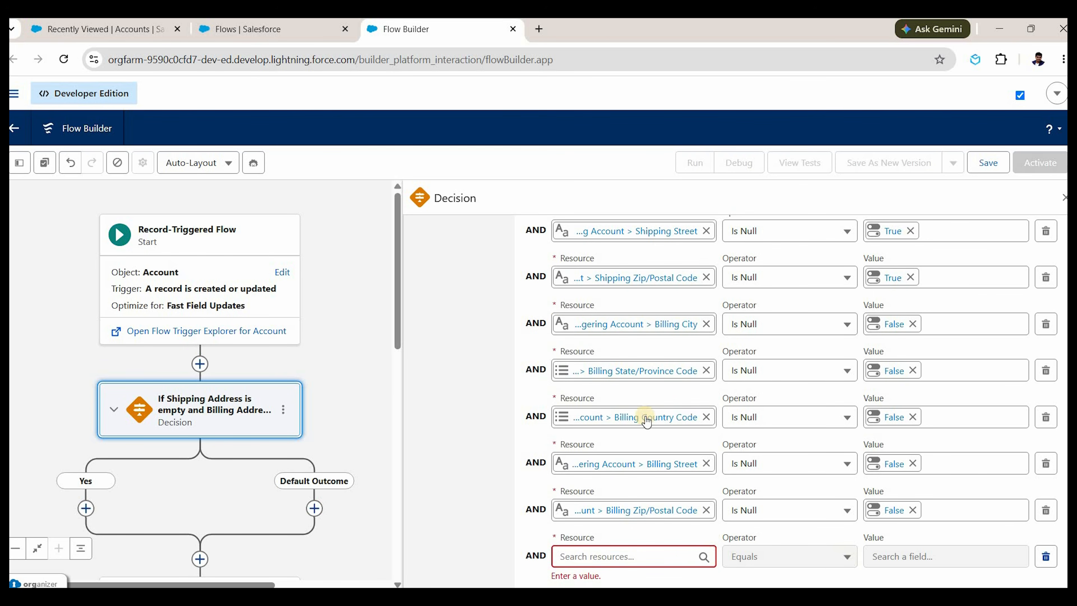
scroll(646, 418, up, 5)
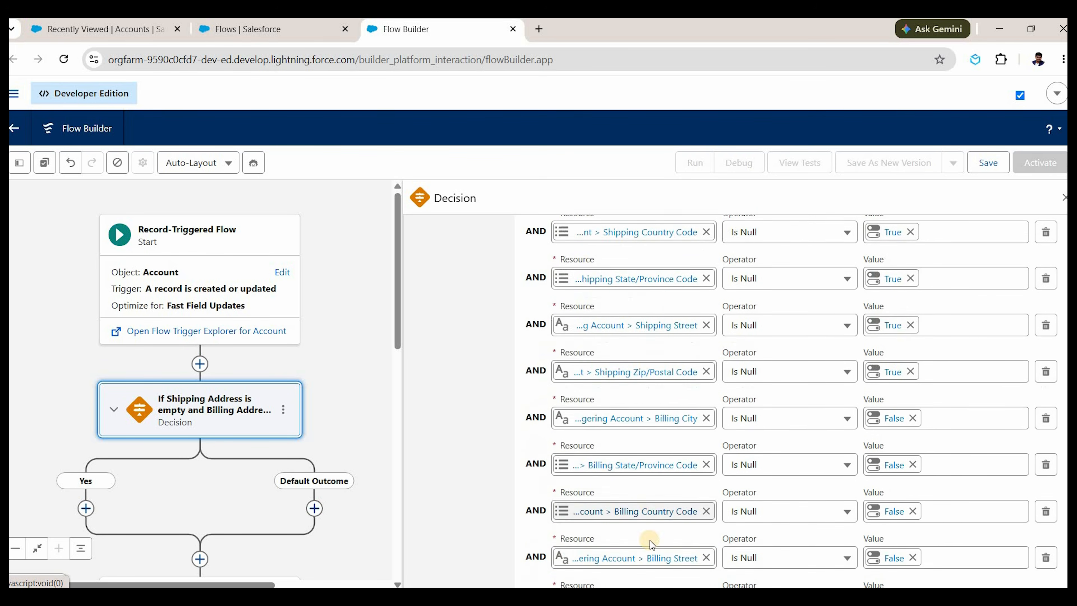
scroll(447, 420, down, 2)
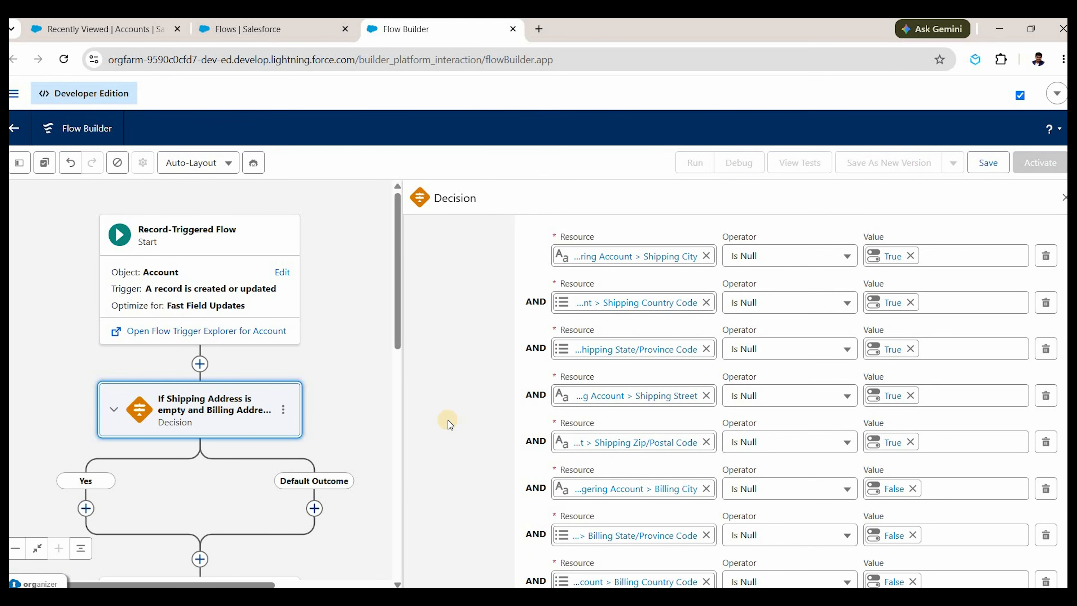
scroll(177, 281, down, 3)
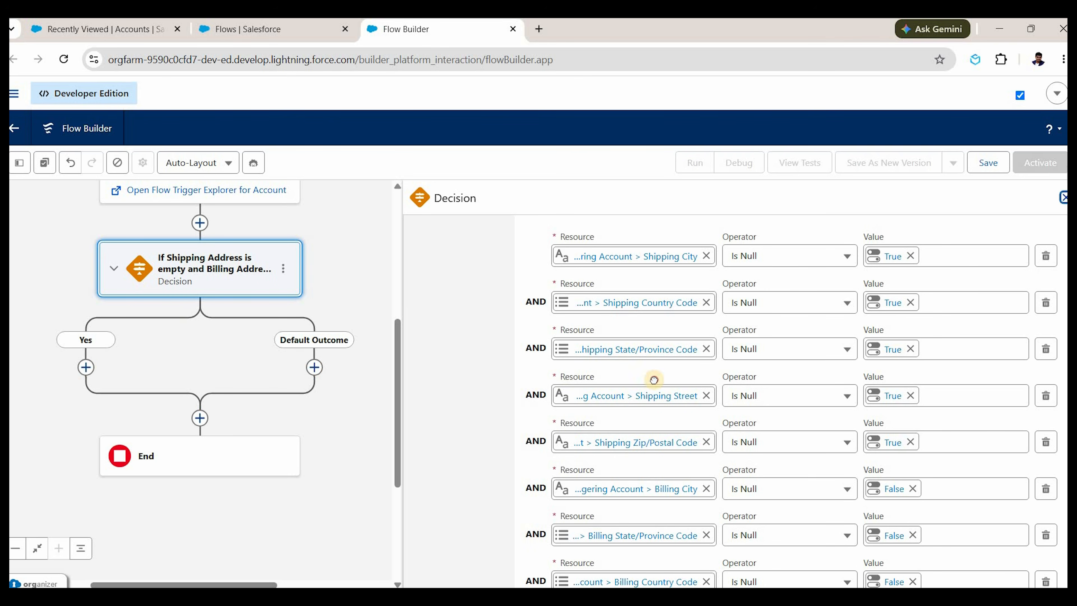
Close the Decision panel and bring up the element choices on the Decision's Yes branch.
click(211, 417)
click(320, 362)
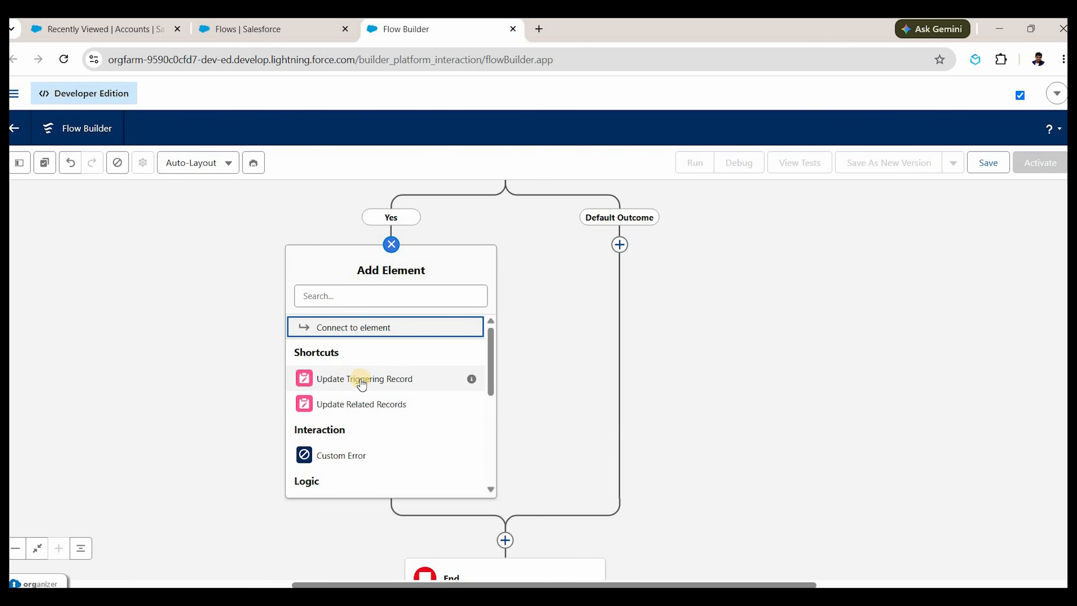
Add an Update Triggering Record element on the Decision's Yes branch.
click(349, 372)
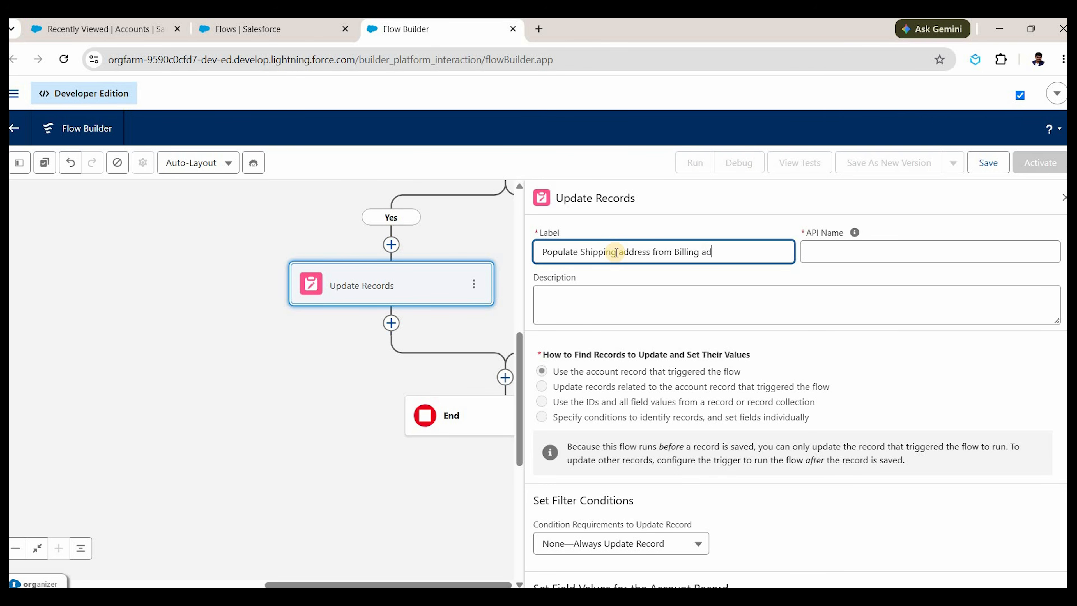
text(dress)
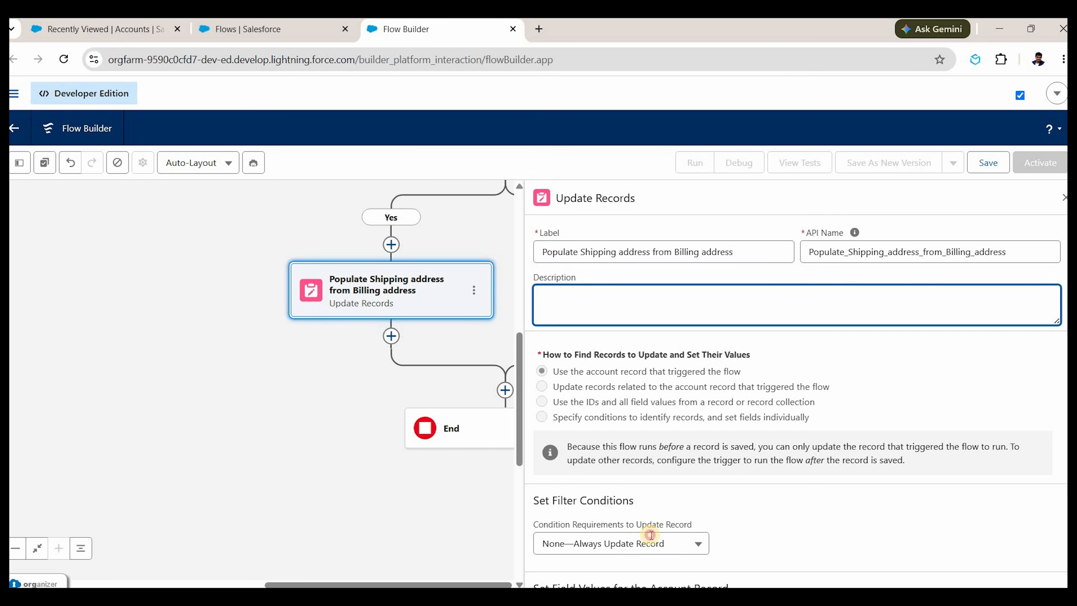
scroll(661, 505, down, 2)
scroll(662, 481, down, 5)
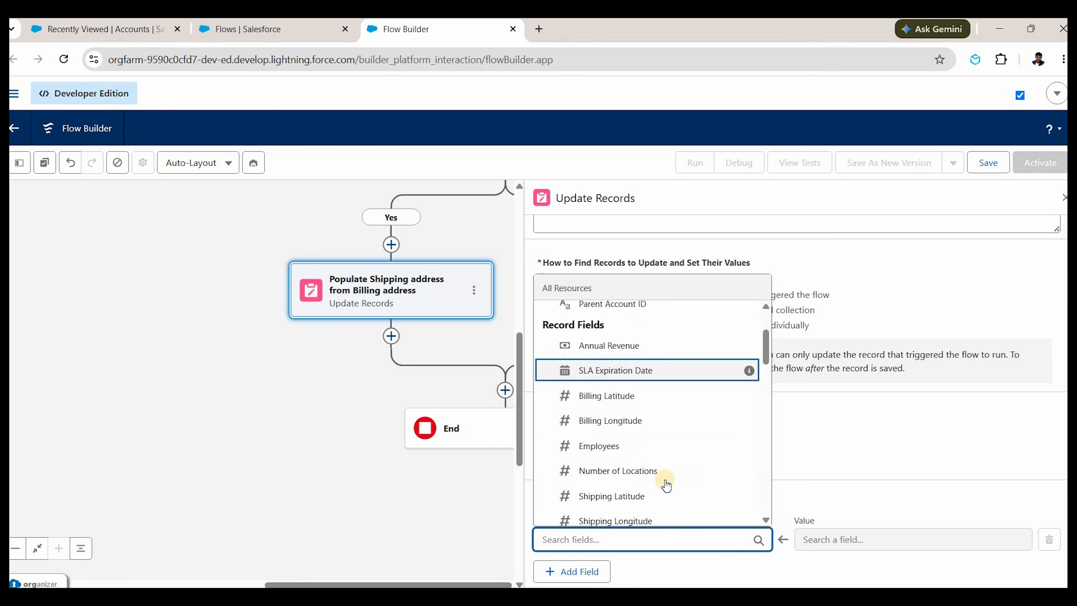
Set Shipping City to the Triggering Account's Billing City.
text(bil)
key(BackSpace)
key(BackSpace)
key(BackSpace)
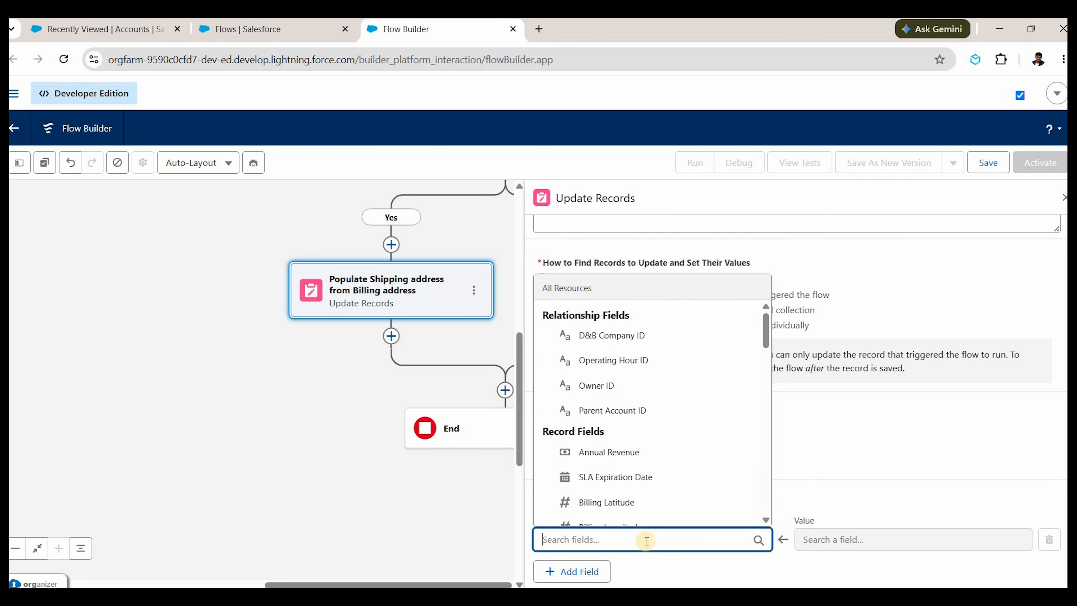
text(shipping)
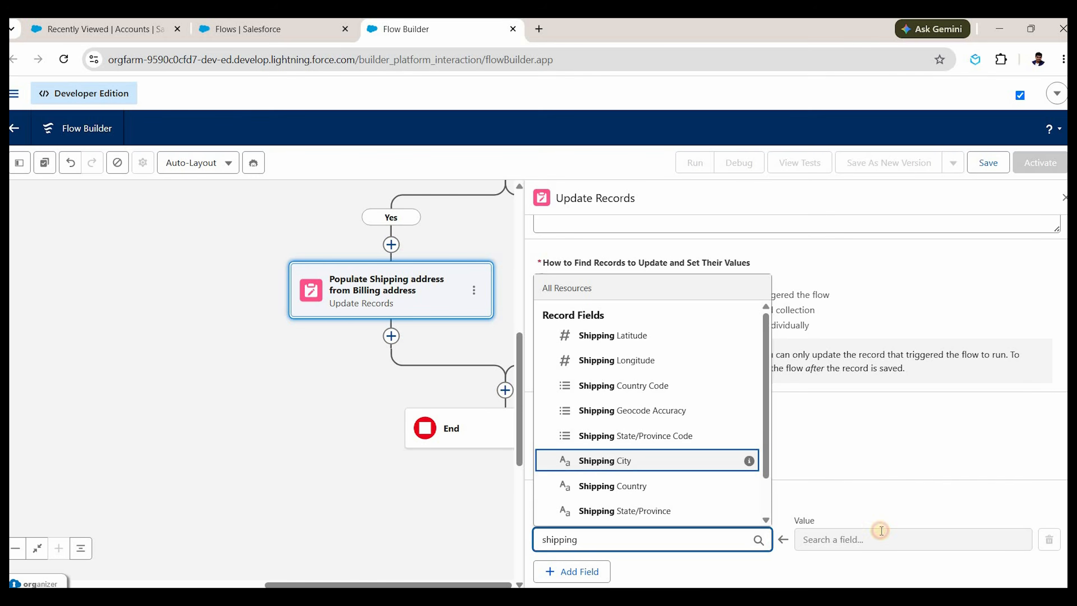
key(Return)
click(881, 533)
click(891, 312)
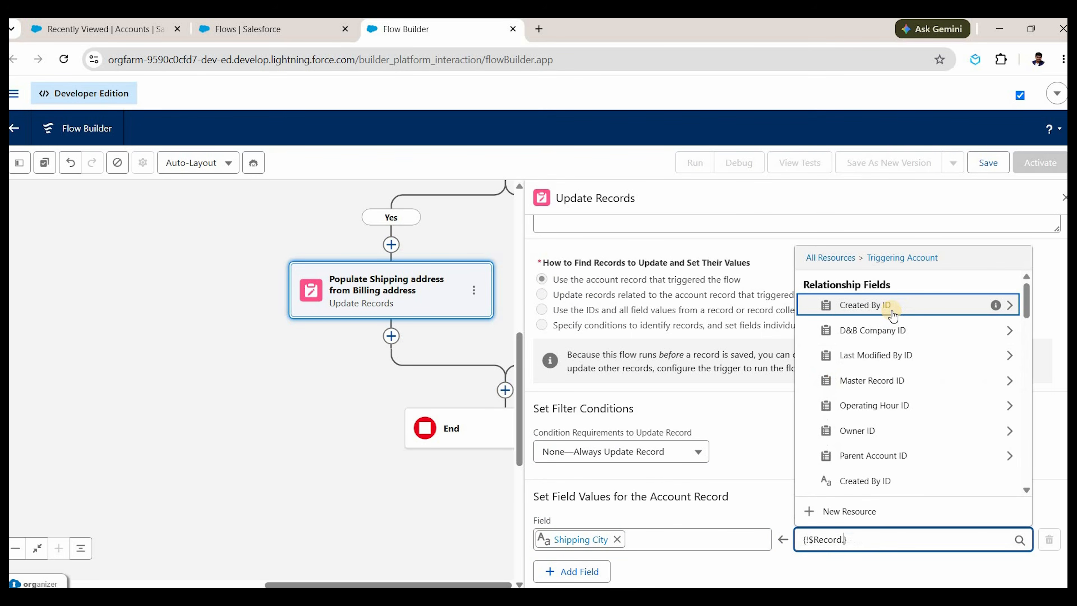
text(billing)
key(Down)
key(Down)
key(Down)
key(Down)
key(Down)
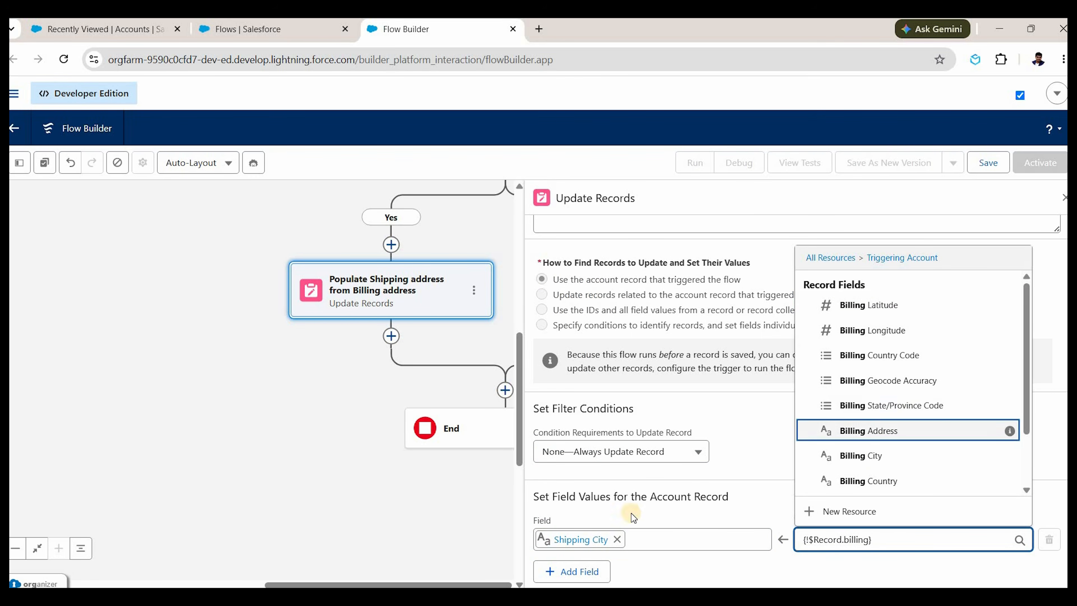
key(Down)
key(Return)
Add a second field row setting Shipping Street to Triggering Account Billing Street.
click(613, 567)
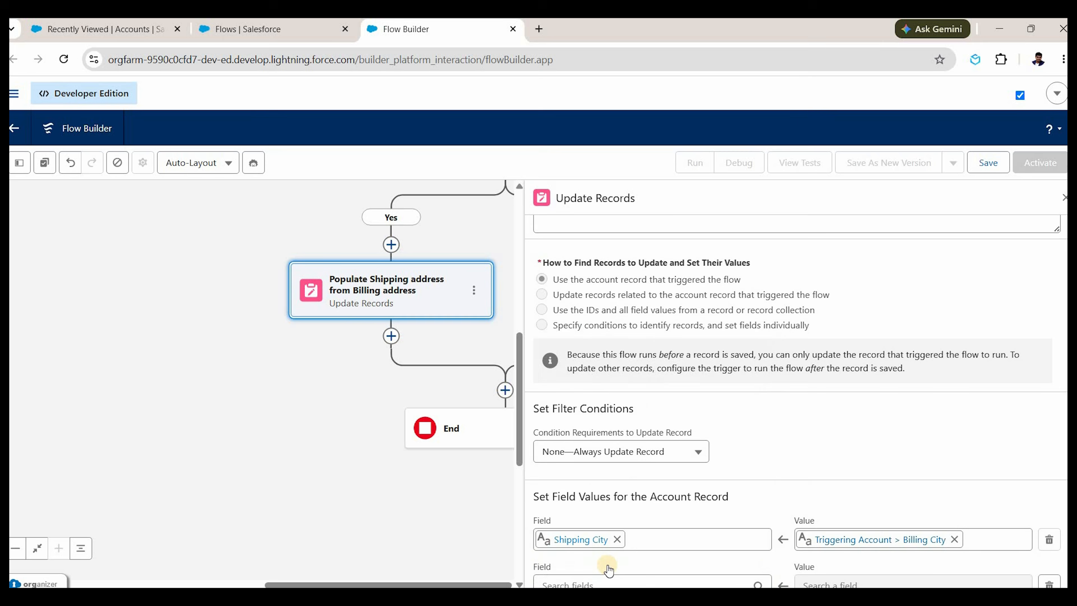
click(608, 568)
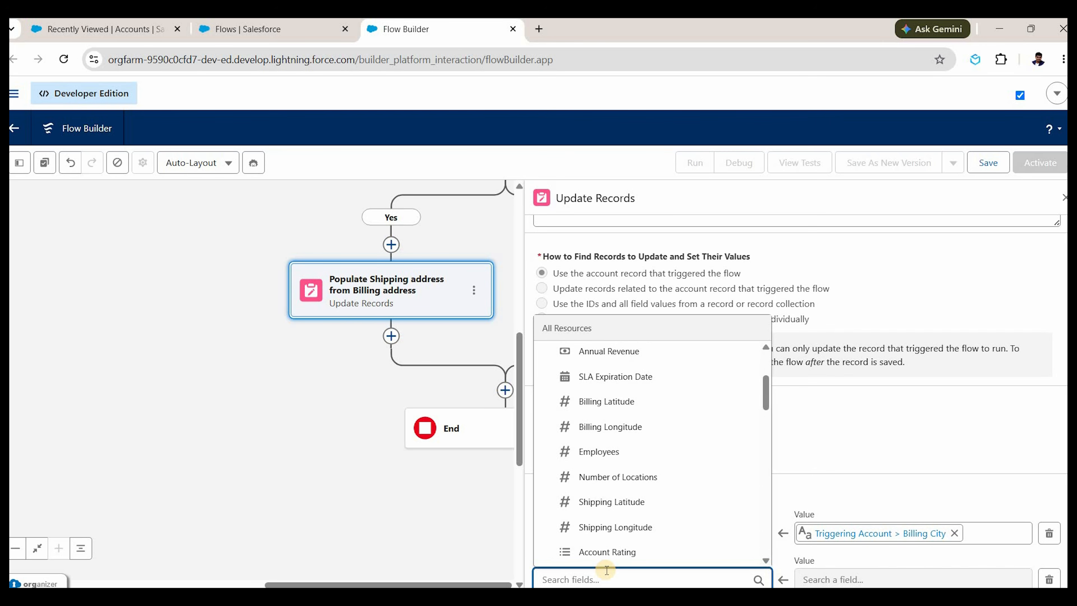
text(shipping)
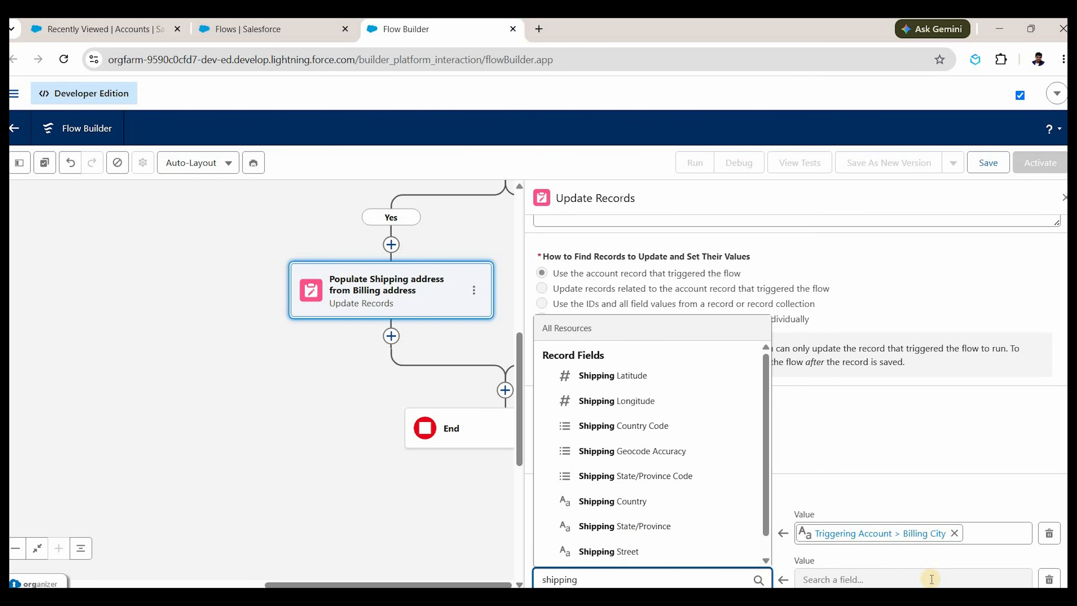
key(Return)
click(927, 580)
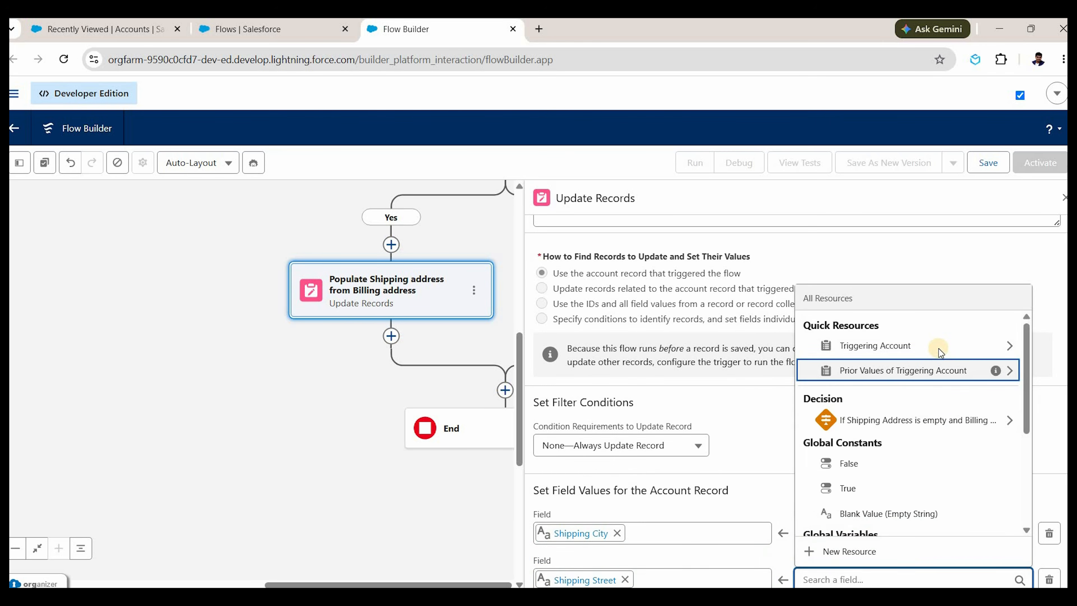
click(937, 346)
text(billing st)
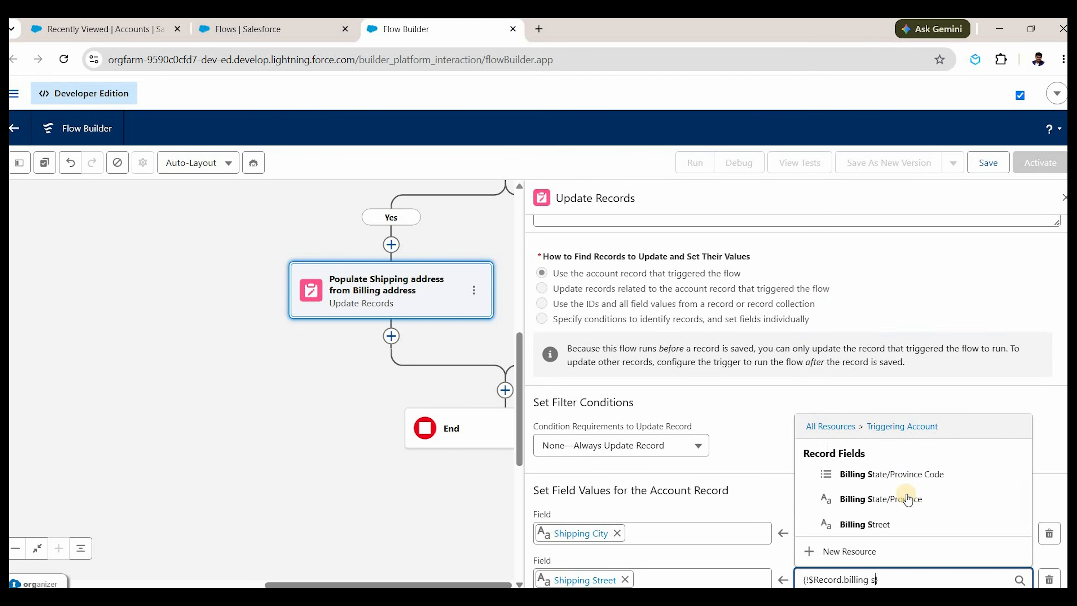
key(Down)
key(Down)
key(Down)
key(Return)
Add a third field row and search for the Shipping Country field.
scroll(589, 573, down, 1)
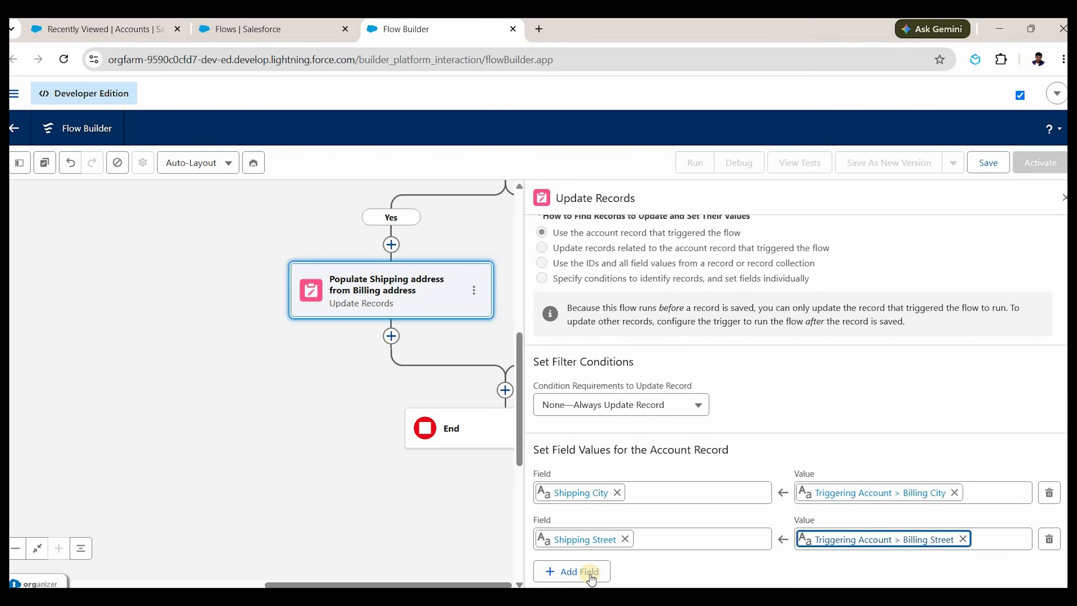
click(579, 571)
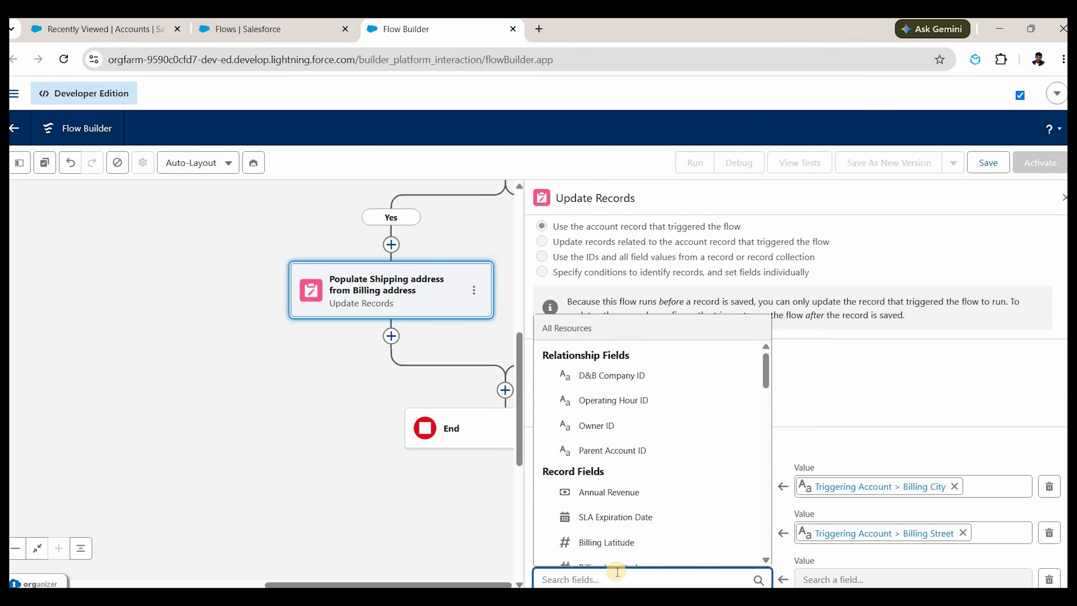
text(shi)
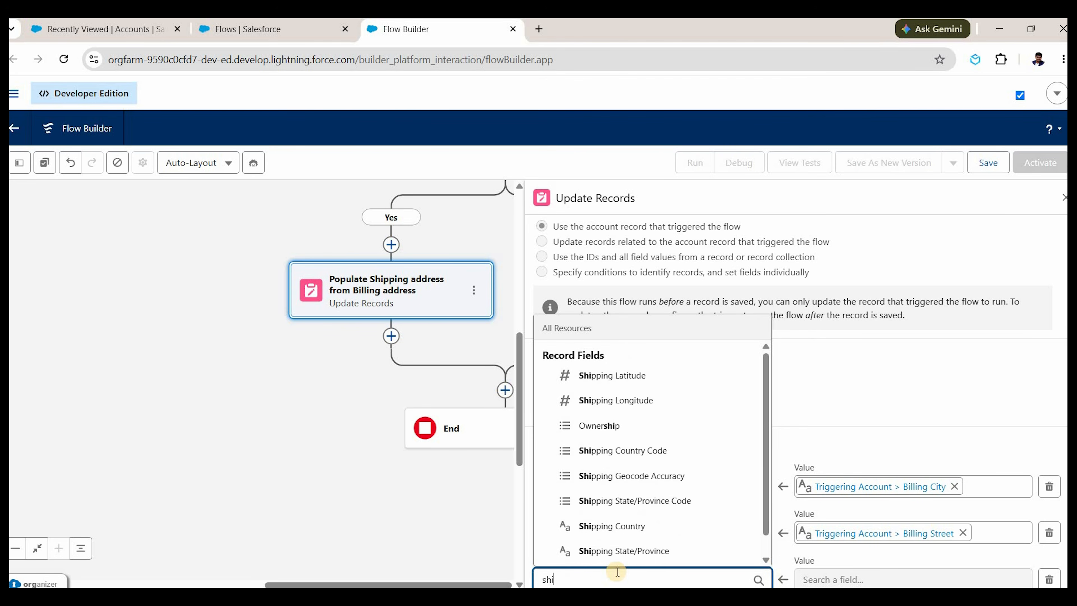
text(pping cou)
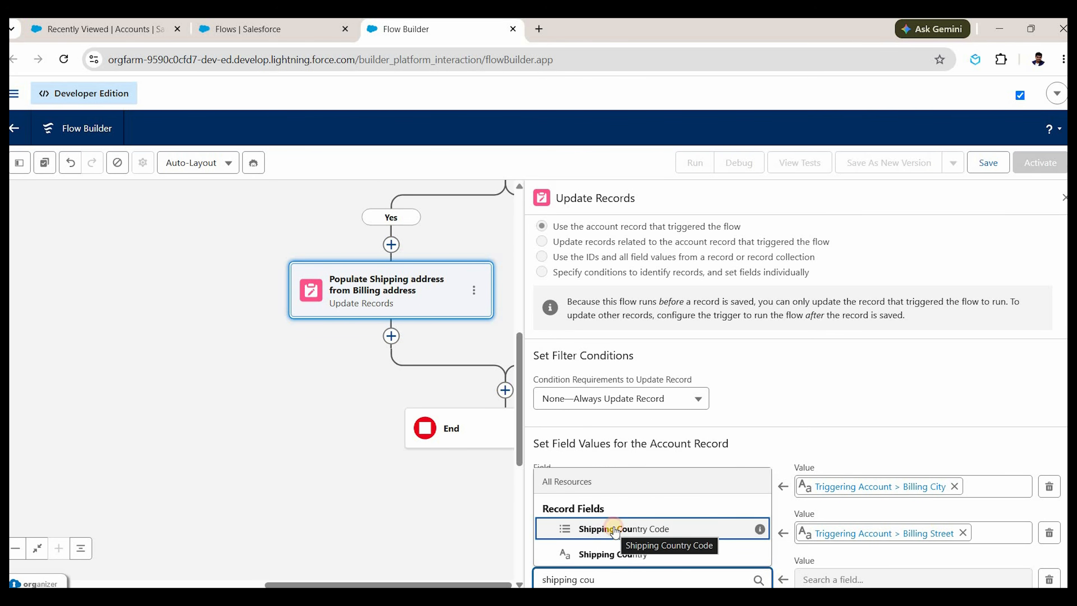
Map Shipping Country Code to the Triggering Account's Billing Country Code.
click(627, 529)
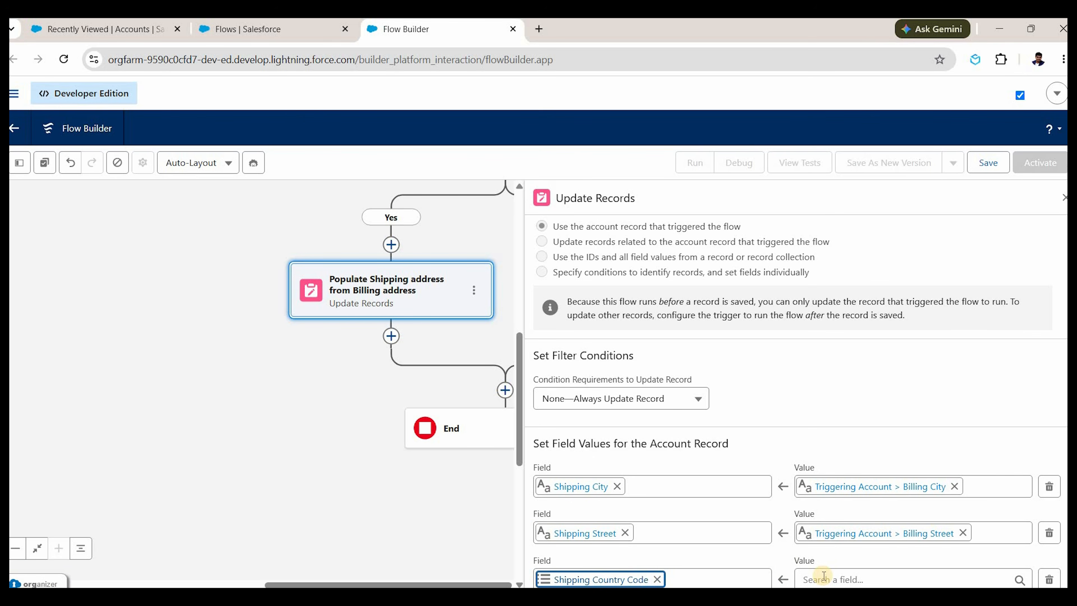
click(820, 576)
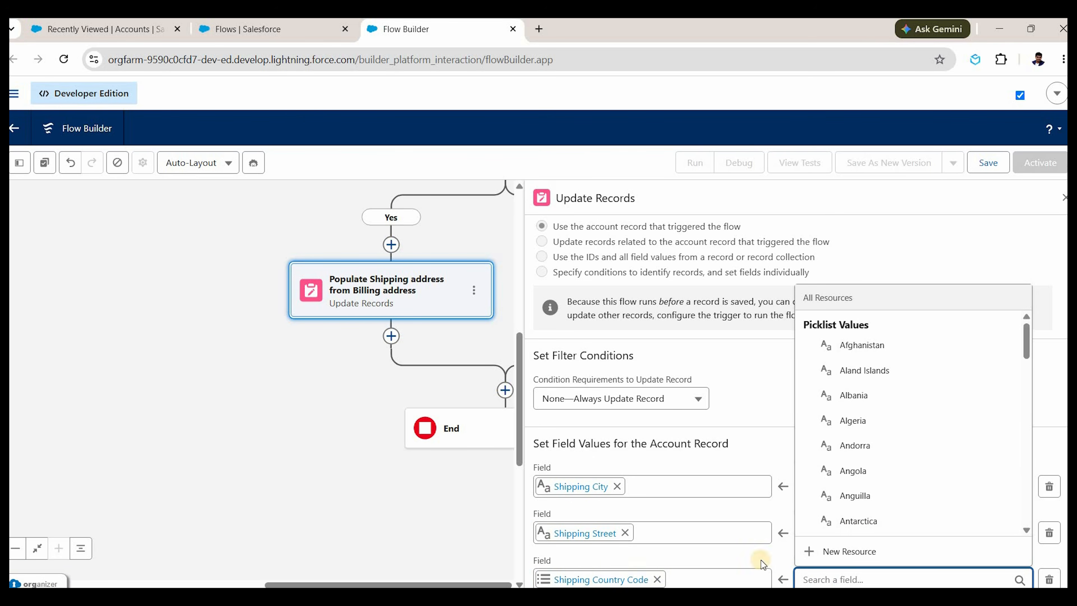
text(t)
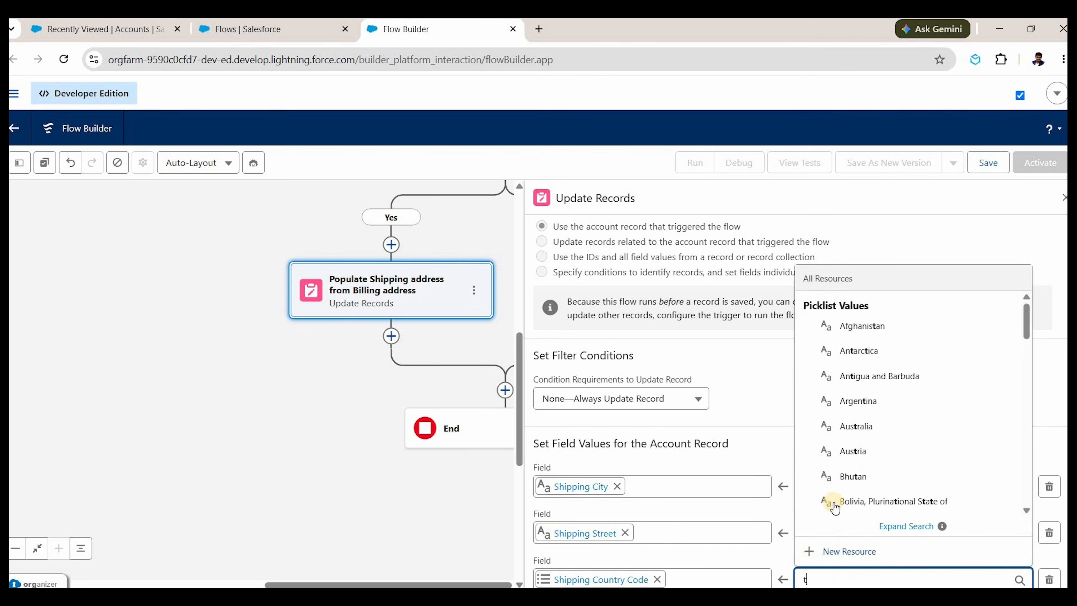
text(rigger)
click(847, 480)
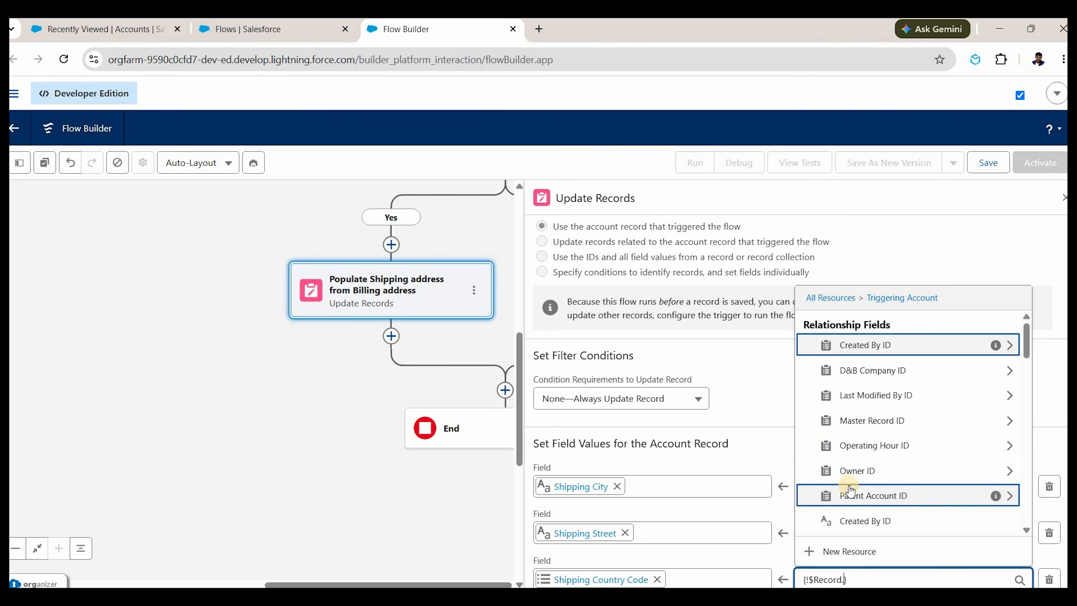
text(billing)
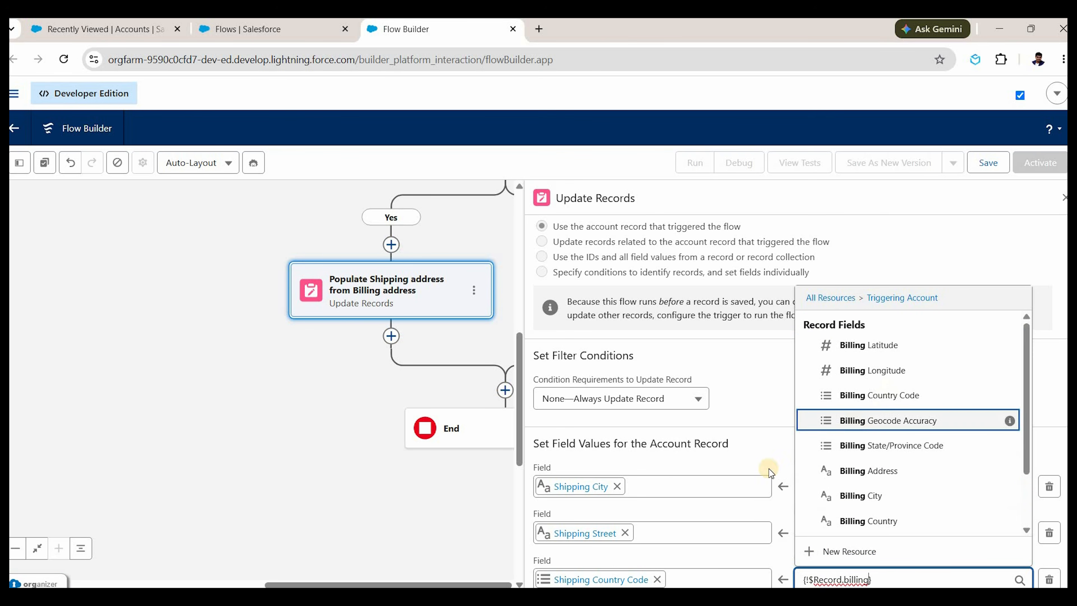
key(Up)
key(Return)
Add a fourth row mapping Shipping State/Province Code to Billing State/Province Code.
scroll(595, 568, down, 1)
click(595, 568)
text(shippin)
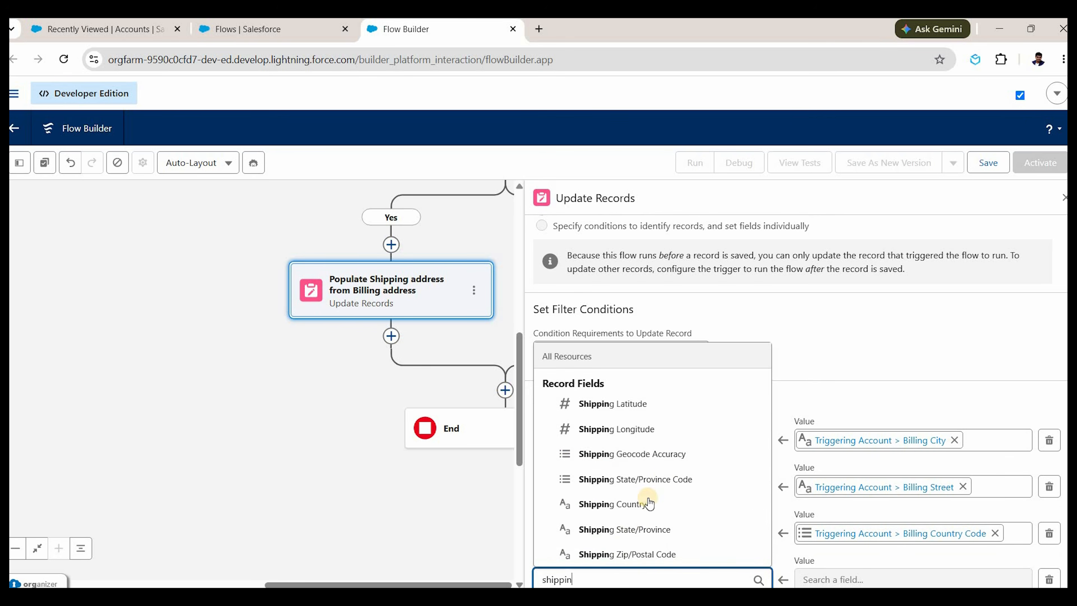
text(g)
key(Up)
key(Return)
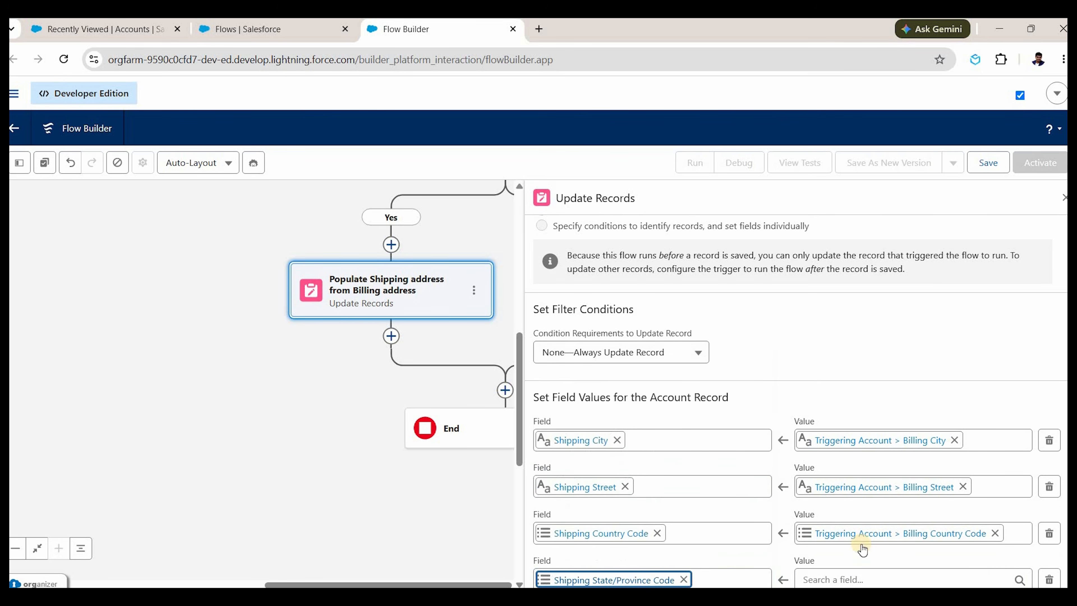
key(Tab)
text(tr)
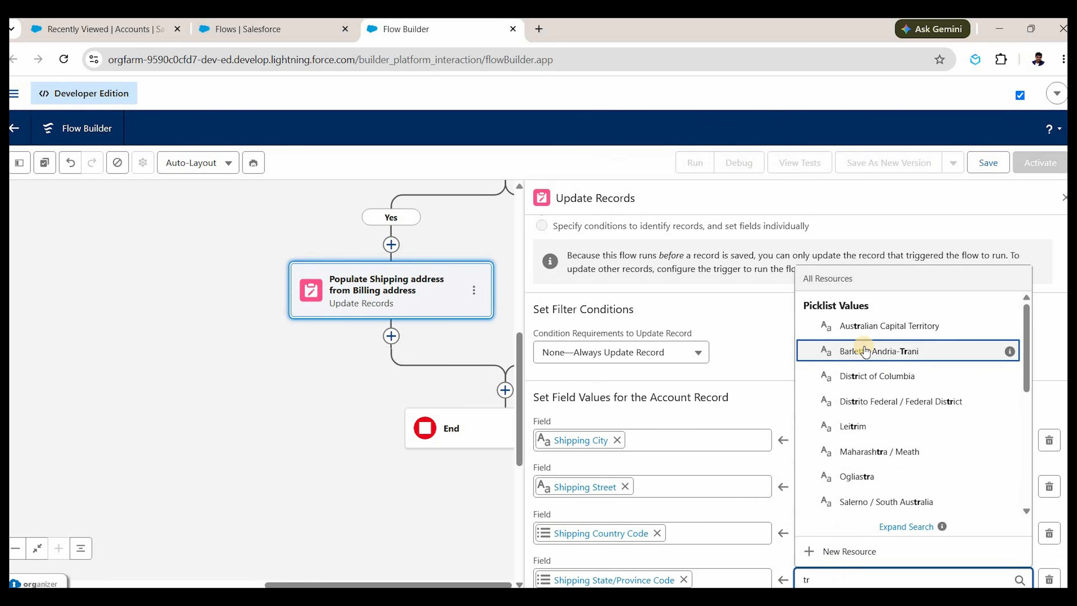
text(ig)
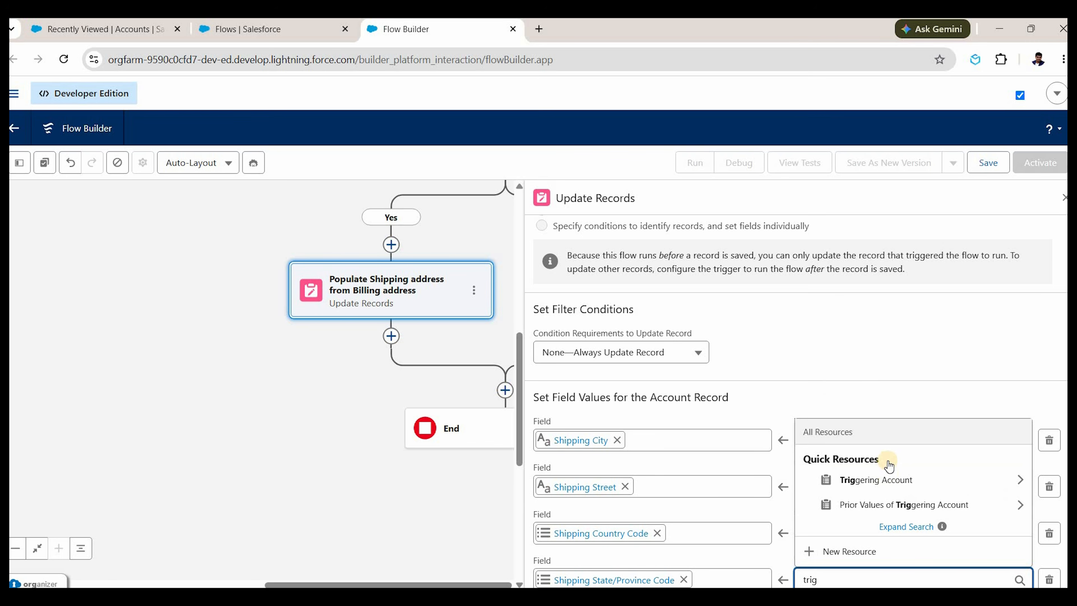
click(890, 467)
text(billing)
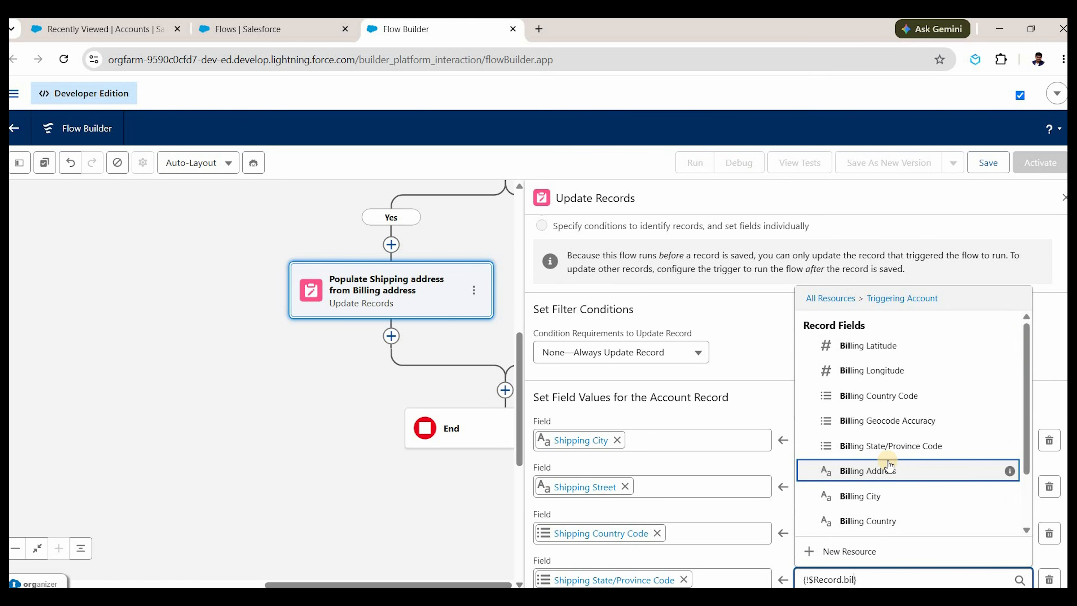
click(898, 450)
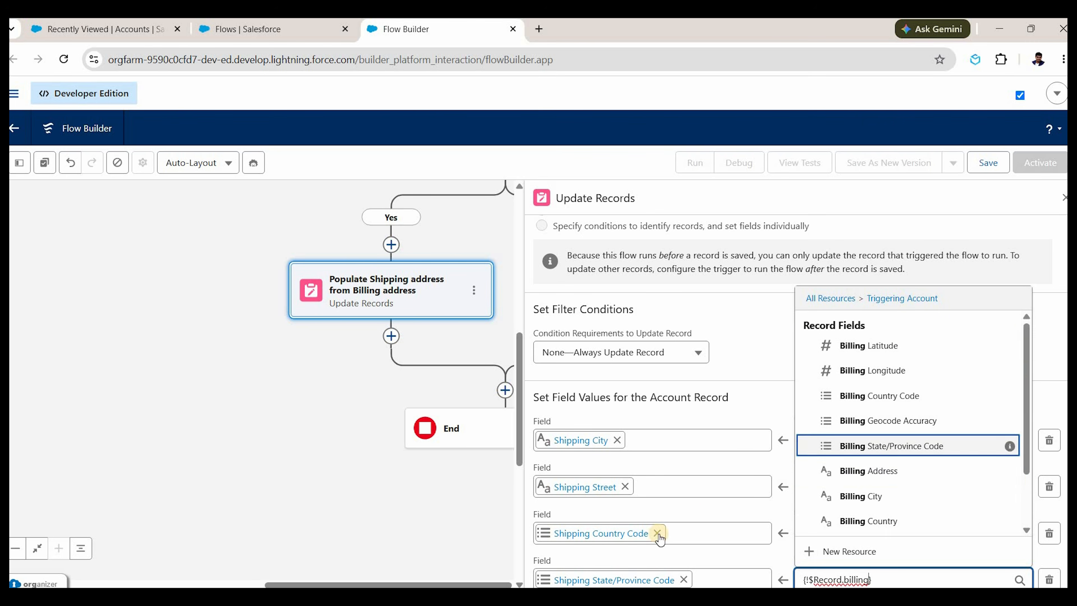
Add a fifth row mapping Shipping Zip/Postal Code to Billing Zip/Postal Code and close the panel.
scroll(594, 573, down, 1)
click(594, 573)
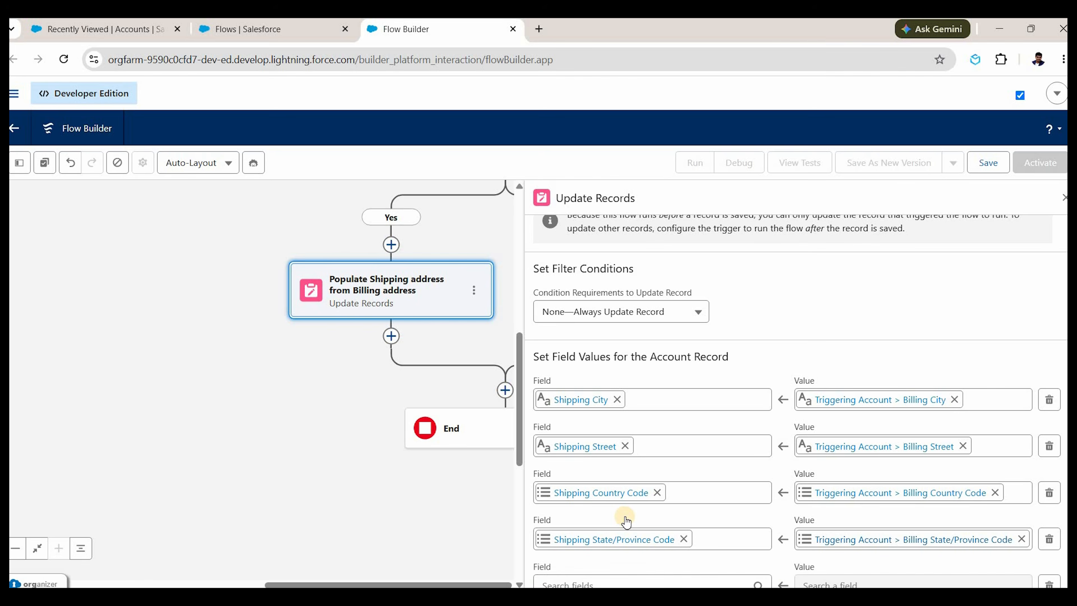
text(shipping)
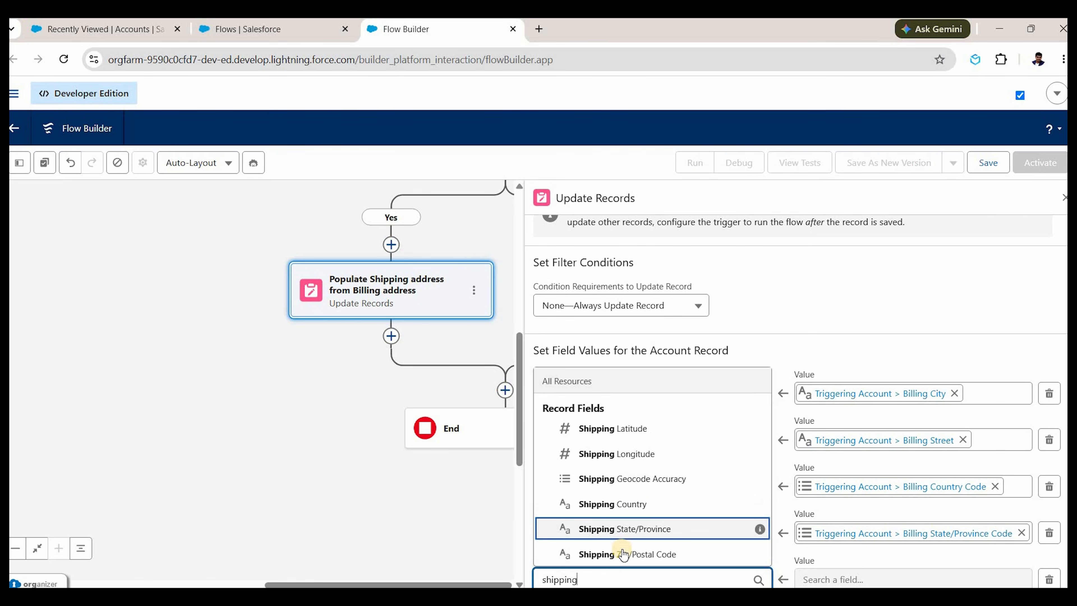
key(Down)
key(Return)
key(Tab)
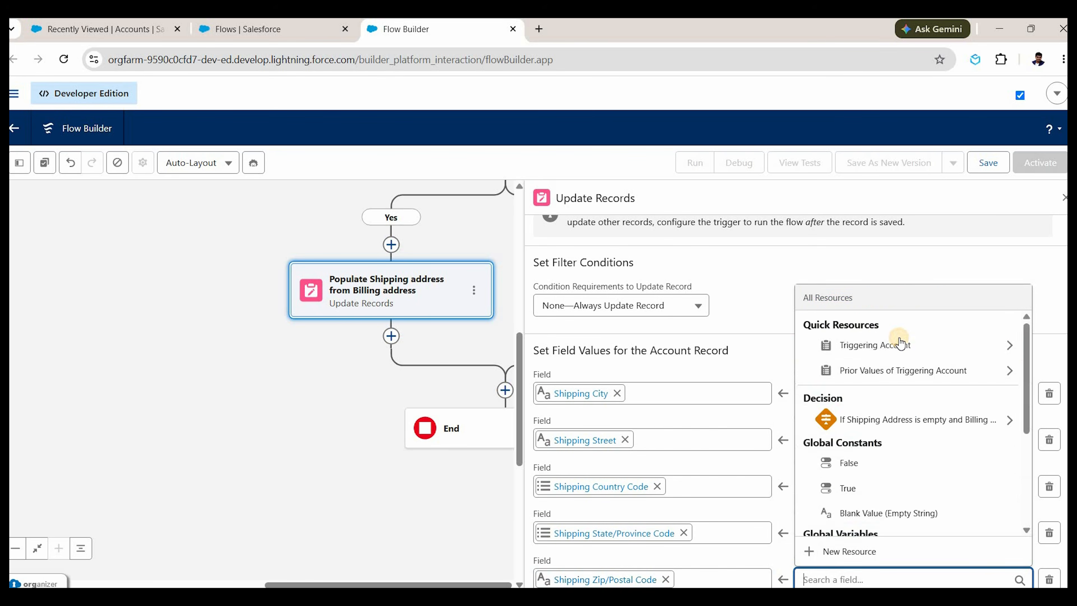
click(901, 344)
text(billing)
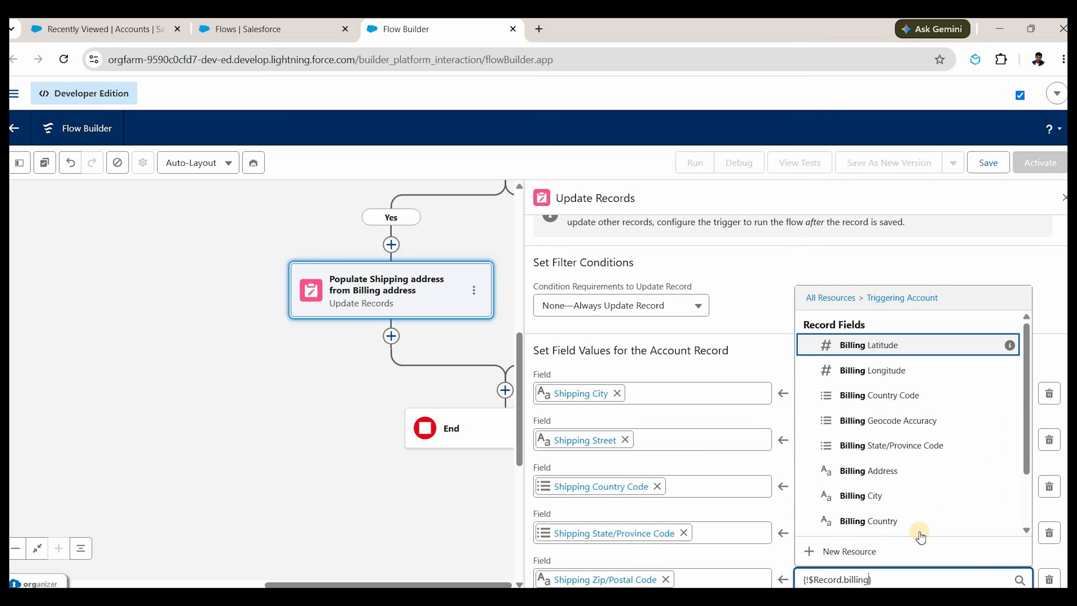
scroll(909, 529, down, 1)
click(894, 522)
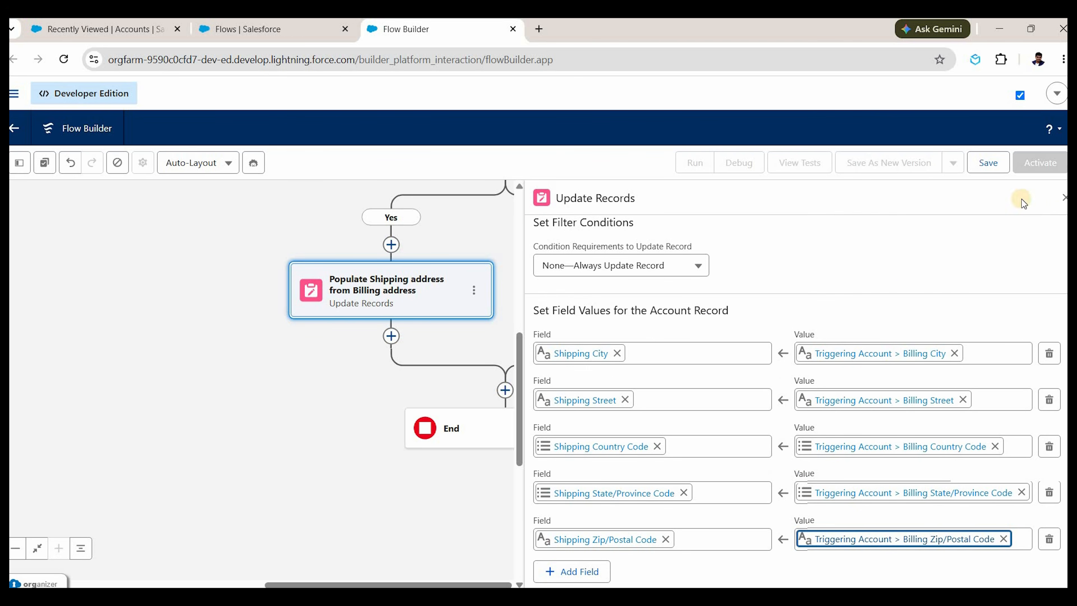
click(1065, 198)
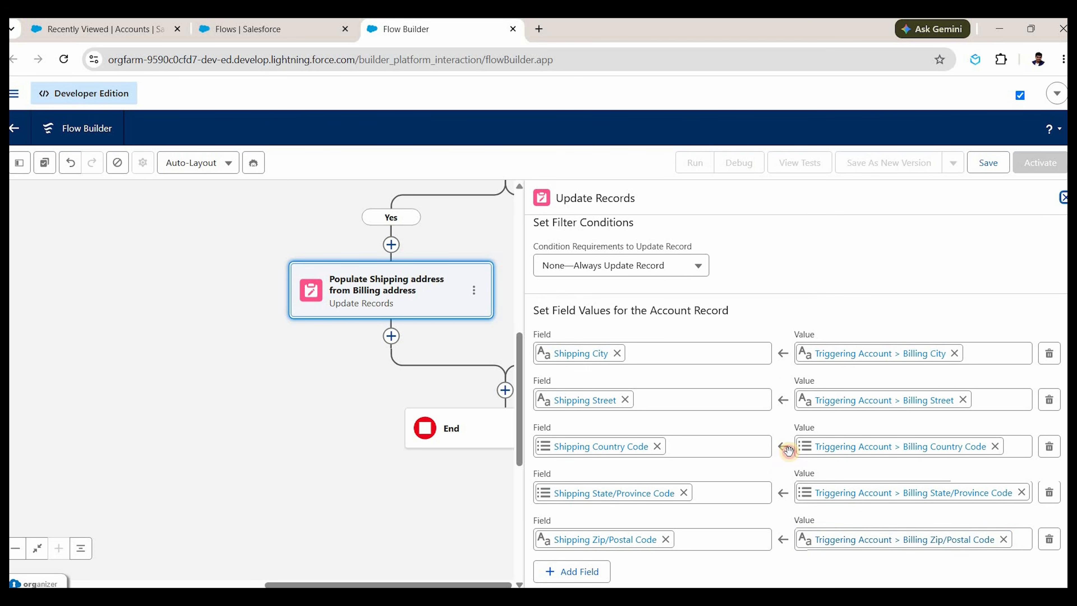
Save the flow as 'Account Before Save (Insert and Update)', activate it, and start a new Account.
scroll(452, 207, up, 3)
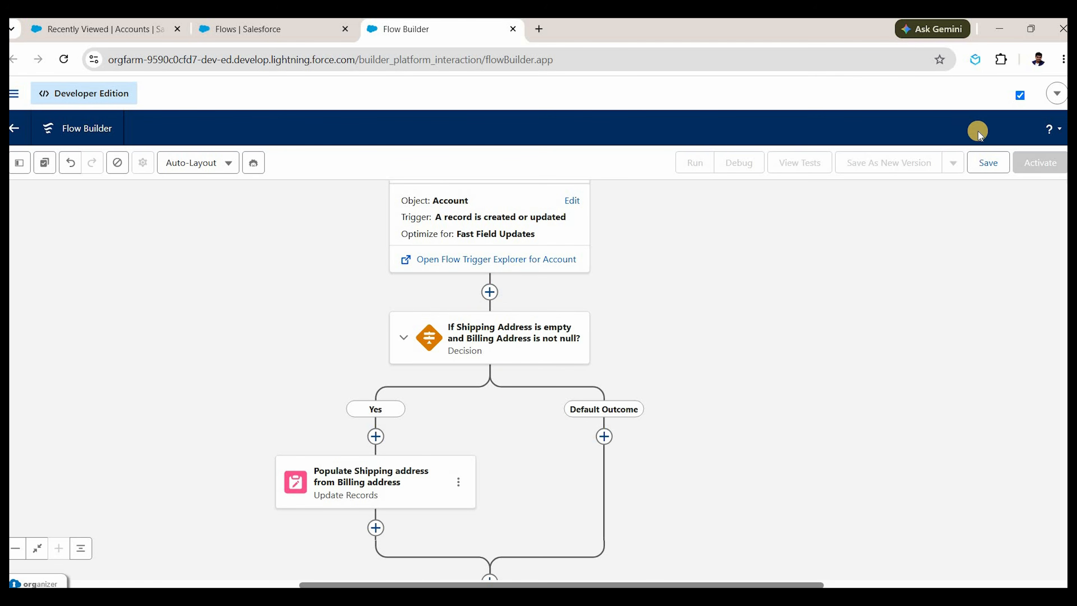
click(985, 165)
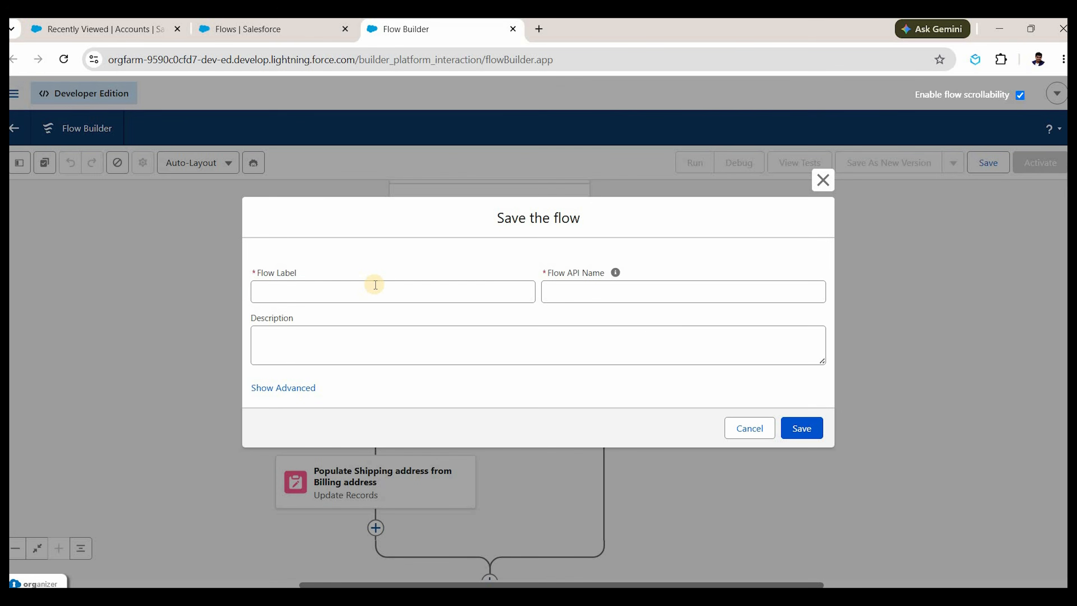
click(375, 285)
text(A)
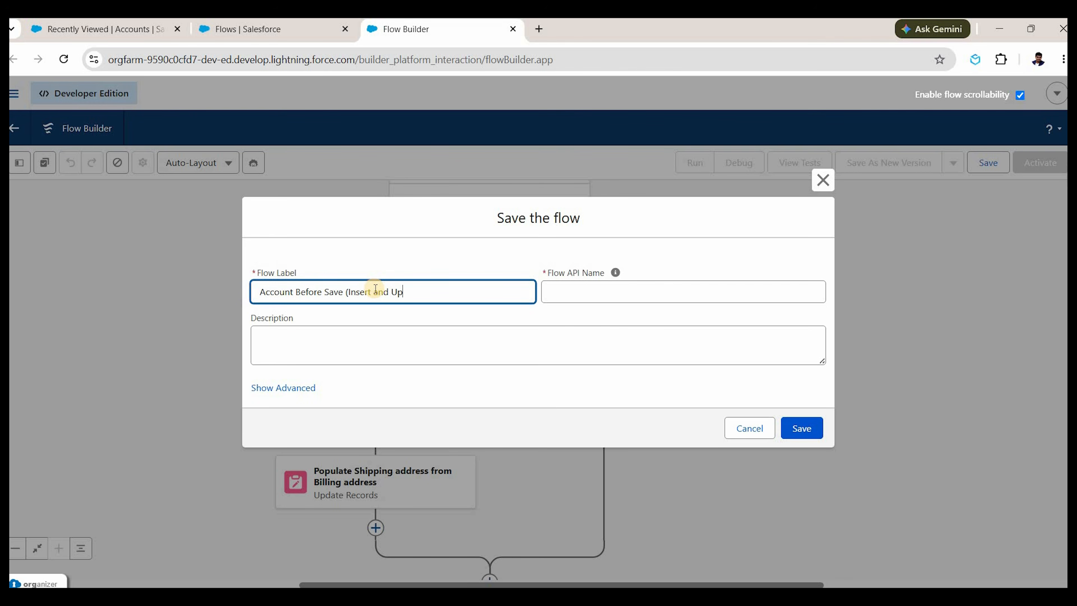
click(797, 422)
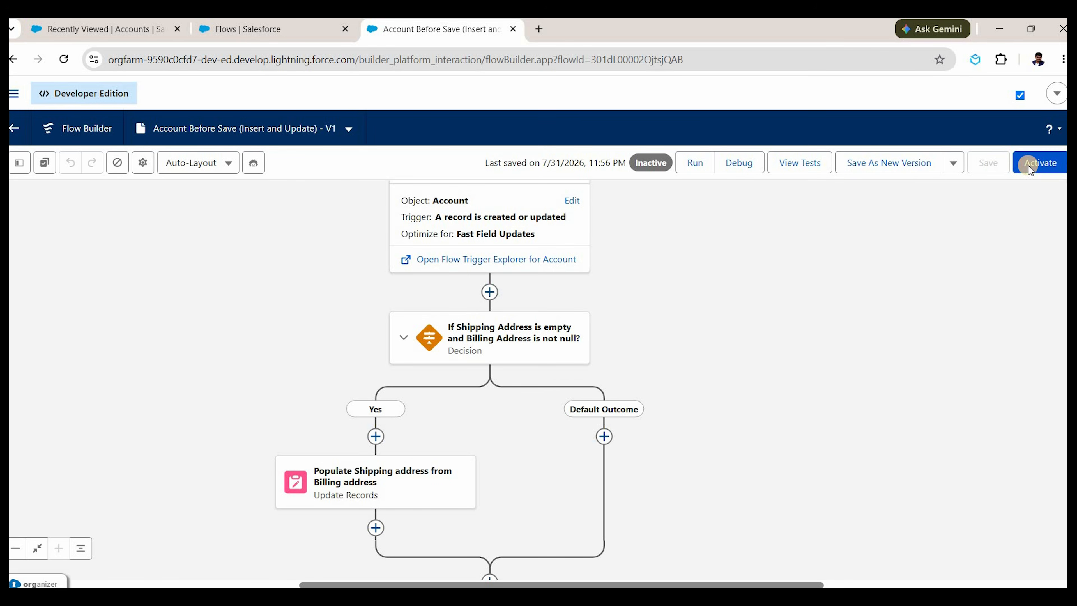
click(1029, 165)
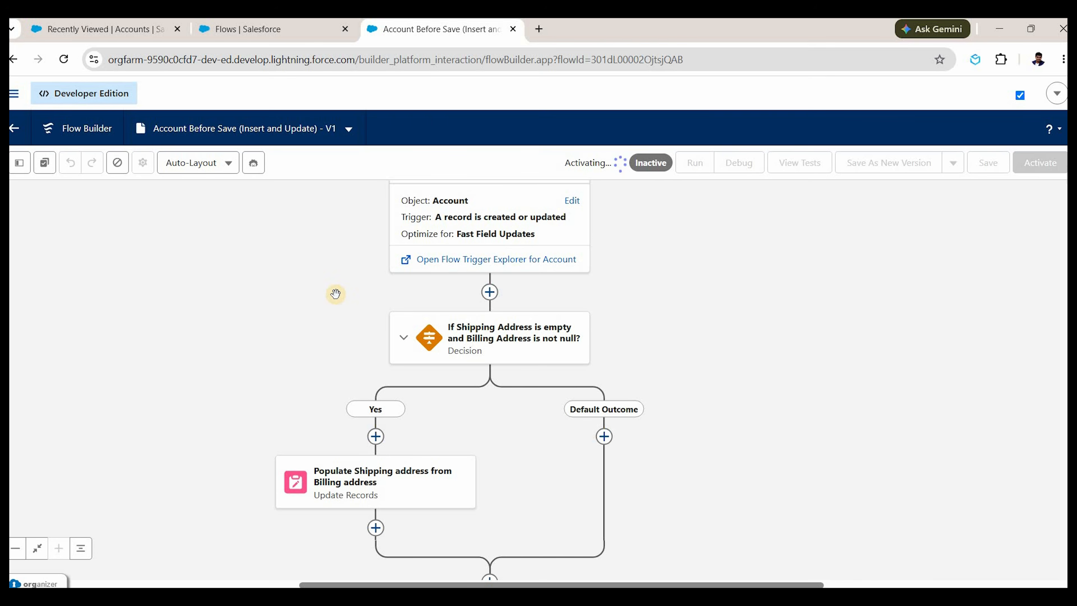
click(120, 33)
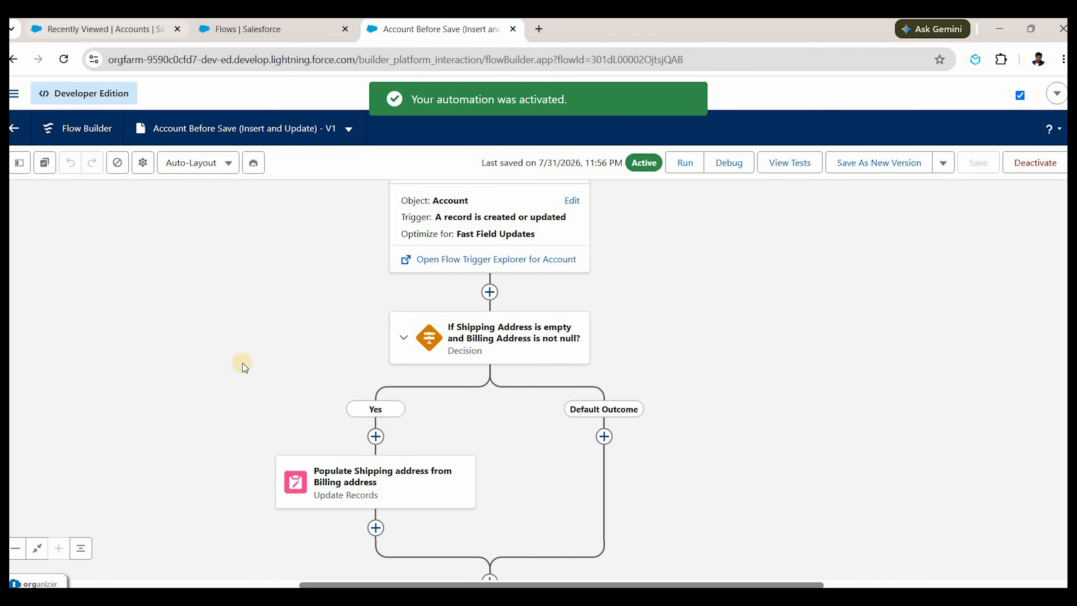
key(Return)
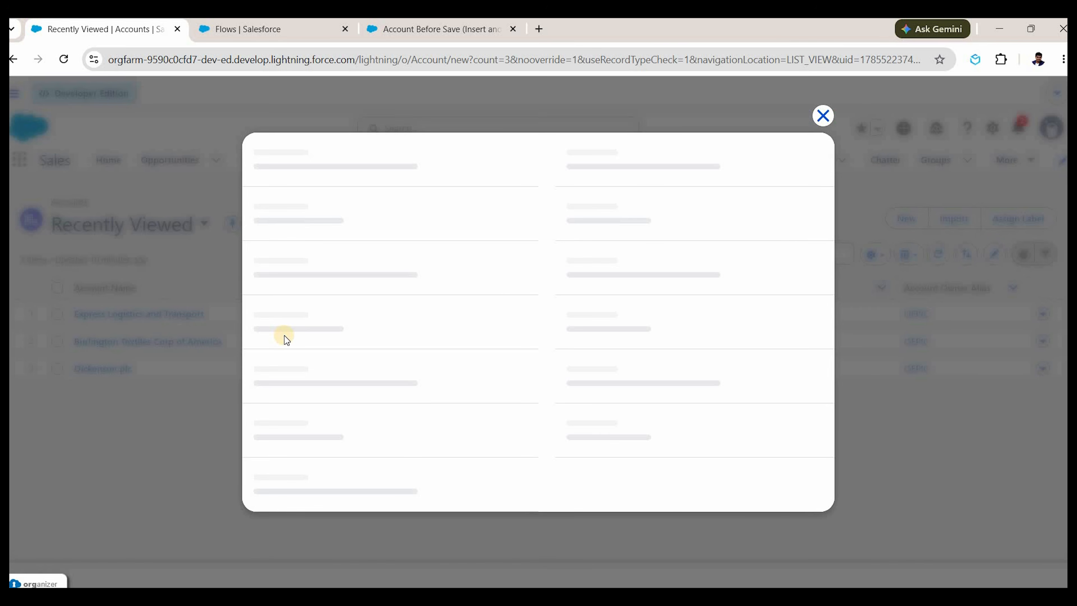
Name the new account 'Demo Account' and set its billing country to United States.
click(406, 288)
text(D)
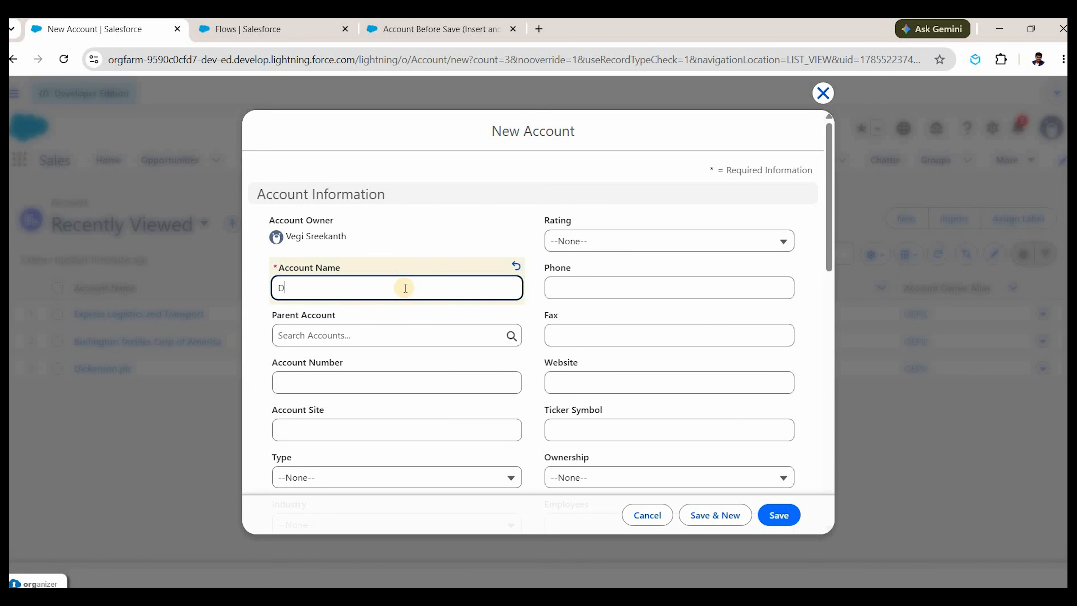
text(emo Account)
scroll(351, 277, down, 10)
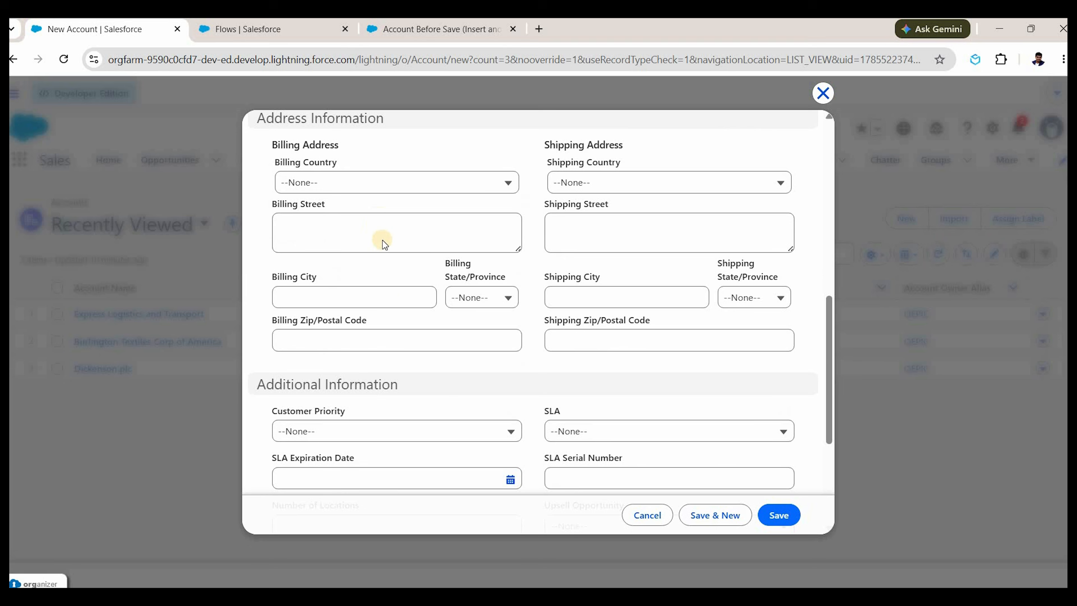
scroll(388, 314, up, 3)
click(388, 314)
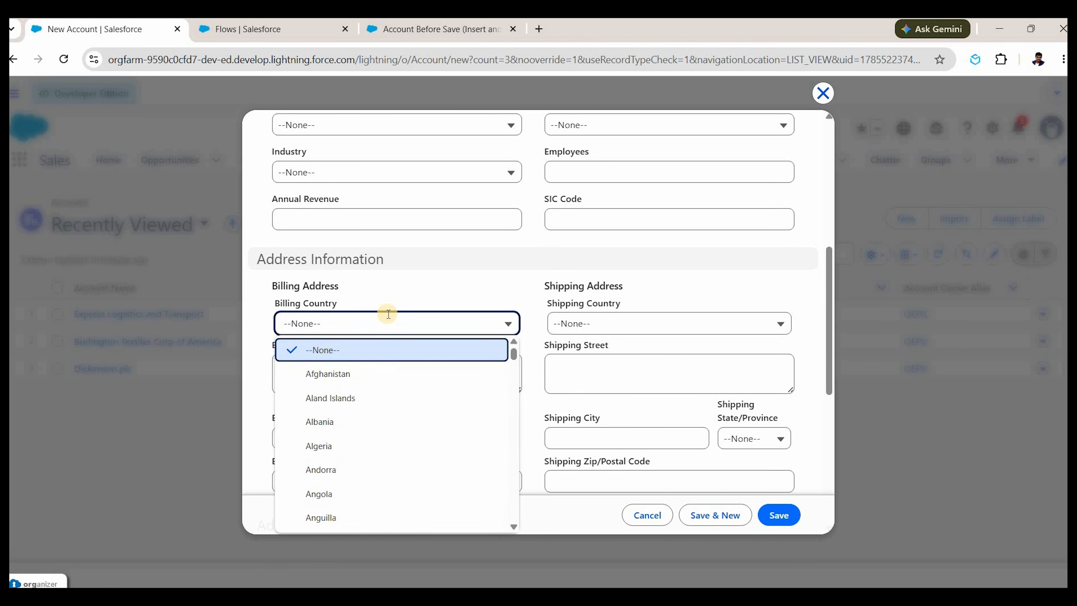
text(unite)
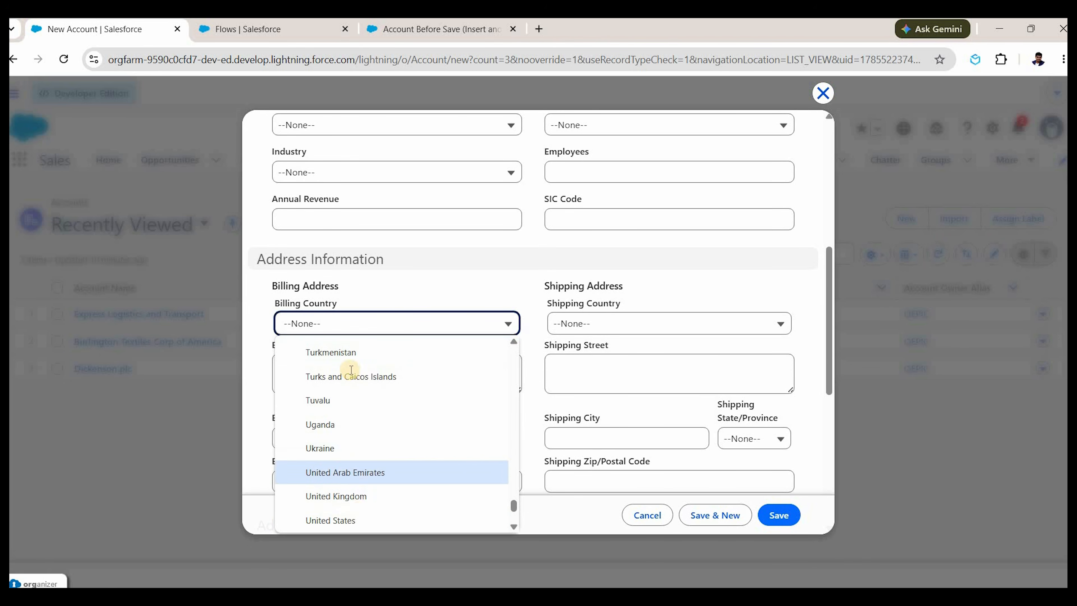
key(Down)
key(Down)
key(Return)
click(351, 366)
Enter billing street 'TEst Street', city, state Alaska and zip 99910, then save the account.
text(TEst )
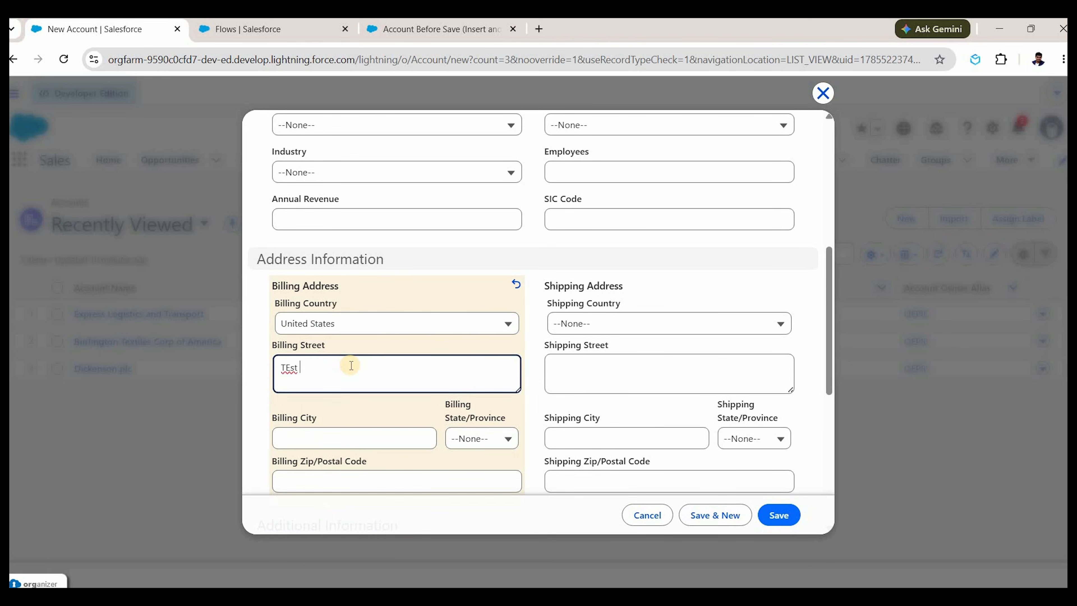
text(Street)
click(369, 434)
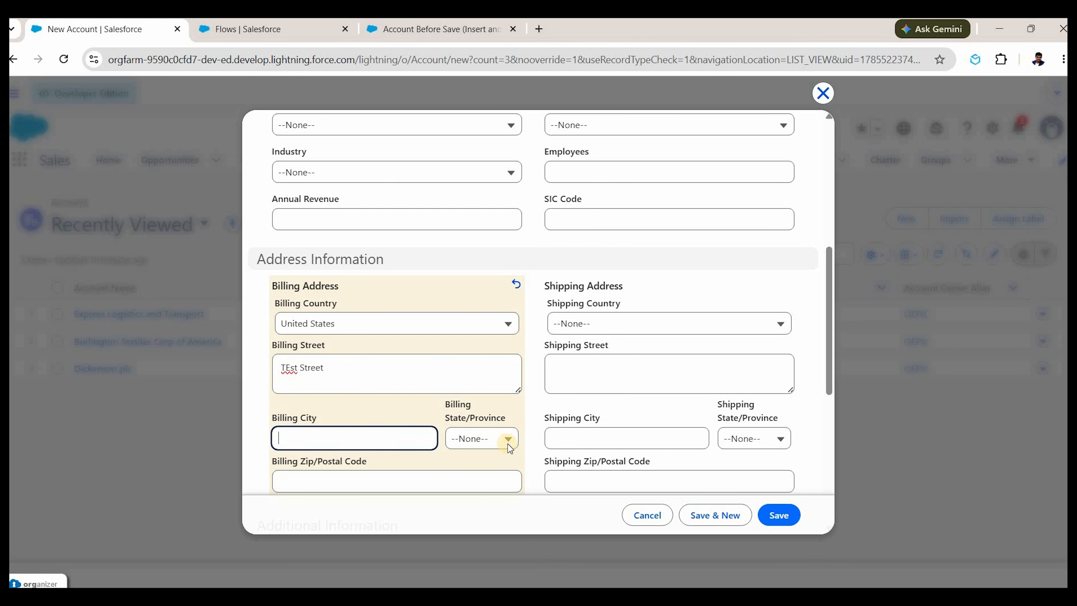
click(491, 438)
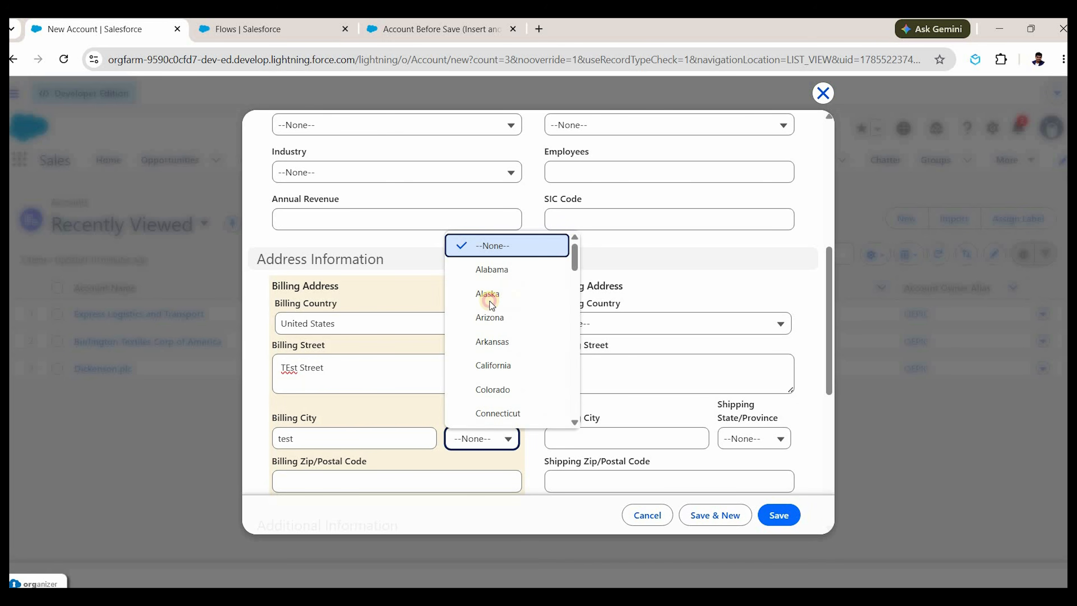
key(Return)
scroll(357, 340, down, 3)
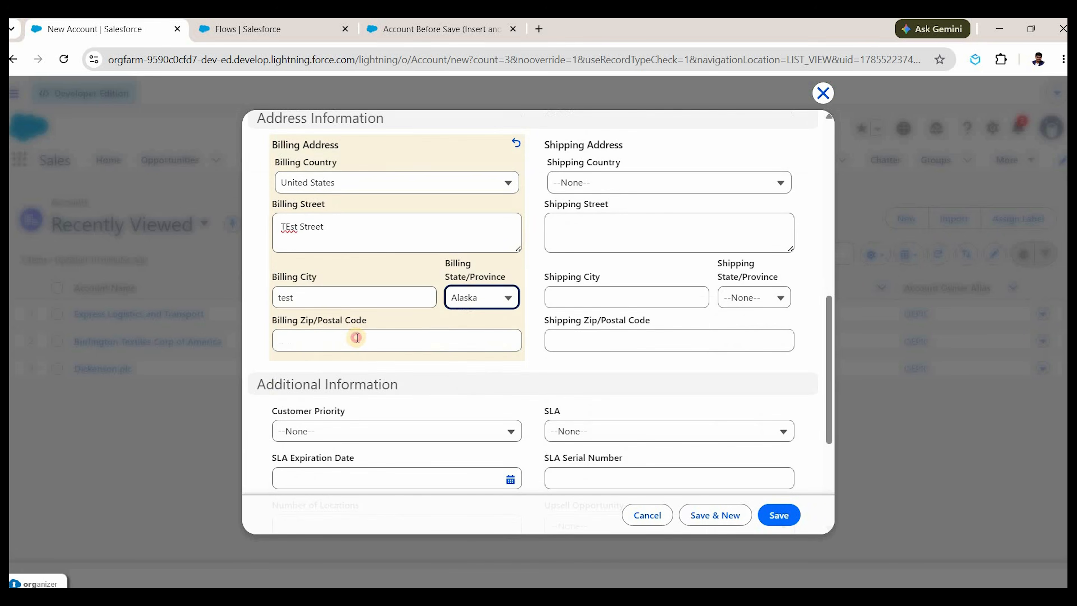
click(357, 338)
text(9)
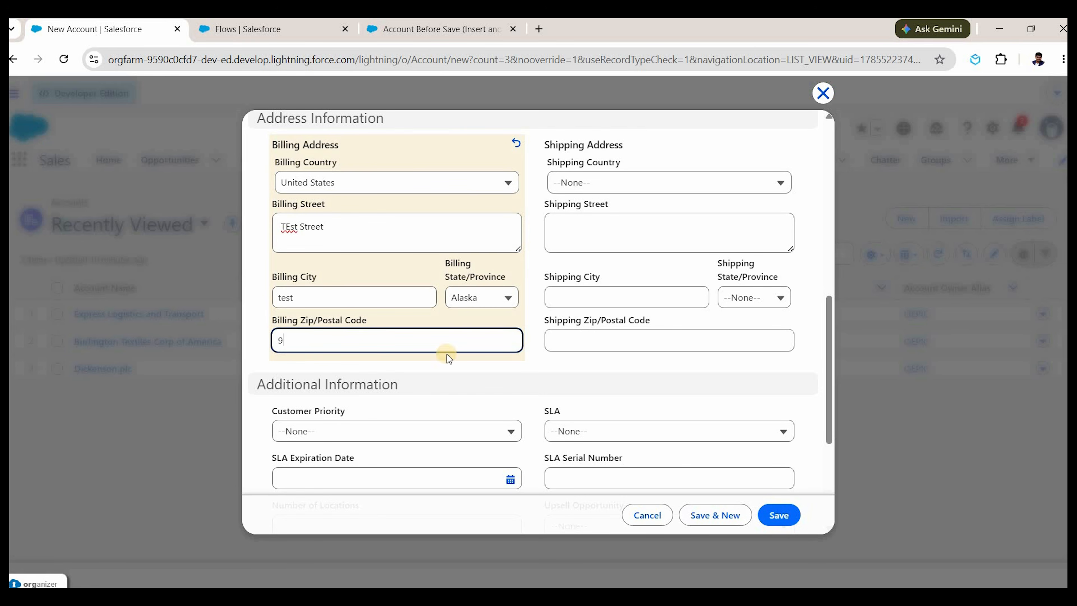
text(9910)
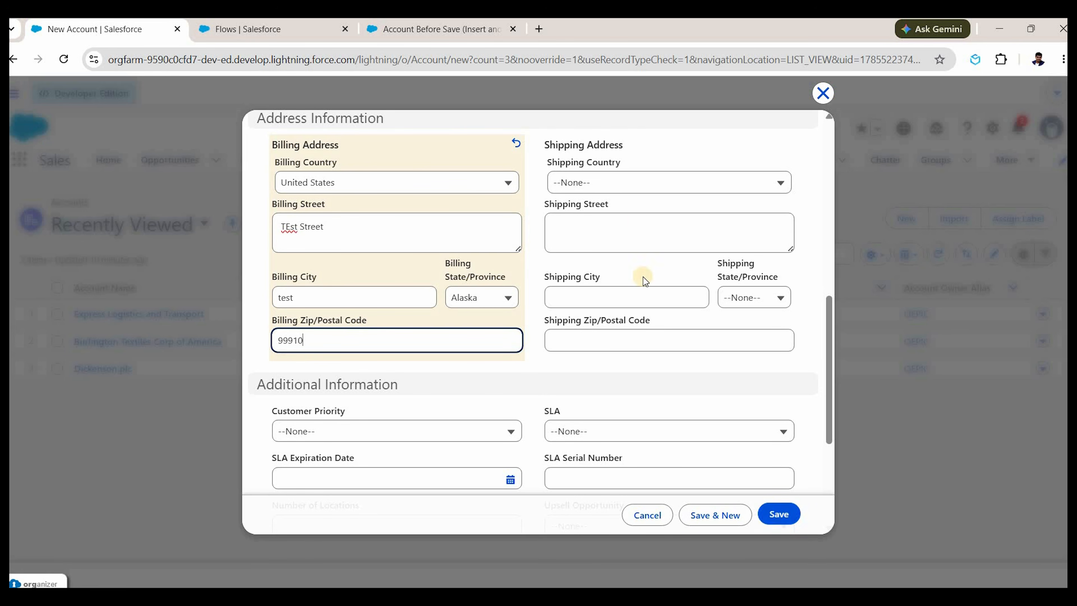
key(Return)
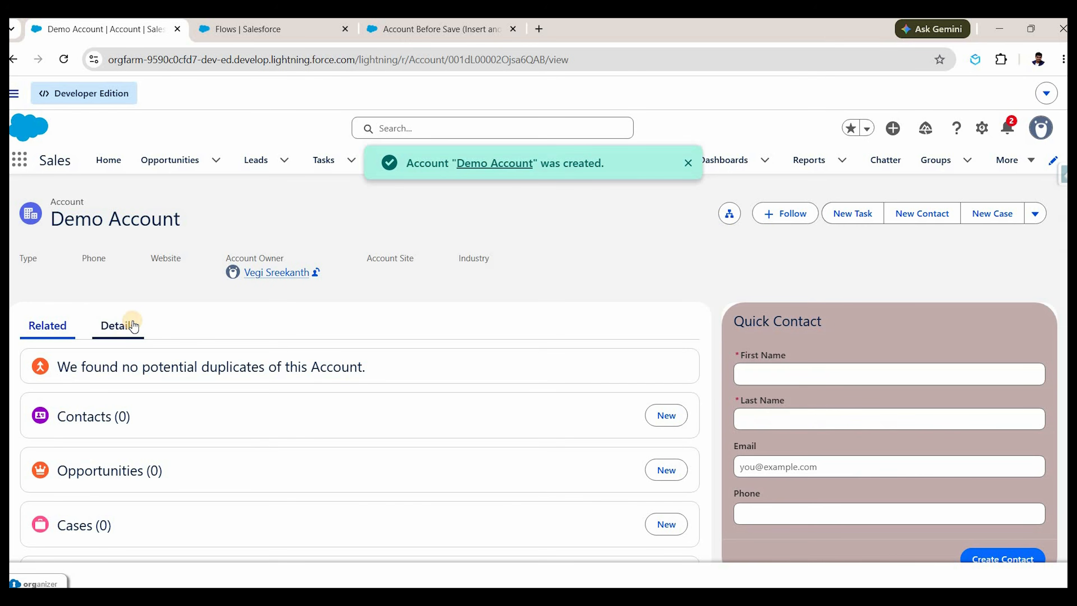
Compare Demo Account's Billing and Shipping Address in Details, then return to Recently Viewed Accounts.
click(134, 326)
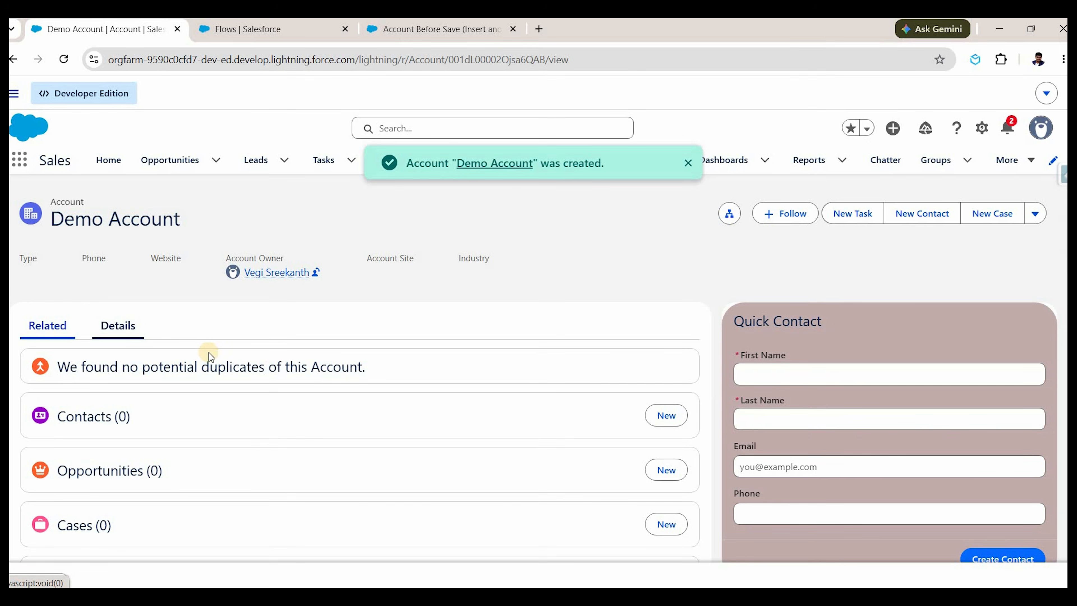
scroll(365, 369, down, 5)
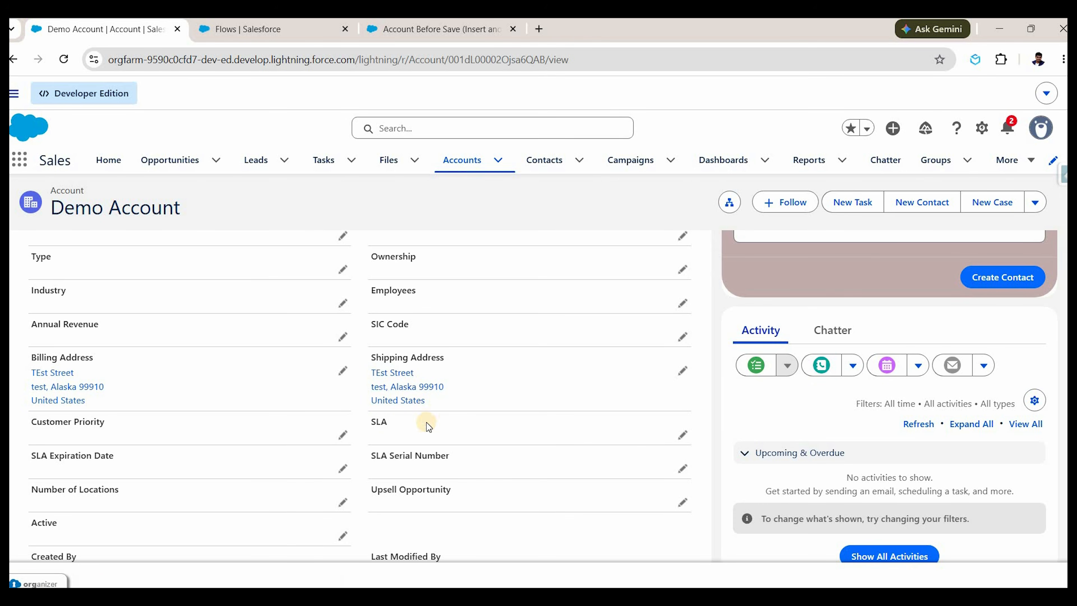
click(689, 372)
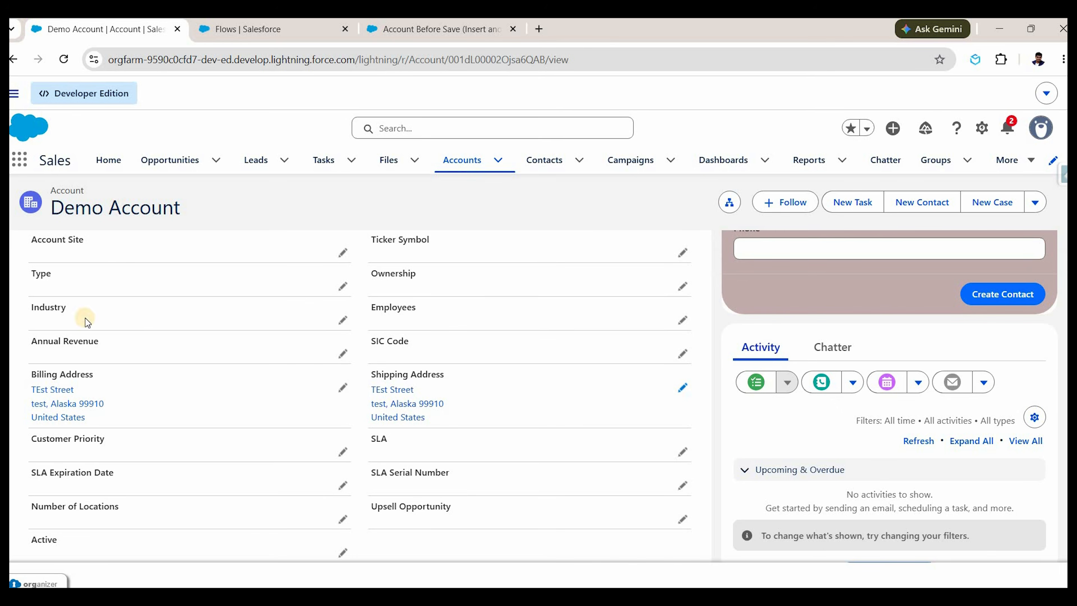
click(437, 177)
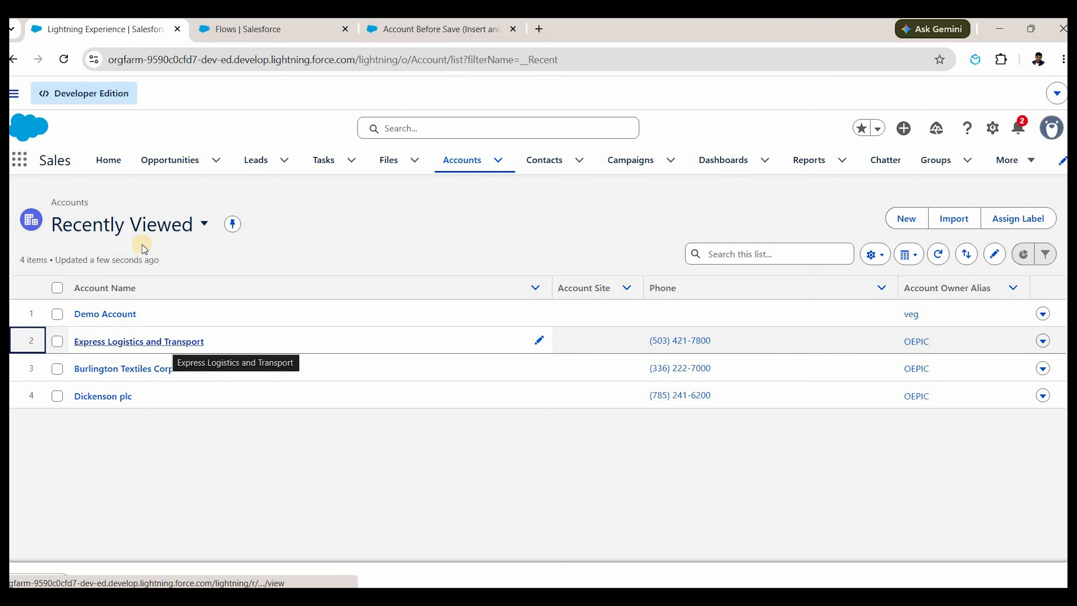
Review Burlington Textiles Corp of America's empty Shipping Address, then switch back to the flow.
click(123, 368)
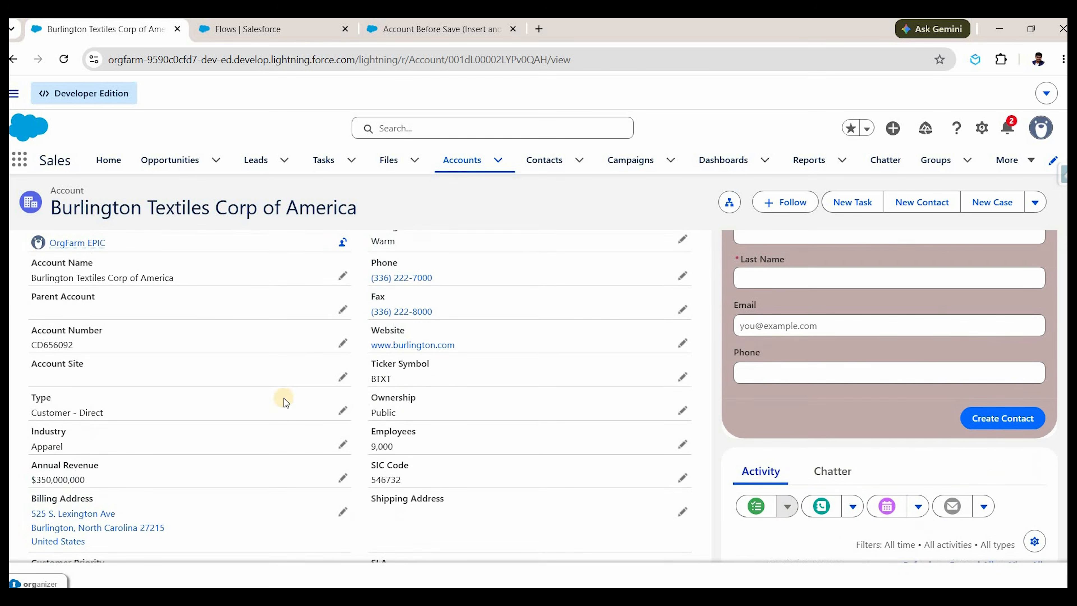
scroll(215, 326, down, 1)
scroll(422, 434, up, 3)
scroll(430, 464, down, 3)
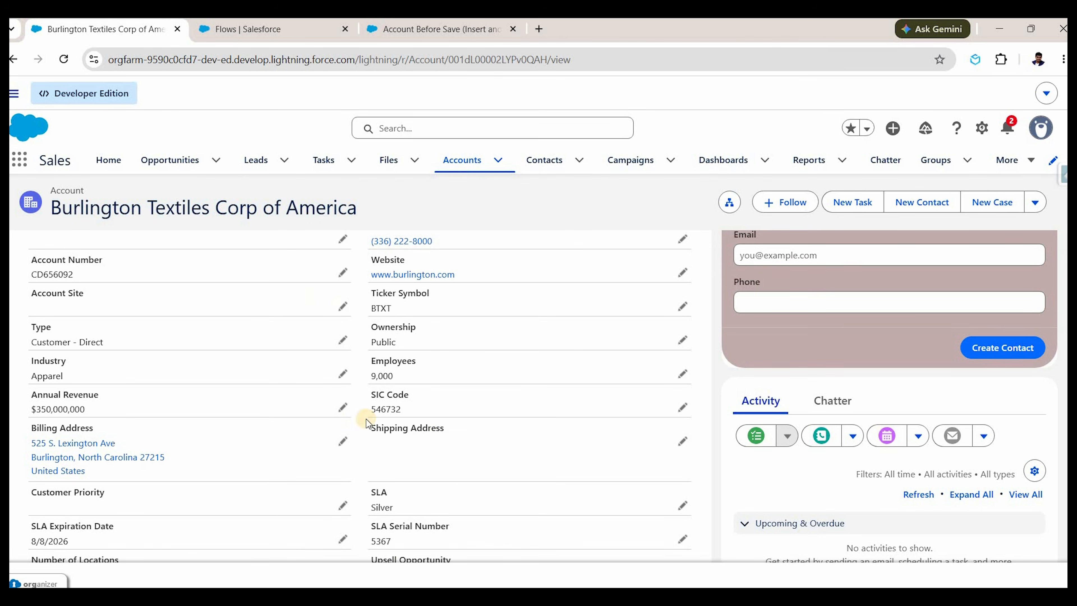
click(404, 29)
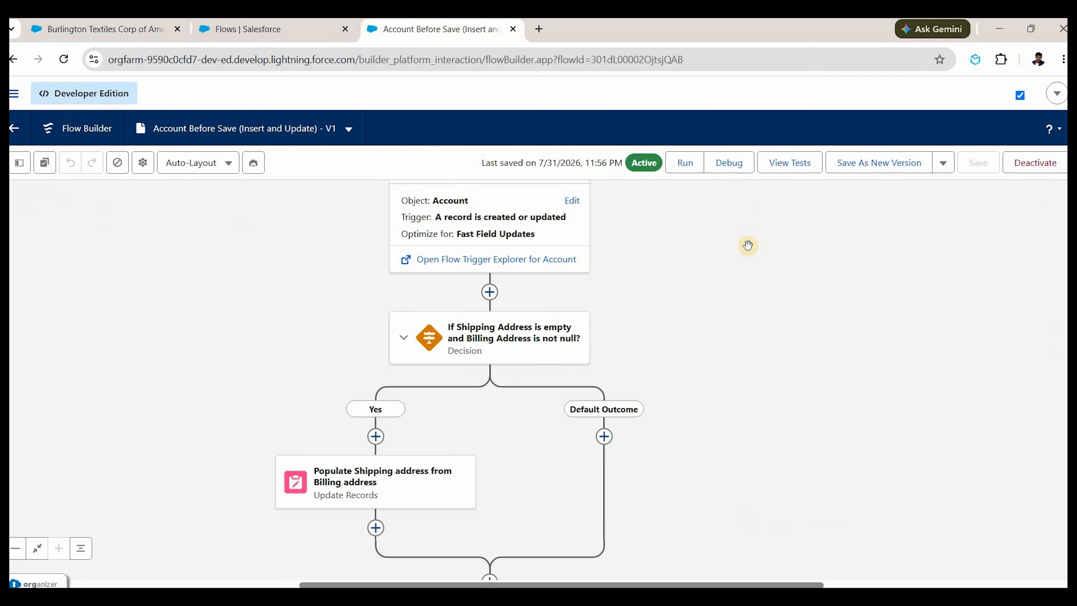
click(70, 28)
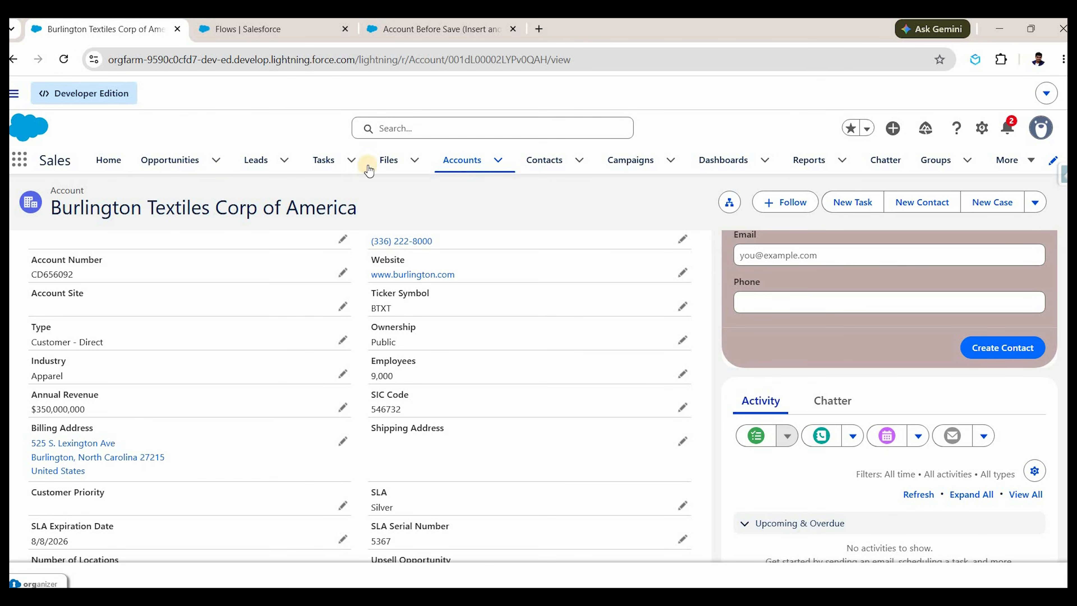
click(467, 34)
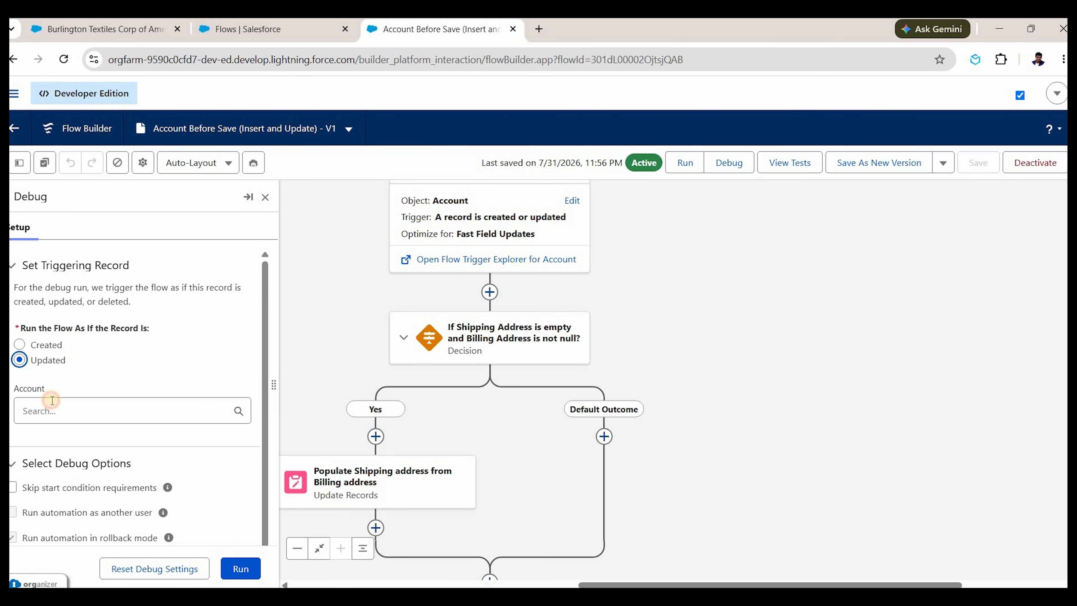
Pick Burlington Textiles Corp of America as the debug triggering record and expand its editable fields.
click(85, 411)
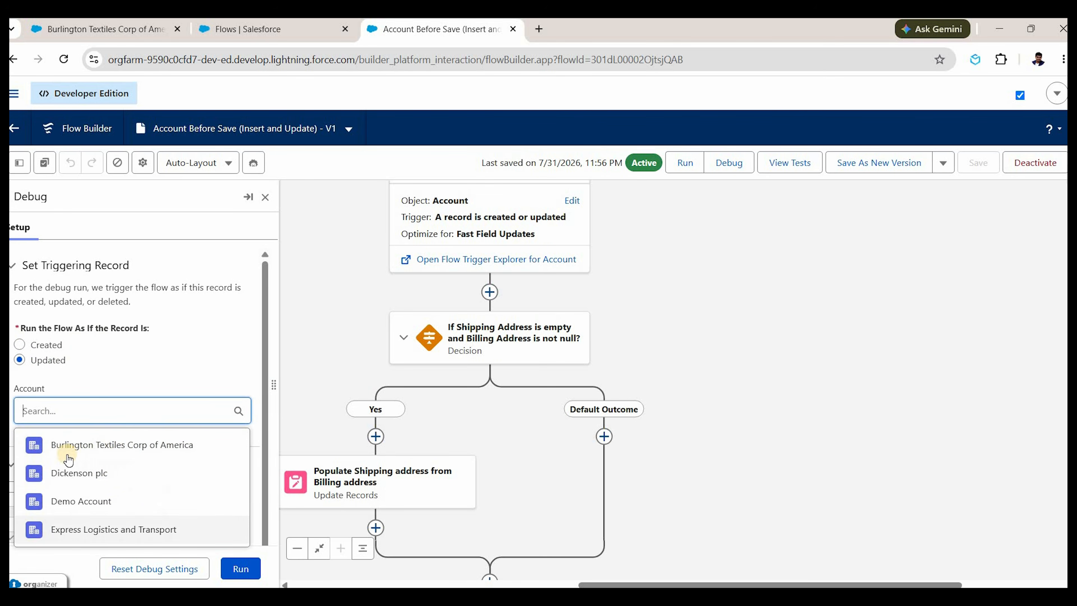
click(102, 431)
scroll(39, 461, down, 2)
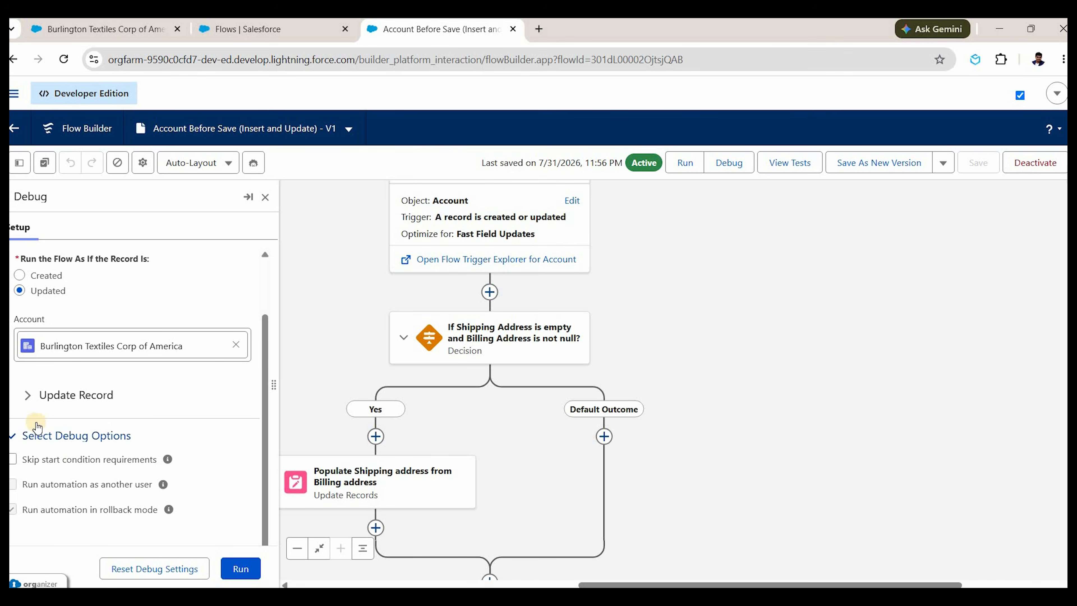
click(84, 411)
scroll(84, 413, down, 10)
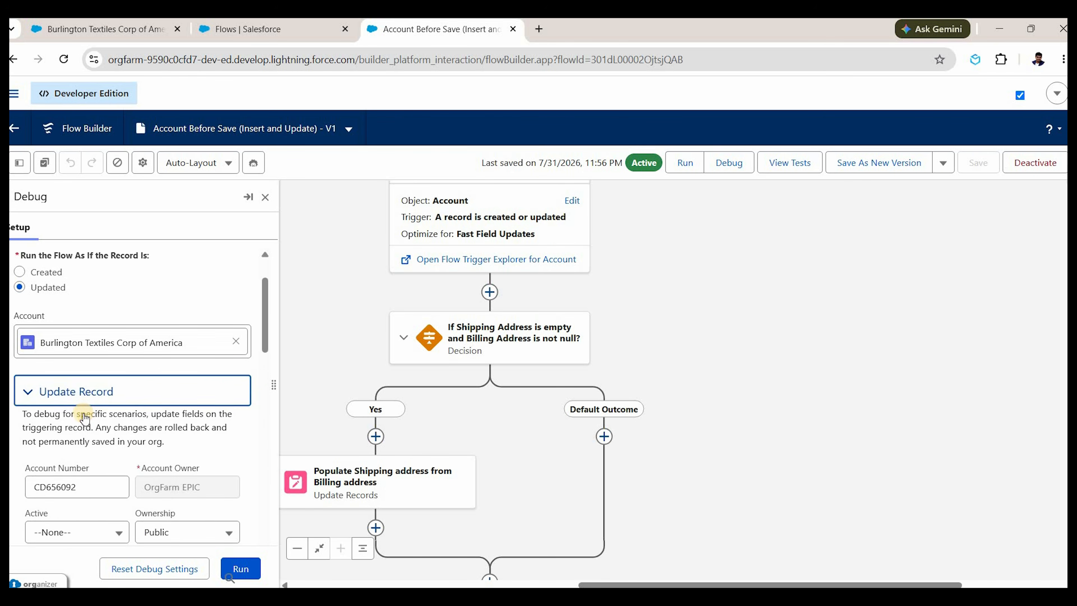
scroll(84, 412, down, 10)
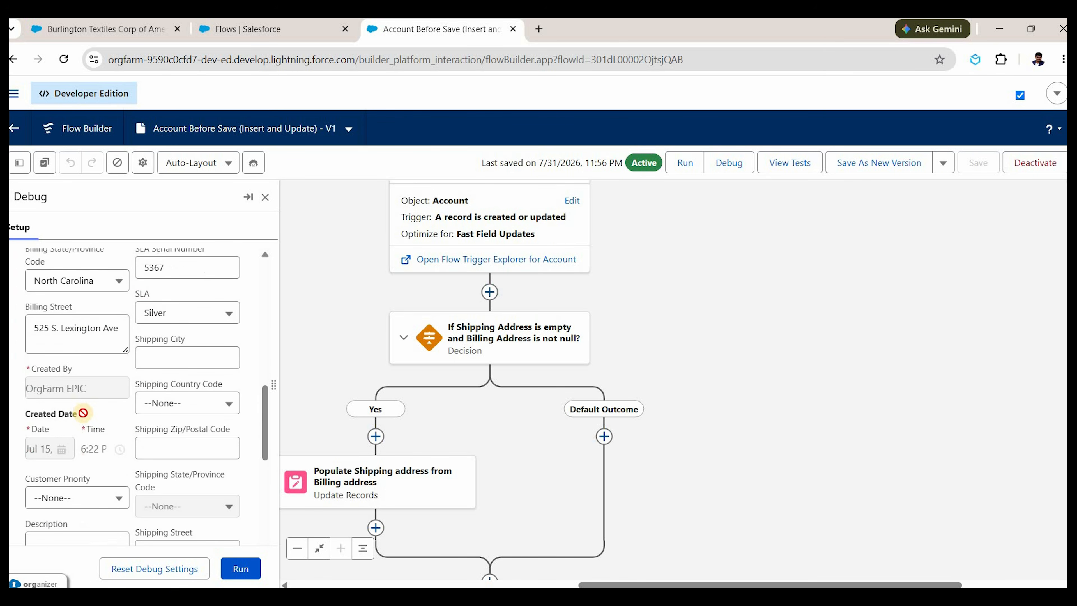
scroll(83, 411, down, 3)
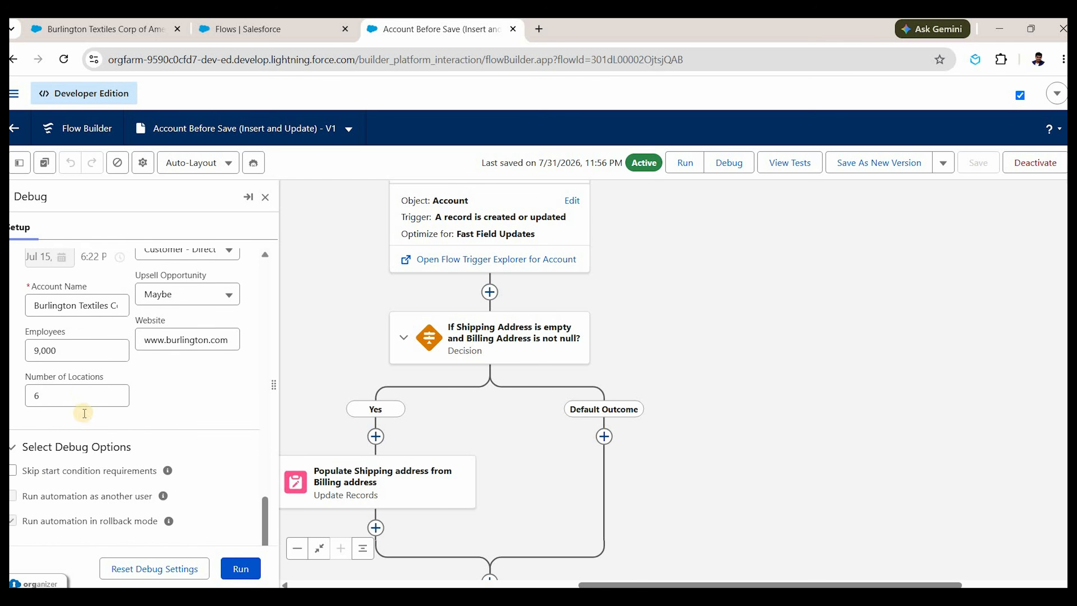
scroll(87, 412, up, 10)
scroll(150, 403, up, 3)
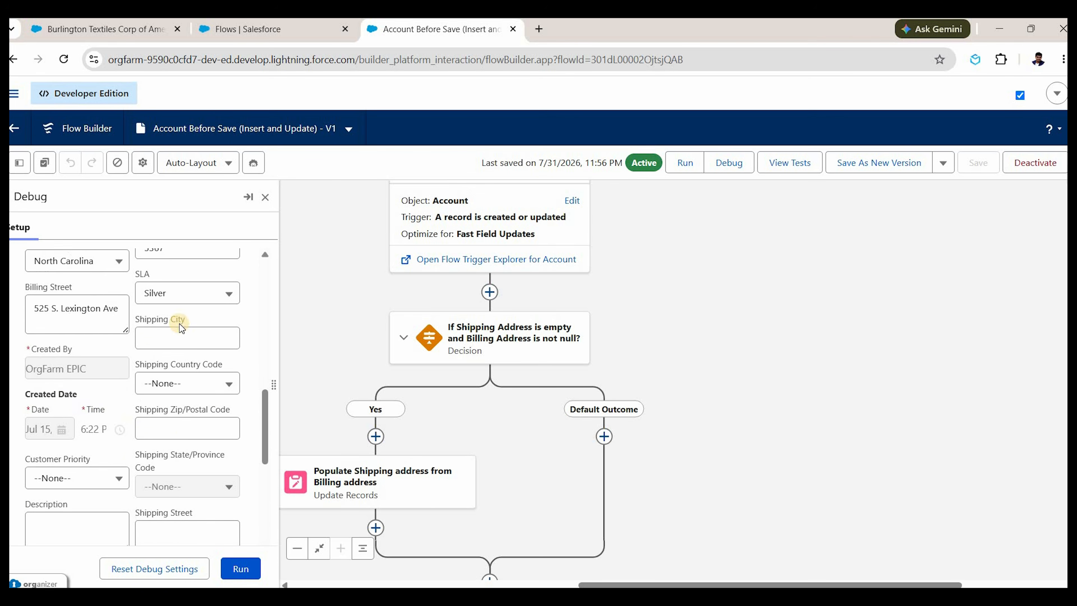
scroll(60, 382, up, 2)
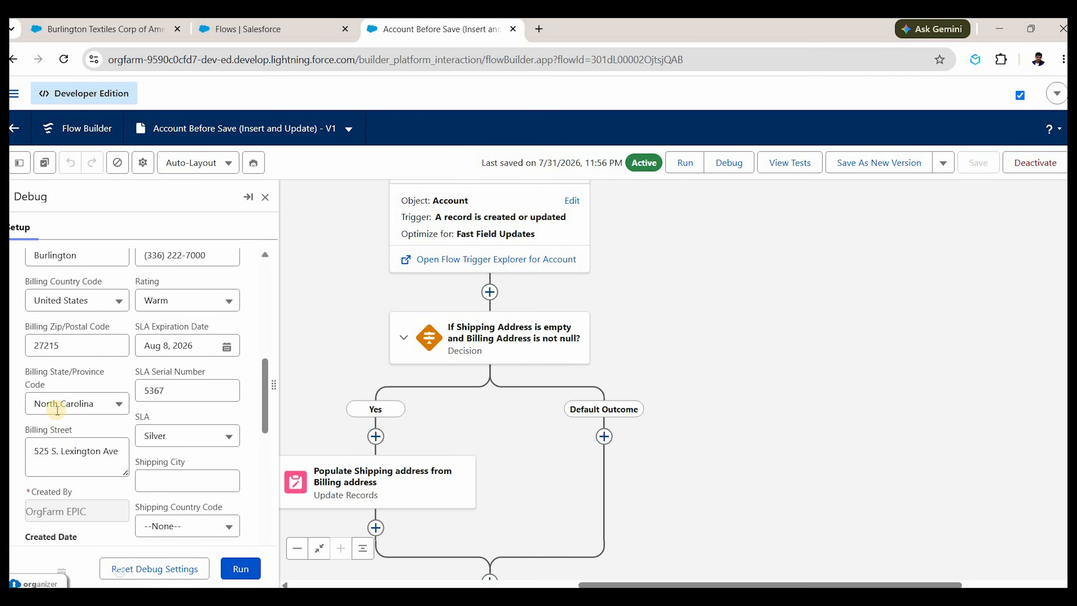
scroll(63, 510, up, 2)
Prefix Billing Street with 'Demo ' to make 'Demo 525 S. Lexington Ave.' and run the debug.
click(65, 522)
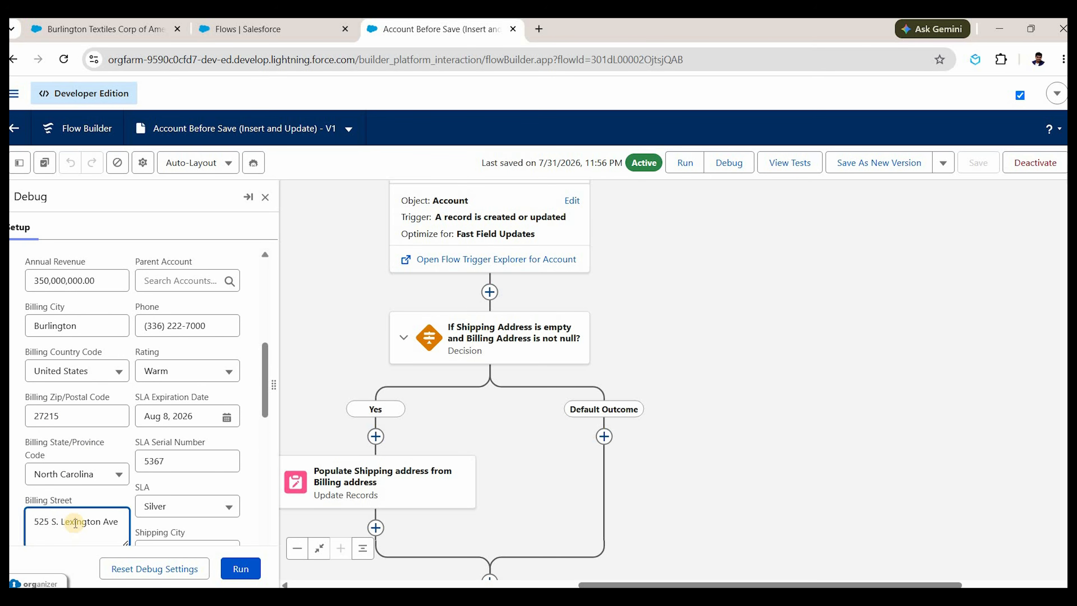
key(Home)
text(Demo)
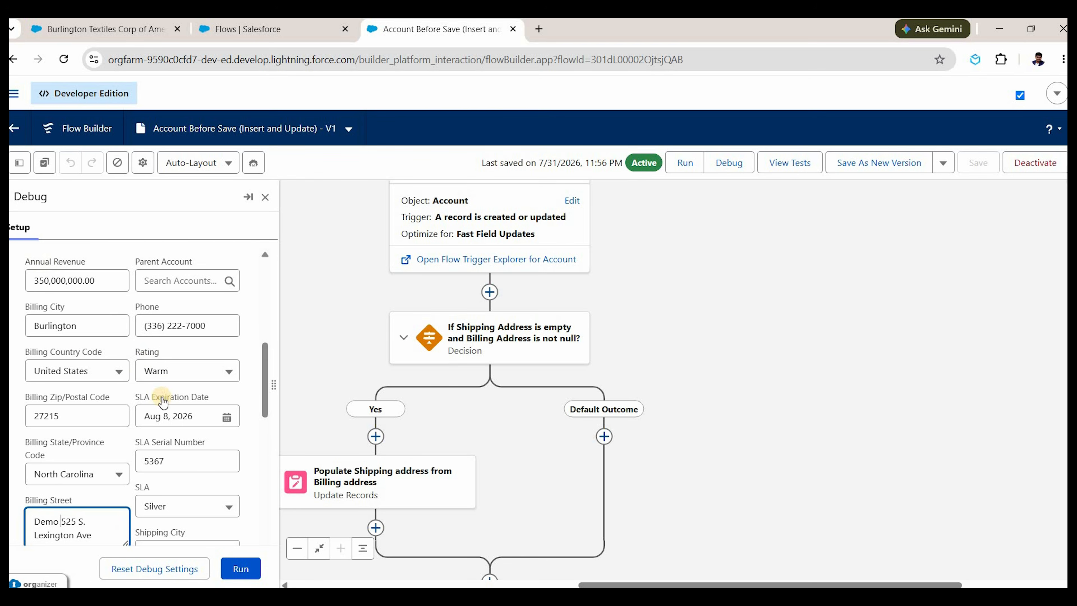
scroll(42, 329, down, 2)
scroll(42, 329, down, 2)
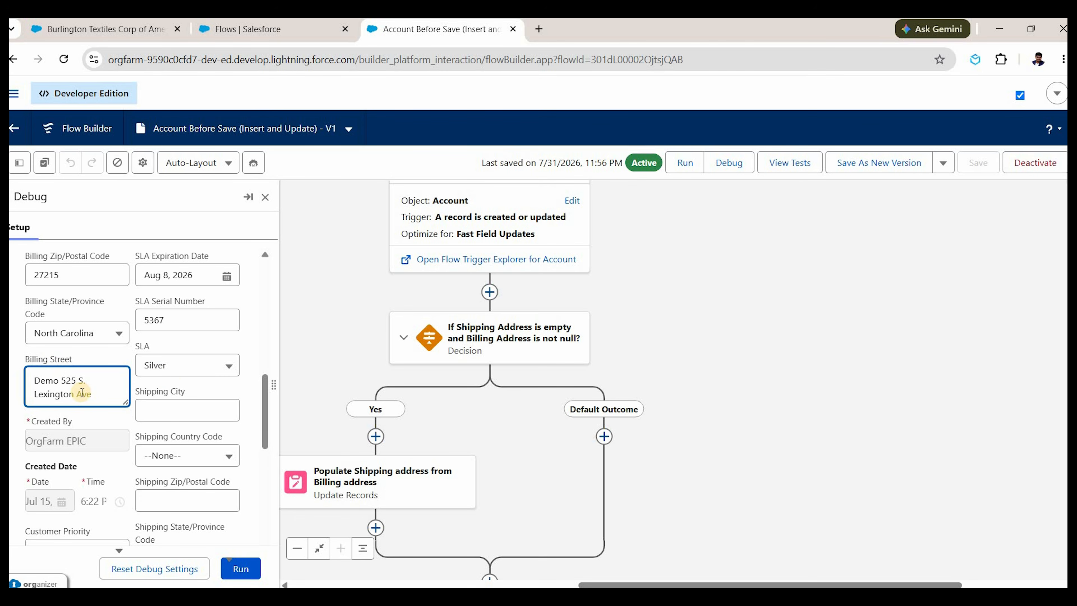
click(52, 378)
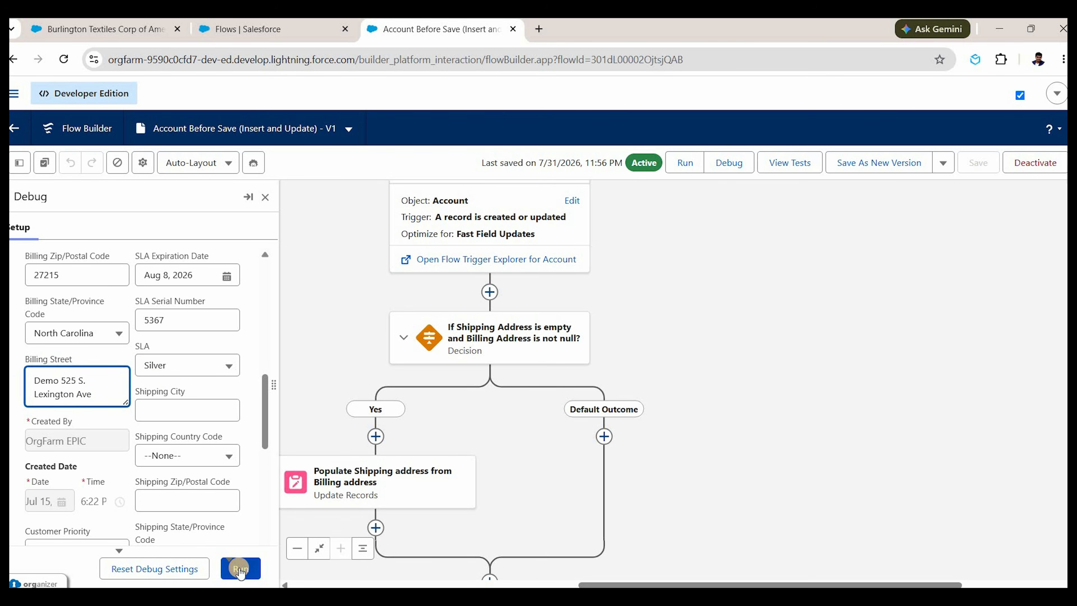
click(240, 569)
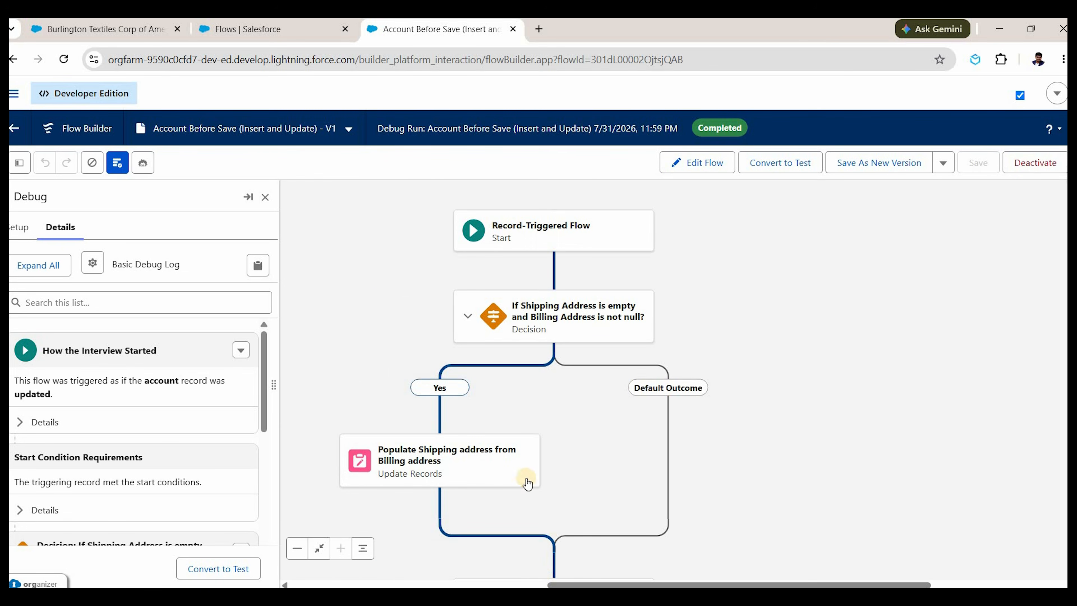
Inspect the Populate Shipping address element's log, checking the copied shipping city, street and postal code values.
click(499, 475)
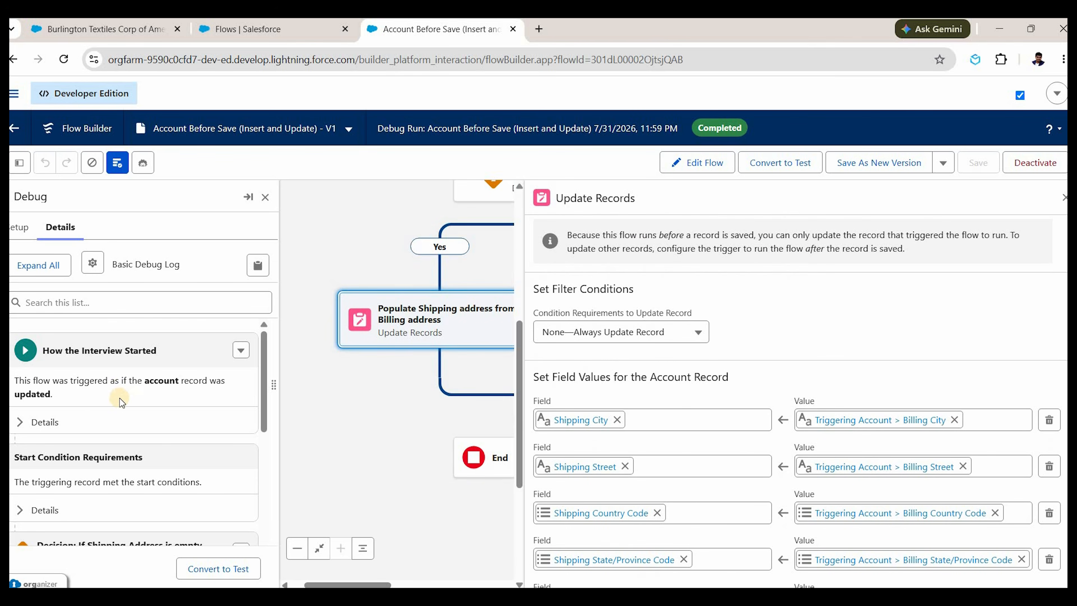
scroll(85, 420, down, 10)
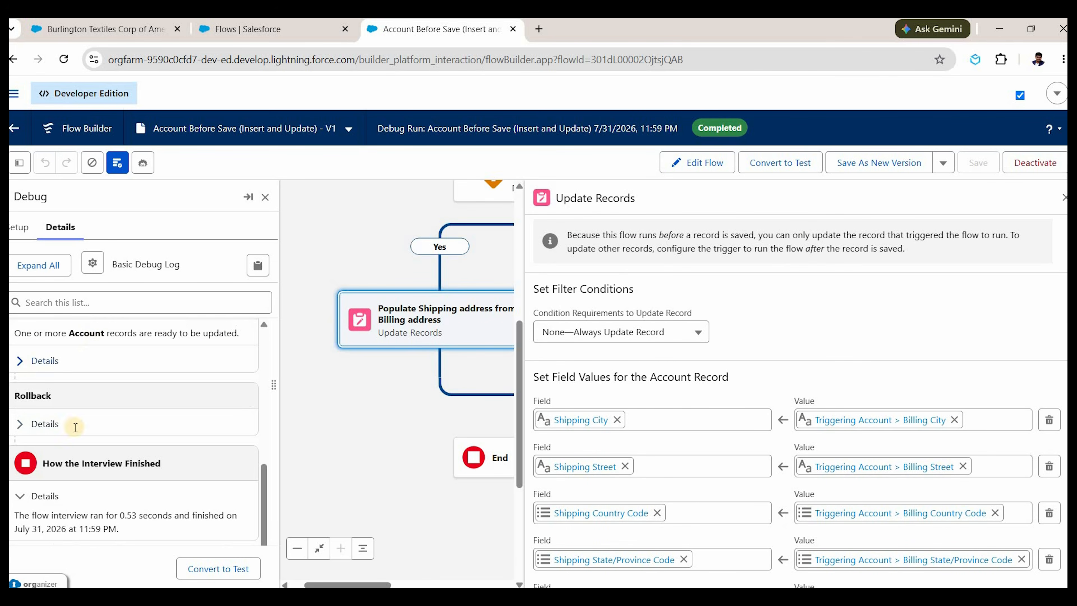
click(45, 360)
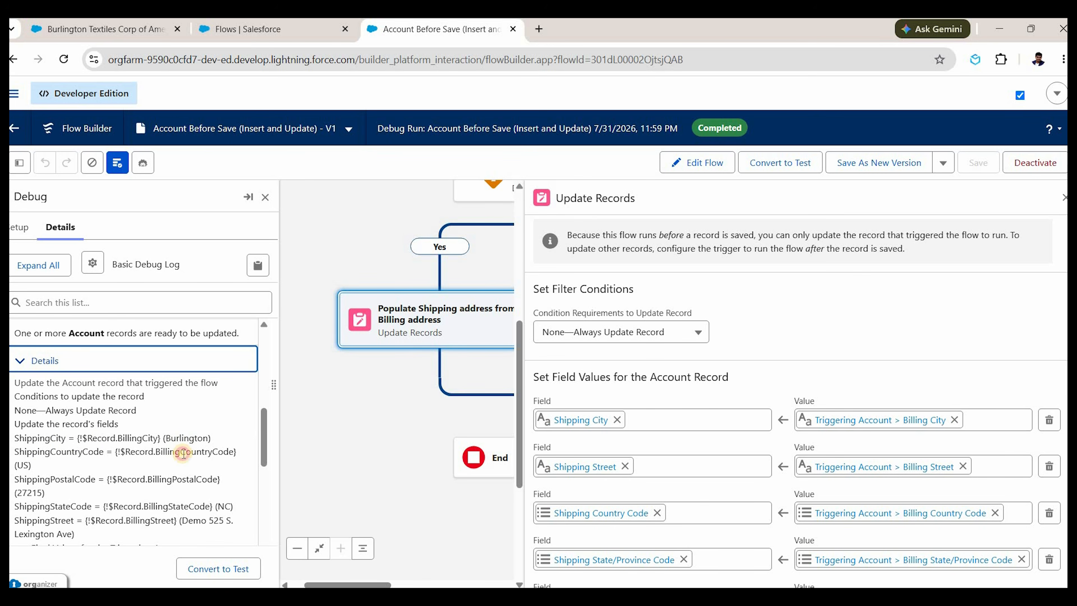
double_click(185, 438)
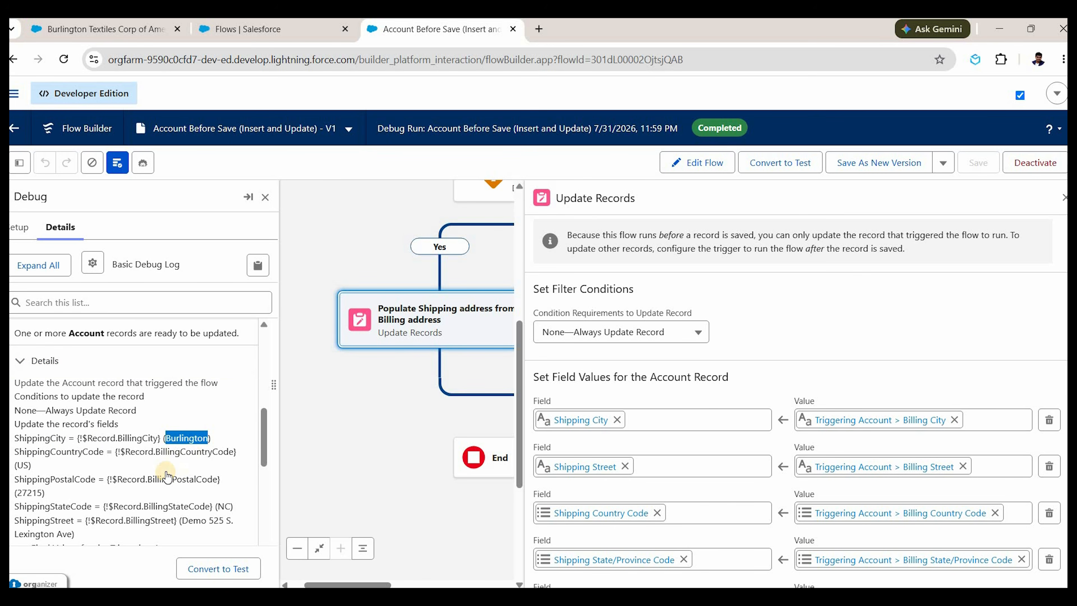
scroll(178, 469, down, 2)
scroll(163, 471, down, 3)
scroll(159, 448, down, 6)
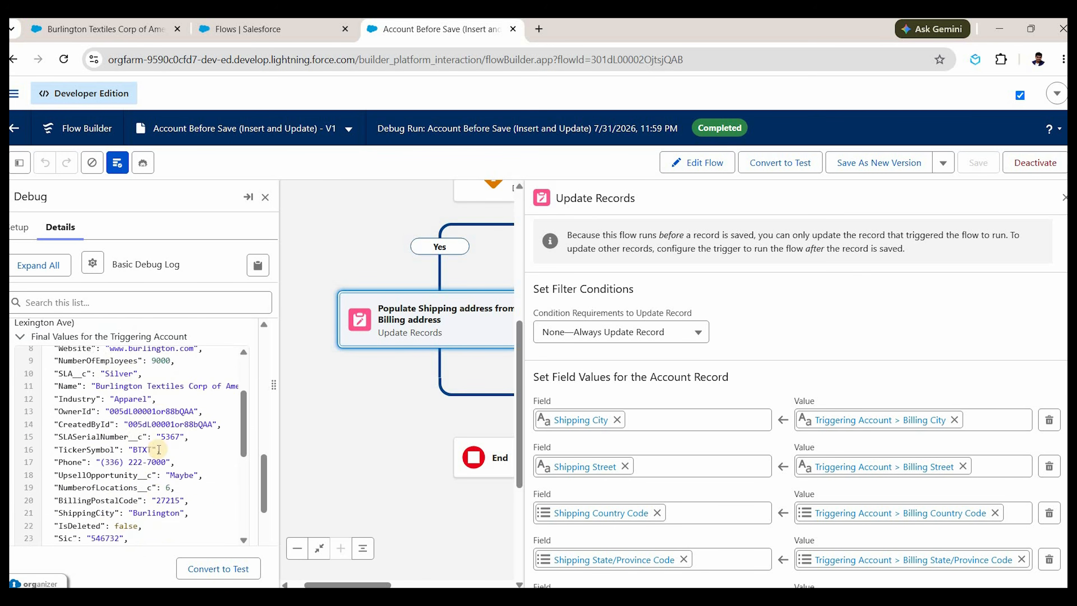
scroll(128, 450, down, 1)
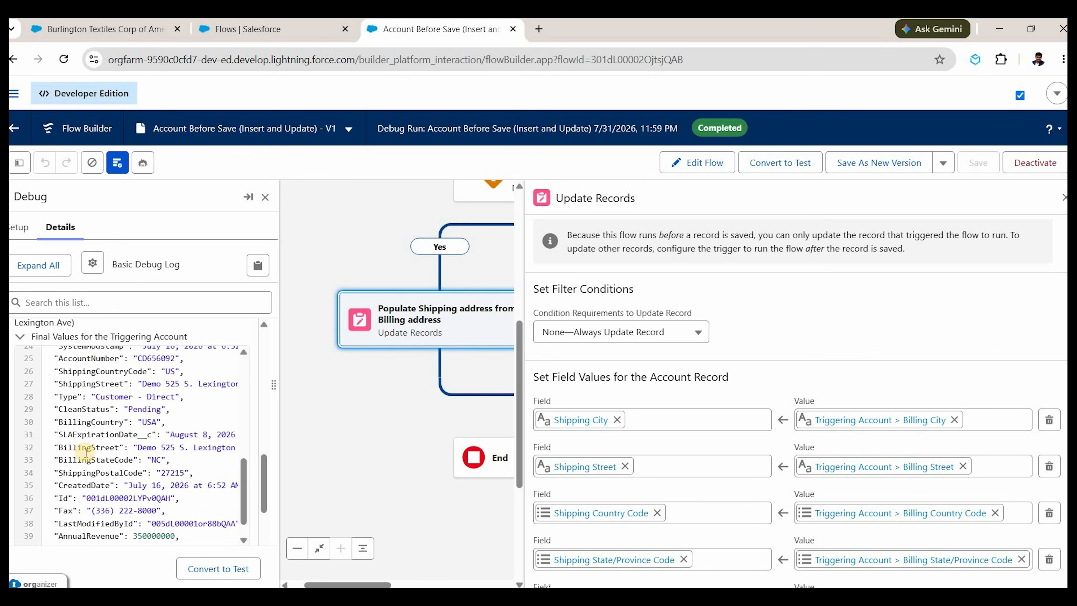
double_click(100, 449)
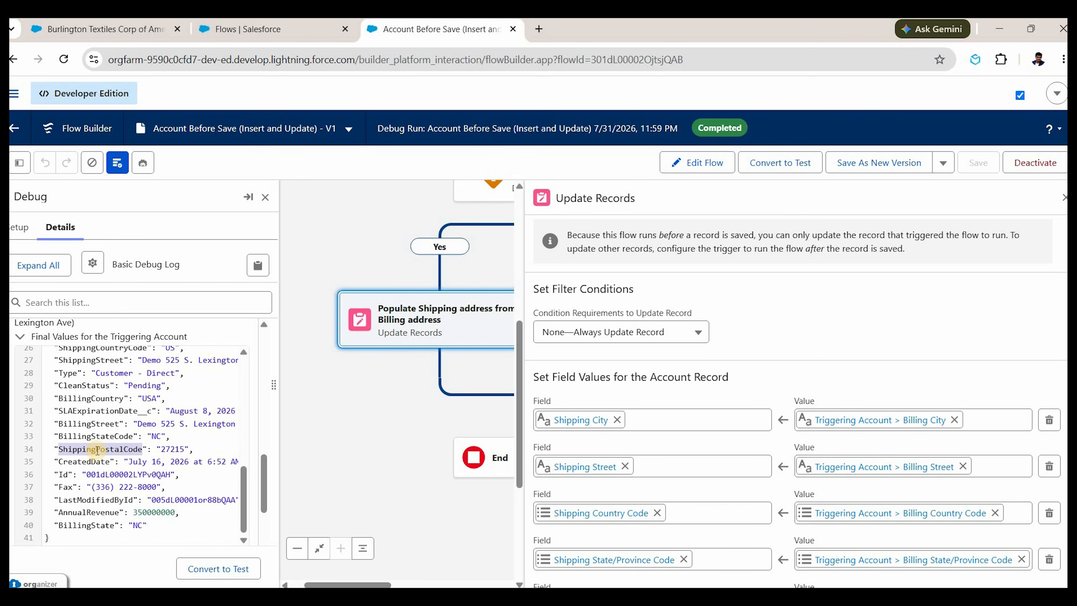
scroll(91, 430, down, 2)
scroll(124, 358, up, 2)
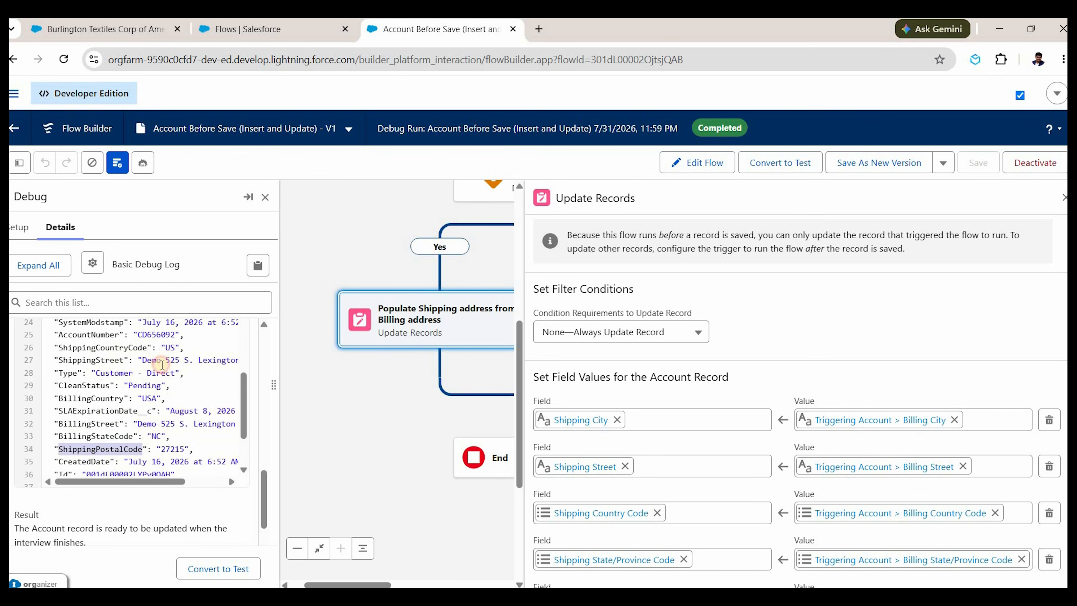
double_click(90, 360)
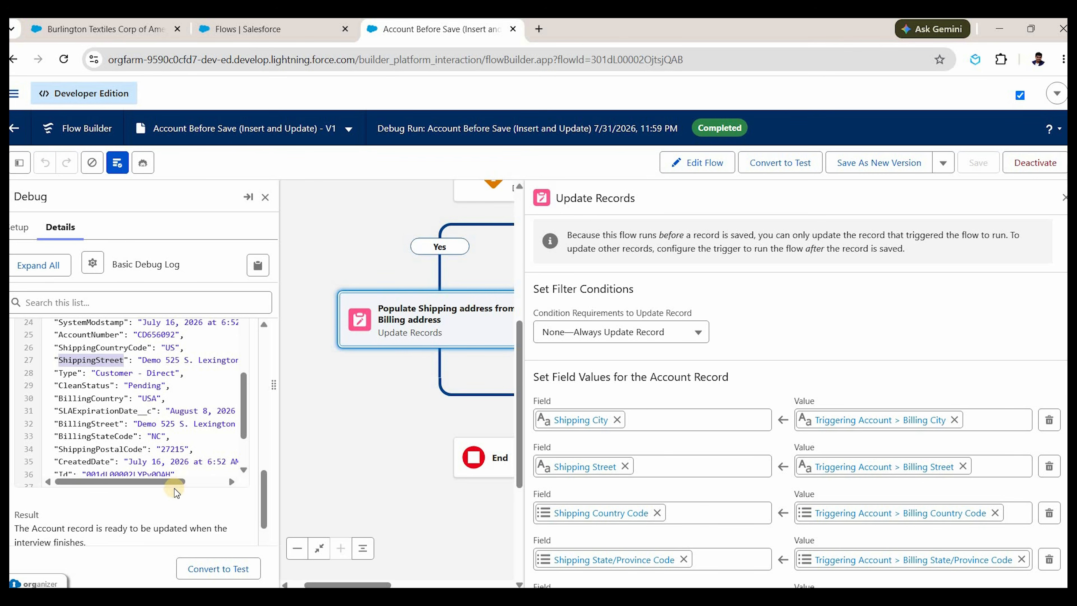
Check the Rollback details, close the log, and reload the Burlington Textiles account record.
scroll(128, 491, down, 5)
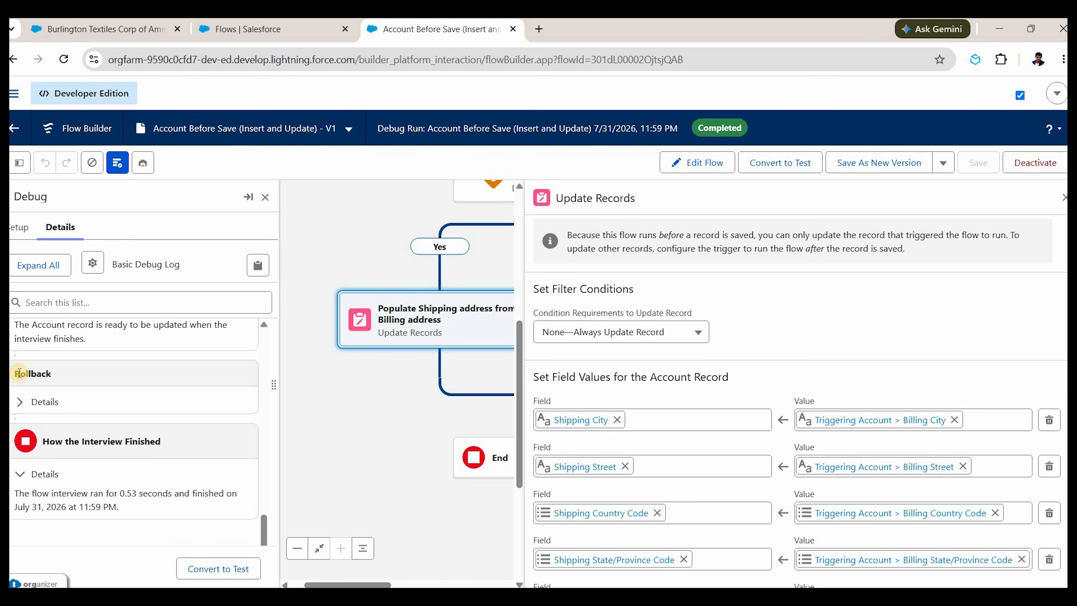
click(21, 402)
double_click(96, 373)
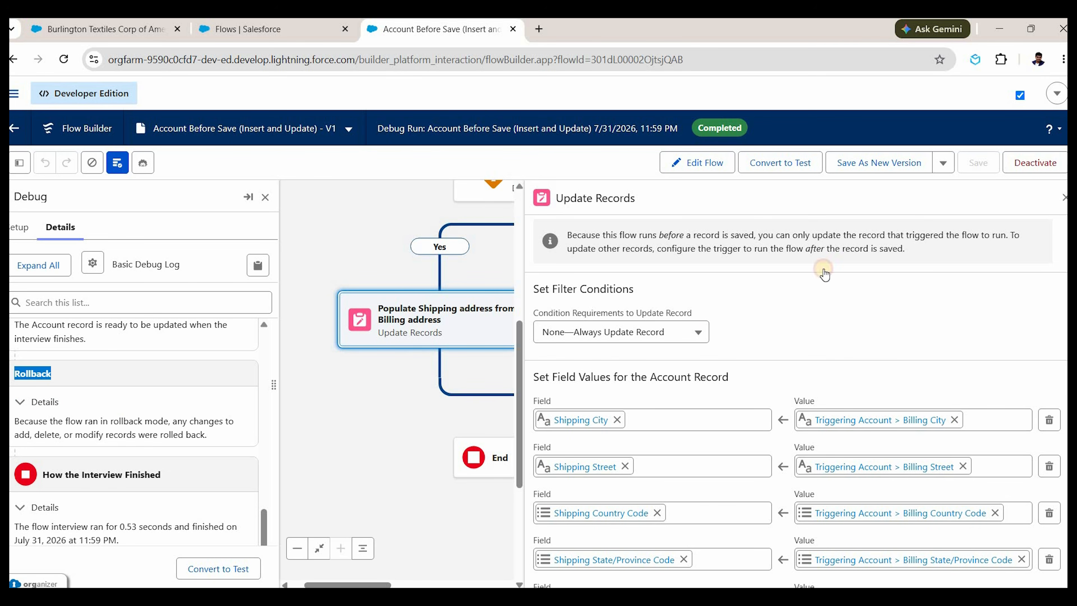
key(Escape)
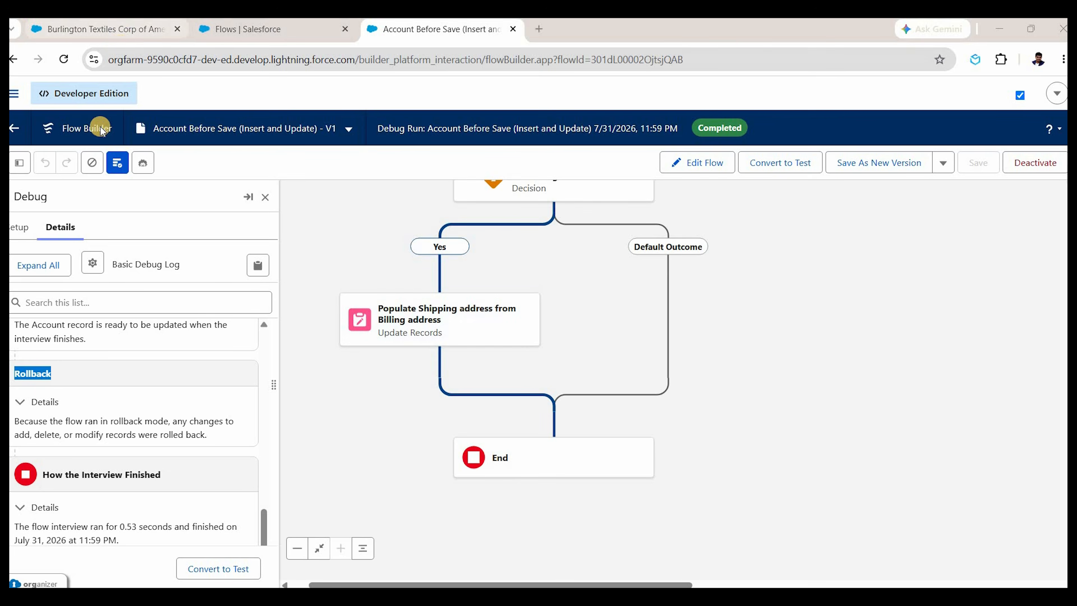
click(78, 31)
key(F5)
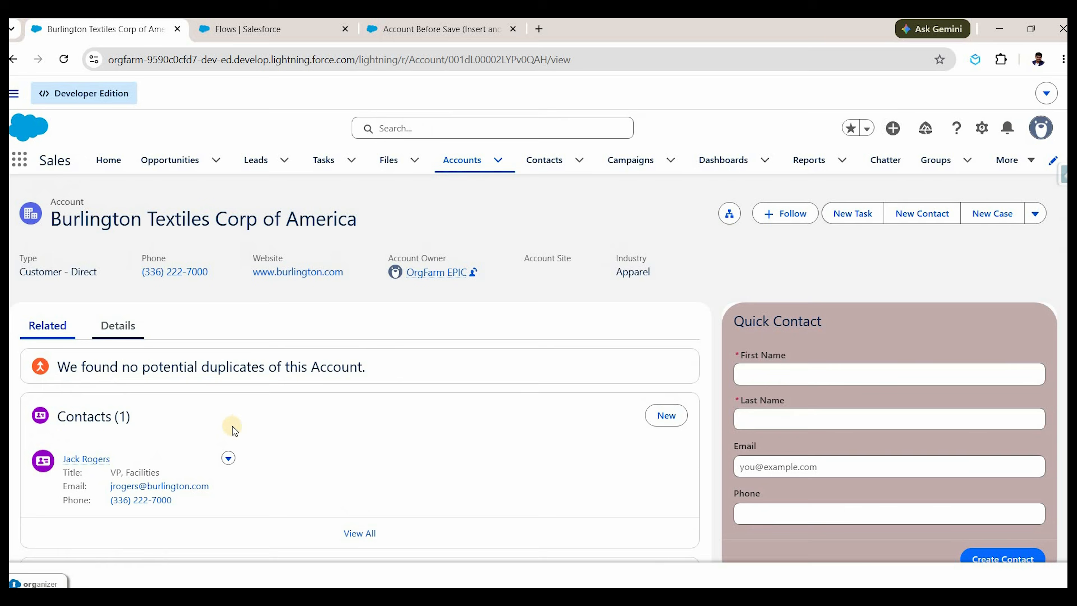
Prefix Burlington Textiles' Billing Street with 'Demo' to read 'Demo 525 S. Lexington Ave' and save.
scroll(338, 364, down, 6)
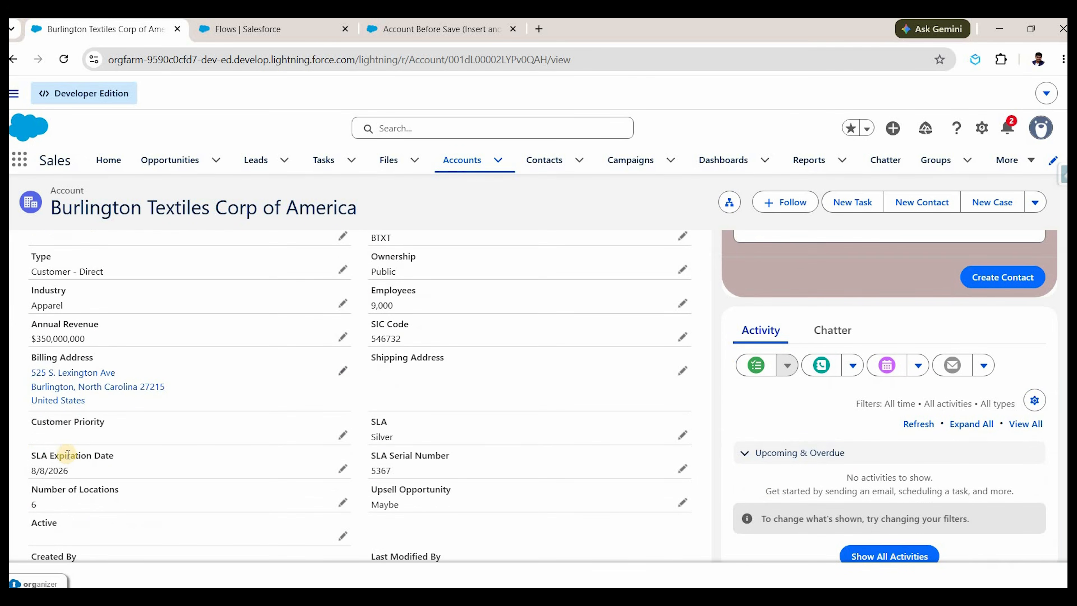
key(Tab)
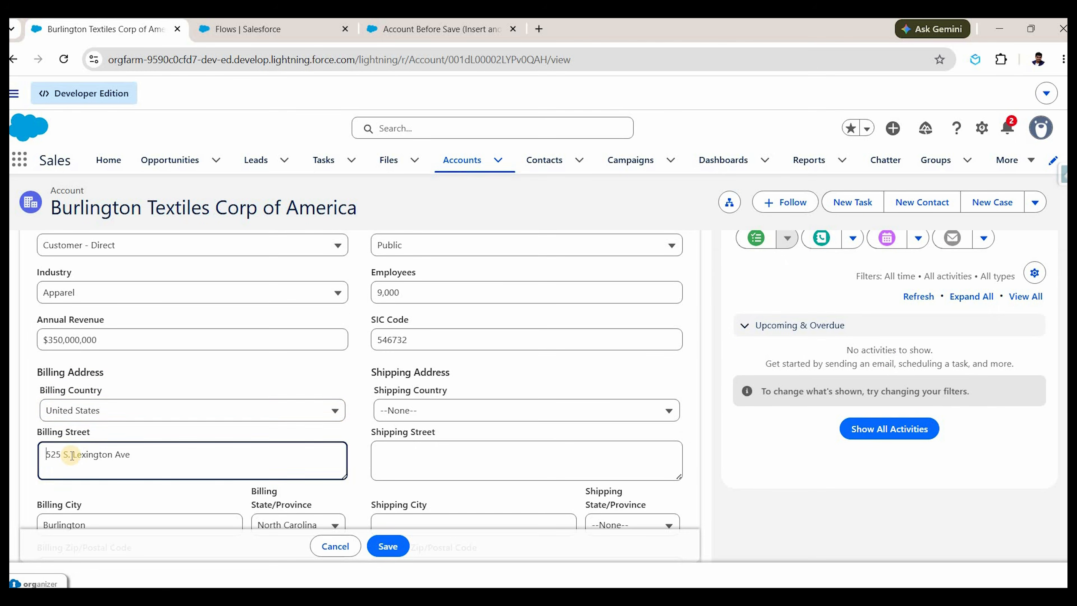
text(Demo)
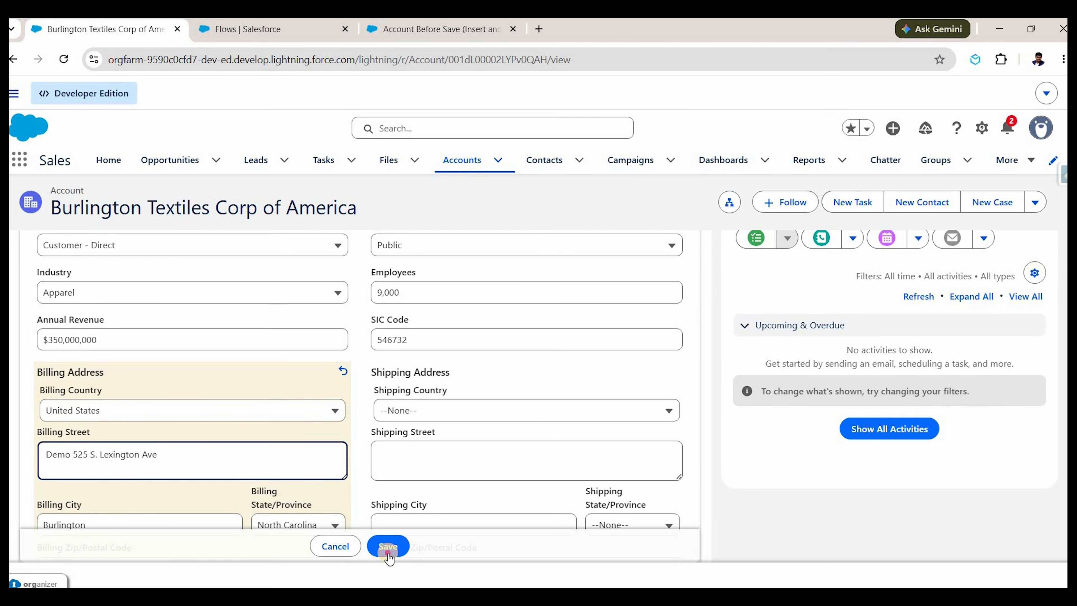
scroll(388, 554, down, 3)
click(388, 547)
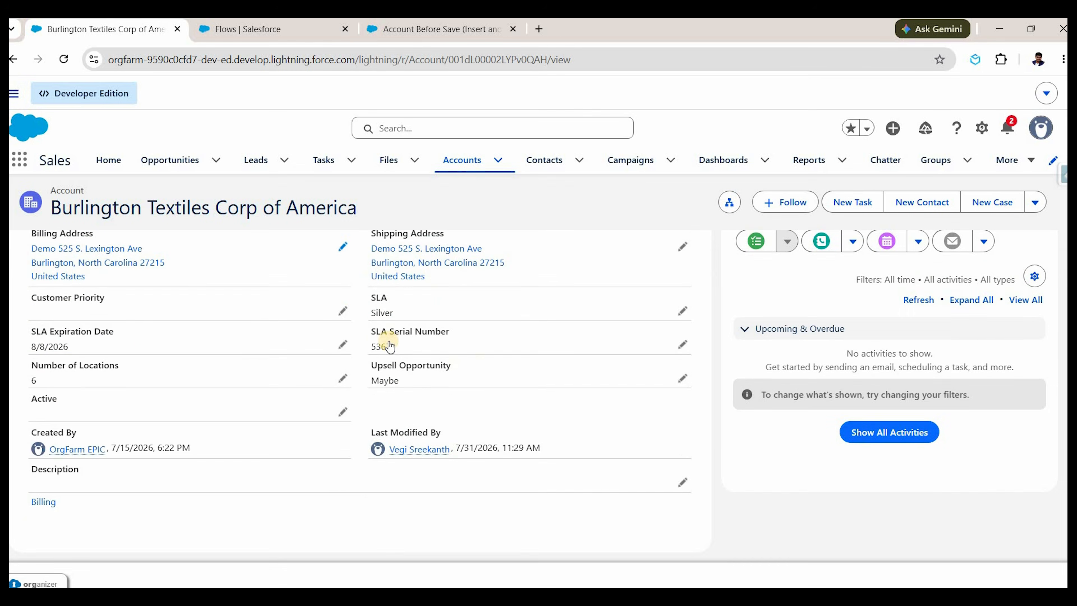
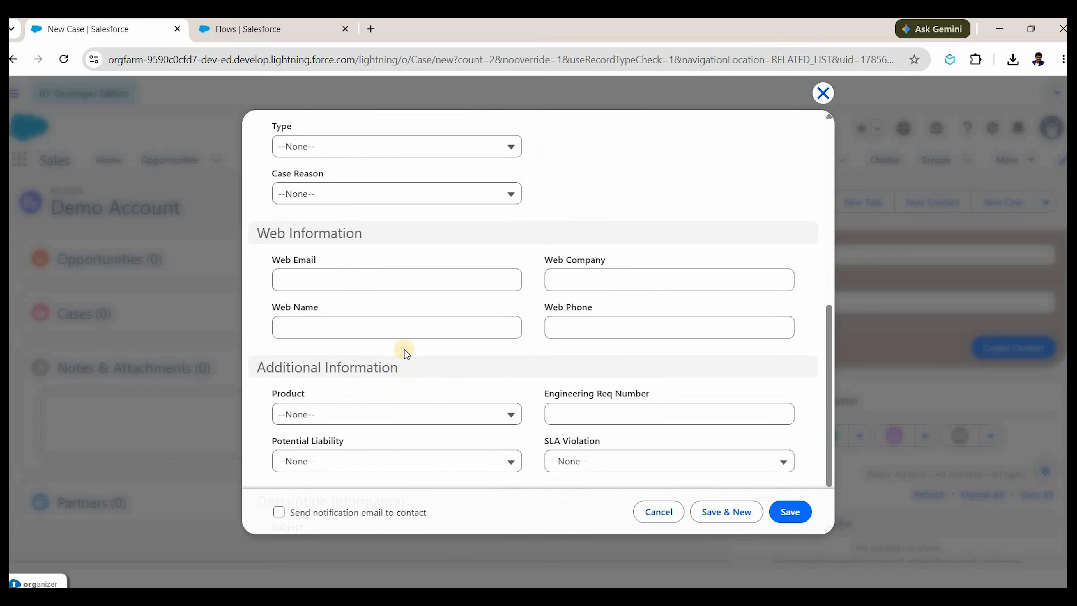
Create Case1 with Phone origin using Save & New.
click(406, 337)
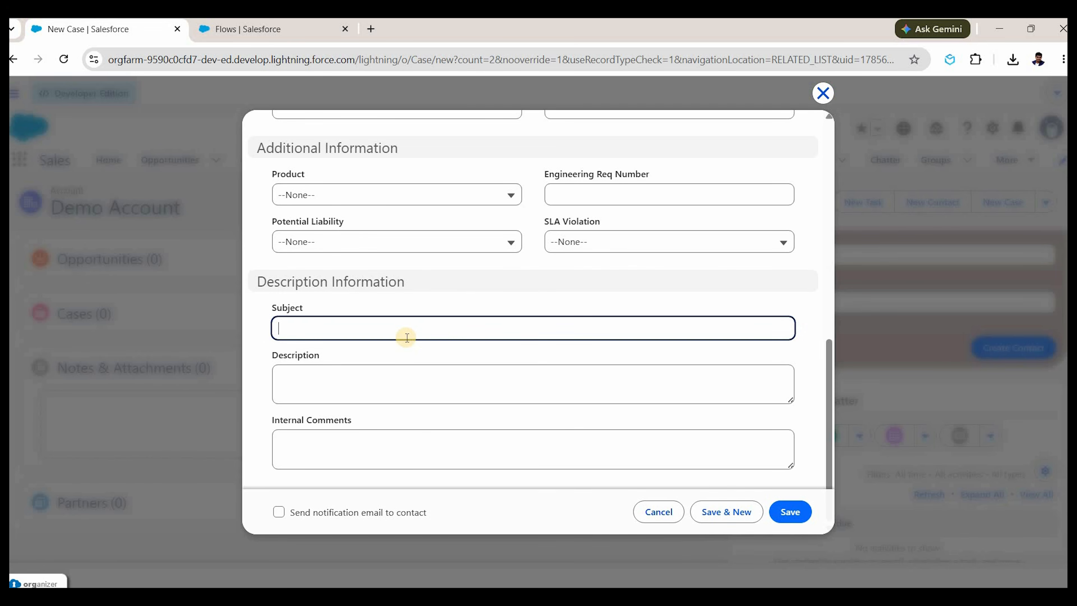
text(Case1)
scroll(441, 328, up, 7)
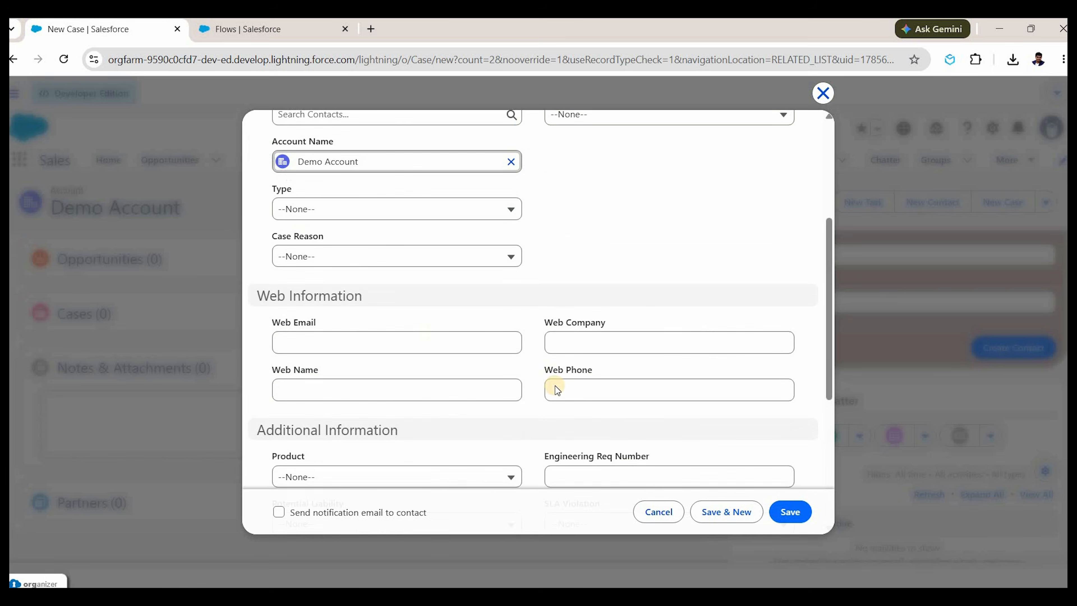
click(737, 514)
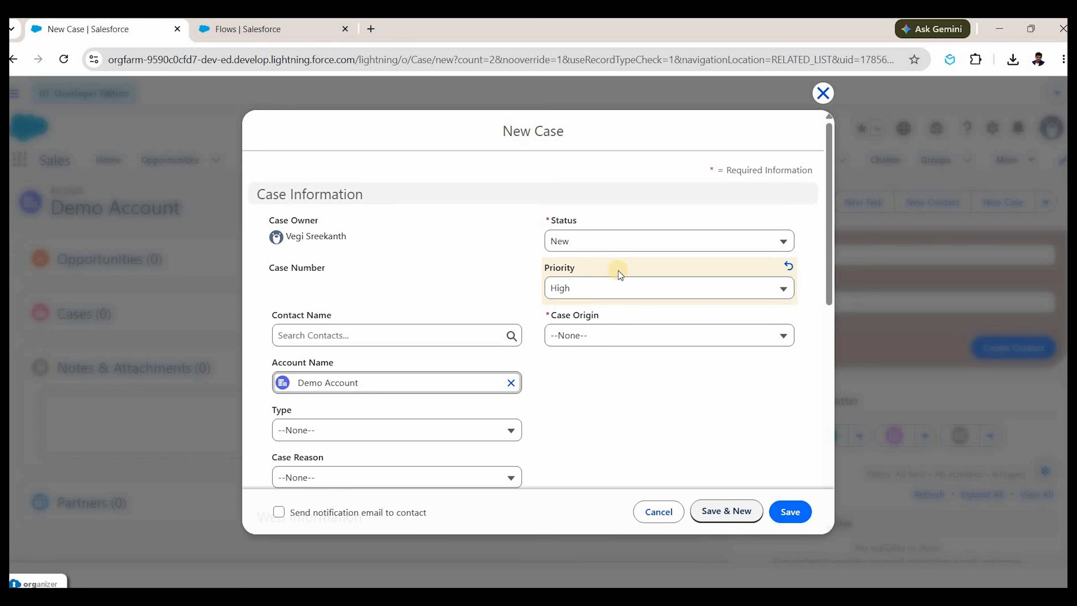
click(613, 336)
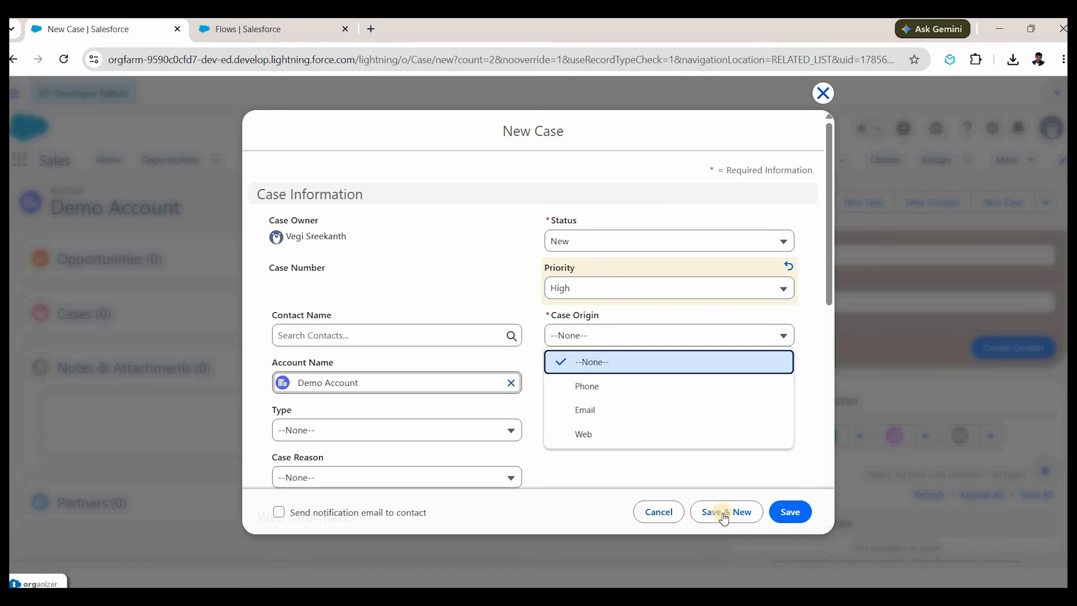
click(614, 382)
click(723, 513)
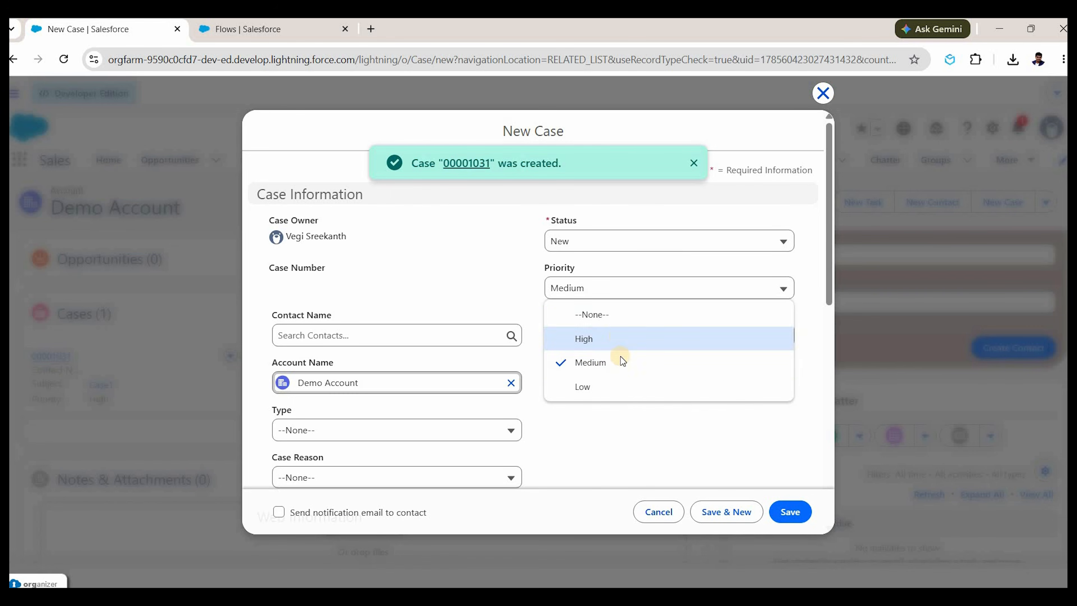
Create Case 2 with High priority and Phone origin using Save & New.
click(618, 339)
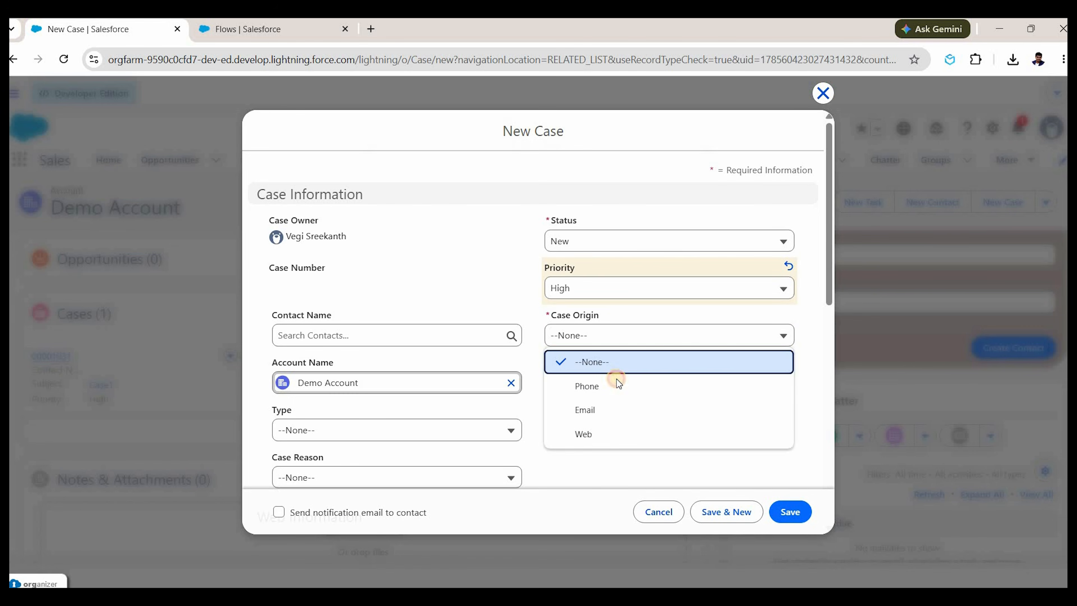
click(615, 384)
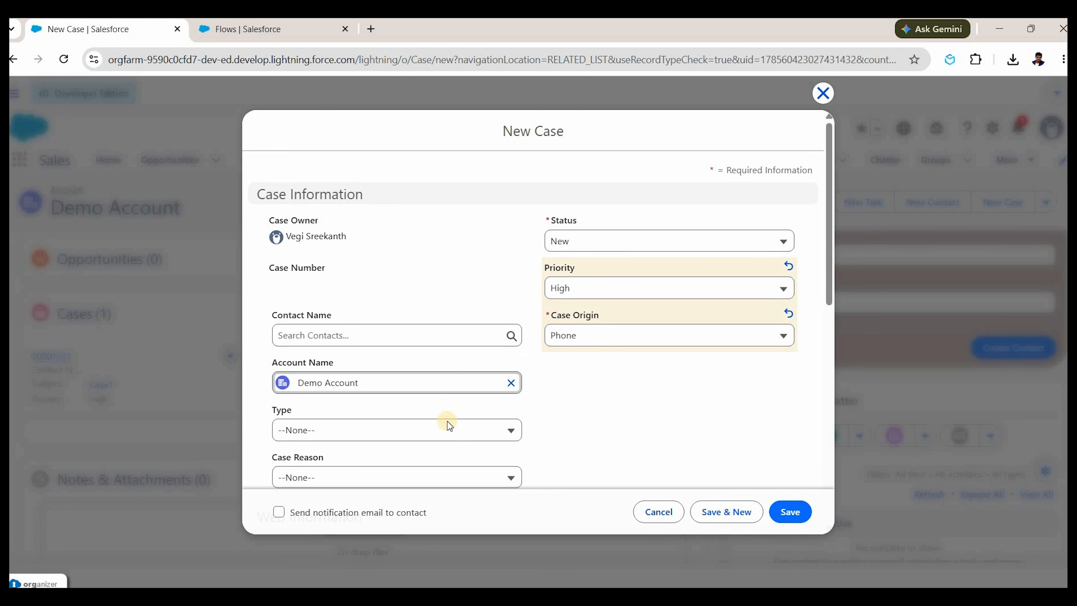
scroll(448, 421, down, 5)
scroll(452, 330, down, 3)
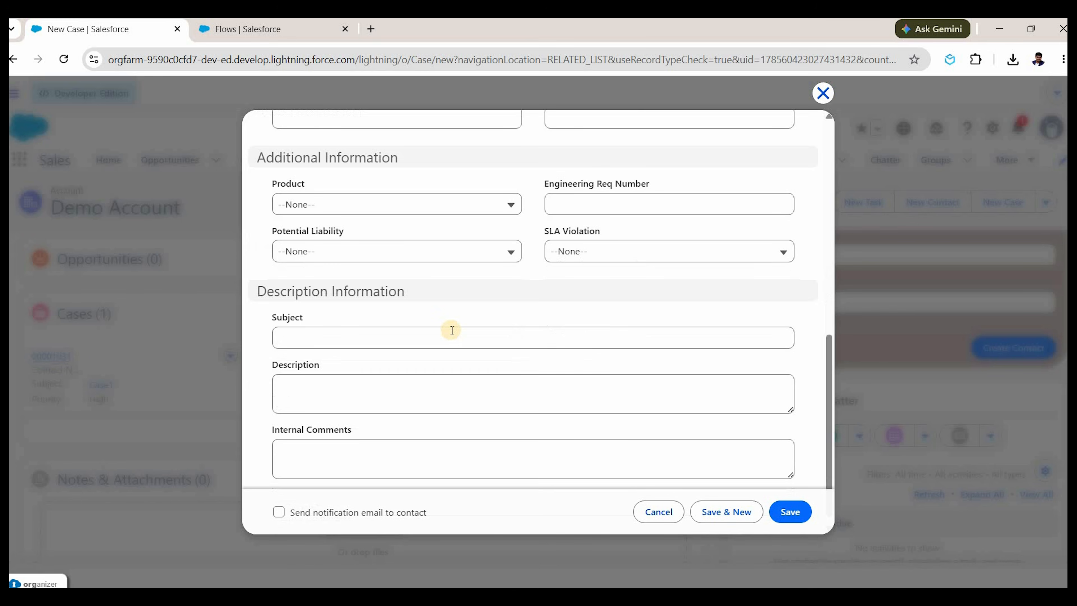
click(452, 330)
text(Case 2)
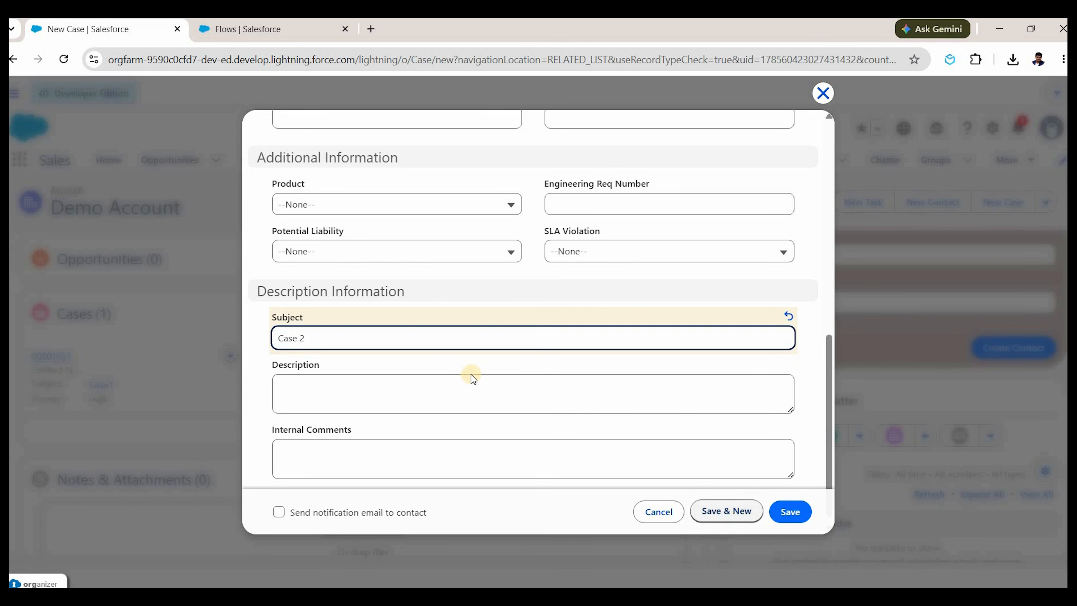
click(727, 512)
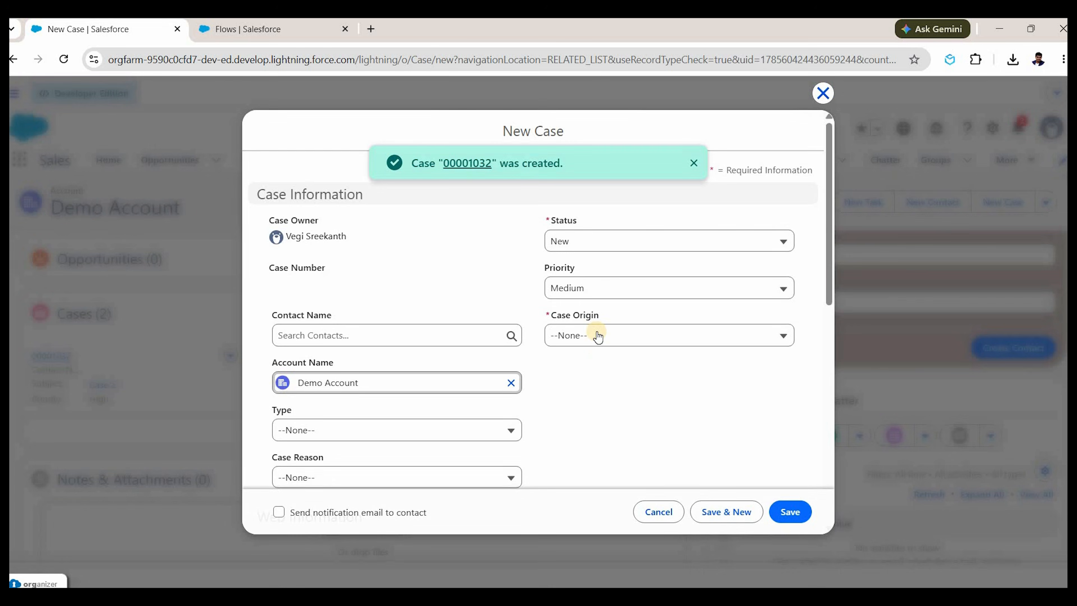
Create Case 3 with Phone origin and save it, closing the form.
click(567, 335)
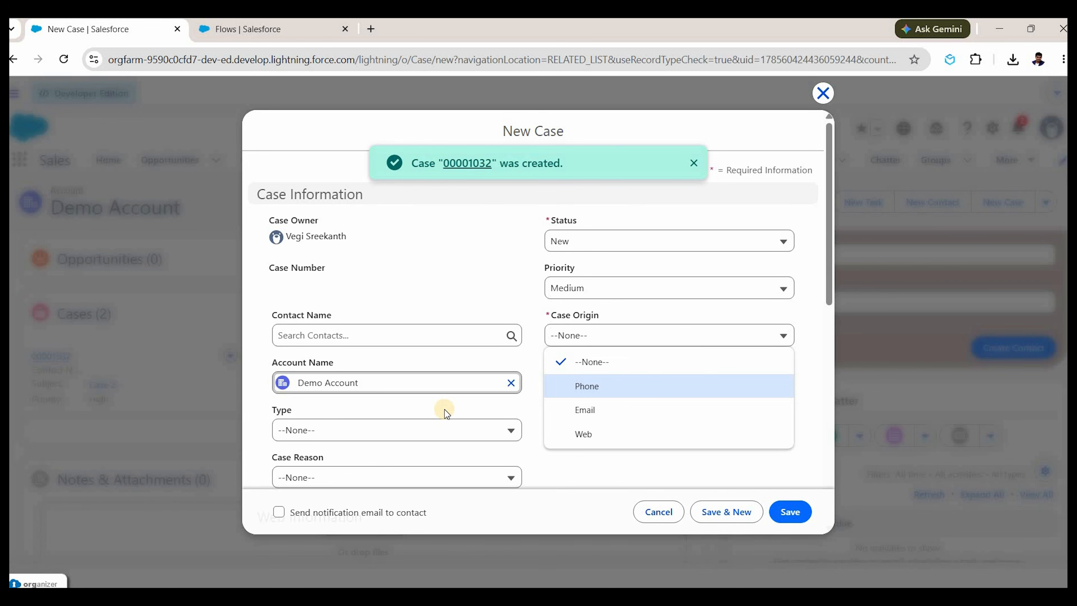
click(567, 388)
scroll(408, 445, down, 5)
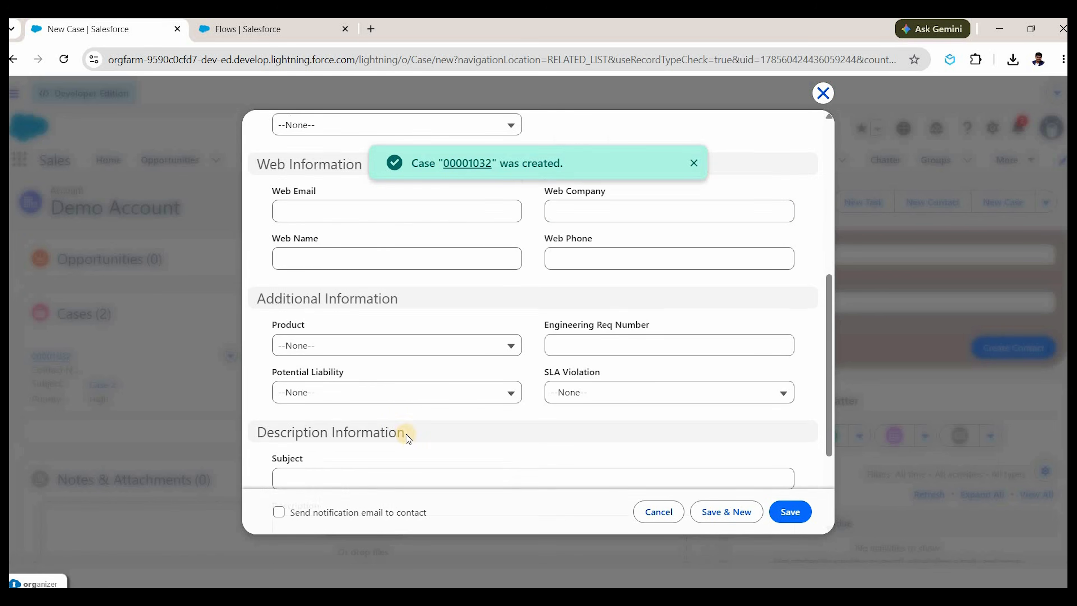
scroll(405, 406, down, 2)
click(405, 407)
text(Case 3)
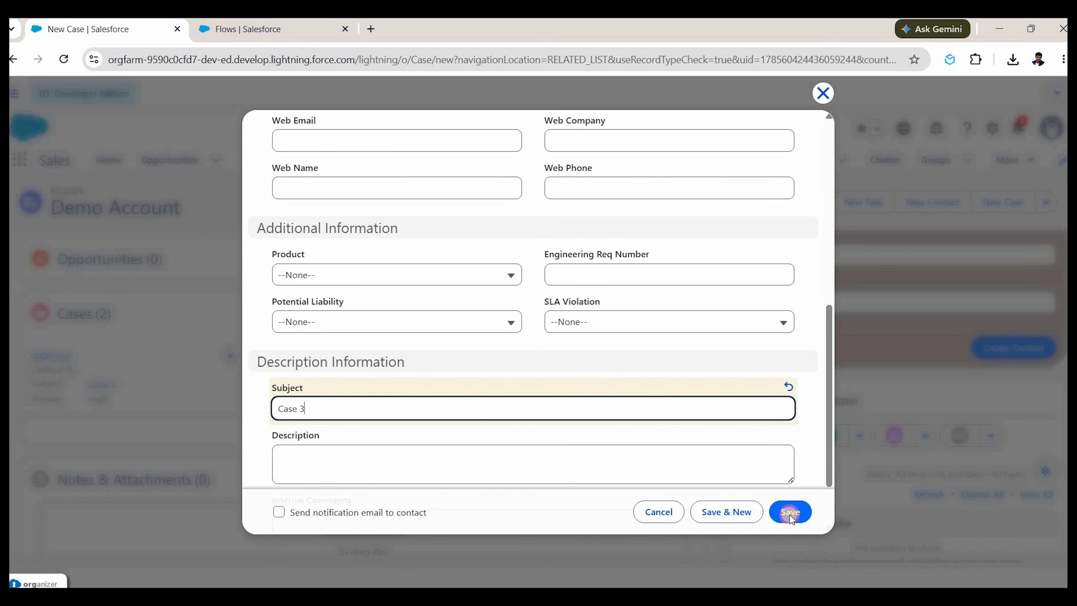
click(787, 513)
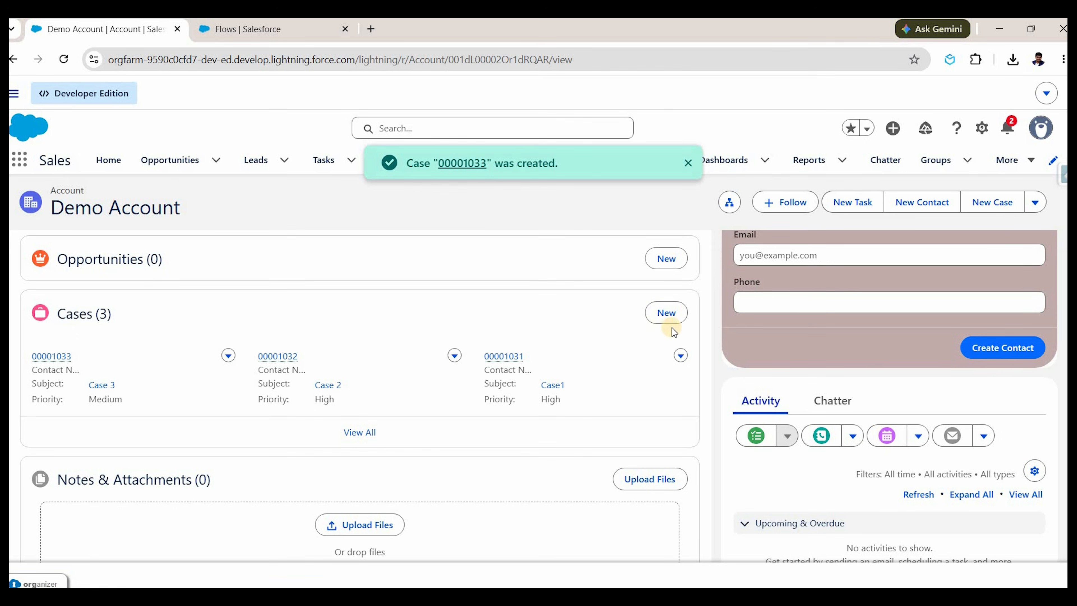
Create Case 4 on Demo Account with Low priority and Email origin, and save it.
click(659, 314)
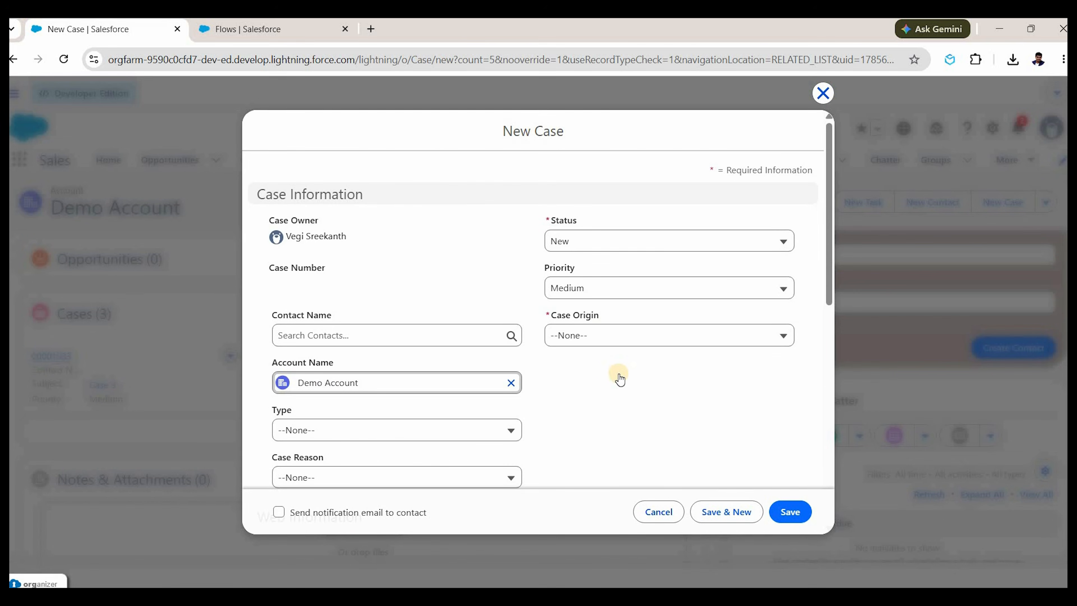
click(611, 289)
click(605, 379)
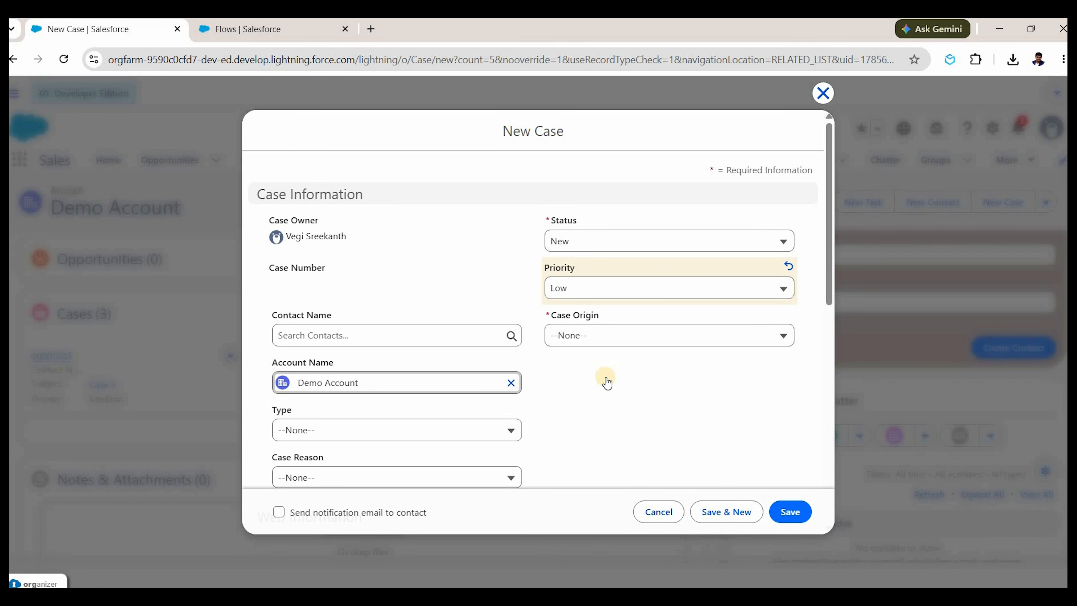
key(Tab)
key(Return)
key(Down)
key(Down)
key(Return)
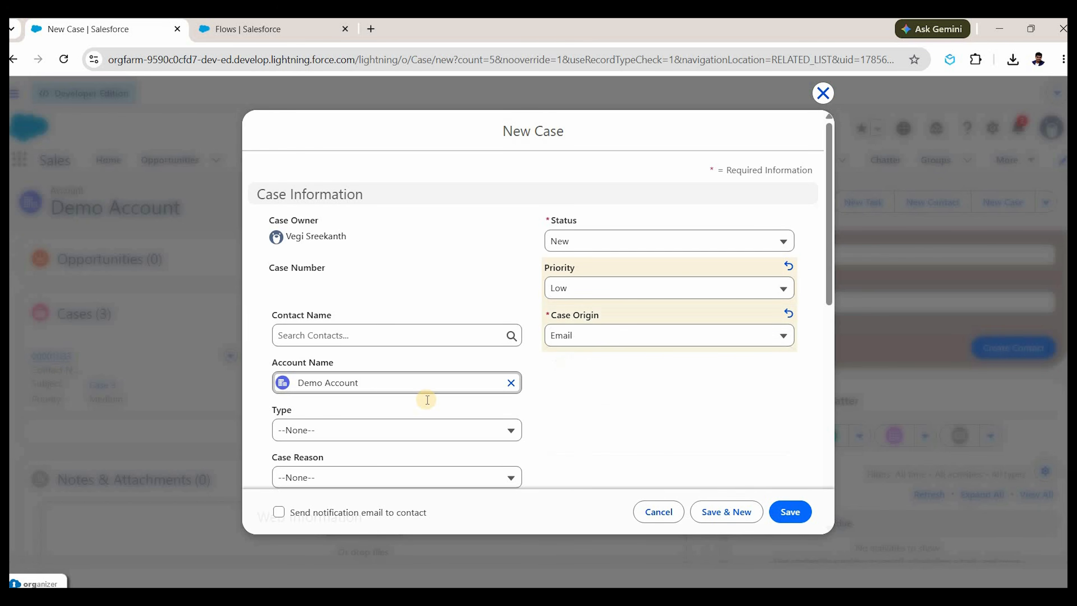
scroll(428, 400, down, 8)
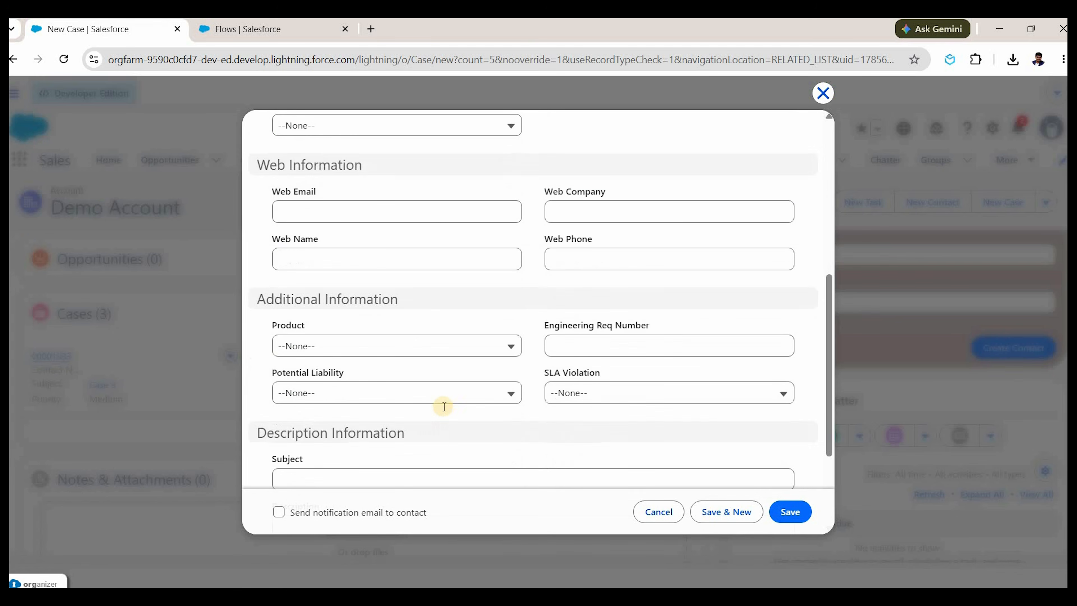
scroll(460, 350, down, 3)
click(462, 347)
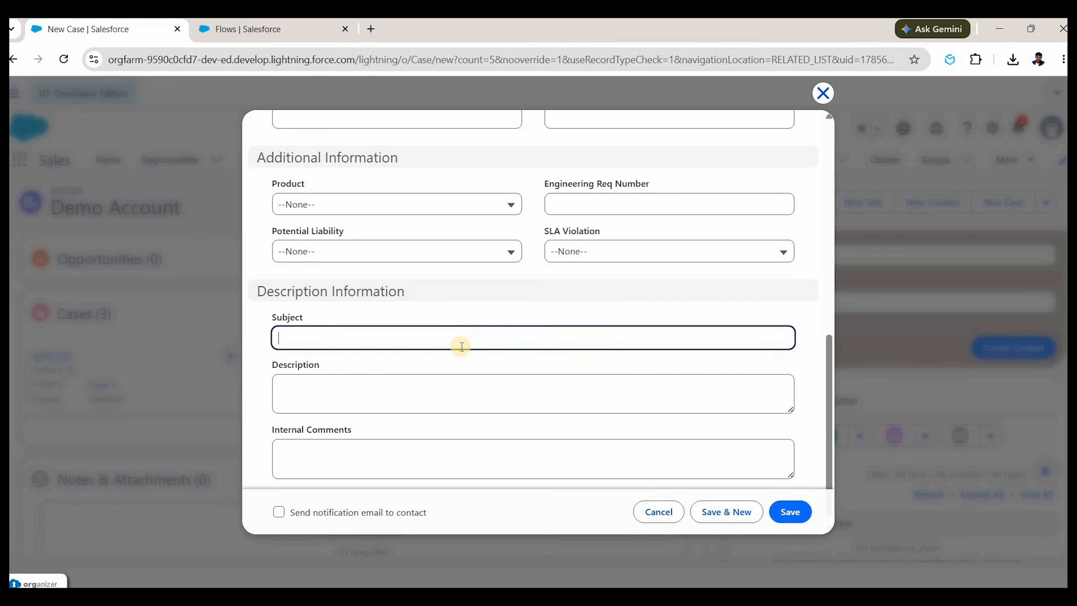
text(Case 4)
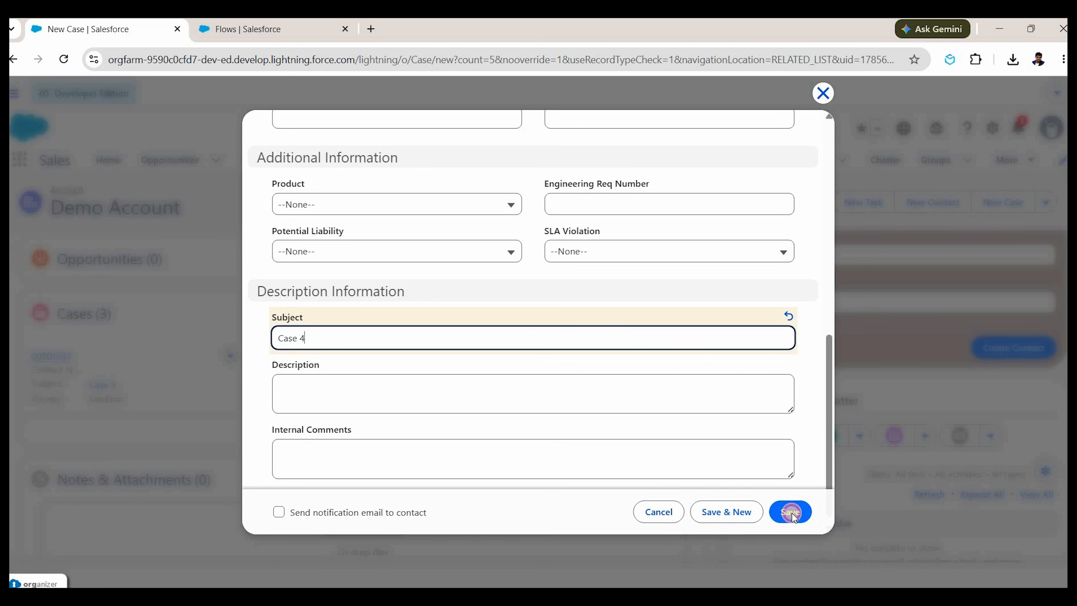
key(Return)
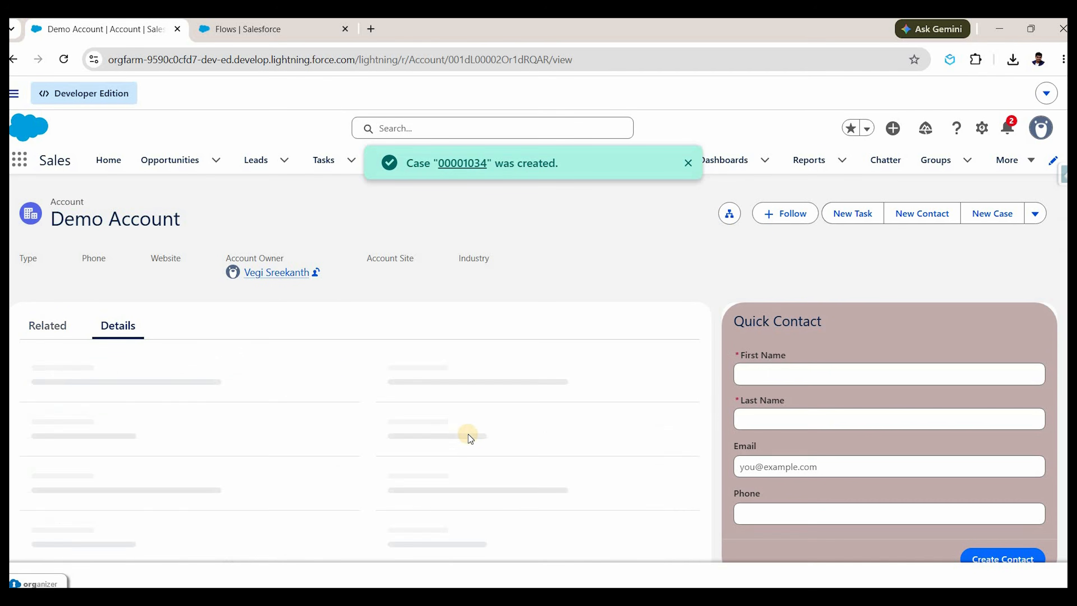
Start editing the account's Active field, then cancel without changes.
scroll(323, 395, down, 9)
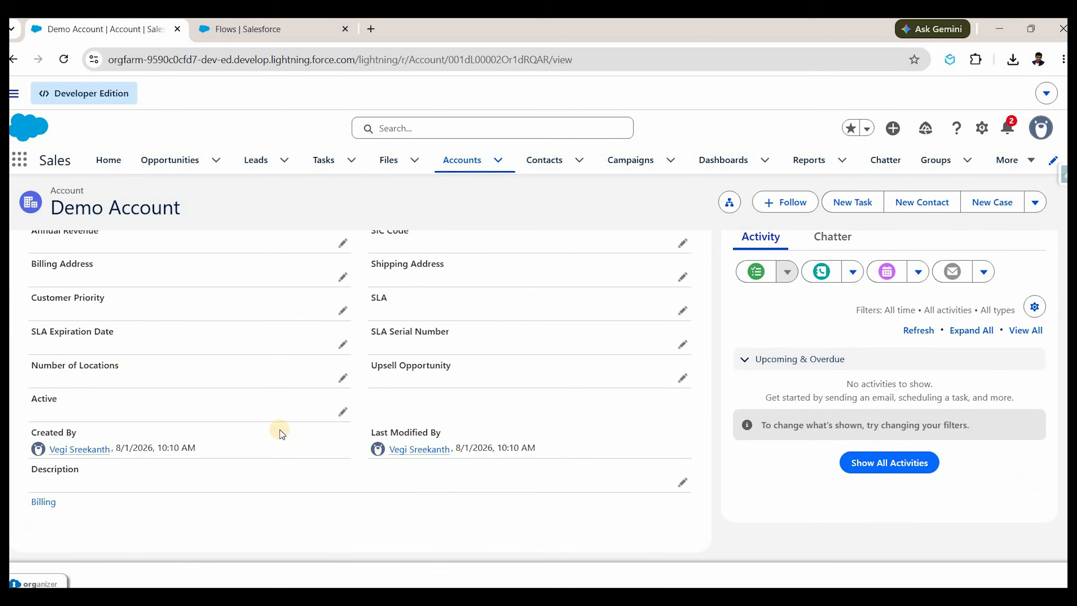
click(338, 415)
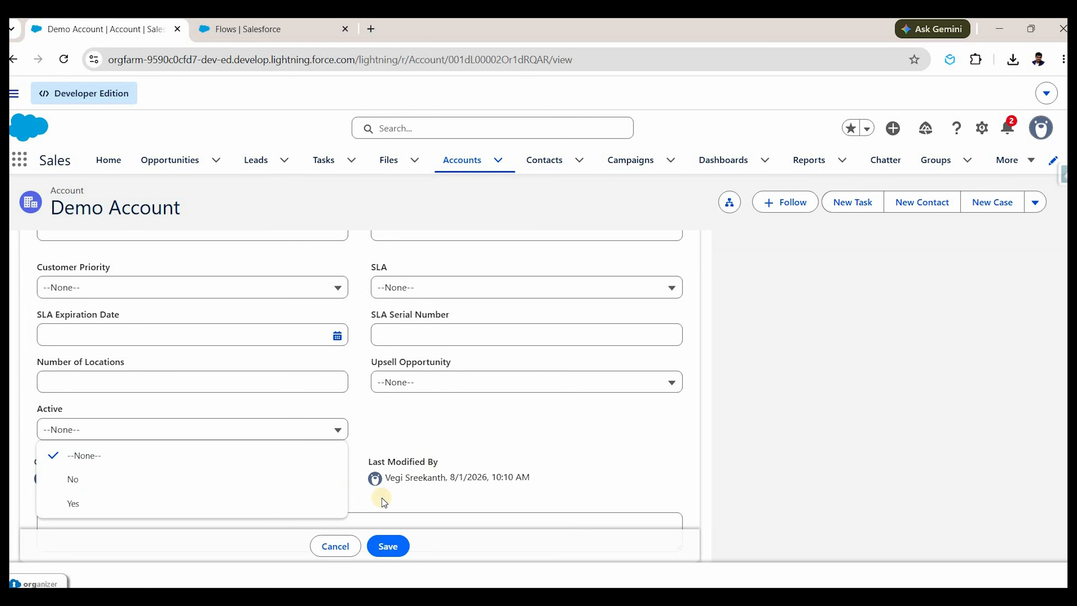
click(344, 547)
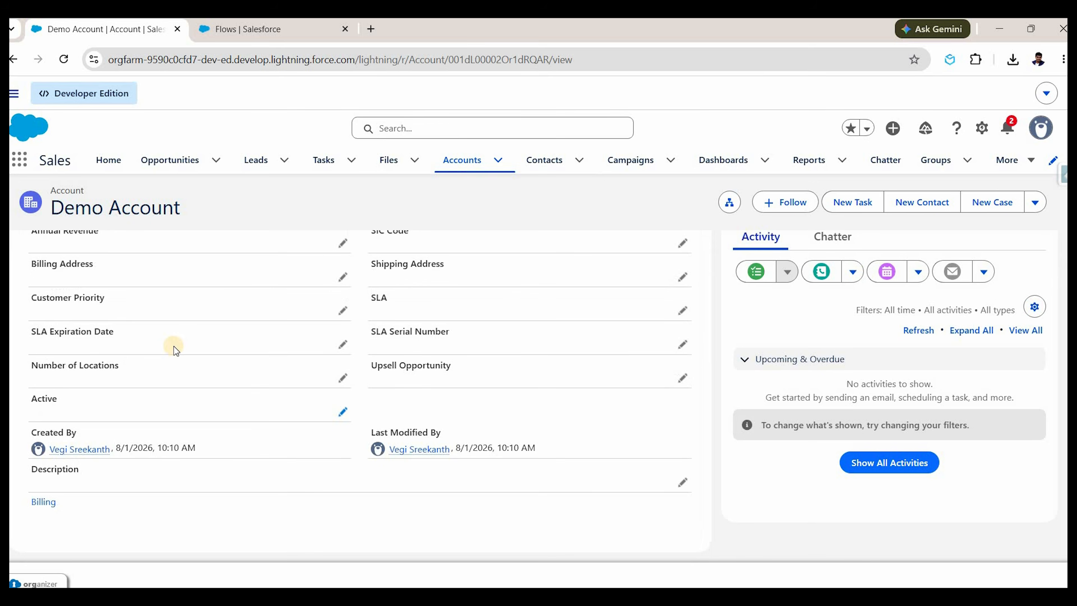
scroll(69, 323, up, 6)
Review Demo Account's four cases on the Related tab.
click(49, 325)
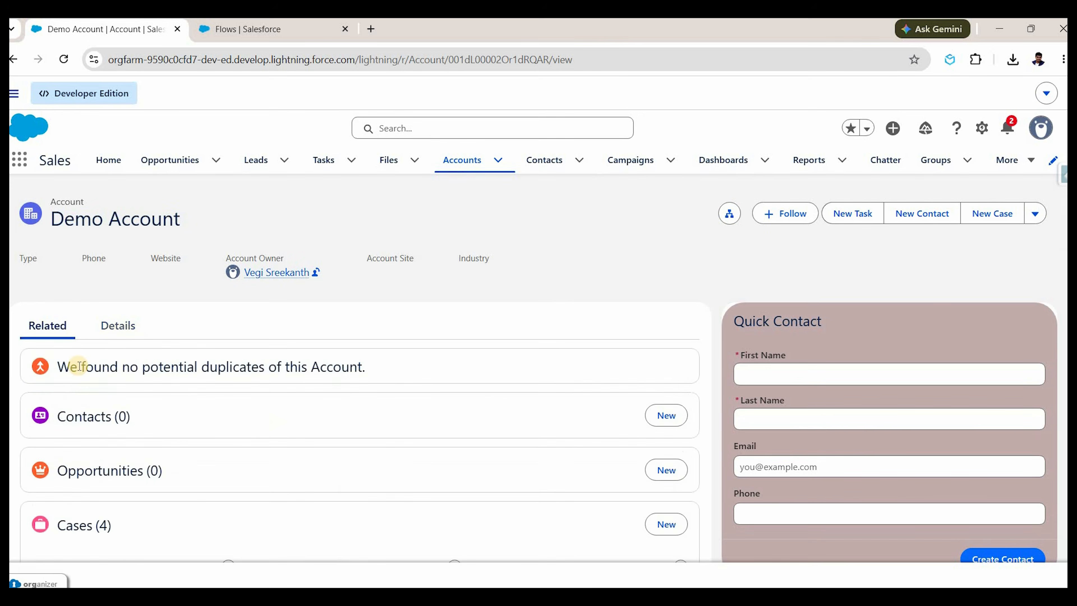
scroll(73, 361, down, 2)
scroll(75, 365, down, 2)
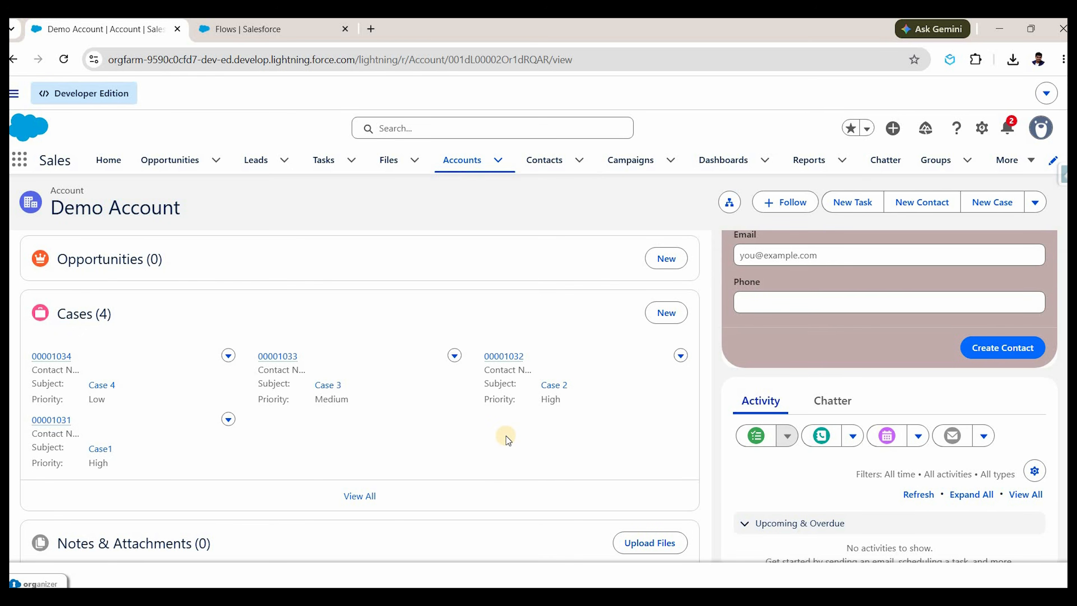
scroll(504, 437, down, 2)
scroll(503, 463, up, 5)
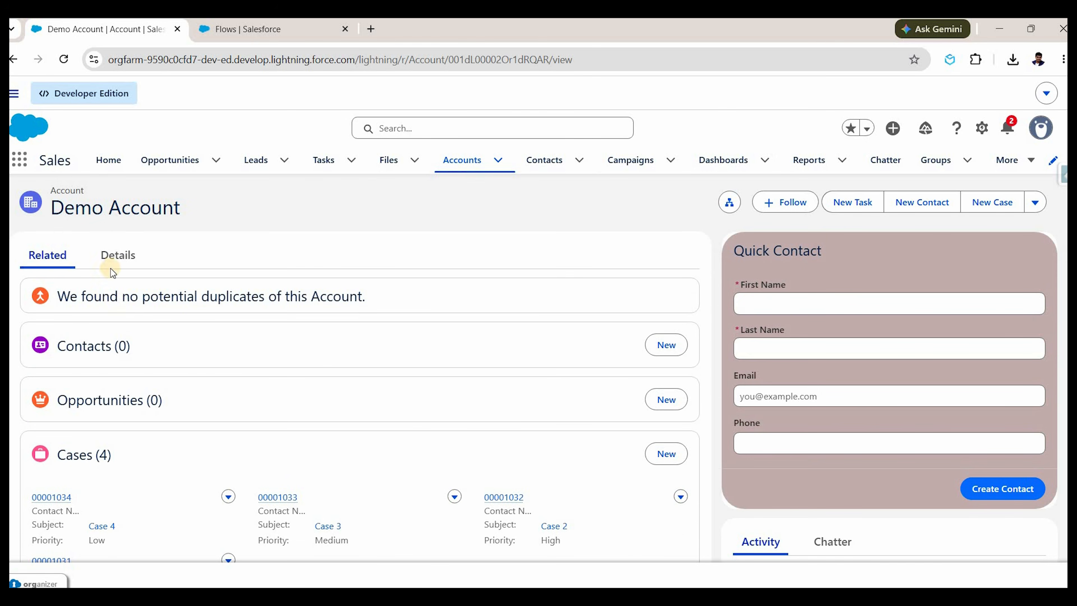
Back on Details, open the Active field choices and cancel, leaving Active unset.
click(135, 268)
scroll(345, 441, down, 5)
double_click(279, 436)
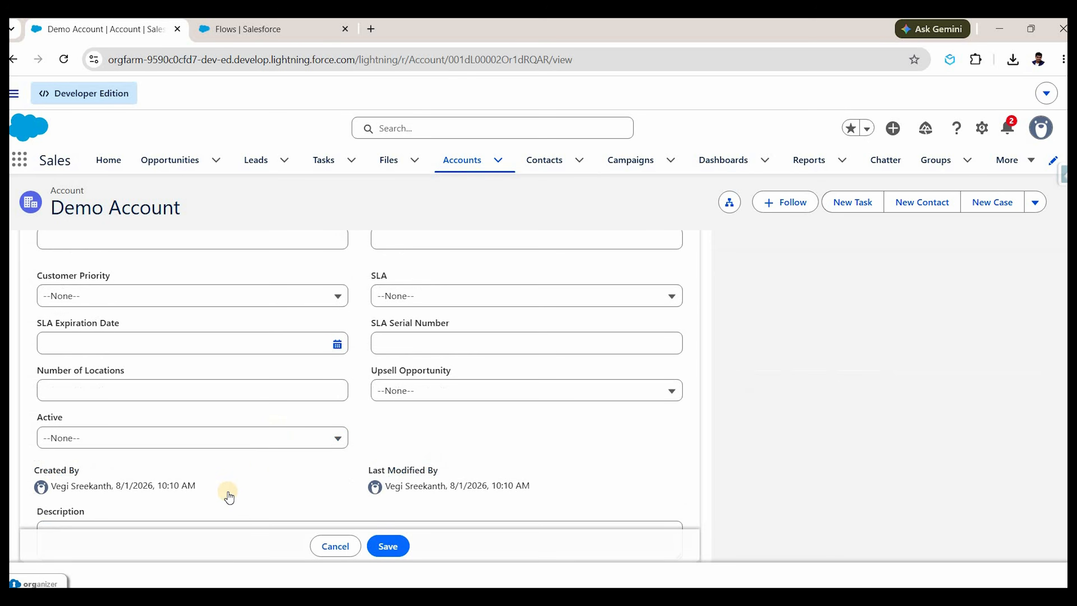
click(338, 438)
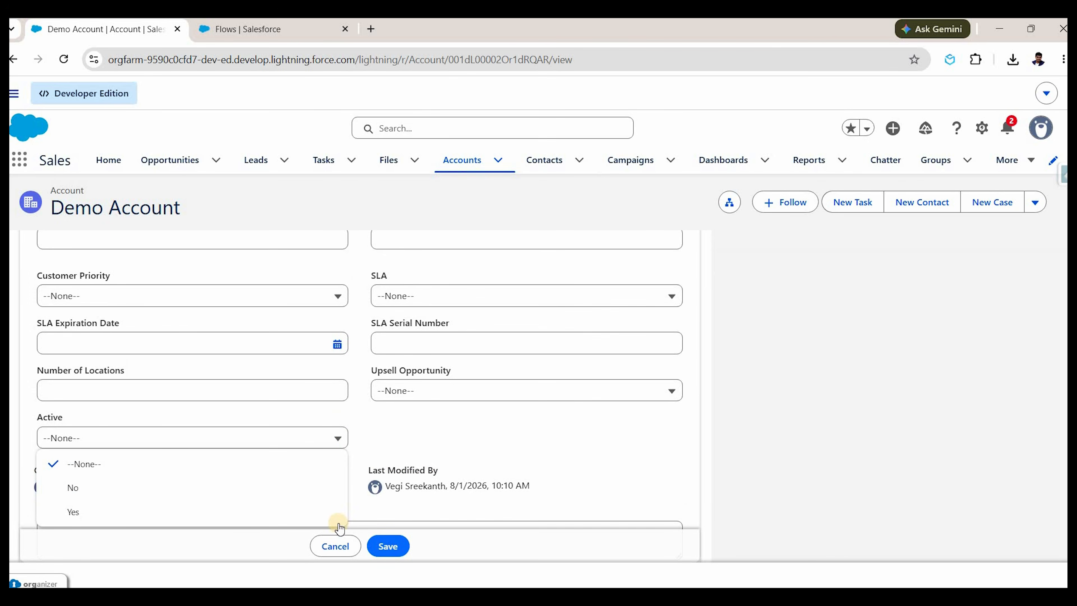
click(336, 545)
Create a new Record-Triggered Flow from the Setup Flows list.
click(228, 30)
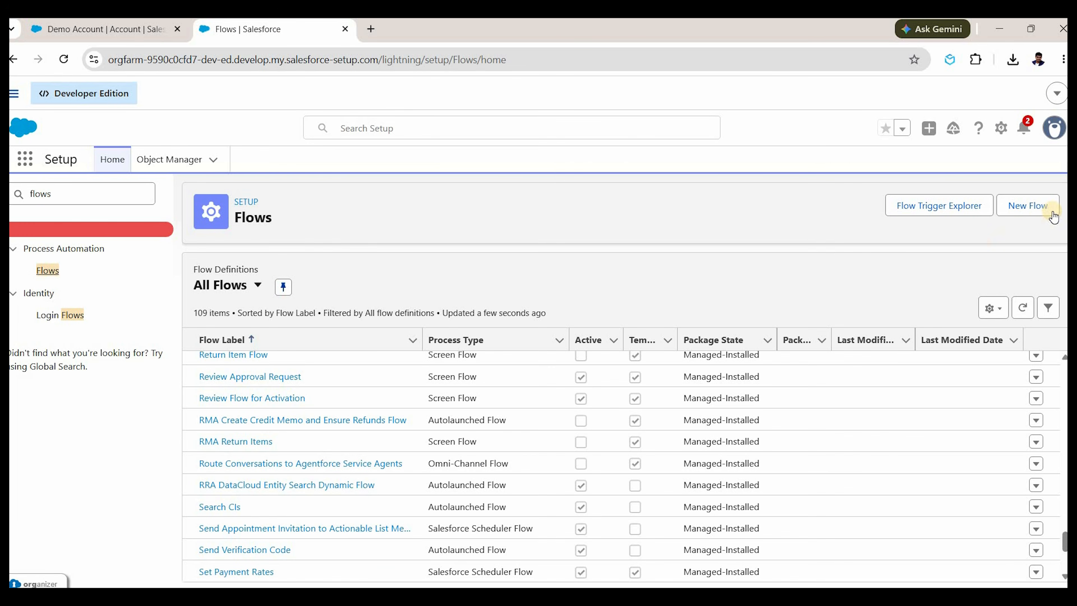
click(1041, 206)
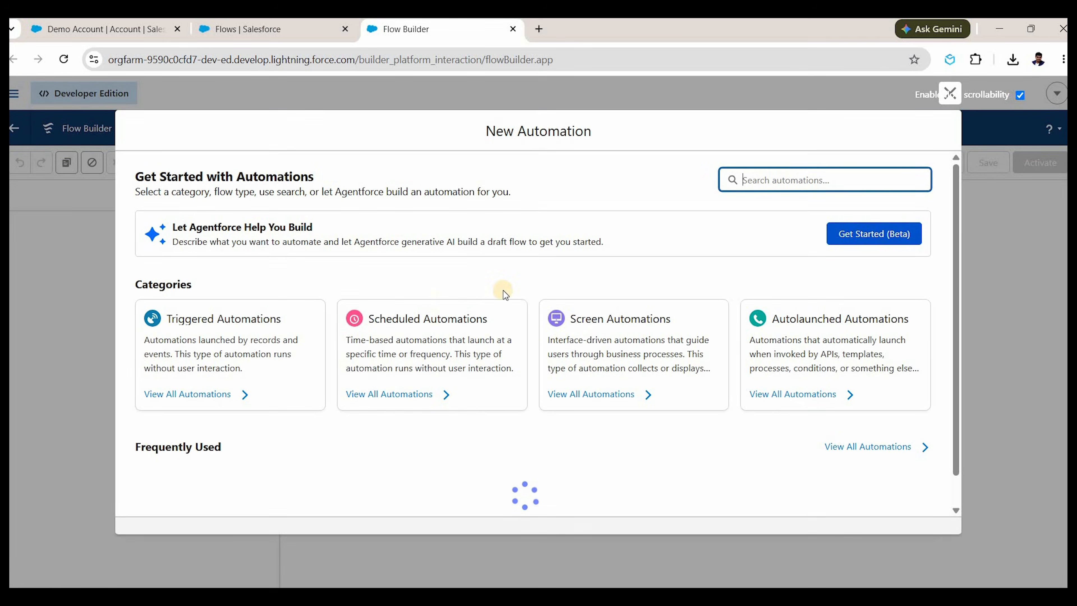
scroll(458, 420, down, 2)
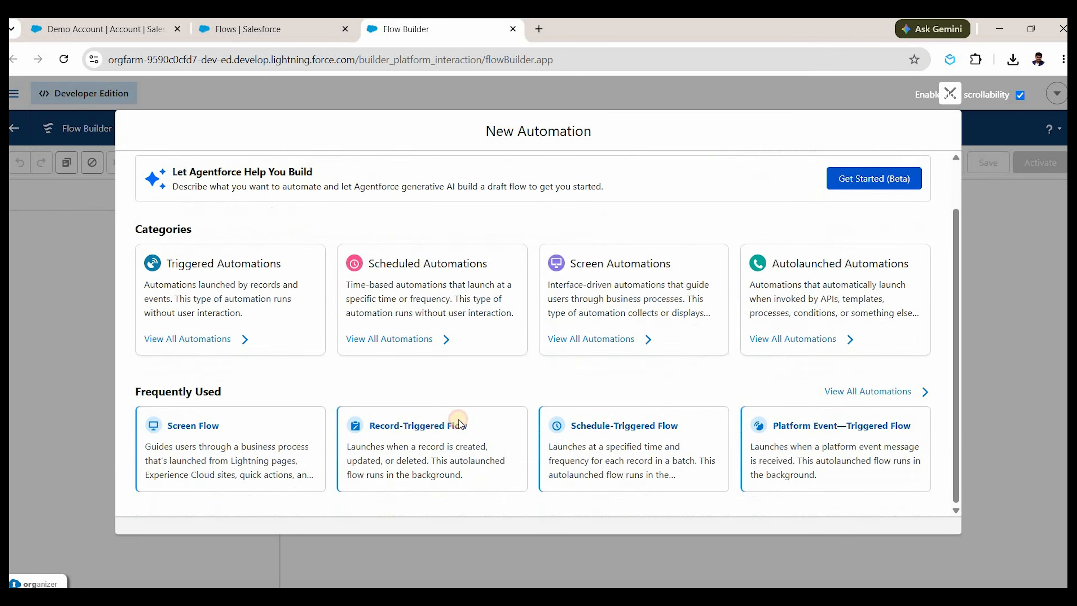
click(458, 420)
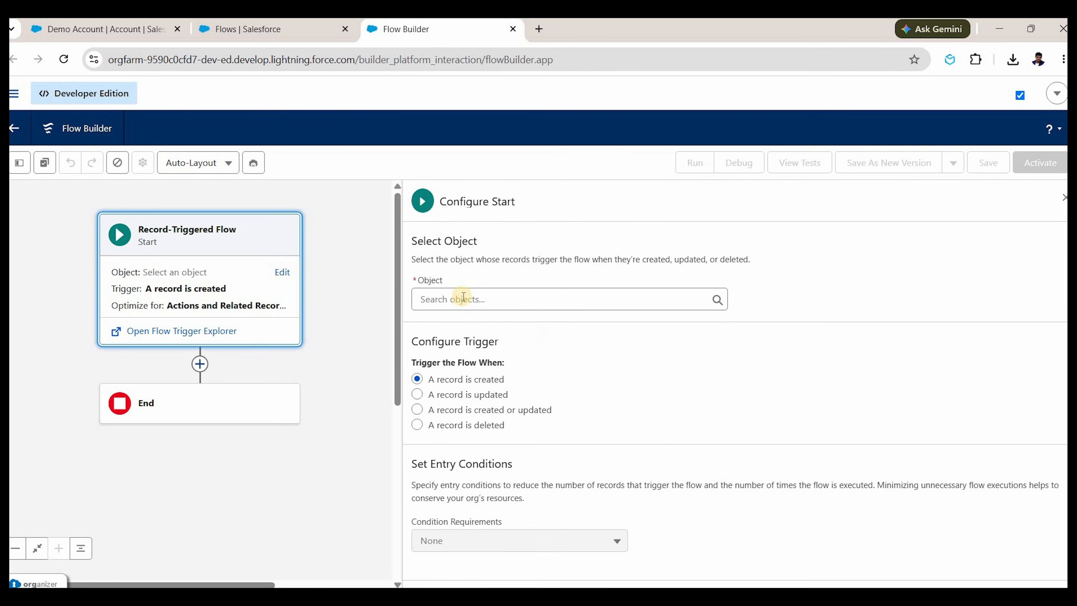
Make Account the triggering object, running when a record is updated.
click(463, 300)
text(acc)
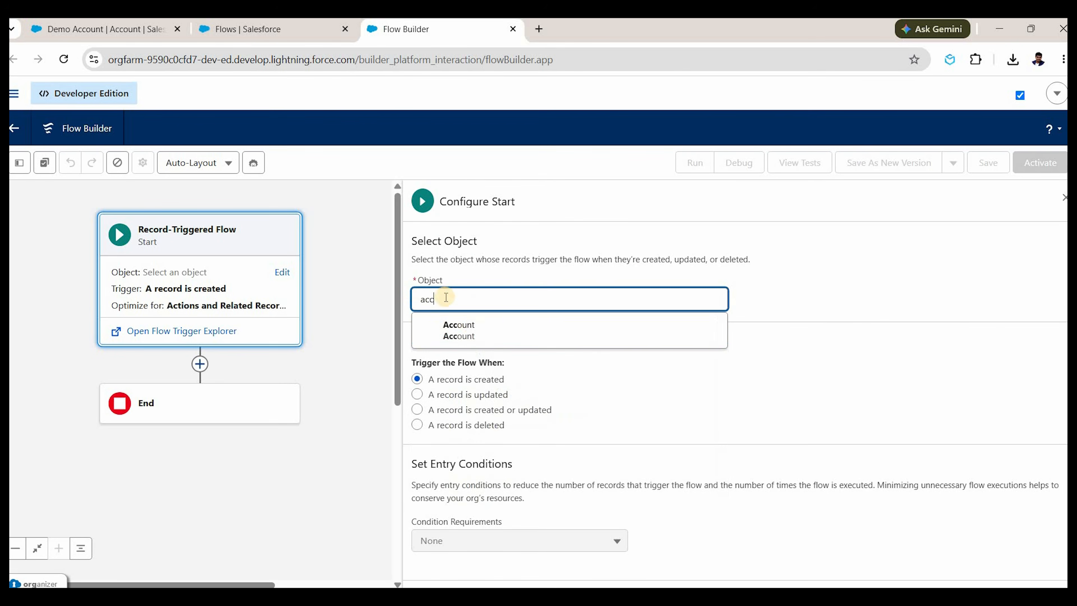
click(505, 324)
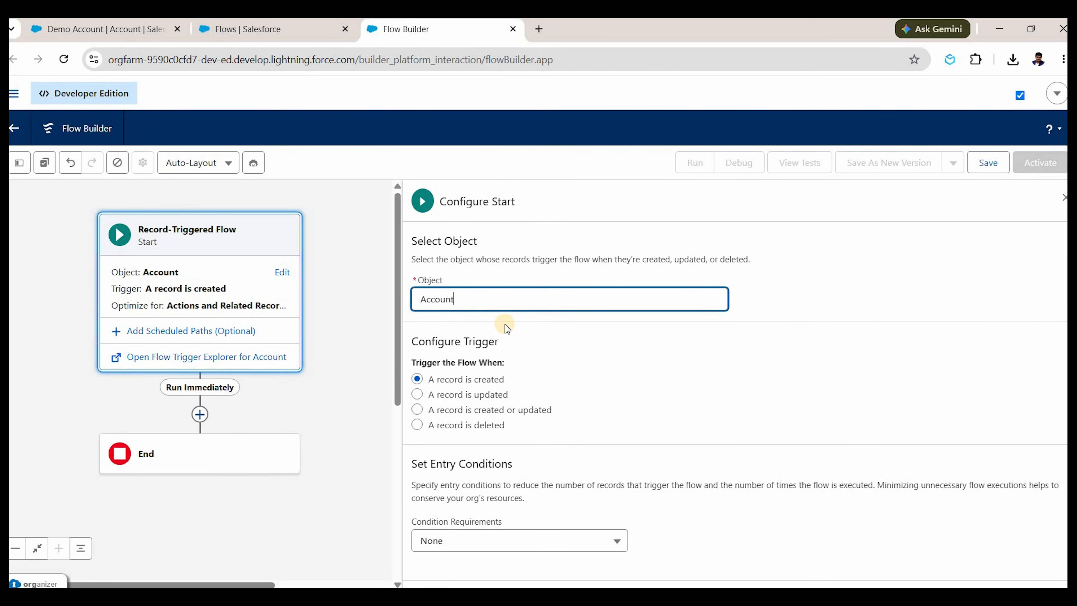
click(498, 395)
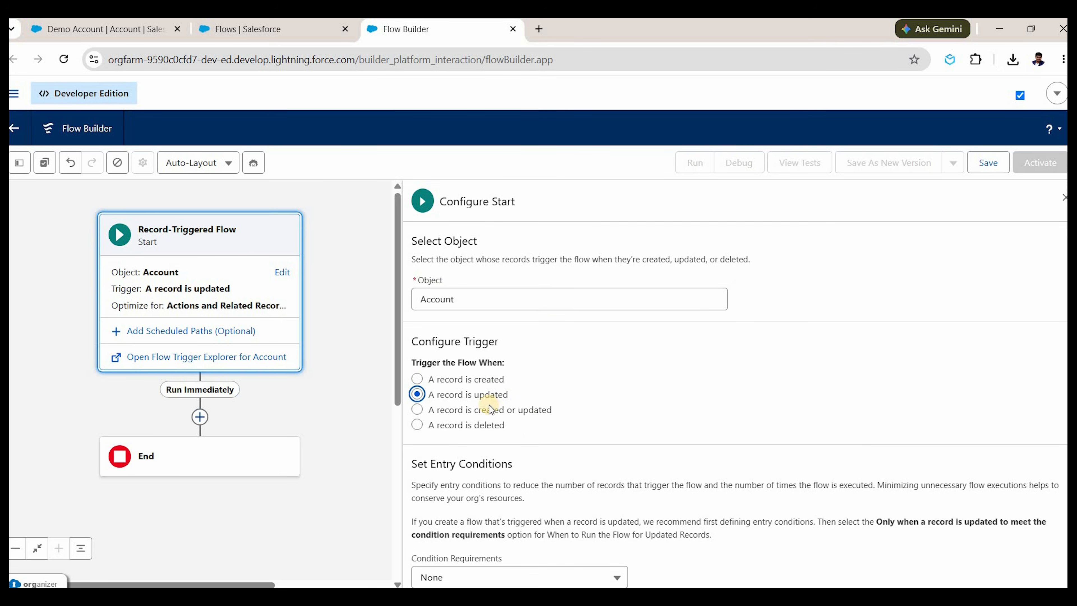
Optimize the flow for Fast Field Updates and close the start configuration.
scroll(402, 350, down, 3)
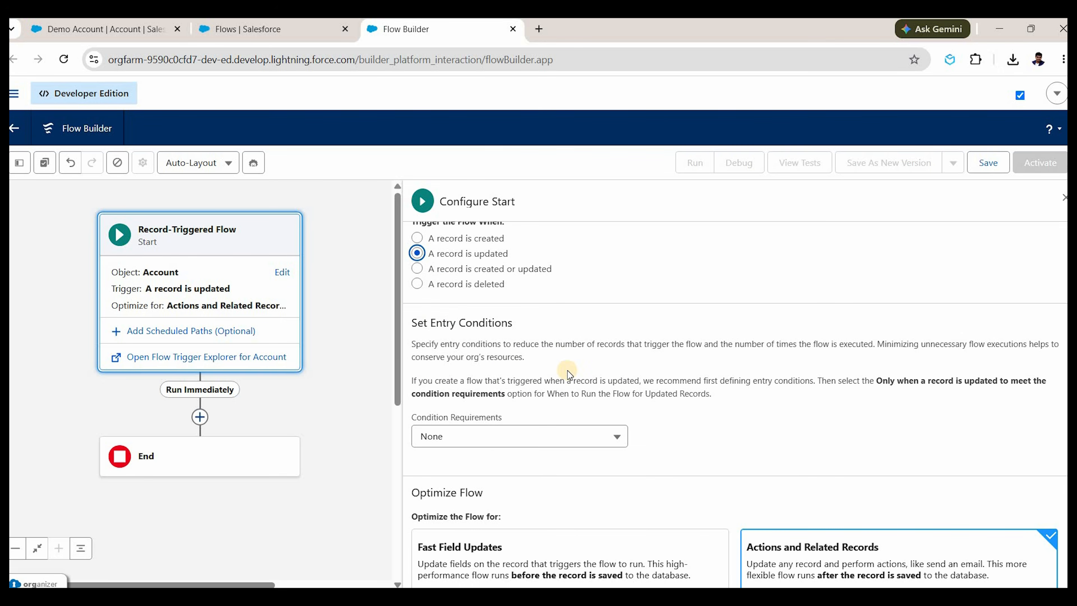
scroll(569, 376, down, 3)
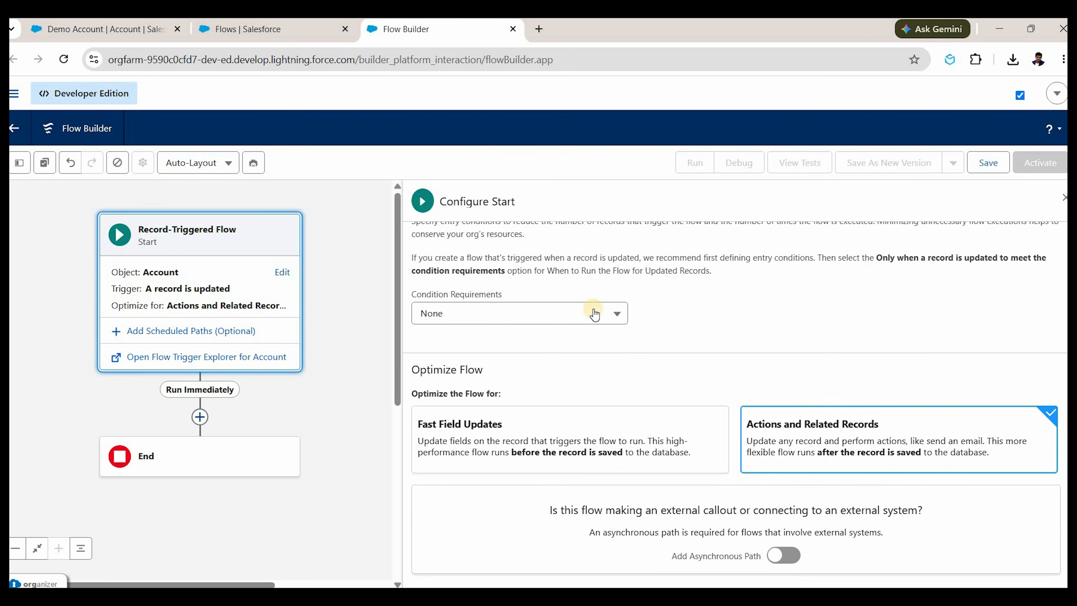
click(785, 556)
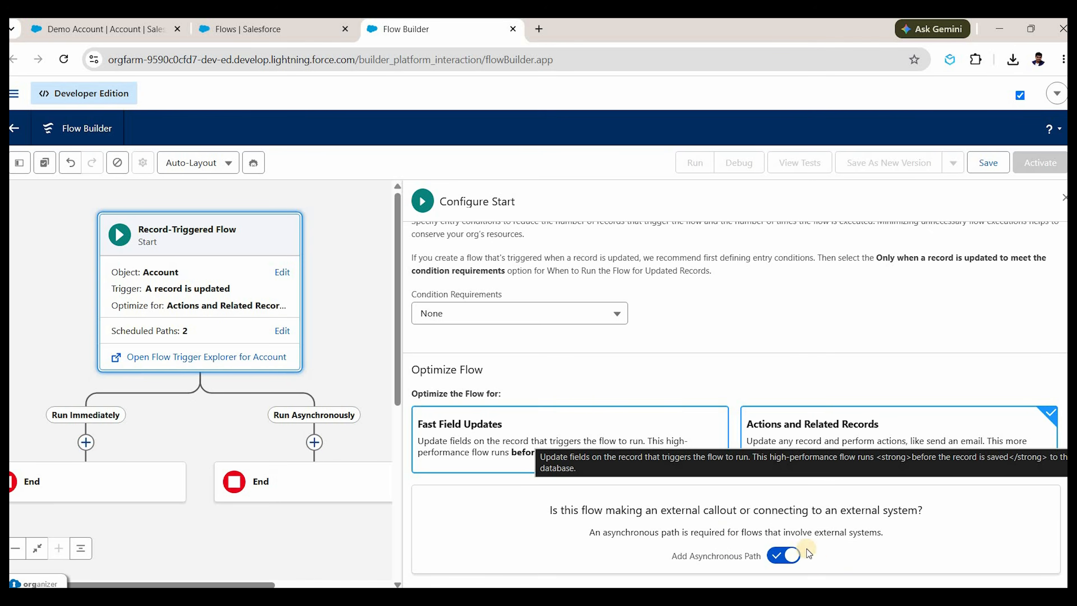
click(513, 430)
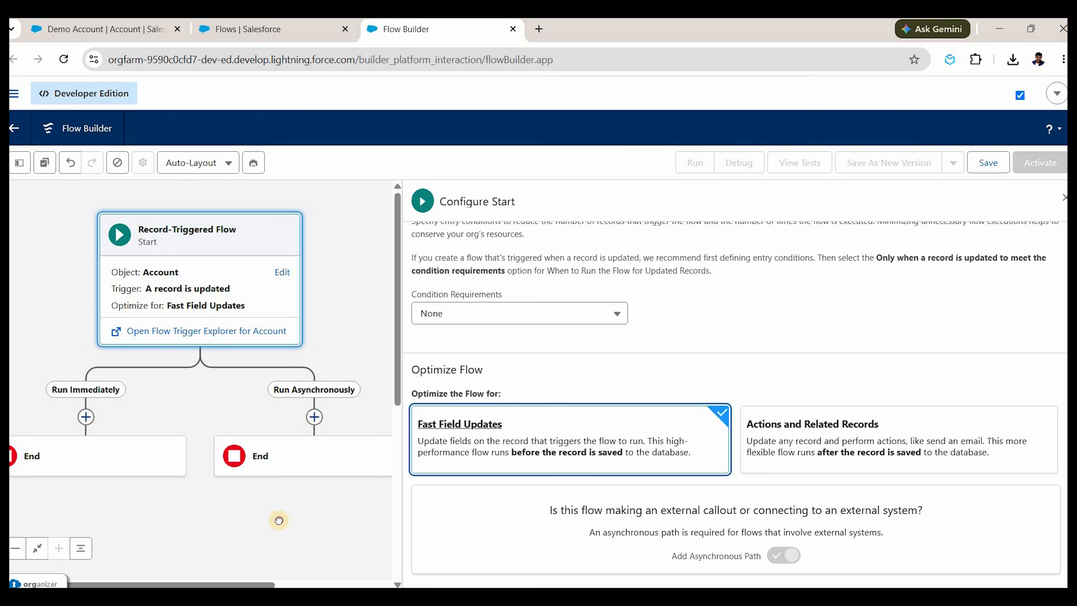
click(1064, 199)
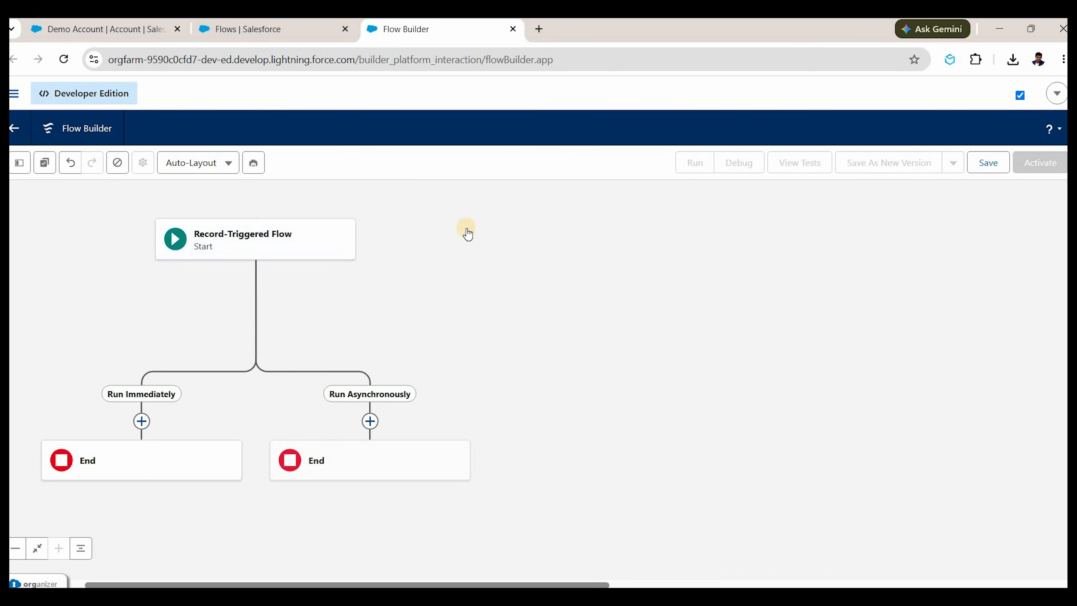
click(485, 243)
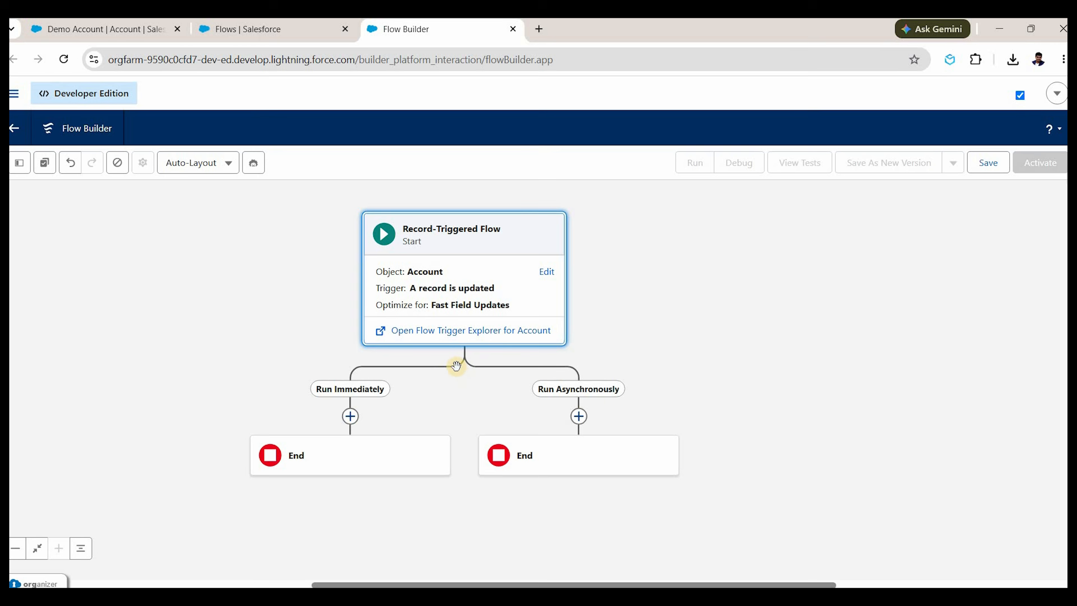
Add a Decision labelled 'If Inactive Selected' with an outcome named 'Yes'.
click(351, 416)
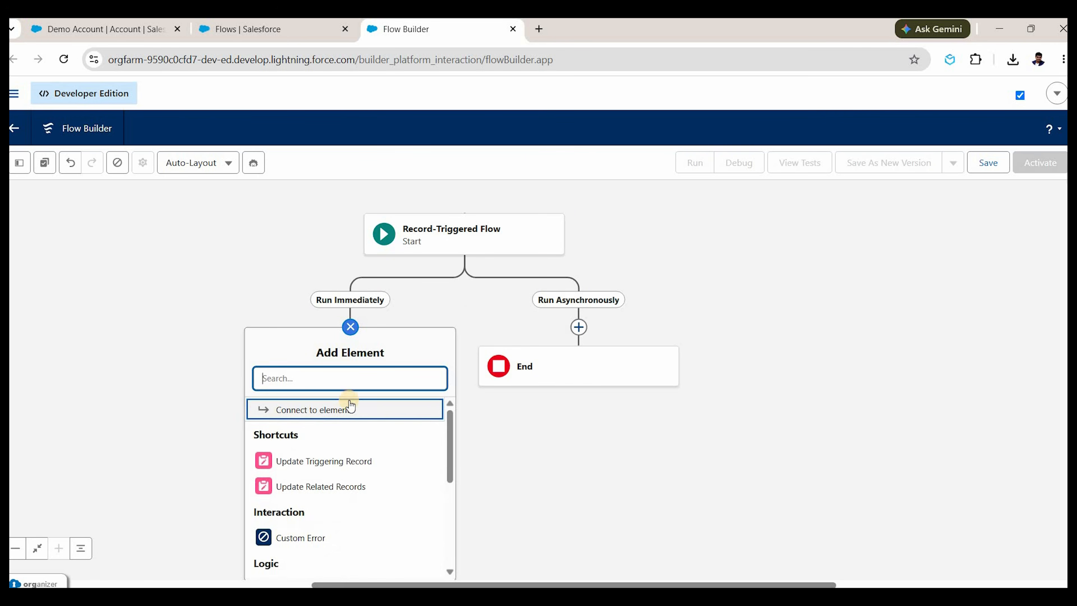
text(dec)
key(Return)
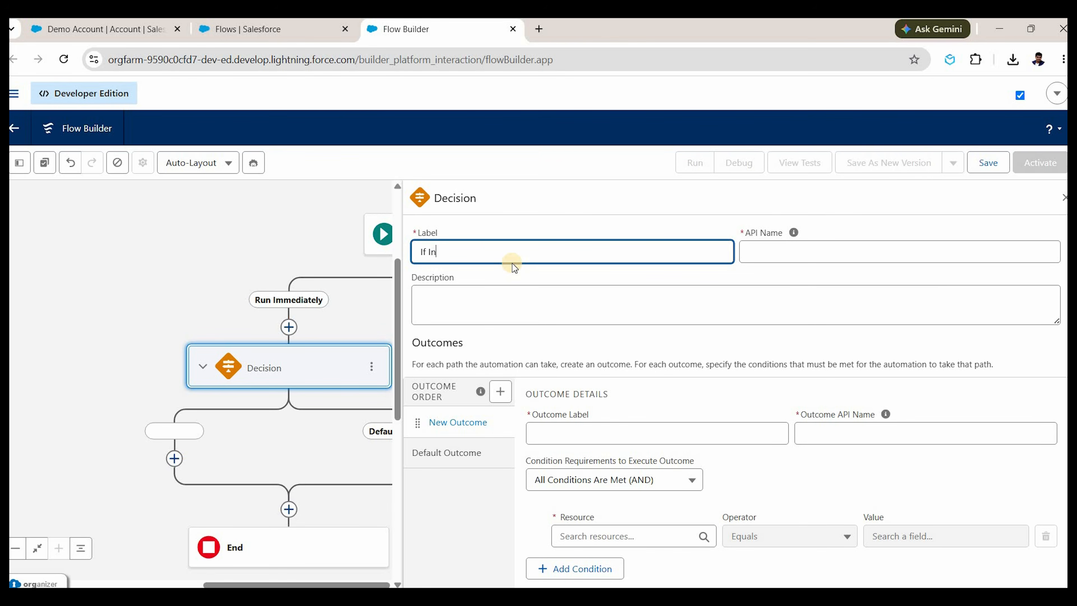
text(If Inactive Selected)
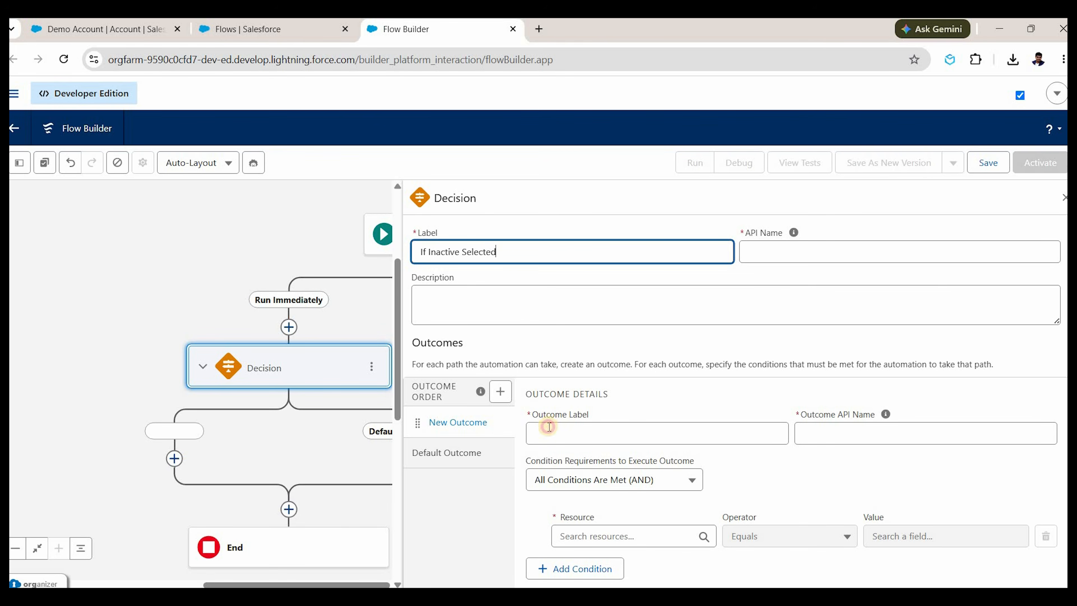
click(549, 427)
text(Ys)
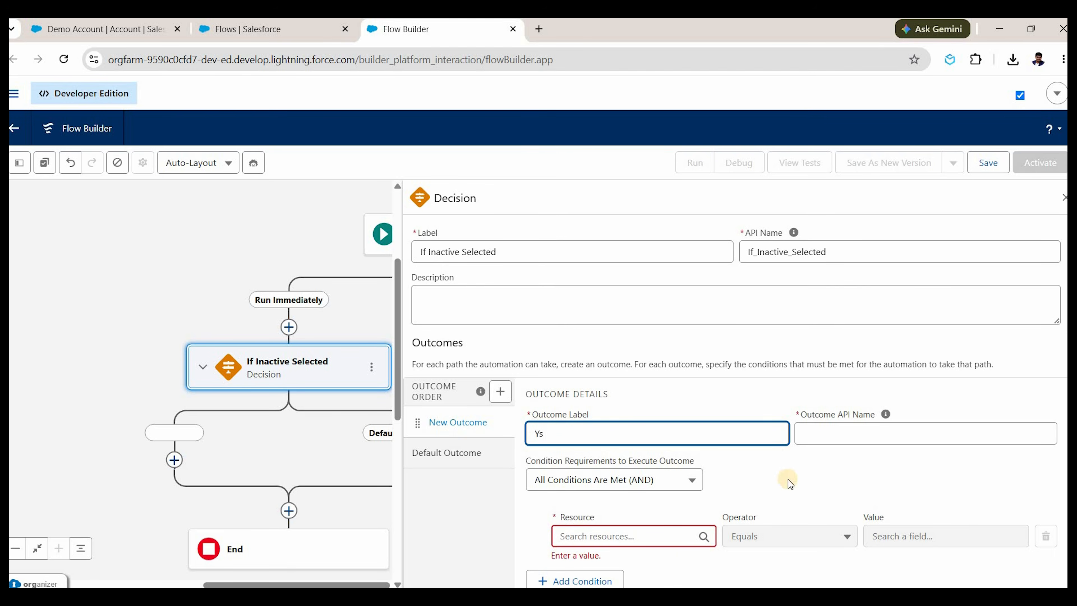
key(BackSpace)
text(es)
click(611, 461)
Add the first condition: Account Active Is Changed equals True.
scroll(615, 457, down, 2)
click(595, 443)
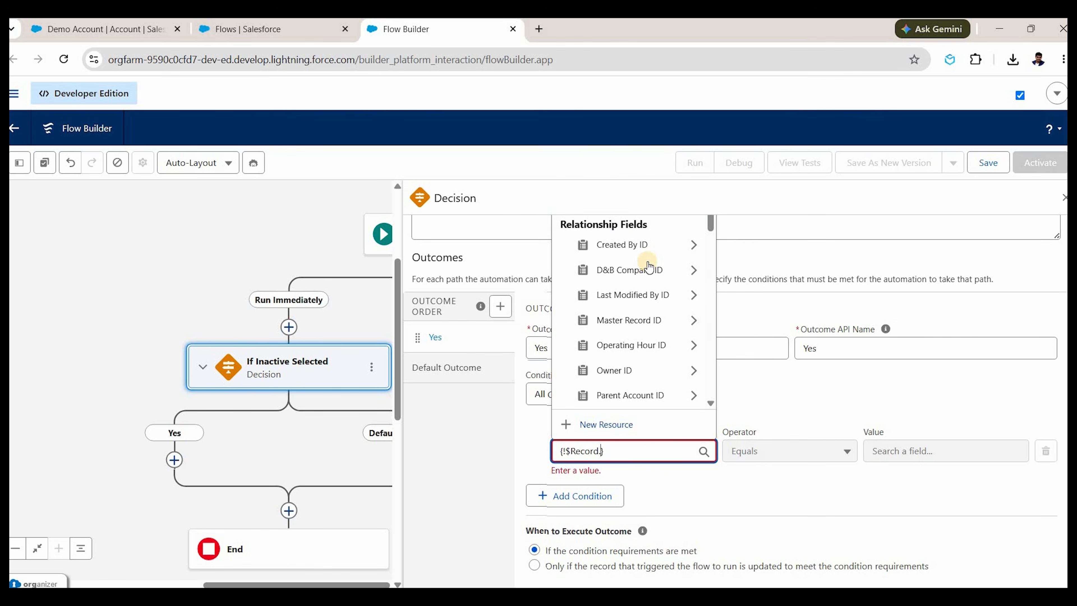
text(act)
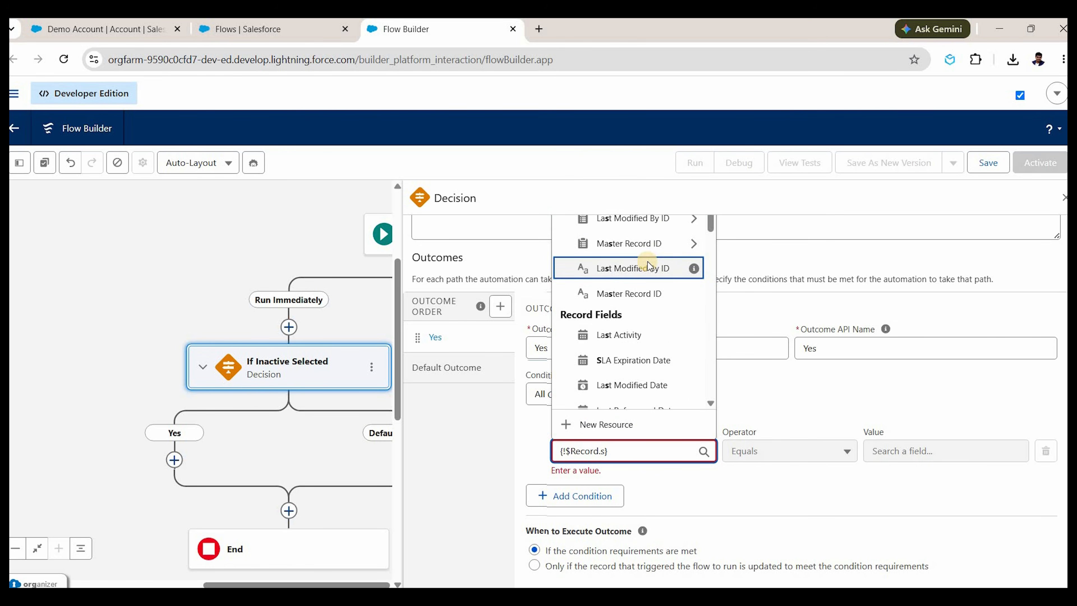
key(Down)
key(Down)
key(Return)
click(789, 458)
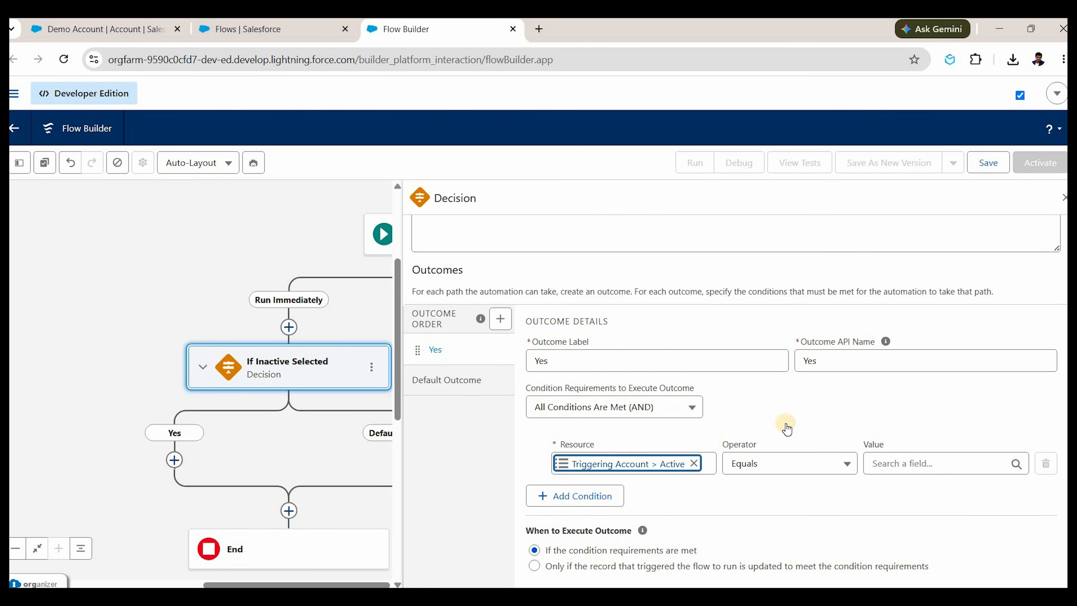
click(879, 456)
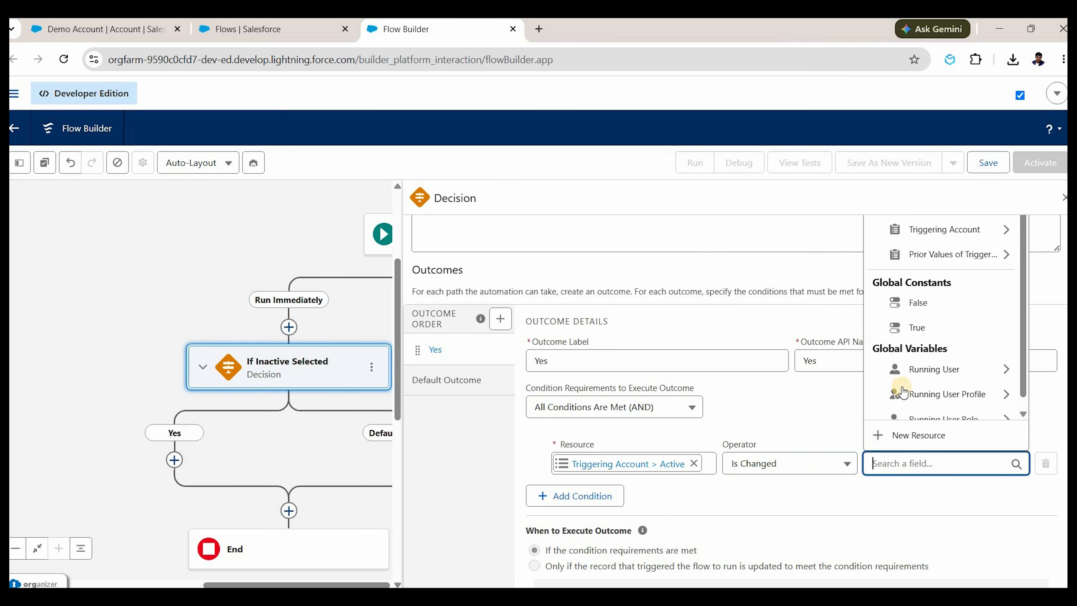
text(tr)
key(Return)
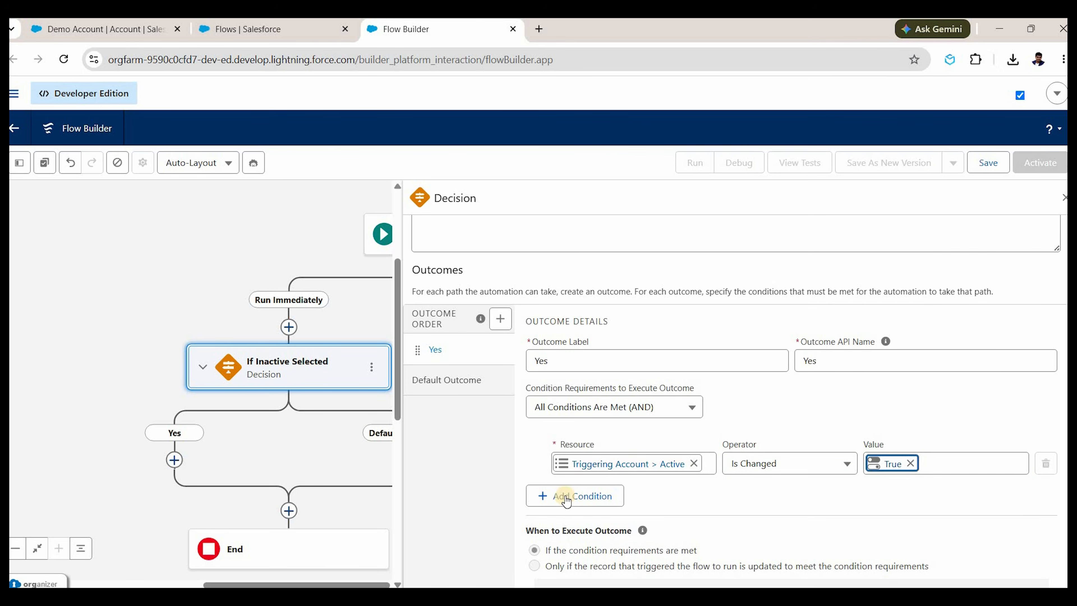
Add a second condition, Active Equals No, and close the decision panel.
click(599, 504)
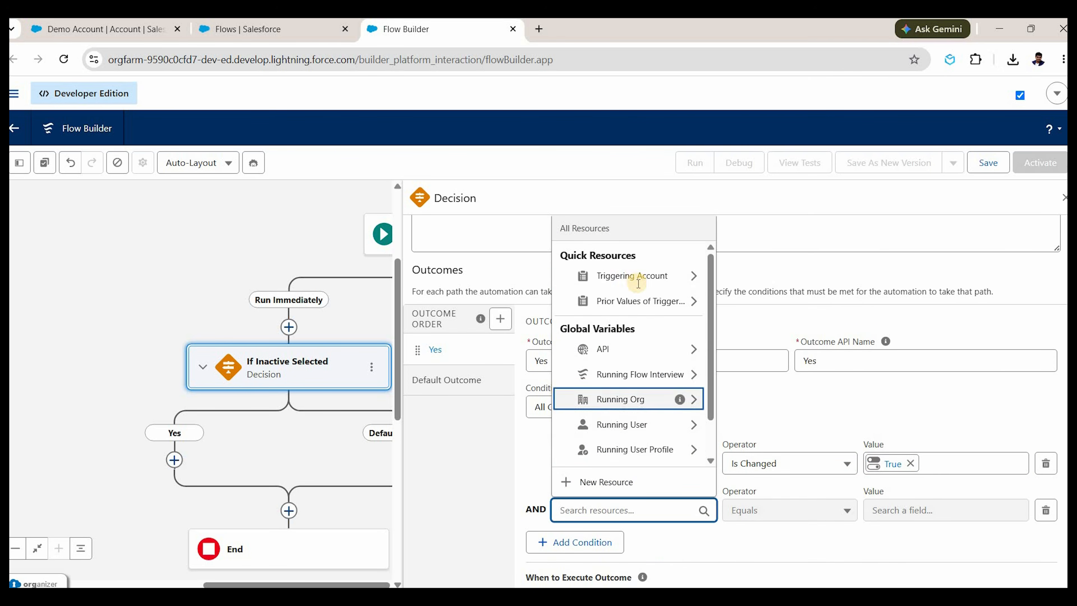
text({!$Record.ac)
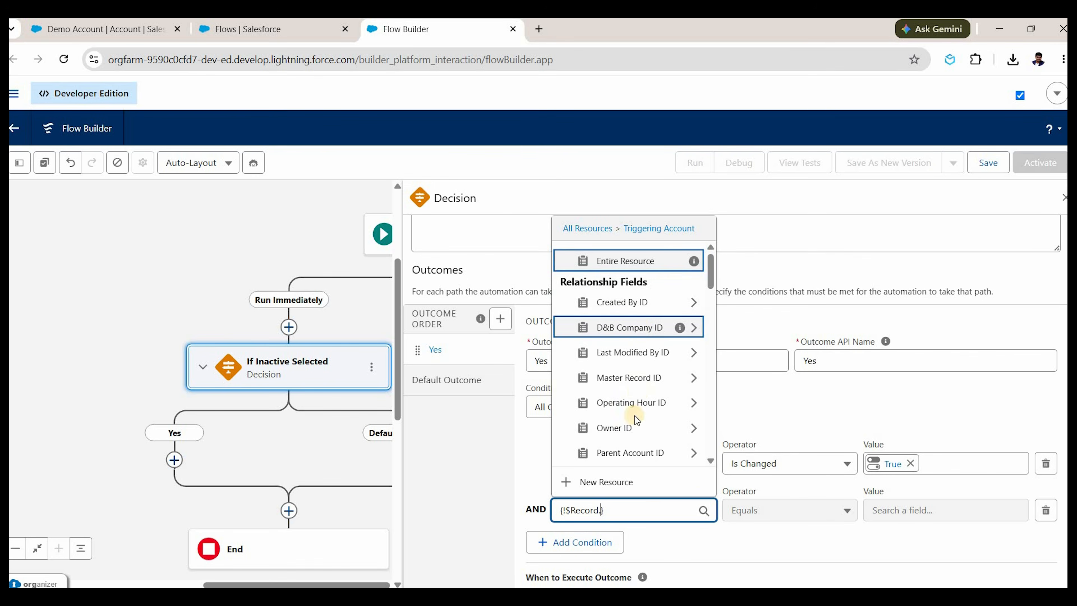
text(t)
key(Down)
key(Down)
key(Return)
click(789, 510)
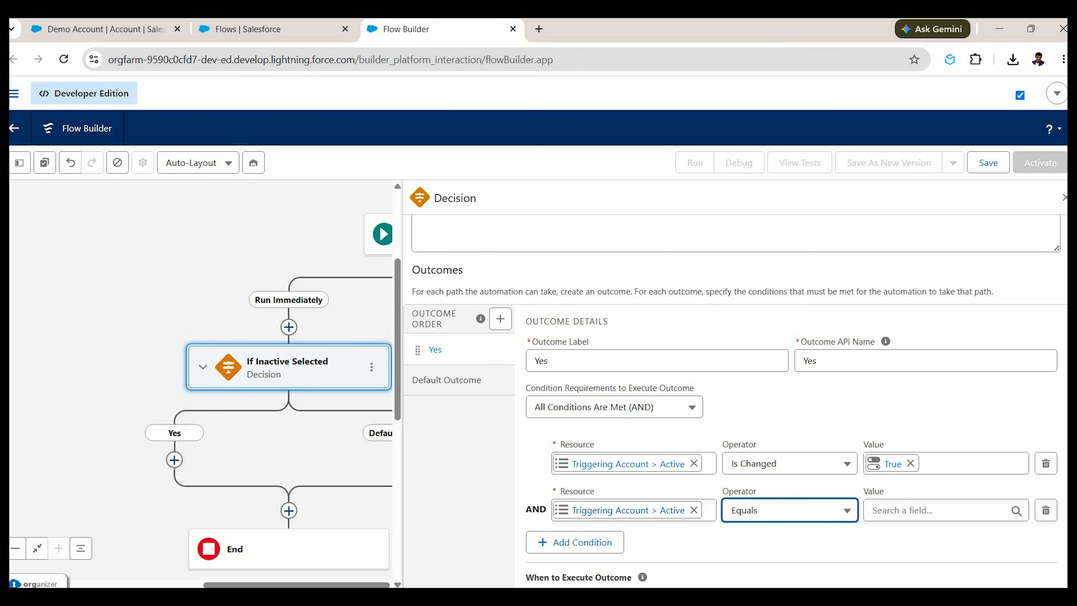
click(923, 506)
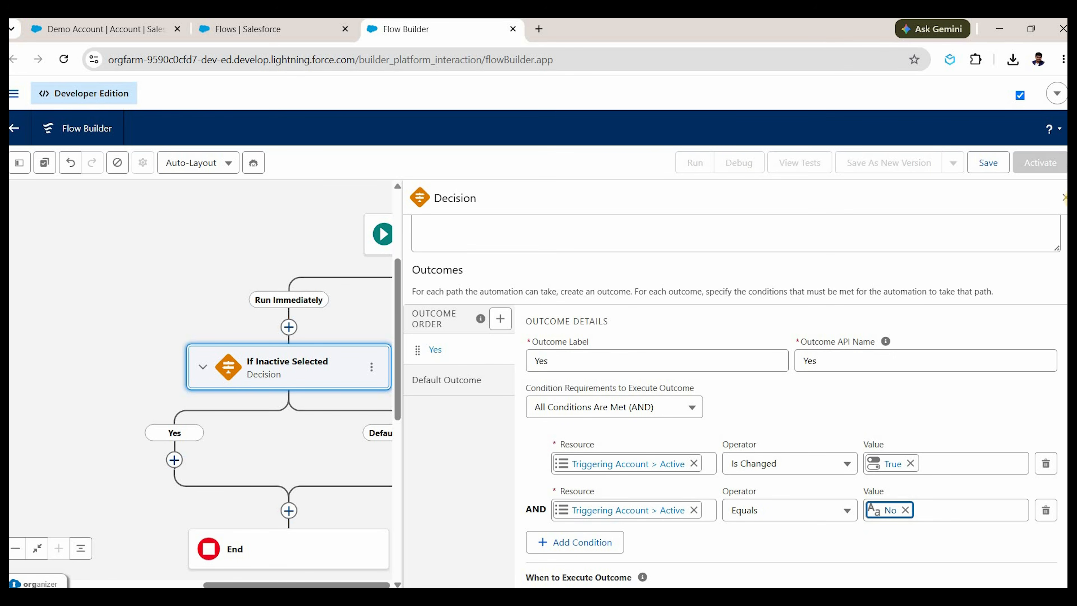
click(1065, 198)
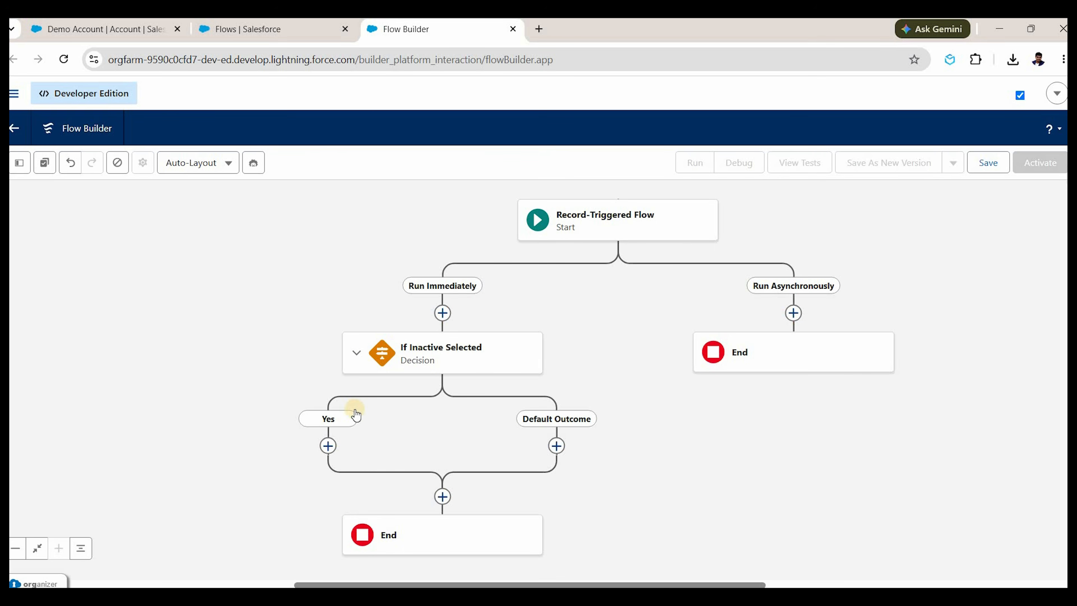
Add a Get Records element on the Yes path that queries Case records.
click(358, 401)
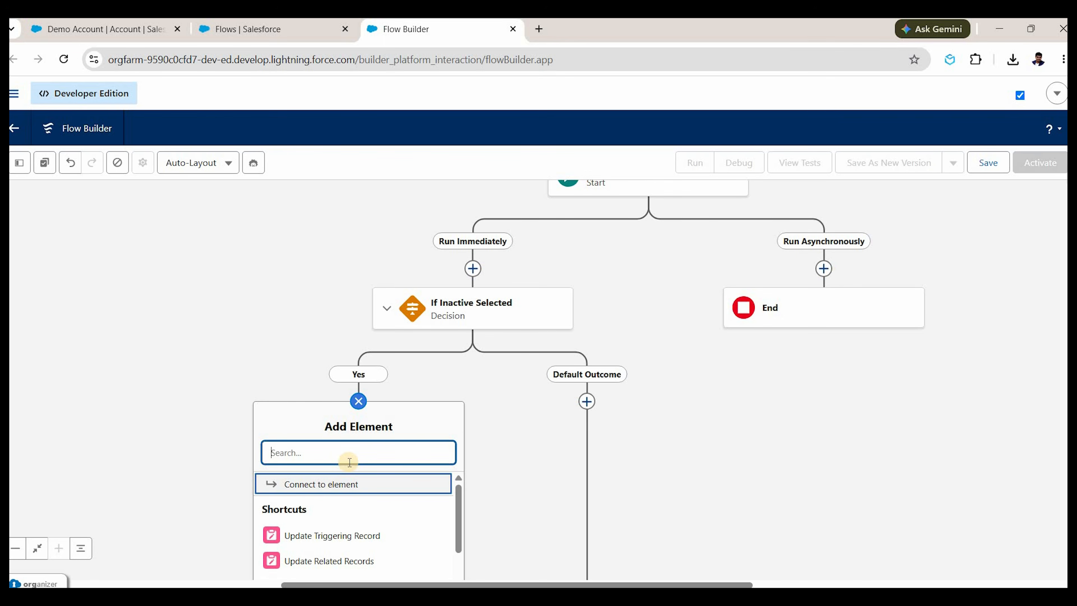
text(get)
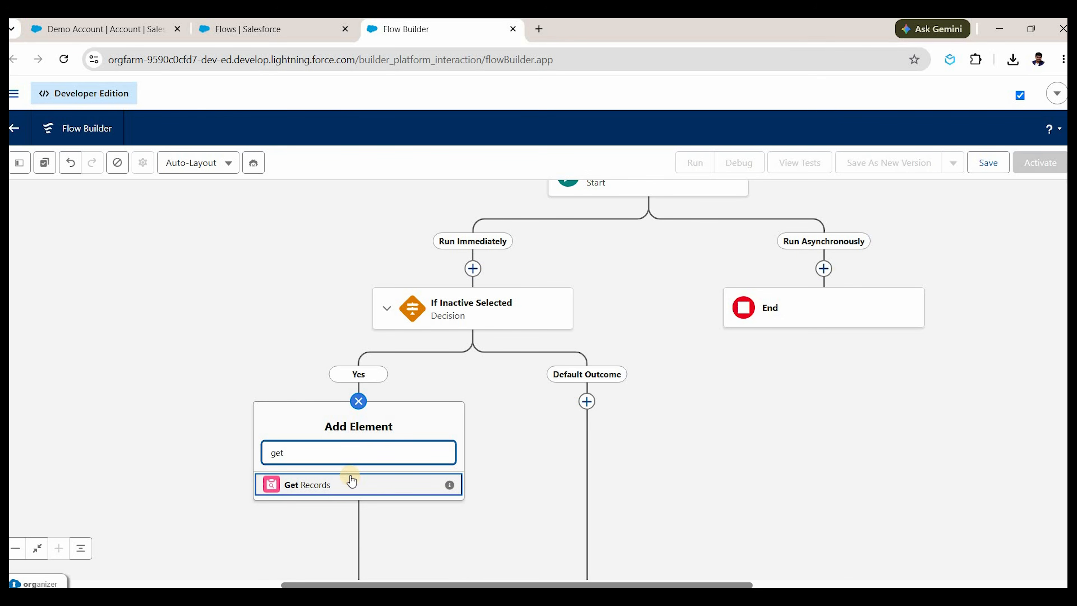
click(351, 481)
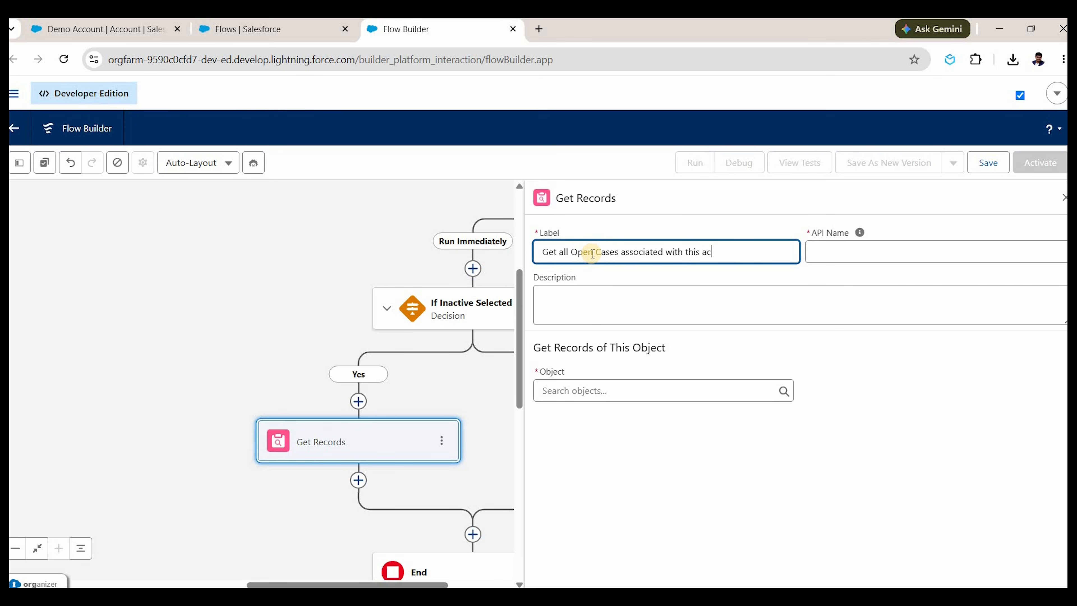
text(nt)
click(669, 387)
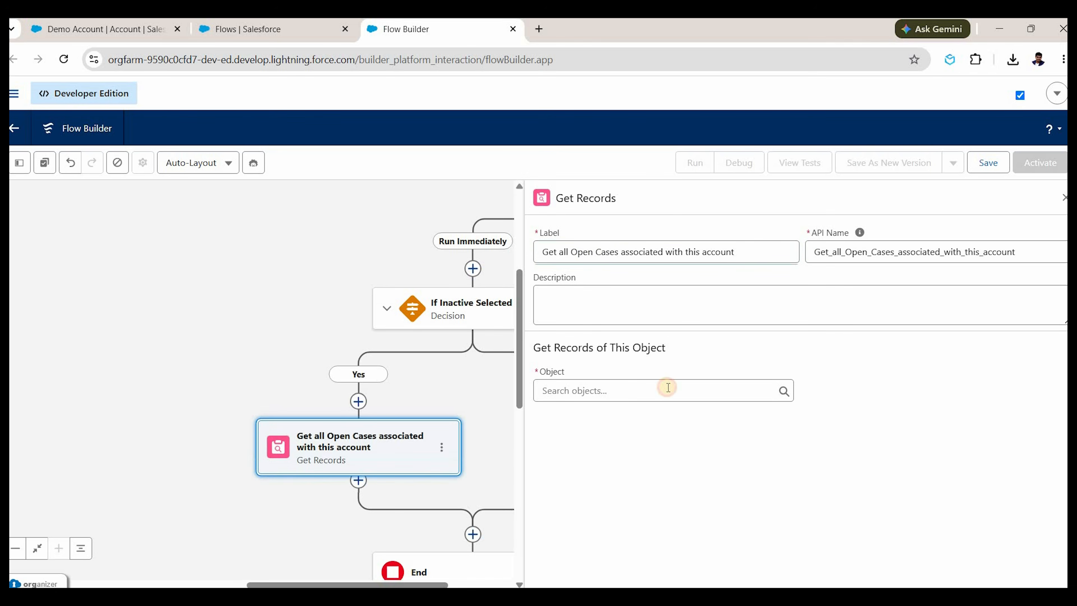
text(case)
key(Down)
key(Down)
key(Down)
key(Down)
key(Down)
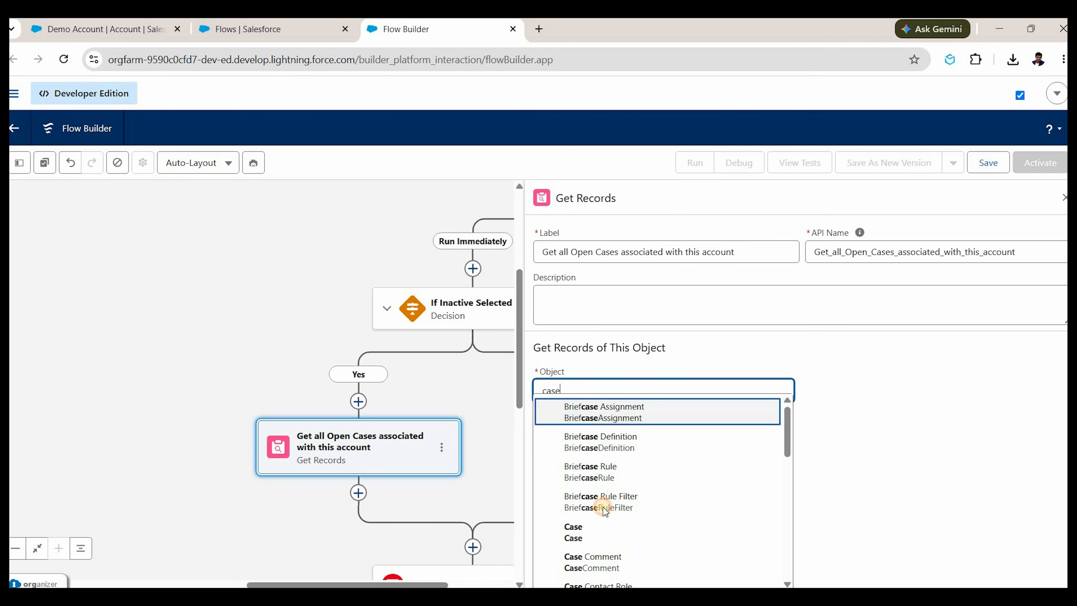
key(Return)
Filter the cases to Status Does Not Equal Closed and close the panel.
scroll(632, 388, down, 3)
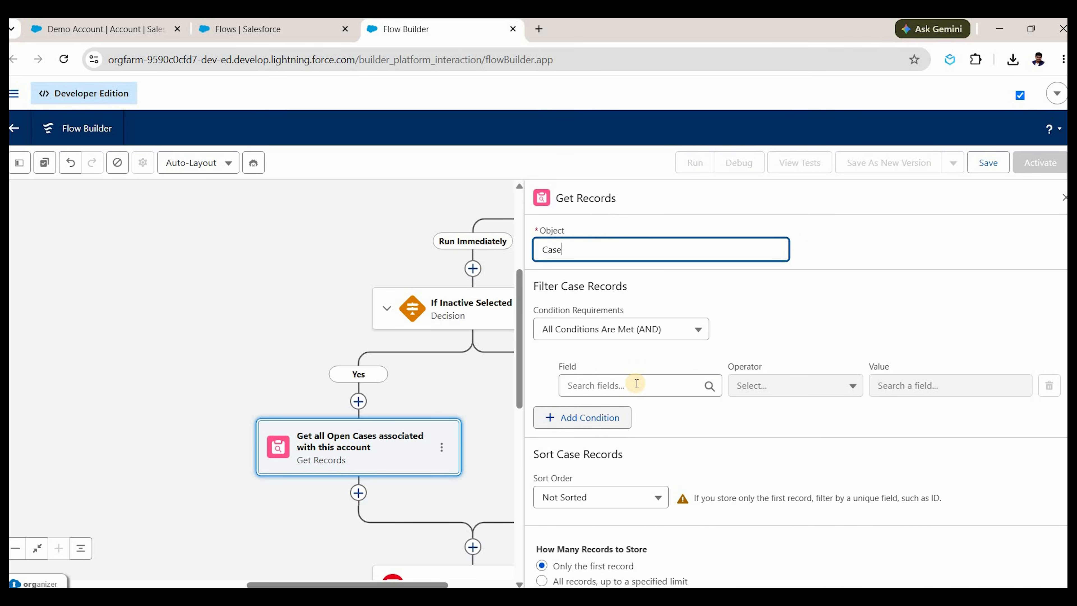
click(635, 384)
text(stat)
key(Return)
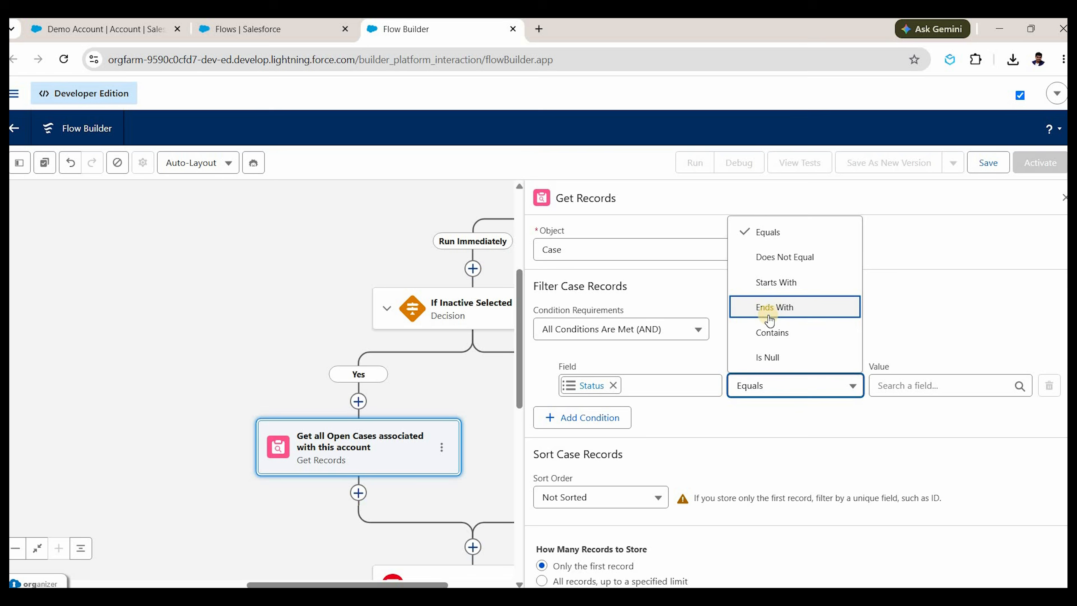
click(788, 258)
click(882, 387)
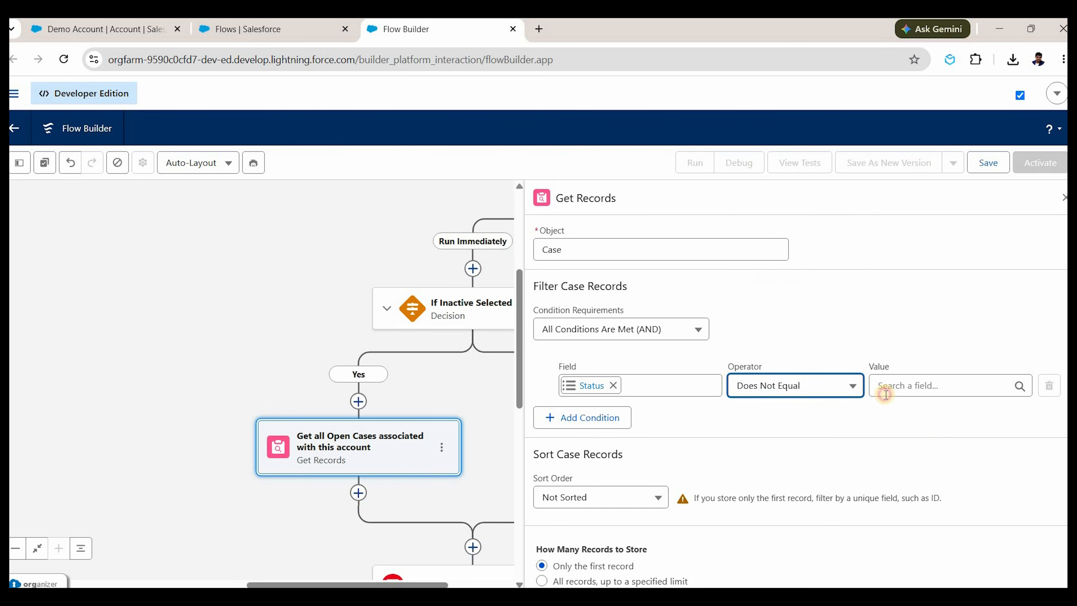
key(Down)
key(Down)
key(Down)
key(Down)
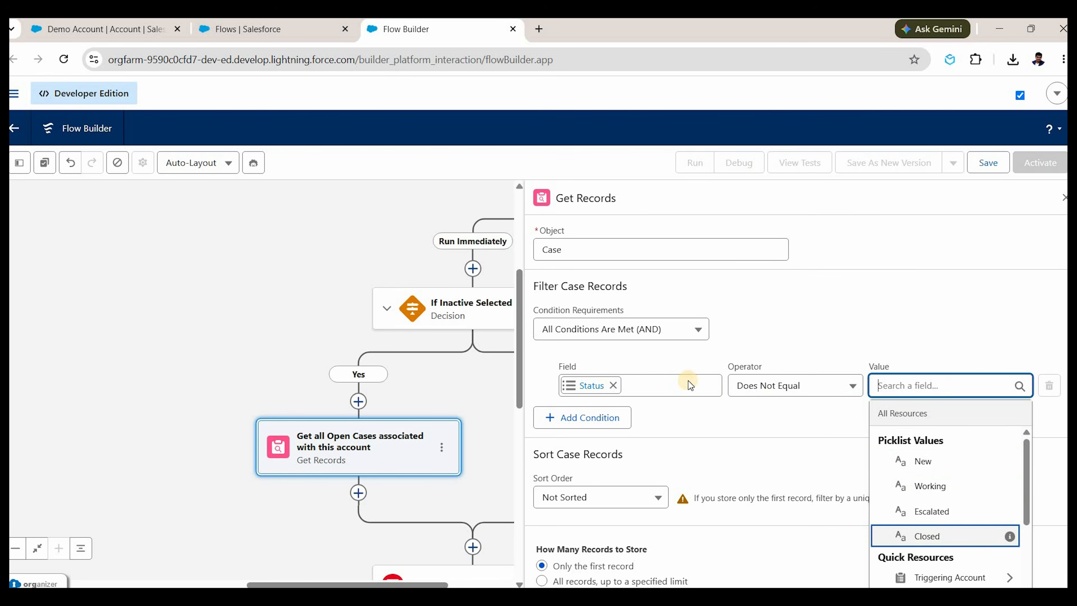
key(Return)
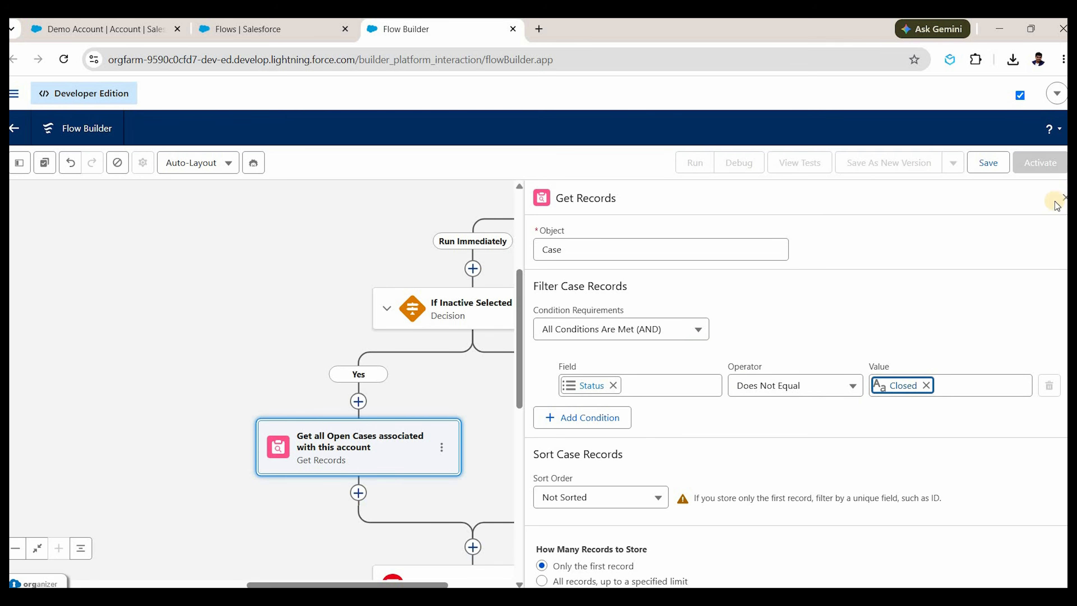
click(1065, 199)
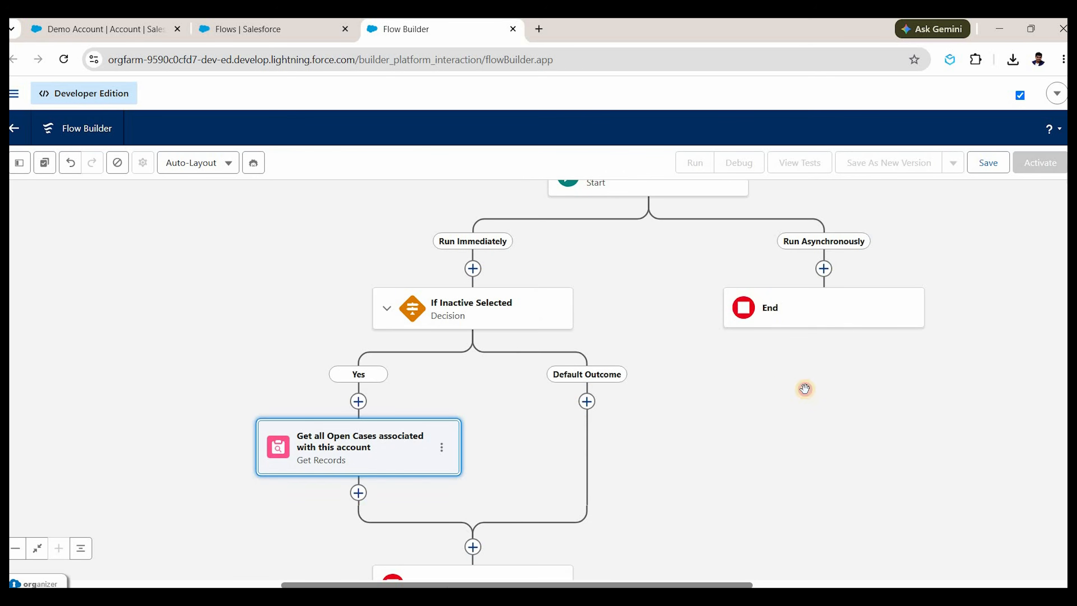
Add a Loop after Get Records labelled 'Loop through all open cases'.
drag(510, 248, 538, 214)
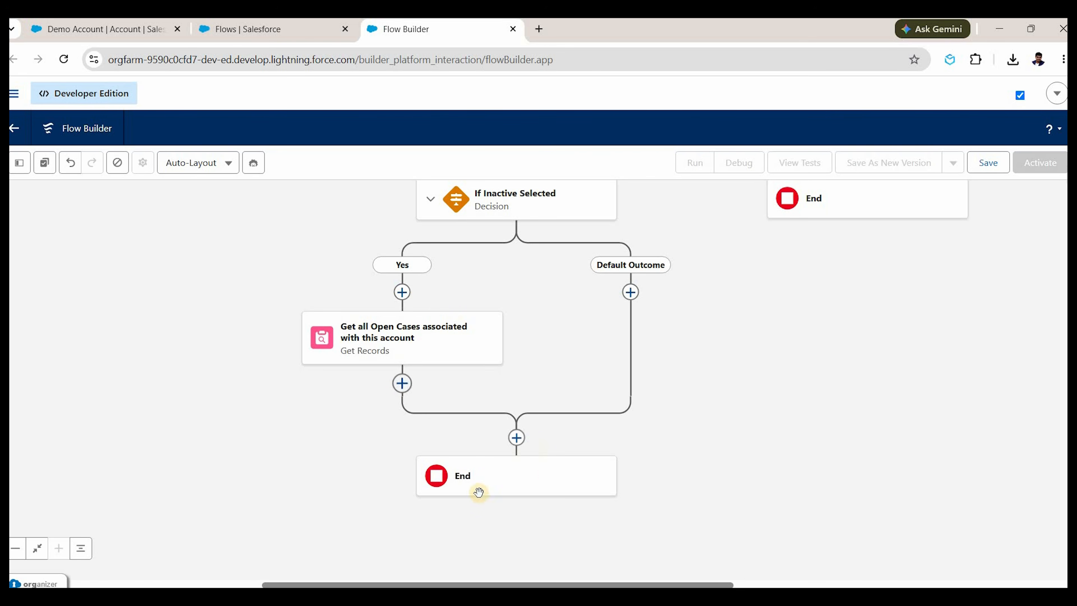
click(402, 383)
scroll(403, 468, down, 2)
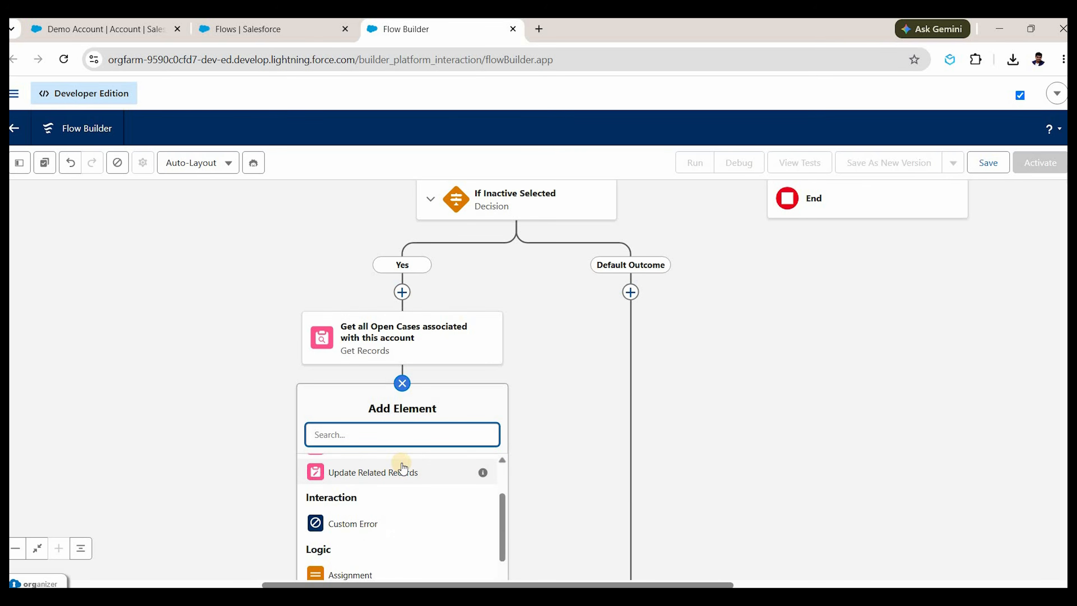
text(loop)
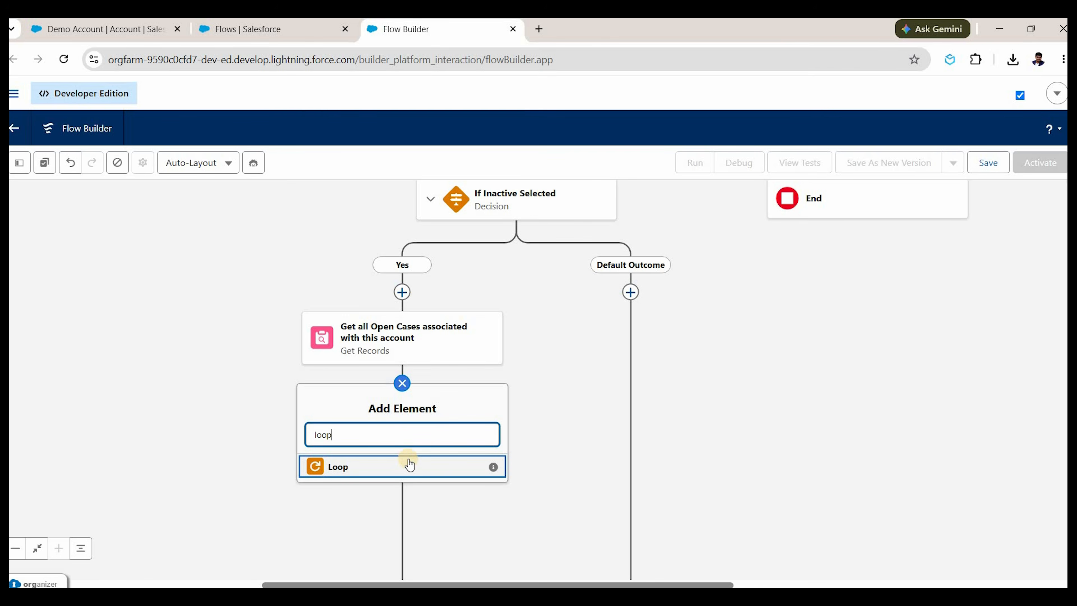
click(408, 459)
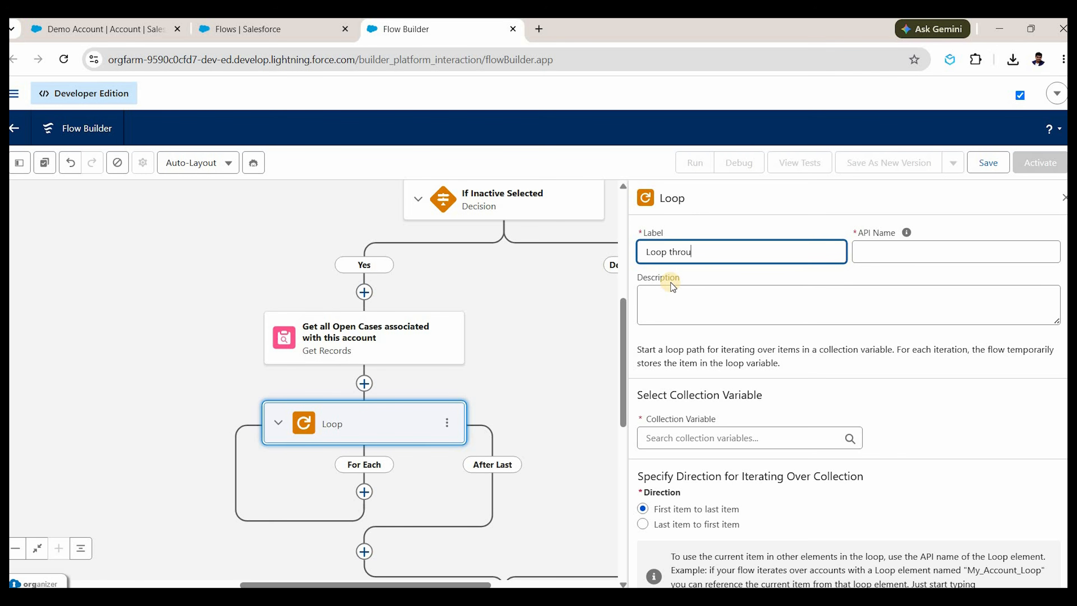
text(Loop throuhg)
key(BackSpace)
key(BackSpace)
text(gh all open cases)
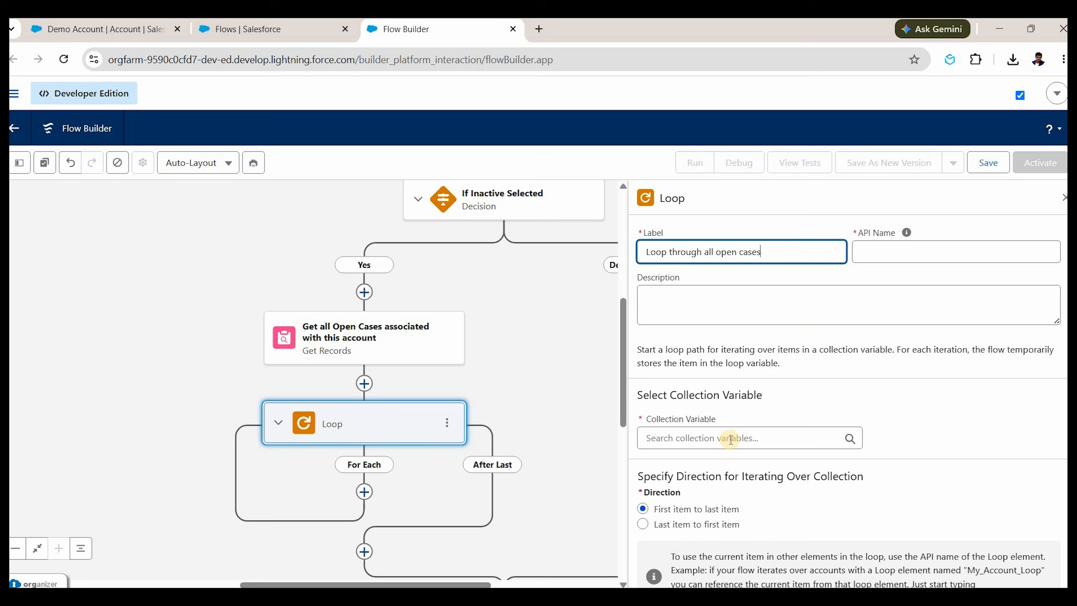
click(718, 307)
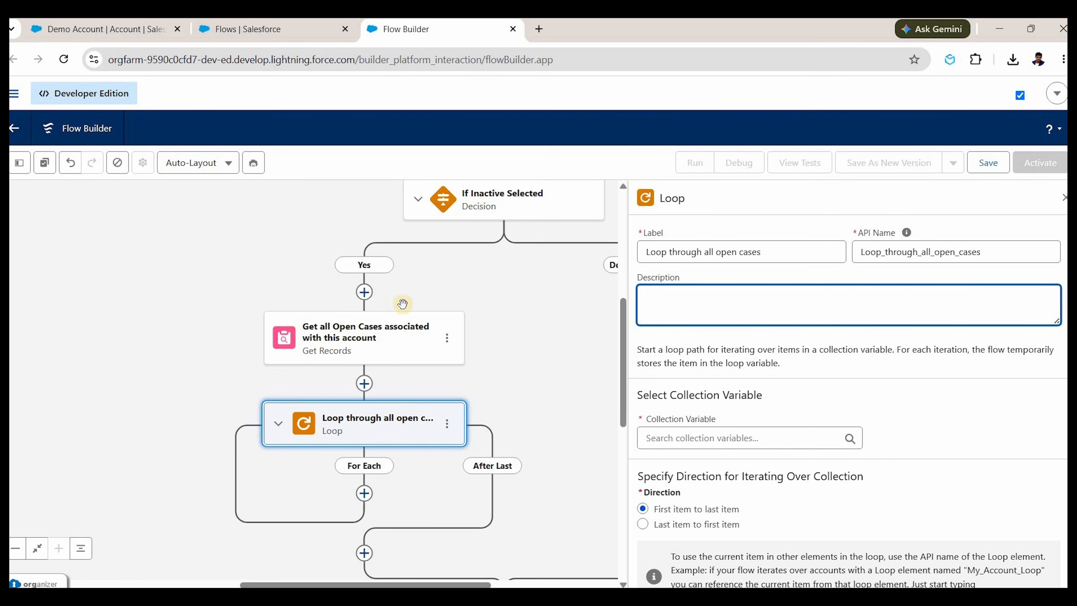
Search for the loop's collection, then reopen the Get Records settings.
click(705, 436)
text(open cas)
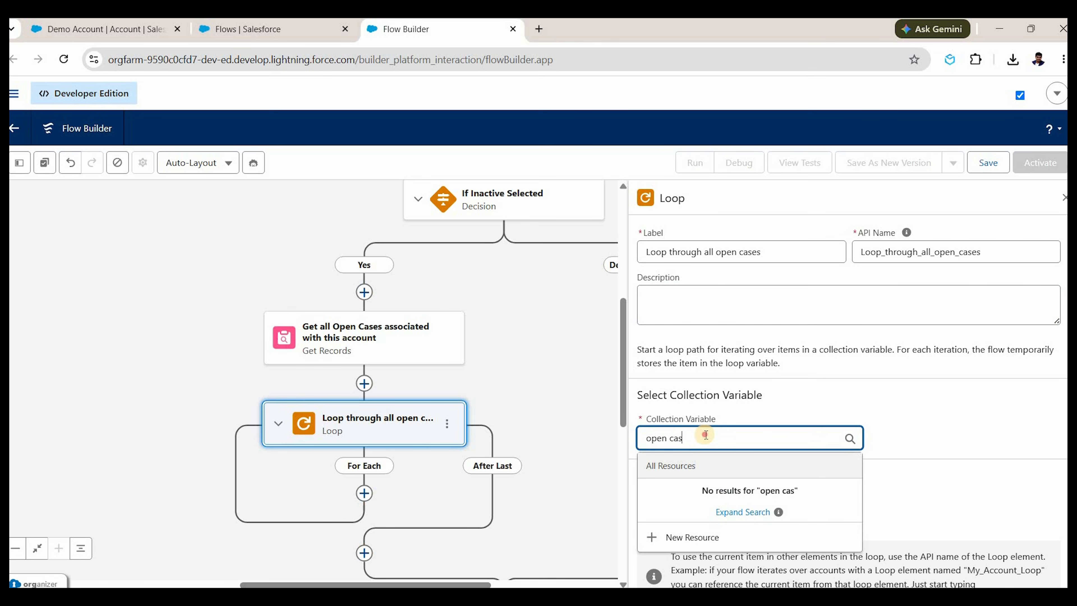
text(es)
key(ctrl+a)
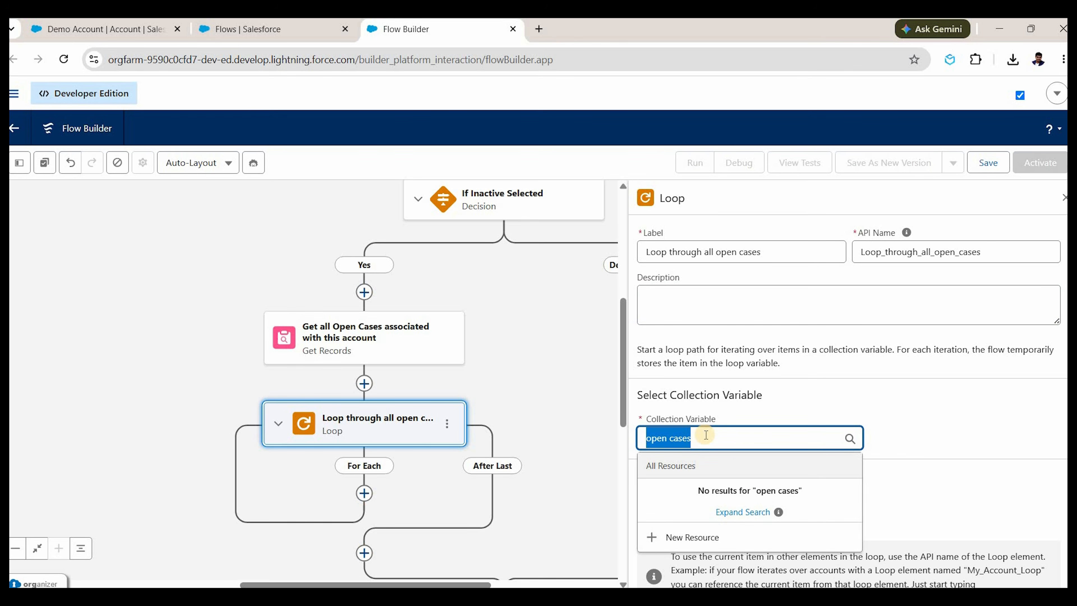
text(get)
key(BackSpace)
key(BackSpace)
key(BackSpace)
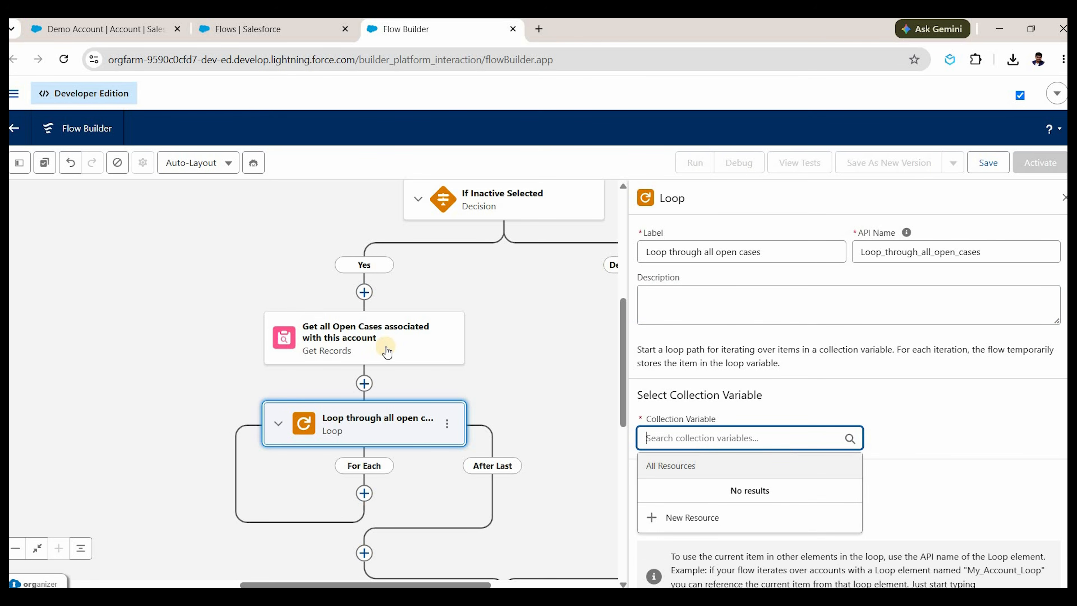
click(387, 352)
scroll(616, 437, down, 5)
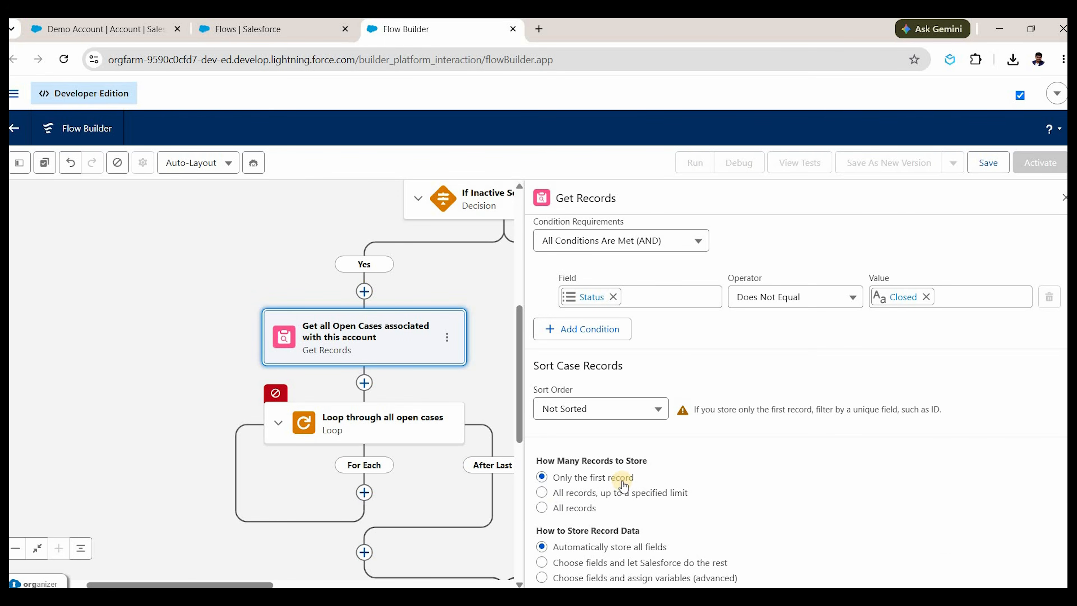
Have Get Records store all records, then set the Loop collection to its open cases.
click(561, 509)
click(477, 383)
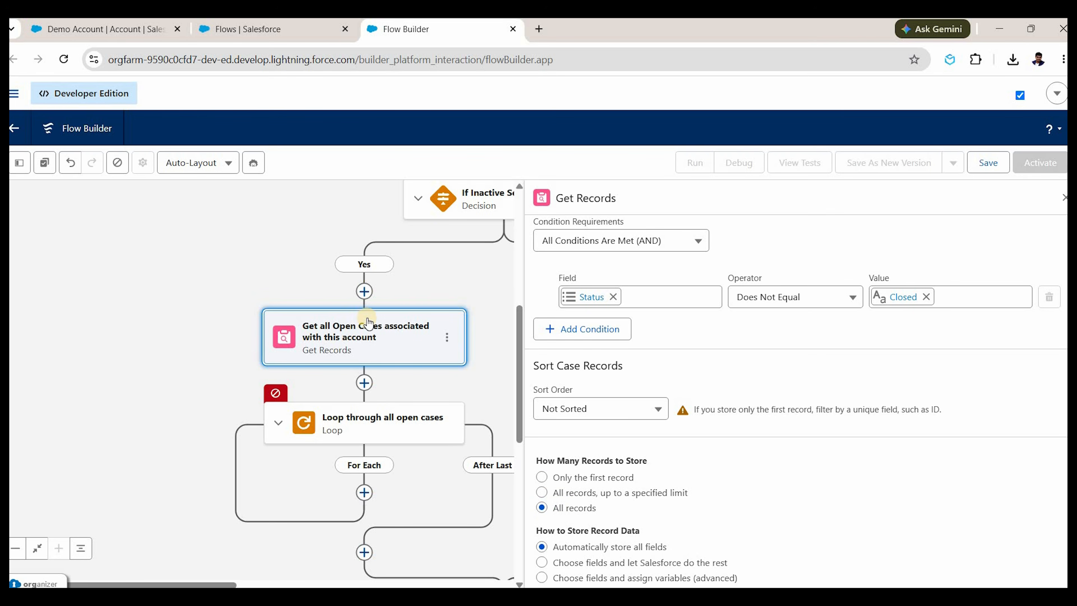
click(382, 418)
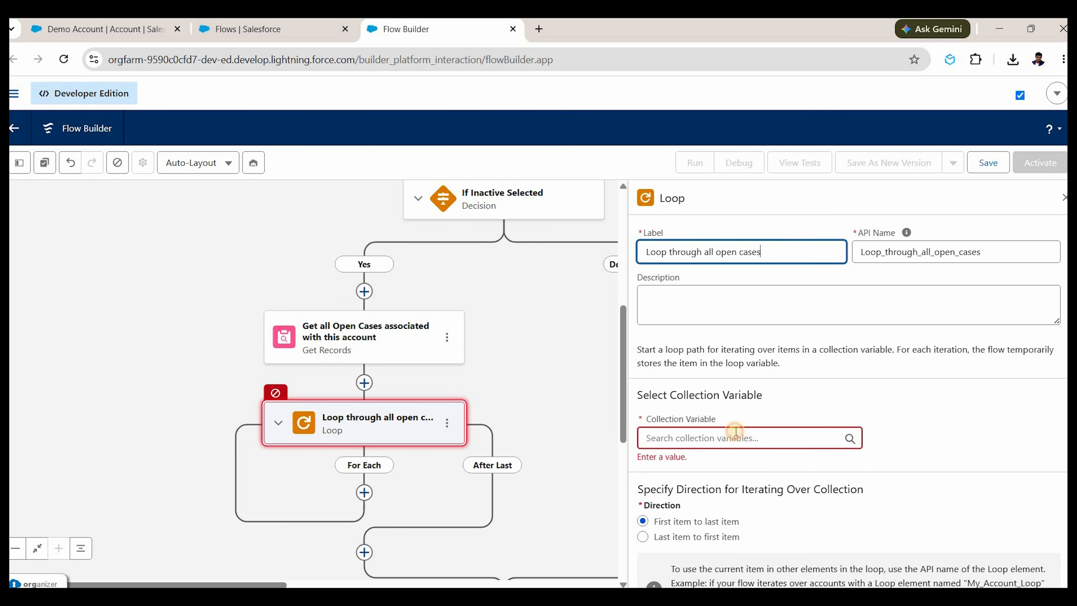
click(736, 432)
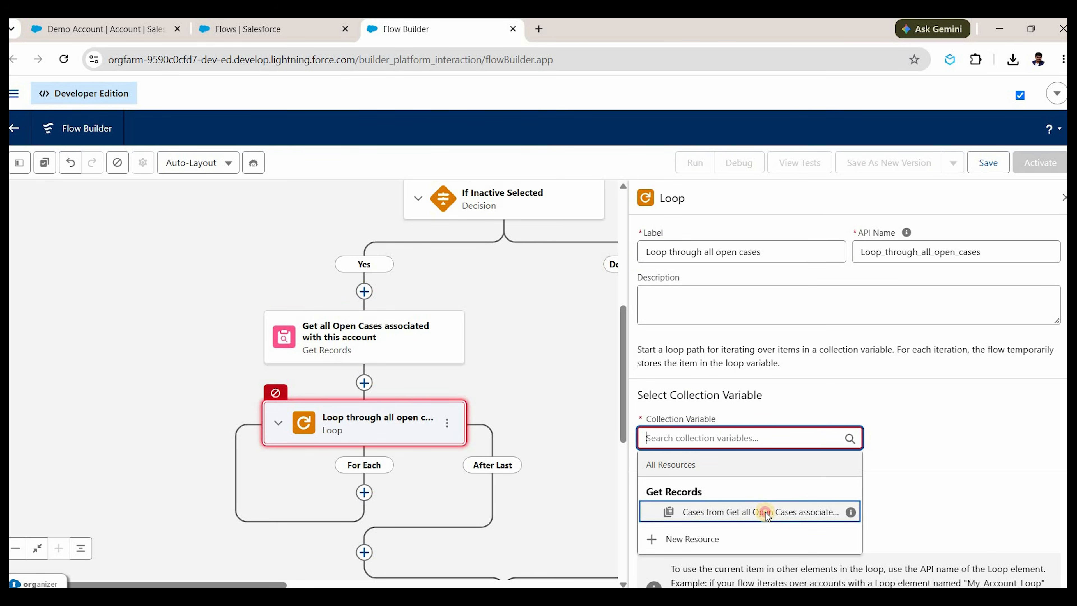
click(766, 515)
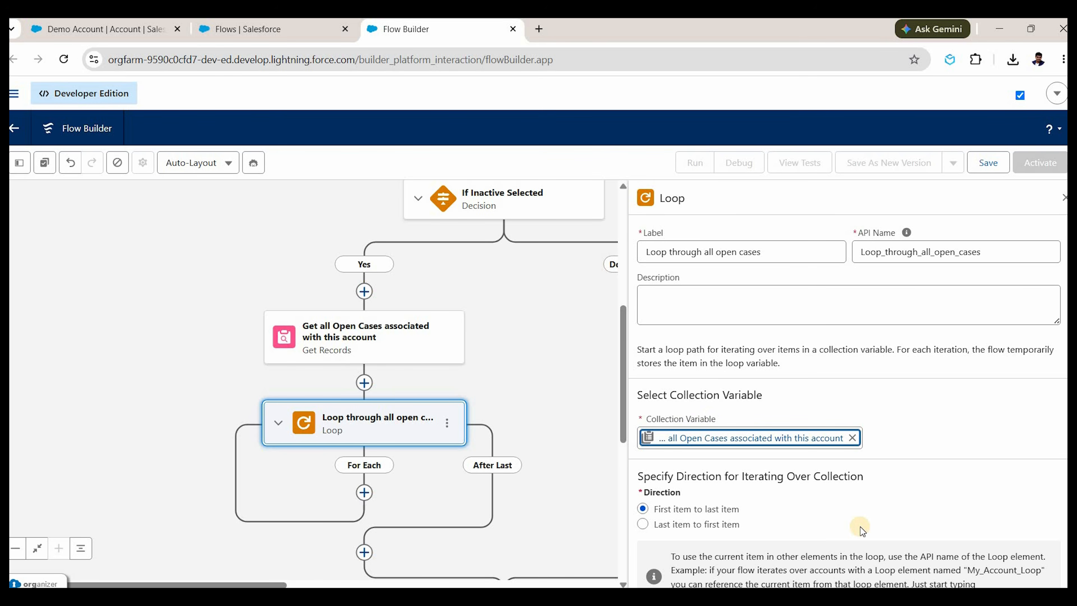
key(Down)
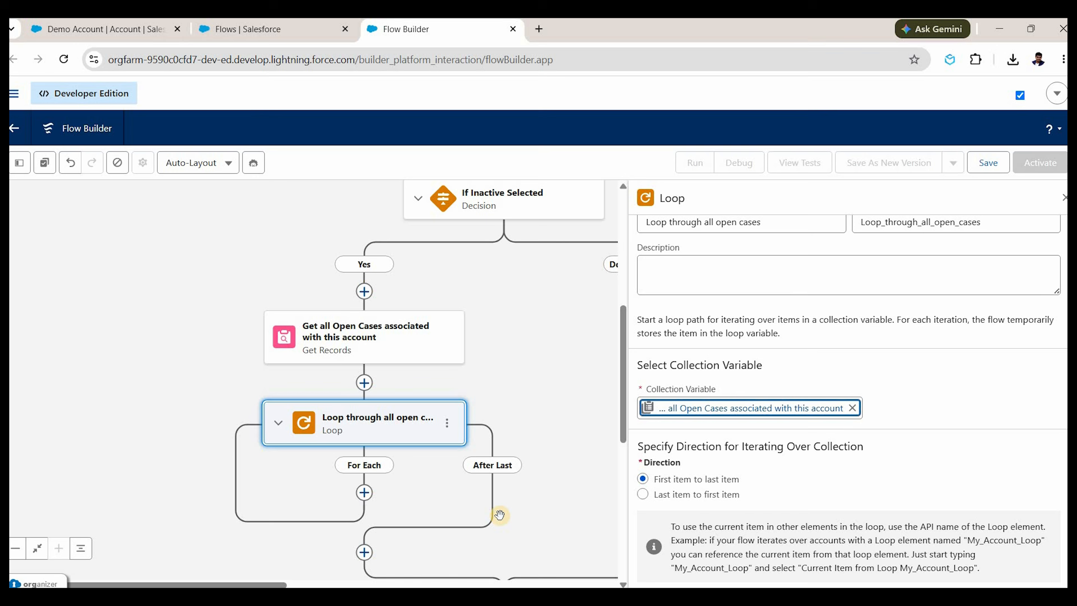
Insert a Decision element named 'Case Priority' inside the For Each loop.
click(364, 493)
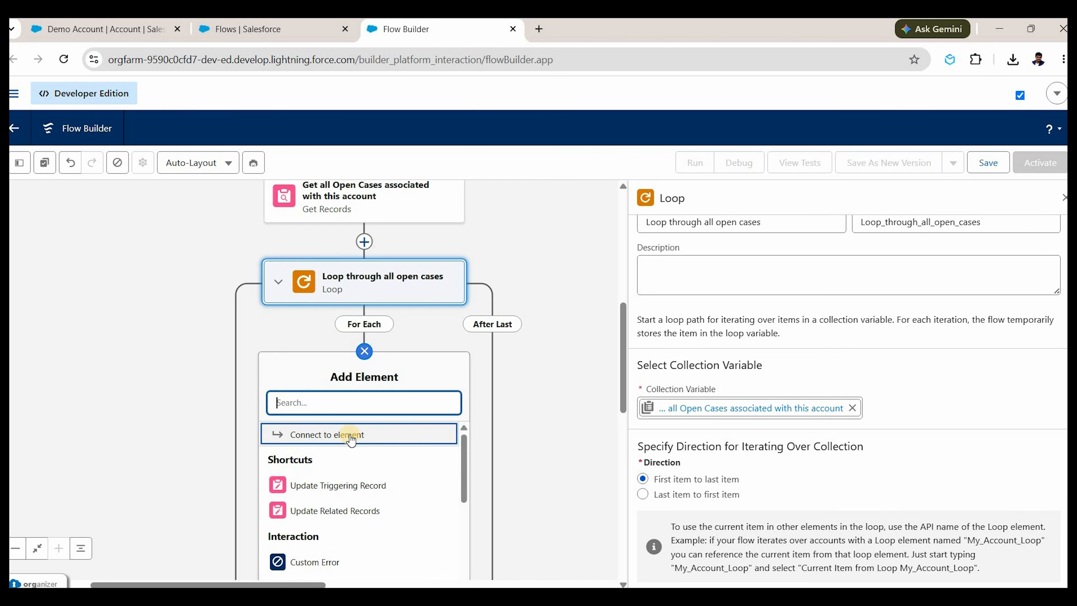
text(dec)
click(282, 434)
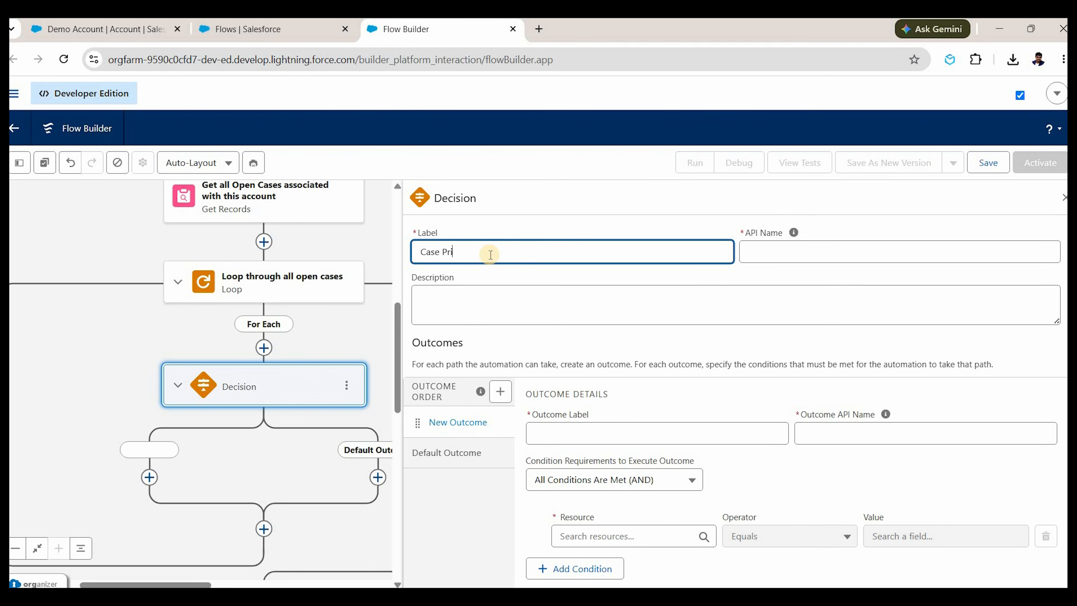
click(491, 255)
text(Case Priority)
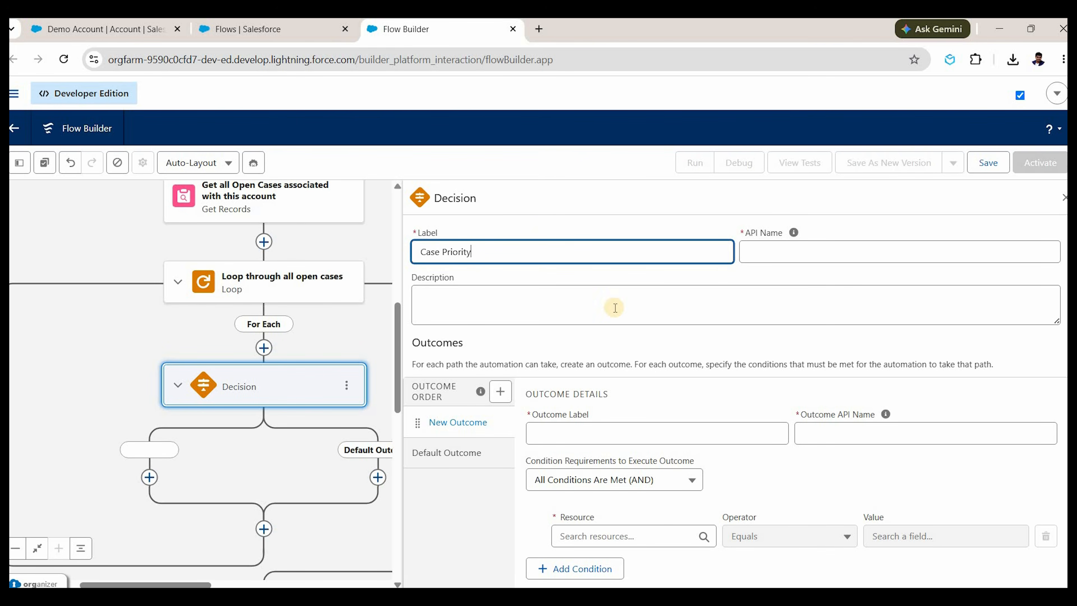
key(Tab)
Add a 'High' outcome whose condition is the looped case's Priority equals High.
click(550, 429)
text(High)
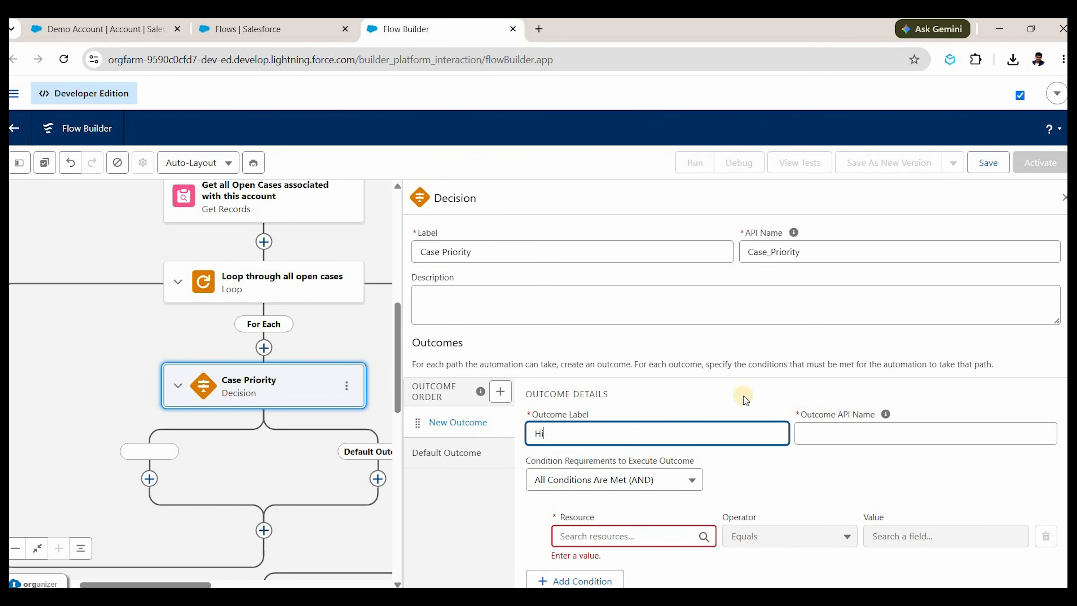
click(611, 539)
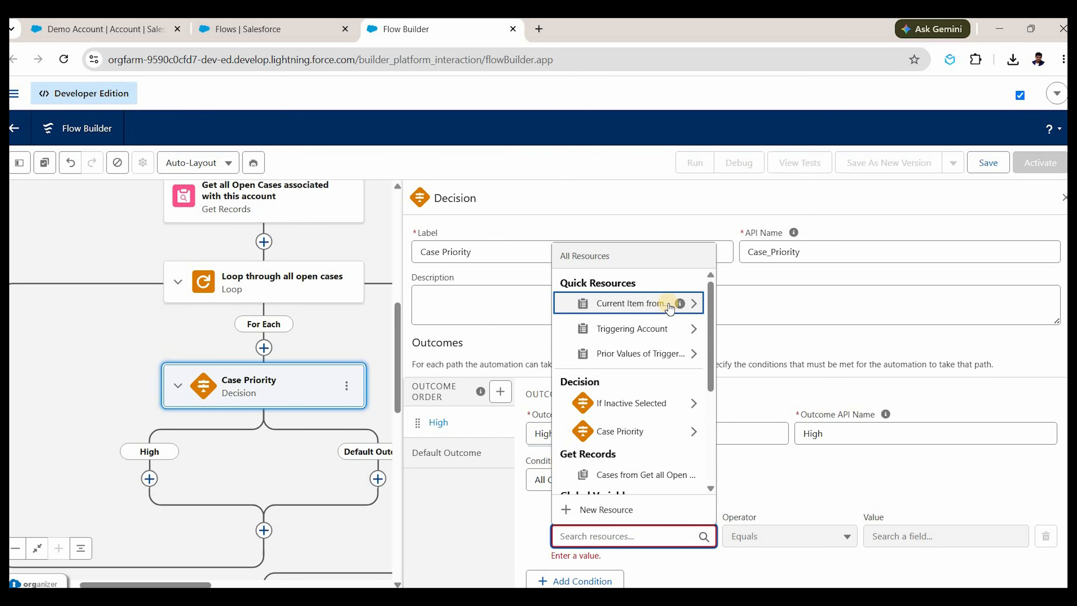
mouse_move(681, 304)
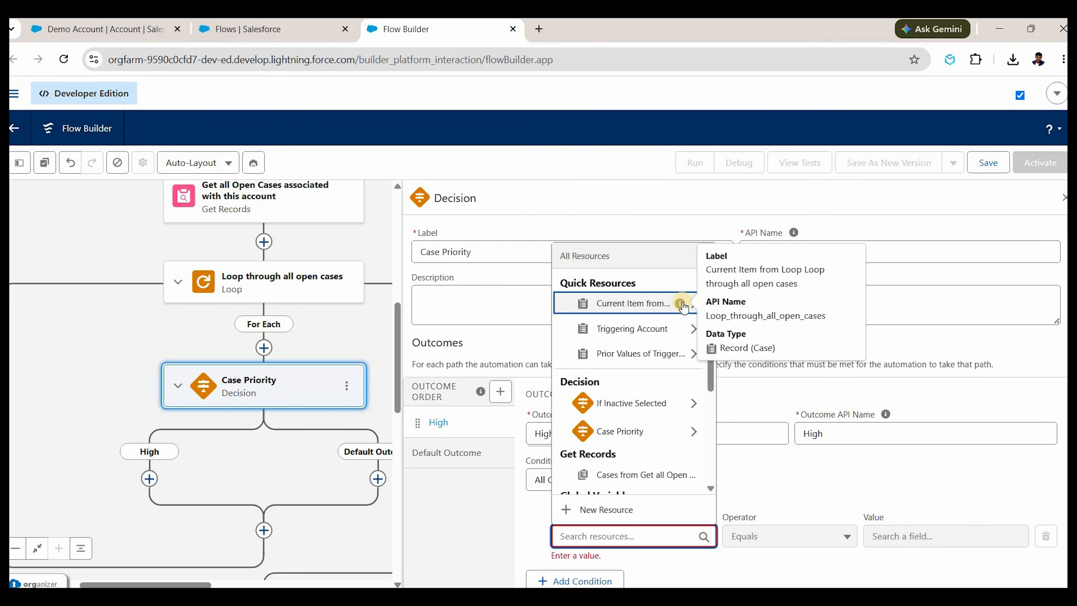
click(664, 304)
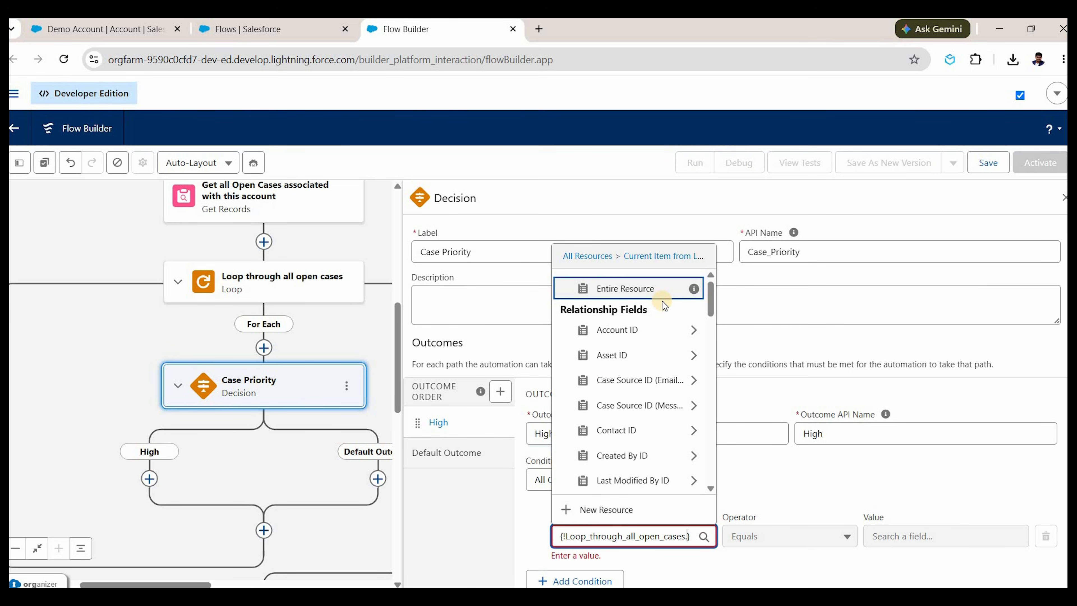
text(prio)
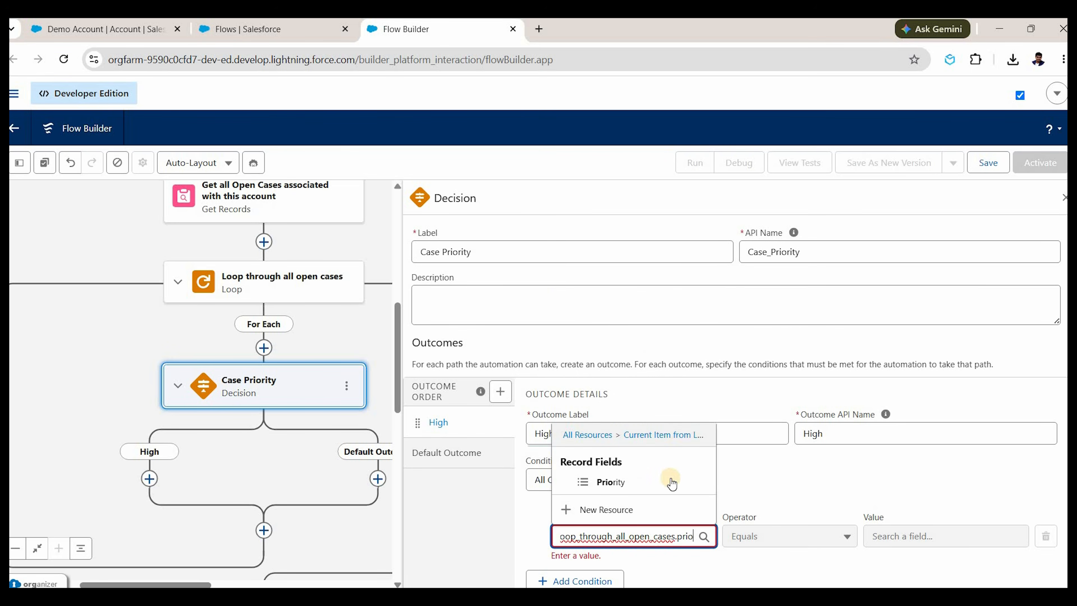
key(Down)
key(Return)
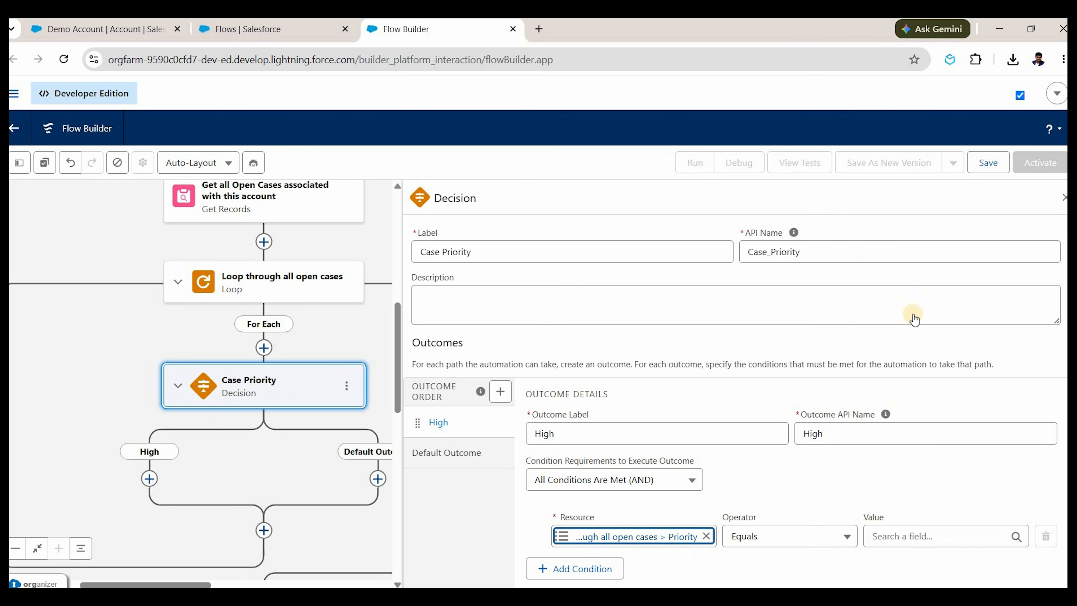
click(903, 536)
key(Return)
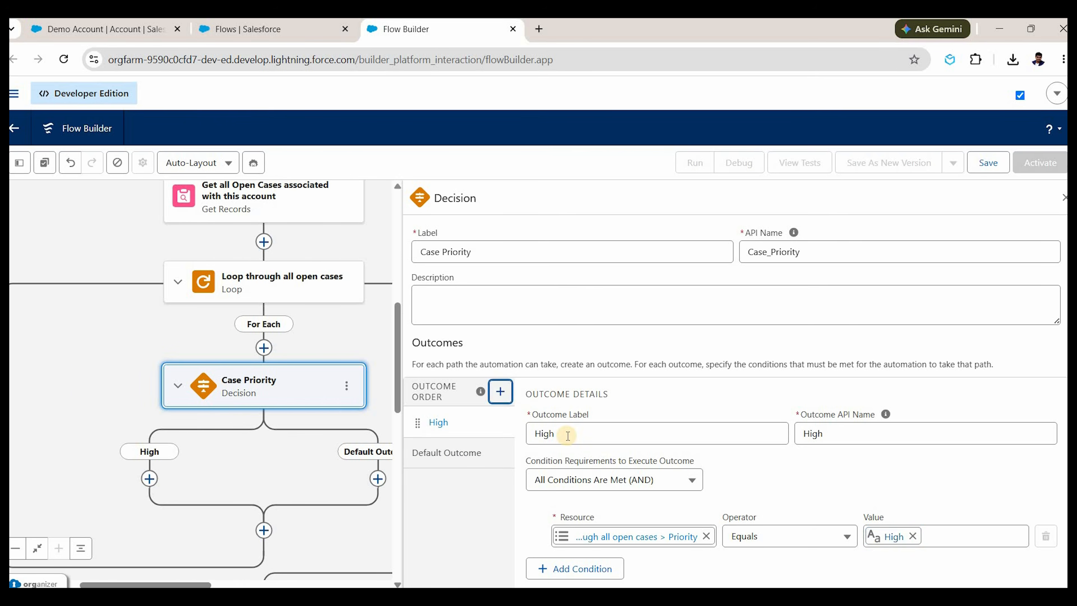
Add a 'Medium' outcome whose condition is the looped case's Priority equals Medium.
click(501, 391)
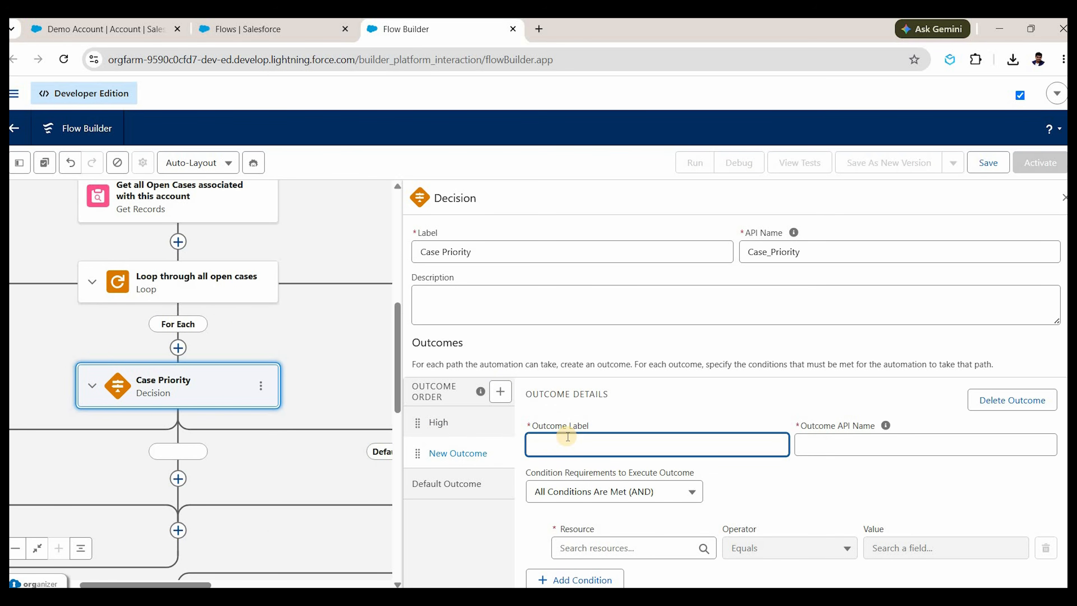
text(Medium)
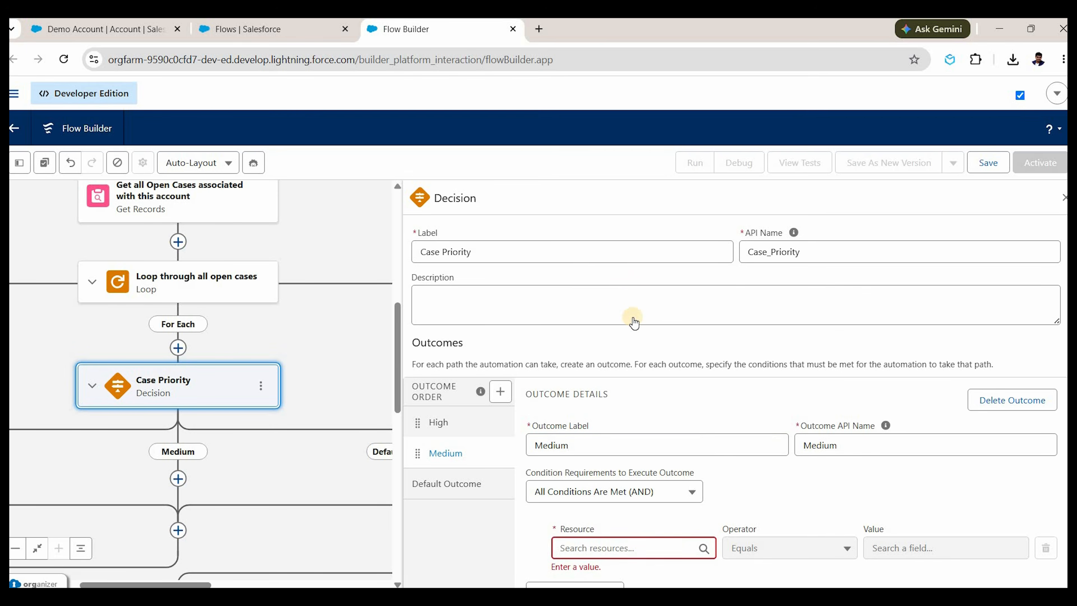
click(632, 312)
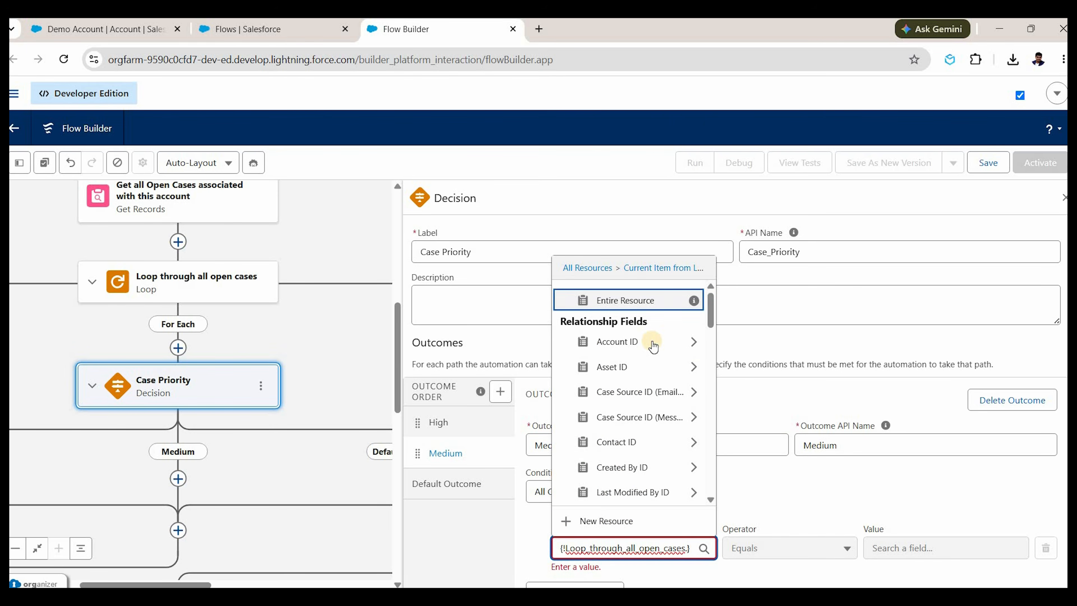
text(s)
key(BackSpace)
text(prio)
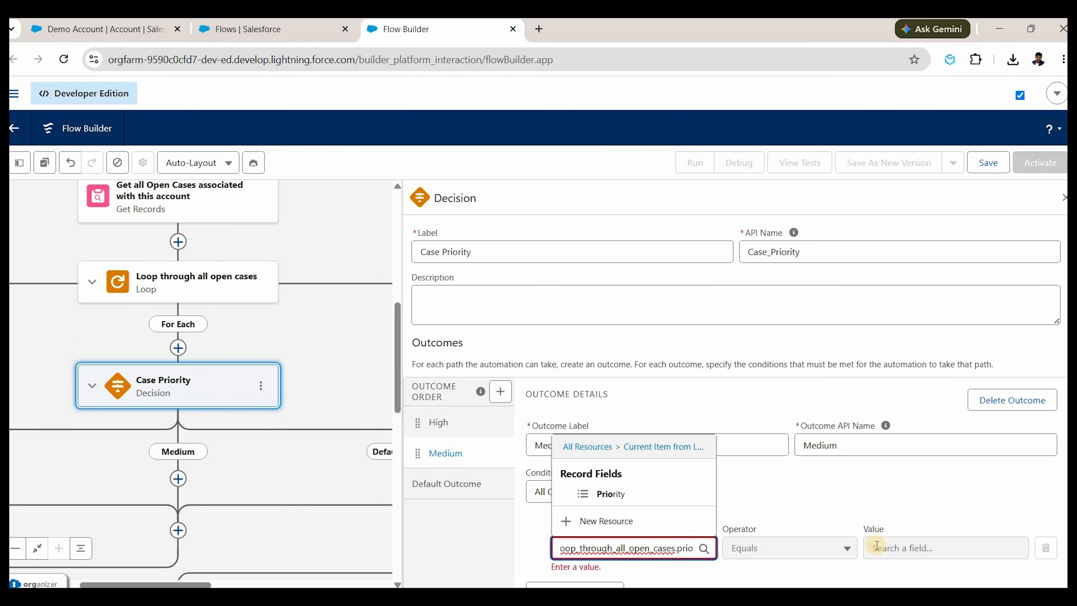
click(891, 550)
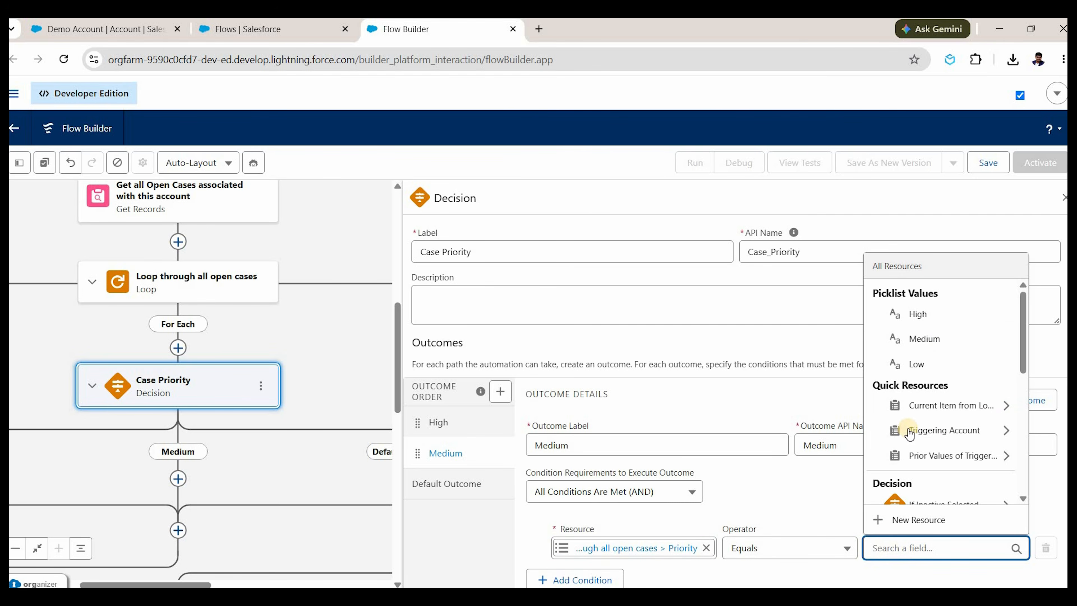
click(924, 339)
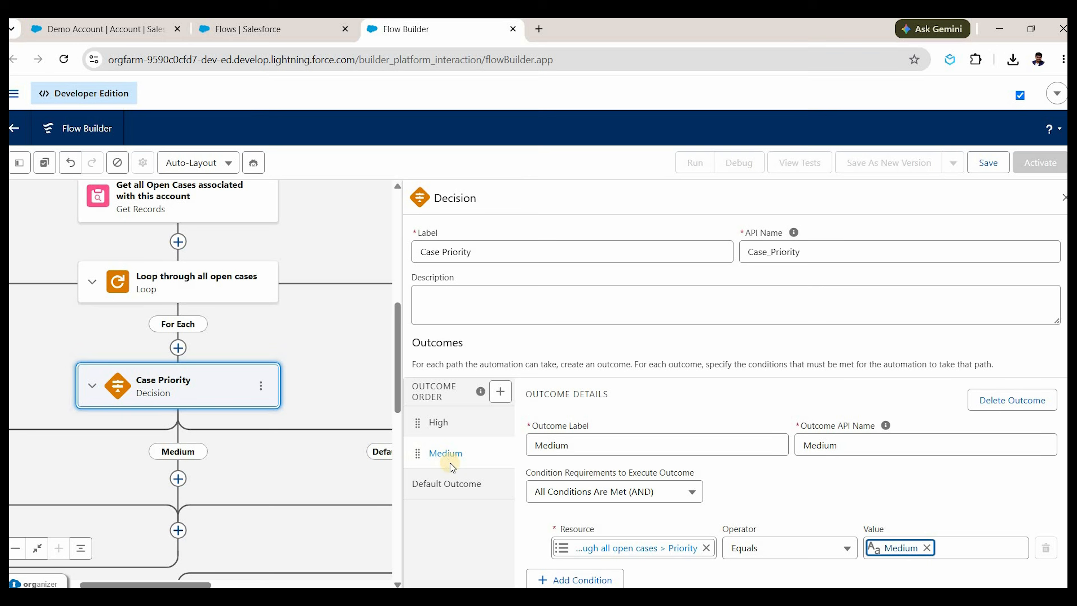
Rename the default outcome to 'Low' and close the decision settings.
click(469, 481)
triple_click(560, 435)
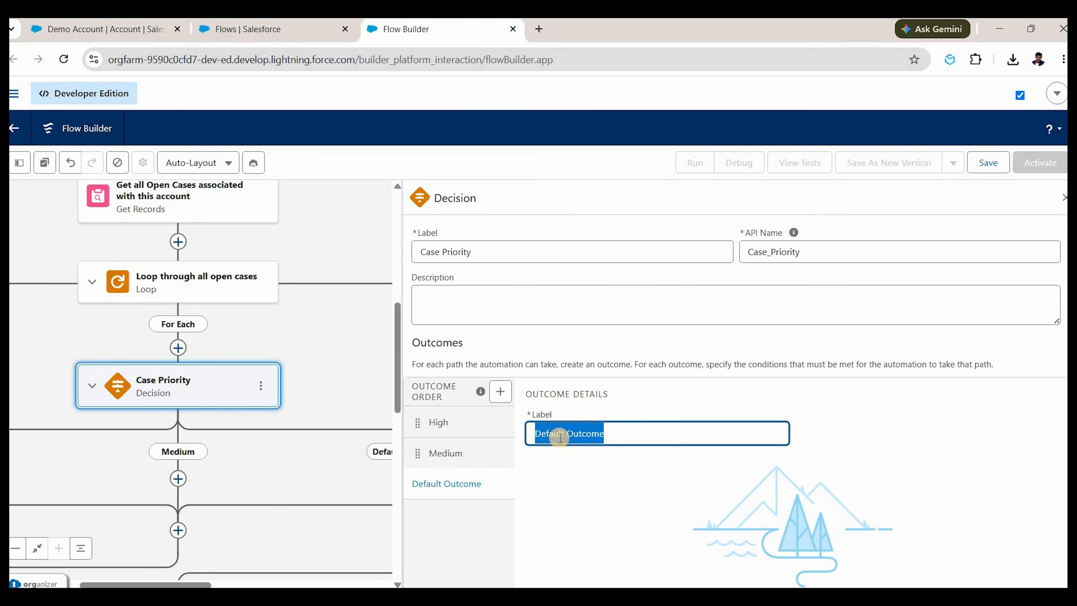
text(Low)
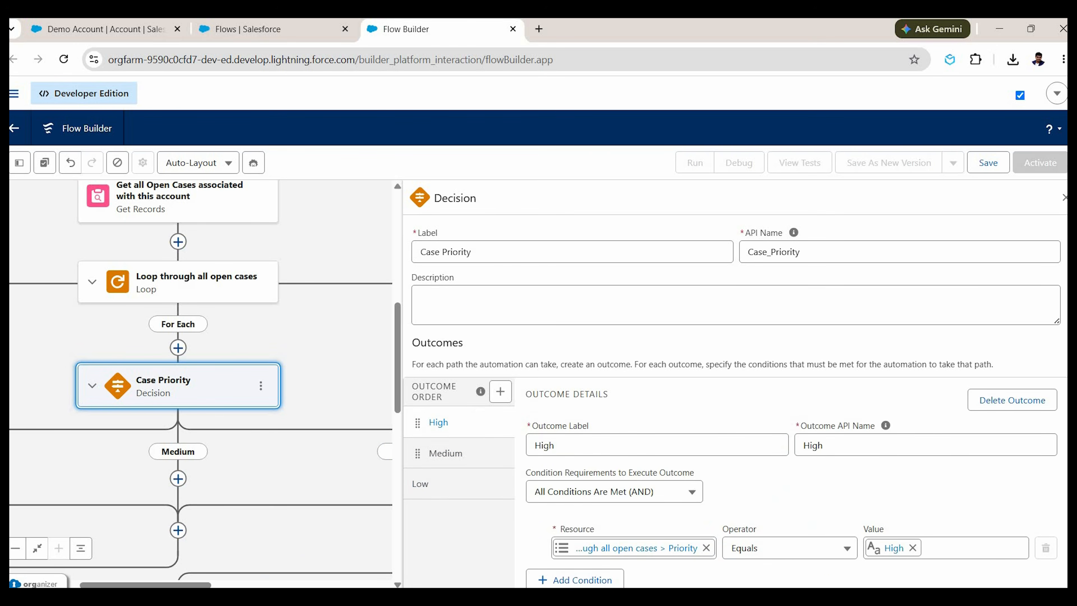
click(1064, 199)
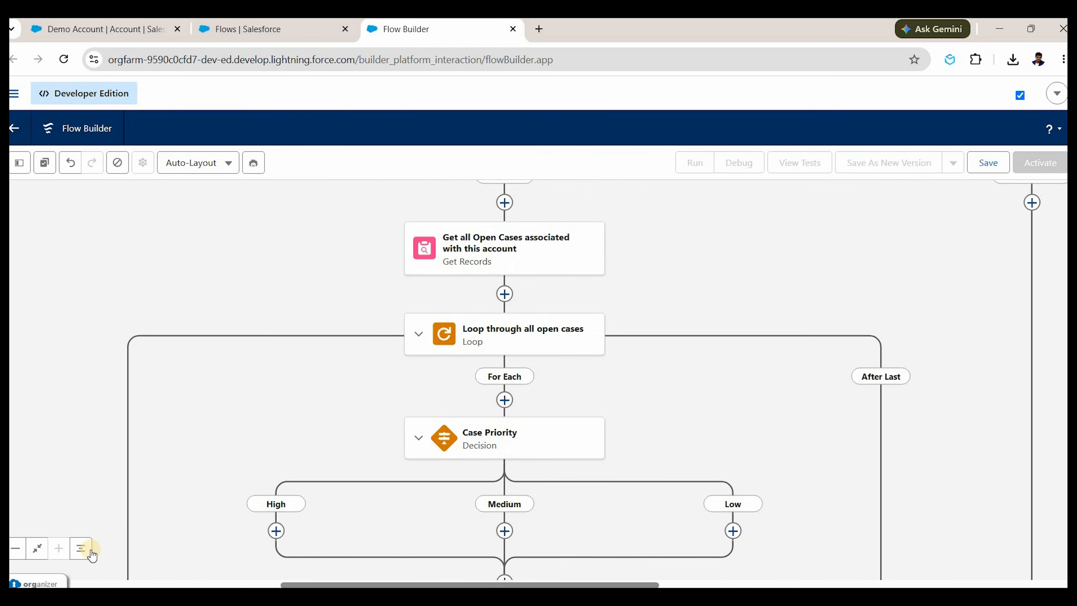
click(15, 548)
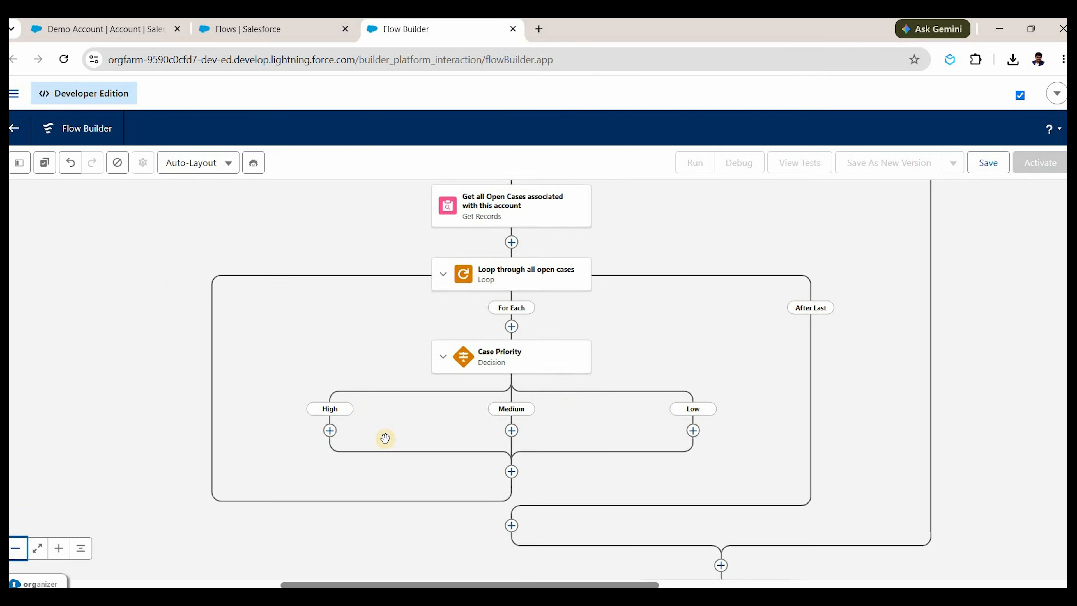
click(15, 548)
click(59, 549)
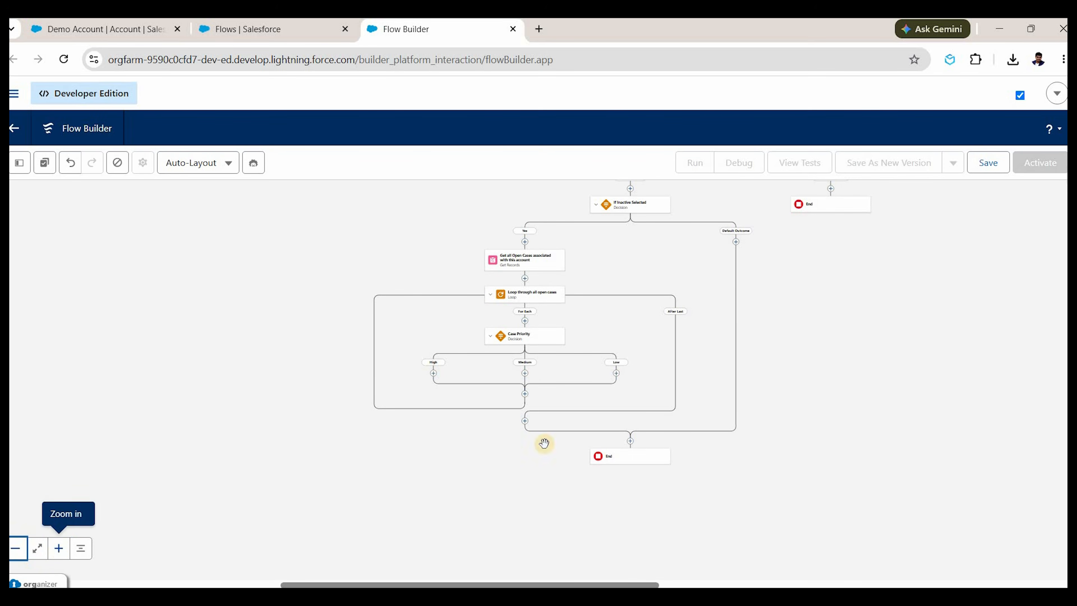
click(59, 548)
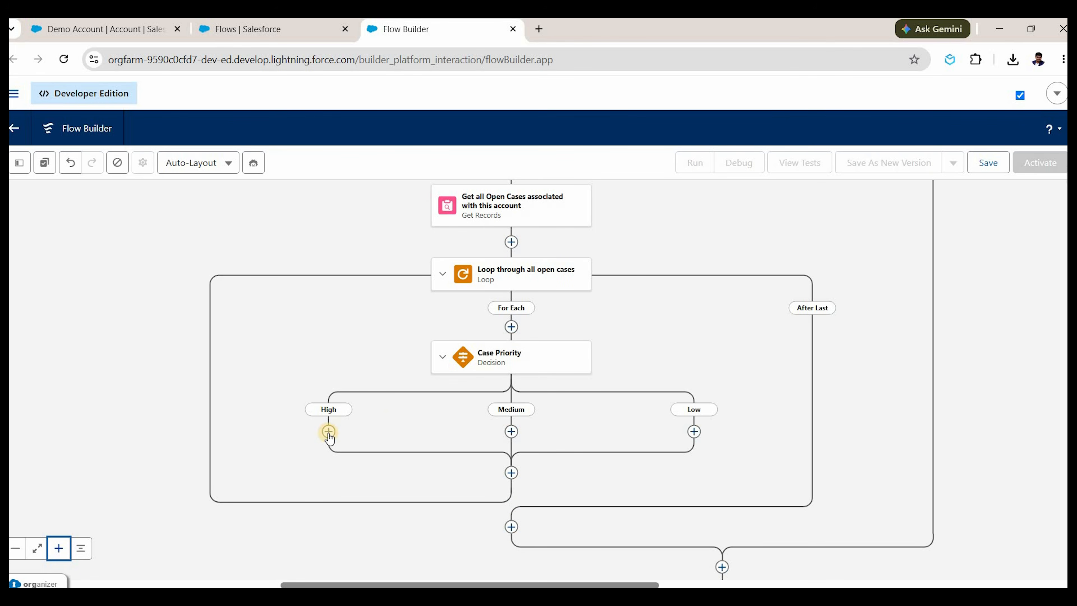
Create the Number variable HighCasesCounter with 0 decimal places.
click(19, 170)
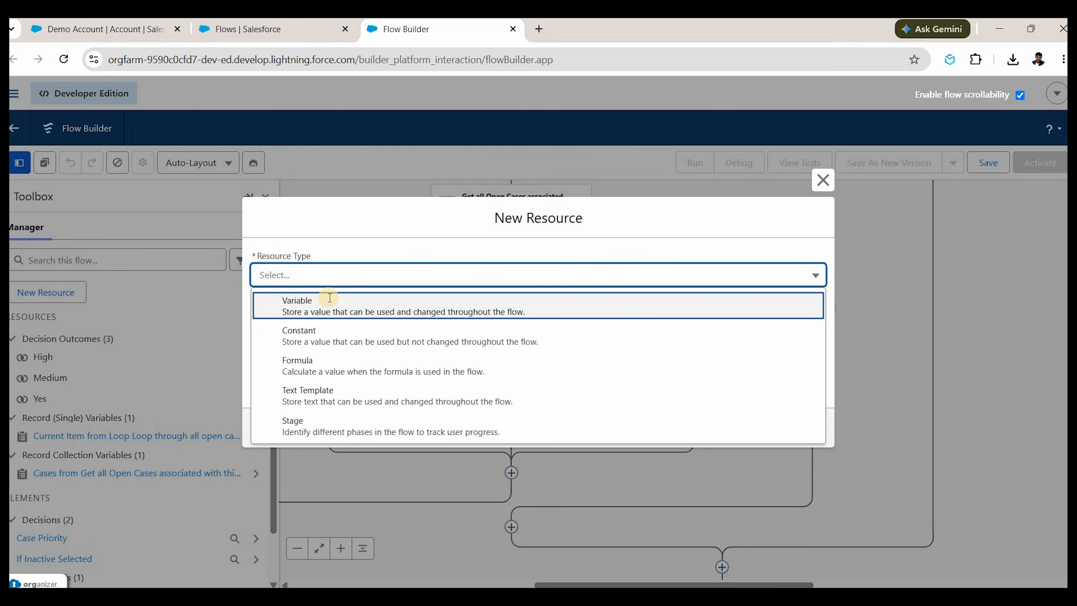
click(329, 301)
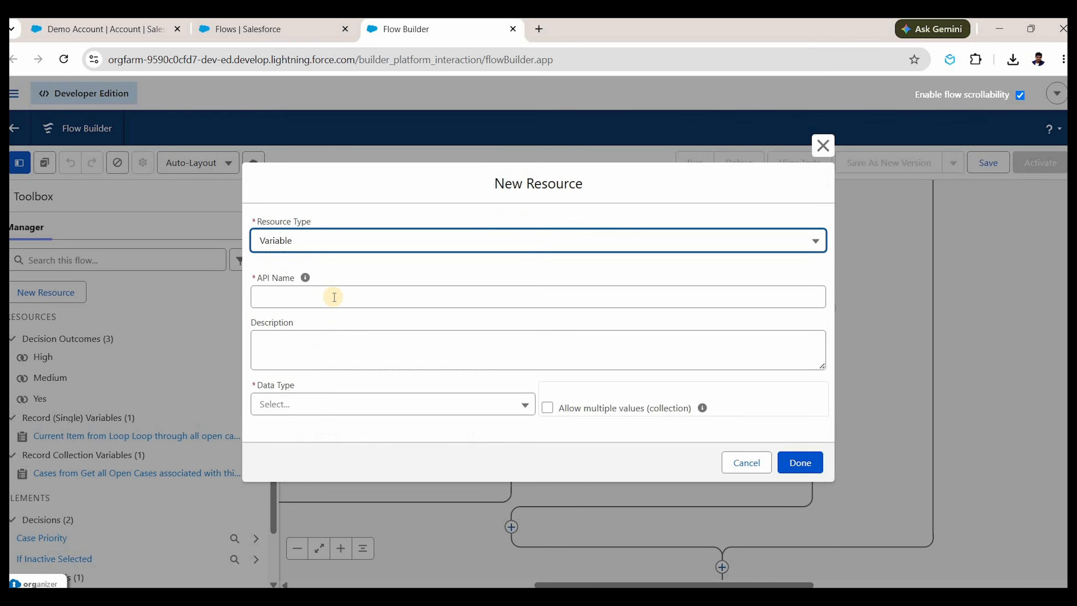
click(334, 297)
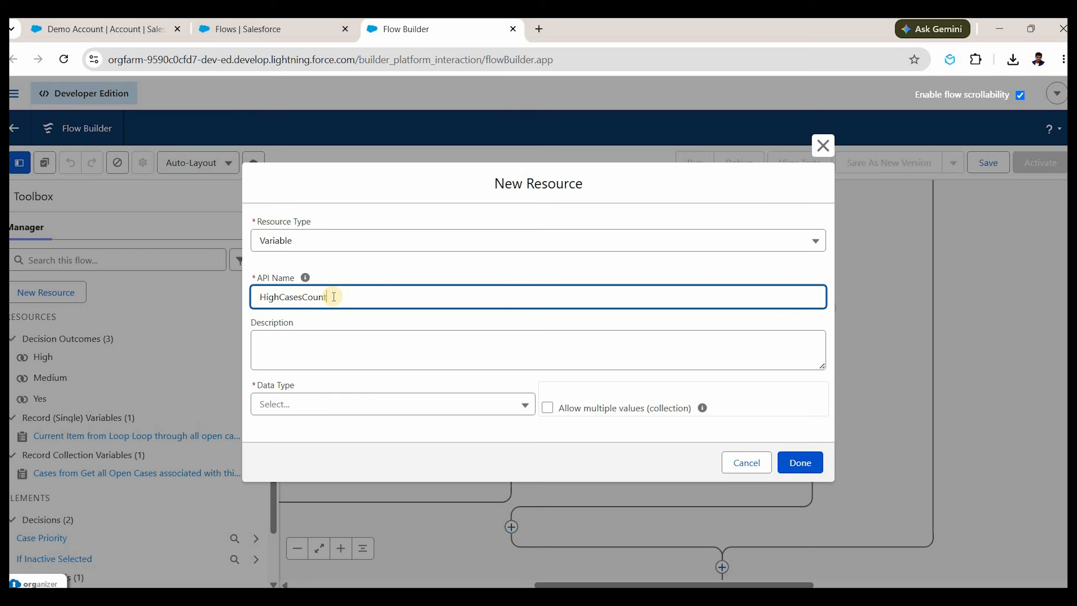
click(525, 404)
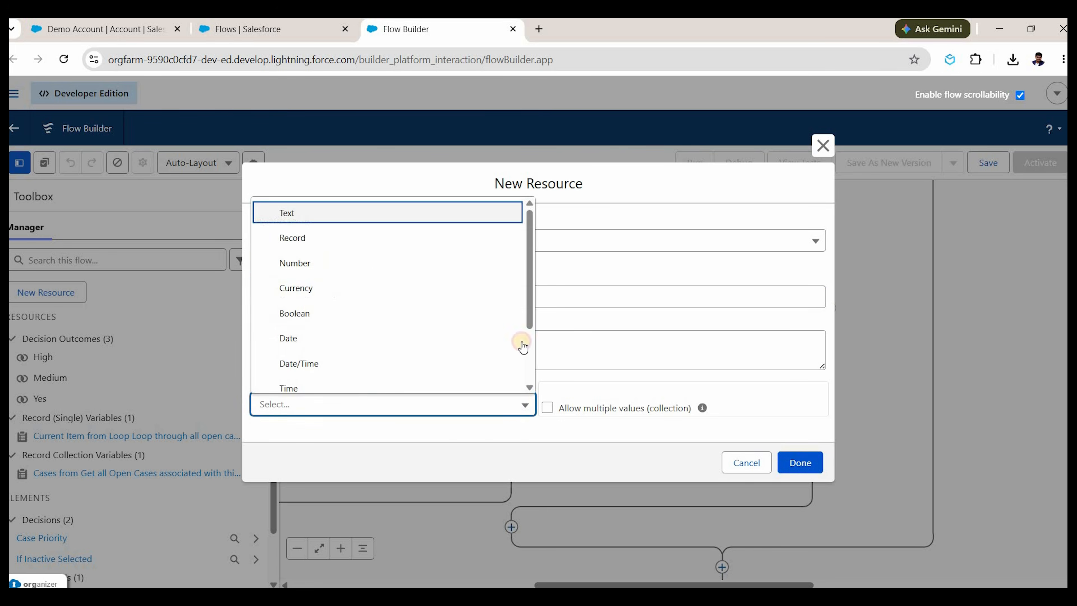
click(340, 263)
double_click(339, 416)
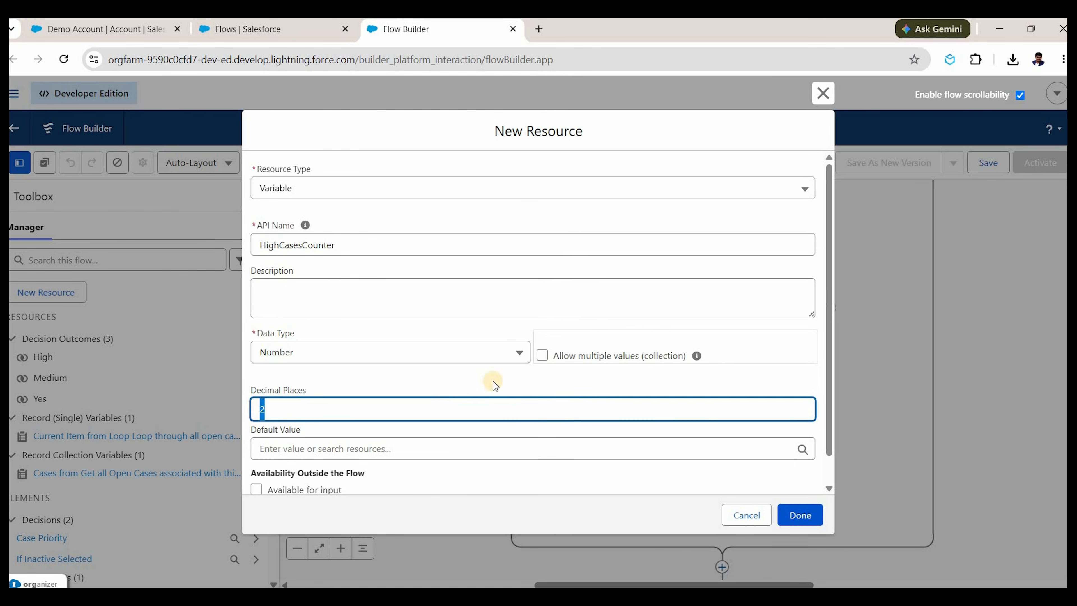
text(0)
click(811, 511)
Create the Number variable MediumCasesCounter with 0 decimal places.
scroll(671, 485, down, 1)
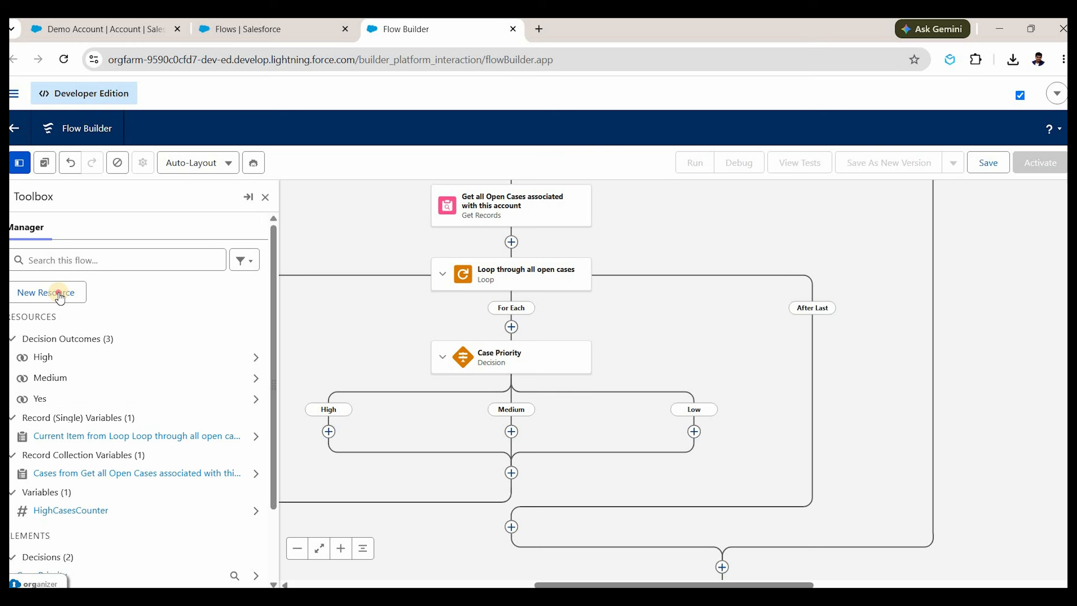
click(58, 294)
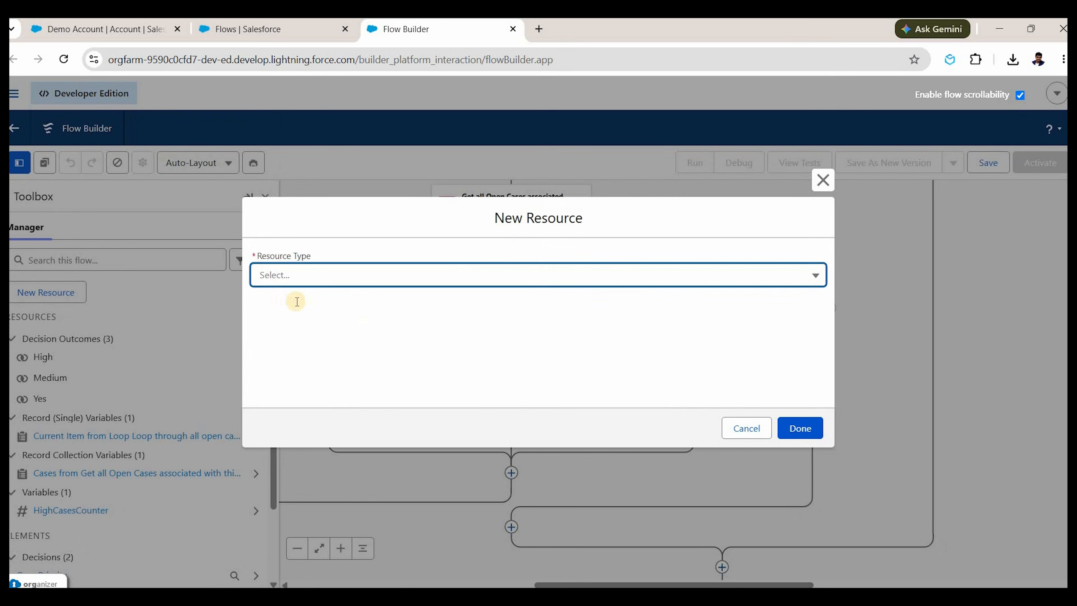
click(296, 276)
click(299, 293)
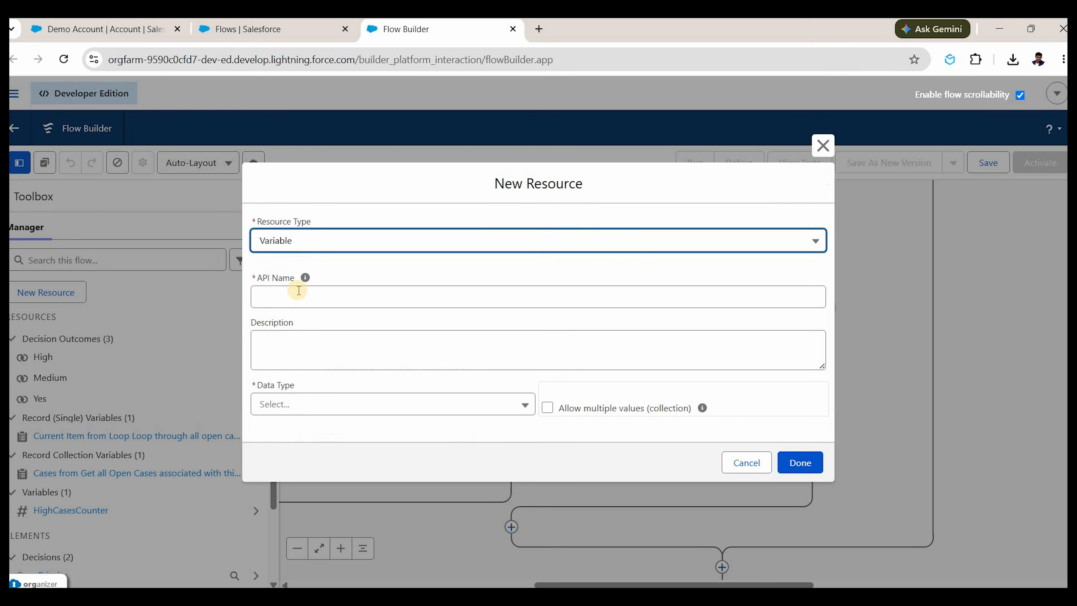
click(299, 292)
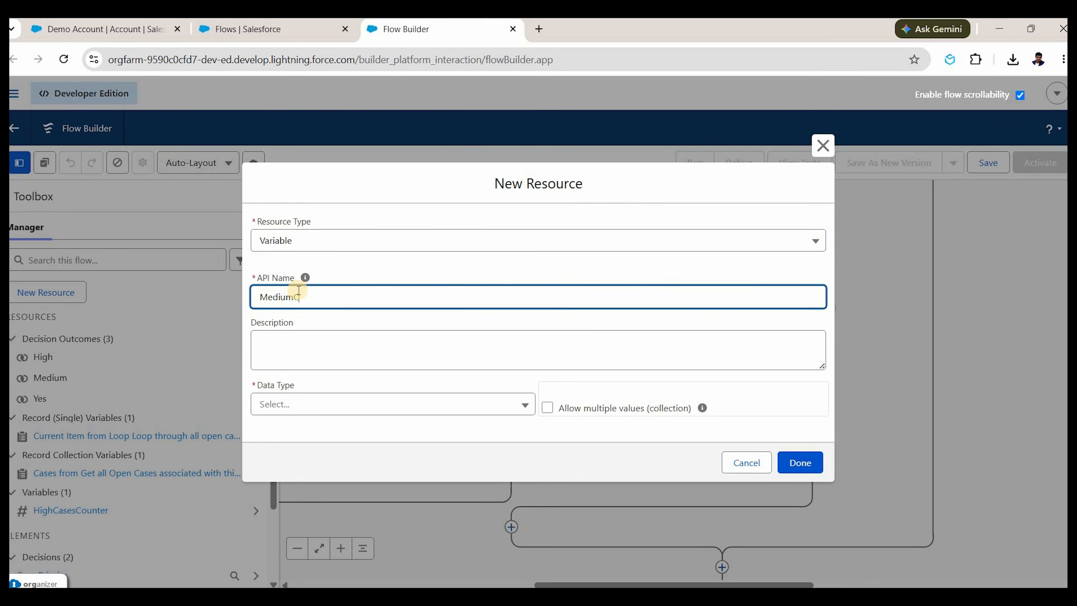
text(MediumCasesCounter)
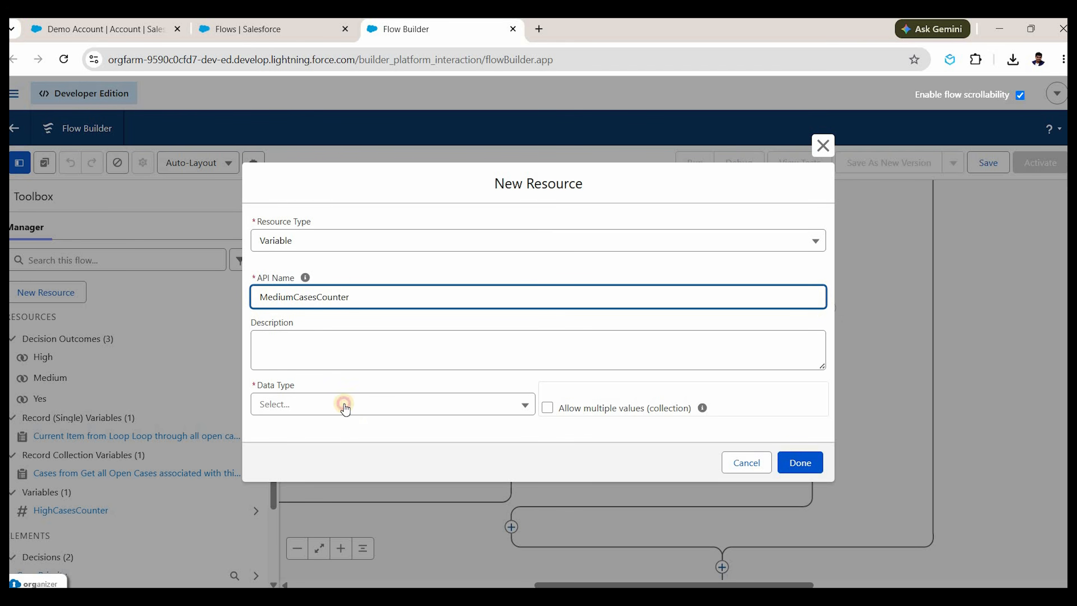
click(344, 405)
key(Down)
key(Down)
key(Return)
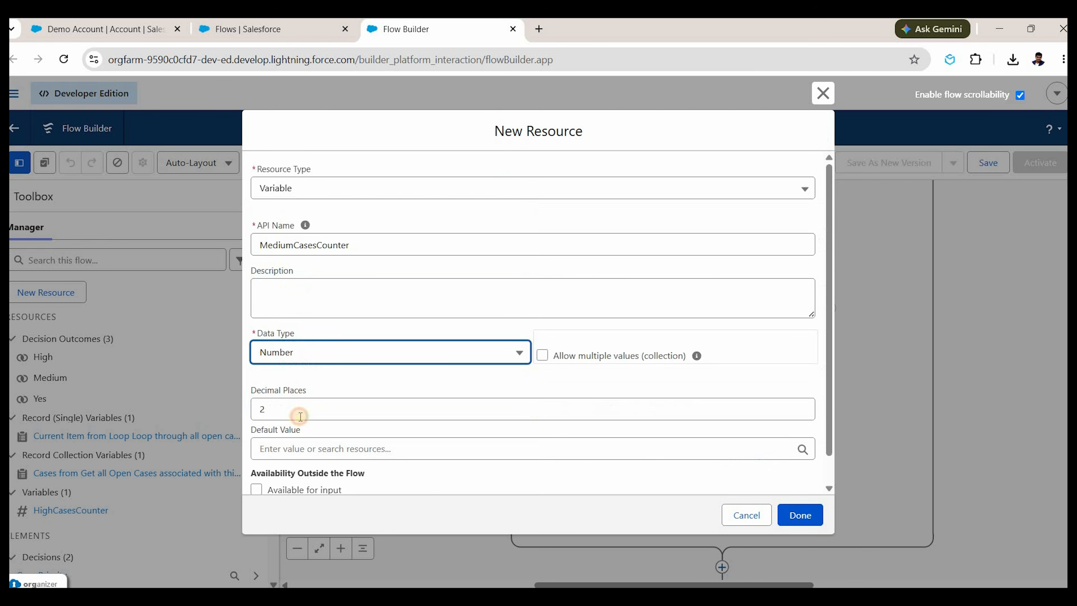
key(Tab)
key(Tab)
text(0)
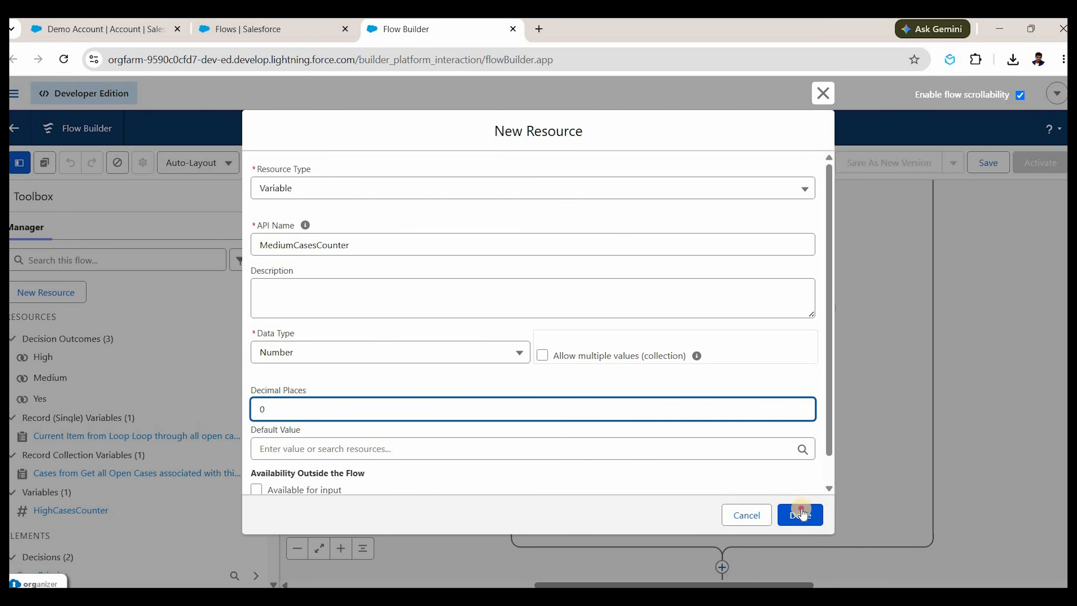
scroll(780, 516, down, 1)
click(783, 516)
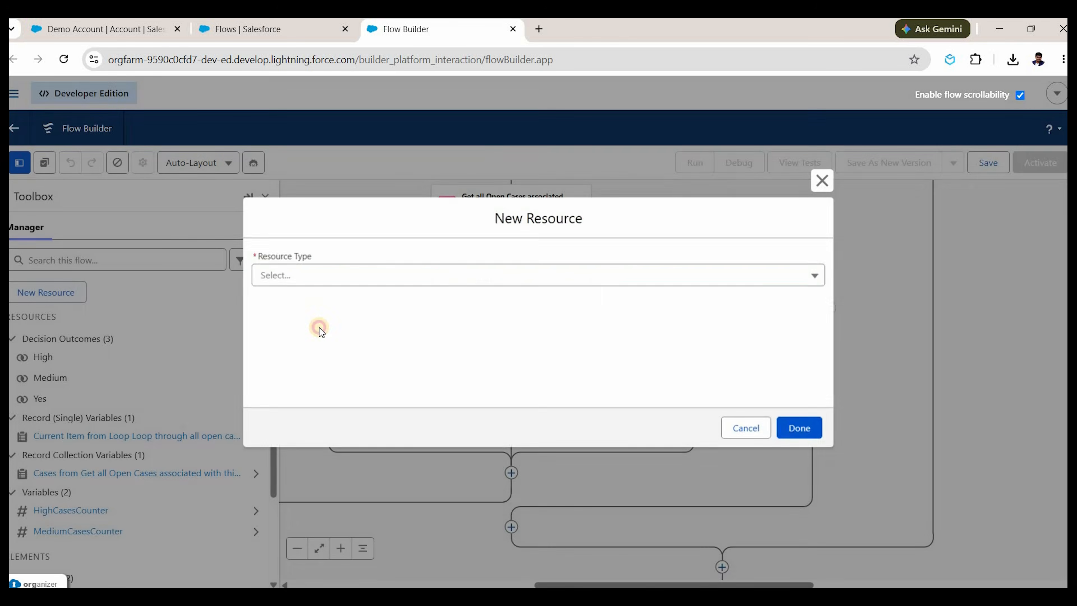
Create the Number variable LowPriorityCounter.
click(320, 275)
click(323, 299)
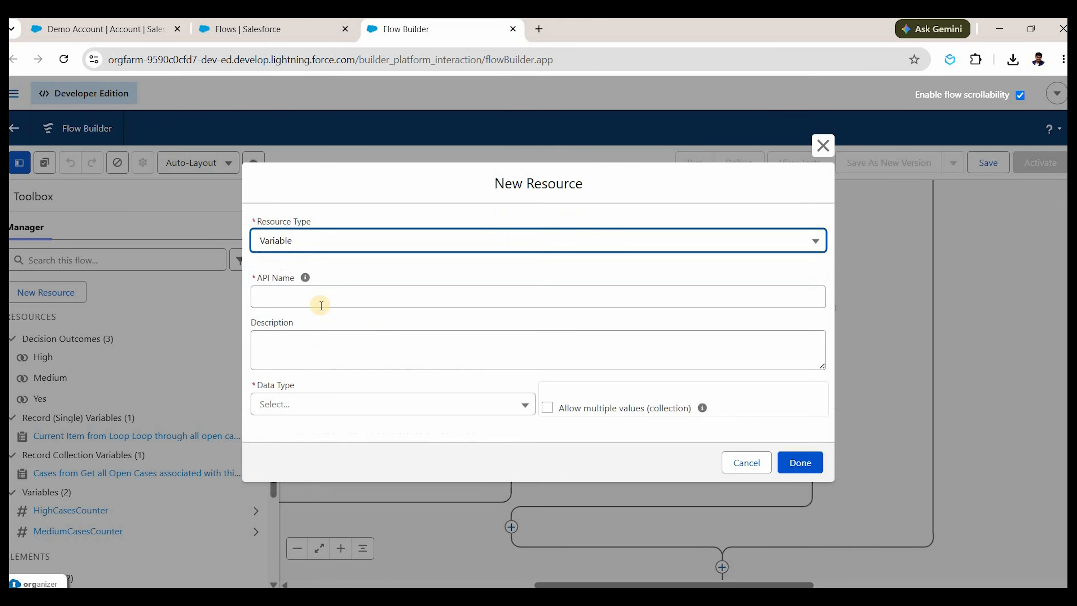
click(320, 303)
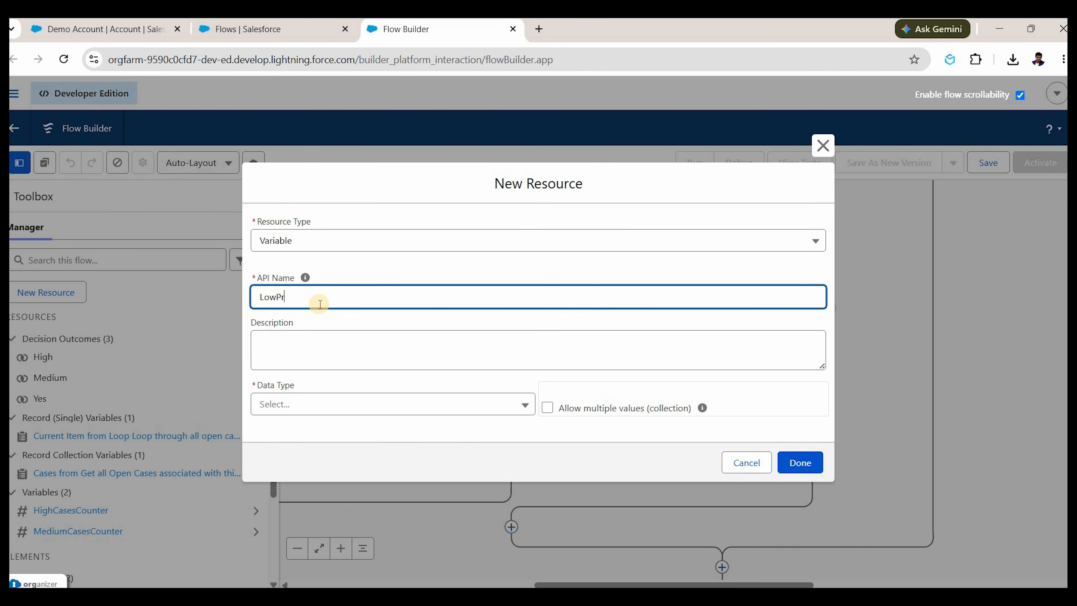
text(LowPriorityCounter)
click(384, 405)
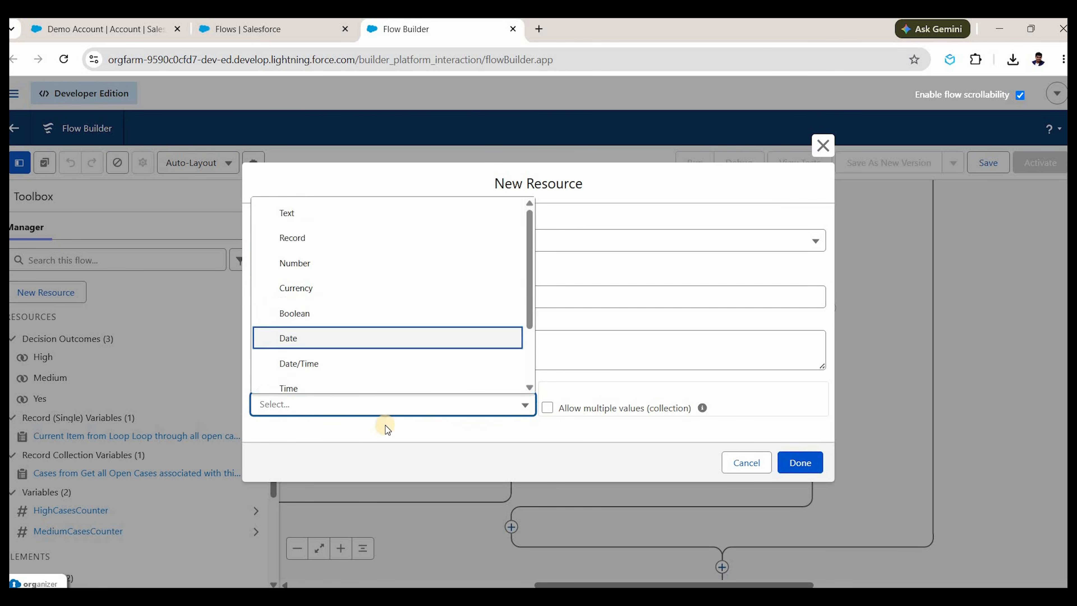
key(Up)
key(Up)
key(Up)
key(Return)
double_click(385, 406)
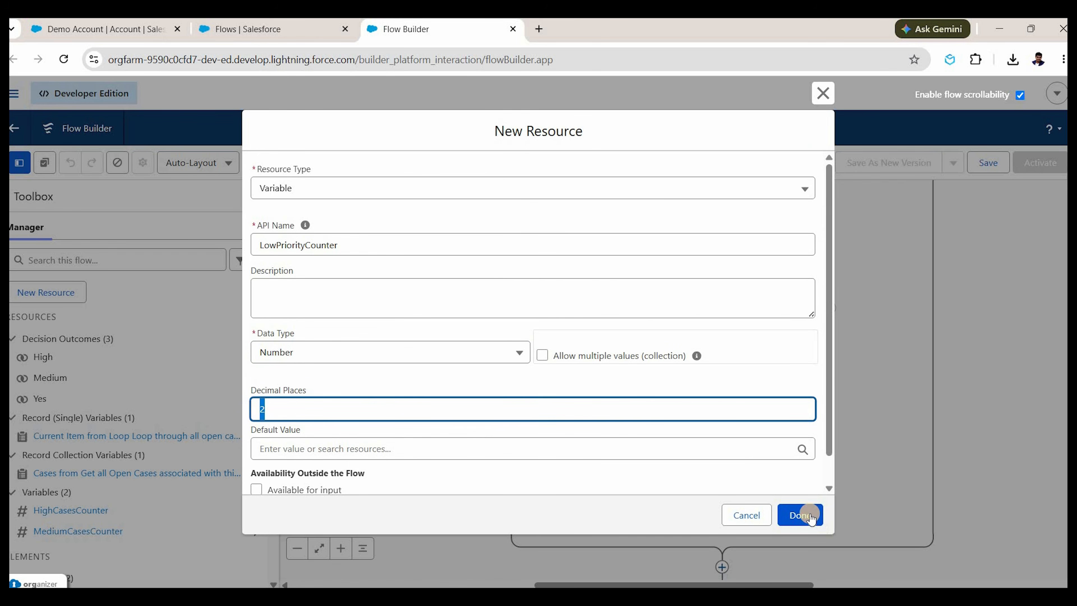
click(800, 515)
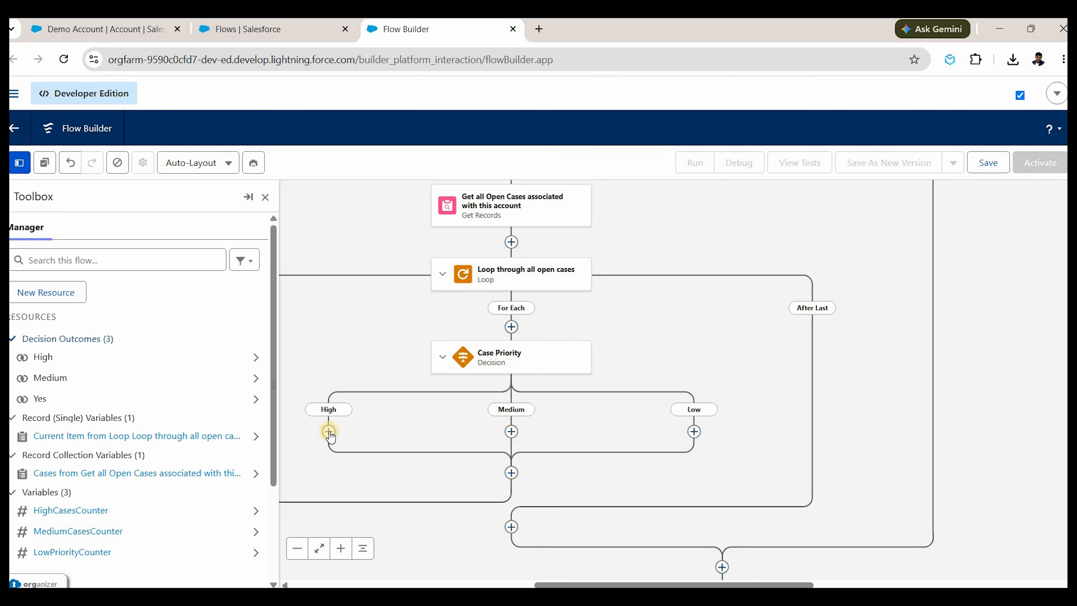
Enter 0 as the Default Value for HighCasesCounter, MediumCasesCounter and LowPriorityCounter, saving each.
drag(379, 427, 440, 427)
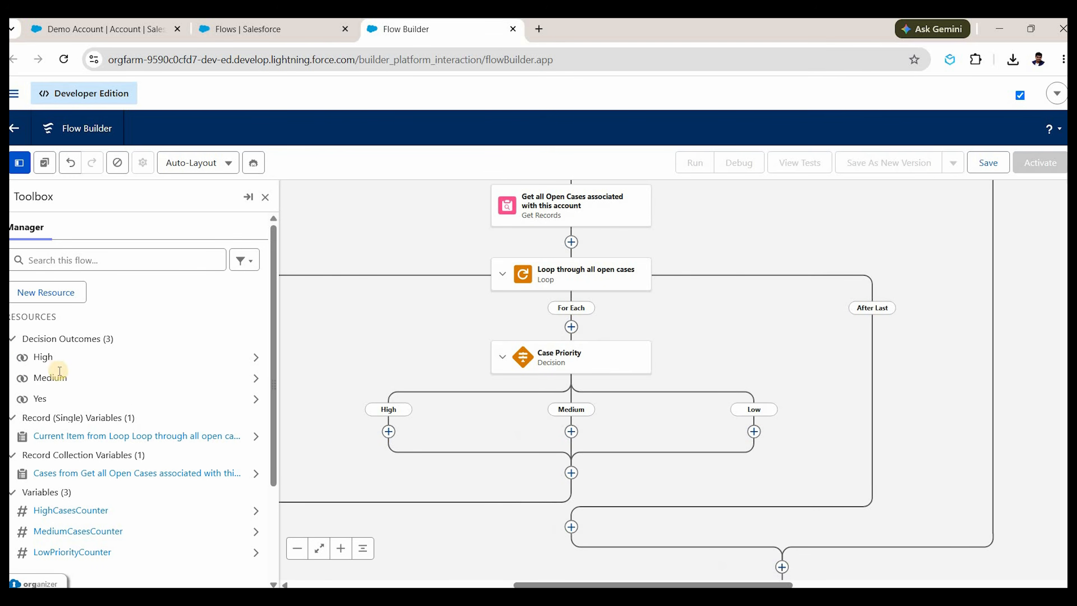
scroll(71, 384, down, 3)
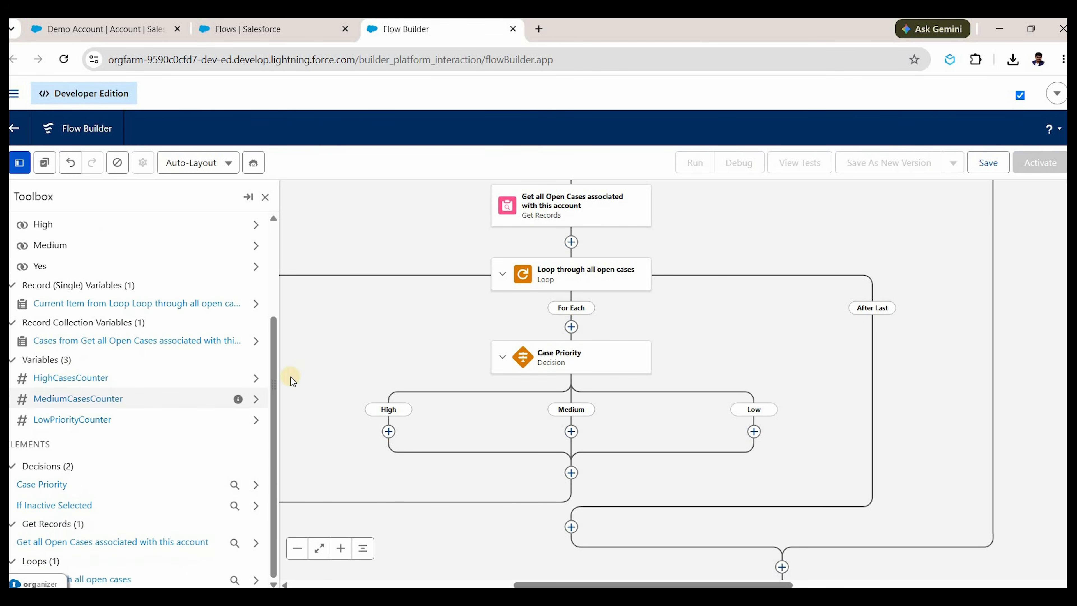
click(73, 378)
click(280, 407)
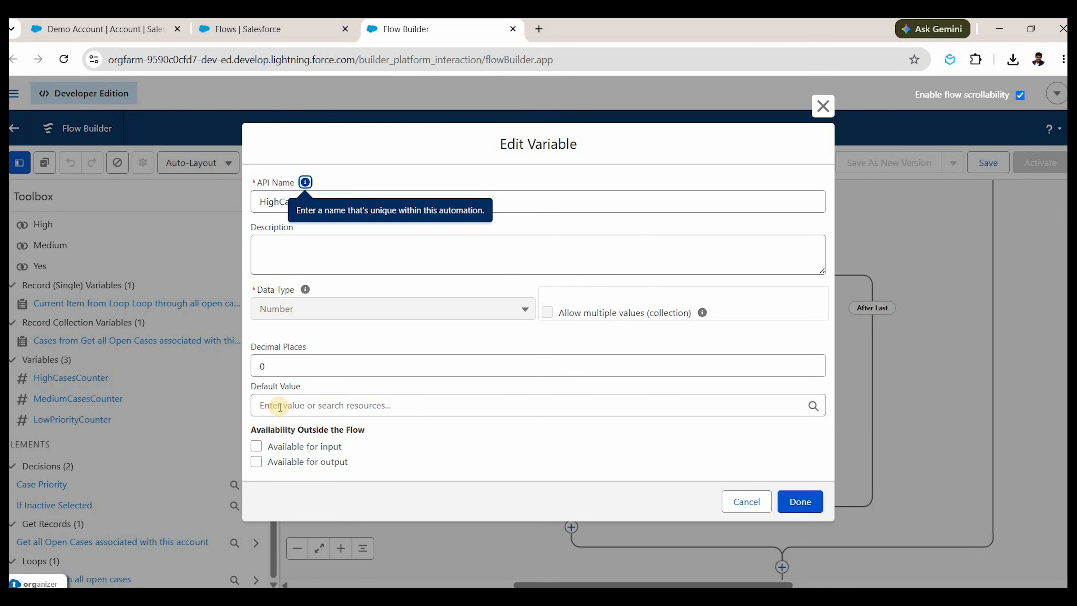
text(0)
click(788, 501)
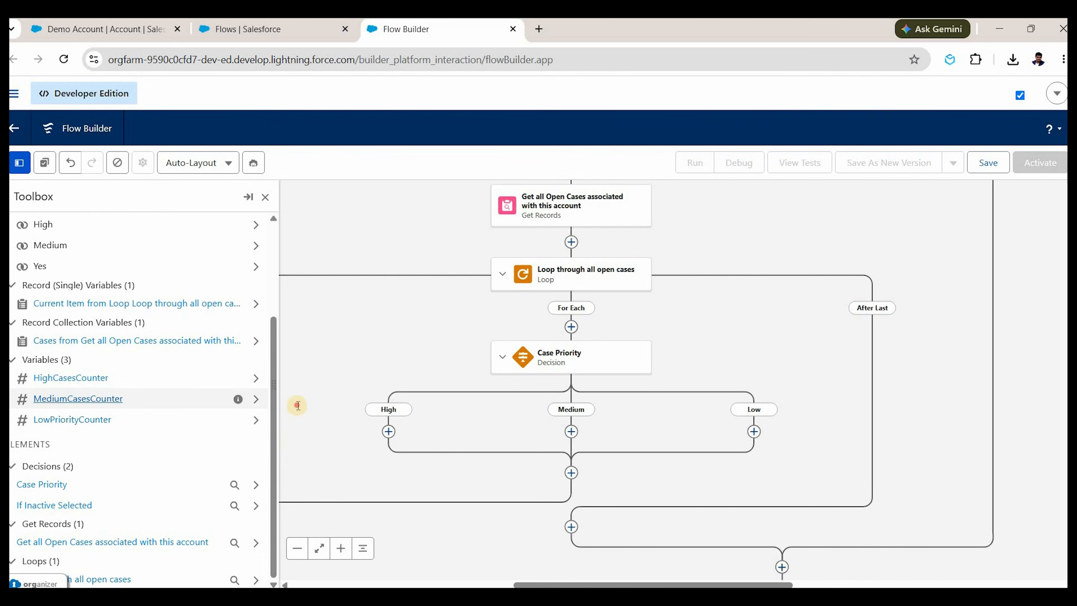
click(298, 406)
text(0)
click(802, 501)
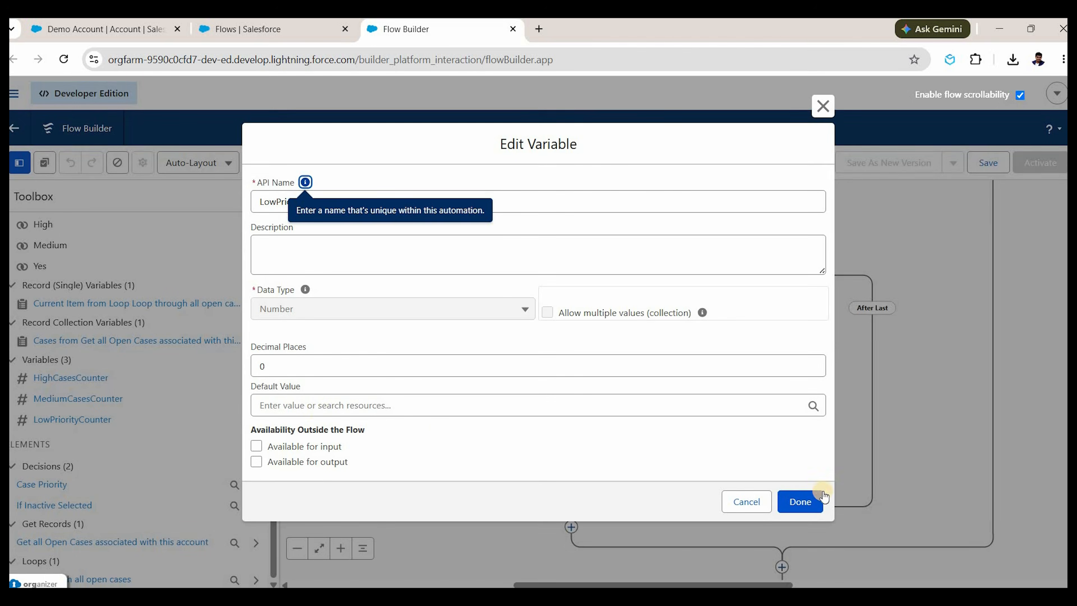
click(312, 405)
text(0)
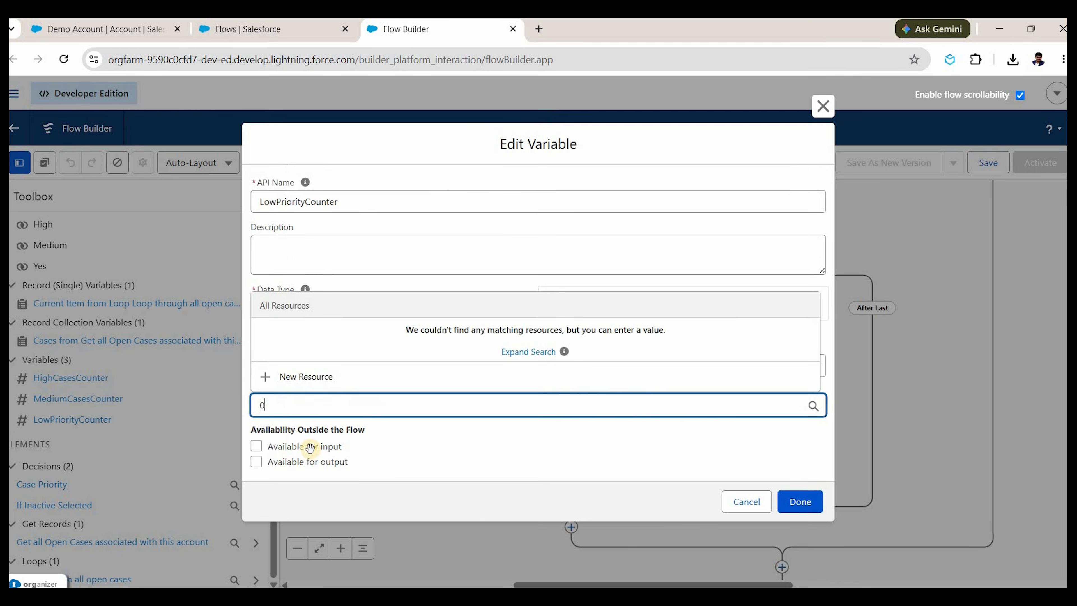
click(801, 502)
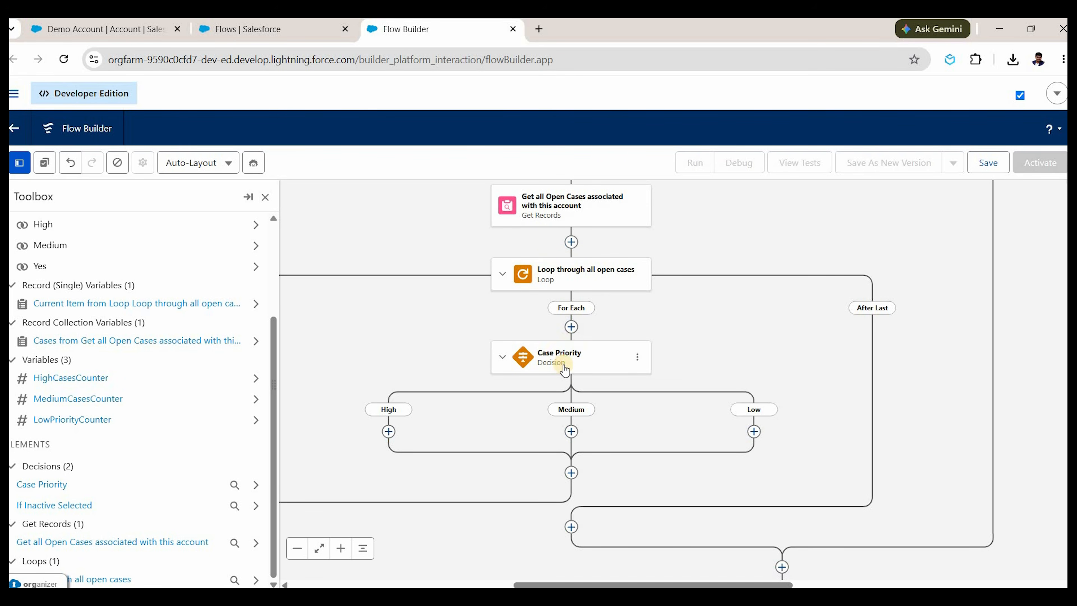
Add an Assignment element labelled 'Increment Counter' on the High branch.
click(388, 431)
text(asss)
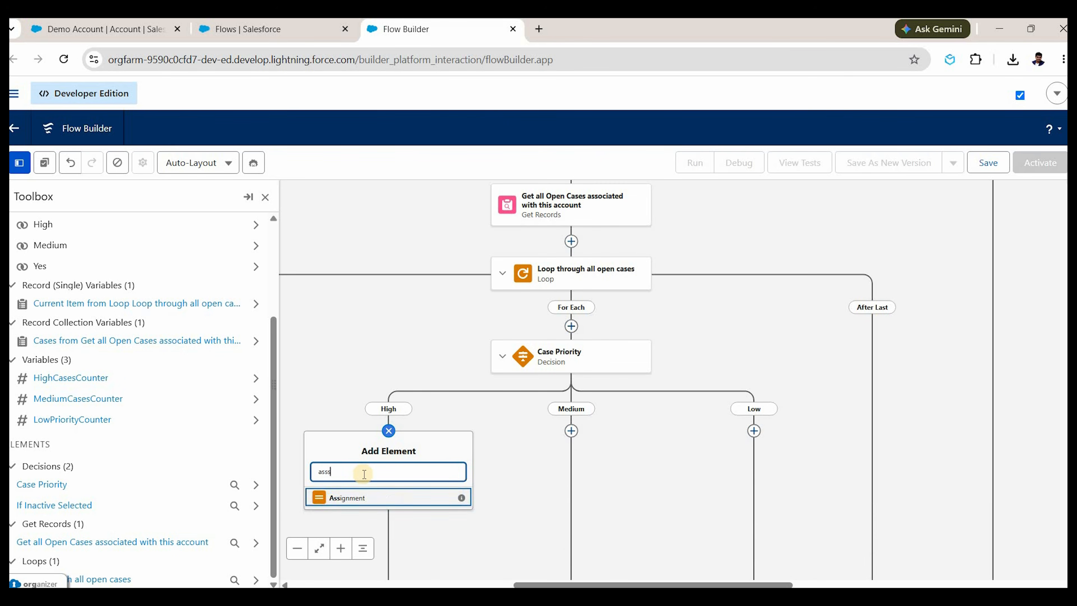
key(BackSpace)
key(Return)
text(Increment C)
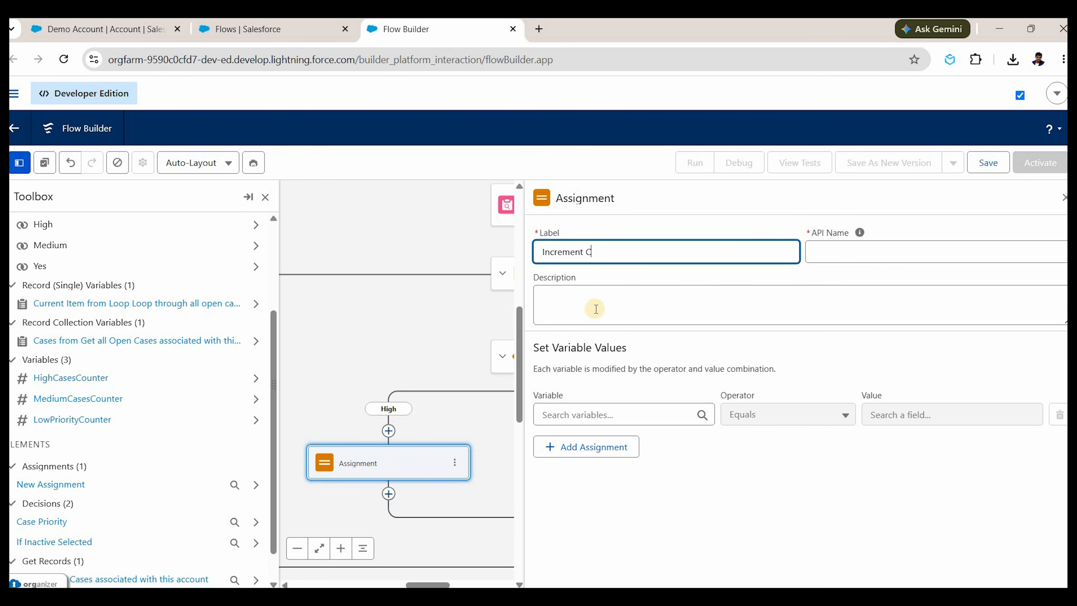
text(ounter)
click(595, 307)
Make the assignment add 1 to HighCasesCounter.
click(589, 414)
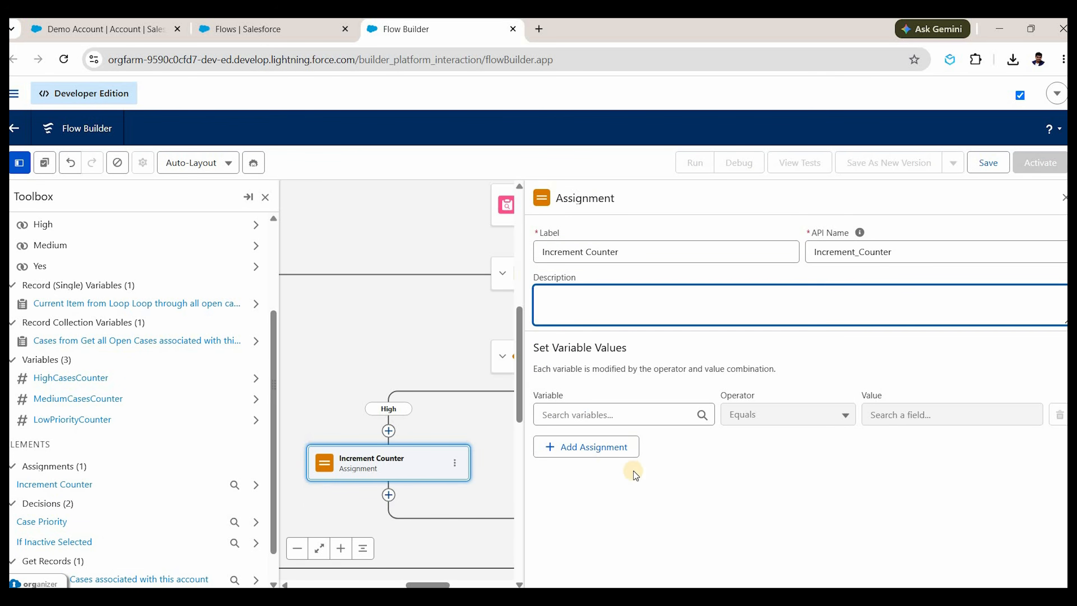
scroll(630, 505, down, 2)
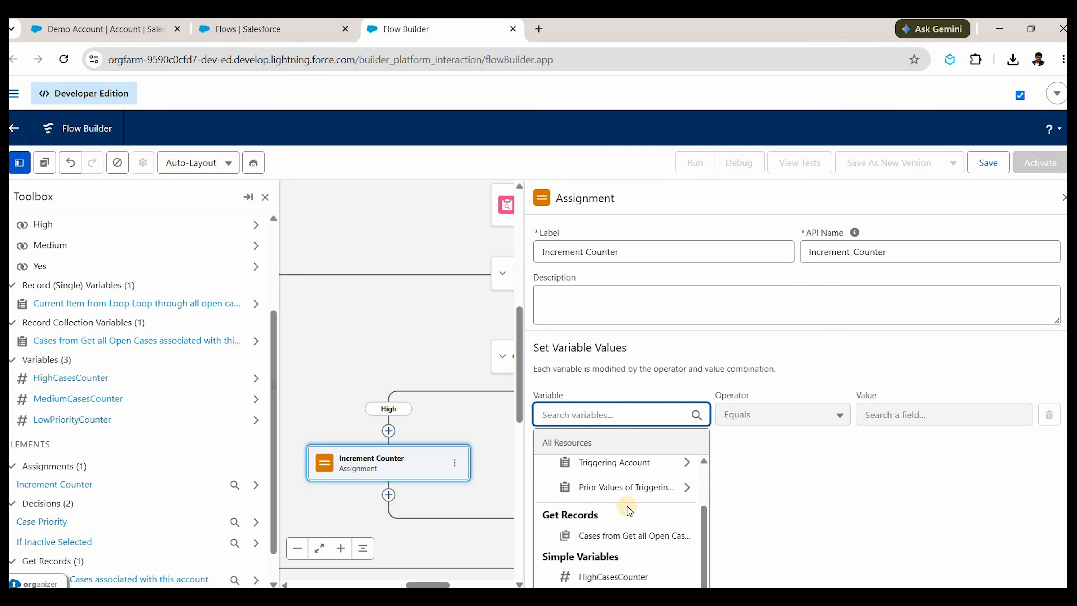
text(ih)
key(BackSpace)
key(BackSpace)
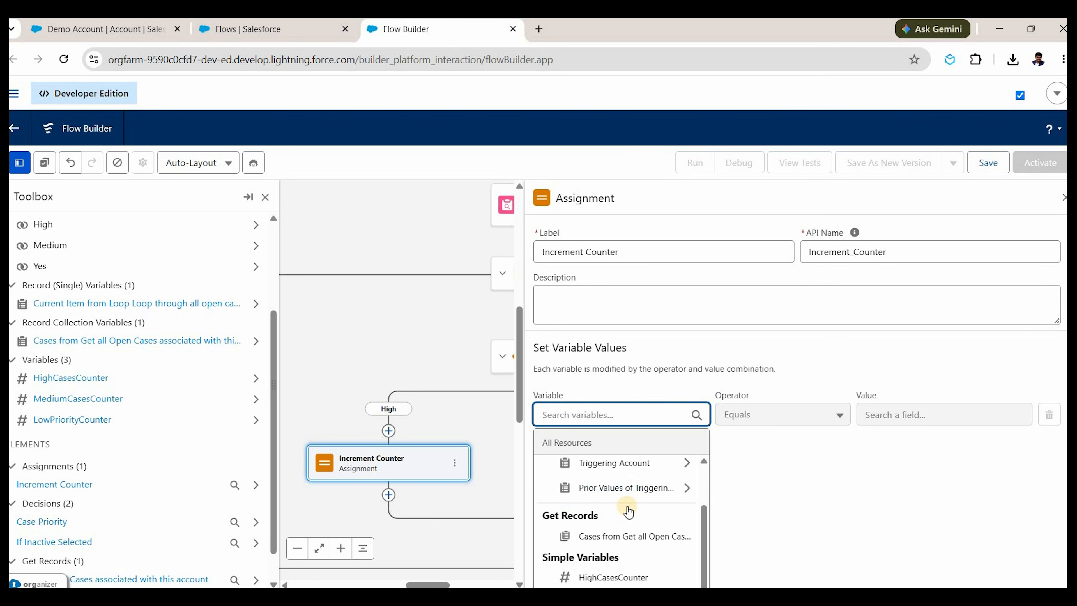
text(high)
key(Down)
key(Return)
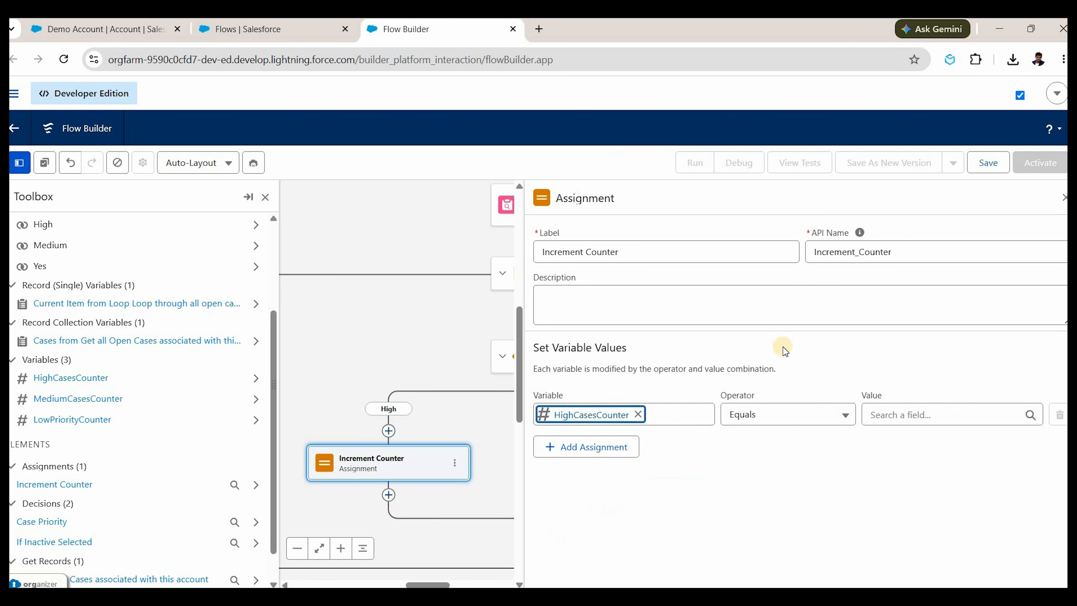
click(789, 415)
click(791, 335)
click(897, 410)
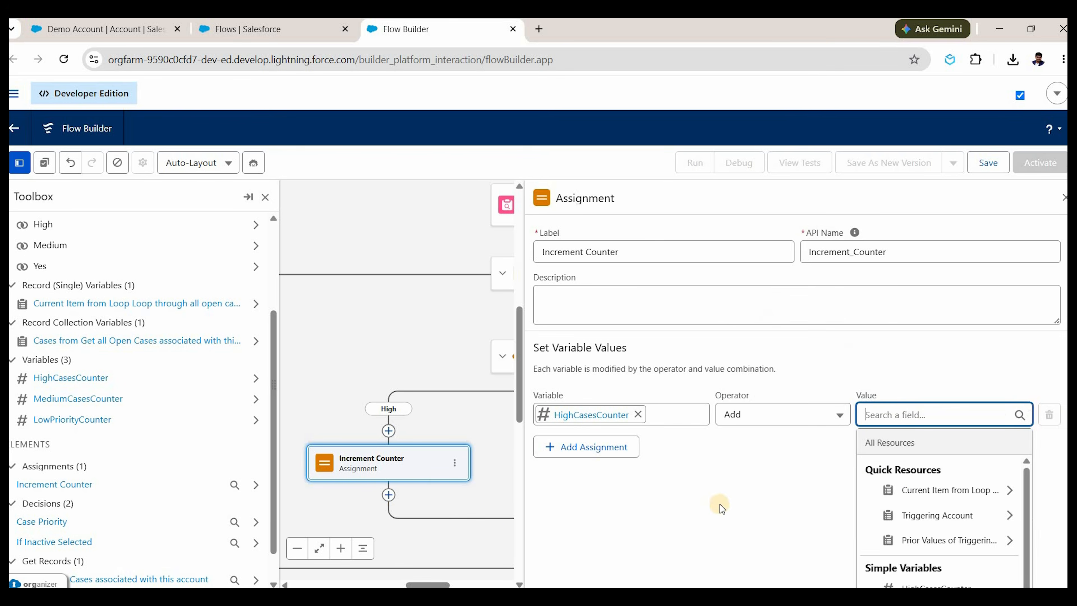
text(1)
click(437, 494)
Copy the Increment Counter element.
click(456, 463)
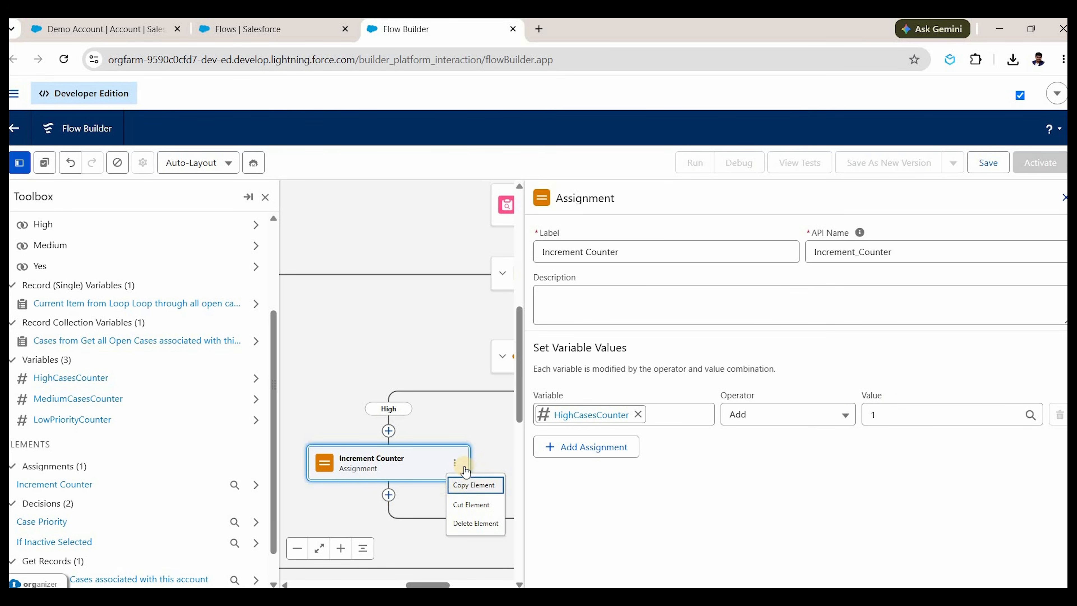
click(457, 464)
click(460, 484)
click(573, 435)
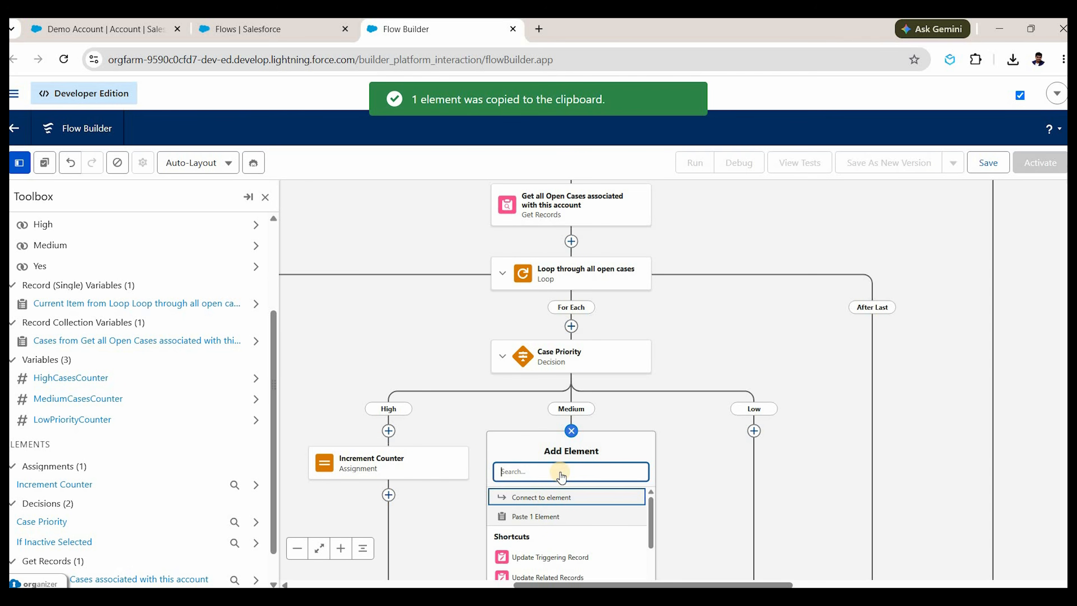
Paste the assignment on the Medium branch and make it add 1 to MediumCasesCounter.
click(560, 516)
click(562, 470)
click(637, 414)
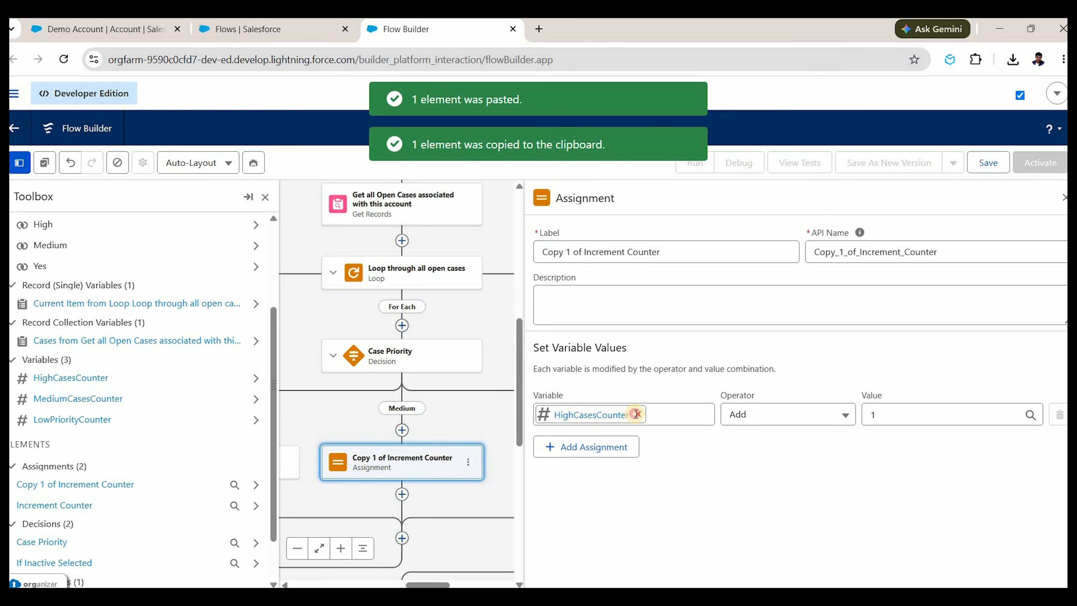
click(613, 420)
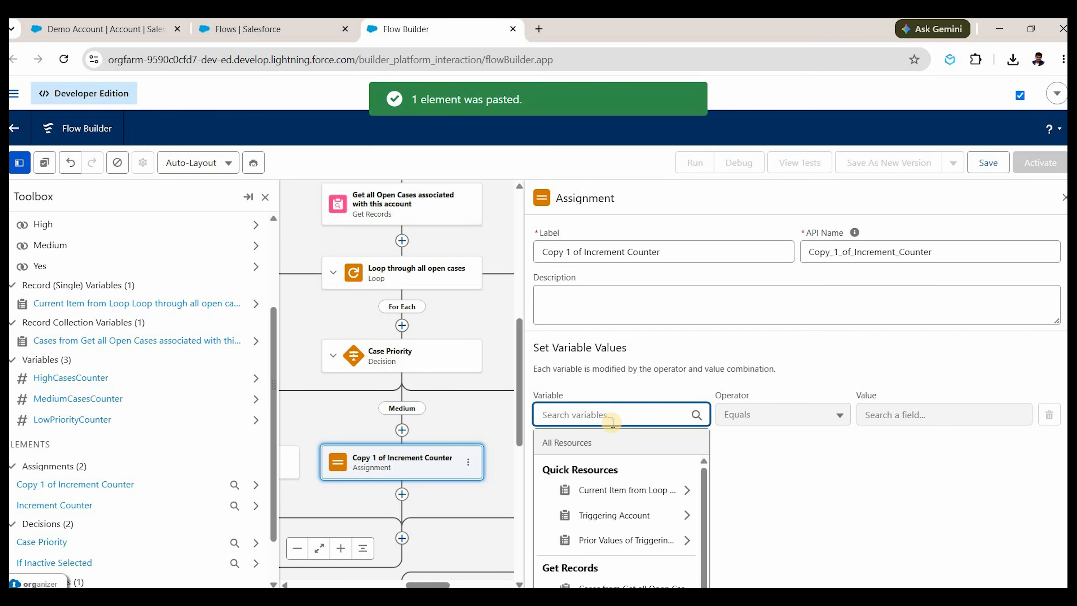
text(medu)
key(BackSpace)
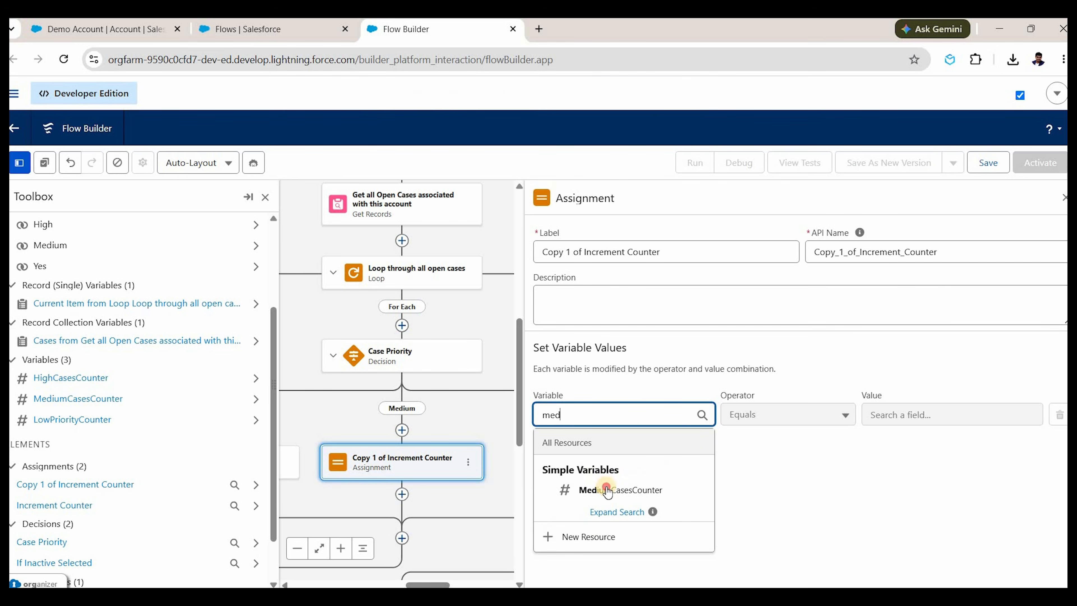
click(607, 491)
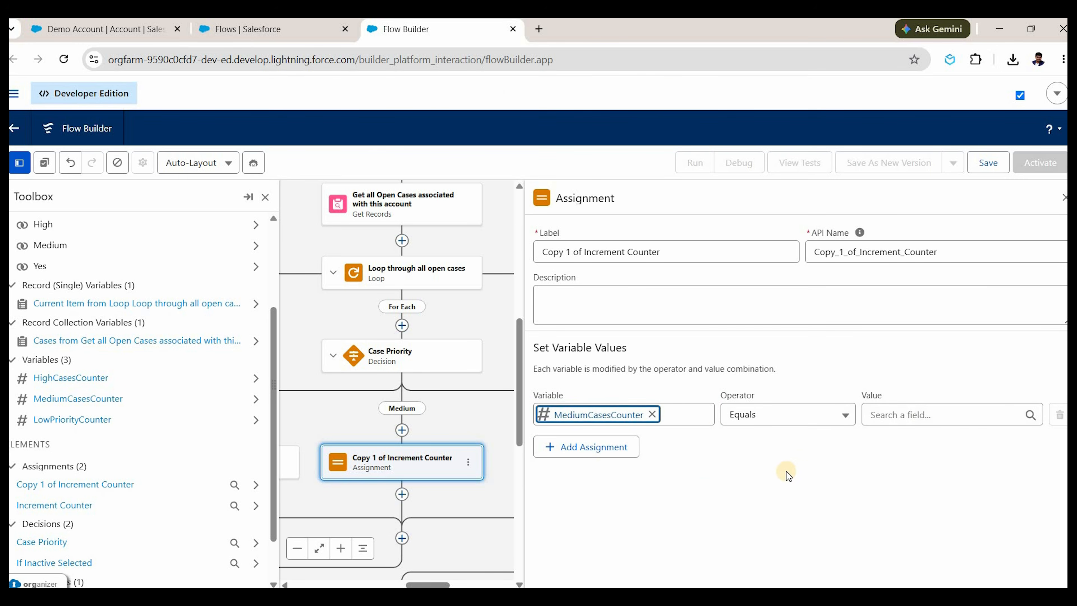
click(903, 418)
text(1)
click(693, 449)
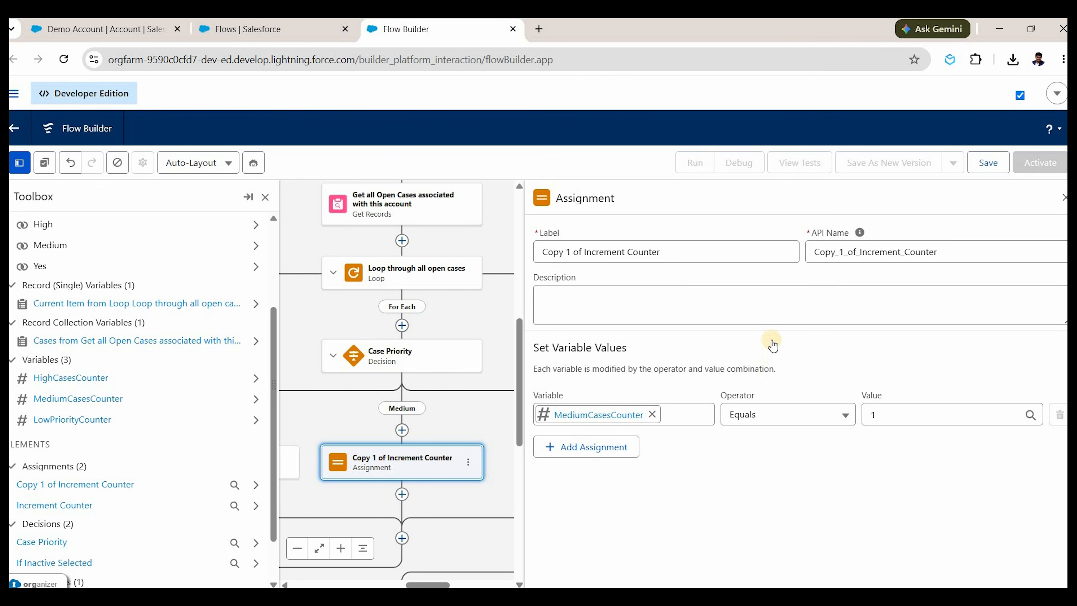
click(785, 414)
click(758, 335)
click(477, 465)
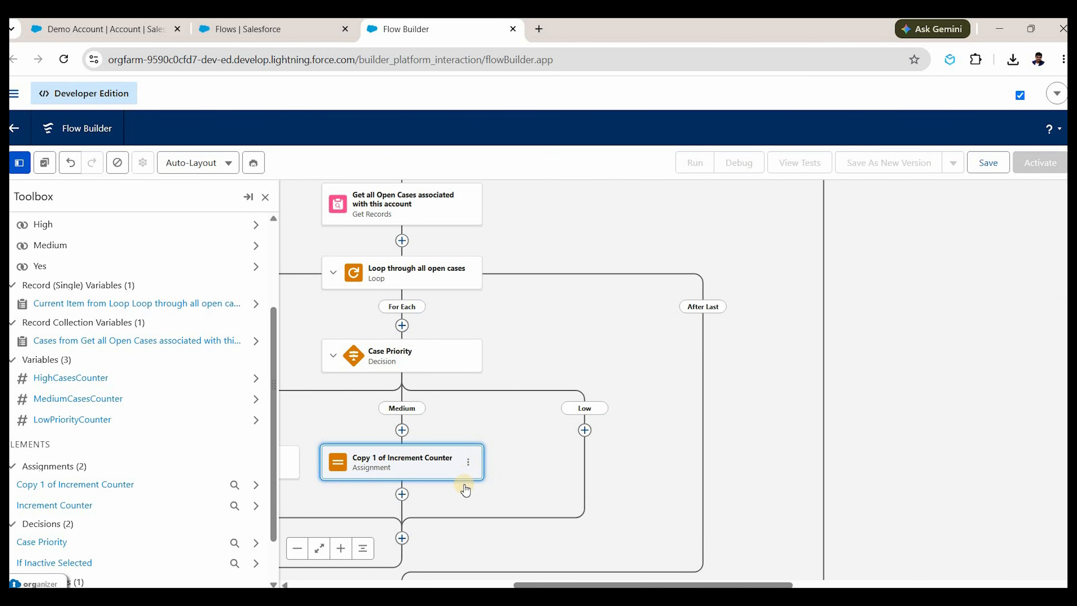
Paste the assignment on the Low branch and make it add 1 to LowPriorityCounter.
click(585, 432)
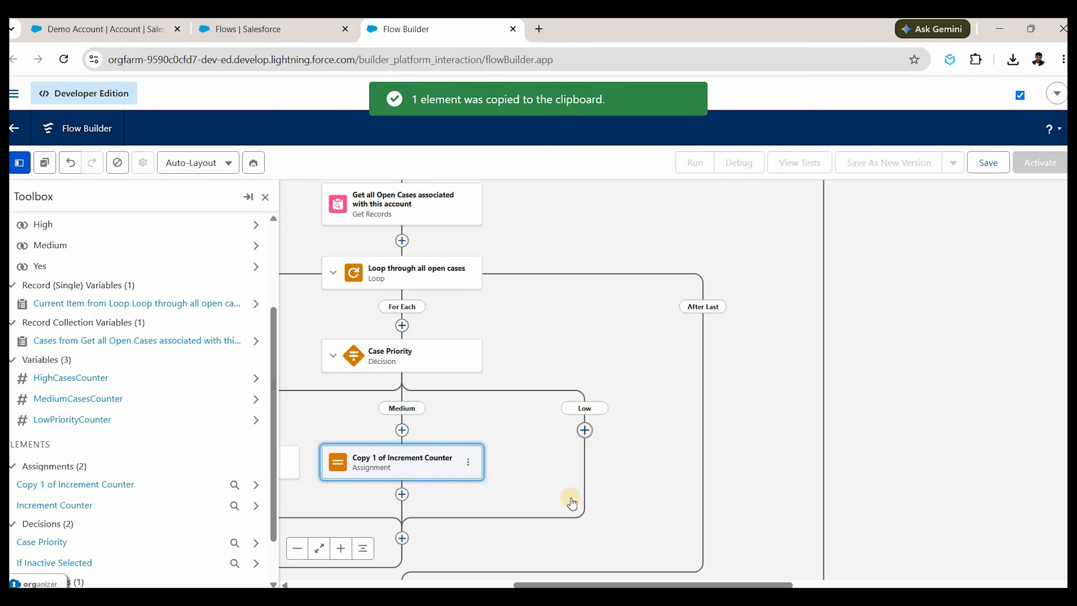
click(566, 524)
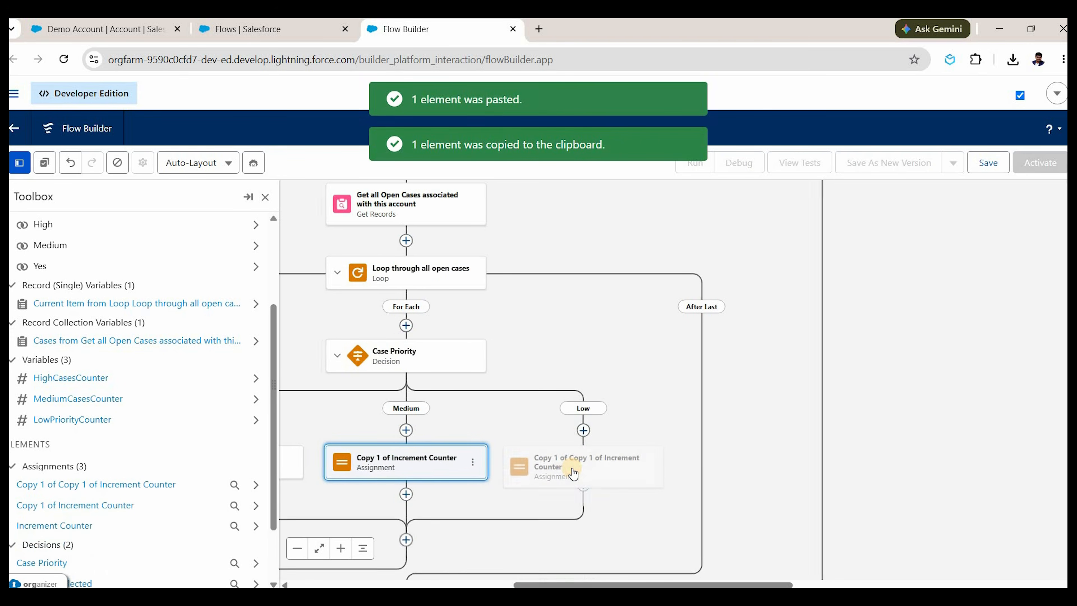
click(572, 468)
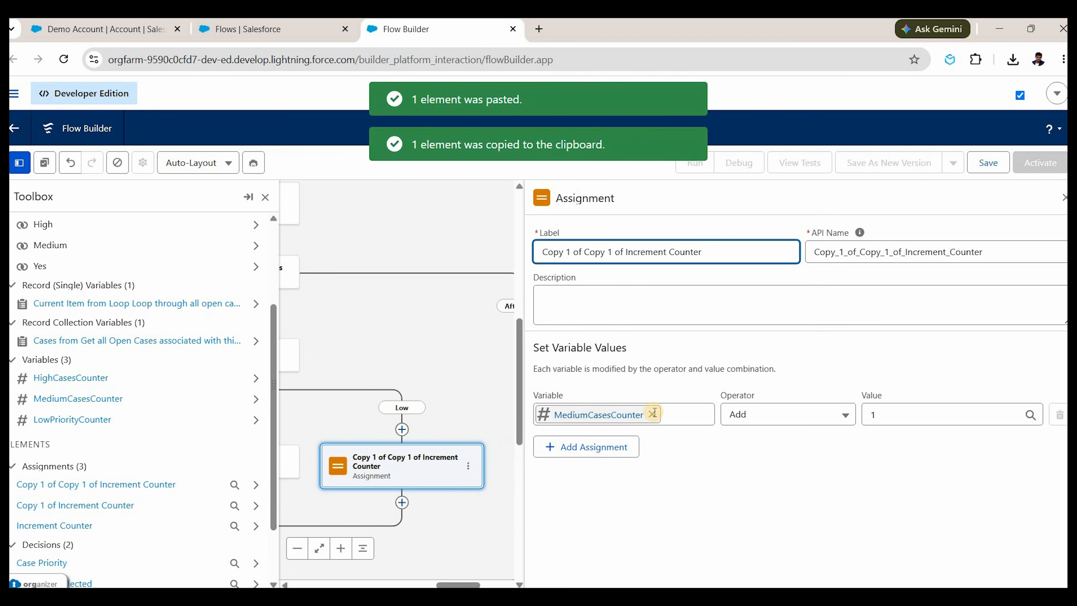
click(652, 413)
text(low)
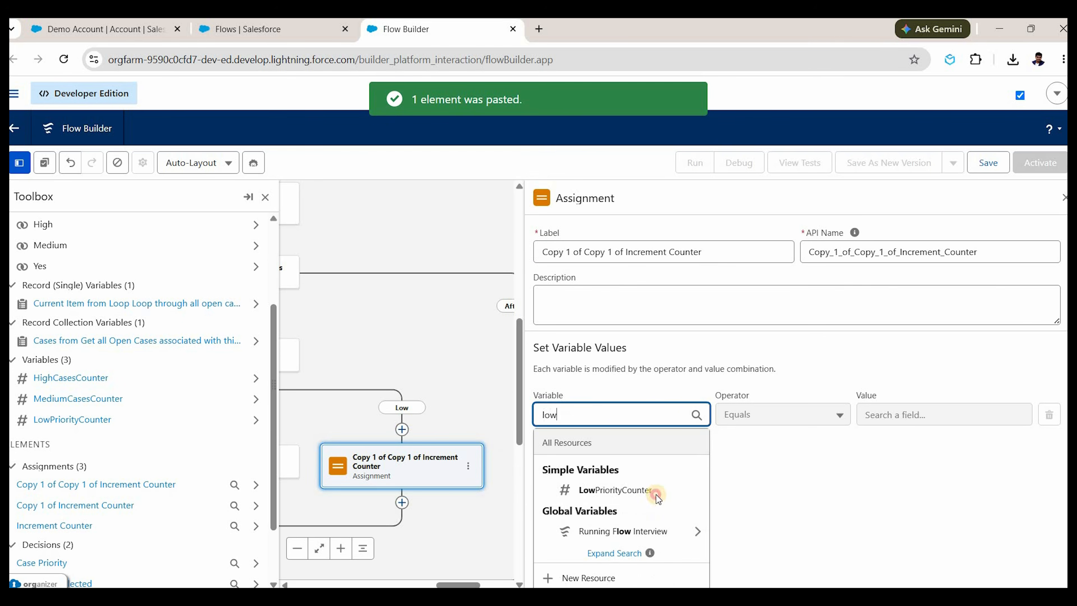
key(Return)
click(809, 420)
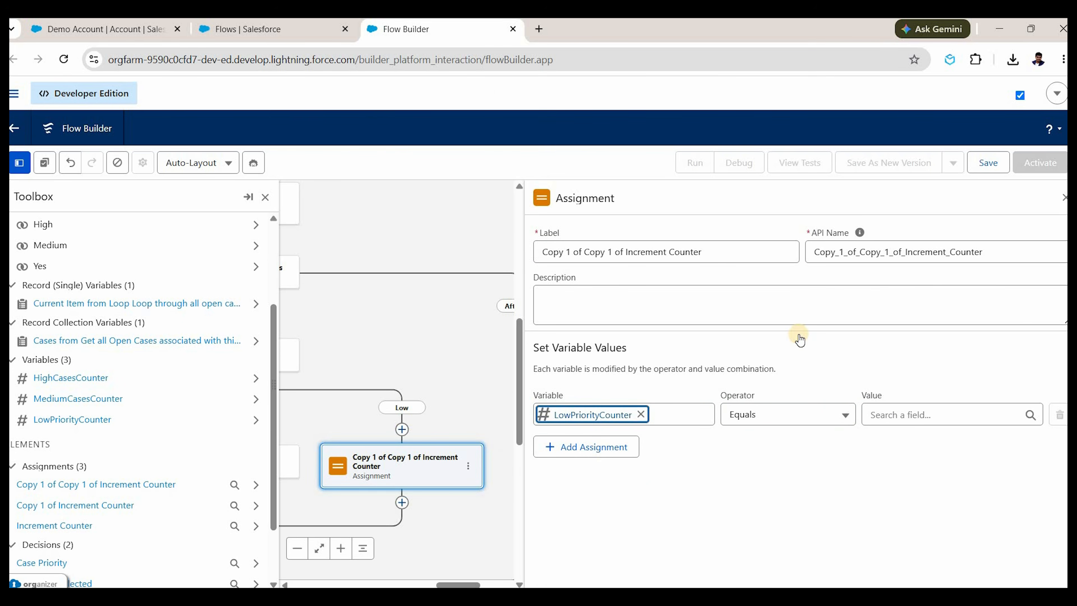
key(Down)
key(Return)
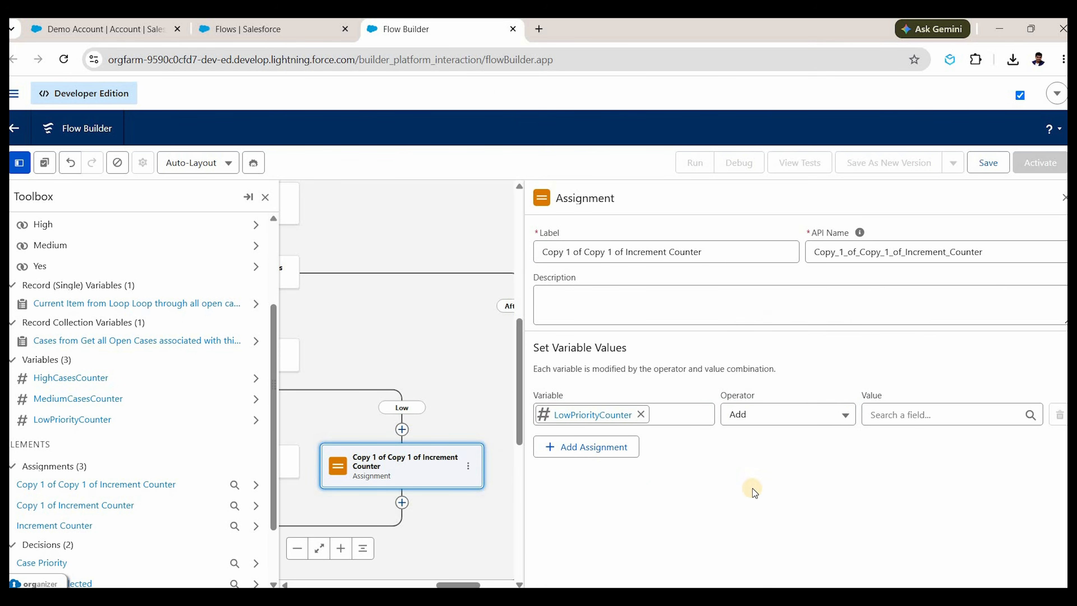
key(Tab)
text(1)
click(921, 313)
click(1065, 198)
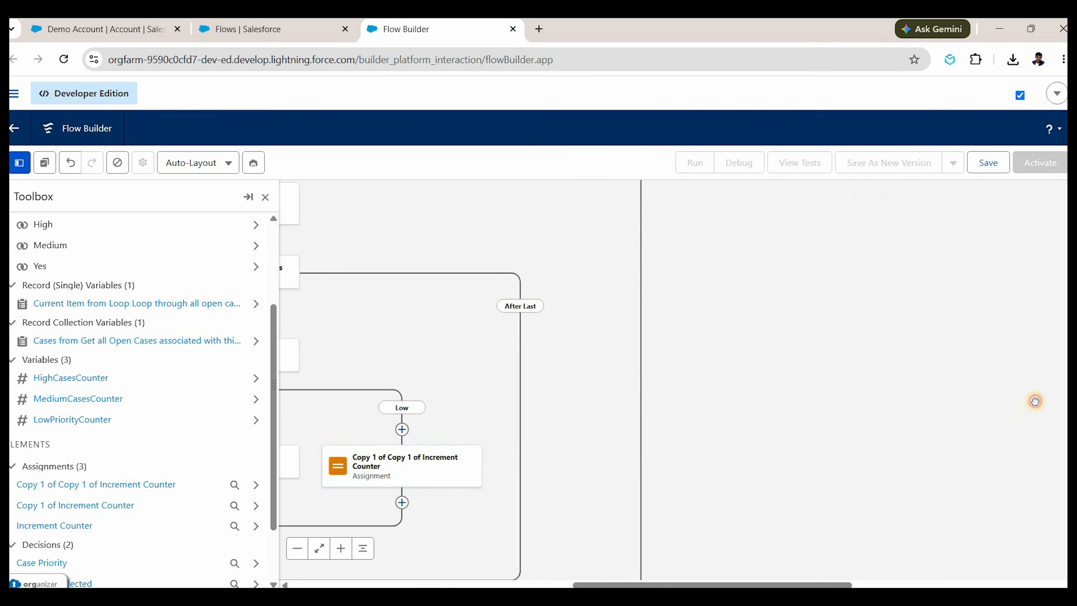
drag(433, 482, 776, 395)
drag(416, 197, 470, 248)
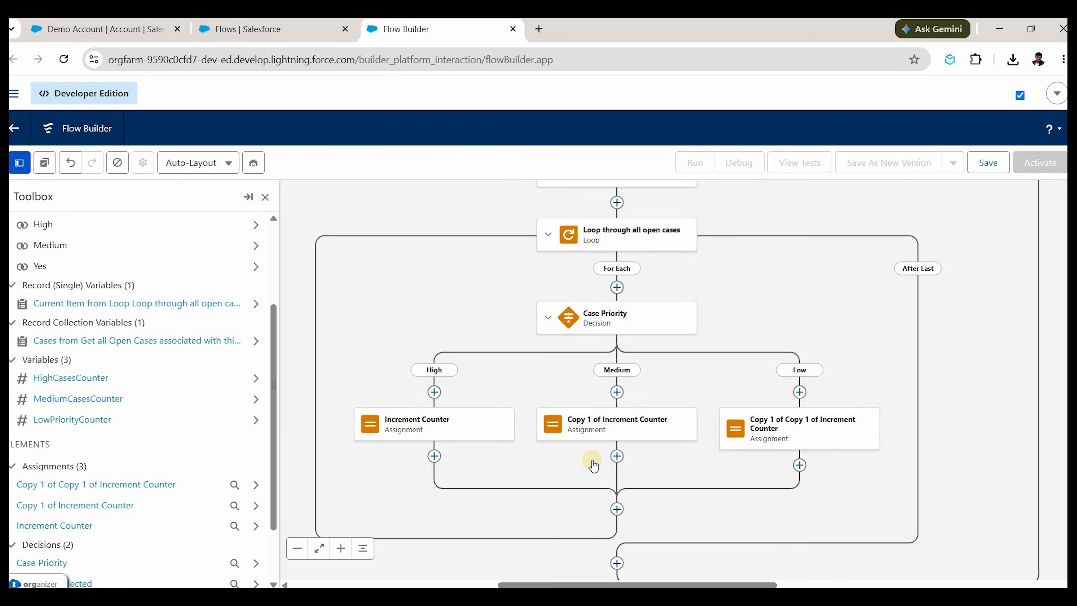
scroll(590, 462, down, 3)
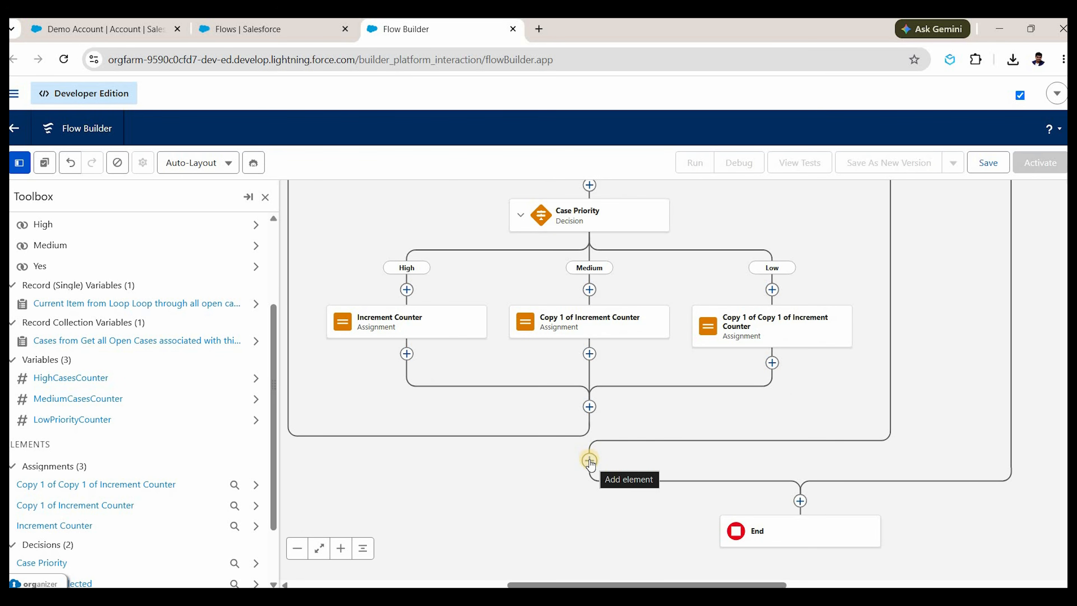
Add a Custom Error element after the loop, labelled 'Open cases error'.
click(589, 460)
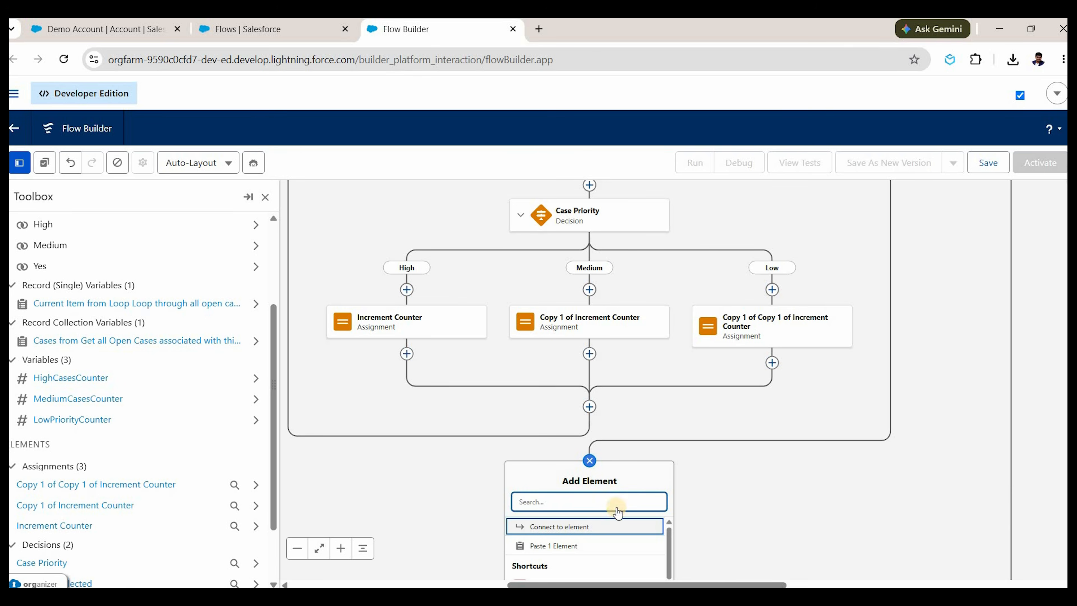
scroll(596, 471, down, 2)
scroll(591, 467, down, 3)
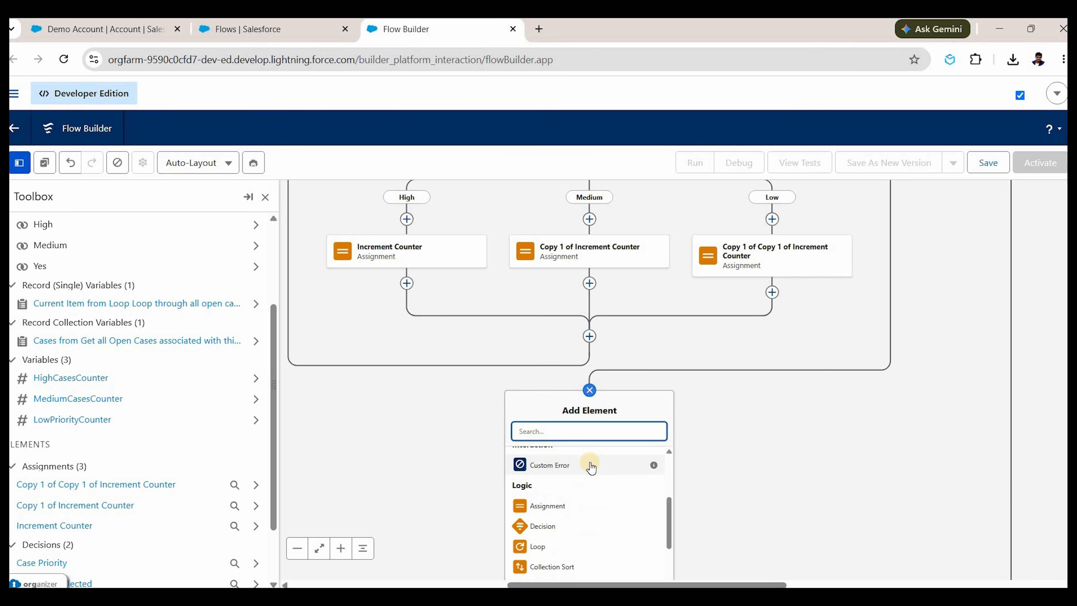
text(cu)
click(573, 458)
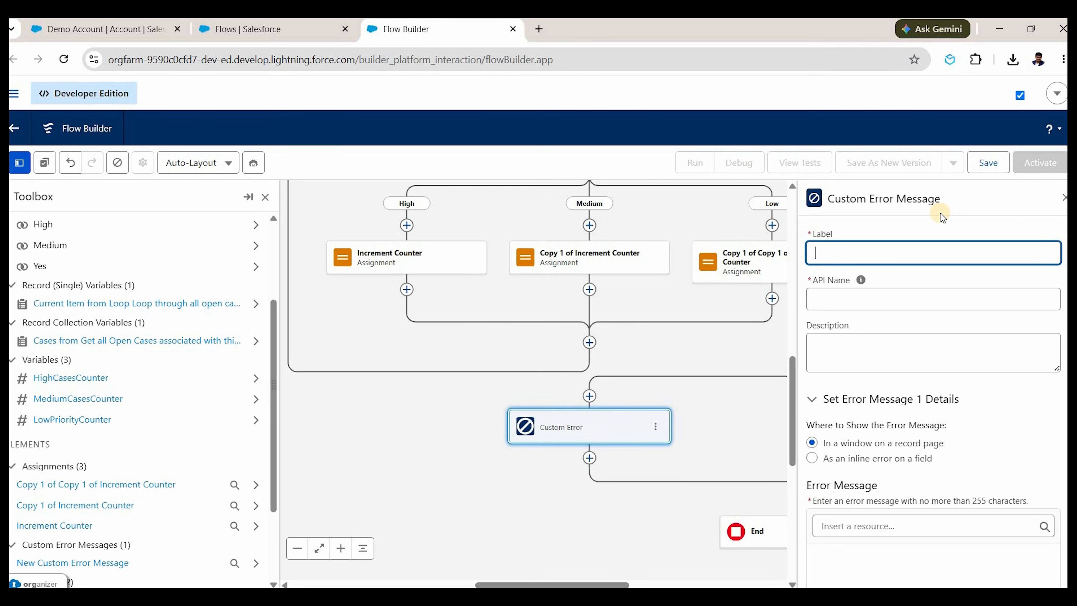
text(Open cases error)
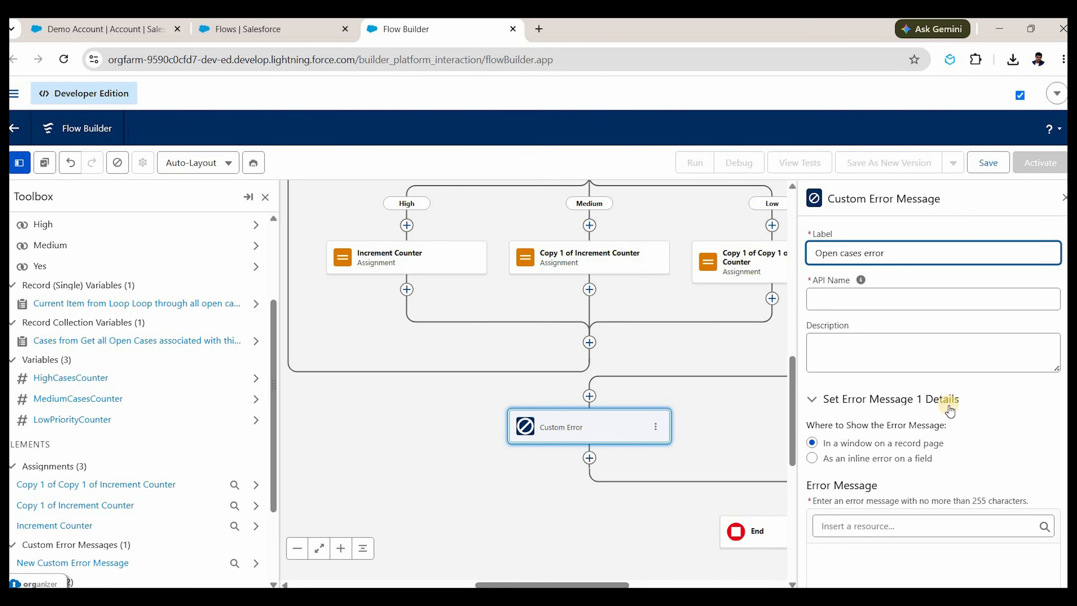
key(Tab)
key(Tab)
Start the error message with 'Open cases (High' and insert the High and Low counter variables.
scroll(879, 471, down, 1)
click(877, 508)
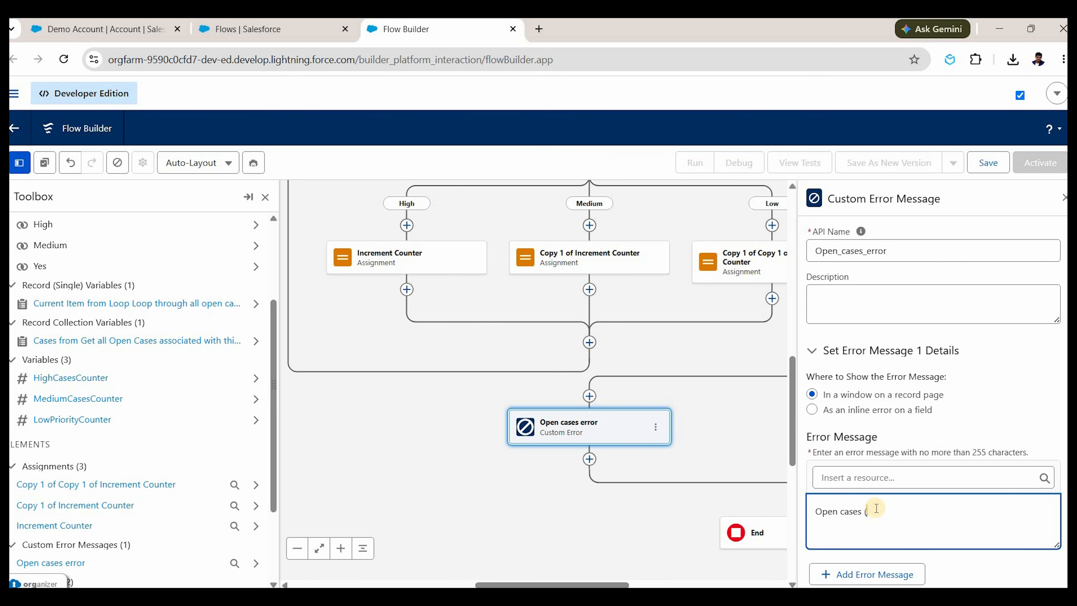
text(Open cases (High:)
click(865, 477)
text(counter)
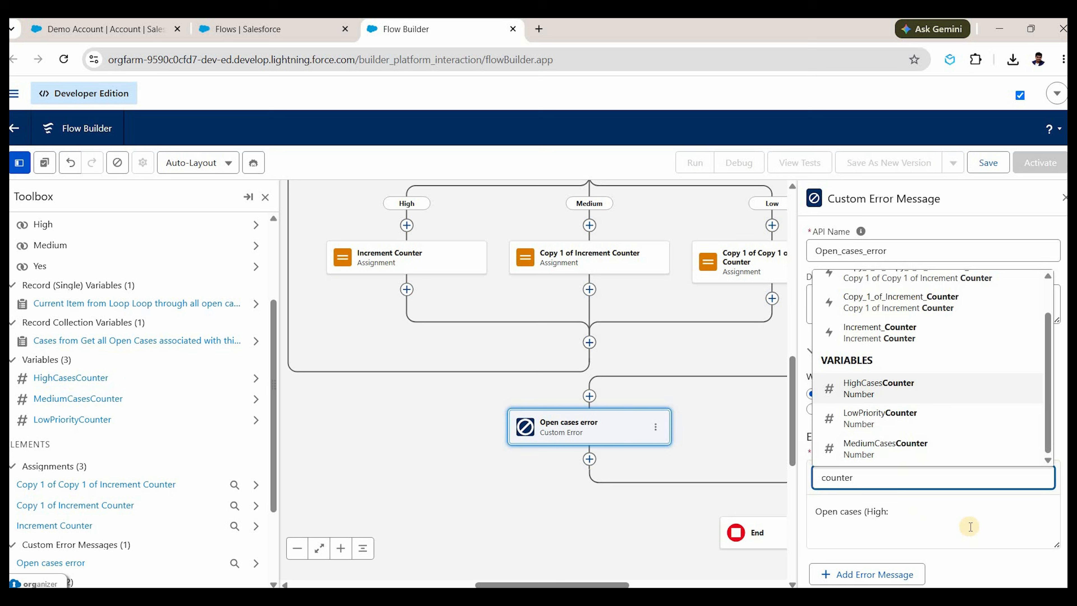
key(Return)
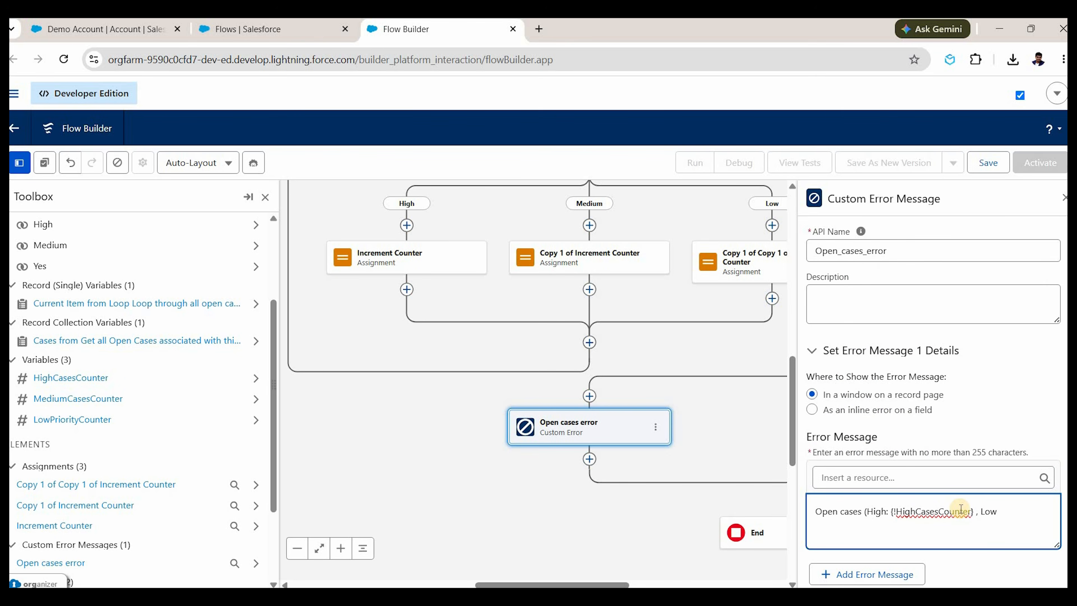
text(:)
click(933, 477)
text(counter)
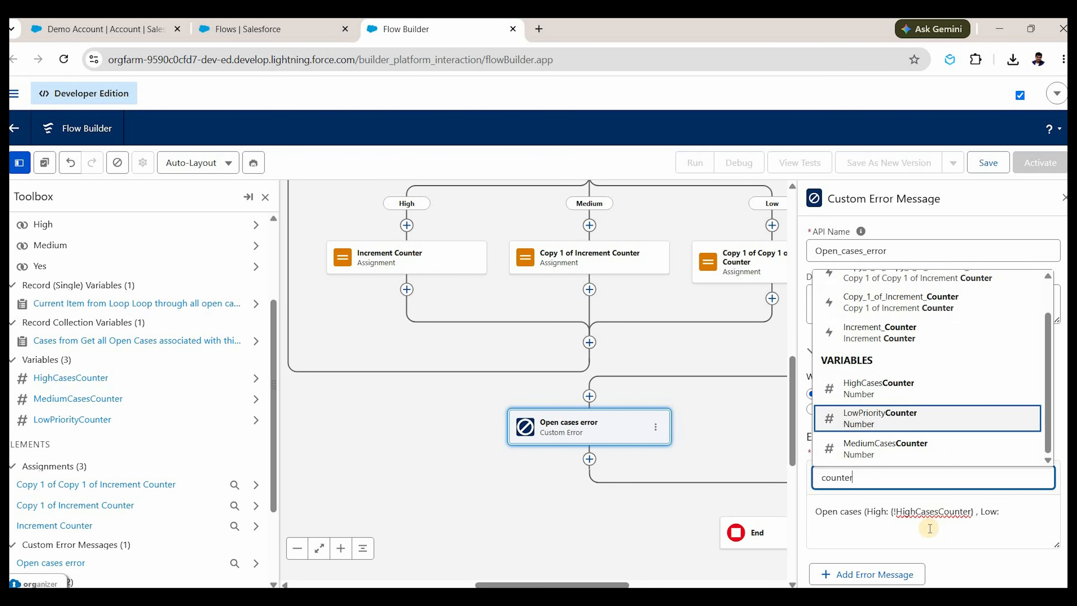
key(Return)
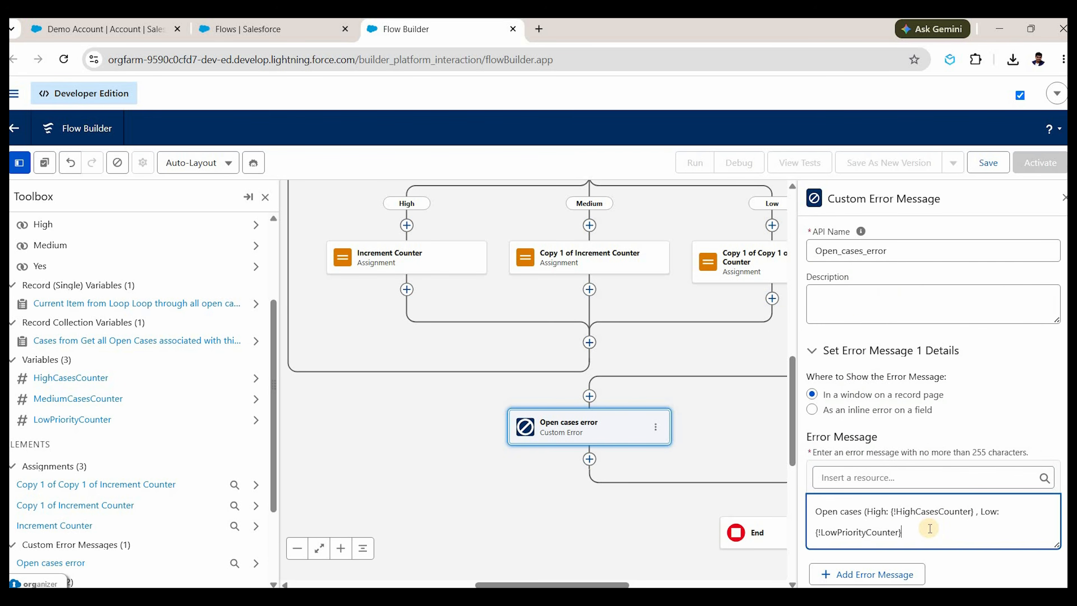
Finish the message with ', Medium:', MediumCasesCounter and ') are tagged to this Account. Cannot mark this inactive.'.
click(930, 528)
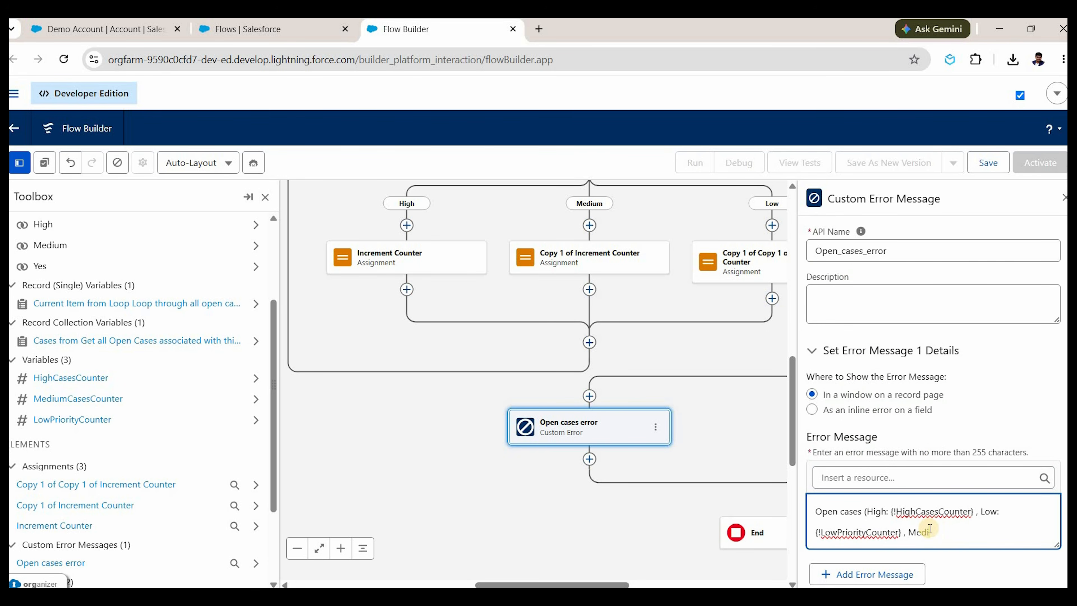
text(, Medium:)
click(881, 474)
text(counter)
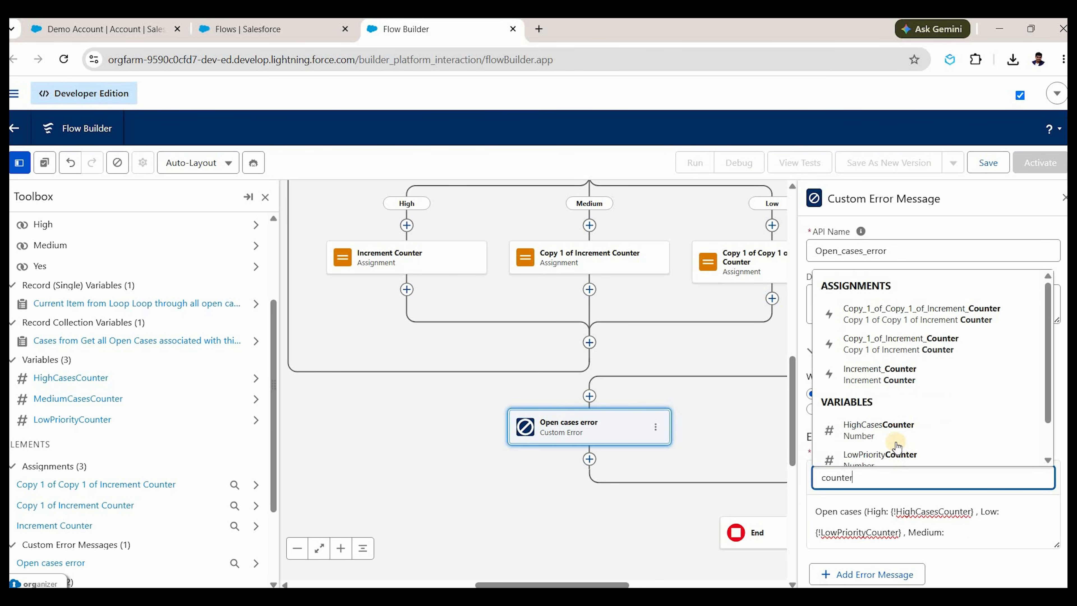
key(Down)
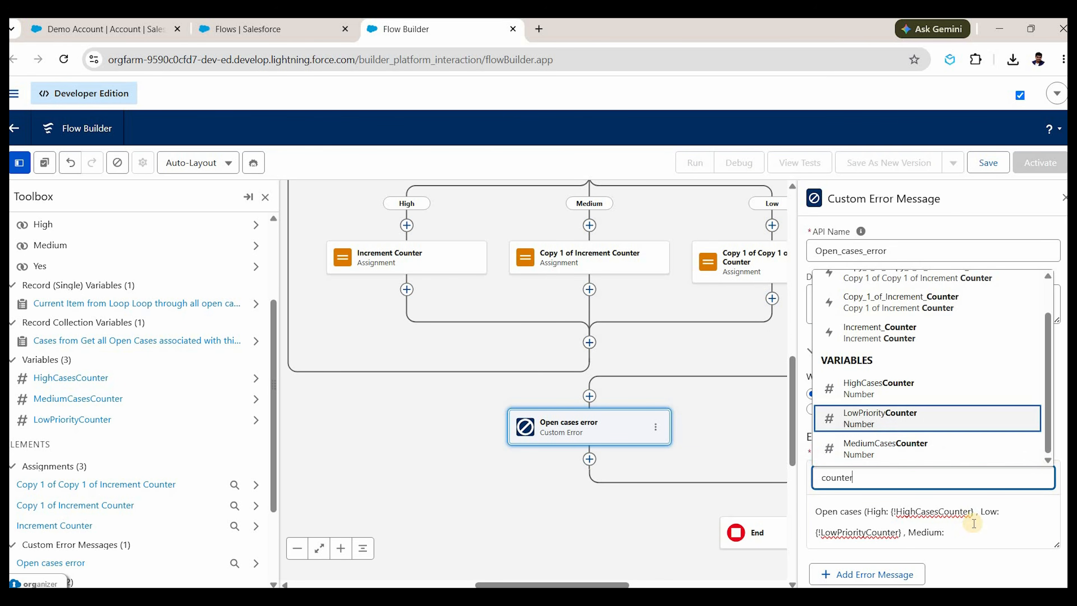
key(Up)
key(Down)
key(Return)
text())
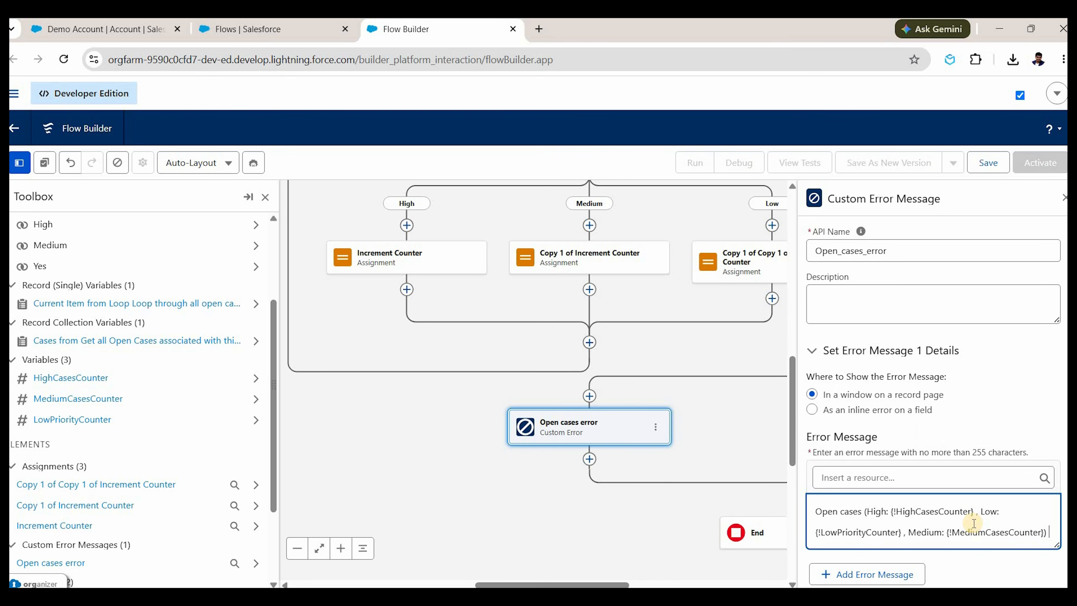
text( are tagged to this )
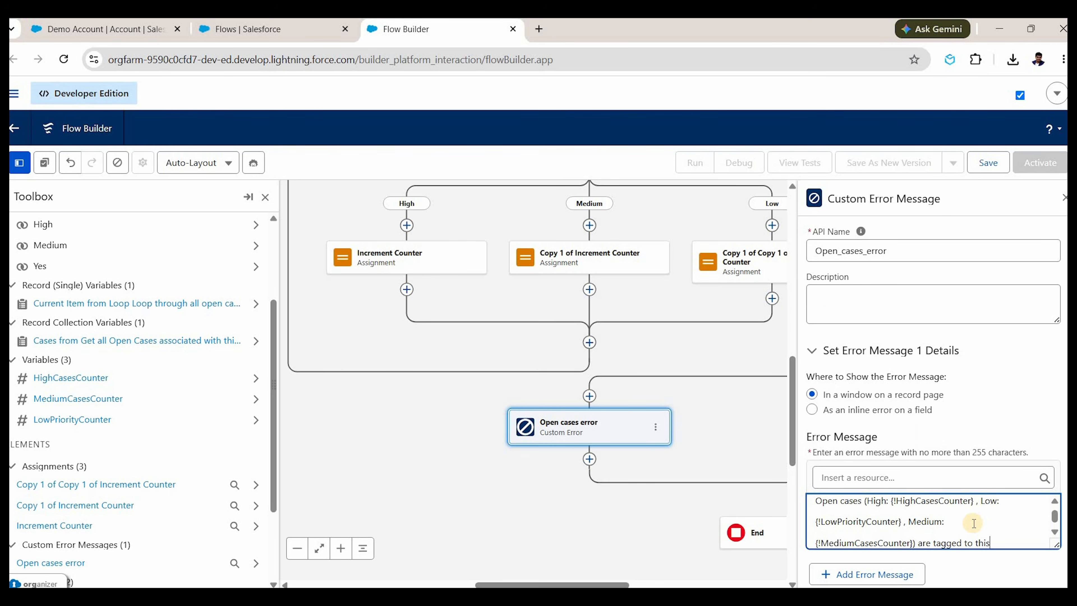
text(Account. C)
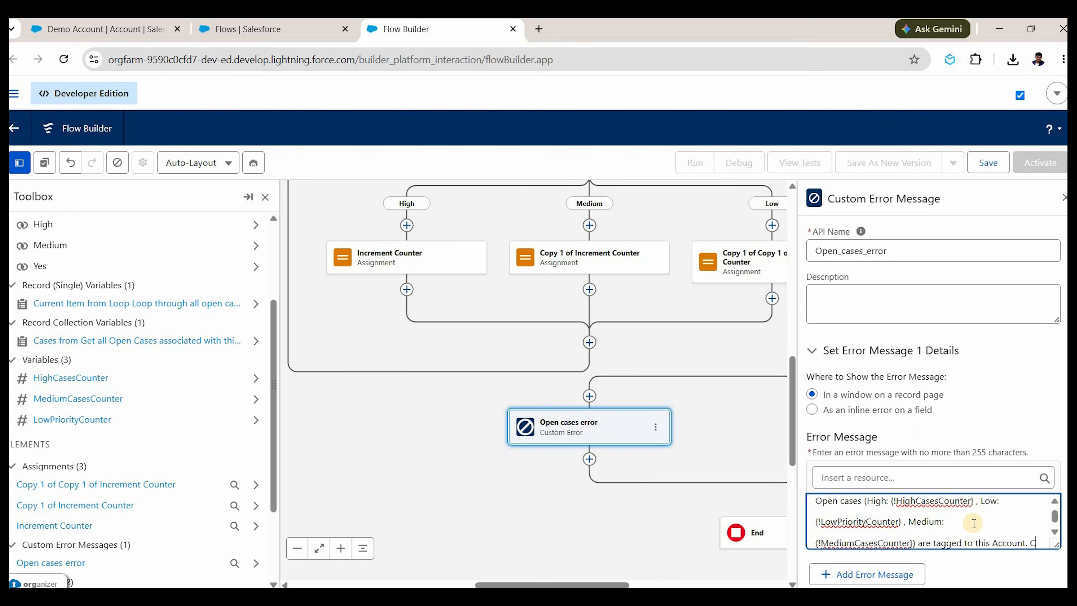
text(annot mark t)
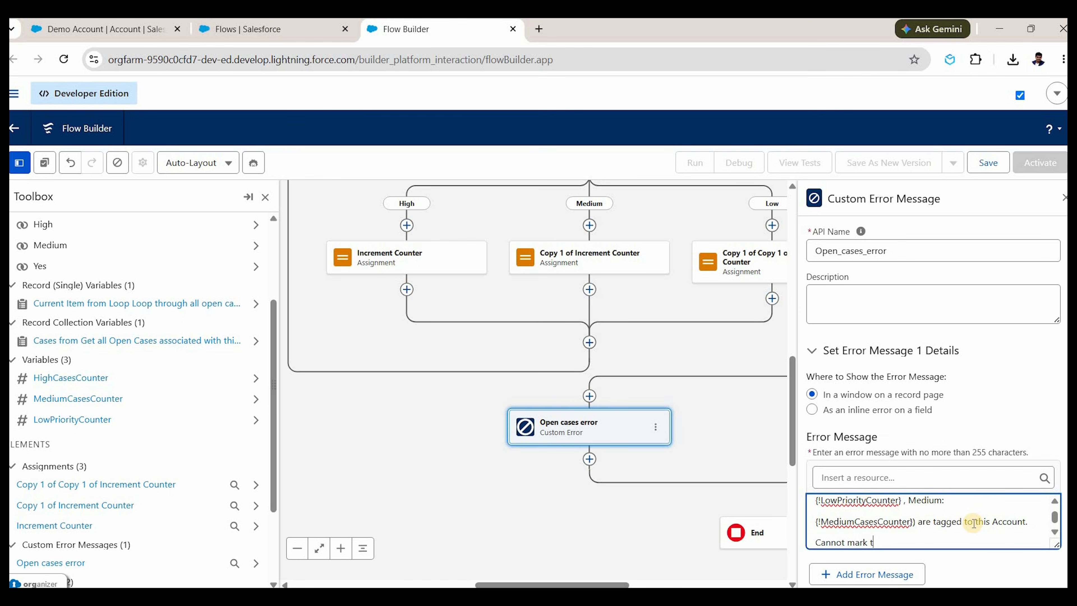
text(his inactive.)
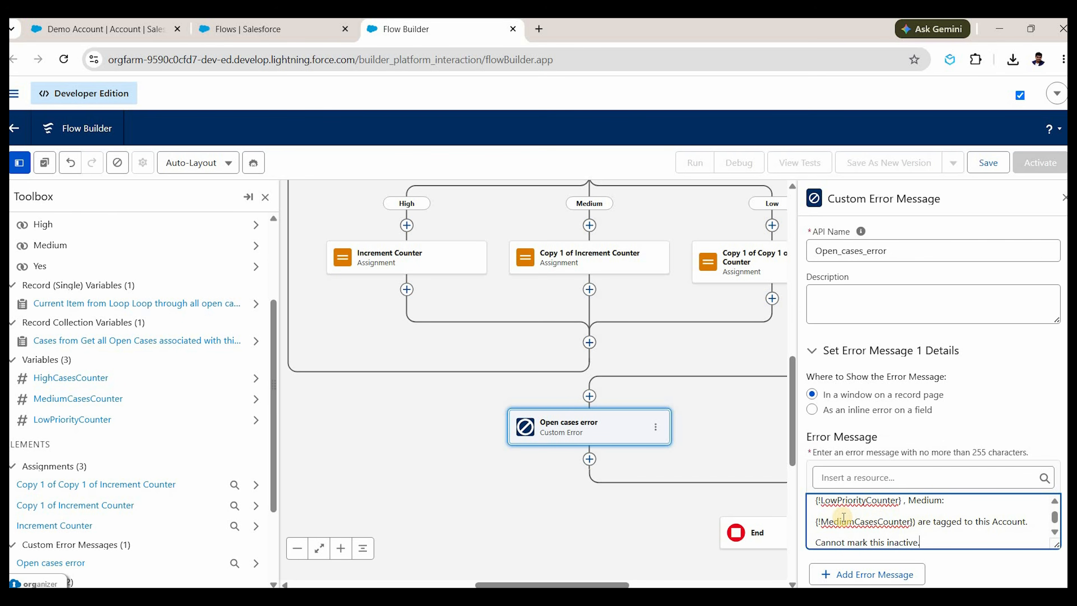
scroll(857, 516, up, 2)
scroll(880, 515, down, 2)
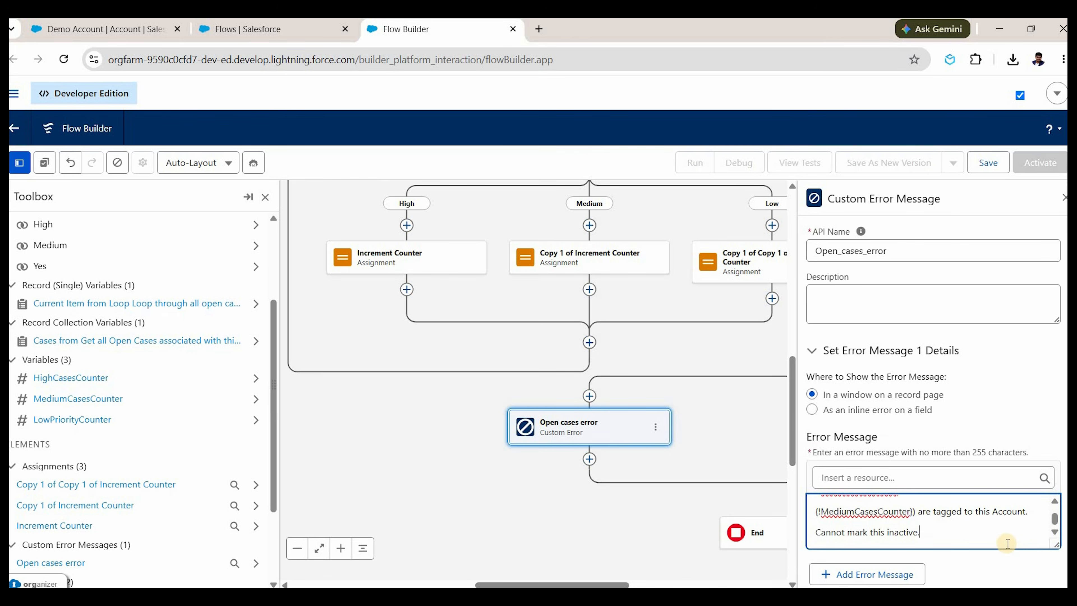
scroll(993, 517, up, 2)
scroll(941, 426, up, 2)
scroll(971, 260, down, 4)
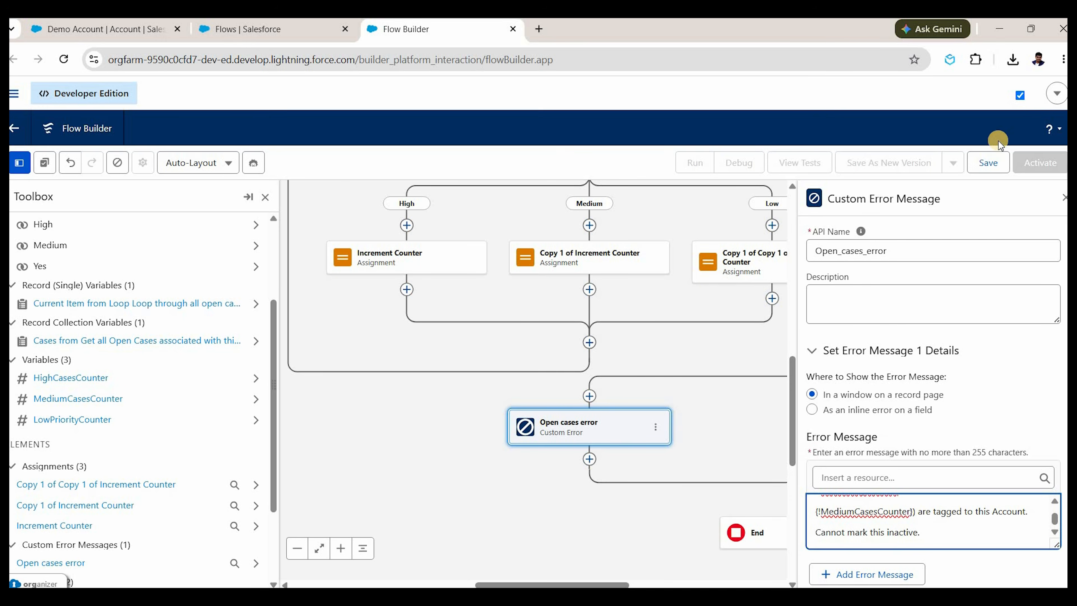
Save the flow with the label 'Account Before Update'.
click(988, 163)
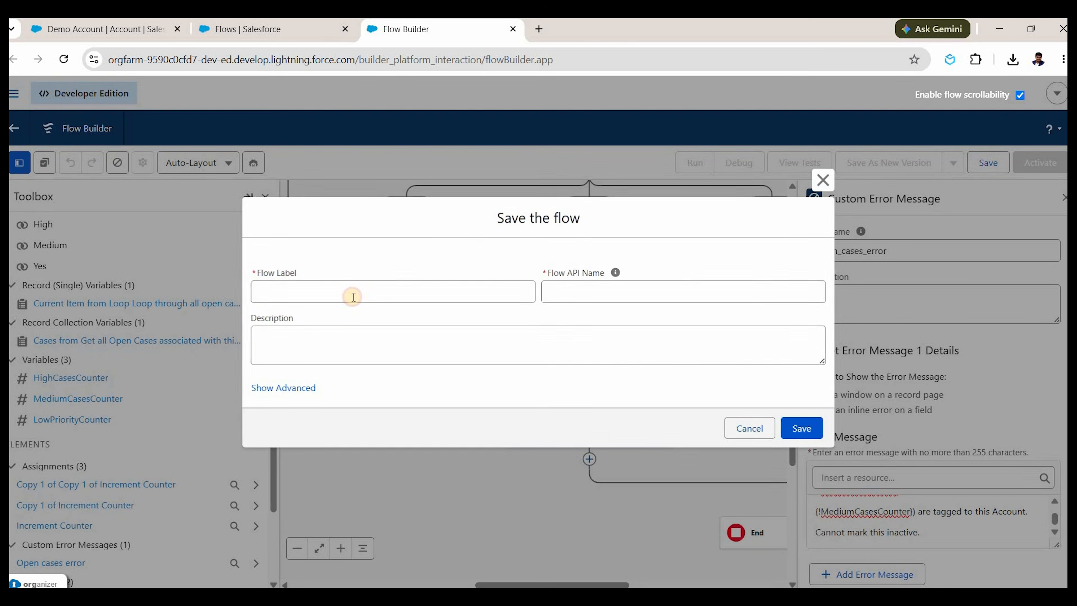
click(354, 297)
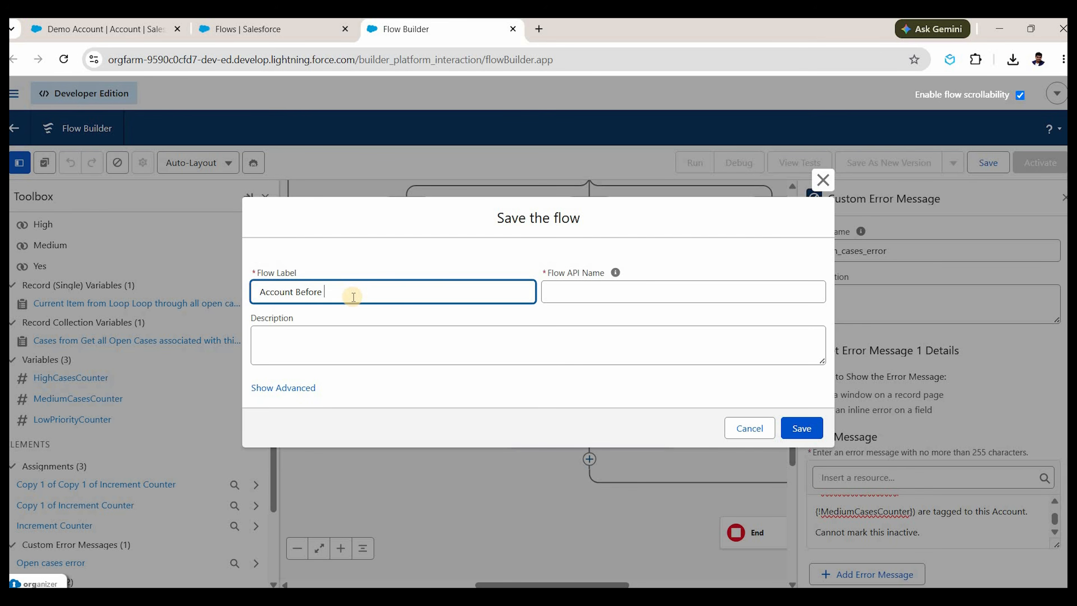
text(Account Before Update)
key(Tab)
key(Tab)
click(801, 428)
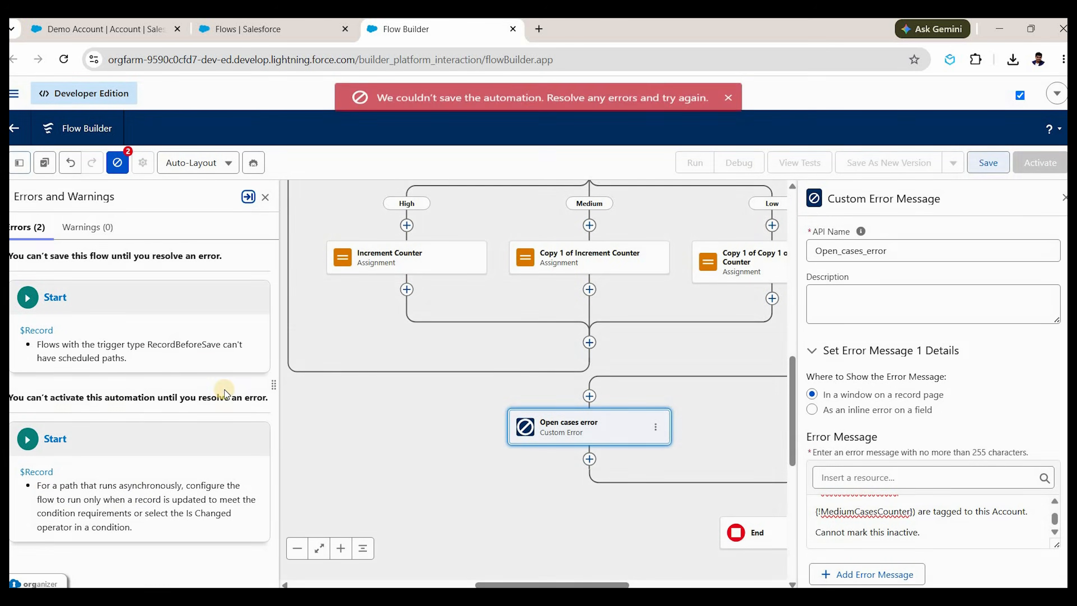
In Configure Start, delete the asynchronous path and keep Fast Field Updates optimization.
click(35, 330)
click(517, 534)
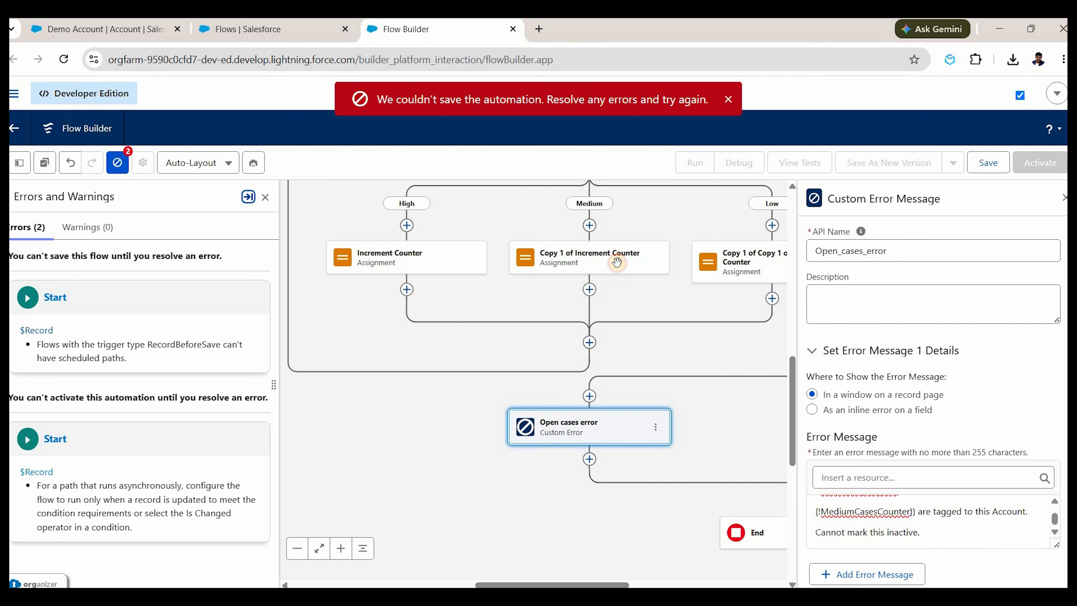
drag(617, 262, 498, 383)
drag(580, 252, 488, 447)
drag(714, 188, 598, 386)
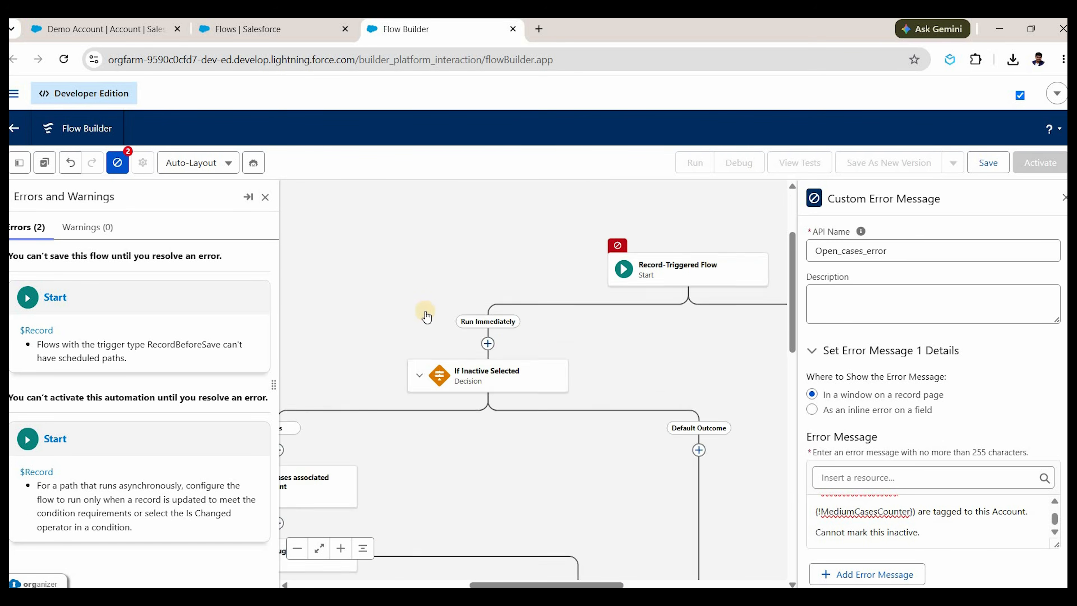
click(453, 310)
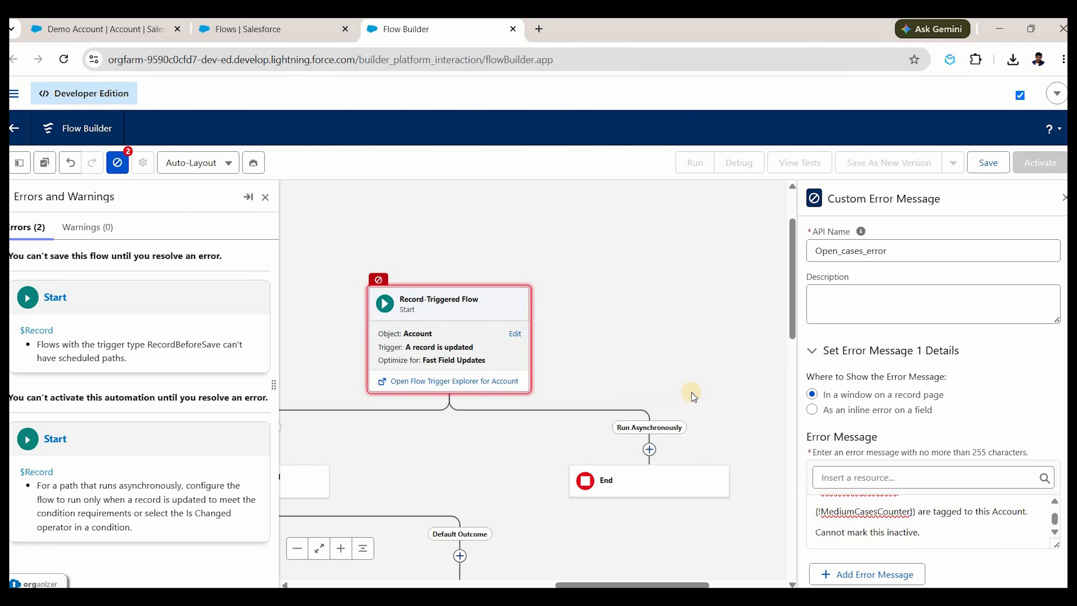
scroll(774, 533, down, 5)
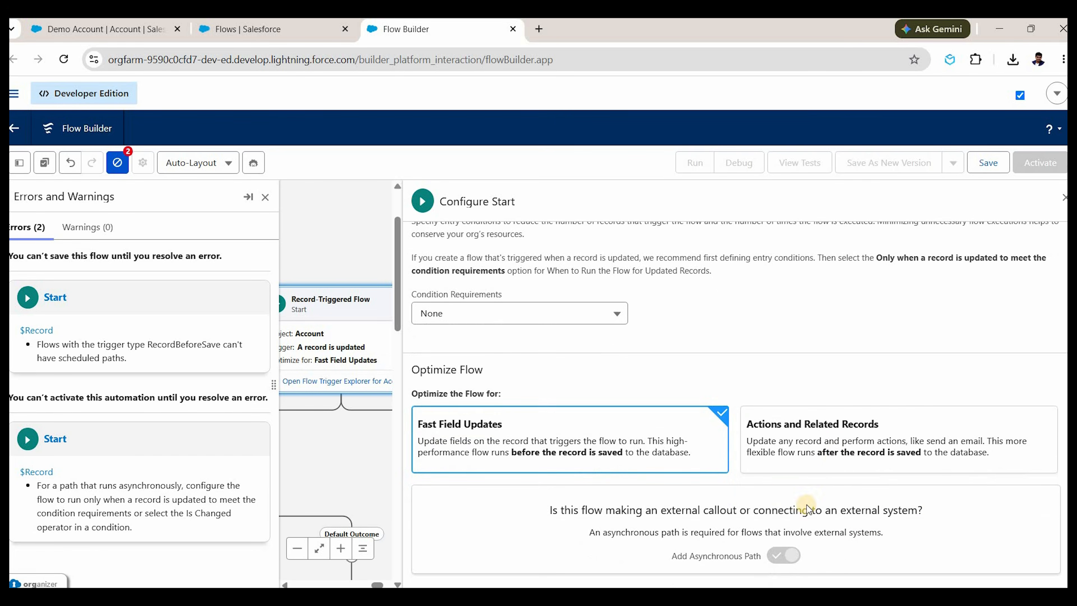
click(765, 467)
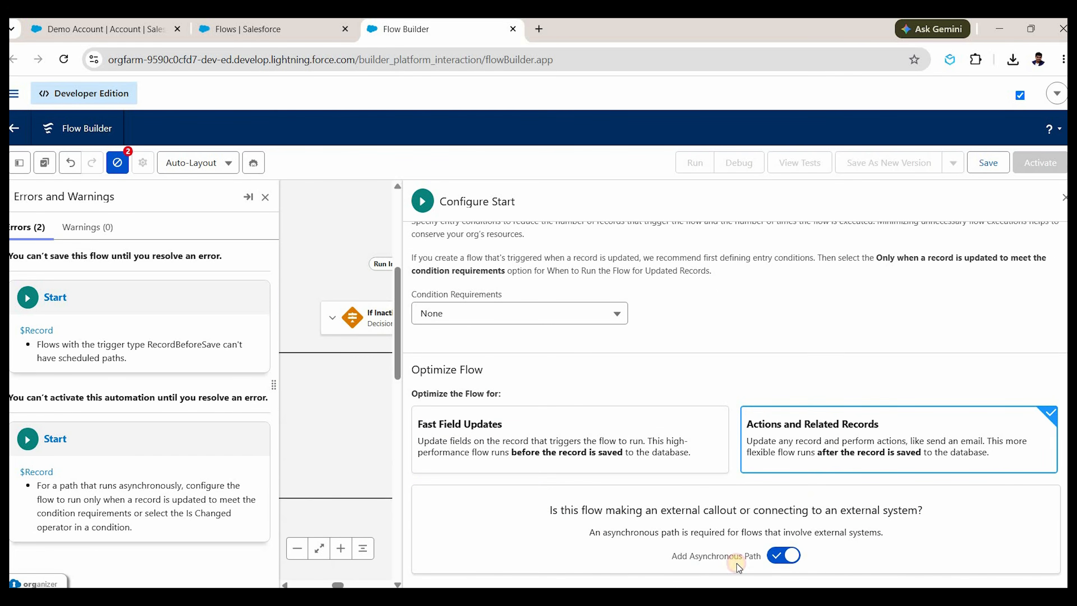
click(737, 564)
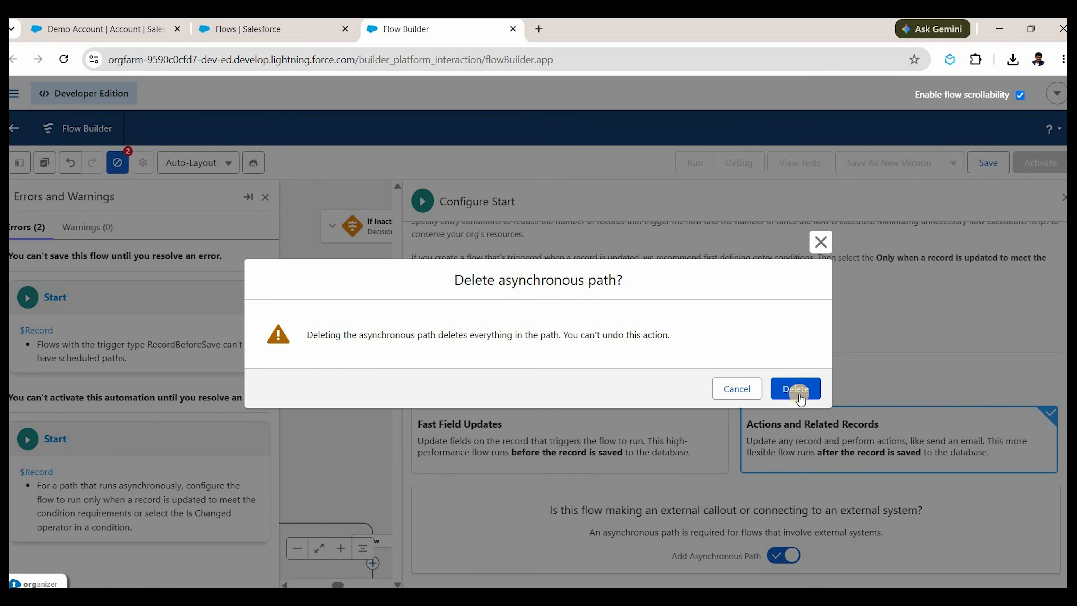
click(798, 394)
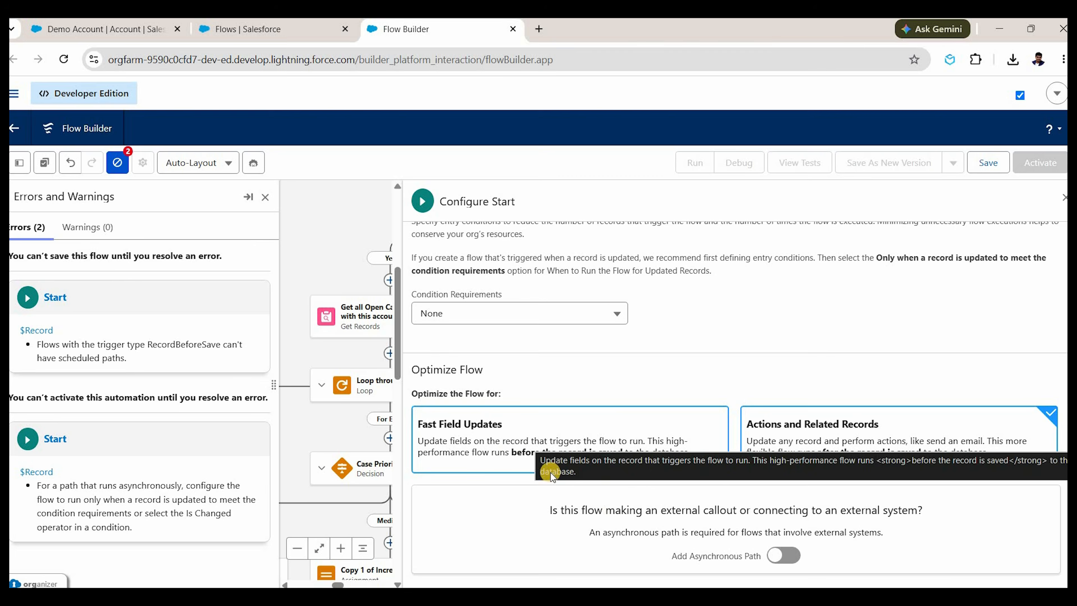
click(551, 474)
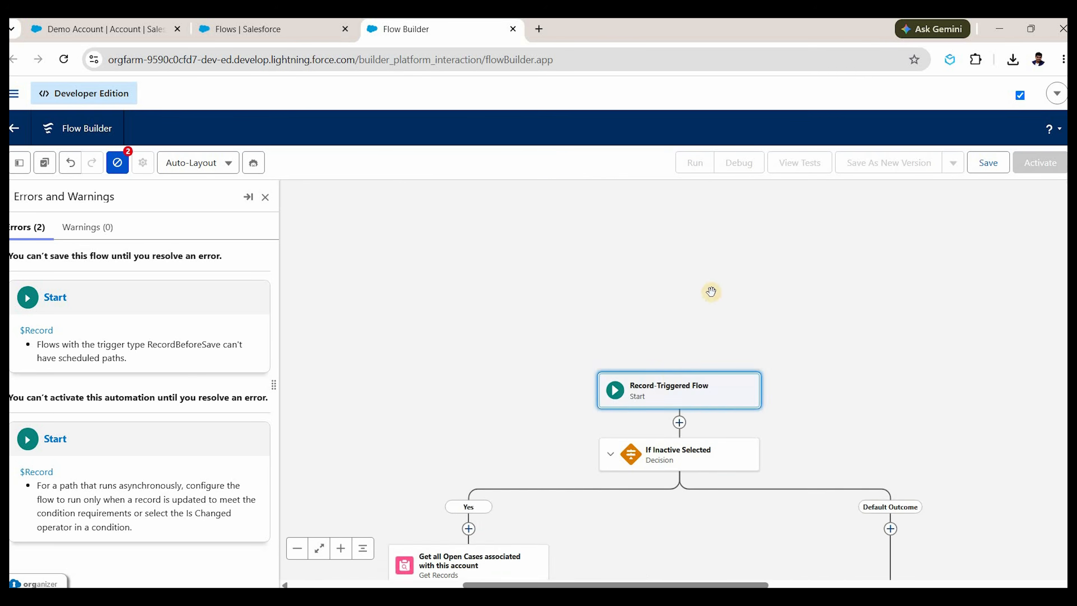
Save the corrected flow and activate it.
drag(784, 496, 777, 293)
drag(646, 533, 753, 447)
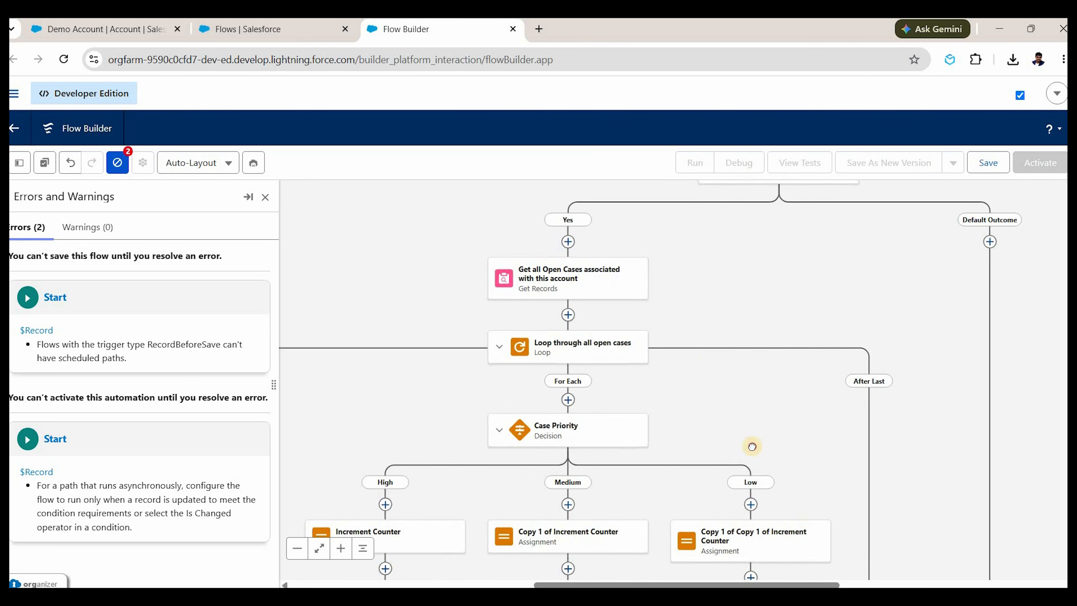
drag(656, 570, 712, 448)
drag(705, 410, 601, 281)
drag(574, 478, 576, 436)
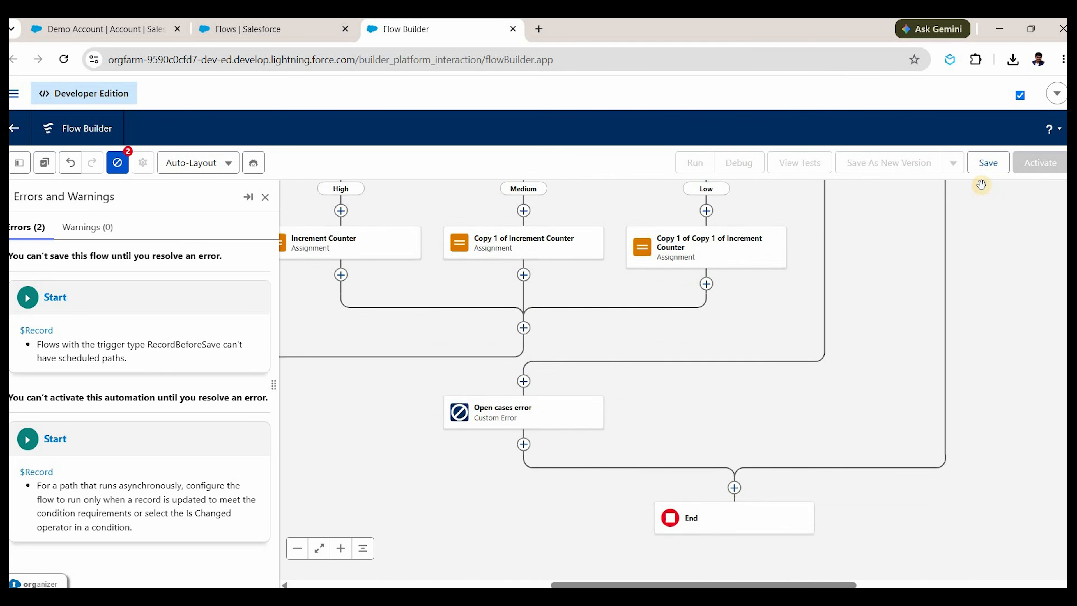
click(796, 428)
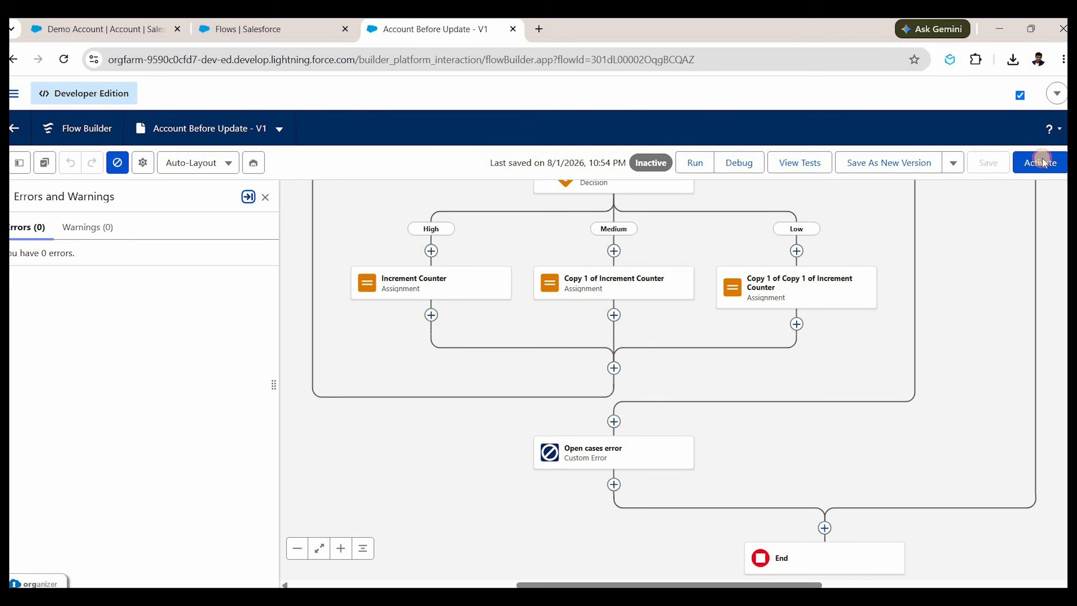
click(1043, 159)
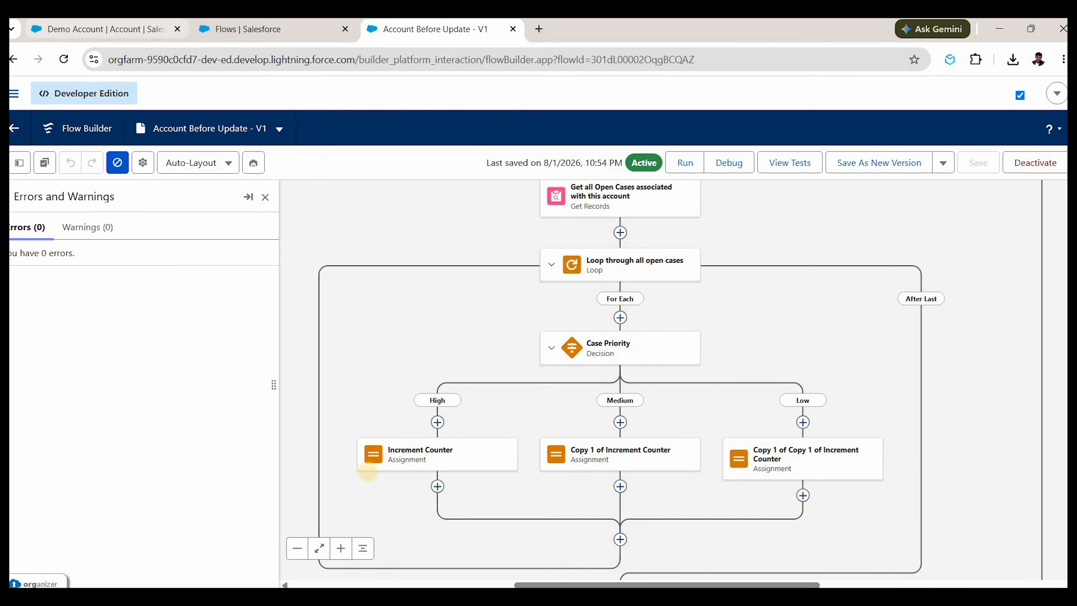
Set Demo Account's Active field to No and save the record.
key(ctrl+Tab)
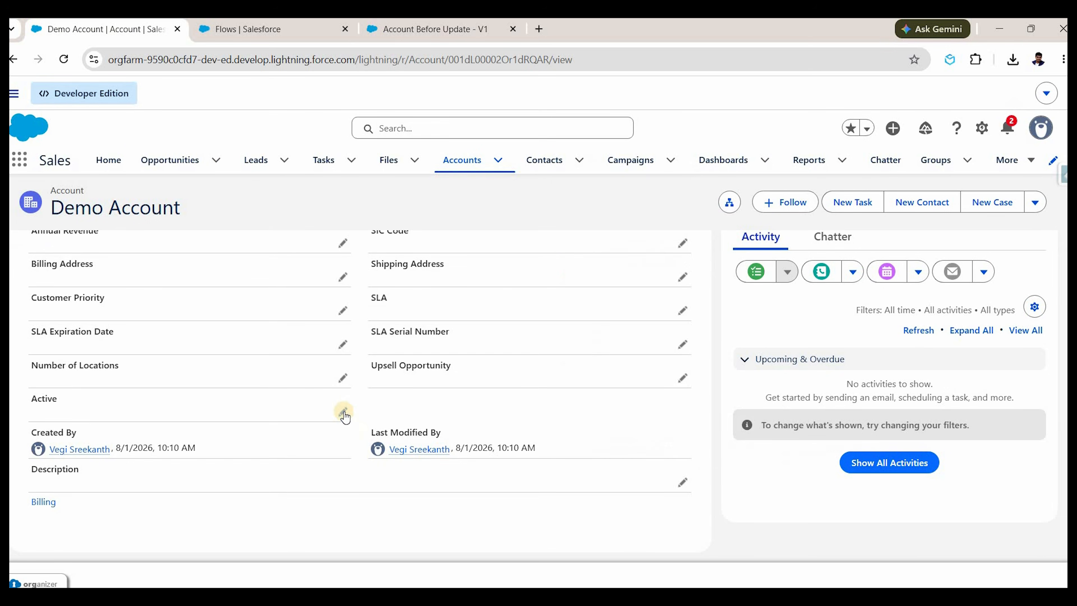
double_click(311, 426)
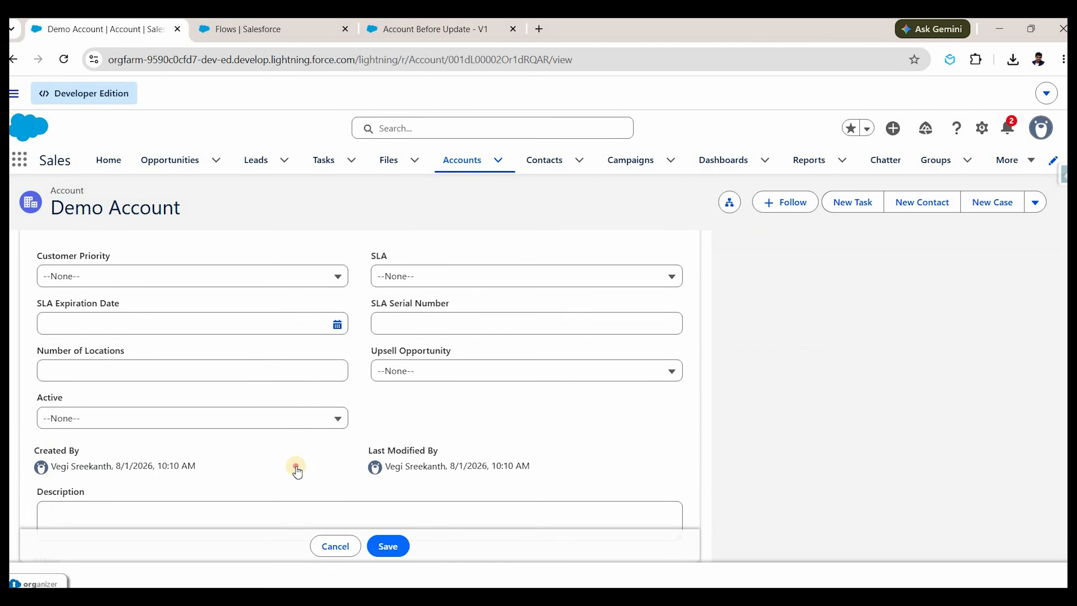
click(306, 418)
click(314, 467)
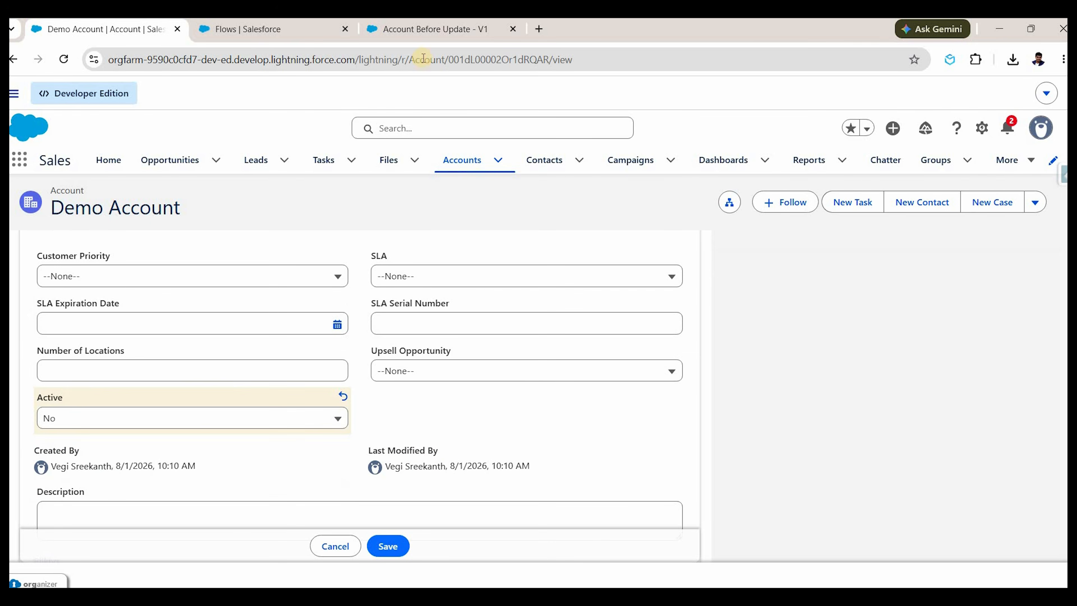
click(426, 34)
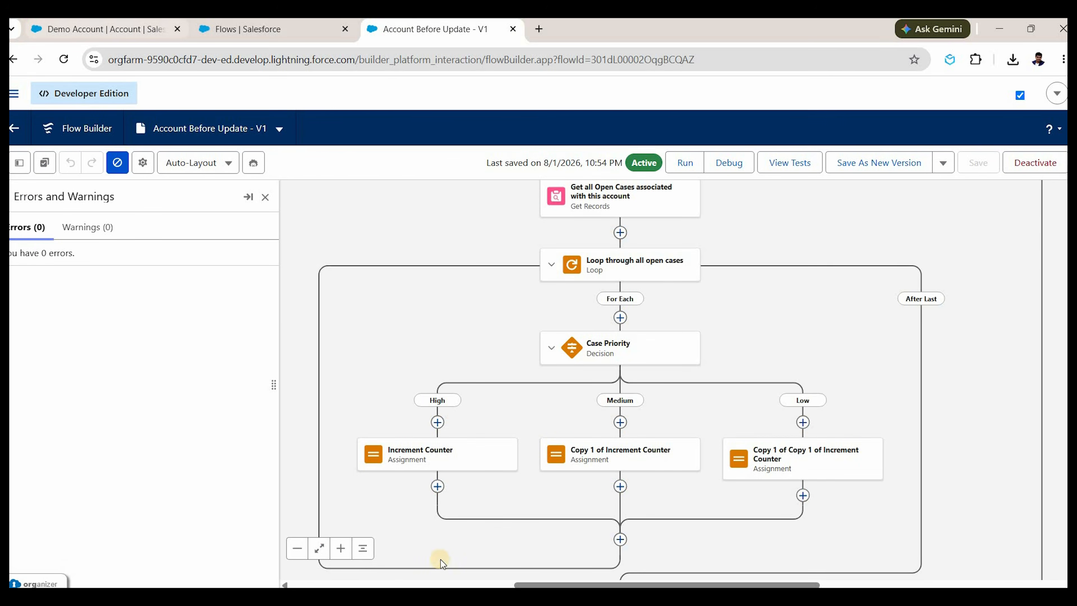
key(ctrl+Tab)
click(390, 546)
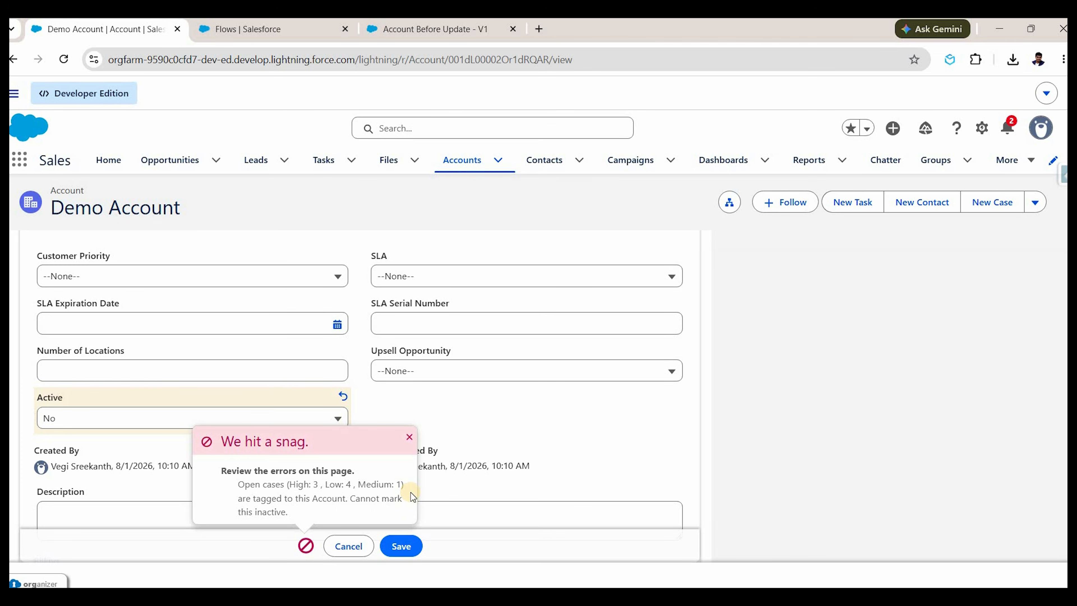
Review the error citing High: 3, Low: 4, Medium: 1 open cases, then return to the flow.
triple_click(345, 487)
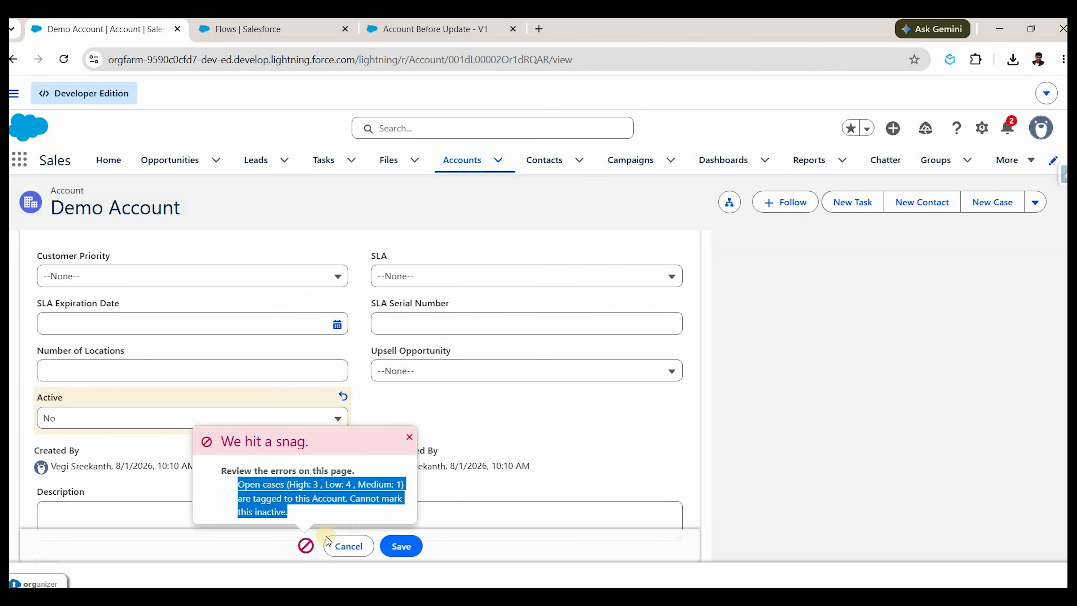
double_click(388, 484)
click(412, 35)
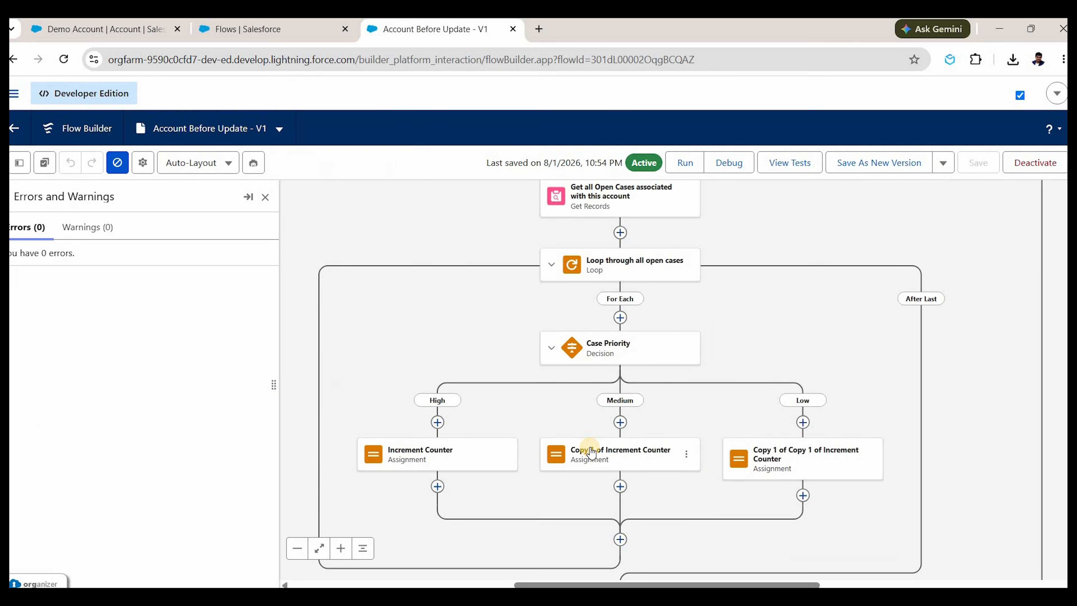
Open the settings of the Get Records lookup for open cases.
click(592, 452)
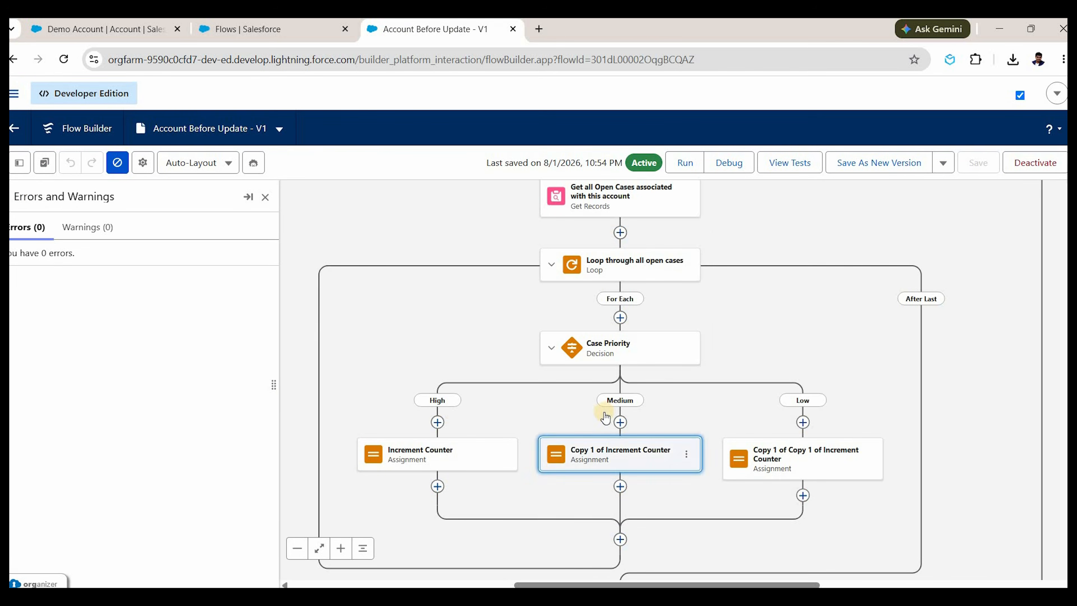
click(588, 278)
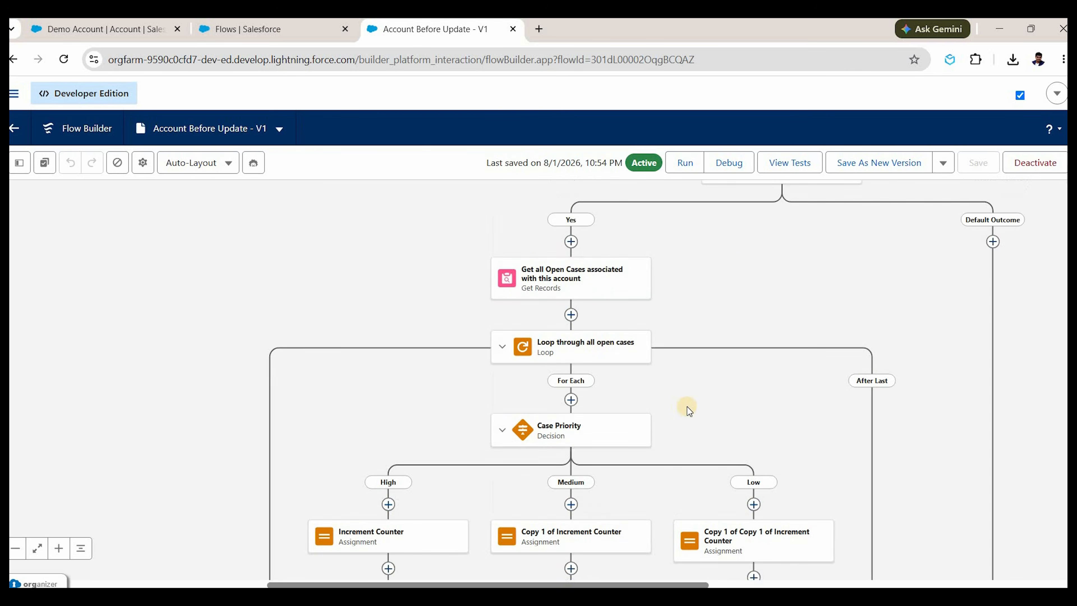
scroll(533, 365, down, 2)
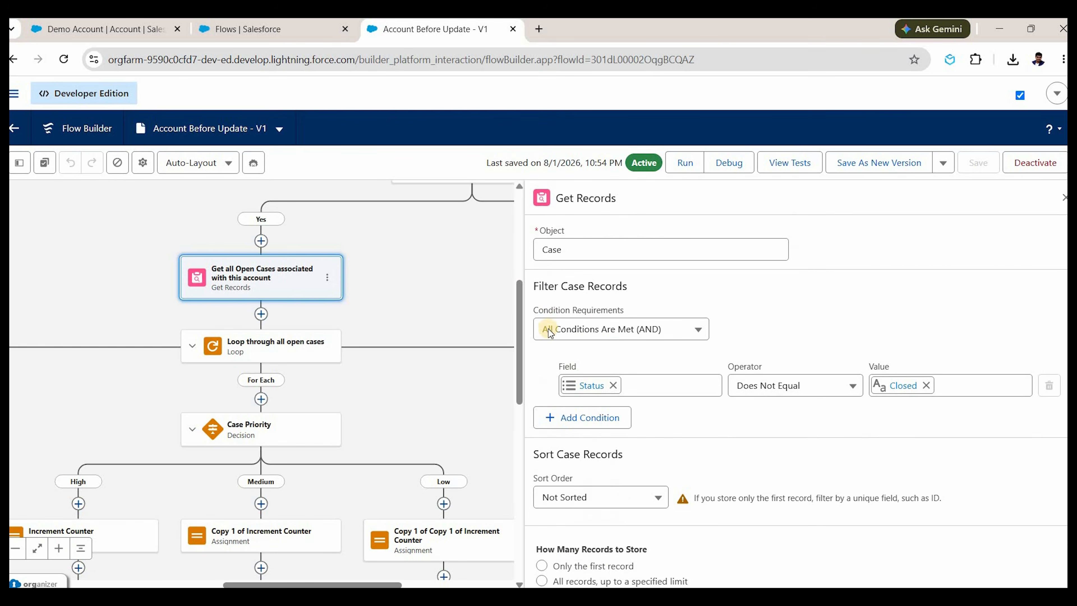
scroll(548, 330, up, 2)
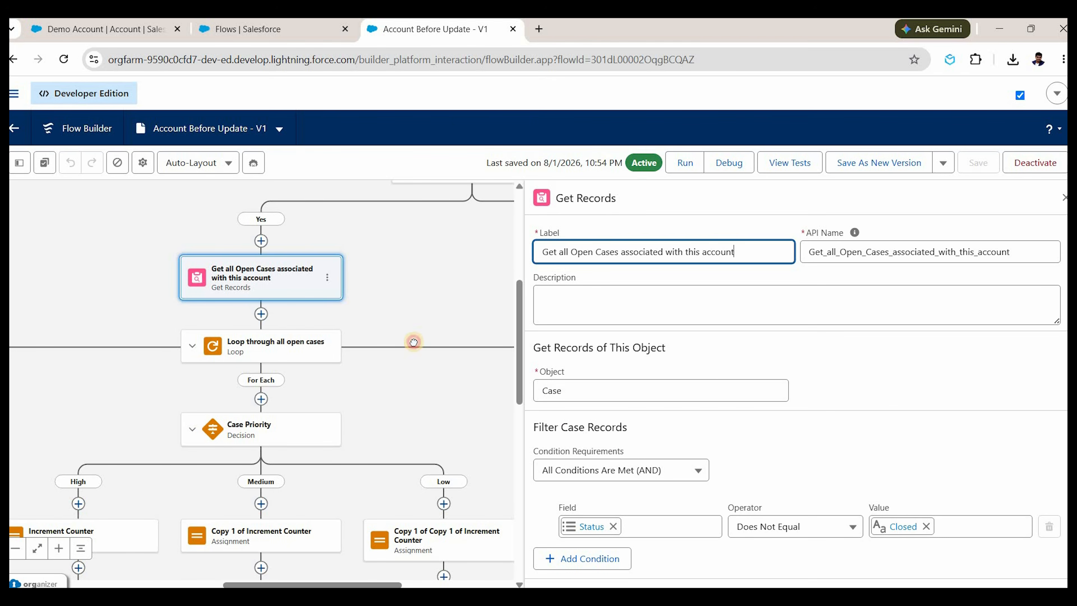
drag(289, 314, 272, 381)
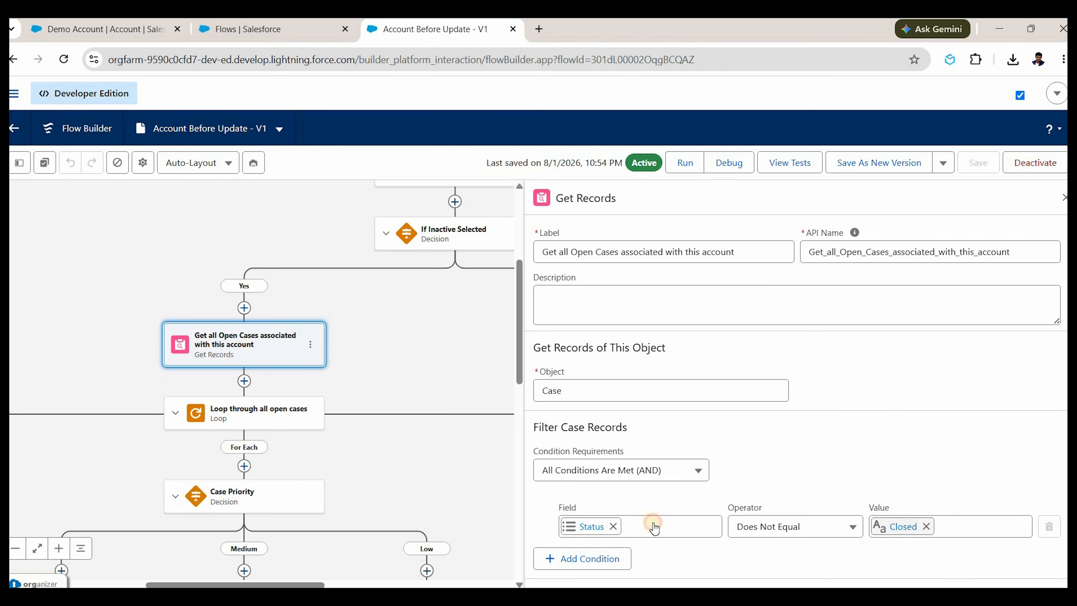
Add a filter condition: Account ID Equals Triggering Account > Account ID.
click(627, 553)
scroll(643, 545, down, 1)
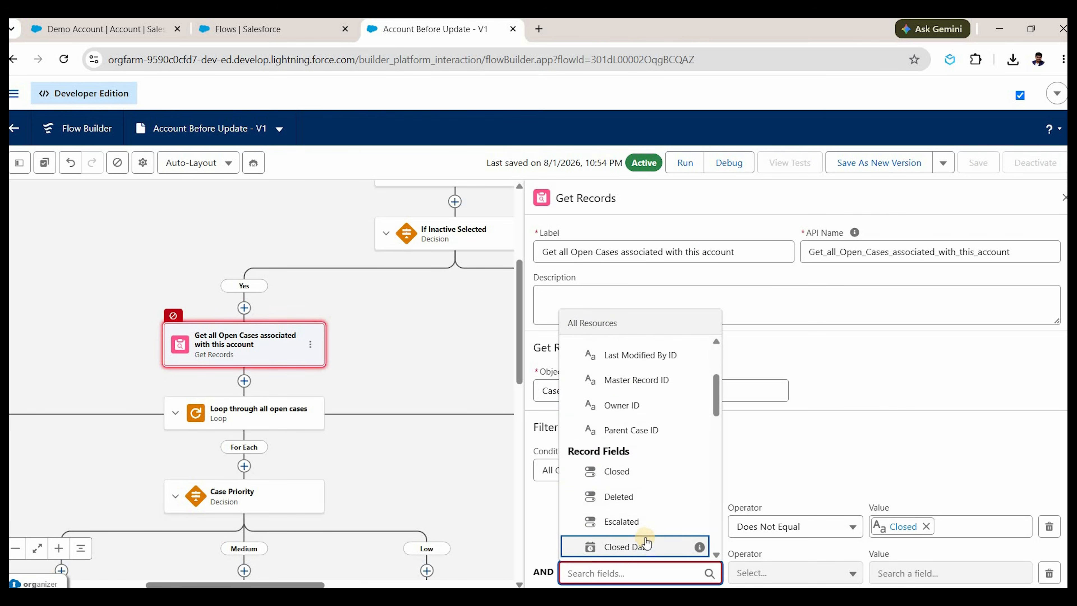
text(acc)
click(631, 550)
click(903, 569)
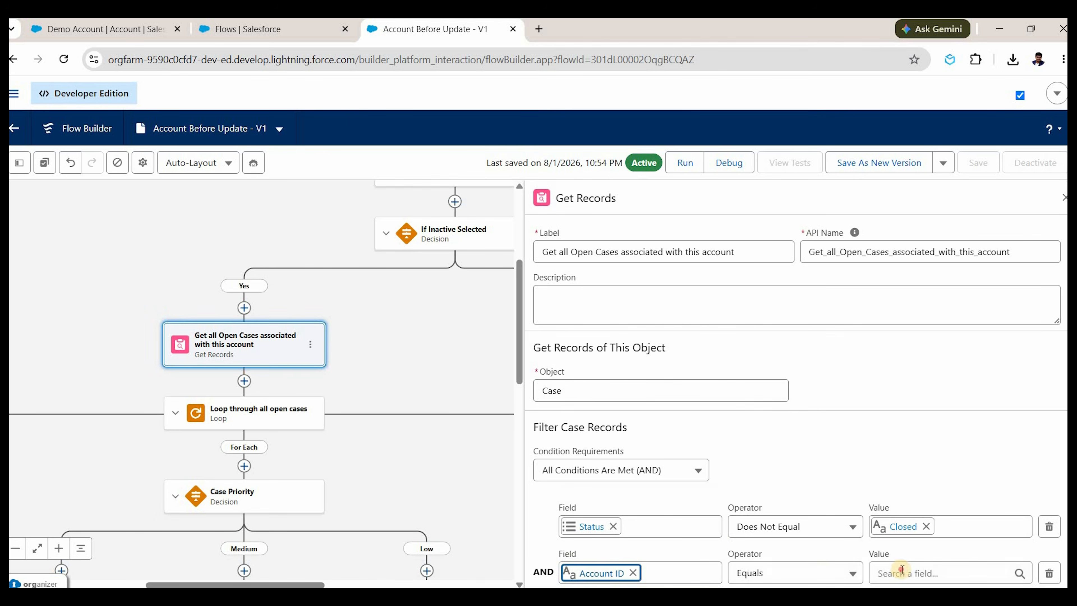
text(trr)
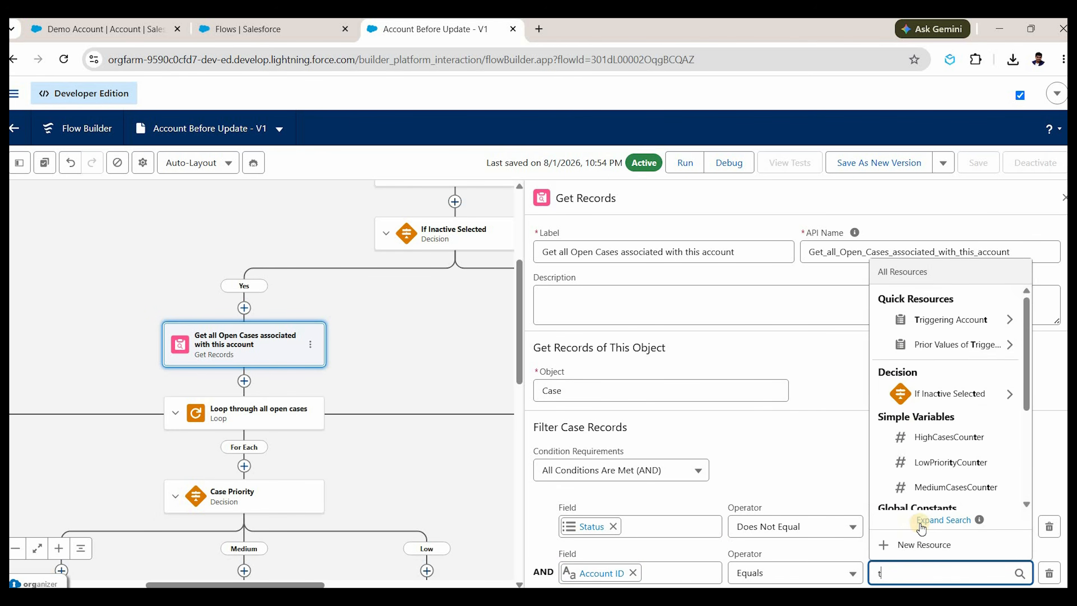
key(BackSpace)
key(BackSpace)
key(BackSpace)
click(946, 342)
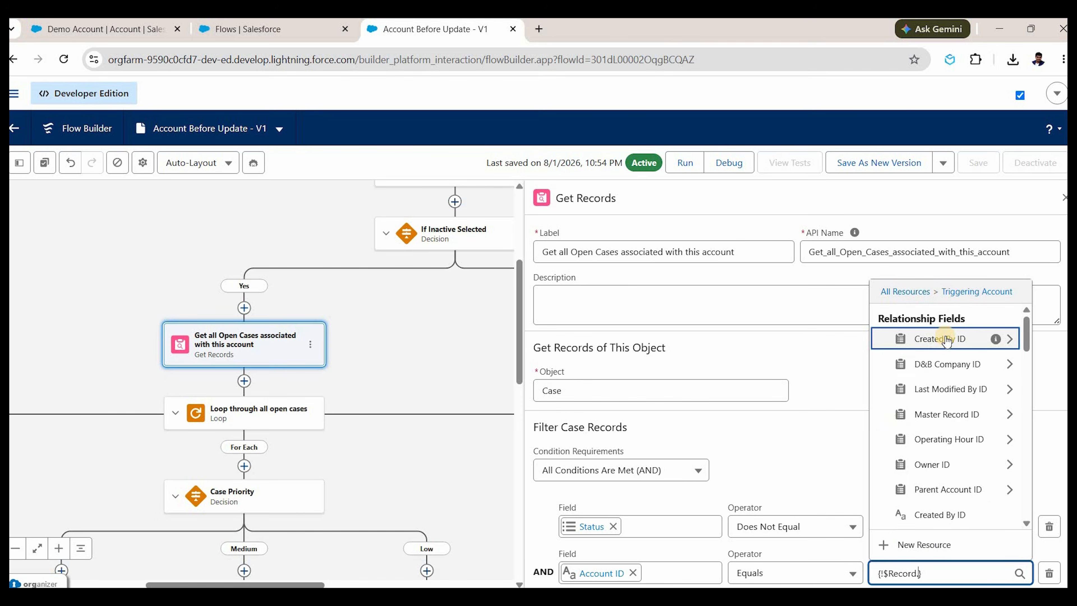
text(id)
scroll(955, 487, down, 5)
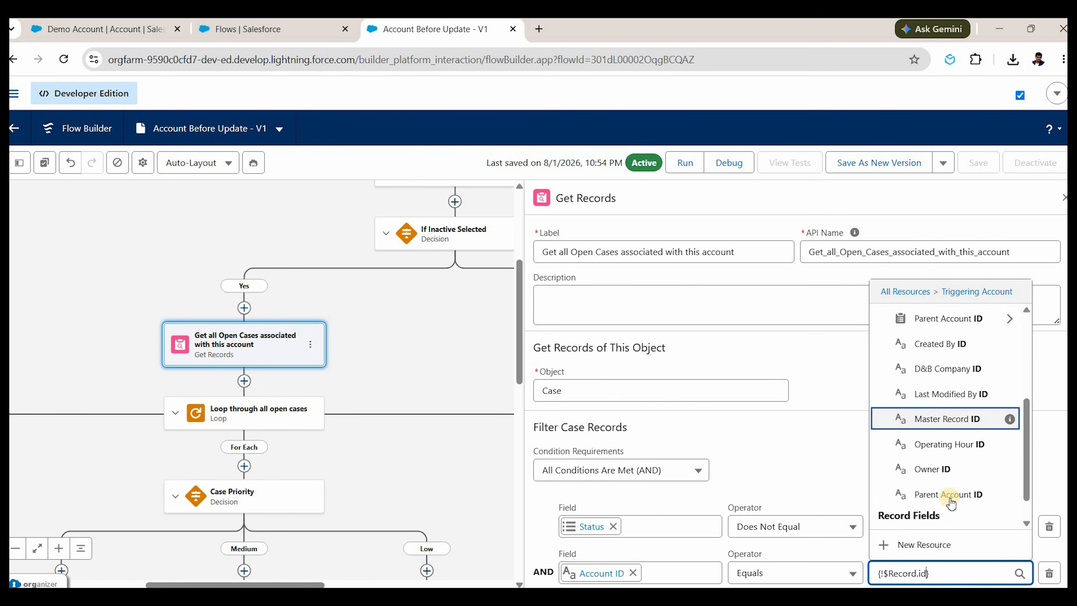
click(927, 494)
Save the flow as a new version.
scroll(763, 496, down, 3)
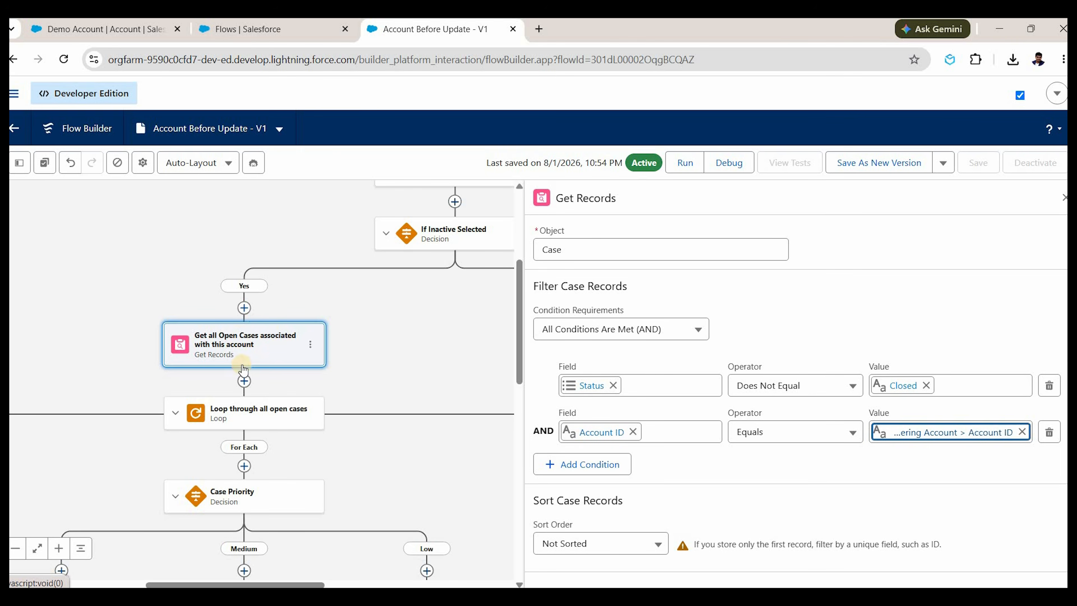
click(879, 162)
click(793, 455)
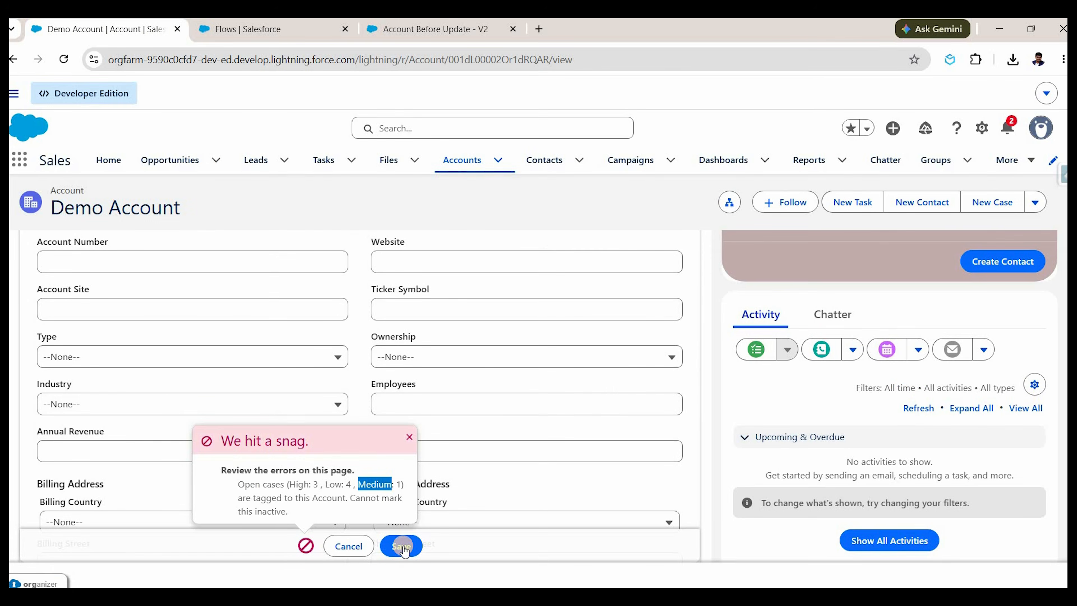
Save Demo Account as inactive again, now blocked citing High: 2, Low: 1, Medium: 1.
click(403, 546)
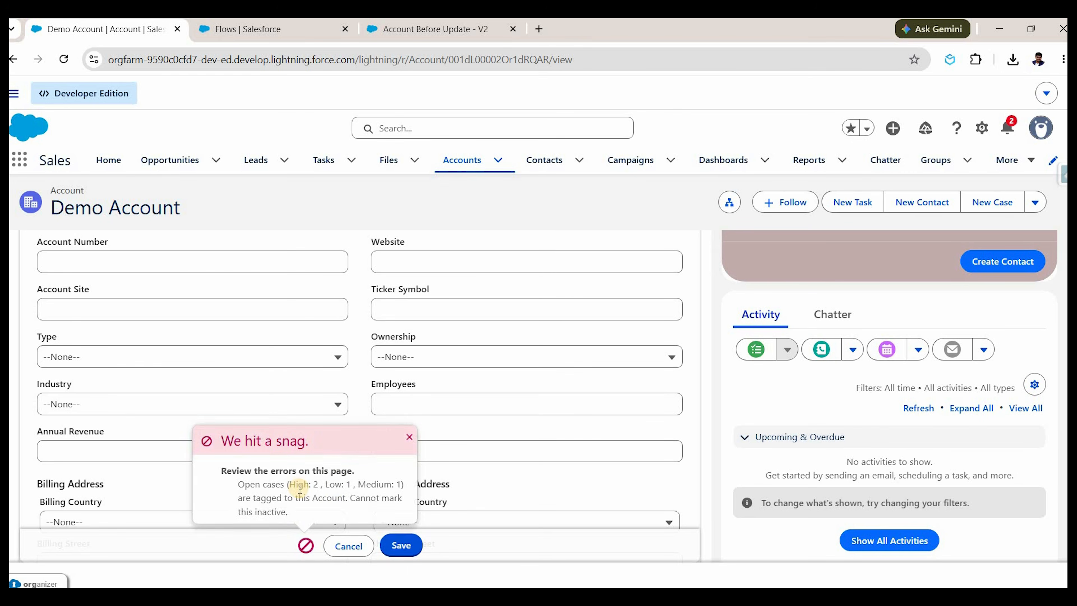
double_click(300, 484)
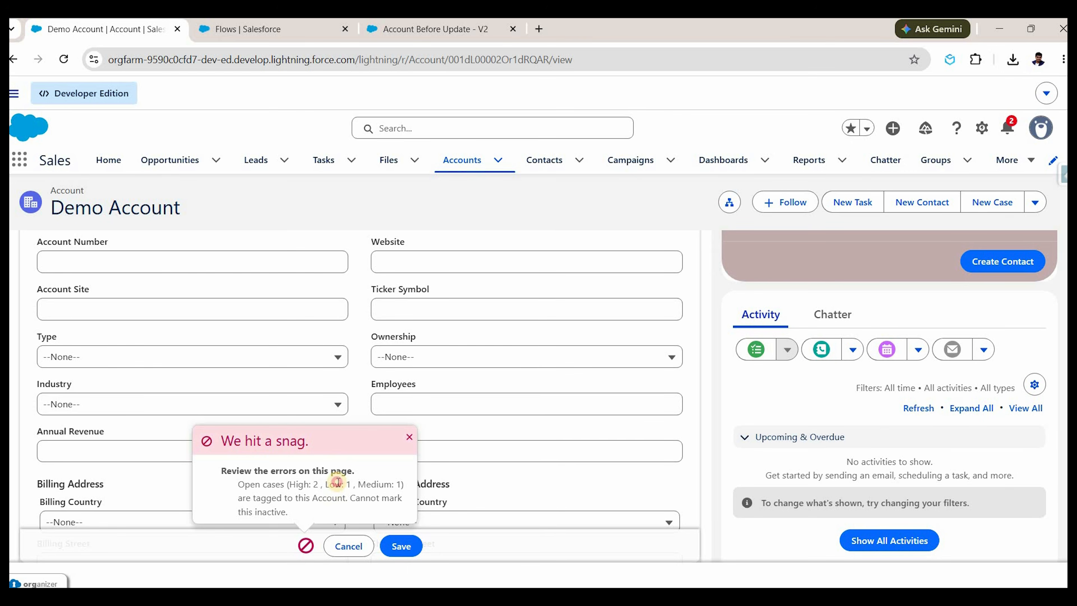
double_click(382, 484)
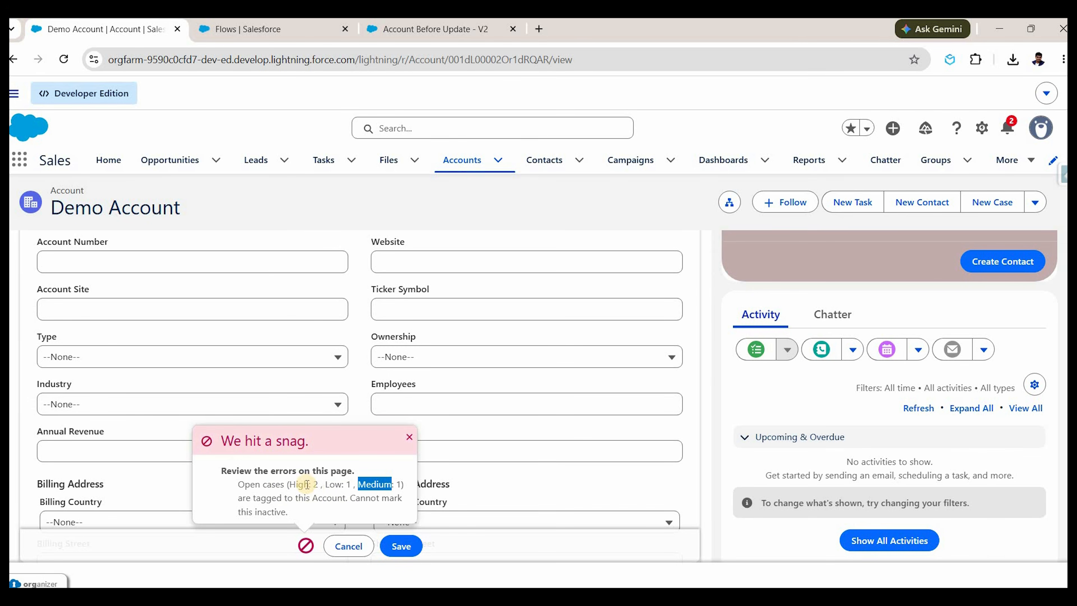
drag(290, 484, 392, 484)
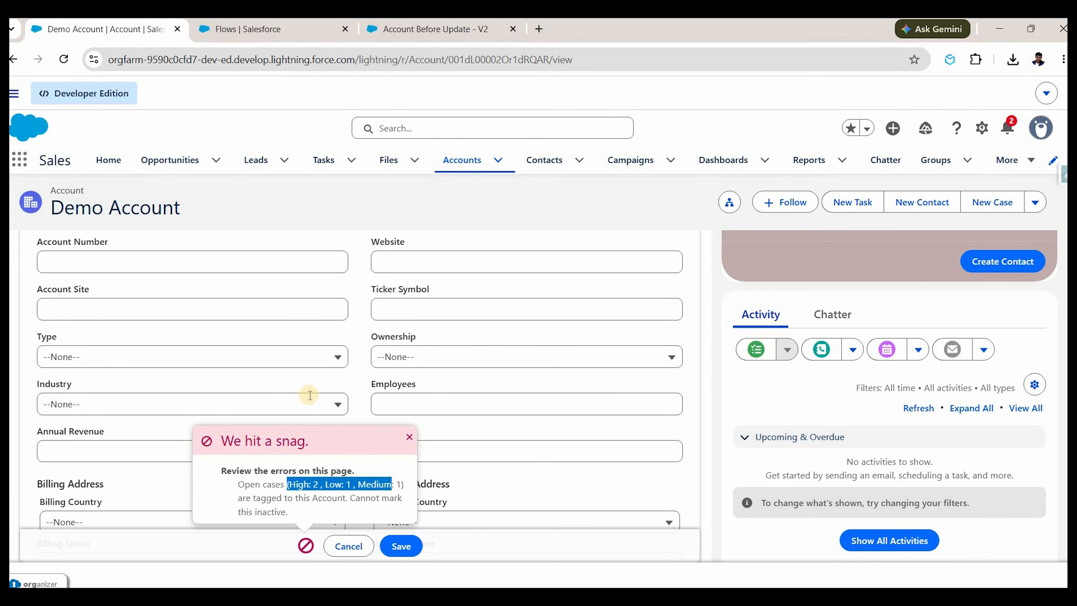
scroll(307, 394, down, 5)
scroll(222, 379, up, 10)
Check the account's cases on the Related tab, then return to the flow.
click(50, 327)
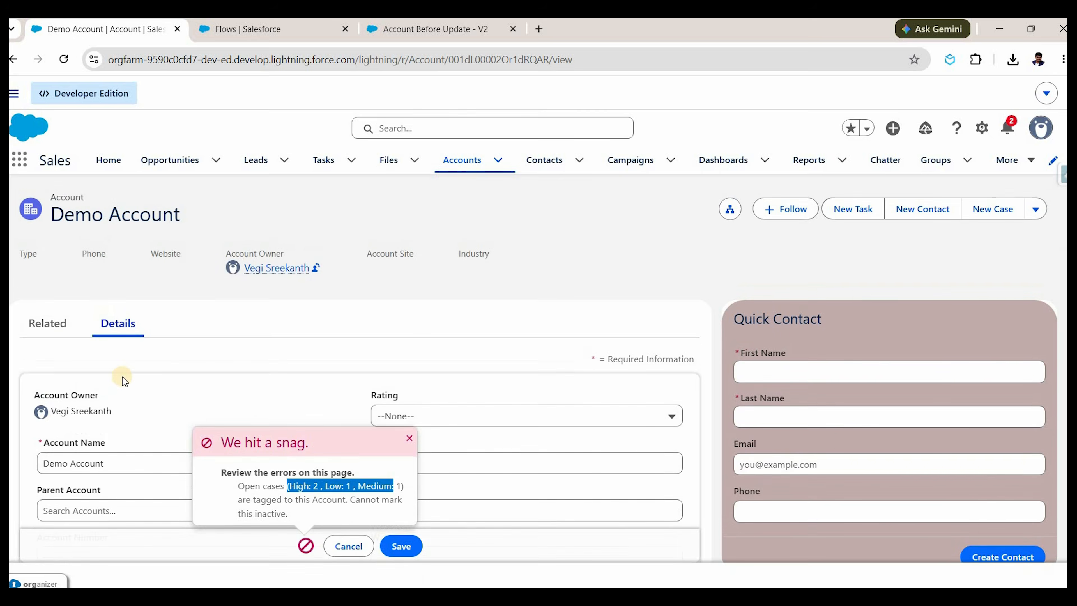
scroll(320, 408, down, 5)
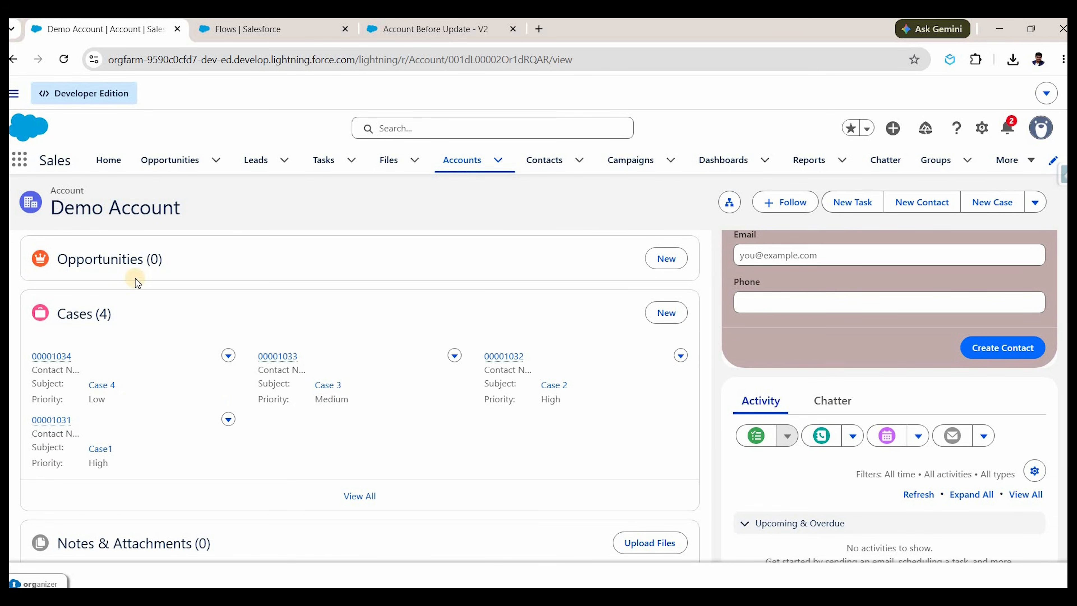
click(437, 29)
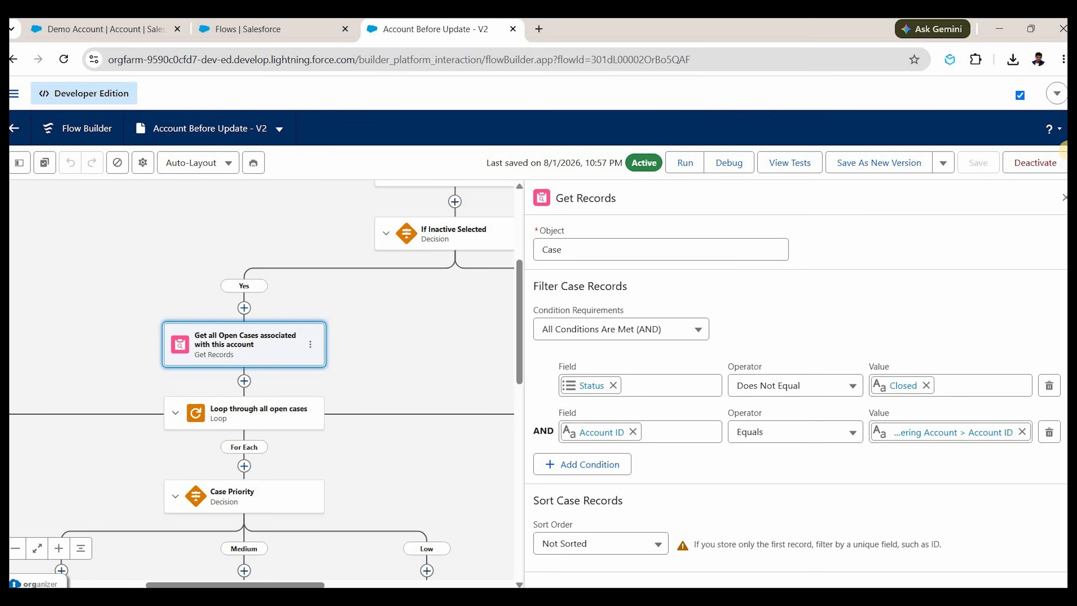
Close the Get Records panel and pan to the Case Priority decision's High, Medium and Low branches.
click(1054, 199)
drag(823, 284, 949, 264)
scroll(726, 431, down, 2)
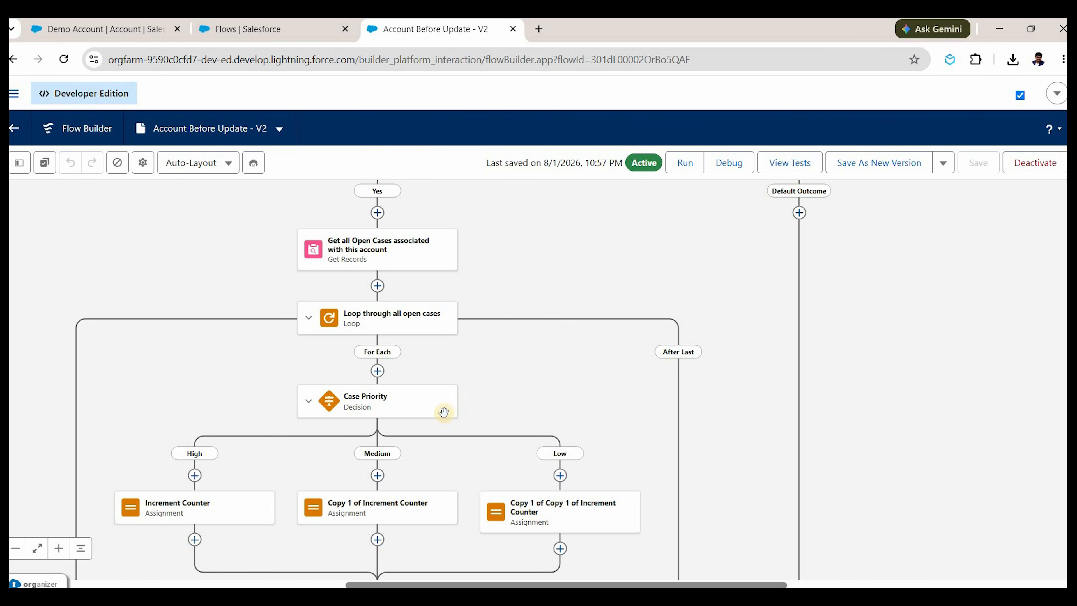
drag(443, 412, 455, 397)
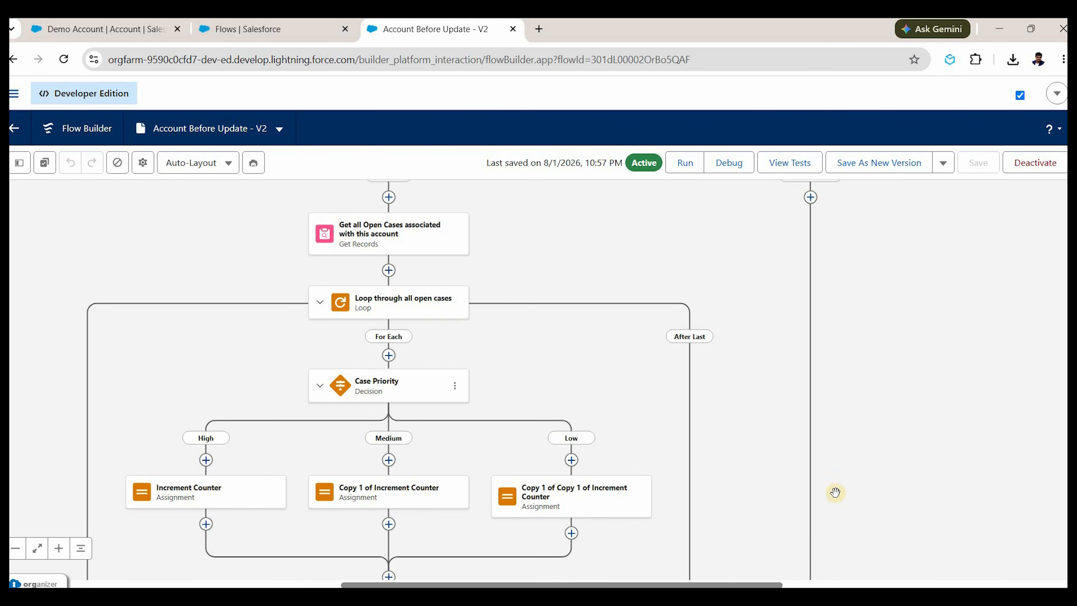
scroll(786, 499, down, 1)
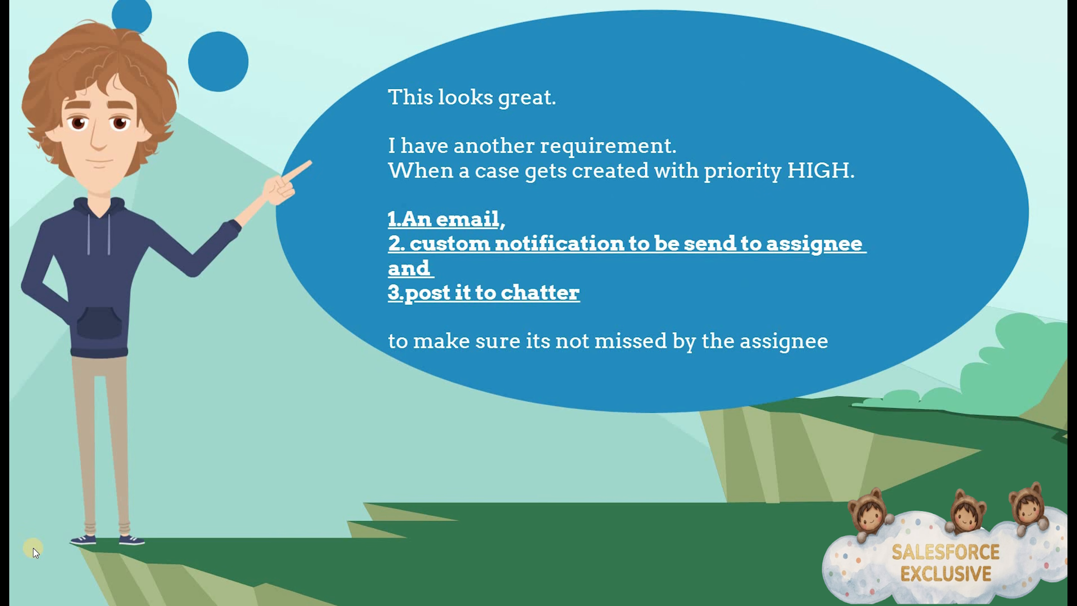
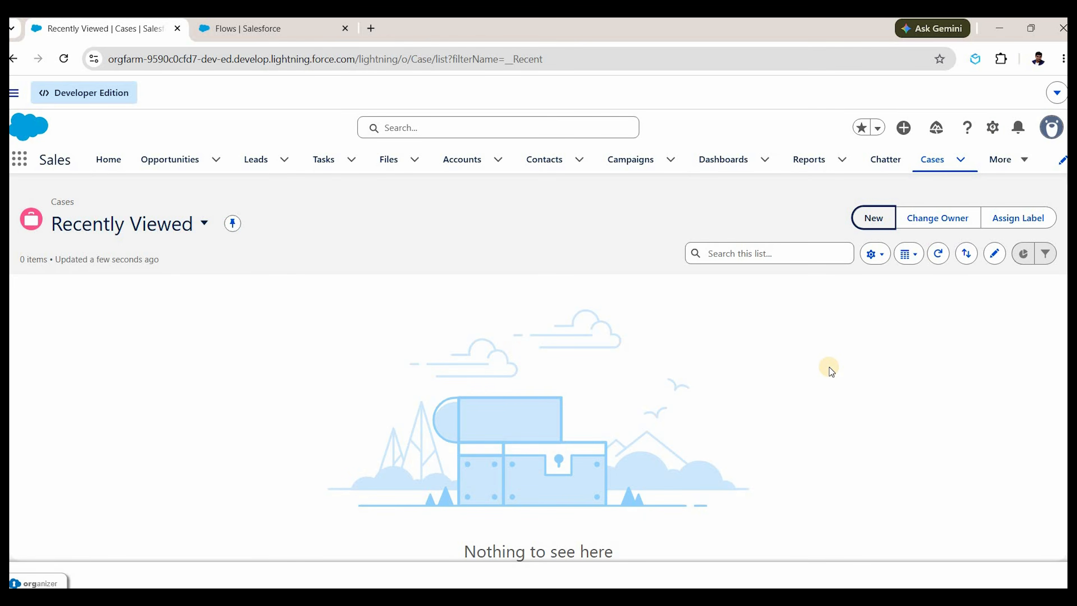
Open the Chatter feed, then start a new flow from the Flows list in Setup.
click(885, 157)
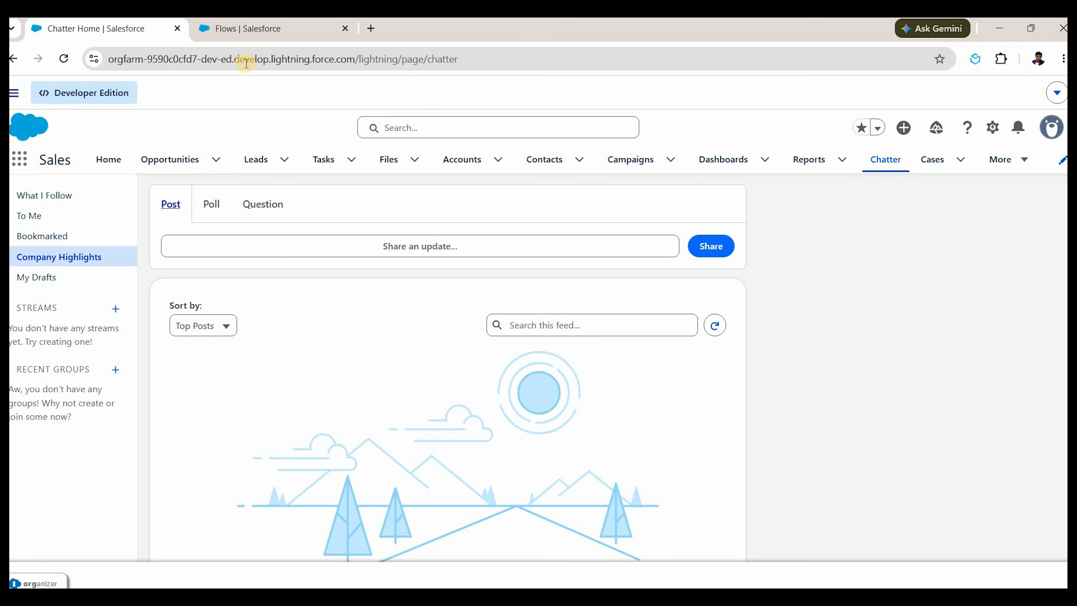
click(254, 28)
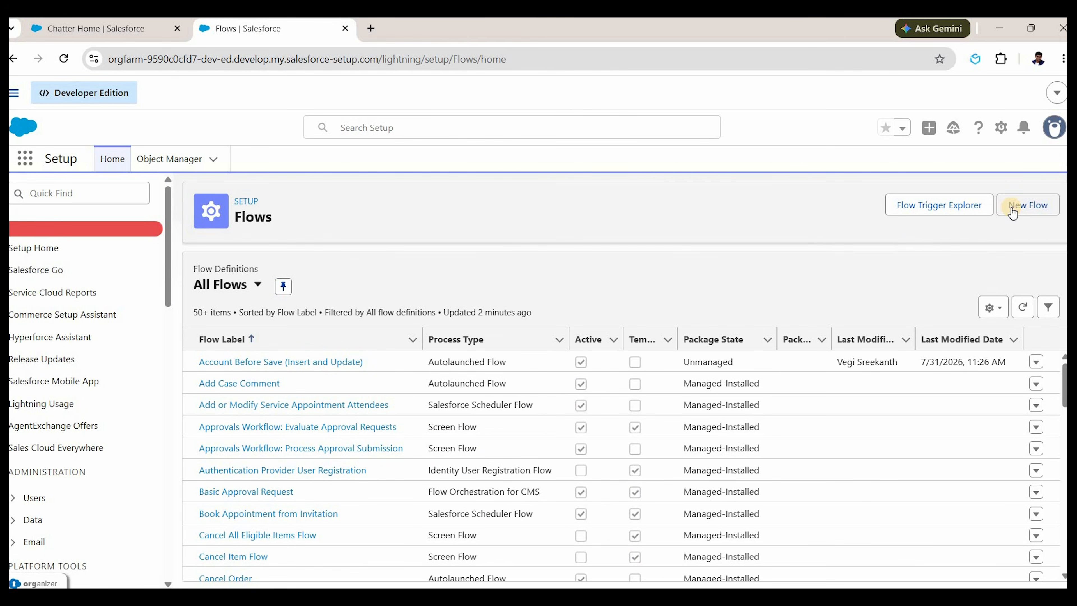
click(1013, 211)
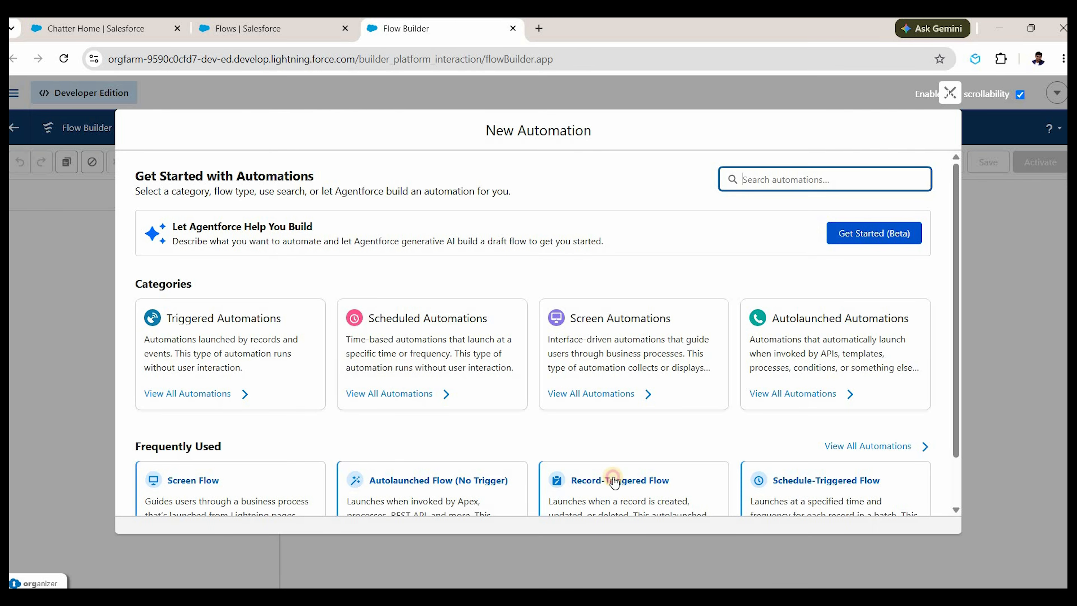
Create a record-triggered flow on the Case object that fires when a record is created.
click(553, 477)
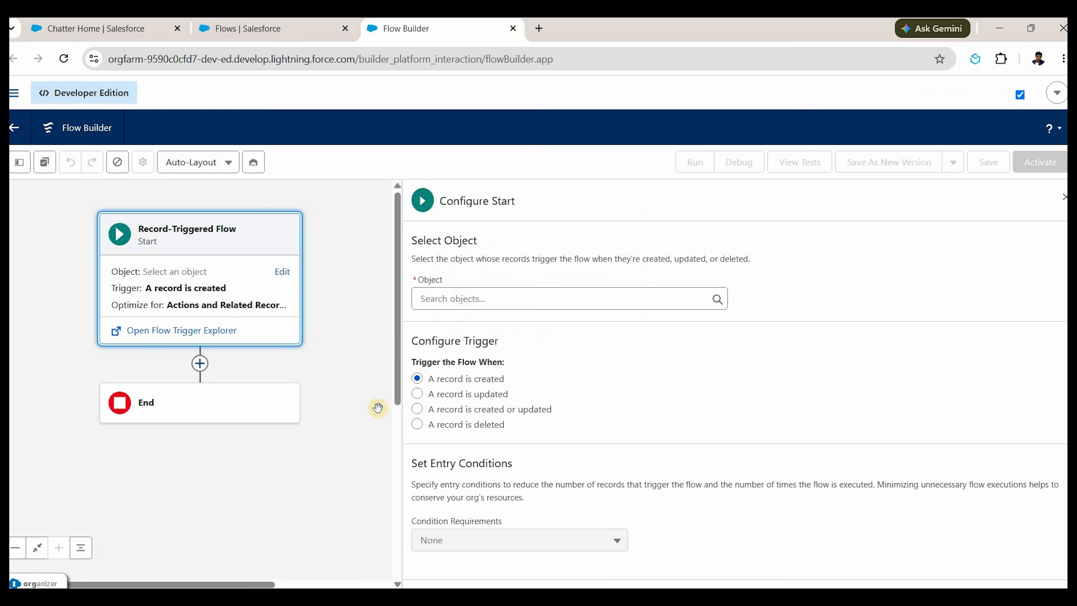
click(453, 300)
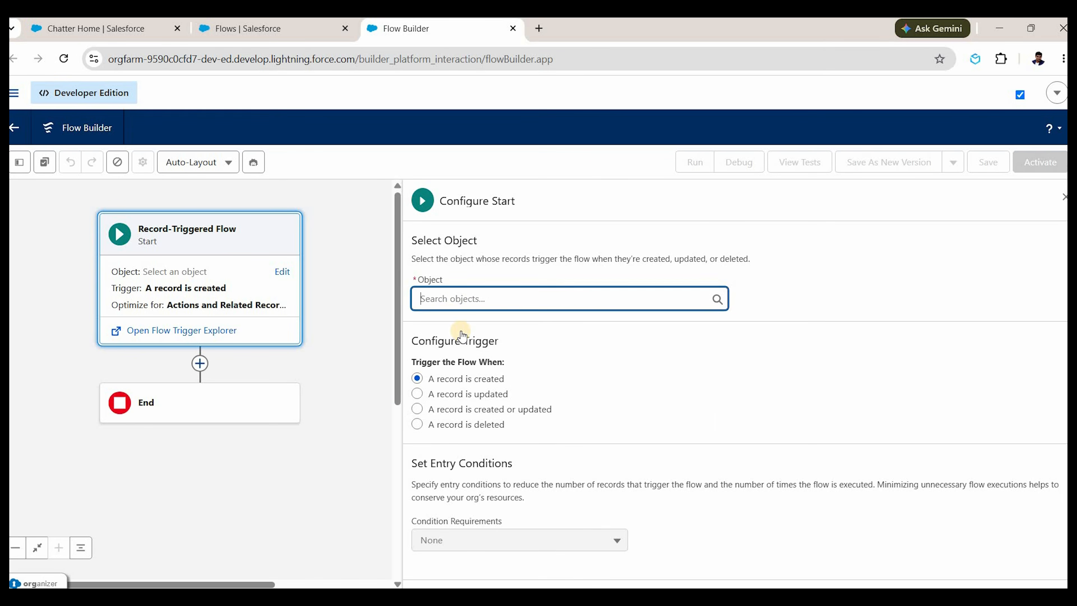
text(case)
key(Return)
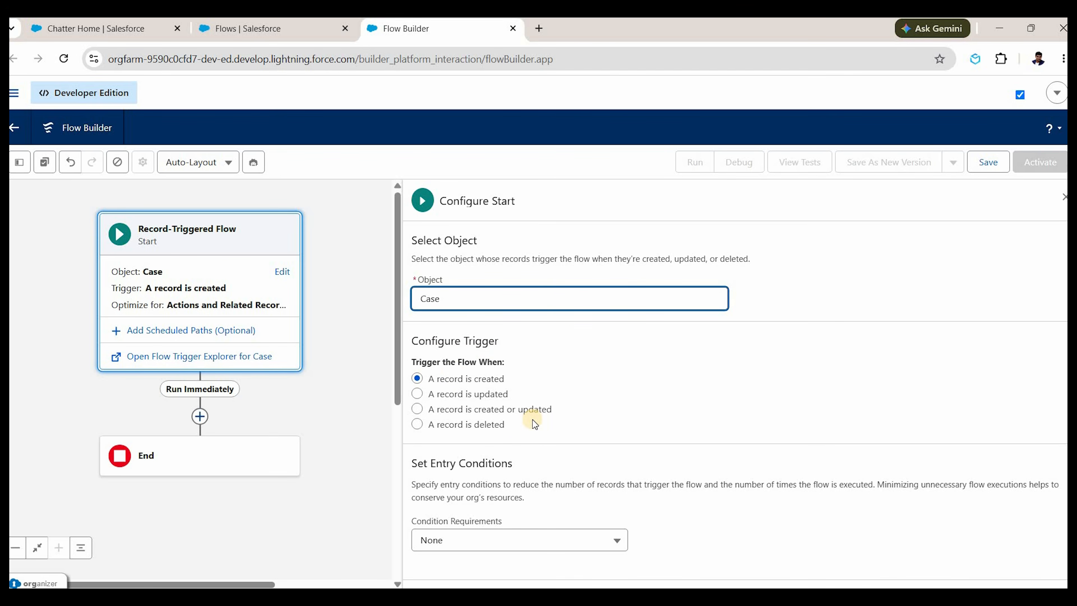
scroll(522, 420, down, 5)
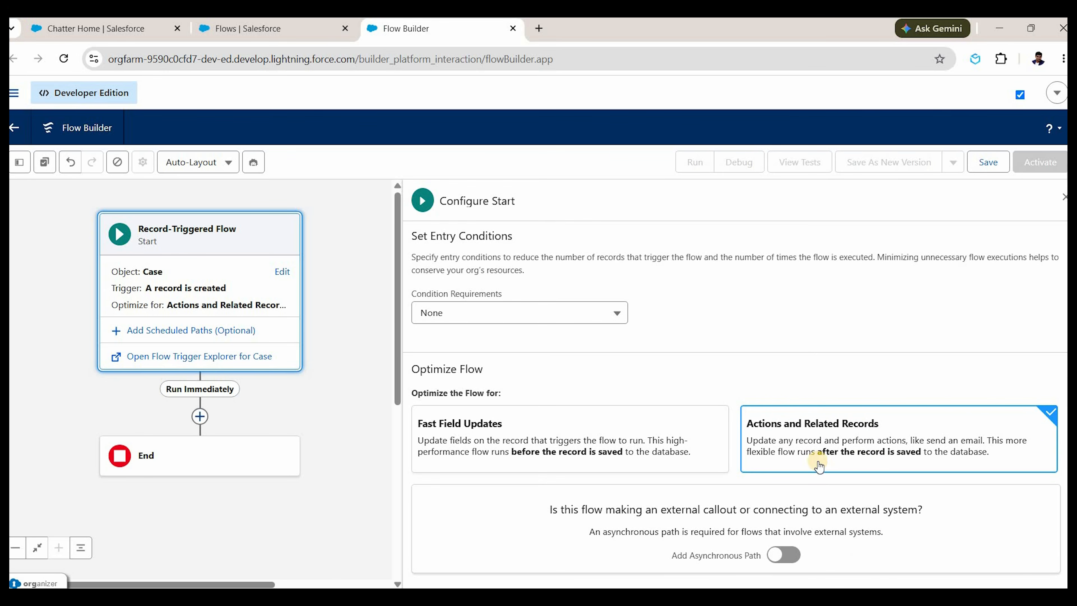
click(1064, 197)
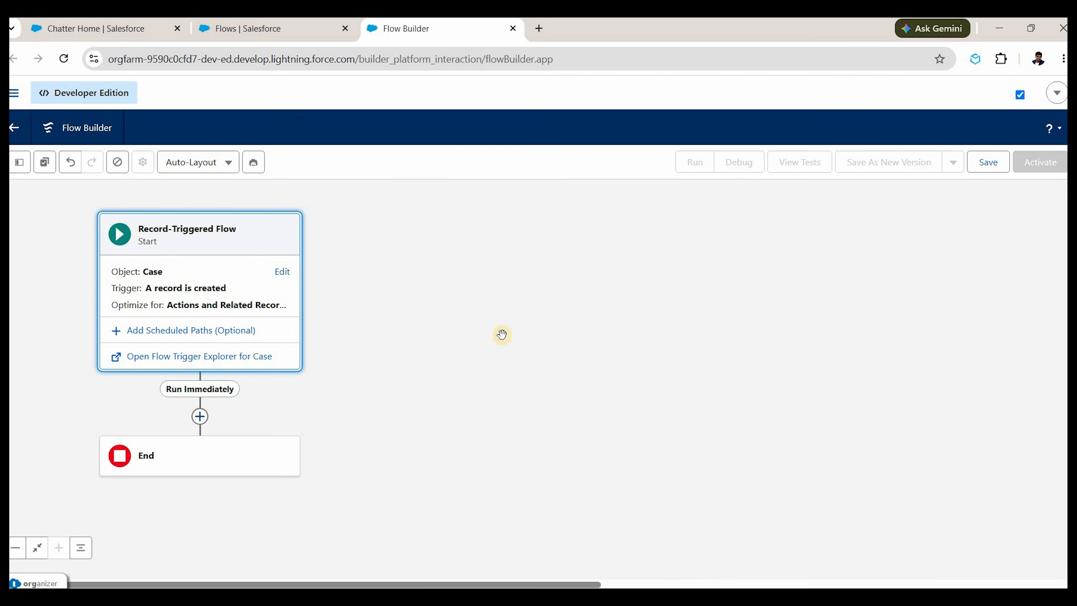
drag(434, 358, 618, 334)
drag(423, 263, 439, 288)
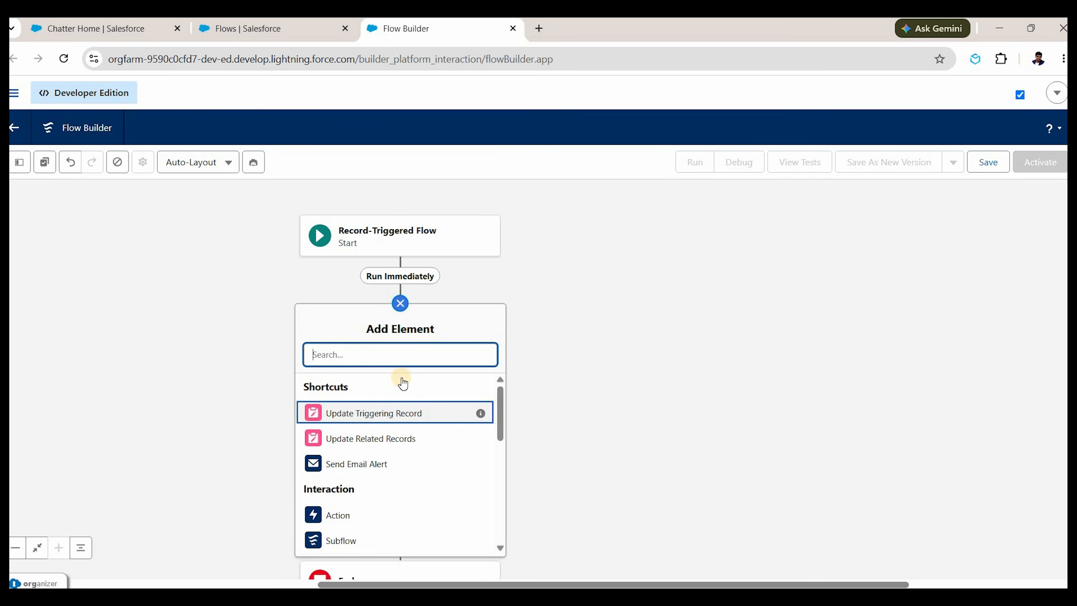
Add a Decision element labelled 'Is it High Priority Case?' after the start.
text(dec)
click(364, 385)
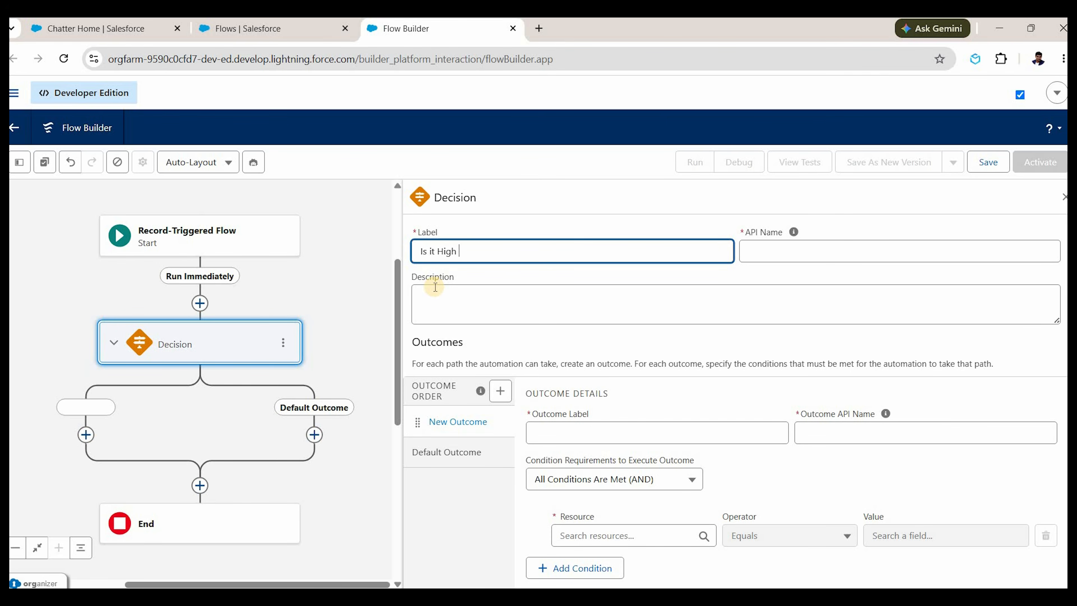
text(Is it High Priority Case?)
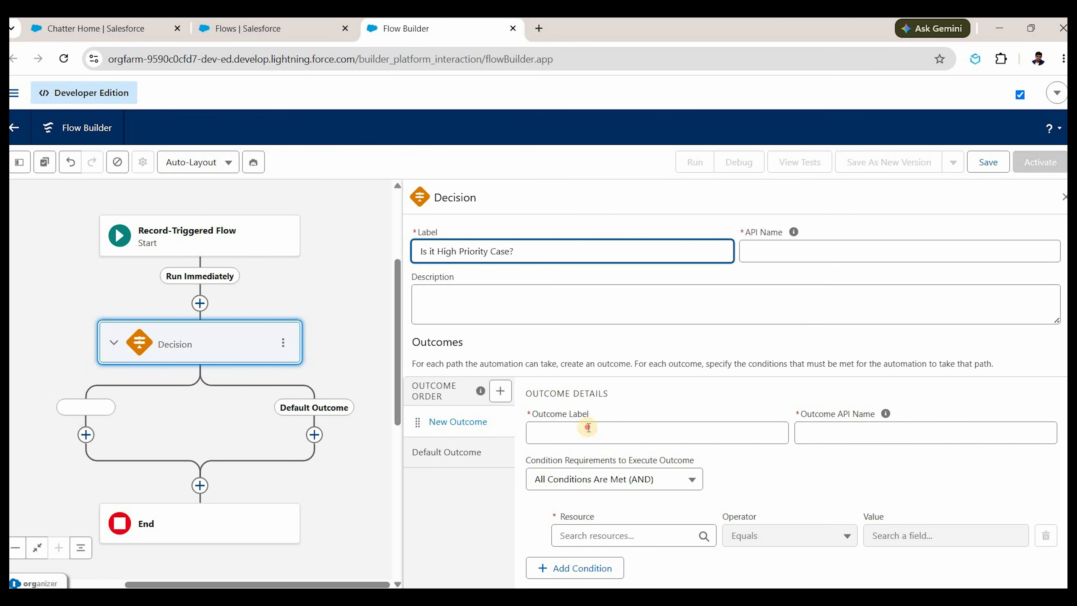
key(Tab)
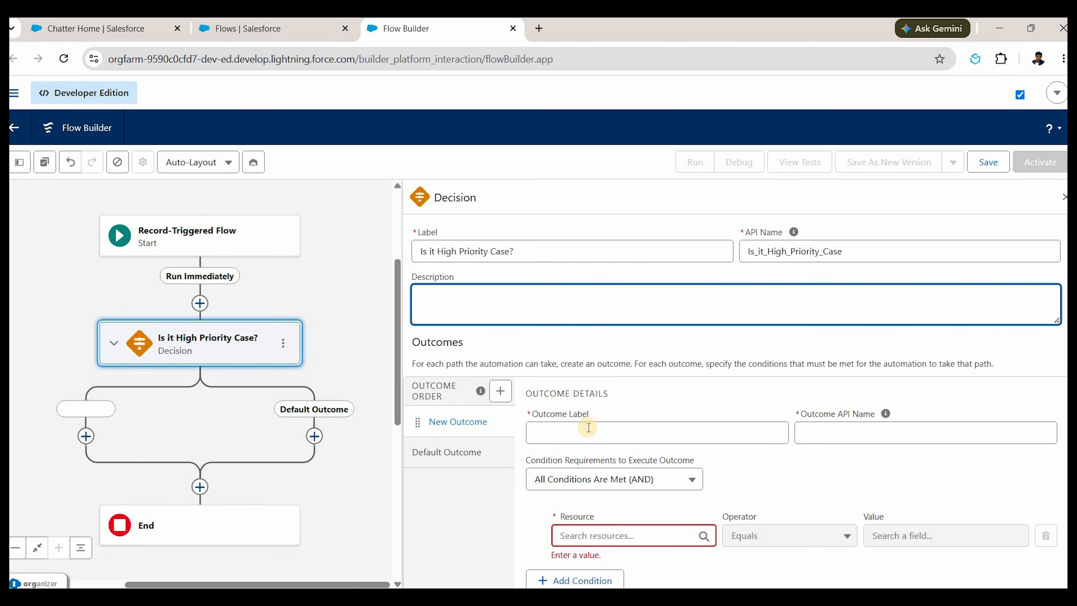
Define a 'Yes' outcome where Triggering Case Priority equals High.
click(589, 428)
text(Yes)
click(634, 530)
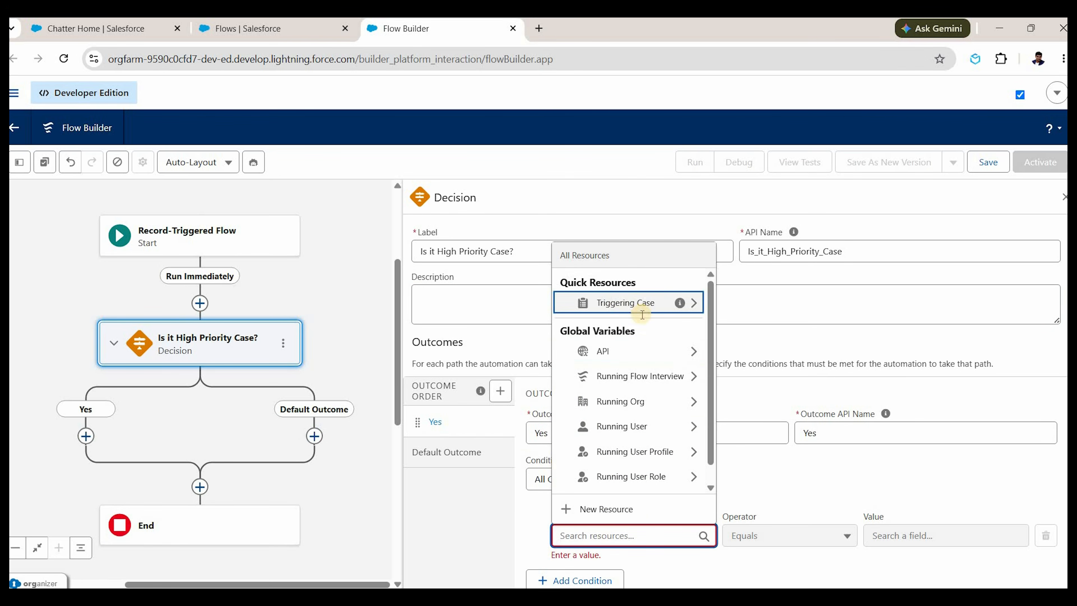
click(642, 306)
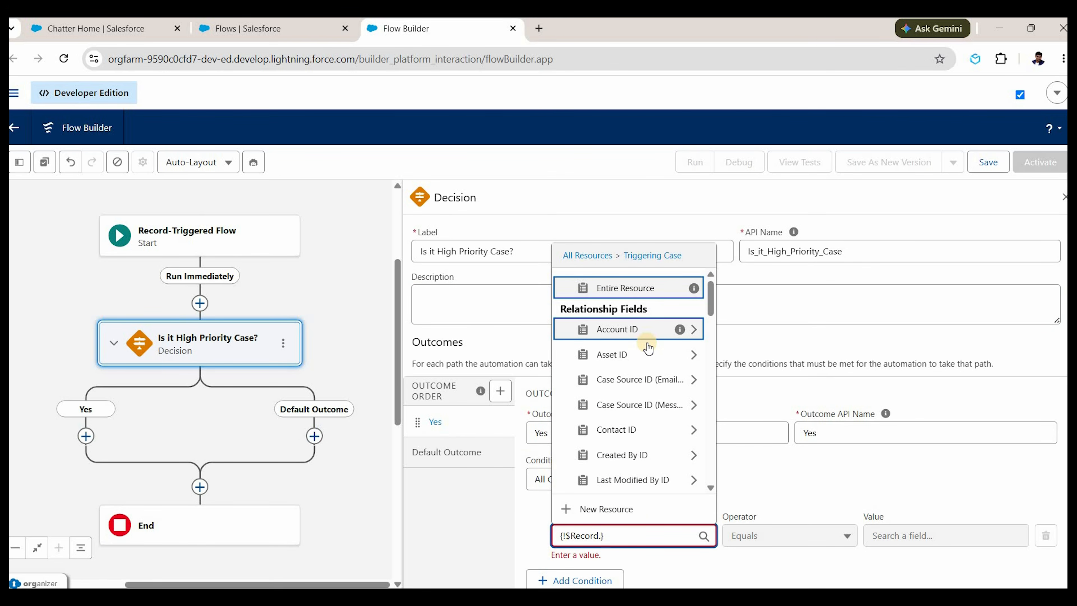
text(pri)
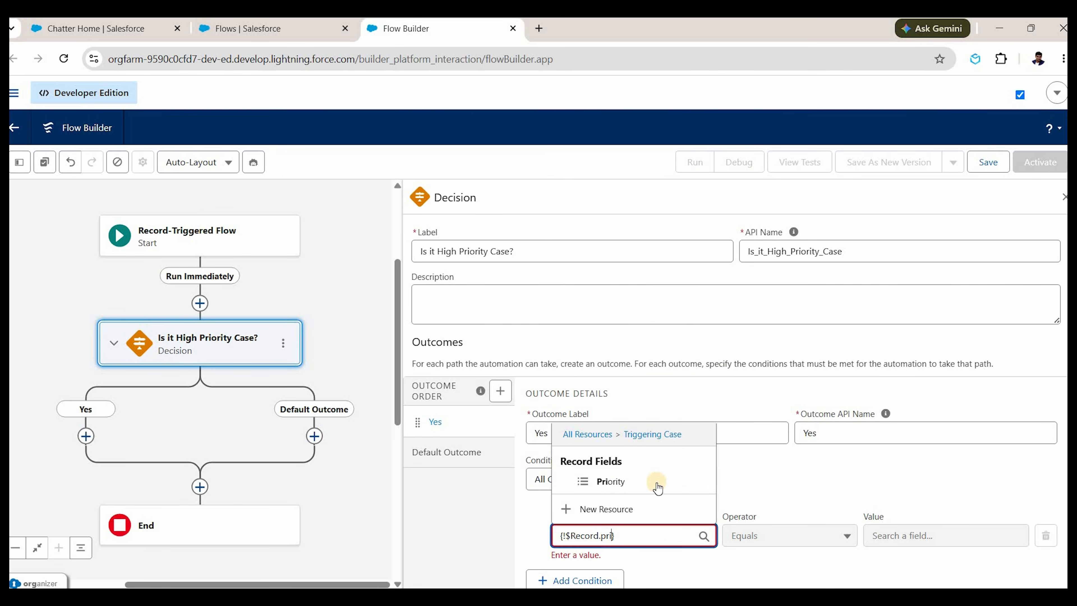
click(611, 482)
click(958, 533)
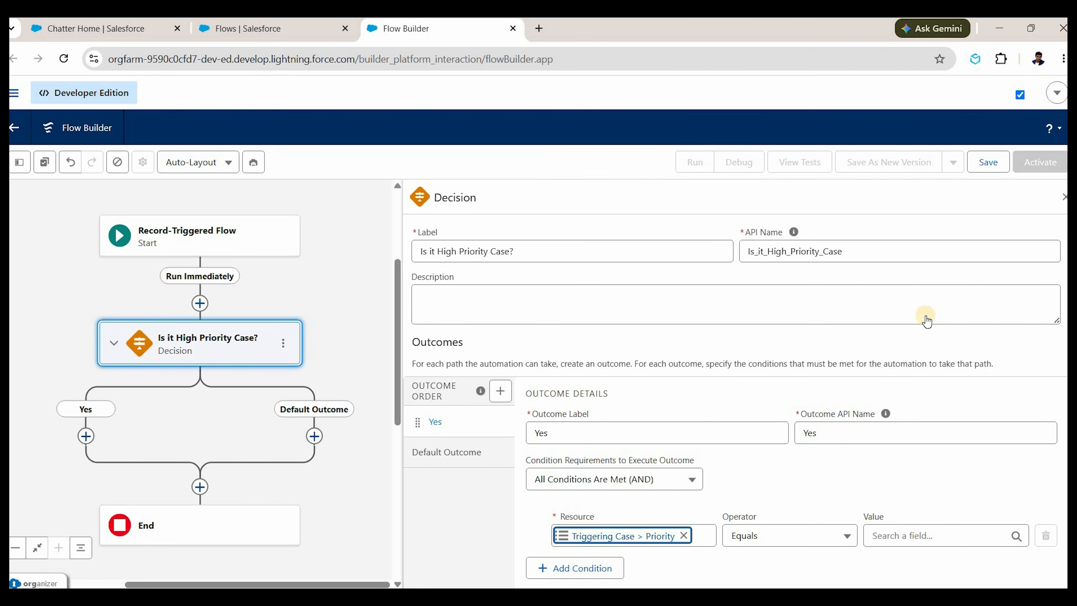
key(Up)
key(Return)
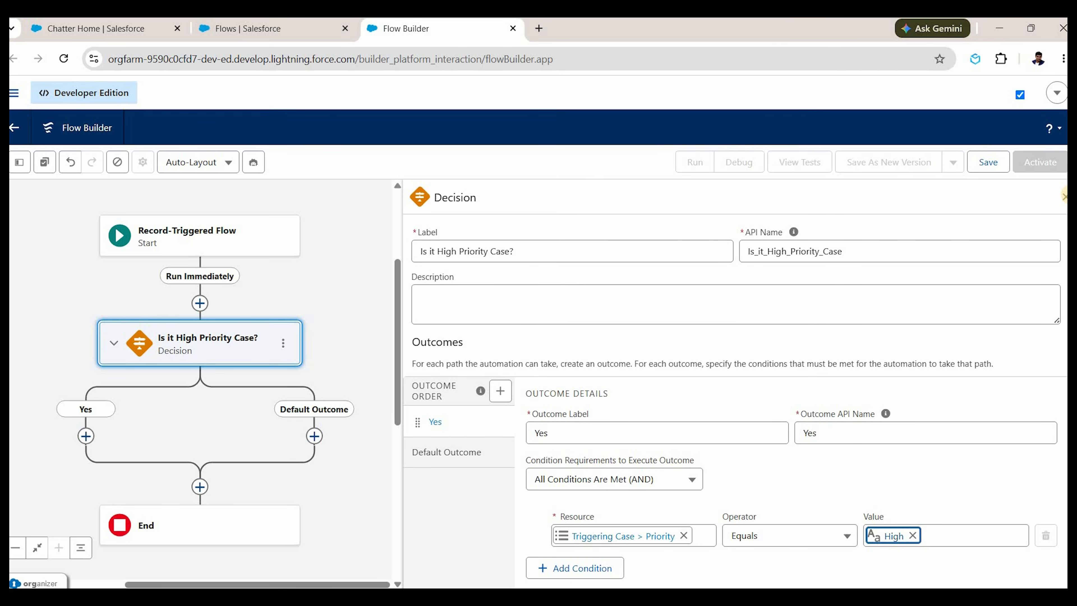
click(1065, 196)
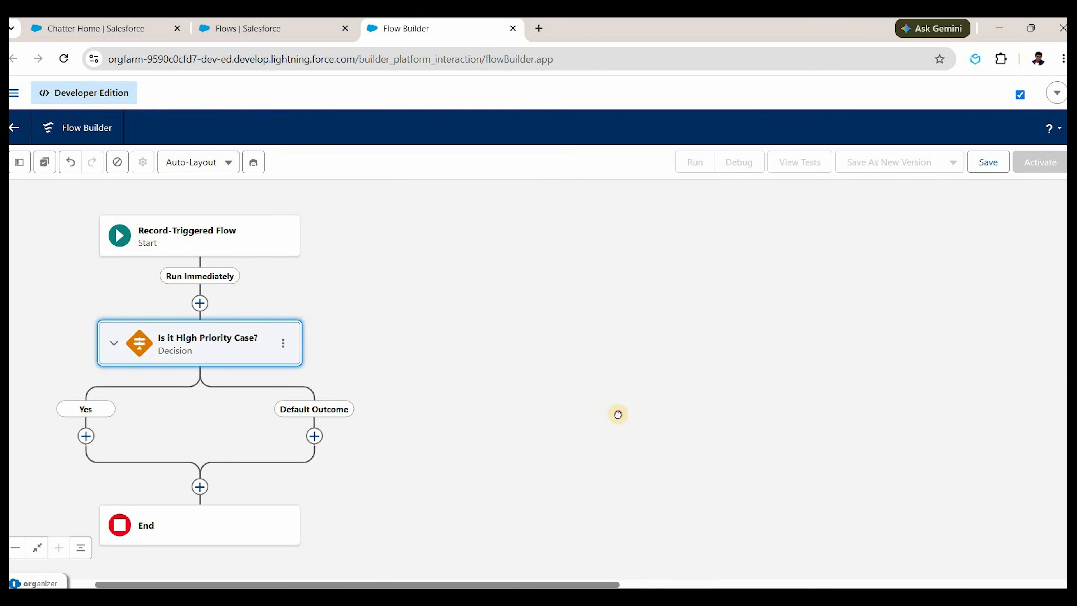
click(499, 411)
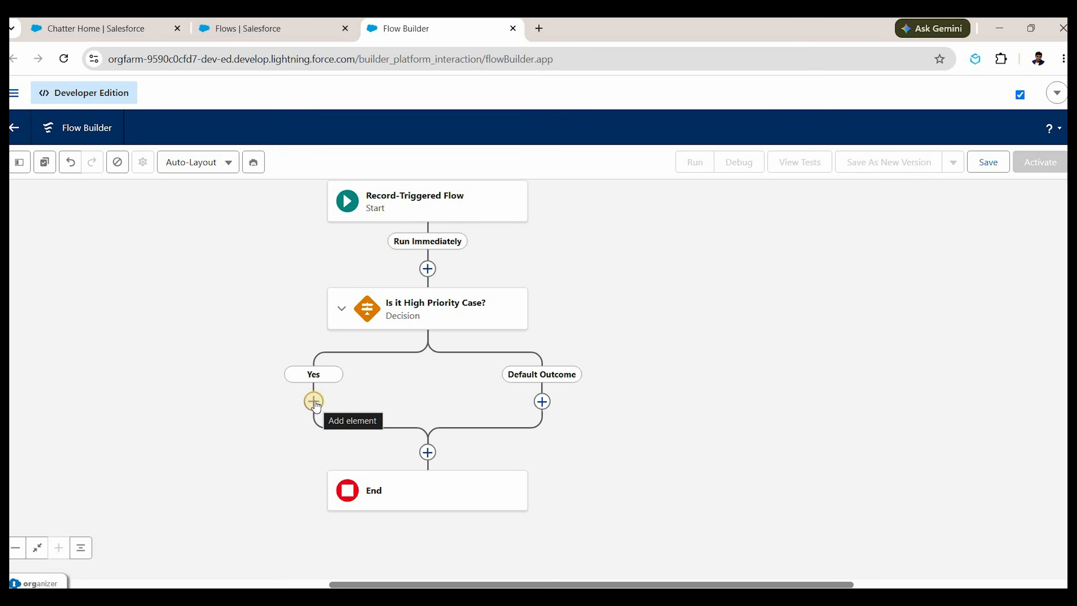
Add a Send Email action labelled 'Send Email to Case Owner' on the Yes branch.
click(313, 401)
text(action)
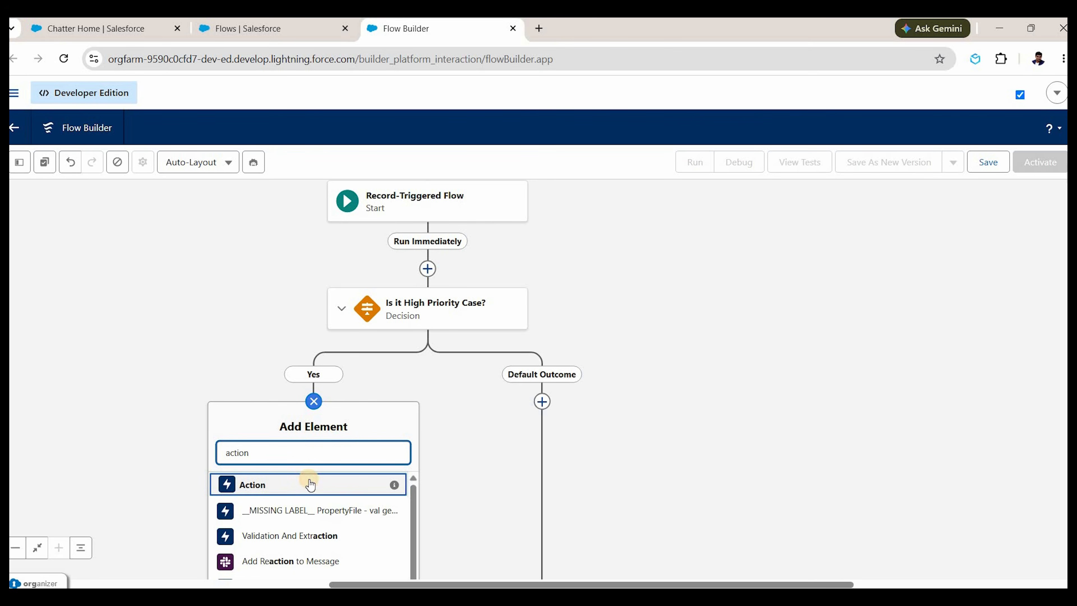
click(310, 485)
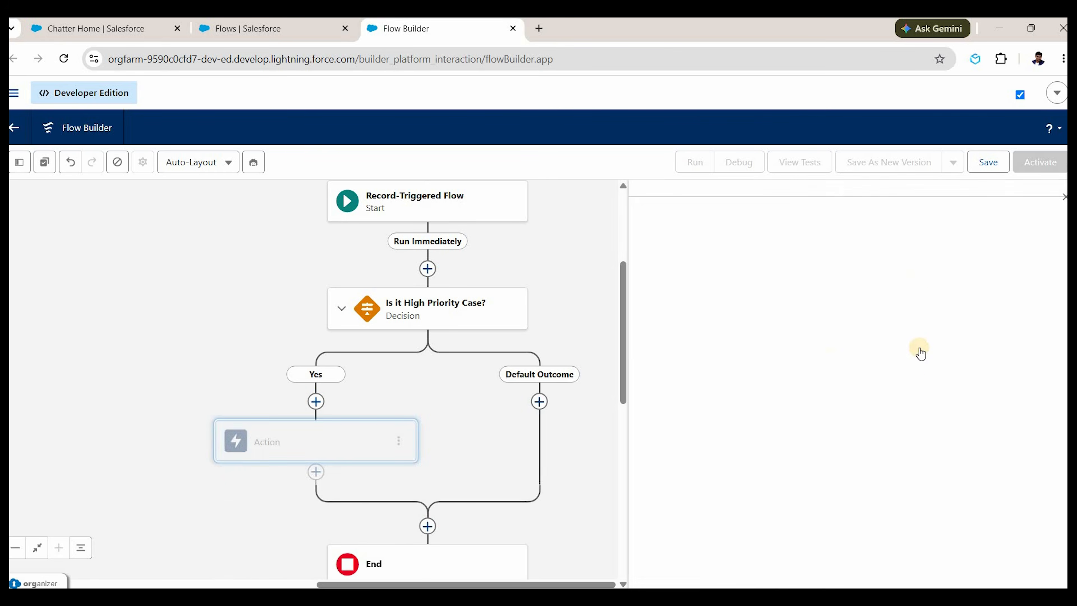
click(911, 265)
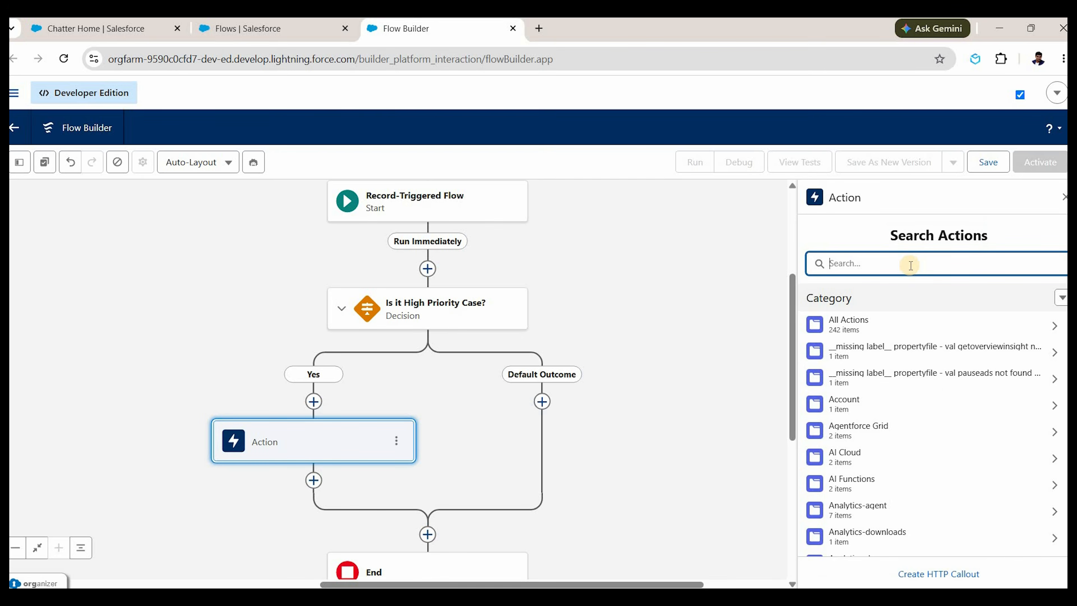
text(send email)
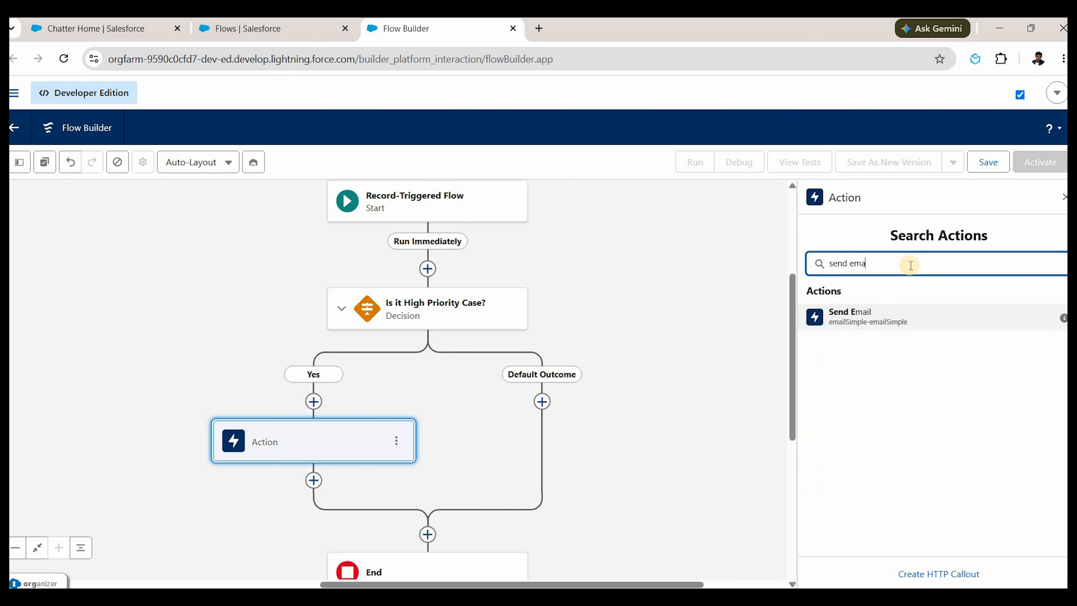
click(886, 314)
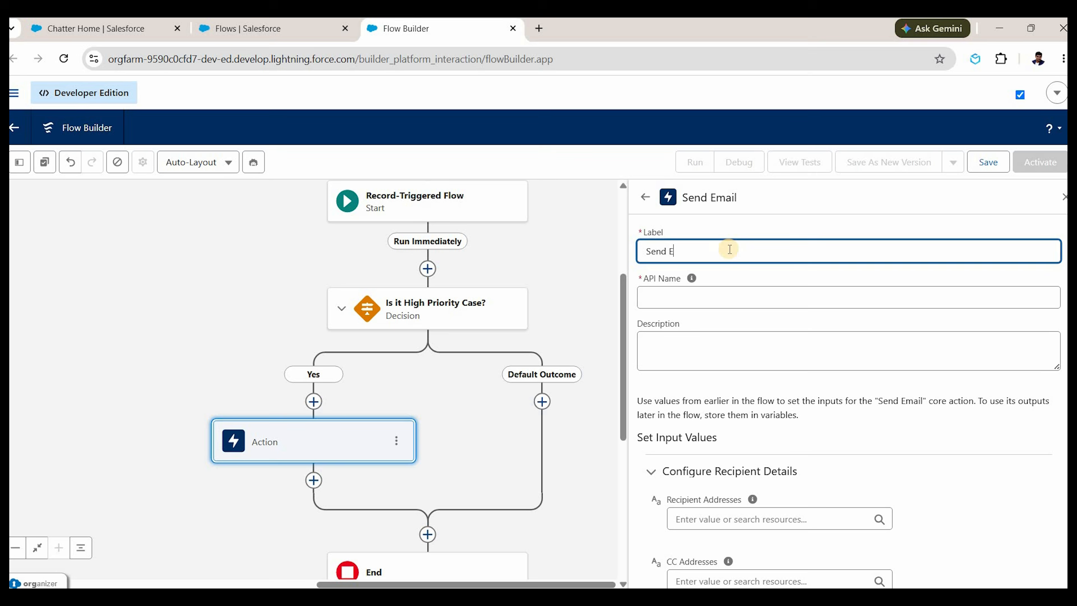
text(Send Email to Case Owner)
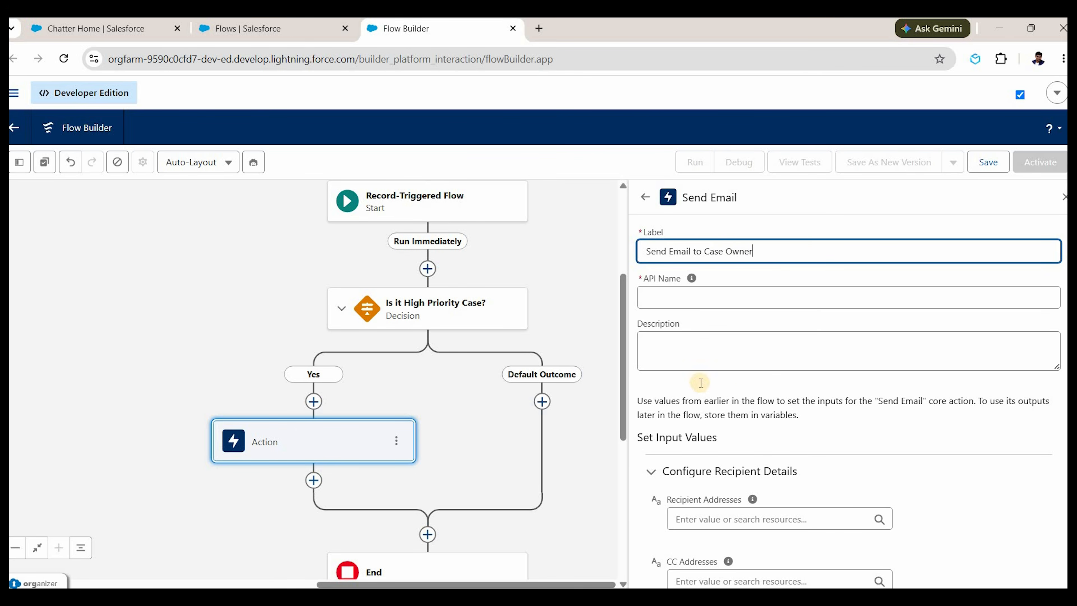
scroll(701, 382, down, 3)
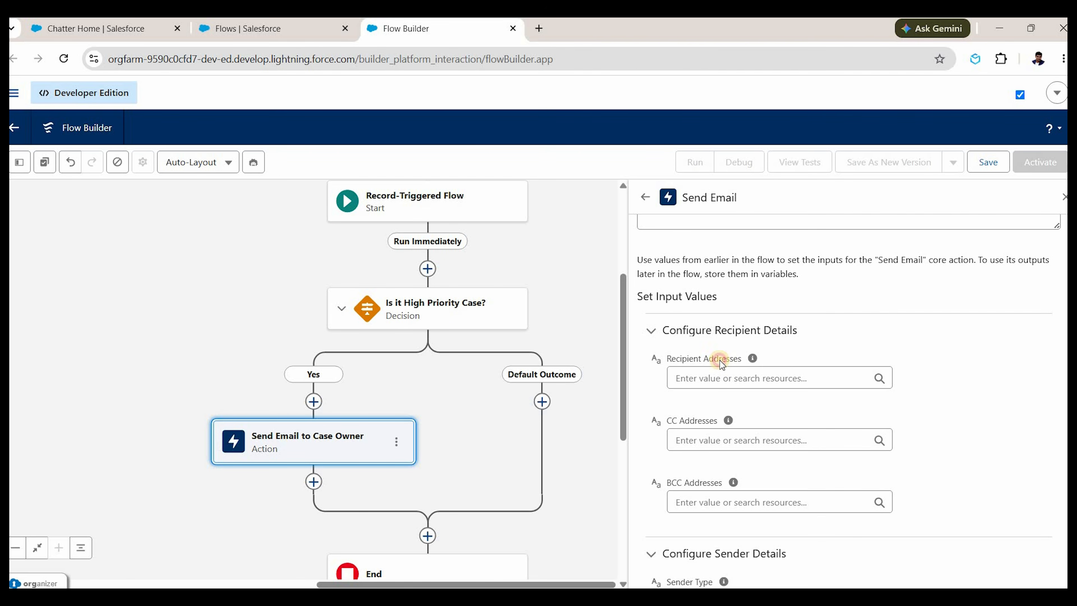
drag(720, 360, 741, 360)
Set the recipient addresses to the triggering case owner's Email.
click(698, 378)
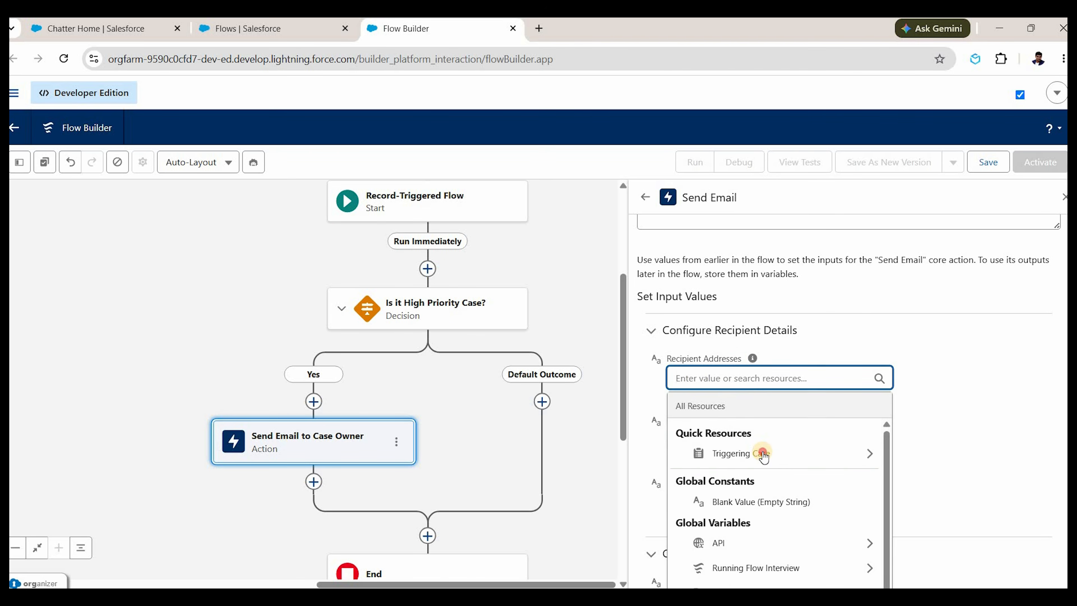
click(764, 453)
click(787, 458)
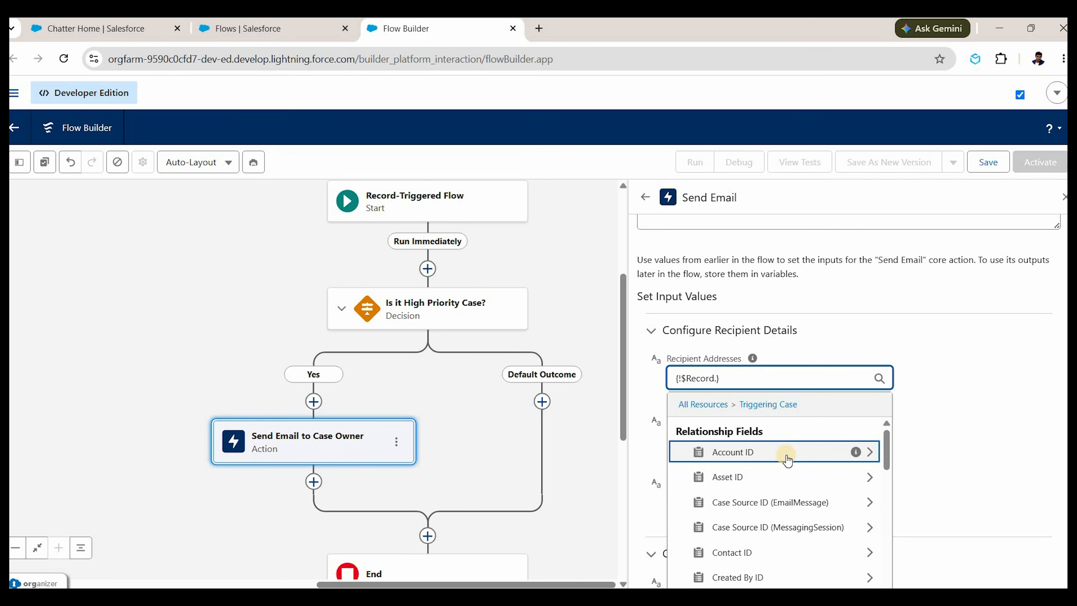
text(owner)
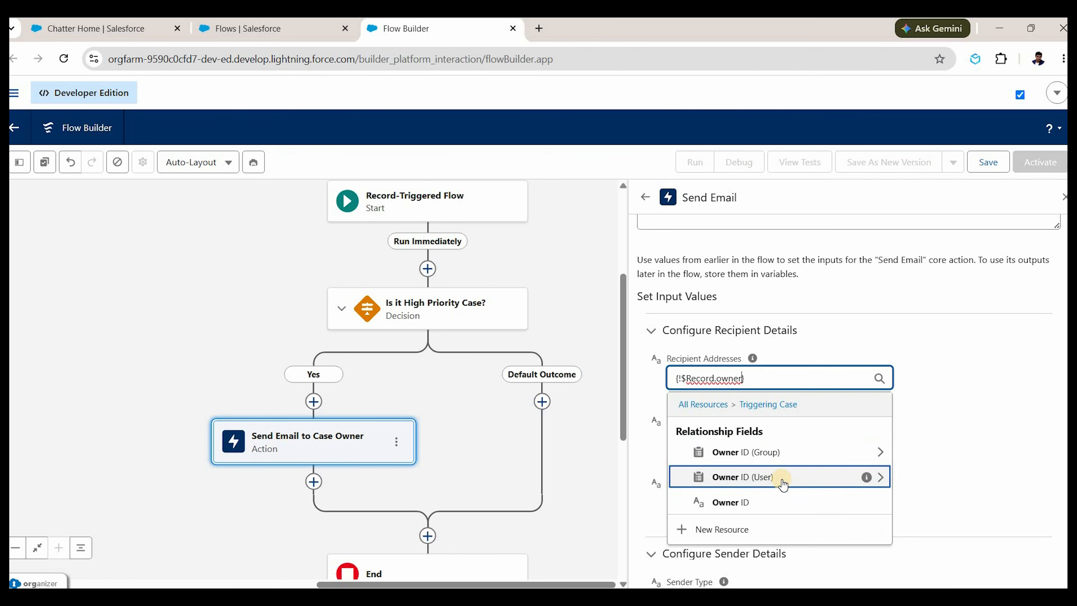
click(782, 484)
text(email)
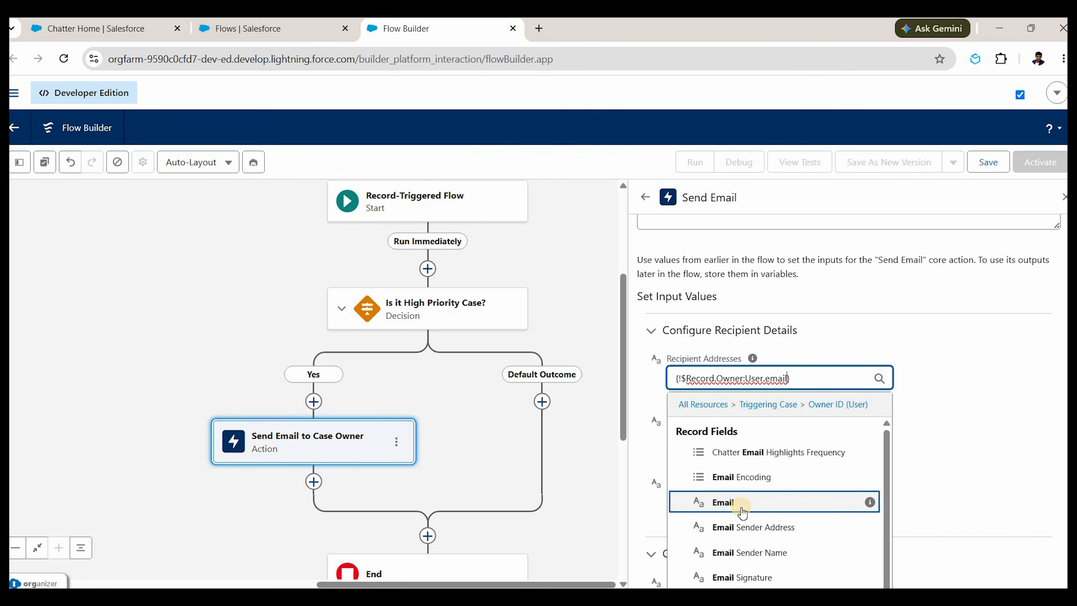
click(741, 507)
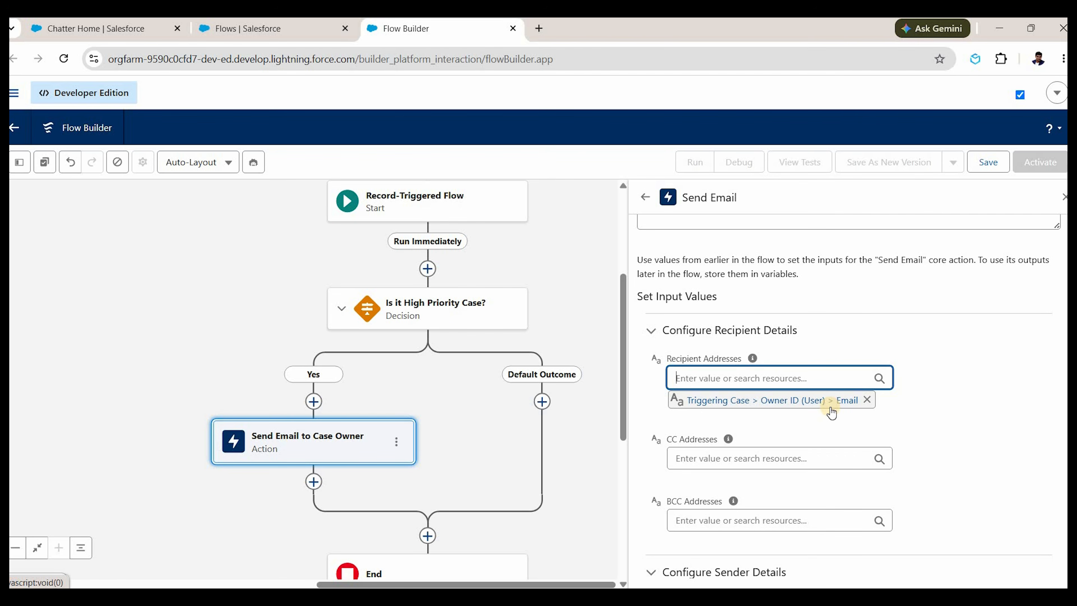
Remove that Email entry and read the help saying recipient addresses need a collection.
click(866, 399)
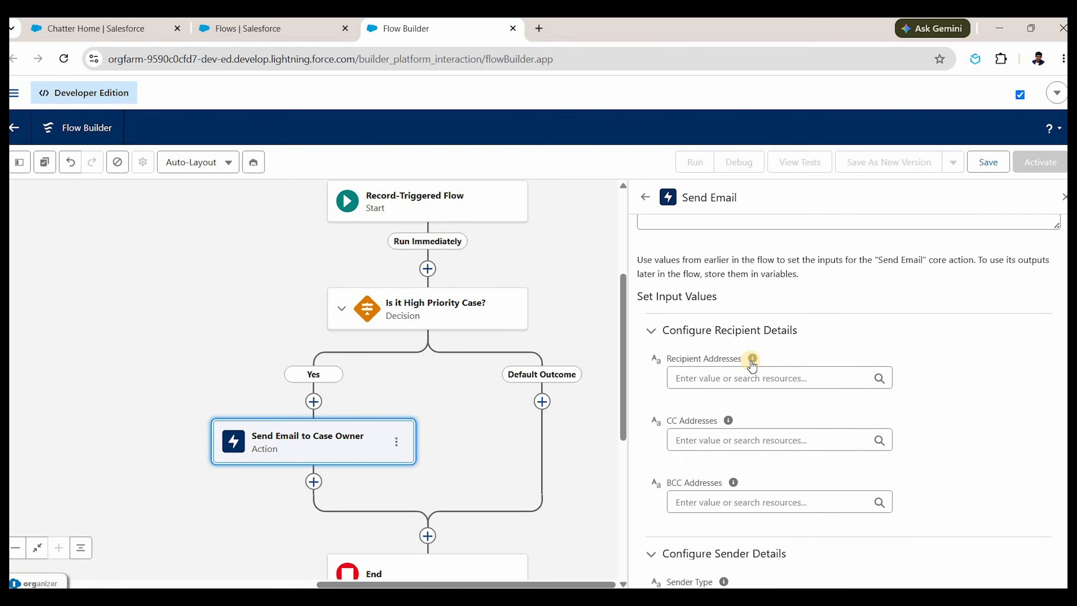
mouse_move(752, 360)
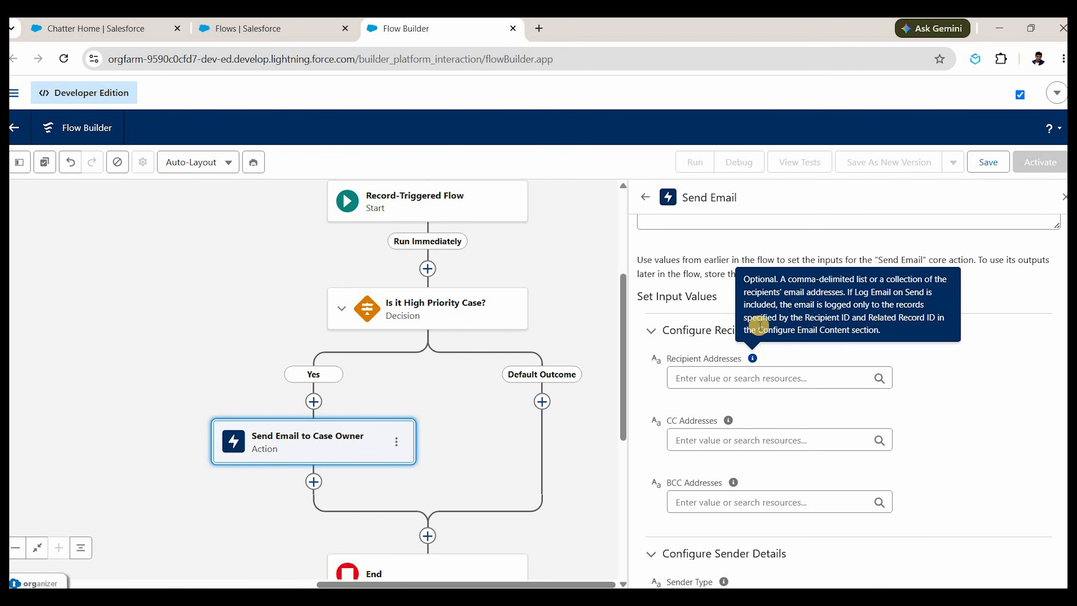
triple_click(891, 283)
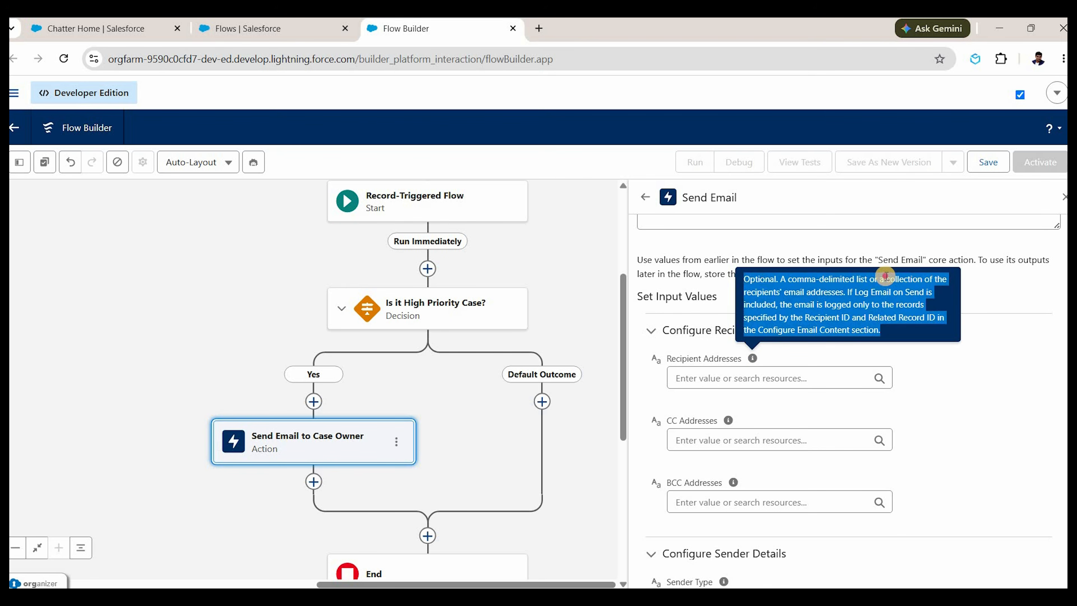
drag(887, 280, 822, 334)
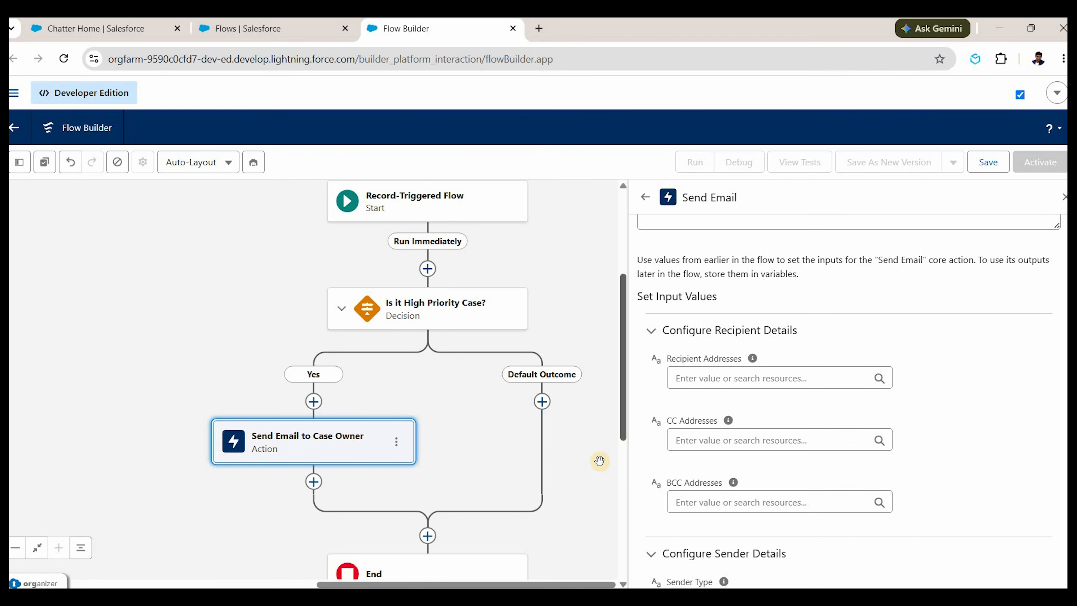
Add an Assignment labelled 'Add Owner Email to a New List' under Yes, before the email action.
click(314, 401)
text(a)
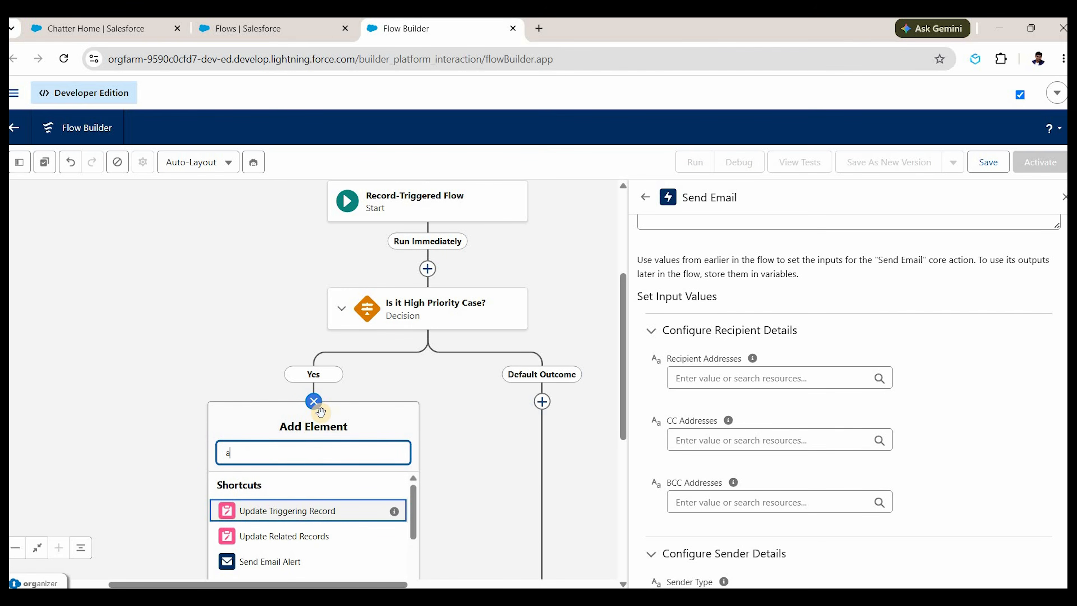
text(ssin)
key(BackSpace)
text(g)
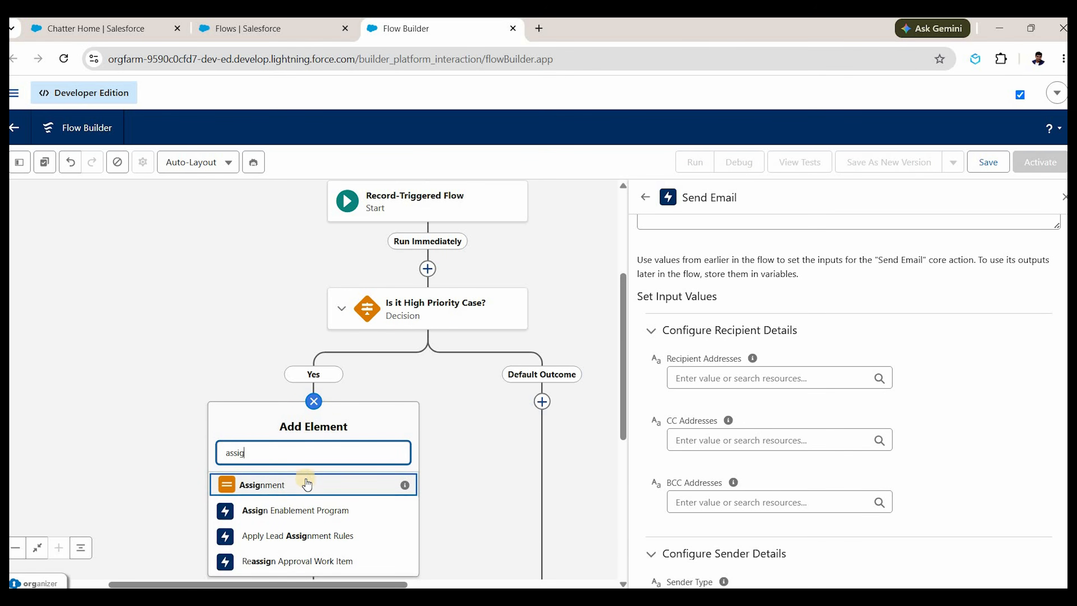
key(Return)
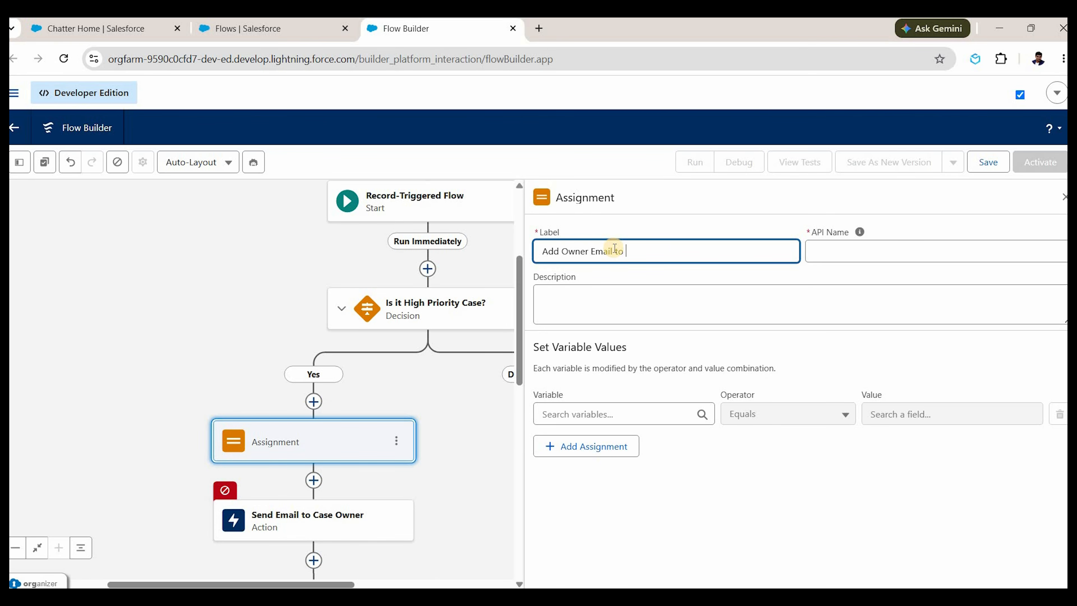
text(List)
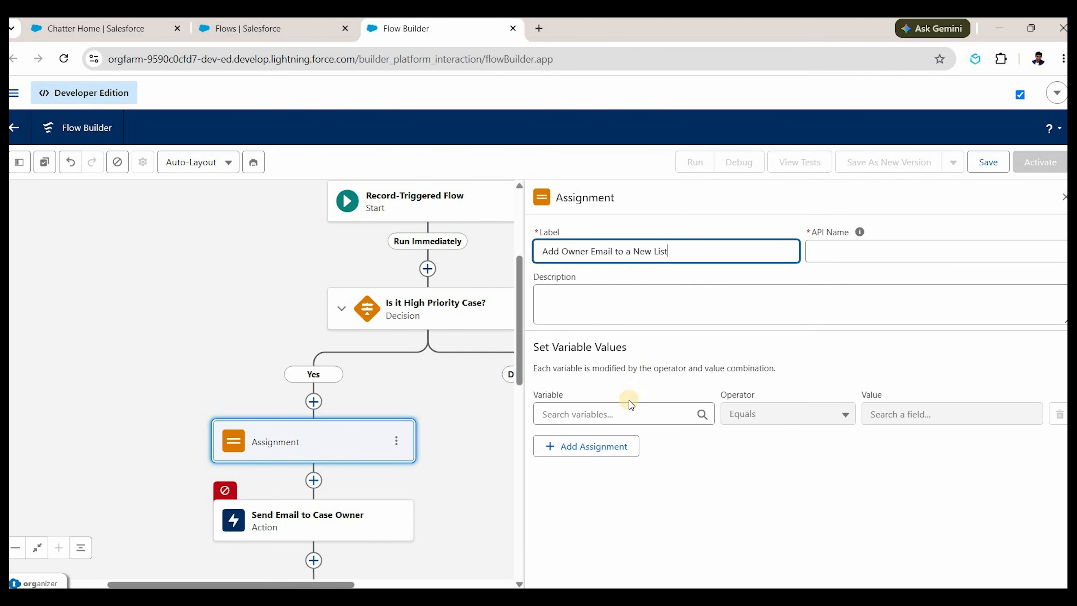
key(Tab)
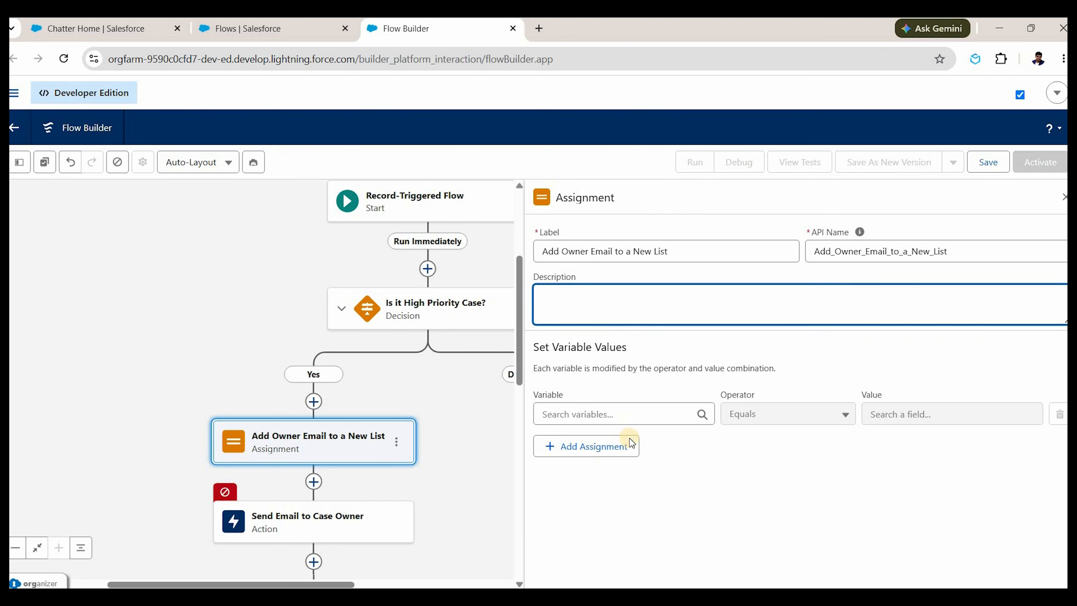
click(627, 414)
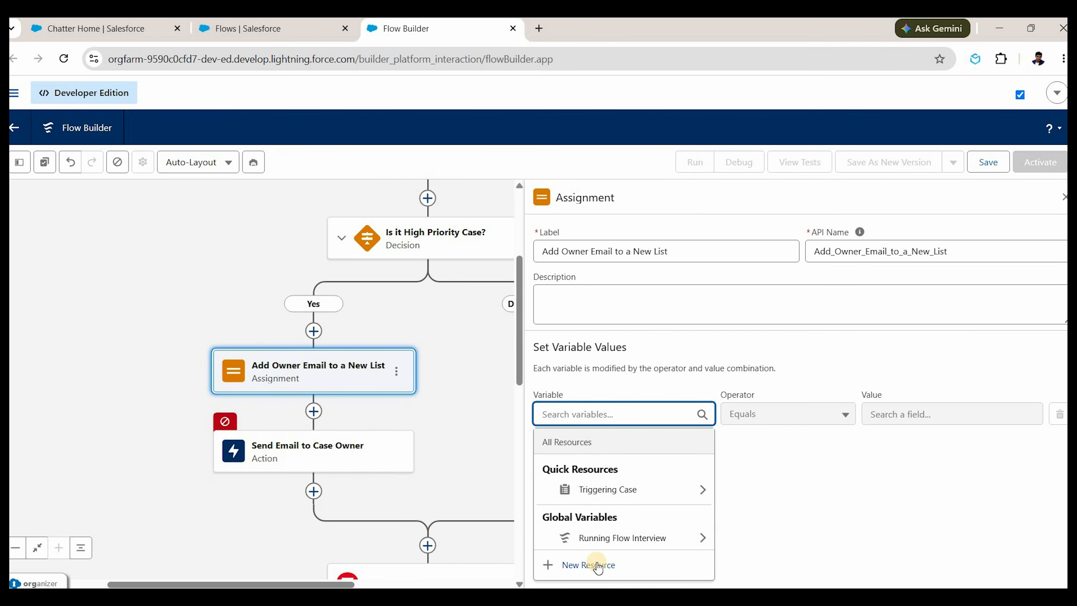
click(20, 163)
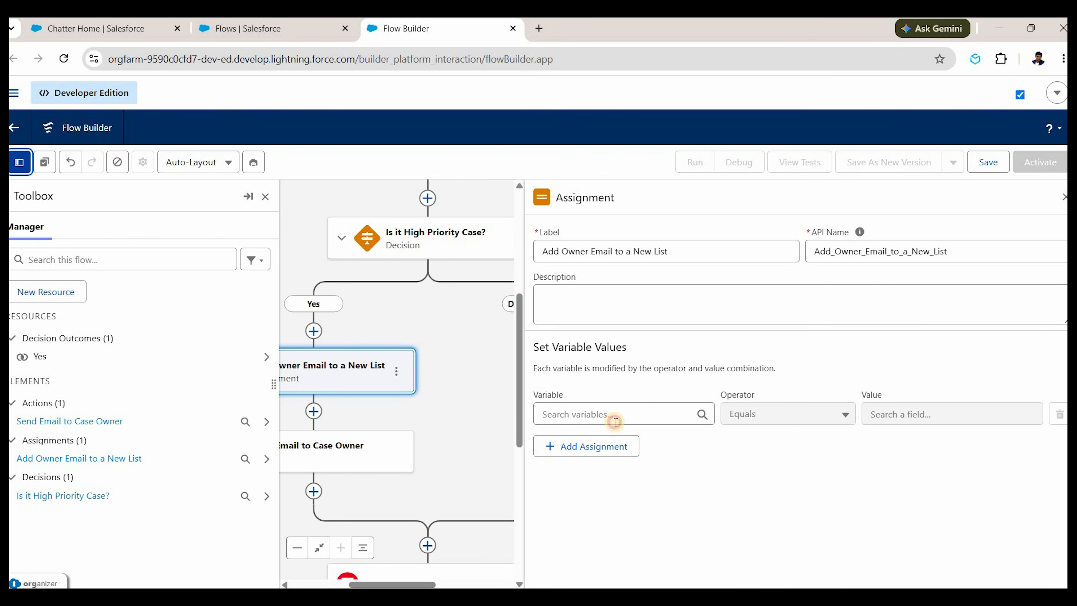
Create a Text variable EmailAddresses allowing multiple values and use it as the assignment variable.
click(620, 415)
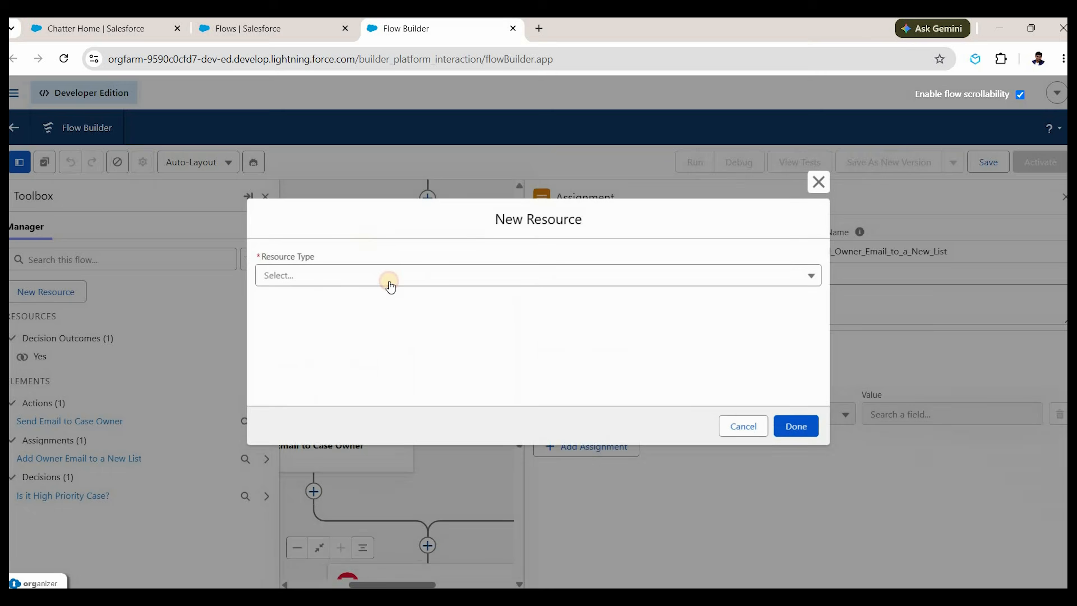
click(388, 280)
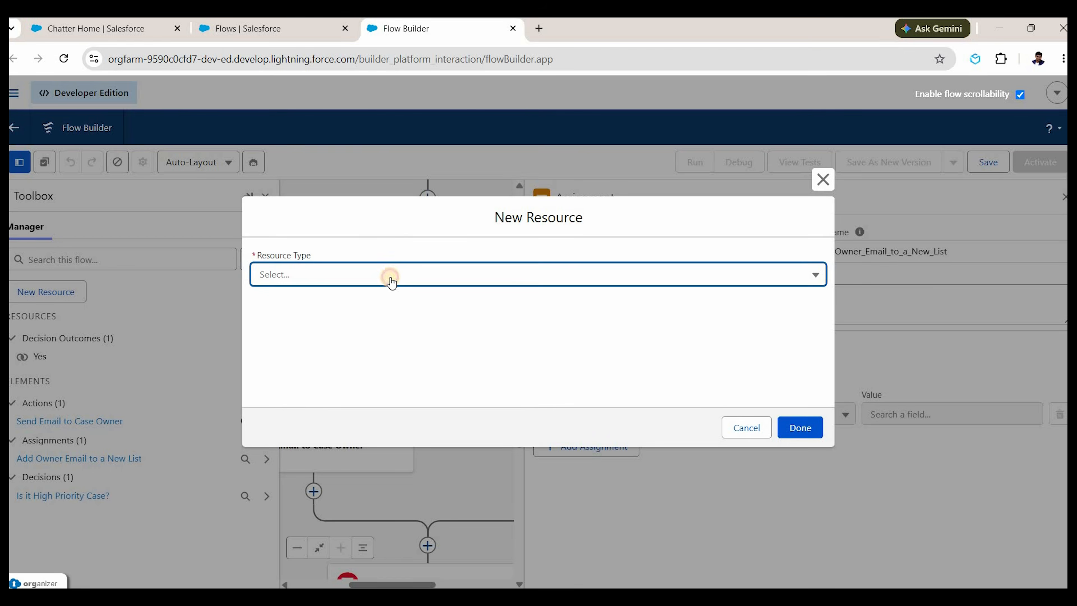
click(384, 310)
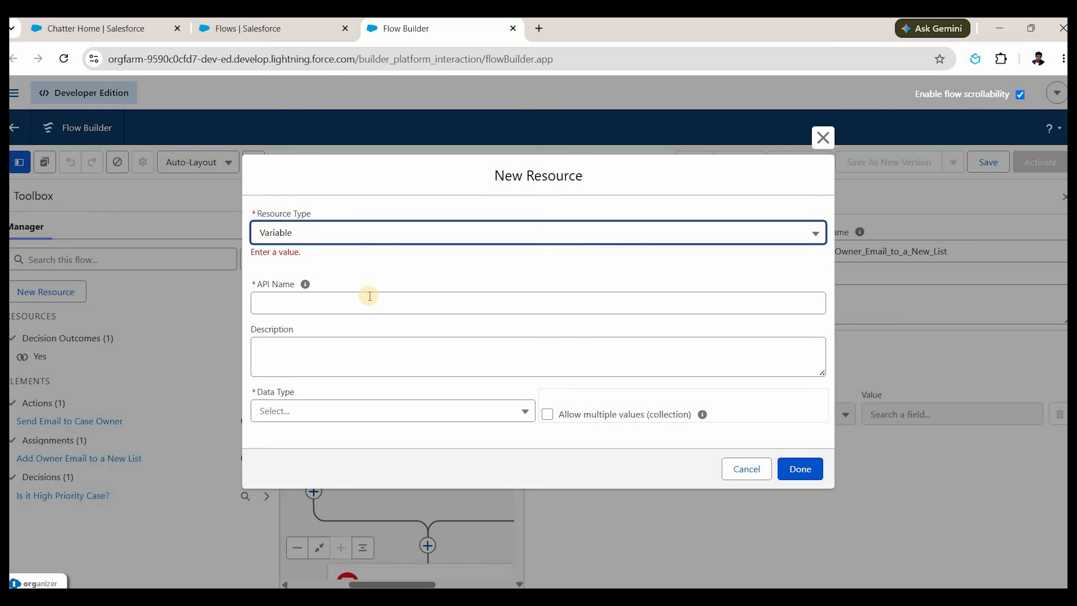
click(369, 296)
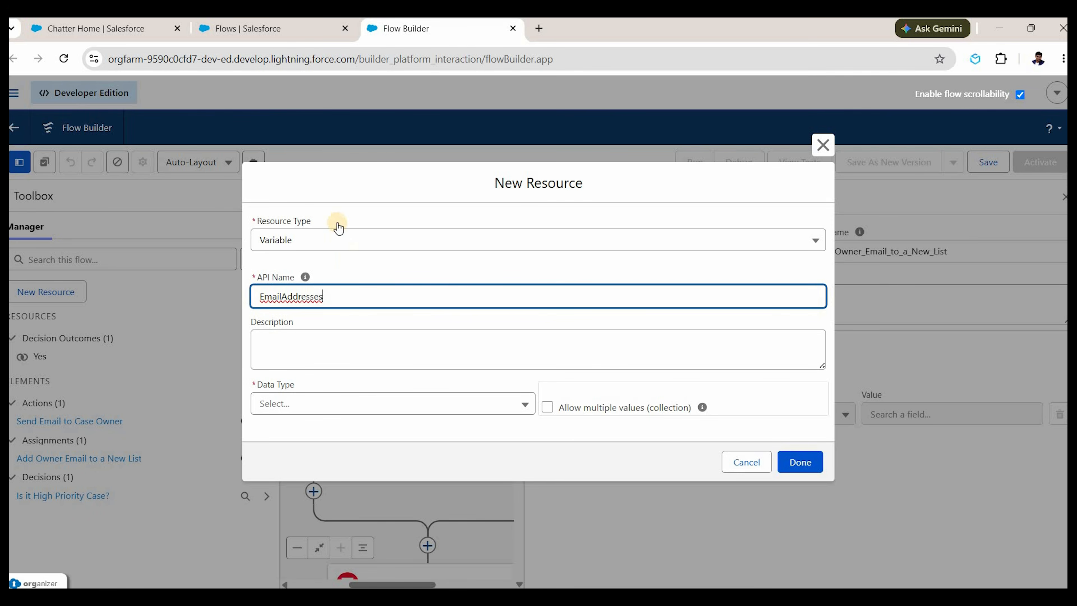
click(356, 403)
click(338, 222)
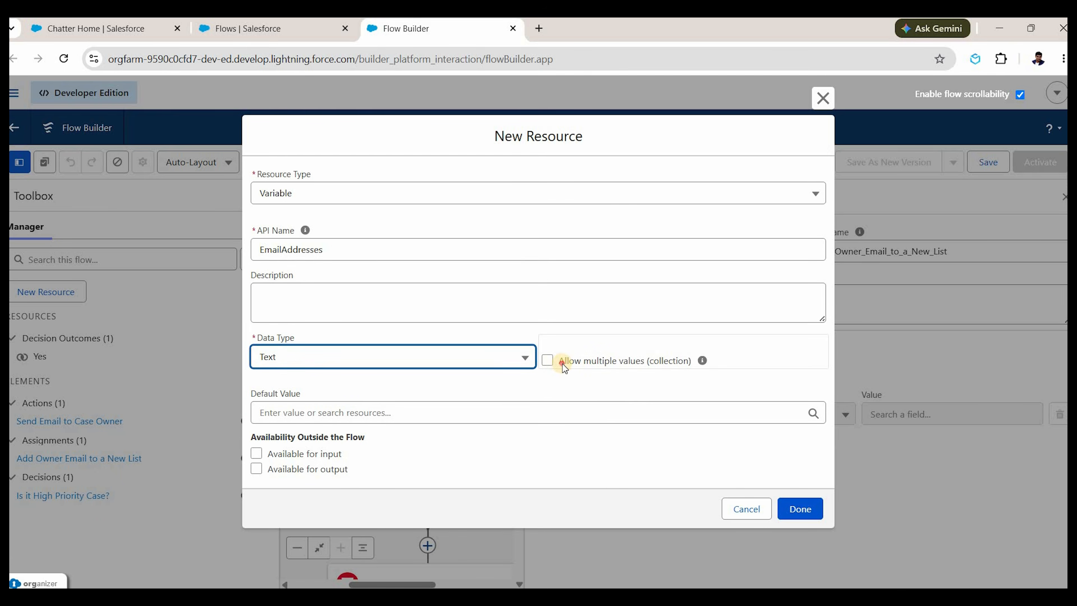
drag(562, 364, 664, 359)
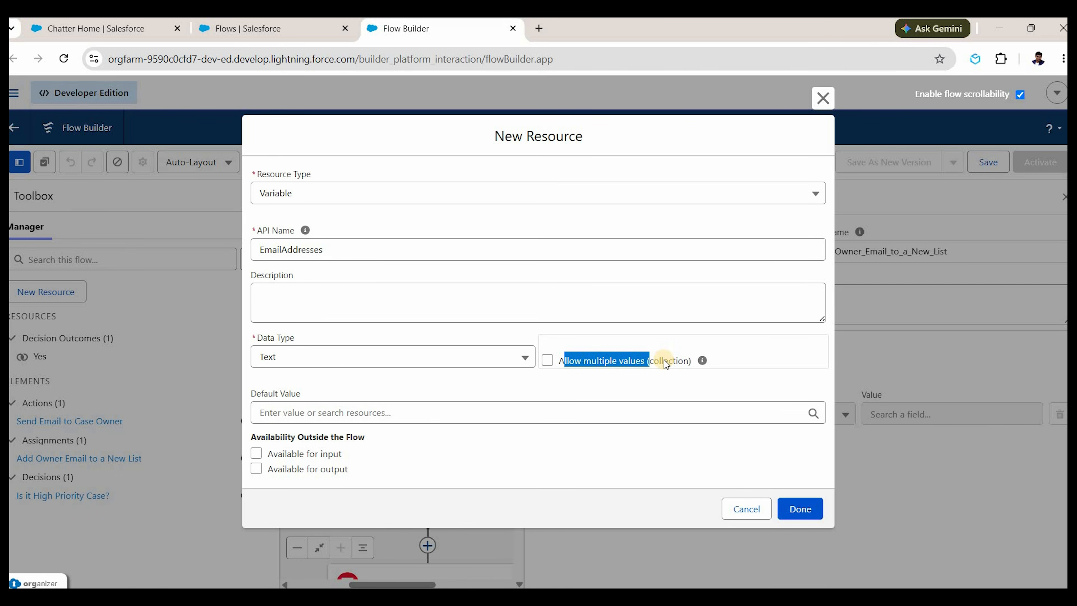
click(548, 362)
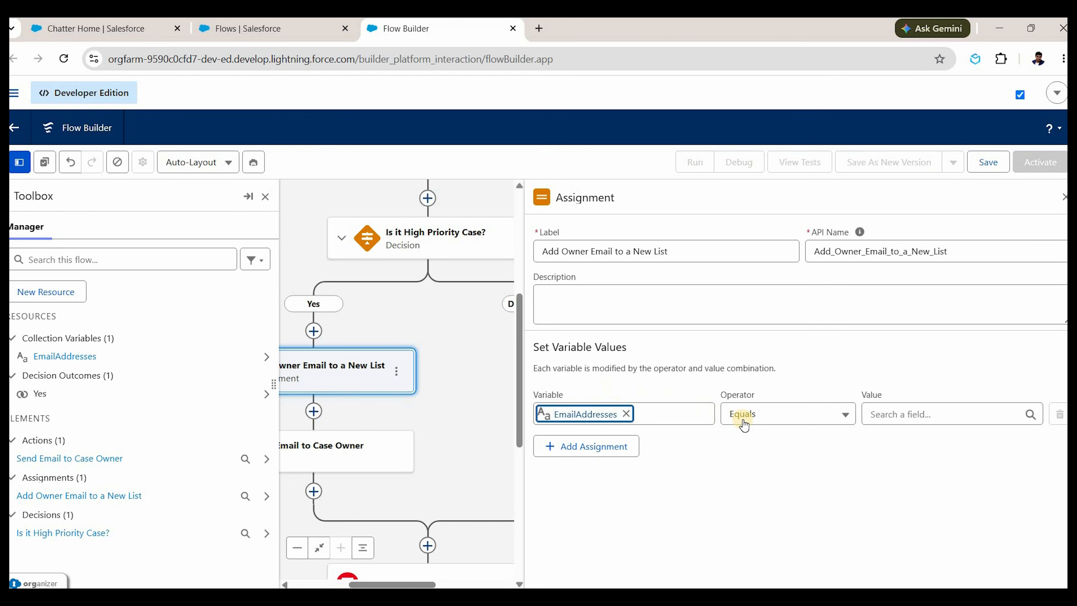
Make the assignment Add Triggering Case > Owner > Email to EmailAddresses, then hide the Toolbox.
click(752, 425)
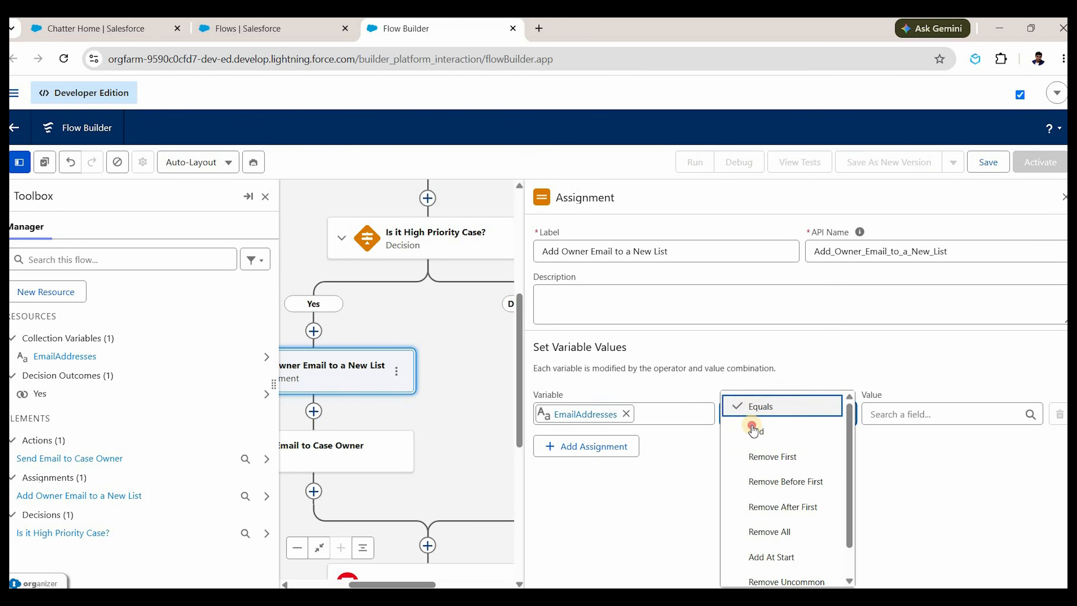
click(753, 430)
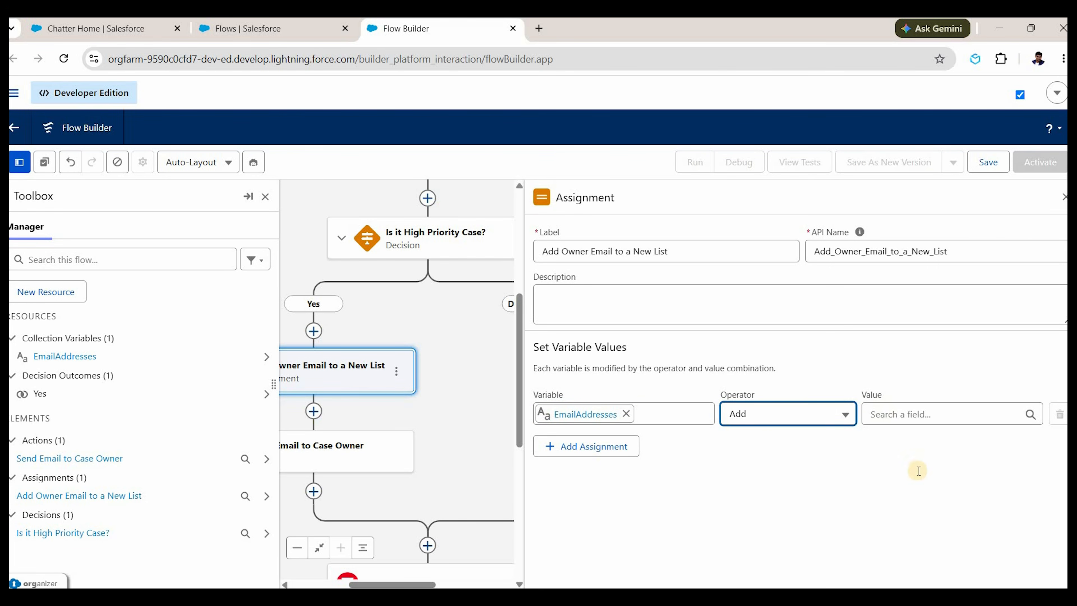
click(907, 418)
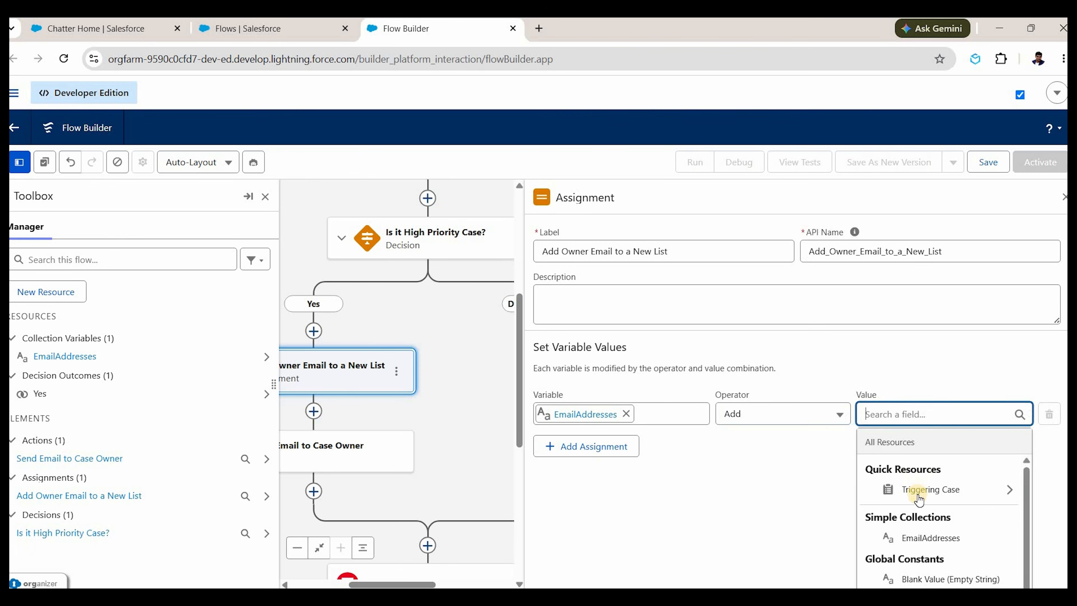
click(905, 492)
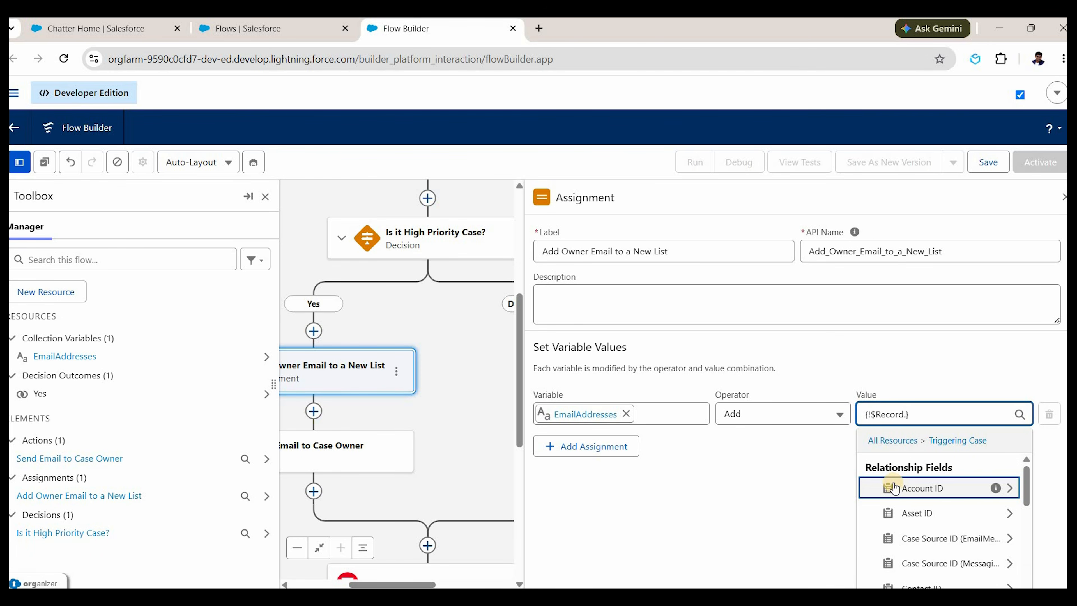
text(owner)
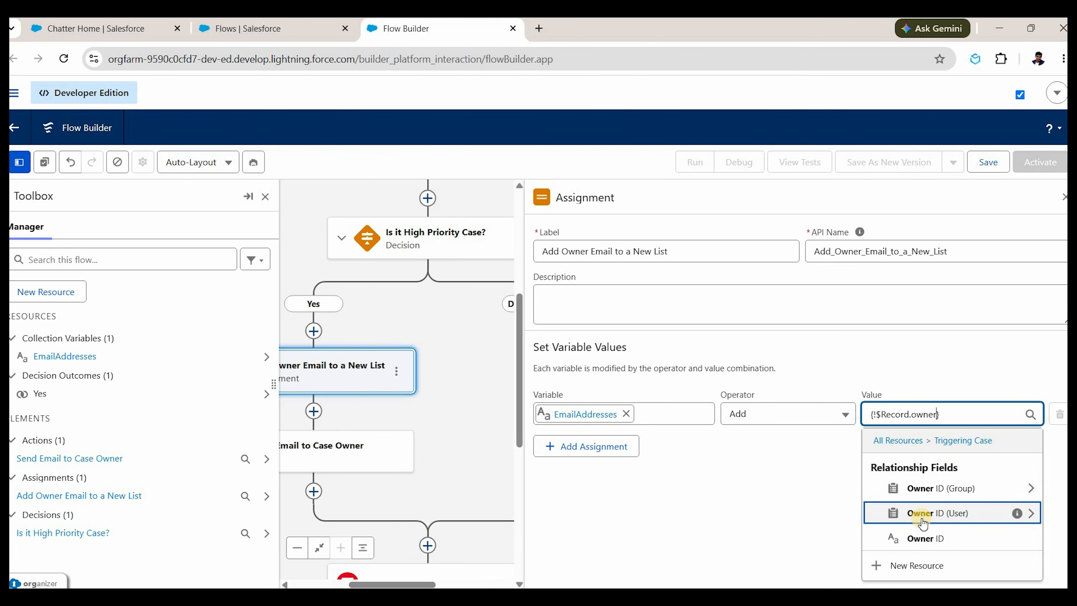
click(923, 519)
text(email)
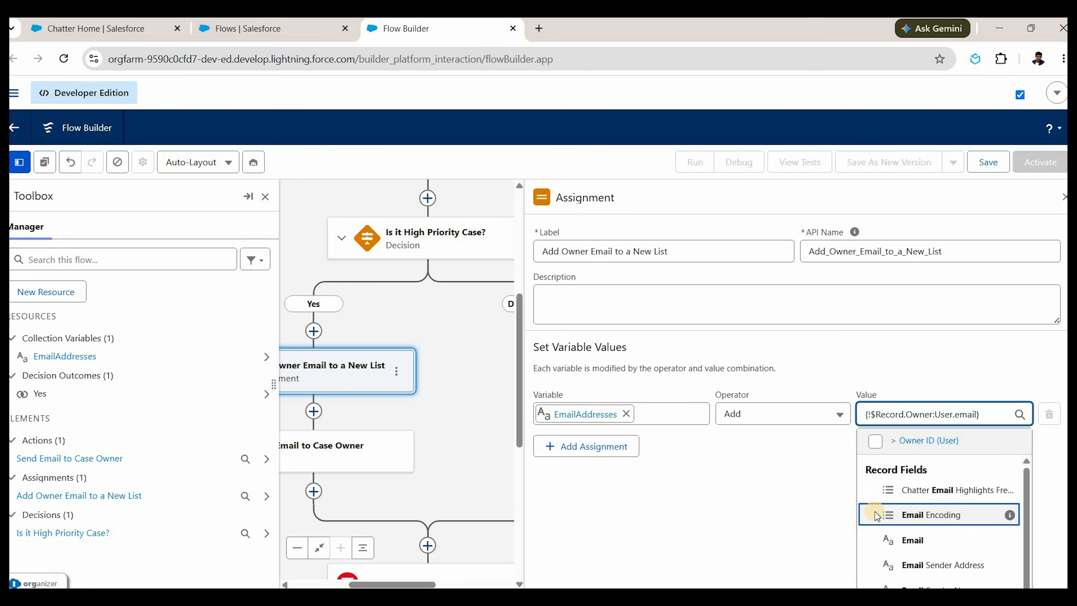
click(880, 539)
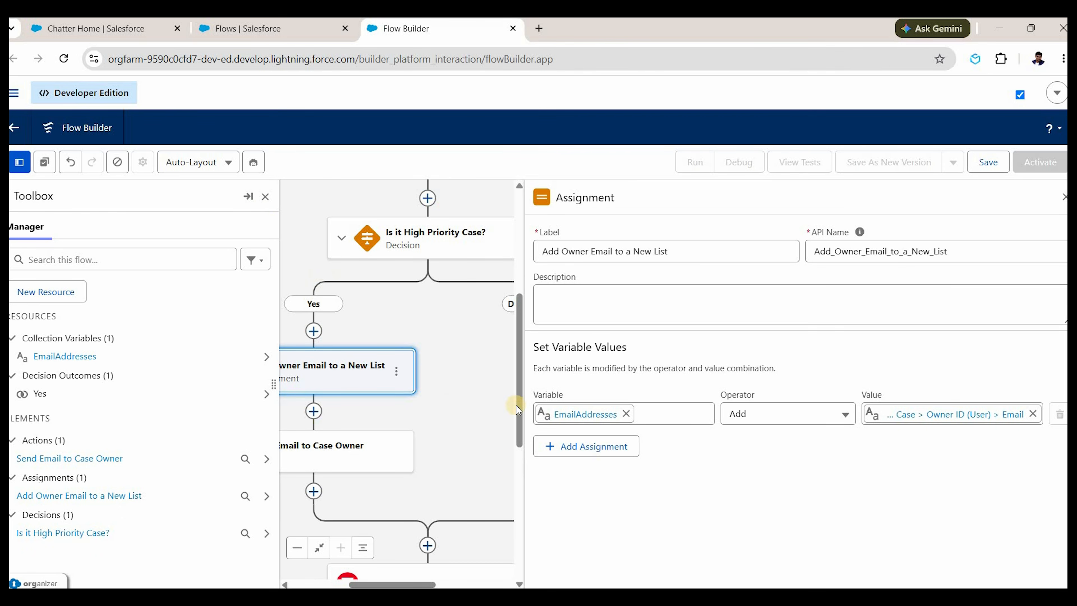
click(298, 452)
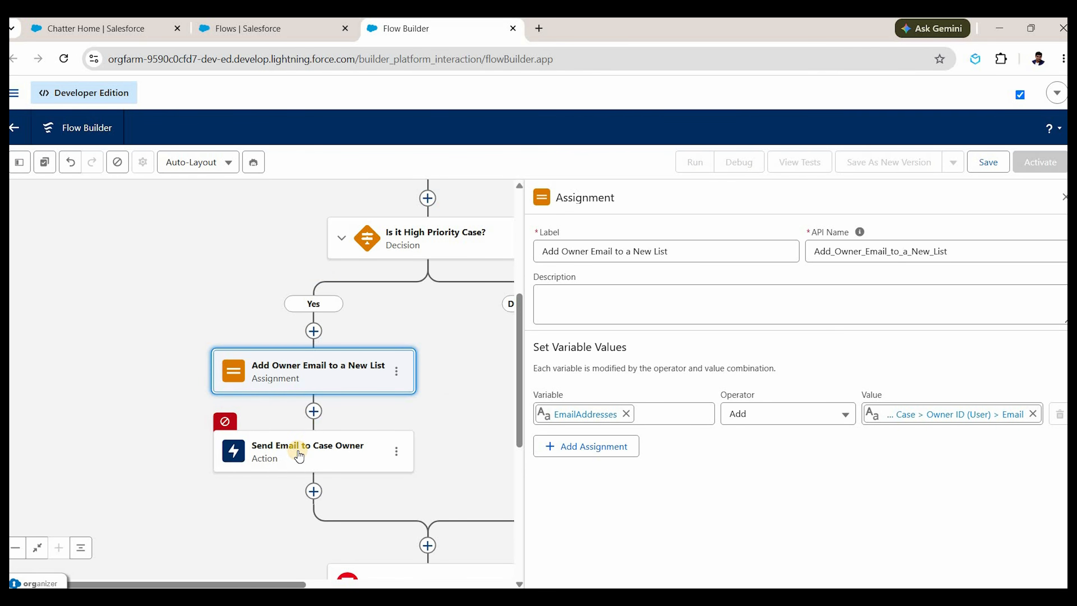
Set the Send Email action's recipient addresses to the EmailAddresses collection.
click(299, 454)
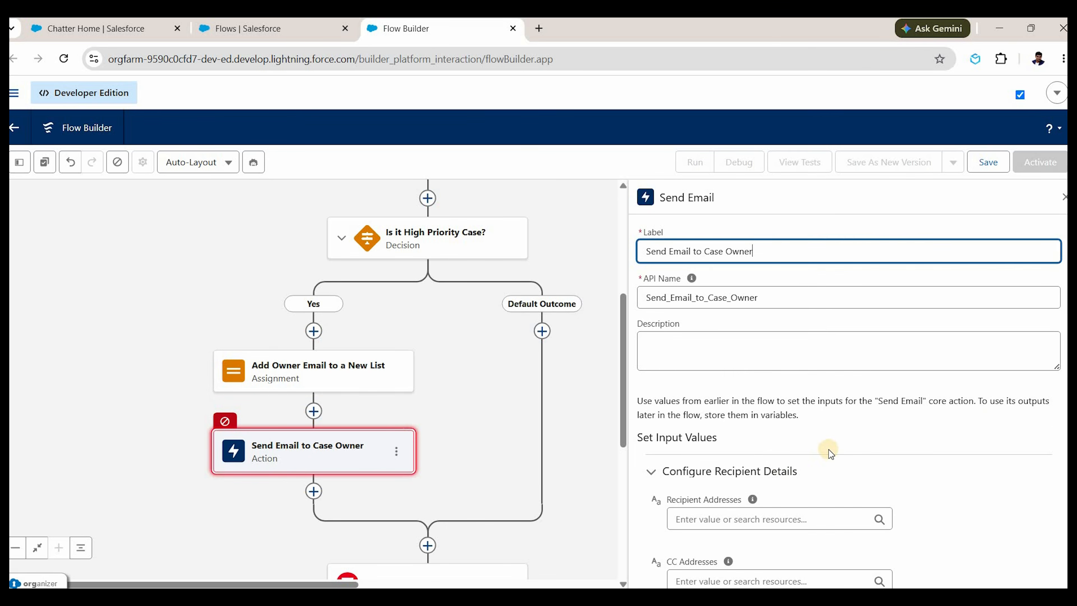
scroll(743, 371, down, 3)
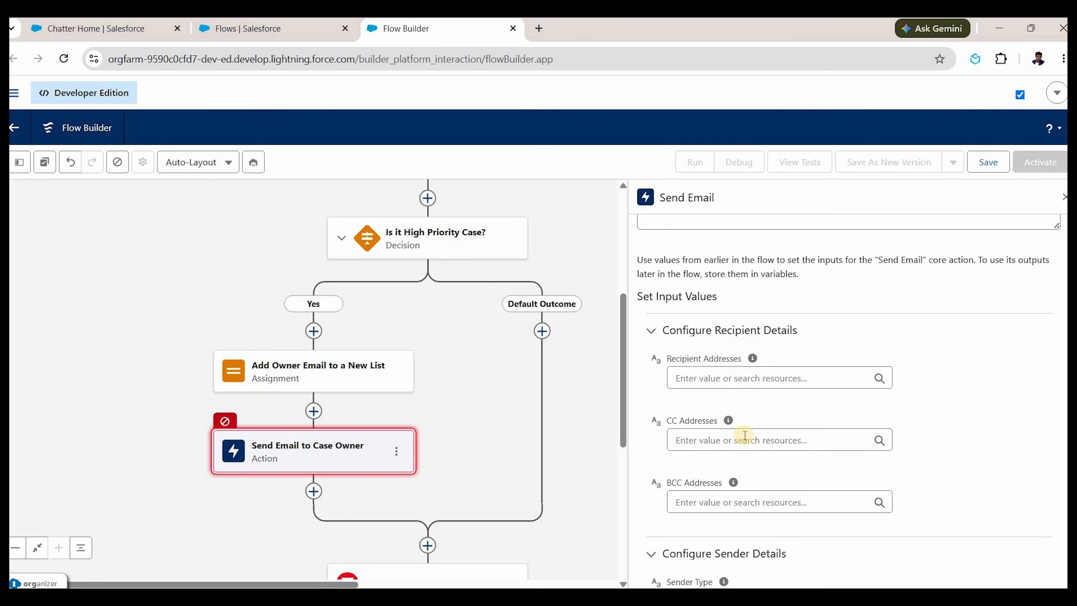
click(745, 378)
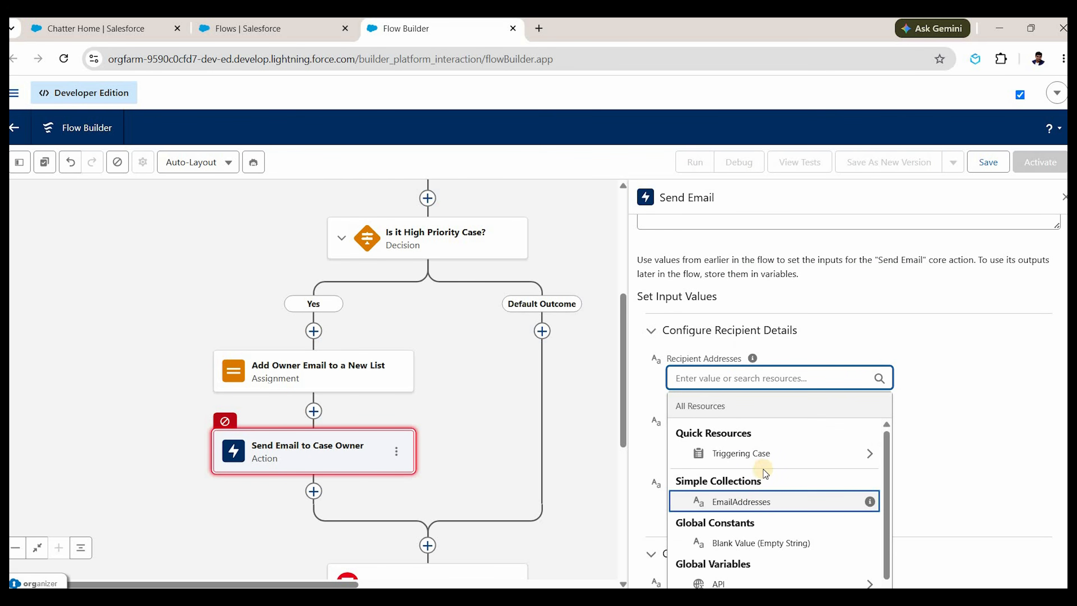
click(763, 502)
Check the sender type options, then move down to the email content settings.
scroll(751, 312, down, 1)
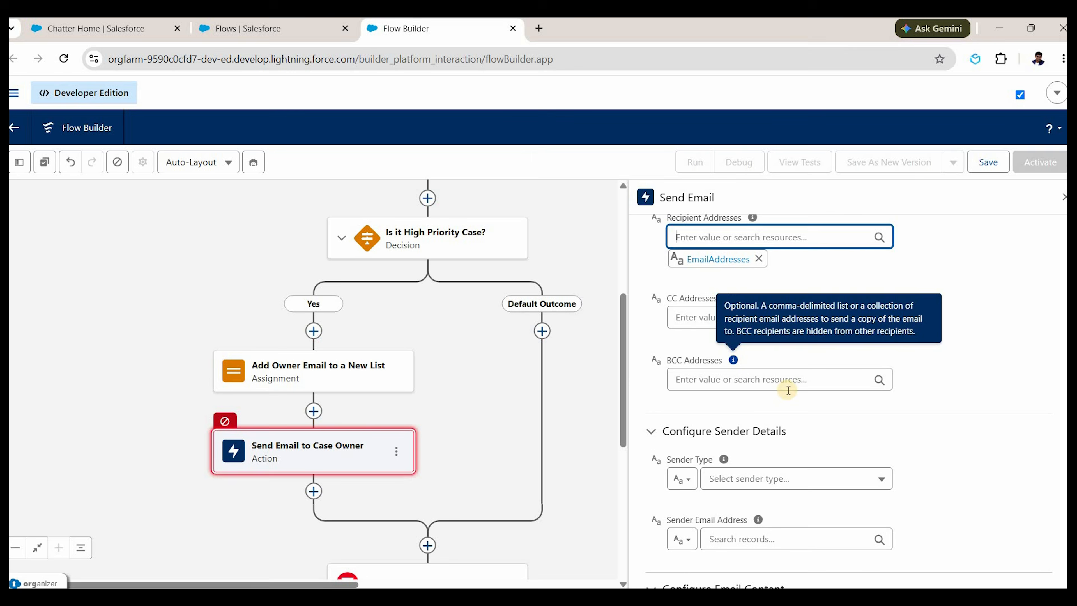
scroll(695, 348, down, 3)
click(745, 335)
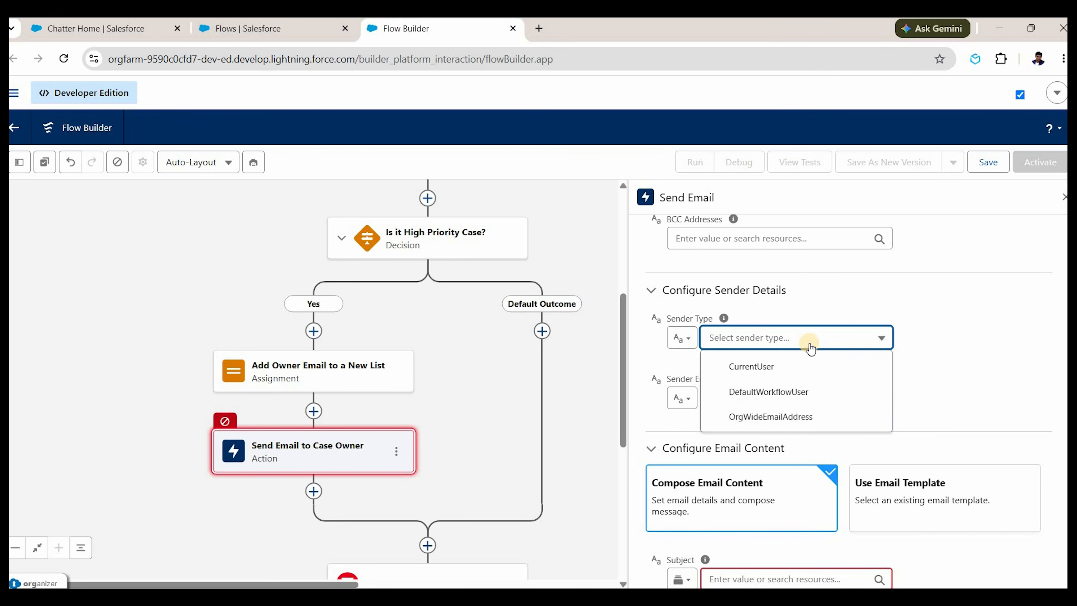
click(827, 345)
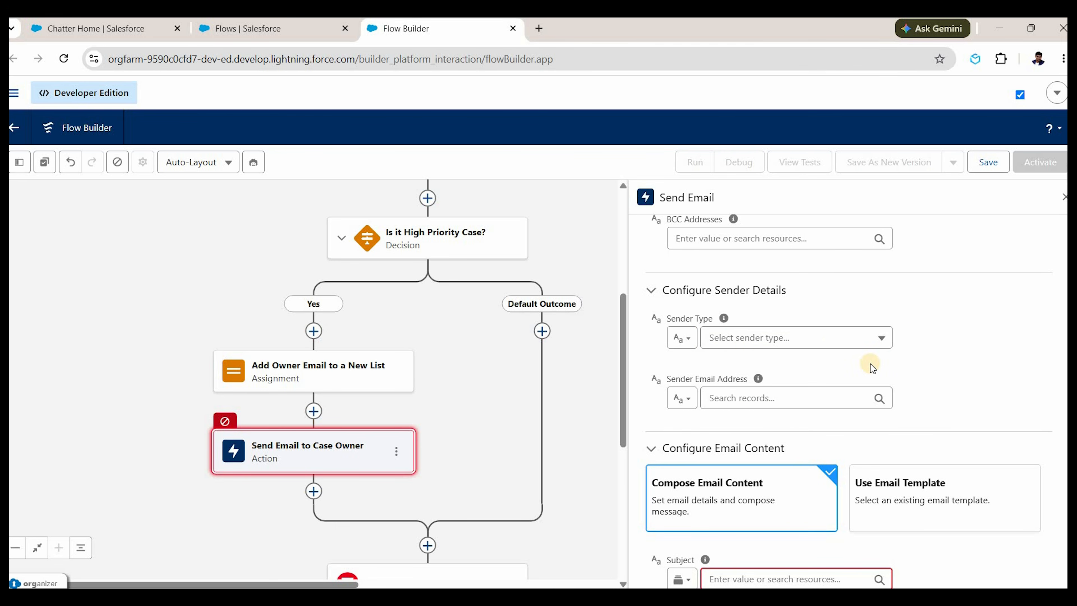
scroll(870, 364, down, 5)
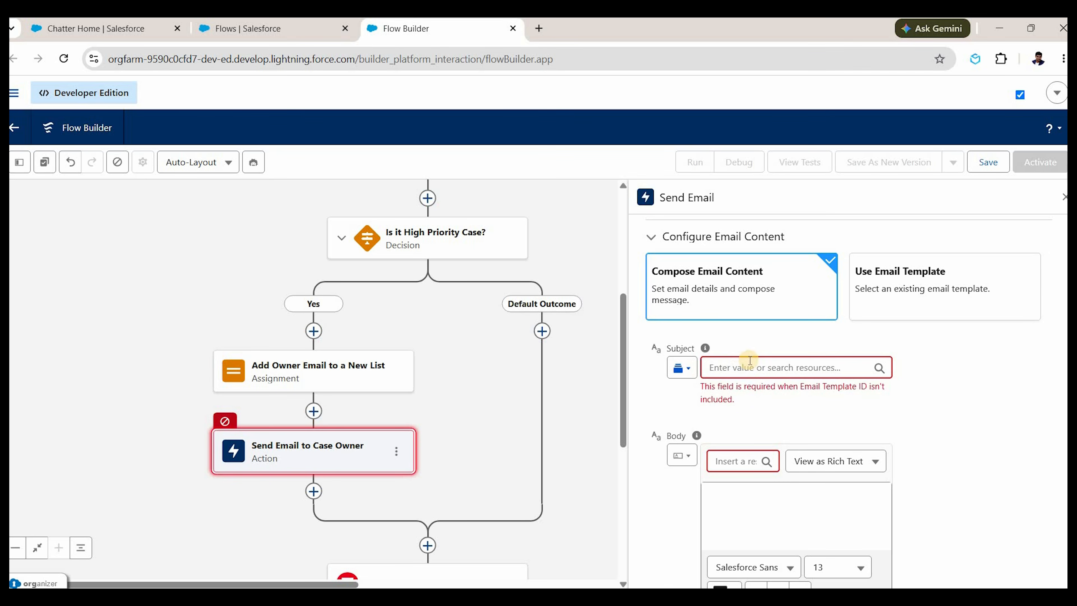
Type the subject 'Hight priority case created', then clear it again.
click(739, 361)
click(738, 362)
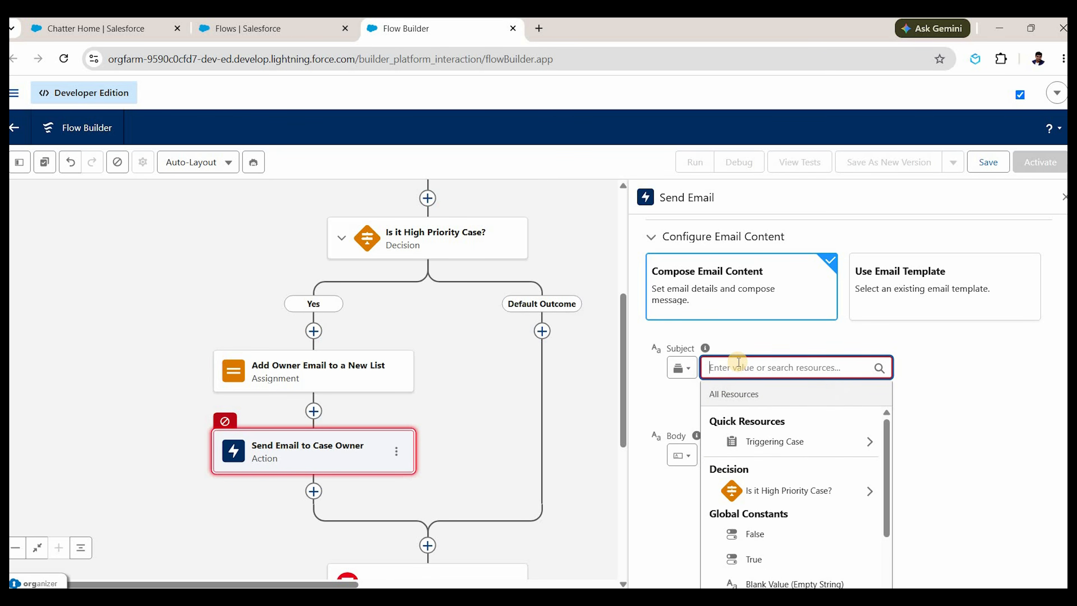
text(H)
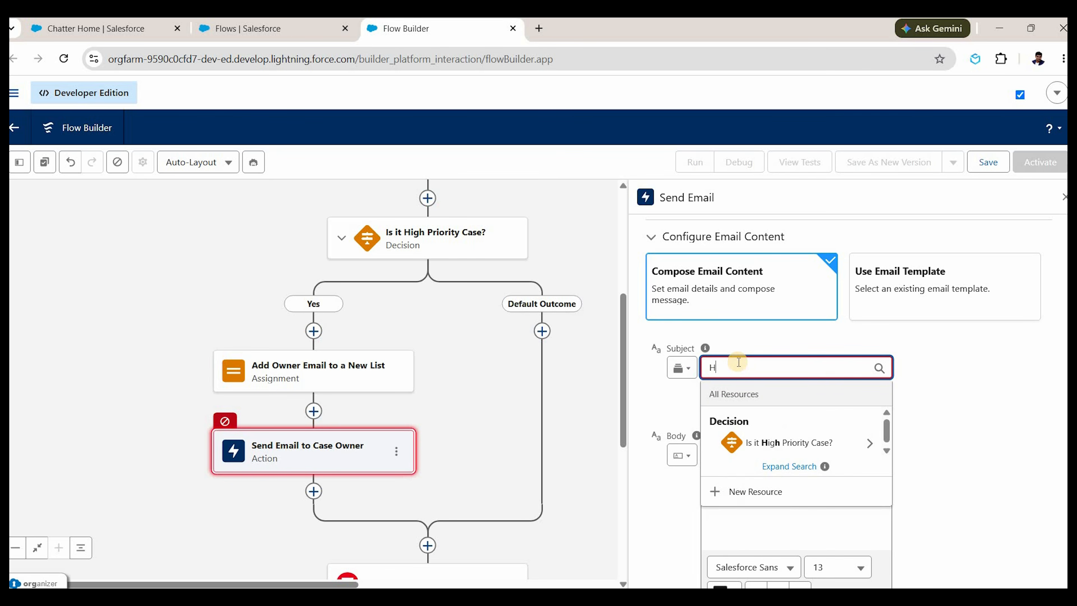
text(ight prio)
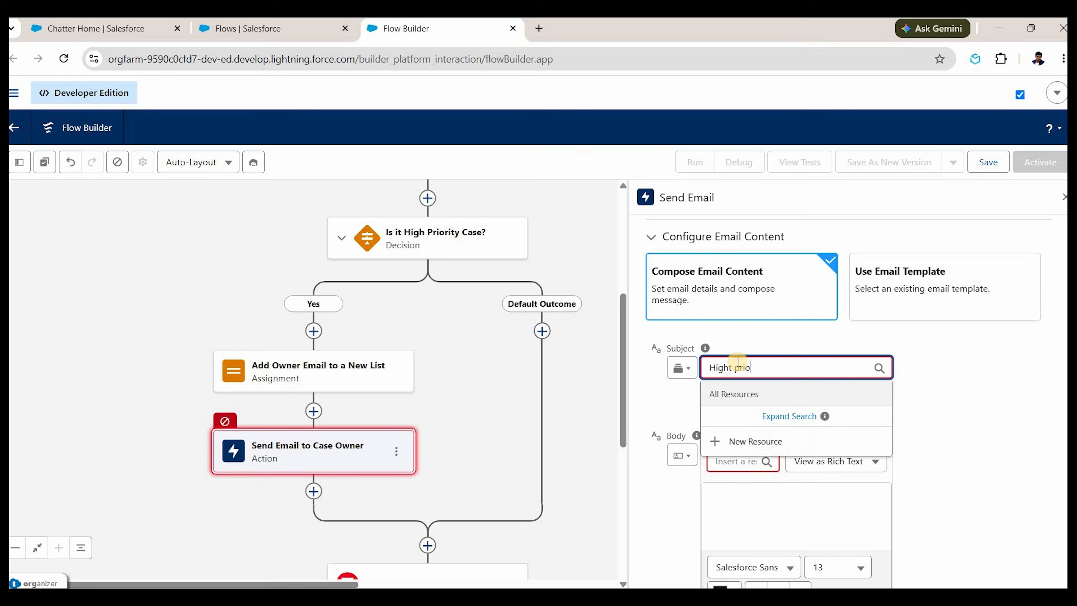
text(rity case created)
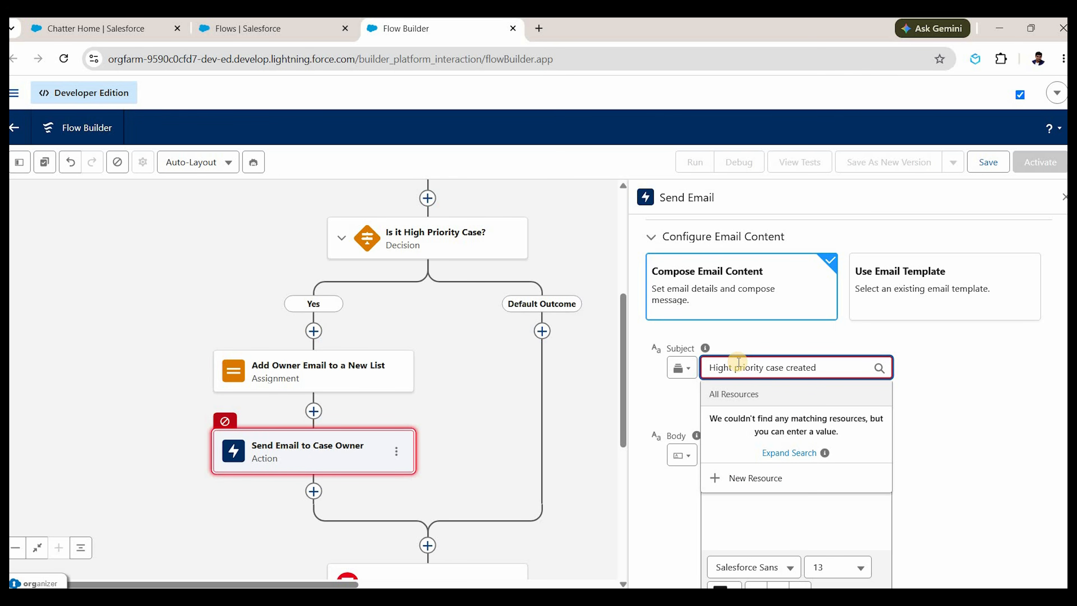
double_click(739, 362)
key(ctrl+a)
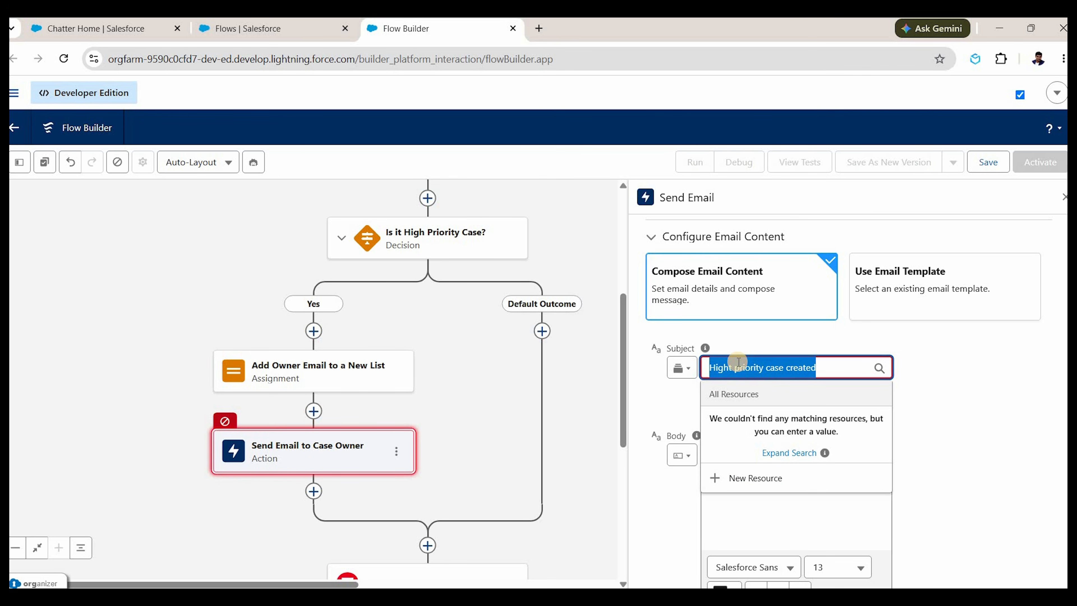
key(BackSpace)
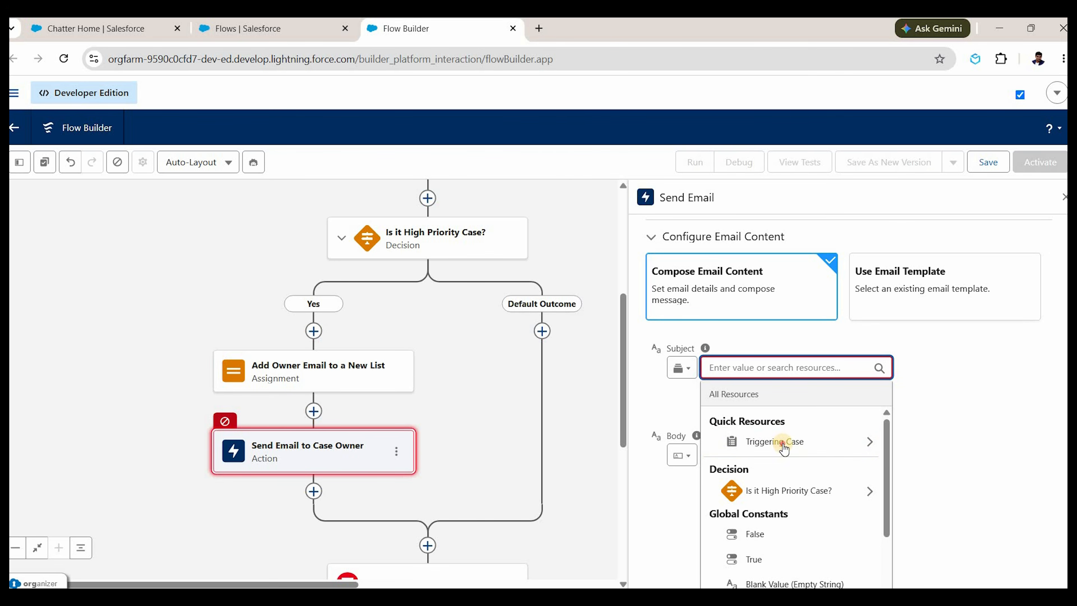
Set the email subject to the Triggering Case's Subject field.
click(805, 442)
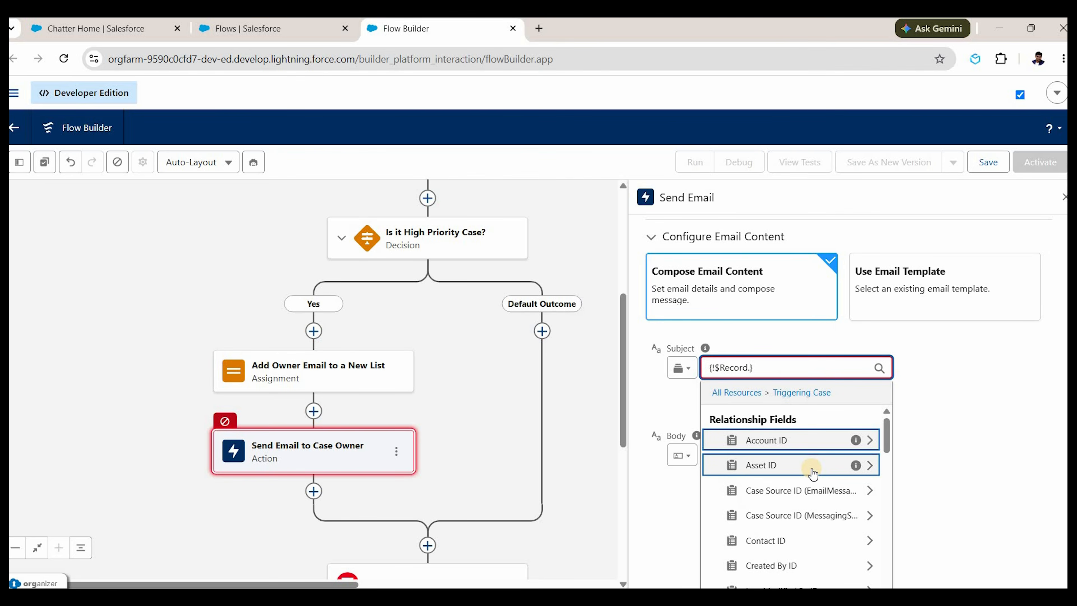
text(case)
scroll(798, 531, down, 1)
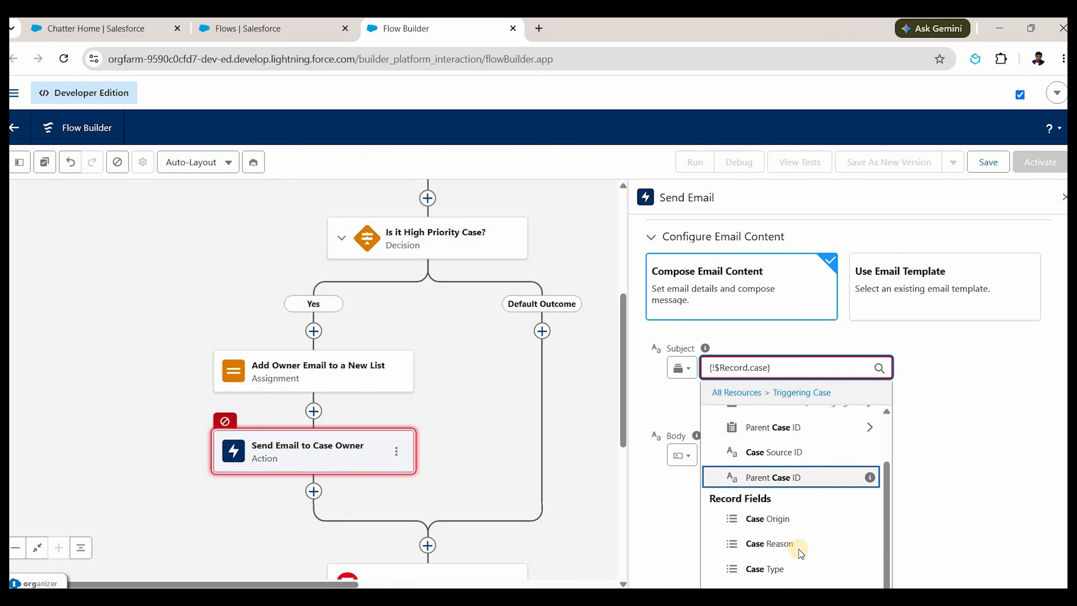
scroll(783, 441, down, 2)
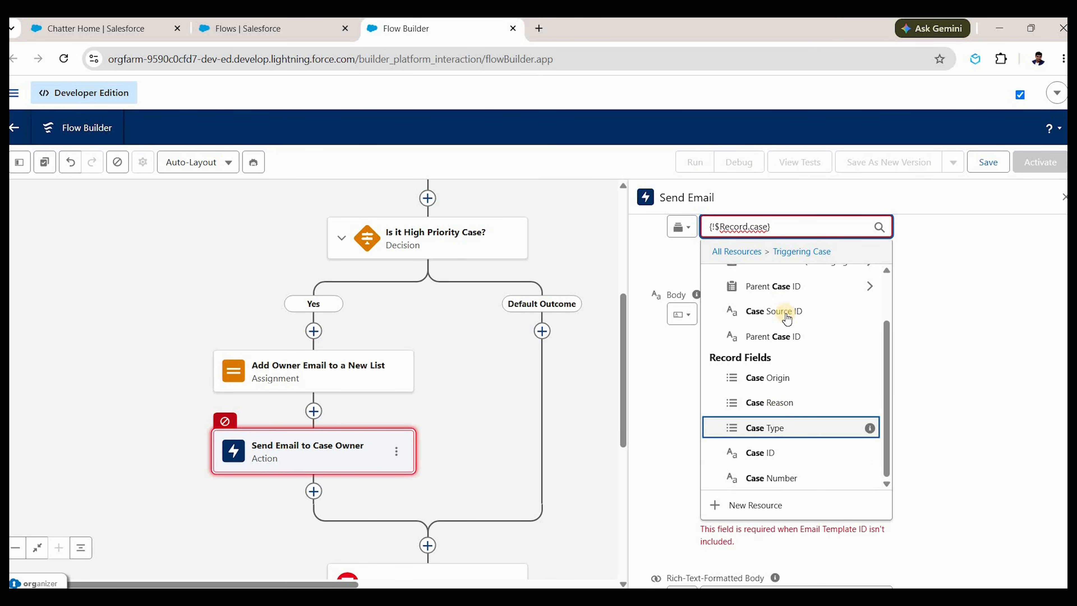
scroll(786, 316, up, 1)
double_click(763, 221)
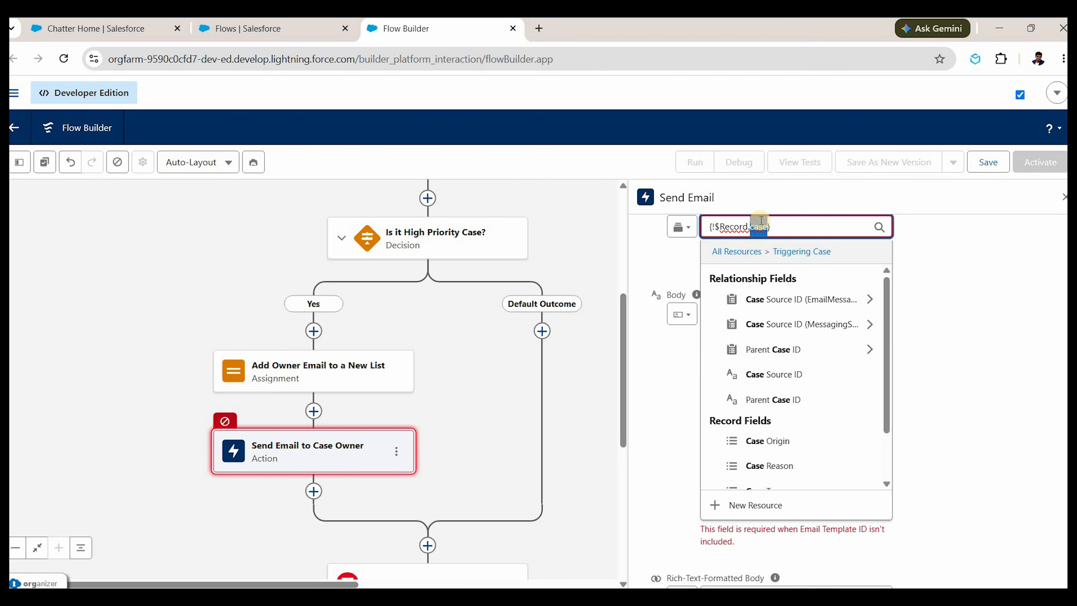
text(subj)
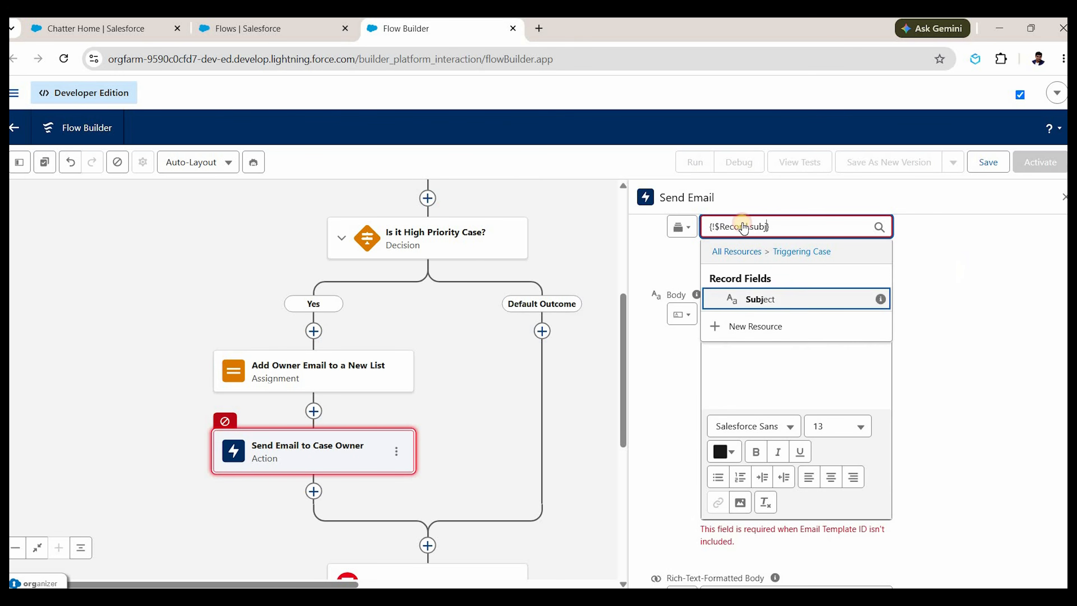
key(Return)
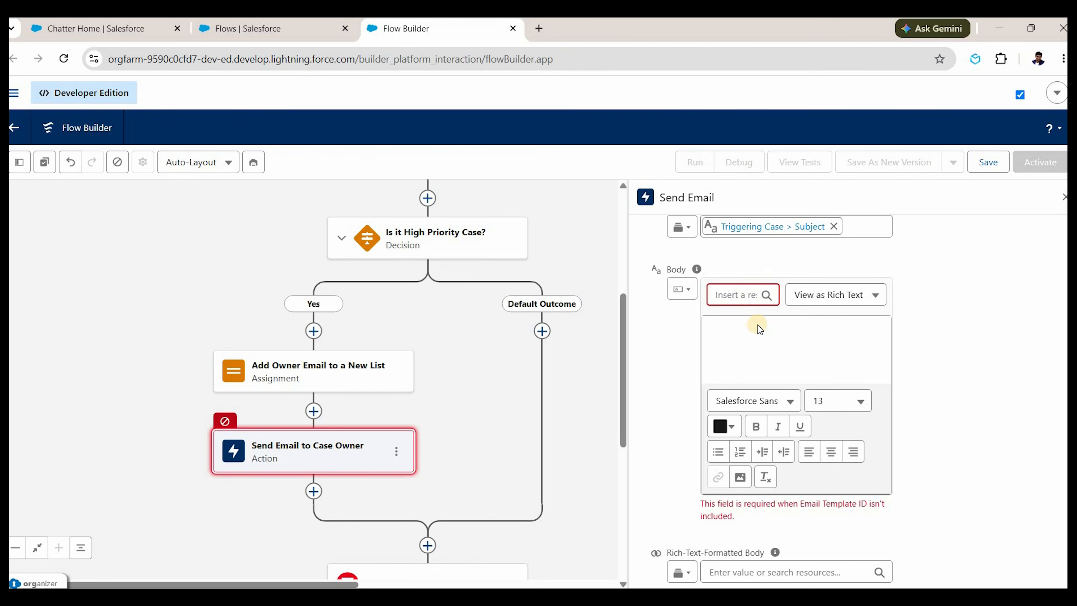
Start the body with 'Hi' followed by the case owner's Last Name.
click(740, 326)
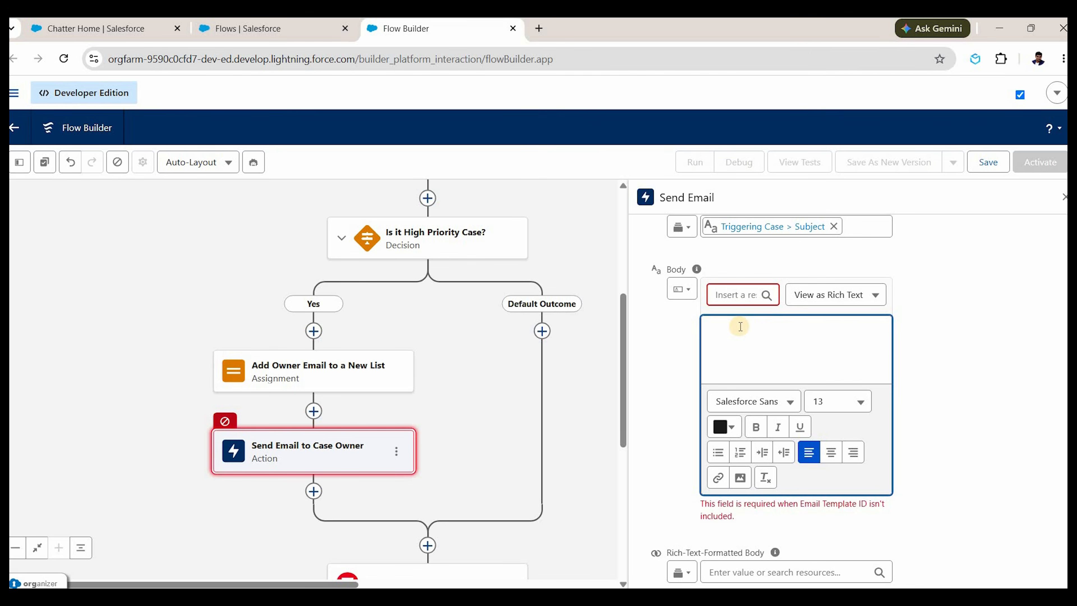
text(Hi)
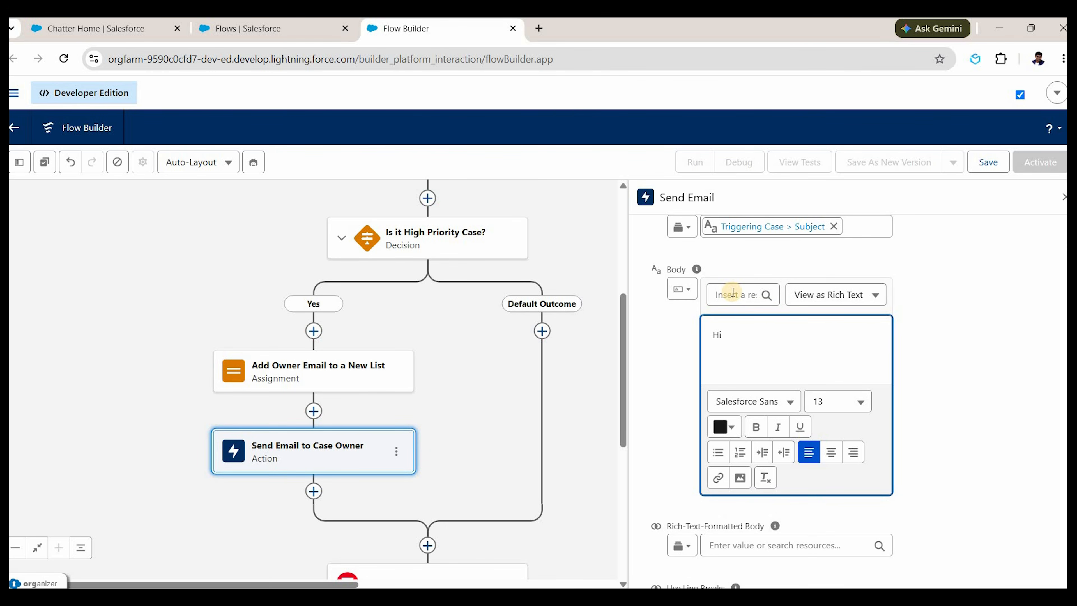
click(733, 292)
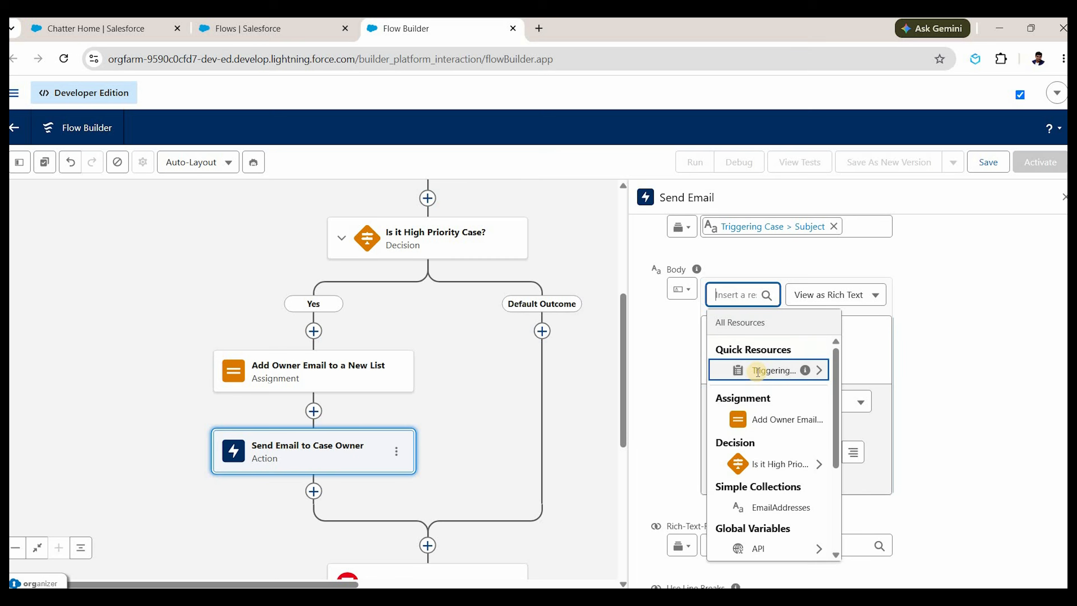
click(758, 372)
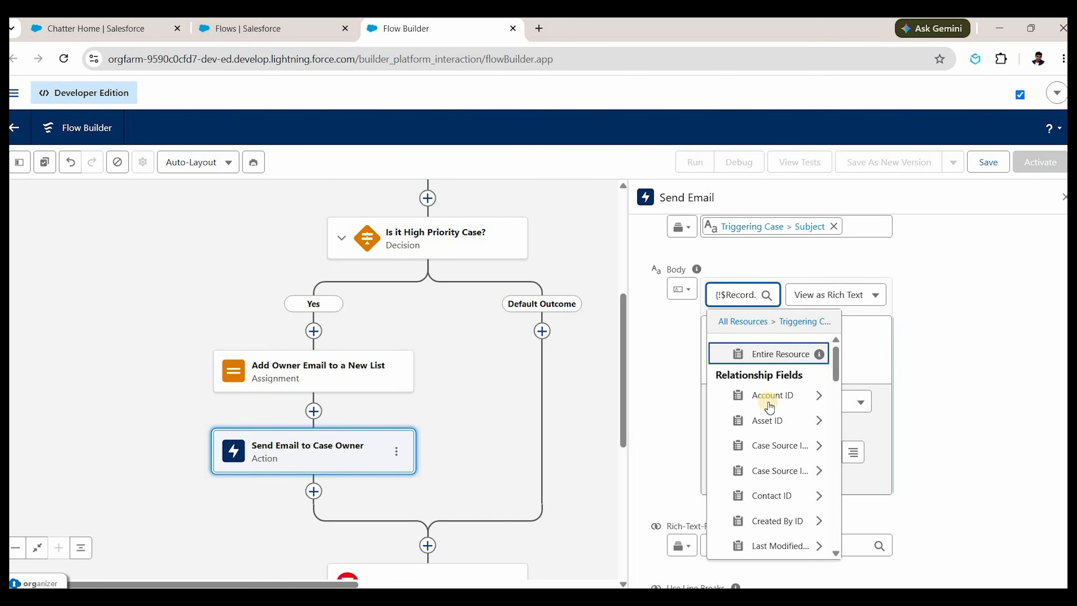
text(Owner)
click(777, 399)
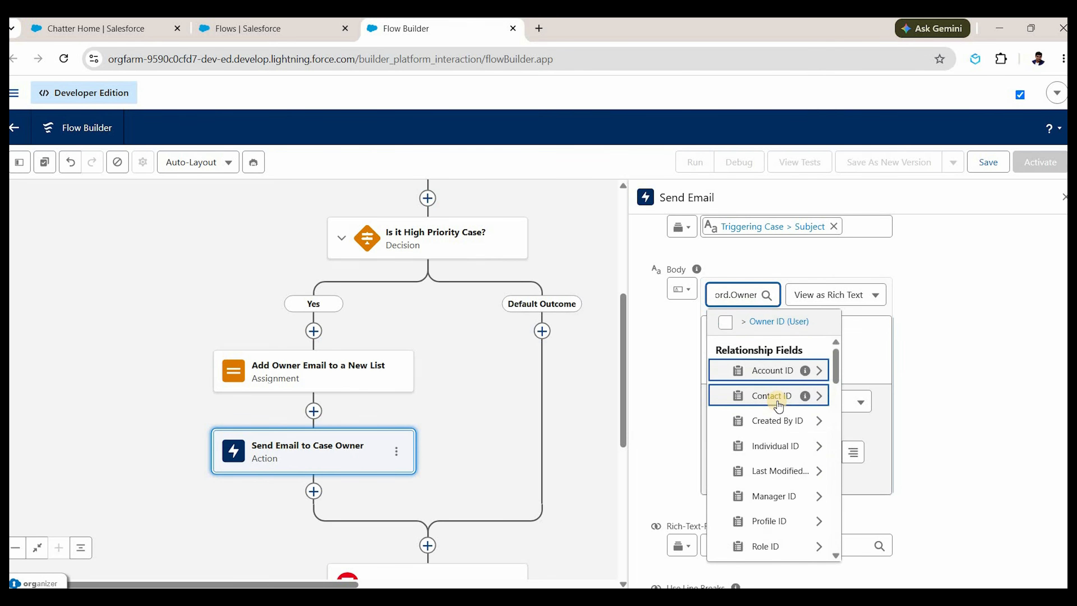
text(last)
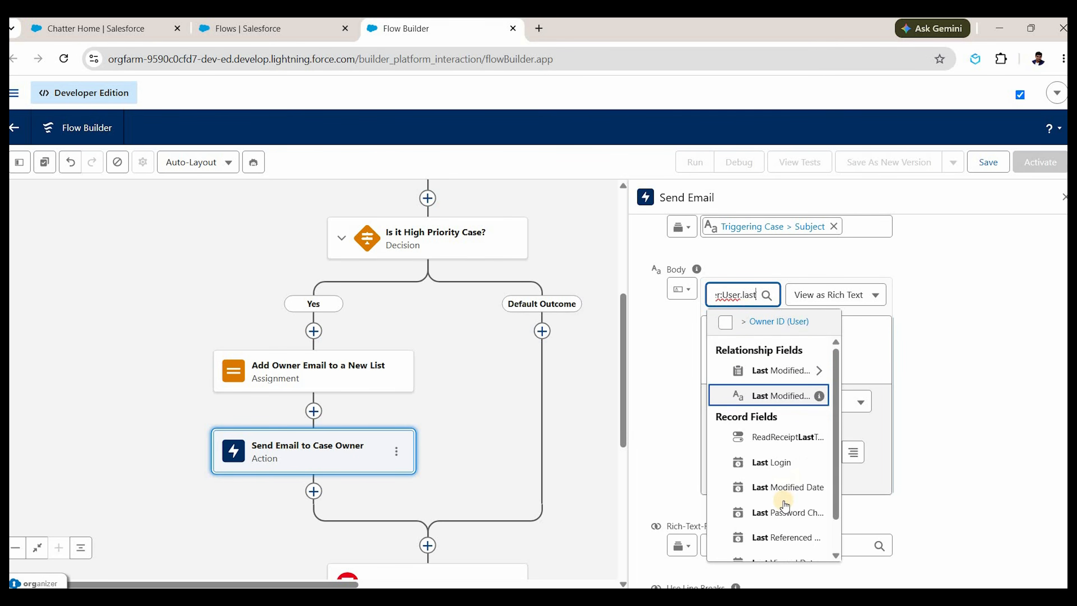
key(Down)
key(Down)
key(Down)
key(Down)
key(Down)
key(Down)
key(Down)
key(Return)
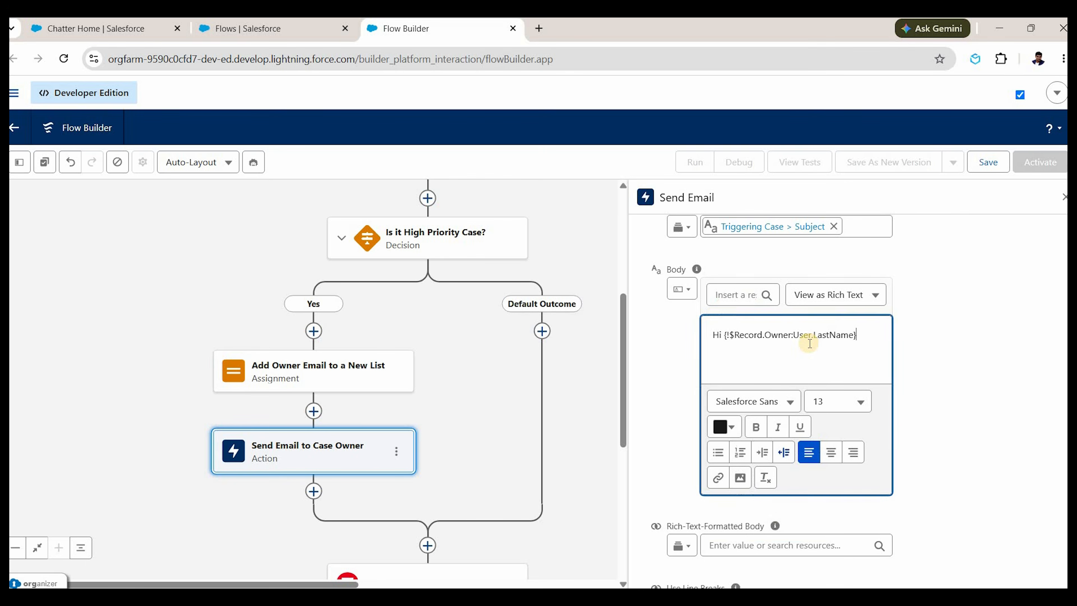
Switch the body to plain text and clear its content, restarting with 'Hi'.
click(836, 294)
click(825, 348)
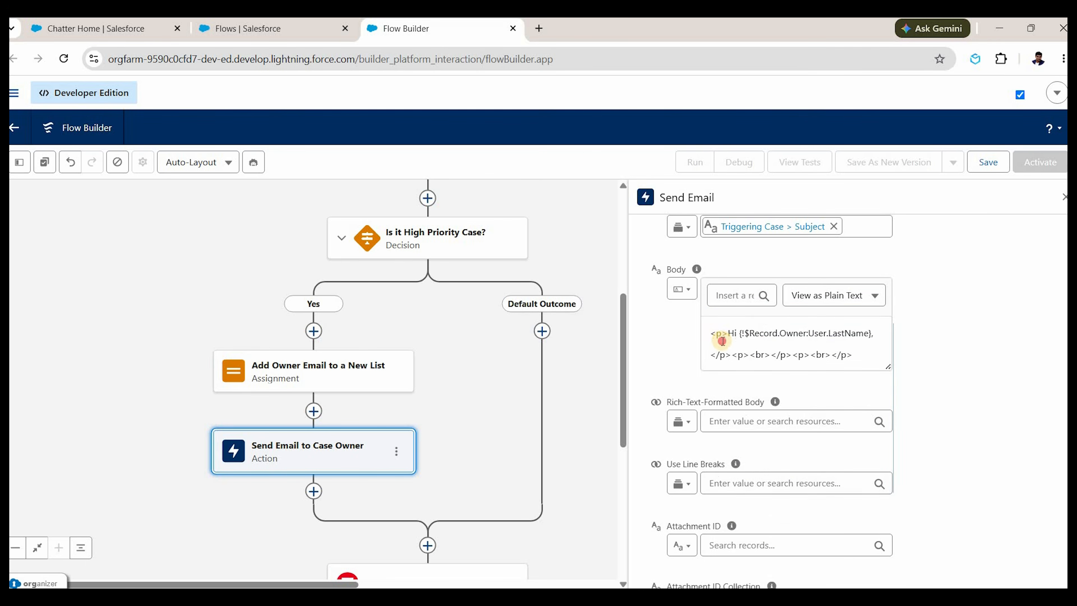
click(724, 336)
key(ctrl+a)
key(BackSpace)
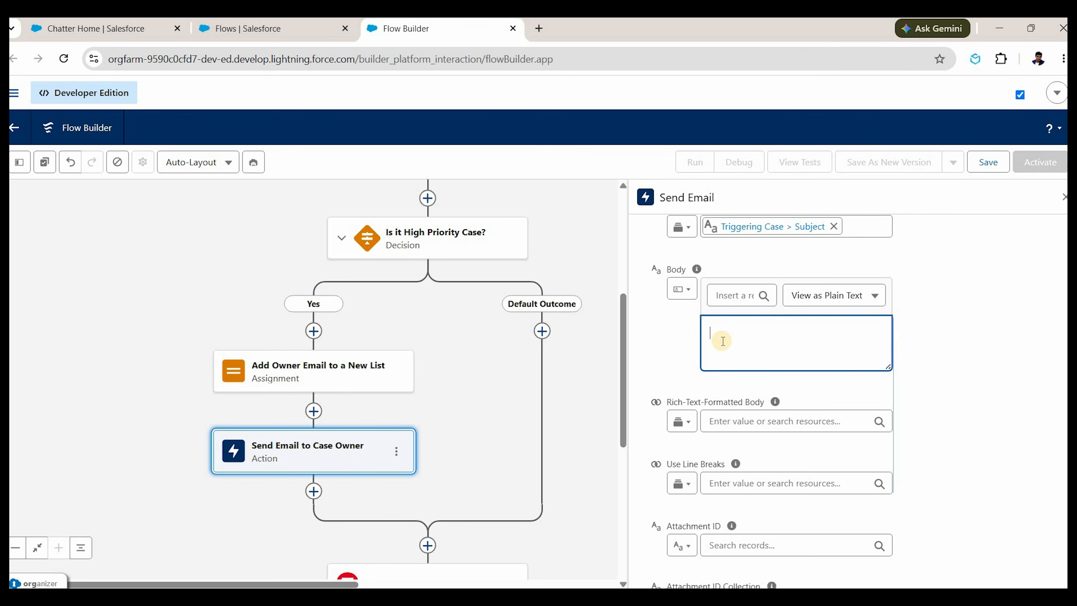
text(Hi)
click(726, 293)
Insert the case owner's Last Name after the 'Hi' greeting.
click(774, 369)
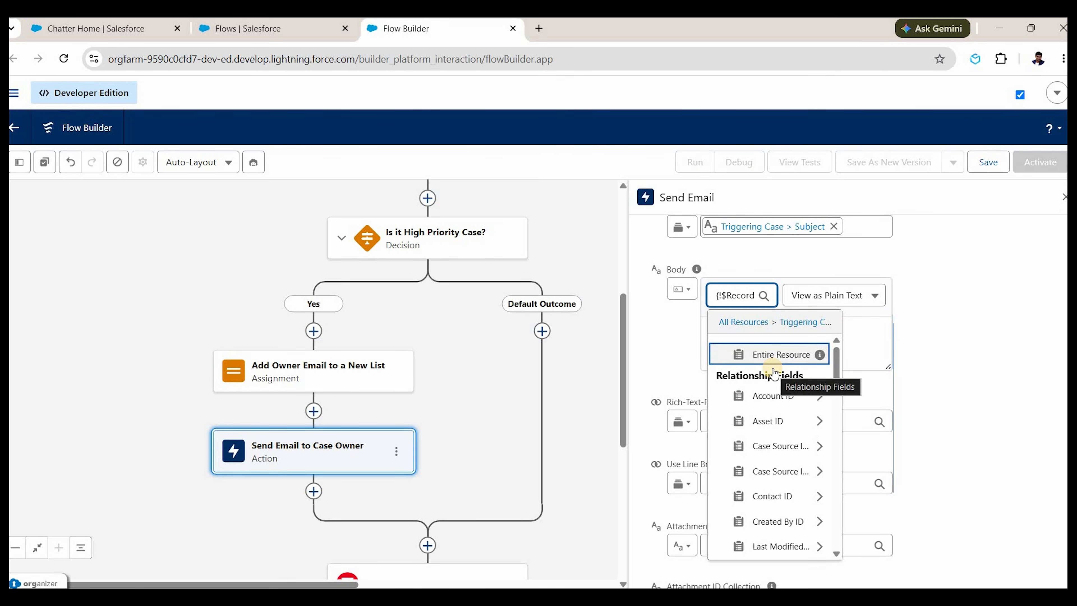
text(las)
key(BackSpace)
key(BackSpace)
key(BackSpace)
text(own)
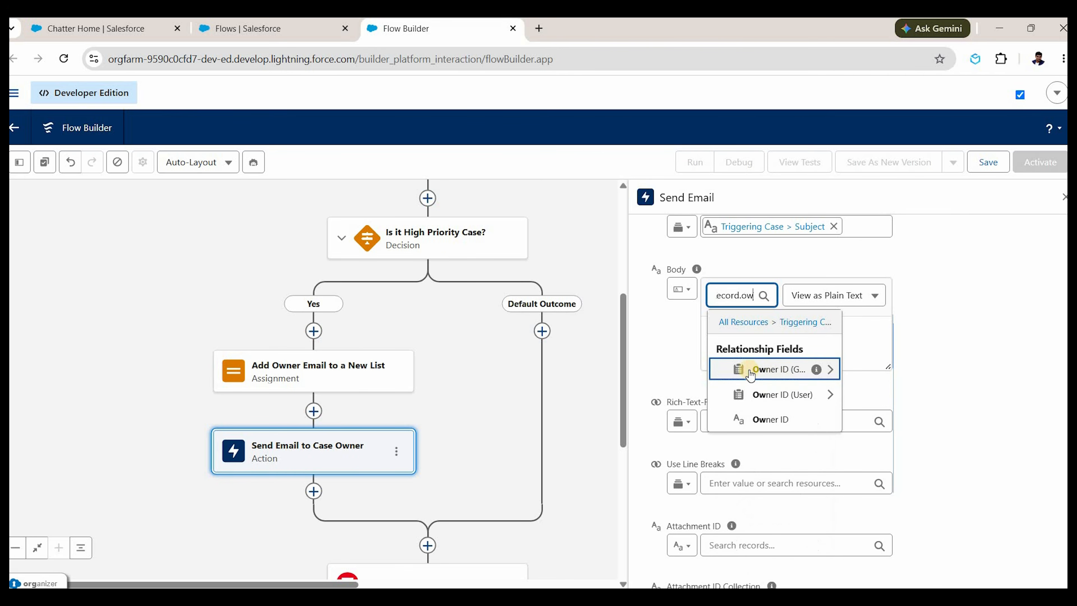
click(757, 395)
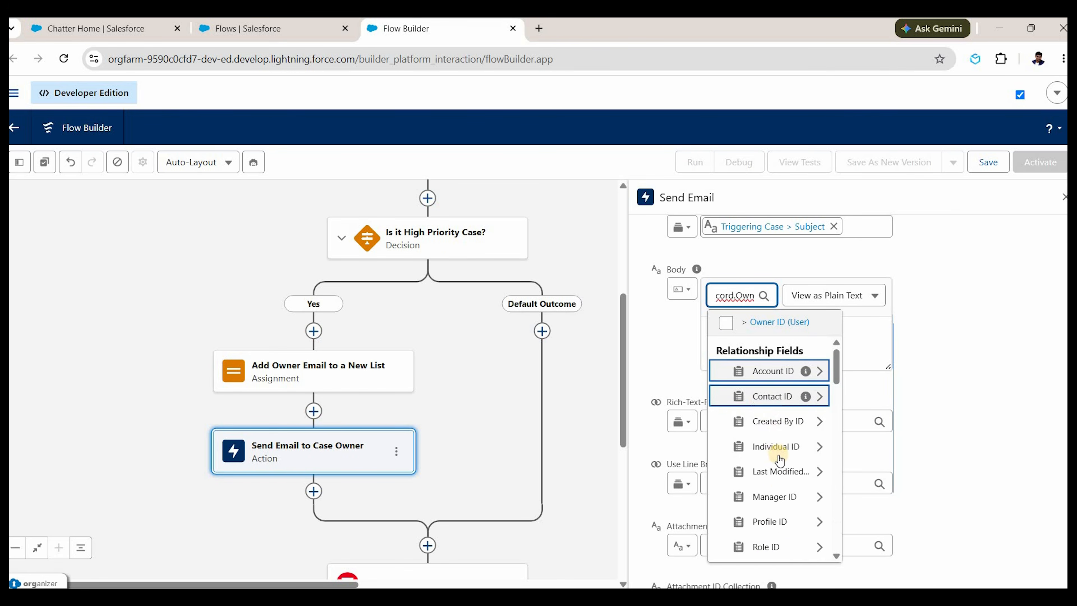
text(last)
key(Down)
key(Down)
key(Down)
key(Down)
key(Down)
key(Return)
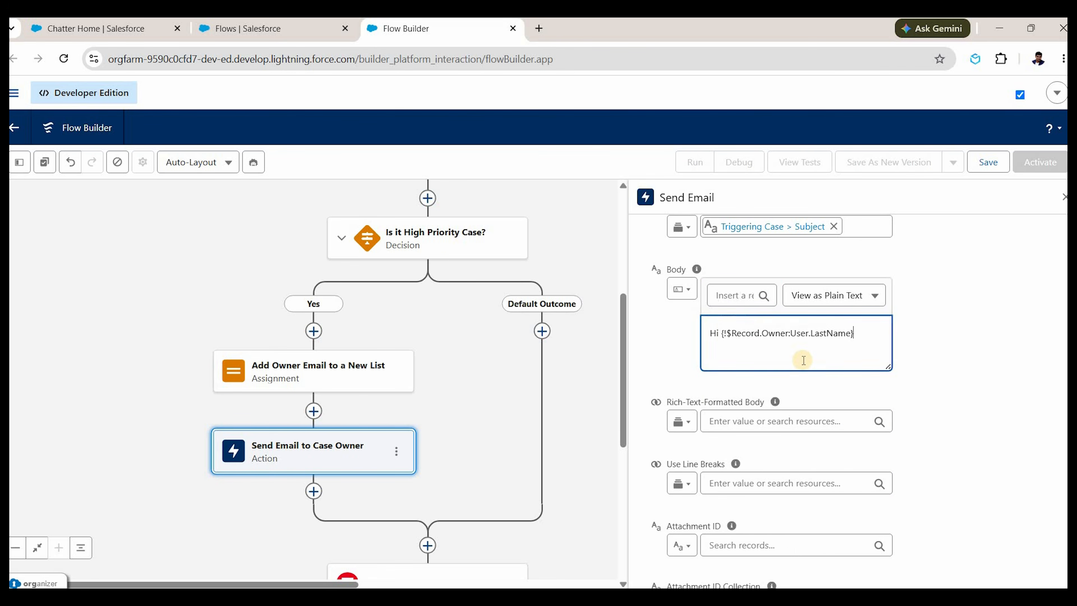
Add the line 'High Priority case has been created. Please address ASAP.'.
text(High Priority ca)
key(BackSpace)
text(case has been create)
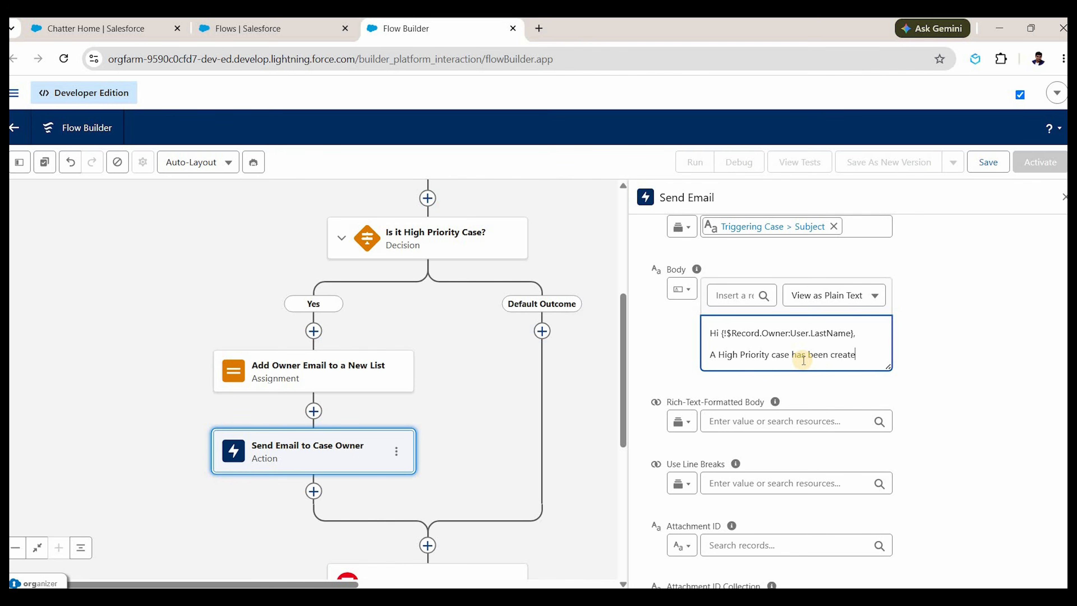
text(d)
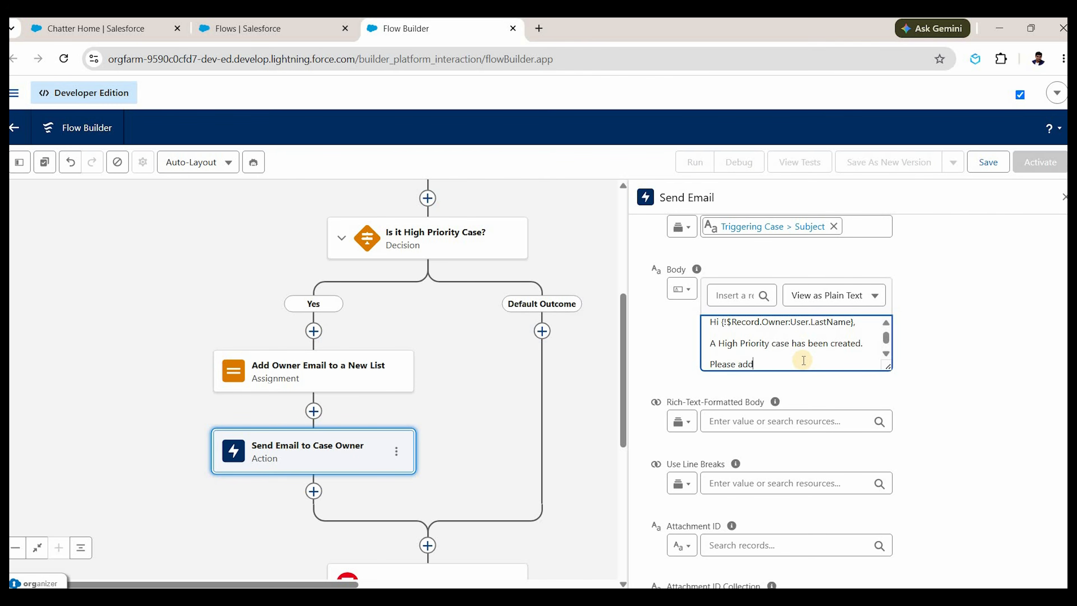
text(. Please address ASAP.)
key(Return)
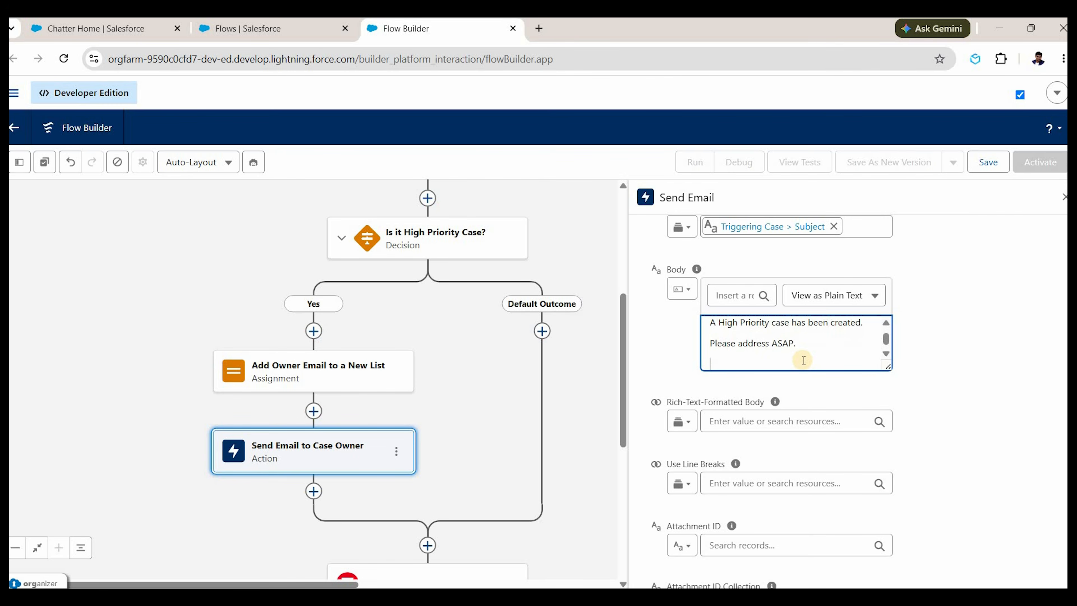
Add a 'Case #:' line with the Triggering Case's Case Number merge field.
text(Case #)
text(: )
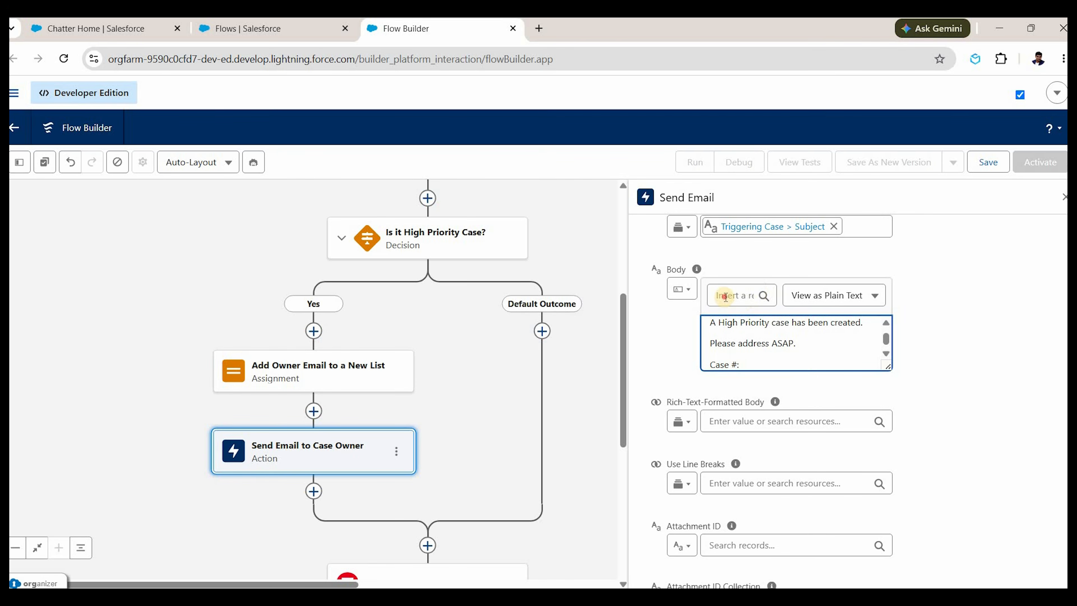
text({!)
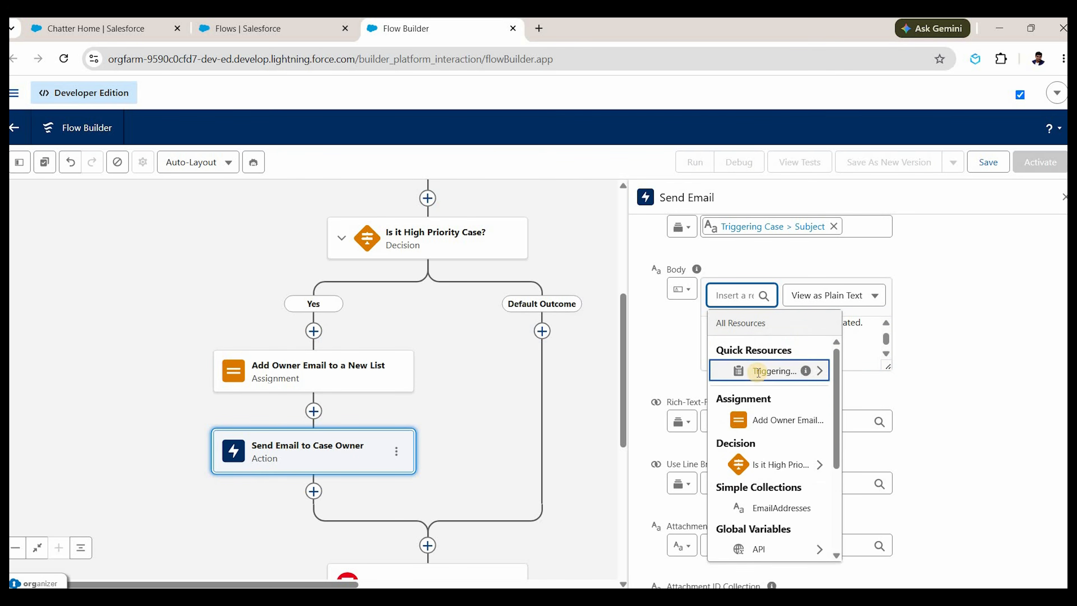
click(759, 372)
text(.case)
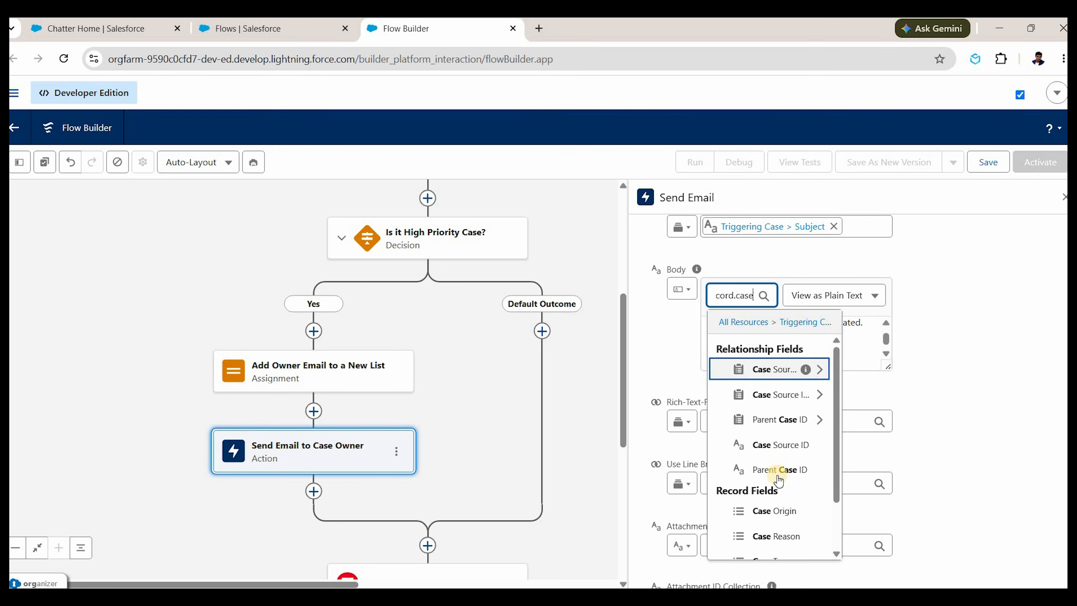
key(Down)
key(Down)
key(Down)
key(Down)
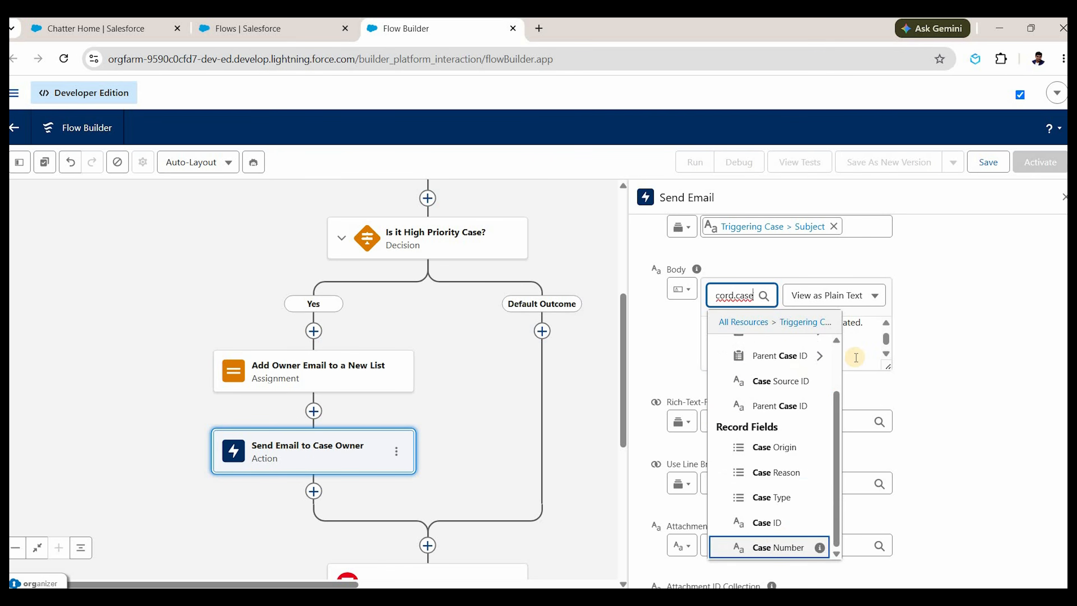
click(779, 546)
End the body with a 'Regards,' sign-off and a sender name below it.
key(Return)
key(Return)
key(Return)
key(Return)
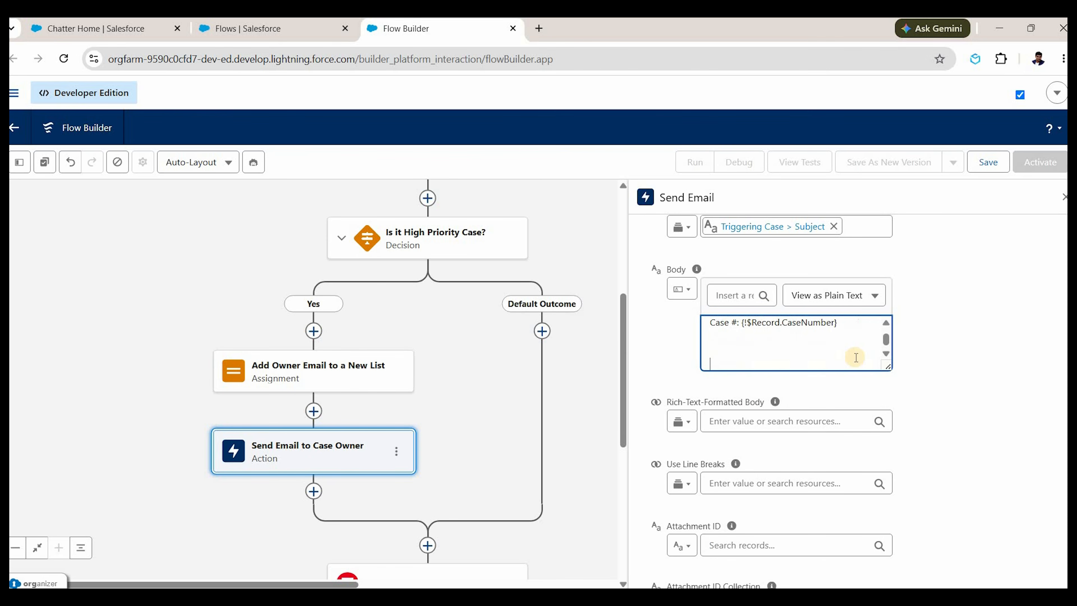
text(Regards,)
key(Return)
text(S)
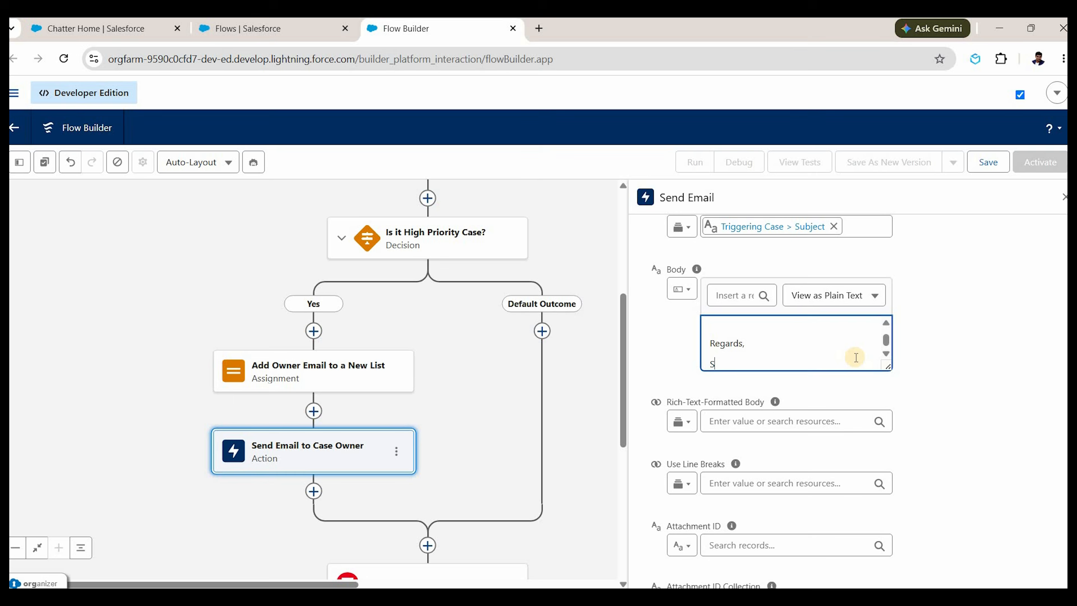
text(orc)
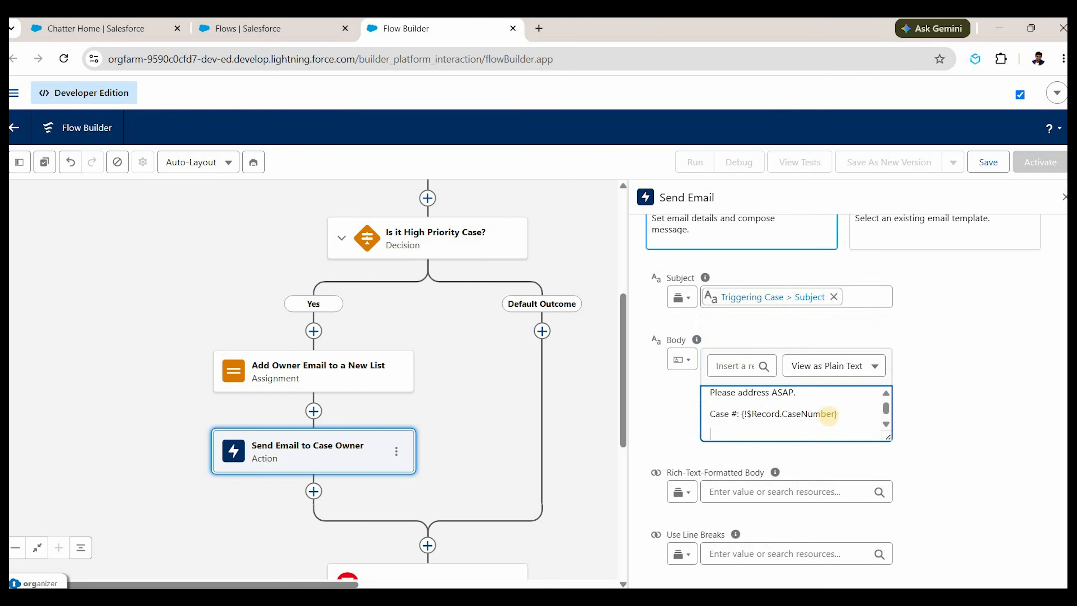
scroll(815, 417, down, 1)
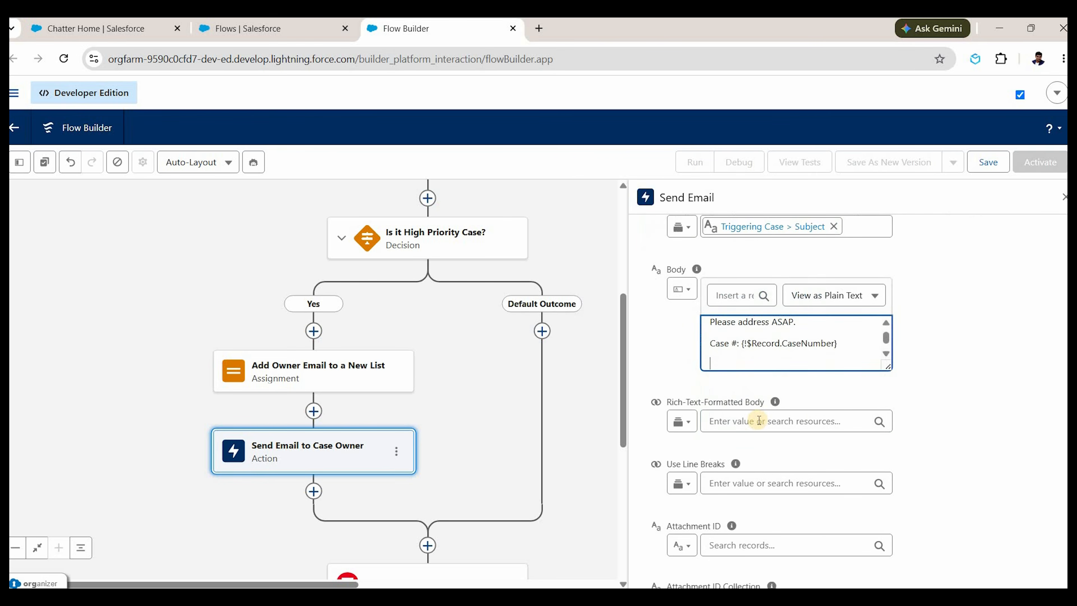
scroll(759, 420, up, 2)
scroll(736, 378, down, 5)
scroll(760, 365, down, 2)
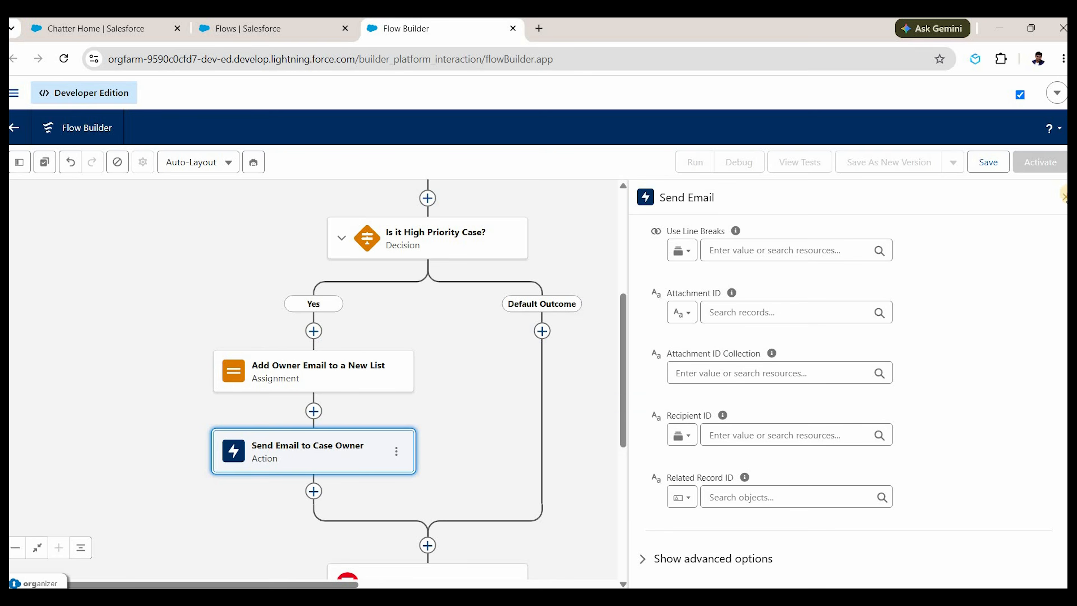
Insert an Action after Send Email to Case Owner and choose Send Custom Notification.
click(1065, 196)
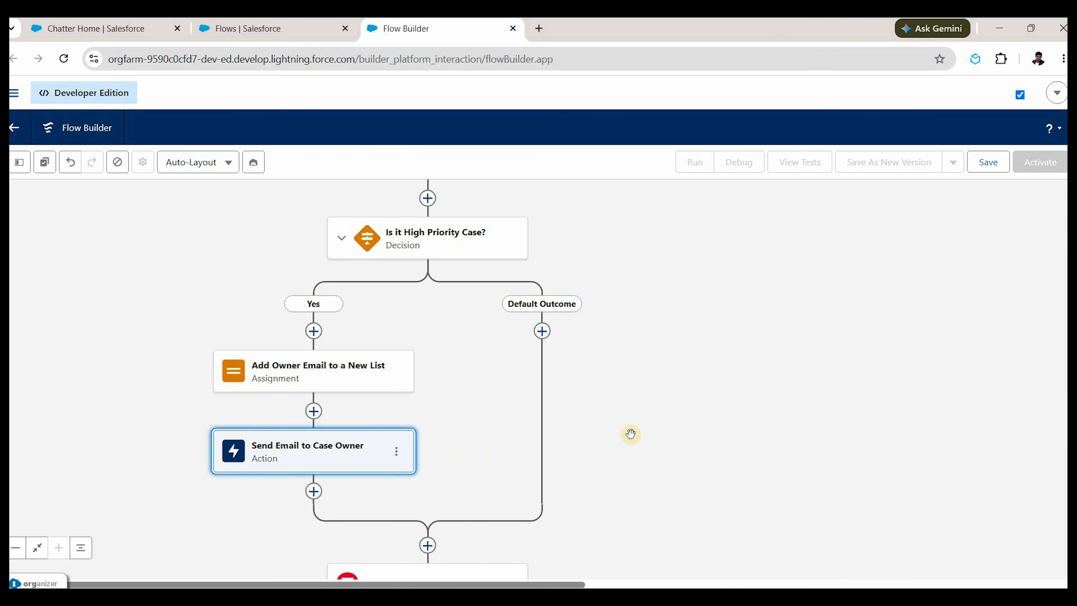
scroll(627, 436, down, 1)
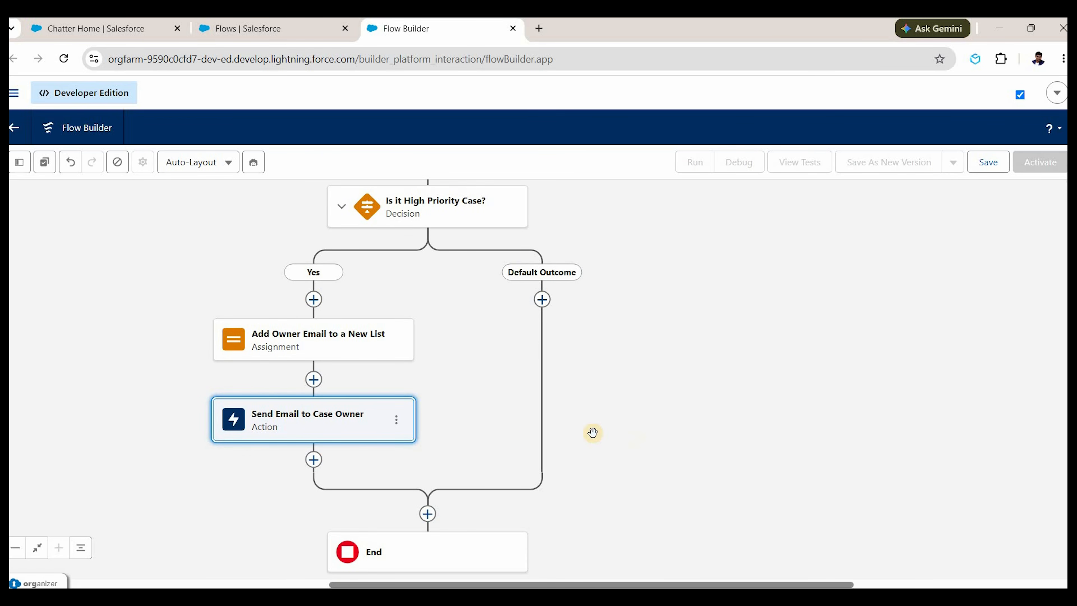
click(469, 391)
scroll(346, 353, down, 1)
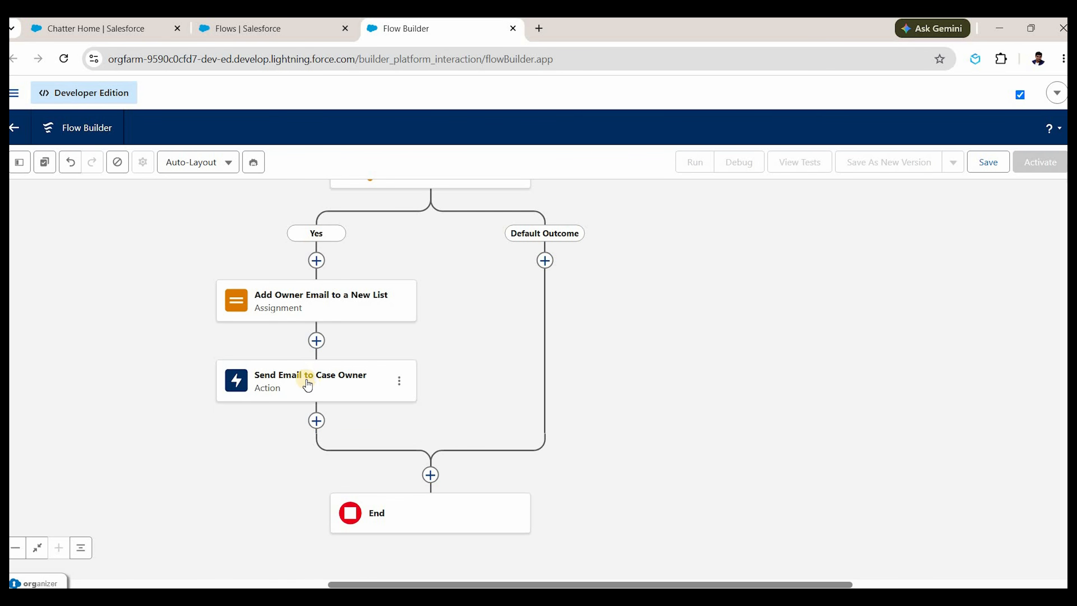
click(317, 421)
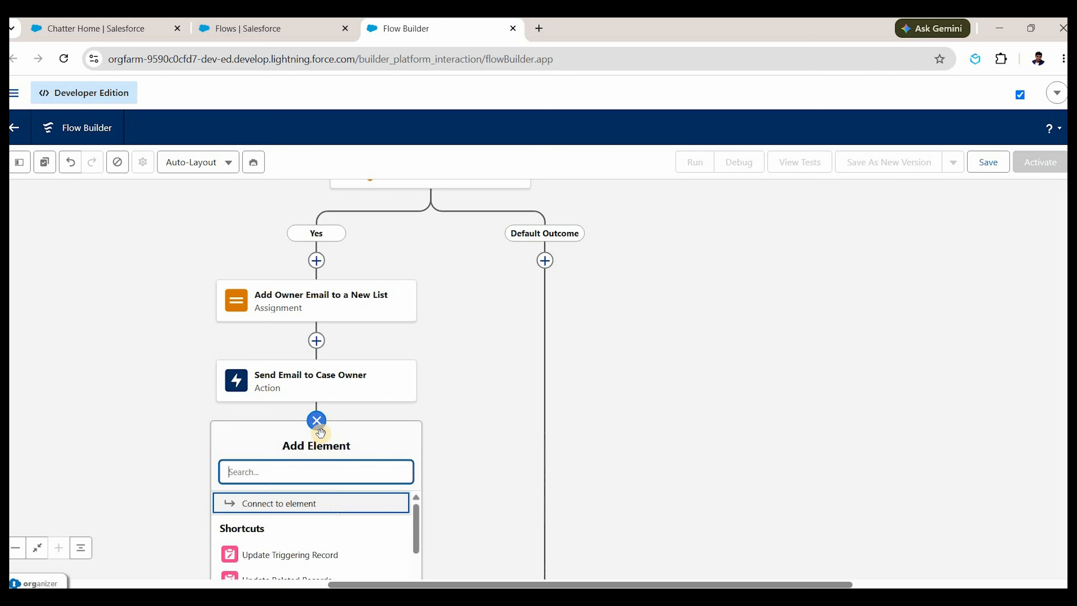
text(adtion)
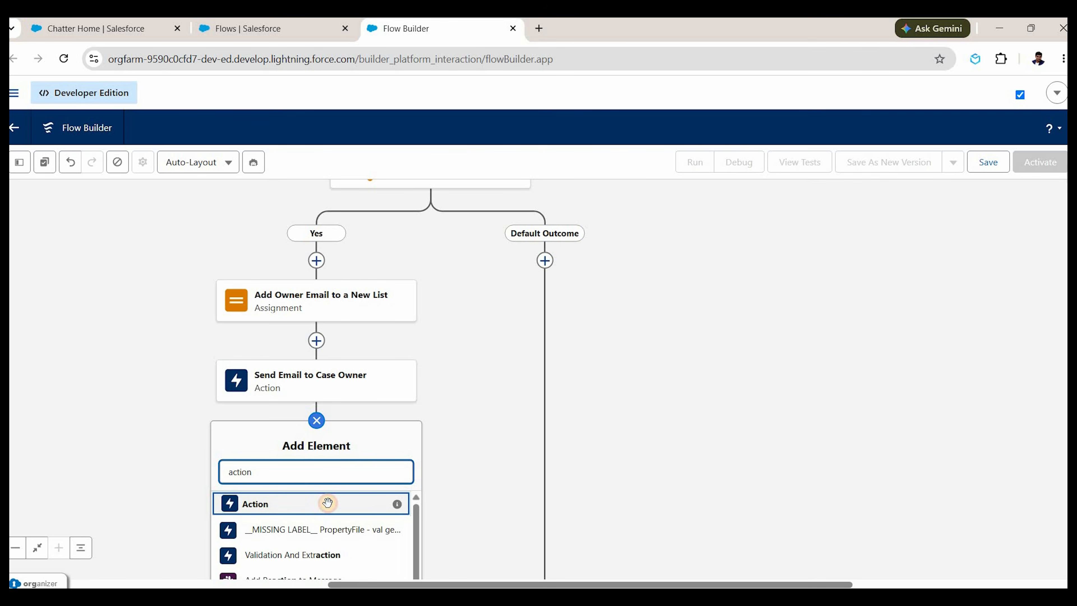
click(327, 503)
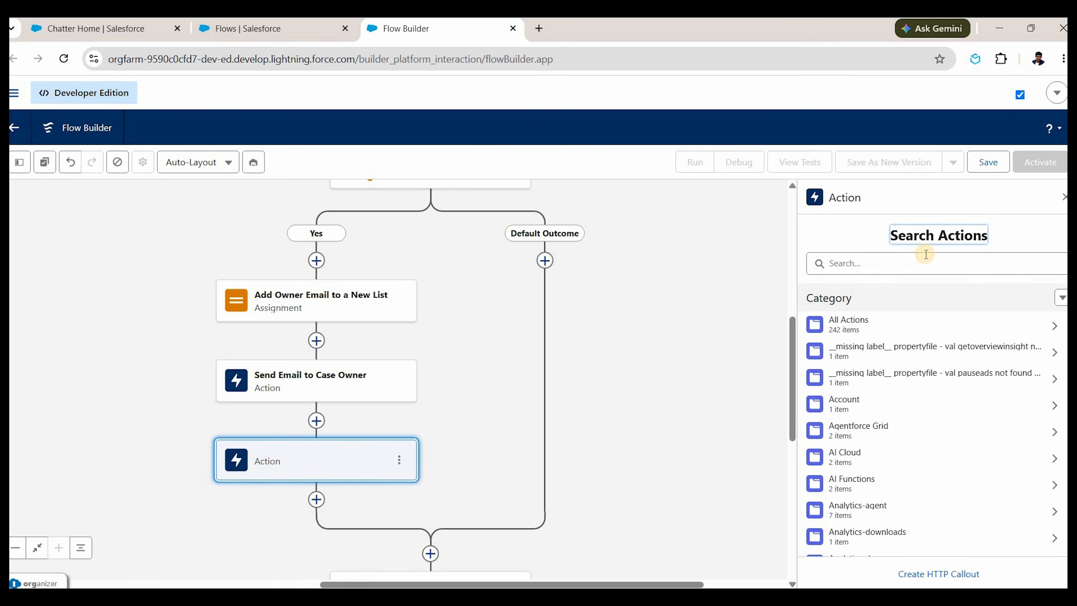
click(925, 255)
text(custom no)
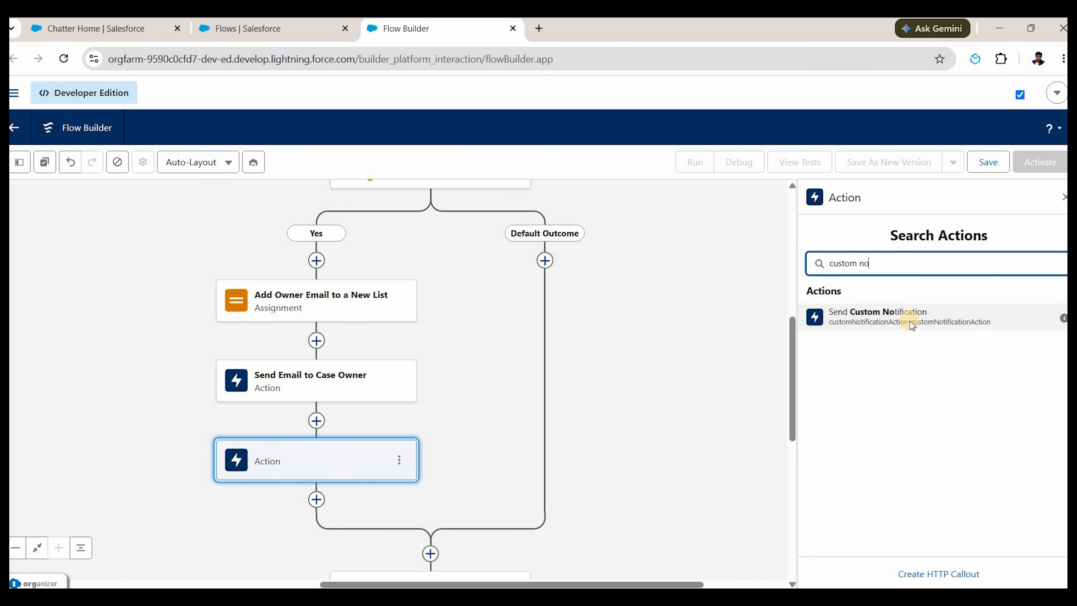
click(910, 322)
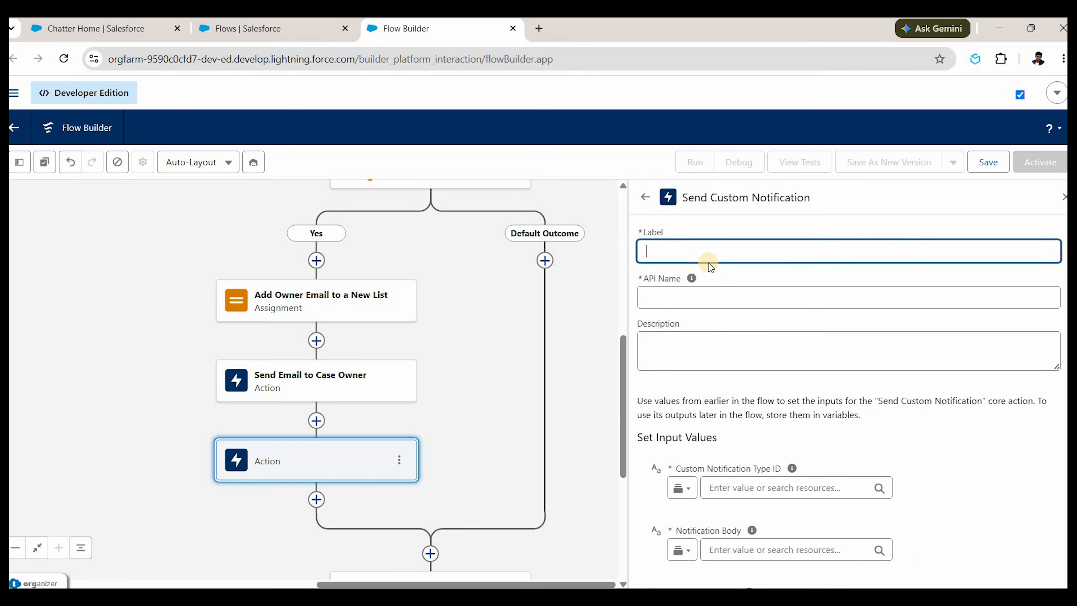
Label the action 'Send notification to case Owner', correcting the typo, and auto-fill its API name.
text(Send notificaiotn to case Owner)
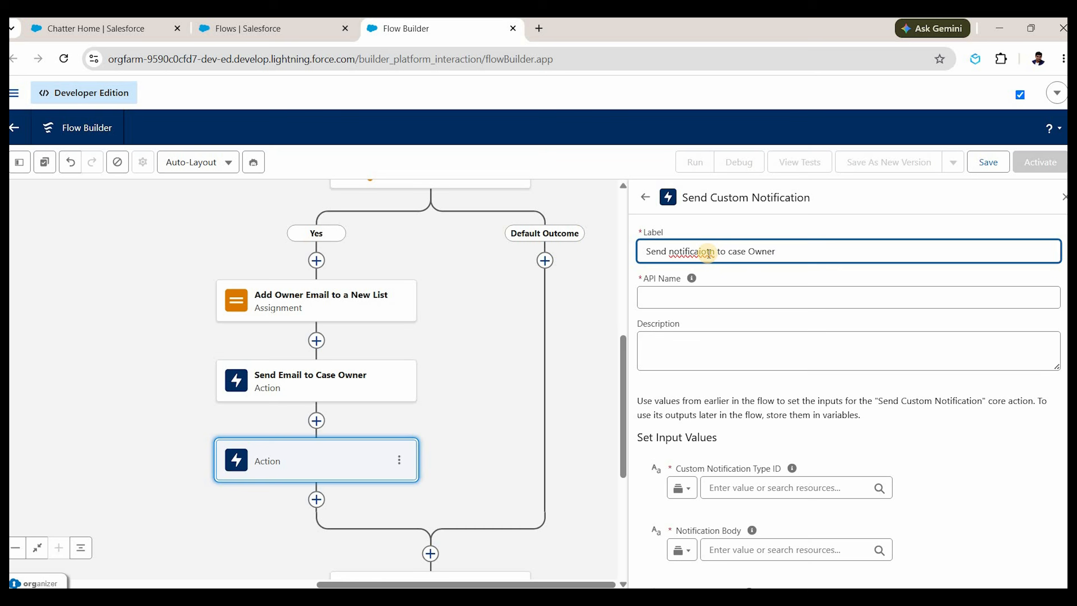
key(BackSpace)
key(BackSpace)
key(BackSpace)
text(tion)
key(BackSpace)
click(749, 297)
scroll(832, 352, down, 3)
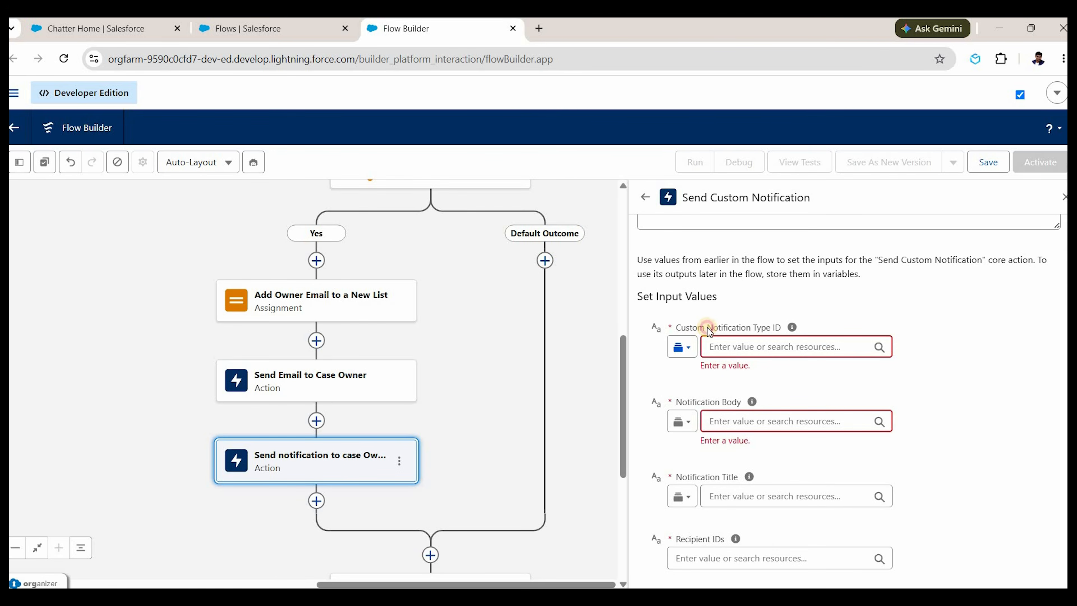
drag(677, 328, 781, 327)
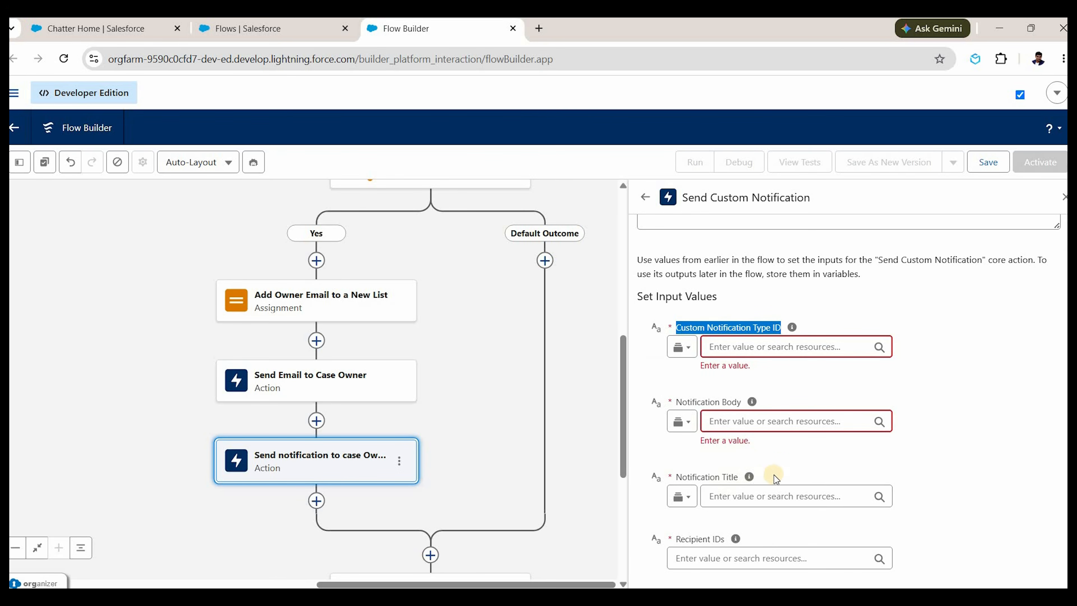
scroll(759, 473, down, 2)
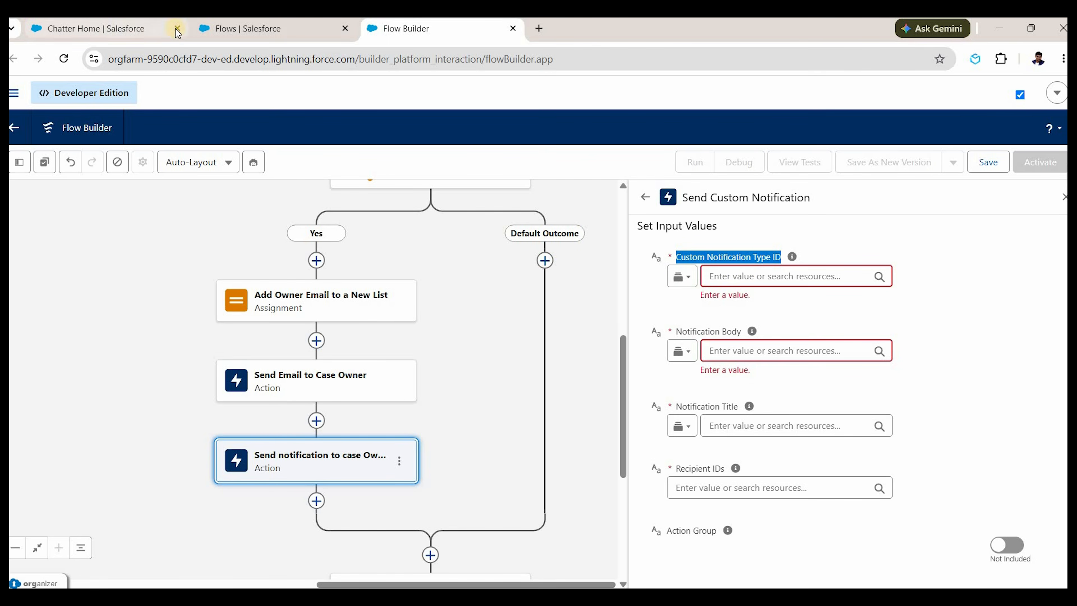
In Setup's Custom Notifications, create the High Priority Cases notification type with desktop delivery.
click(235, 34)
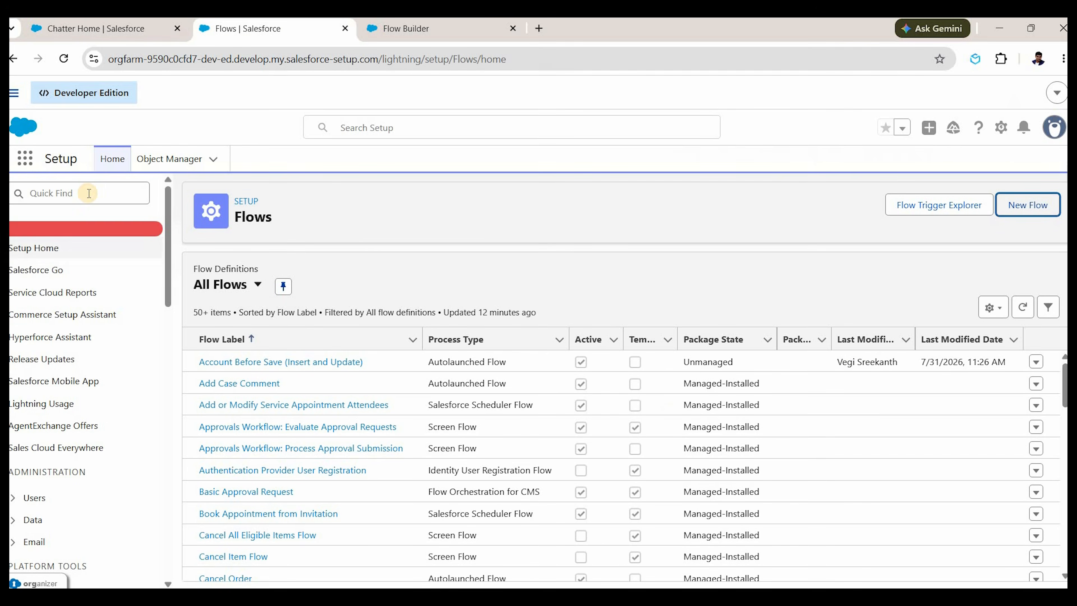
click(89, 193)
text(custom )
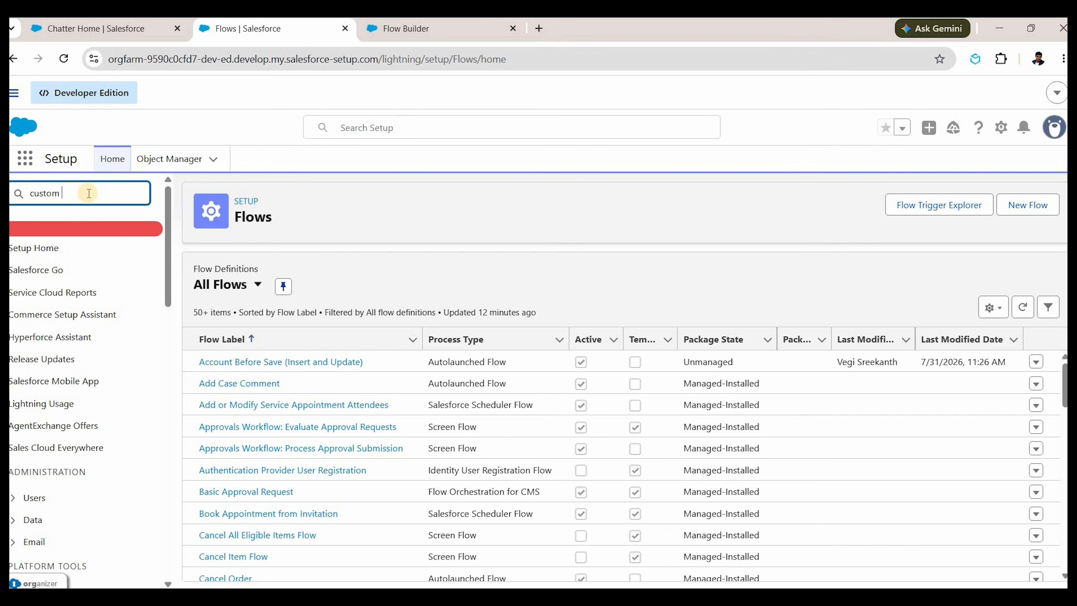
text(noti)
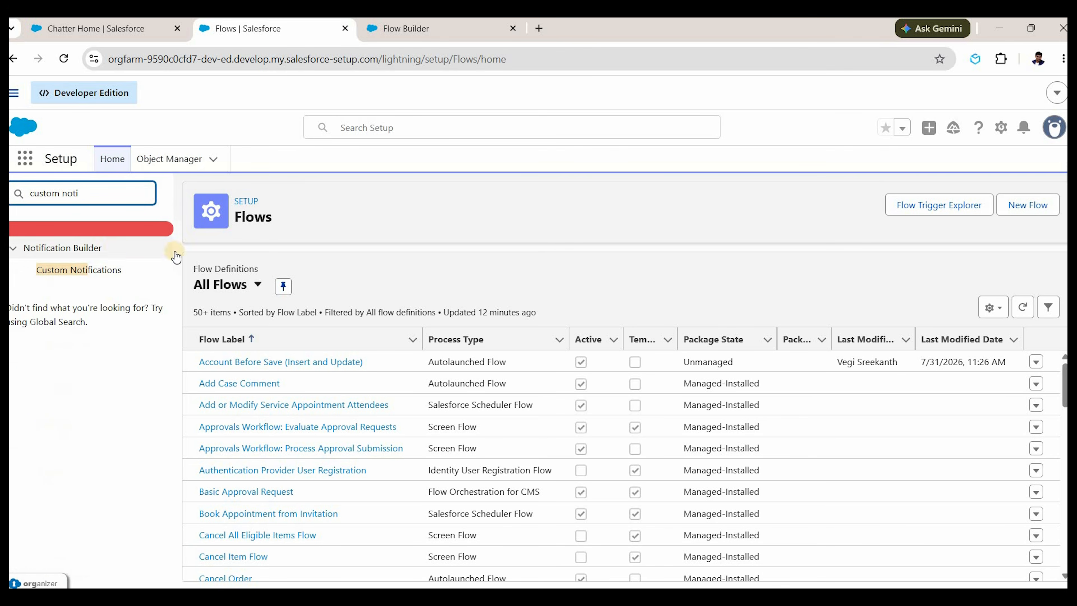
click(80, 270)
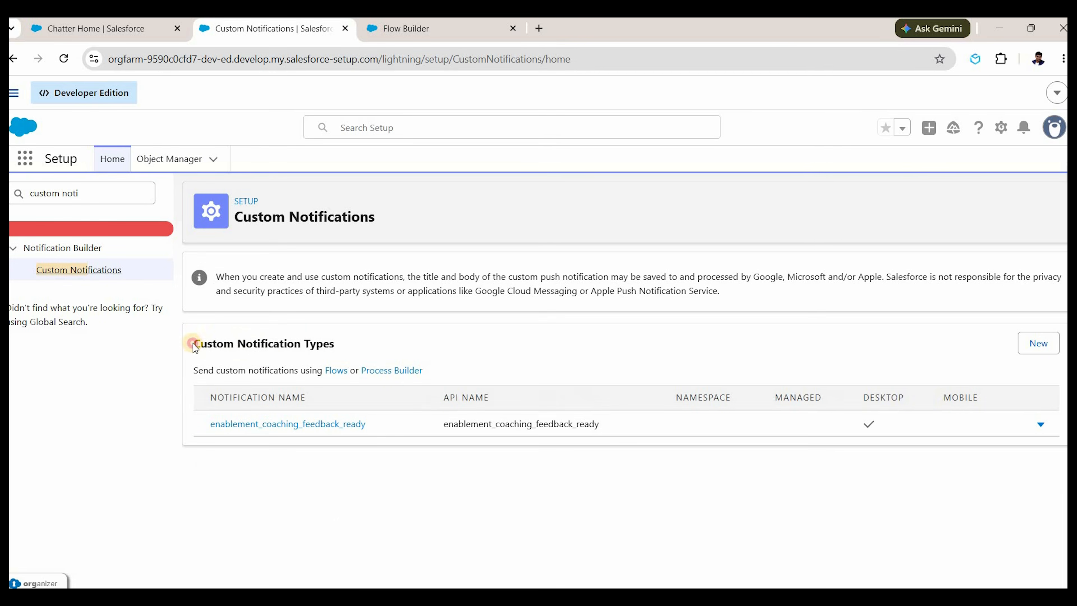
drag(194, 346, 891, 352)
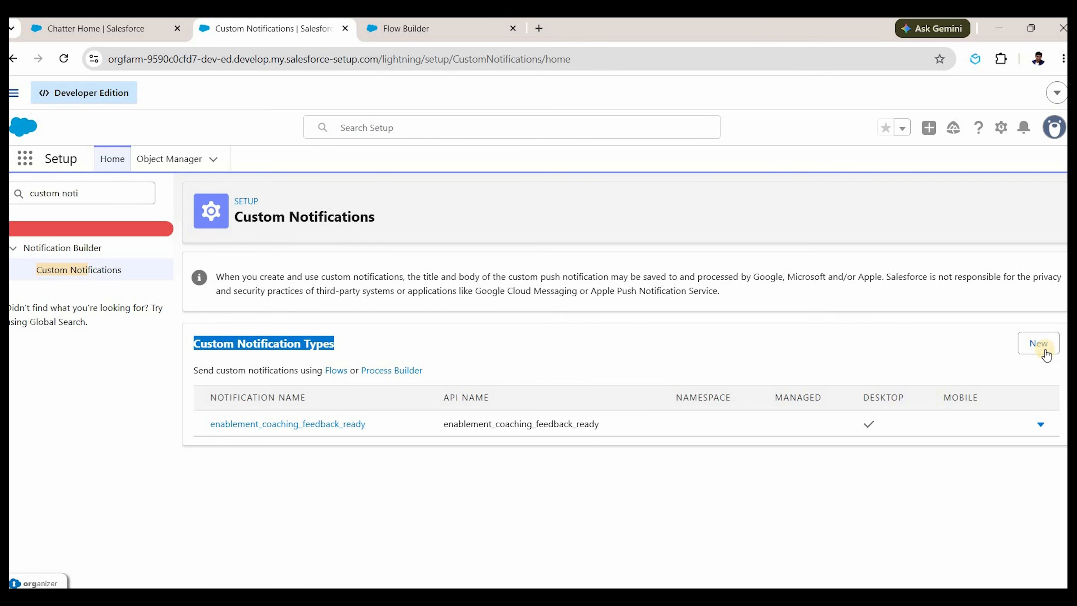
click(1046, 355)
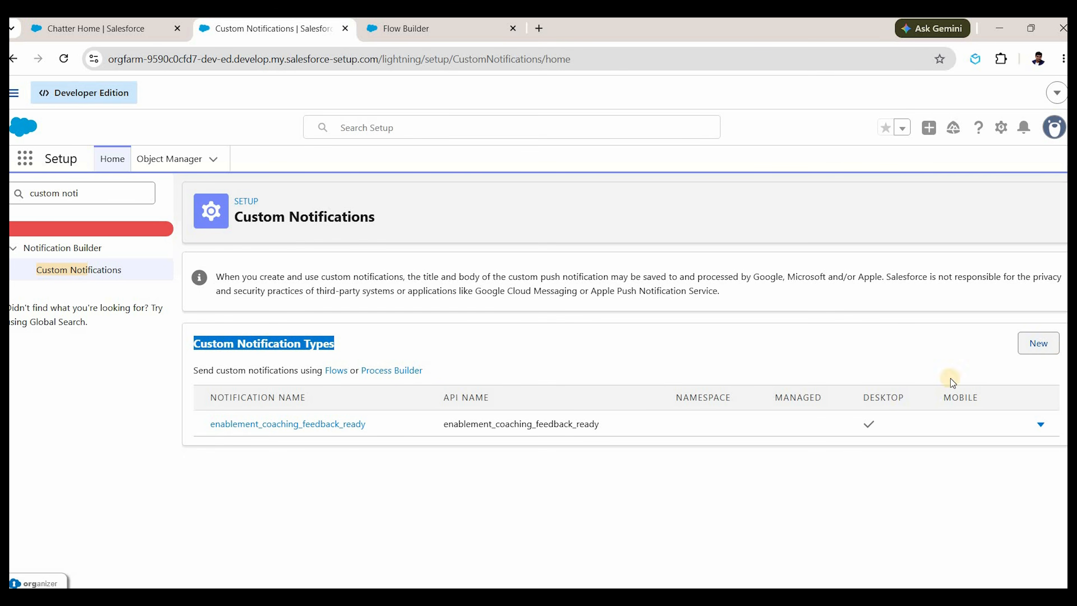
click(1039, 342)
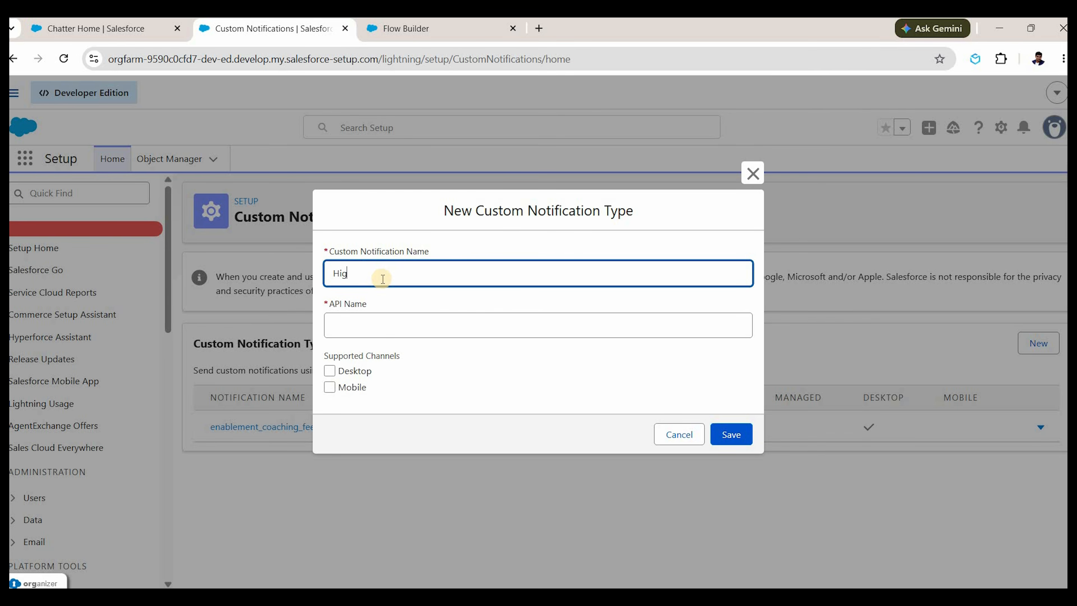
text(High Priority Cases)
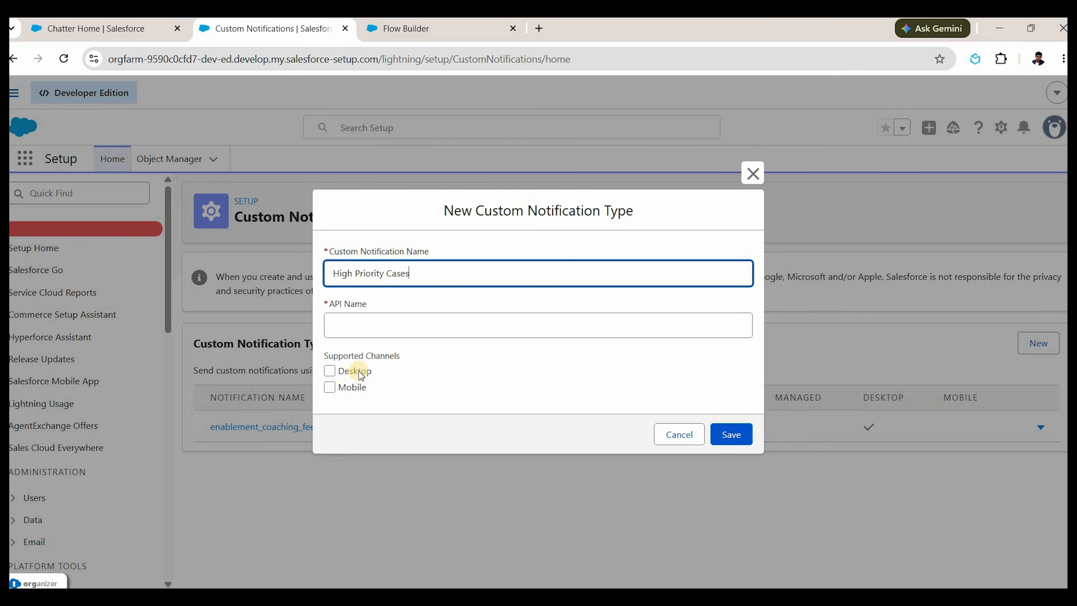
key(Tab)
key(Tab)
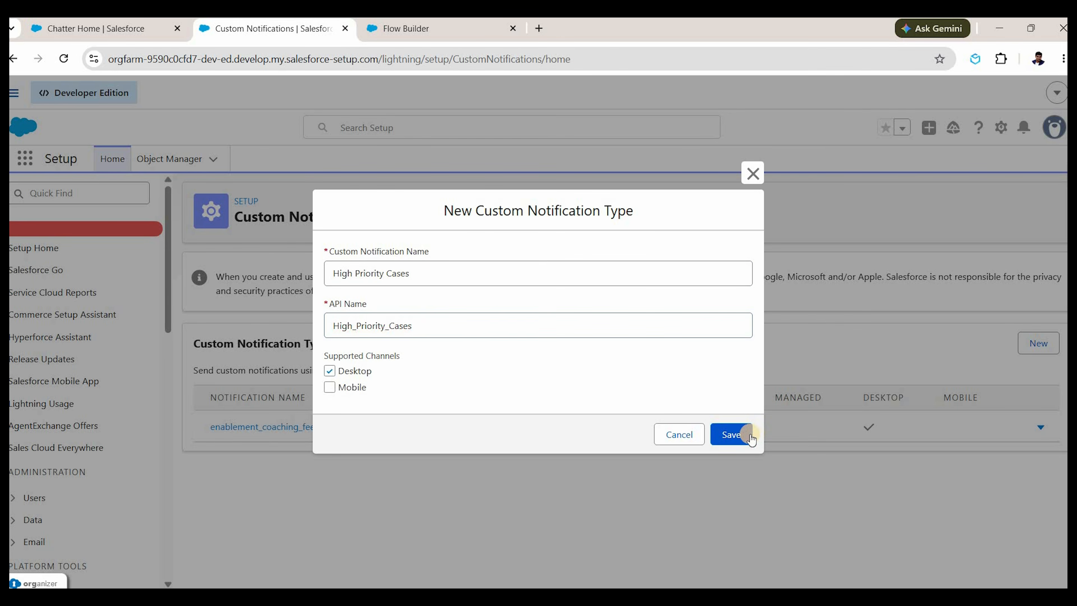
key(space)
click(743, 435)
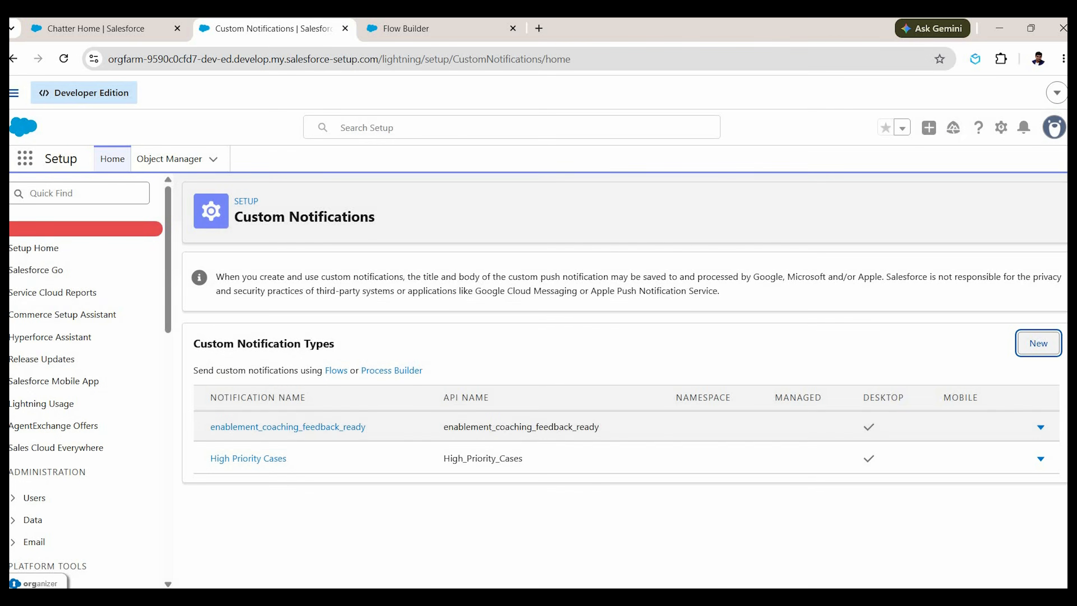
Open the High Priority Cases details, select its record ID, and return to Flow Builder.
key(ctrl+Tab)
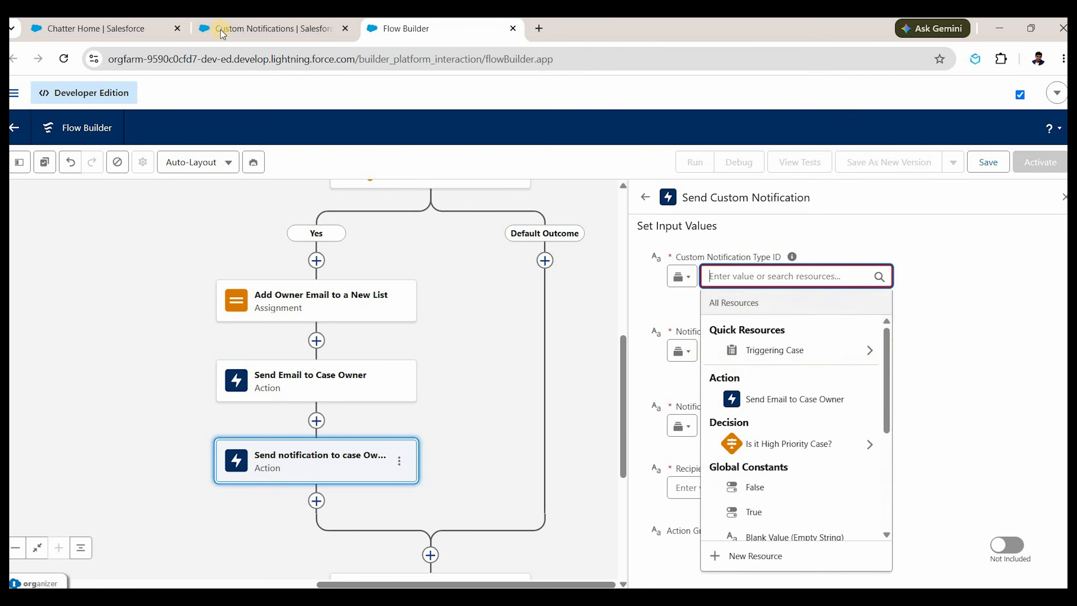
key(ctrl+shift+Tab)
click(249, 459)
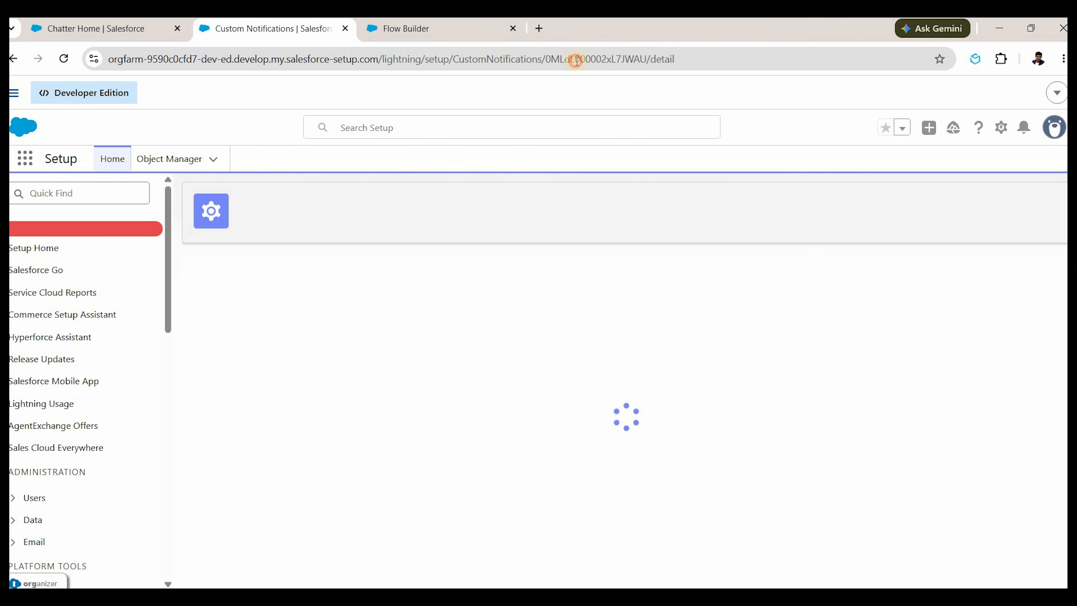
double_click(619, 60)
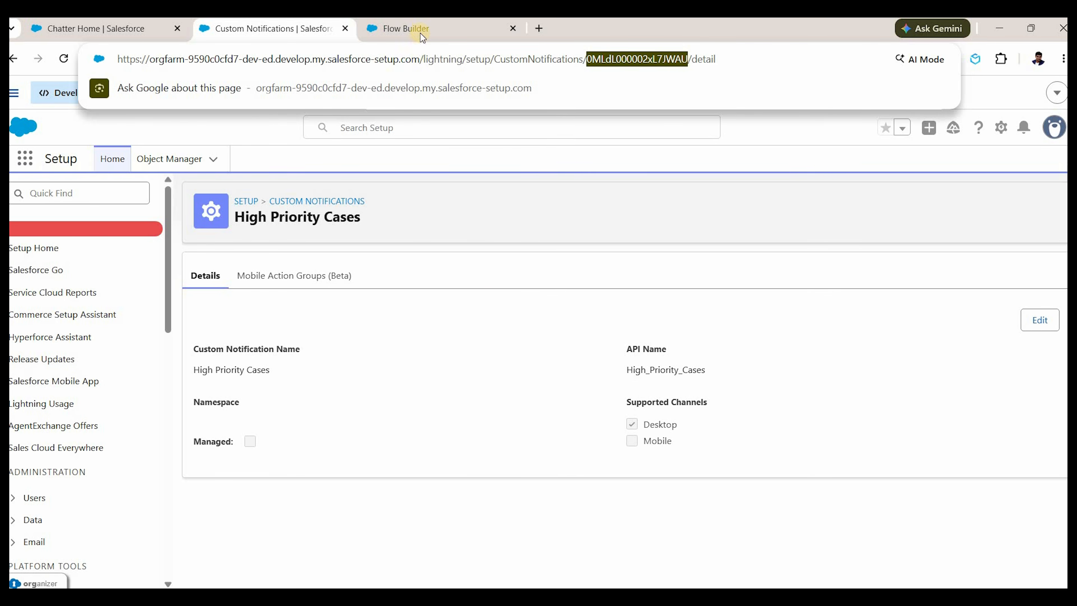
key(ctrl+Tab)
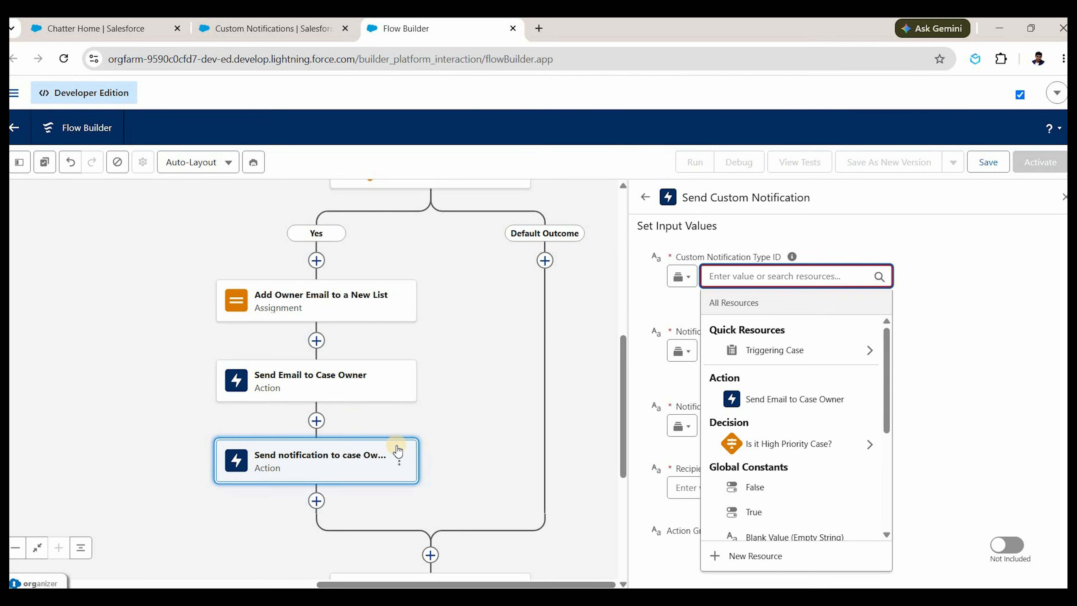
click(316, 419)
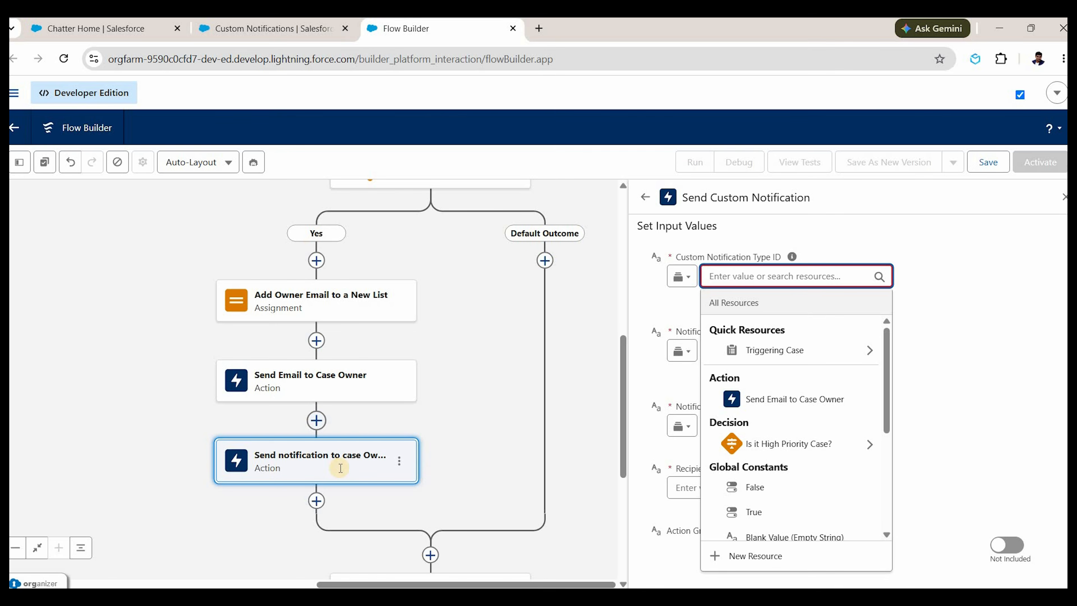
Add a Get Records element labelled Get Notification Type before the notification action.
text(get)
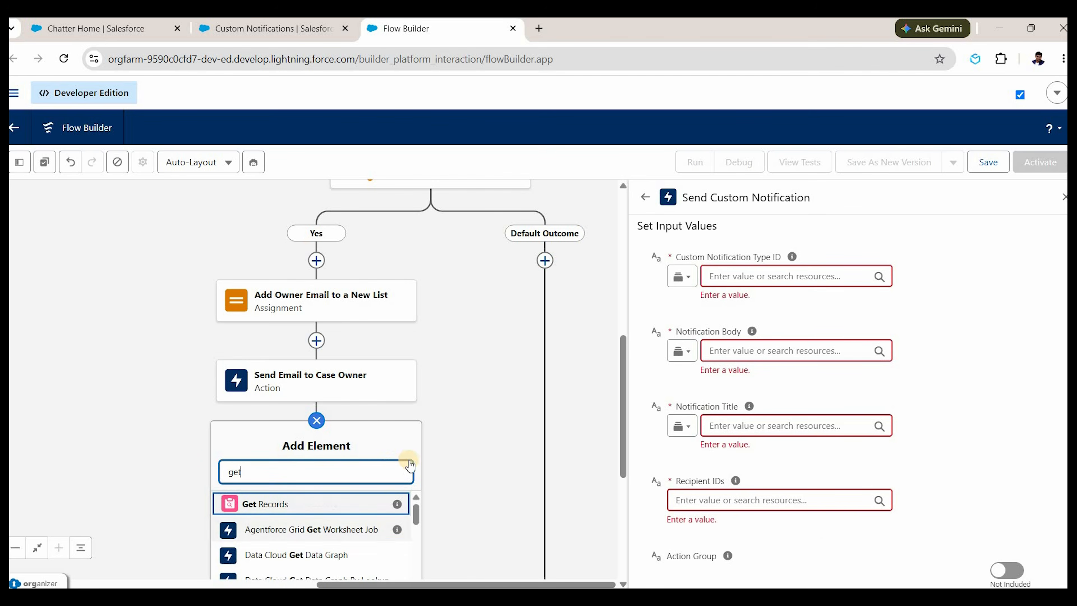
key(Return)
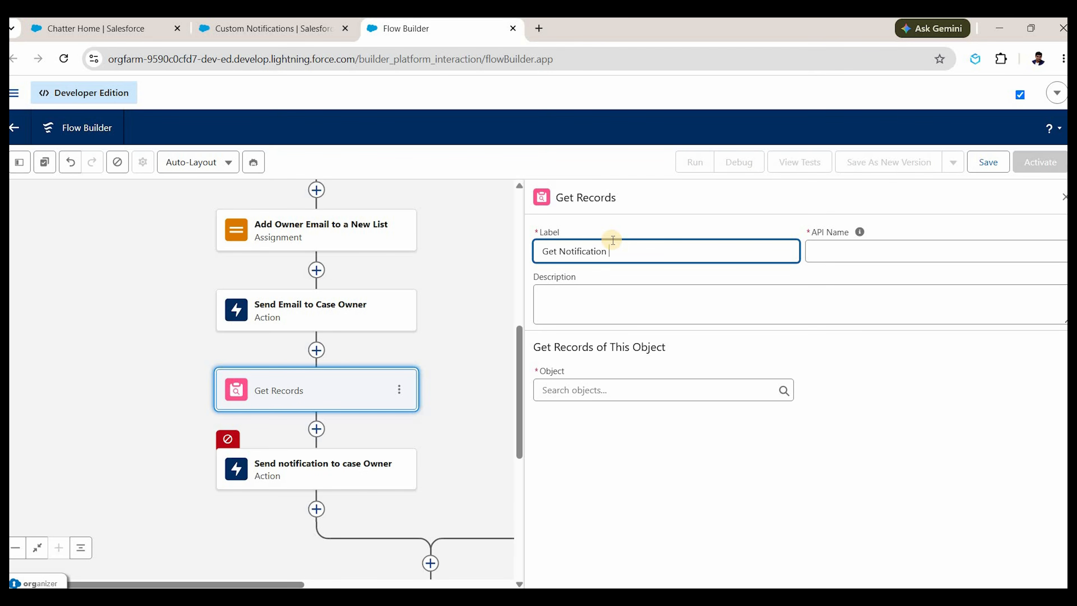
text(Type)
key(Tab)
key(Tab)
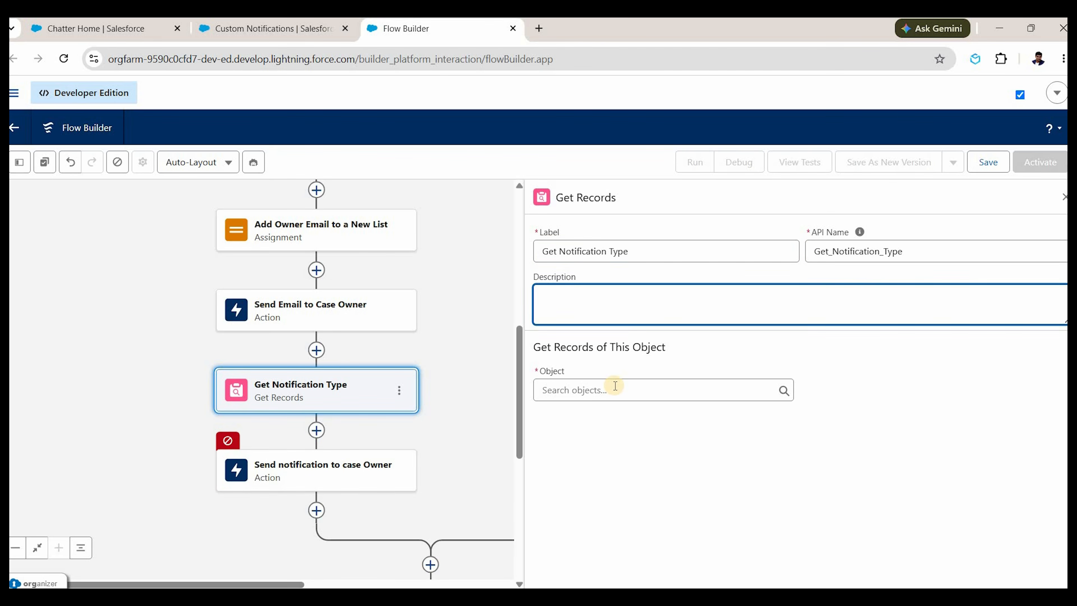
Query Custom Notification Type records, filtering on the Name field.
click(616, 386)
text(notific)
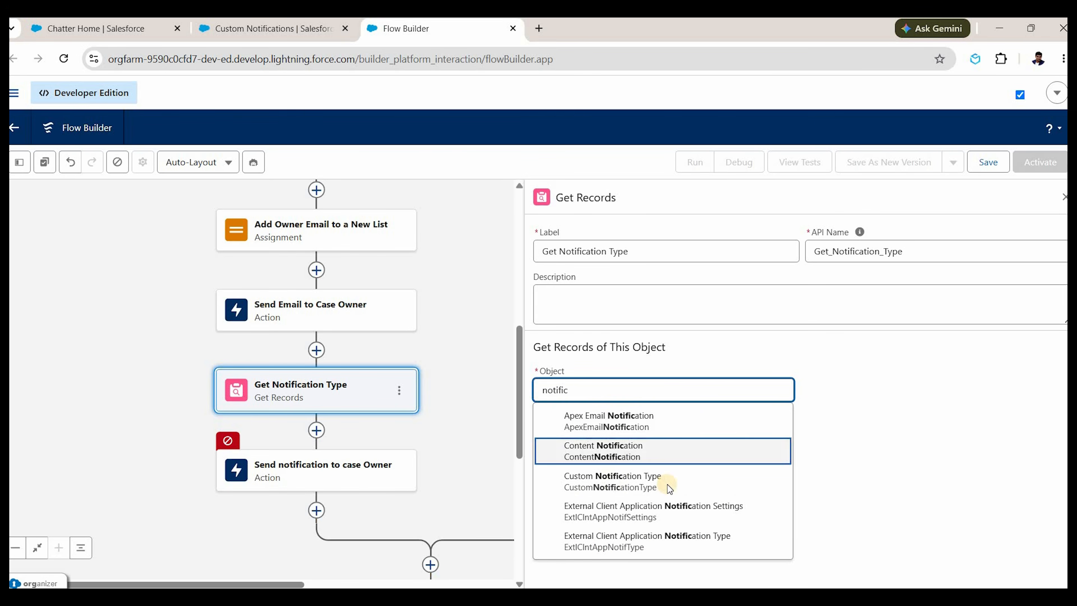
click(613, 481)
scroll(642, 376, down, 2)
click(643, 384)
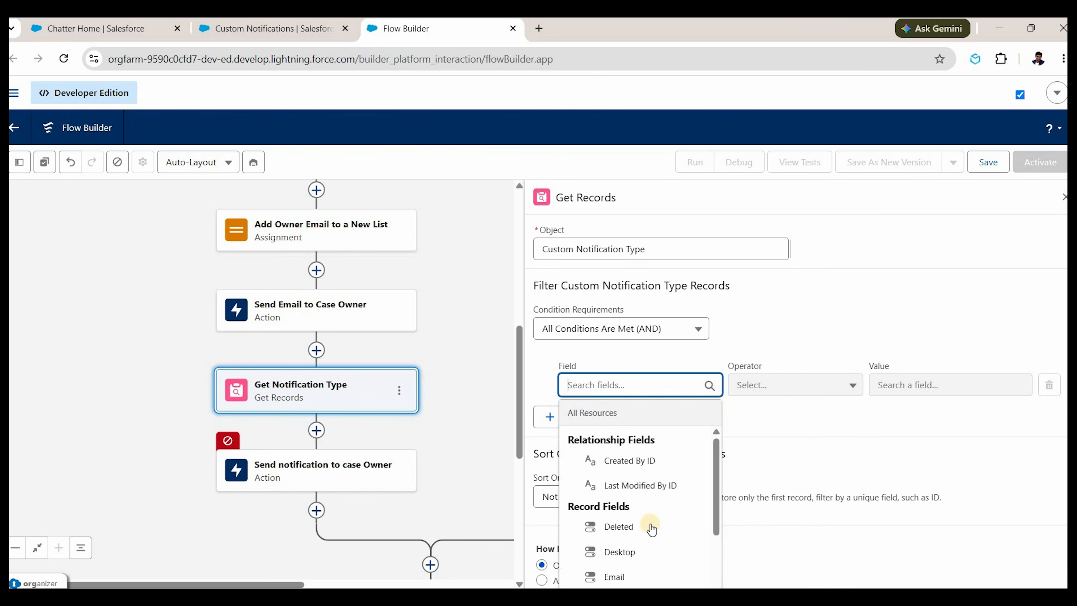
scroll(658, 514, down, 10)
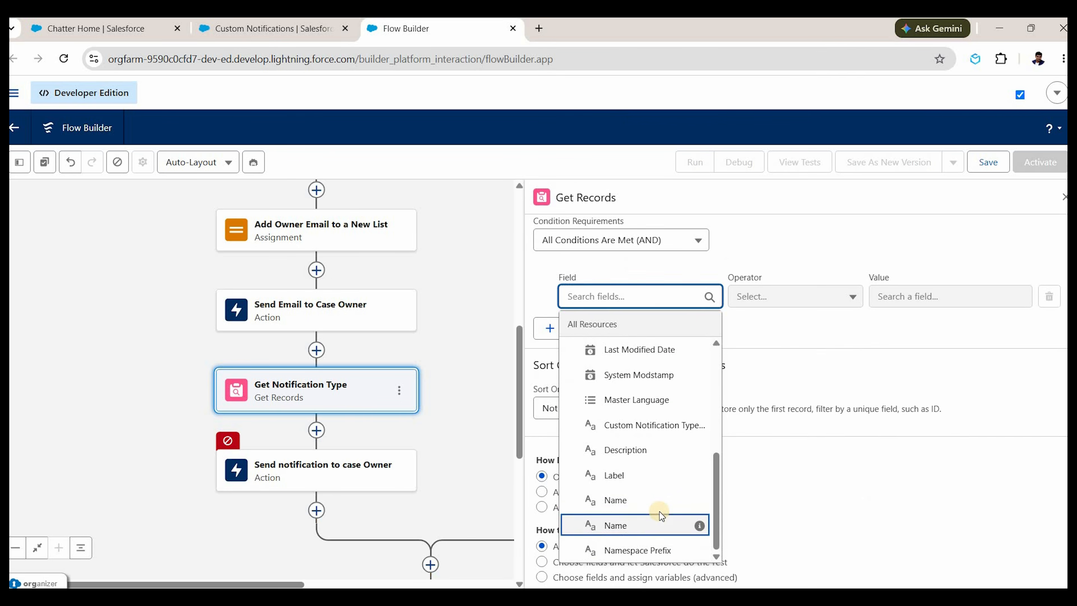
text(name)
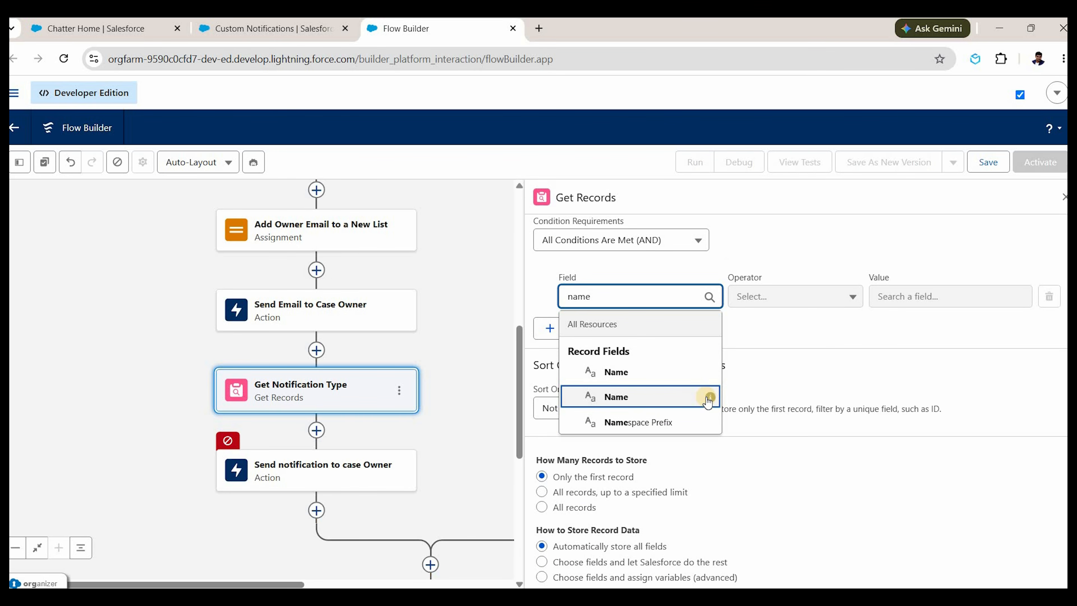
mouse_move(710, 398)
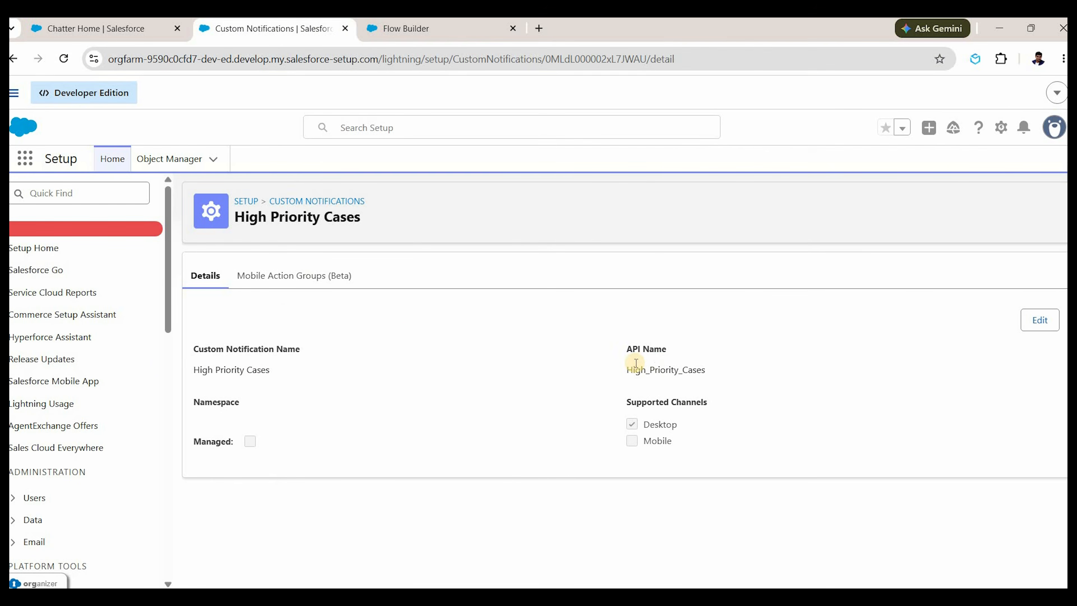
Copy the High_Priority_Cases API name into the Name filter value.
double_click(655, 369)
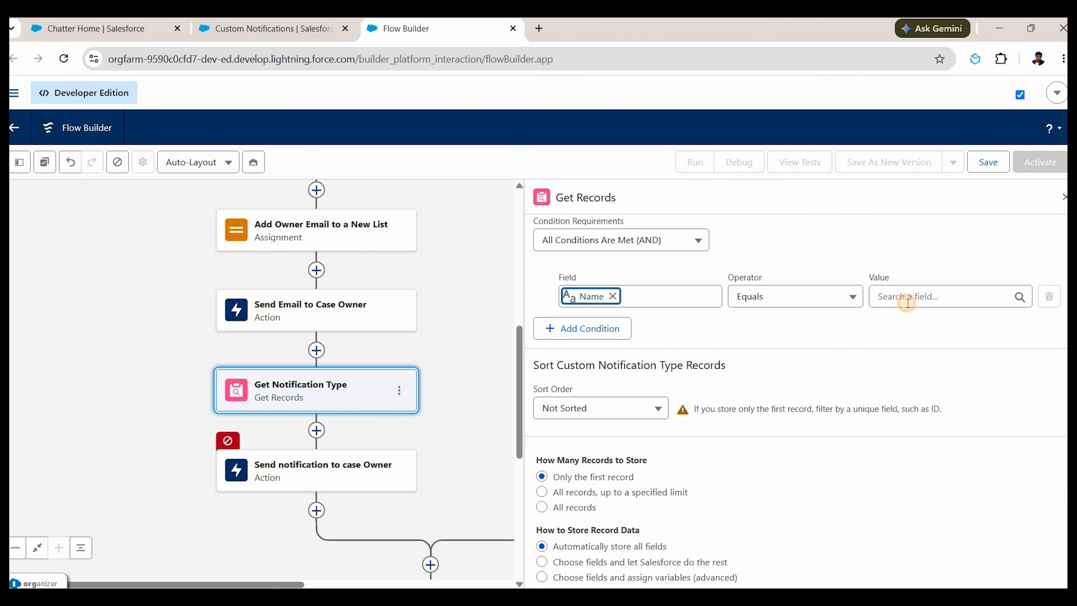
text(High_Priority_Cases)
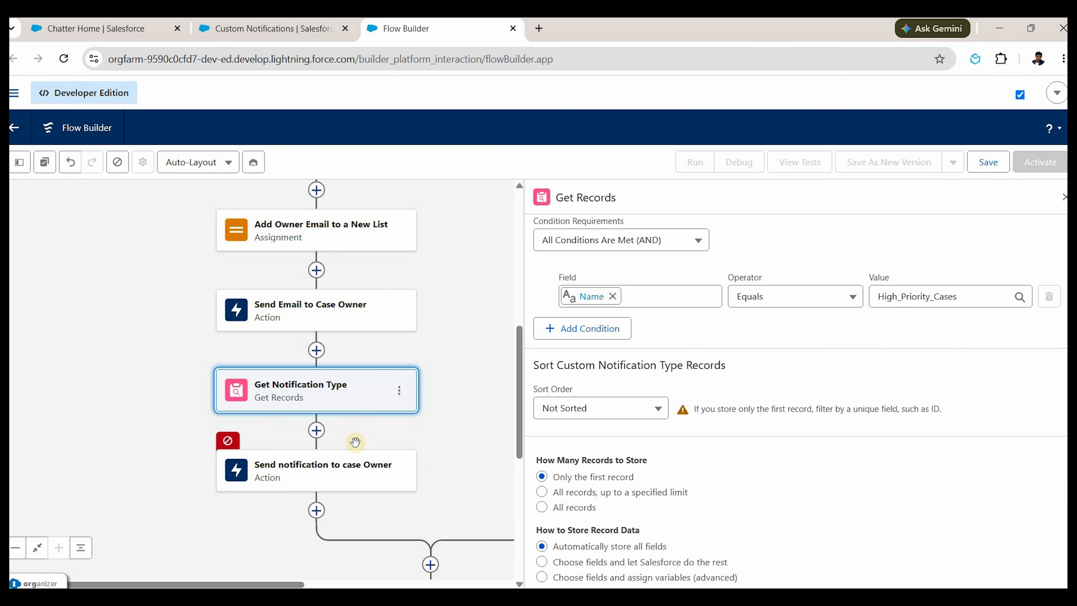
Set Custom Notification Type ID to the Get Notification Type record's Custom Notification Type ID.
click(343, 481)
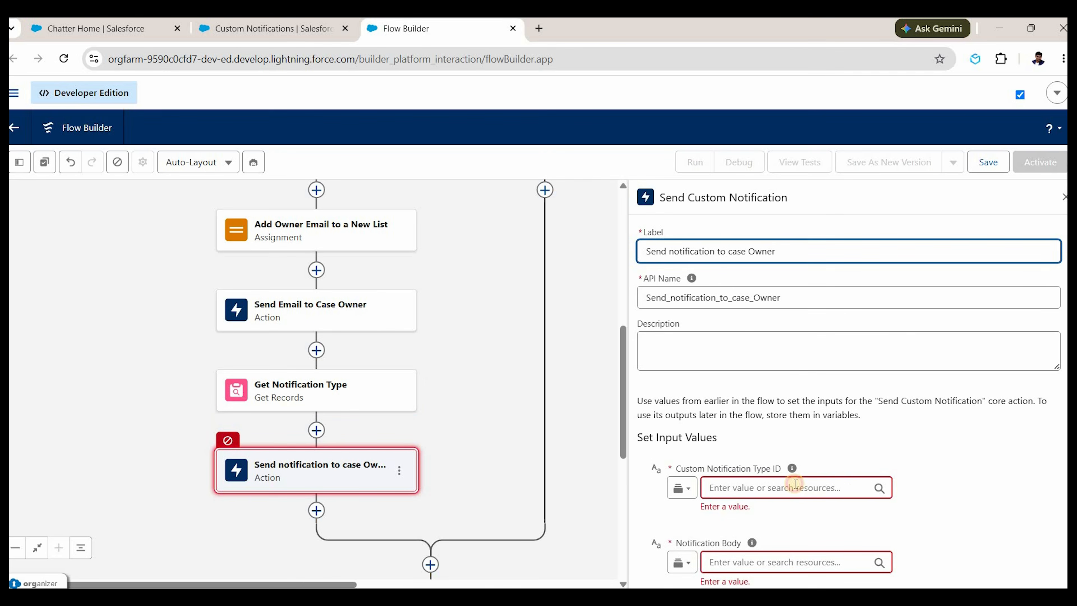
click(817, 487)
scroll(801, 505, down, 3)
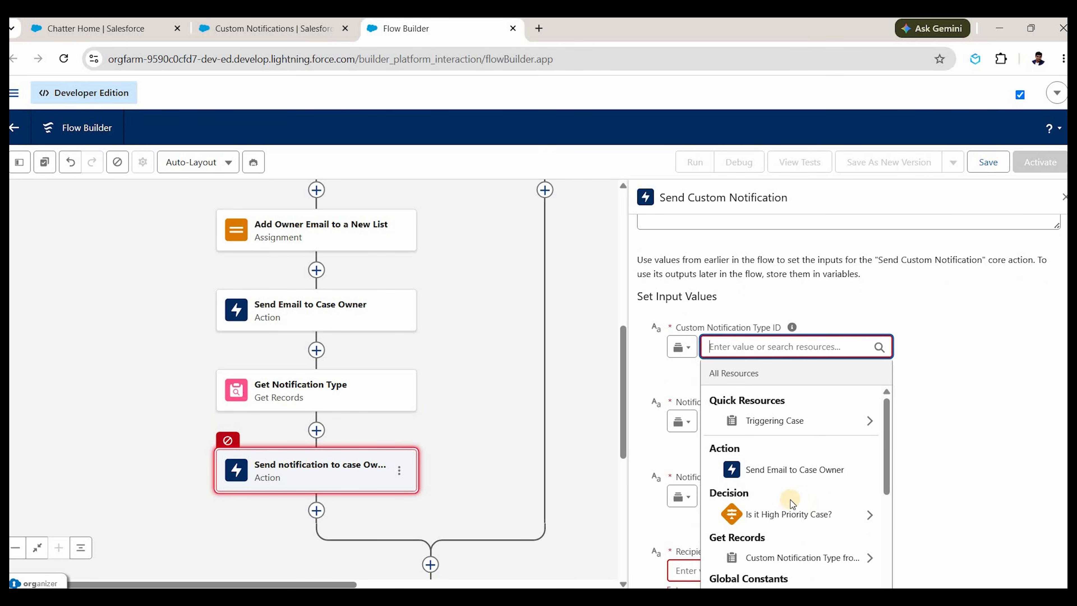
scroll(806, 524, down, 2)
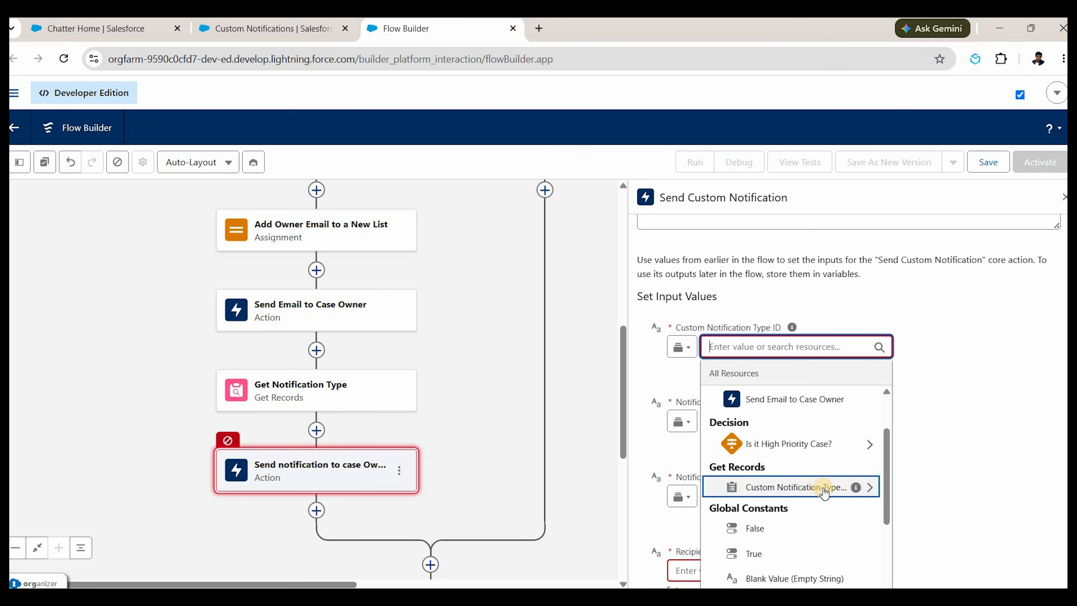
click(824, 493)
text(ID)
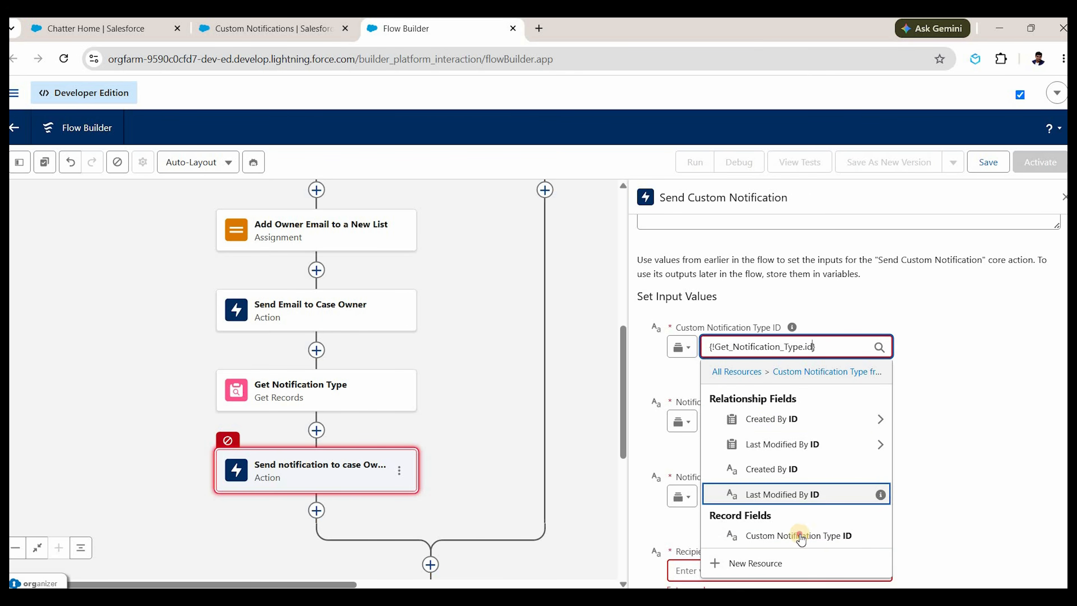
click(798, 534)
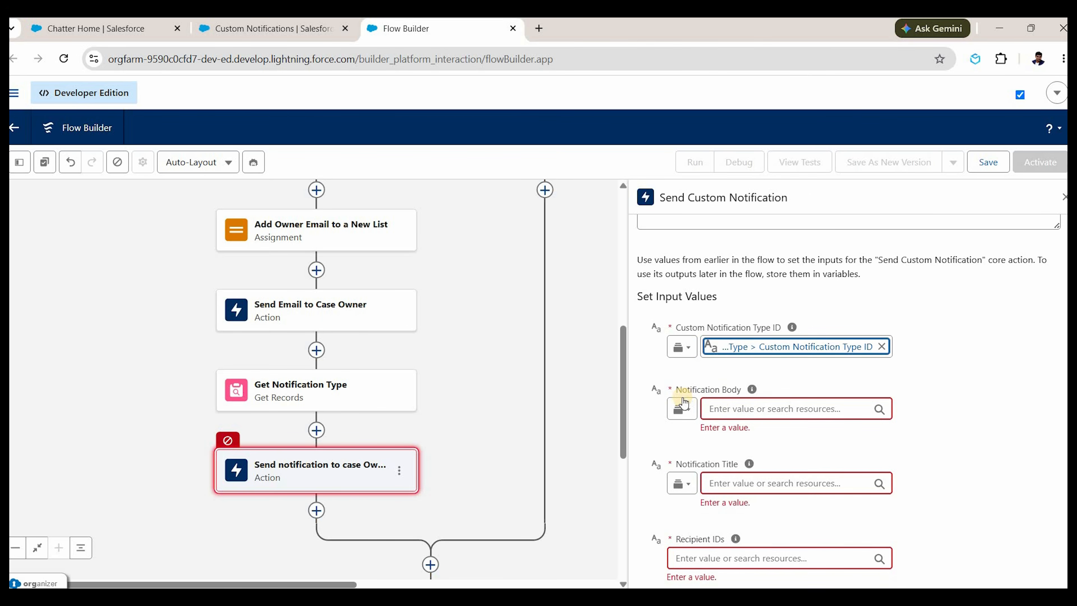
click(723, 401)
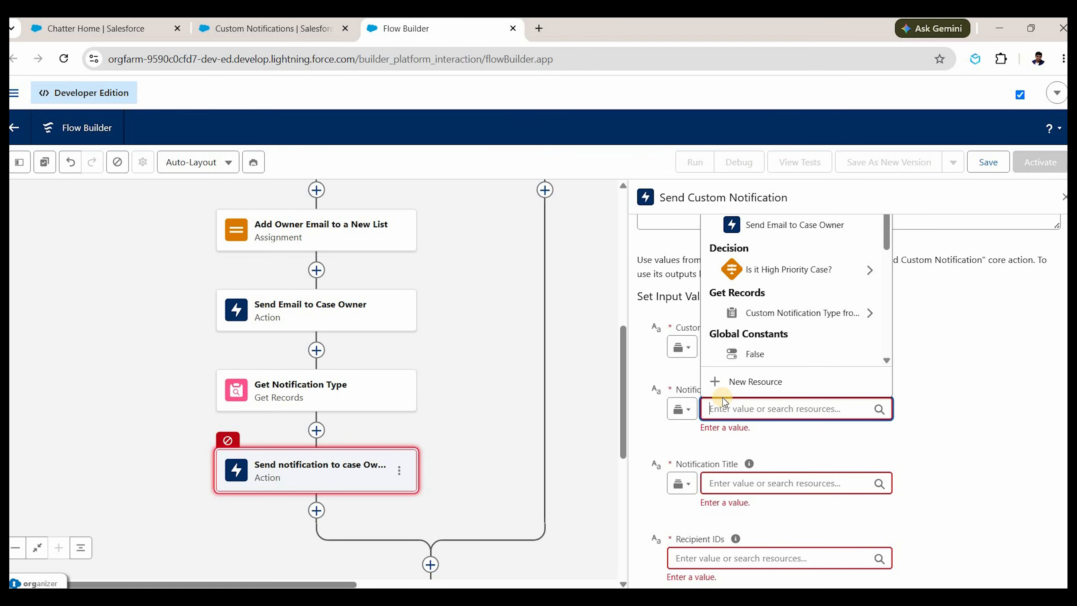
Enter 'High Priority Case Created' as the notification body.
text(Case)
key(BackSpace)
key(BackSpace)
key(BackSpace)
text(High)
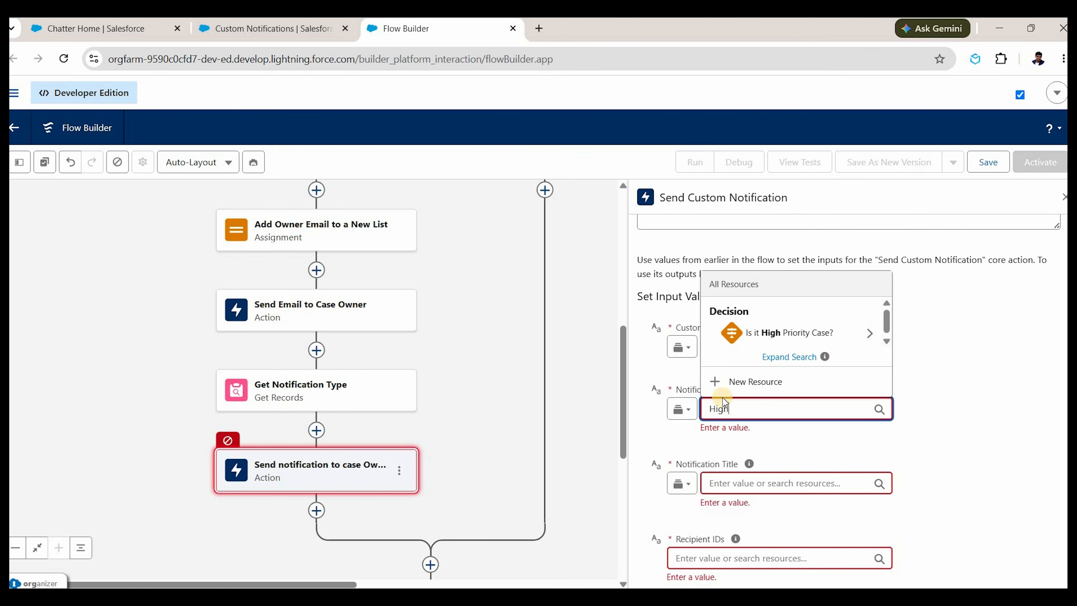
text( Priority CasesCreated)
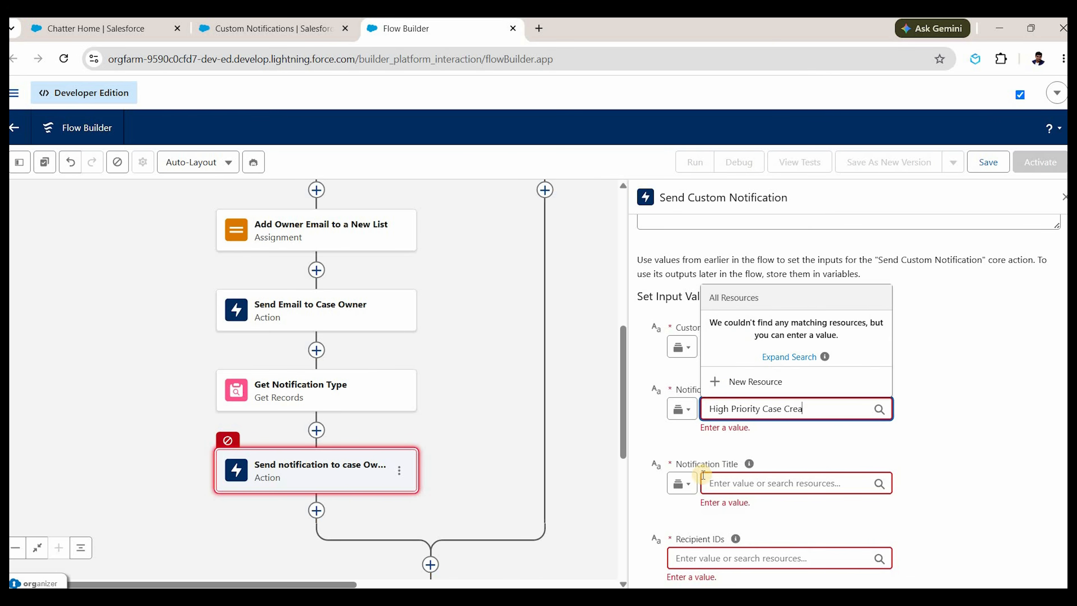
Set the notification title to the triggering case's Case Number.
click(731, 484)
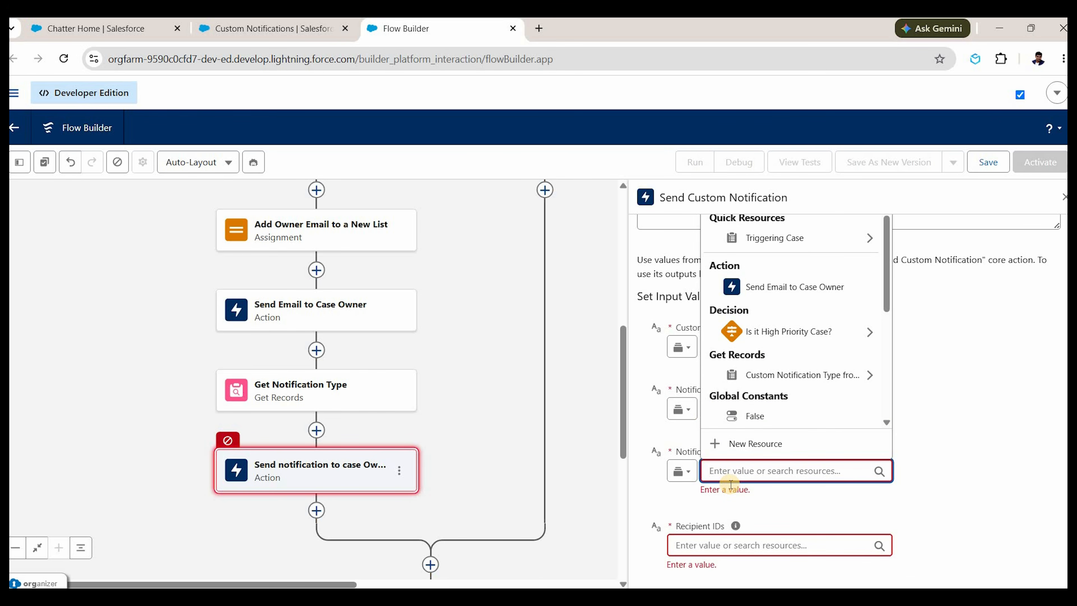
click(752, 242)
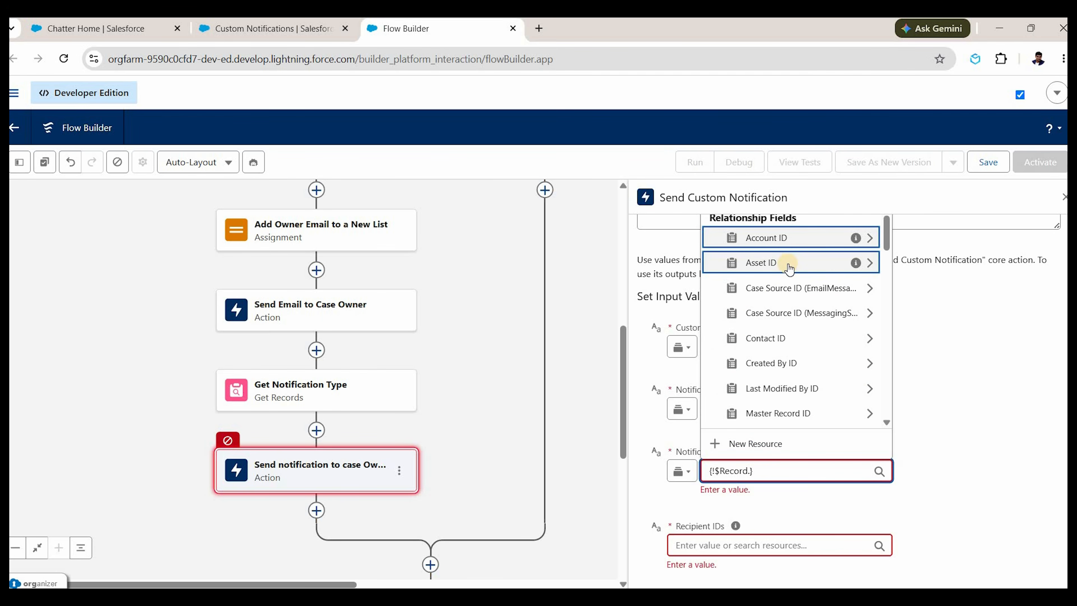
text(case num)
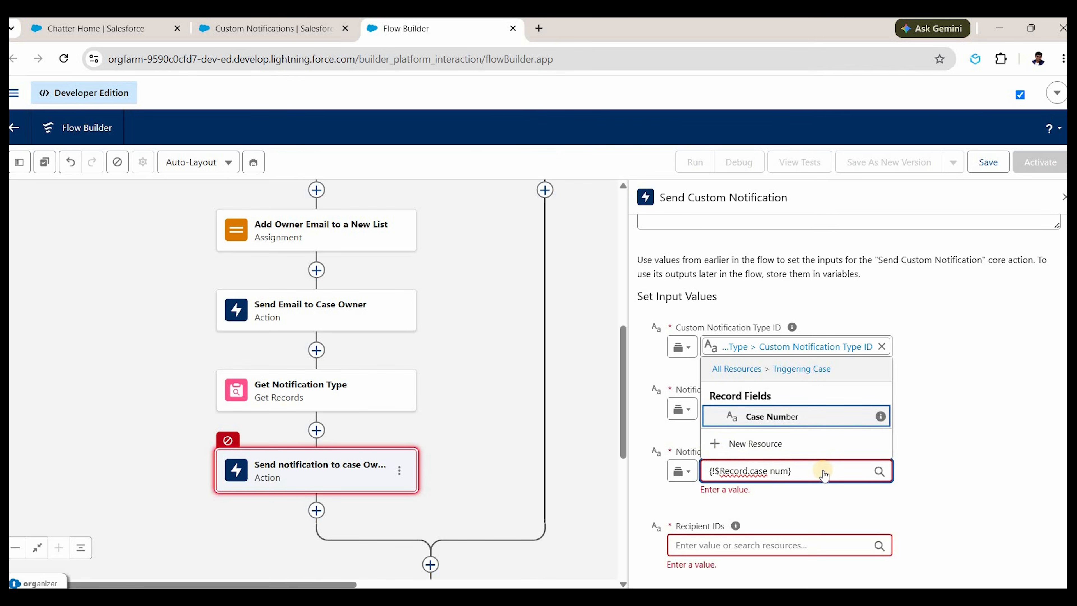
key(Return)
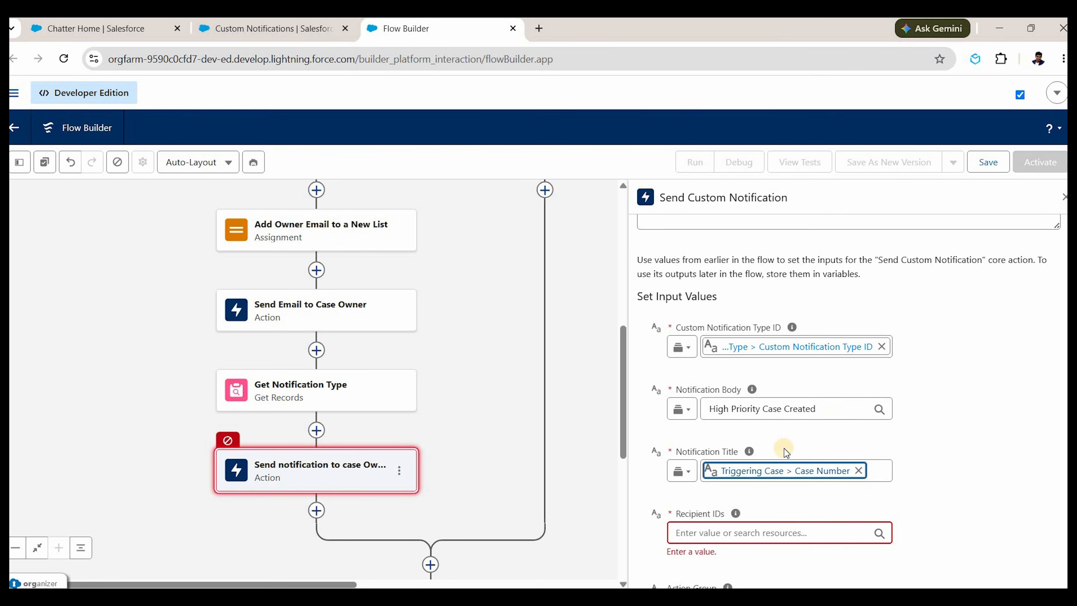
scroll(764, 454, up, 3)
scroll(722, 458, down, 5)
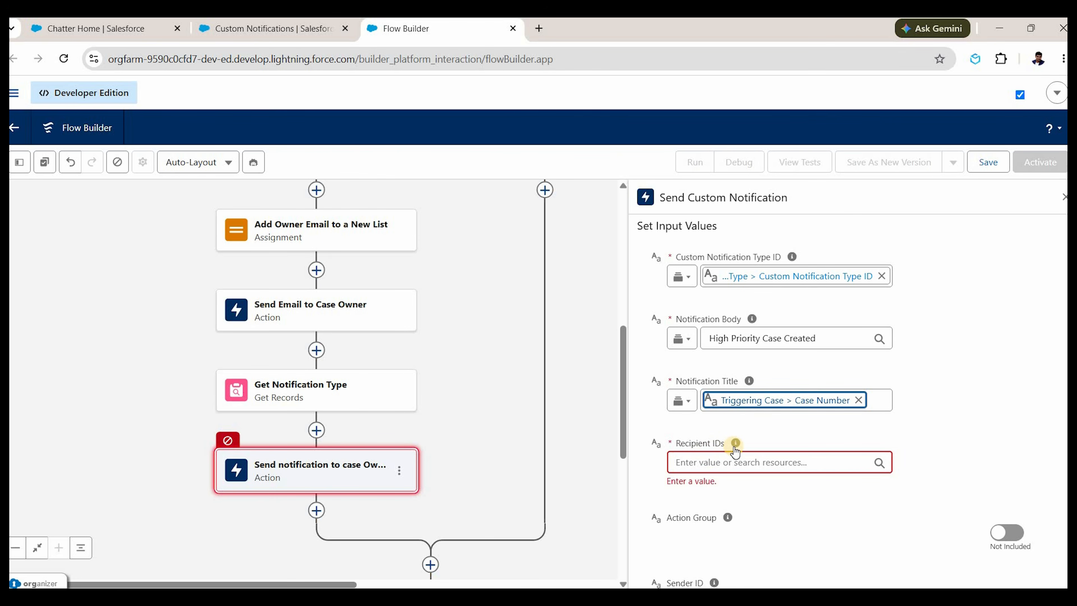
Insert an Assignment labelled 'Add Owner Id to a new List' before the notification action.
mouse_move(737, 447)
click(317, 432)
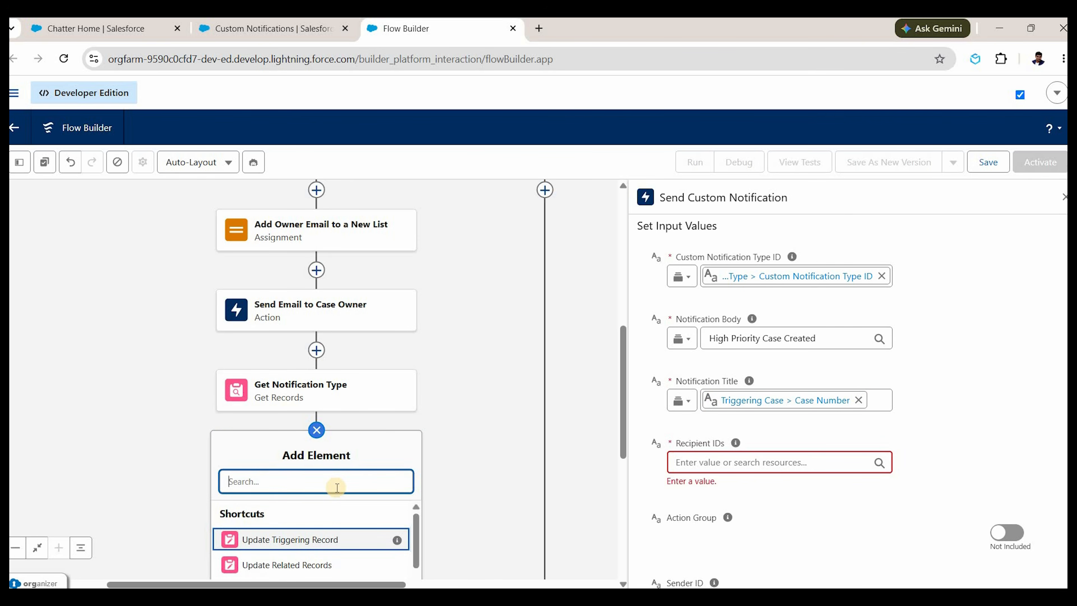
text(assi)
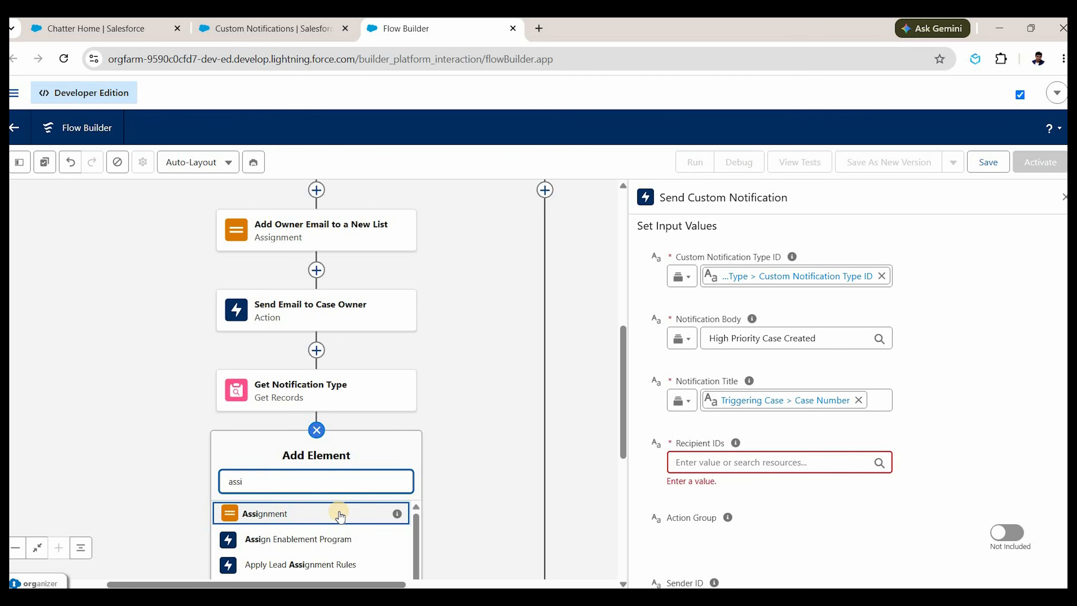
click(339, 514)
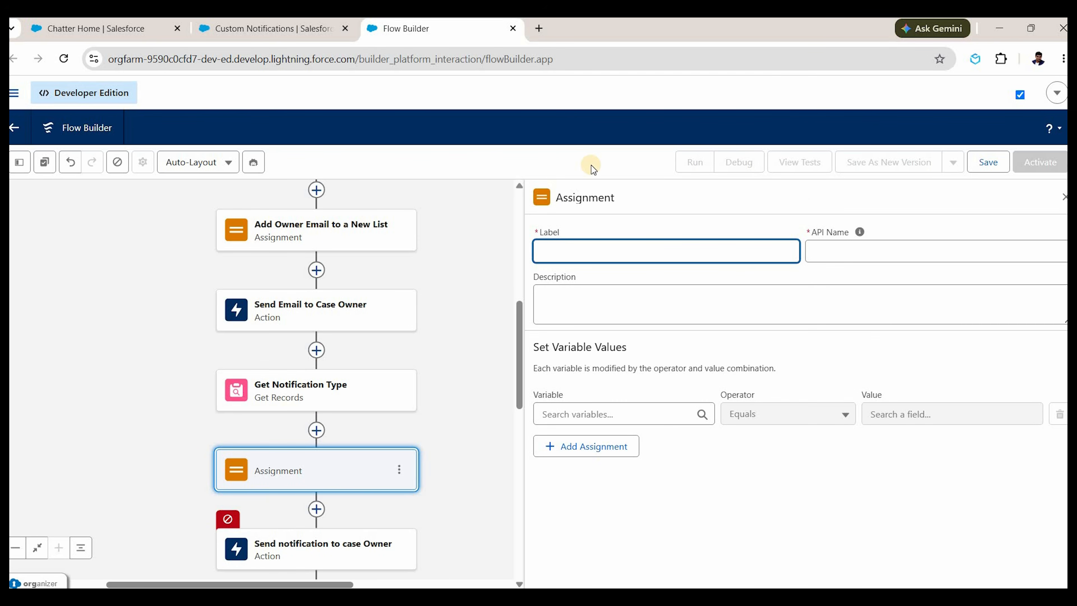
text(Add Owner Id to a new Lis)
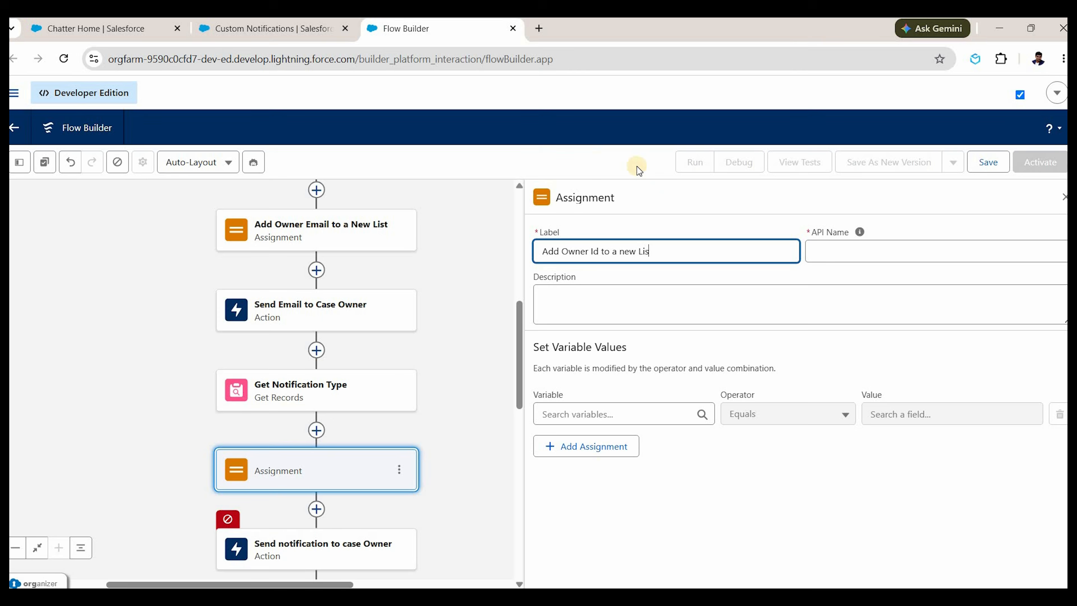
text(t)
key(Tab)
key(Tab)
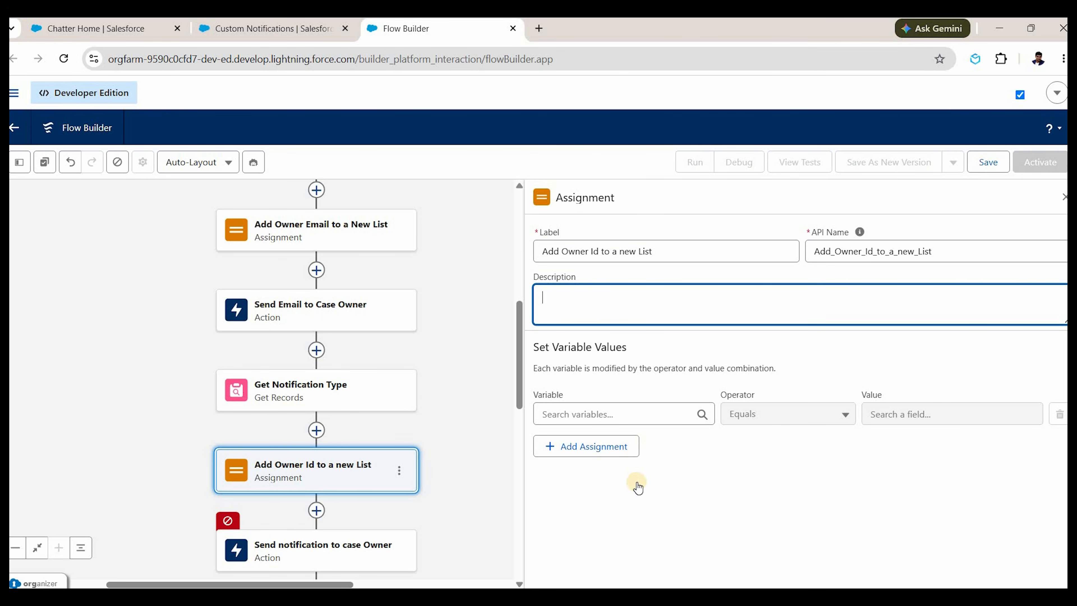
key(Tab)
scroll(593, 558, down, 2)
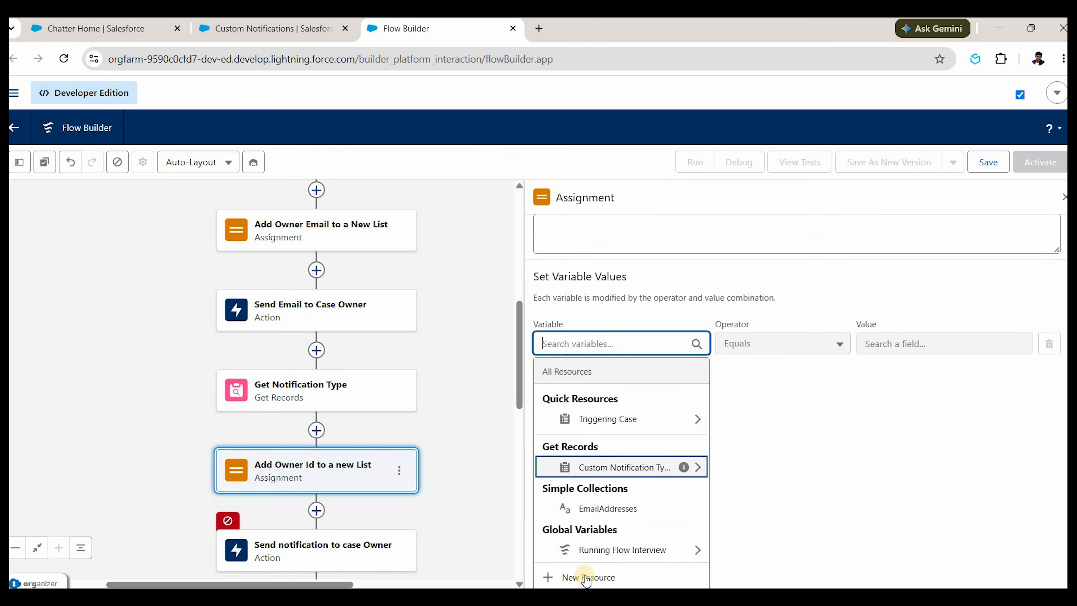
Create OwnerIdsList, a Text variable allowing multiple values.
click(600, 569)
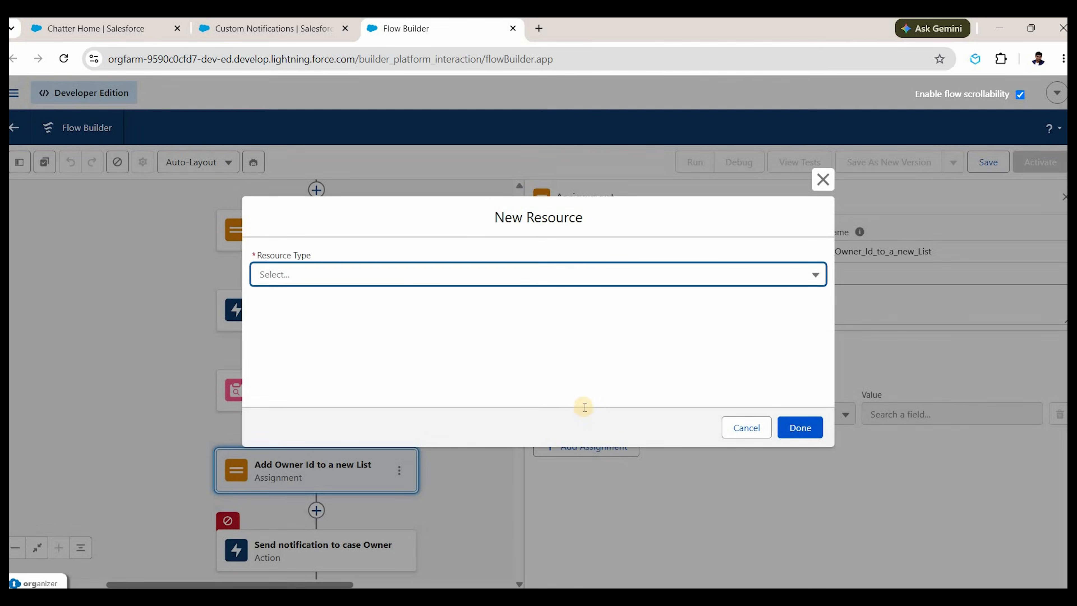
click(747, 428)
scroll(598, 574, down, 2)
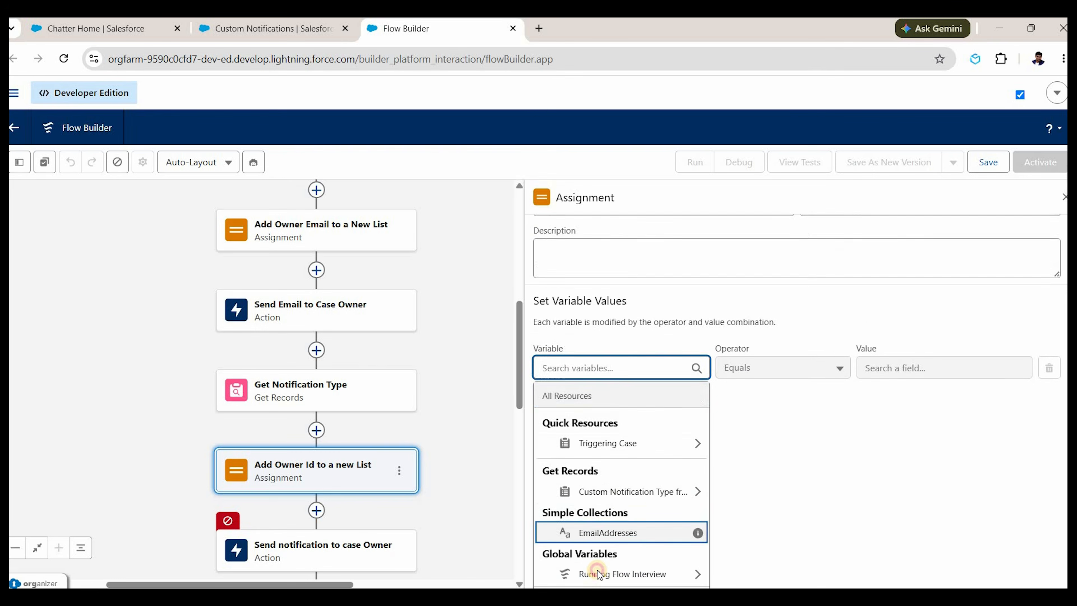
click(598, 574)
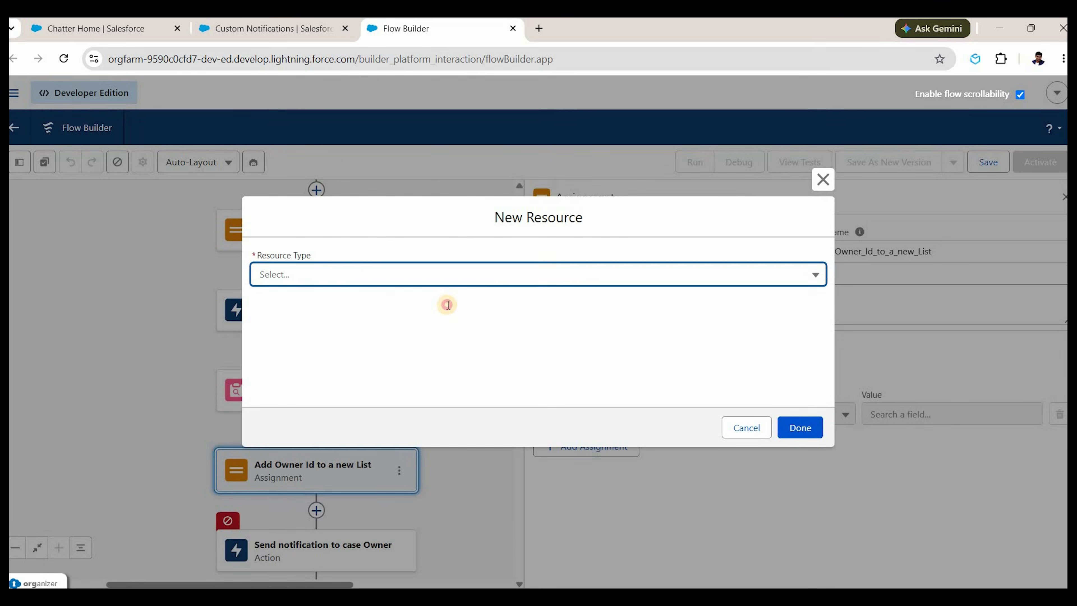
click(450, 307)
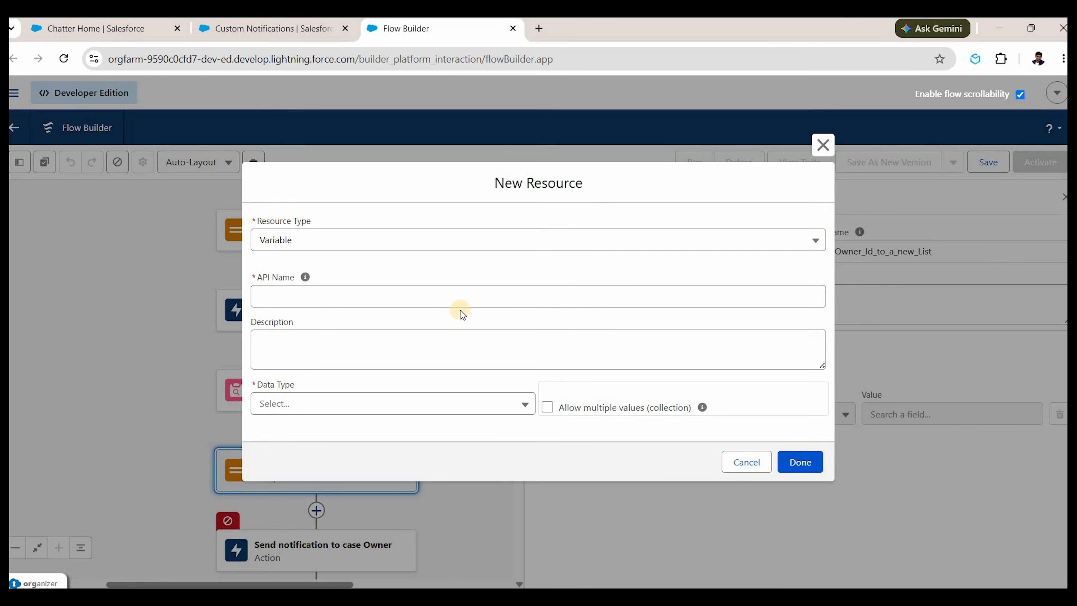
click(461, 309)
text(Owner)
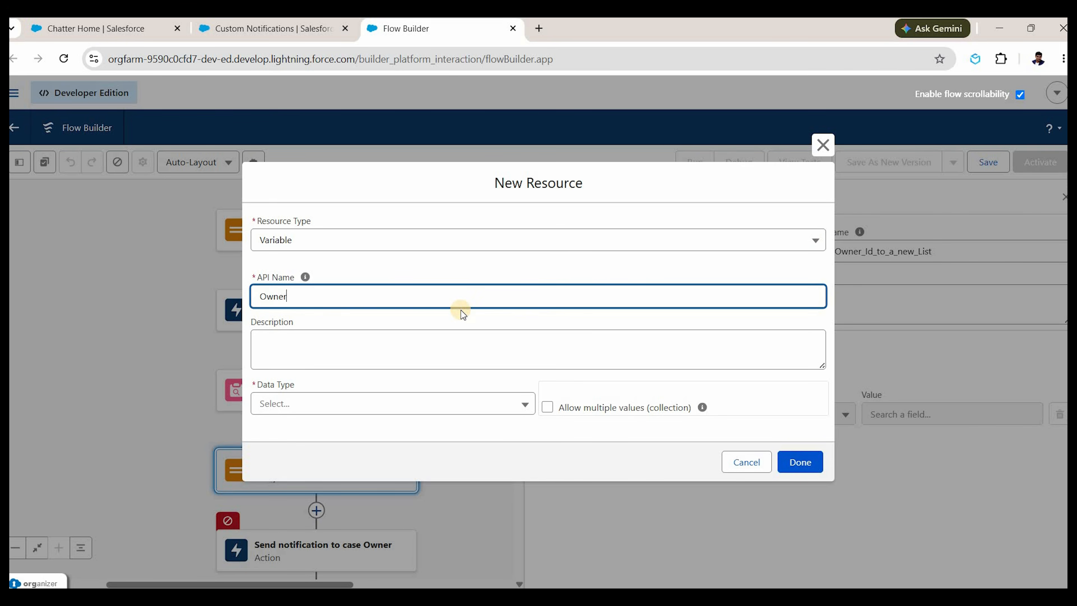
text(IdsList)
click(416, 218)
click(409, 403)
key(Return)
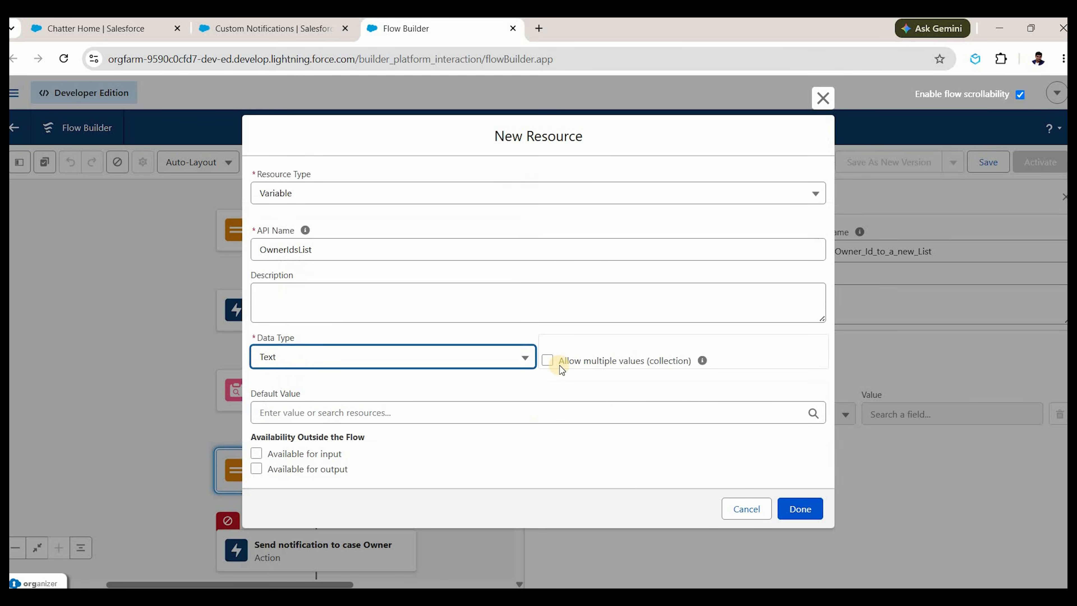
drag(688, 368, 549, 361)
click(592, 364)
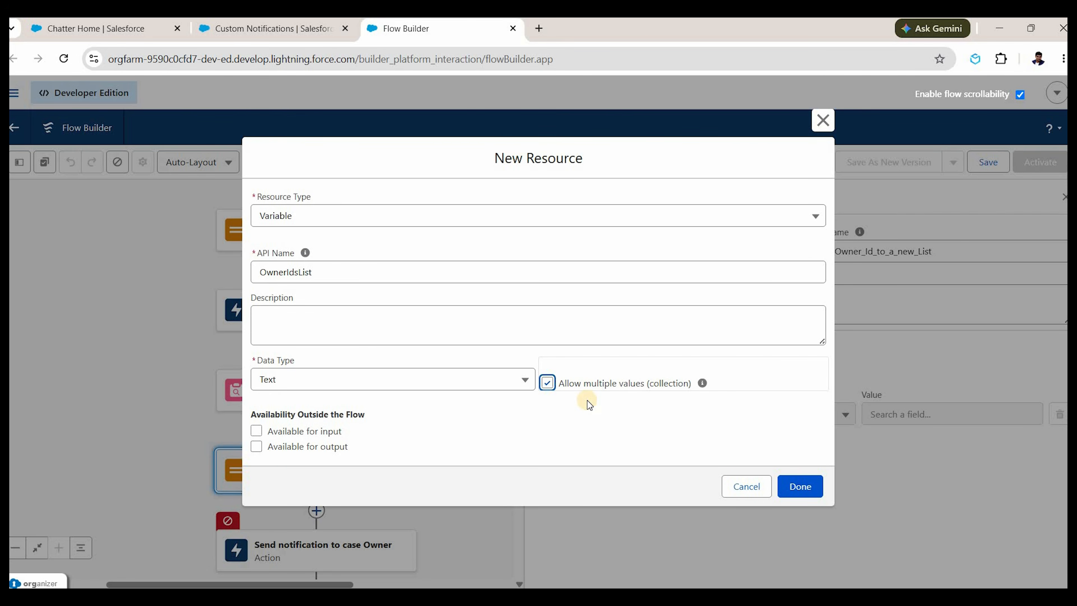
click(806, 487)
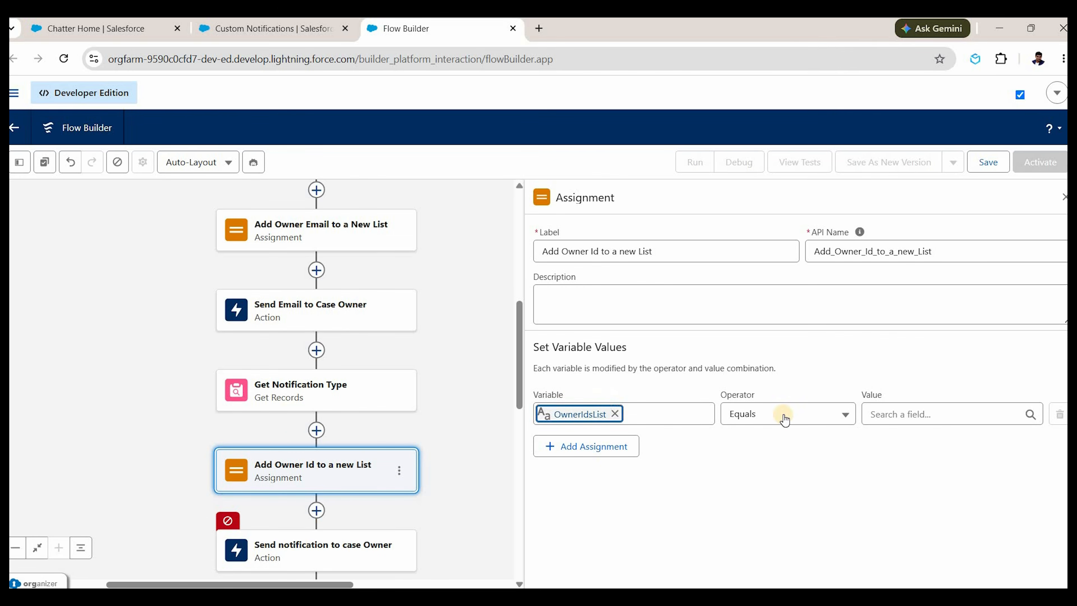
Make the assignment Add the triggering case's Owner ID, then reopen the notification action.
click(783, 415)
click(783, 435)
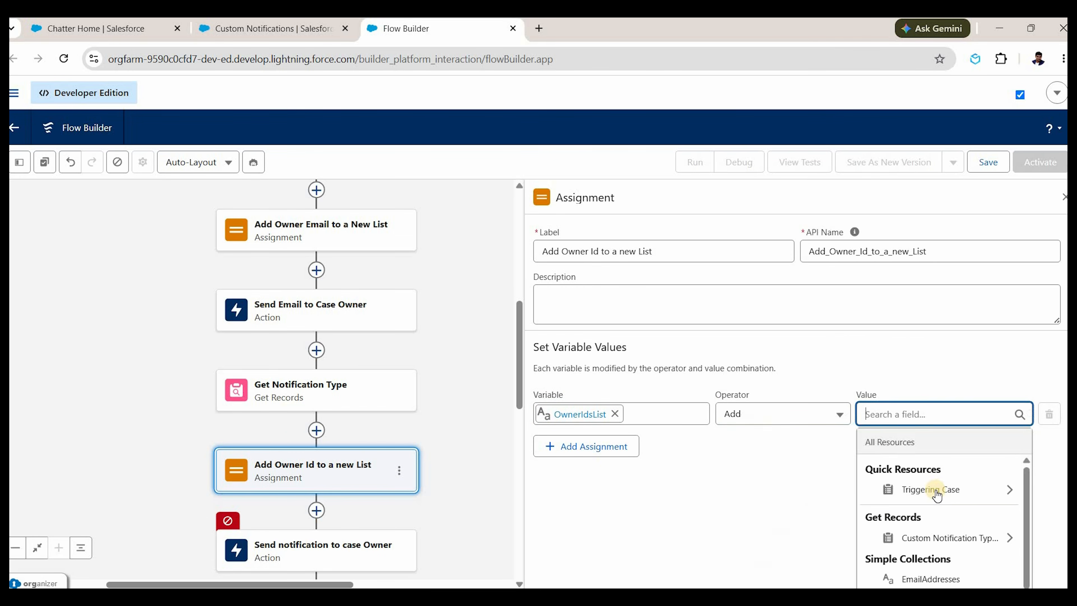
click(937, 492)
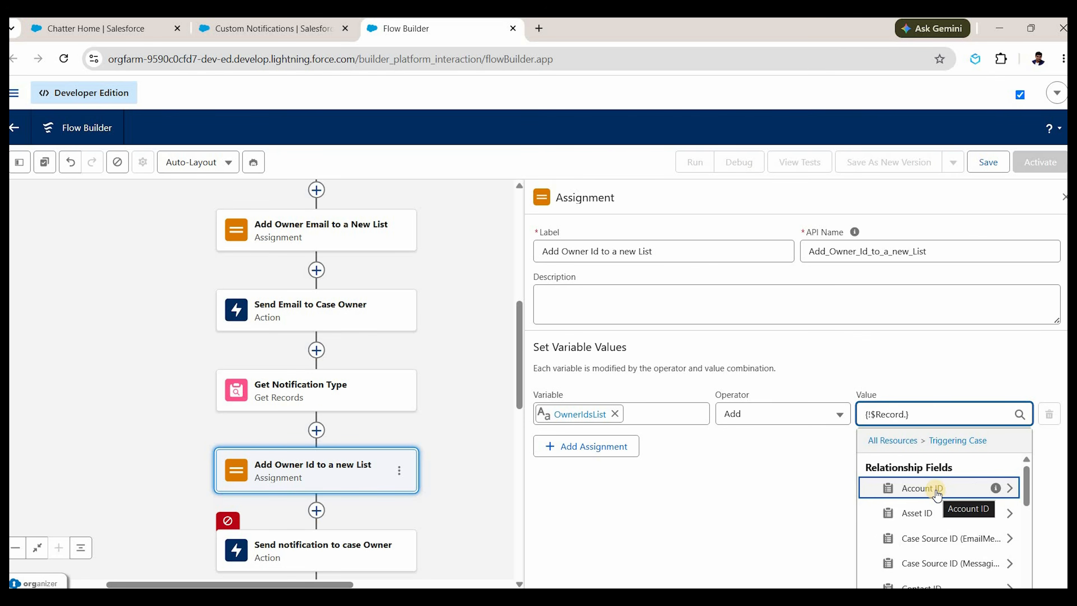
text(owner)
click(938, 545)
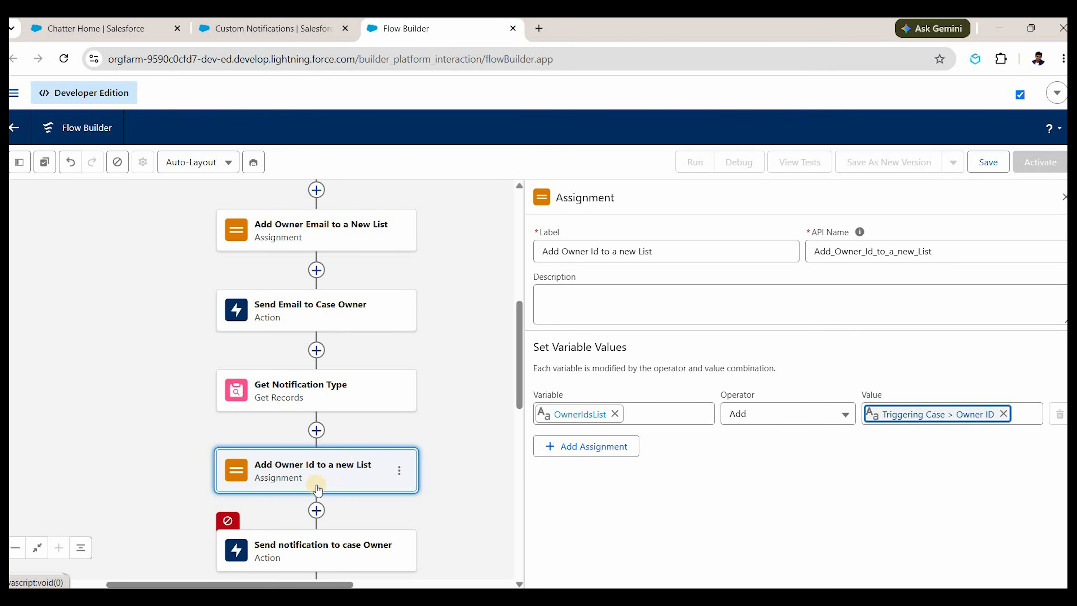
click(335, 551)
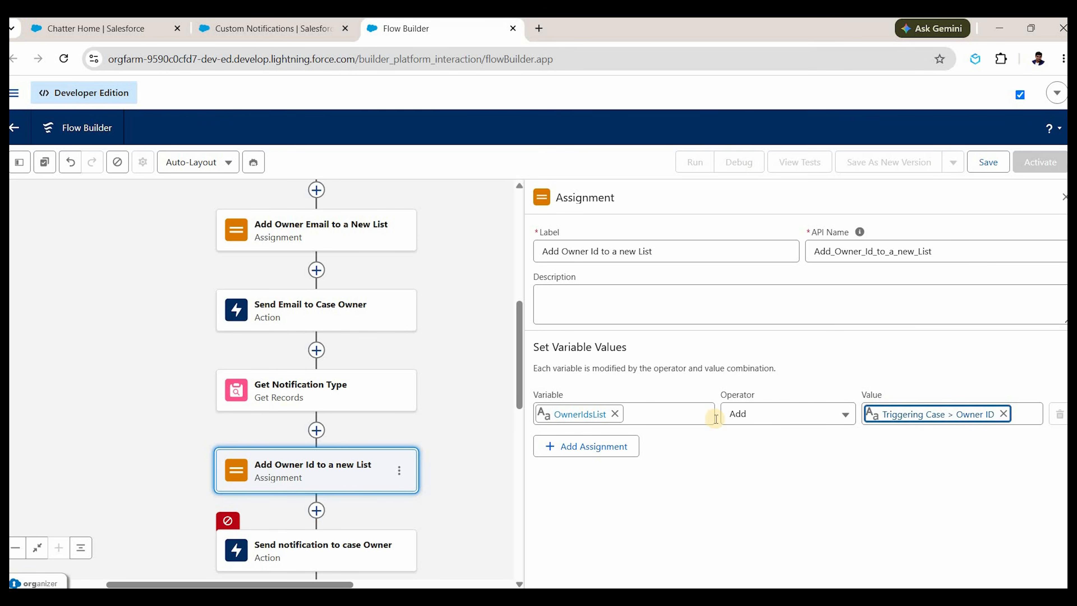
scroll(762, 455, down, 5)
Set the notification's Recipient IDs to OwnerIdsList.
click(758, 466)
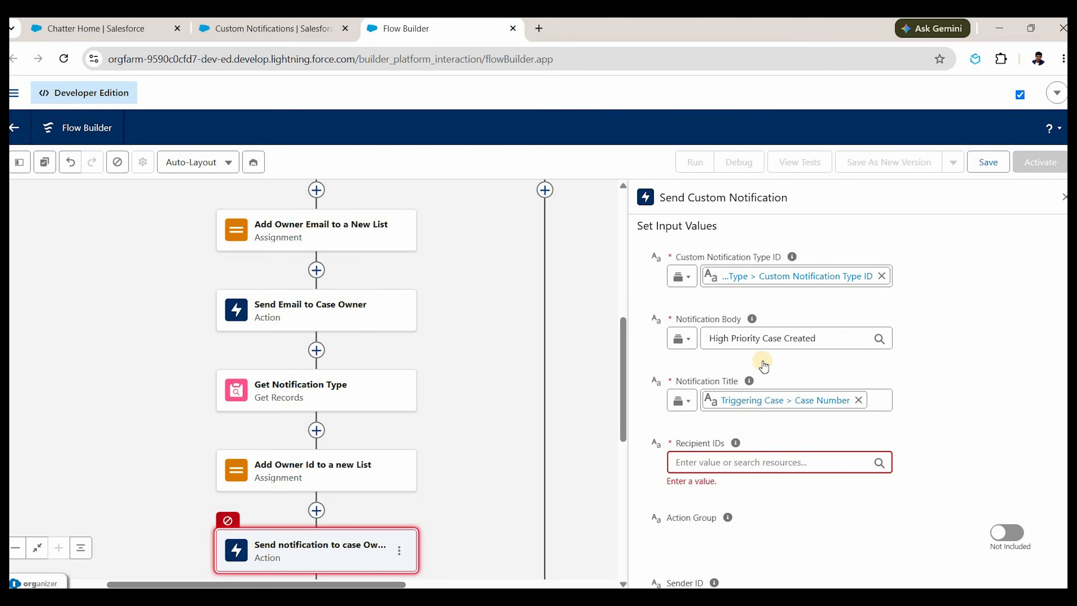
click(775, 368)
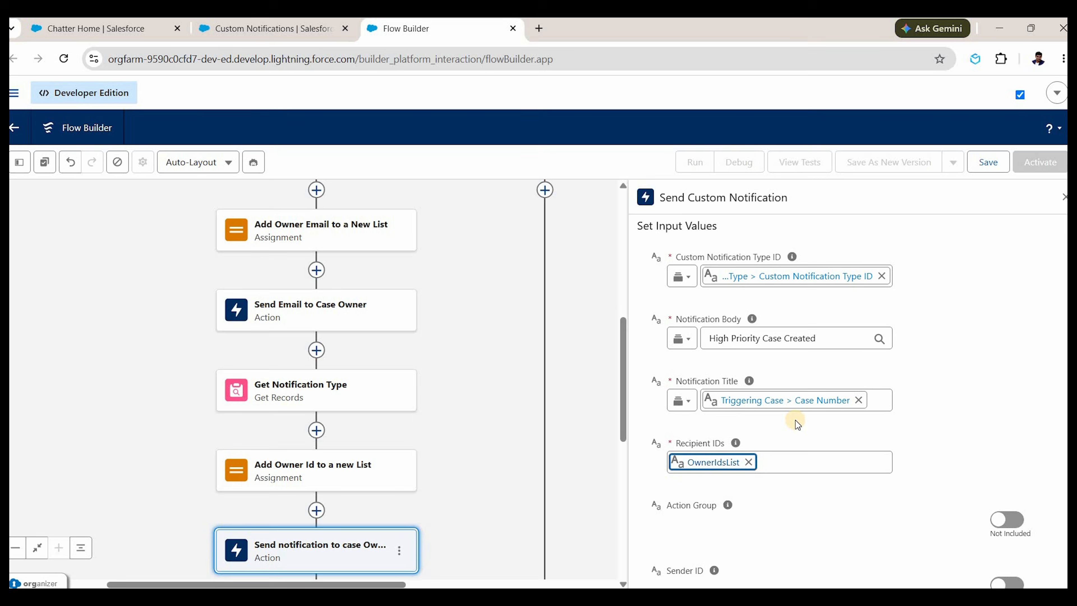
scroll(770, 348, down, 3)
scroll(764, 361, up, 3)
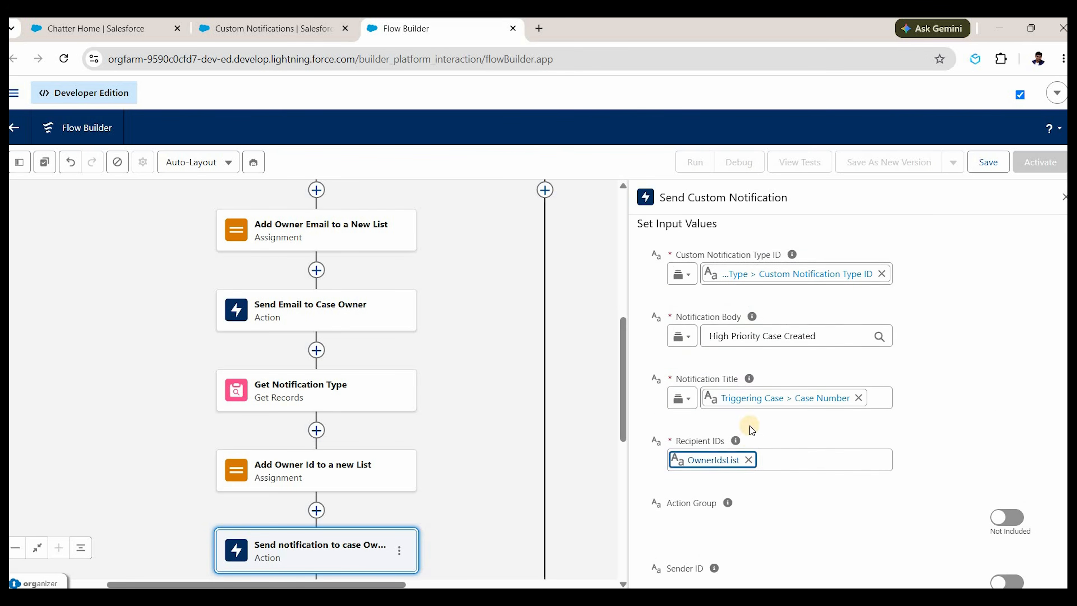
scroll(738, 369, down, 5)
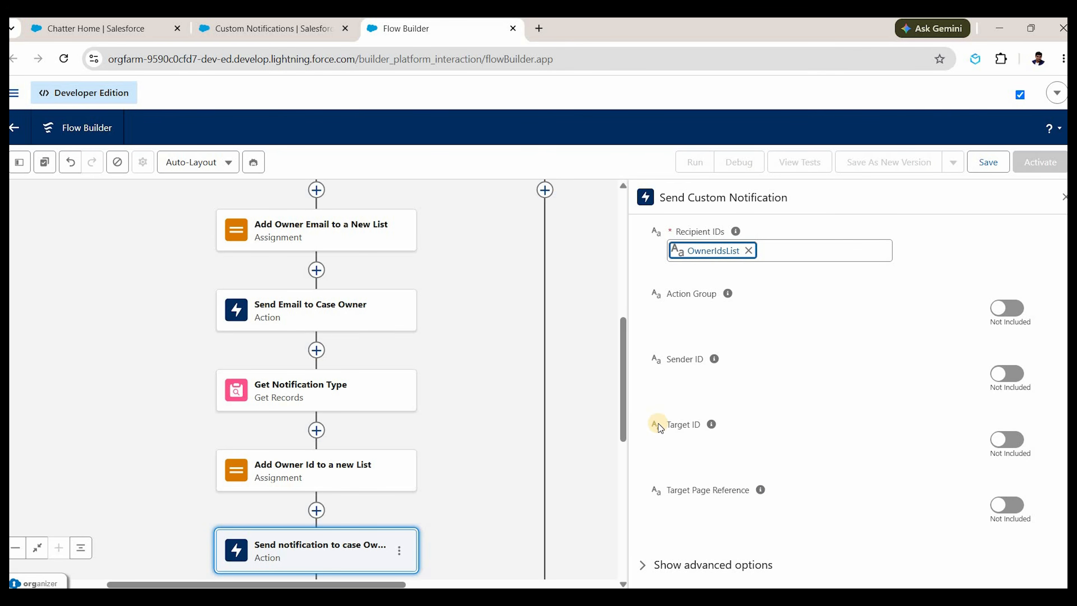
scroll(657, 399, up, 3)
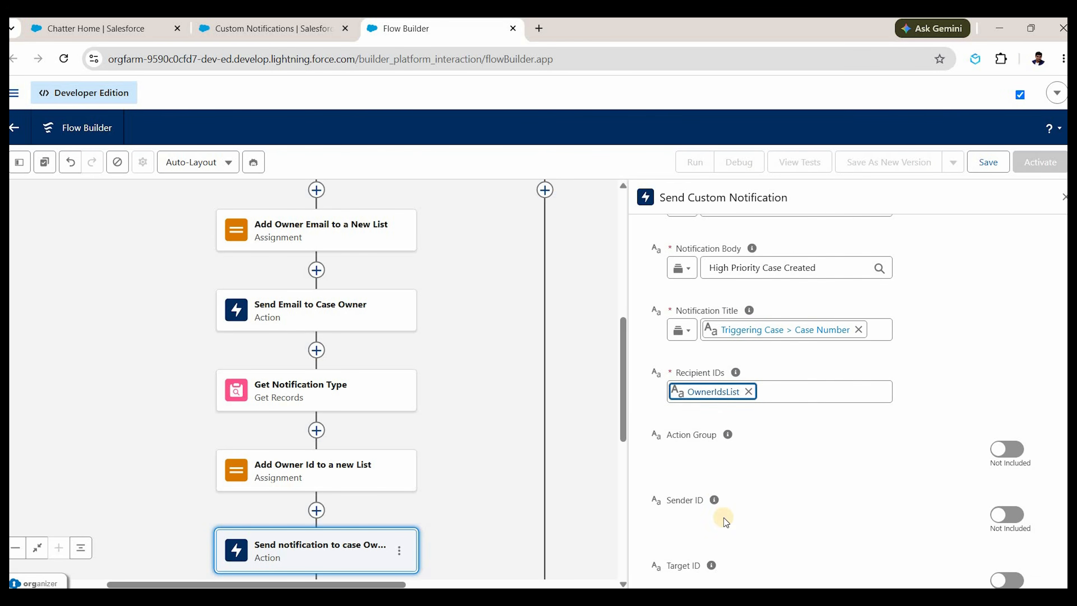
scroll(711, 452, down, 3)
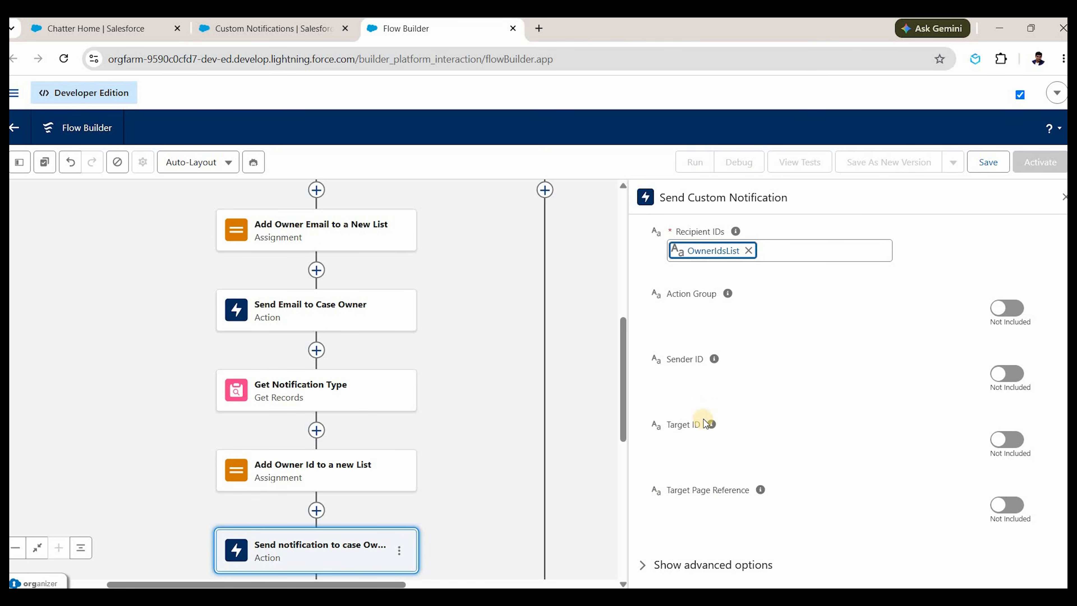
Include a Target ID and set it to Triggering Case > Case ID.
mouse_move(713, 426)
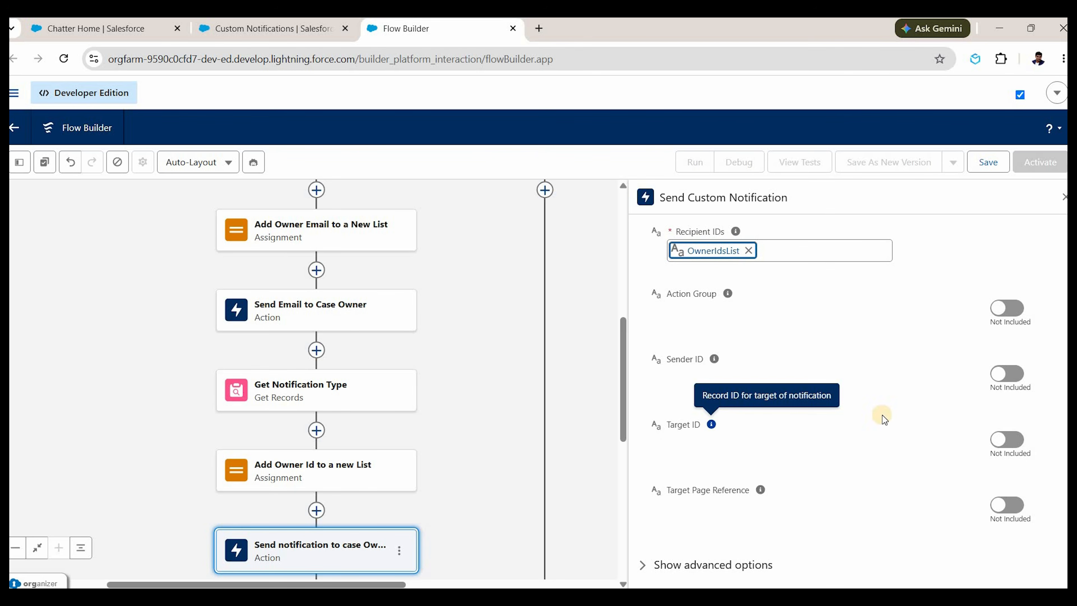
click(1006, 439)
click(818, 440)
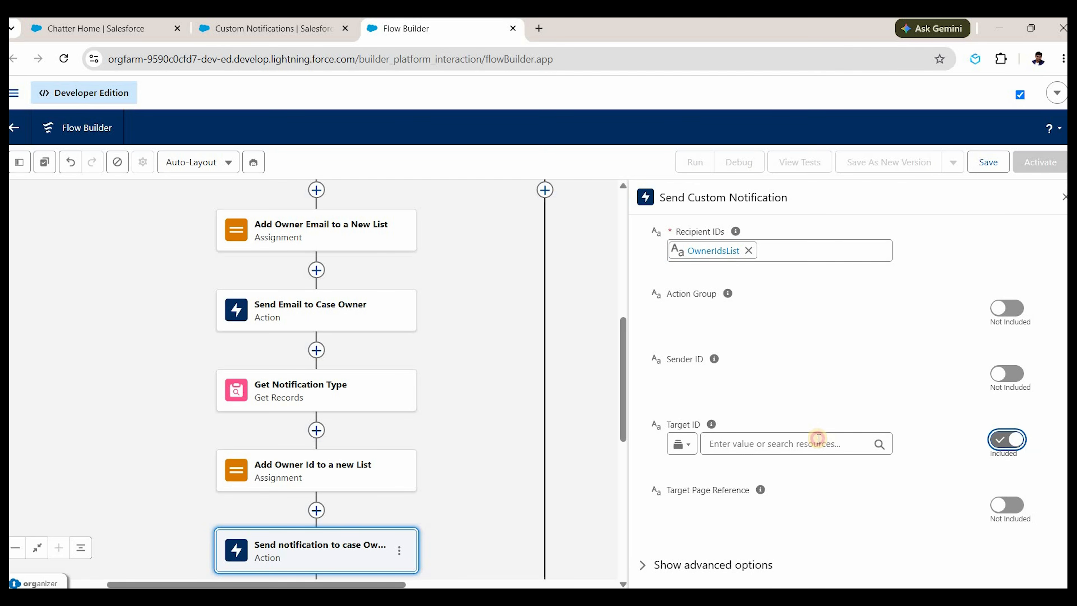
scroll(789, 348, down, 5)
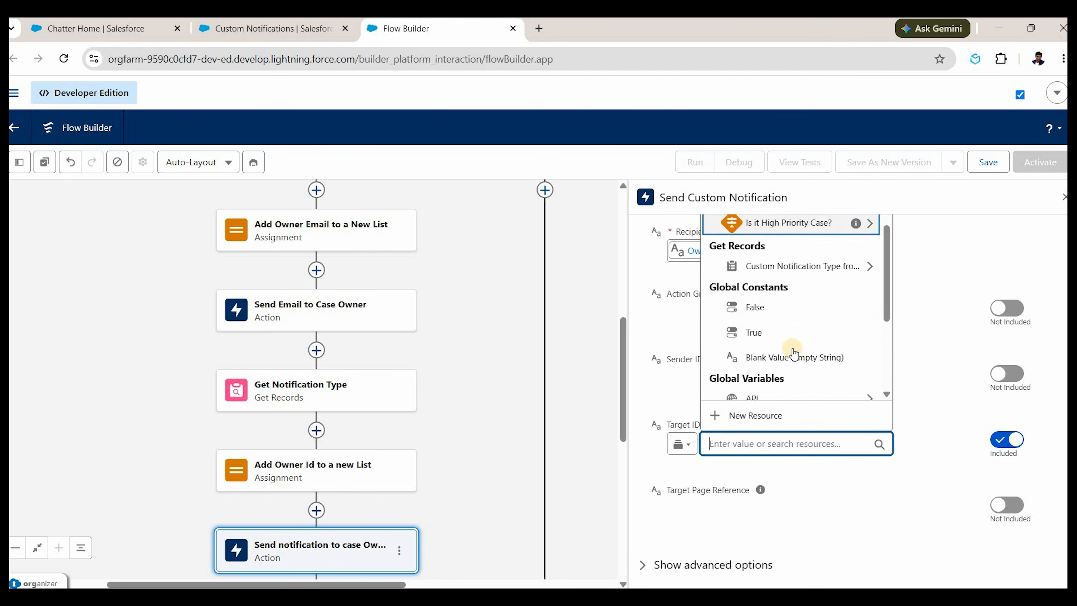
scroll(799, 355, up, 5)
scroll(773, 355, up, 5)
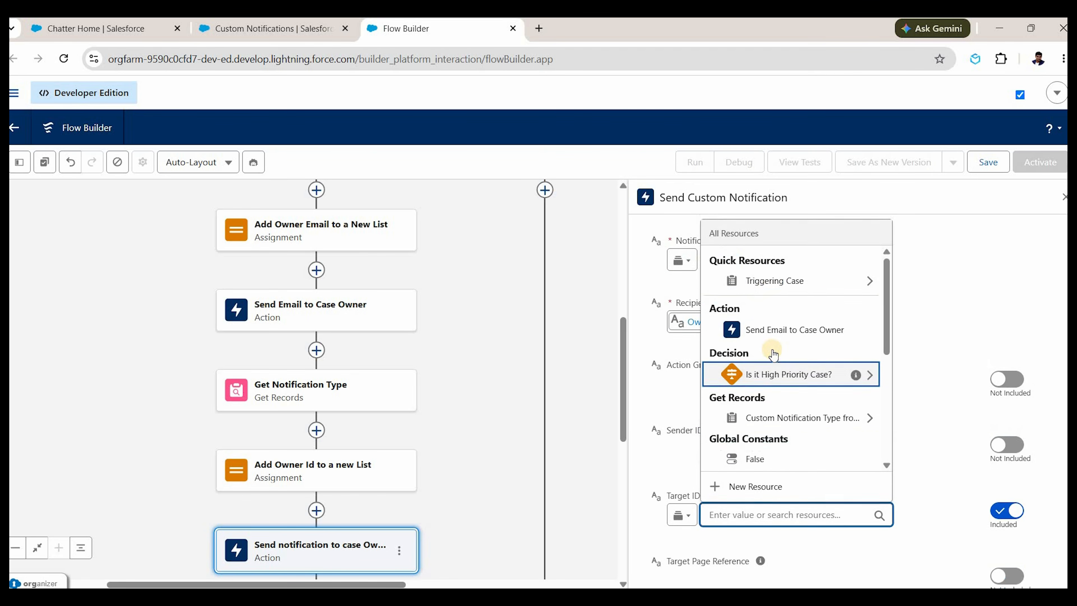
click(773, 349)
text(id)
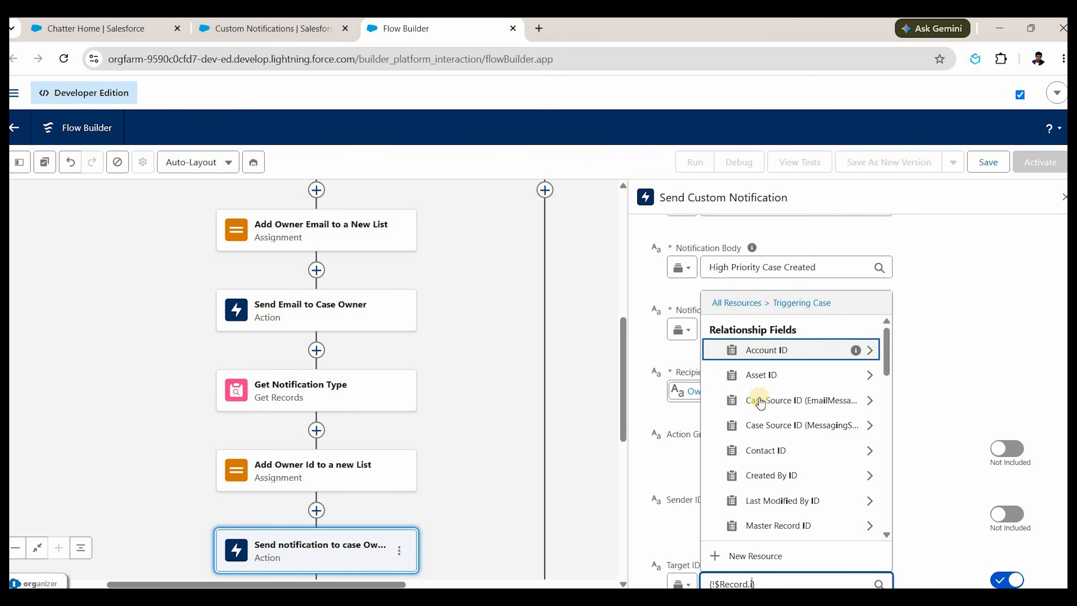
scroll(782, 476, down, 4)
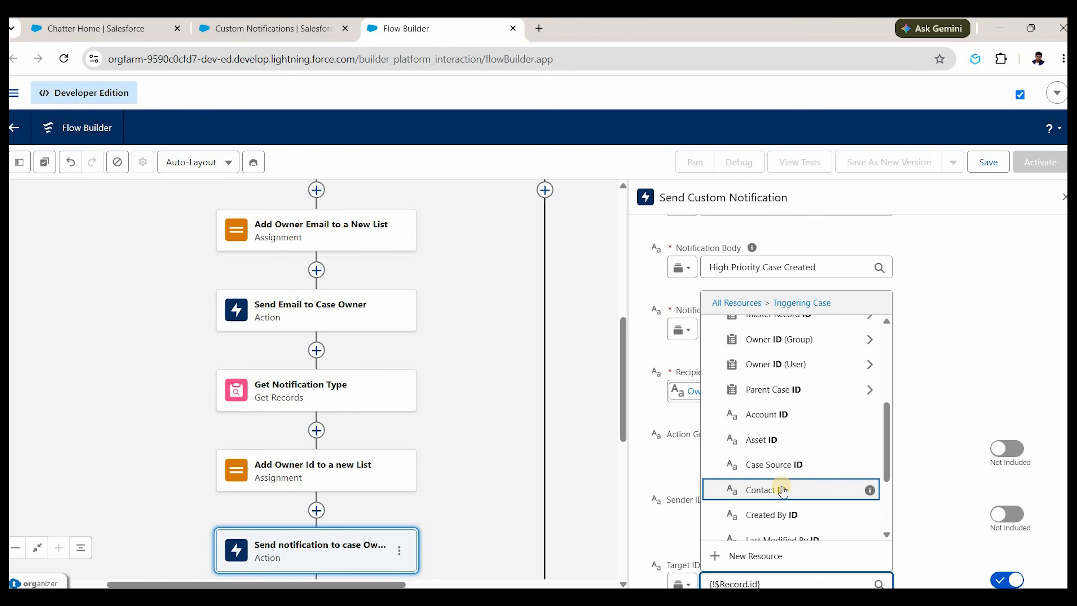
scroll(789, 488, down, 3)
scroll(806, 488, down, 2)
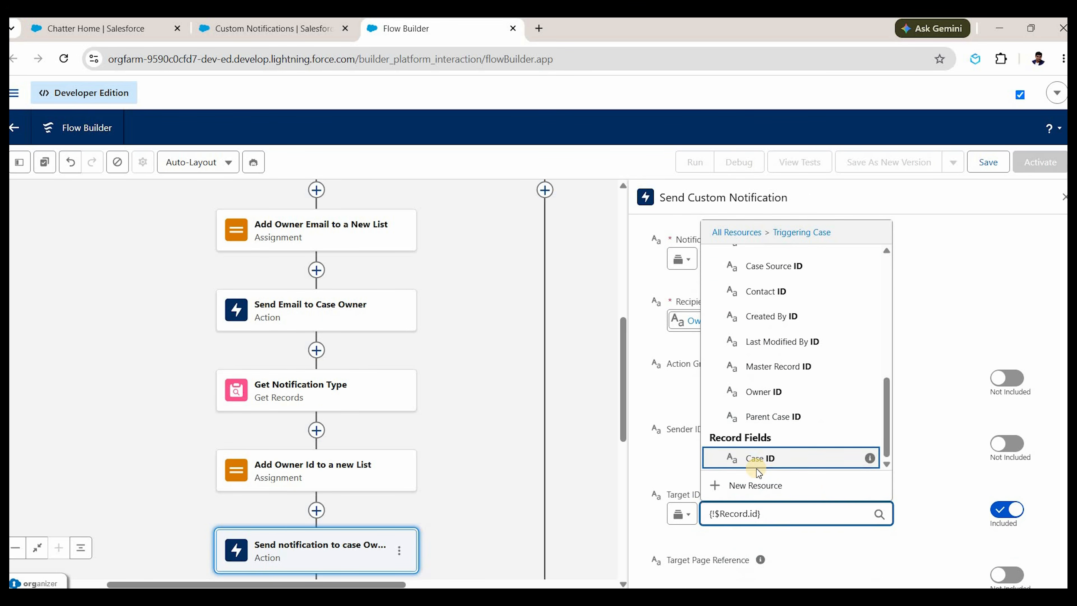
click(757, 458)
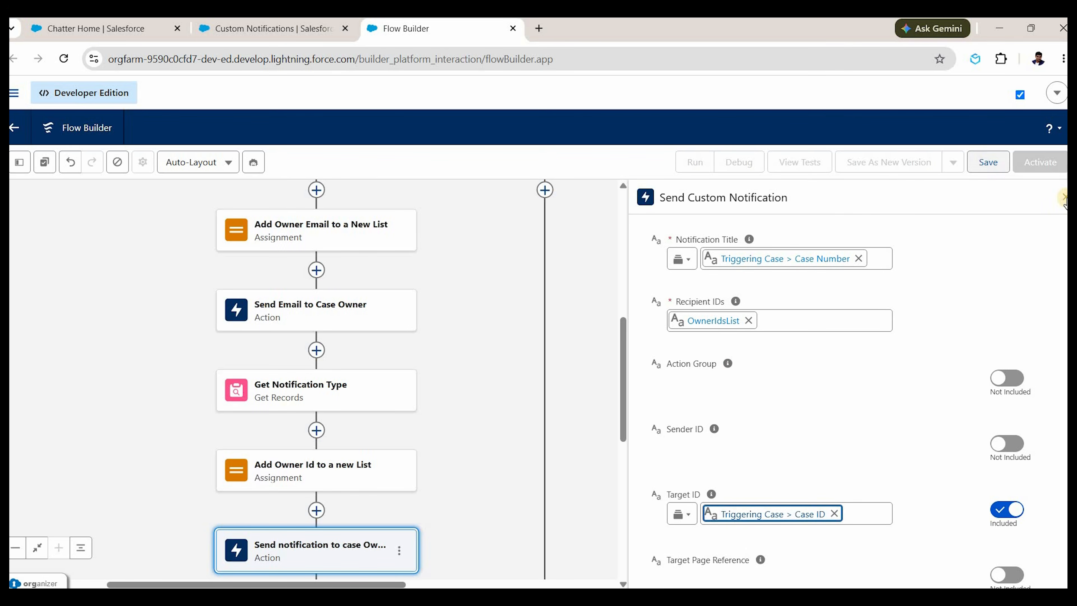
Insert an Action after the case-owner notification and choose Post to Chatter.
click(501, 425)
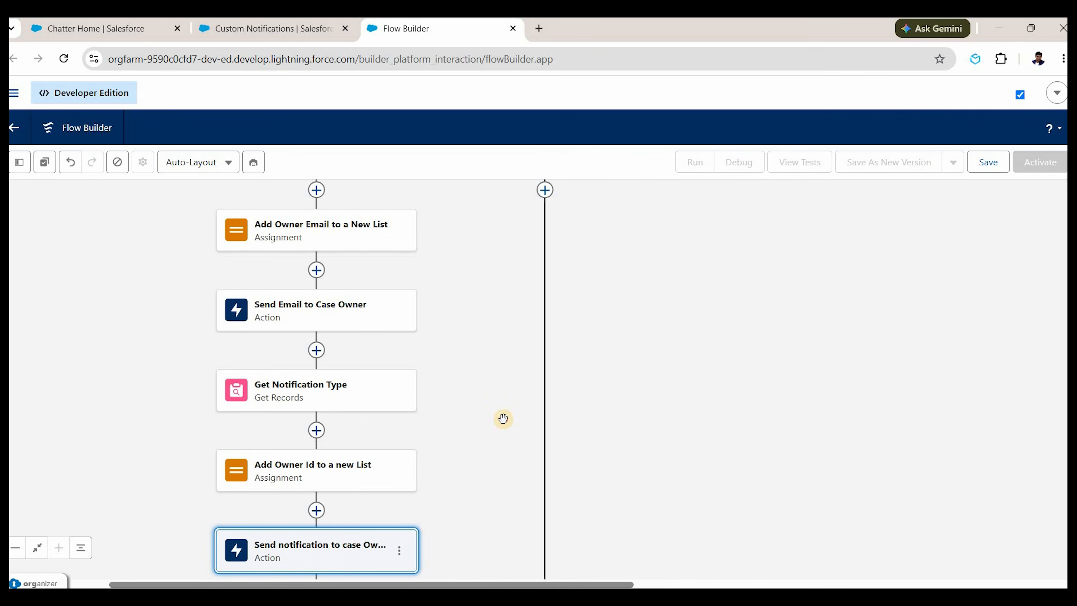
scroll(335, 273, down, 1)
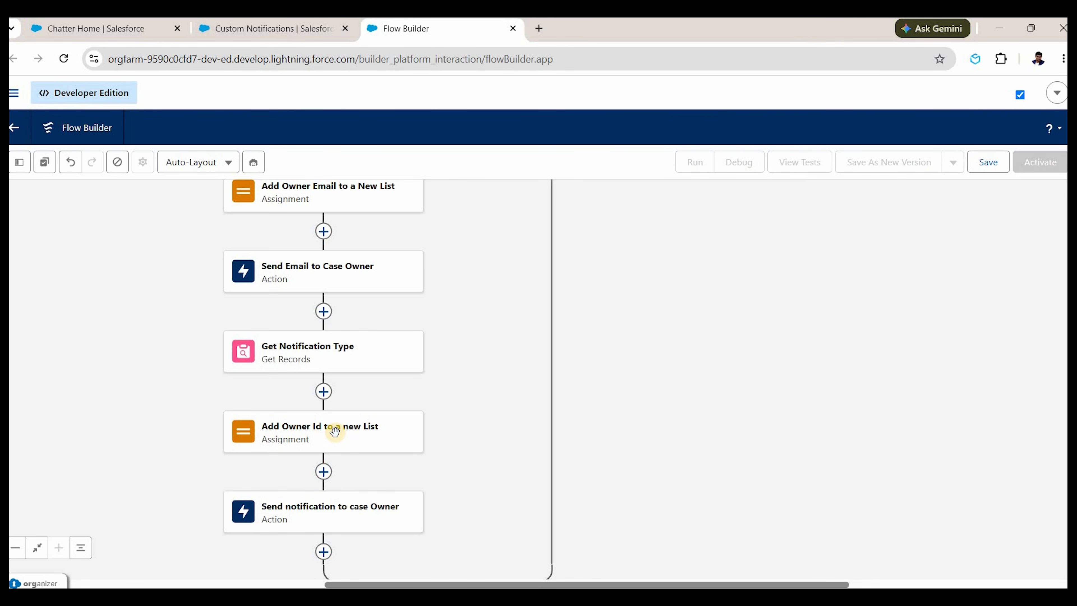
scroll(329, 424, down, 4)
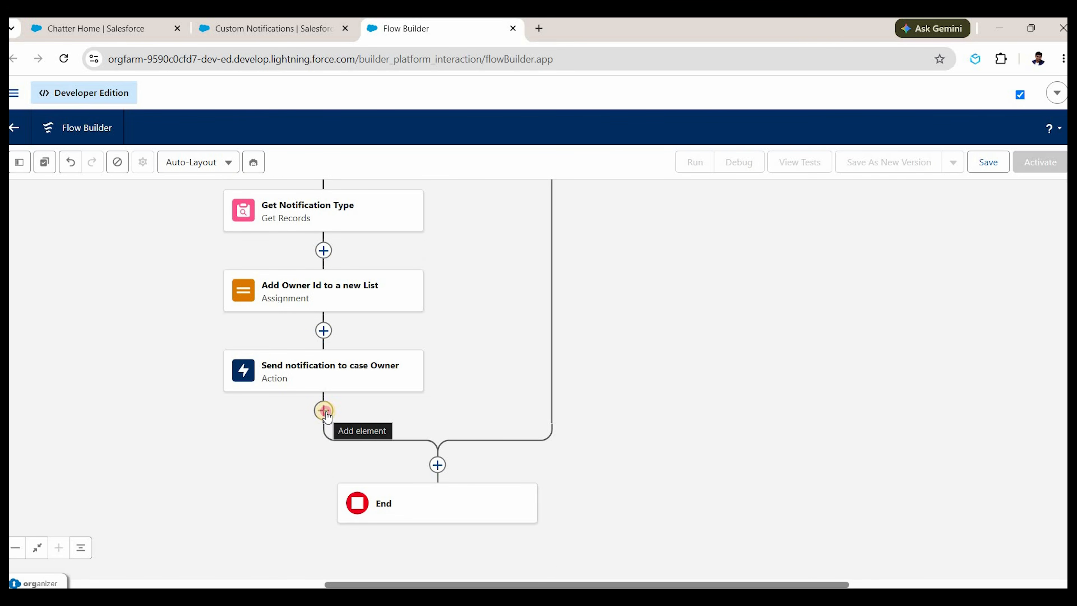
click(324, 412)
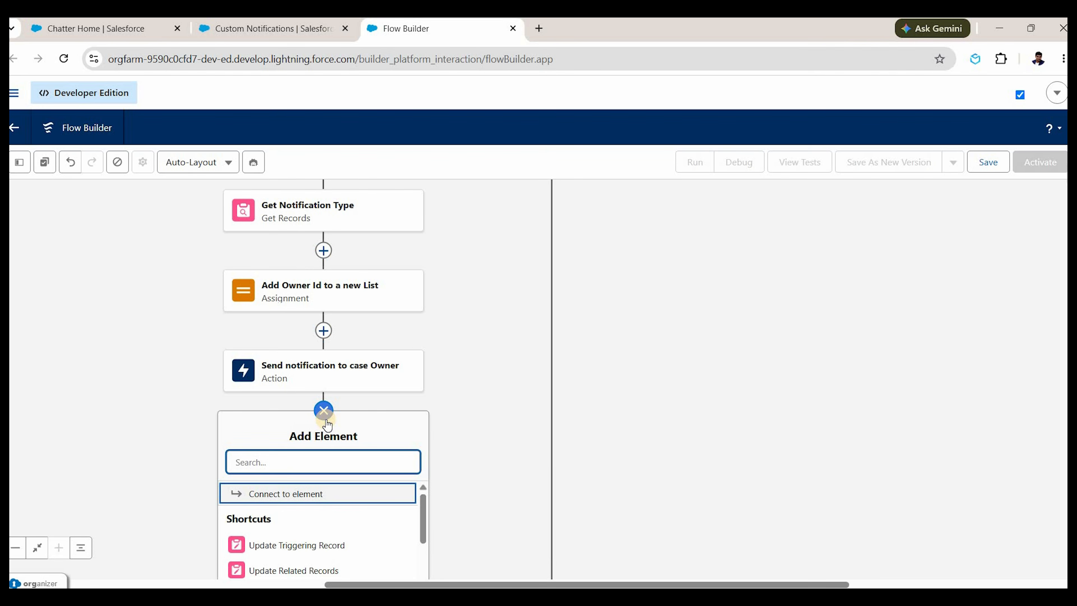
text(action)
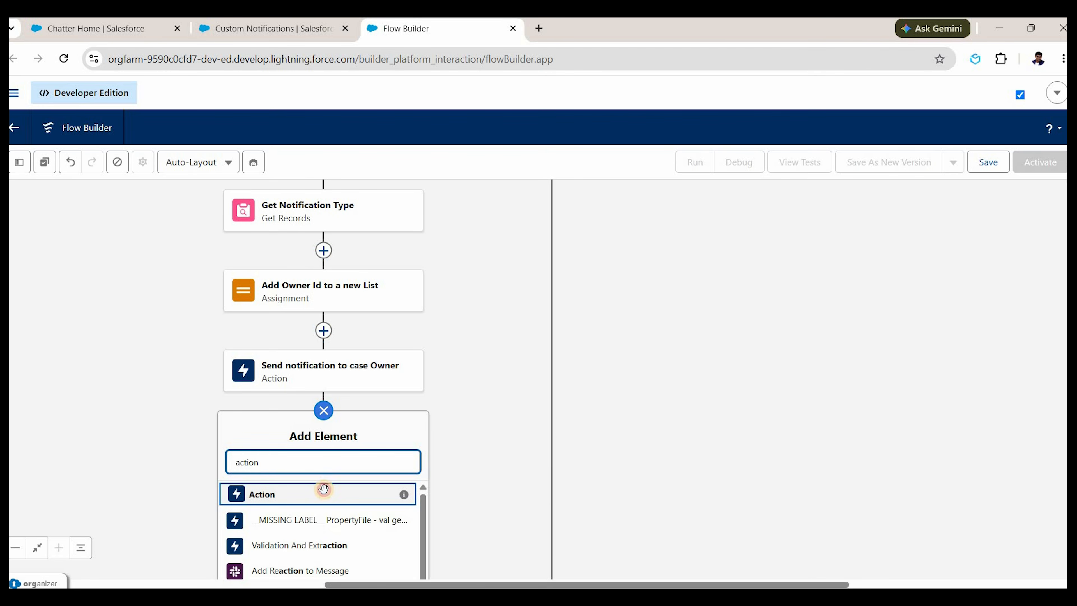
click(324, 489)
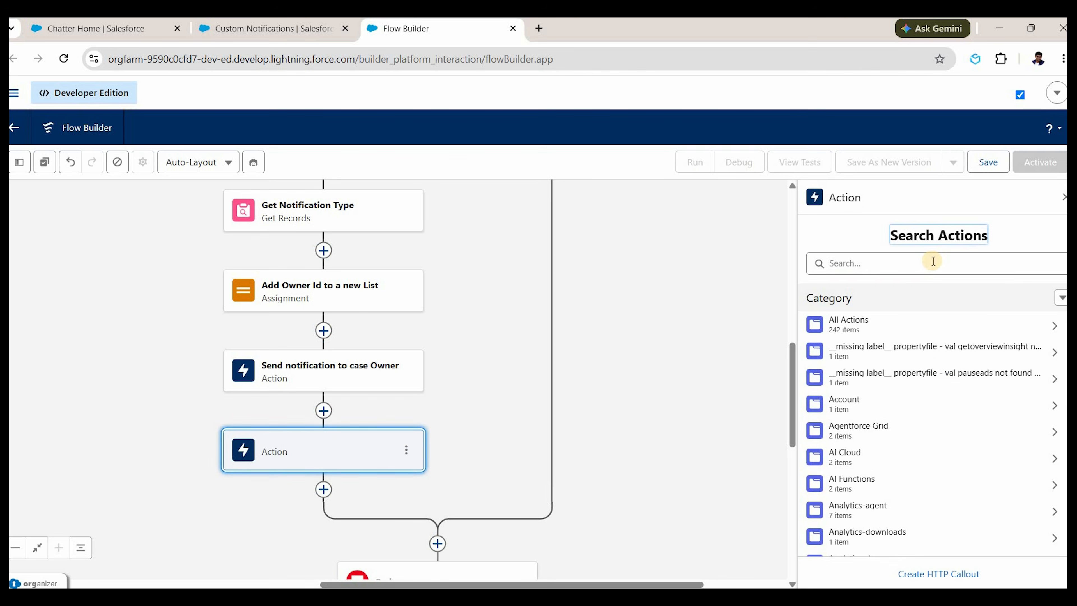
click(933, 261)
text(post)
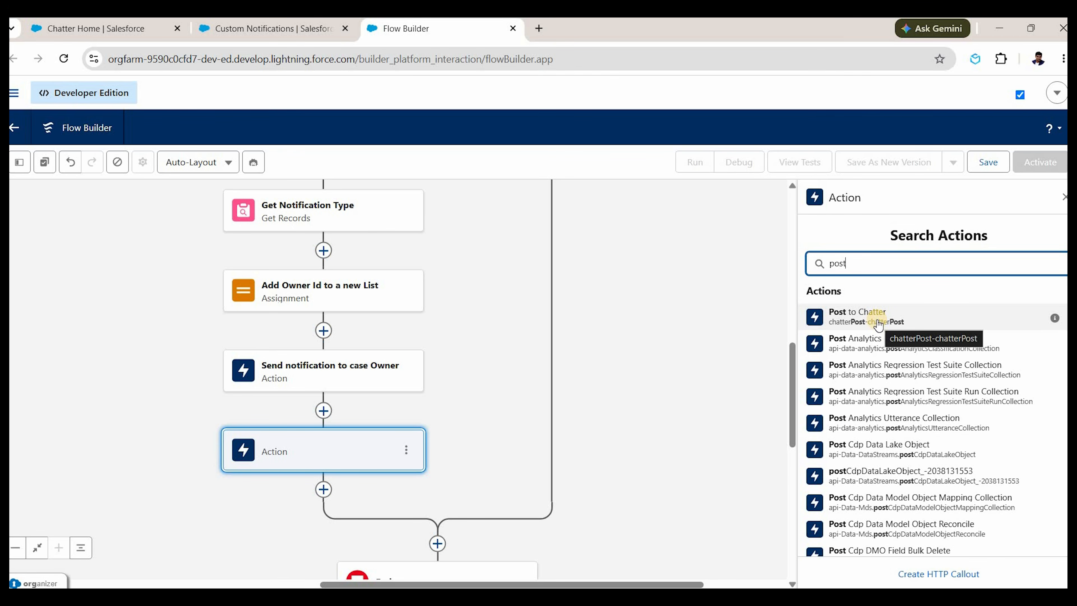
click(877, 320)
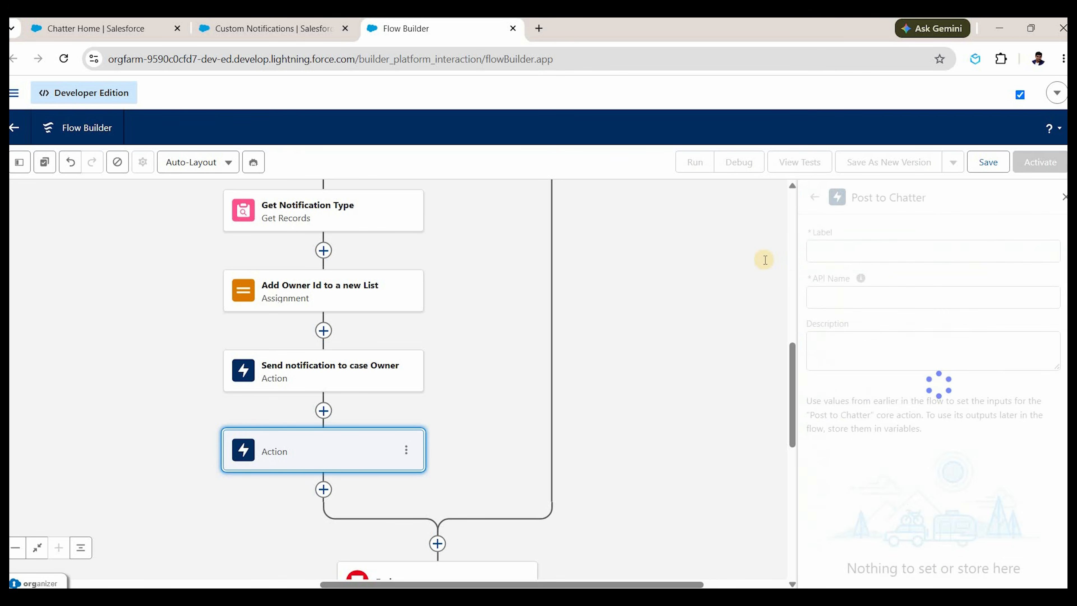
Label the action 'Post to Chatter for Case Owner' with message 'High Priority Case Created'.
text(Pos)
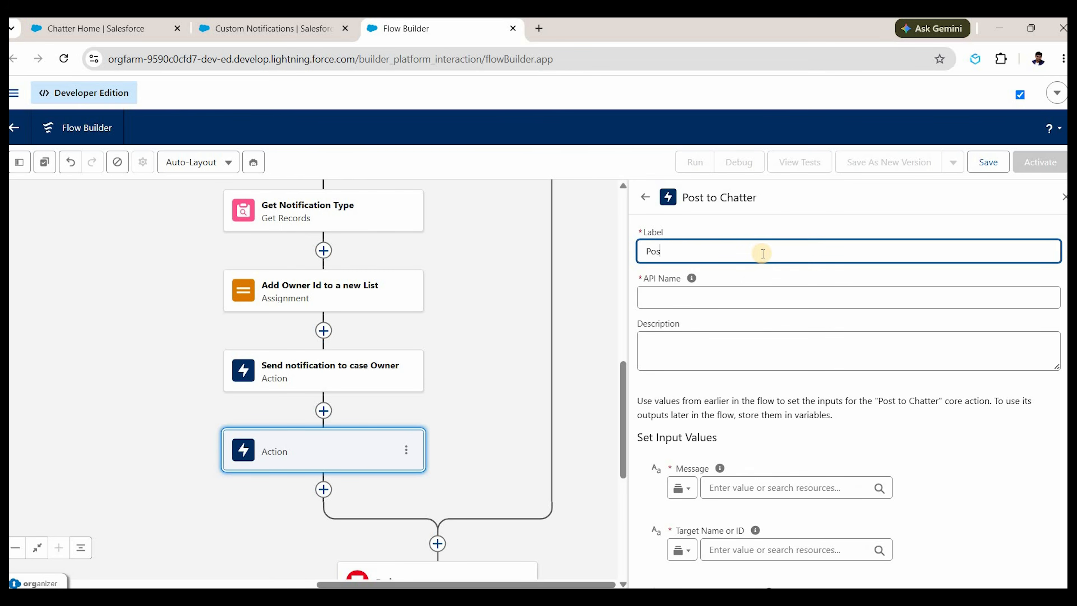
text(t to Chatter for Case Owner)
scroll(741, 360, down, 3)
click(740, 347)
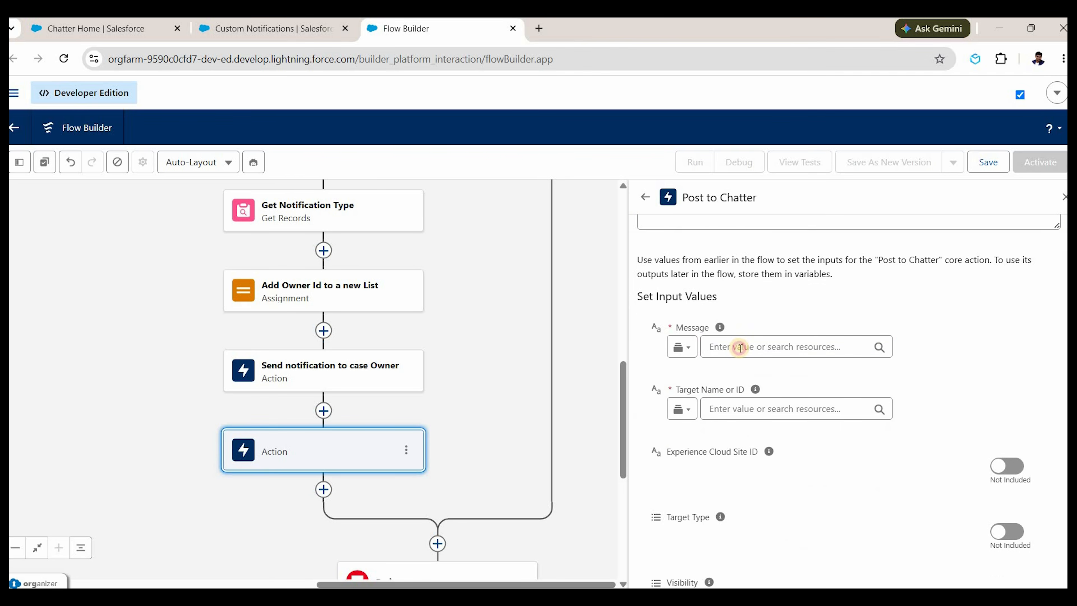
text(High Priority)
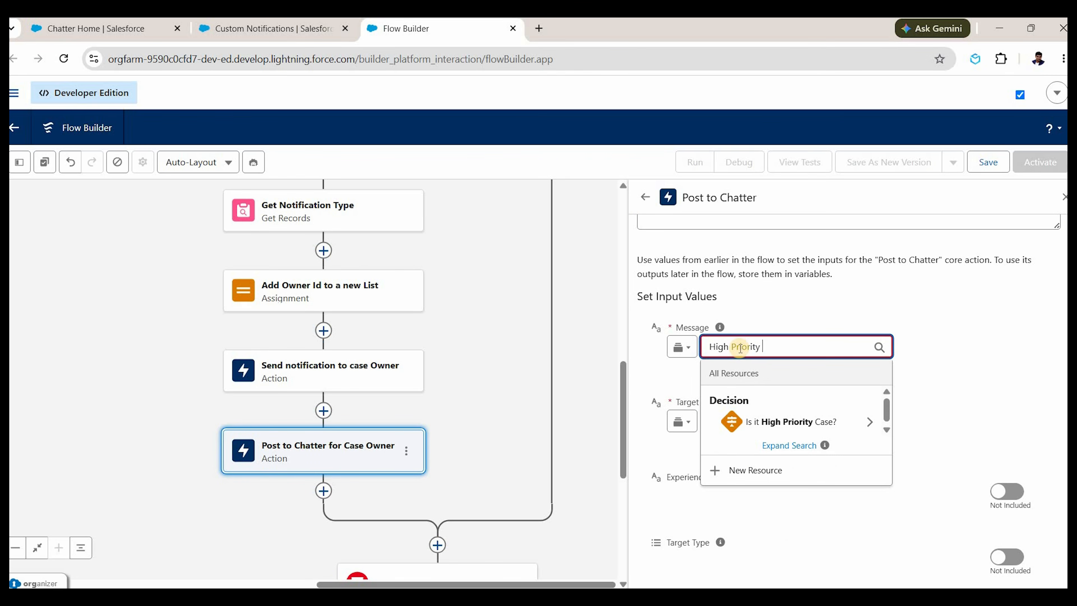
text( Case Created)
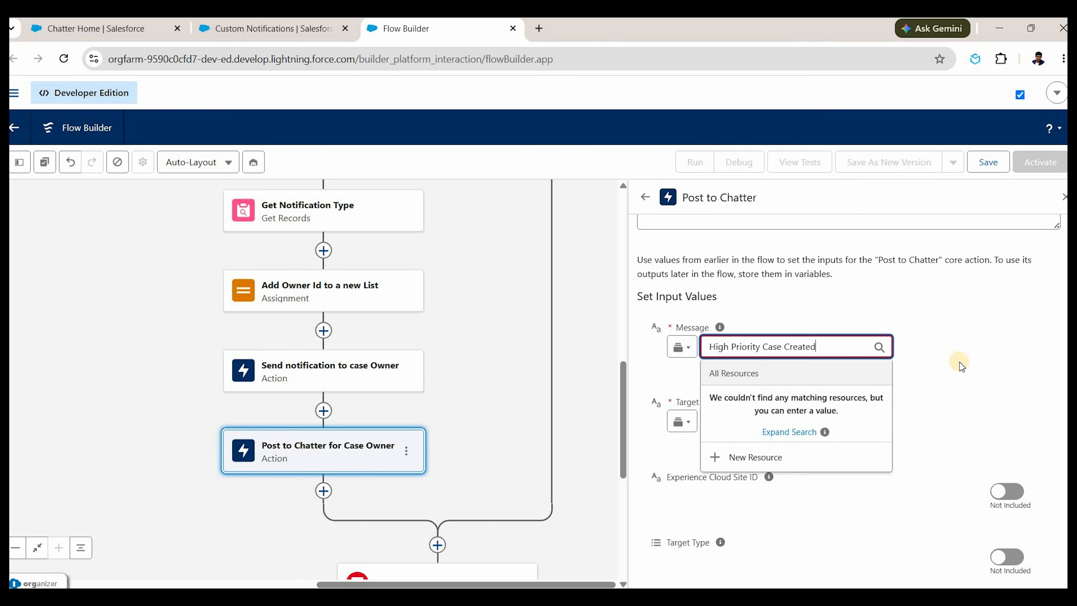
click(699, 404)
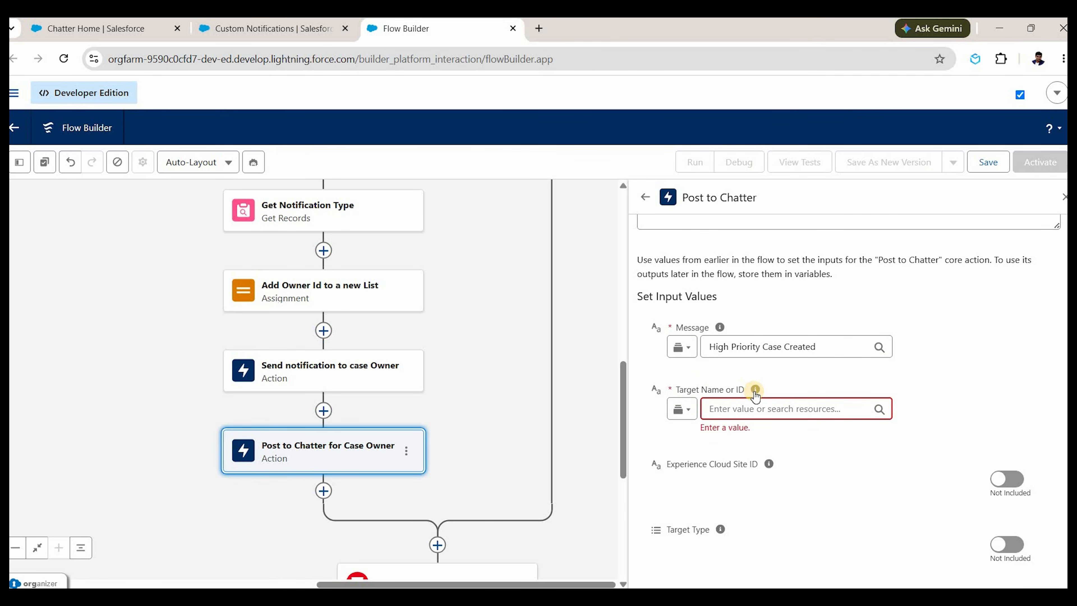
Set the post's Target to the triggering case's Owner ID ({!$Record.OwnerId}) and save the flow.
mouse_move(755, 396)
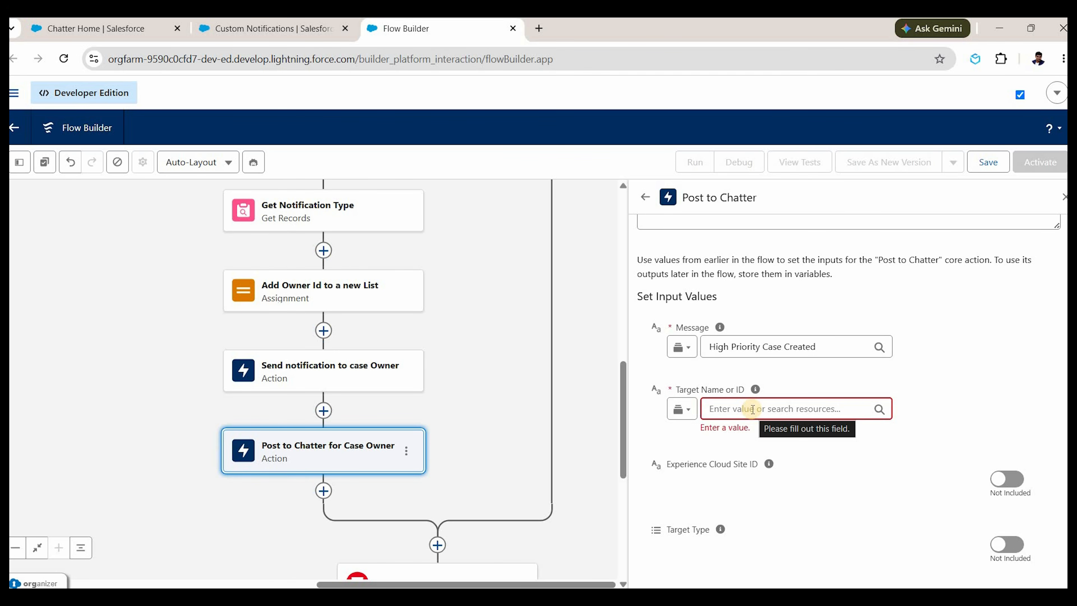
click(753, 409)
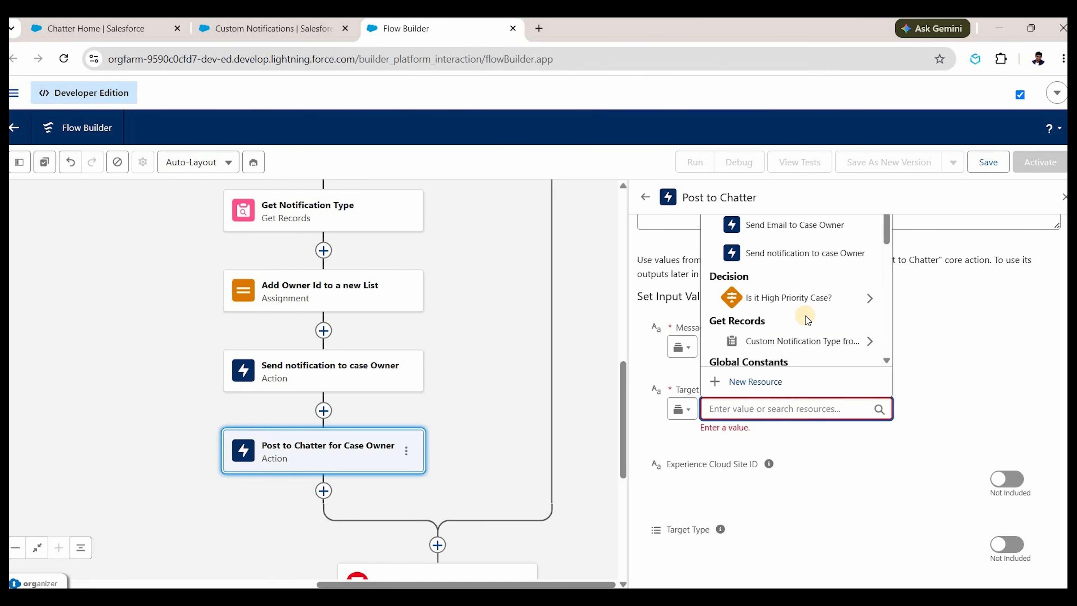
scroll(805, 323, down, 3)
scroll(802, 327, up, 3)
scroll(799, 328, up, 5)
click(801, 329)
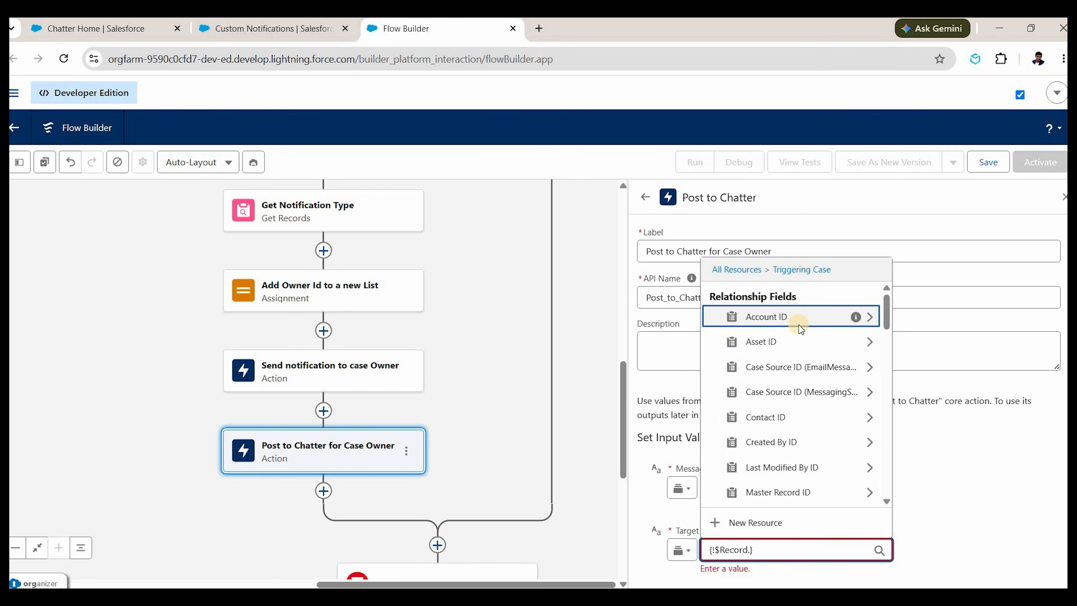
text(Owner)
click(790, 493)
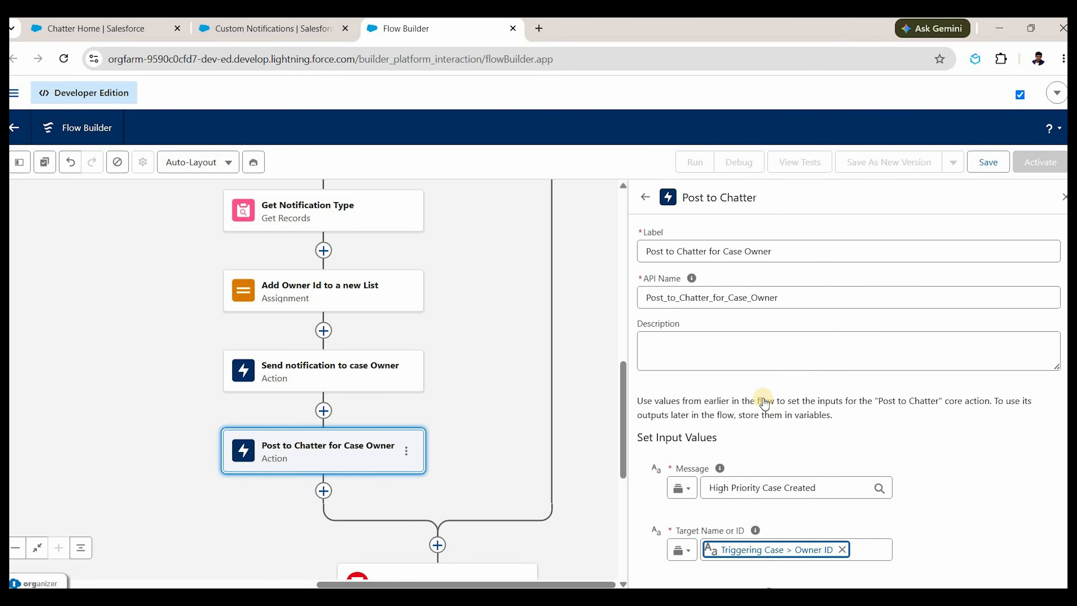
scroll(765, 404, down, 3)
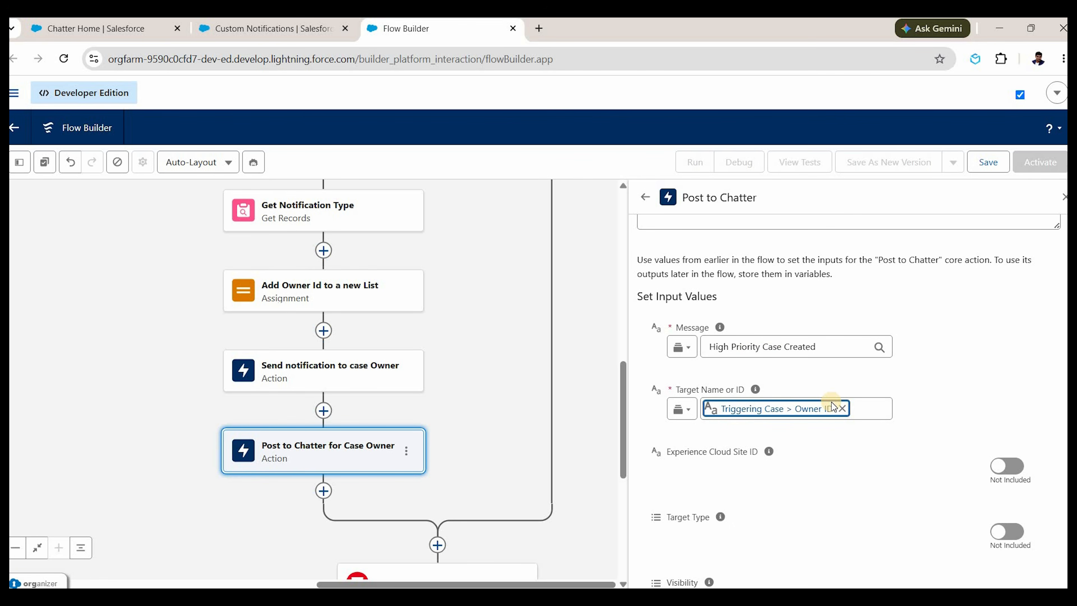
scroll(832, 402, down, 5)
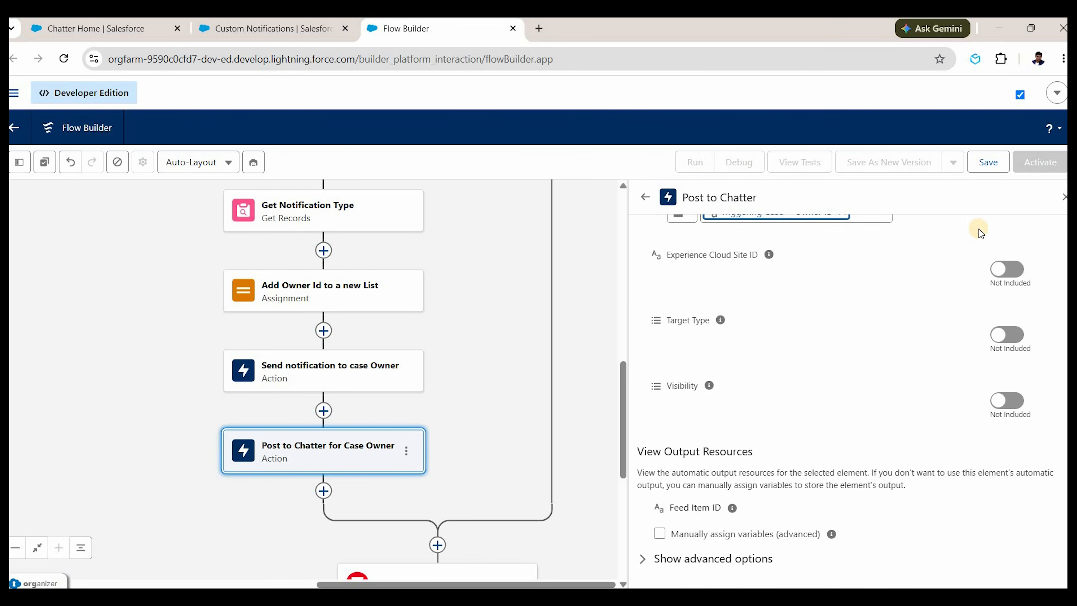
click(988, 162)
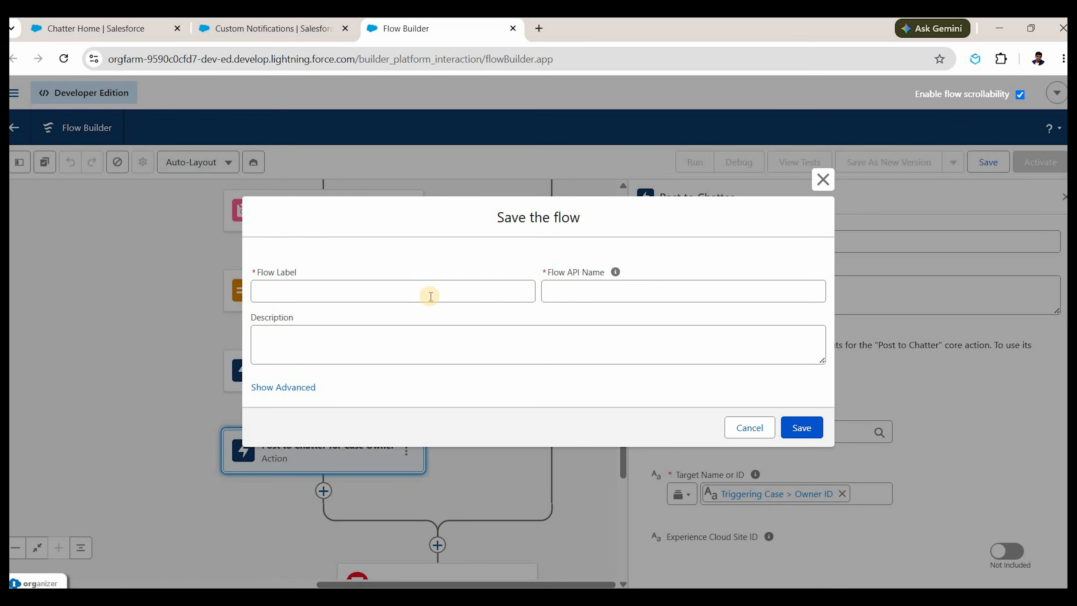
Save the flow with label 'Case After Insert Flow' and activate it.
click(431, 296)
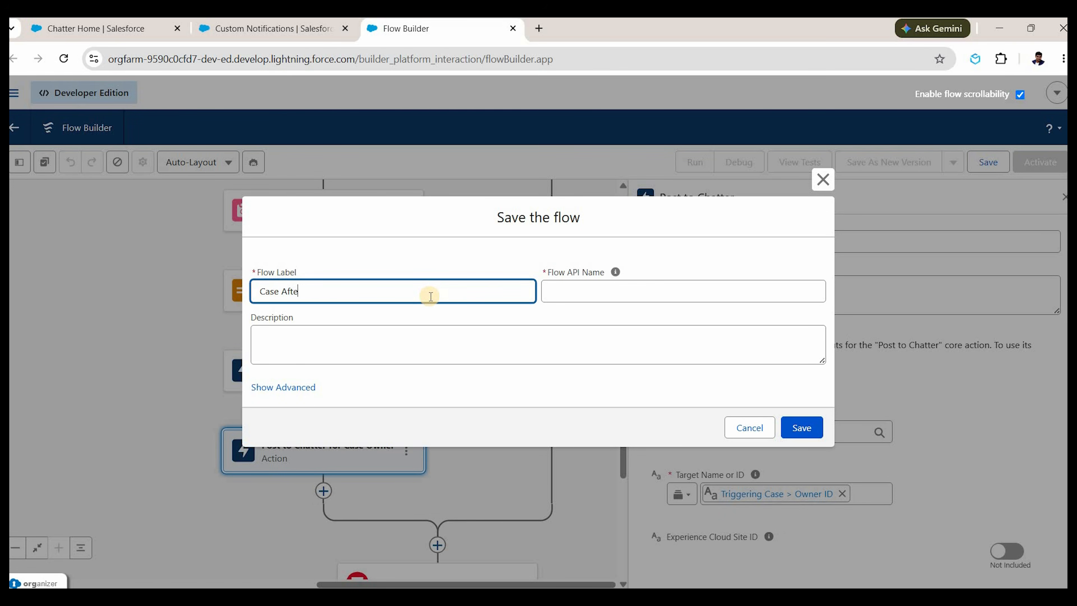
text(Case After Insert Flow)
click(800, 428)
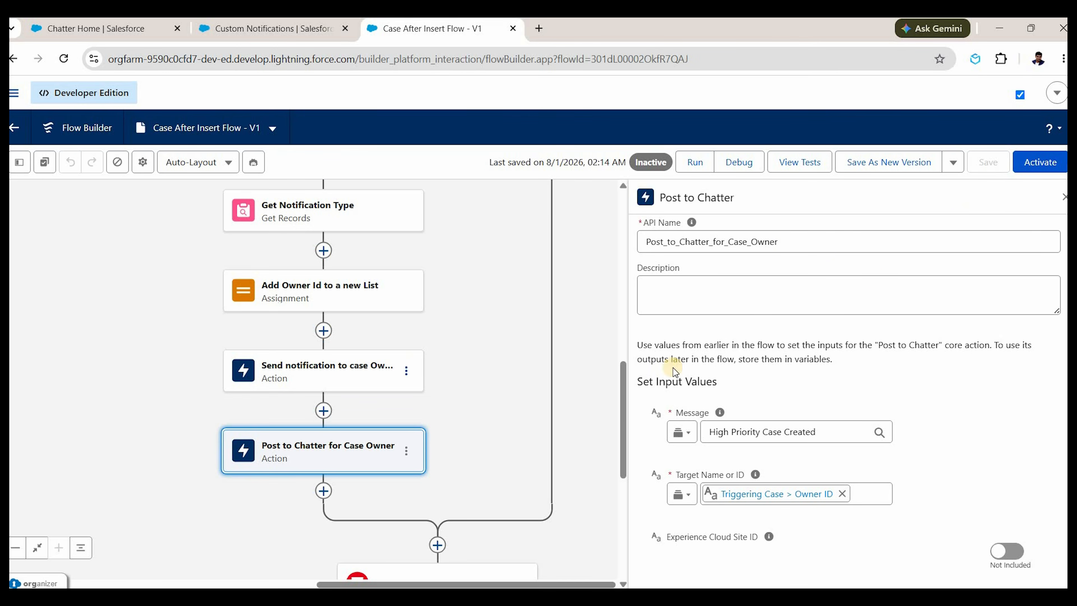
click(1038, 162)
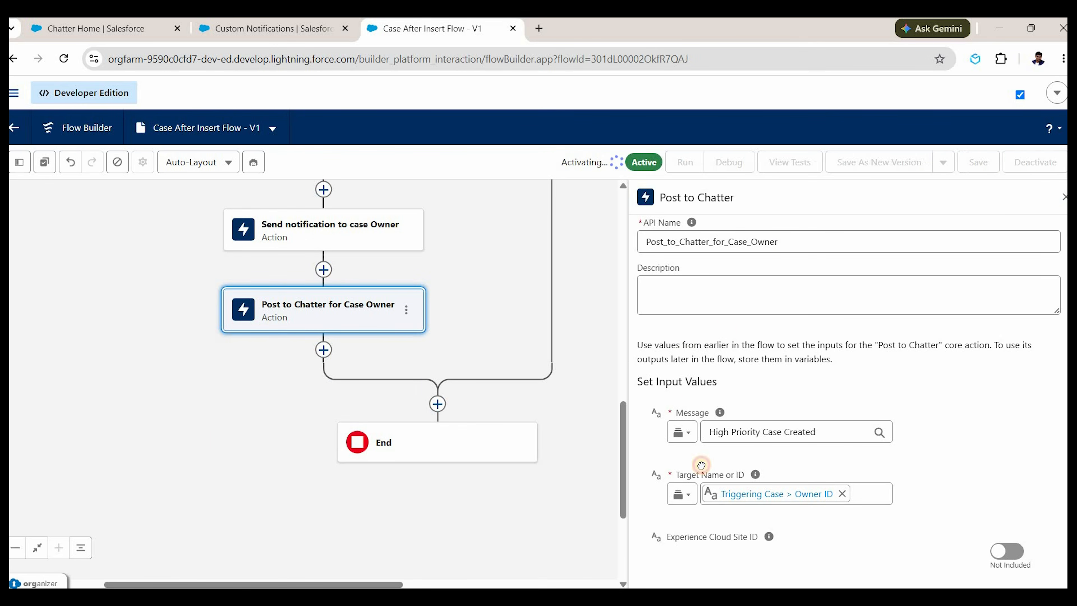
Expand and collapse the Start node, then review the canvas down to End.
scroll(651, 354, up, 10)
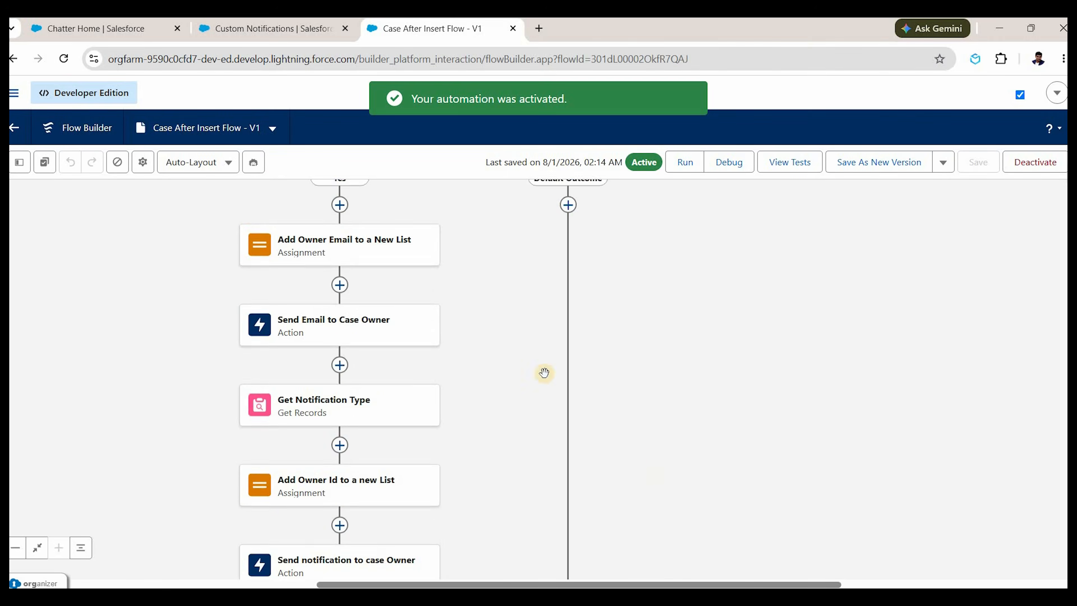
click(449, 223)
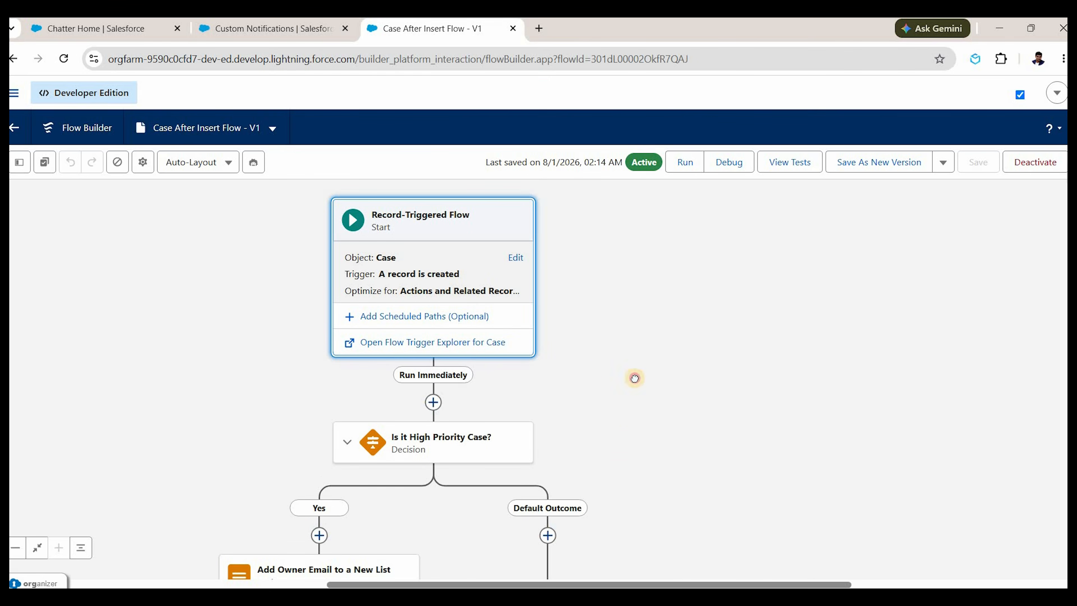
click(698, 289)
scroll(454, 210, down, 5)
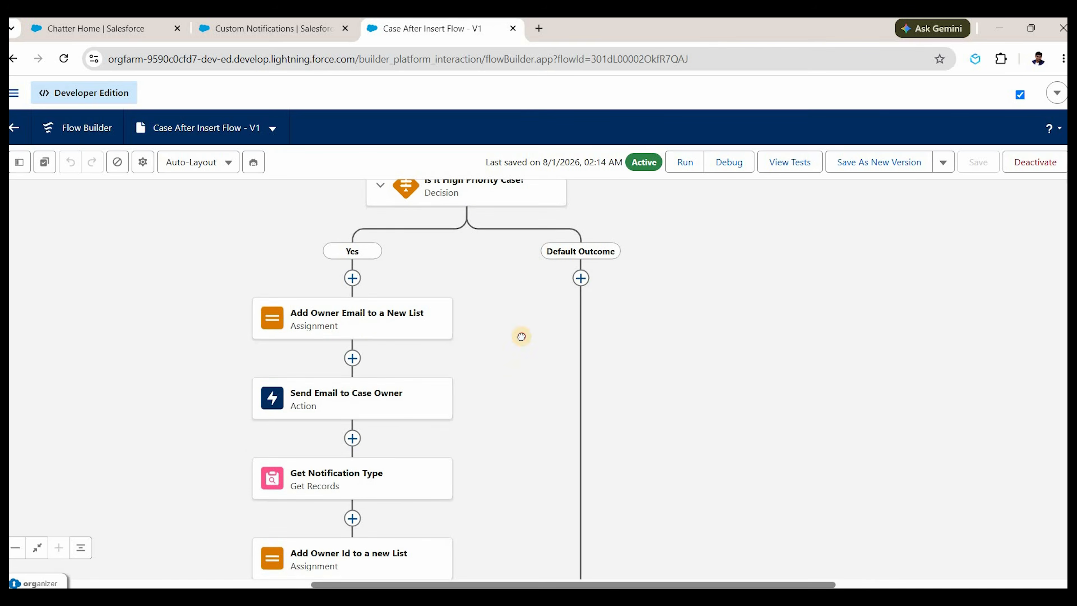
scroll(361, 331, down, 2)
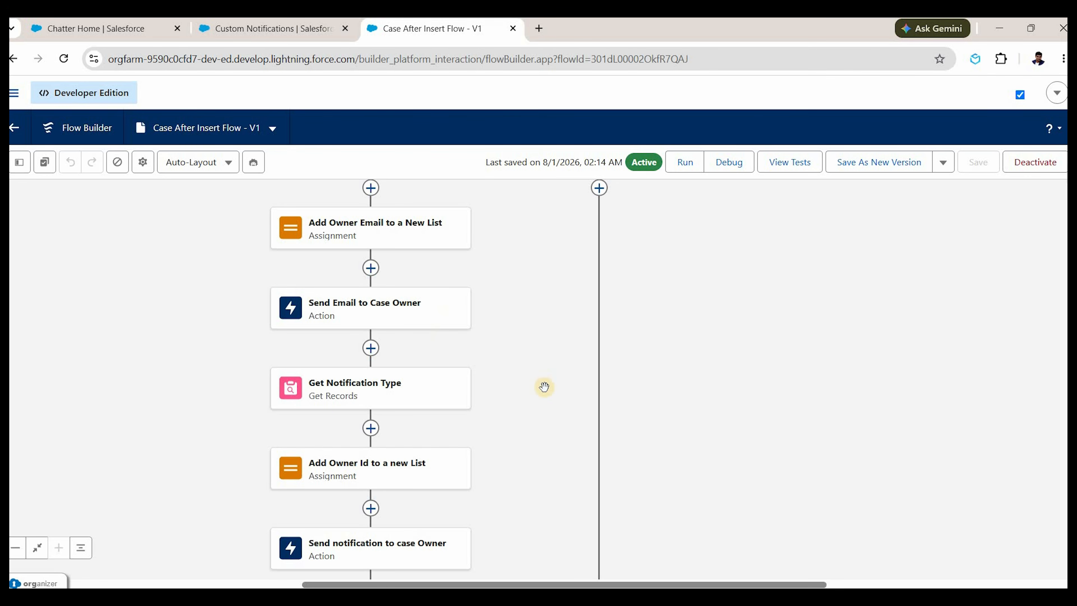
scroll(381, 474, down, 1)
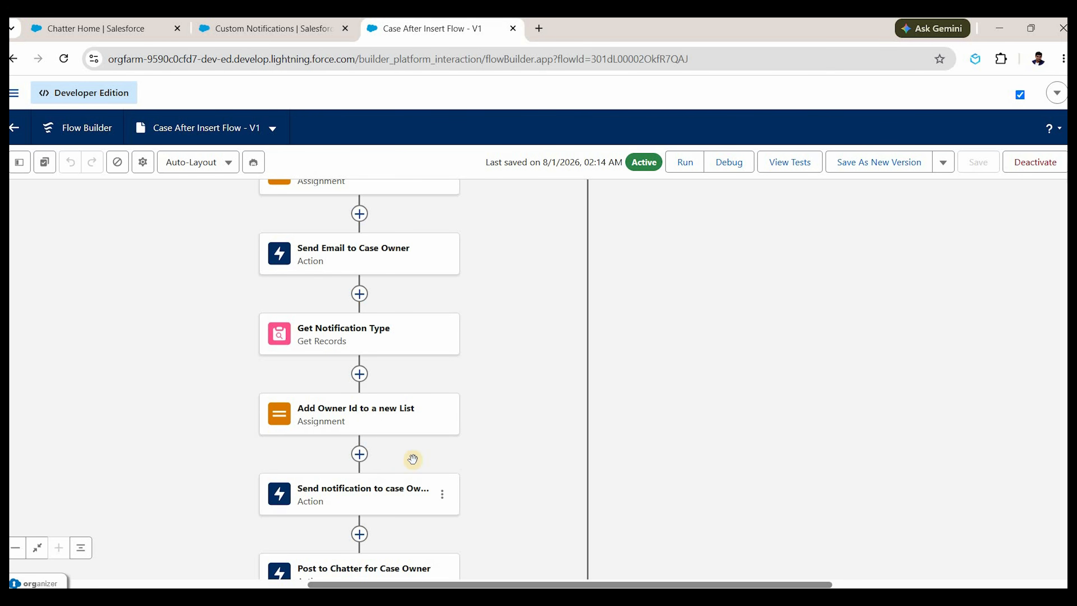
scroll(382, 449, down, 3)
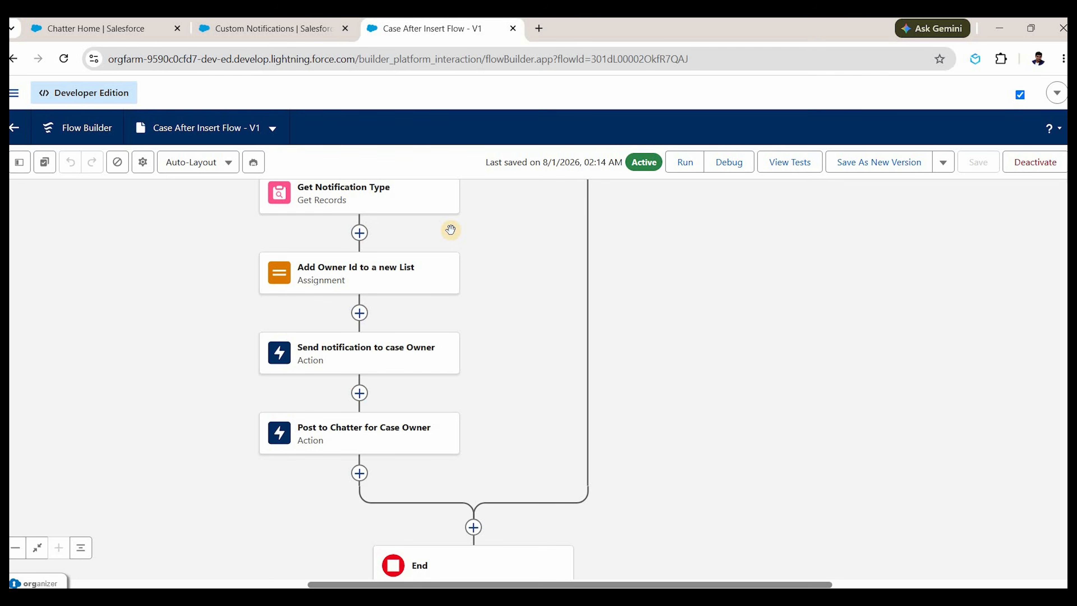
Start a new case for Burlington Textiles Corp of America with High priority.
click(117, 26)
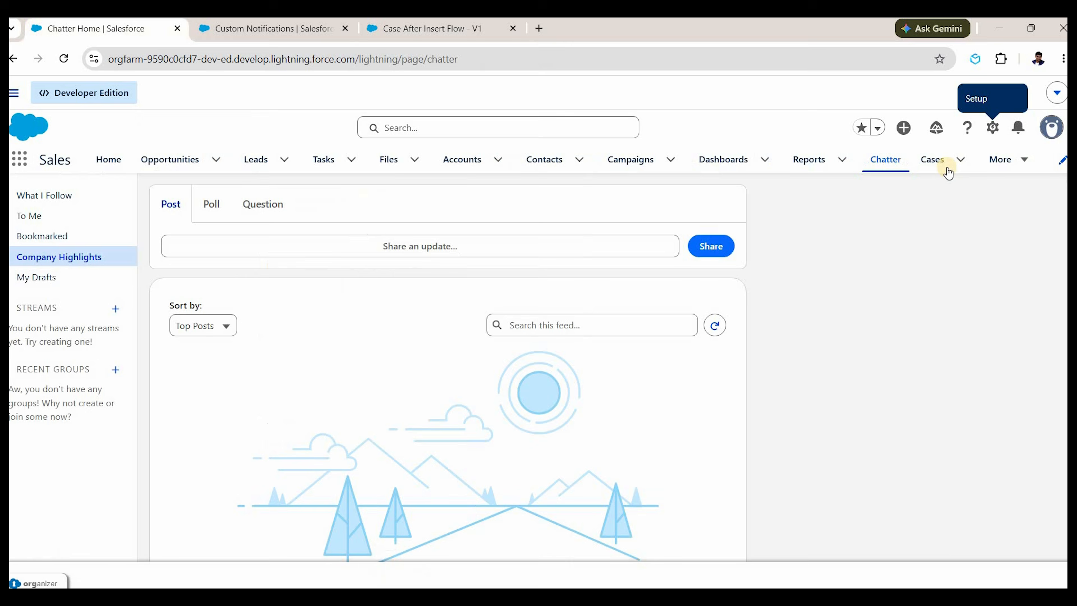
click(935, 163)
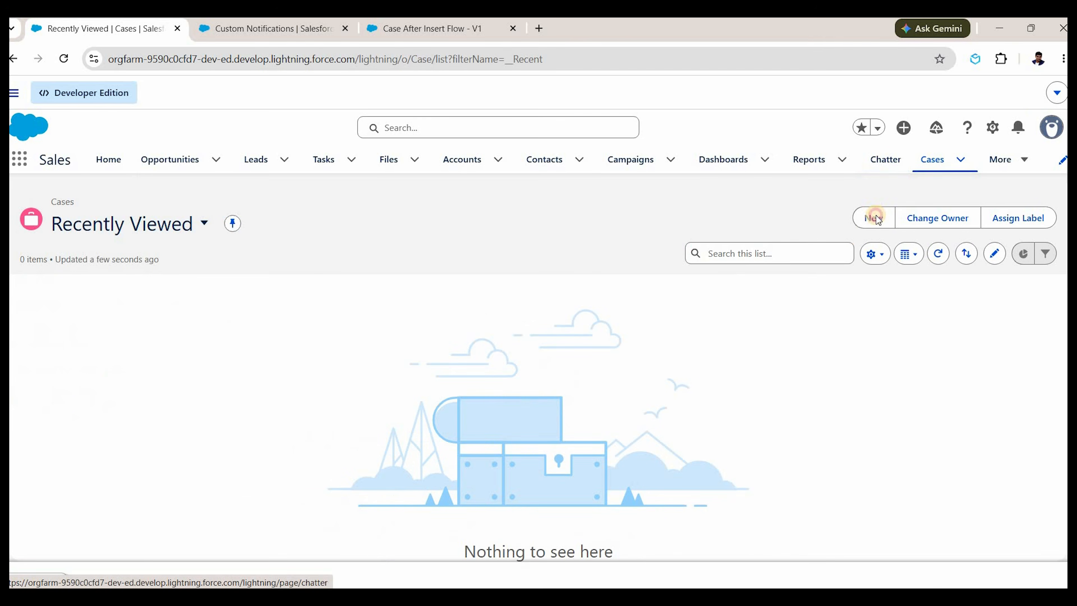
click(874, 218)
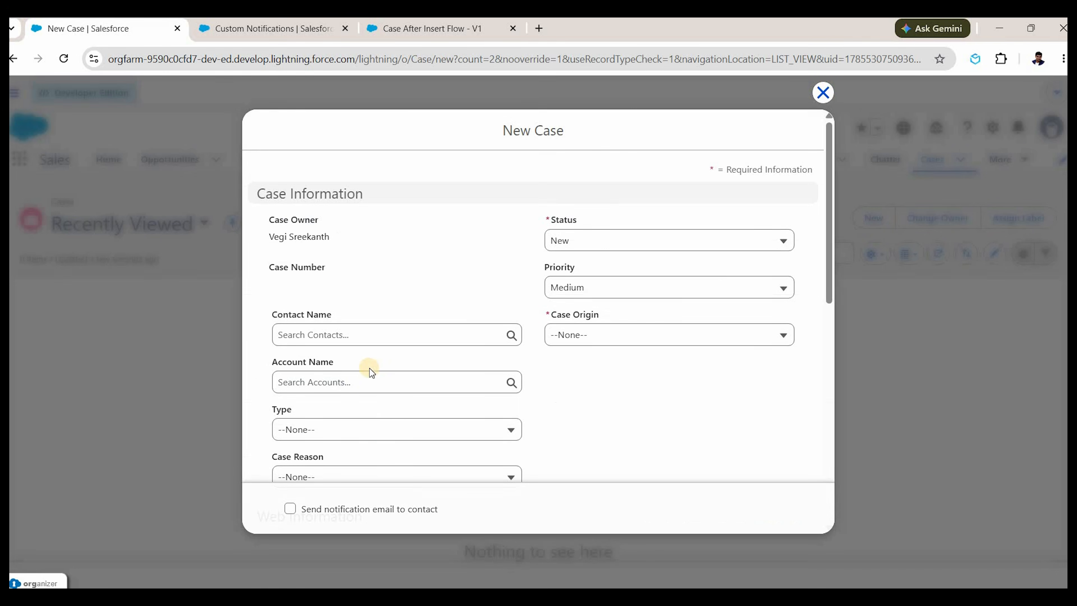
click(369, 381)
click(381, 435)
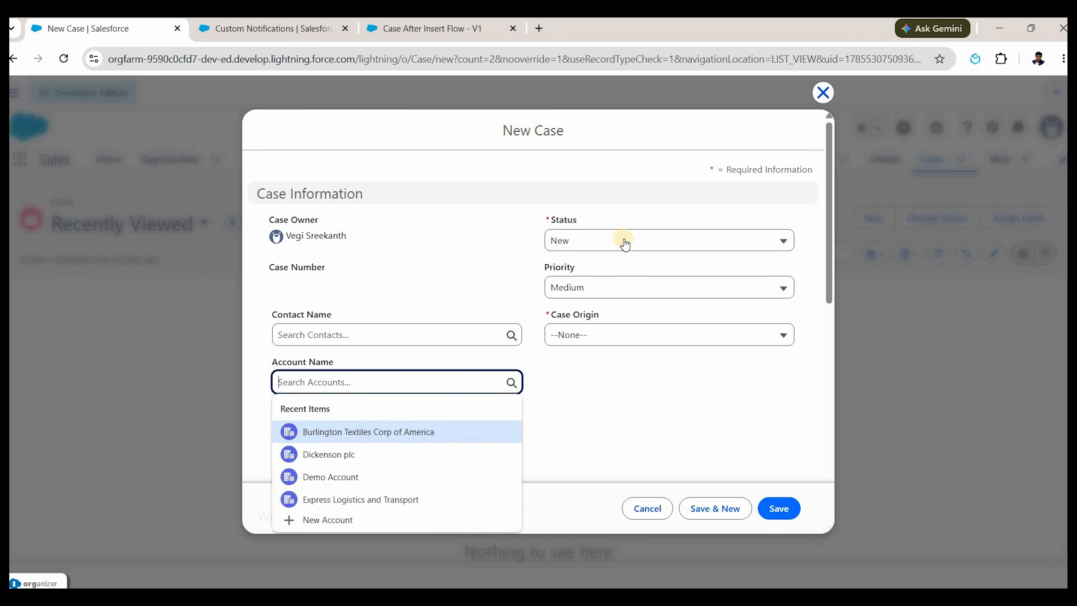
click(621, 285)
click(612, 335)
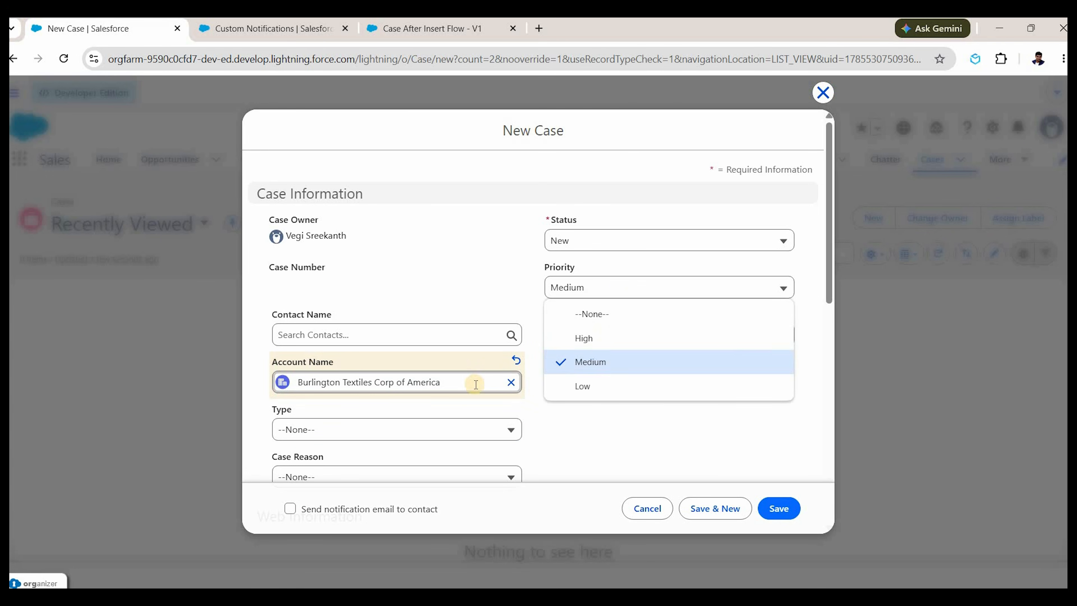
Enter the subject 'My Security Camera is blurry' and attempt to save the case.
scroll(441, 397, down, 5)
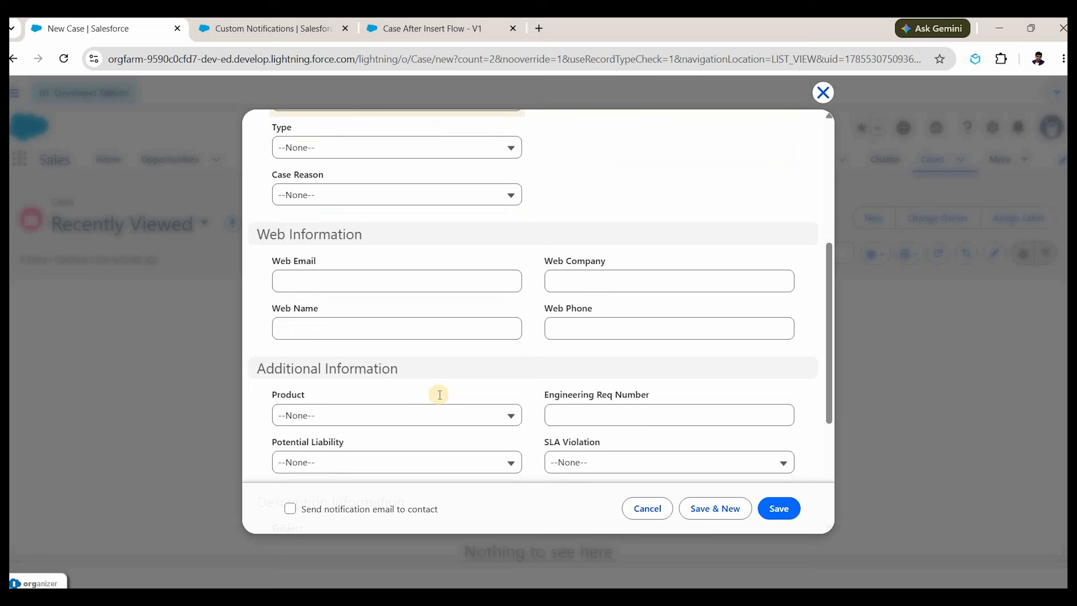
scroll(441, 356, down, 4)
click(442, 338)
text(My Security Camera is)
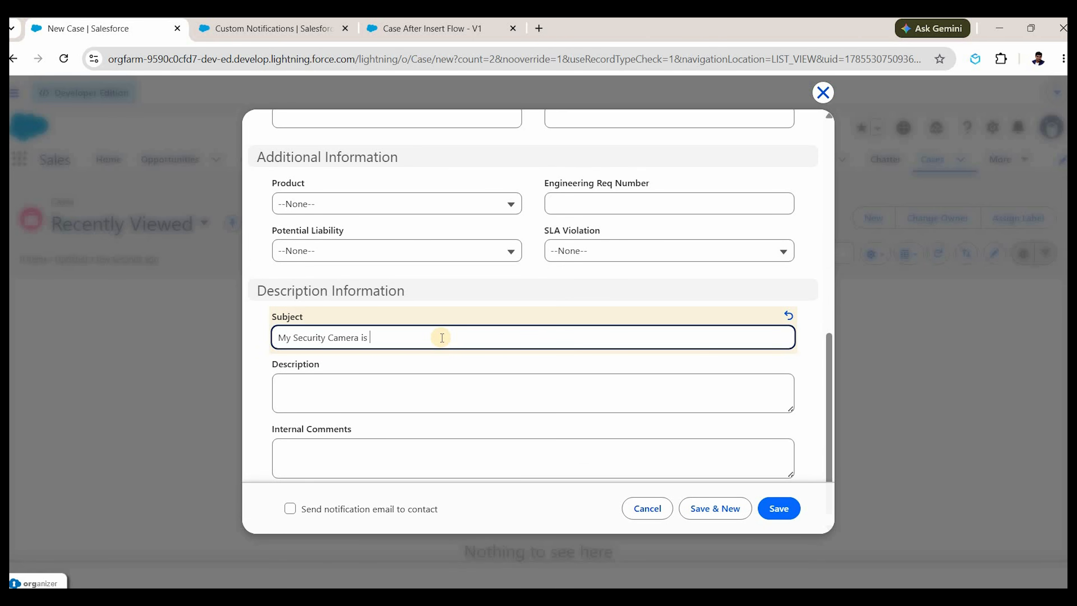
text(y)
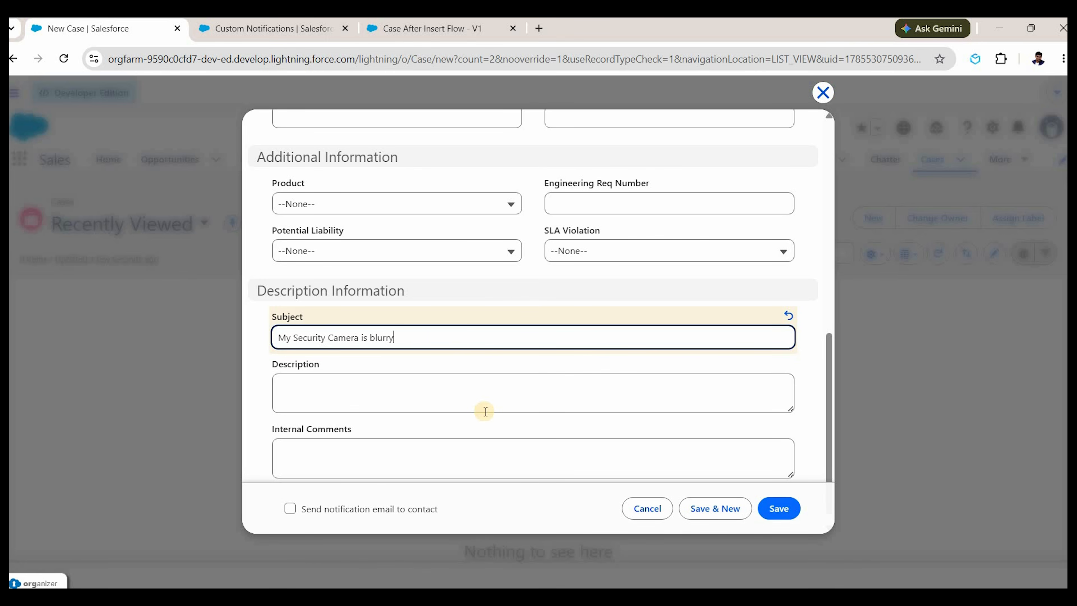
scroll(484, 411, down, 1)
click(761, 505)
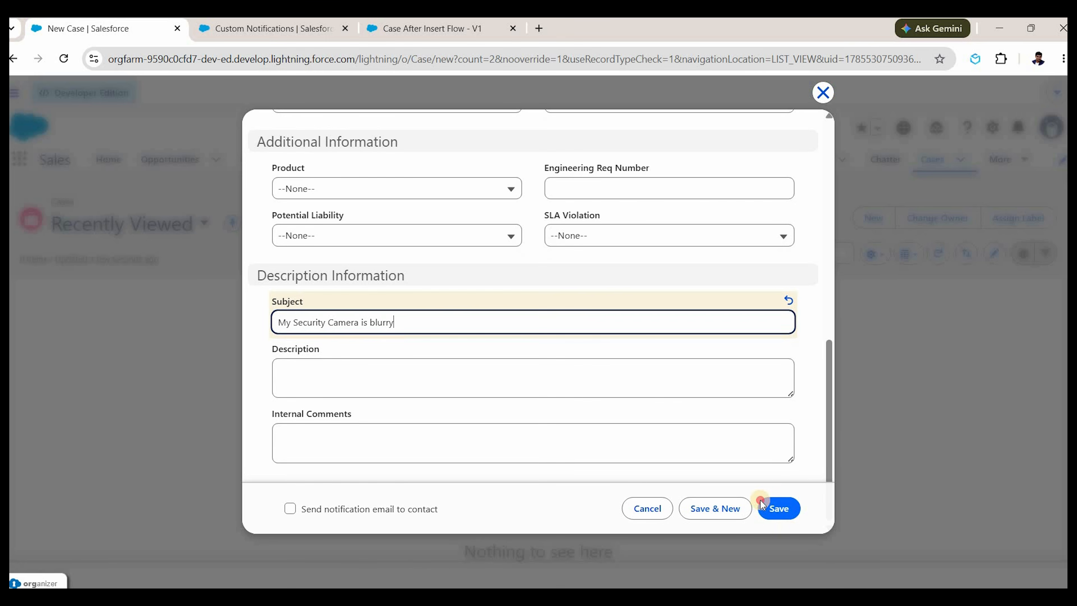
click(768, 507)
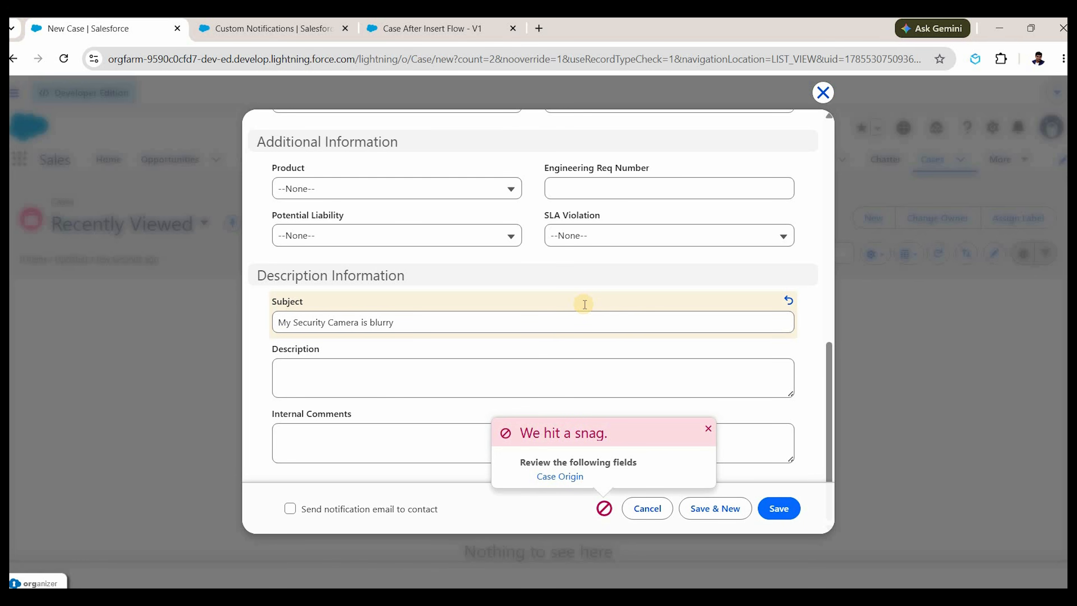
Set Case Origin to Phone and save the case.
scroll(584, 305, up, 10)
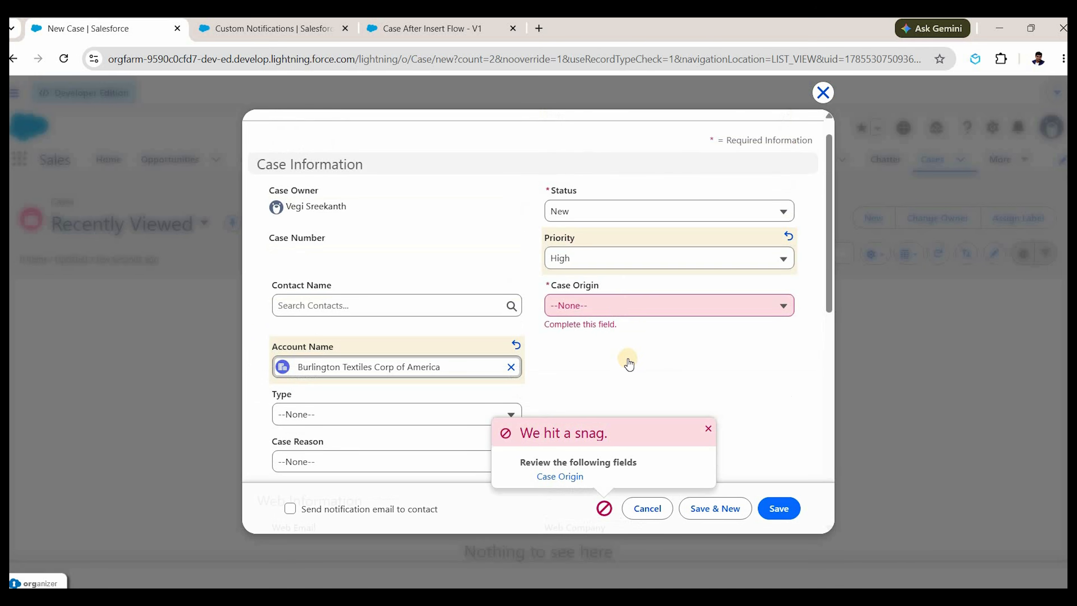
click(630, 311)
click(628, 376)
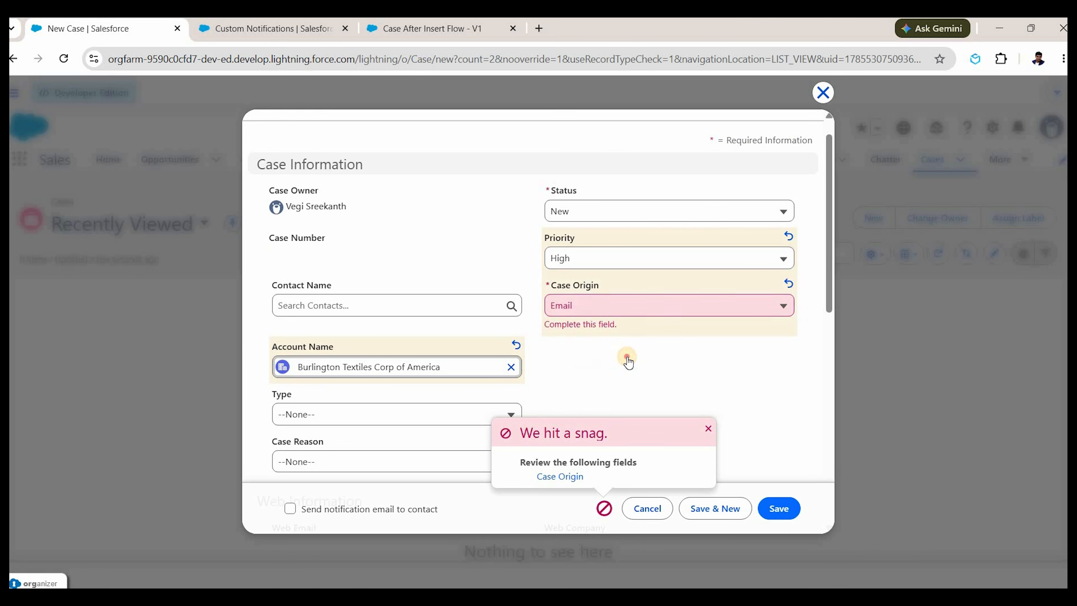
click(669, 305)
click(627, 353)
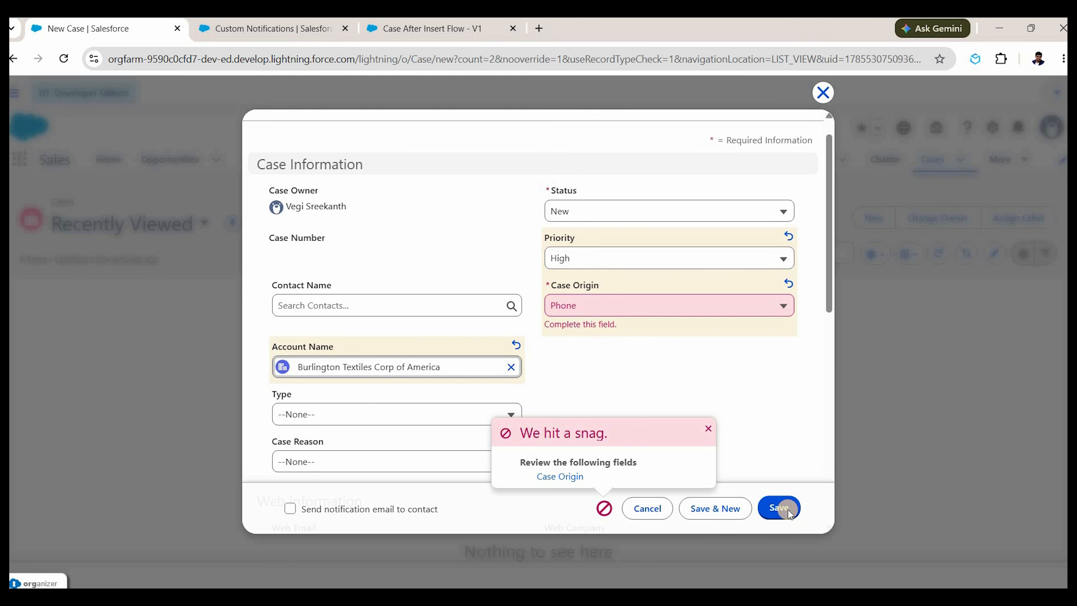
click(787, 509)
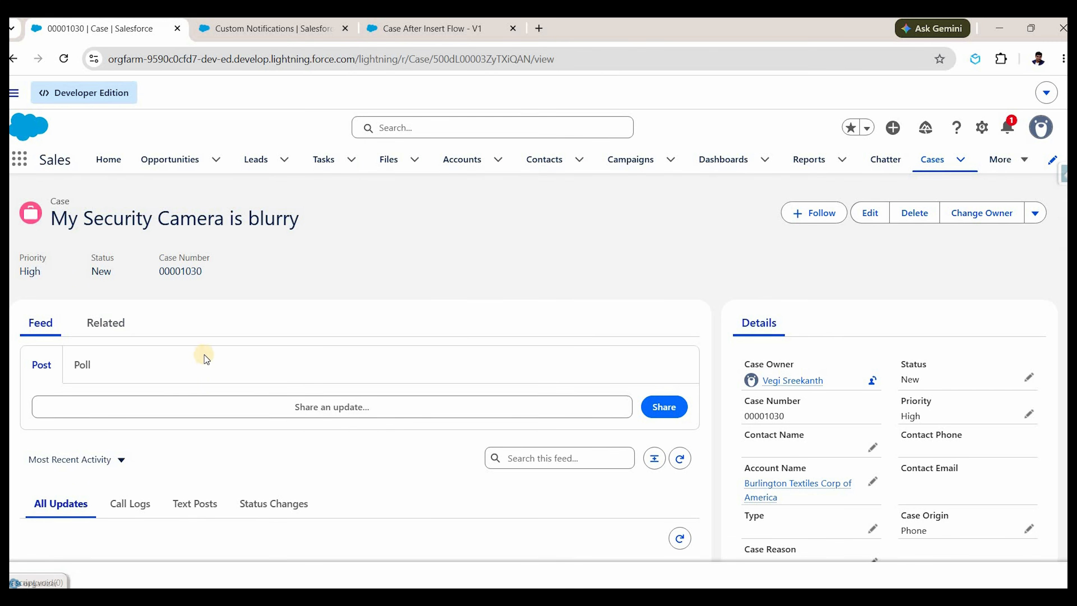
Check the notifications for the 00001030 High Priority alert and open the case from it.
scroll(204, 355, down, 5)
scroll(146, 341, up, 5)
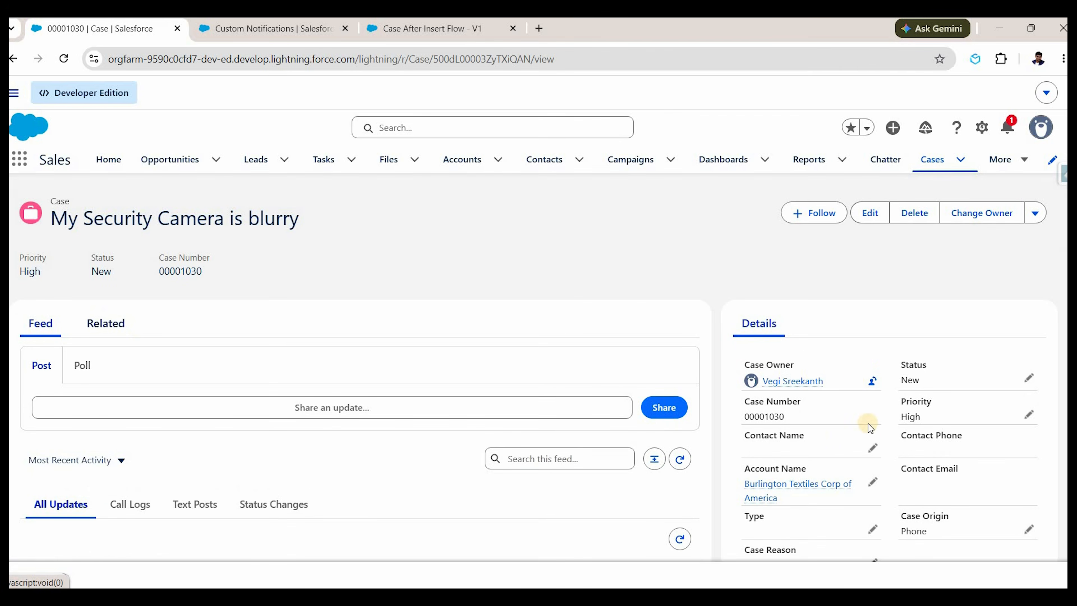
scroll(865, 374, down, 2)
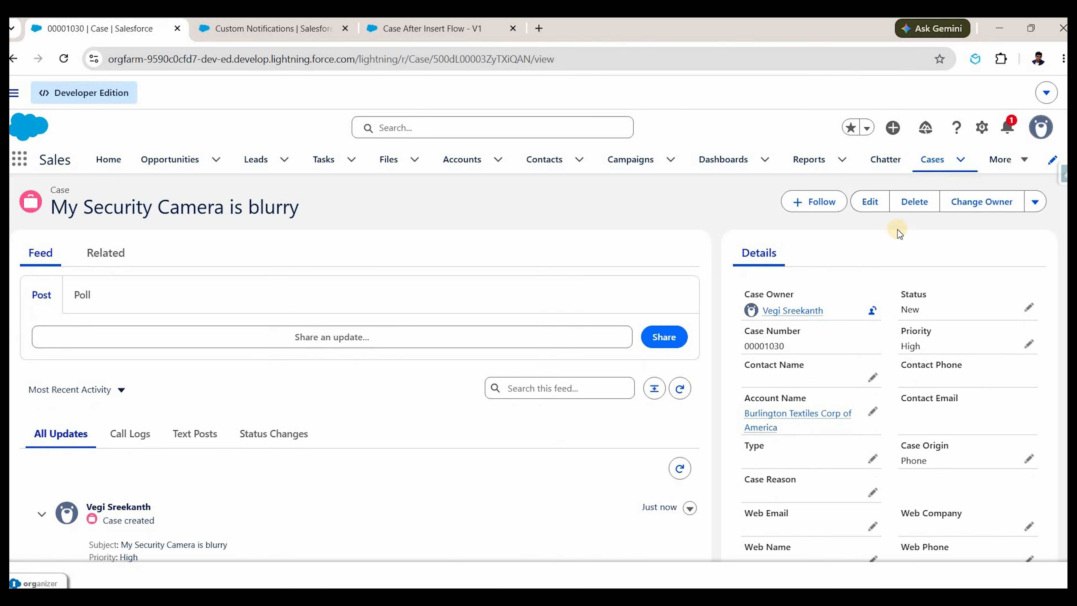
scroll(900, 233, up, 2)
click(1011, 128)
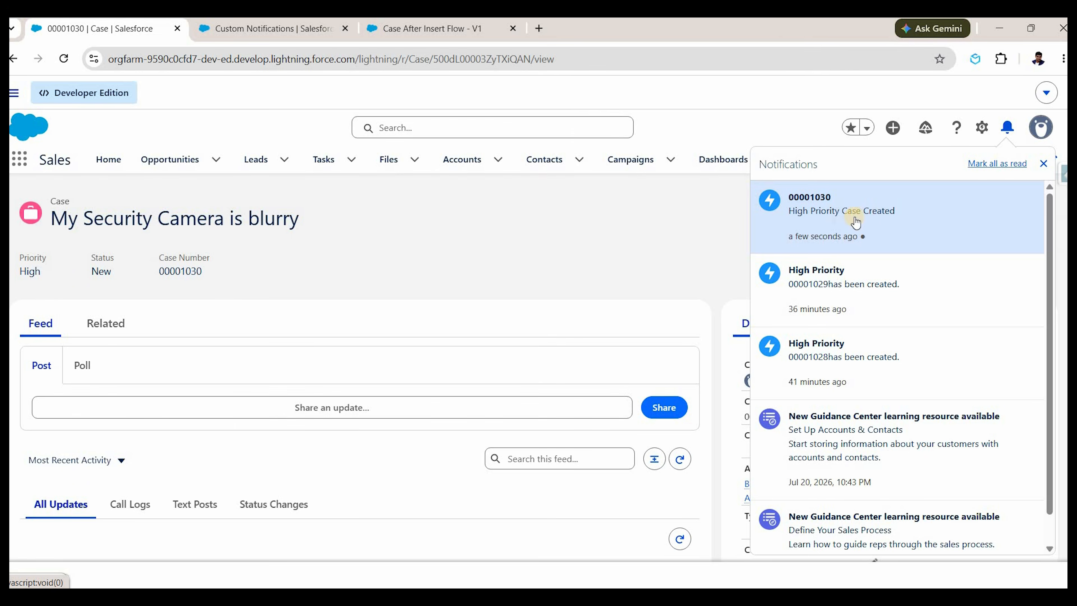
double_click(182, 271)
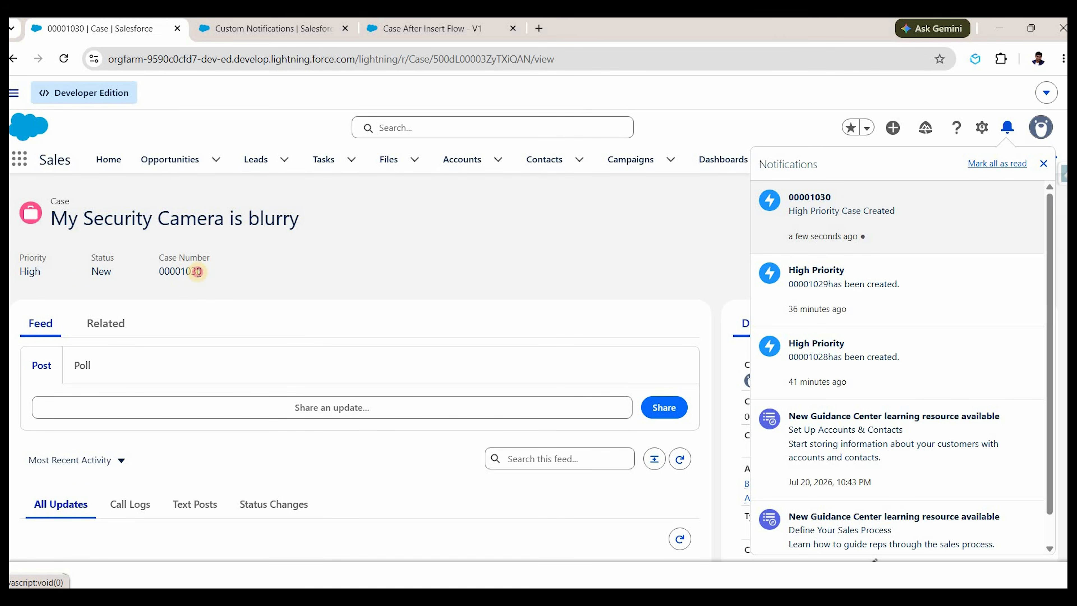
click(971, 153)
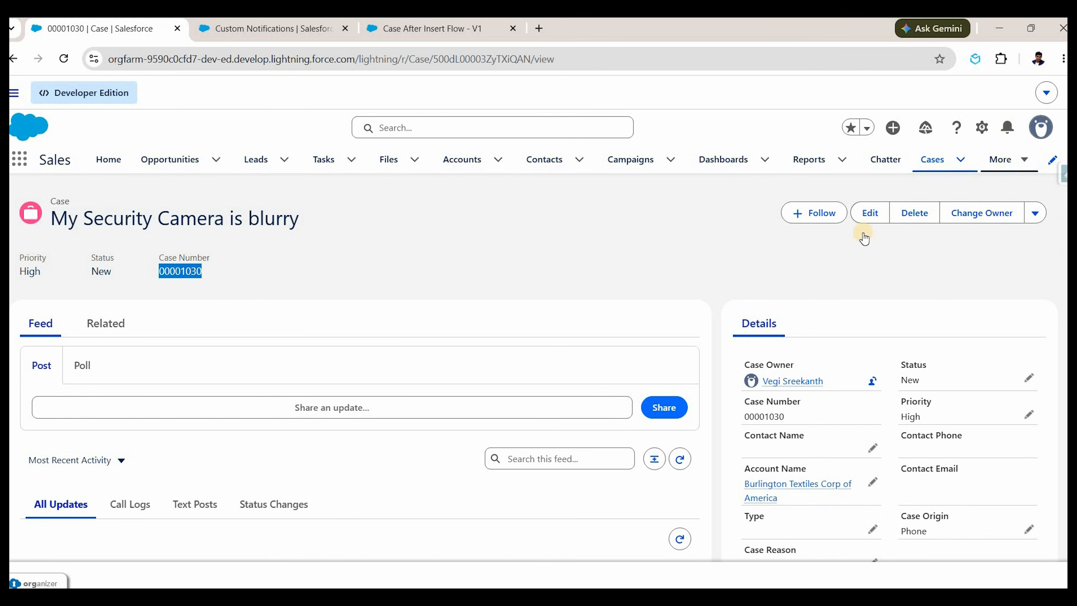
click(1008, 128)
click(850, 216)
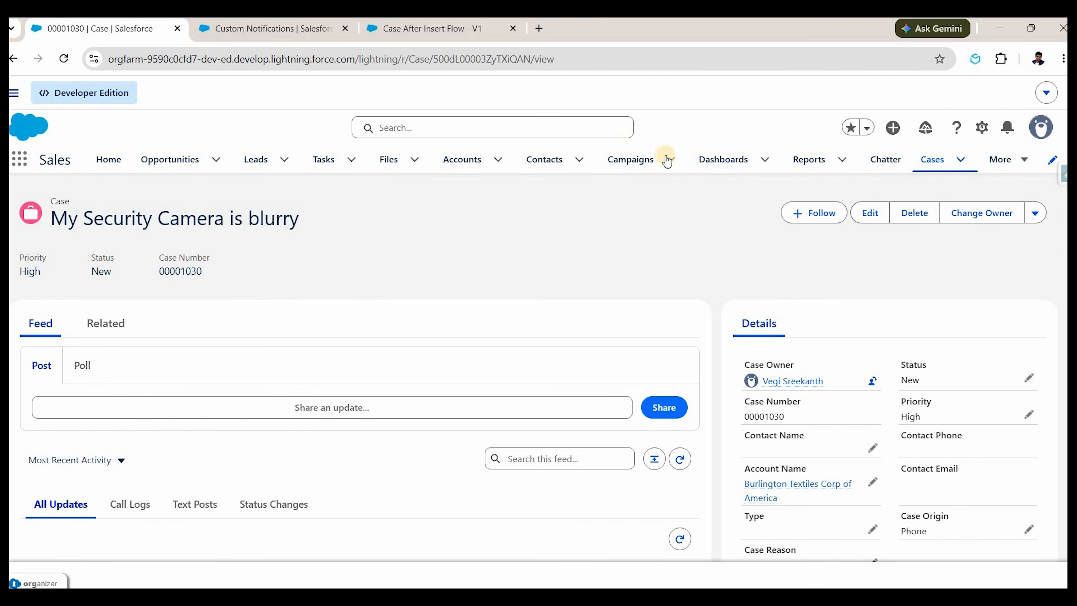
Reopen case 00001030 from its notification, then switch to the Case After Insert Flow tab.
click(808, 159)
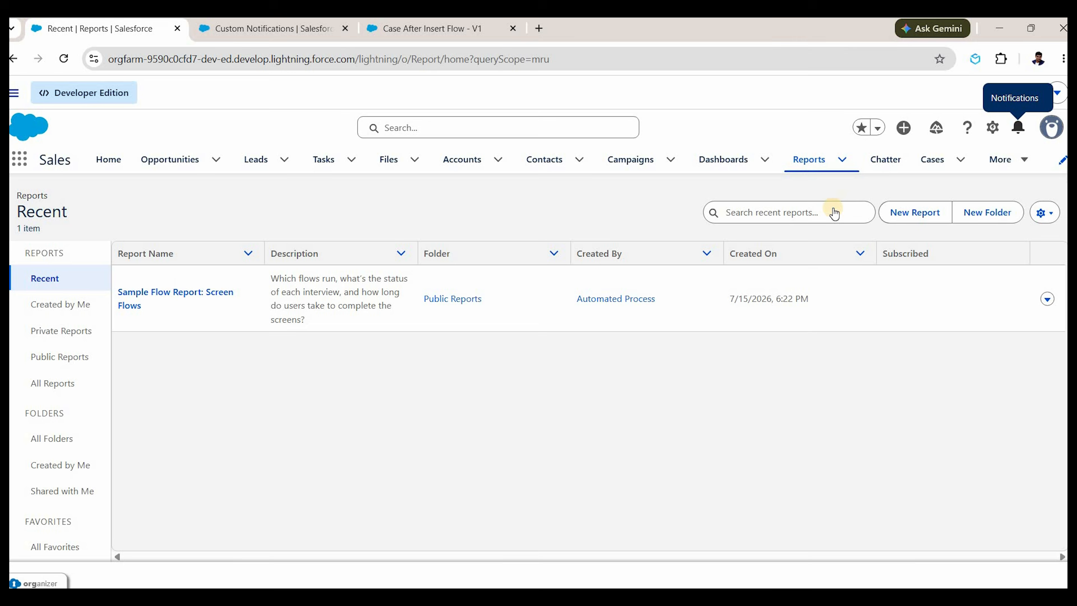
click(1018, 127)
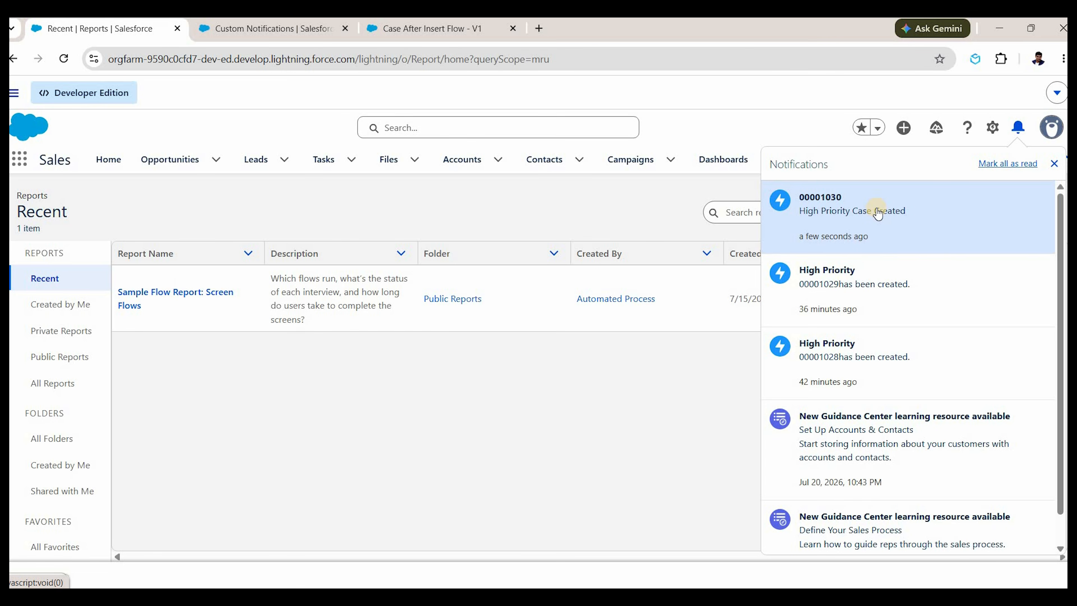
click(866, 233)
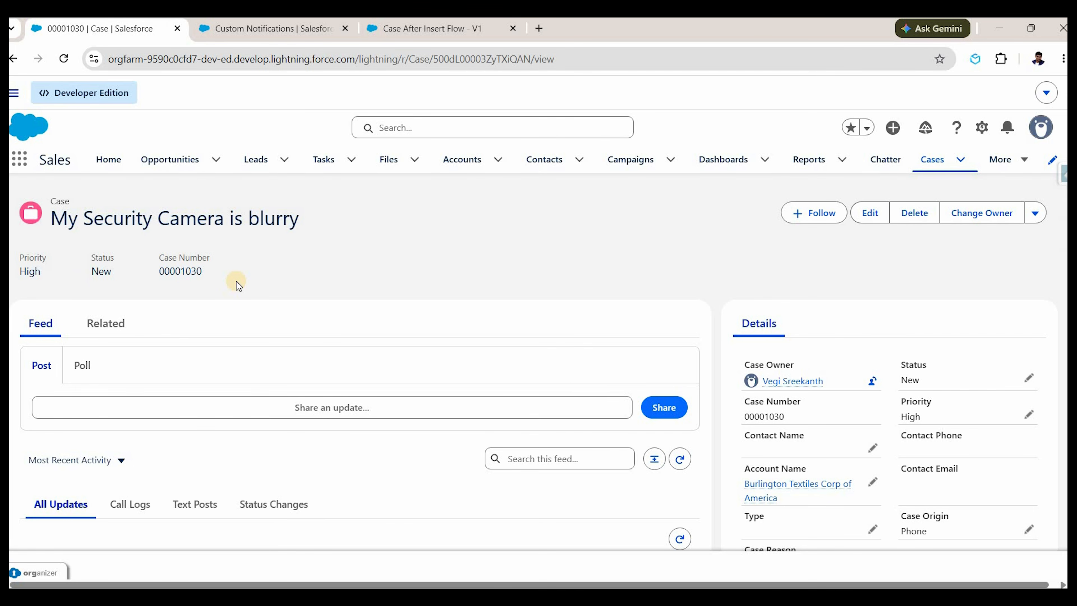
click(413, 34)
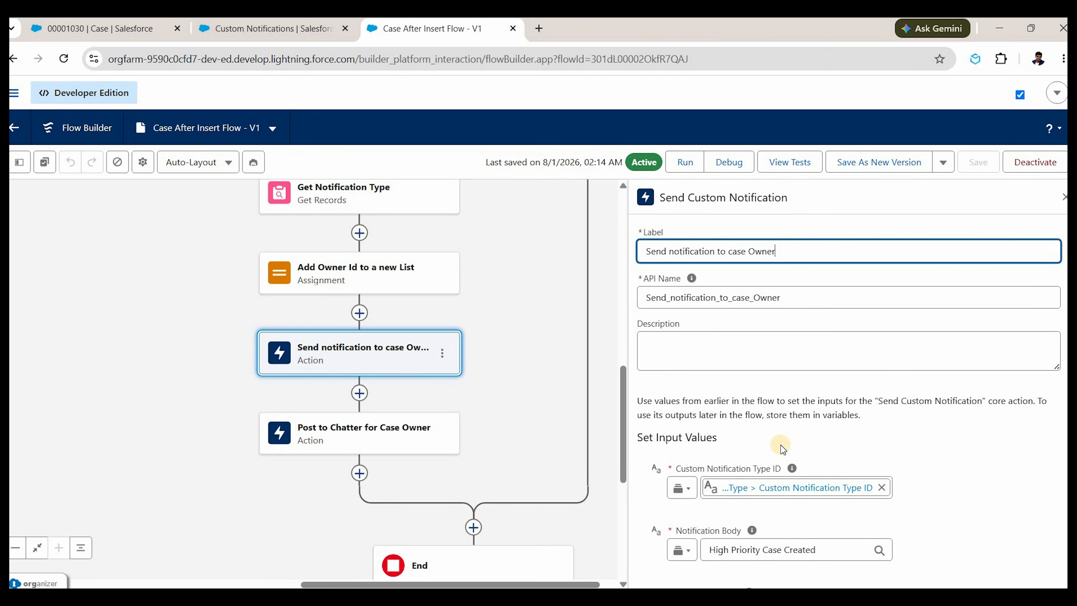
Scroll through the notification action's inputs, then return to the case 00001030 tab.
scroll(781, 445, down, 5)
scroll(685, 498, down, 2)
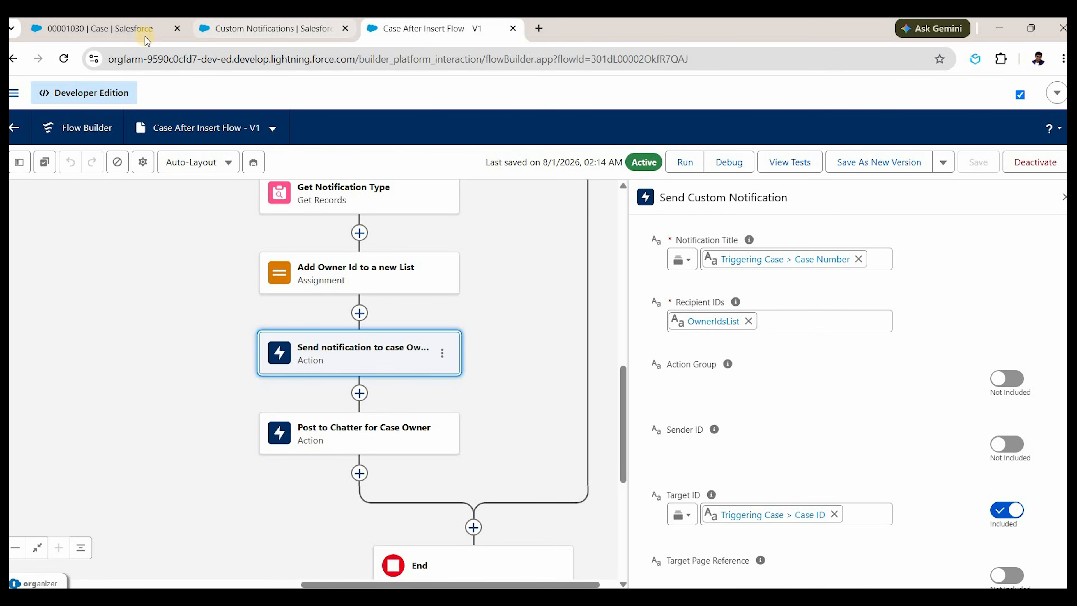
click(135, 30)
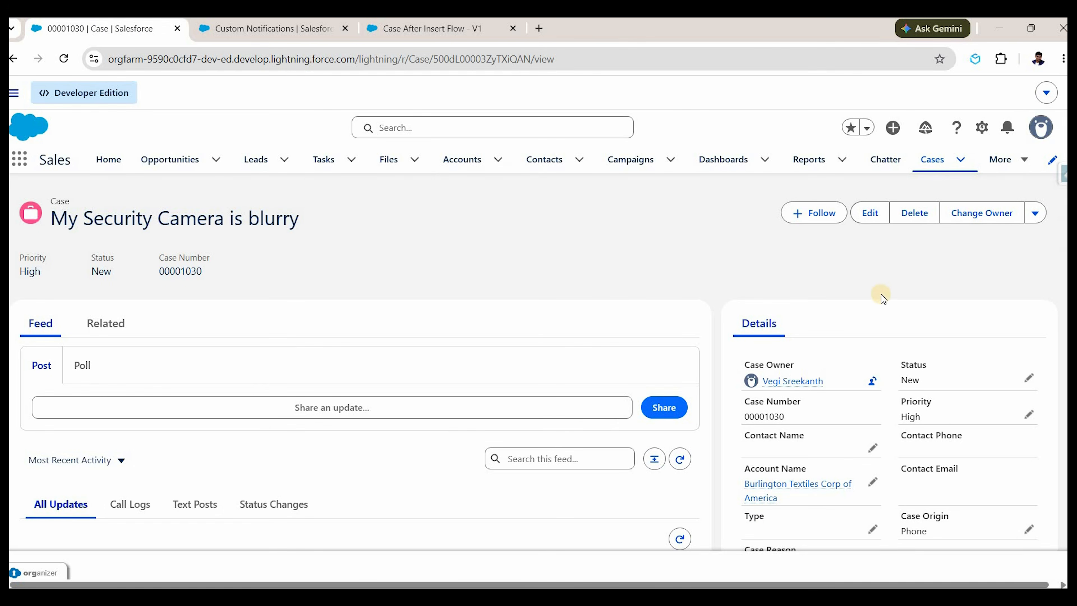
Open the Chatter feed and highlight the 'High Priority Case Created' post.
click(882, 163)
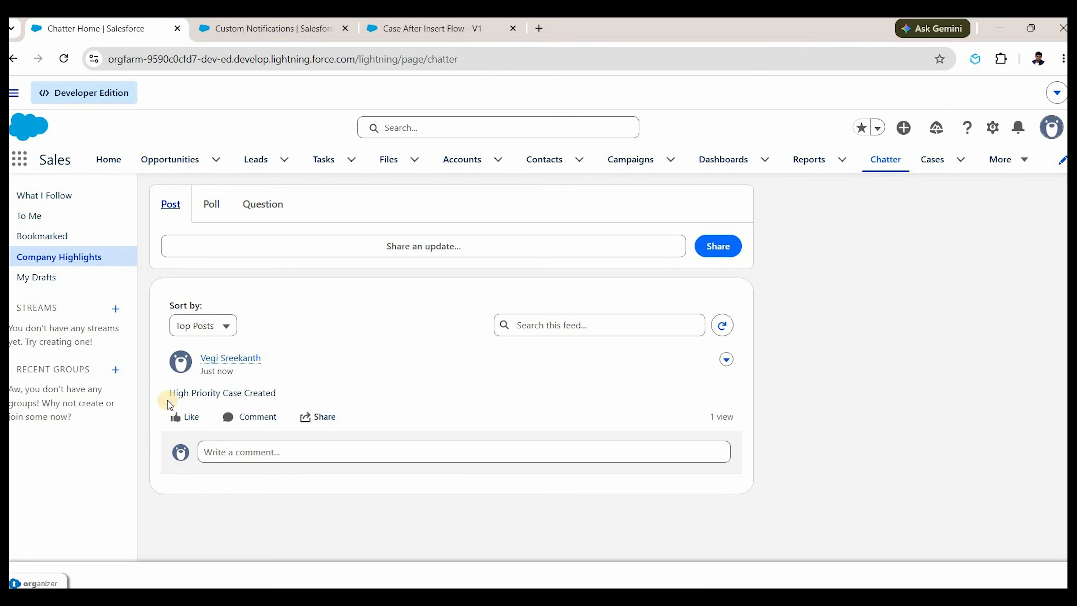
drag(168, 398, 295, 383)
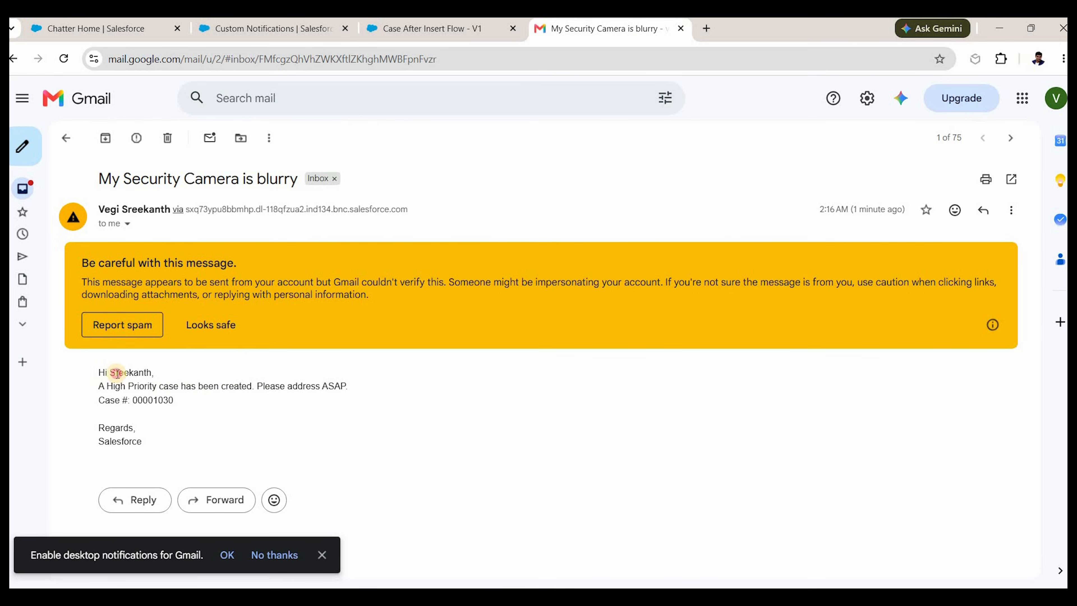
Highlight the email's lines announcing case 00001030, then go to the recently viewed cases.
drag(117, 373, 236, 410)
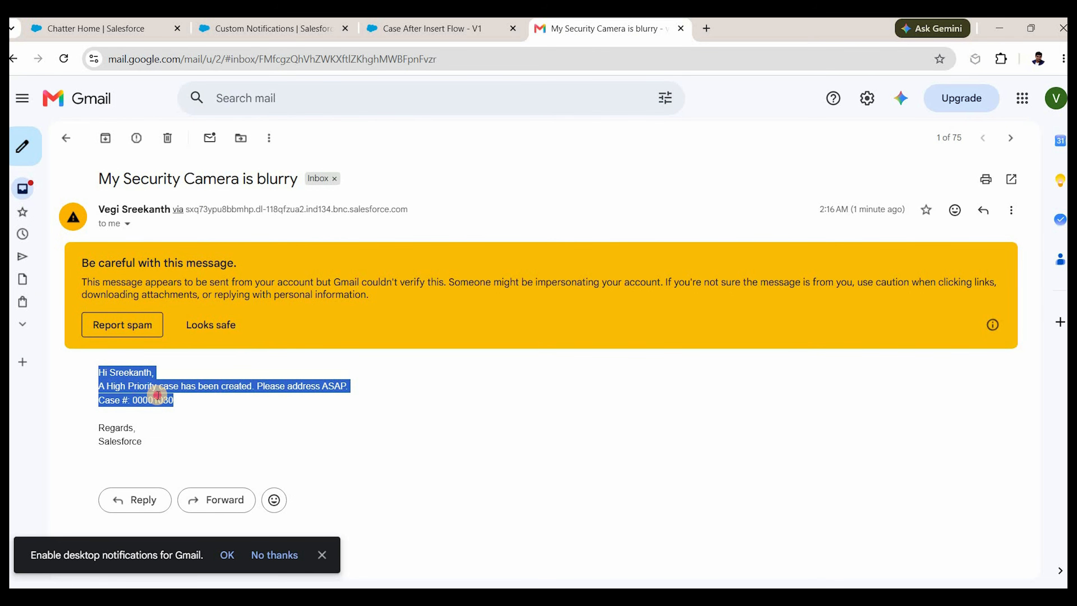
click(424, 68)
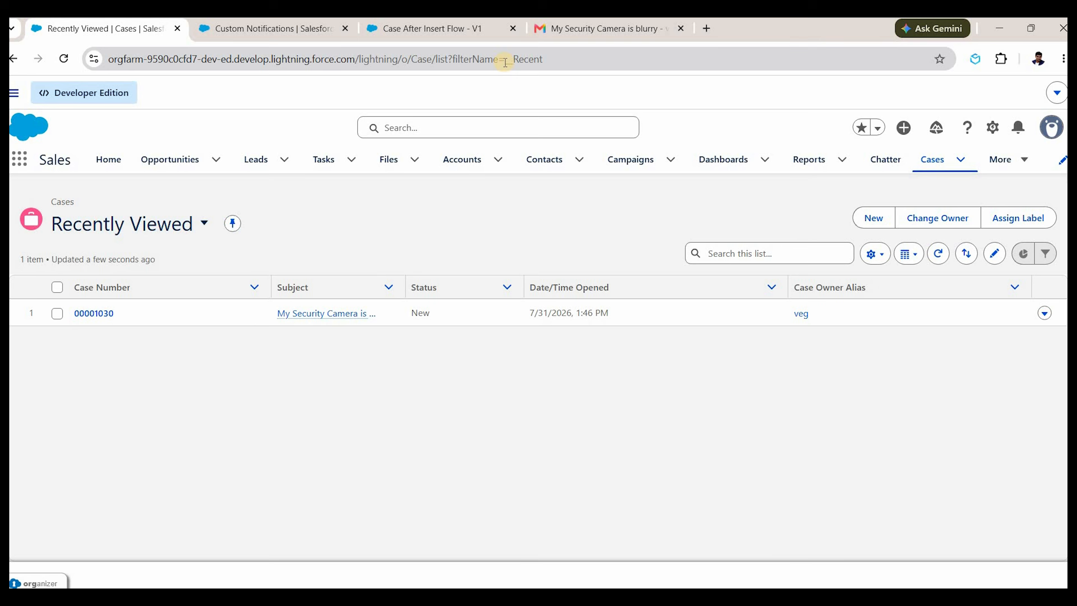
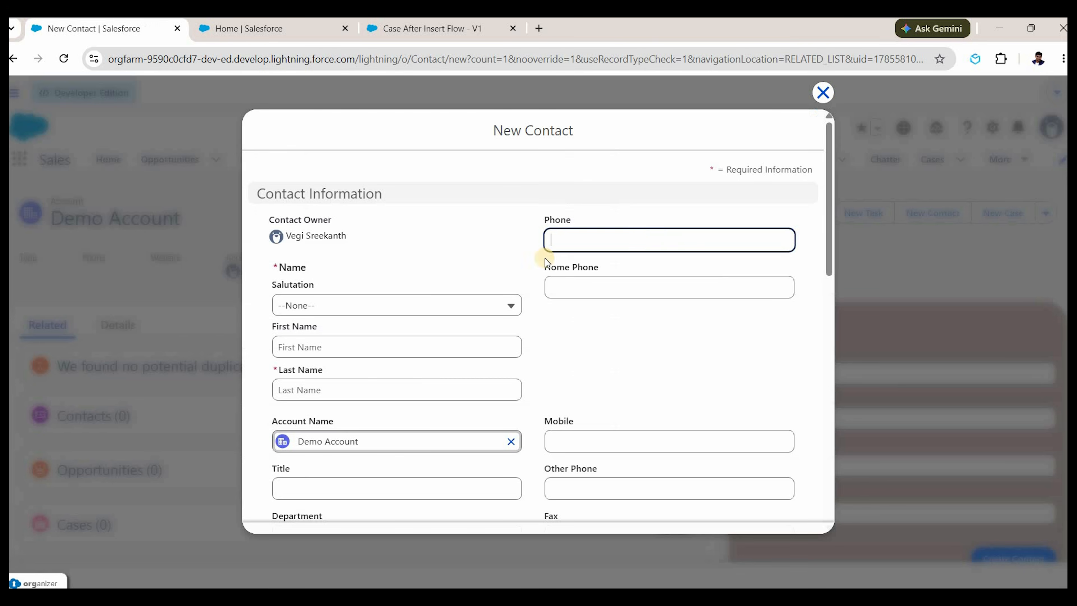
Create contact Mr. Contact1 under Demo Account and save it, starting another new contact.
click(373, 306)
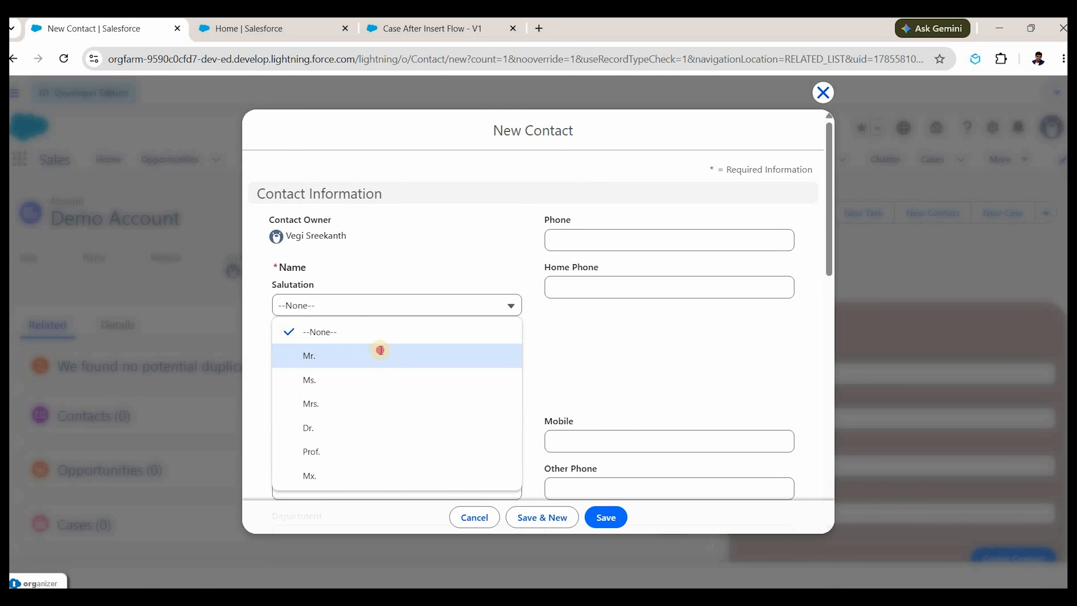
click(378, 354)
key(Tab)
click(373, 379)
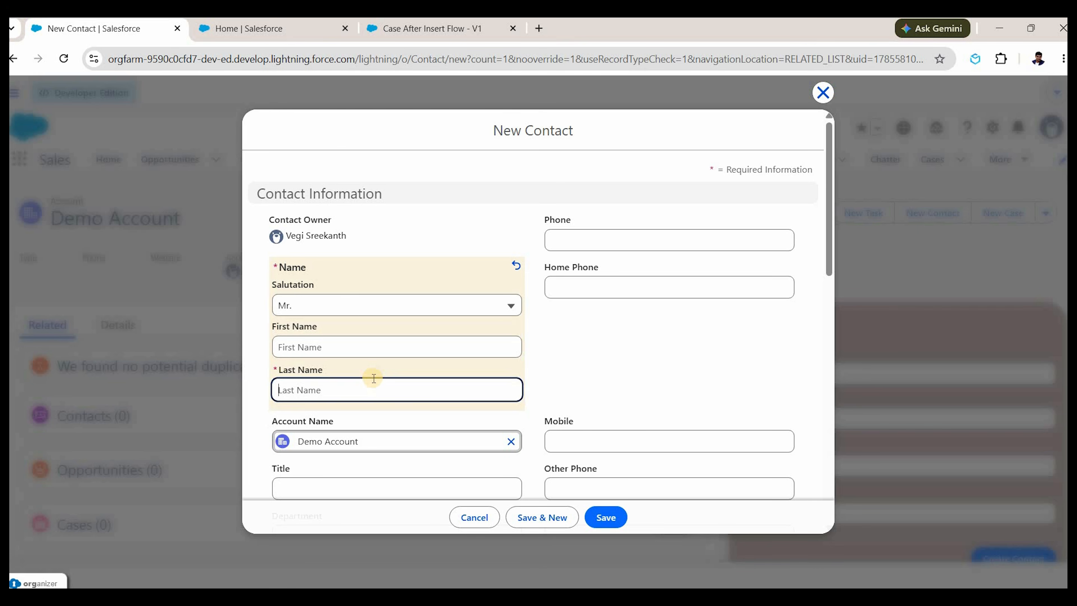
scroll(544, 349, down, 2)
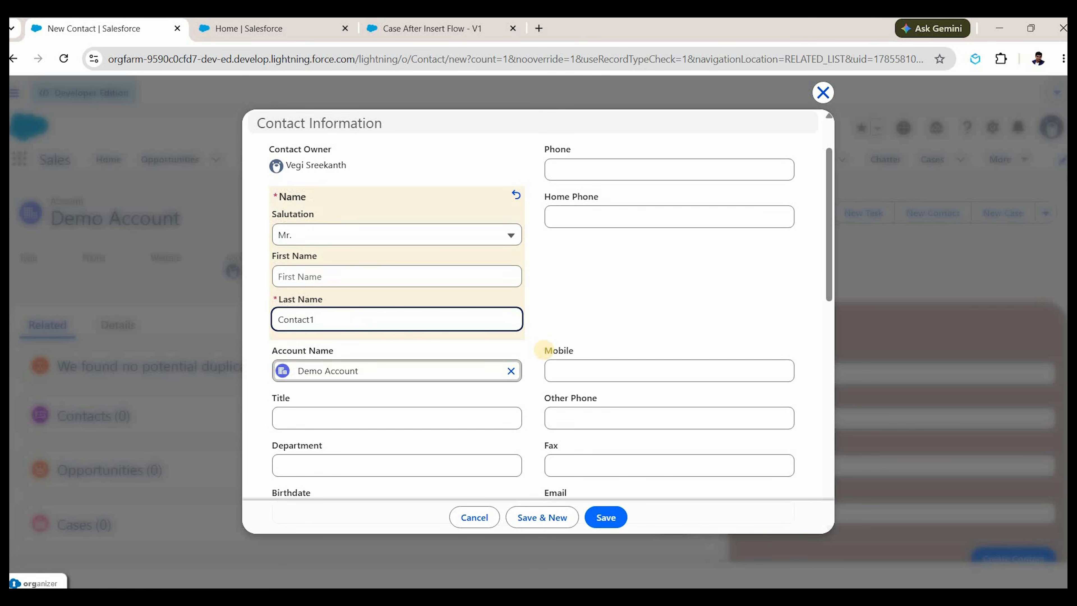
scroll(478, 334, down, 3)
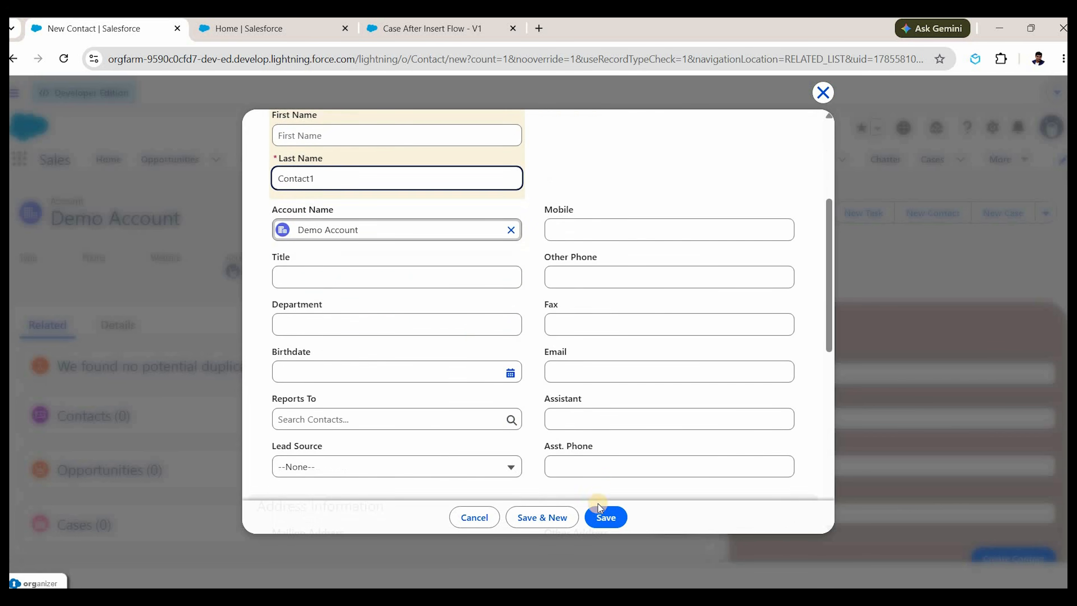
click(607, 518)
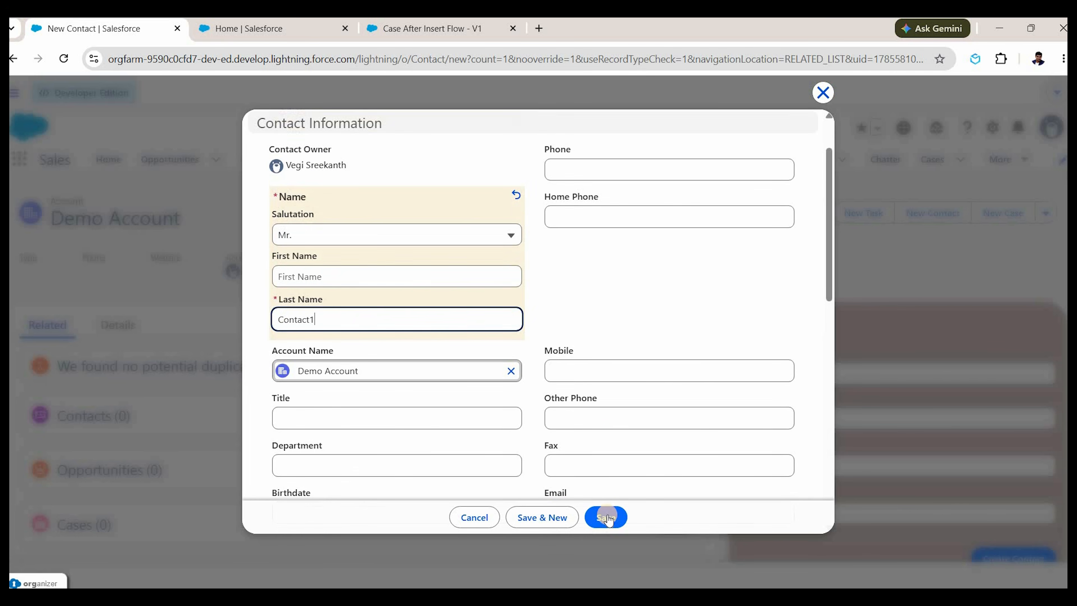
click(562, 506)
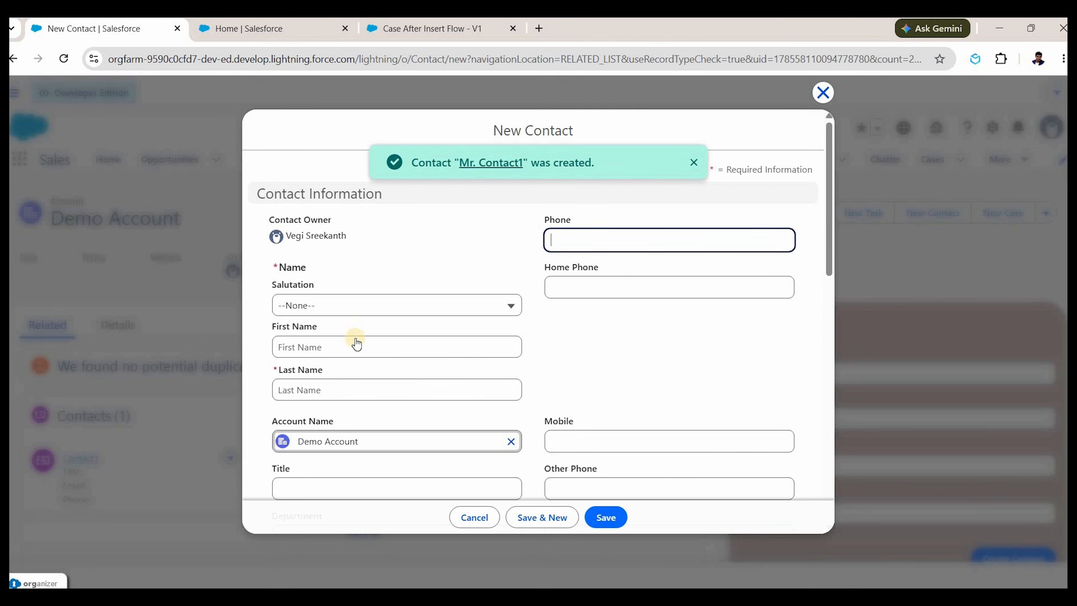
Create the second contact Mr. Contact2 and save it.
click(351, 306)
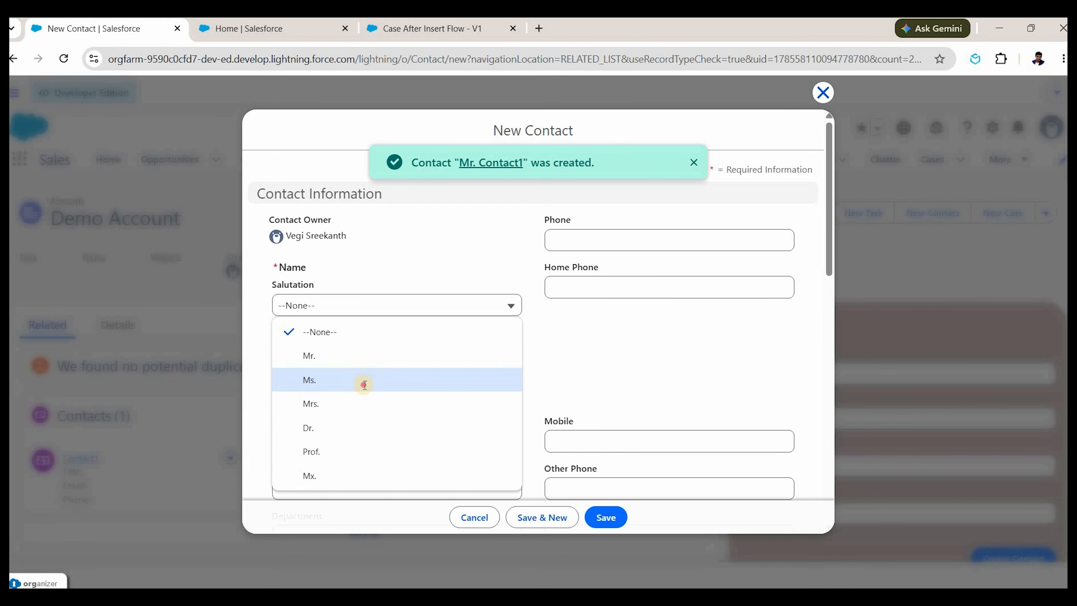
click(363, 357)
click(364, 390)
text(C)
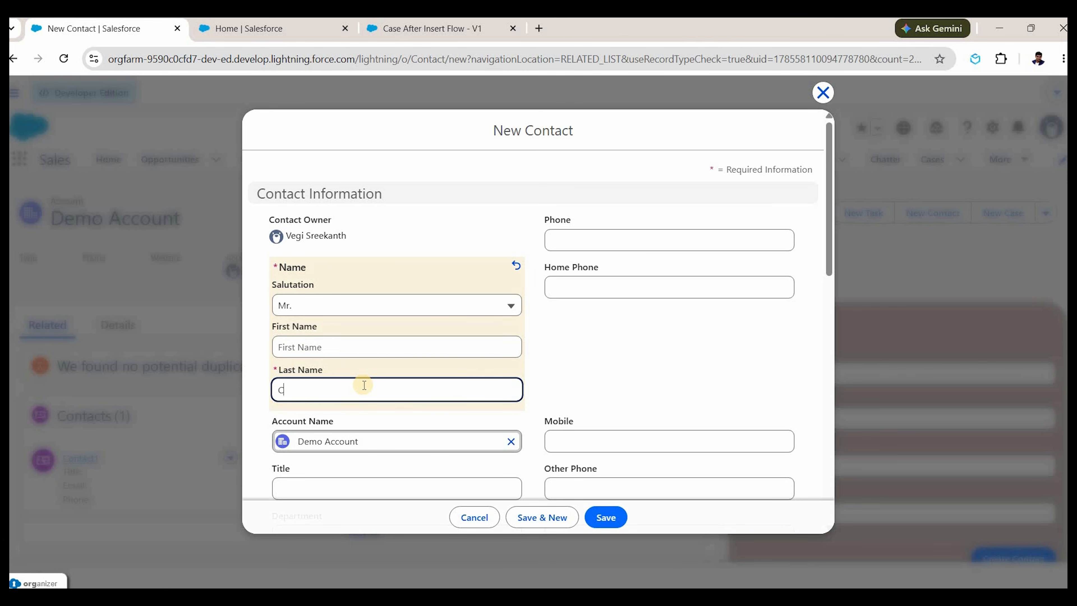
text(ontact2)
click(605, 518)
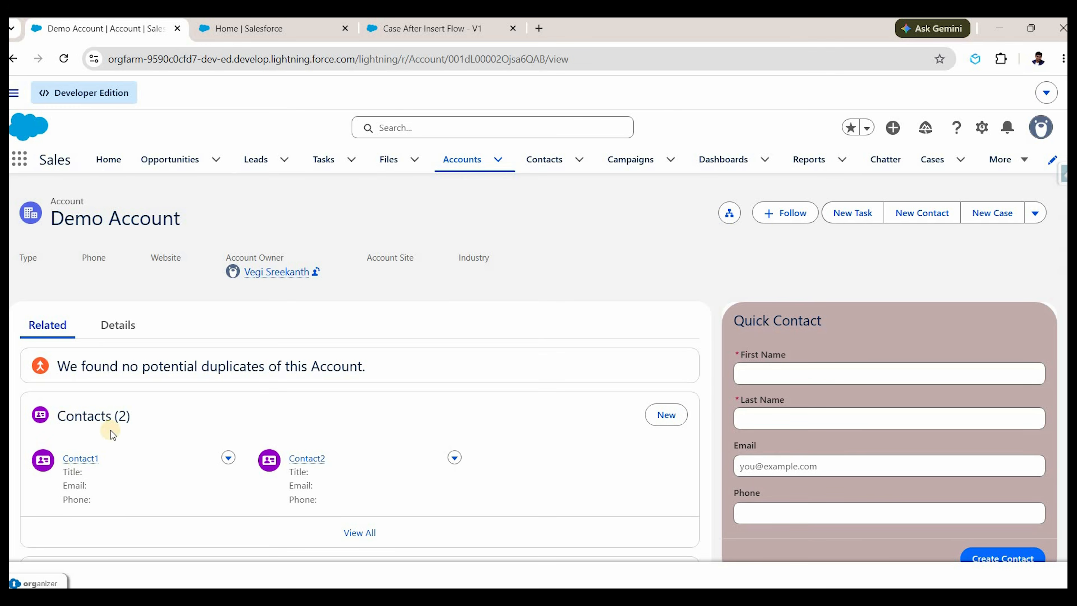
Open Contact1 and Contact2 each in its own browser tab.
right_click(82, 459)
click(144, 230)
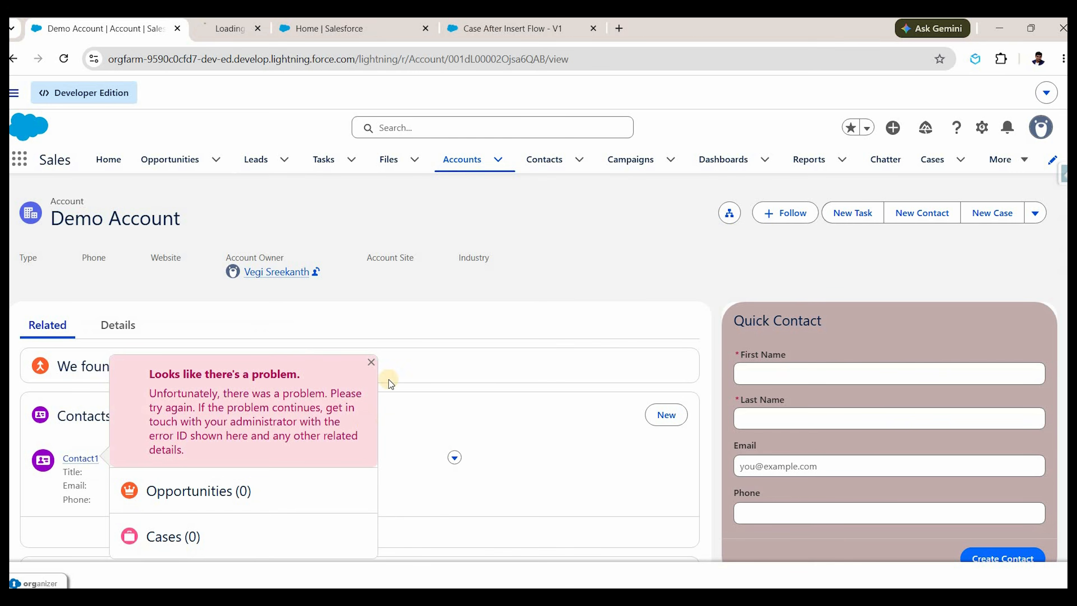
right_click(307, 459)
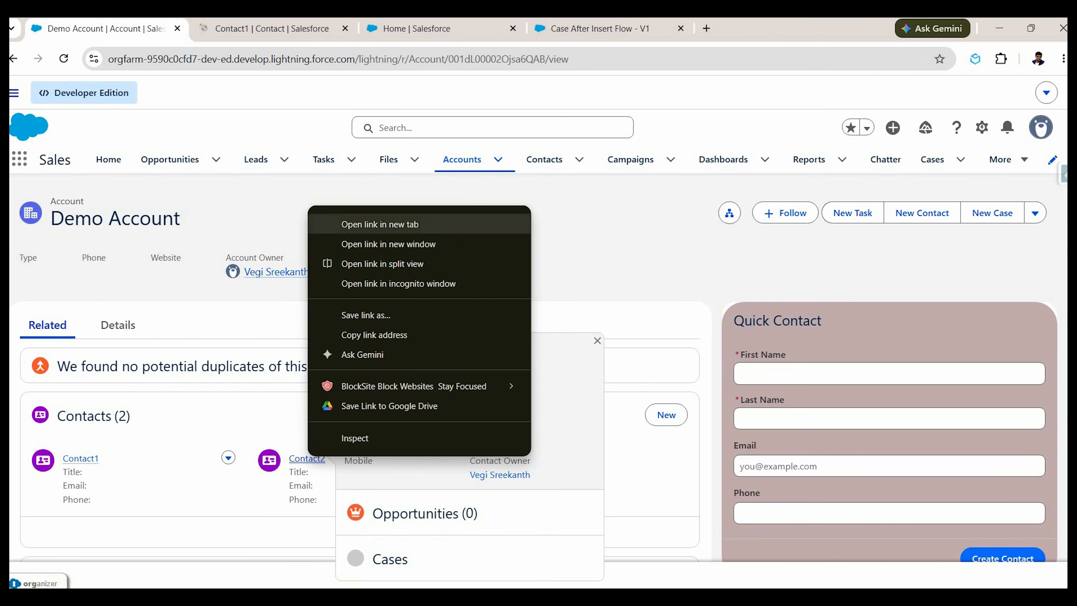
click(385, 228)
click(382, 35)
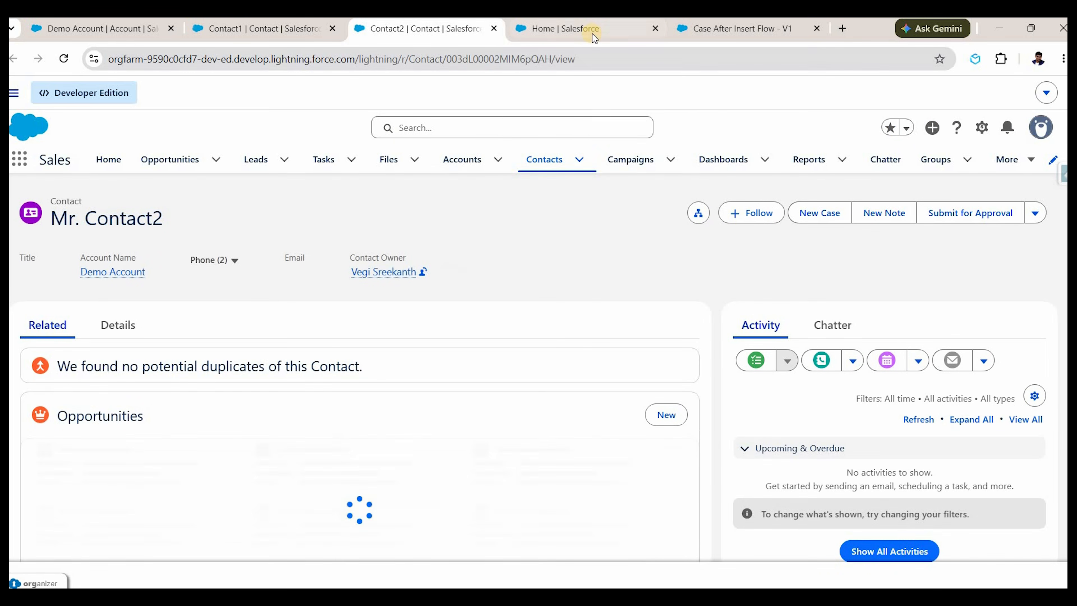
From Setup's Flows page, start a new Record-Triggered Flow.
click(593, 34)
click(83, 197)
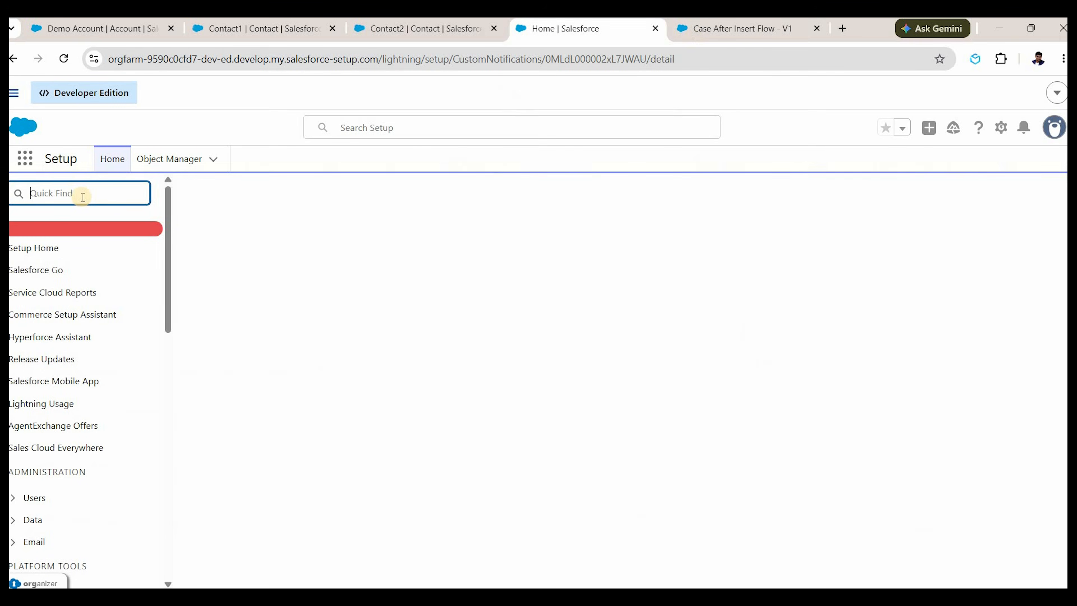
text(flows)
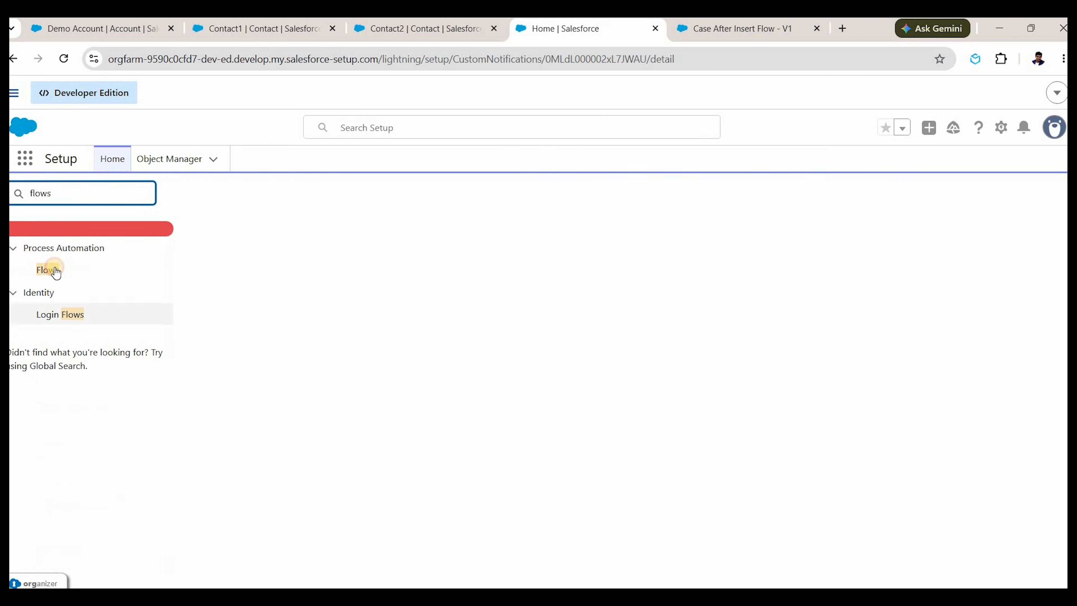
click(48, 270)
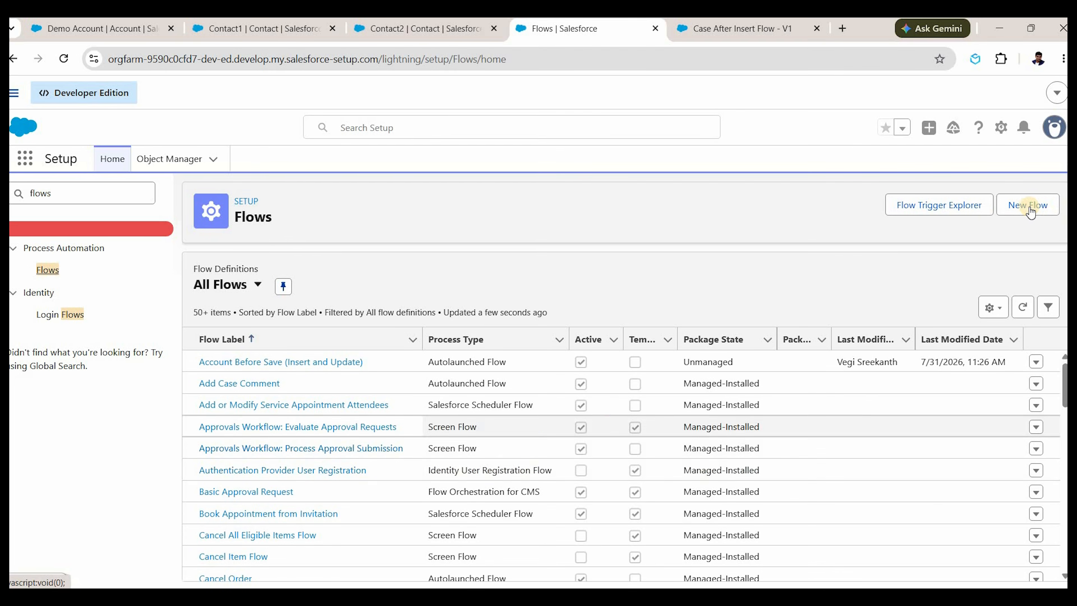
click(1029, 206)
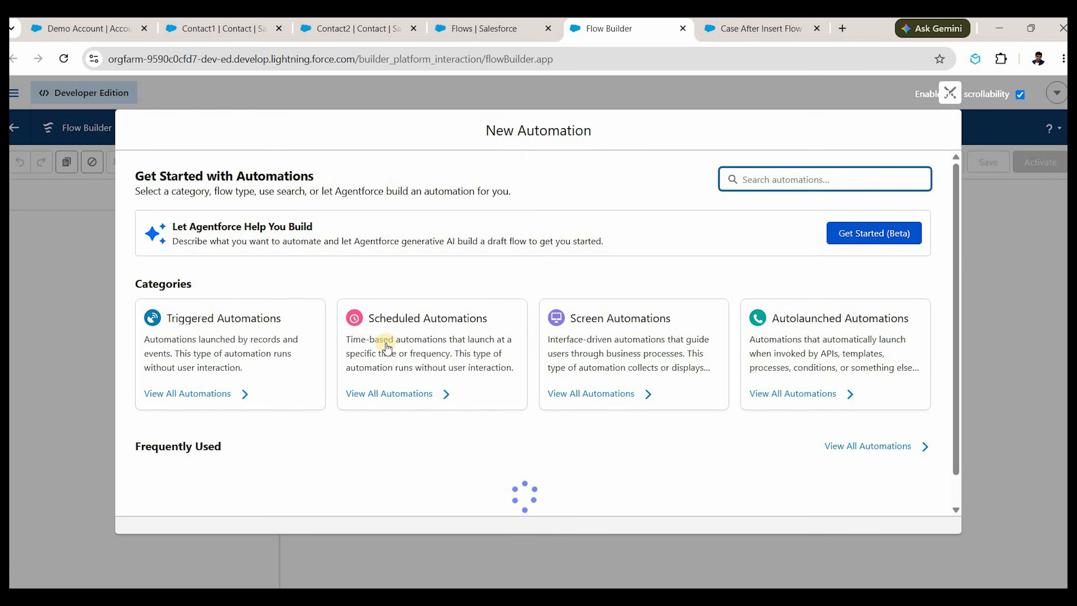
scroll(408, 450, down, 2)
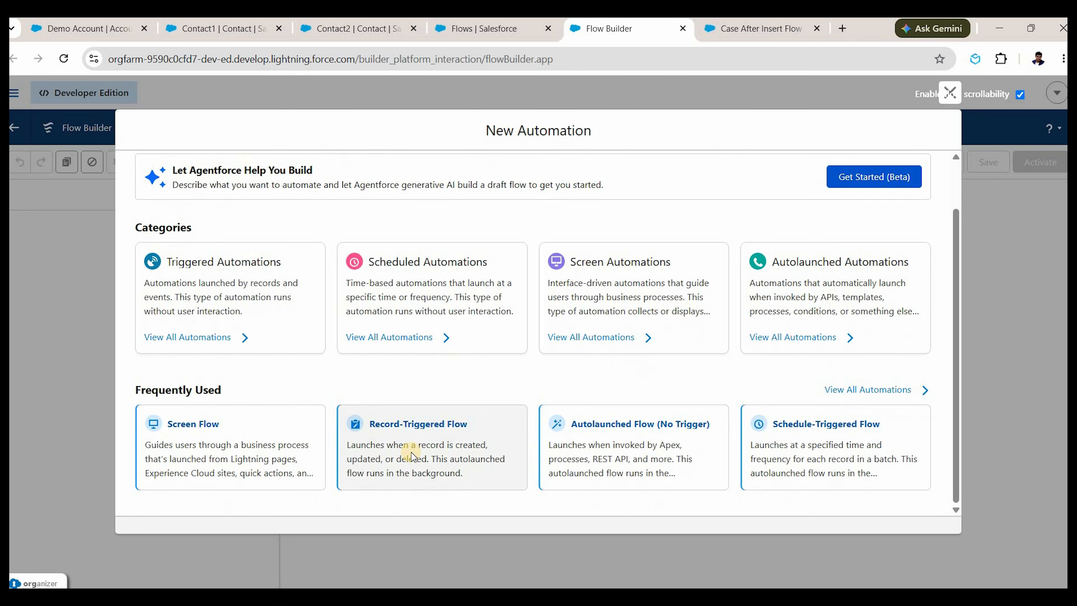
click(412, 453)
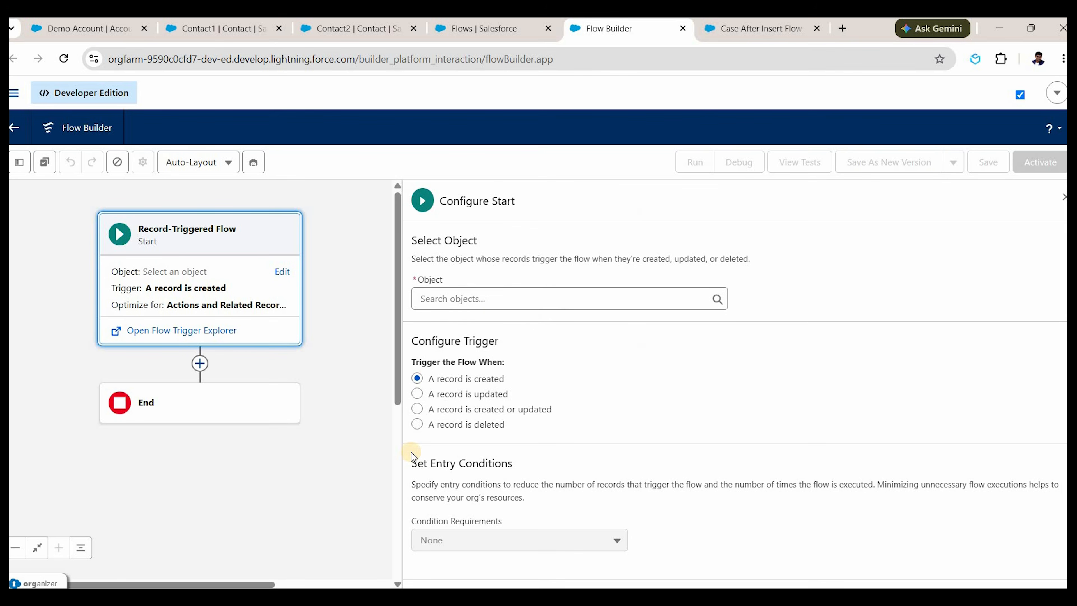
Set the flow's triggering object to Account with the 'A record is deleted' trigger.
click(492, 301)
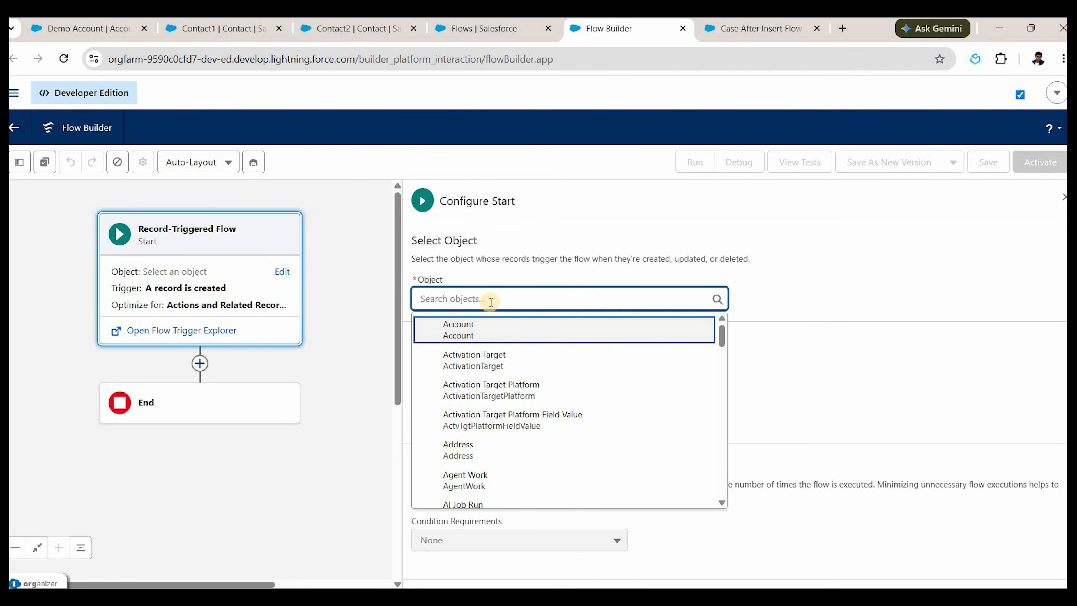
click(508, 336)
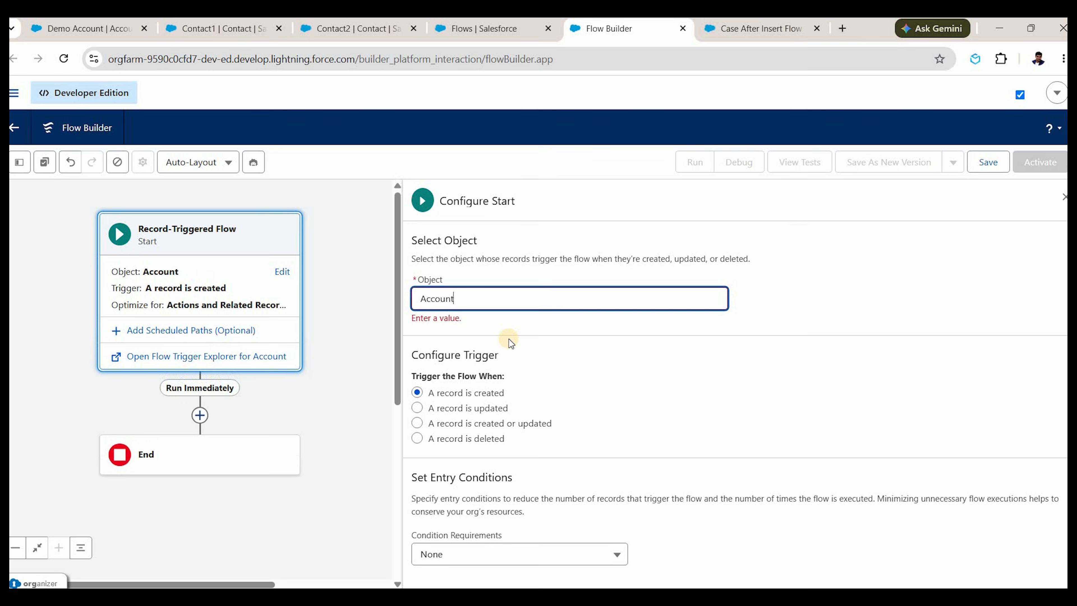
scroll(492, 303, down, 3)
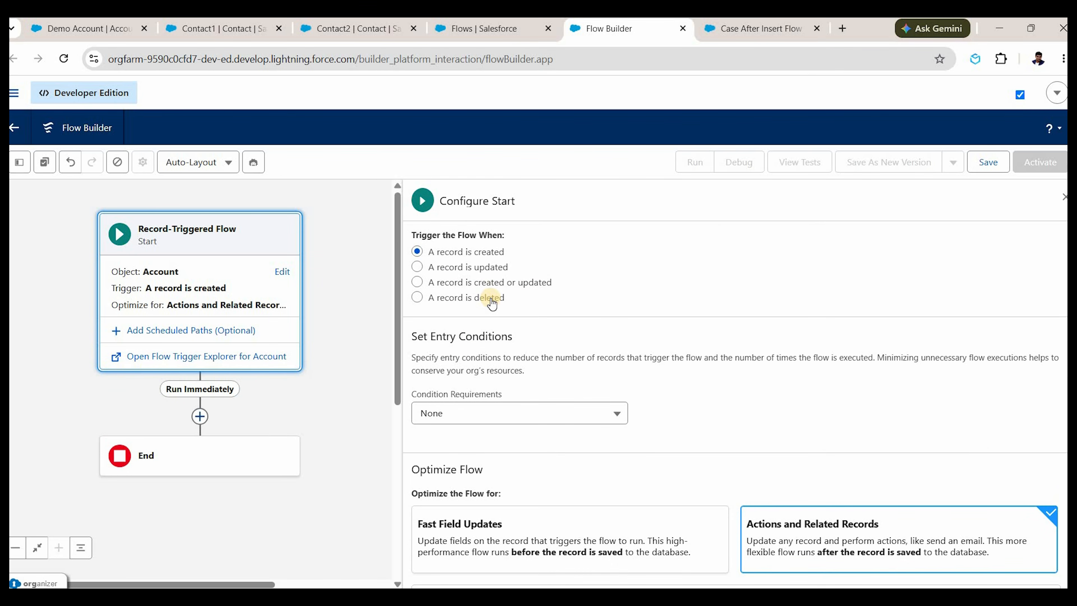
click(492, 302)
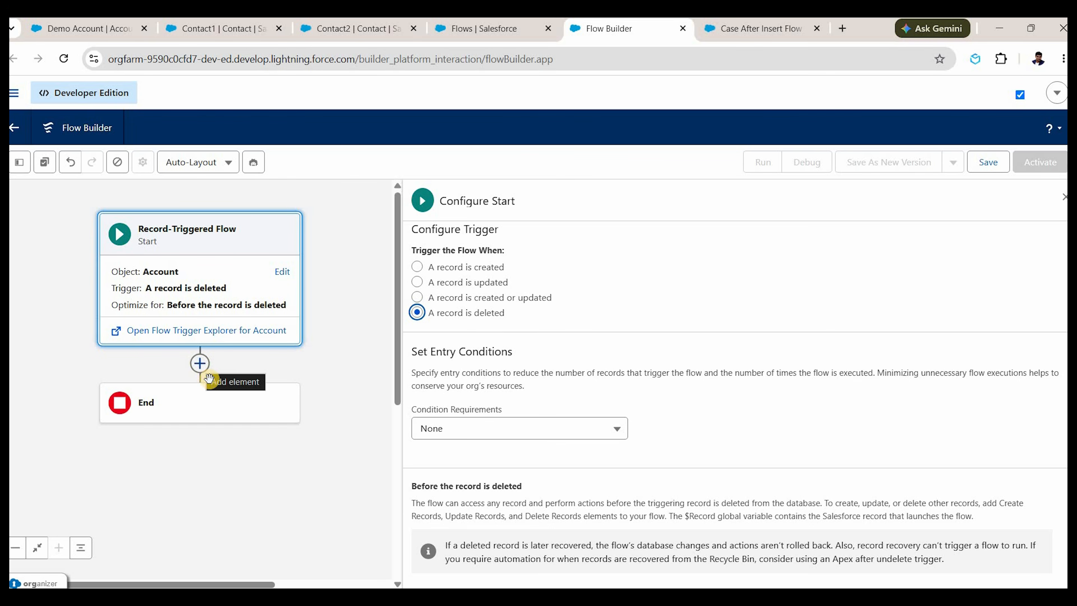
Add a Delete Records element labelled 'Delete Related Contacts' that deletes Contact records by conditions.
click(199, 364)
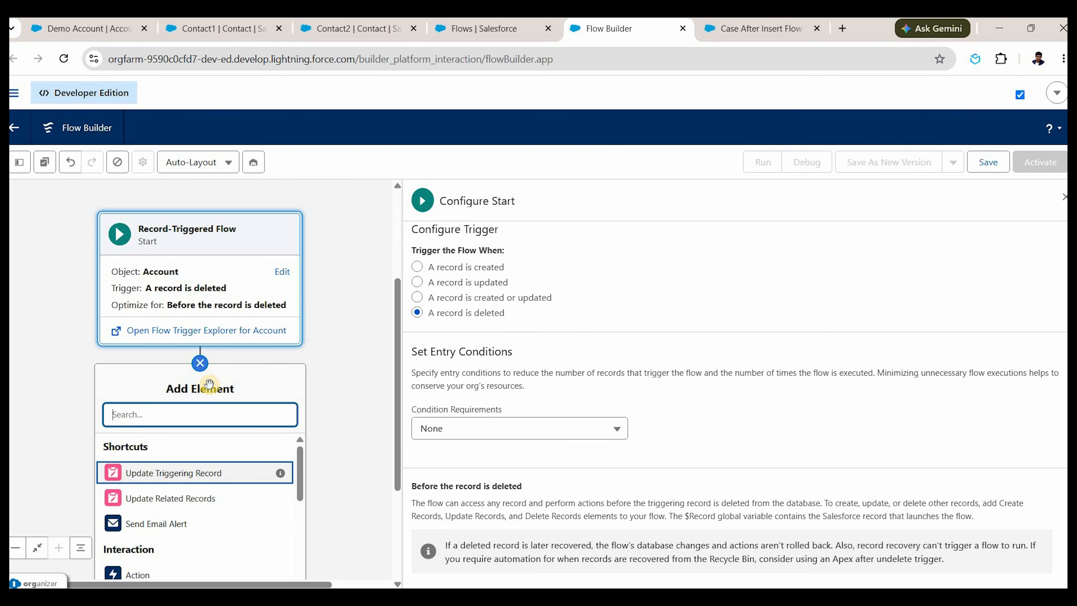
text(delete)
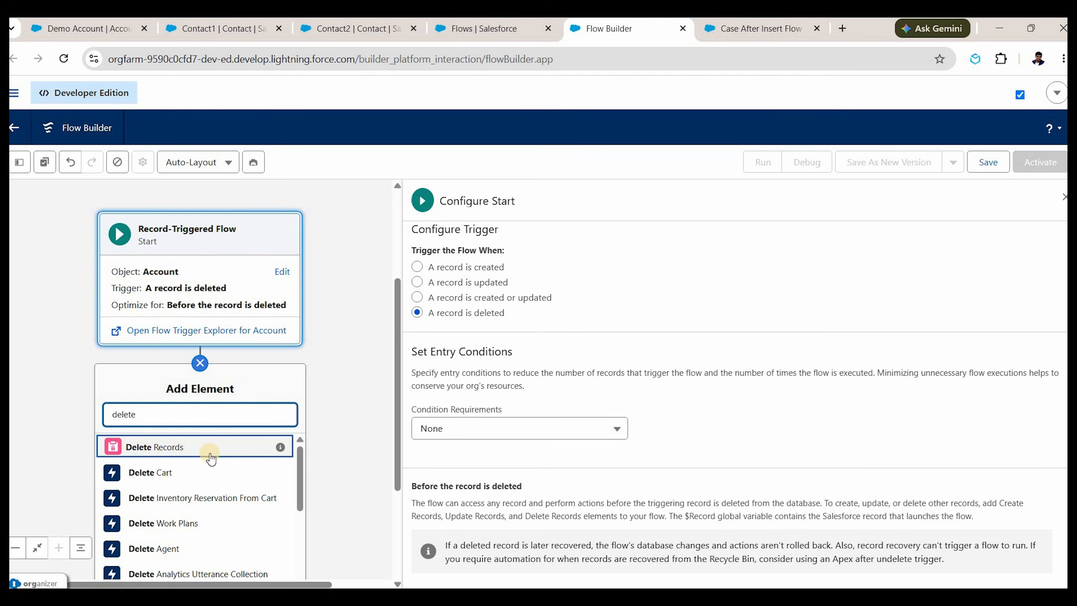
click(211, 456)
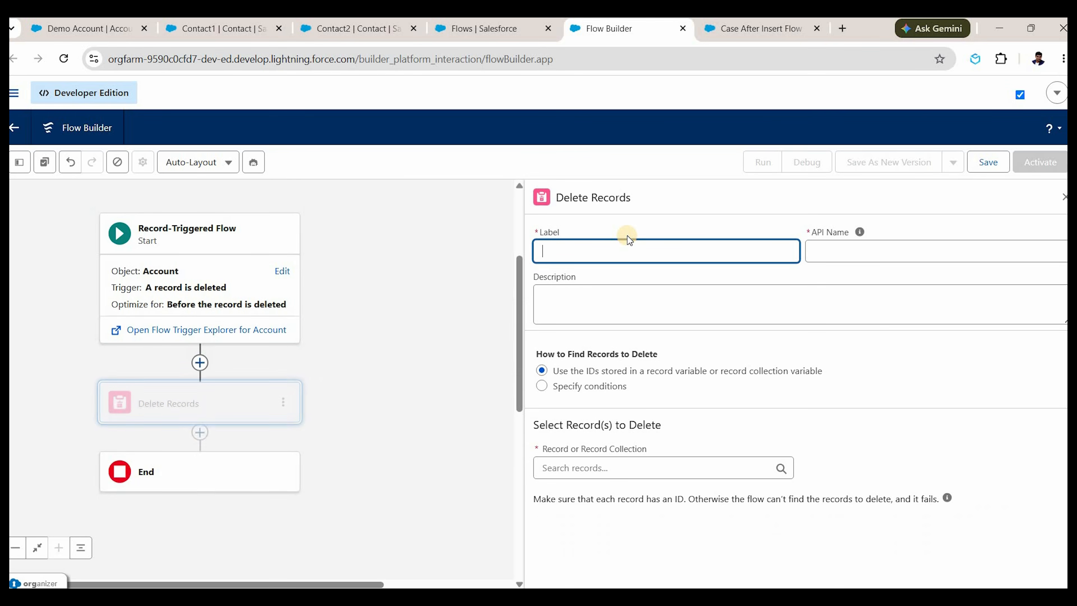
text(Delet)
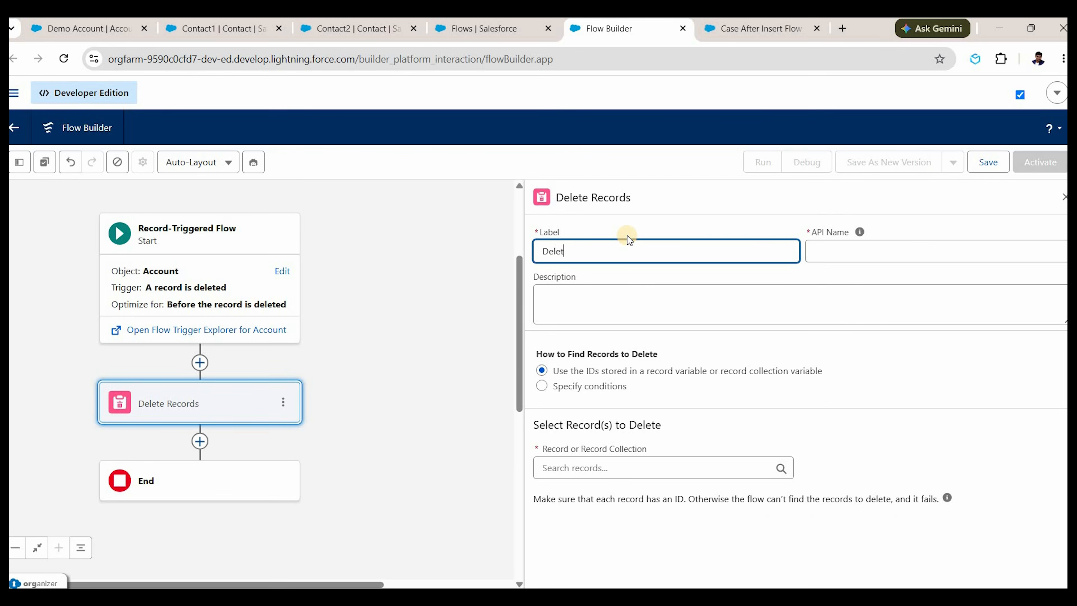
text(e Related Contacts)
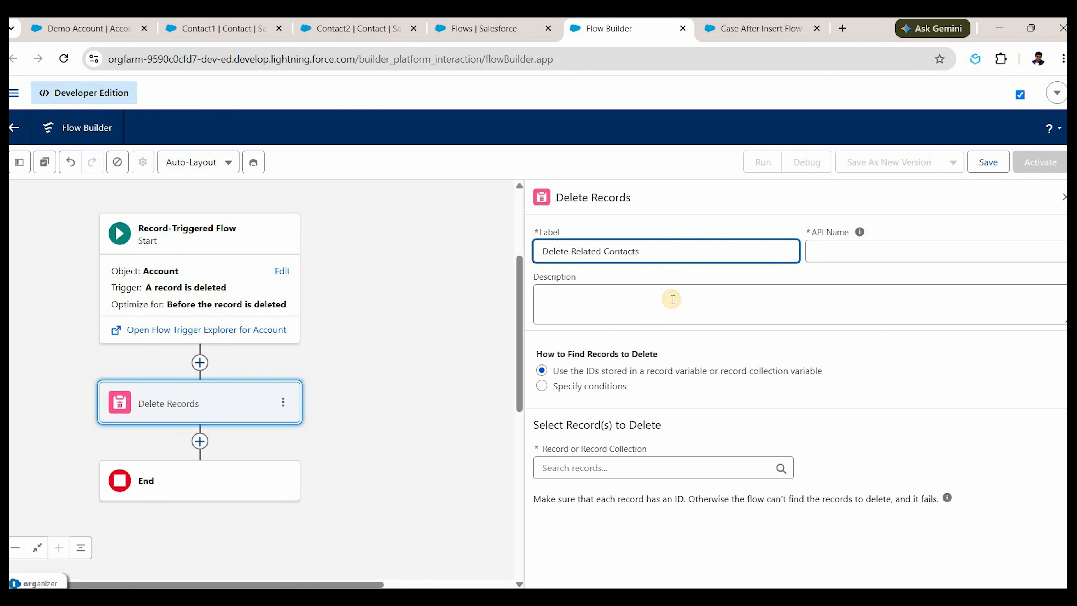
key(Tab)
key(Tab)
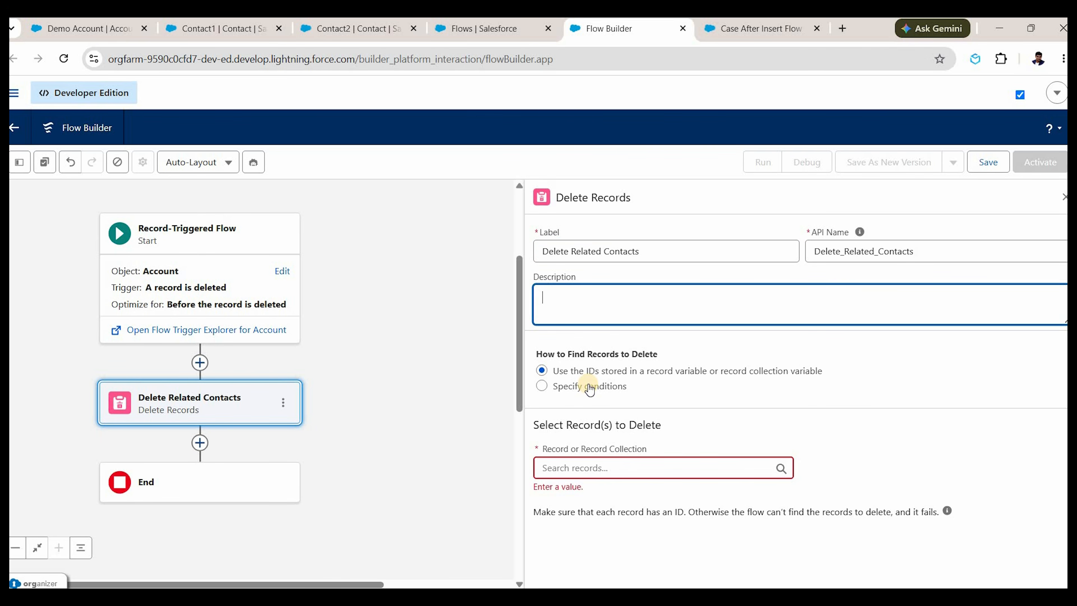
click(590, 388)
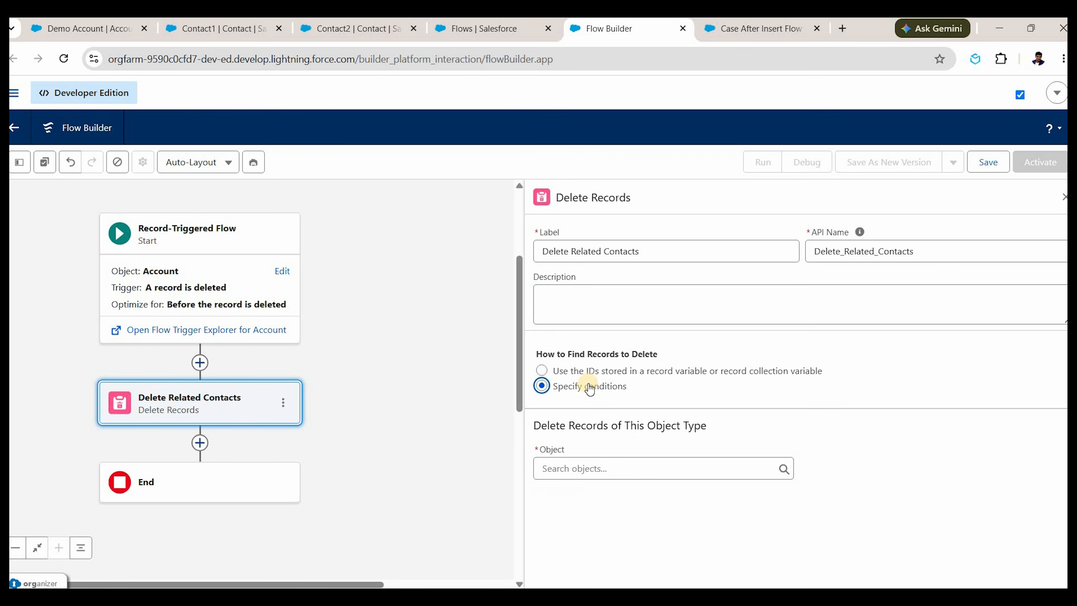
click(597, 472)
text(contact)
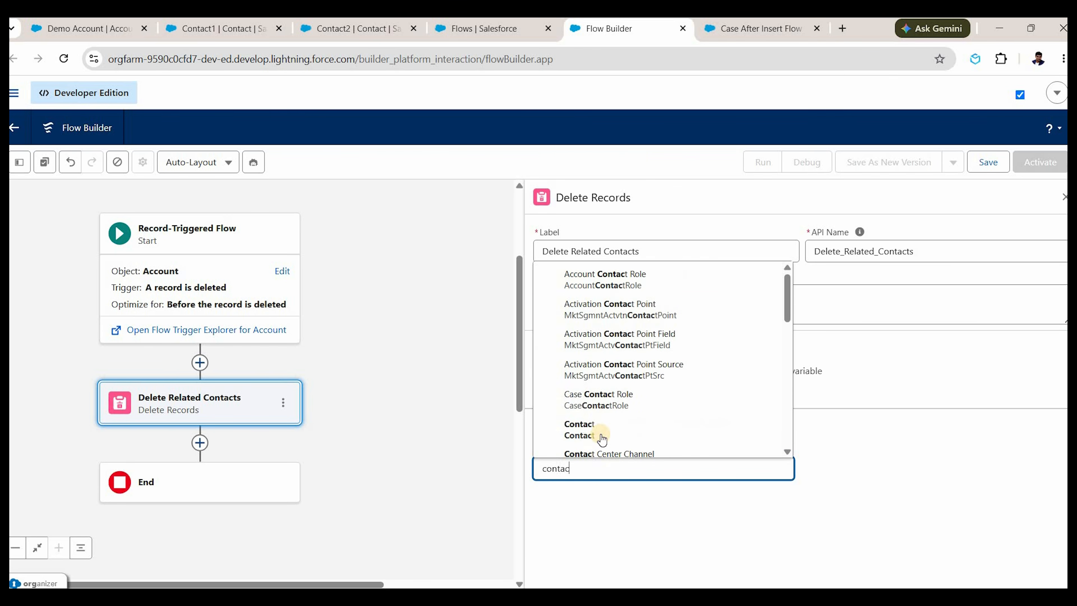
click(603, 426)
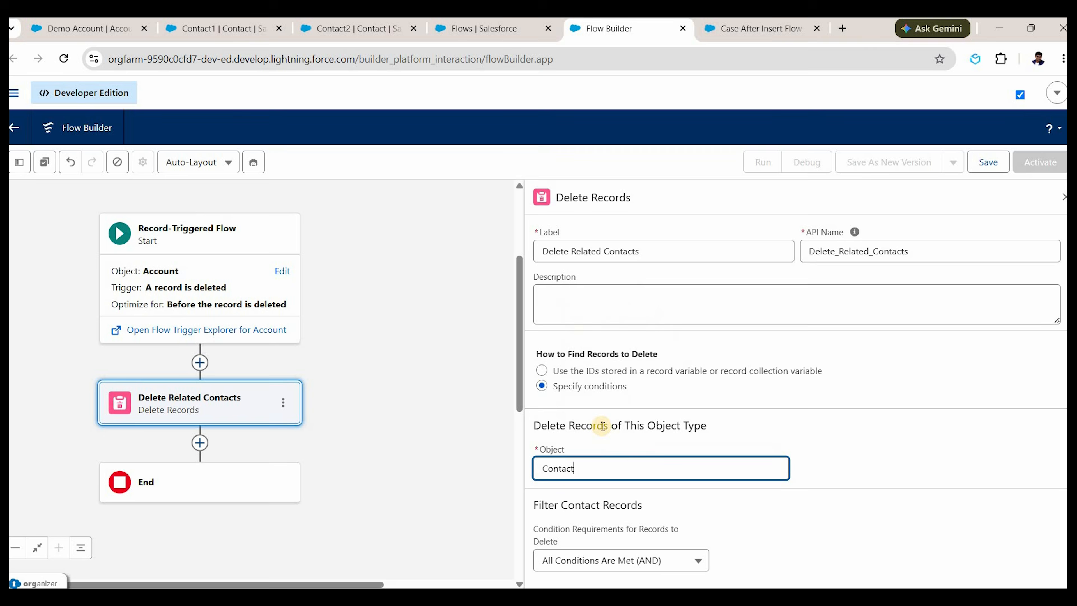
Filter the deletion to Account ID Equals Triggering Account > Account ID.
scroll(602, 407, down, 2)
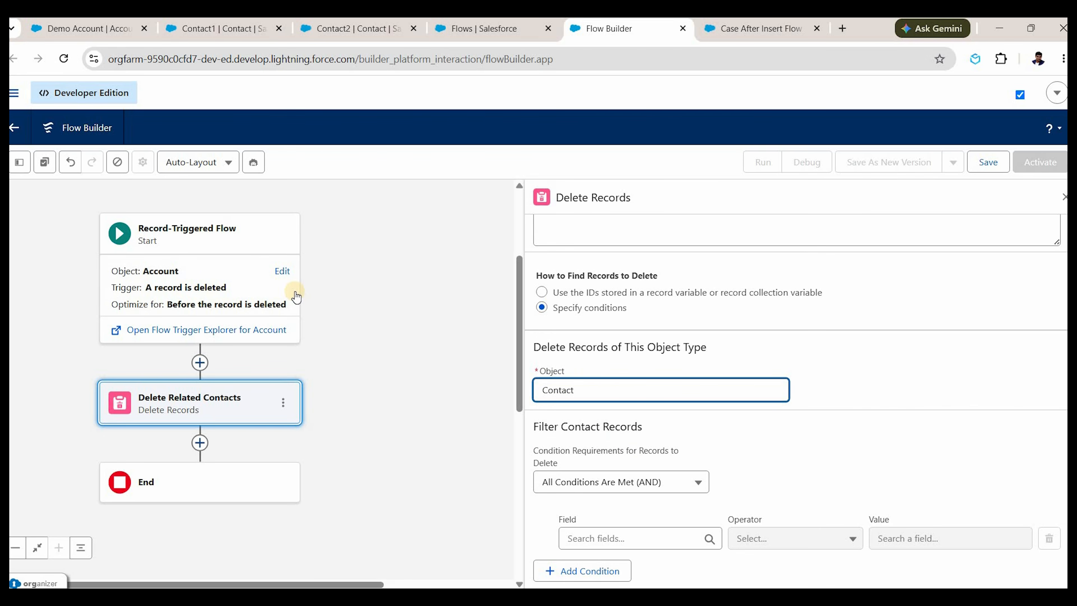
click(647, 539)
text(account)
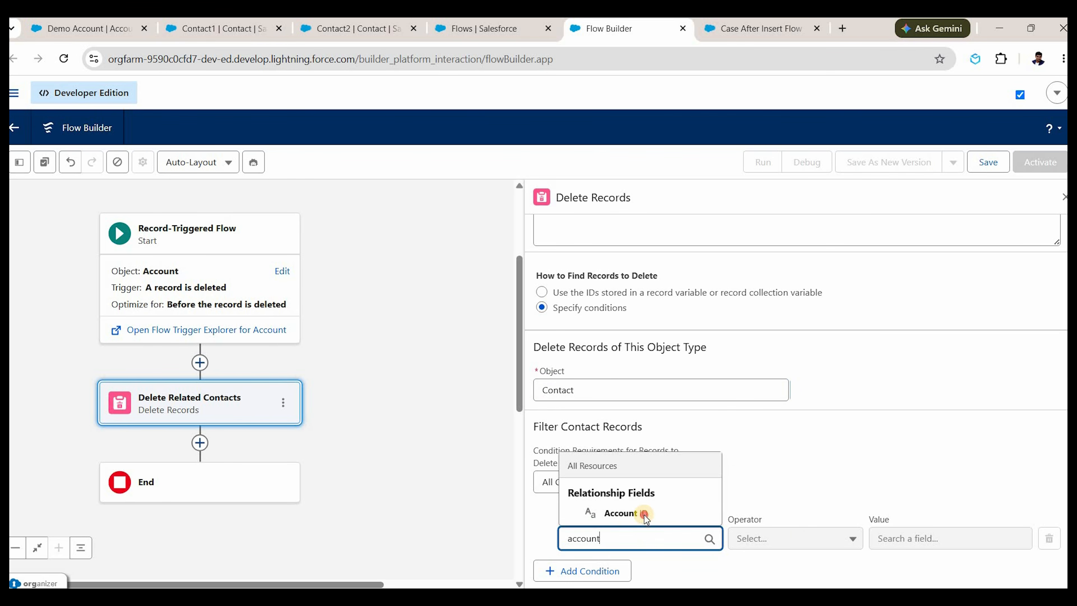
key(Down)
key(Return)
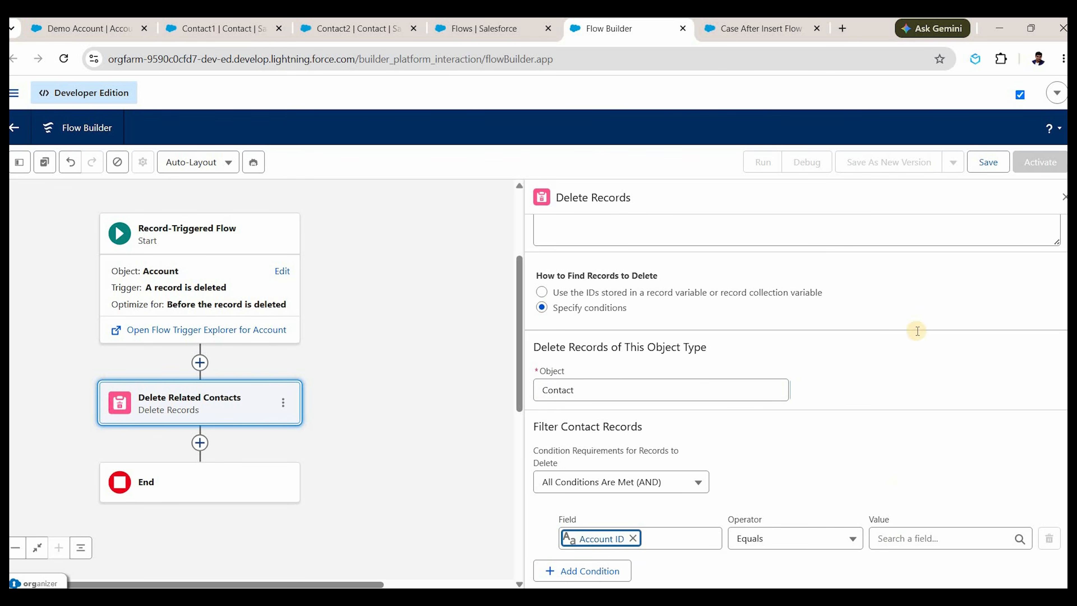
click(921, 539)
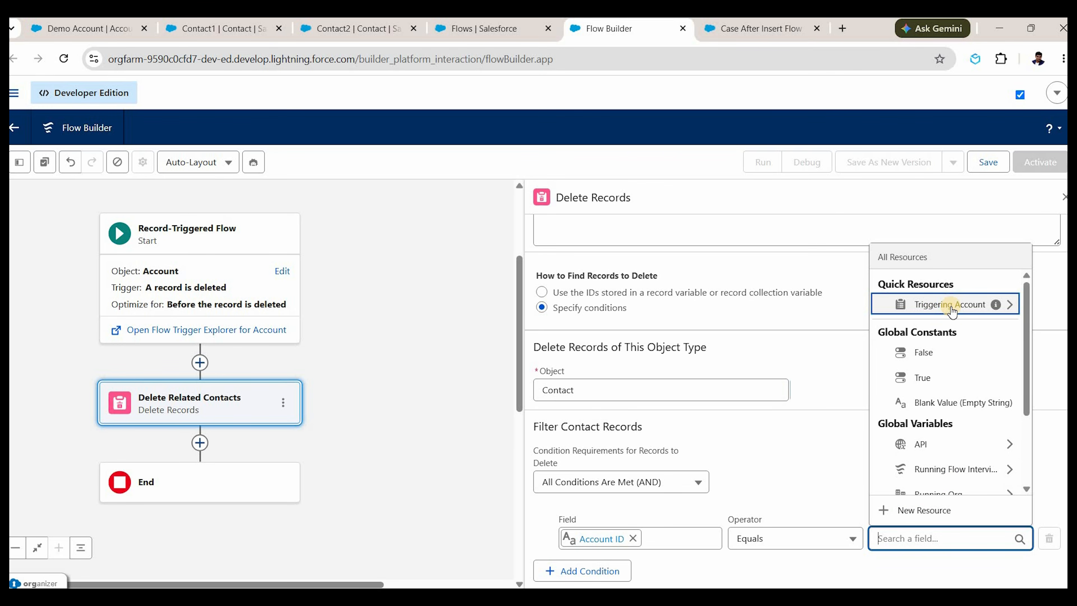
click(950, 305)
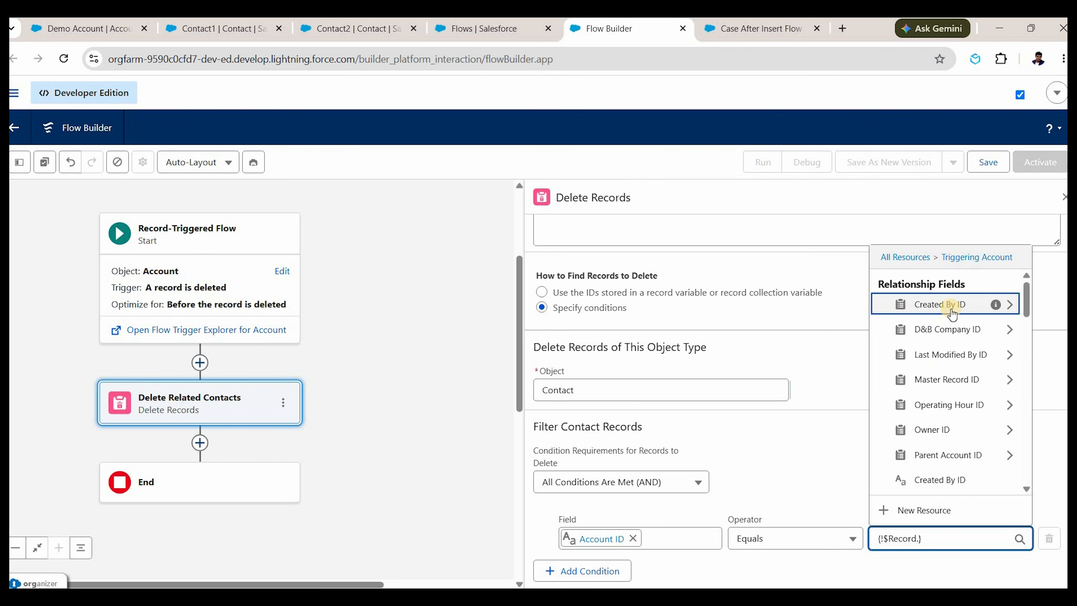
text(id)
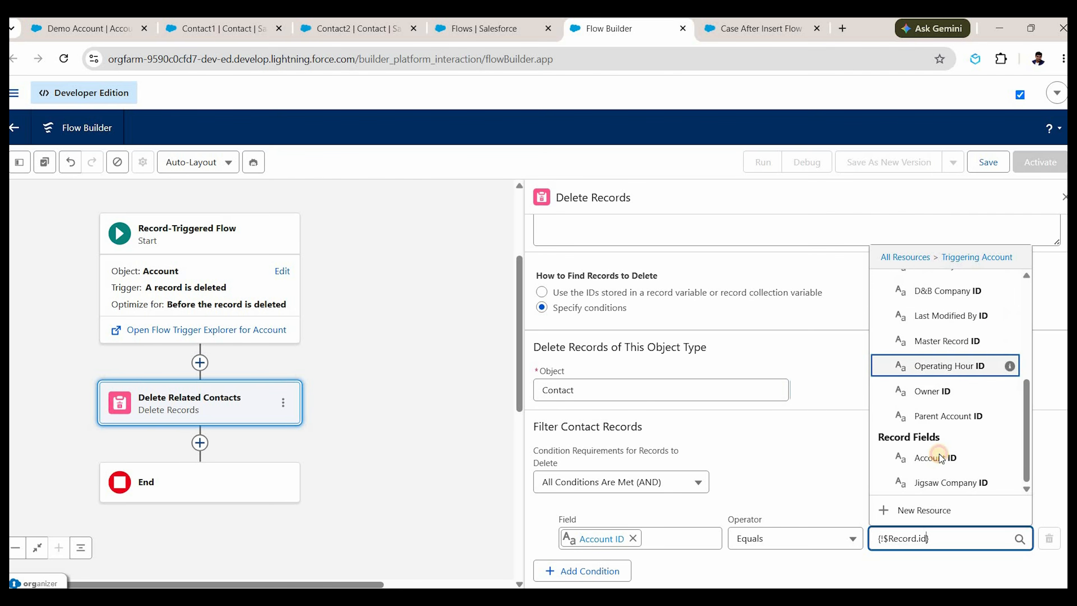
click(940, 459)
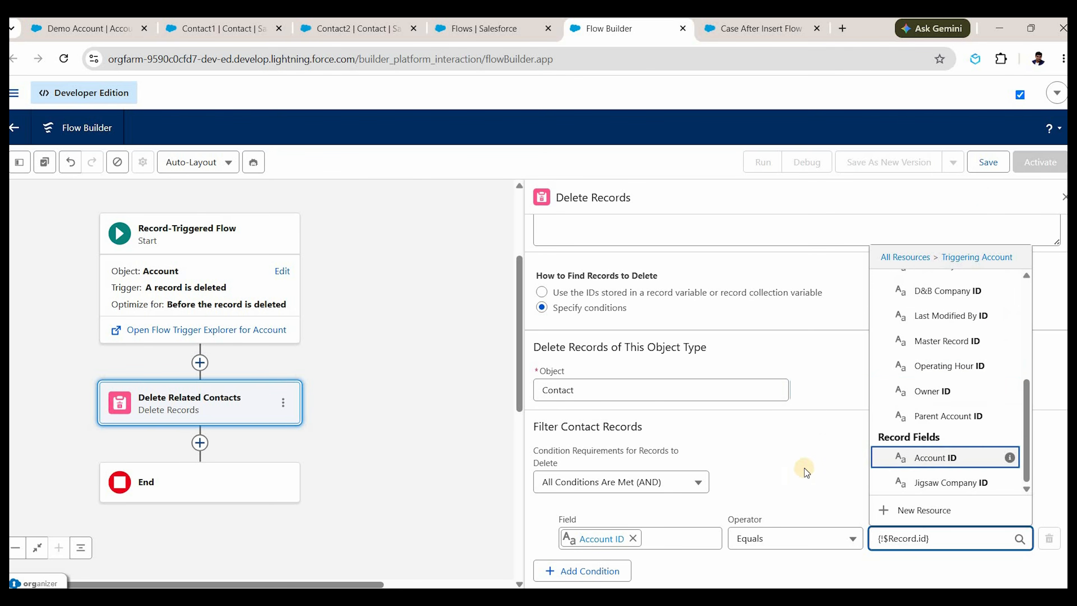
click(1065, 198)
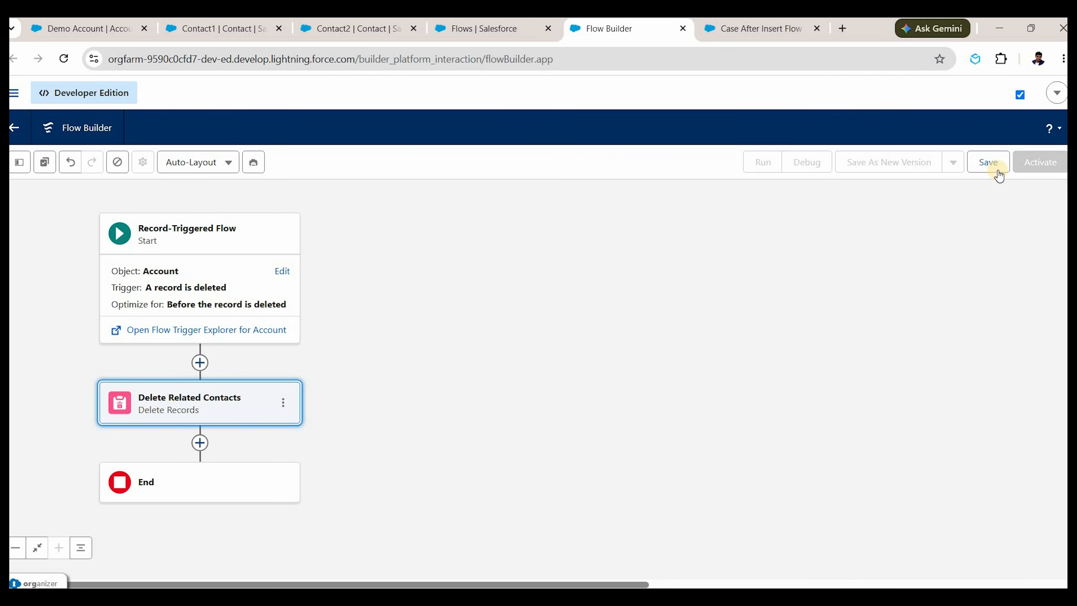
Save the flow as 'Account Before Delete Flow', activate it, and return to Demo Account.
click(989, 162)
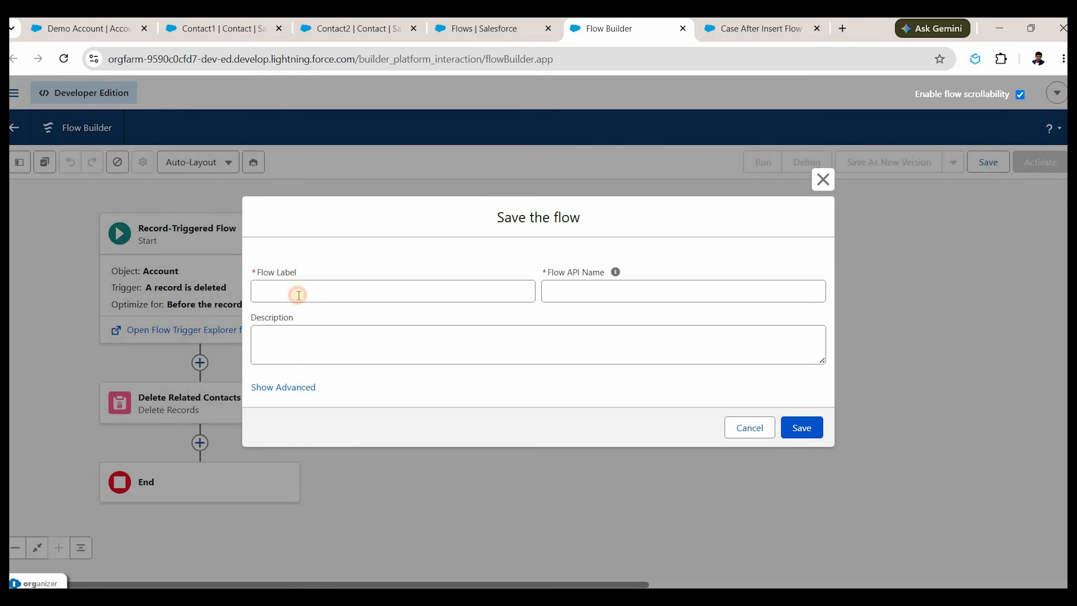
click(298, 295)
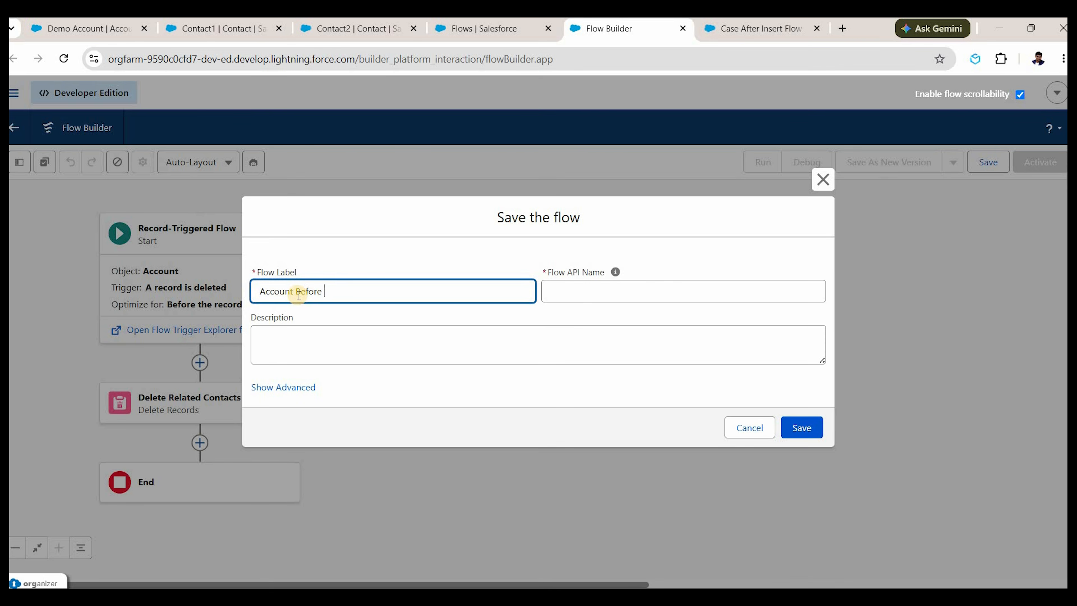
text(Account Before Delete Flow)
click(801, 428)
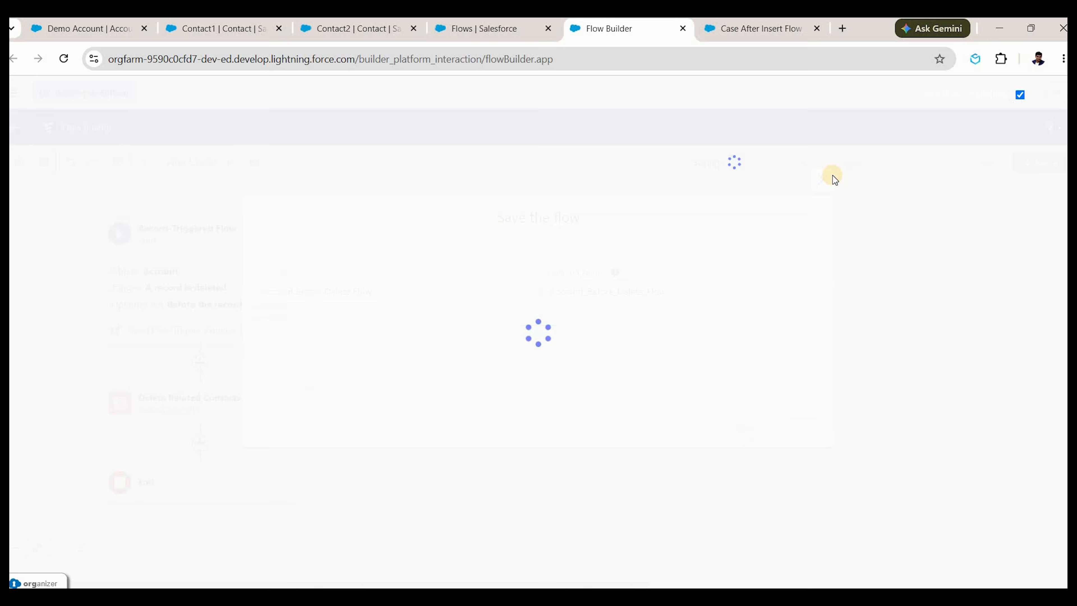
click(1049, 165)
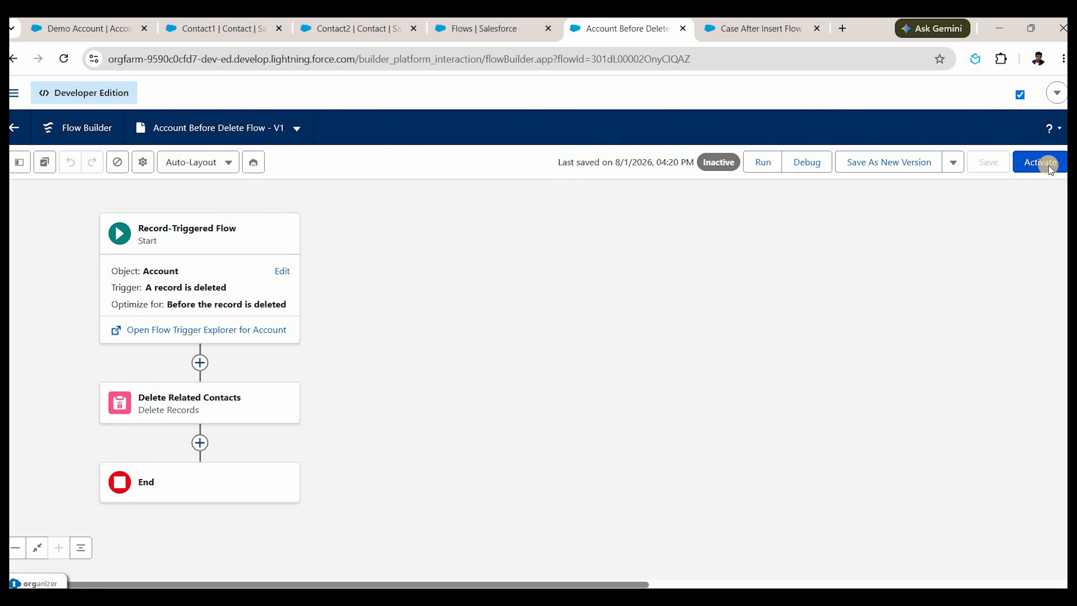
click(88, 27)
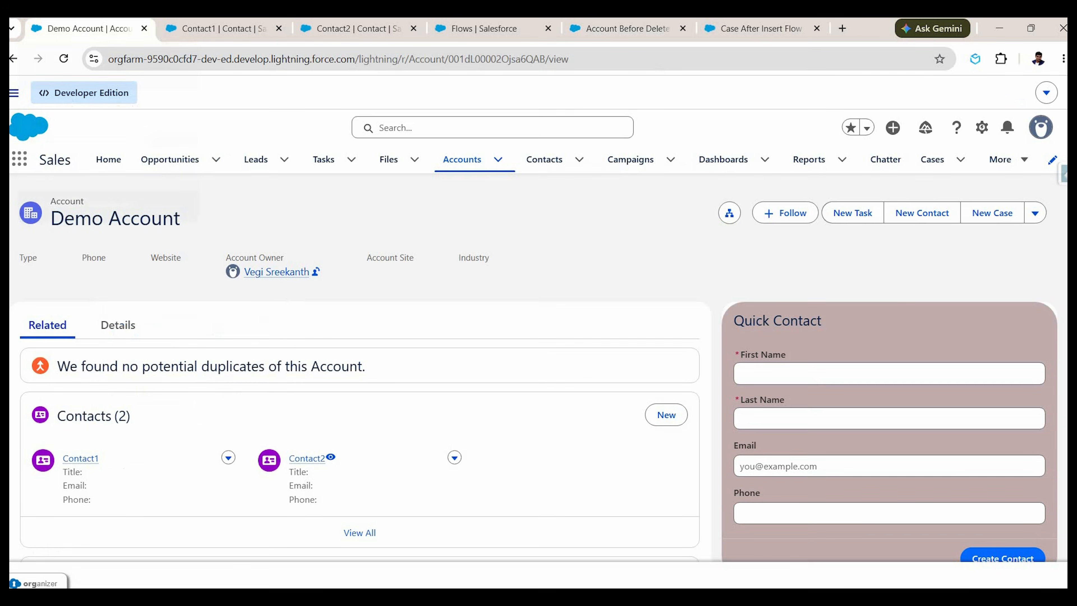
Delete the Demo Account record.
click(1033, 210)
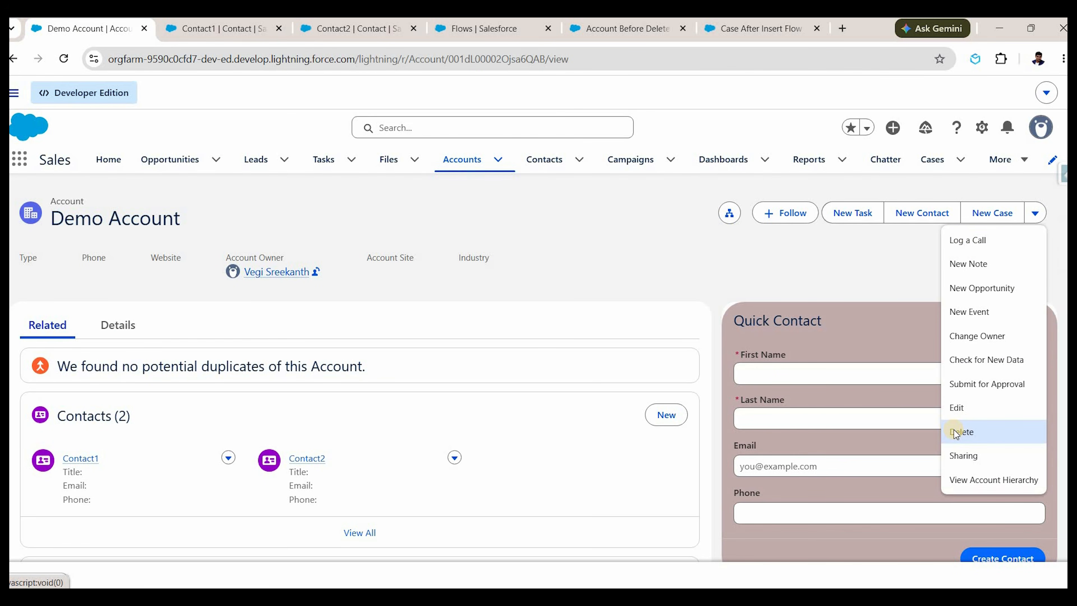
click(955, 432)
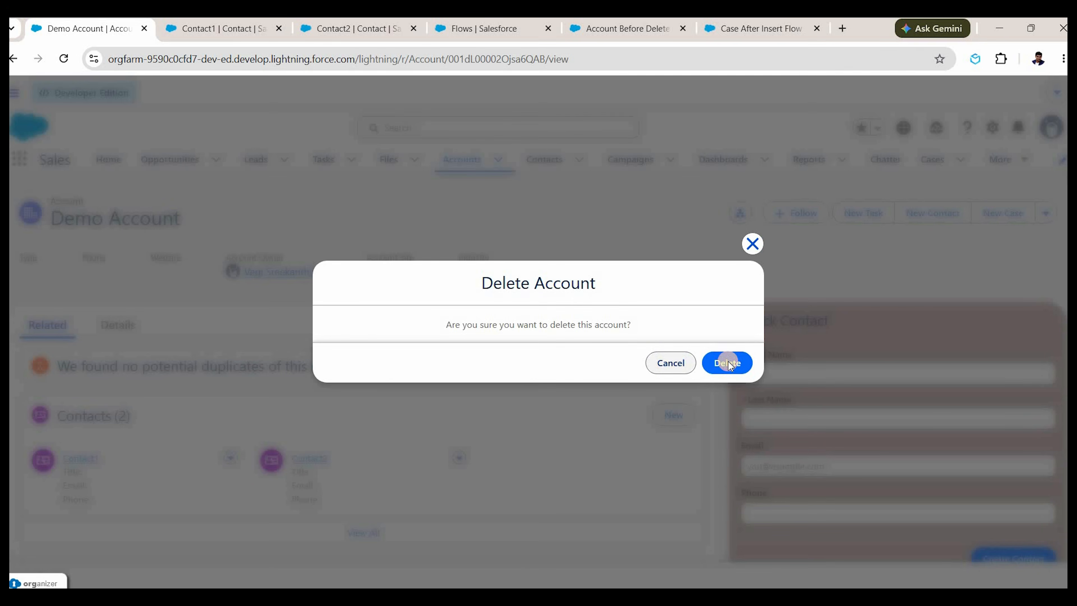
click(728, 362)
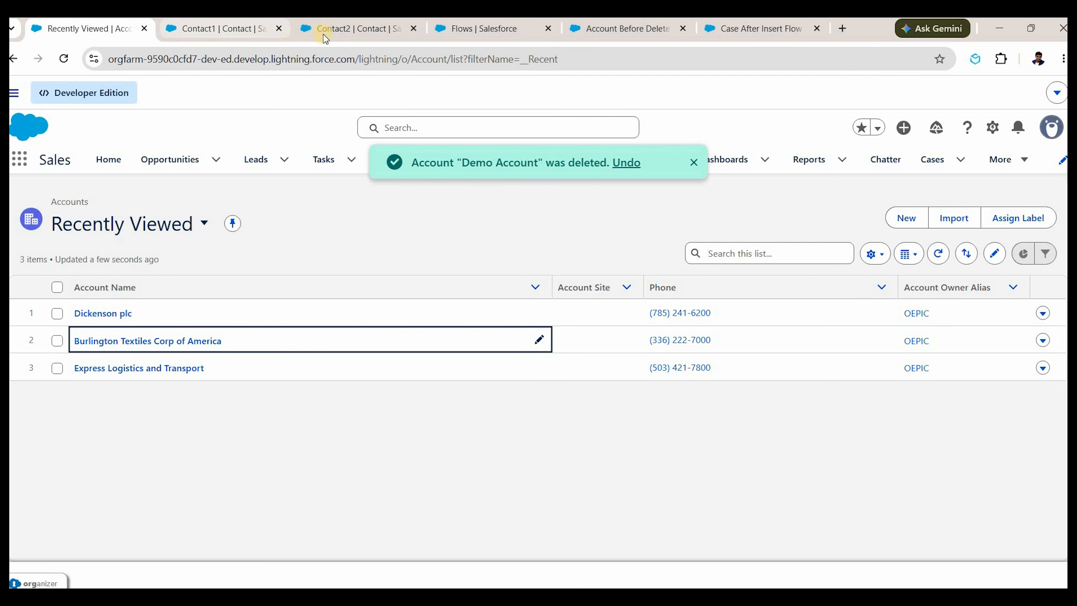
Reload the Contact1 and Contact2 records to check they were deleted too.
click(248, 34)
key(ctrl+Tab)
click(228, 31)
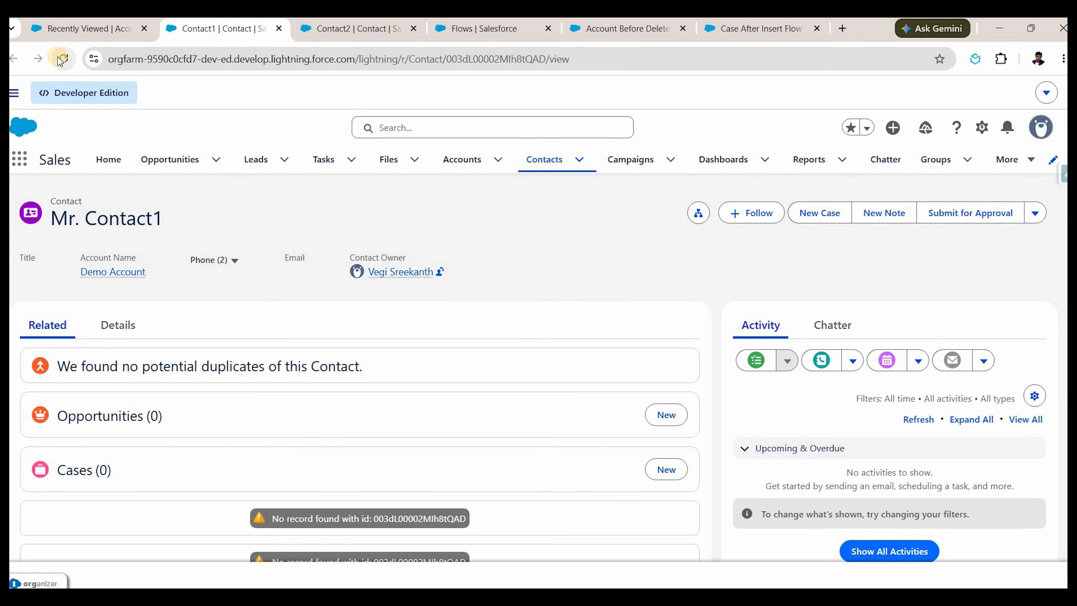
click(61, 60)
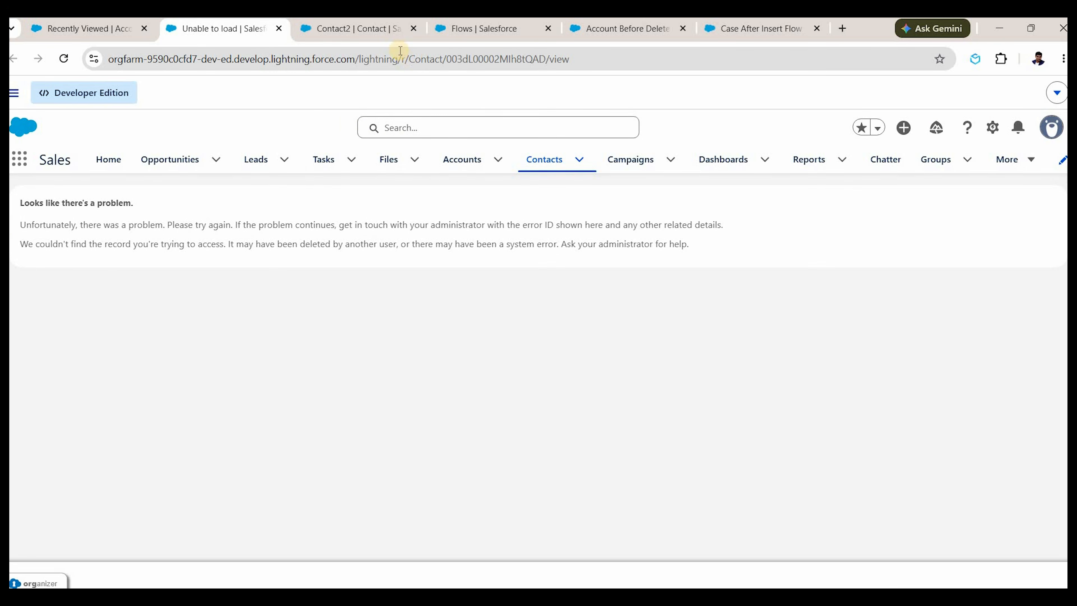
click(367, 30)
click(67, 62)
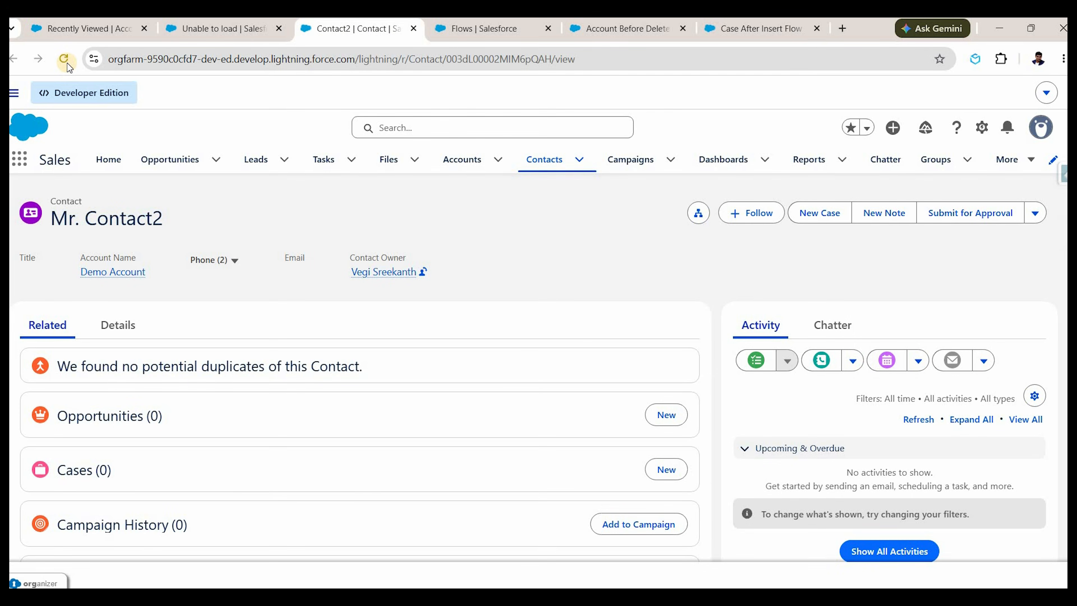
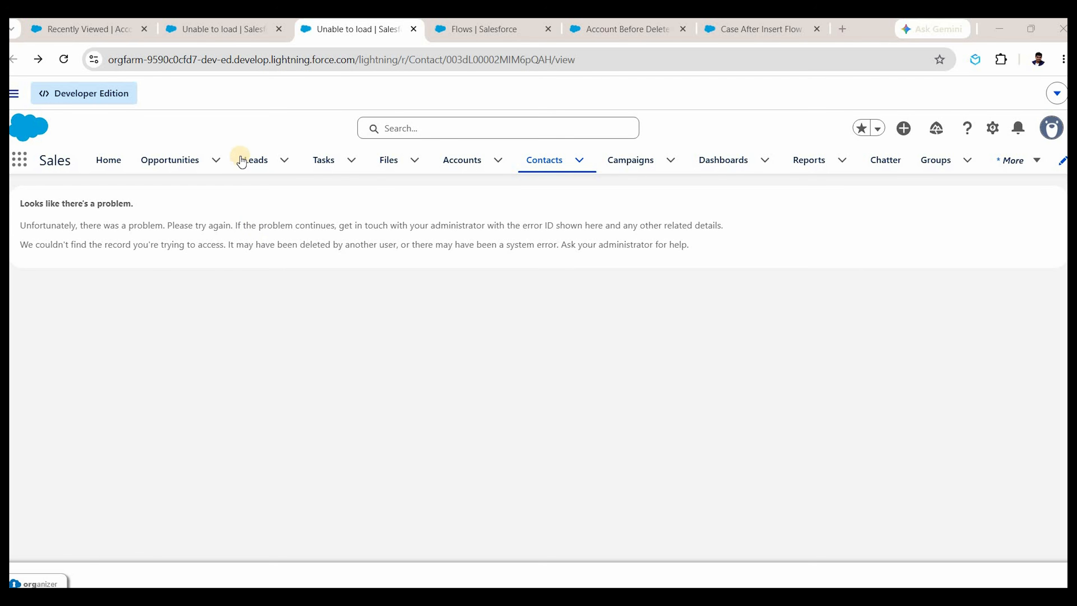
Go to the Leads tab to show the My Leads list.
click(244, 160)
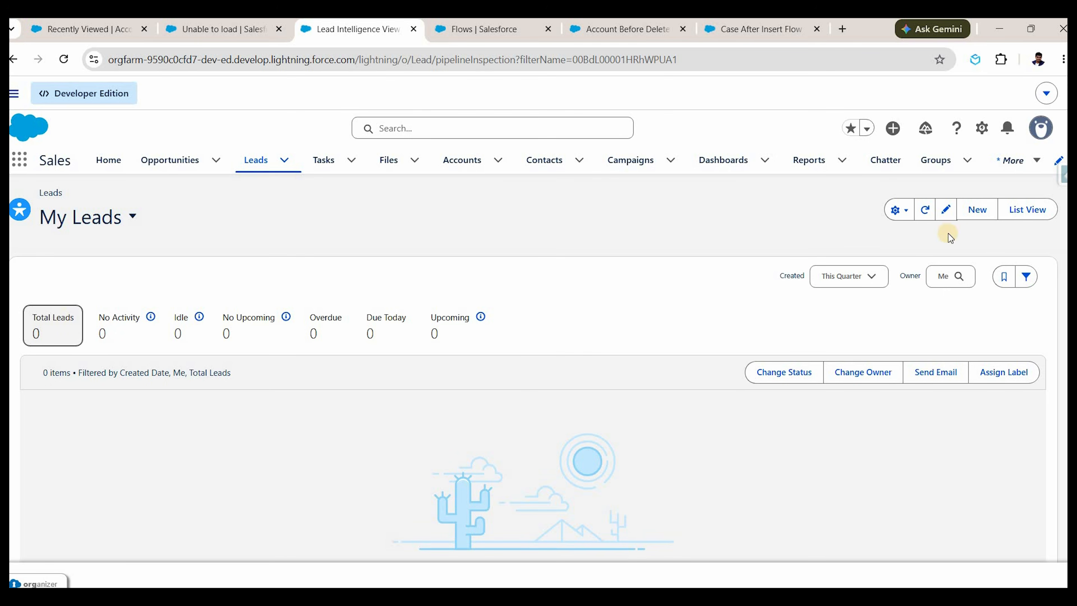
Create lead Lead1 at company ABC with status Closed - Not Converted.
click(978, 210)
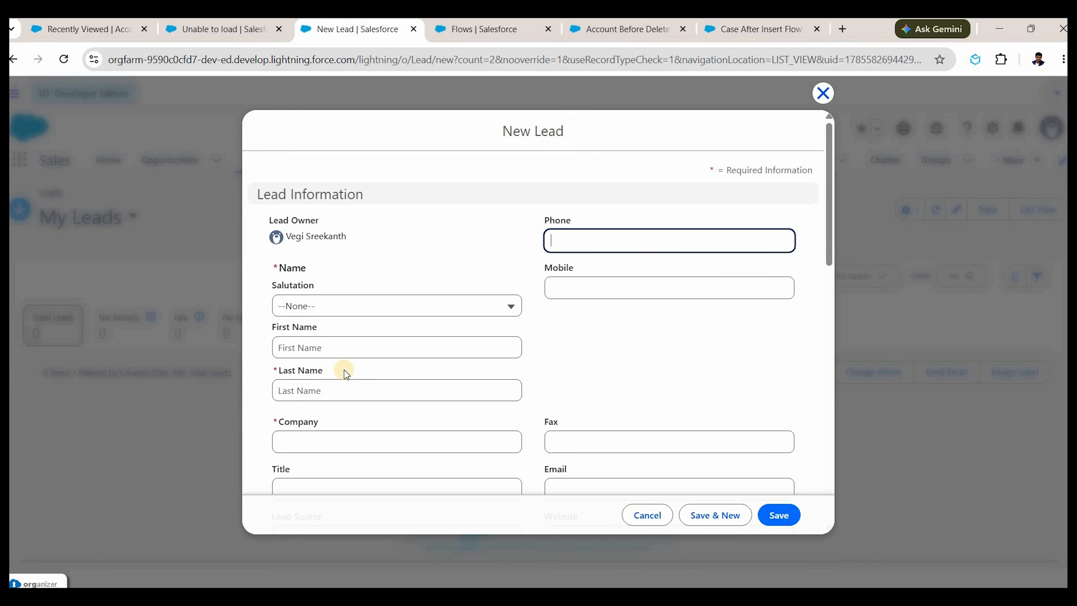
click(334, 380)
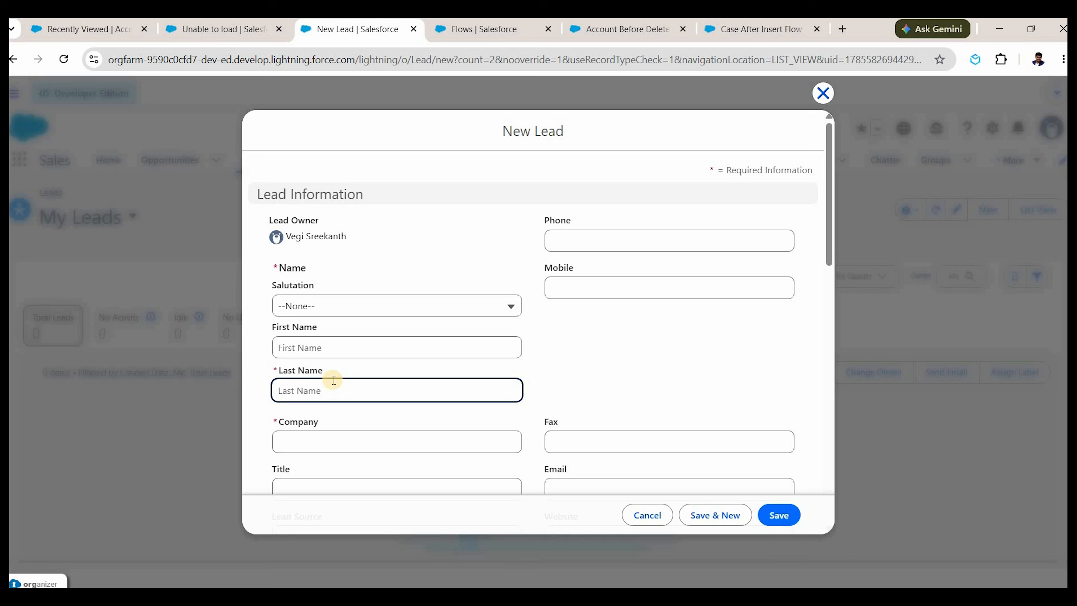
text(Lead1)
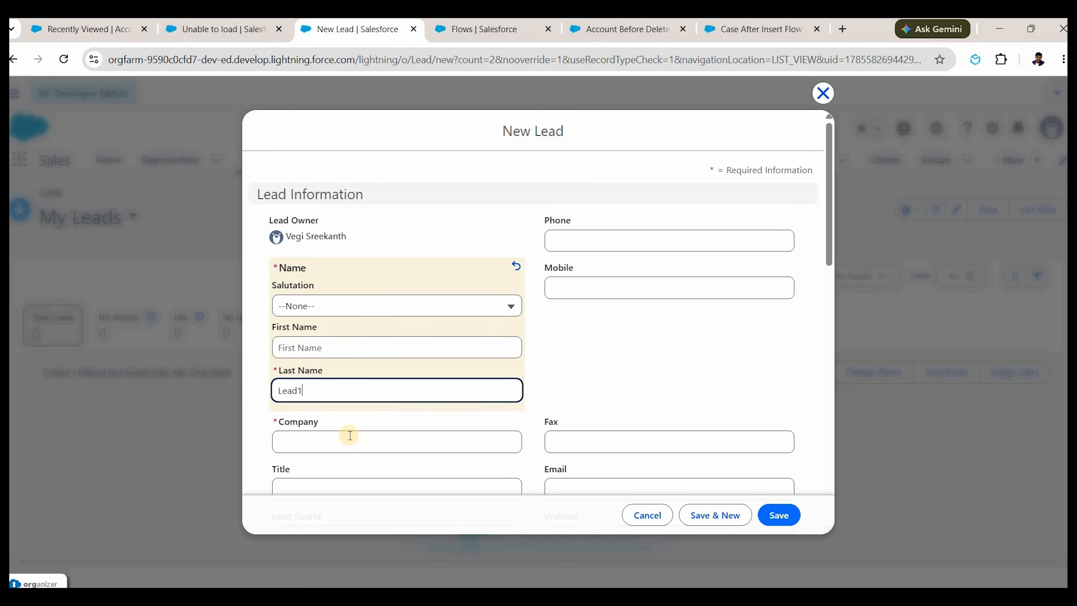
click(350, 435)
text(B)
key(BackSpace)
text(ABC)
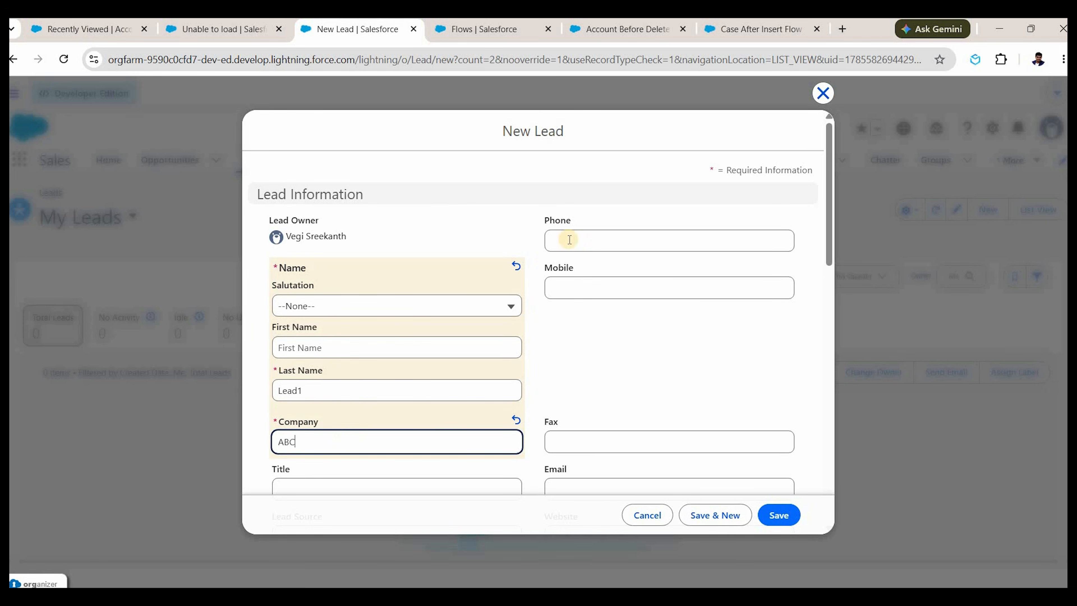
click(691, 350)
scroll(611, 281, down, 10)
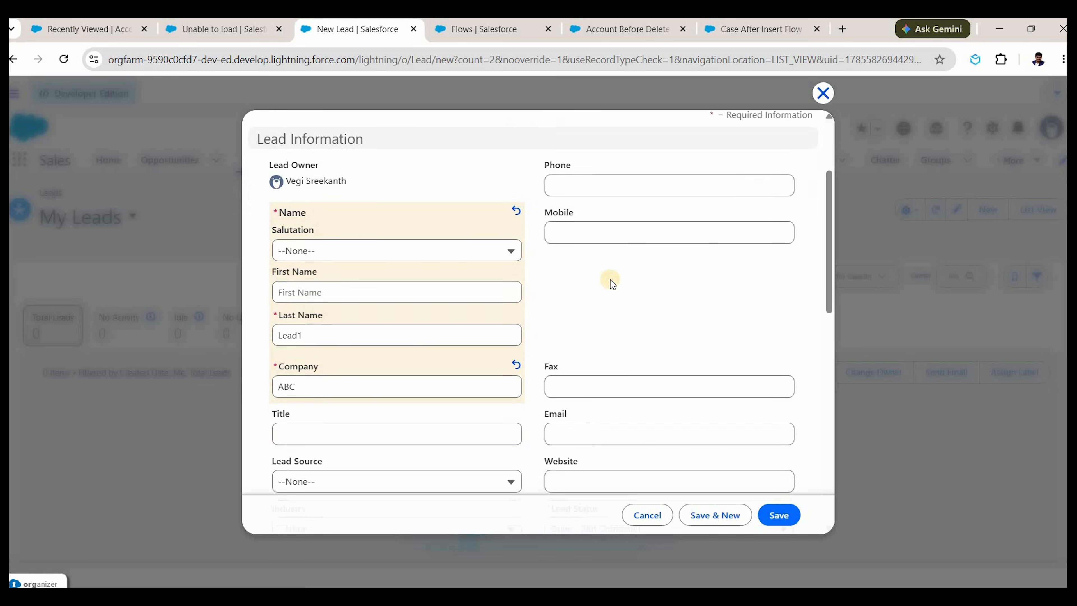
click(613, 164)
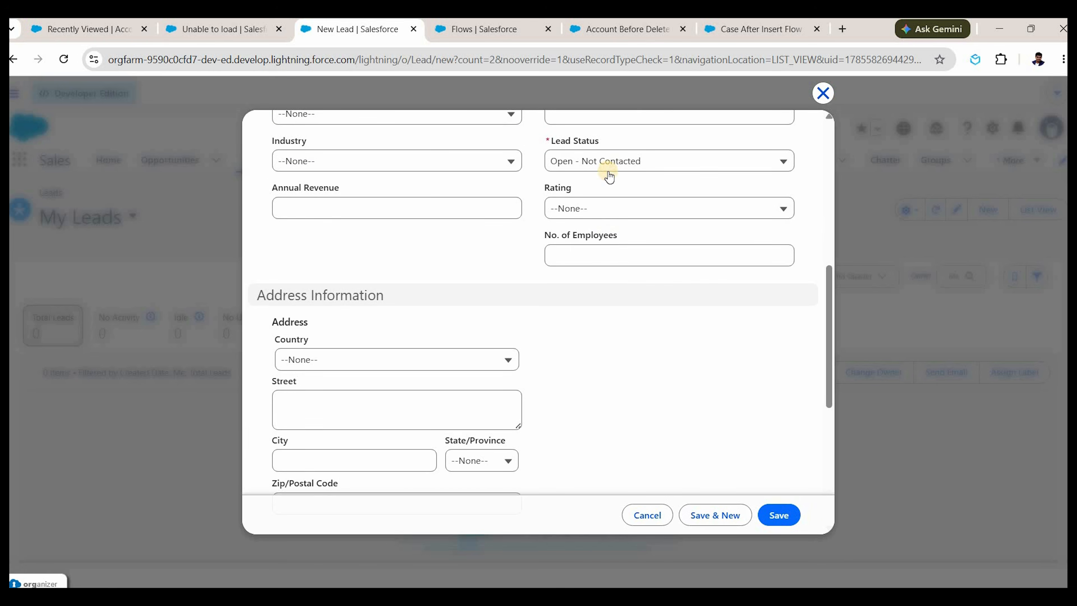
click(607, 283)
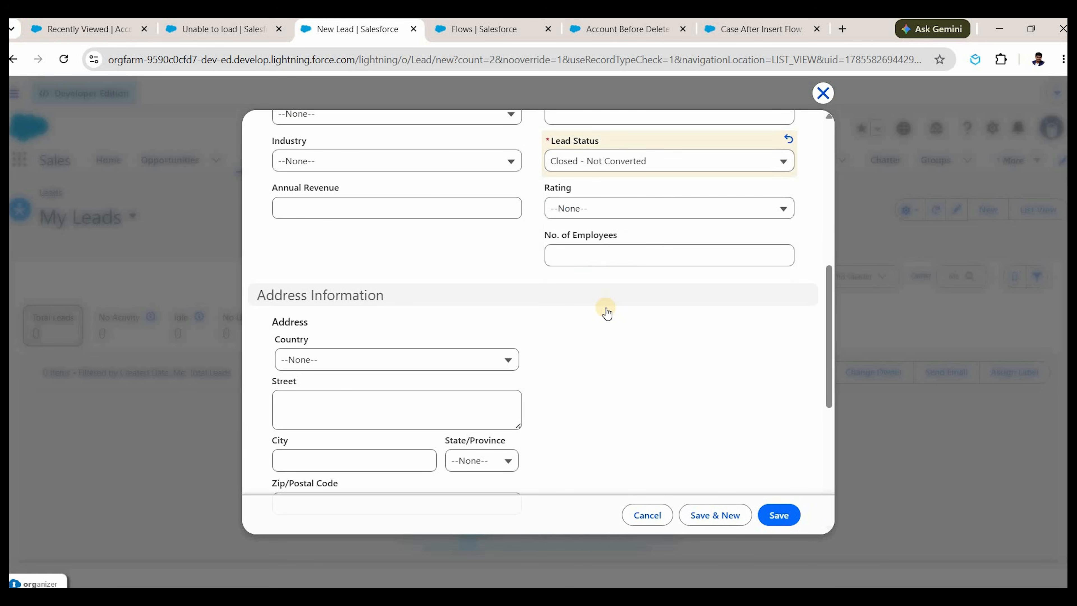
scroll(607, 313, up, 3)
scroll(616, 224, up, 3)
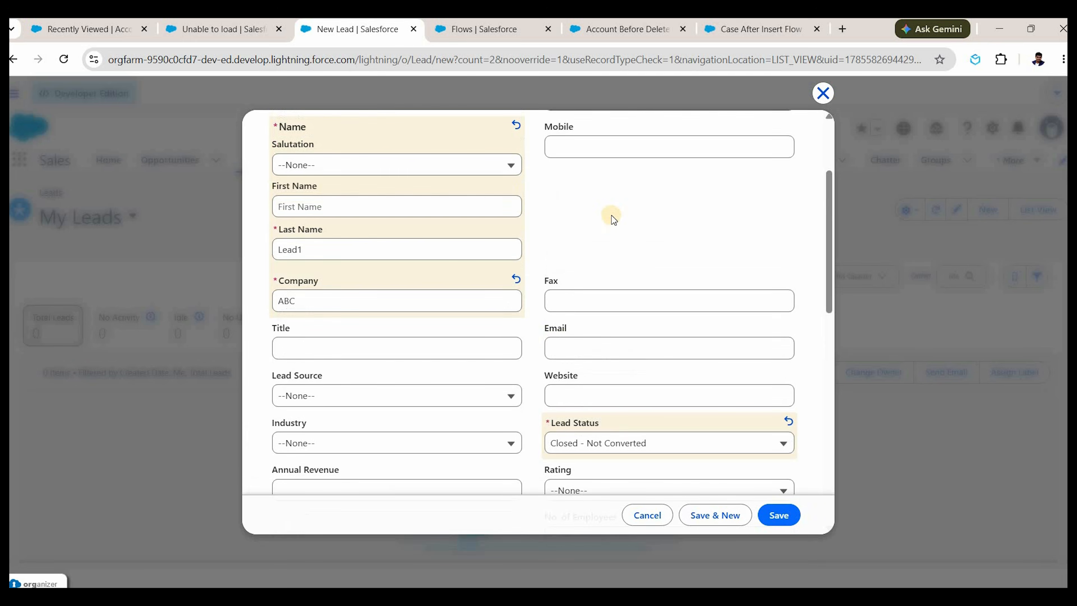
scroll(619, 314, up, 3)
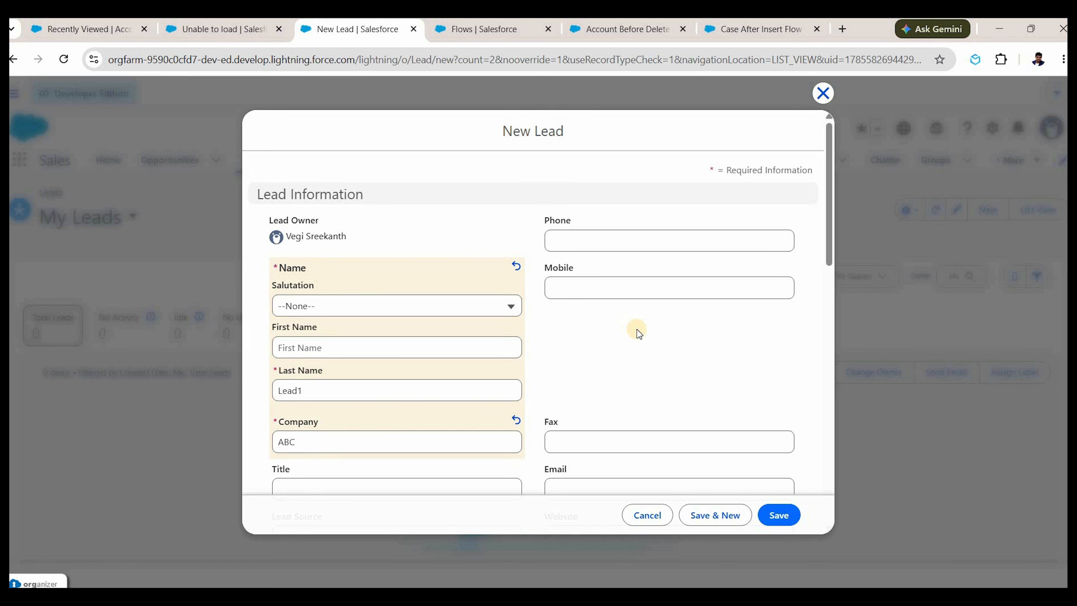
click(714, 515)
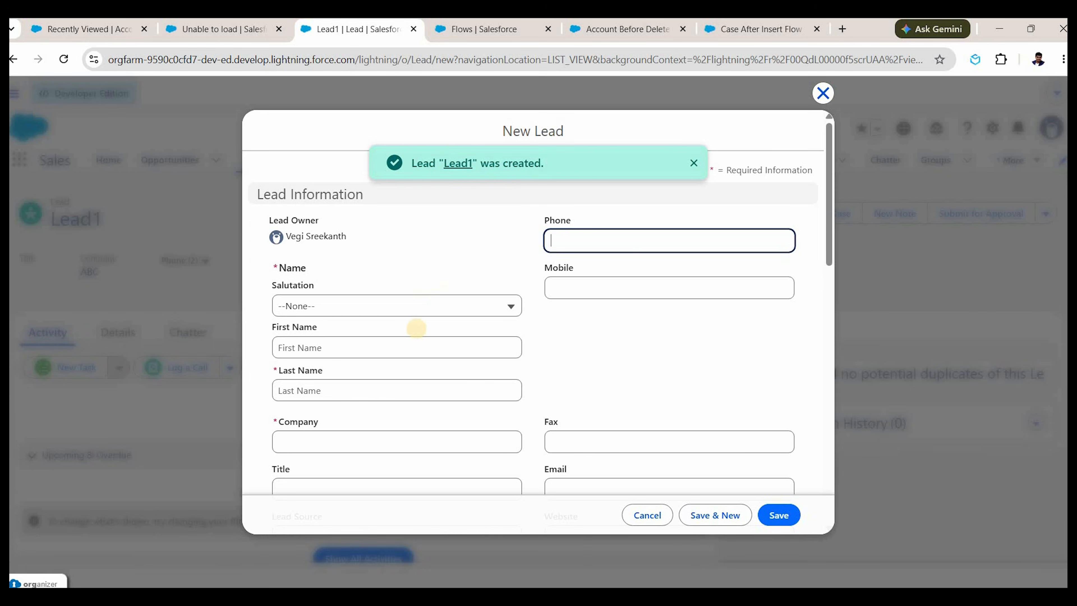
Create a second lead, Mr. Lead2 at company ABCD, with status Closed - Not Converted.
click(427, 314)
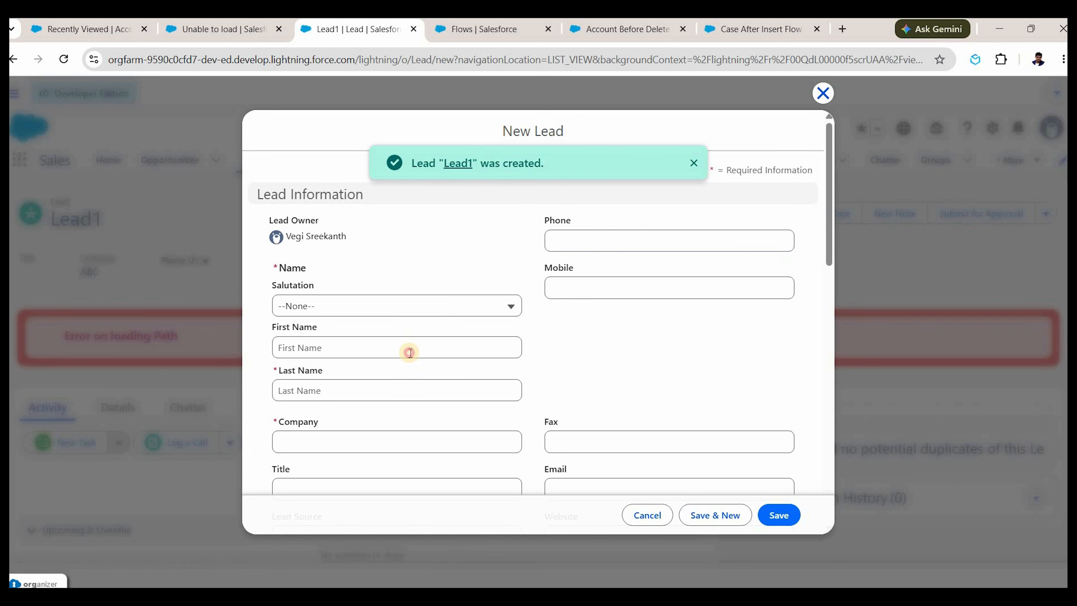
click(392, 357)
click(379, 384)
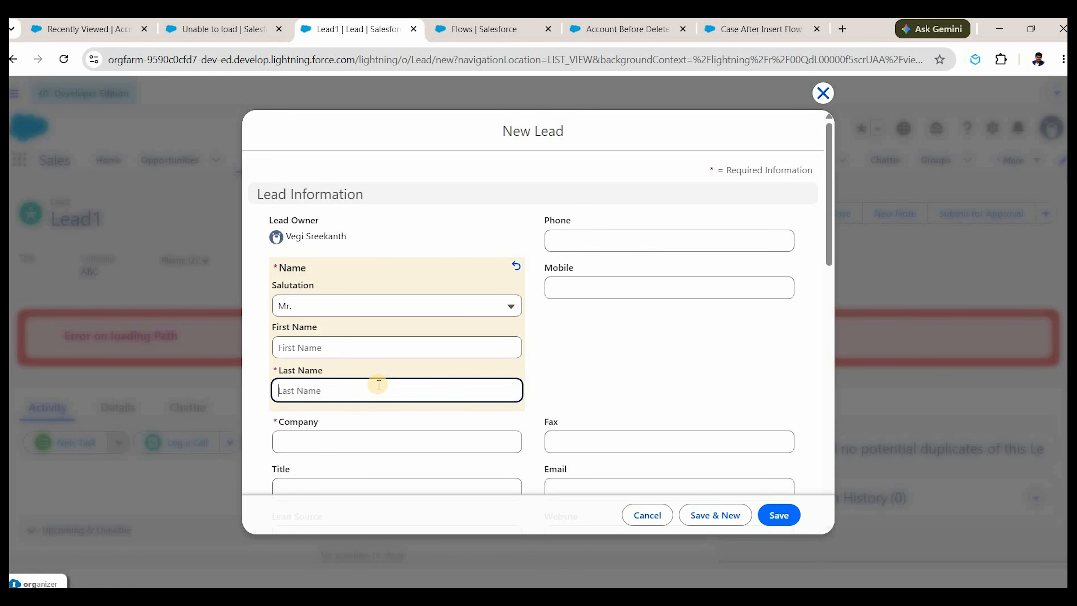
text(Lead2)
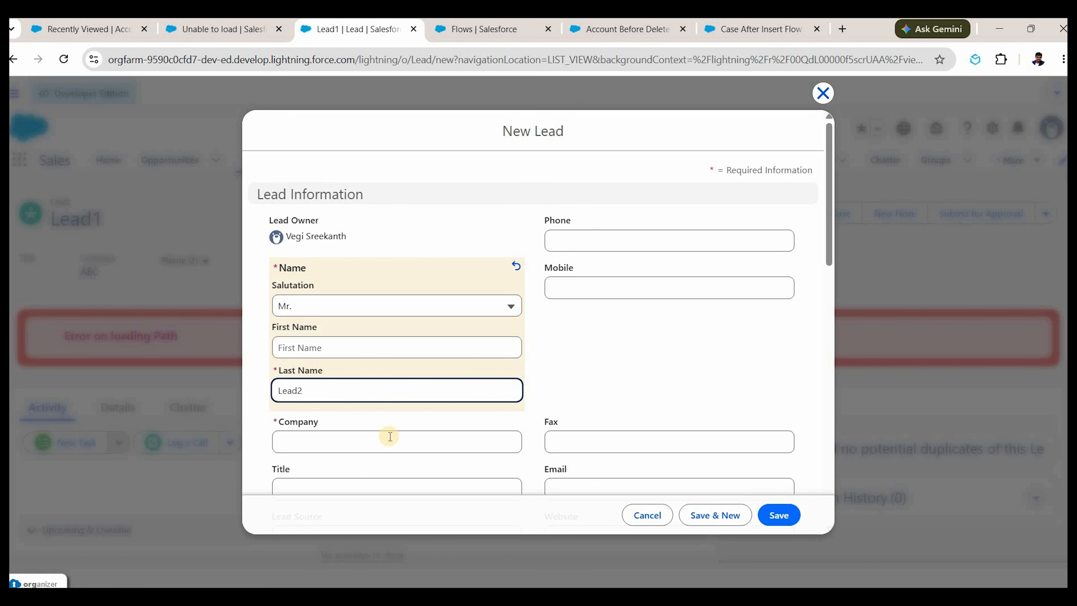
click(390, 437)
text(ABCD)
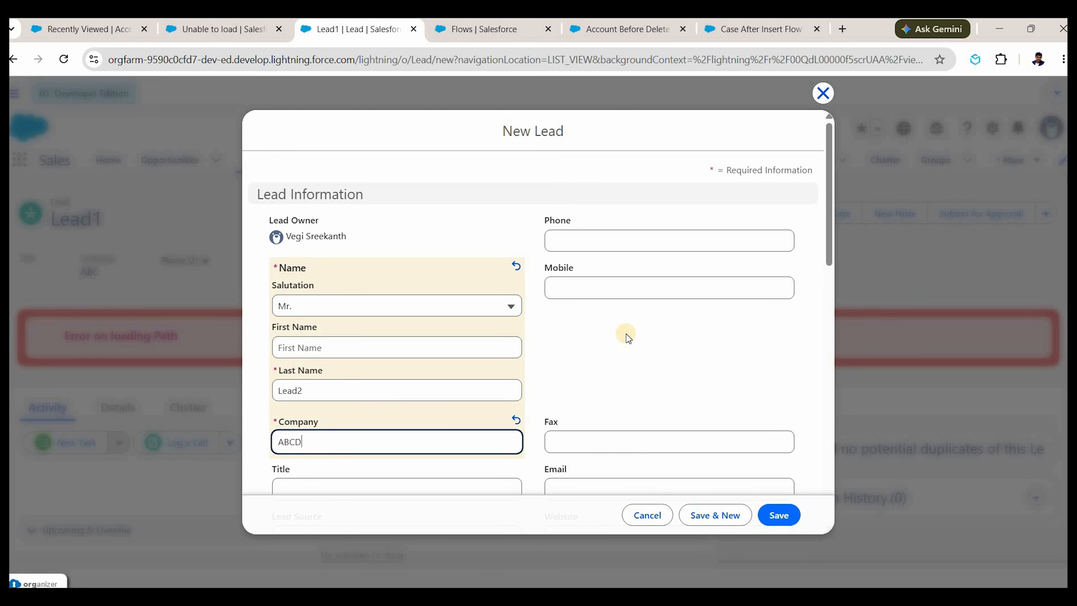
scroll(626, 334, down, 2)
scroll(586, 306, down, 5)
click(618, 306)
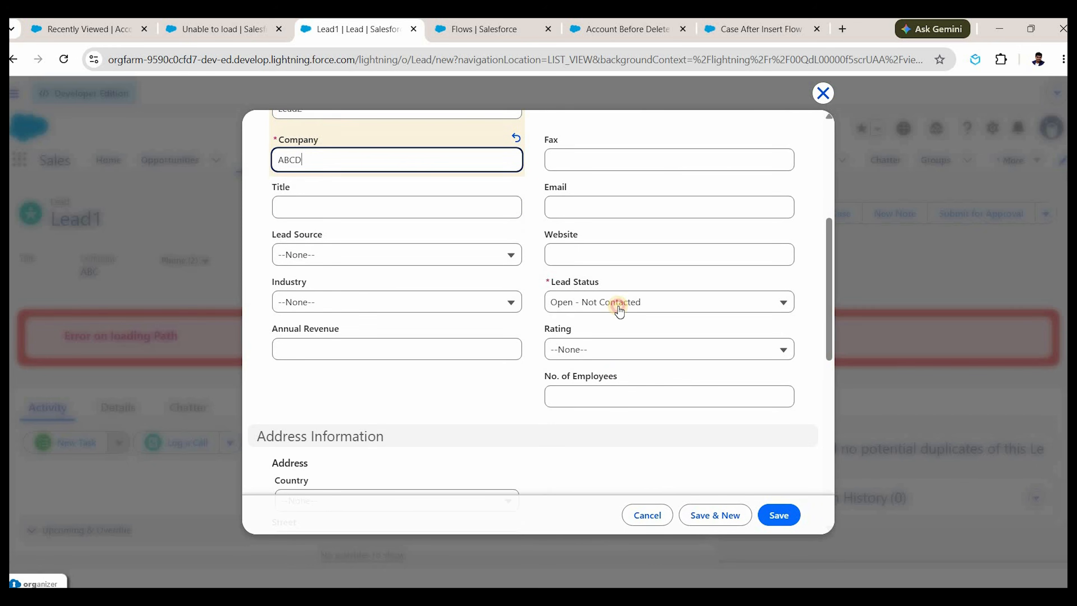
click(615, 420)
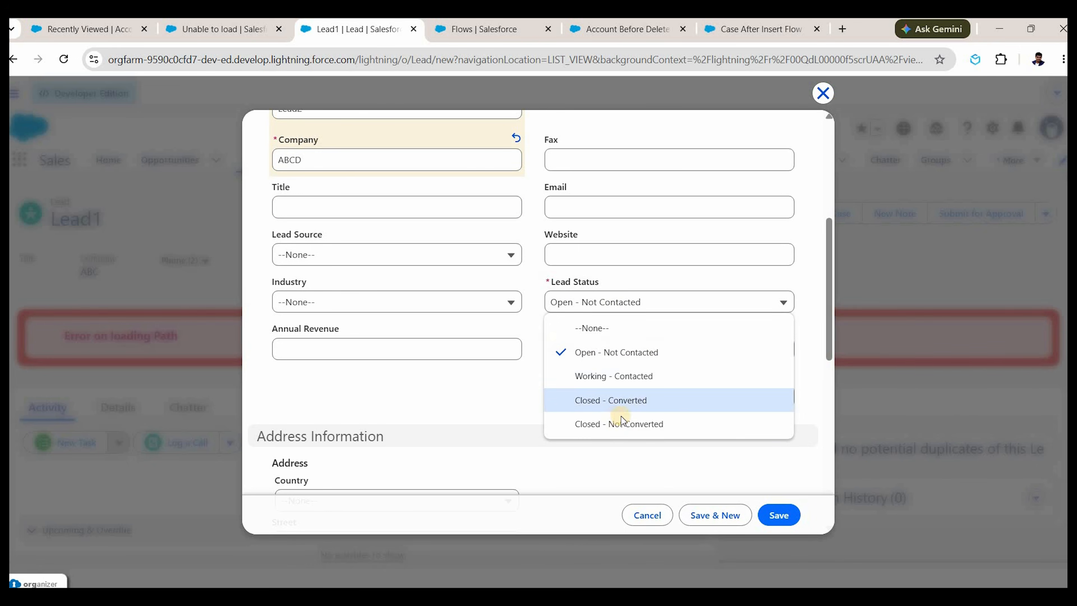
click(724, 518)
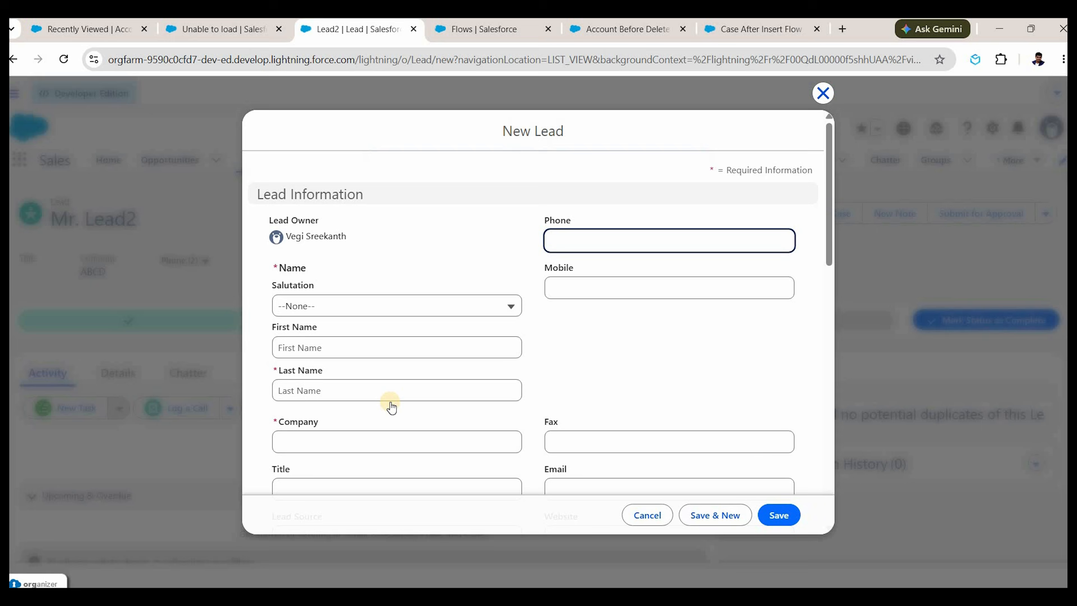
Fill in a third lead, Mr. Lead3 at company adfa, with a mobile phone number.
scroll(391, 405, down, 3)
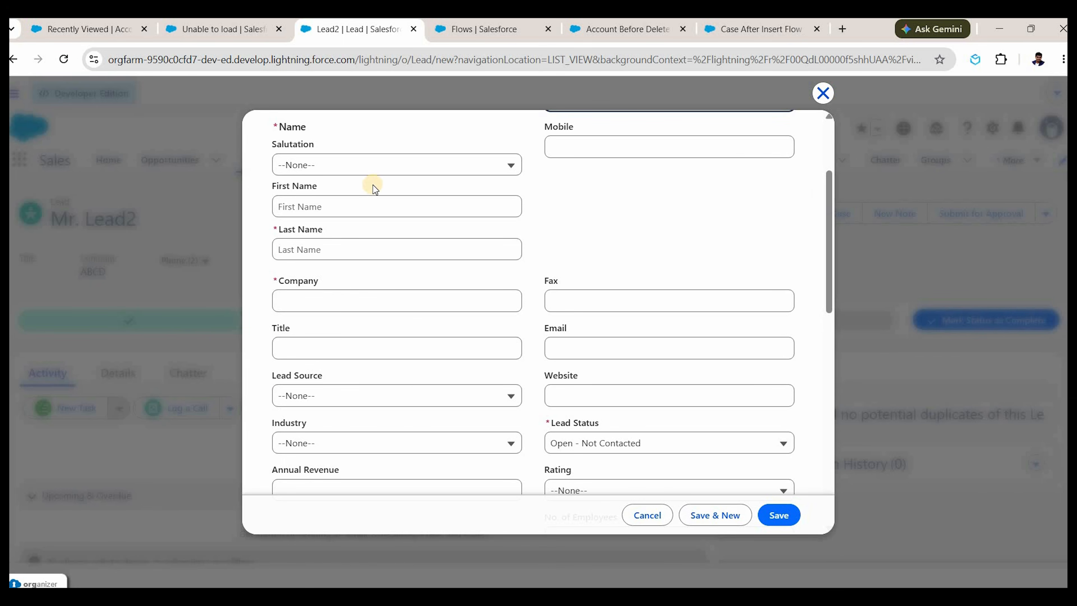
click(364, 170)
click(309, 215)
click(331, 246)
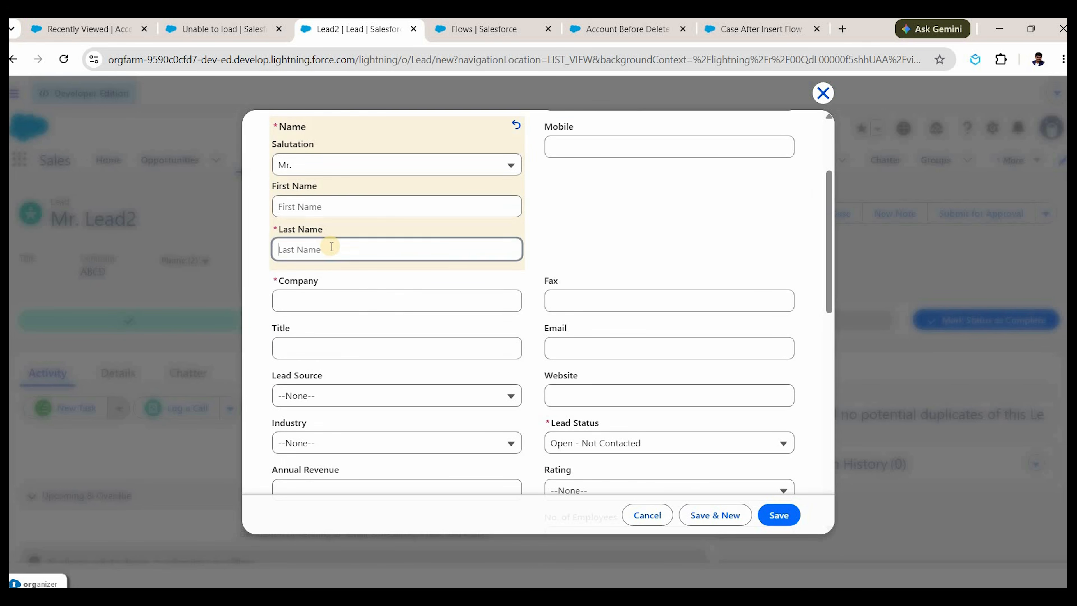
text(Lead3)
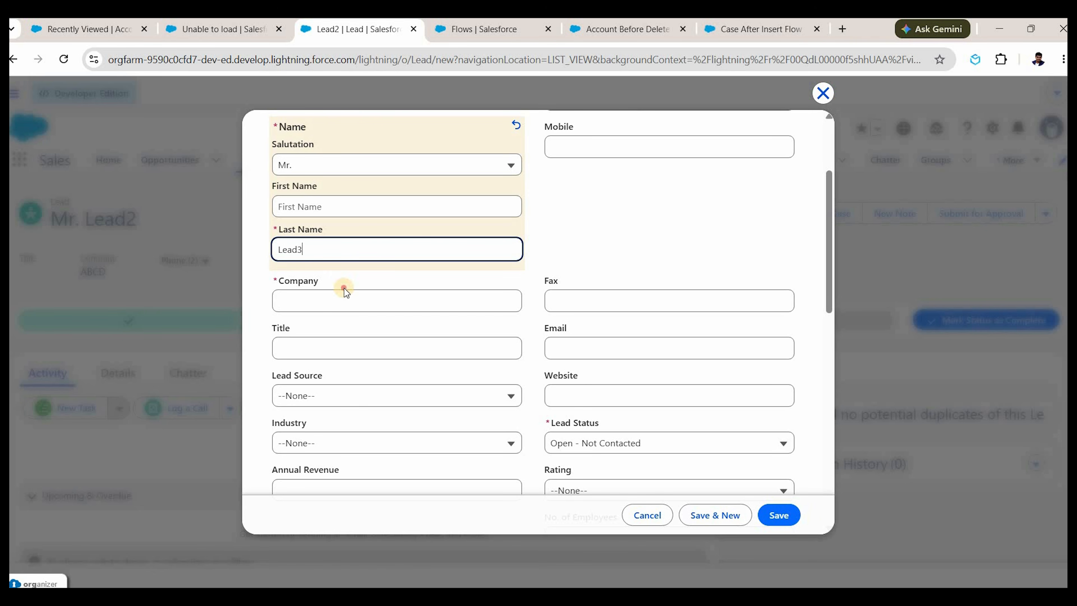
click(344, 298)
text(adfa)
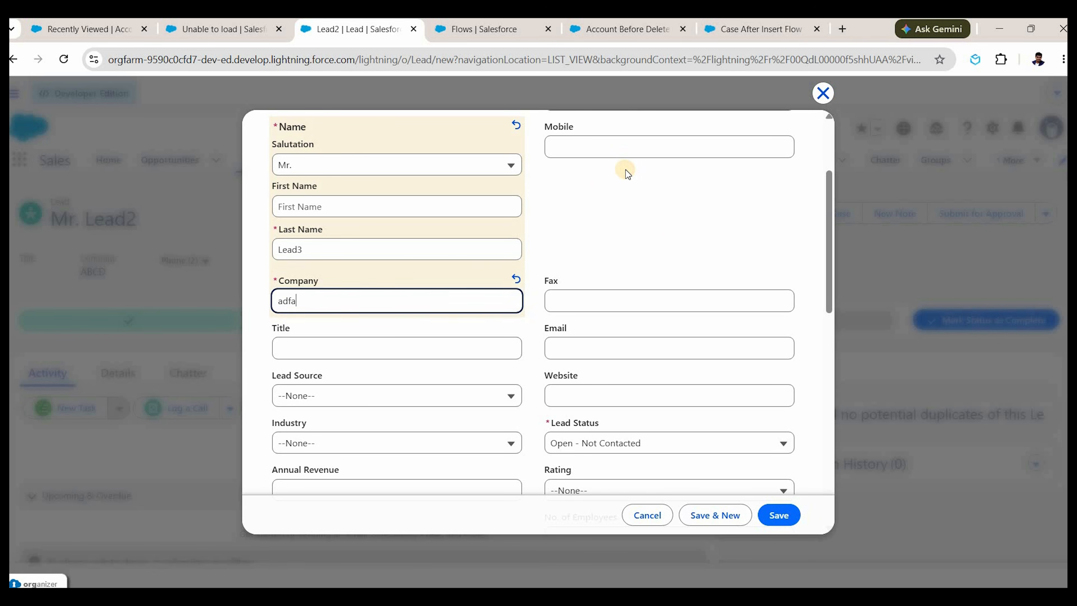
click(598, 206)
scroll(589, 284, up, 3)
click(591, 285)
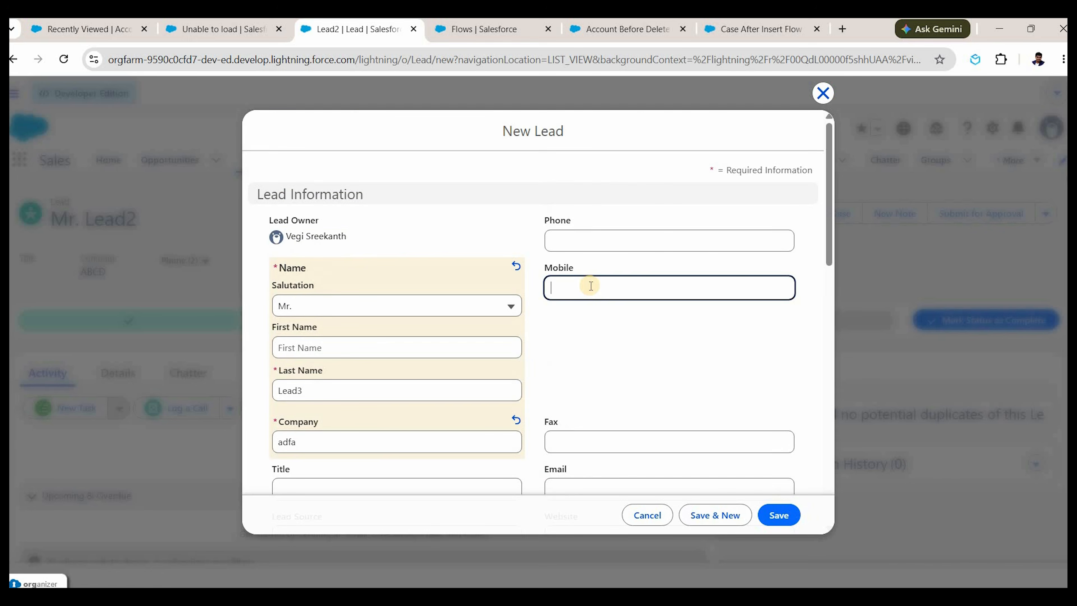
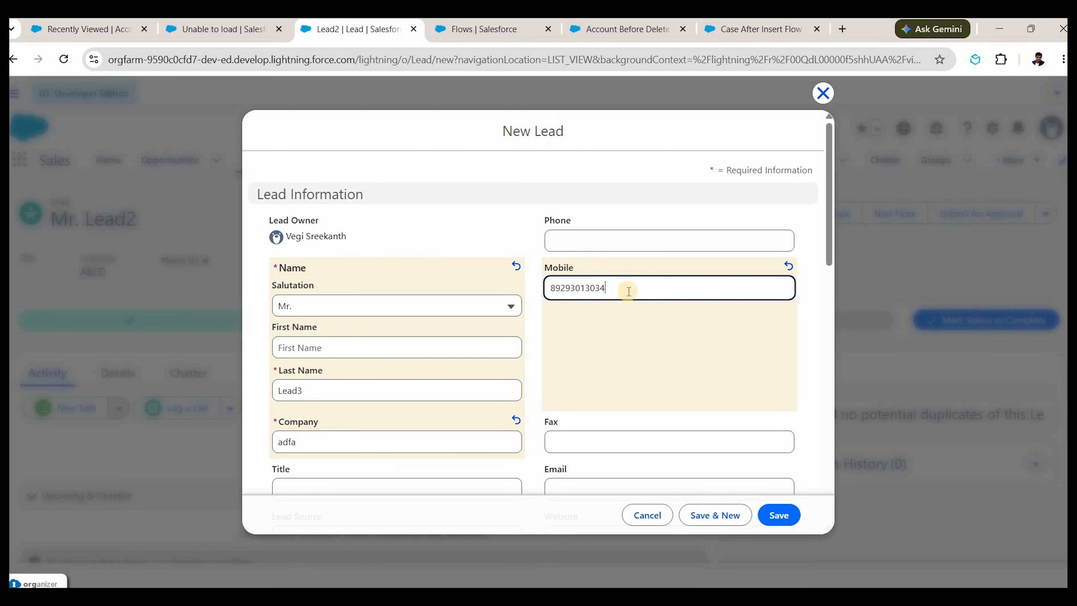
scroll(610, 374, down, 5)
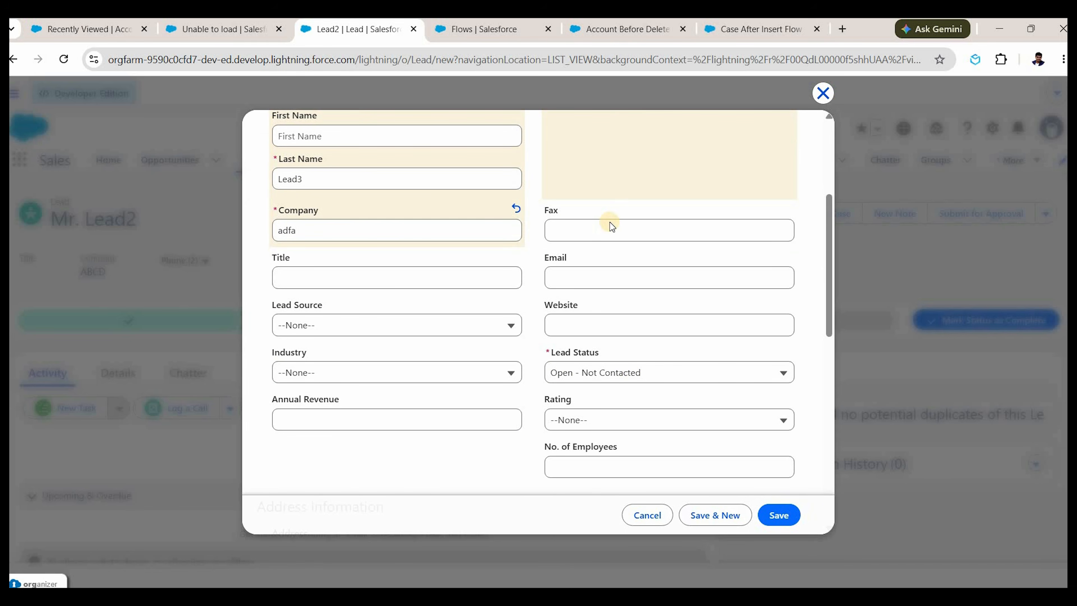
scroll(610, 222, down, 5)
Save Mr. Lead3 and review its Details, showing mobile number and status Open - Not Contacted.
click(780, 514)
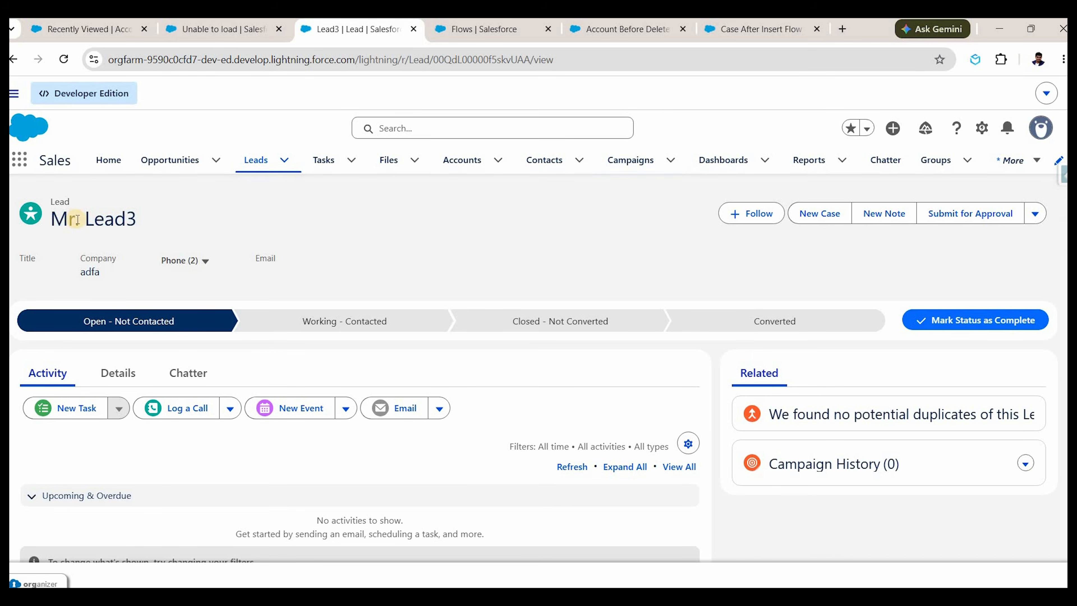
click(113, 372)
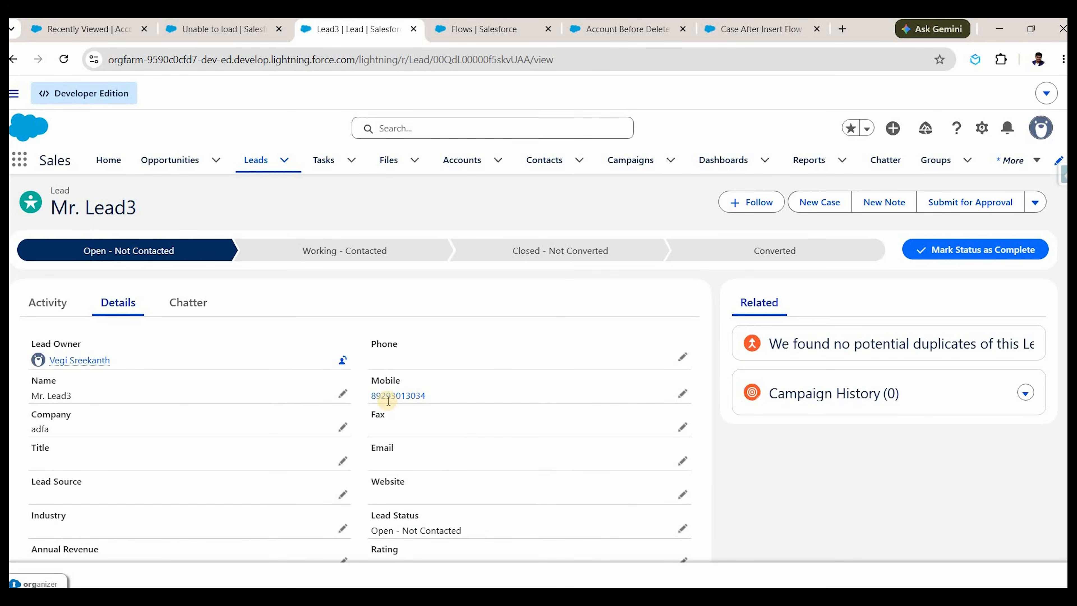
scroll(409, 402, down, 3)
scroll(408, 402, down, 1)
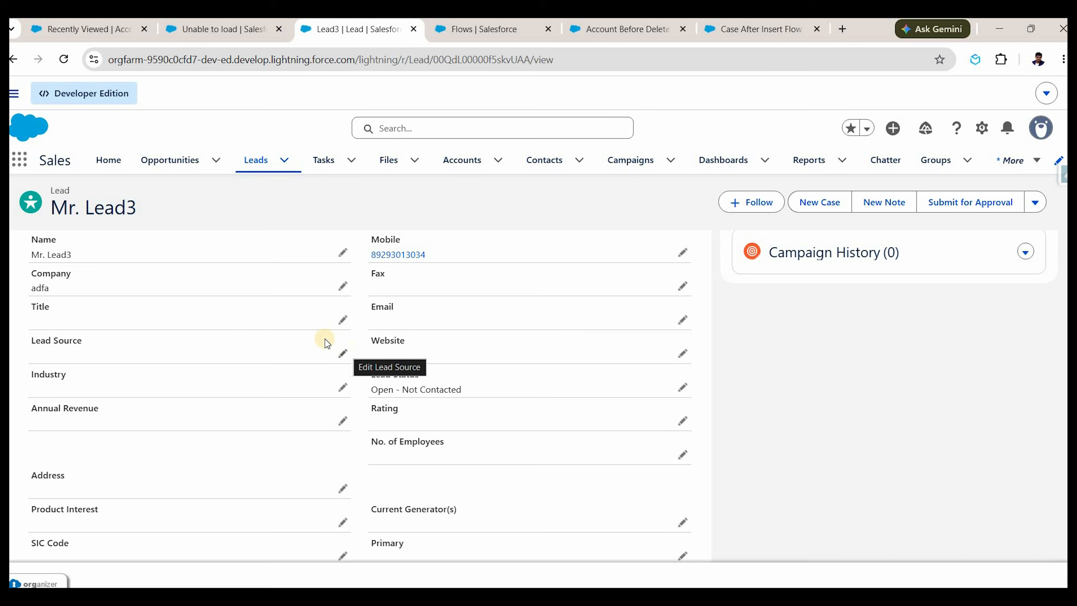
Start a new Schedule-Triggered Flow from the Flows list.
click(516, 26)
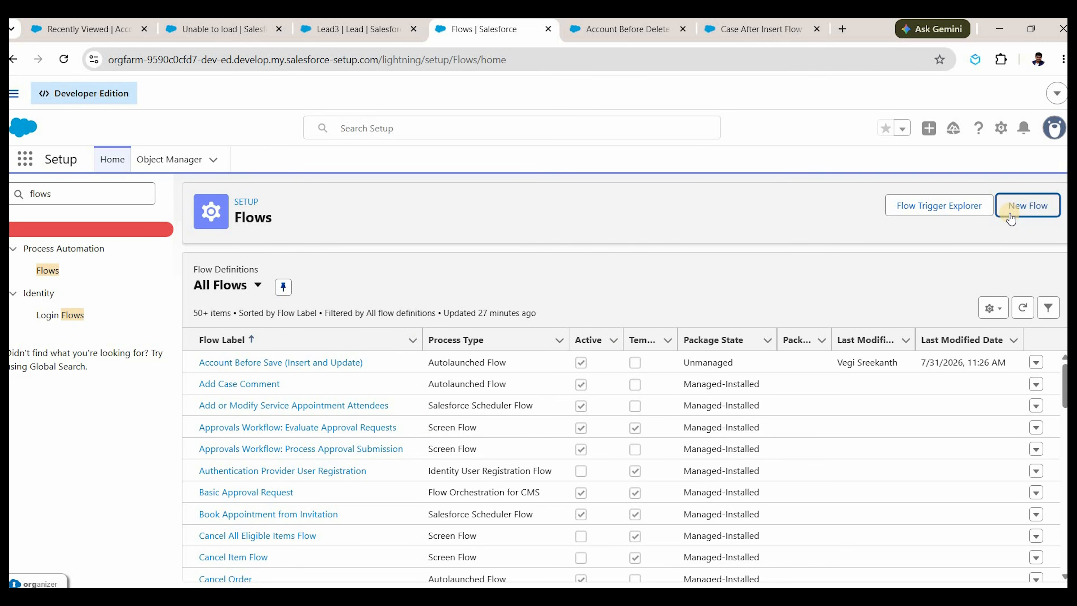
click(1010, 213)
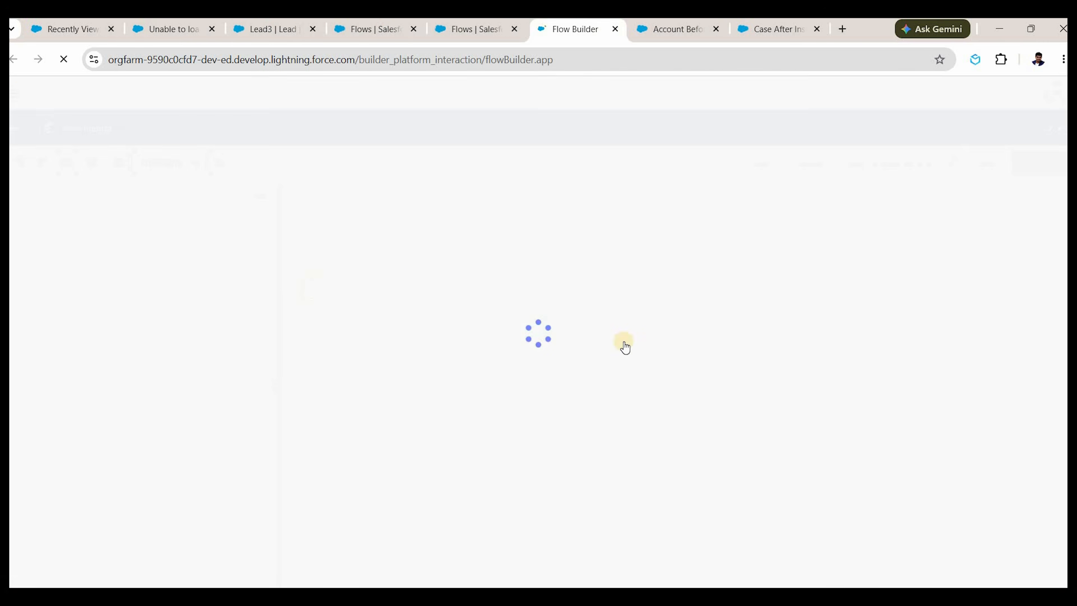
scroll(638, 376, down, 1)
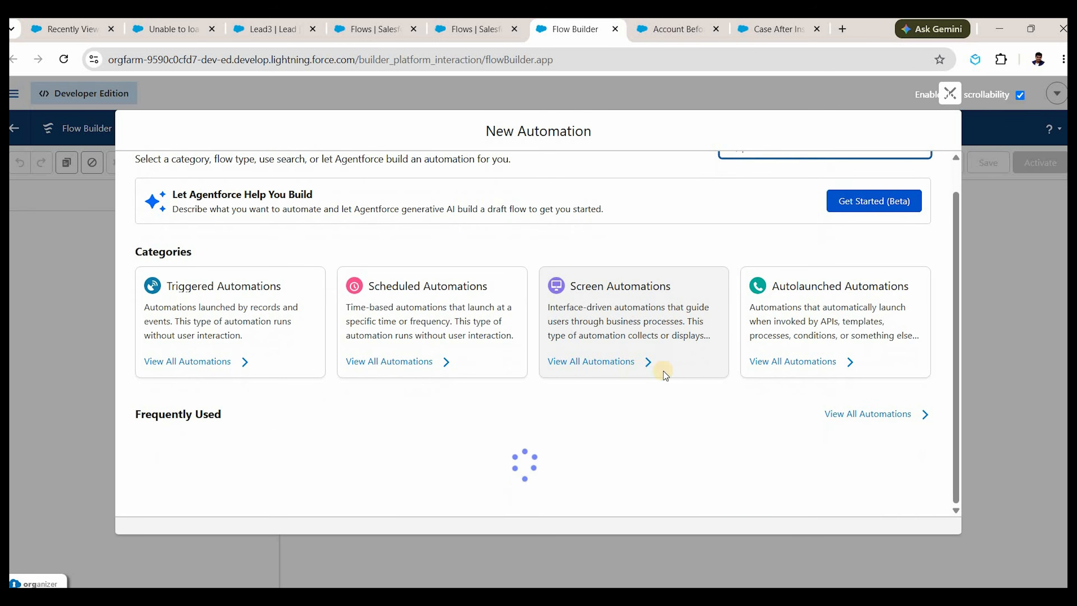
scroll(870, 440, down, 1)
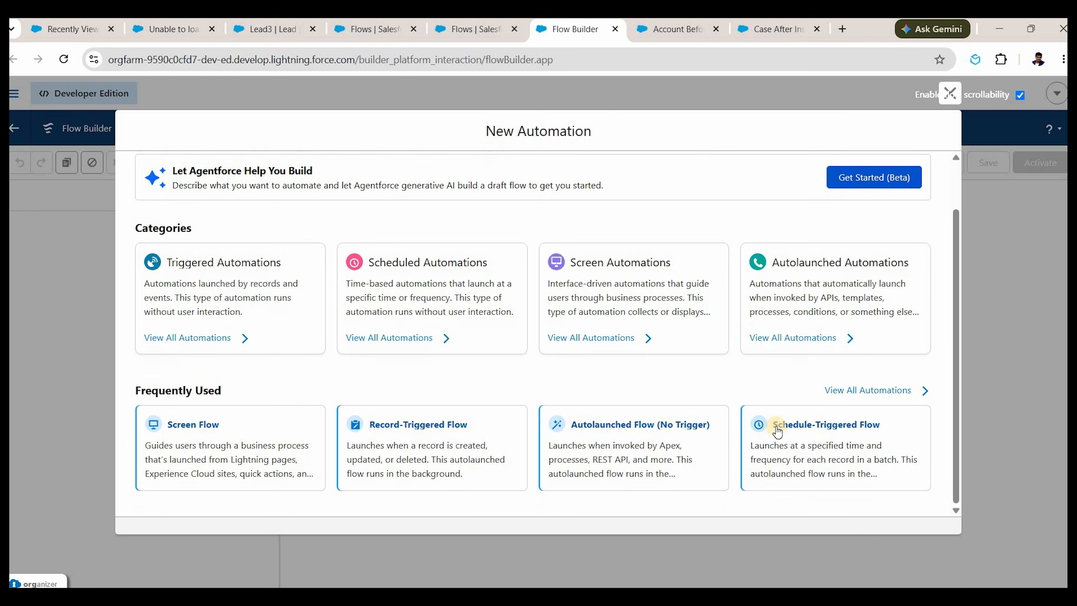
click(841, 432)
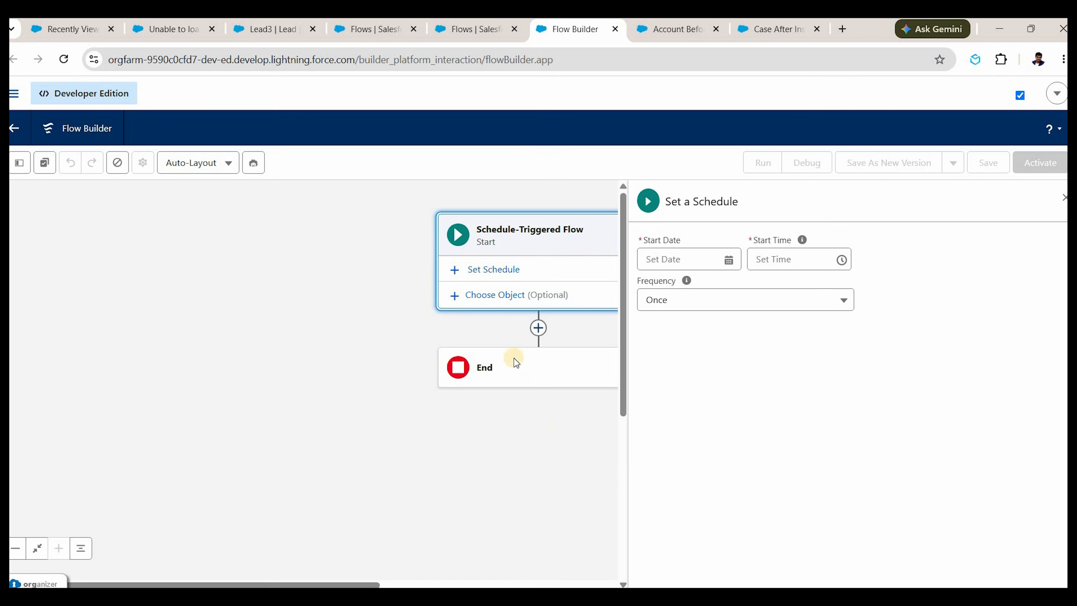
Schedule the flow to start Aug 1, 2026 at 4:50 PM, running daily.
click(672, 251)
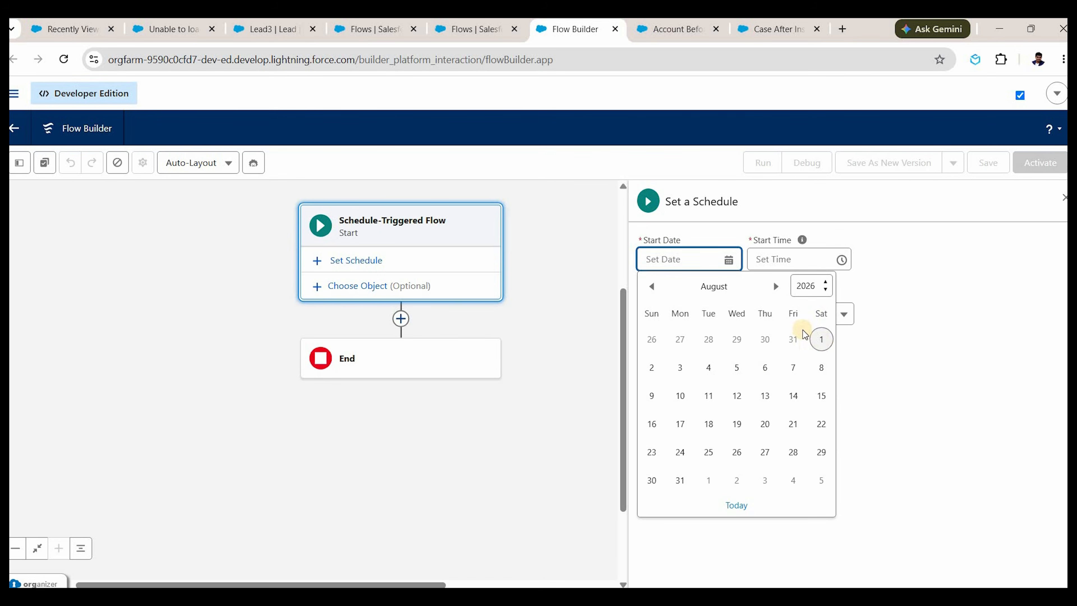
click(808, 338)
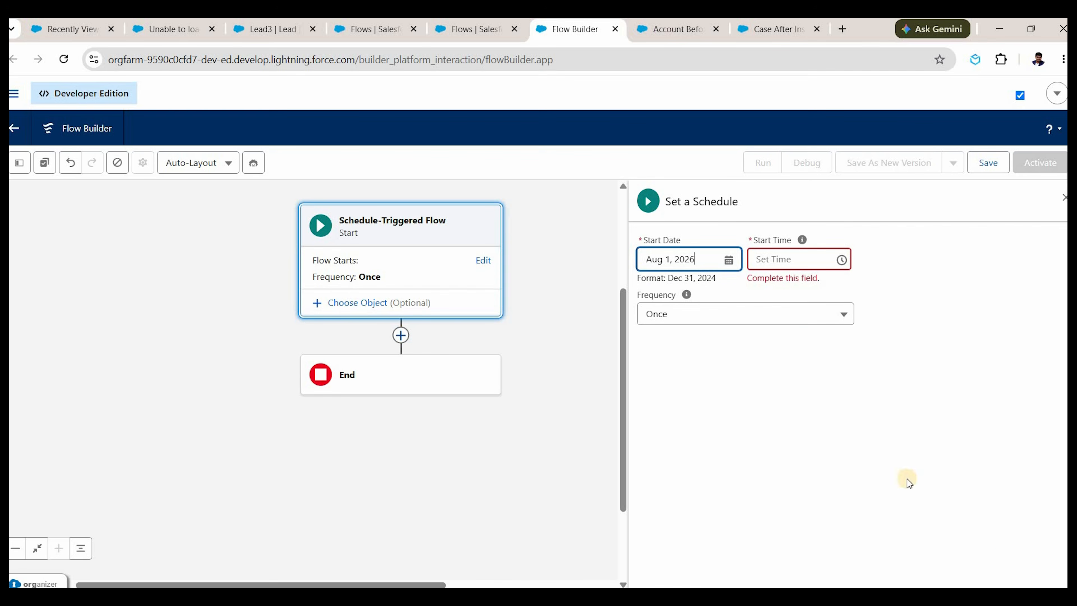
click(775, 260)
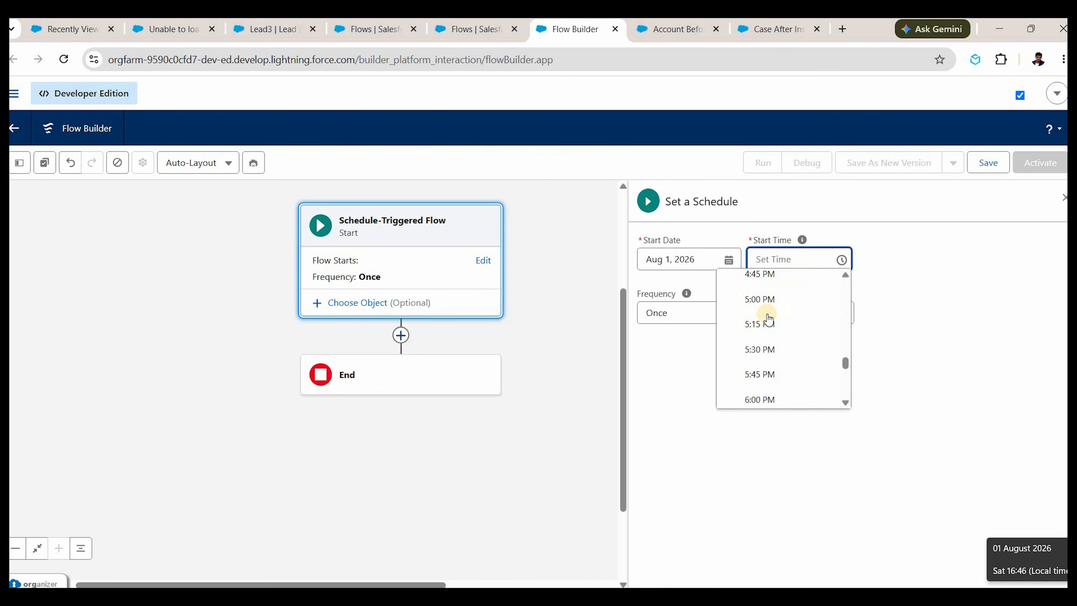
click(775, 276)
click(800, 263)
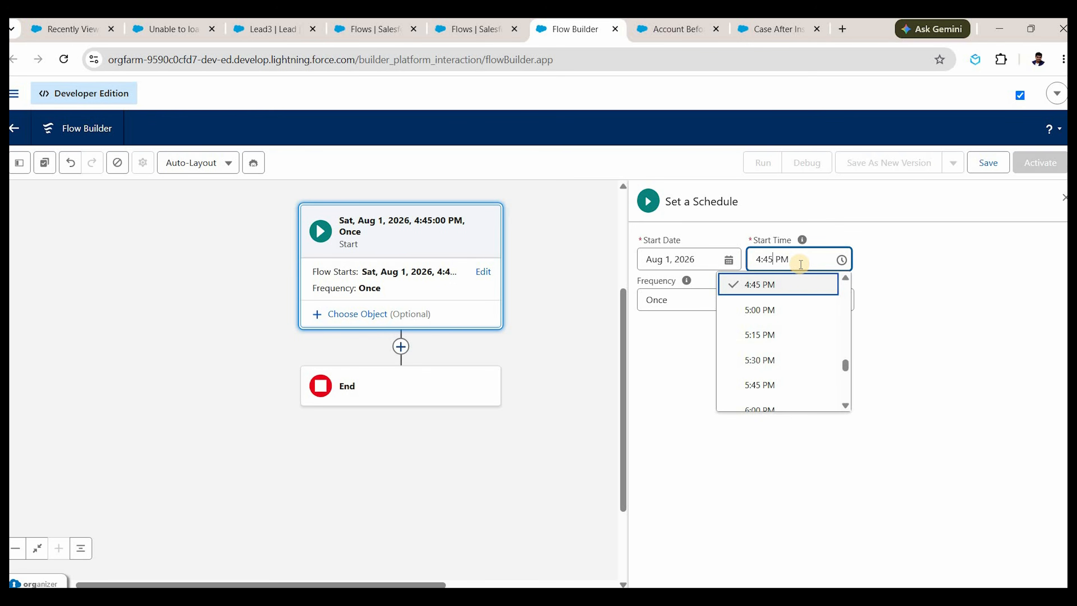
key(Left)
key(Left)
key(Left)
key(BackSpace)
key(BackSpace)
text(50)
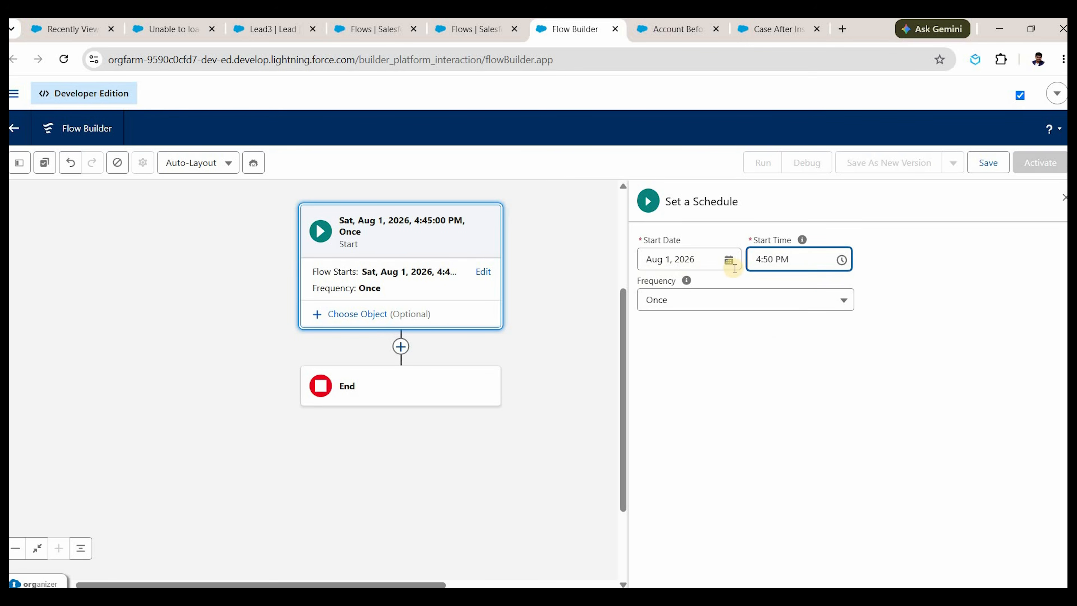
click(787, 300)
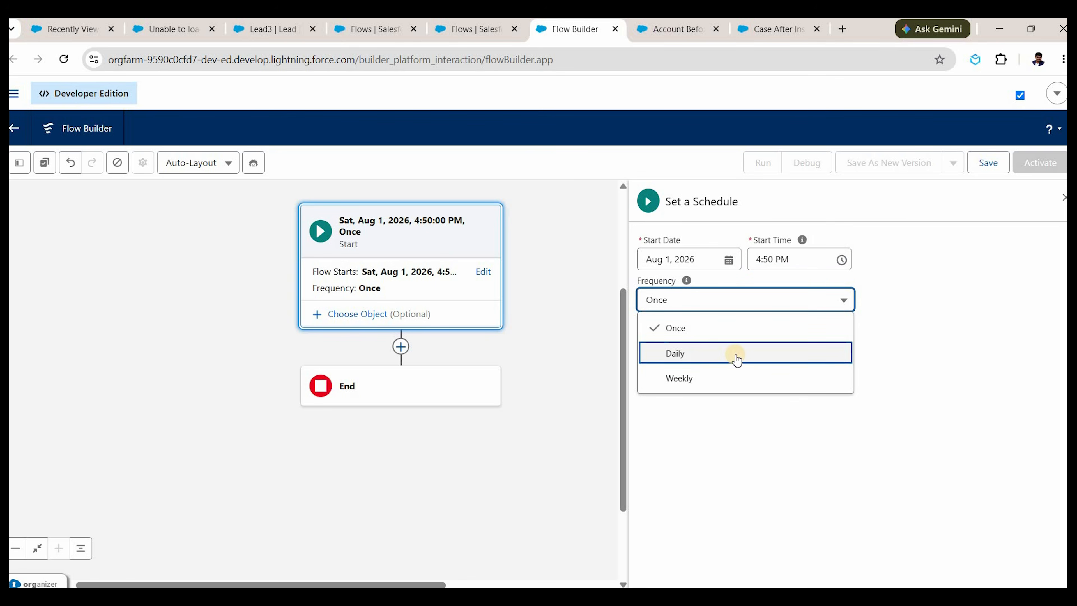
click(716, 355)
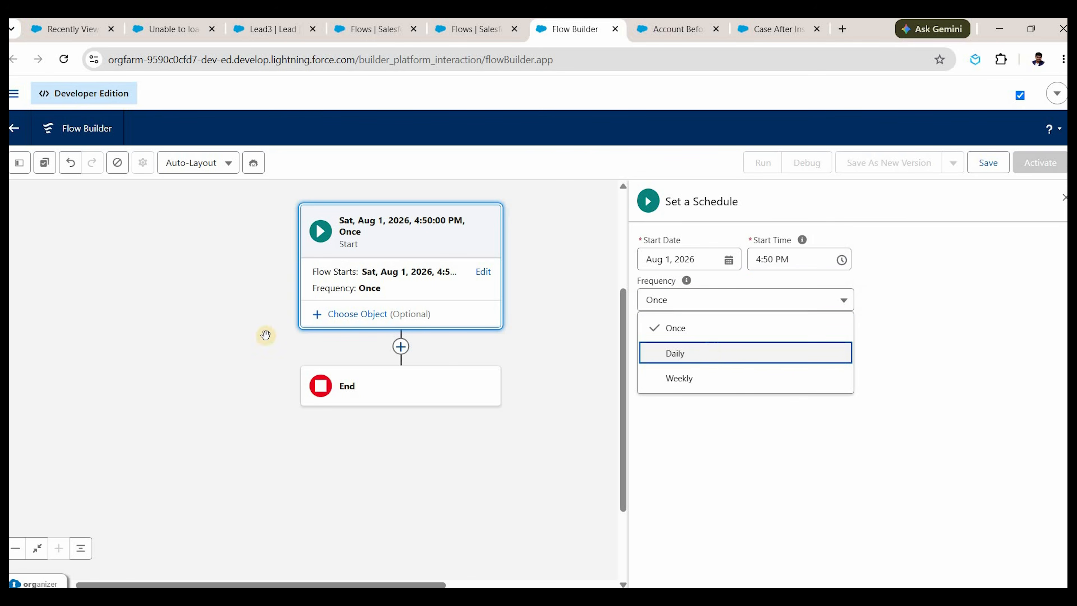
Add a Delete Records element labelled 'Delete the dead Leads' after Start.
click(401, 347)
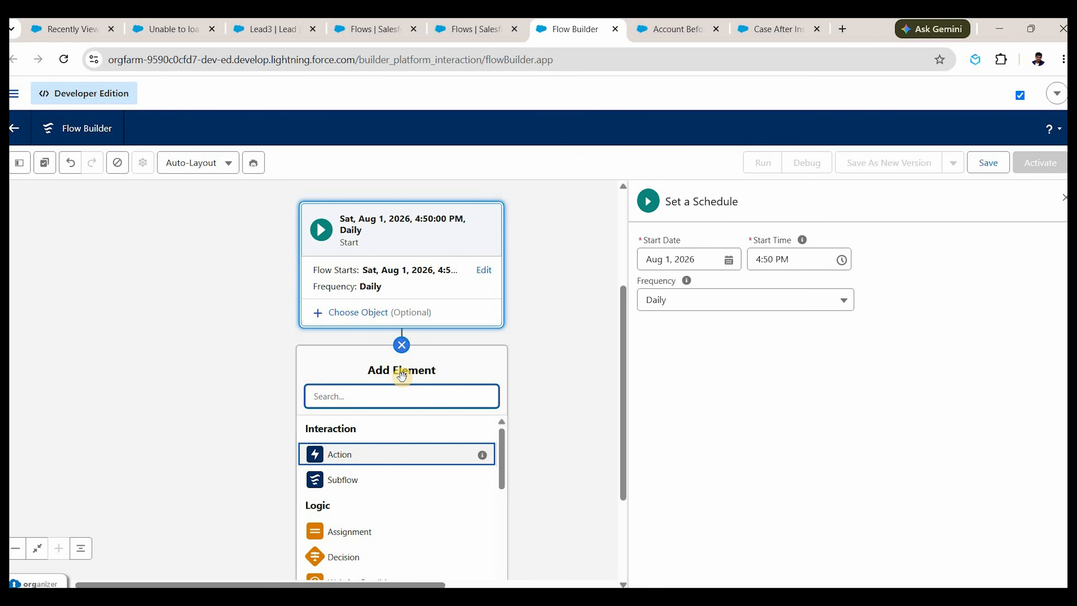
text(delete)
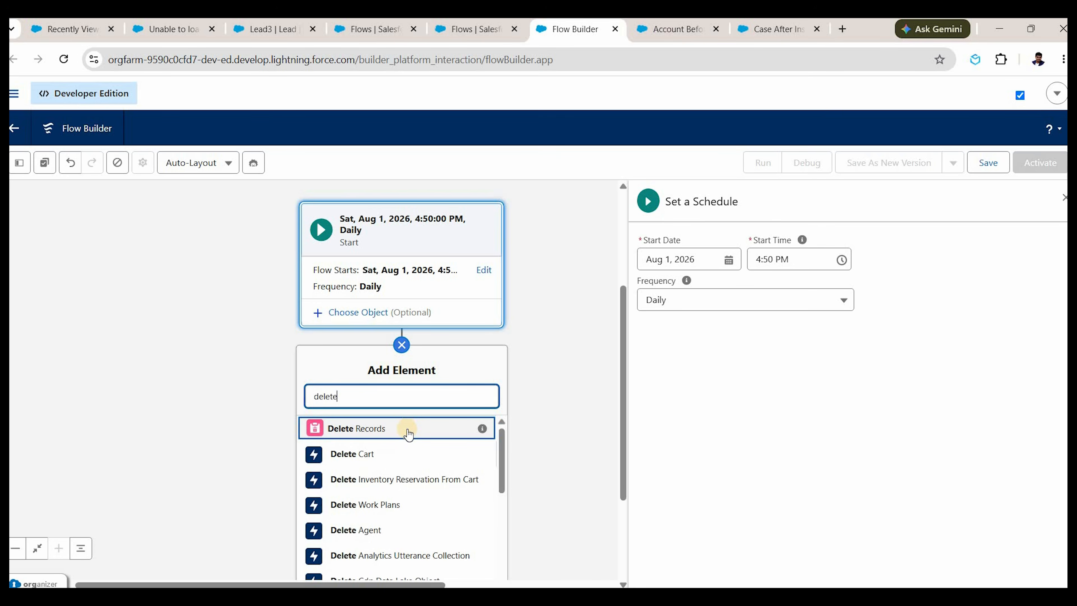
click(407, 430)
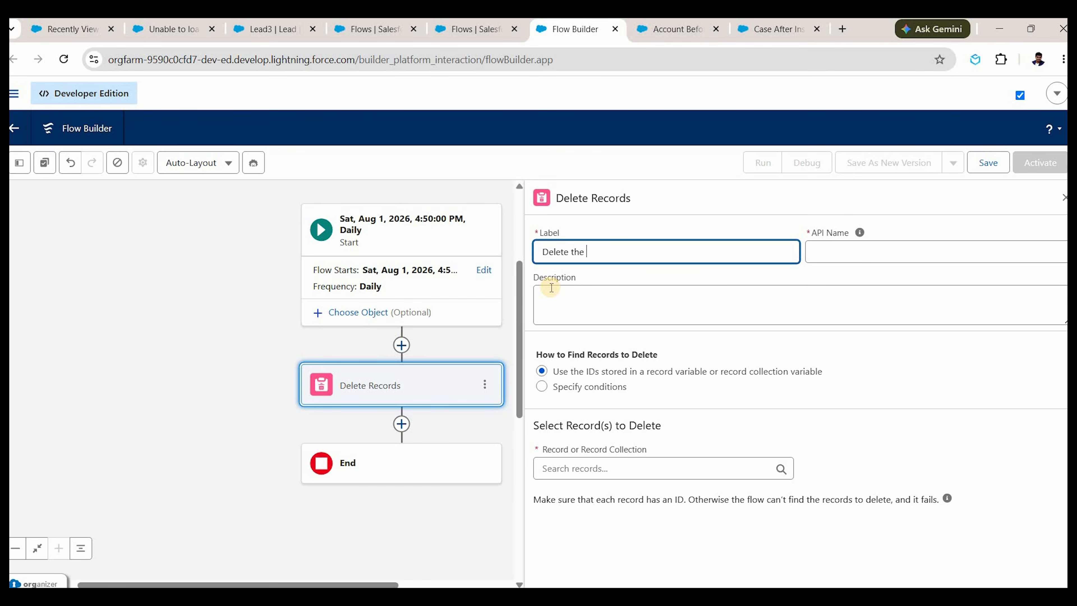
text(ads)
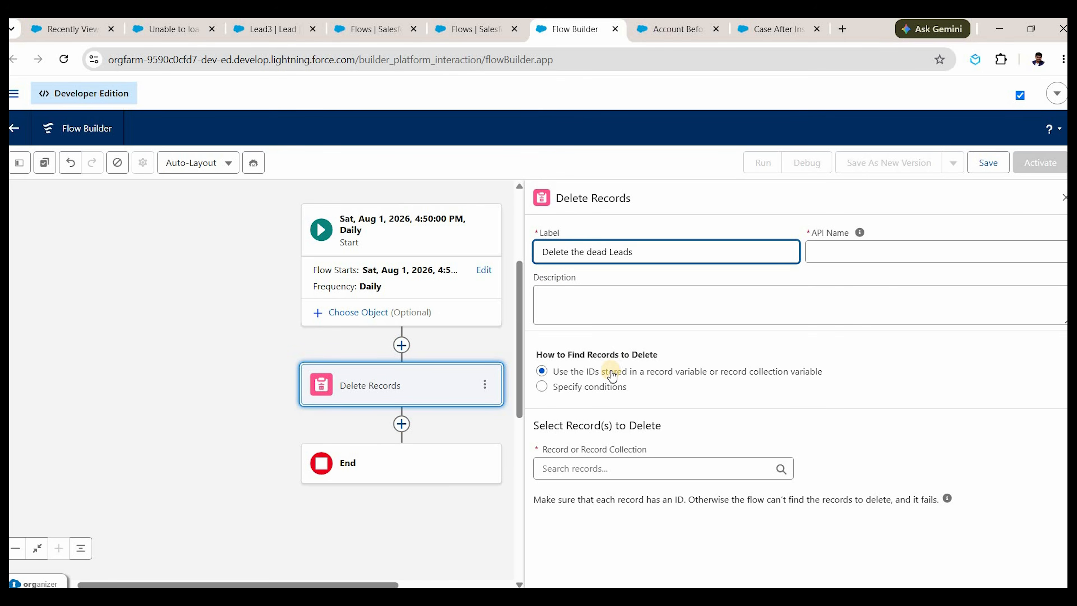
key(Tab)
Set the element to delete Lead records matching specified conditions.
click(618, 386)
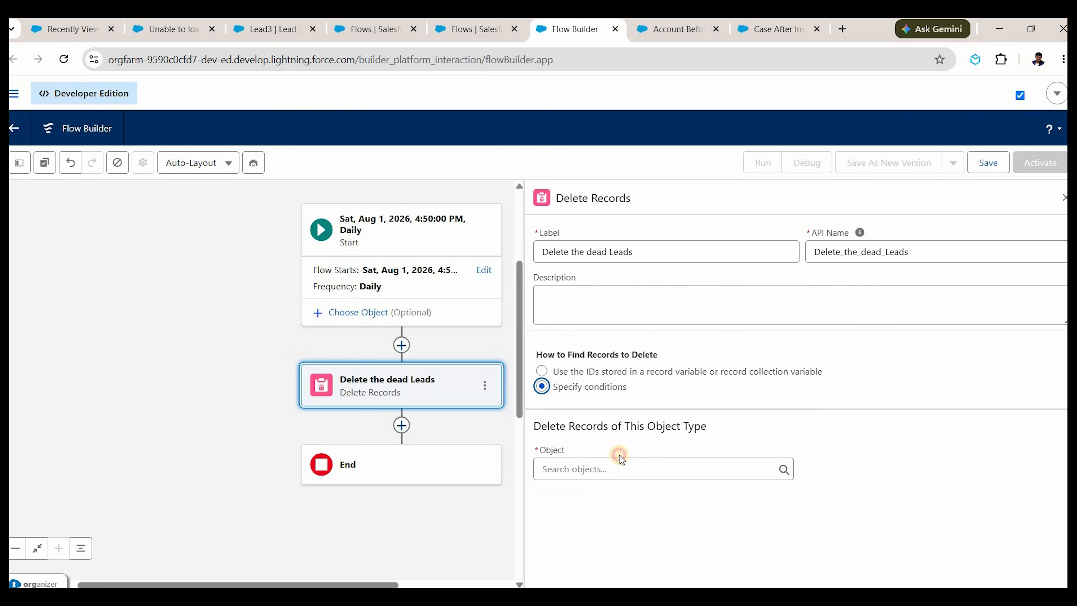
click(621, 468)
click(621, 468)
text(lead)
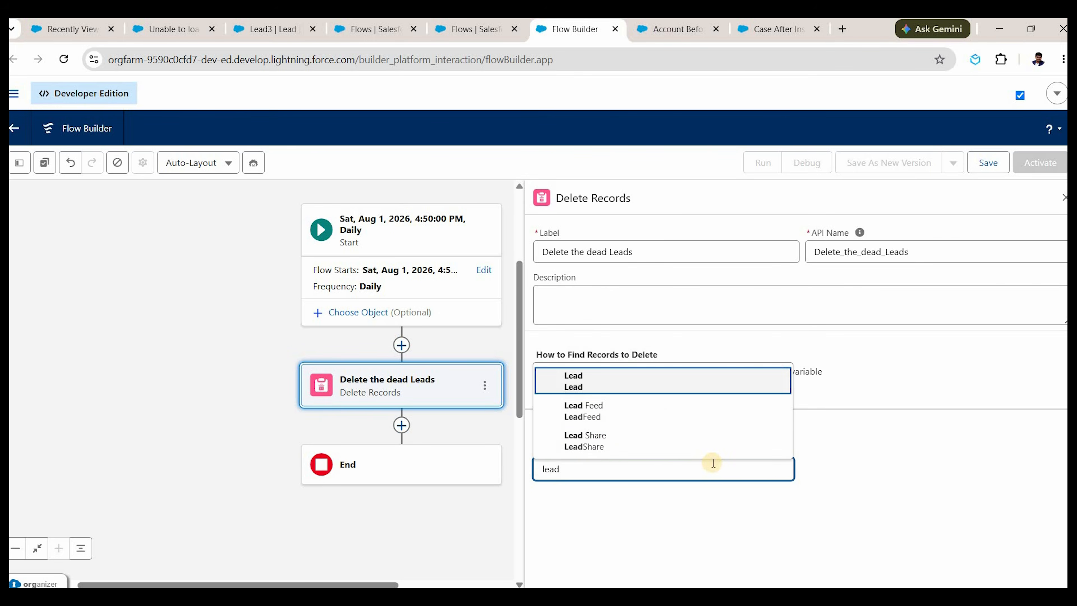
key(Return)
scroll(667, 533, down, 2)
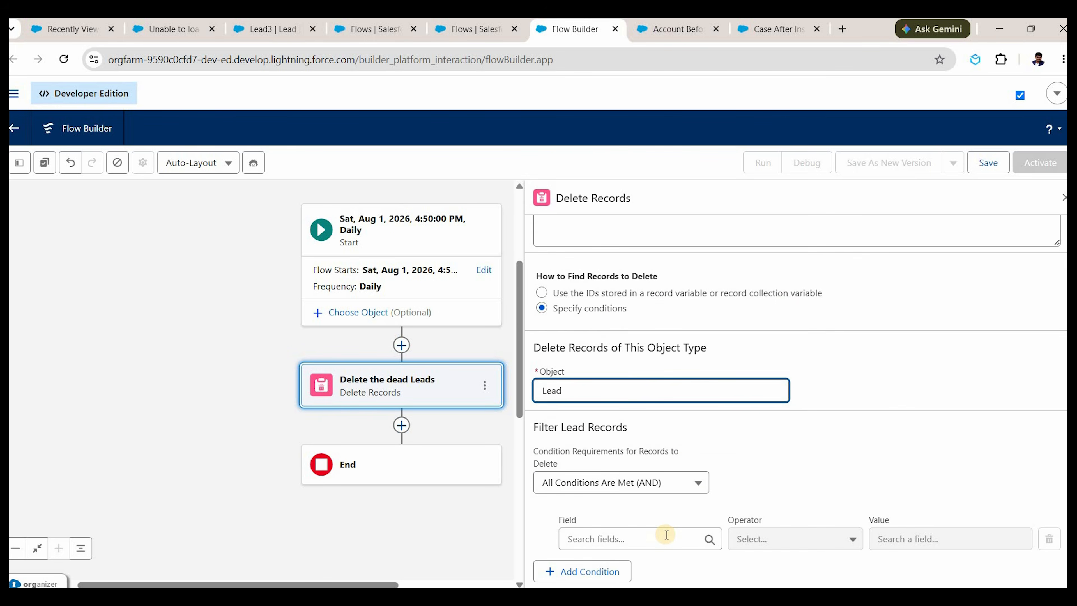
click(667, 535)
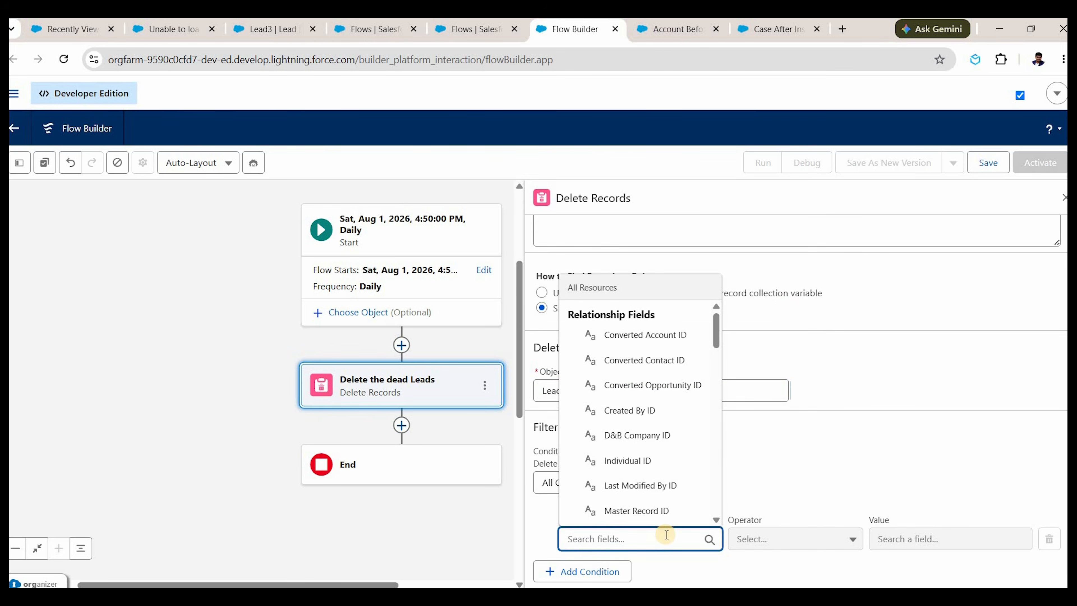
Add the filter condition Status Equals Closed - Not Converted.
text(status)
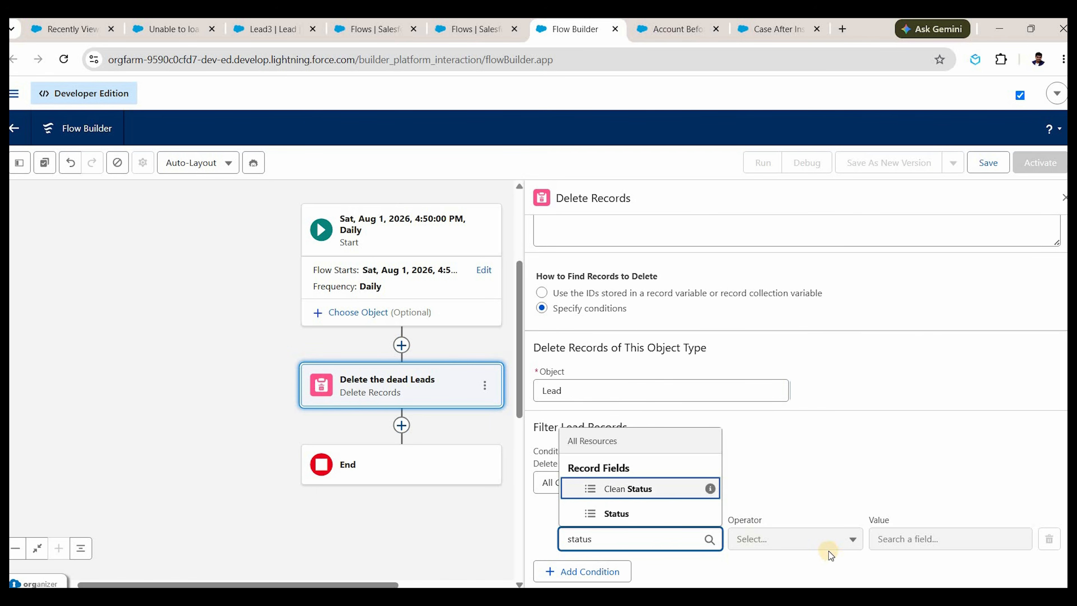
key(Down)
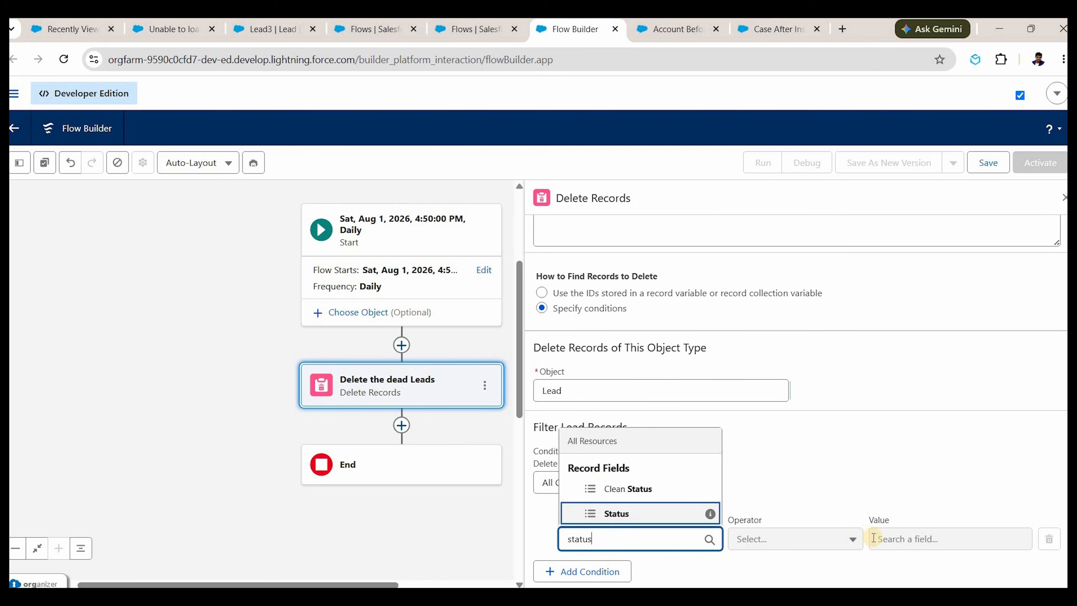
key(Return)
click(910, 538)
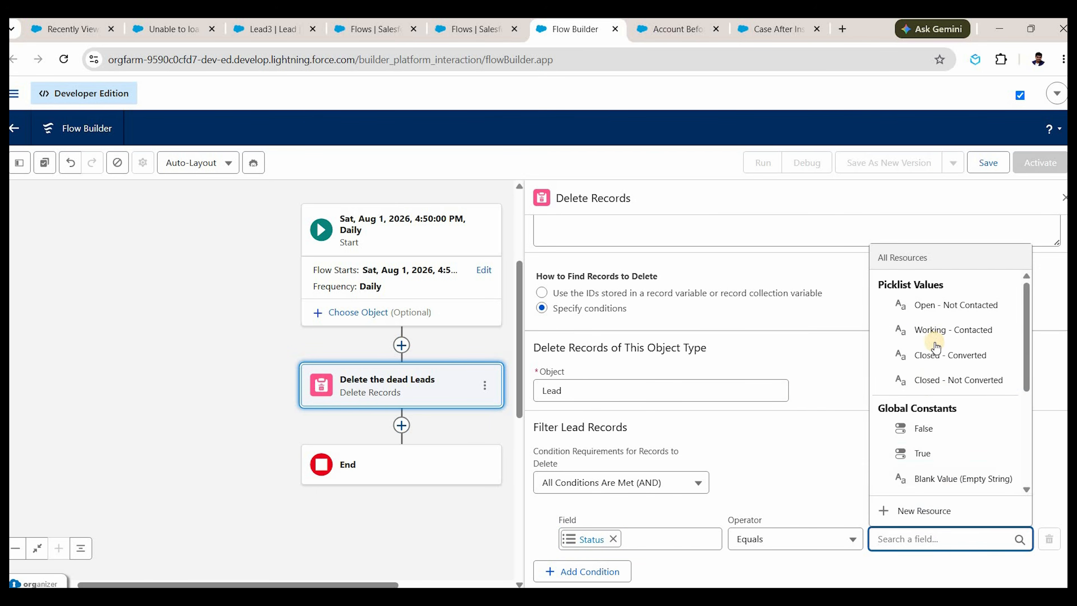
key(Return)
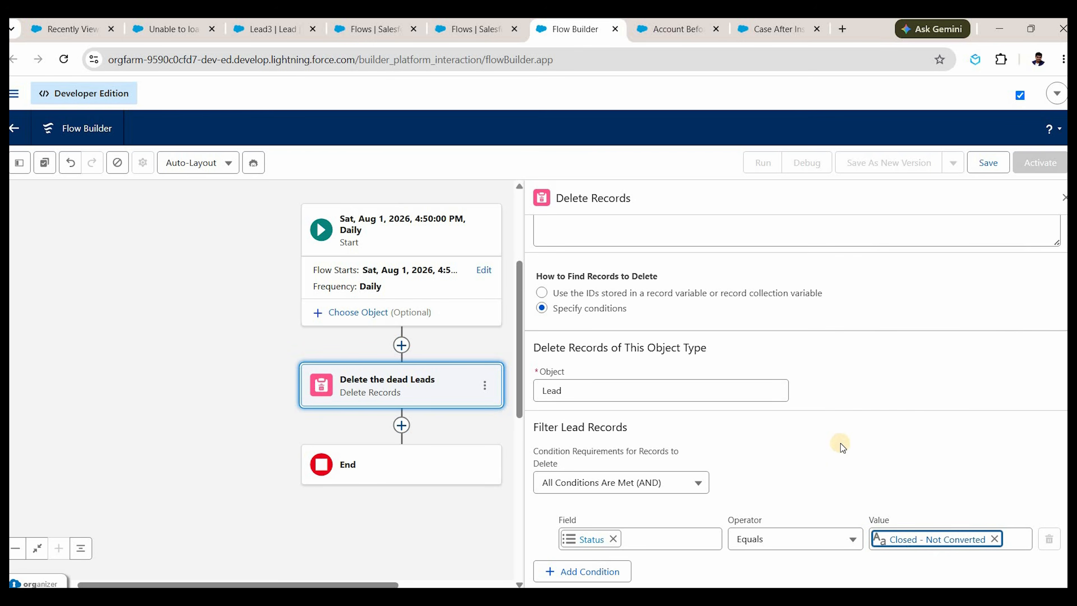
Add a second condition: Mobile Phone Is Null True.
click(626, 566)
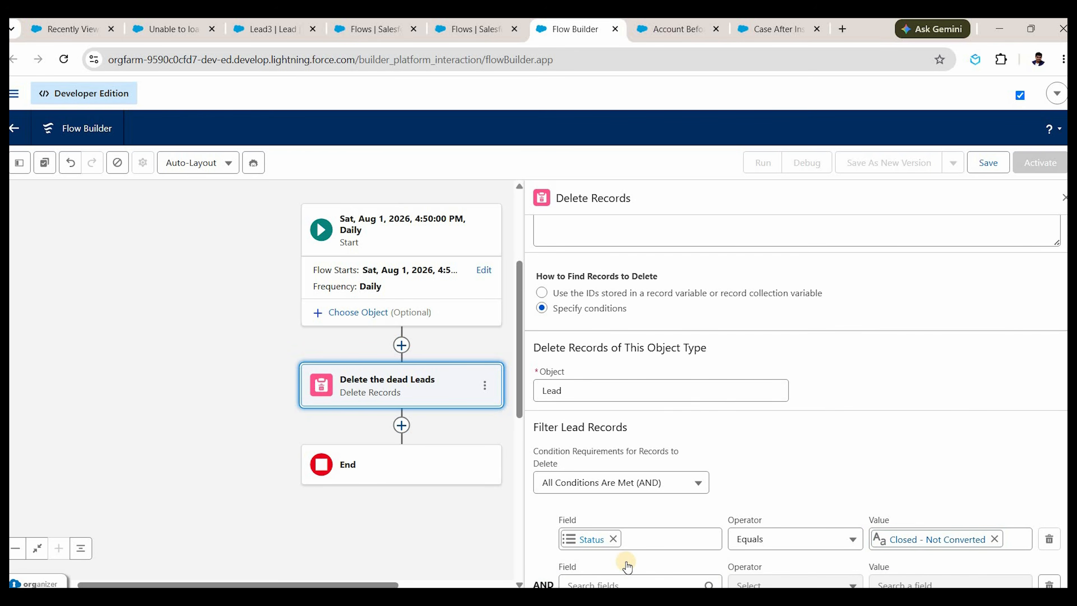
text(mobile)
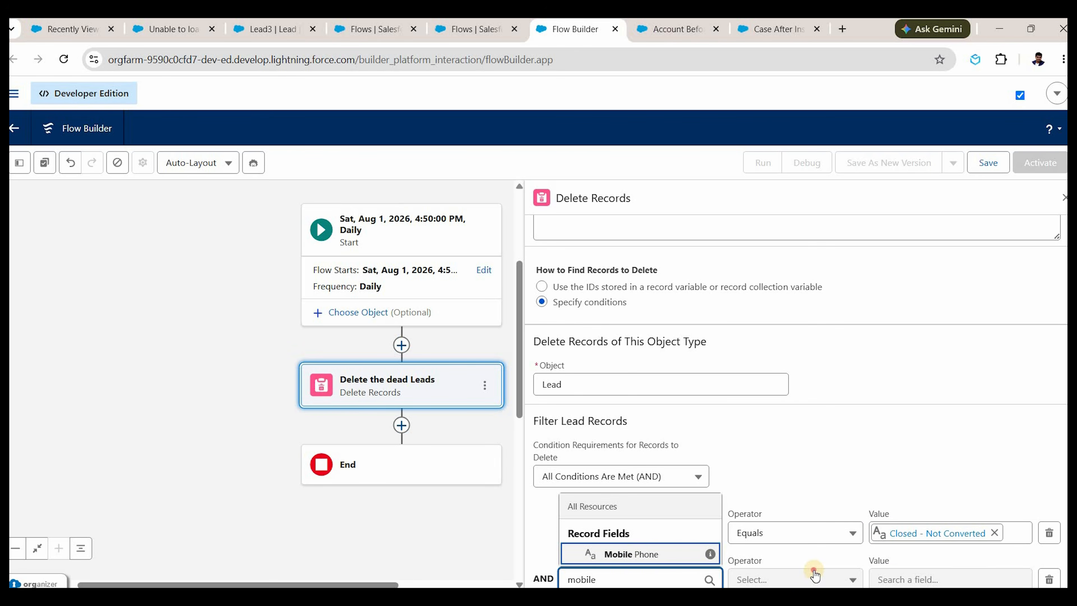
key(Return)
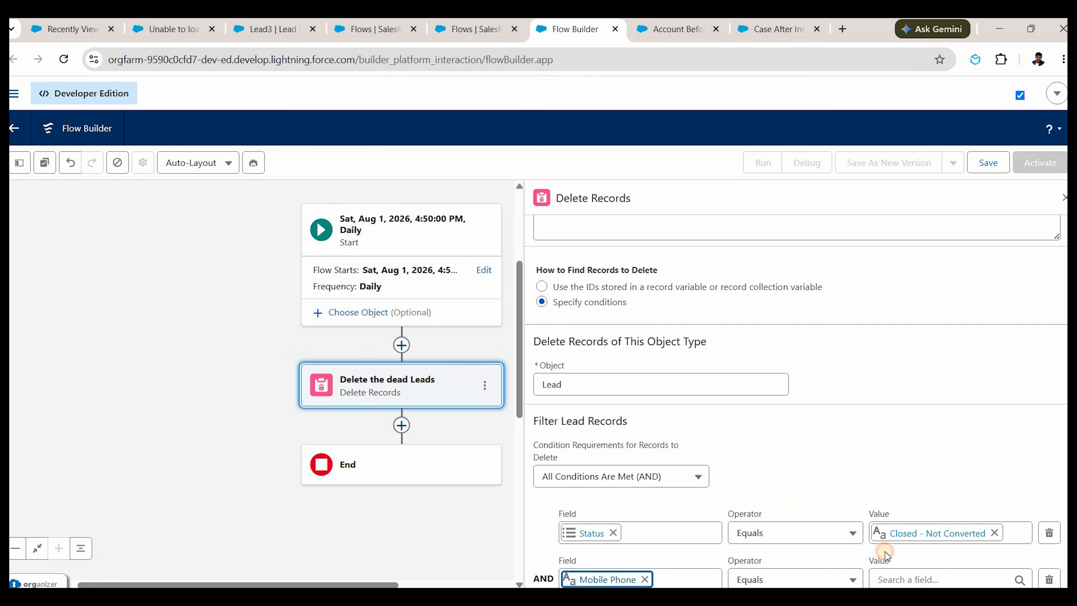
key(Tab)
key(i)
key(Return)
click(899, 571)
text(true)
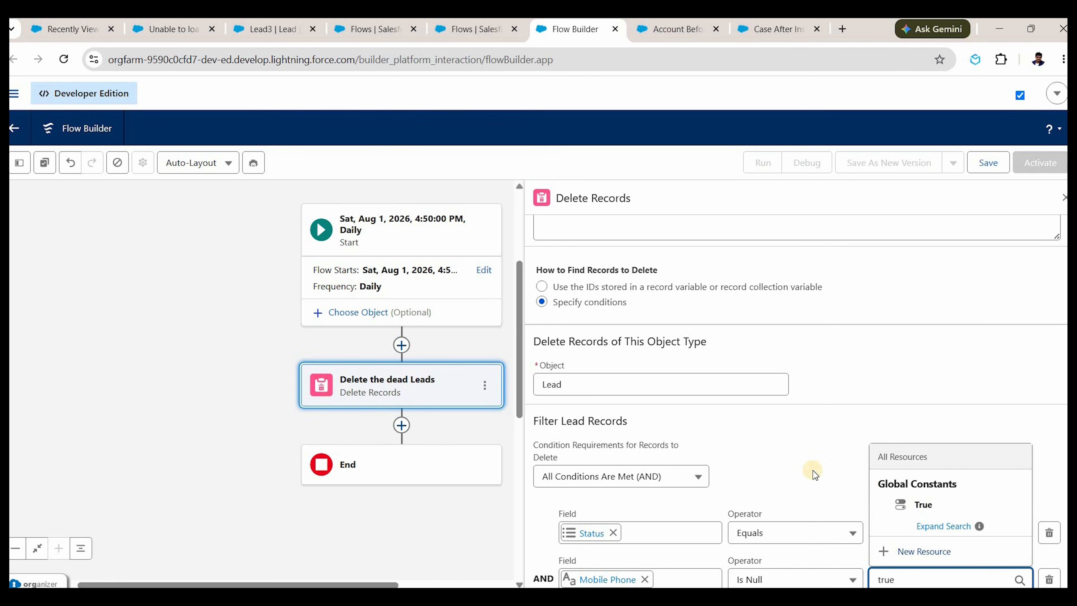
key(Down)
key(Return)
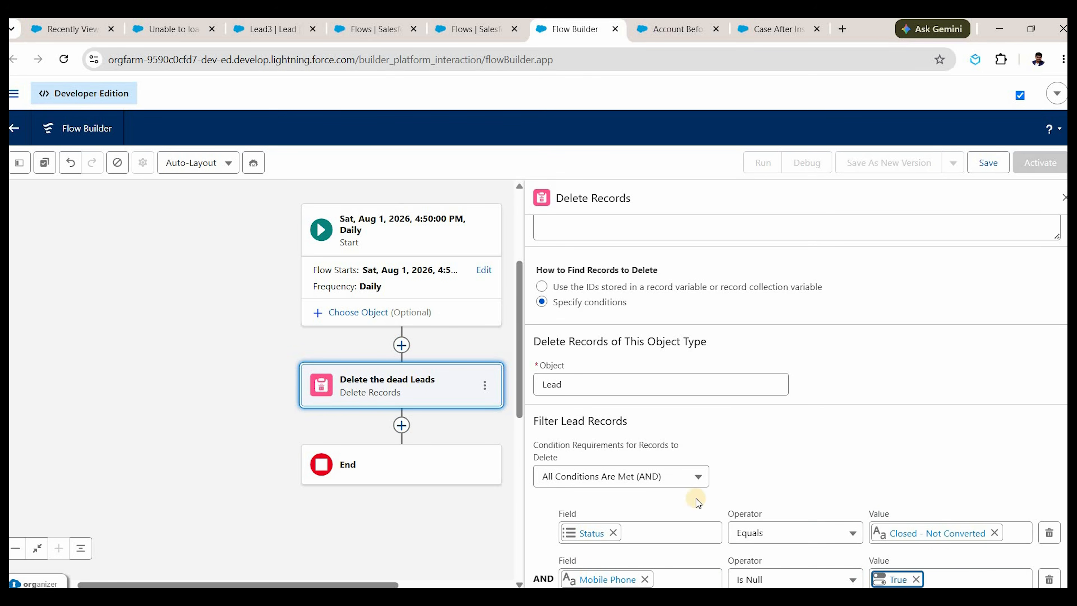
scroll(601, 500, down, 1)
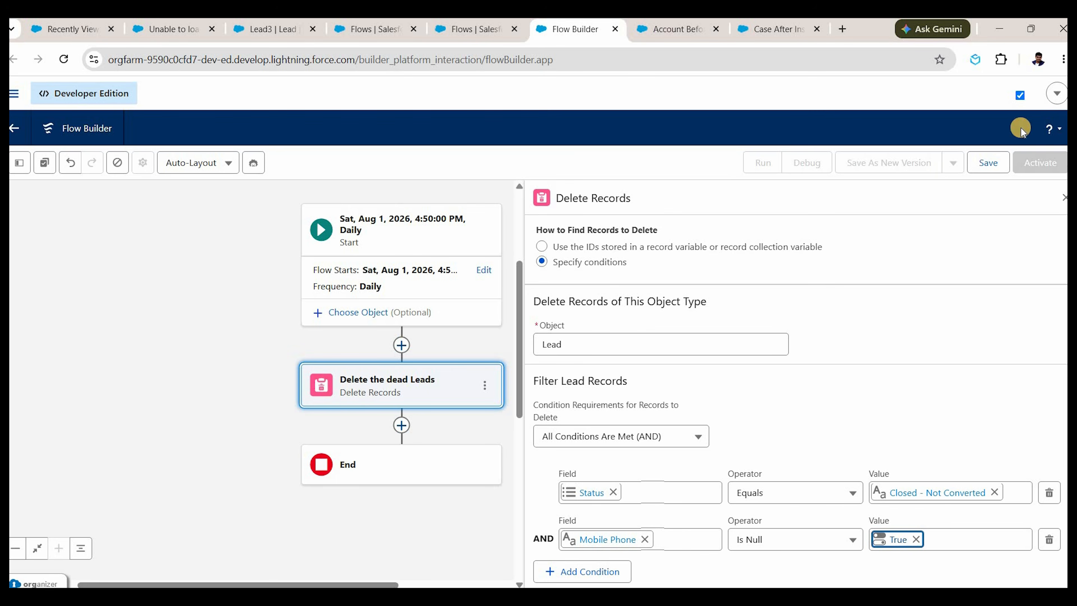
Save the flow with label 'Delete Dead Lead on Daily Basis'.
click(989, 163)
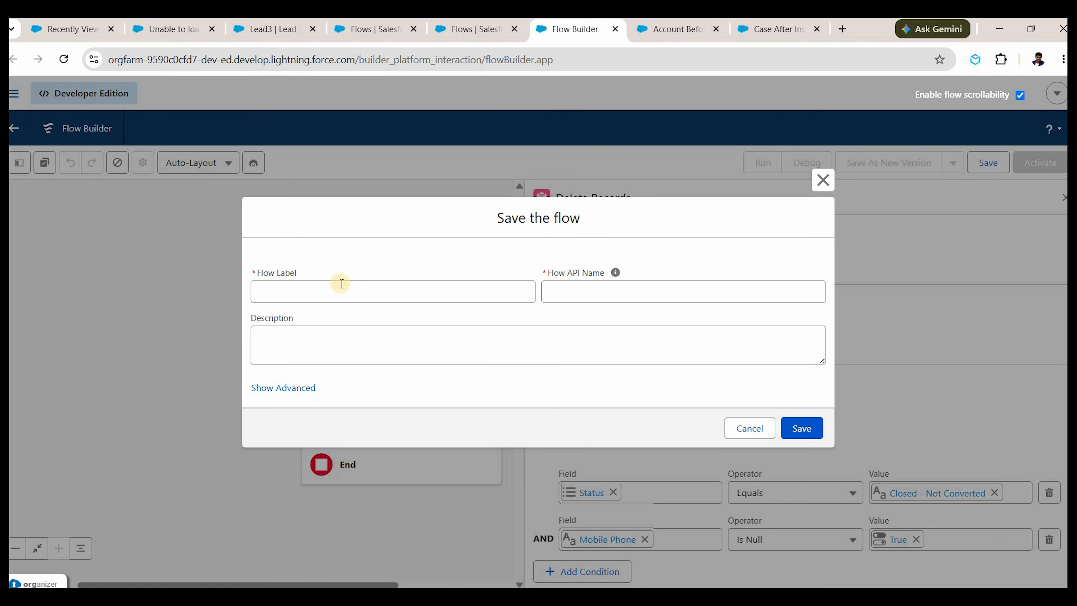
click(346, 294)
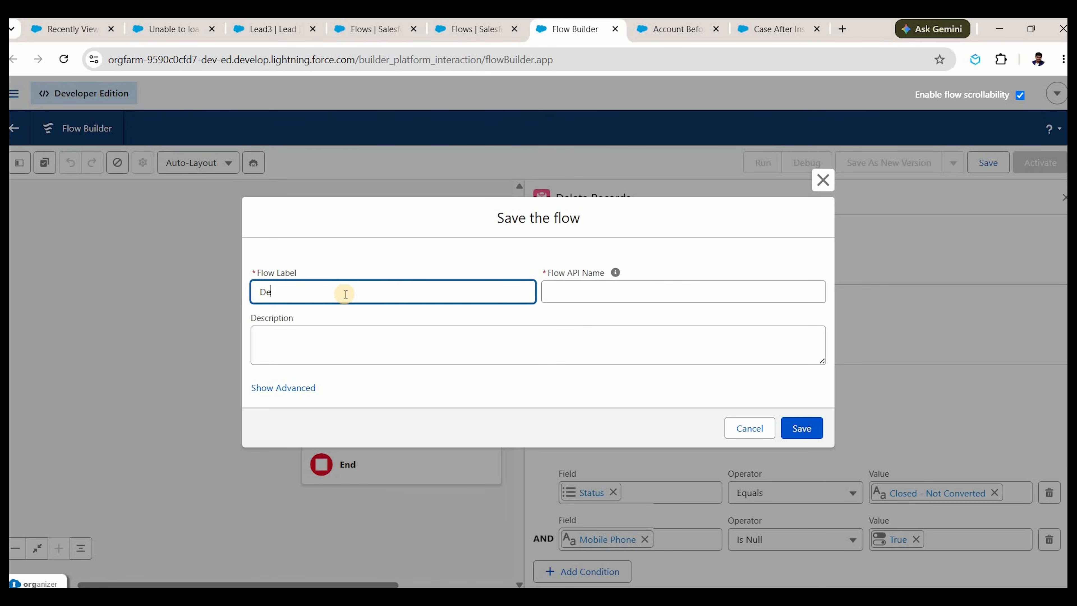
text(Deel)
key(BackSpace)
key(BackSpace)
text(lete Dead Lead on Daily B)
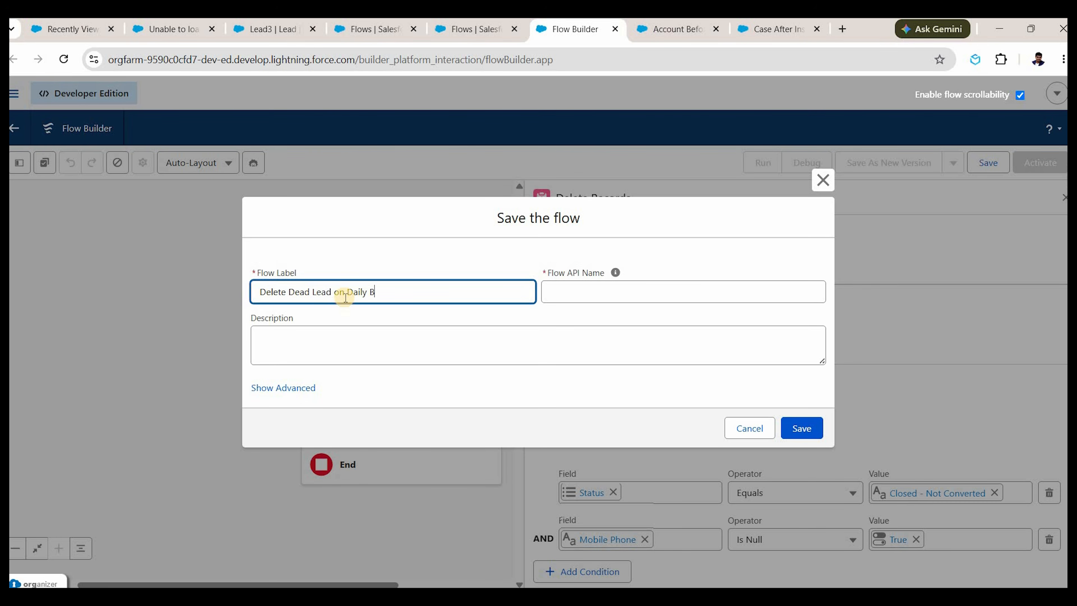
text(asis)
click(520, 362)
click(818, 430)
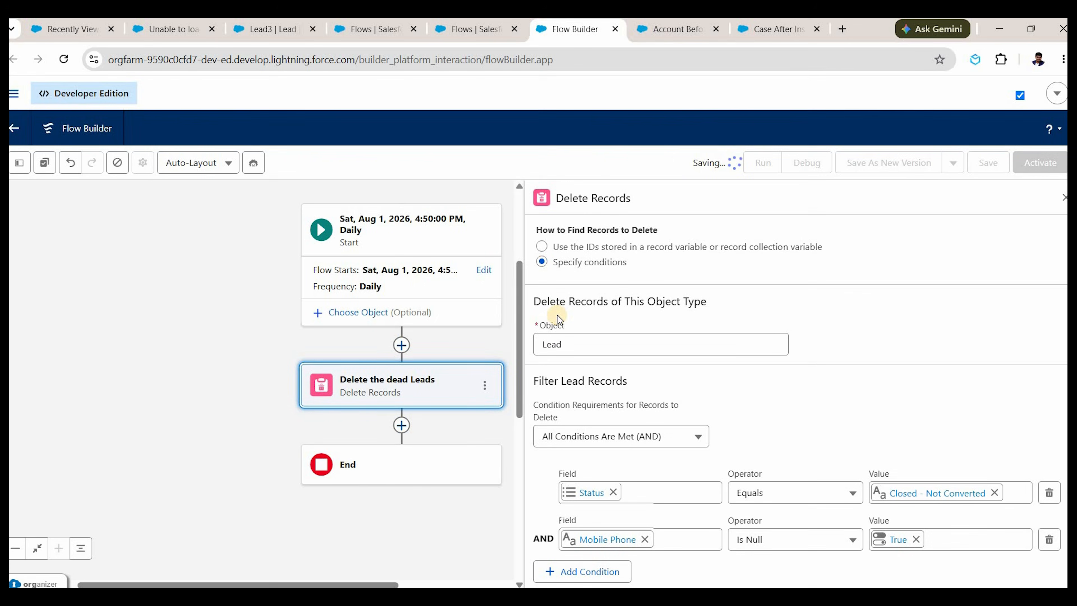
Activate the flow and close the Delete Records properties panel.
click(1040, 161)
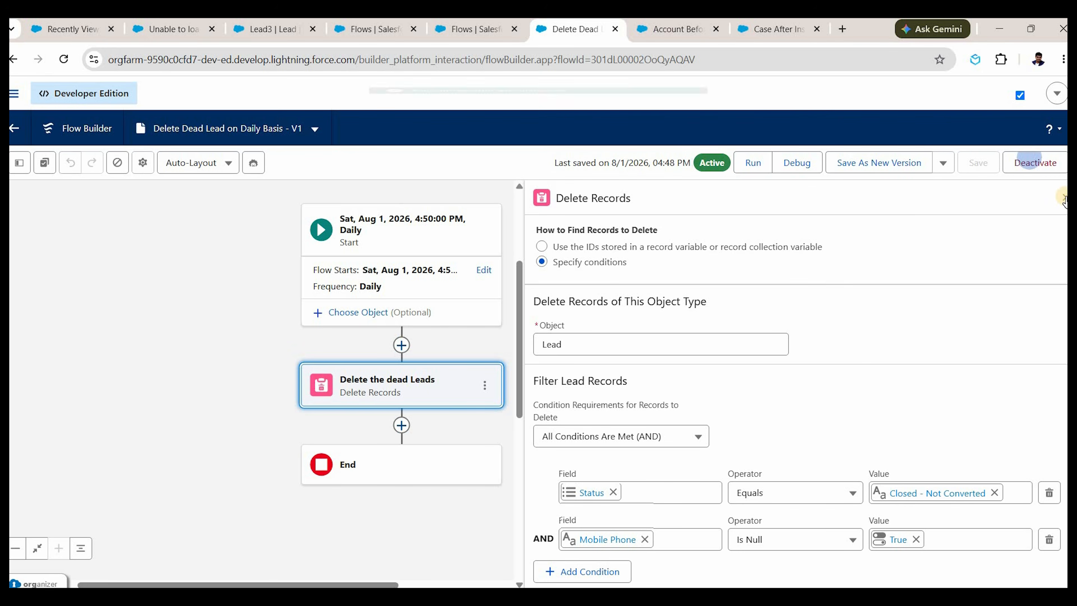
click(475, 326)
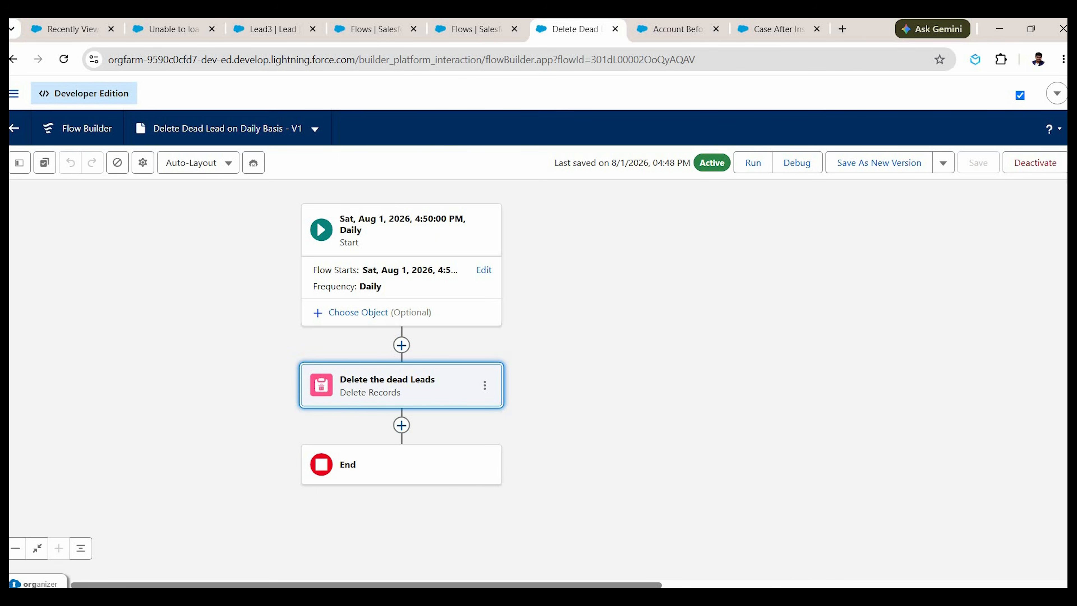
click(267, 29)
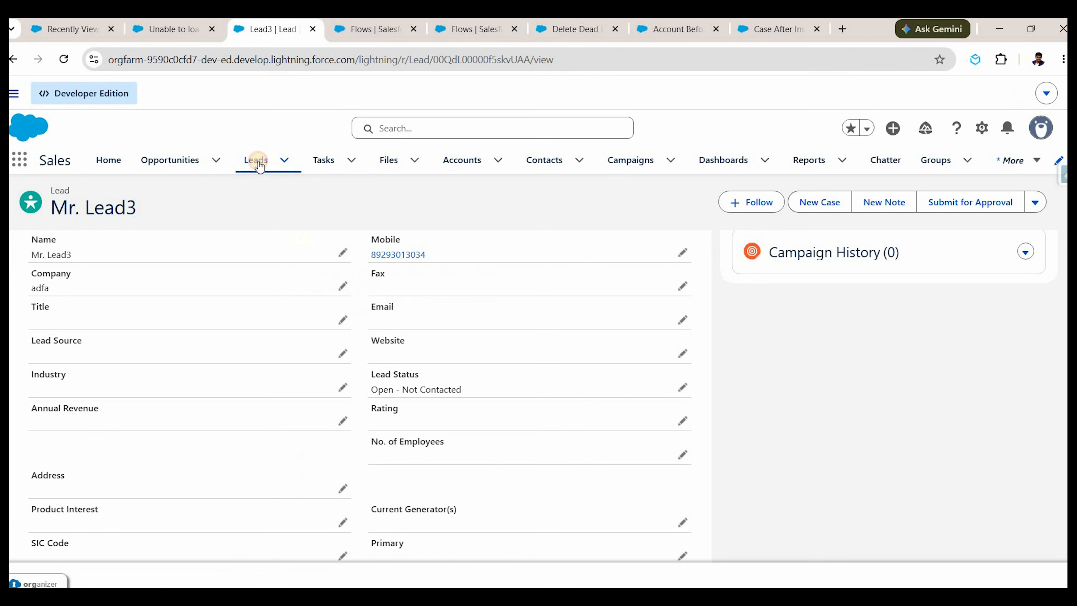
Refresh My Leads to confirm only Lead3 (Open - Not Contacted) remains.
click(258, 164)
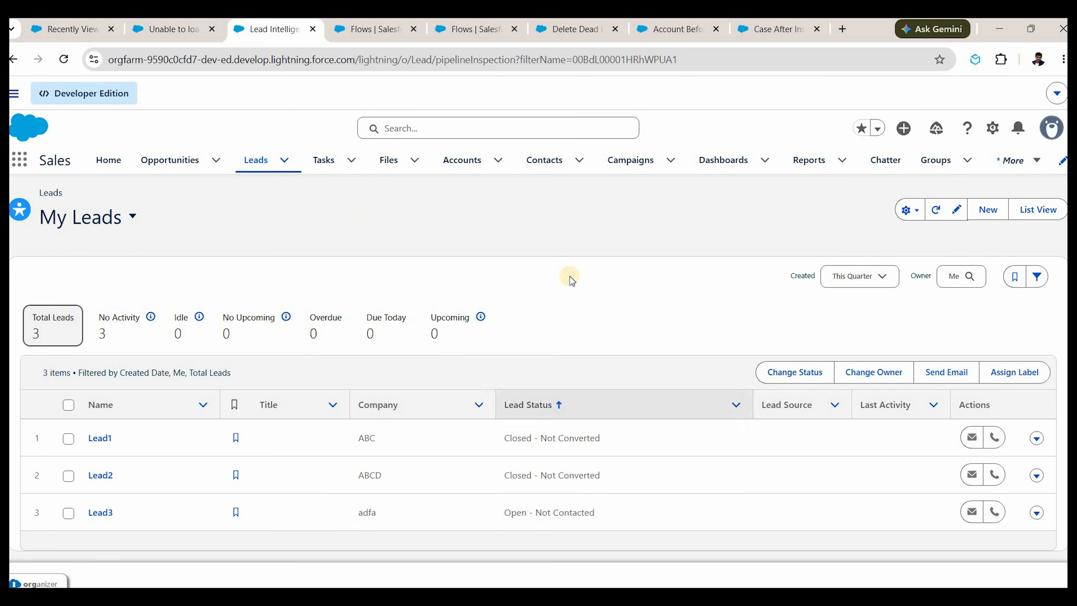
click(933, 219)
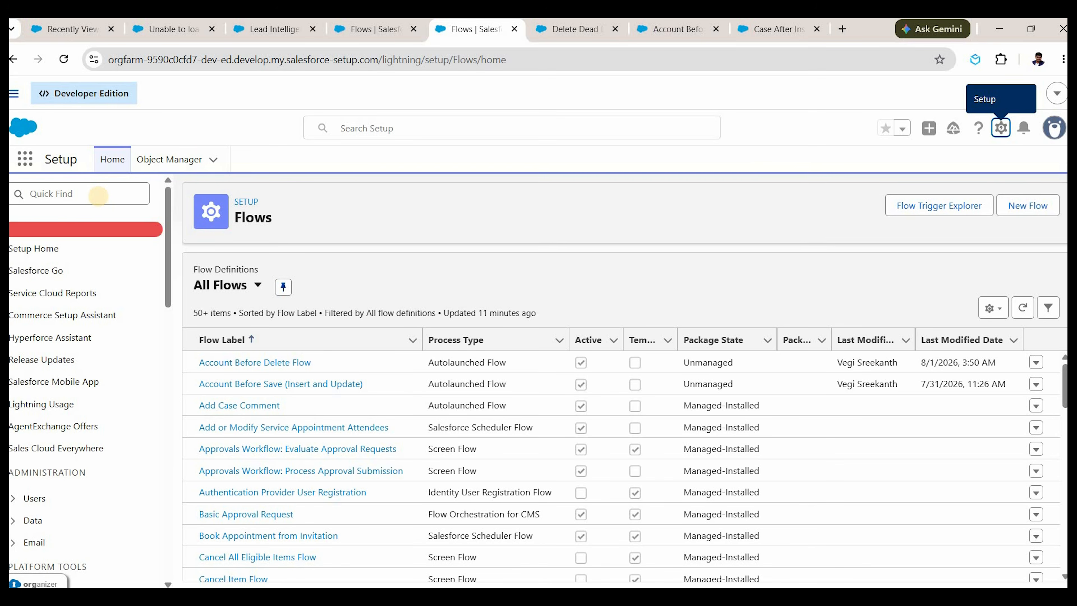
click(98, 195)
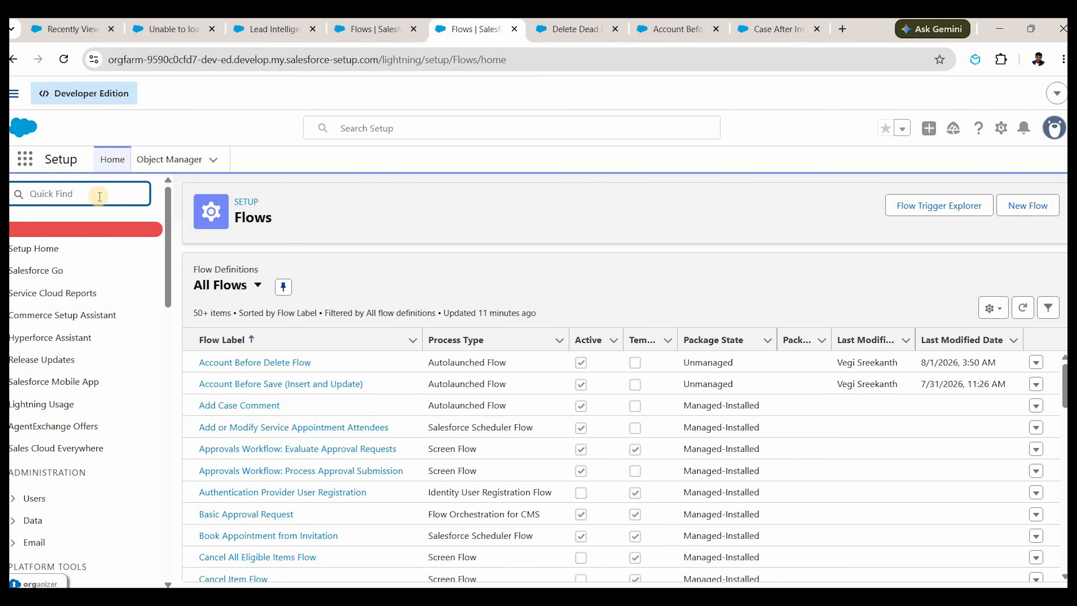
Open Setup's Scheduled Jobs page via a Quick Find search for 'schedule'.
text(schedu)
key(BackSpace)
text(dule)
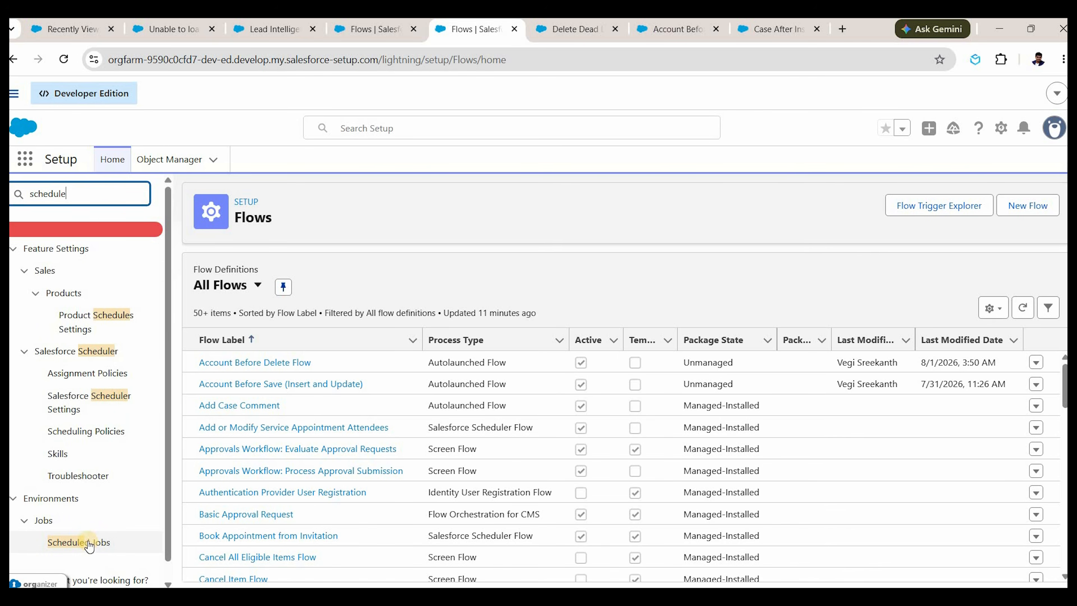
click(87, 546)
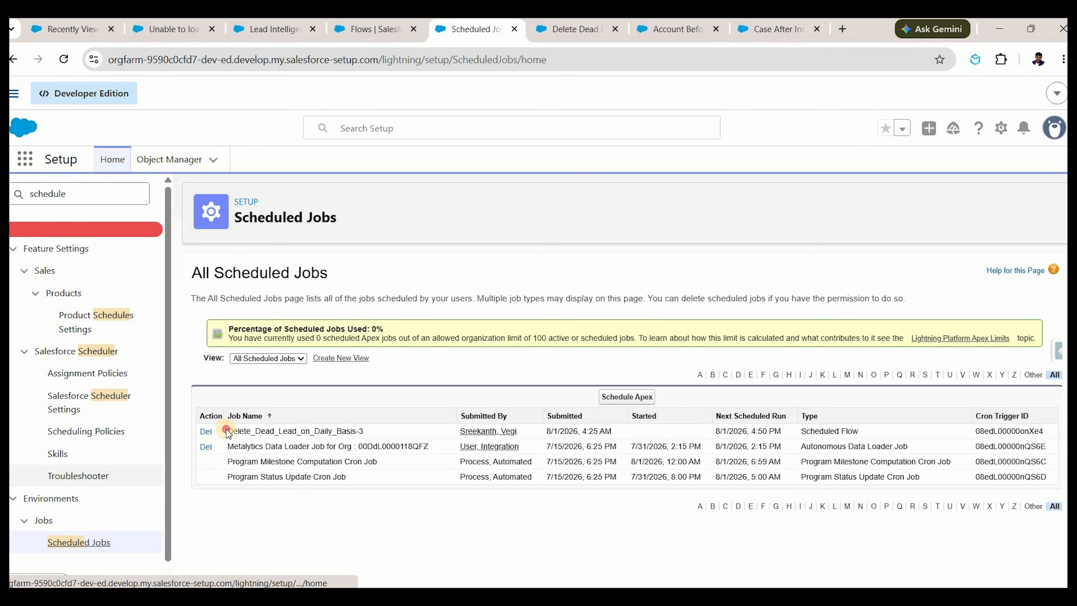
Highlight the Delete_Dead_Lead_on_Daily_Basis-3 job and its next run, 8/1/2026 4:50 PM.
triple_click(375, 435)
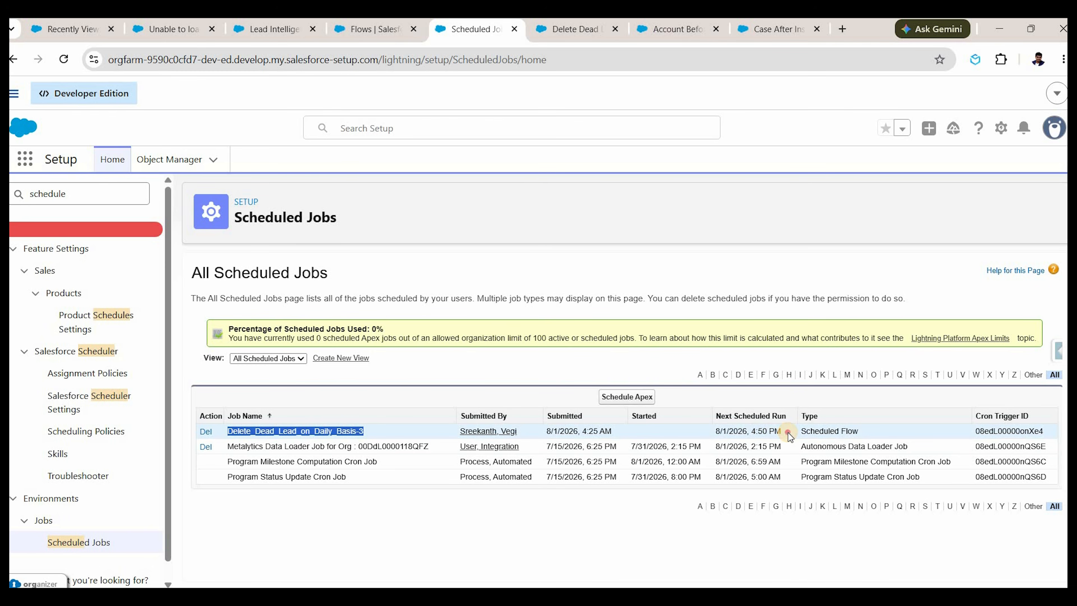
drag(722, 431, 781, 431)
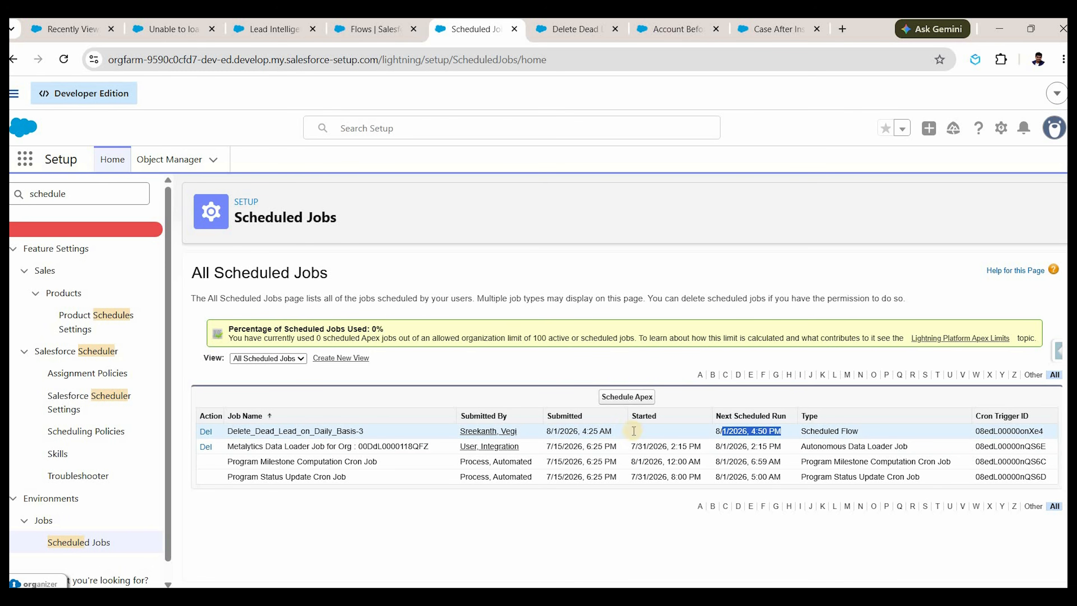
click(653, 430)
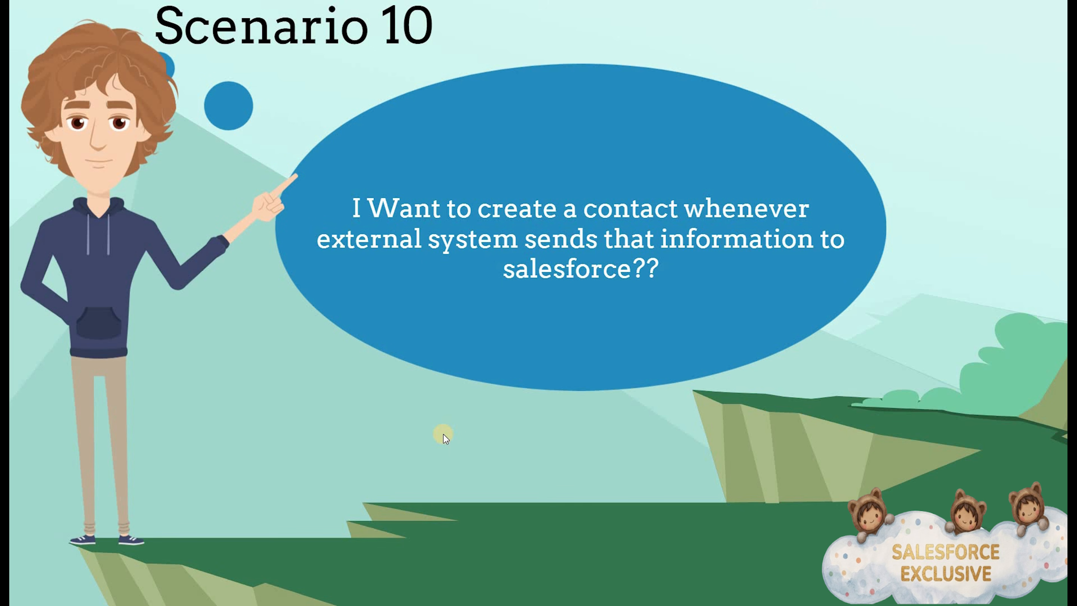
key(Right)
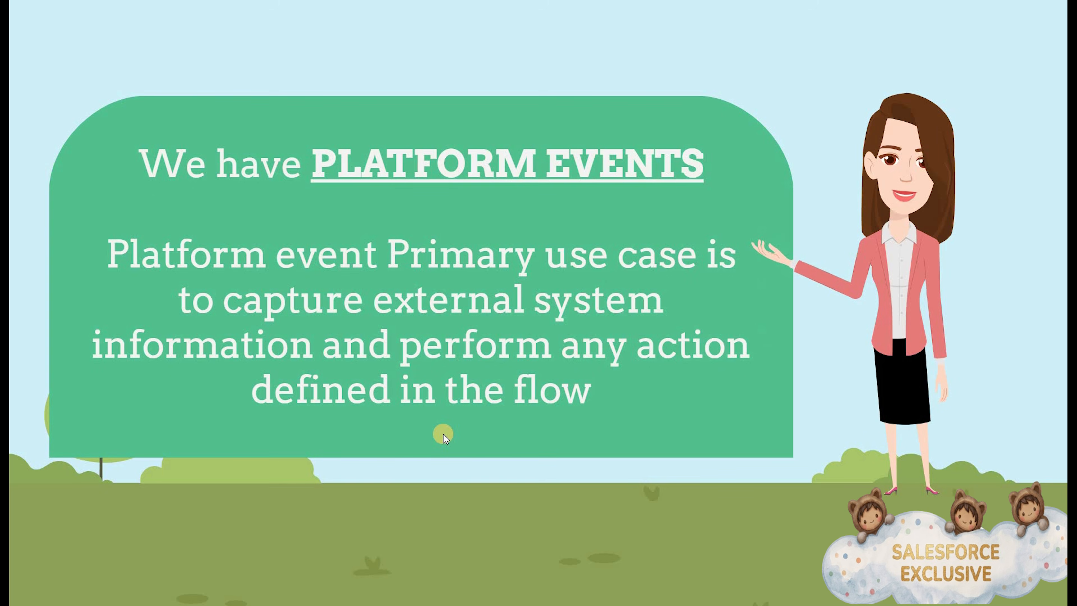
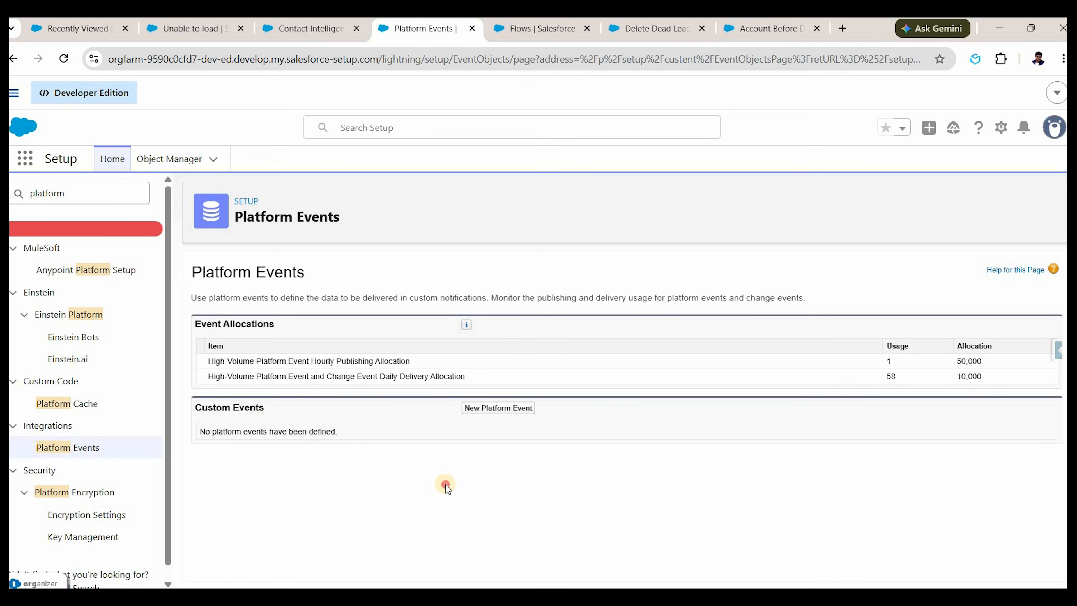
Create and save a deployed platform event with label and plural label 'Contact info from Ext System'.
click(499, 410)
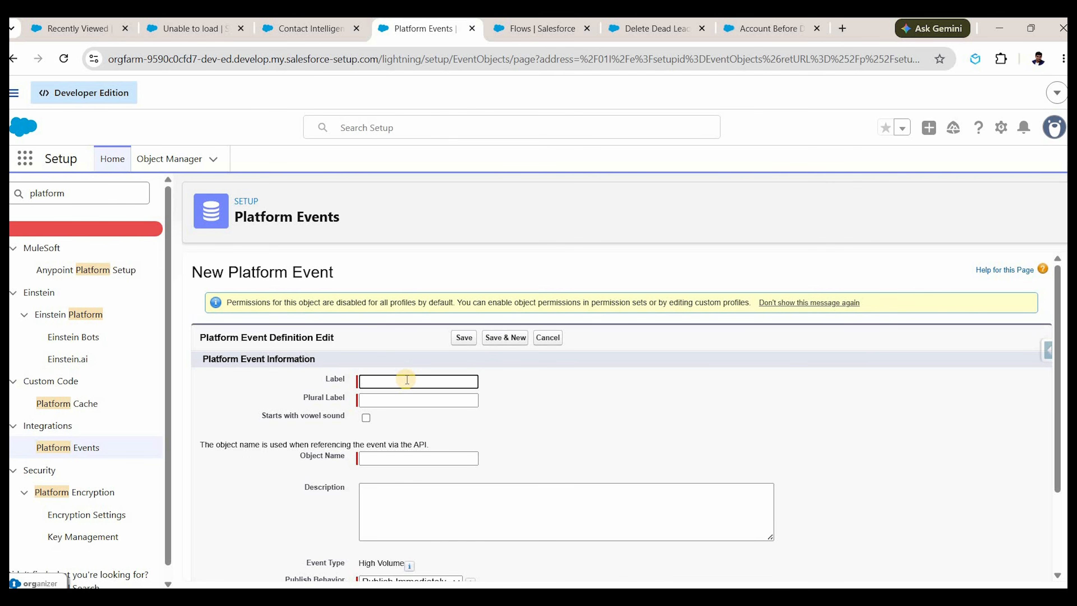
text(Contact info)
text( From Externa)
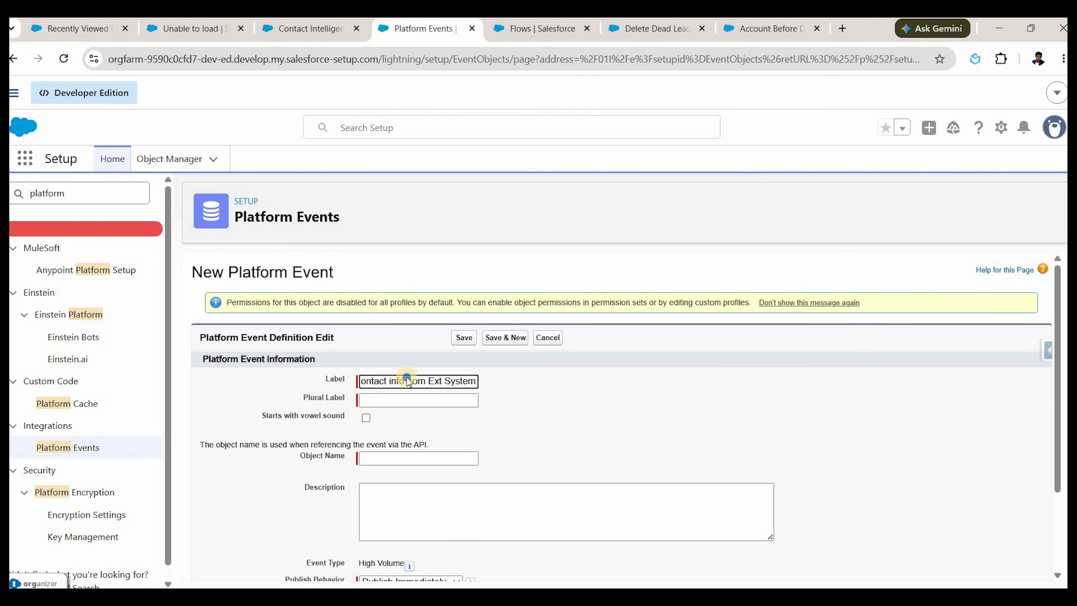
double_click(377, 409)
click(378, 405)
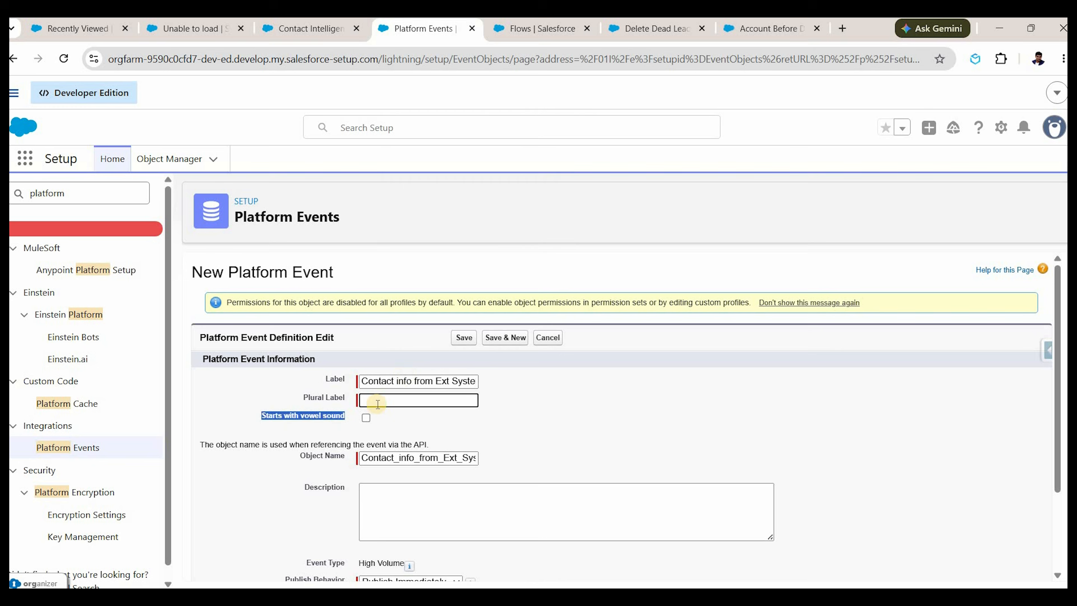
text(Contact info from Ext System)
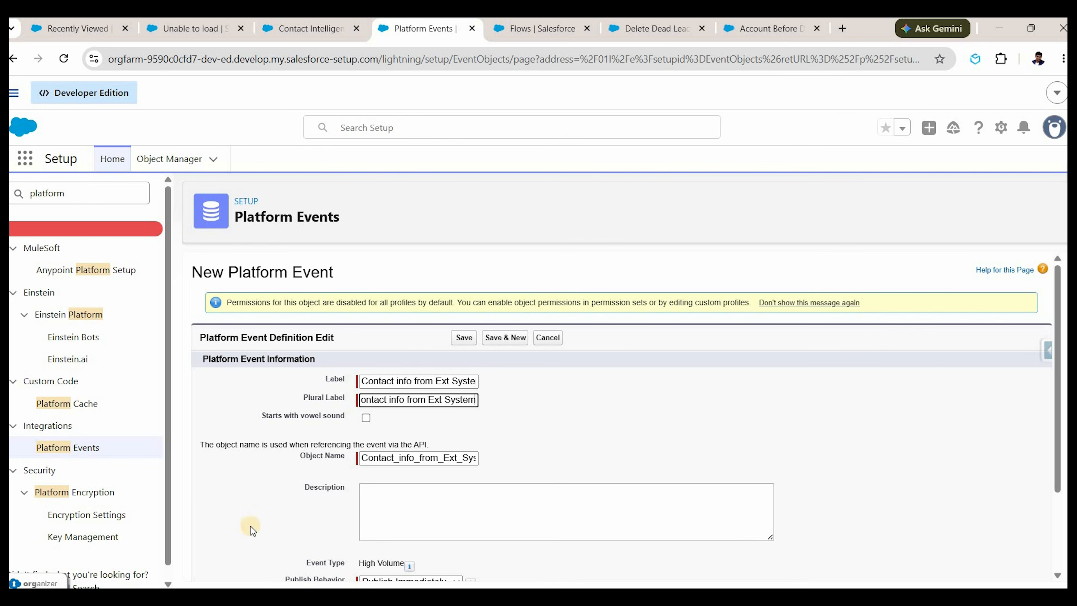
scroll(248, 528, down, 2)
scroll(248, 536, down, 1)
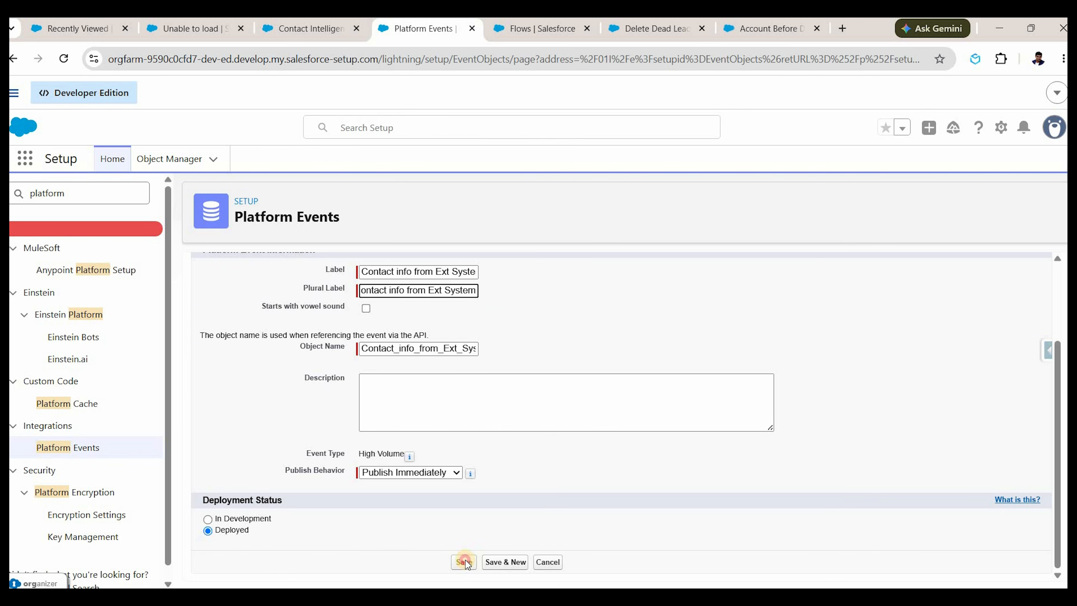
click(465, 562)
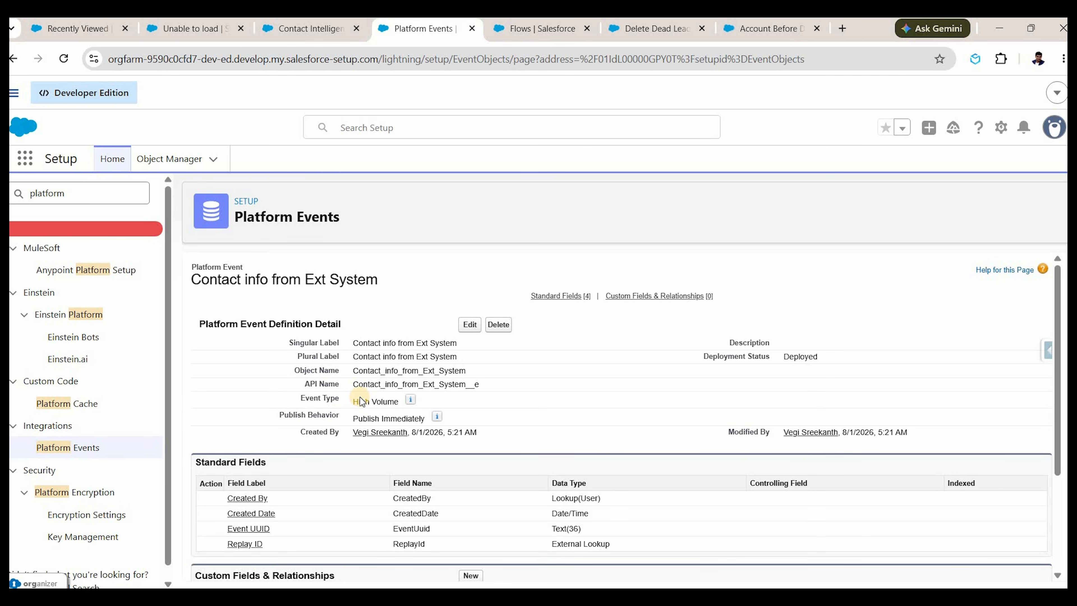
Add a Text(100) custom field named Contact Name to the event and select its API name.
scroll(360, 401, down, 3)
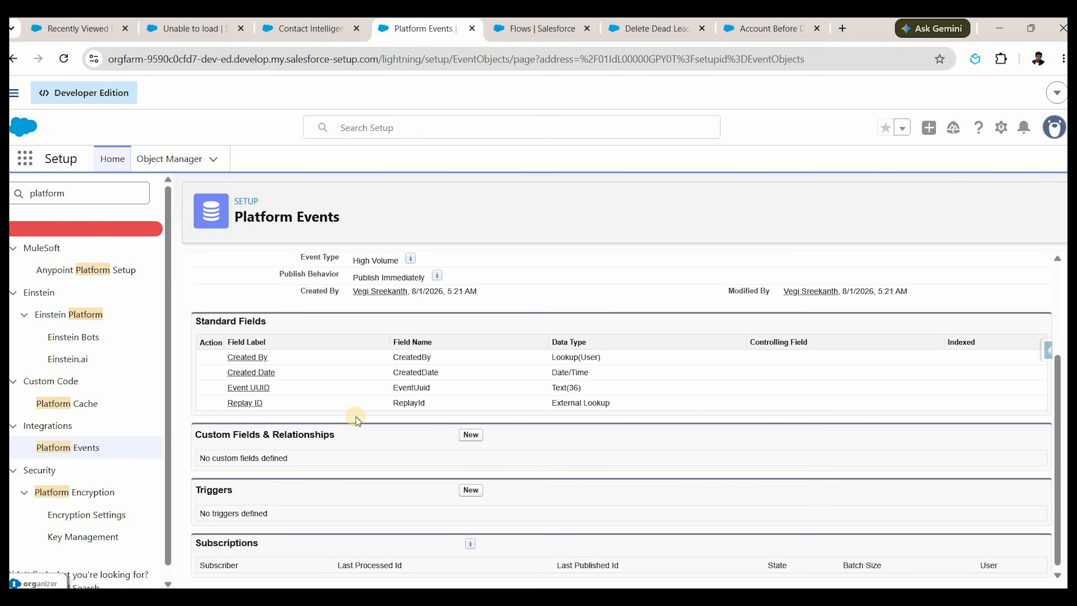
click(473, 436)
scroll(220, 505, down, 1)
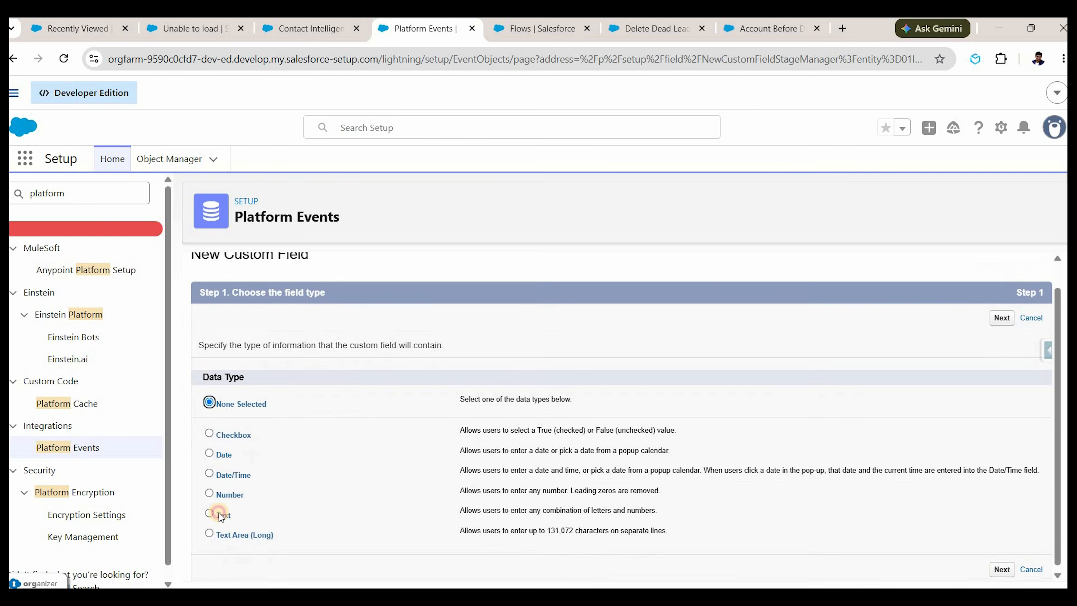
click(210, 509)
click(998, 567)
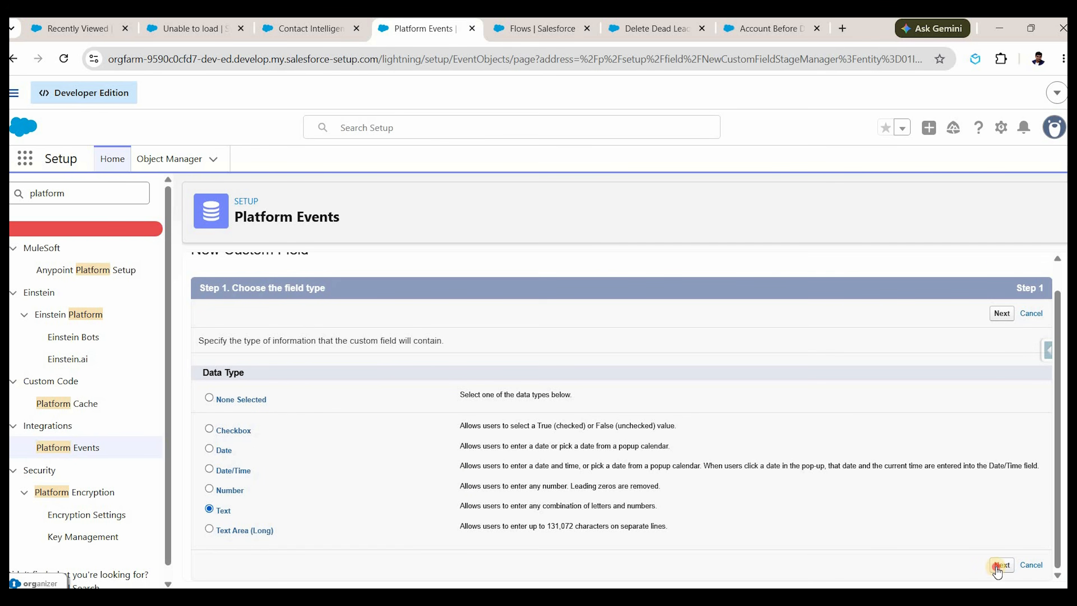
click(392, 376)
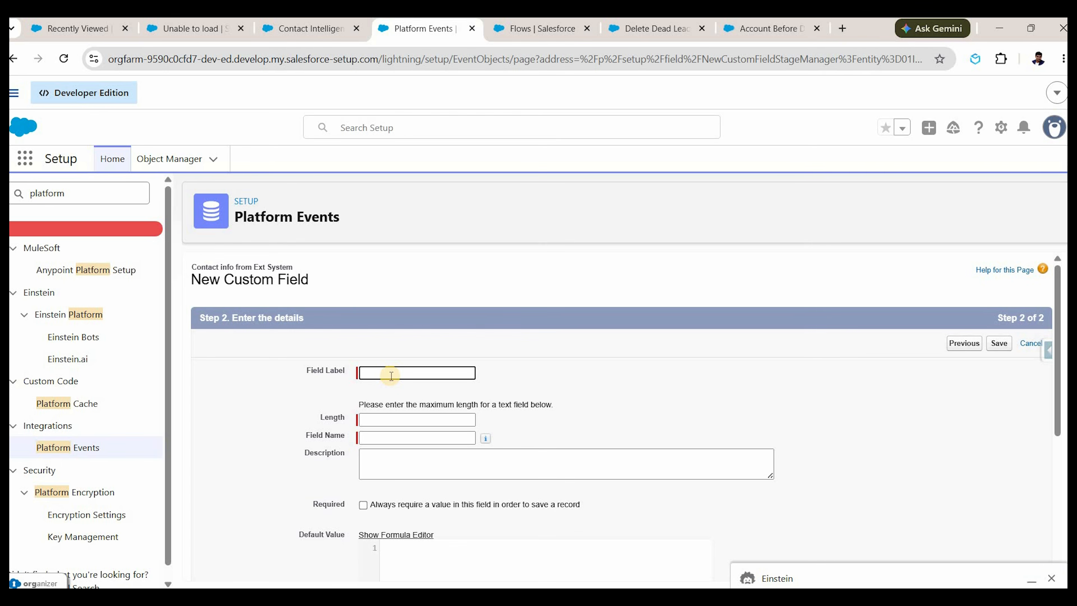
text(Contact Name)
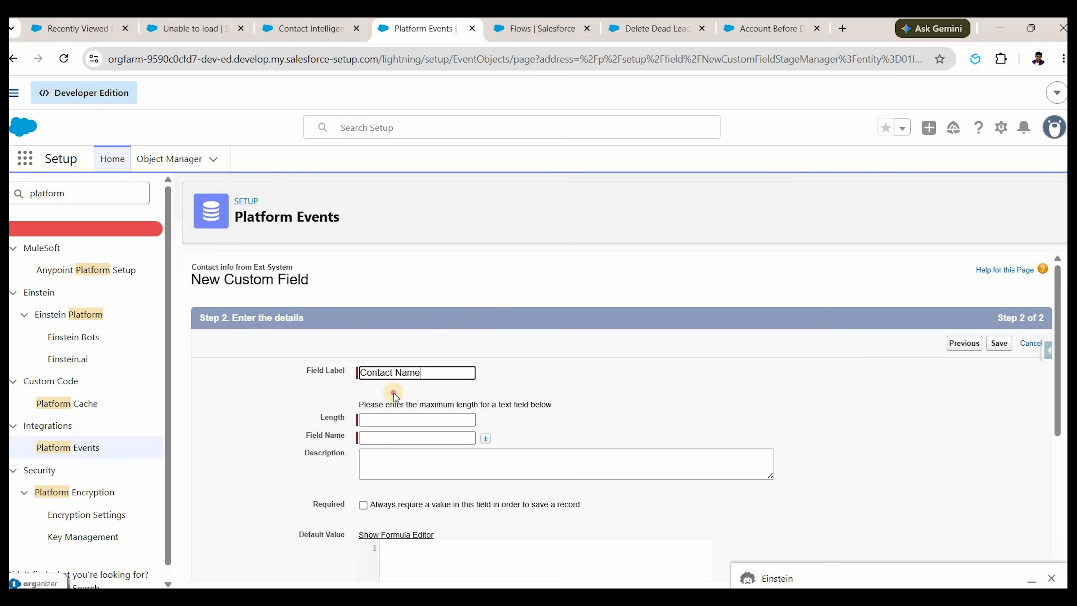
click(386, 426)
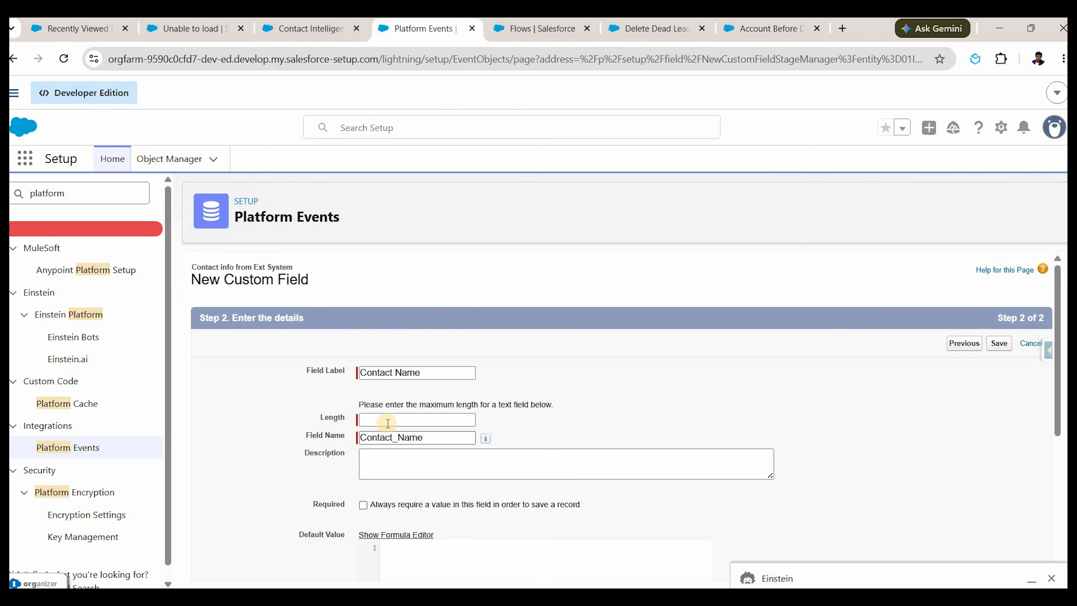
text(100)
click(1000, 344)
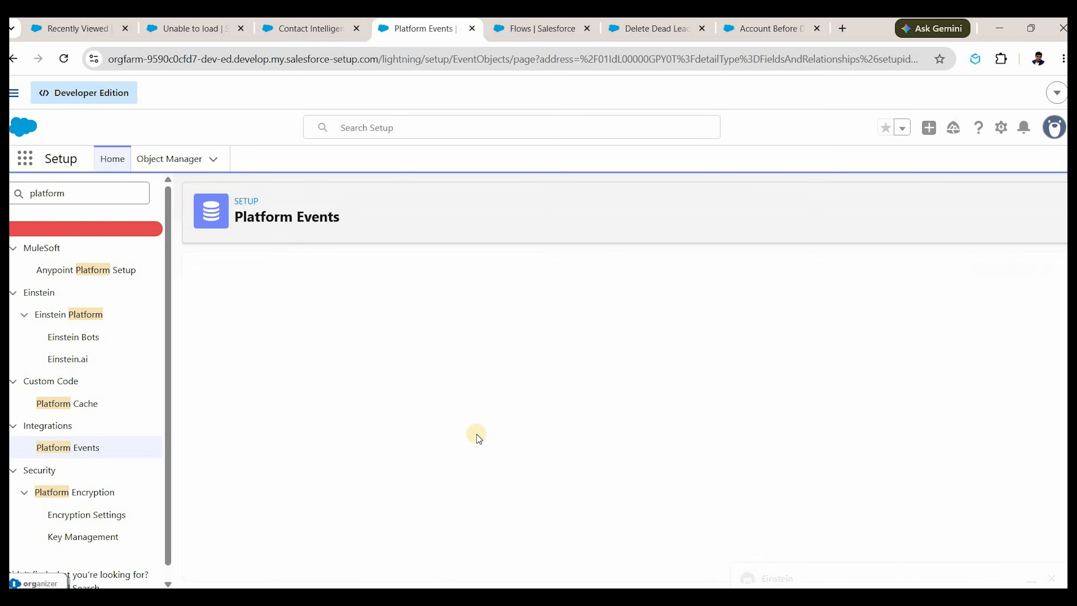
scroll(298, 467, down, 3)
double_click(382, 461)
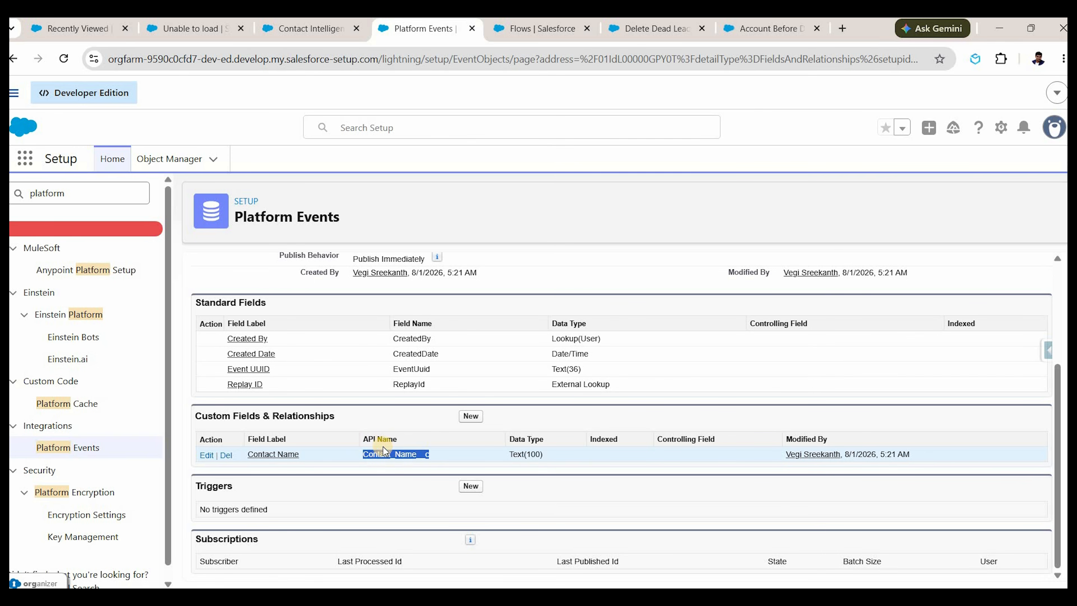
Add a second Text(100) custom field named Lead Name.
click(471, 417)
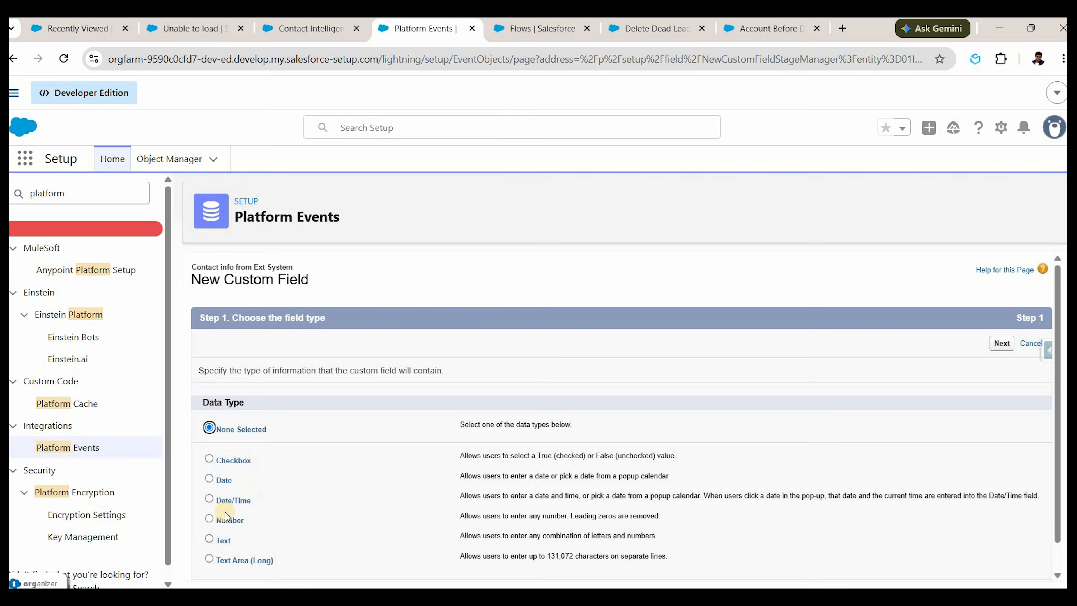
scroll(225, 516, down, 1)
click(209, 509)
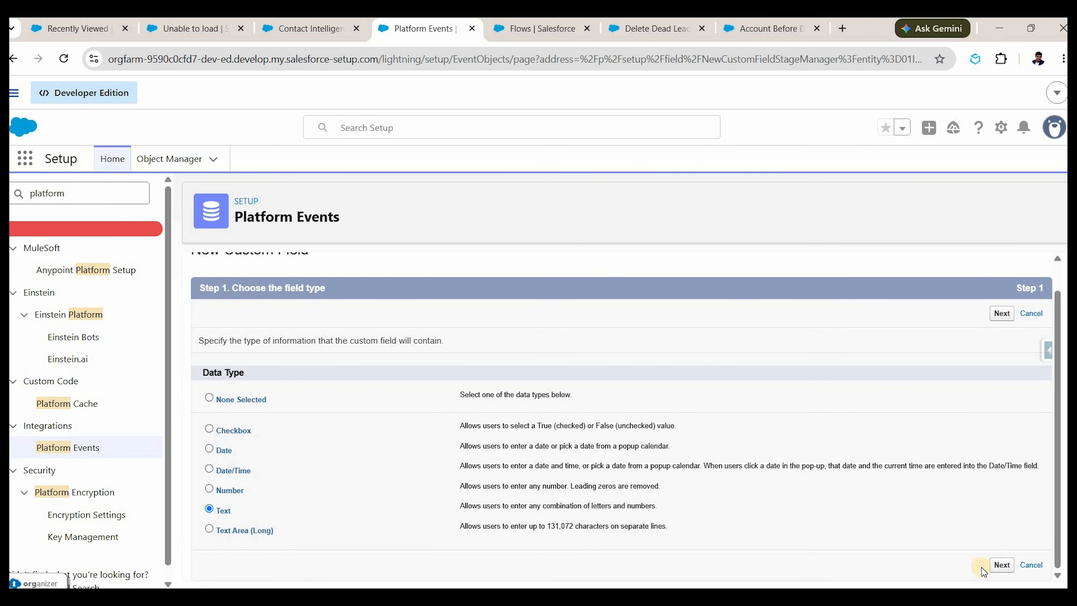
click(1000, 564)
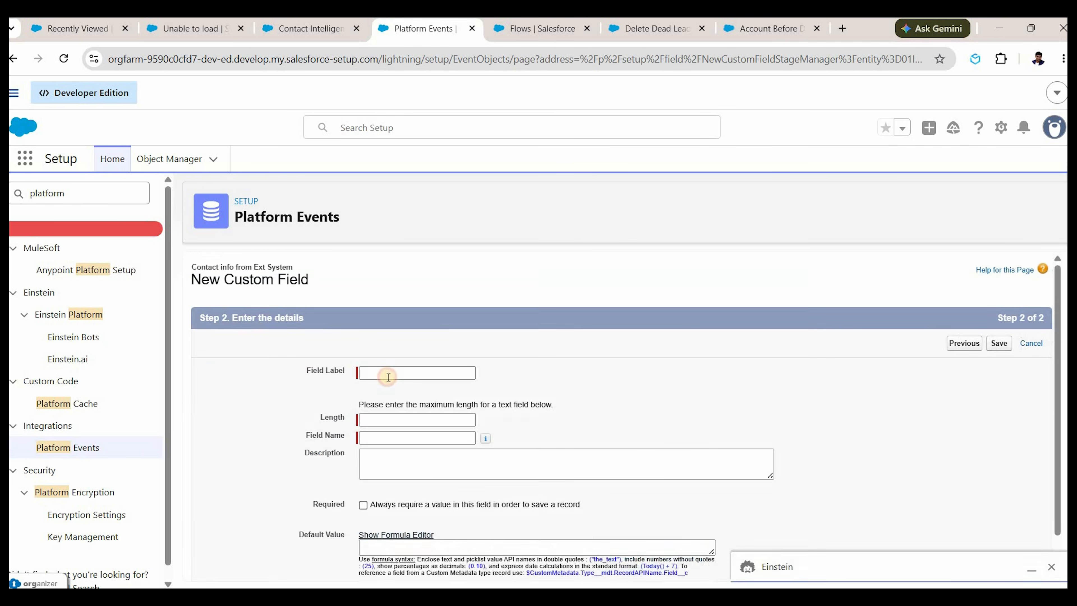
click(388, 373)
text(Lead )
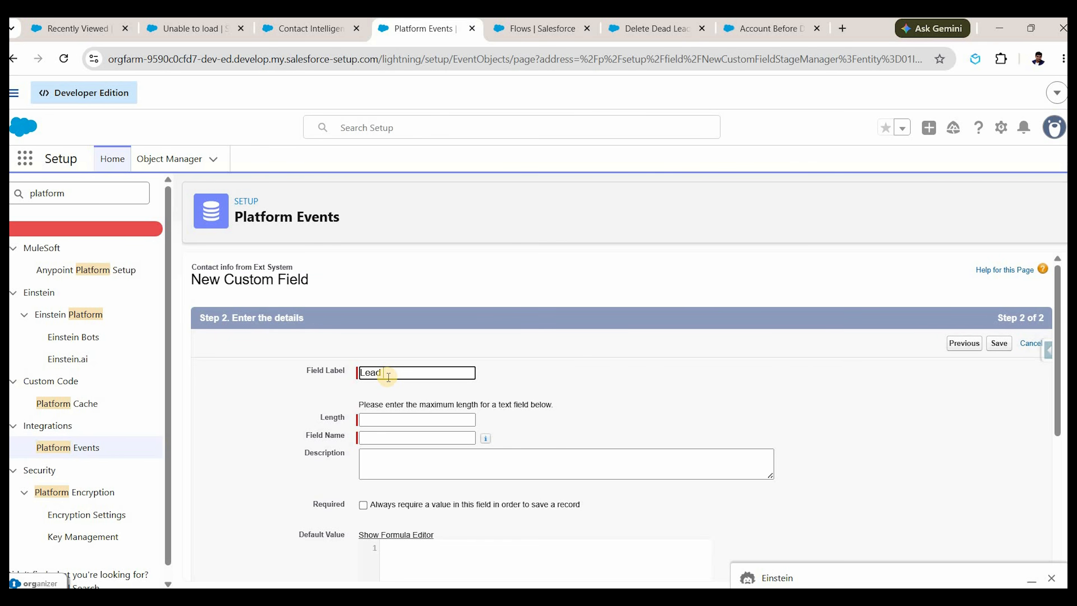
text(Name)
click(397, 423)
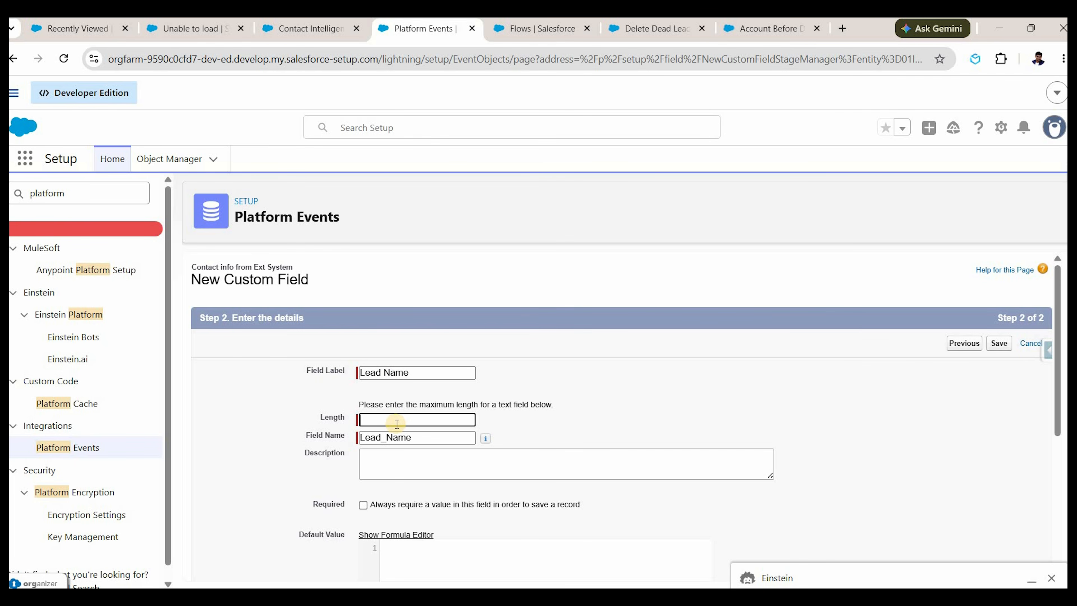
text(100)
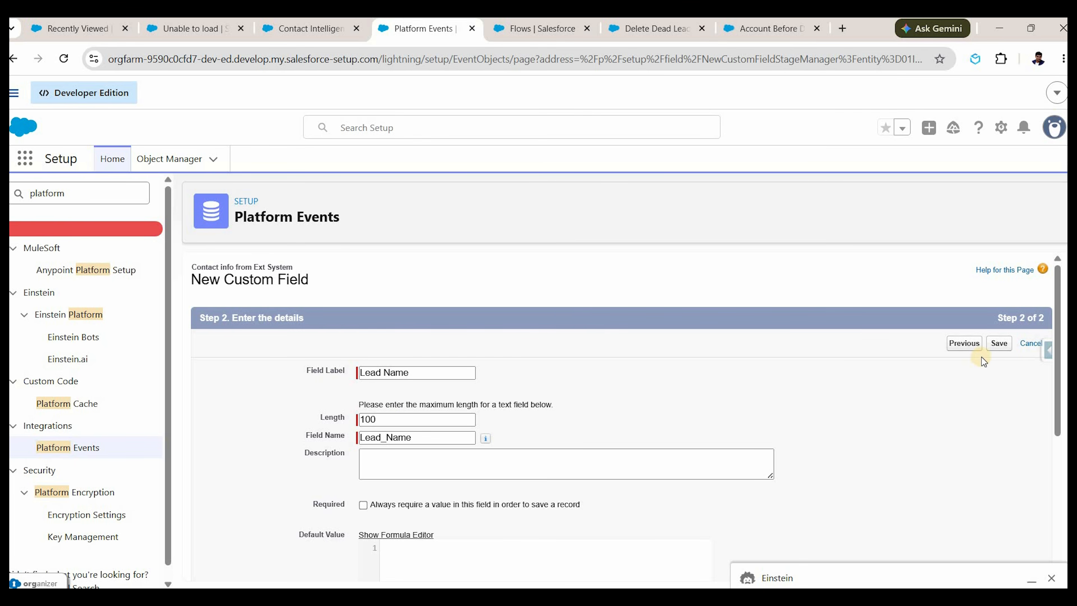
click(998, 343)
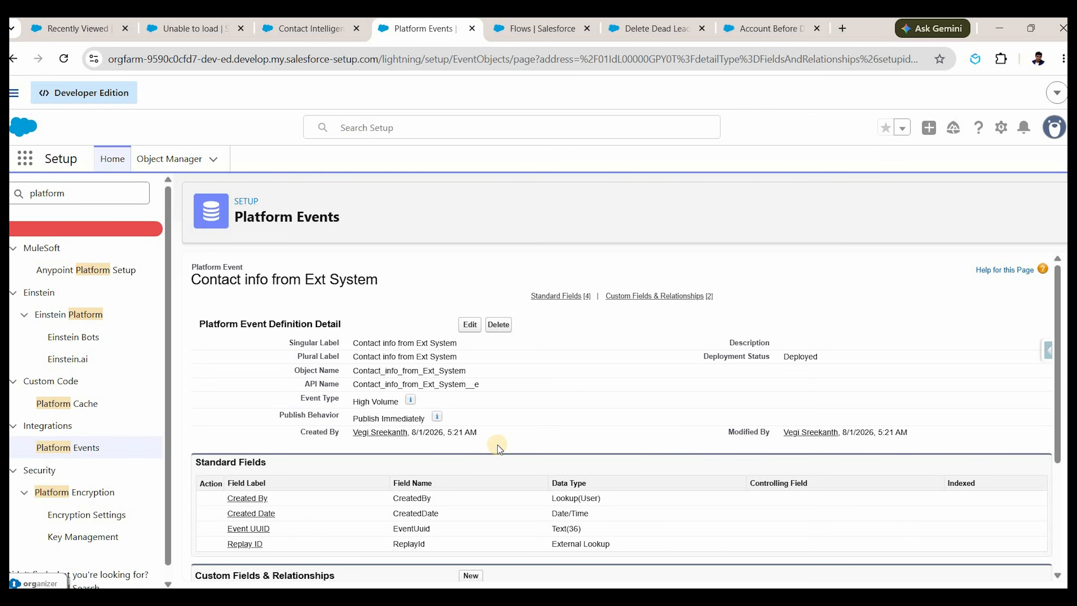
scroll(497, 446, down, 4)
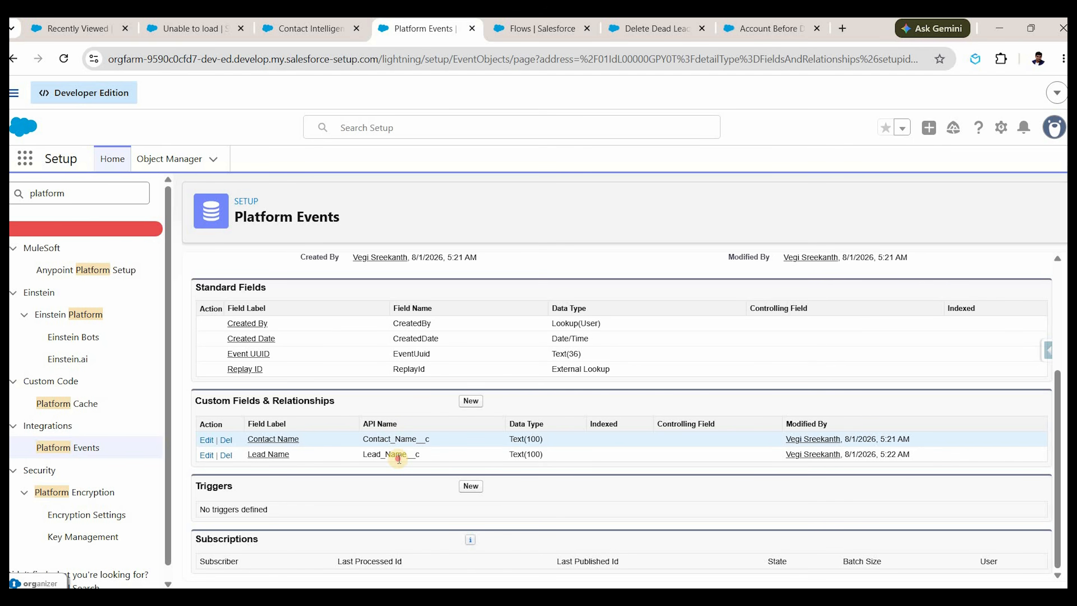
double_click(390, 439)
double_click(399, 455)
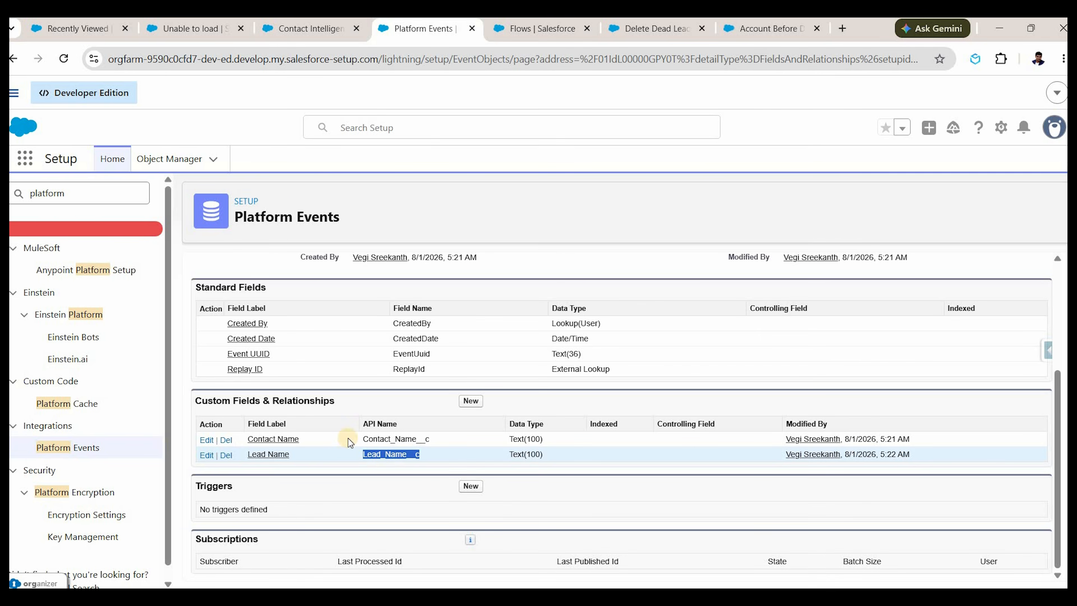
scroll(414, 361, up, 3)
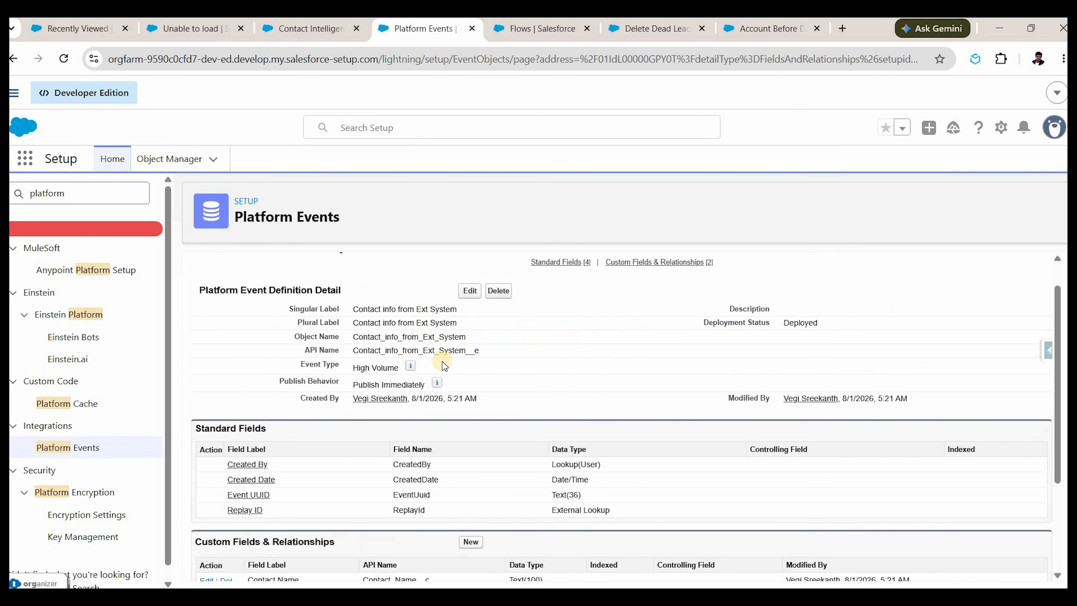
double_click(403, 351)
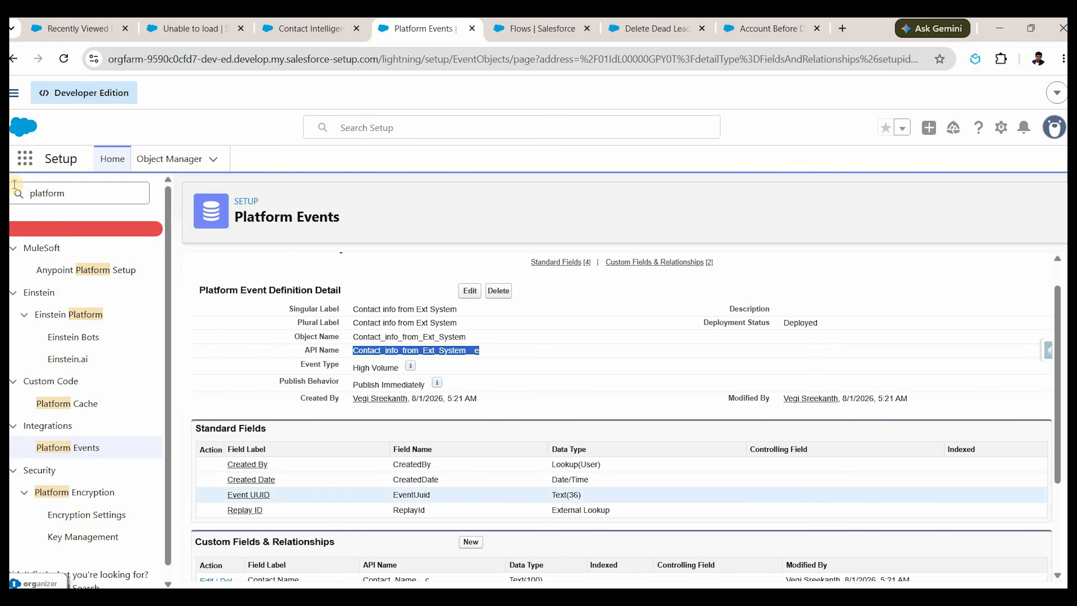
From the Flows list, start a new Platform Event—Triggered Flow found by searching 'platfo'.
click(530, 28)
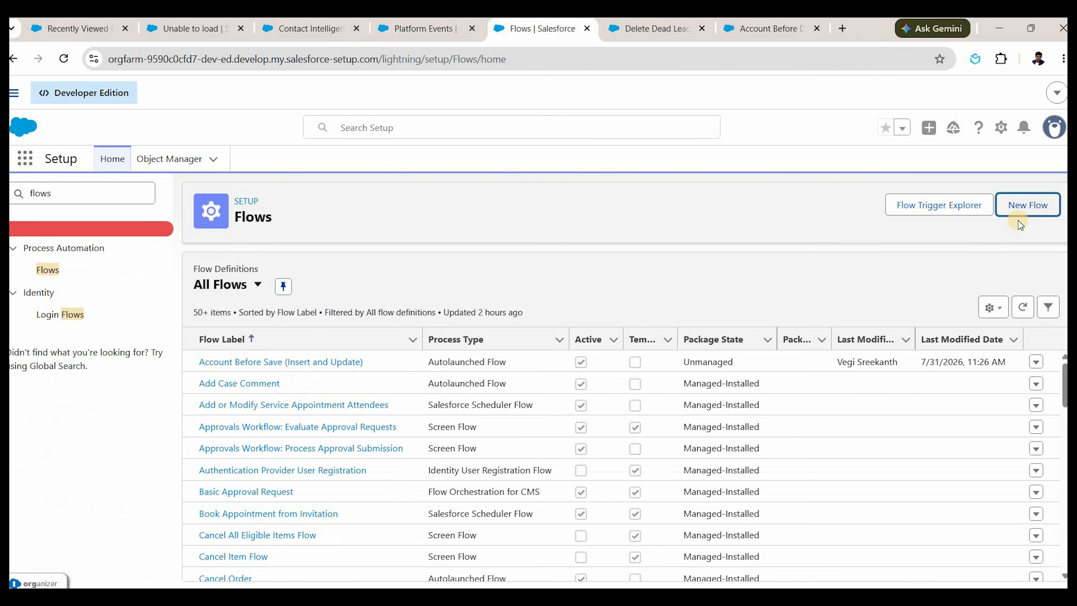
click(1020, 217)
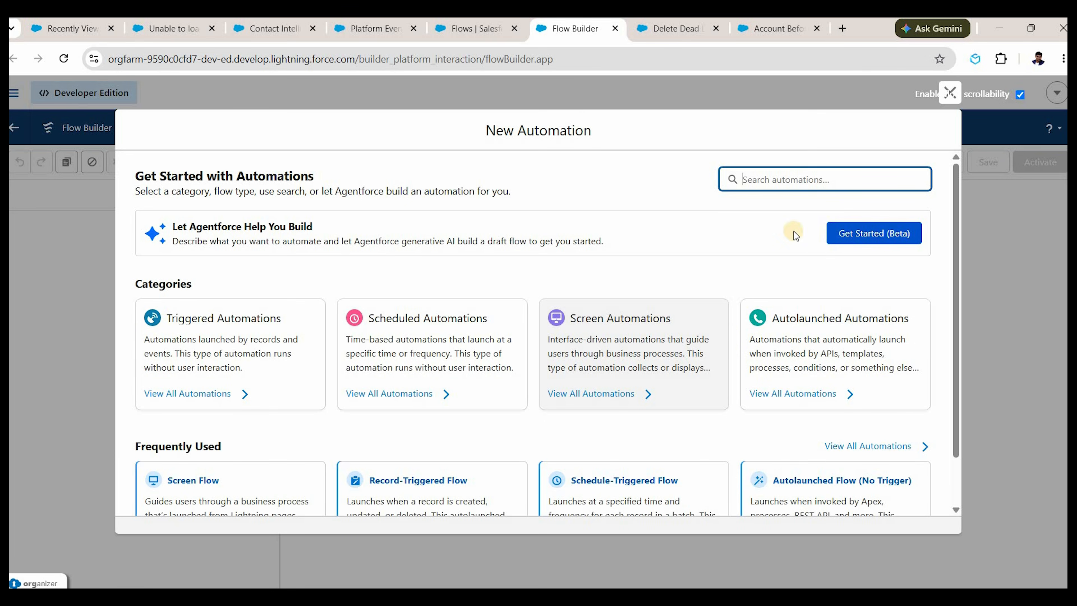
scroll(181, 440, down, 2)
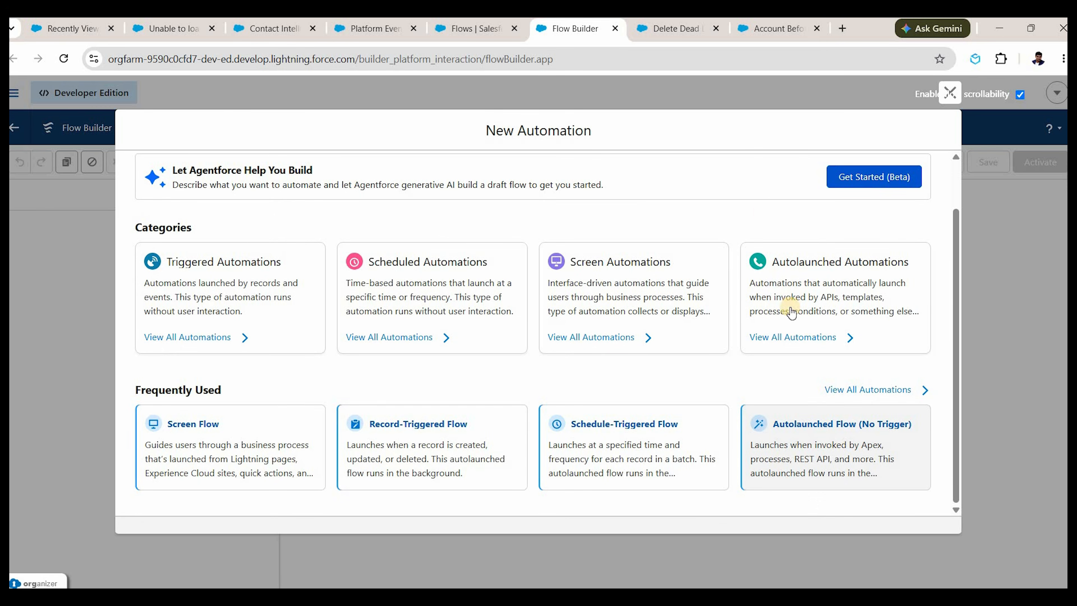
scroll(786, 192, up, 2)
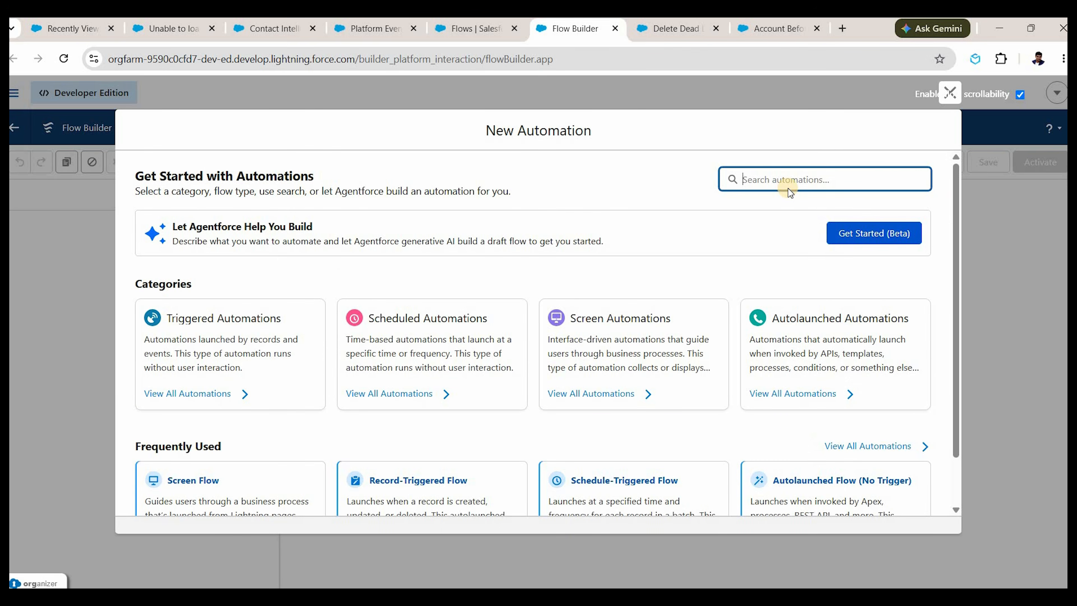
text(platfo)
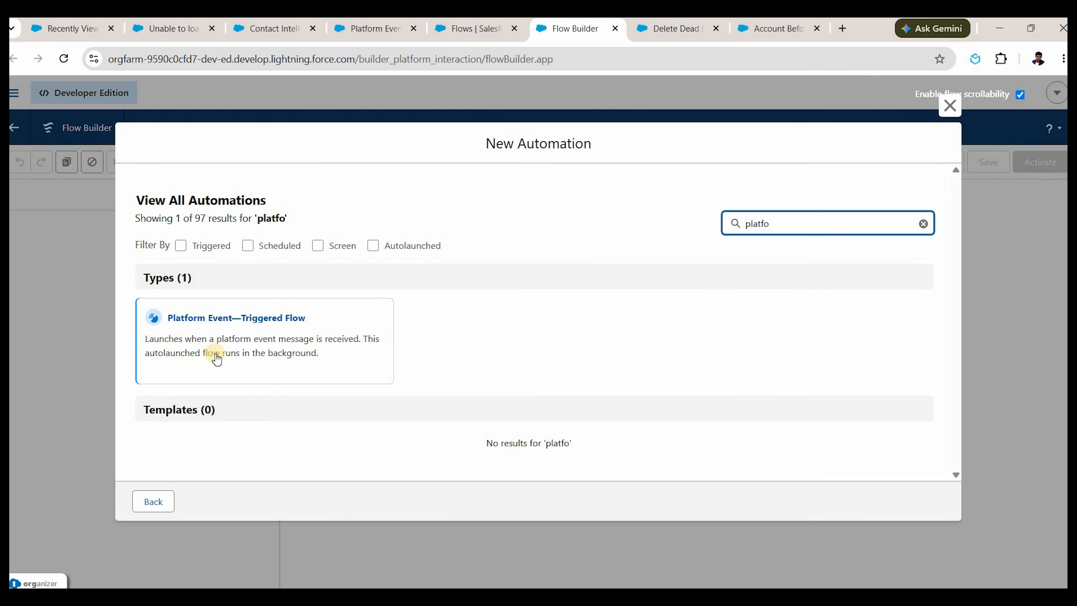
click(220, 341)
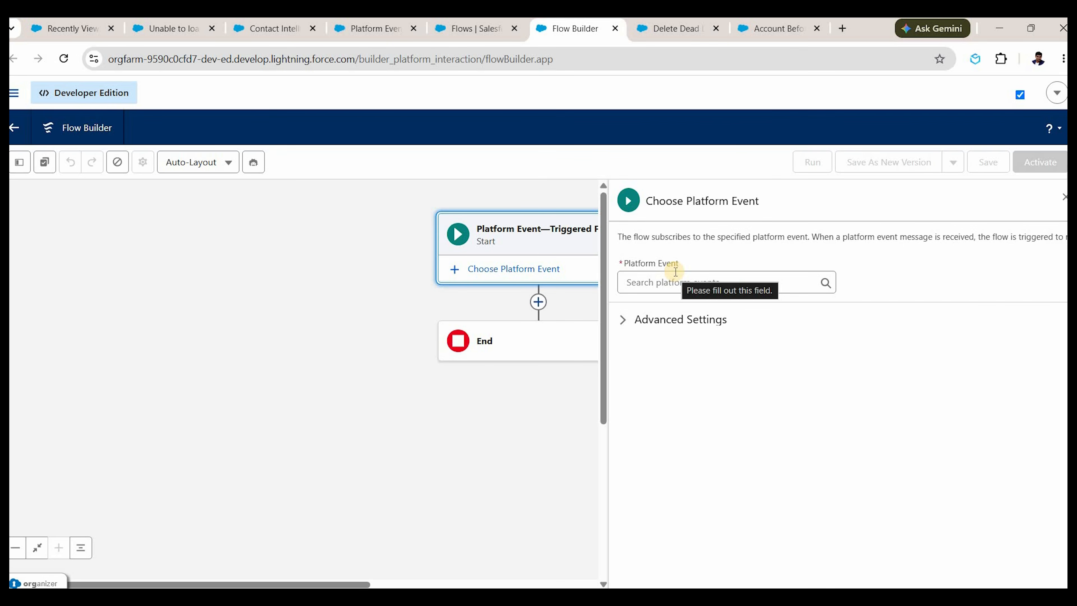
Set Contact info from Ext System as the flow's triggering platform event.
click(666, 275)
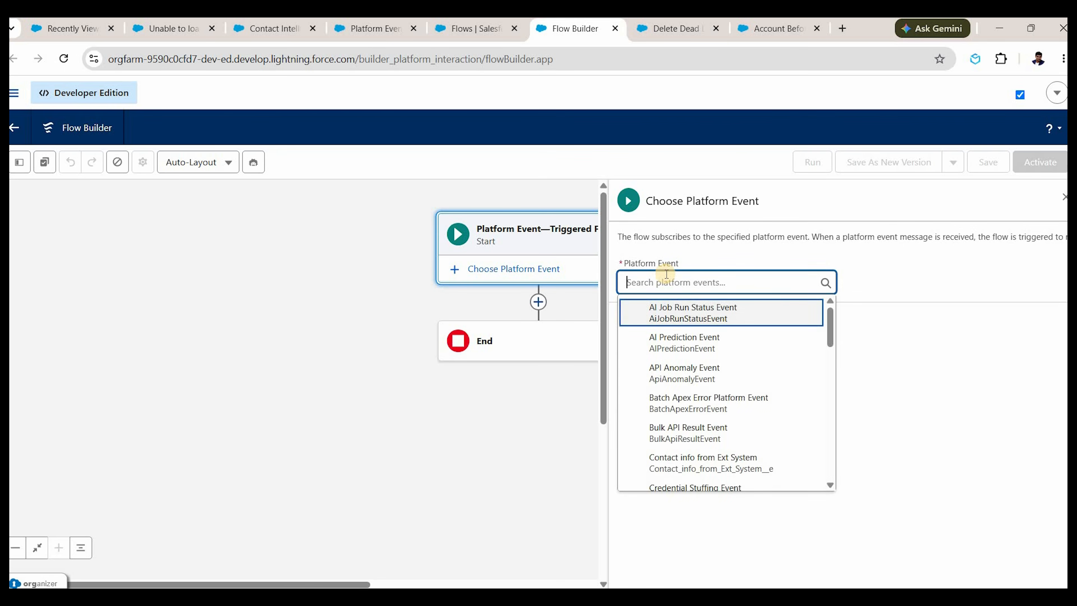
text(cont)
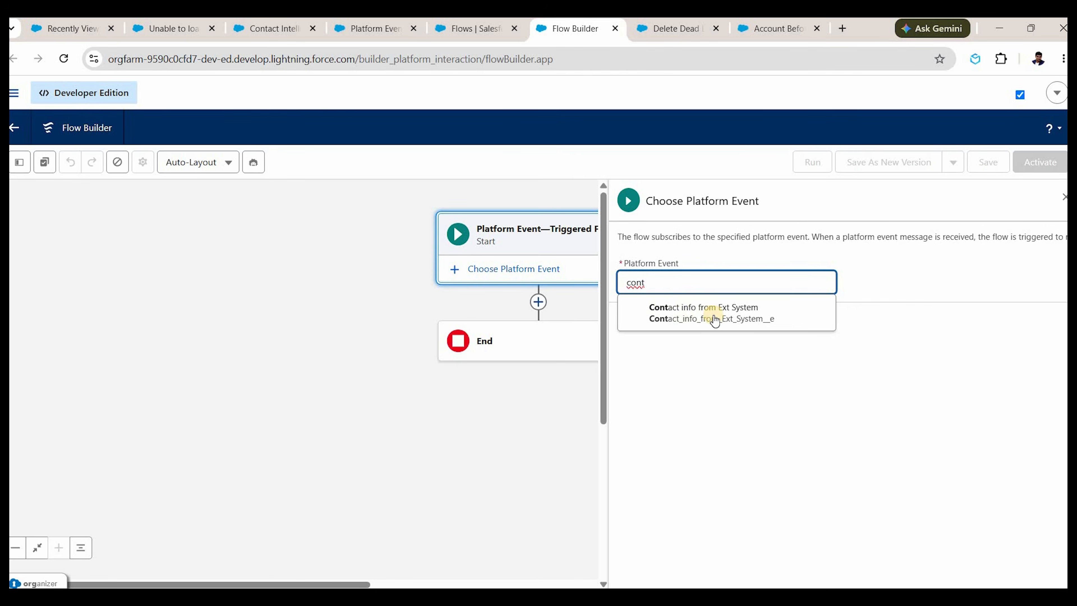
click(761, 322)
click(293, 284)
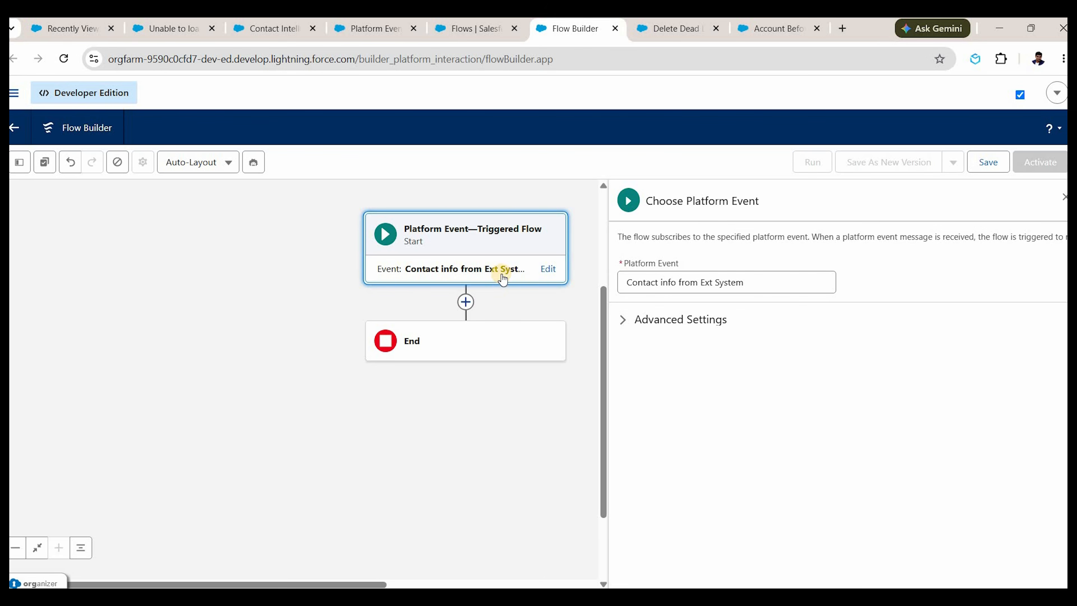
Add a Create Records element labelled Create Contact with manually set field values.
click(466, 302)
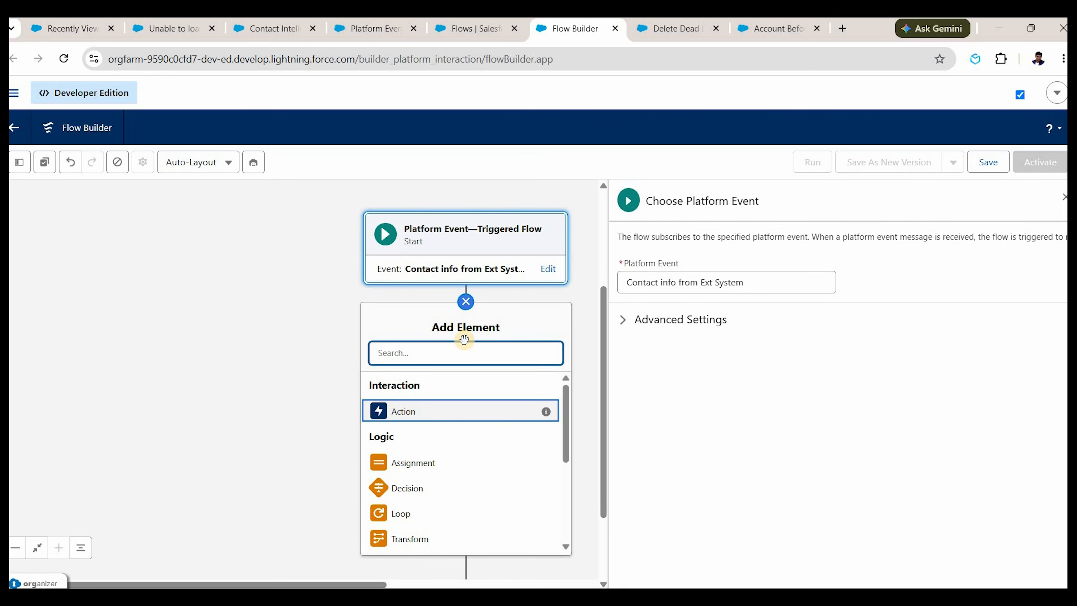
text(create)
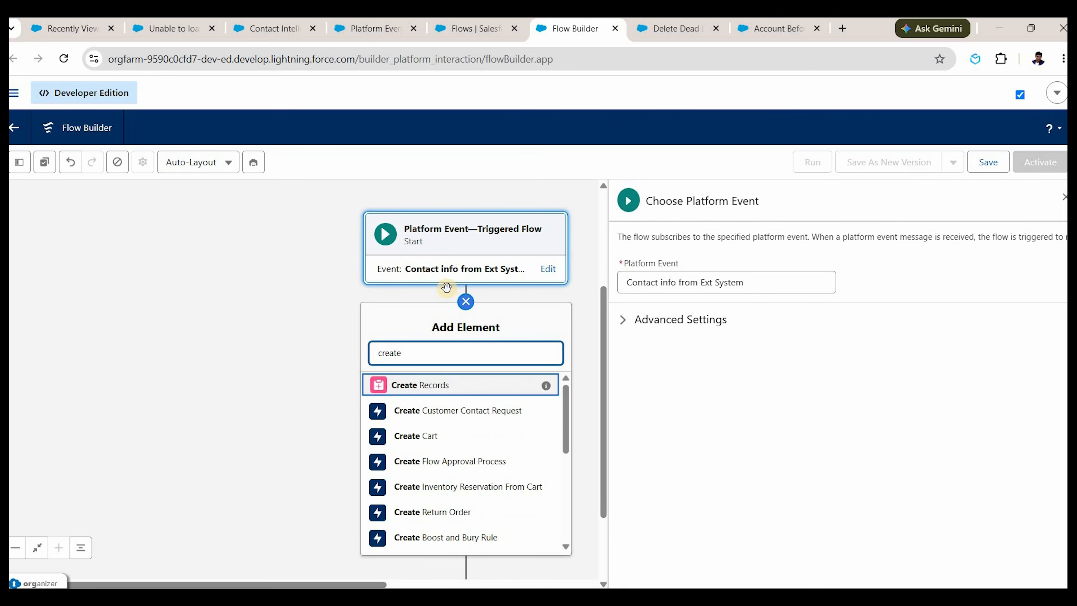
click(439, 384)
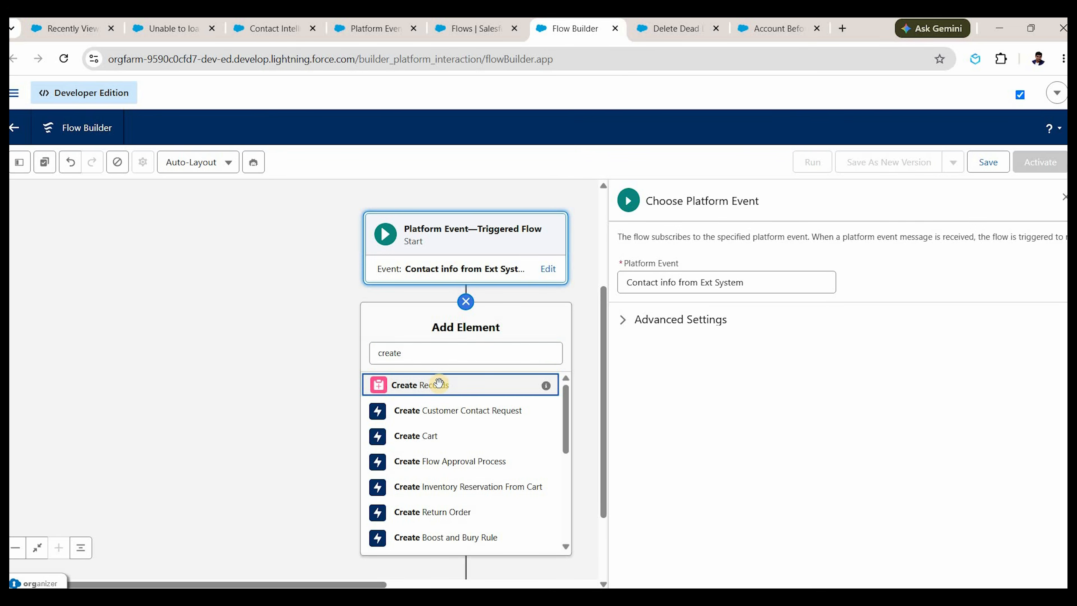
text(Cr)
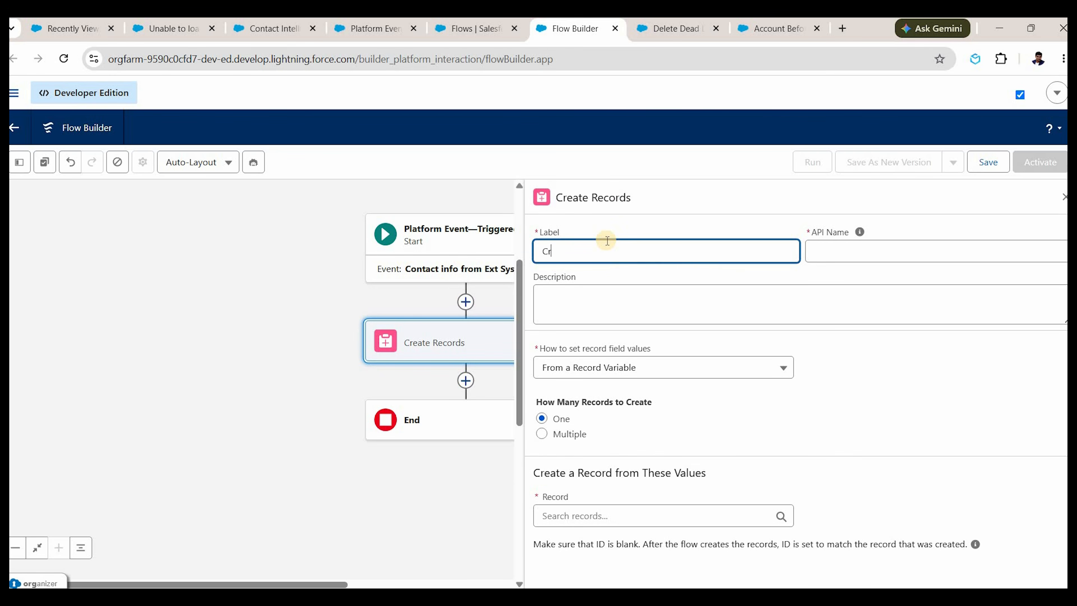
text(eate Contact)
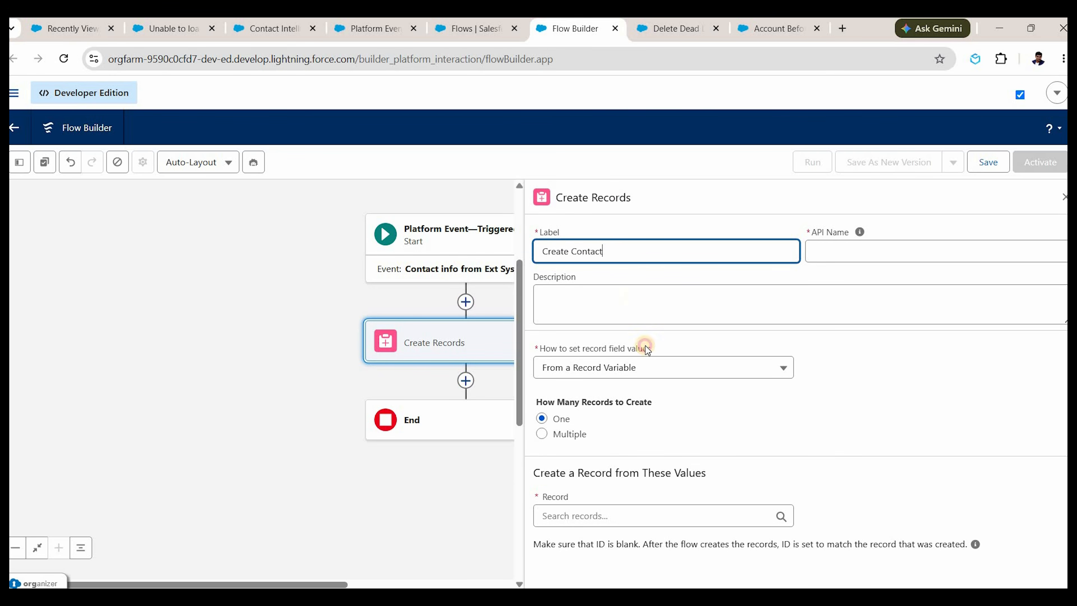
key(Tab)
key(Tab)
click(617, 369)
click(614, 402)
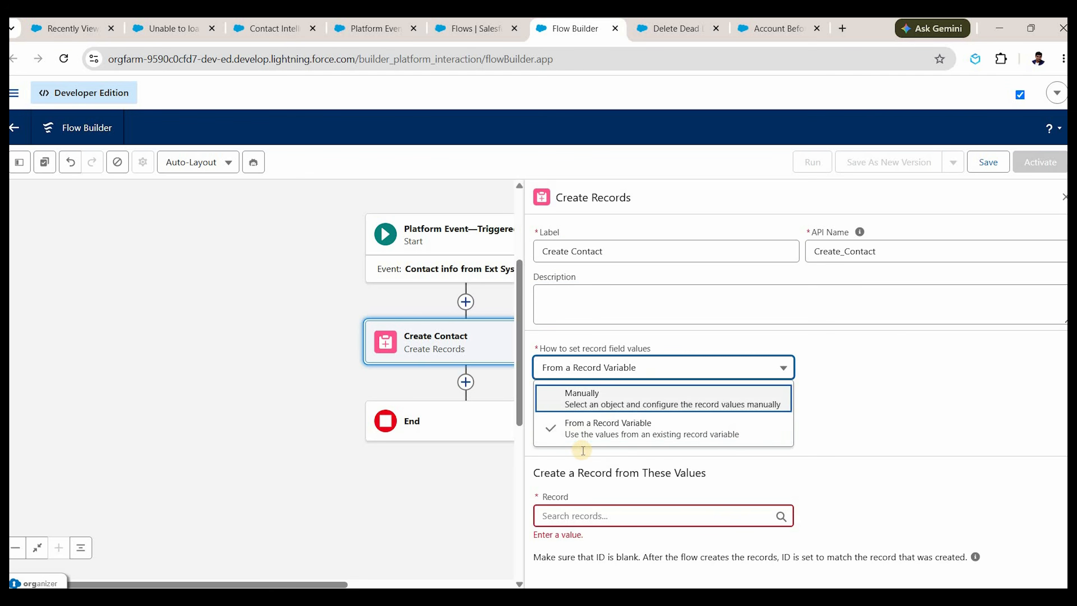
Make it create a Contact whose Last Name comes from the event's Contact Name.
click(584, 450)
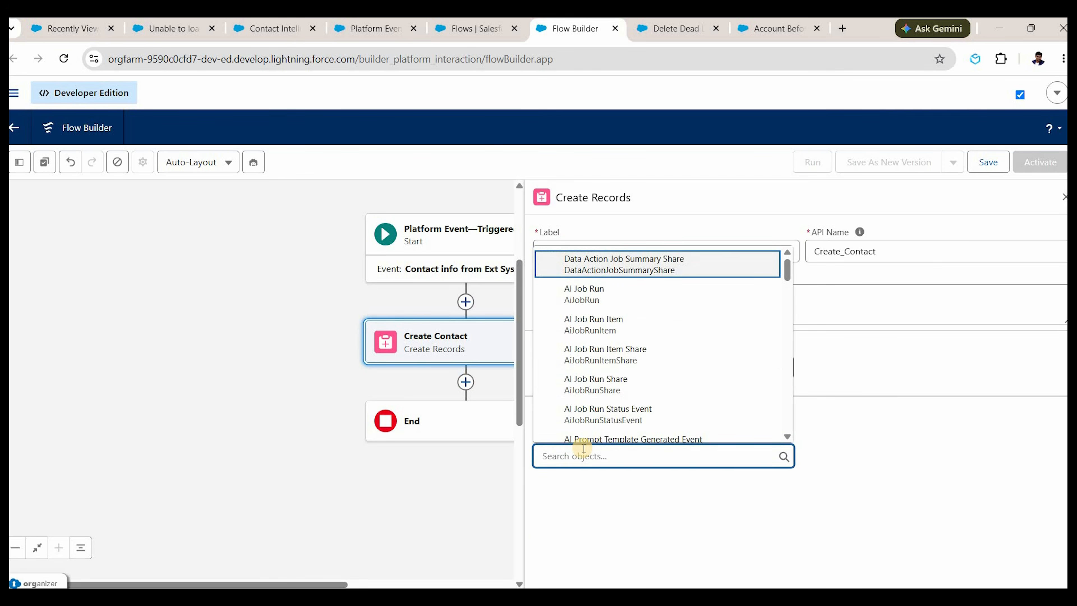
text(contact)
click(616, 418)
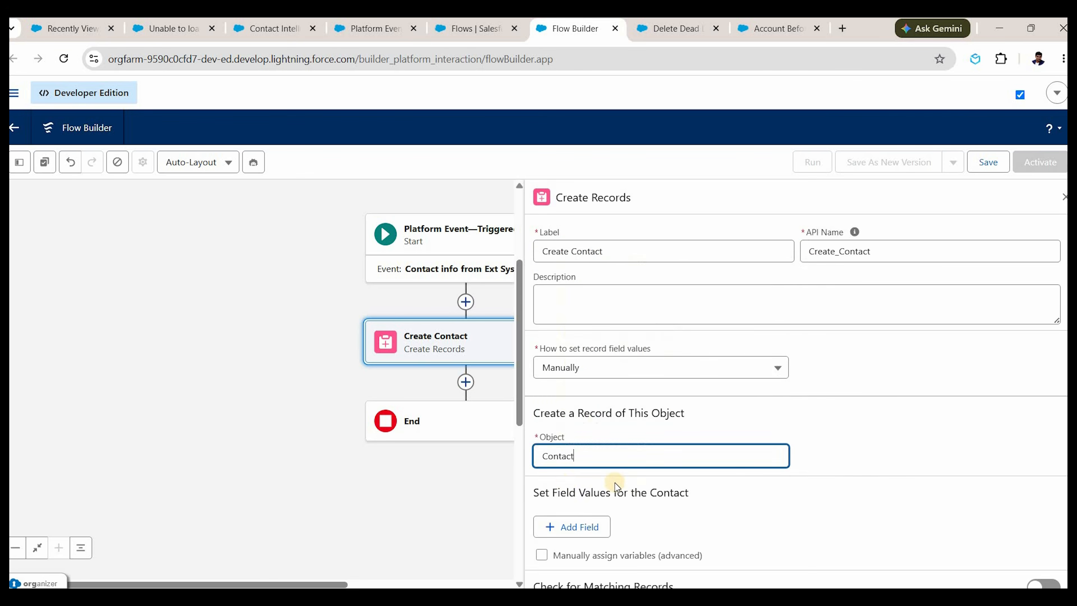
scroll(616, 487, down, 1)
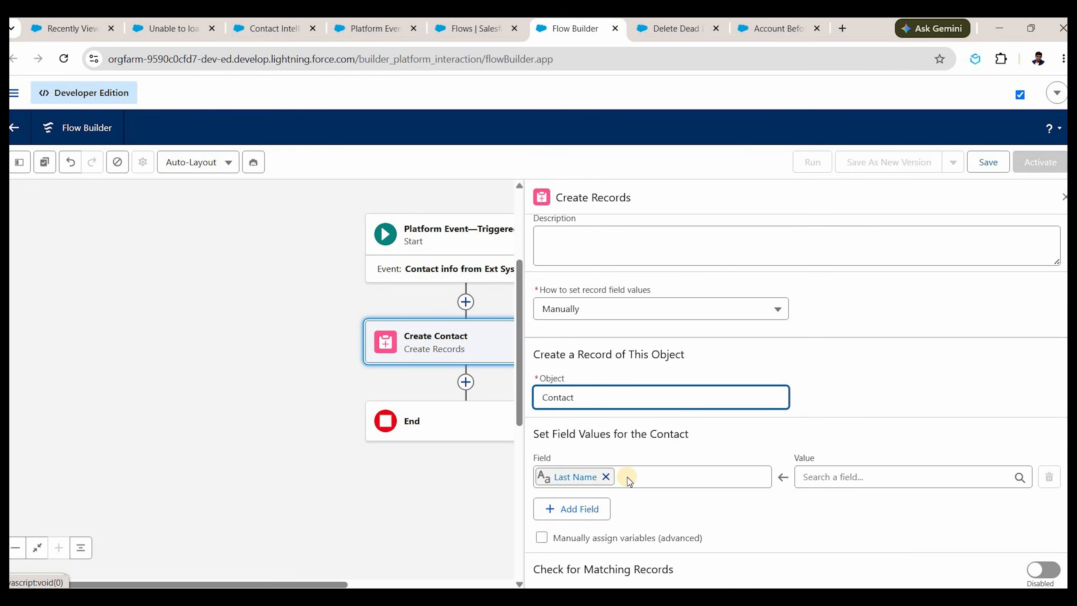
click(833, 479)
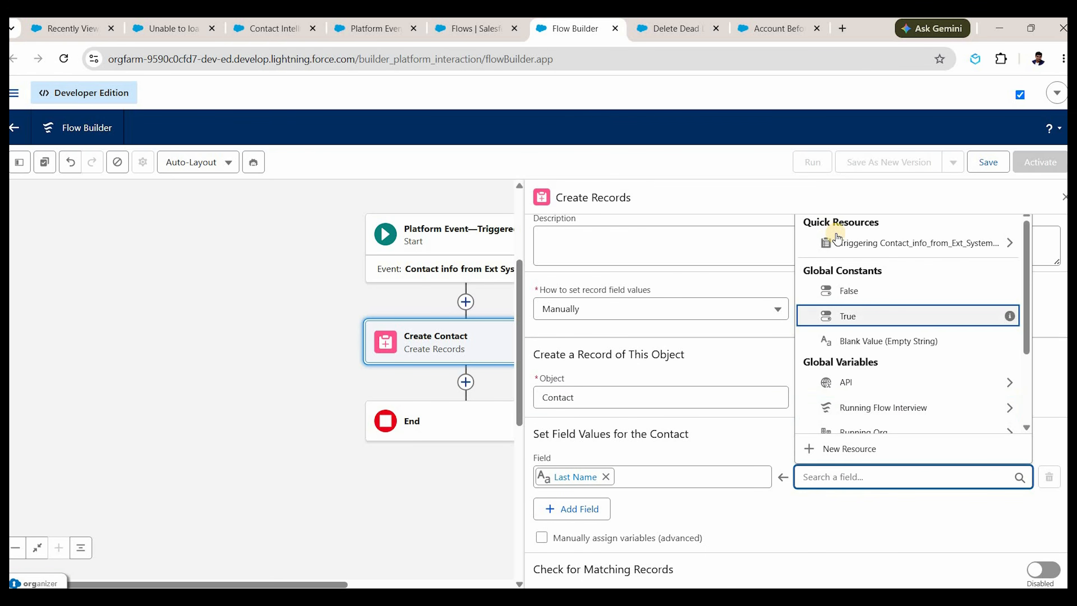
click(881, 245)
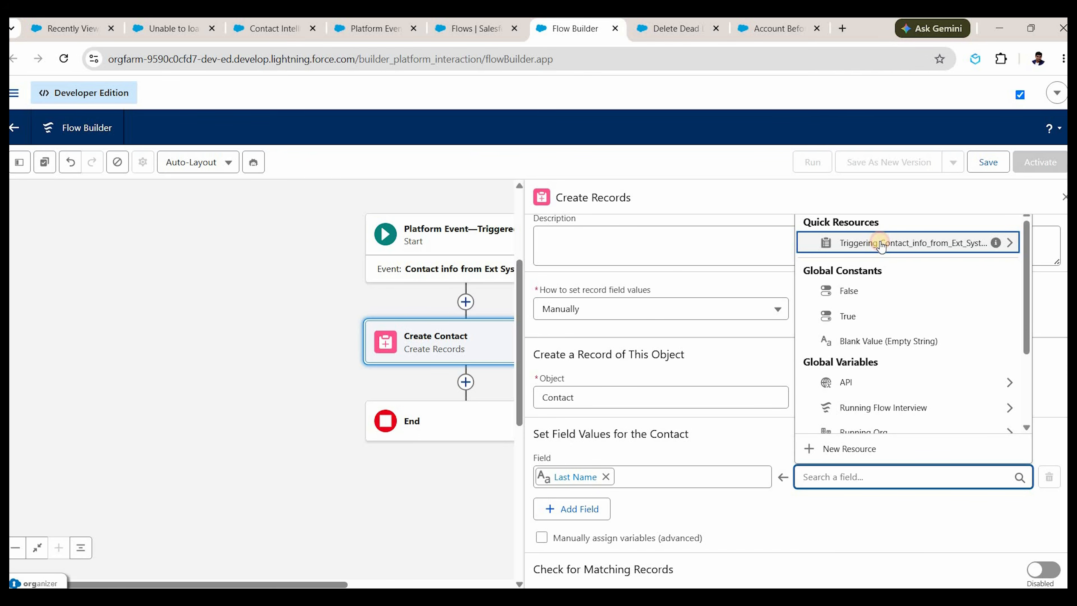
click(880, 347)
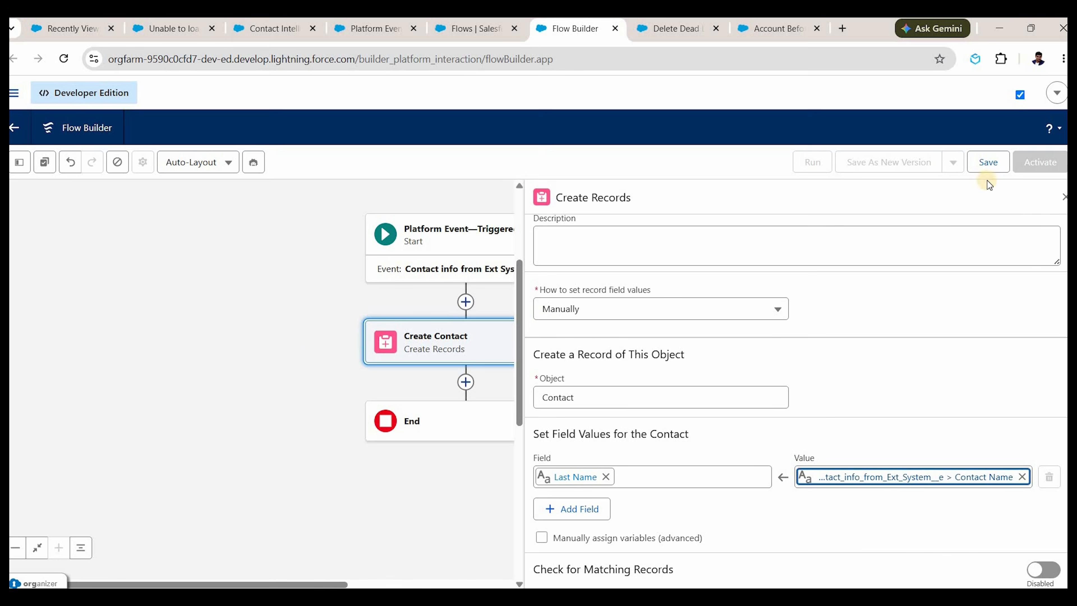
click(1064, 196)
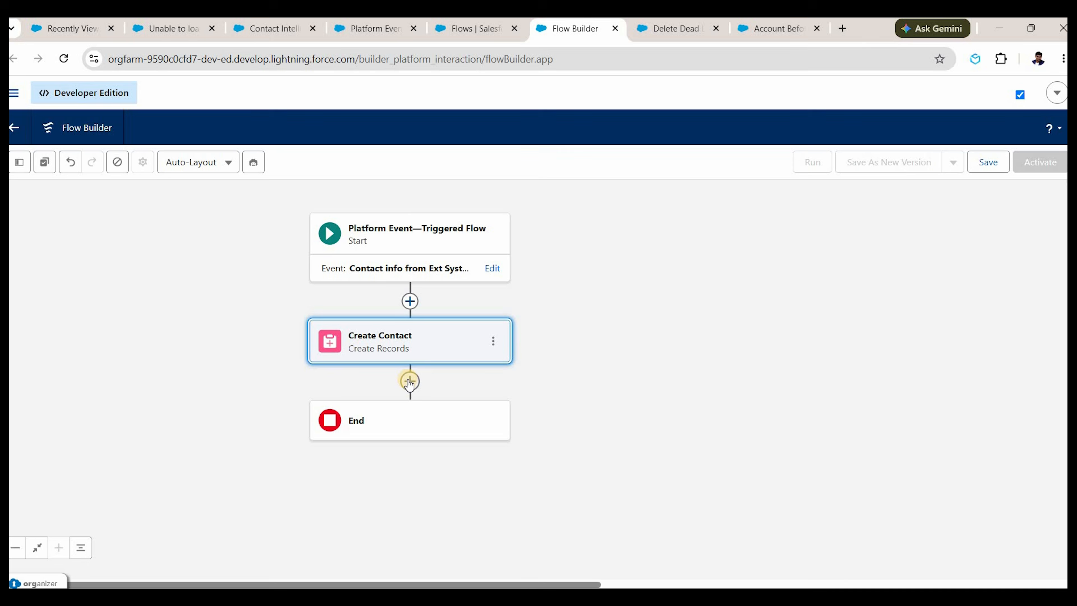
Add a second Create Records element, Create Lead, manually creating a Lead record.
click(400, 400)
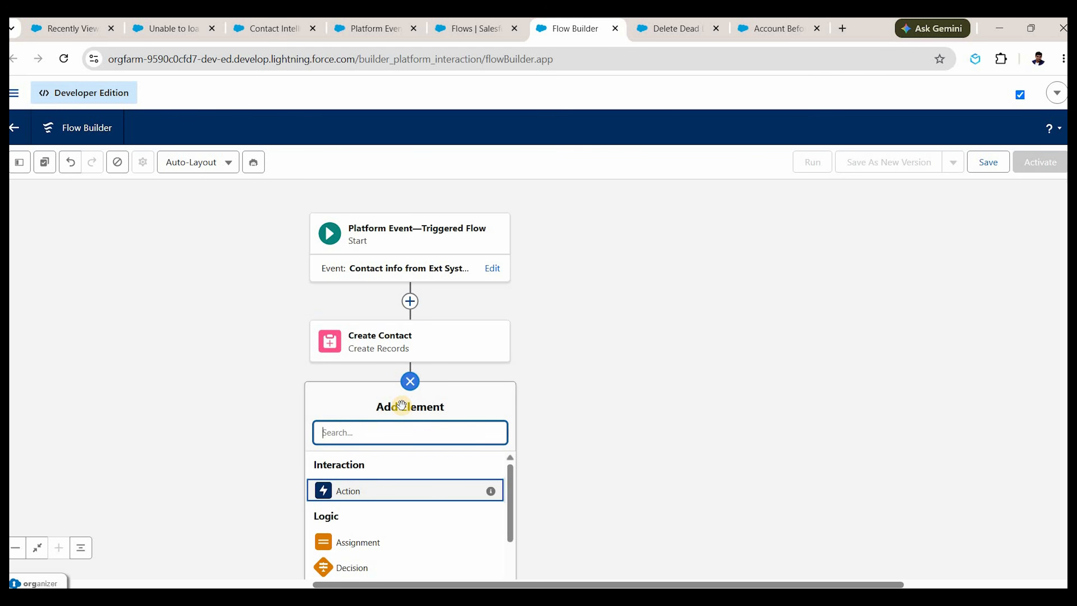
text(create)
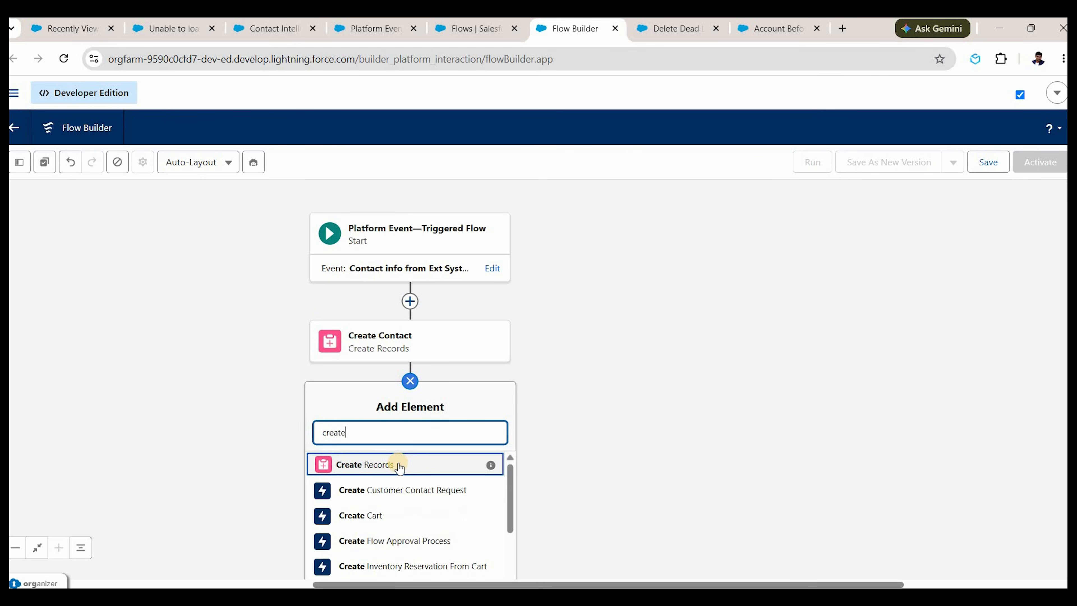
click(398, 464)
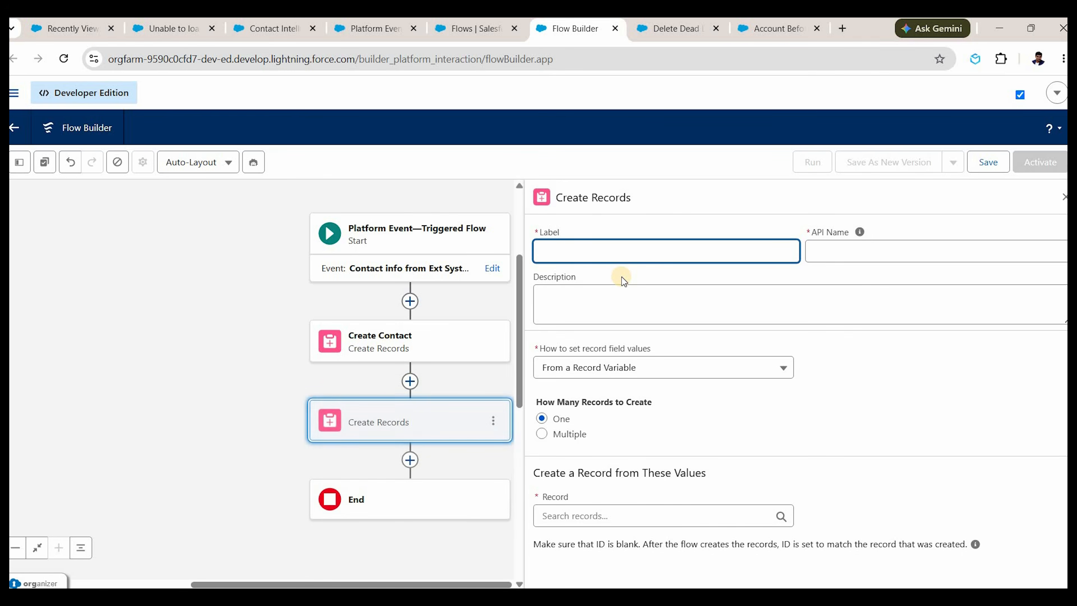
text(Create Lead)
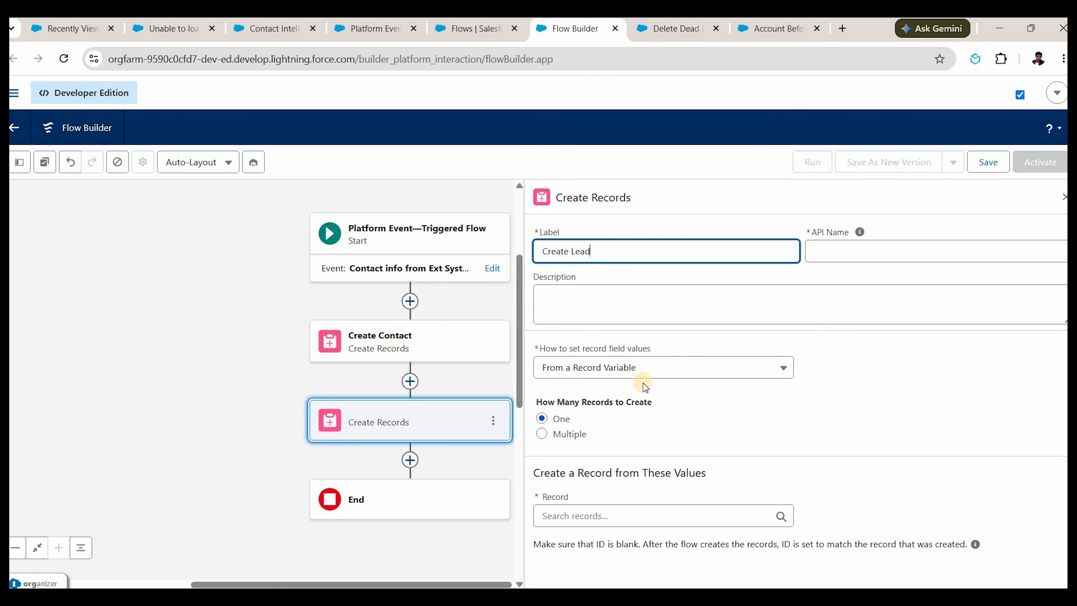
key(Tab)
key(Tab)
click(643, 369)
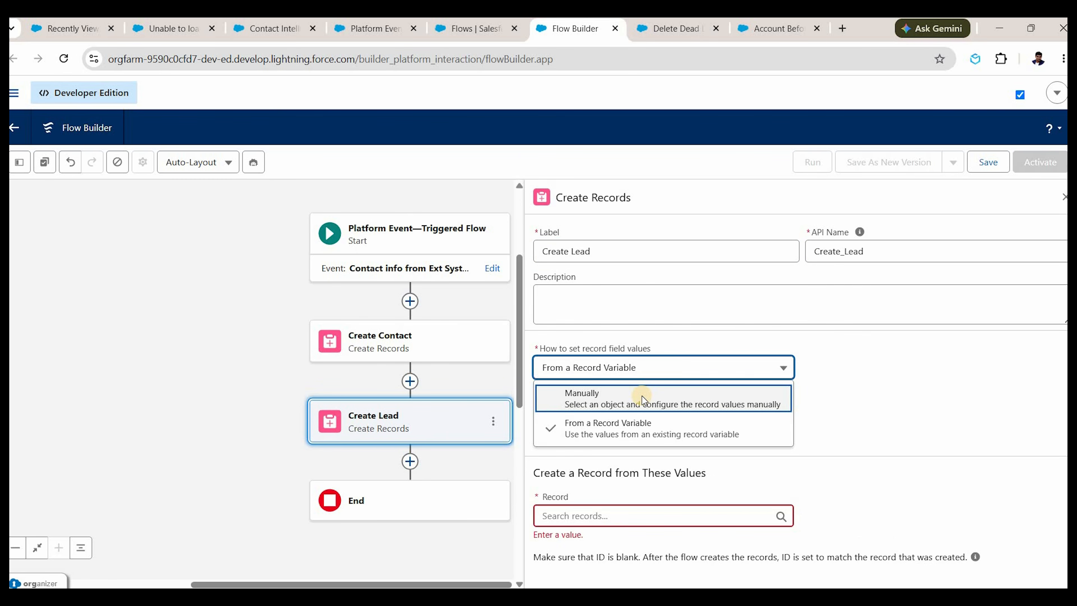
click(643, 399)
click(618, 456)
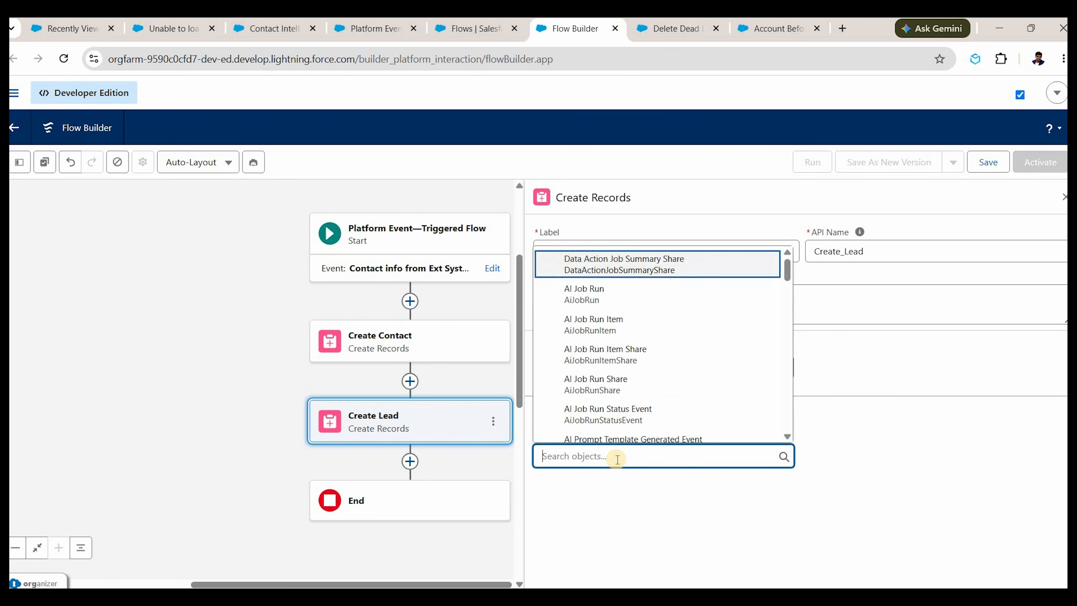
text(lead)
key(Down)
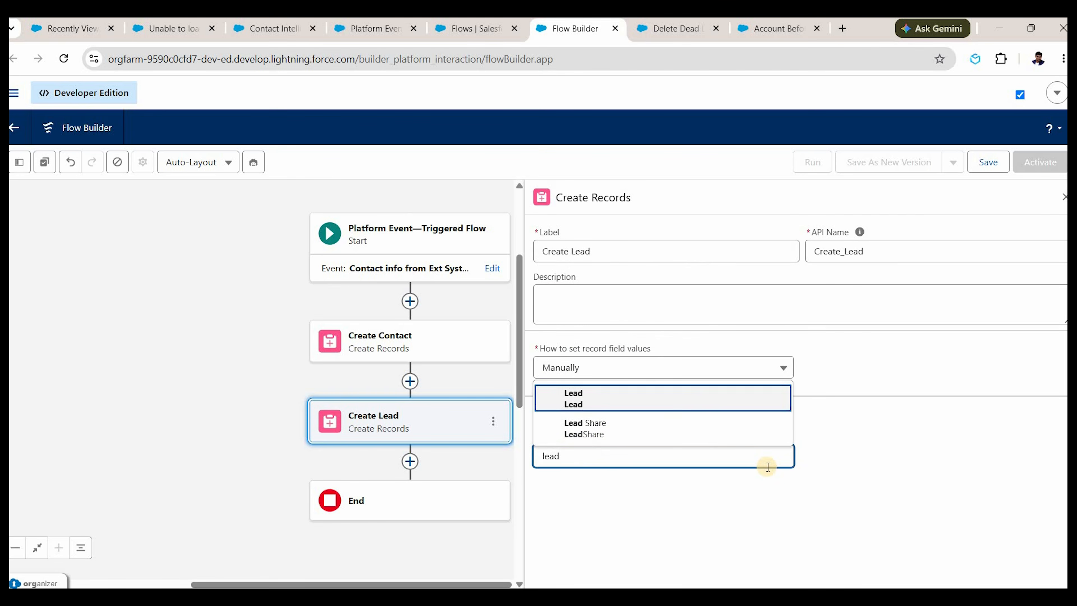
key(Return)
Map both the Lead's Company and Last Name to the event's Lead Name.
scroll(653, 517, down, 1)
scroll(607, 523, up, 1)
scroll(806, 505, down, 1)
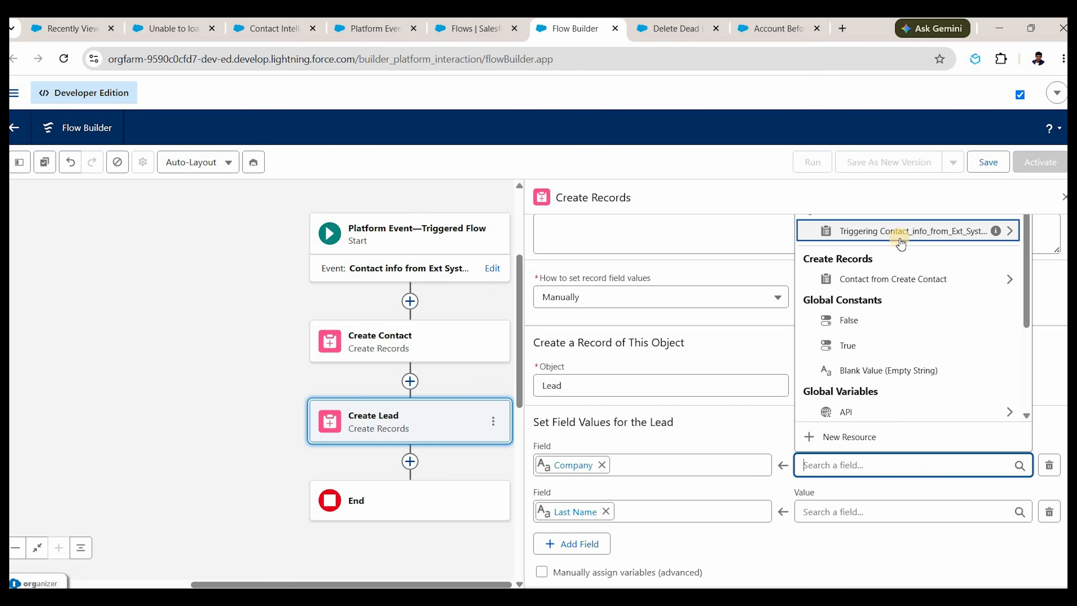
click(901, 244)
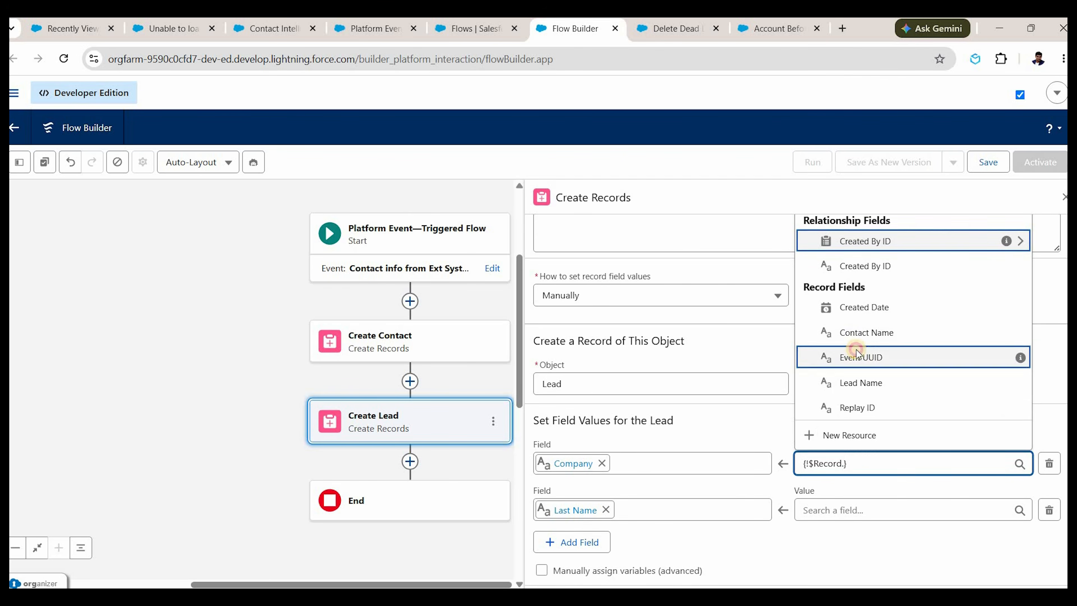
scroll(857, 350, down, 1)
click(856, 352)
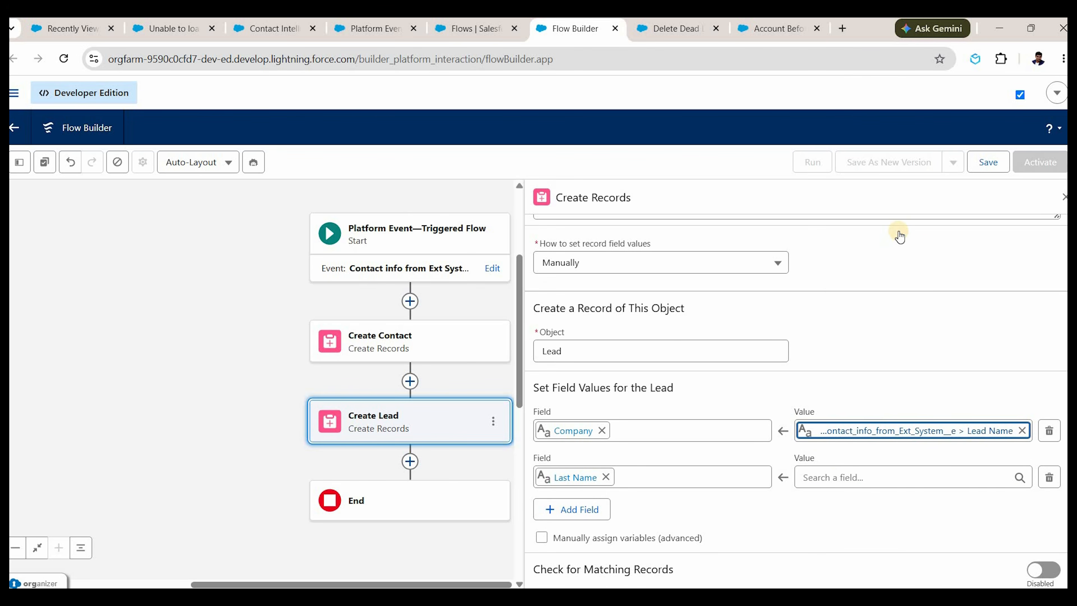
click(891, 239)
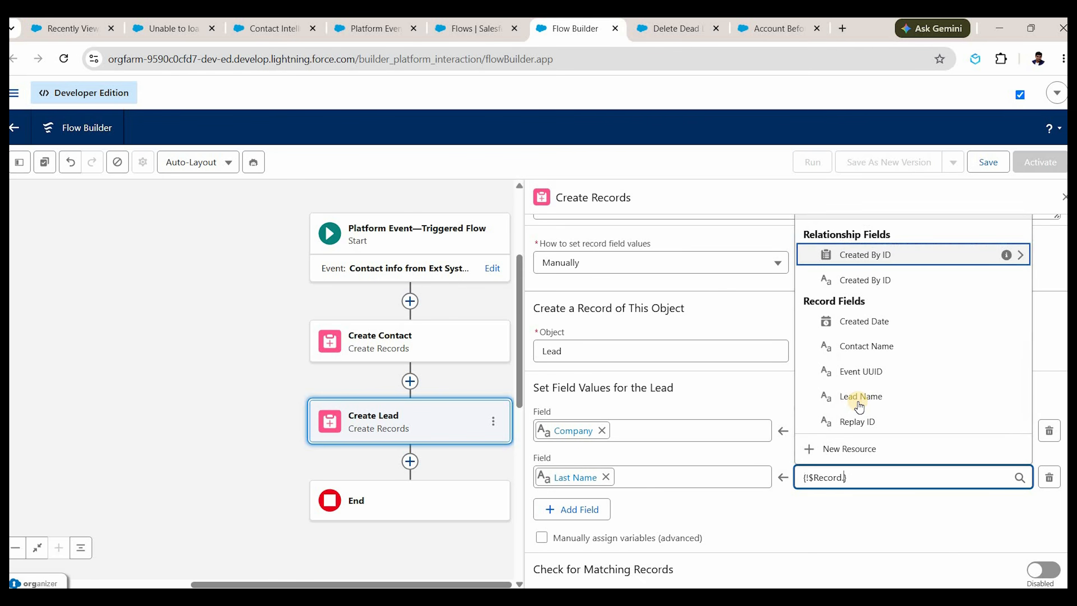
click(857, 403)
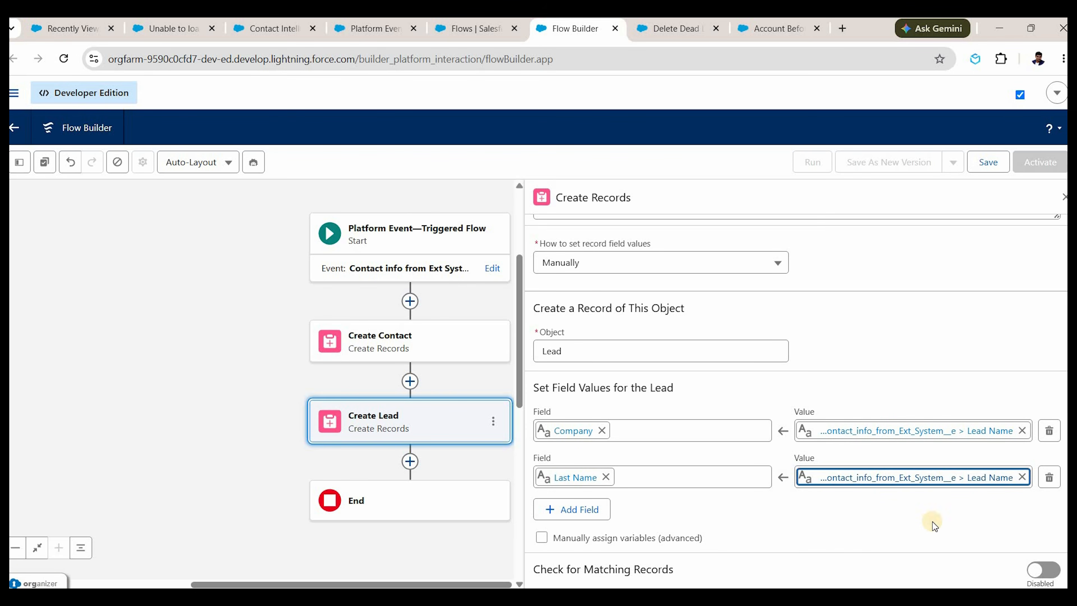
Replace the Company value with the fixed text Demo Company and bring up the Save dialog.
click(962, 433)
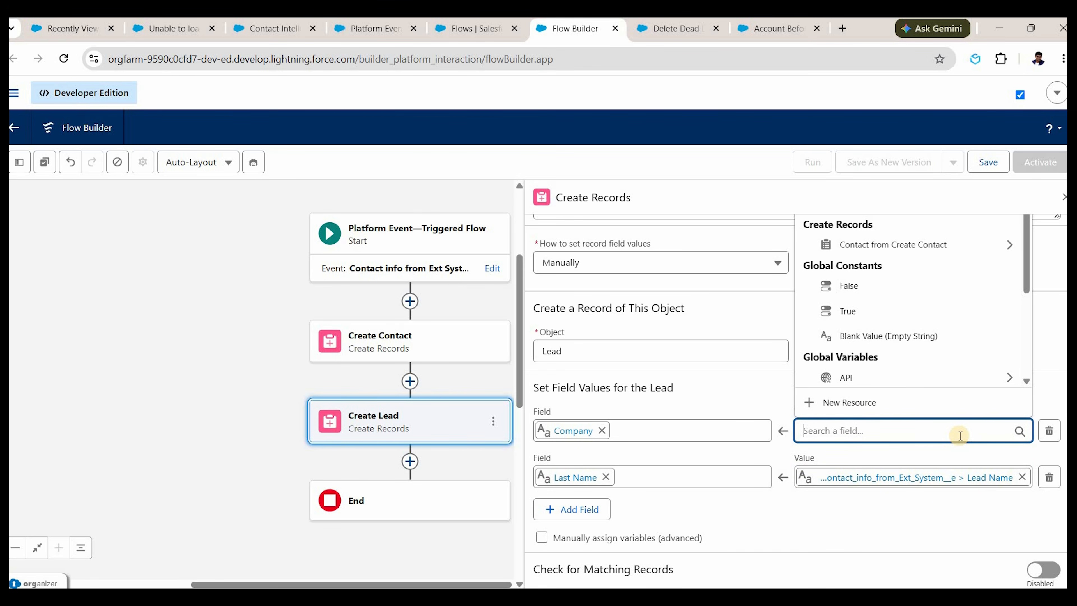
text(Demo Company)
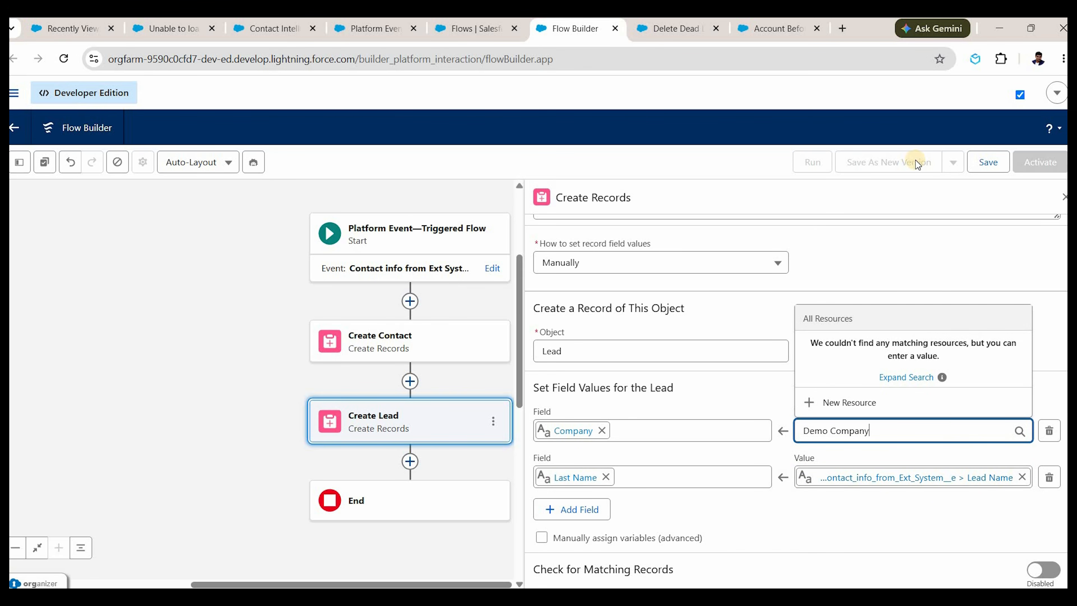
click(916, 202)
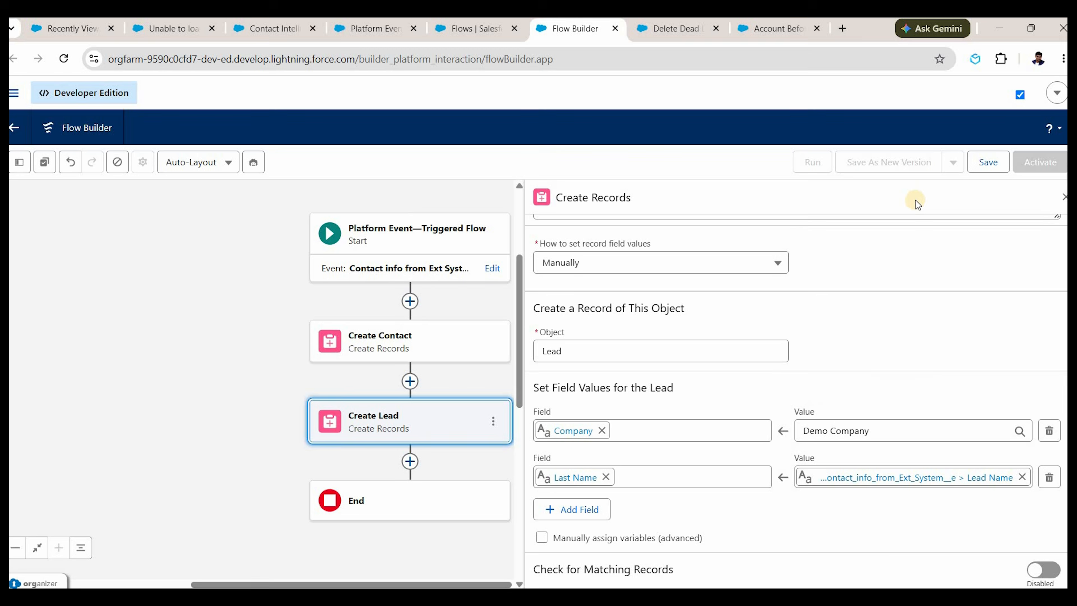
click(984, 162)
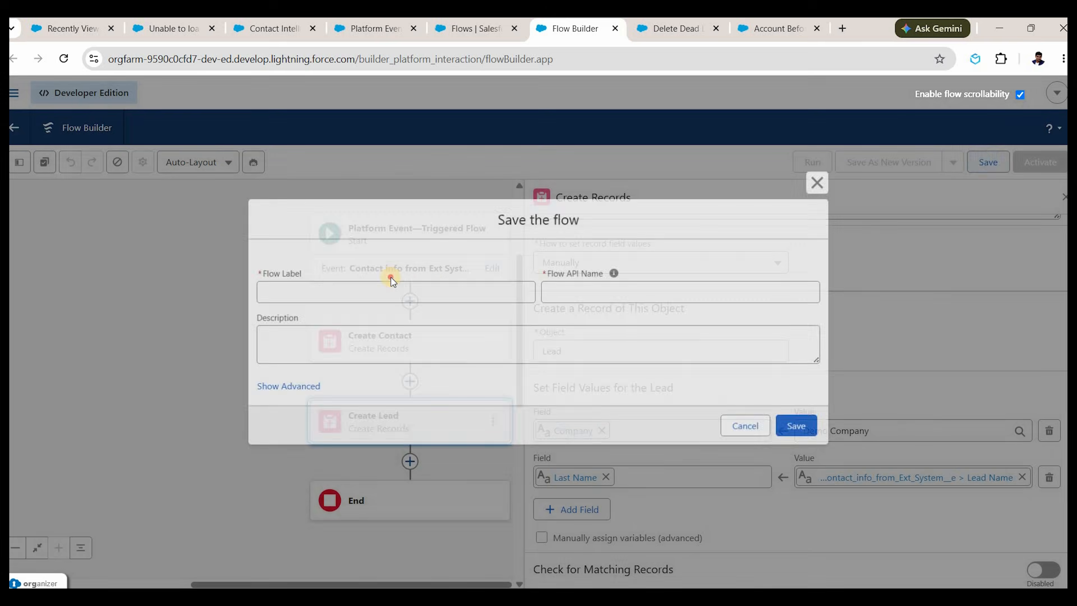
Save the flow as 'Platform event triggered flow on Contact PE' and activate it.
click(324, 292)
text(Platform event triggered flow on Con)
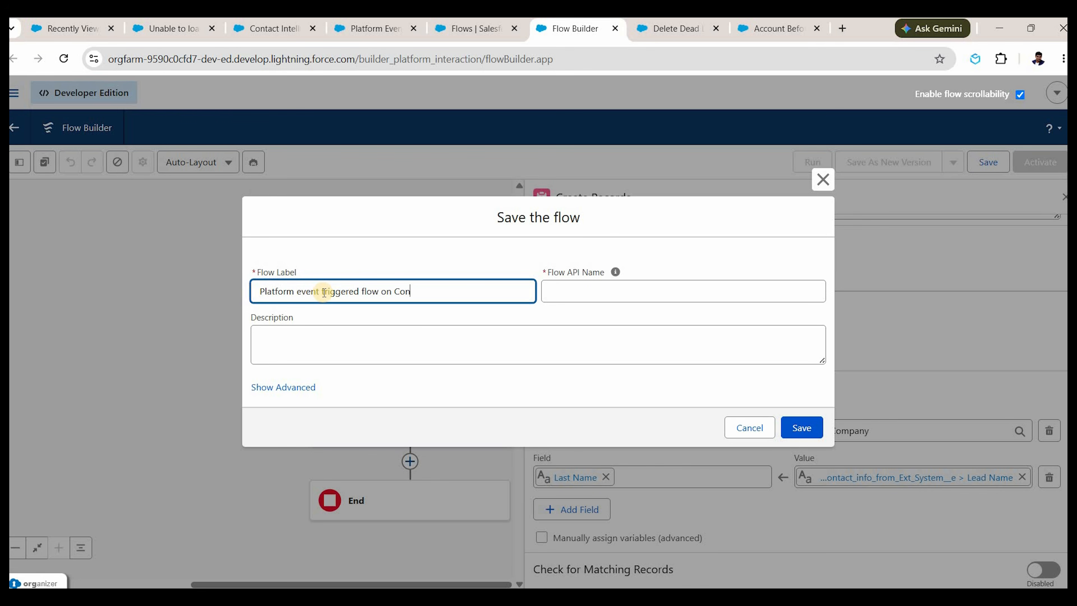
text(tact PE)
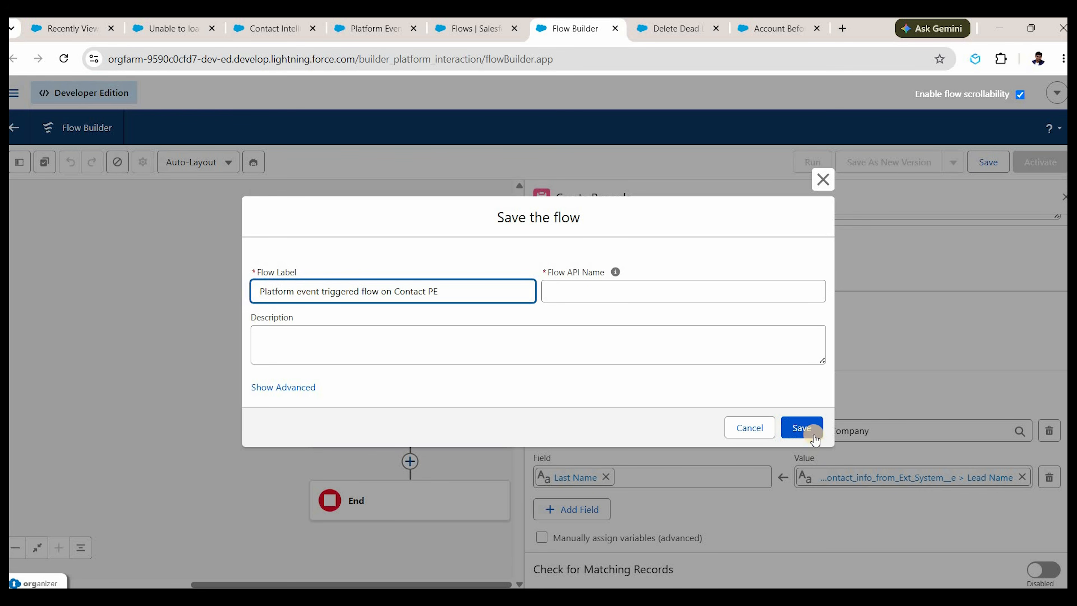
click(809, 429)
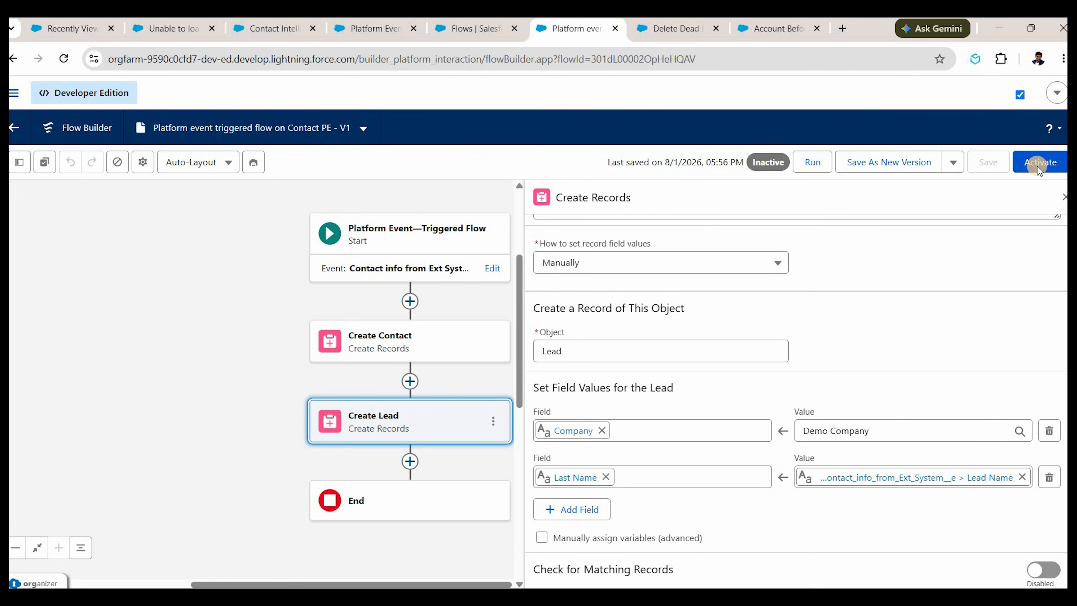
click(1038, 166)
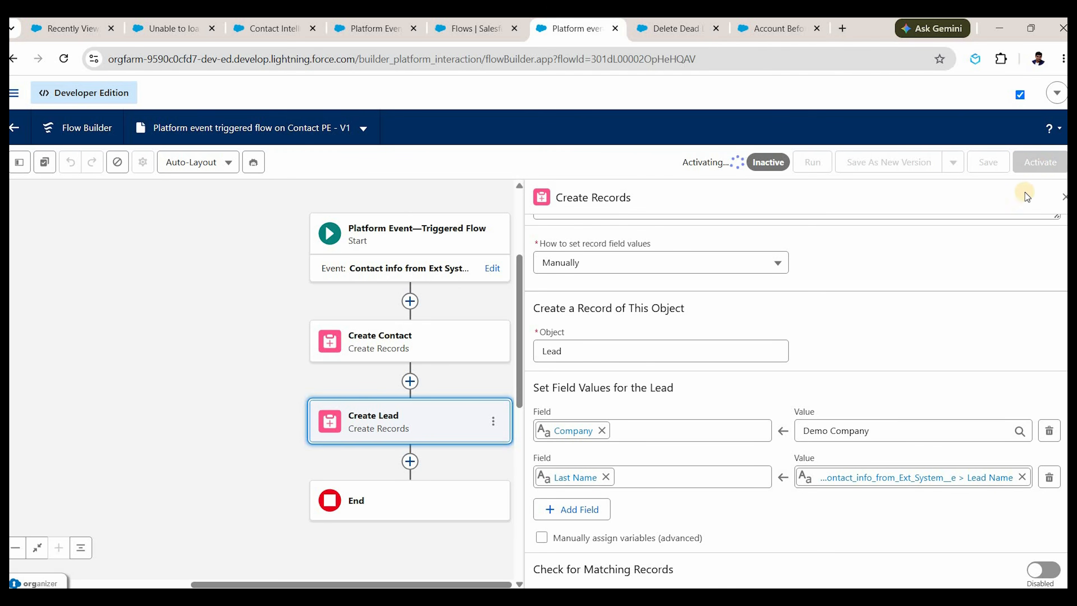
click(1063, 199)
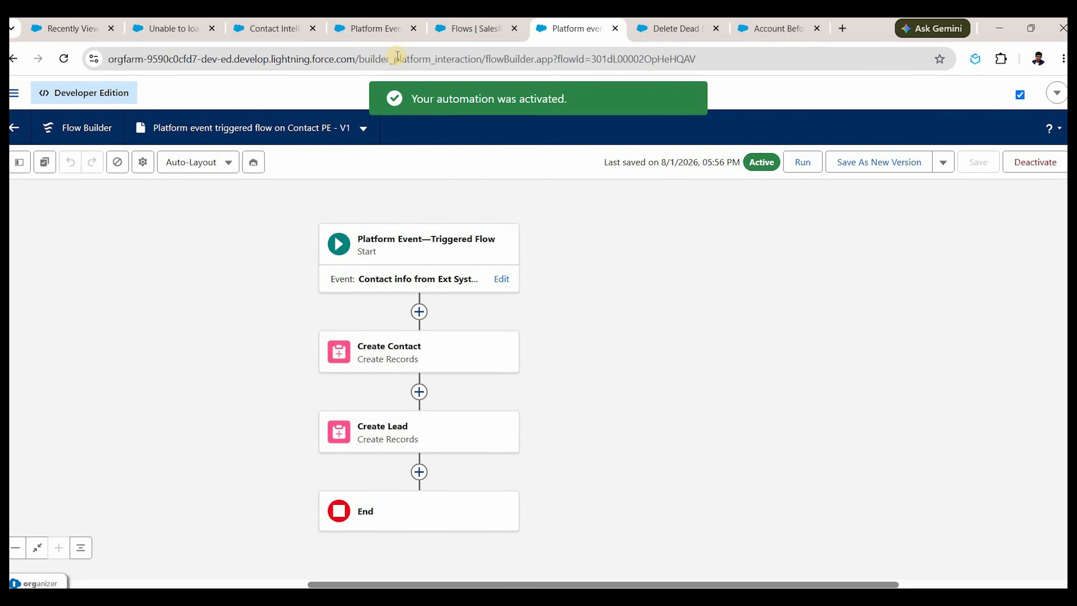
click(380, 28)
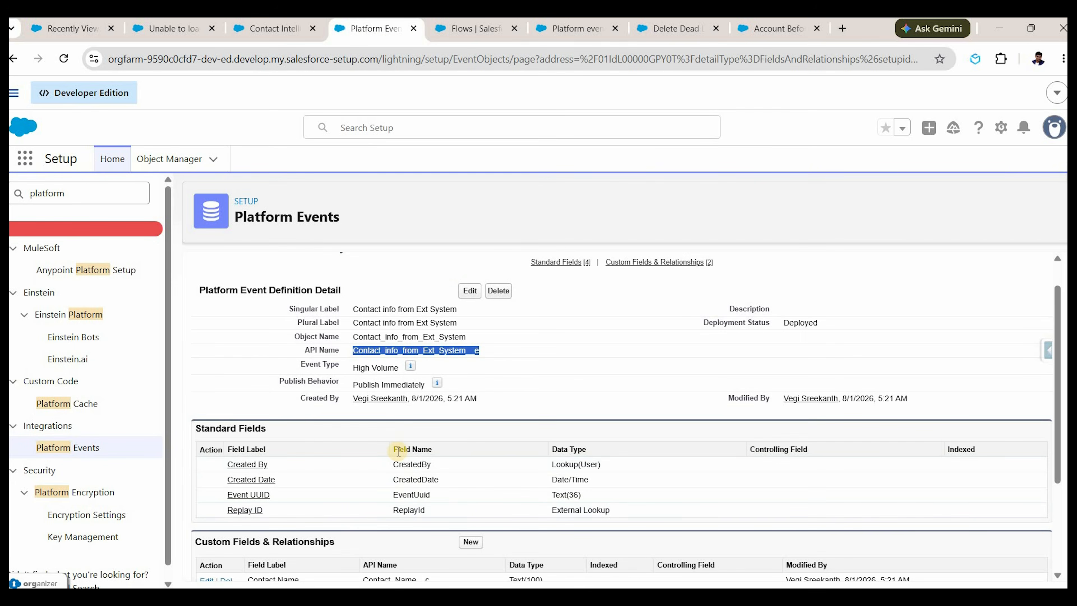
scroll(404, 443, down, 3)
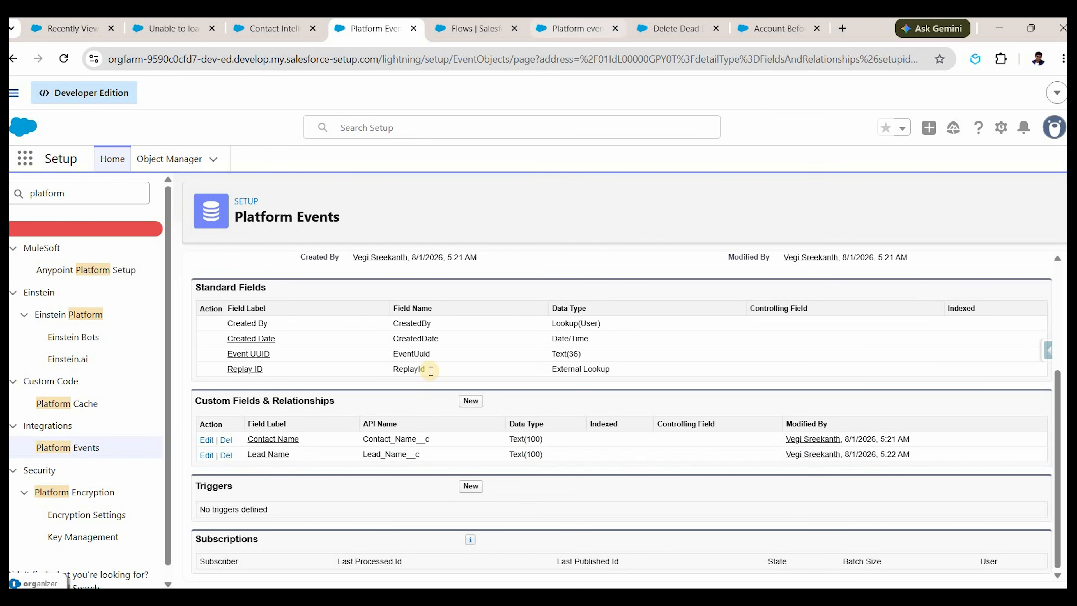
scroll(430, 371, up, 5)
double_click(443, 349)
key(ctrl+c)
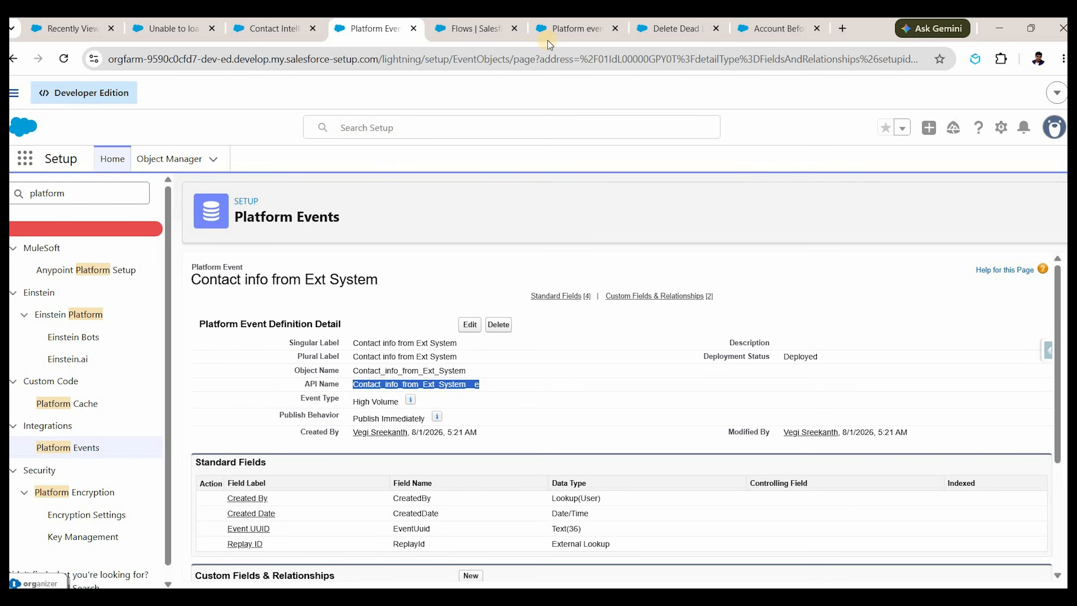
click(576, 28)
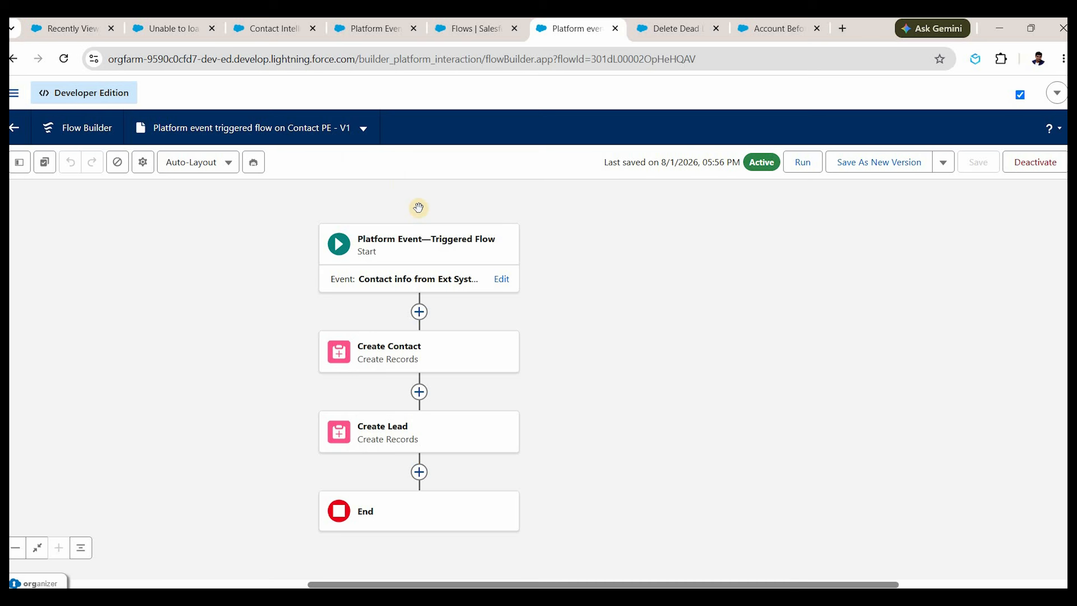
click(432, 254)
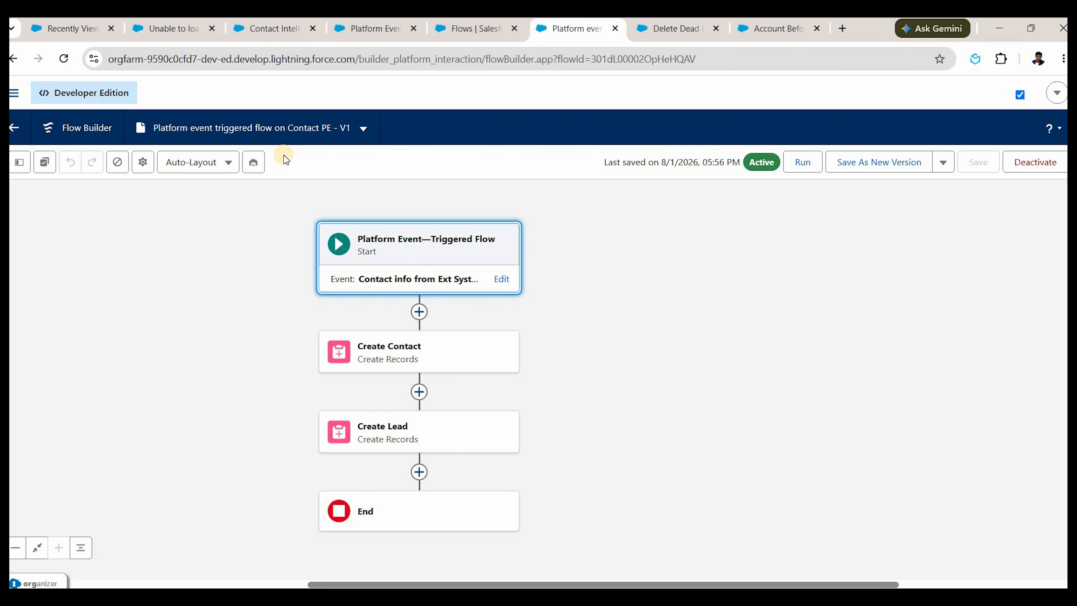
Load workbench.developerforce.com in a new tab, accept the terms, log in with Salesforce, open REST Explorer.
click(843, 29)
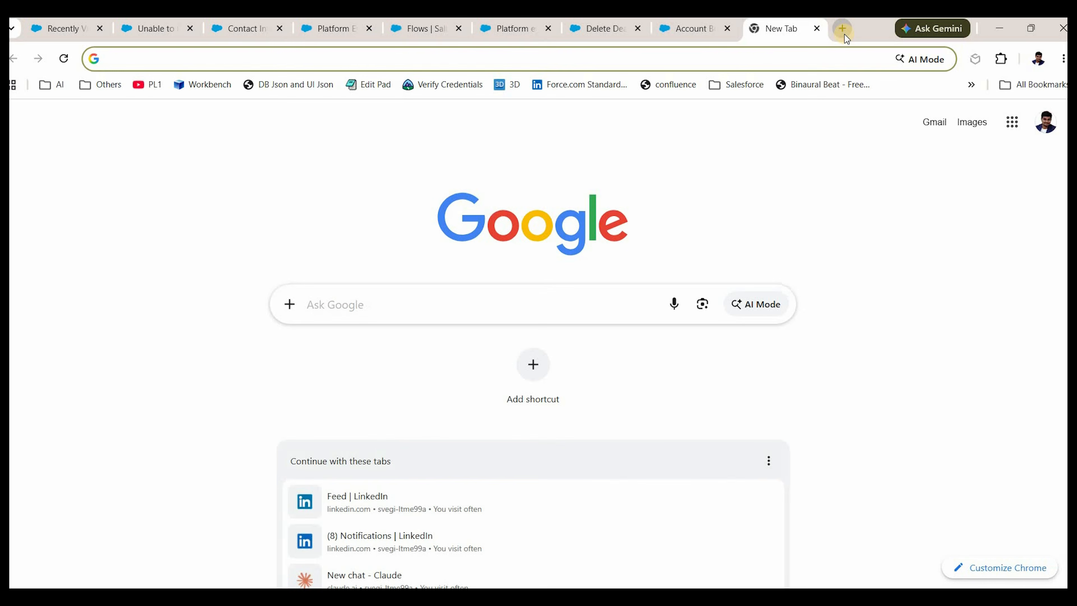
text(work)
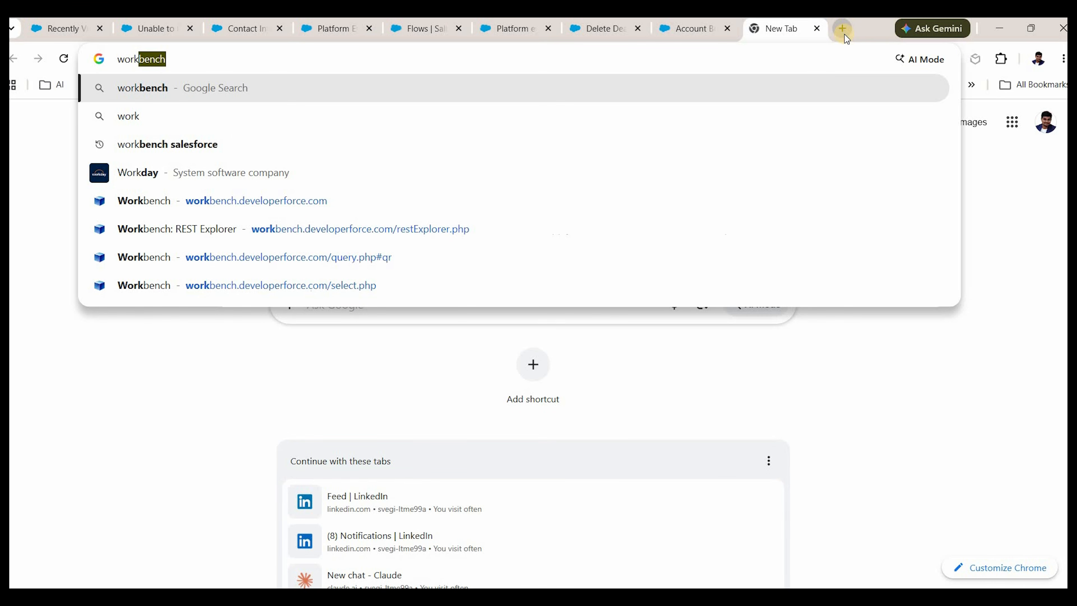
key(Down)
key(Down)
key(Down)
key(Down)
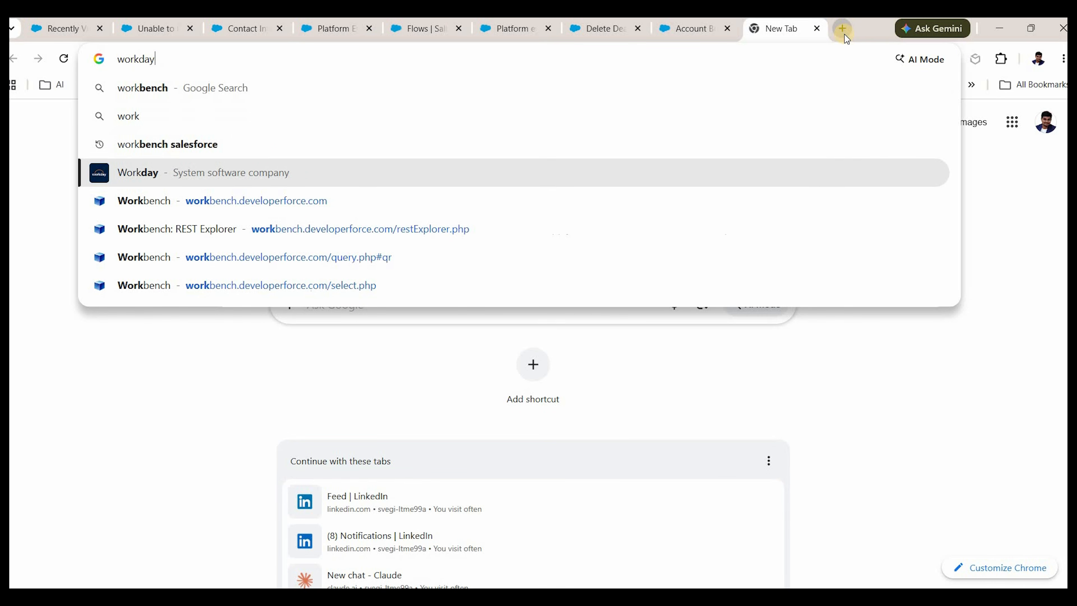
key(Return)
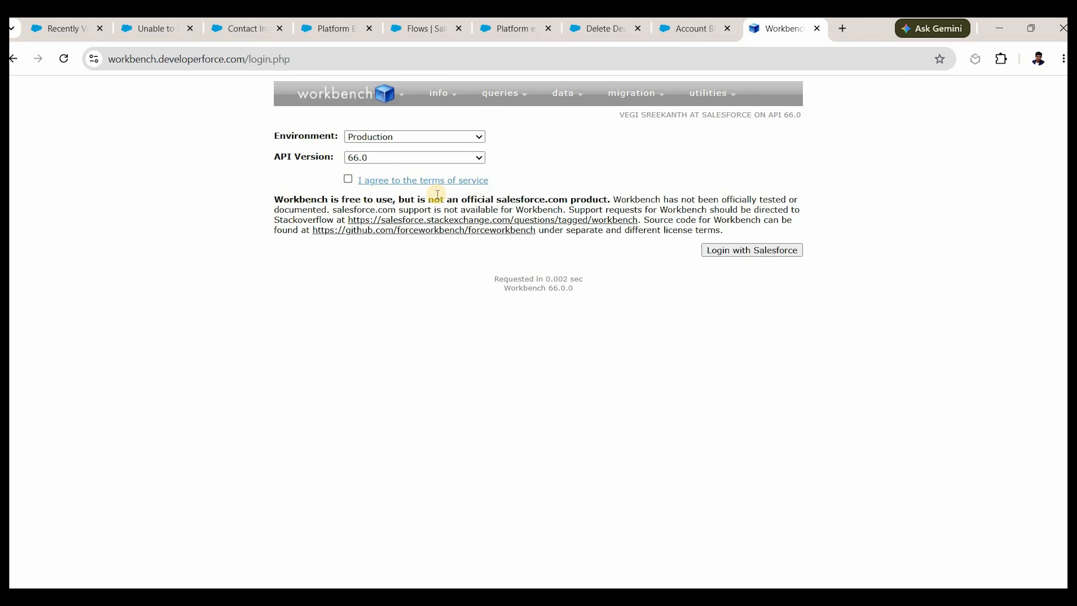
click(348, 179)
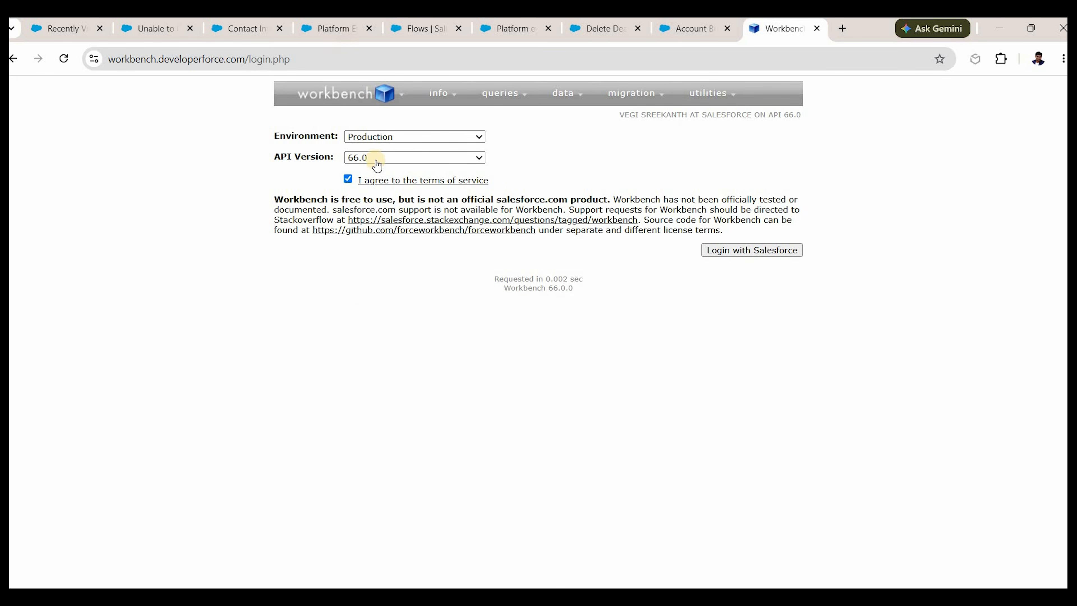
click(758, 251)
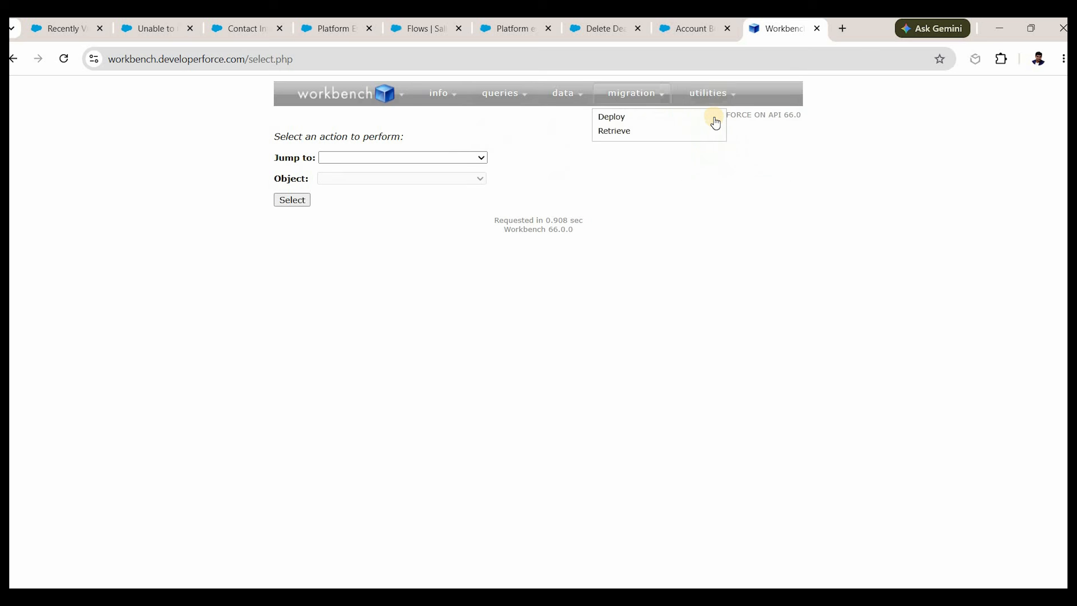
click(717, 121)
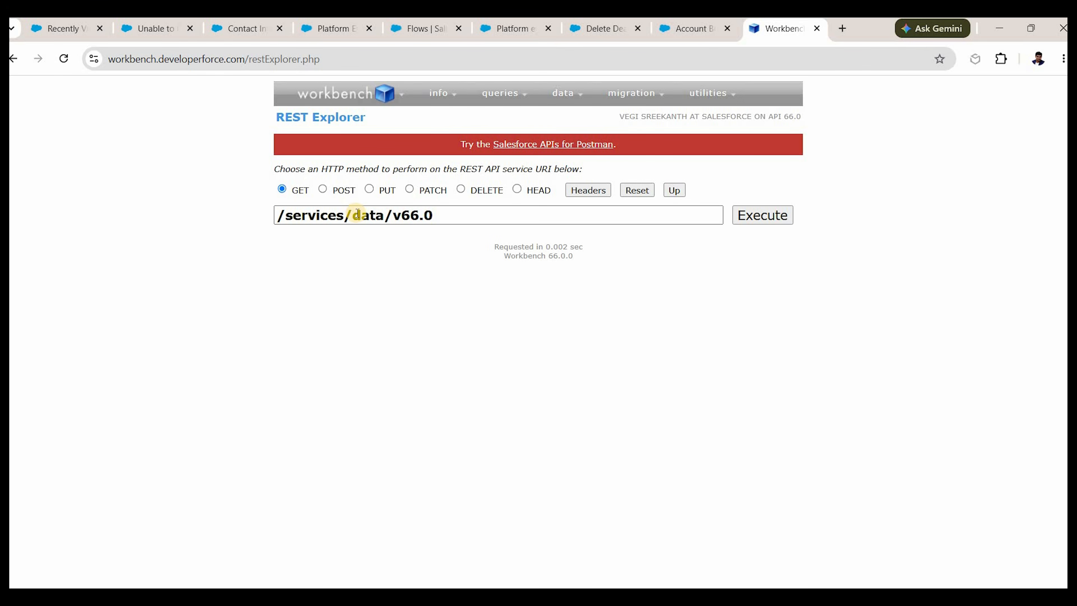
Extend the URI to /services/data/v66.0/sobjects/Contact_info_from_Ext_System__e using the copied API name.
click(445, 217)
click(445, 217)
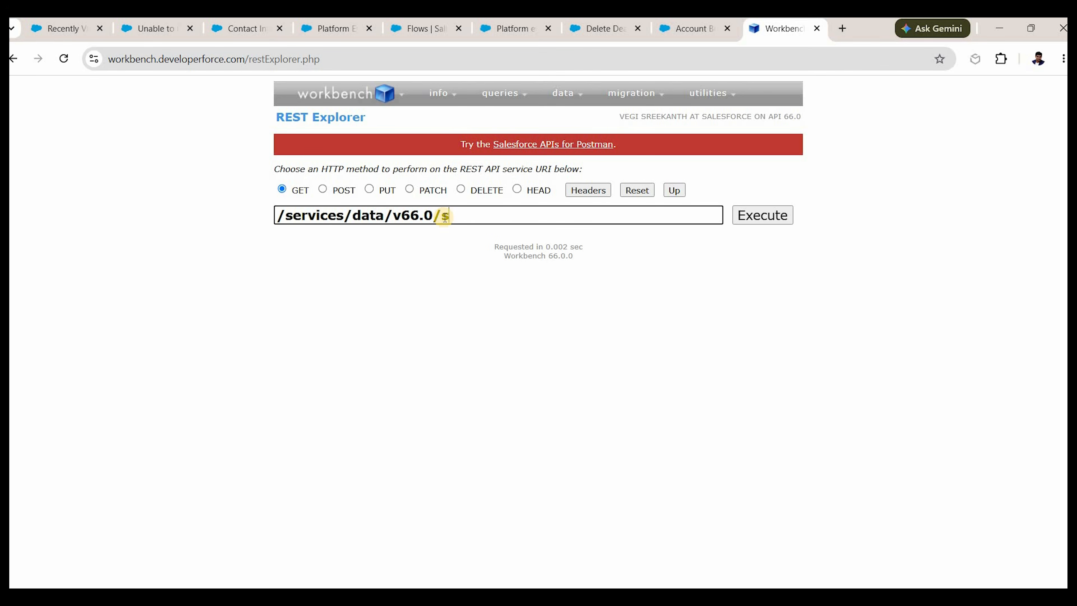
text(/sobjects/)
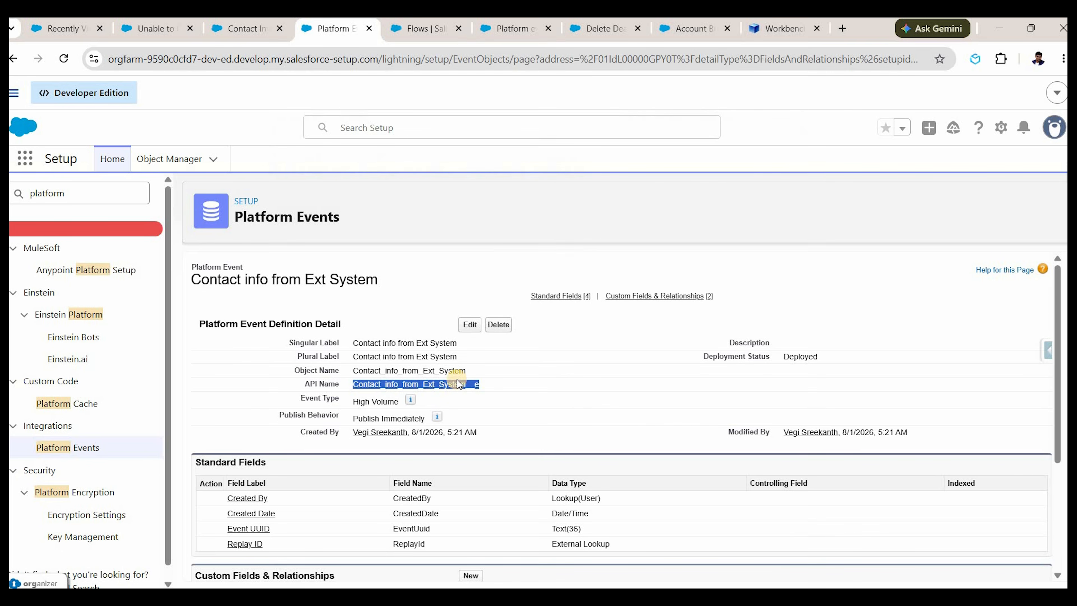
click(458, 379)
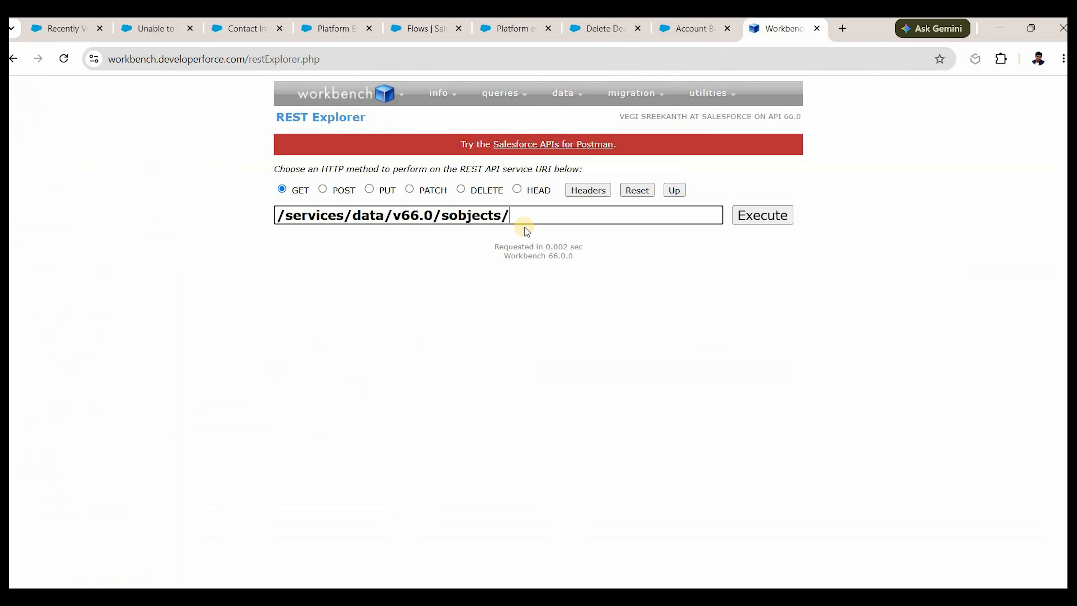
click(525, 223)
key(ctrl+v)
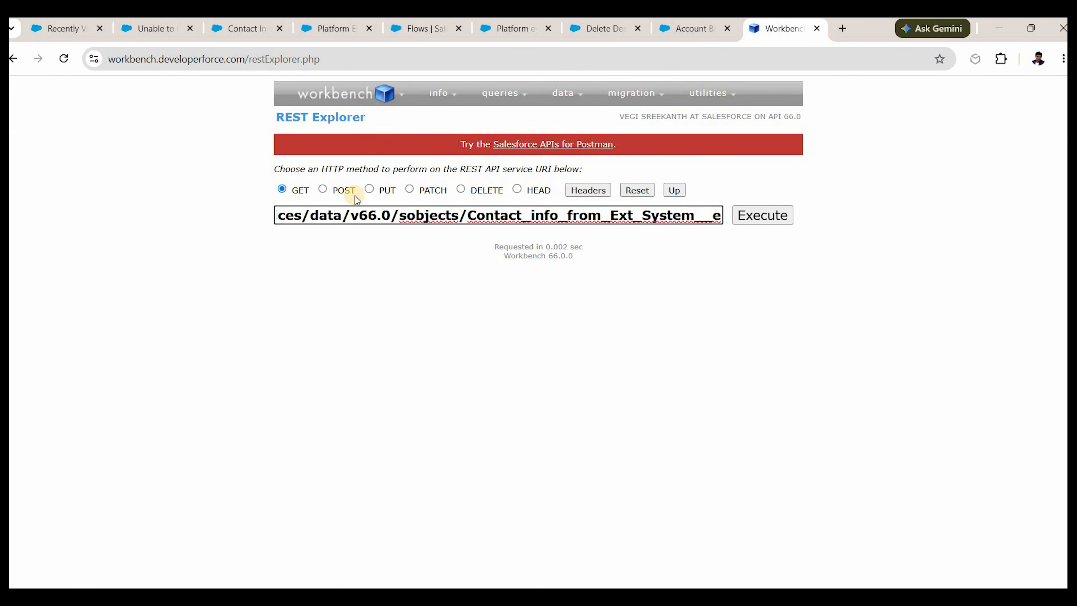
Switch the request to POST and start an empty JSON object in the request body.
click(340, 191)
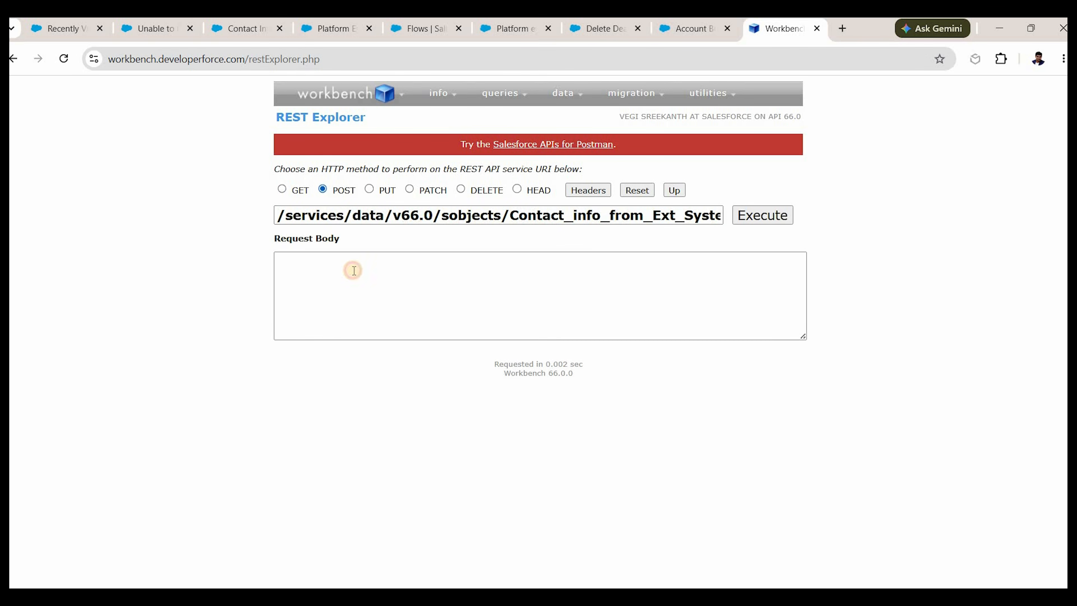
click(354, 270)
text({)
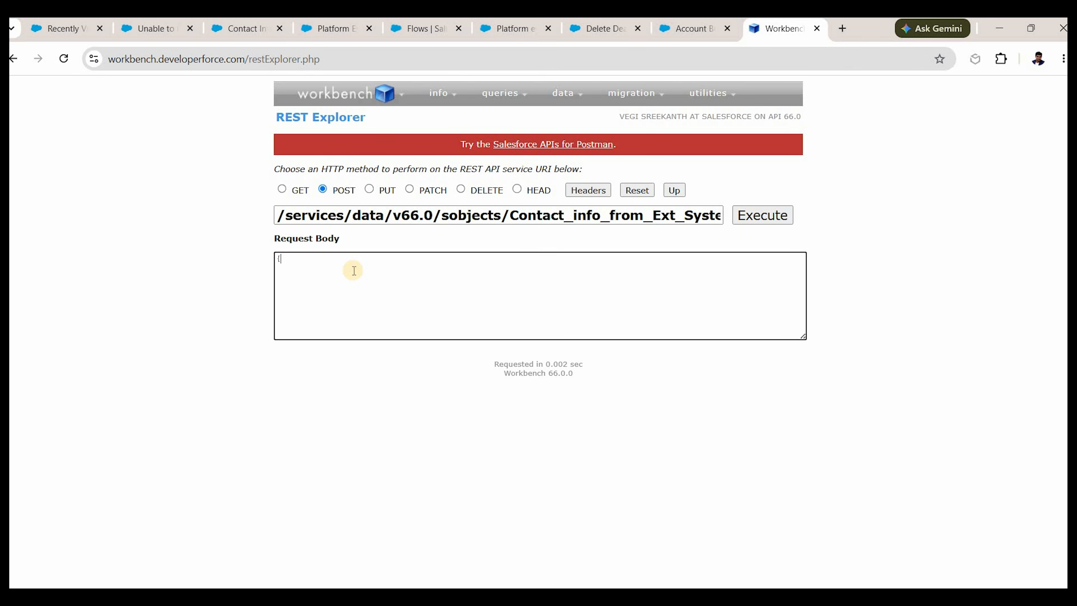
key(Return)
text(})
key(Up)
key(Return)
text("")
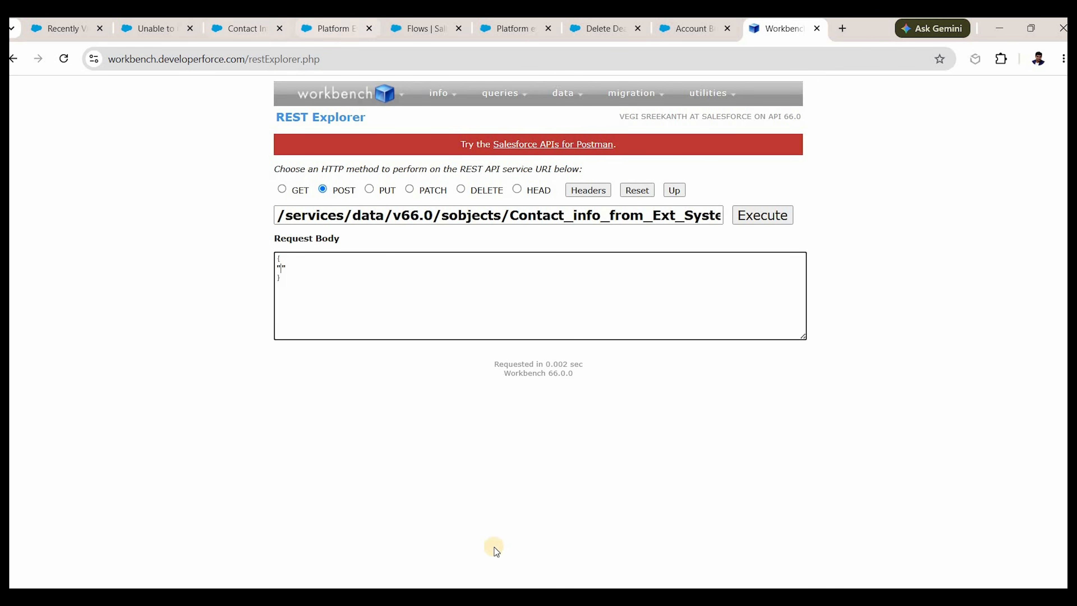
Add a Contact_Name__c entry with a demo contact value from an external system.
key(ctrl+4)
scroll(380, 467, down, 3)
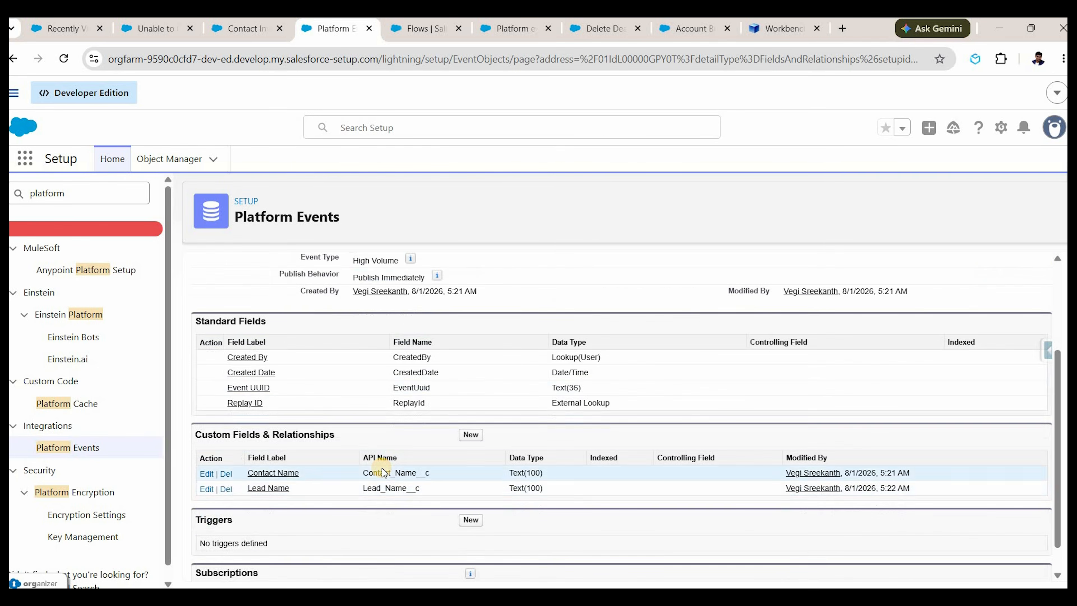
double_click(396, 473)
key(ctrl+c)
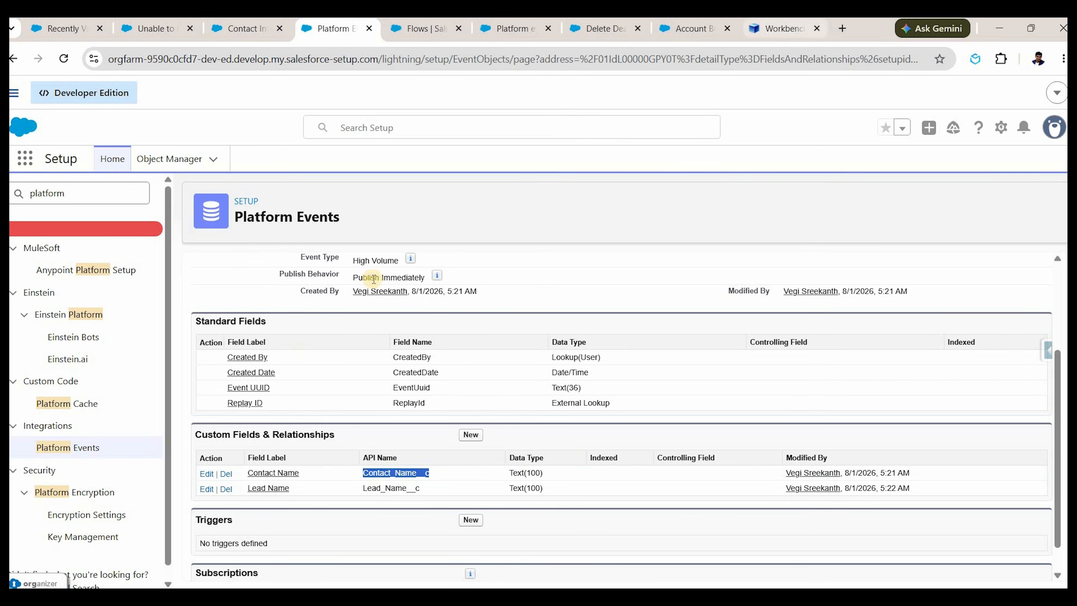
key(ctrl+9)
key(ctrl+v)
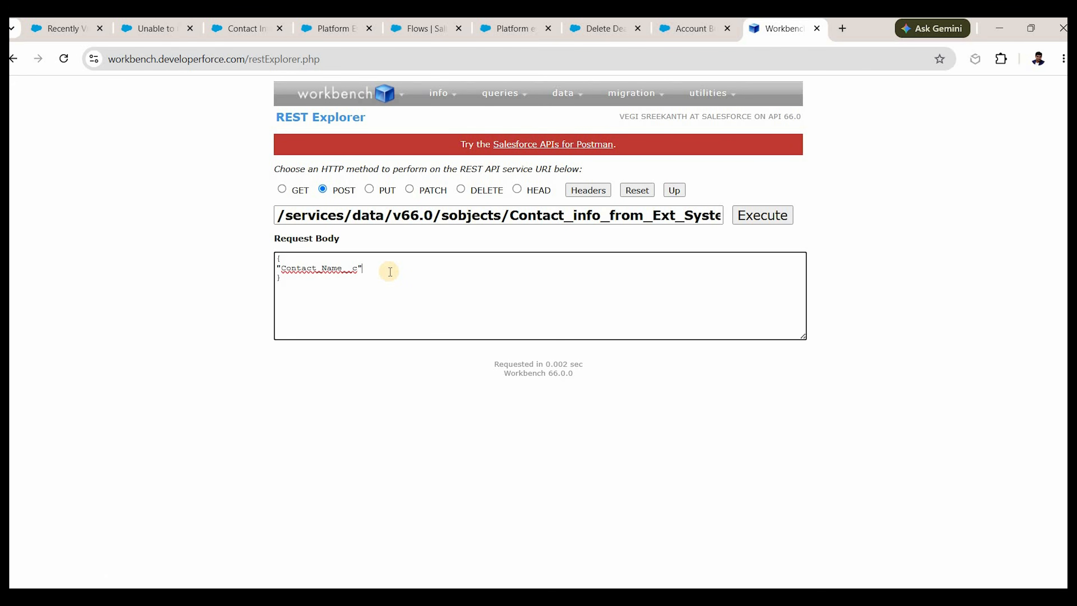
text(: "")
text(C)
text(emo Contact )
text(from Externa)
key(BackSpace)
text(l system )
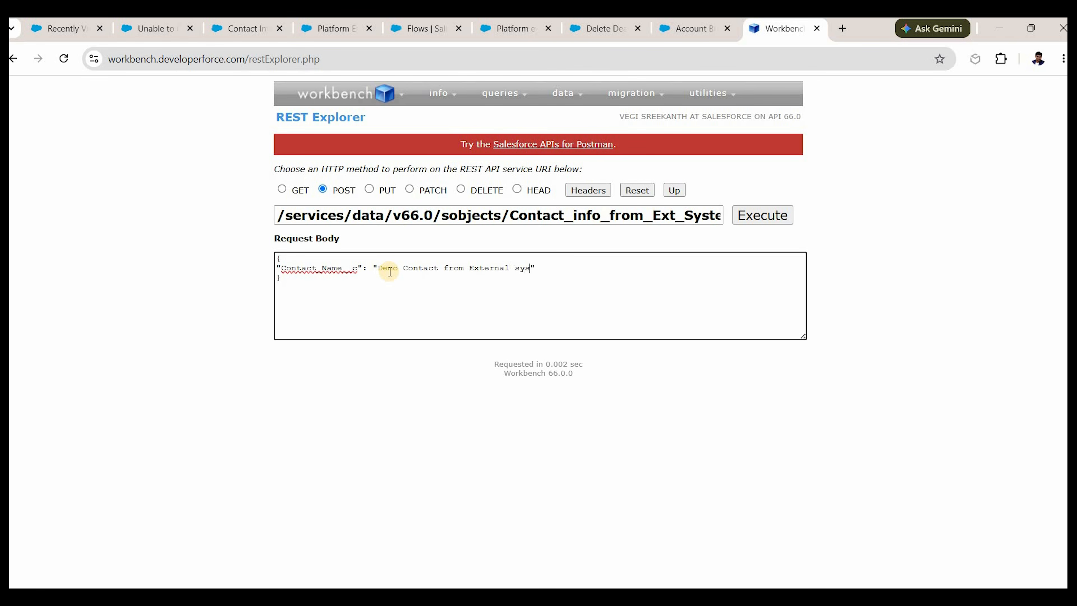
text(with PE)
key(Right)
text(,)
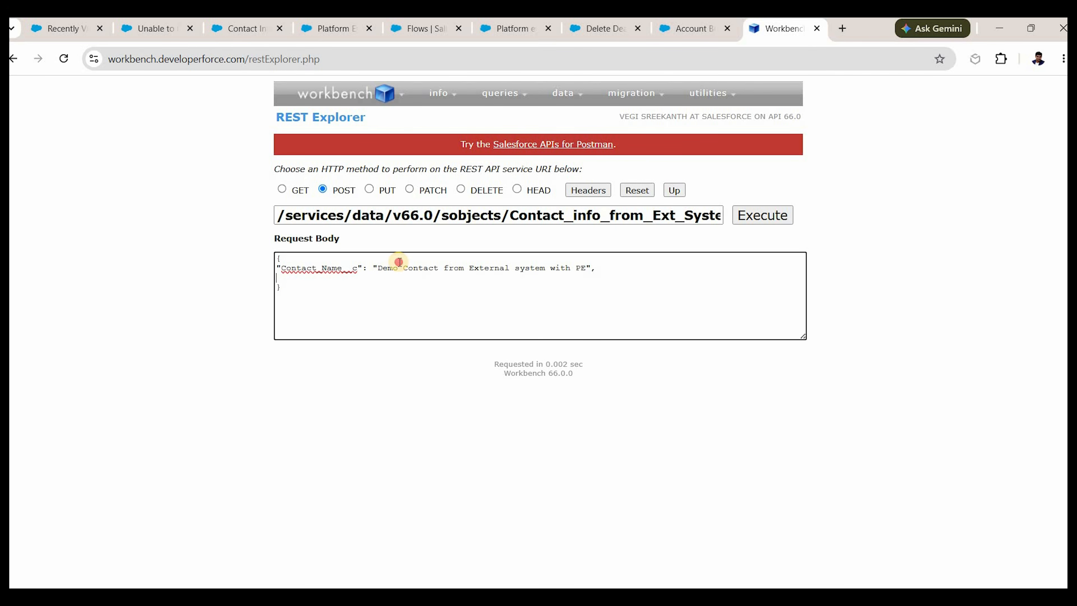
key(Return)
Duplicate that line and replace its key with the copied Lead_Name__c API name.
key(shift+Up)
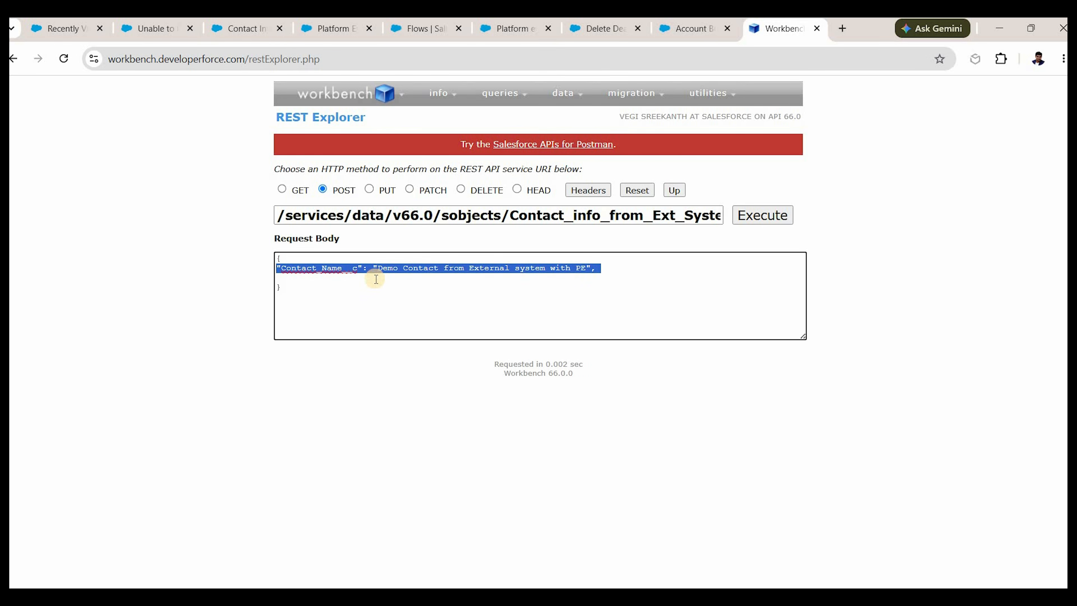
key(ctrl+c)
key(Right)
key(ctrl+v)
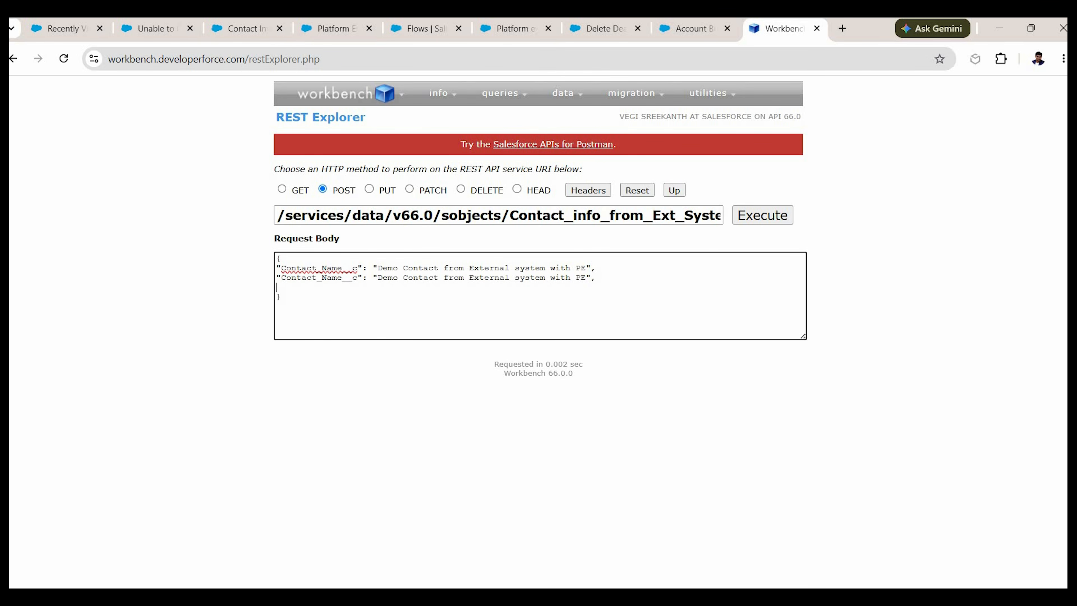
key(BackSpace)
click(334, 28)
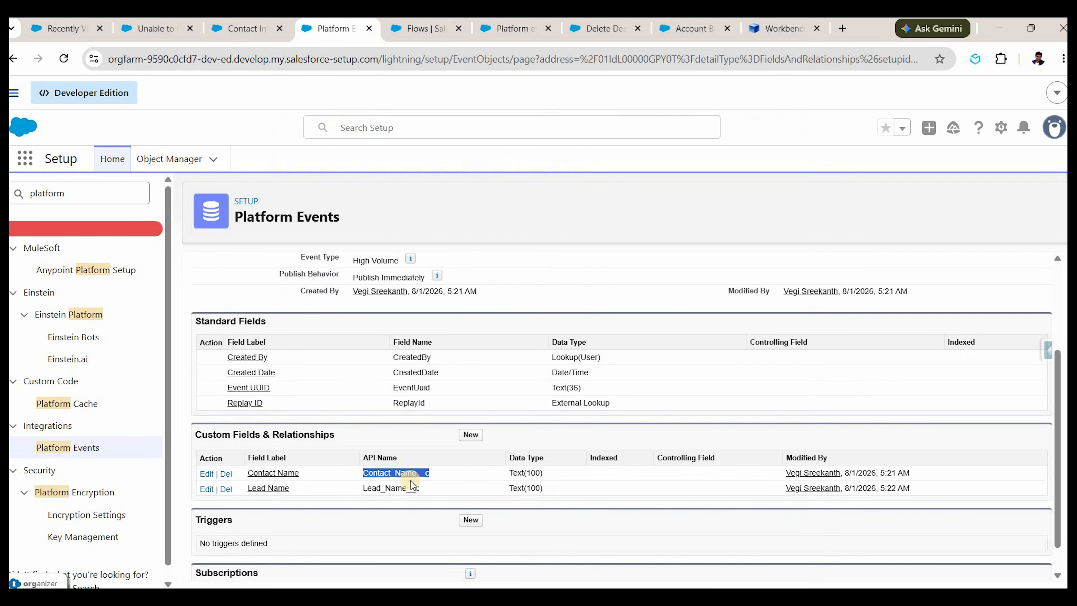
double_click(393, 488)
click(795, 33)
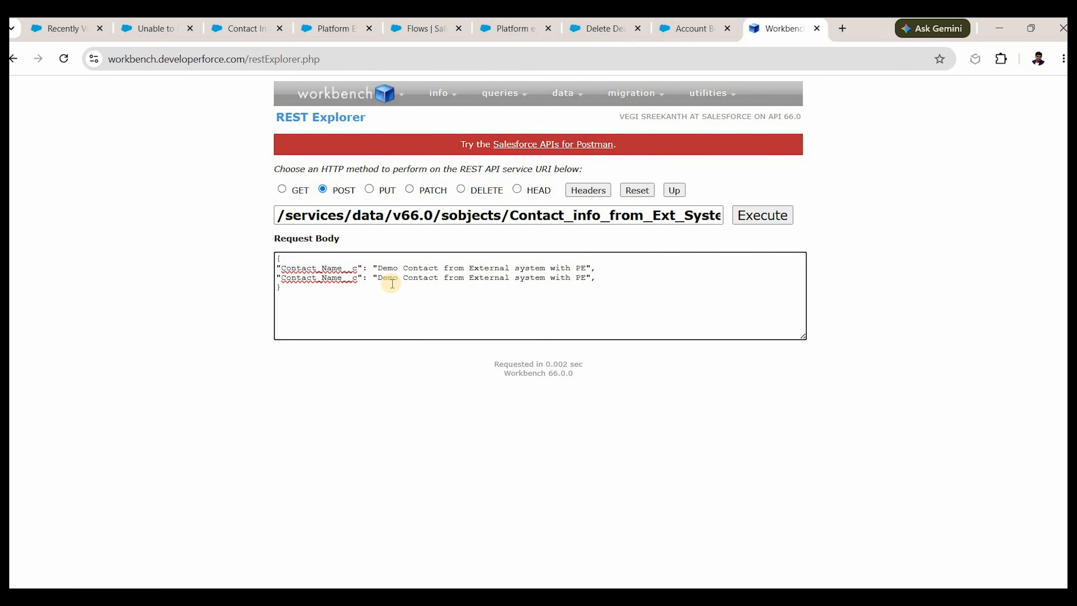
double_click(319, 278)
key(ctrl+v)
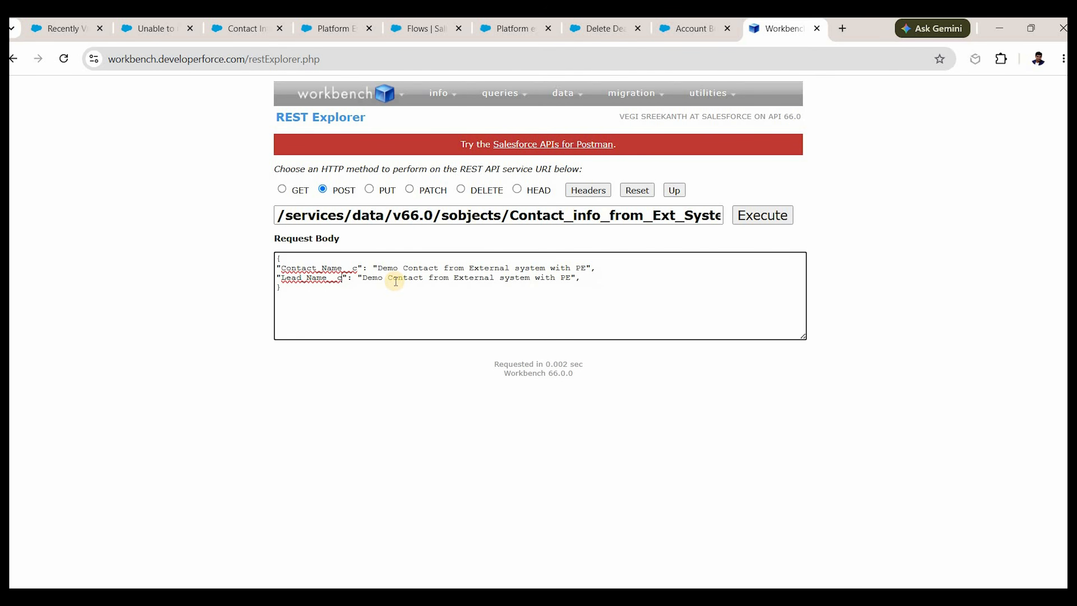
Edit the second value so it names a demo lead instead of a contact.
double_click(396, 278)
text(Last)
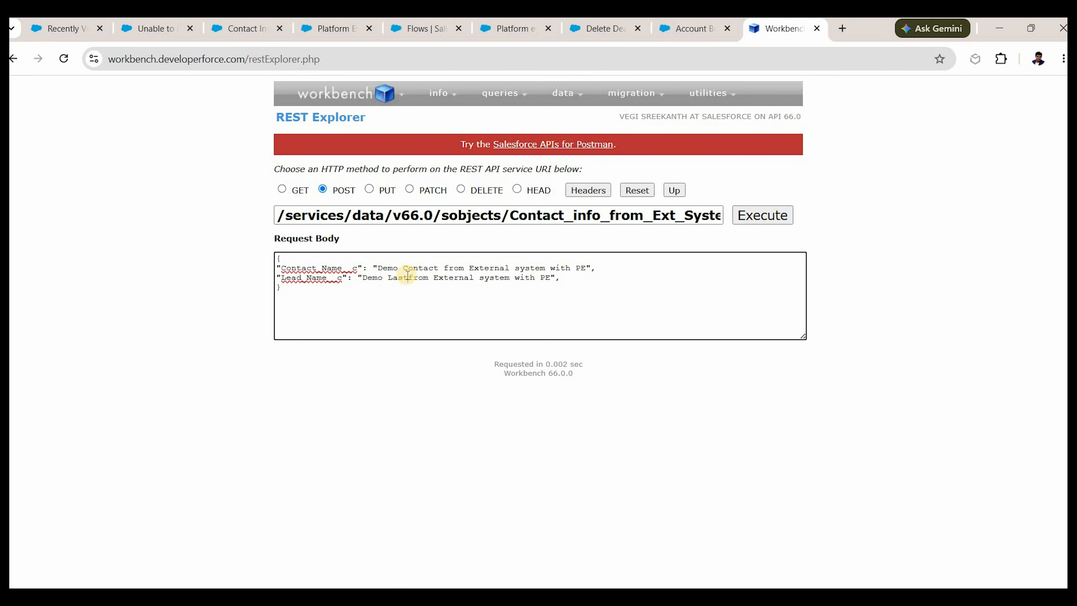
mouse_move(408, 278)
mouse_down()
mouse_move(459, 276)
mouse_move(407, 275)
mouse_up()
key(BackSpace)
key(BackSpace)
key(BackSpace)
text(ead)
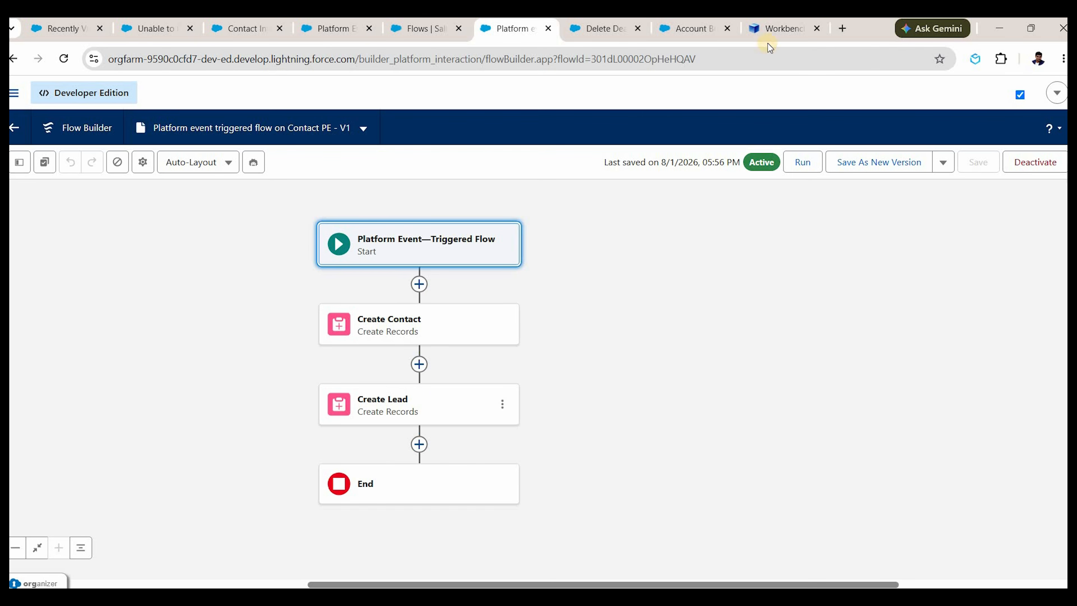
Send the POST, remove the trailing comma causing JSON_PARSER_ERROR, and resend for a success response.
click(774, 31)
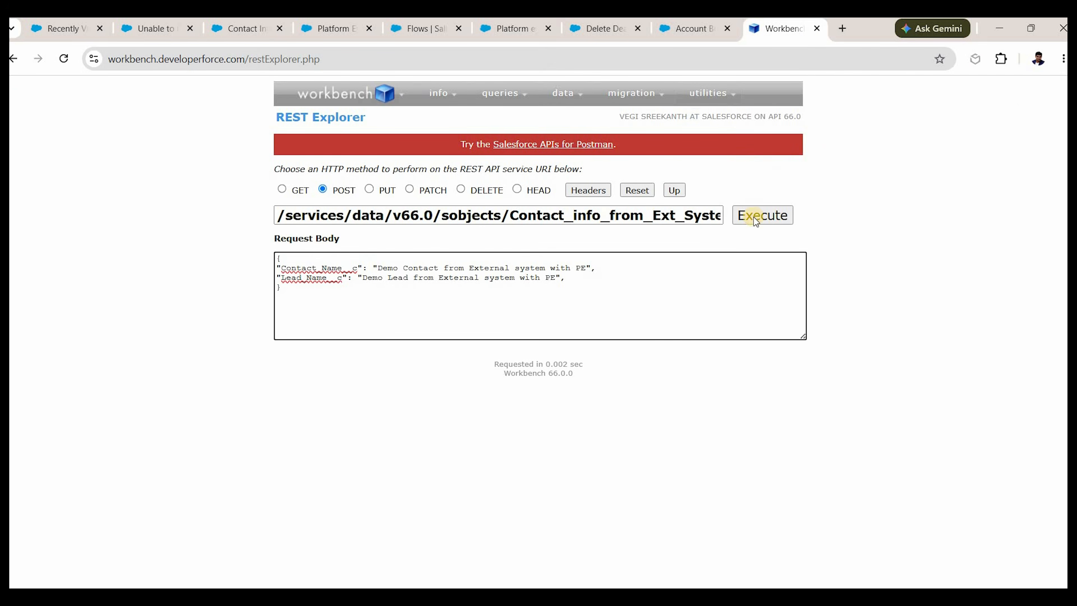
click(756, 215)
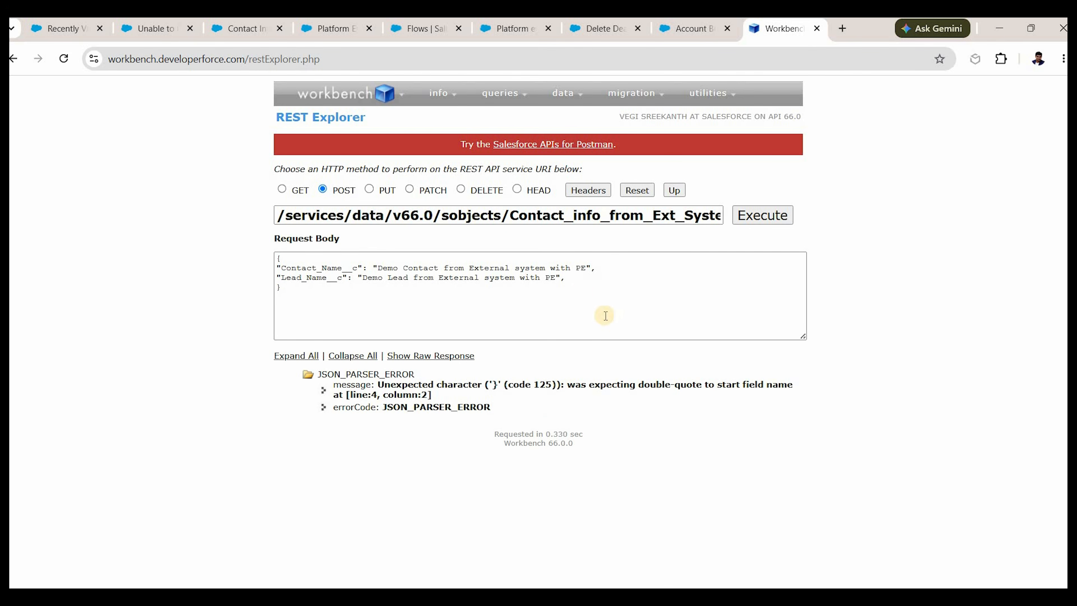
click(567, 271)
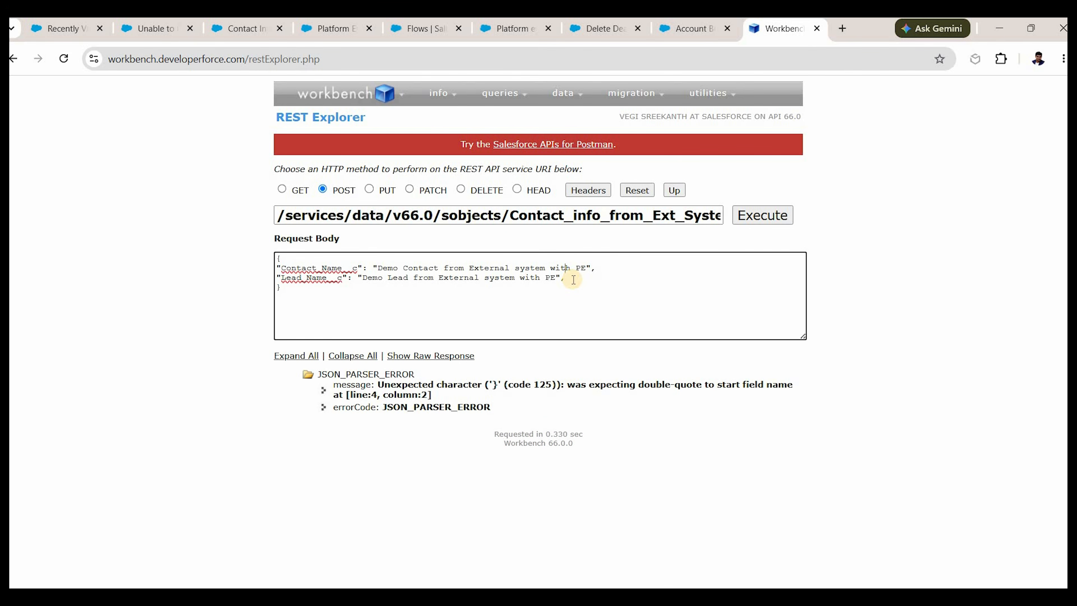
key(BackSpace)
click(753, 224)
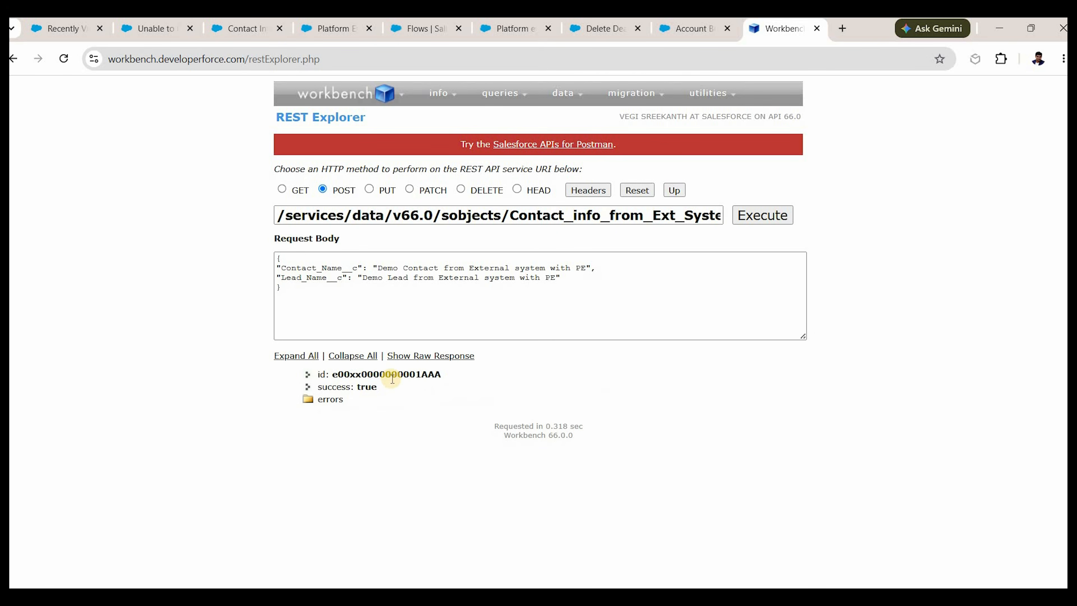
double_click(370, 374)
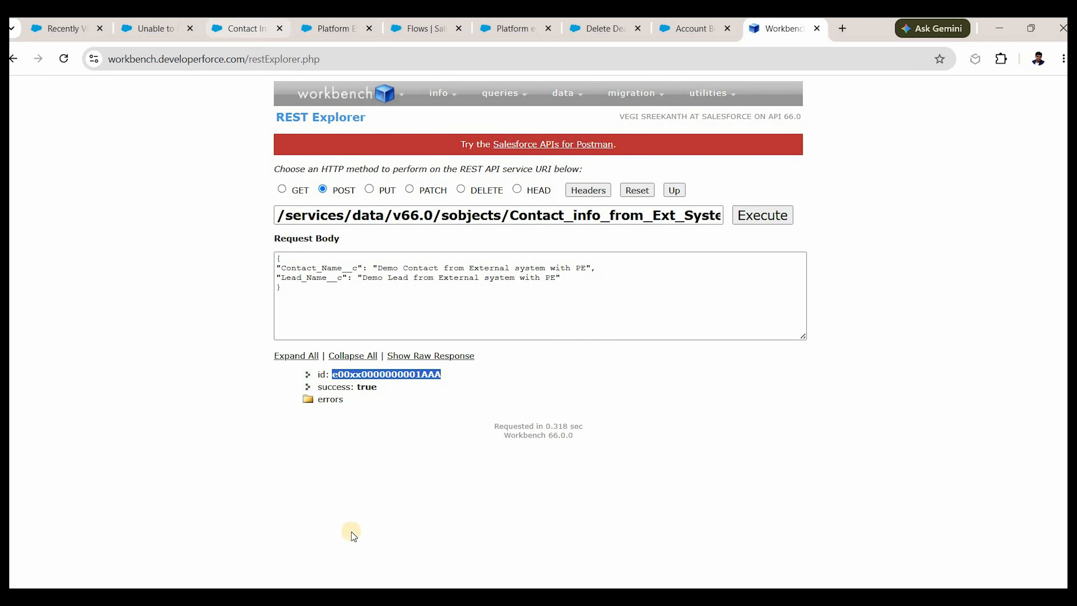
click(227, 31)
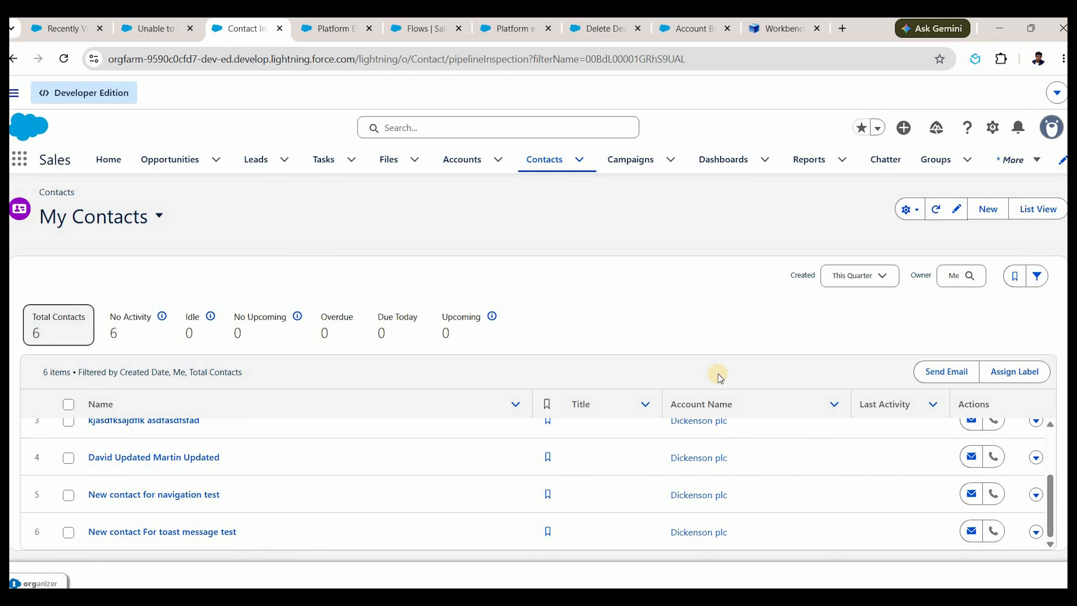
Inspect the new 'Demo Contact from External system with PE' details, then open the matching Demo Lead record.
scroll(592, 488, down, 1)
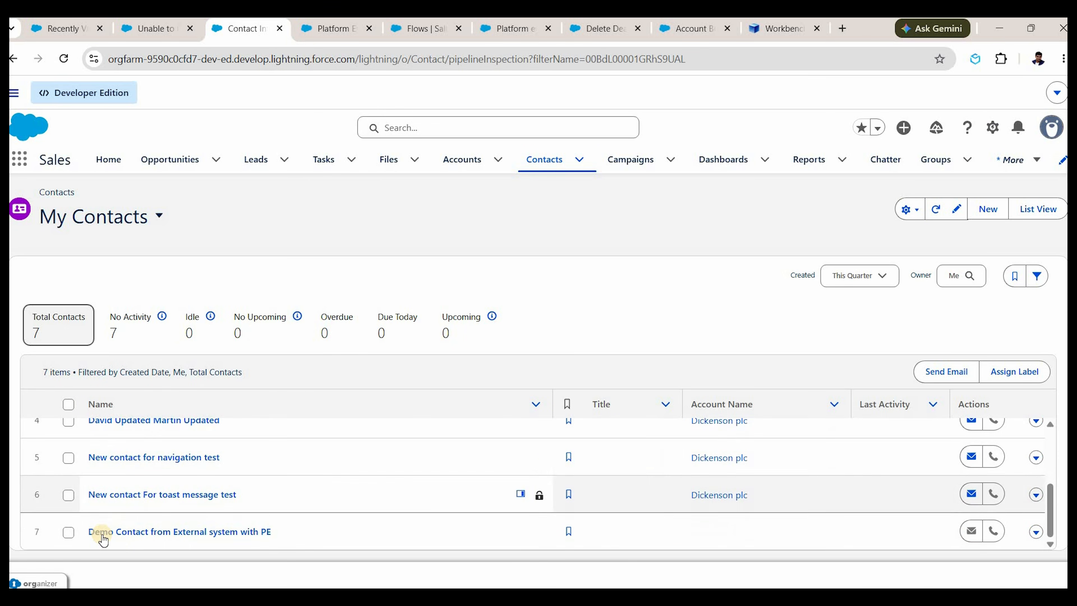
click(189, 532)
click(132, 324)
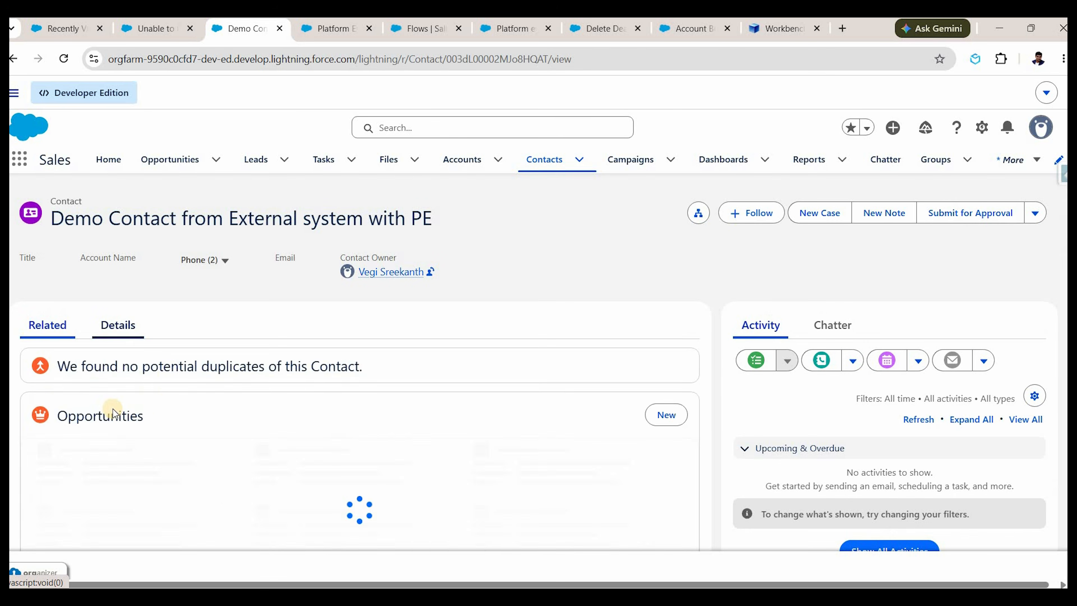
drag(29, 421, 295, 425)
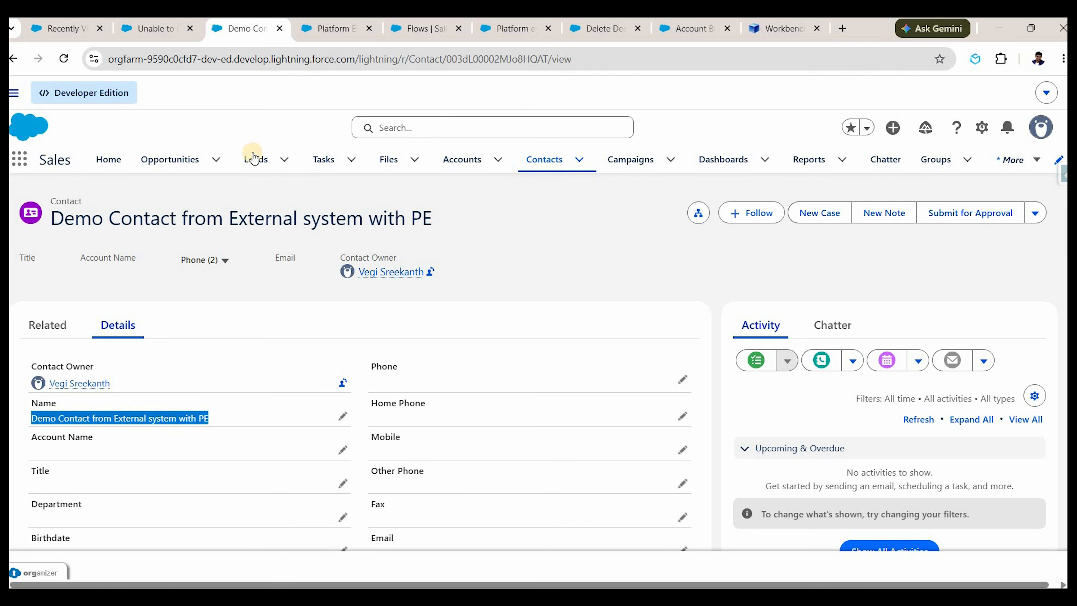
click(254, 158)
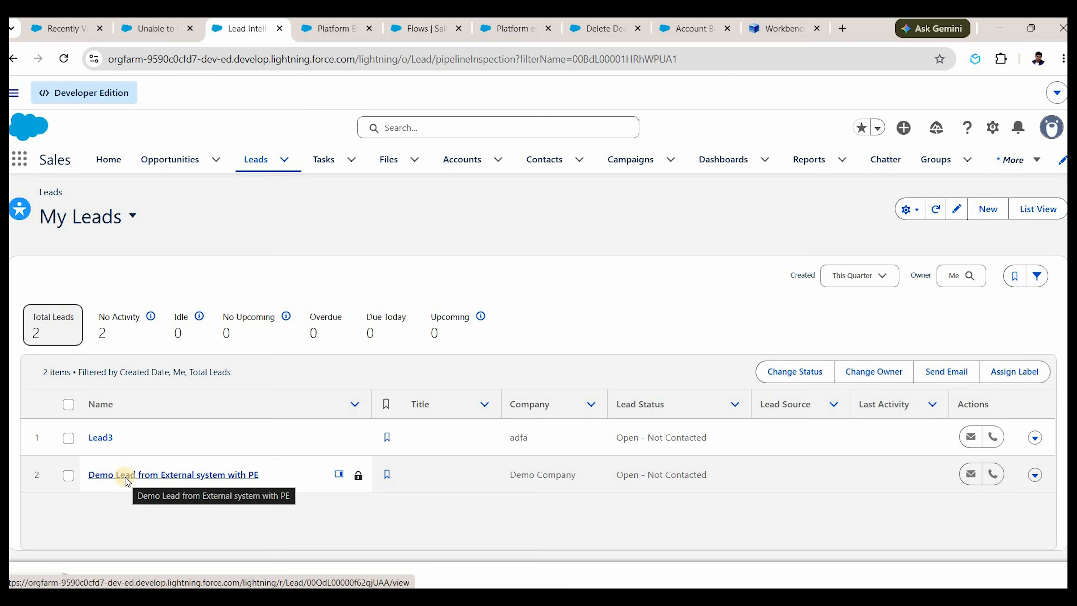
click(124, 478)
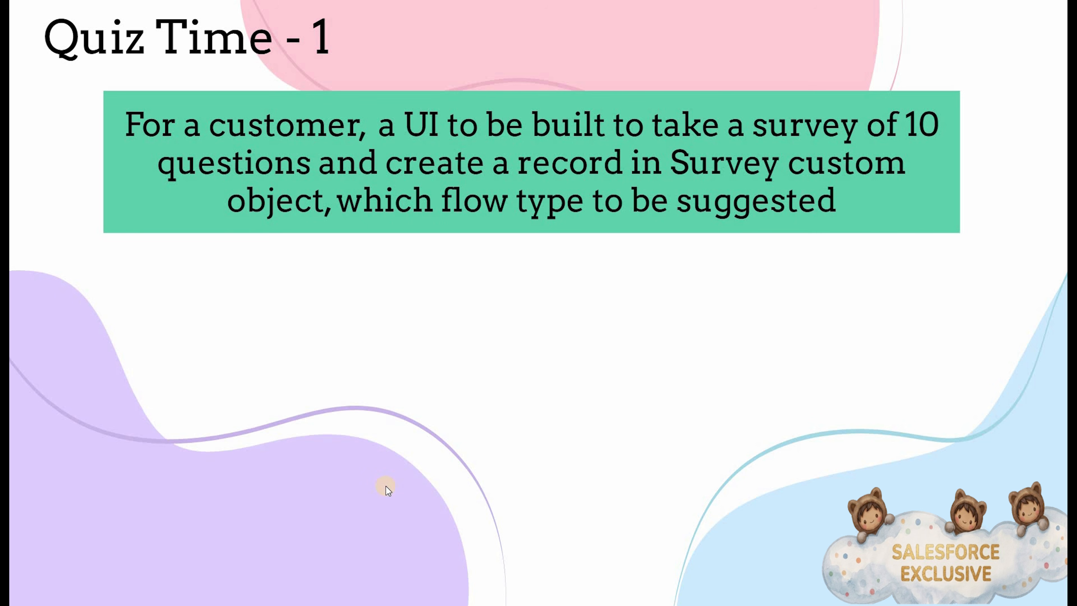
Bring in the Quiz Time - 1 answers one by one: Screen flow, Autolaunched Flow, Record Triggered Flow.
key(Right)
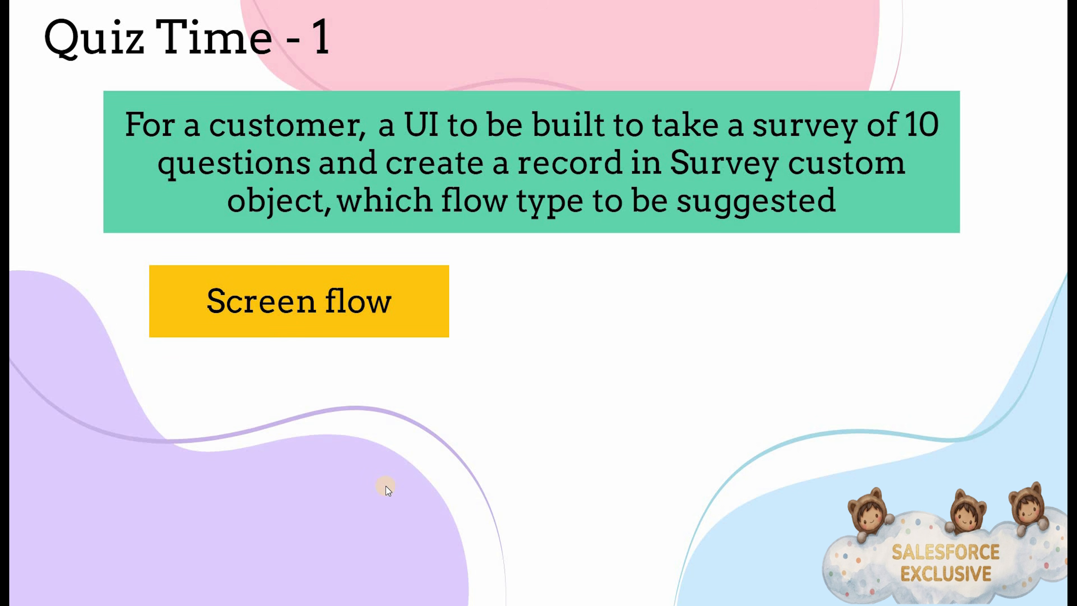
key(Right)
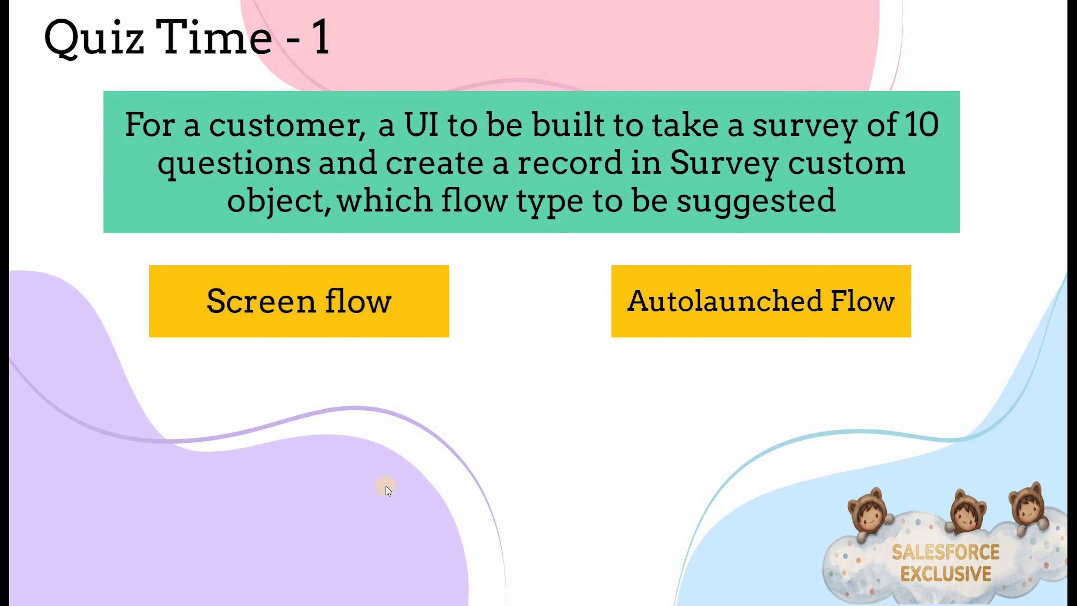
key(Right)
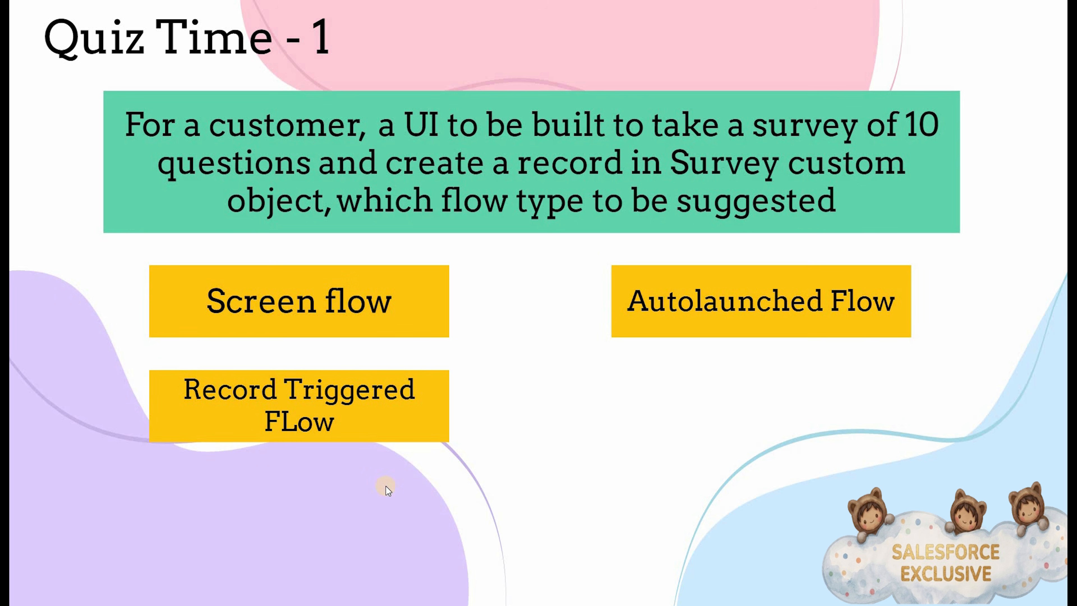